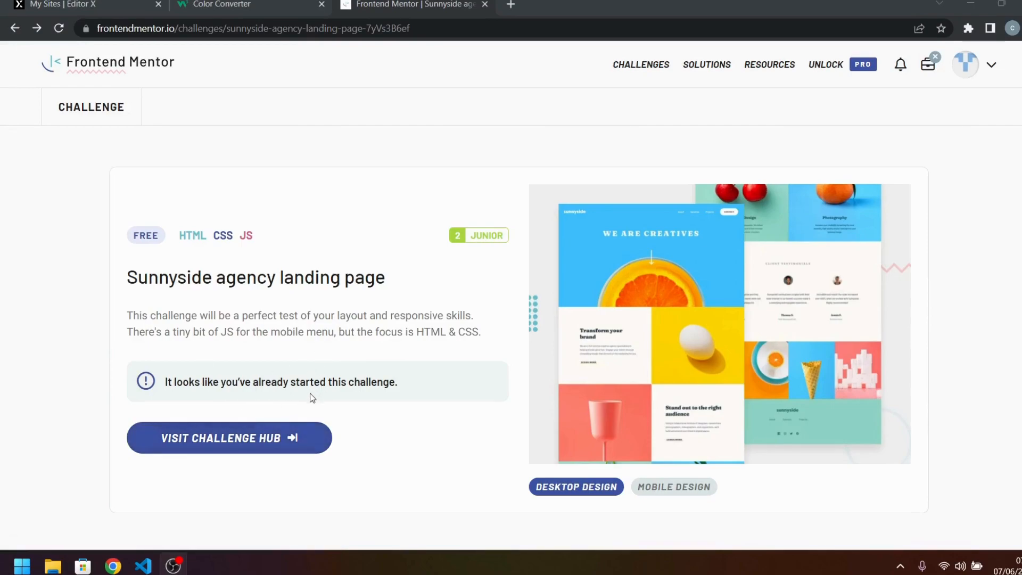
Open the Sunnyside challenge hub to view its starter files download, and open the sunnyside starter folder on the desktop.
left_click(258, 444)
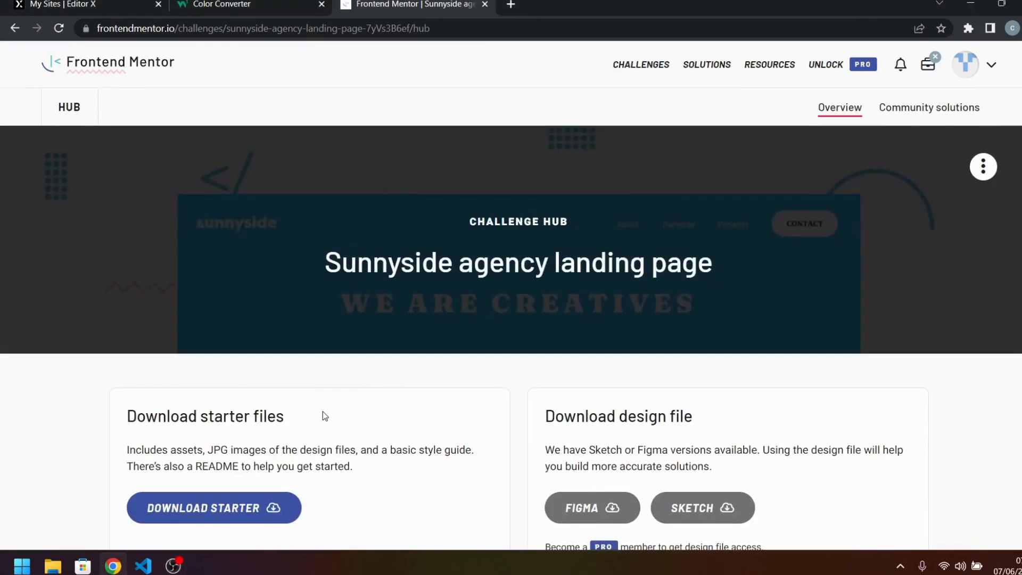
scroll(376, 349, "down", 1)
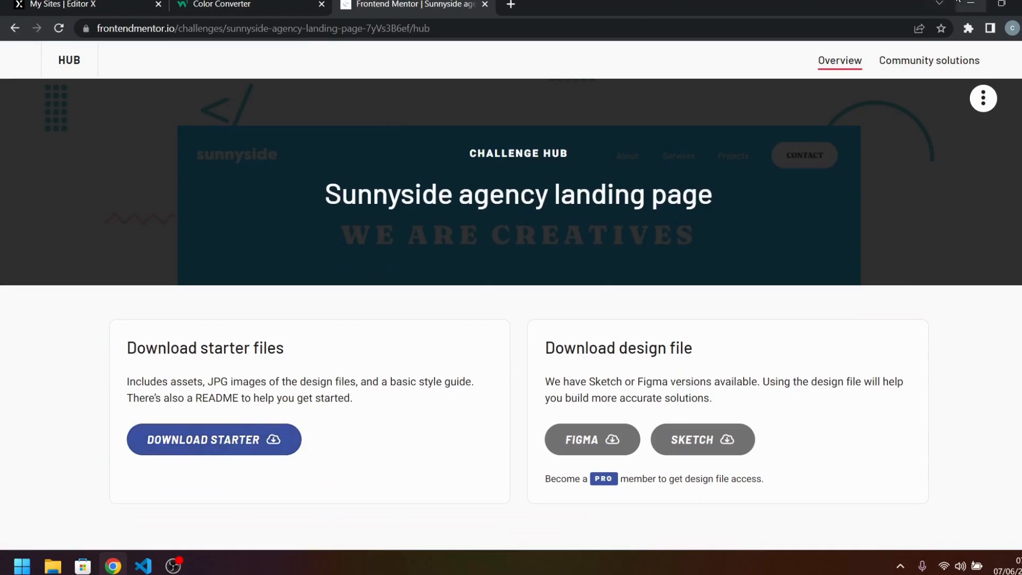
left_click(970, 5)
double_click(38, 73)
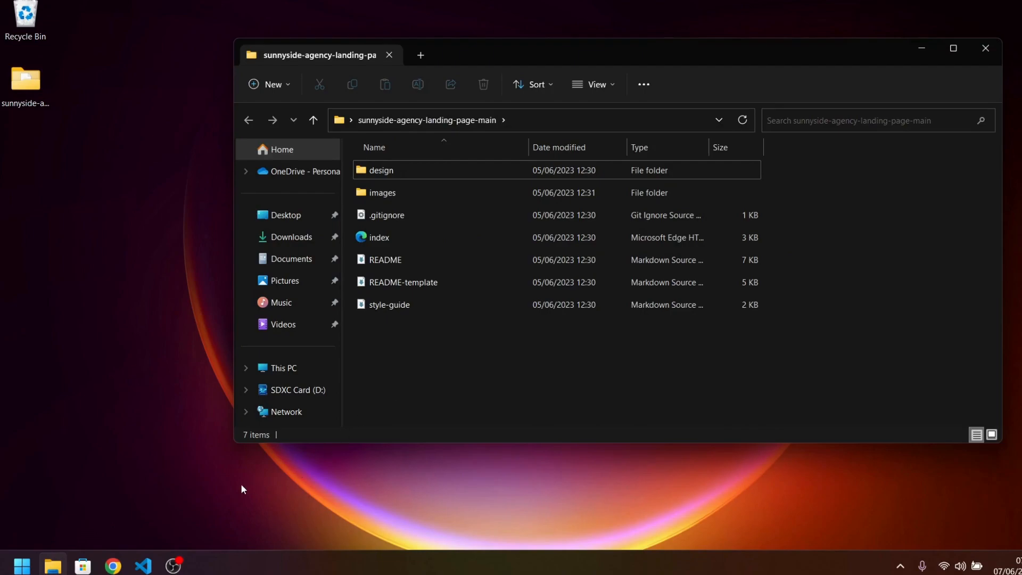
Switch to the project in Visual Studio Code and review the layout widths, colors, fonts and icons in style-guide.md.
left_click(151, 570)
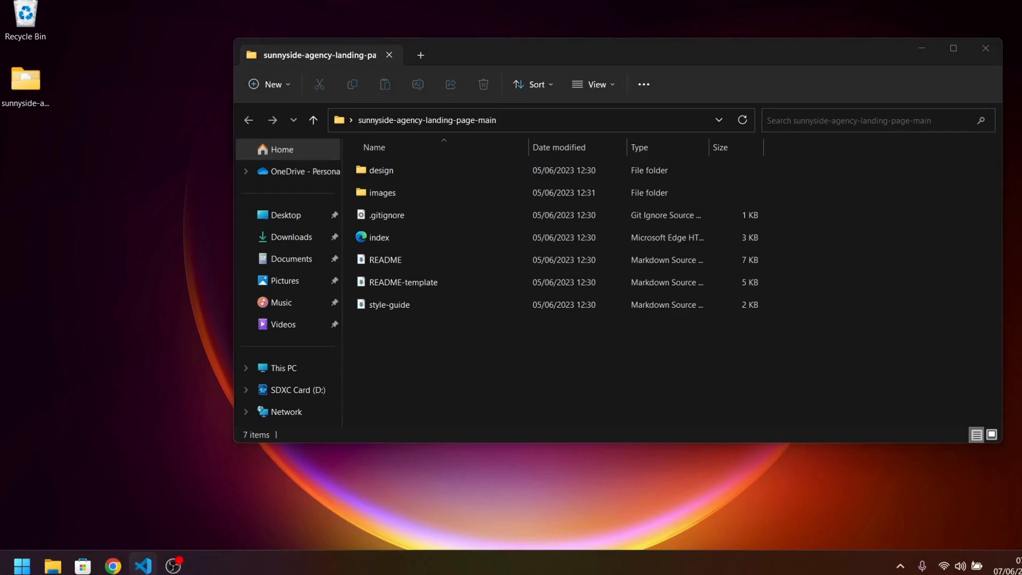
left_click_drag(0, 224, 524, 1)
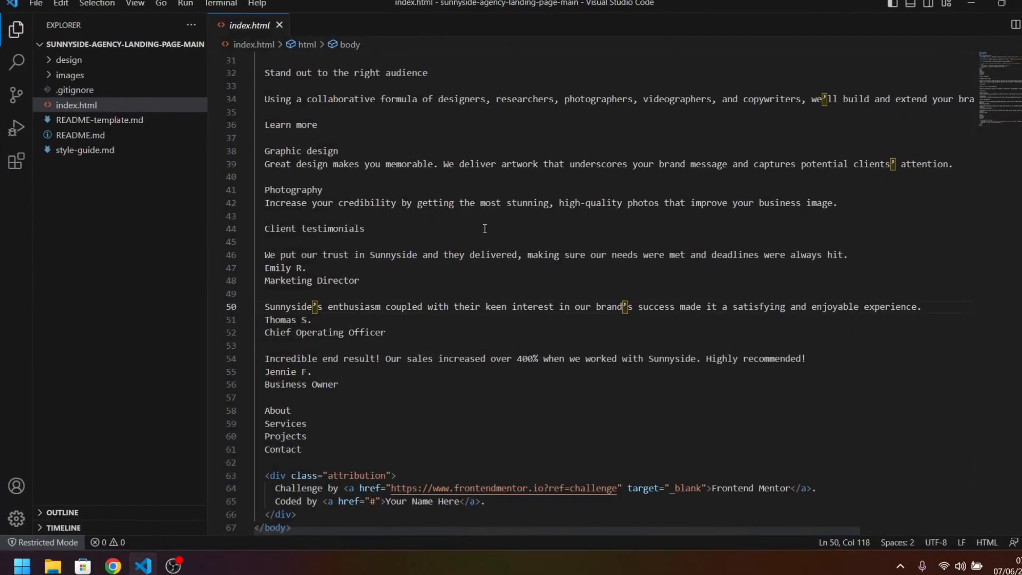
left_click(136, 154)
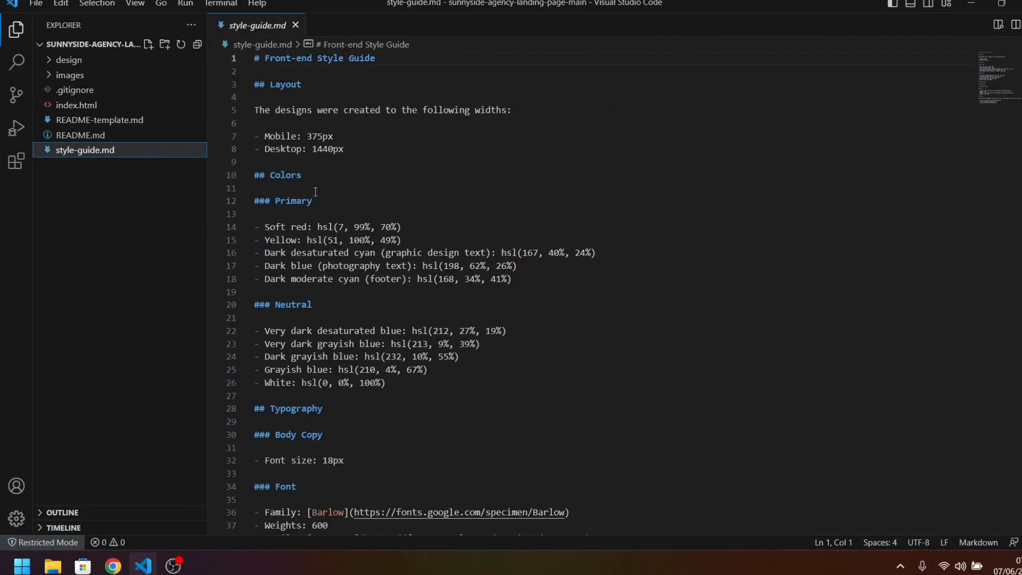
scroll(551, 313, "down", 1)
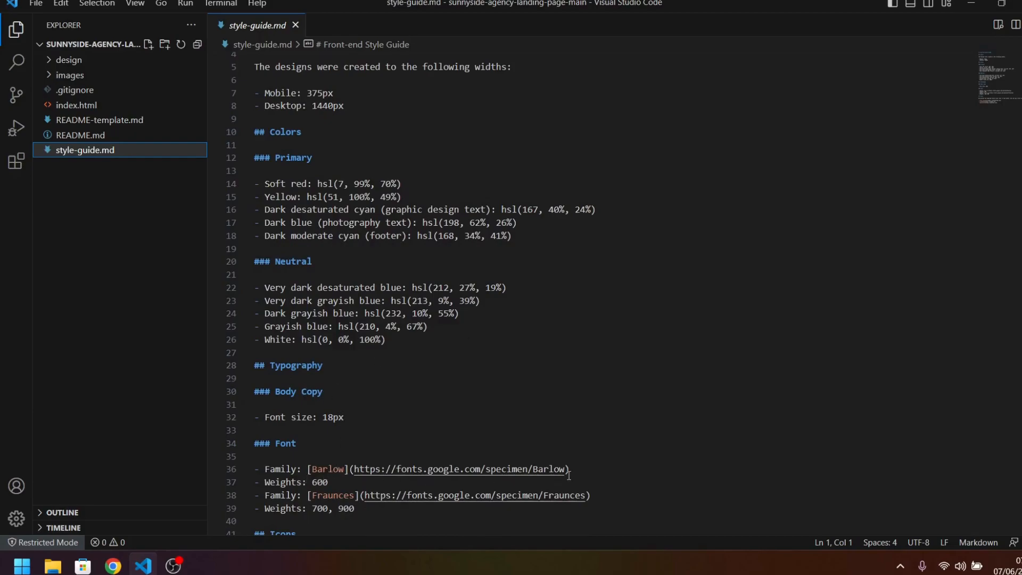
scroll(525, 475, "down", 1)
scroll(499, 459, "down", 2)
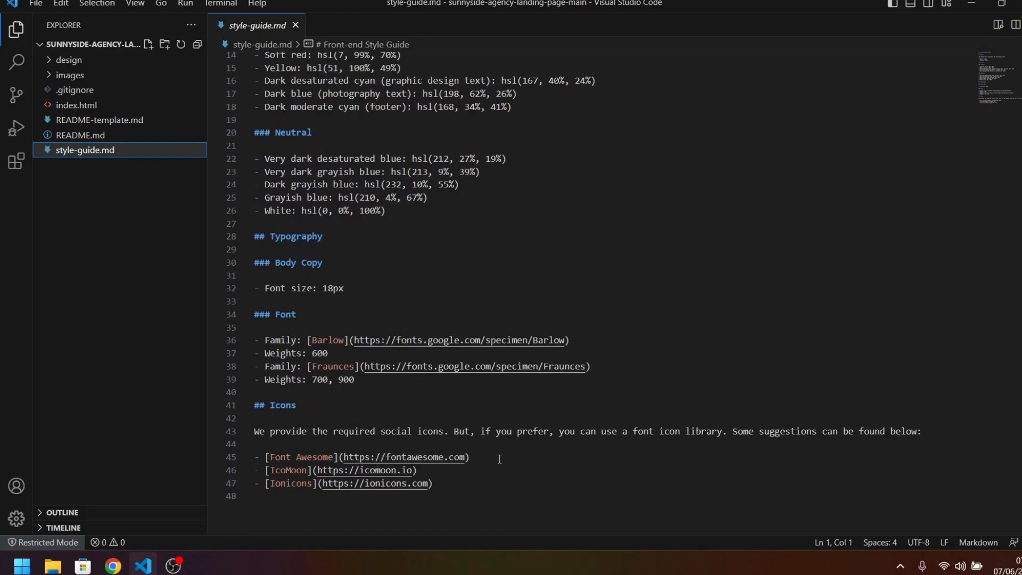
Switch to My Sites in the browser and create a new site on the Editor X platform.
key("alt+Tab")
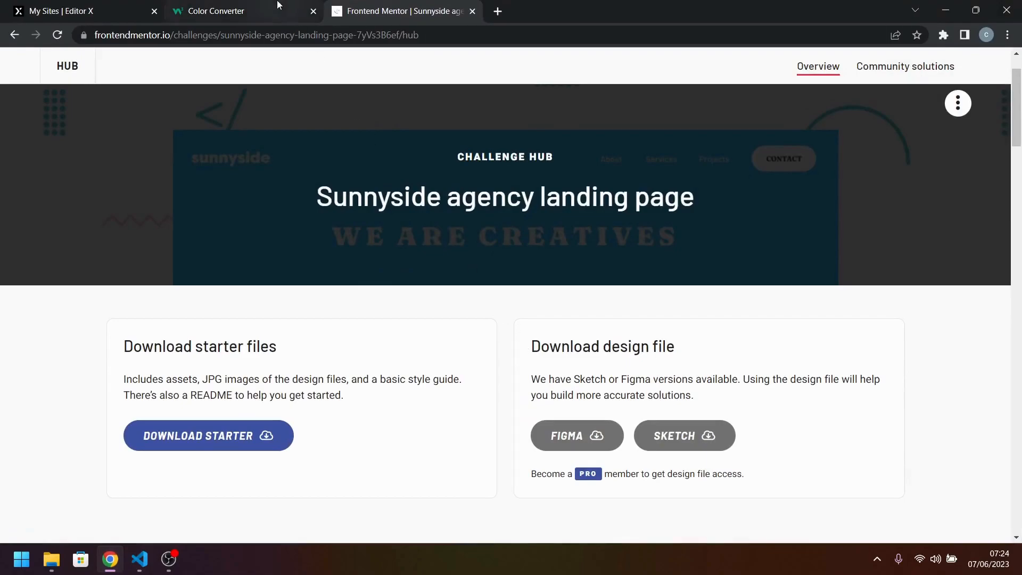
left_click(126, 5)
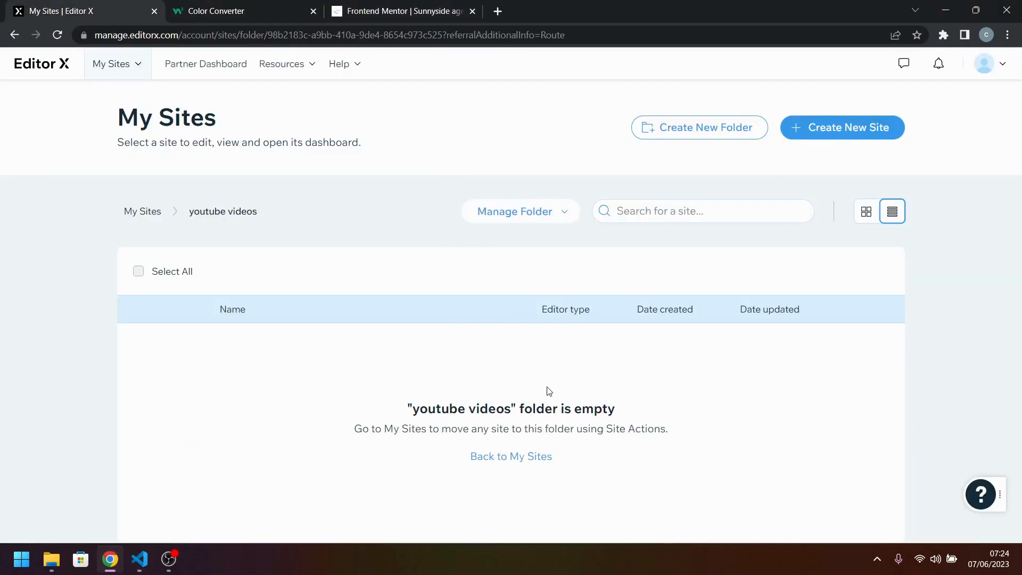
left_click(859, 129)
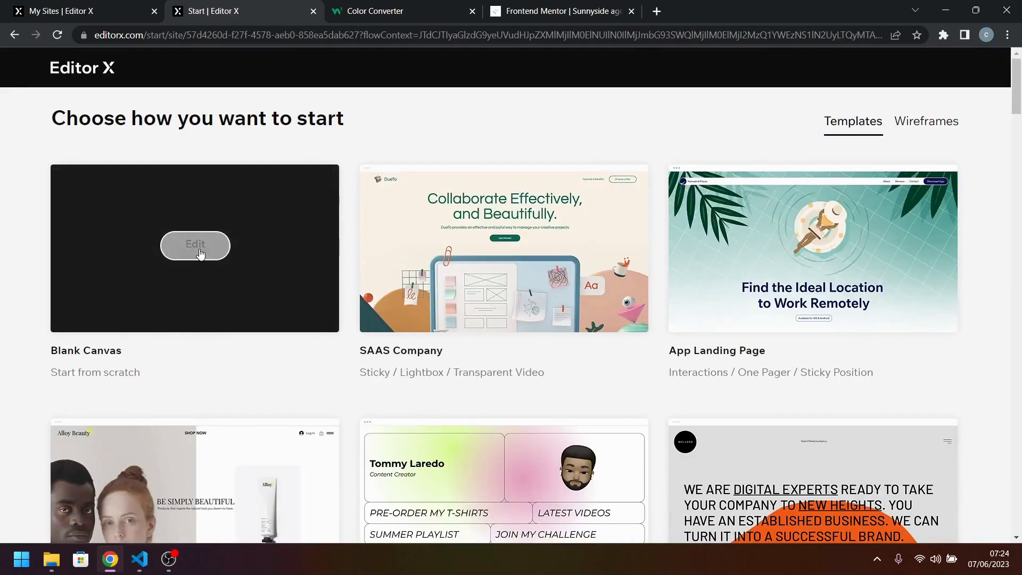
left_click(200, 255)
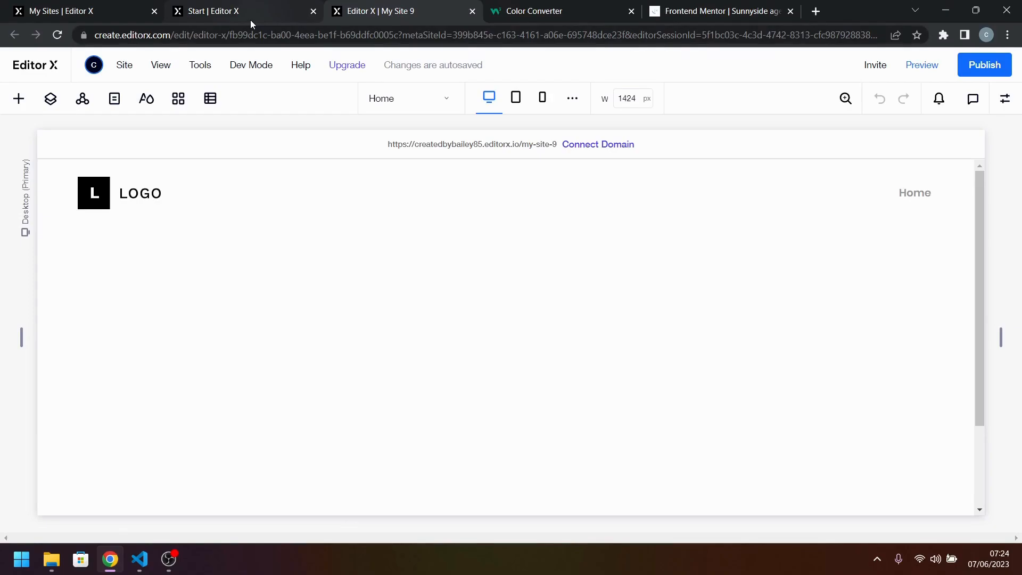
Open the site's Heading 1 typography style for editing and copy the font name Barlow from style-guide.md in Visual Studio Code.
left_click(146, 101)
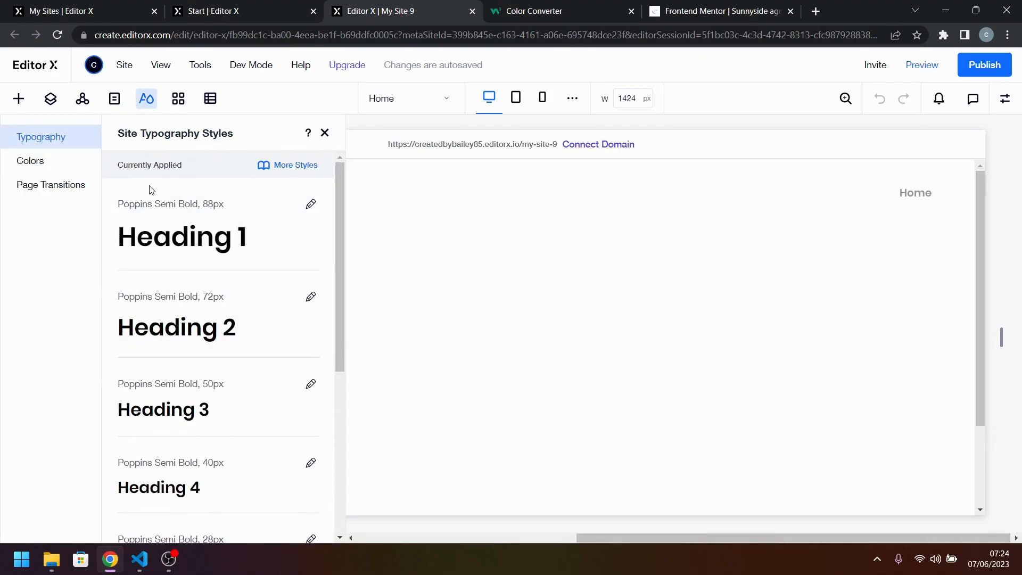
left_click(258, 235)
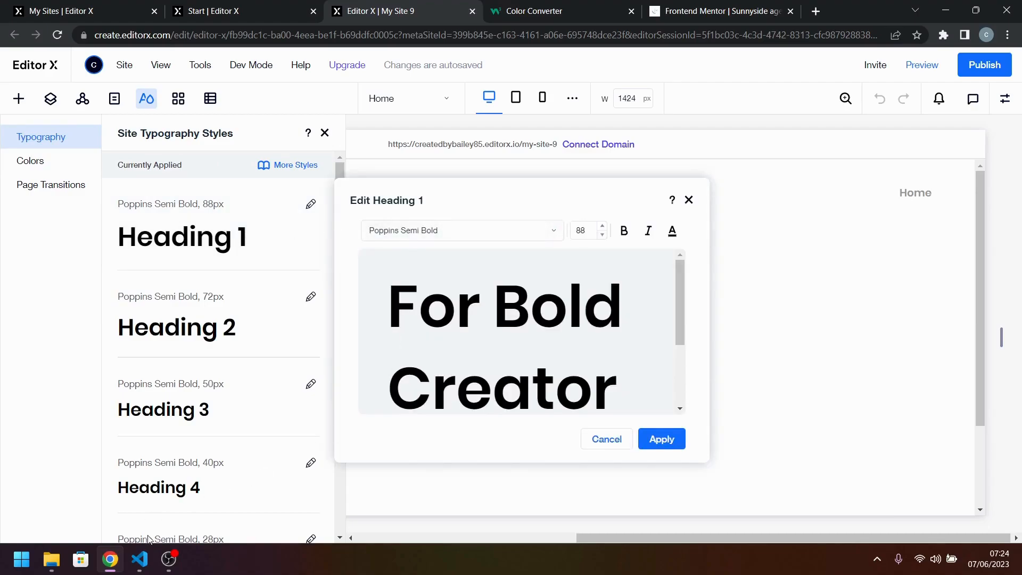
left_click(139, 559)
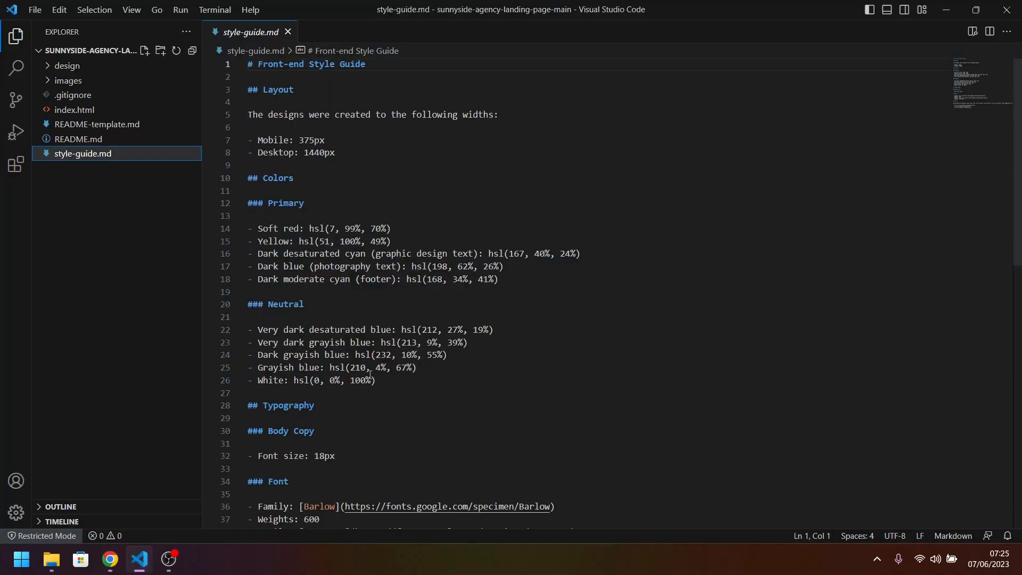
scroll(367, 366, "down", 2)
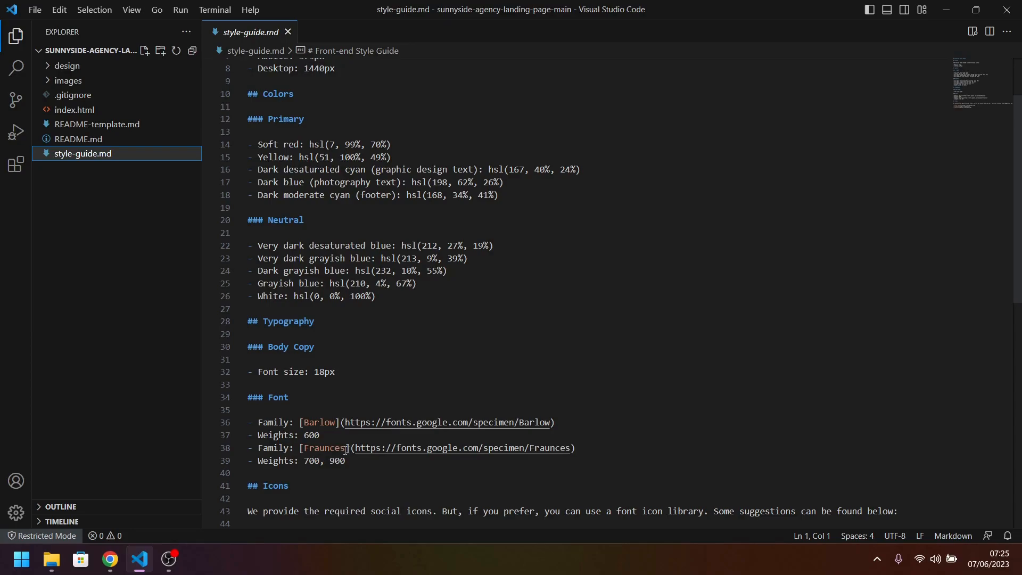
double_click(319, 421)
right_click(324, 421)
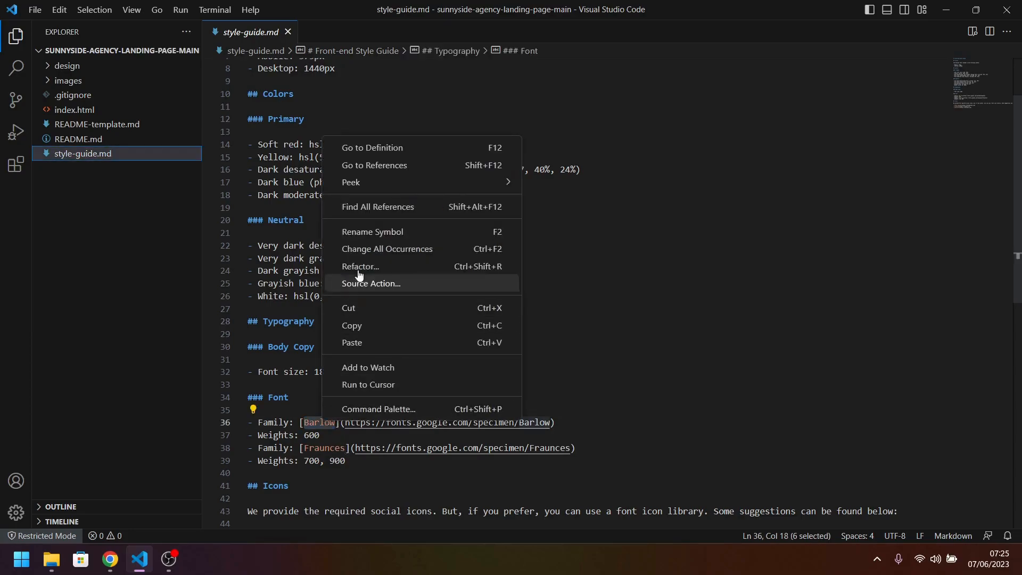
left_click(351, 326)
Back in Editor X, set the Heading 1 font to Barlow Medium and make it bold.
left_click(110, 559)
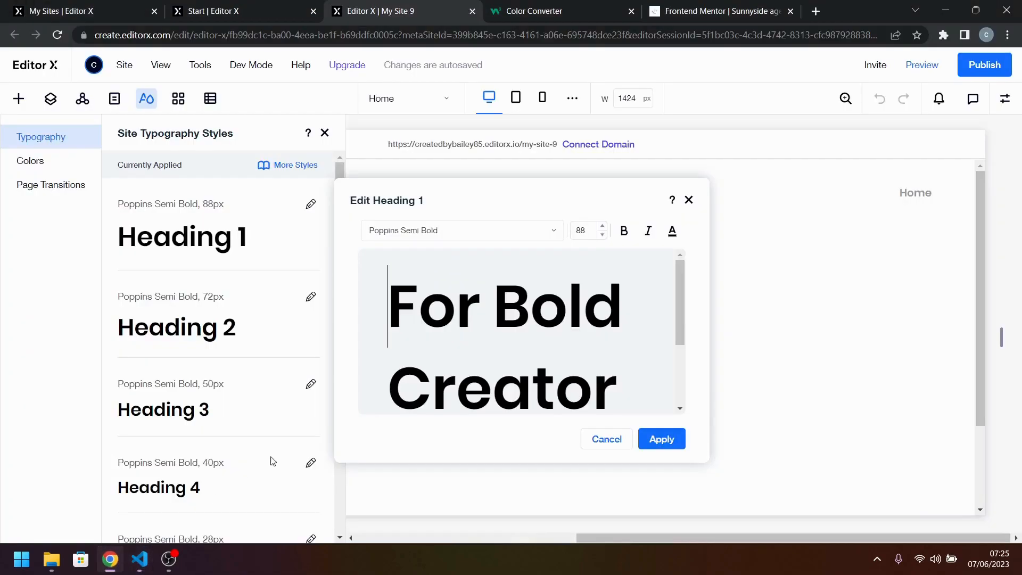
left_click(441, 230)
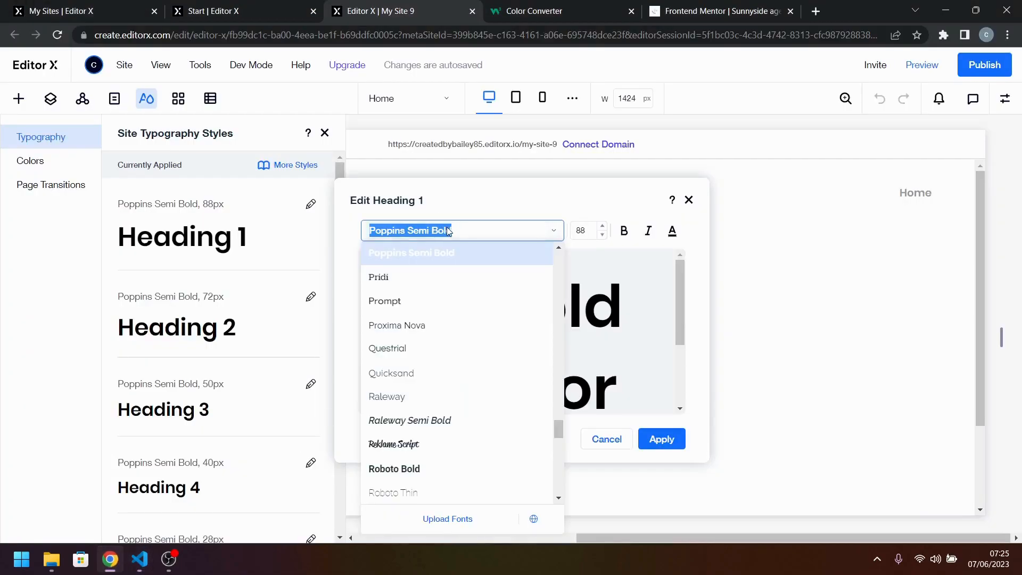
key("ctrl+v")
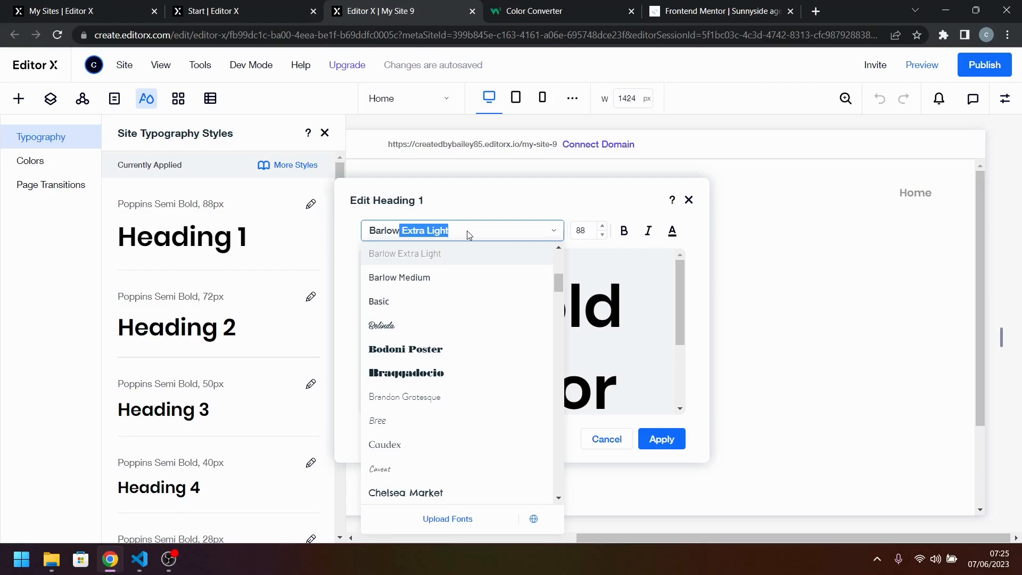
scroll(468, 285, "down", 2)
scroll(471, 286, "up", 2)
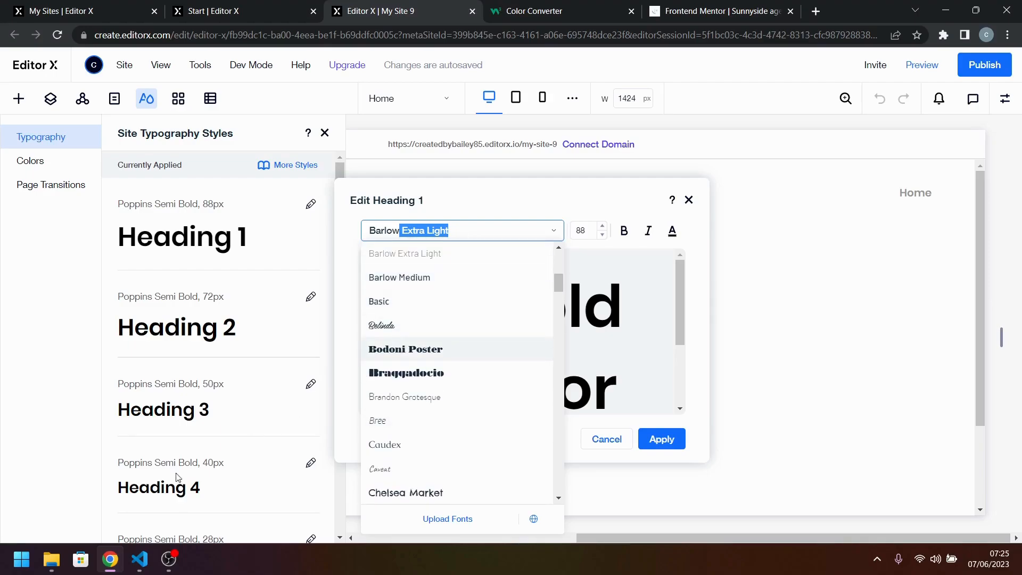
left_click(137, 567)
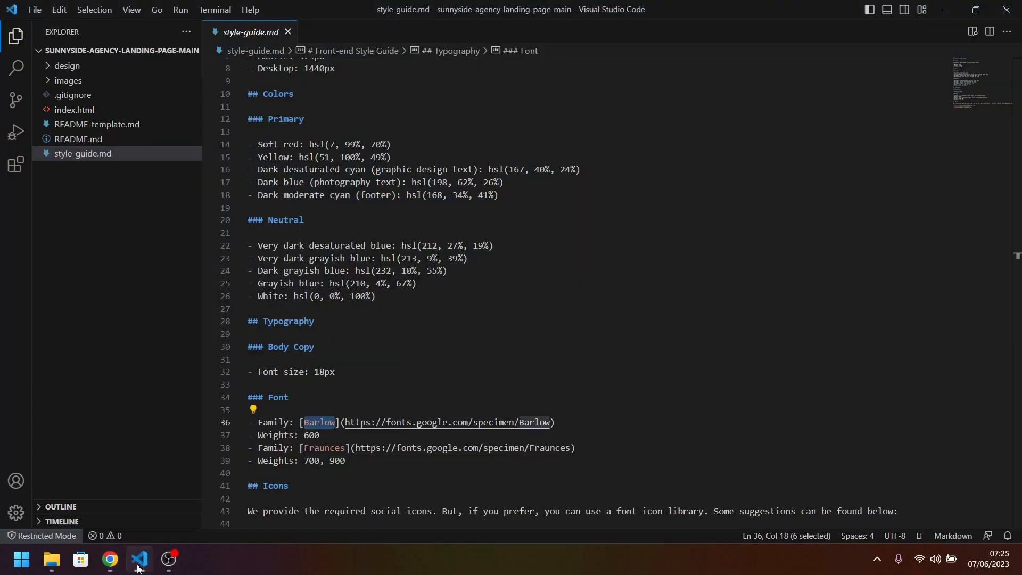
left_click(137, 568)
left_click(426, 230)
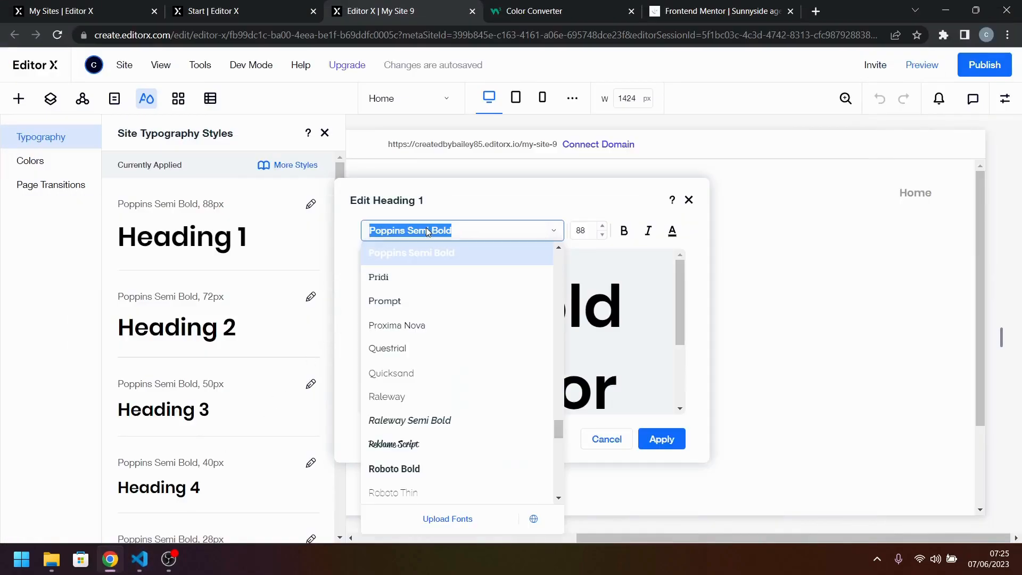
key("ctrl+v")
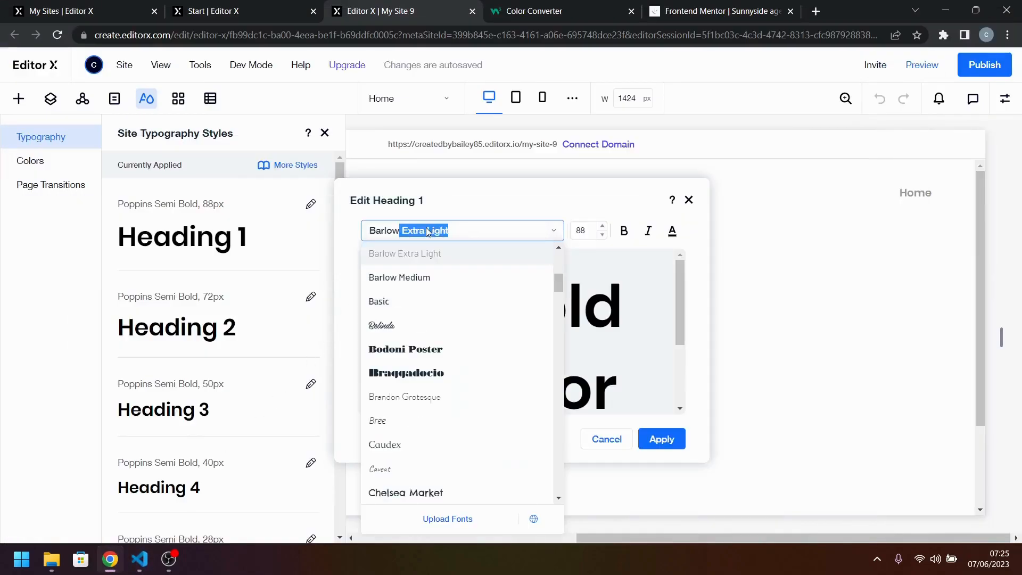
left_click(451, 278)
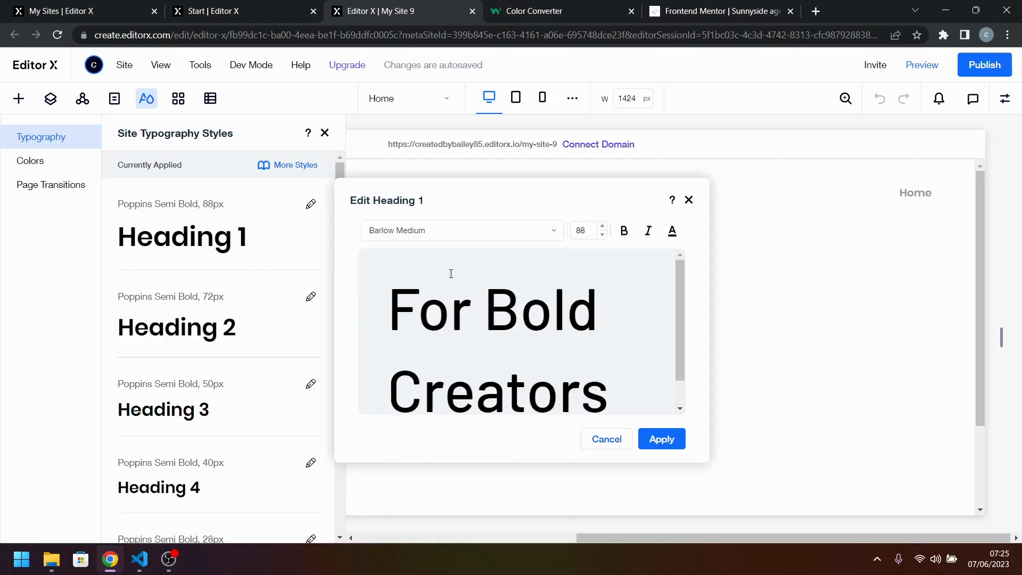
left_click(625, 231)
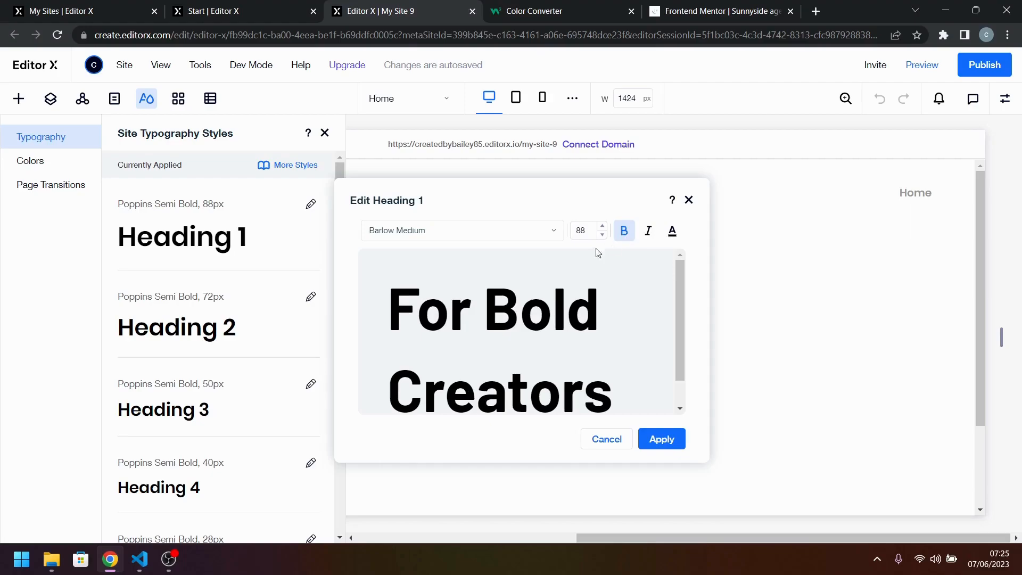
Open the active-states image from the project's design folder and examine the main heading's typeface up close.
left_click(51, 559)
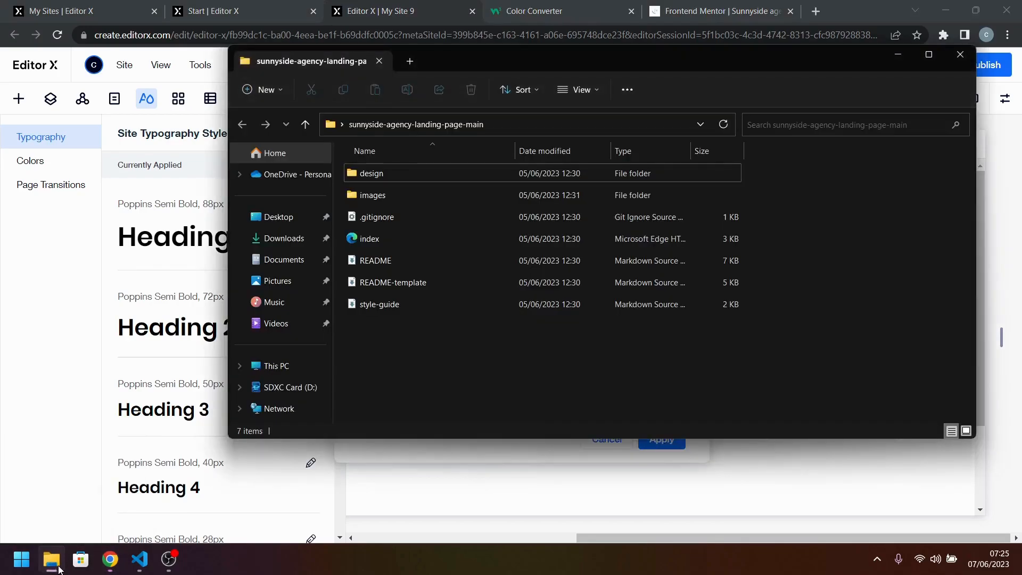
double_click(426, 196)
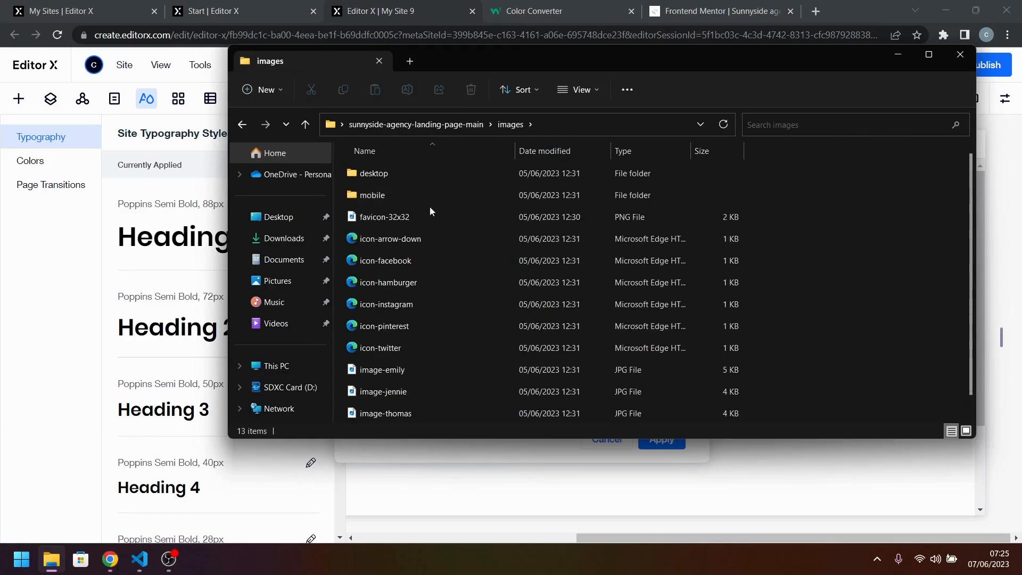
left_click(243, 125)
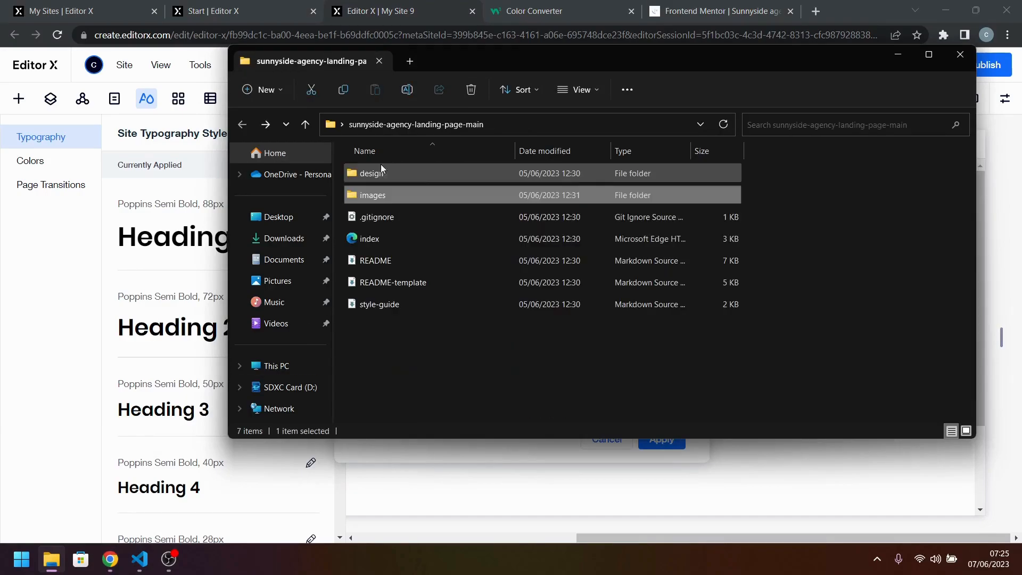
double_click(443, 173)
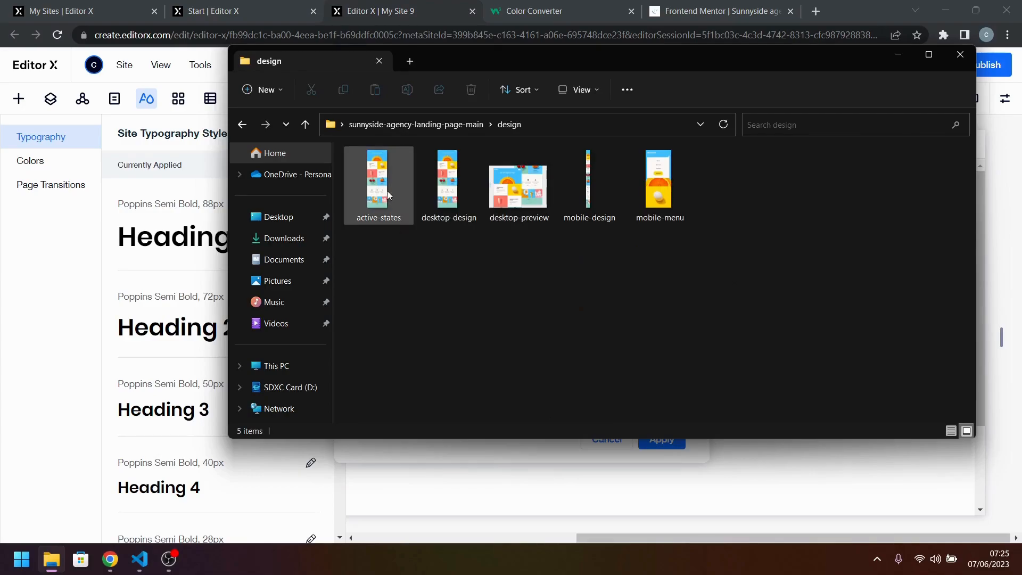
double_click(388, 195)
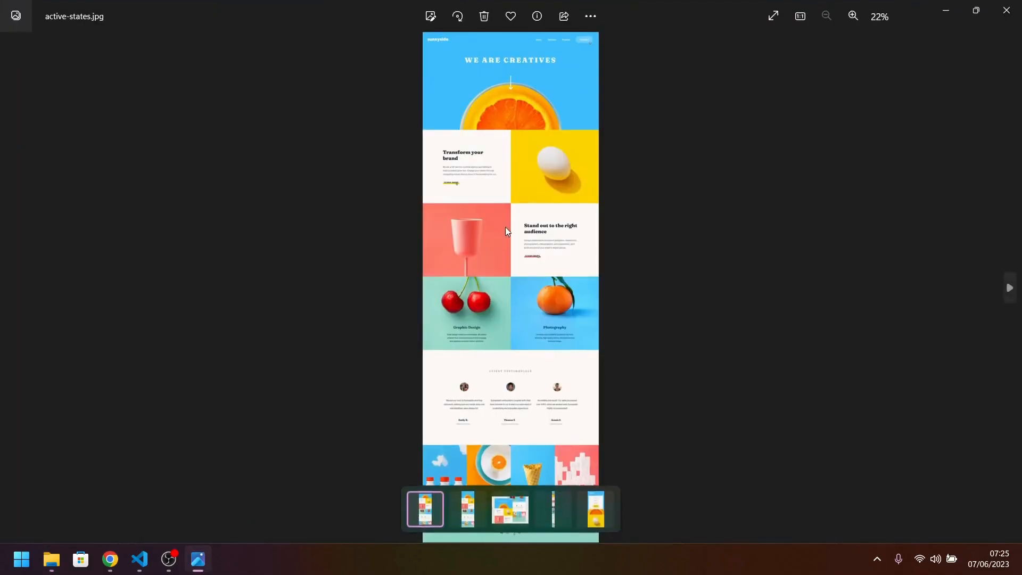
scroll(538, 96, "up", 5)
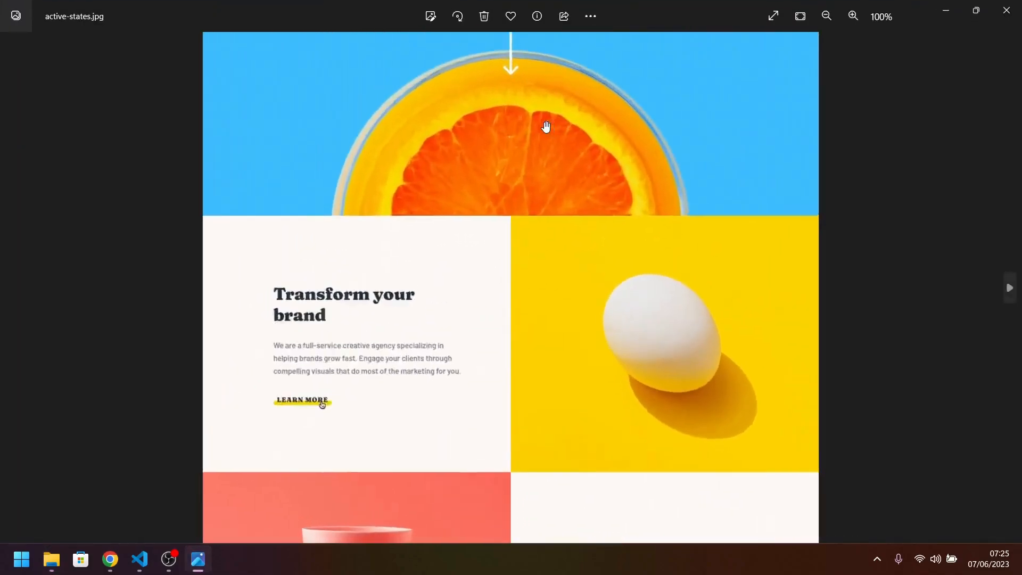
left_click_drag(546, 144, 508, 476)
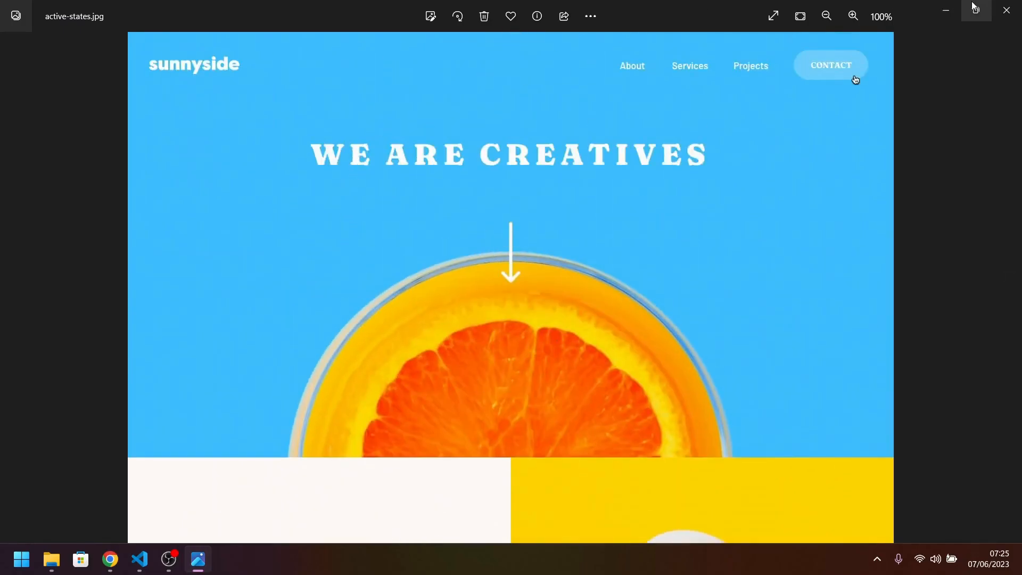
left_click(946, 10)
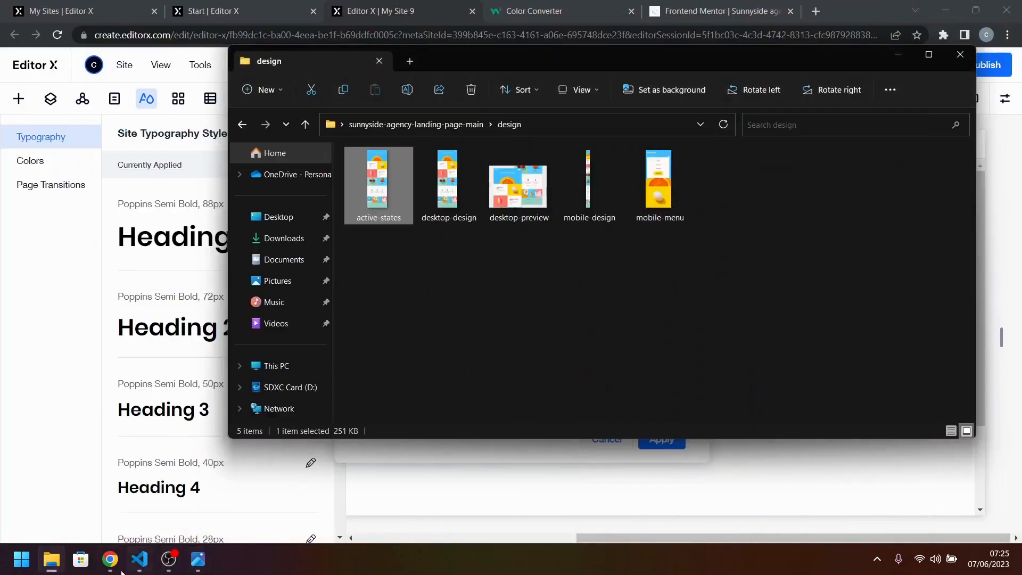
Switch to Visual Studio Code and copy the font name Fraunces from the Font section of style-guide.md.
left_click(139, 559)
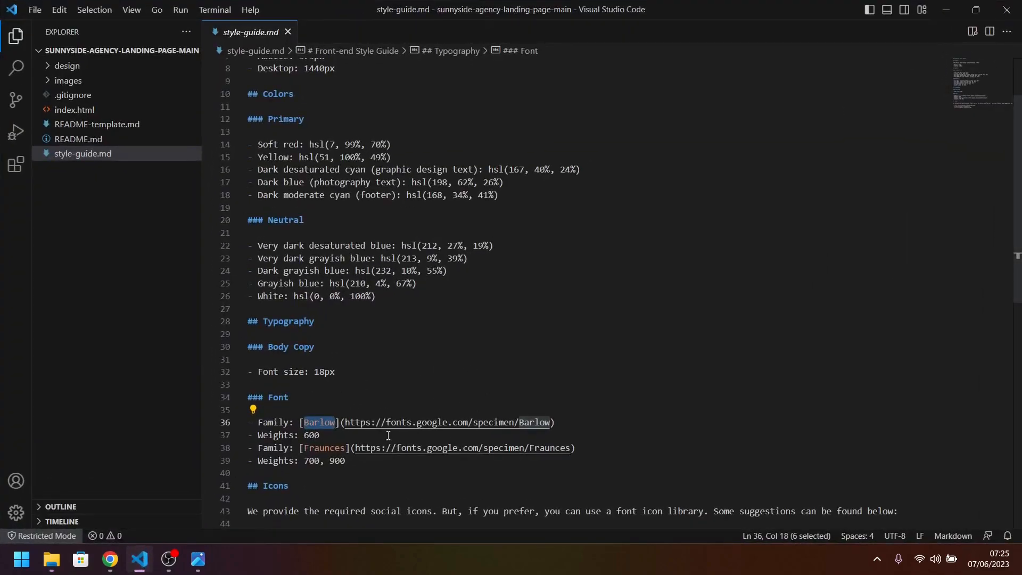
double_click(328, 450)
right_click(329, 450)
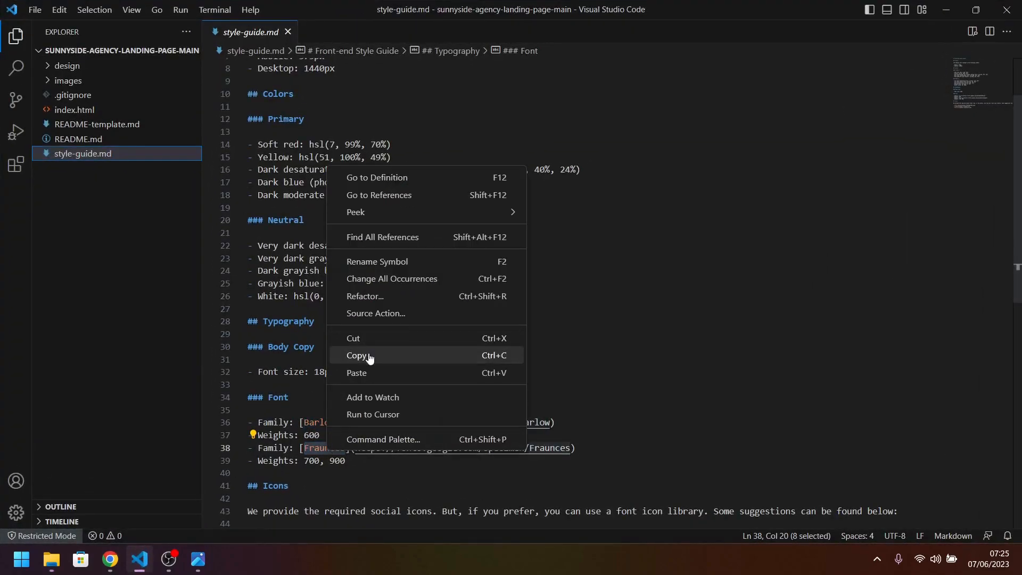
left_click(356, 354)
Back in Editor X, set the Heading 1 font to Fraunces 120 Semi Bold and apply the style.
left_click(110, 559)
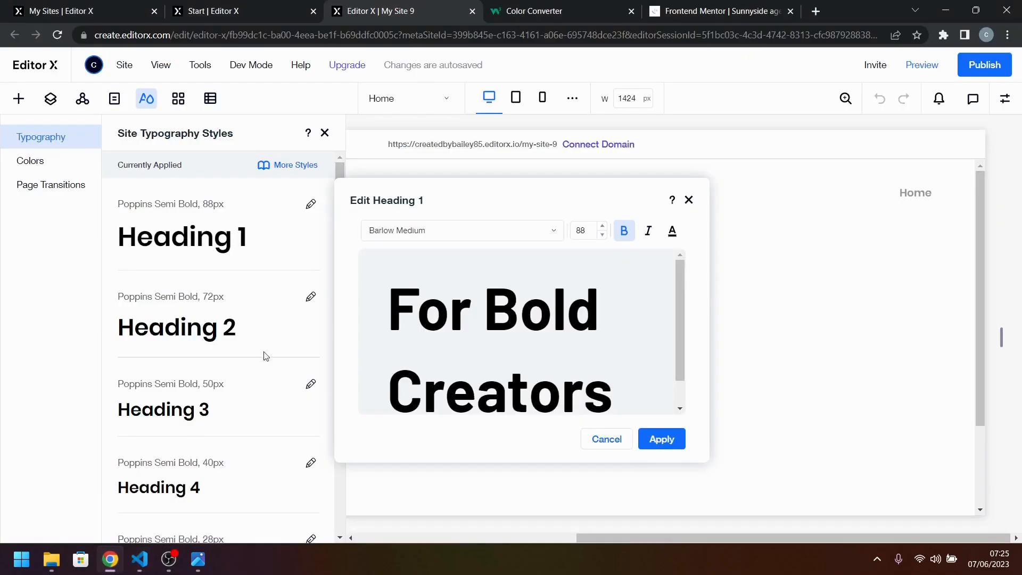
left_click(473, 230)
key("ctrl+v")
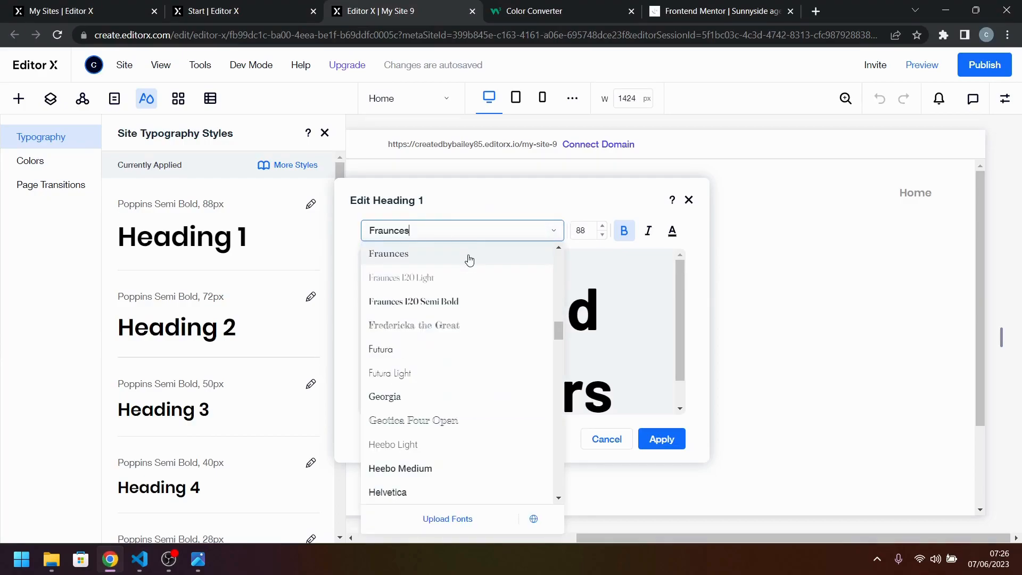
left_click(476, 302)
mouse_move(170, 564)
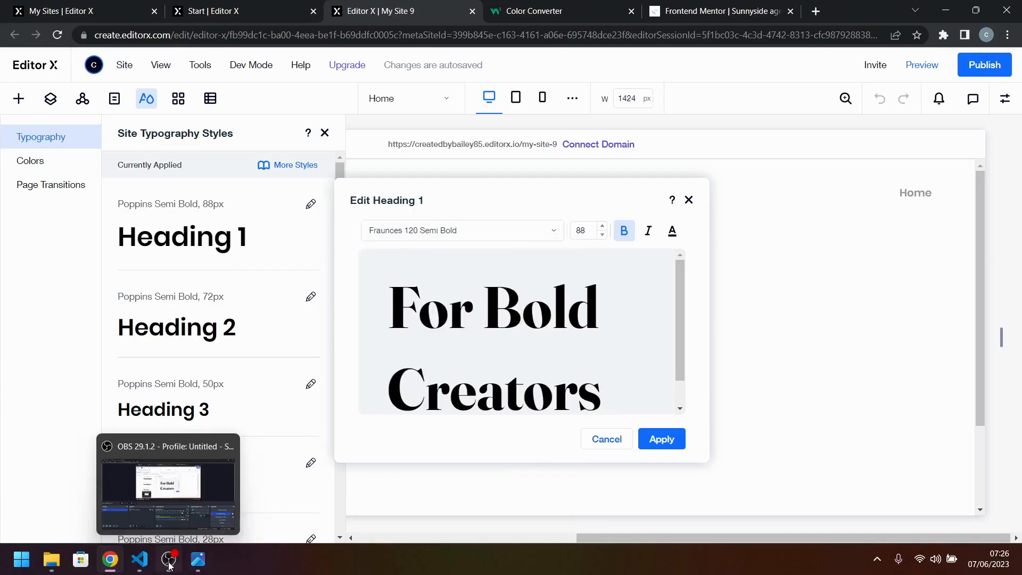
left_click(138, 564)
left_click(138, 564)
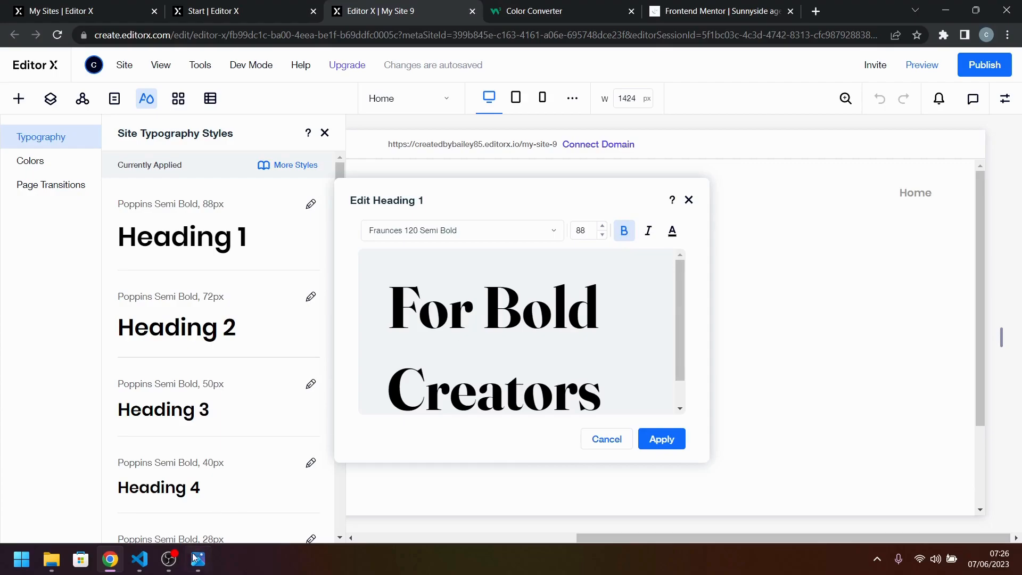
left_click(139, 564)
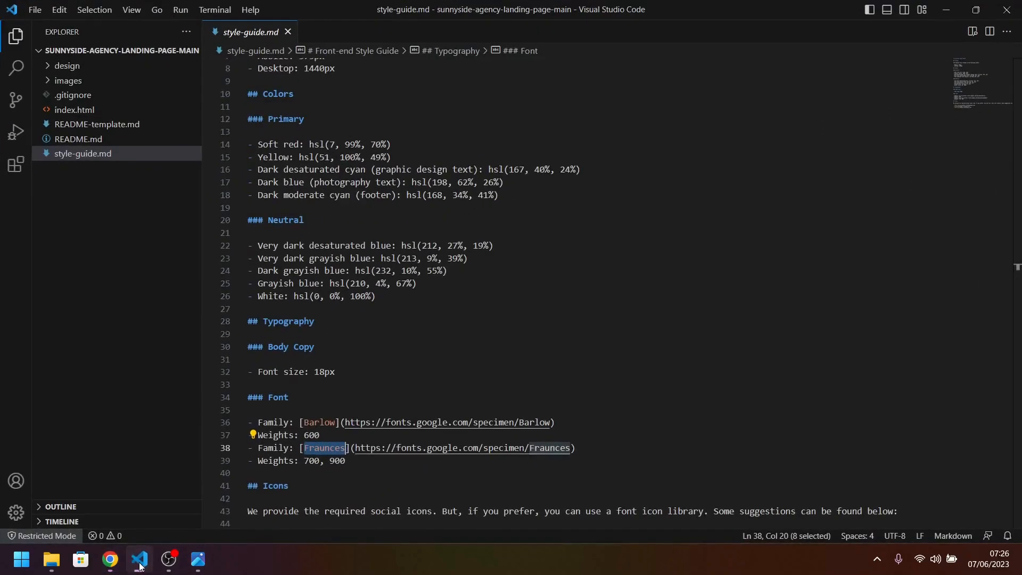
left_click(140, 564)
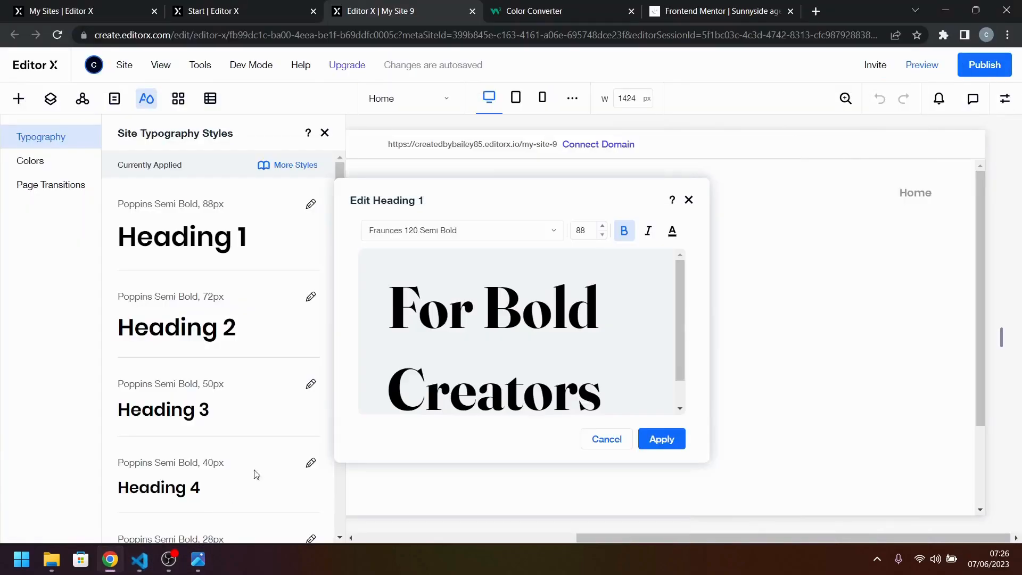
left_click(655, 449)
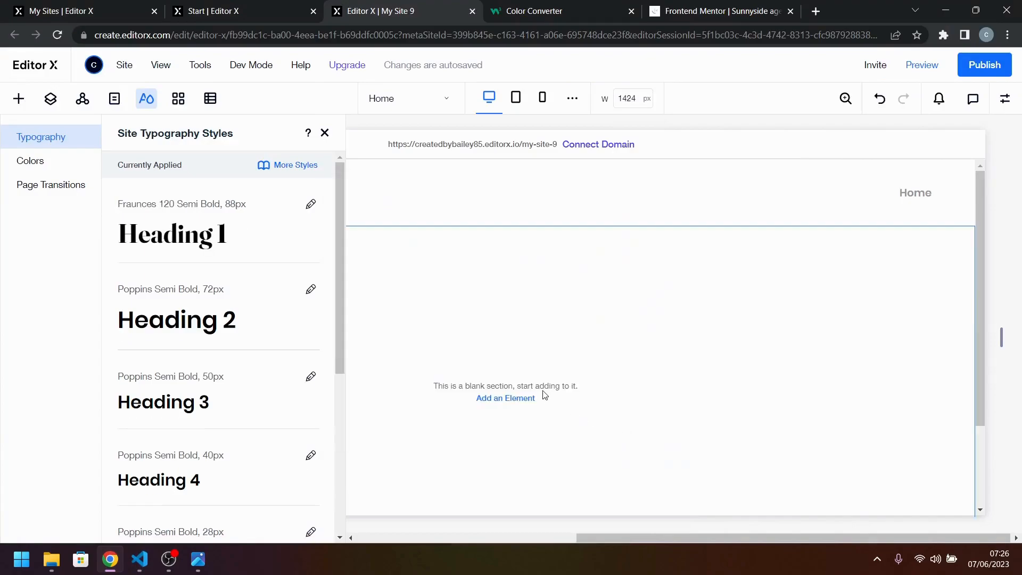
Set the Heading 2 typography style to Fraunces 120 Semi Bold, make it bold, and apply it.
left_click(311, 289)
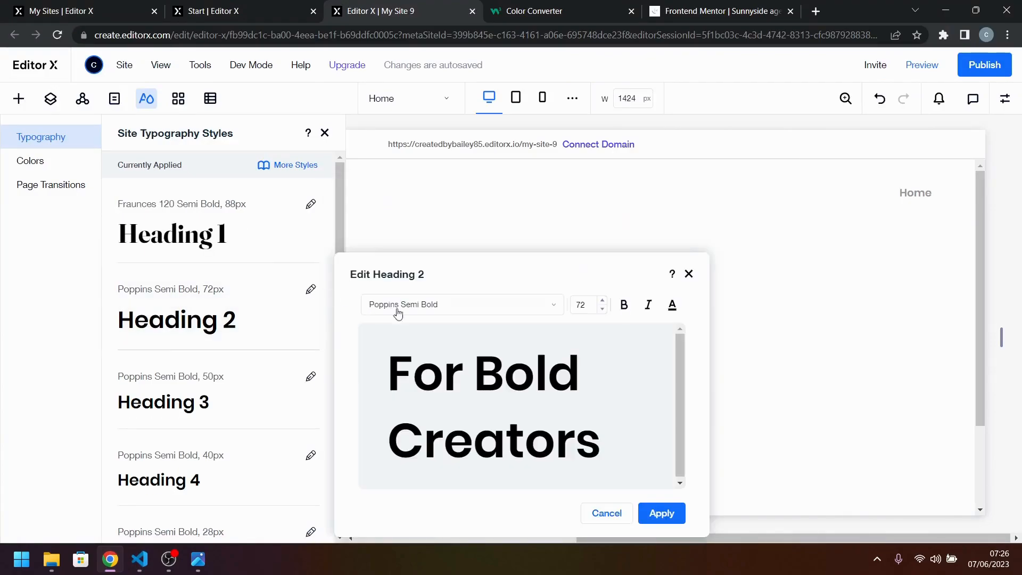
left_click(540, 304)
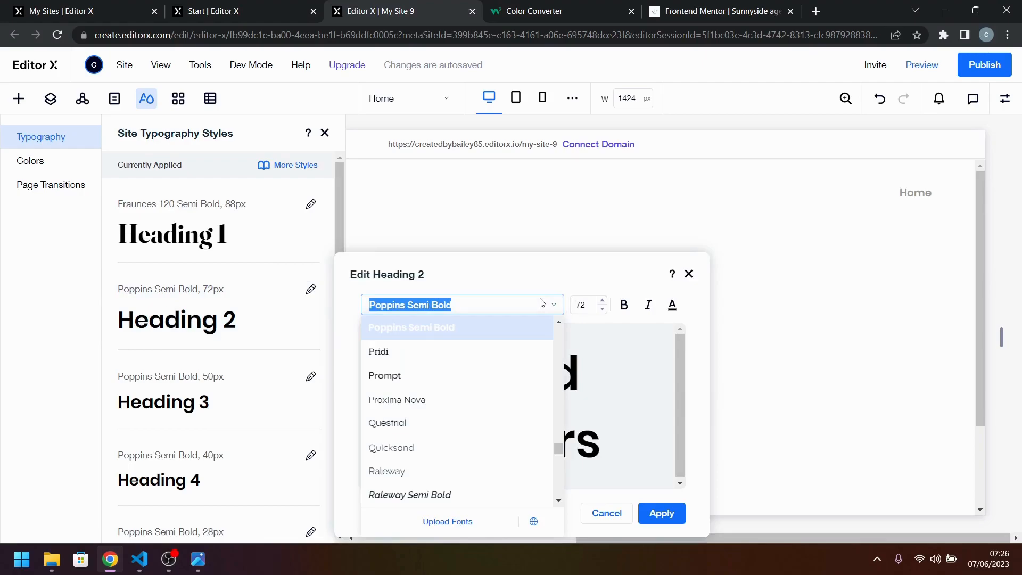
type("Fraunces")
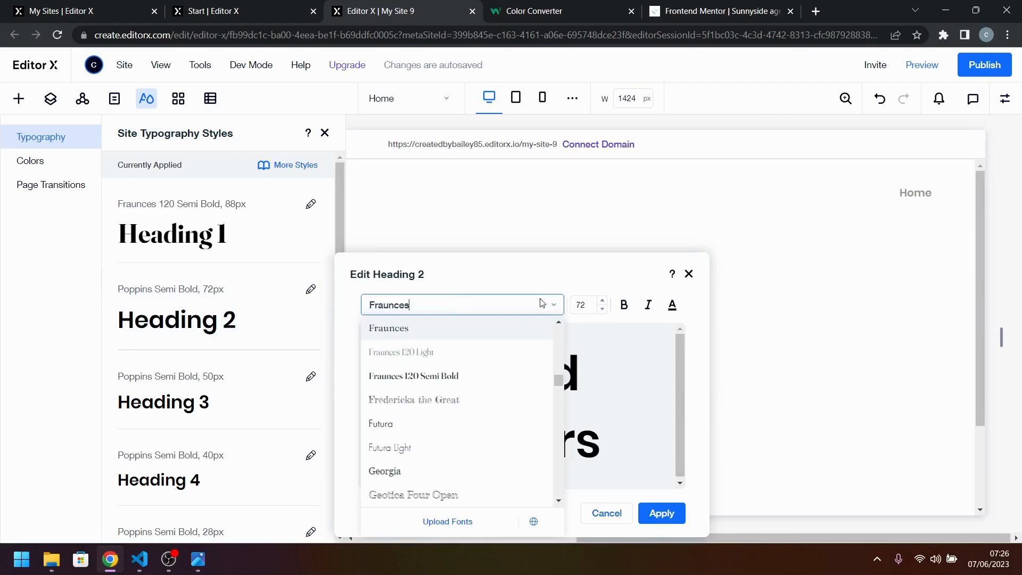
left_click(473, 388)
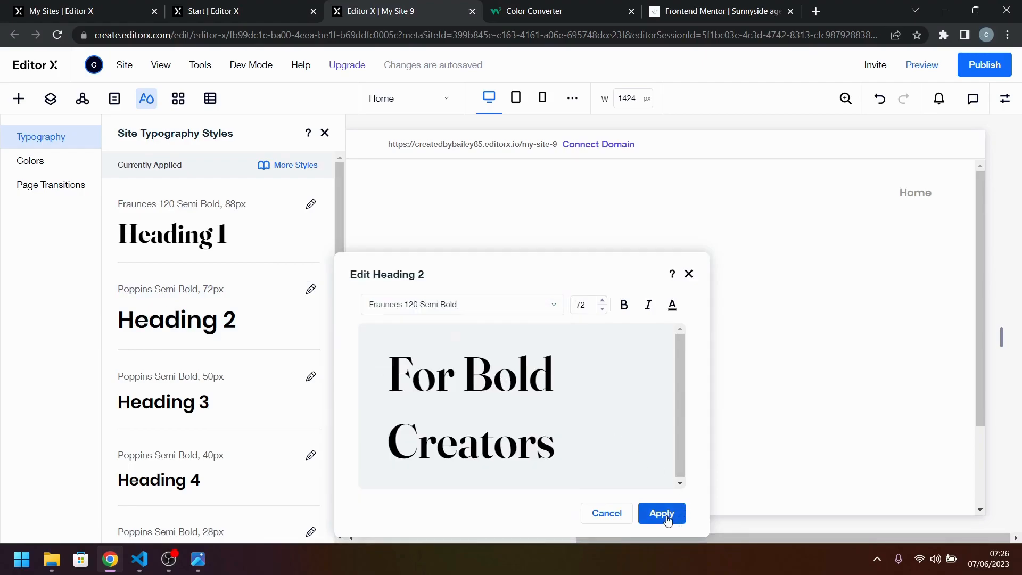
left_click(617, 312)
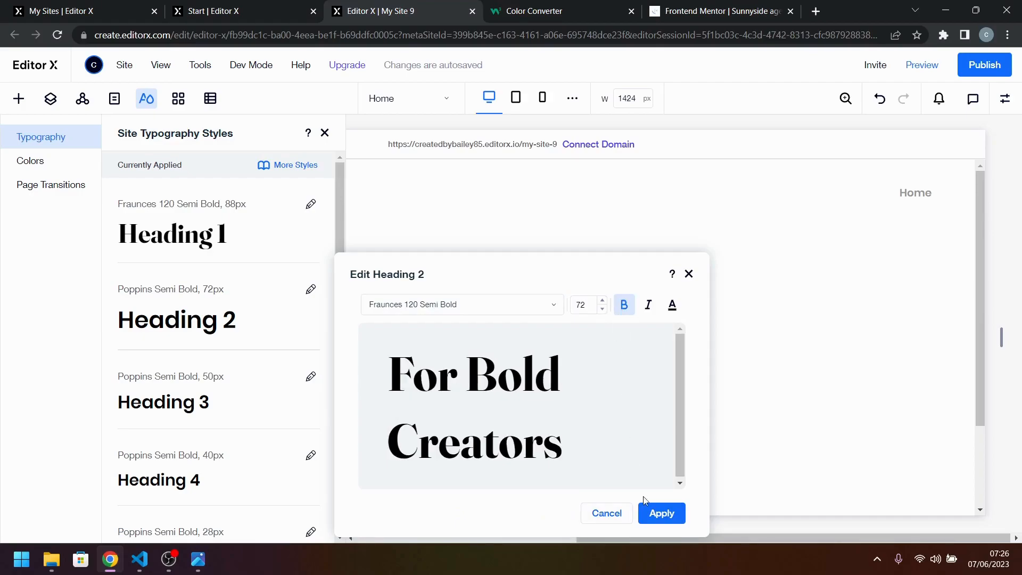
left_click(661, 513)
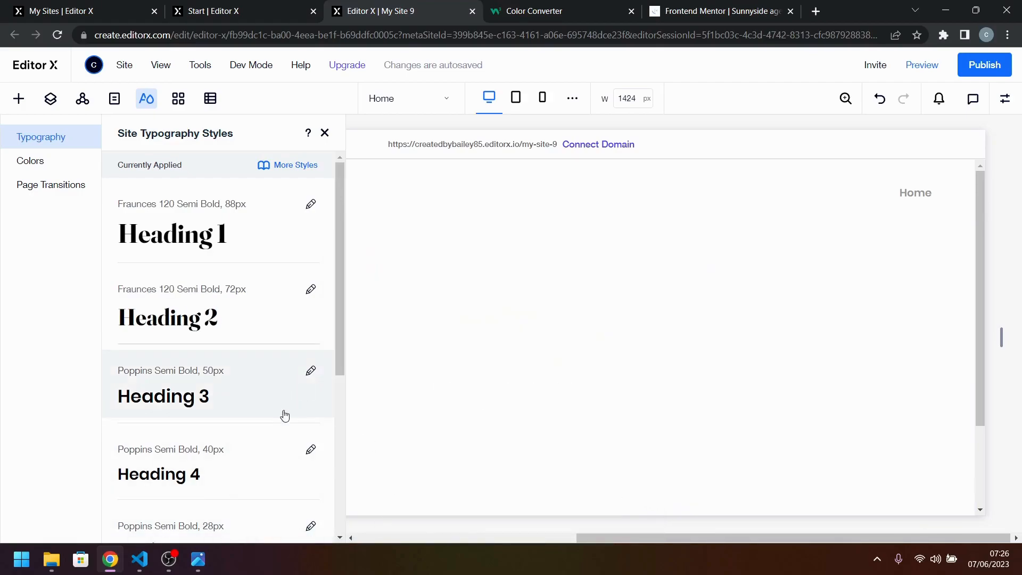
Examine the typefaces used throughout the active-states image, check style-guide.md, and return to Editor X.
left_click(137, 562)
left_click(139, 559)
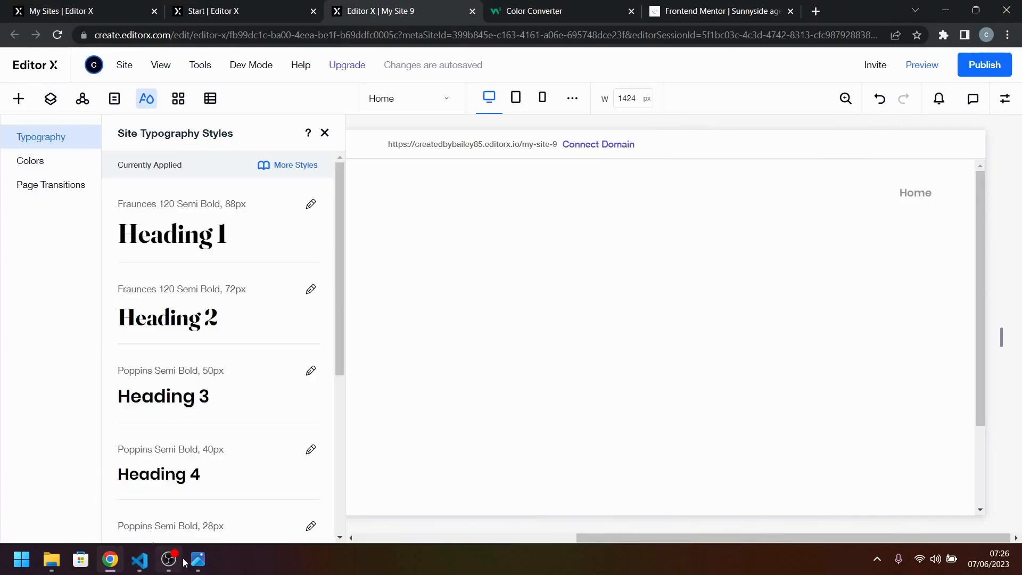
left_click(197, 559)
scroll(572, 442, "down", 10)
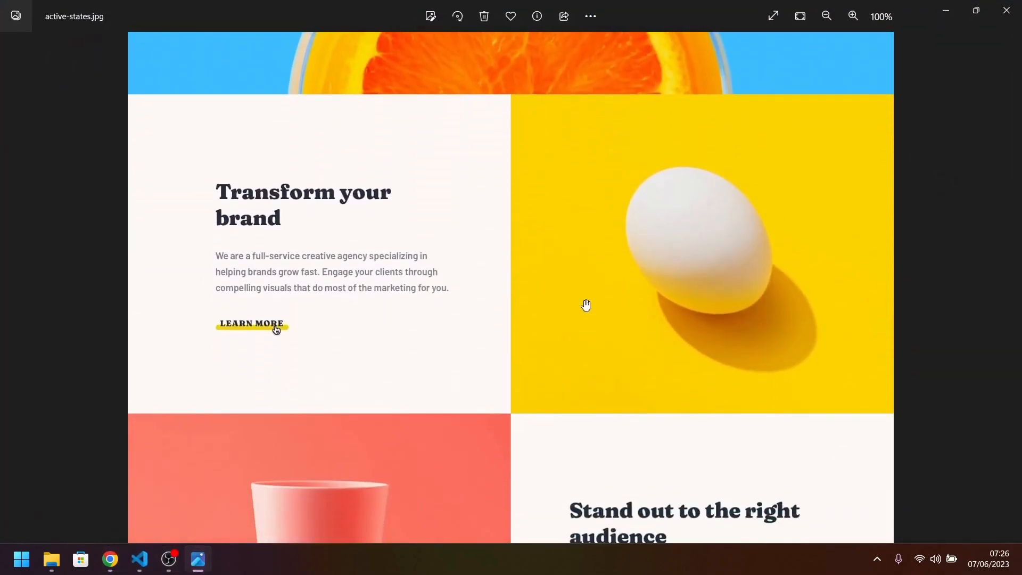
scroll(590, 420, "down", 12)
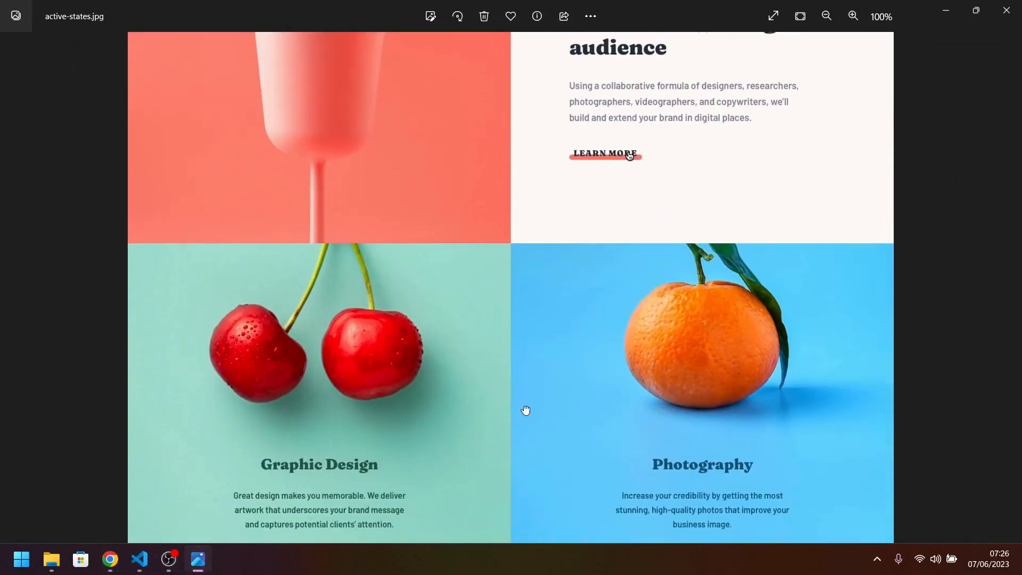
scroll(495, 423, "down", 10)
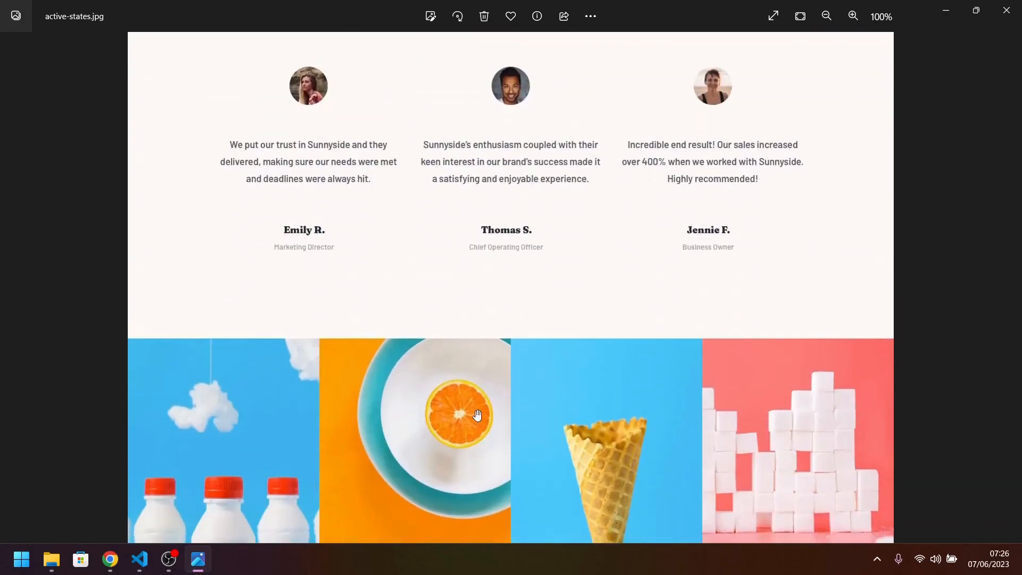
scroll(474, 217, "up", 20)
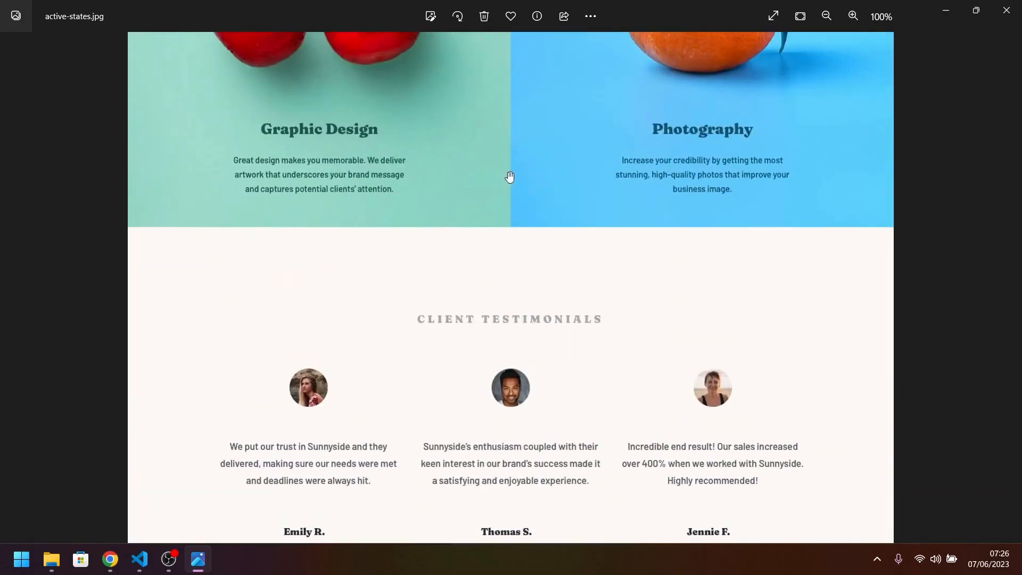
scroll(505, 256, "up", 12)
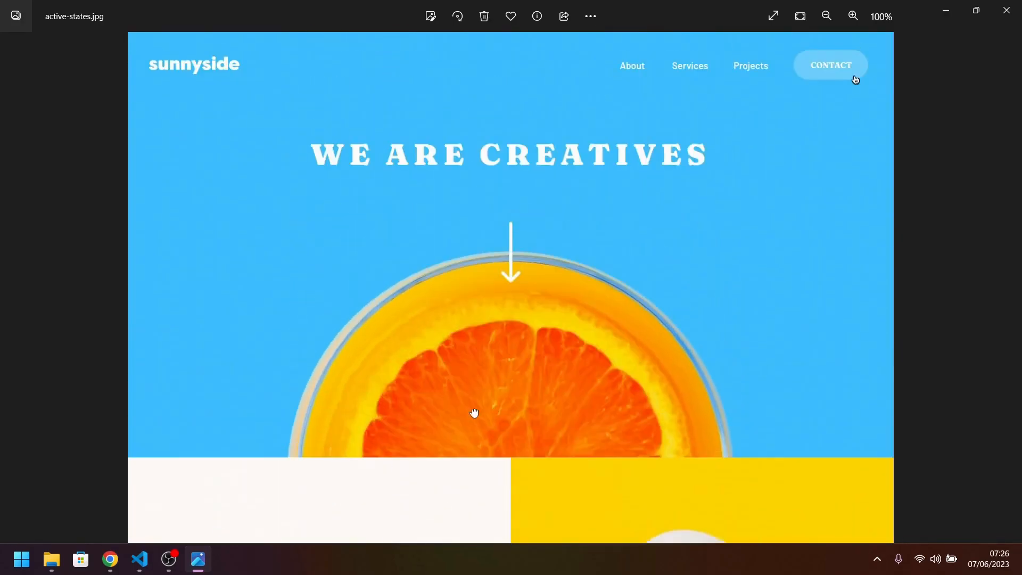
left_click(139, 559)
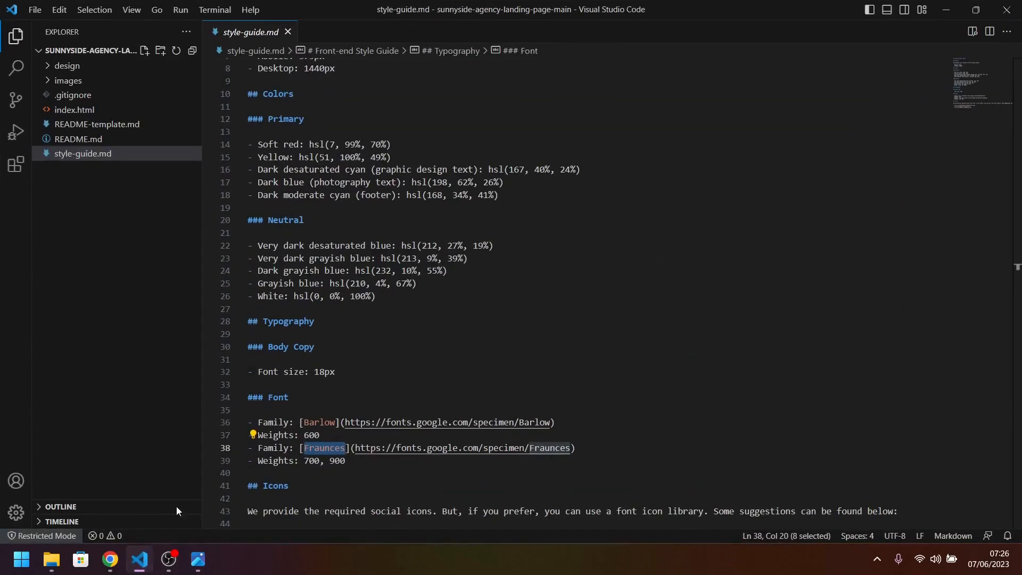
left_click(102, 560)
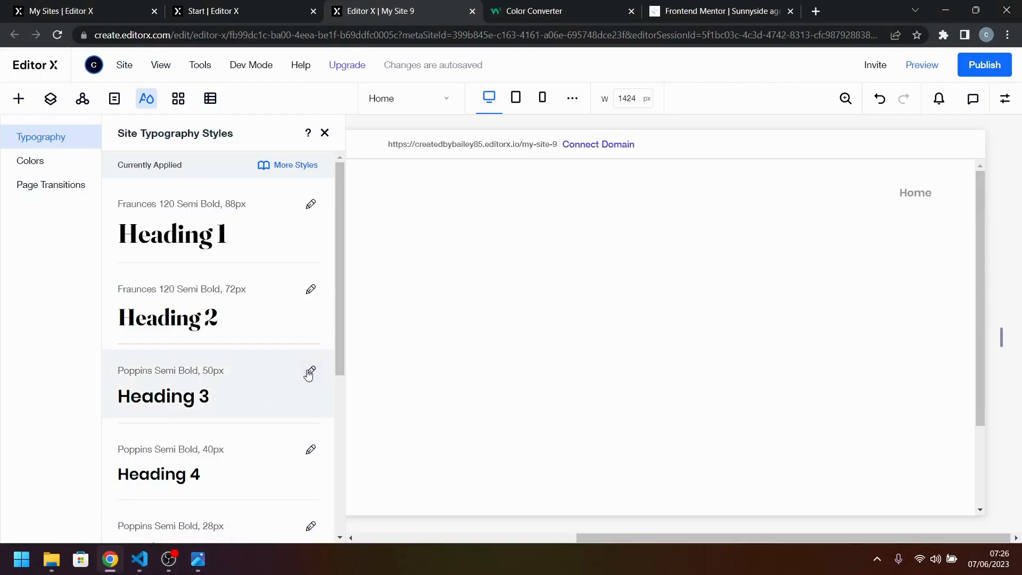
left_click(311, 371)
left_click(512, 299)
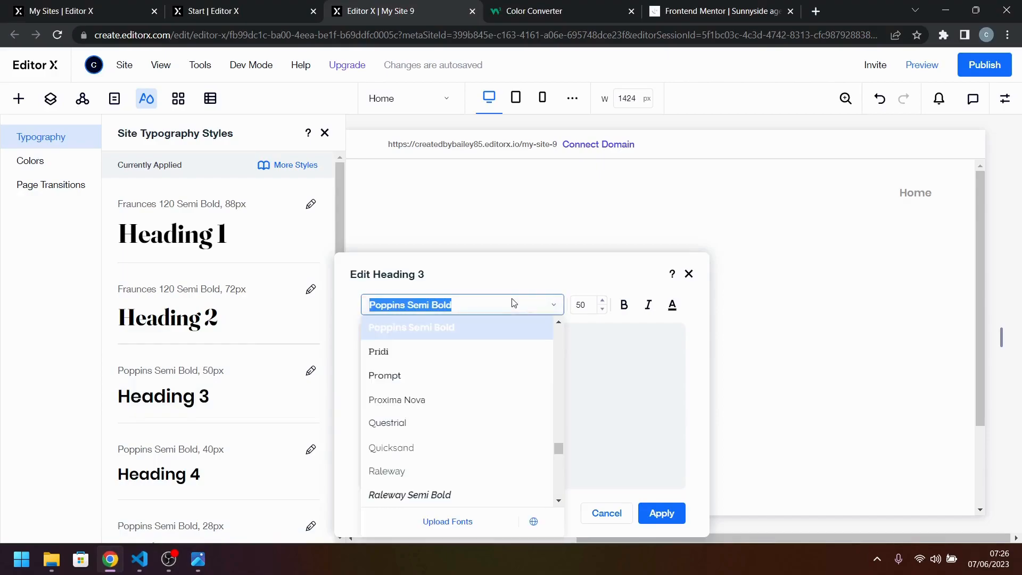
type("Fraunces")
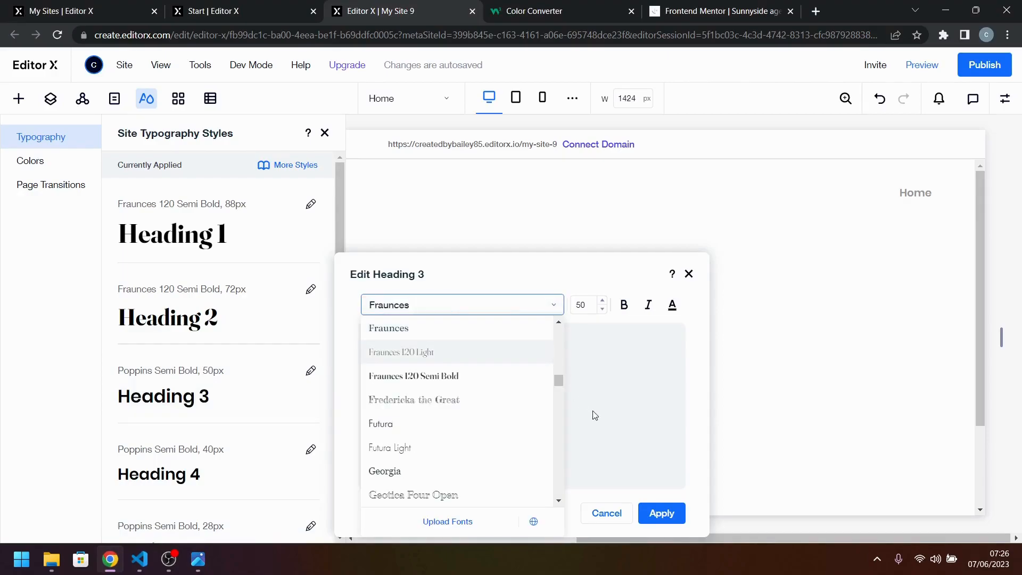
left_click(458, 376)
left_click(624, 304)
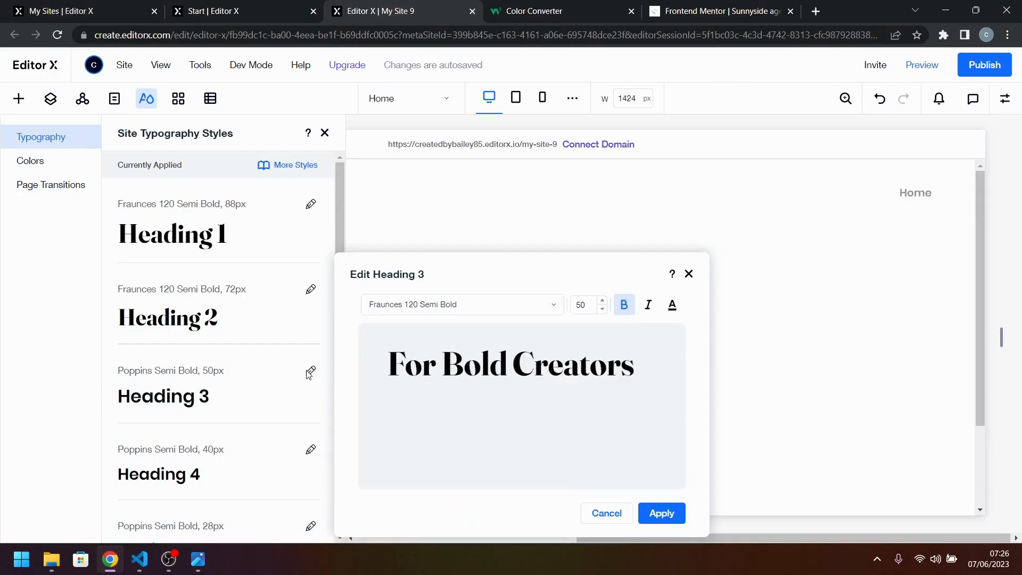
left_click(311, 372)
Set the Heading 3 typography style's font to Fraunces 120 Semi Bold and apply it.
left_click(310, 372)
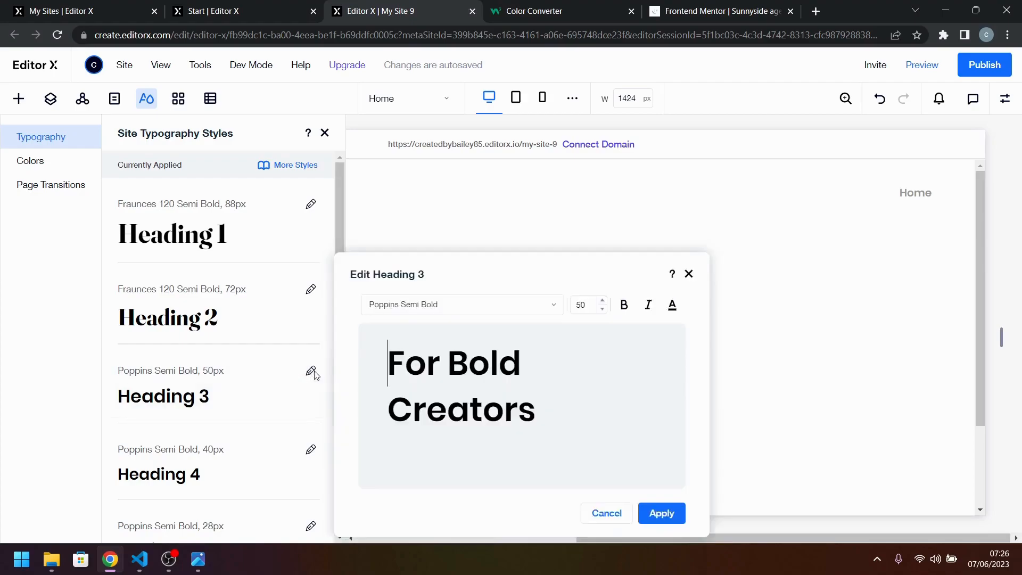
left_click(453, 304)
type("Fraunces")
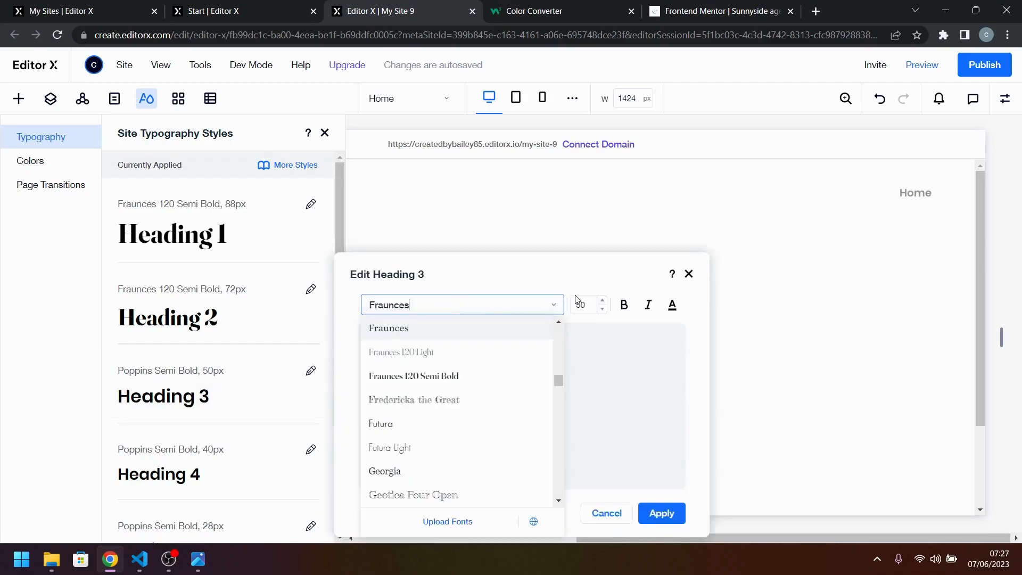
left_click(458, 376)
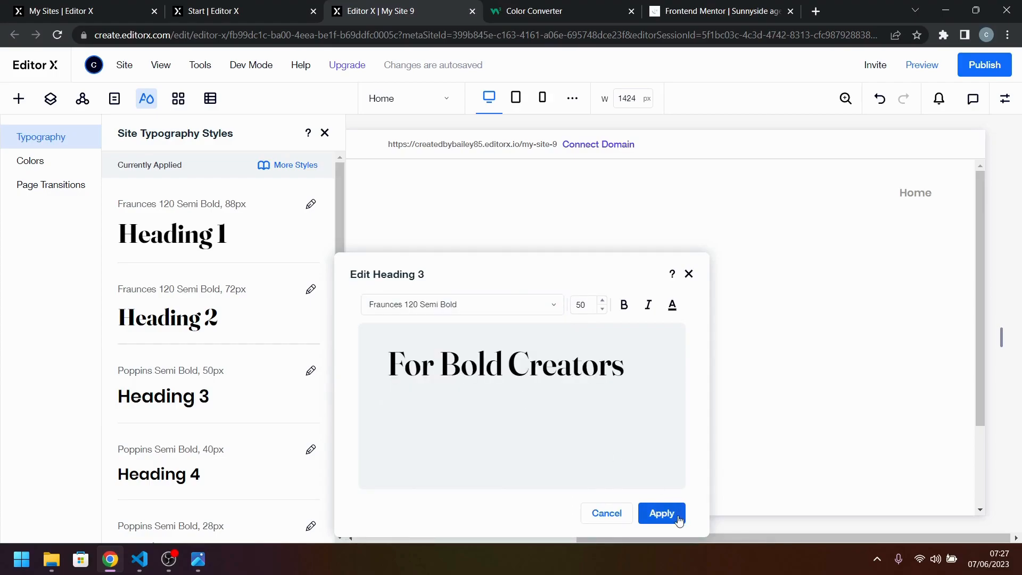
left_click(662, 513)
Reopen the Heading 3 typography style, make it bold, and apply the change.
scroll(298, 424, "down", 3)
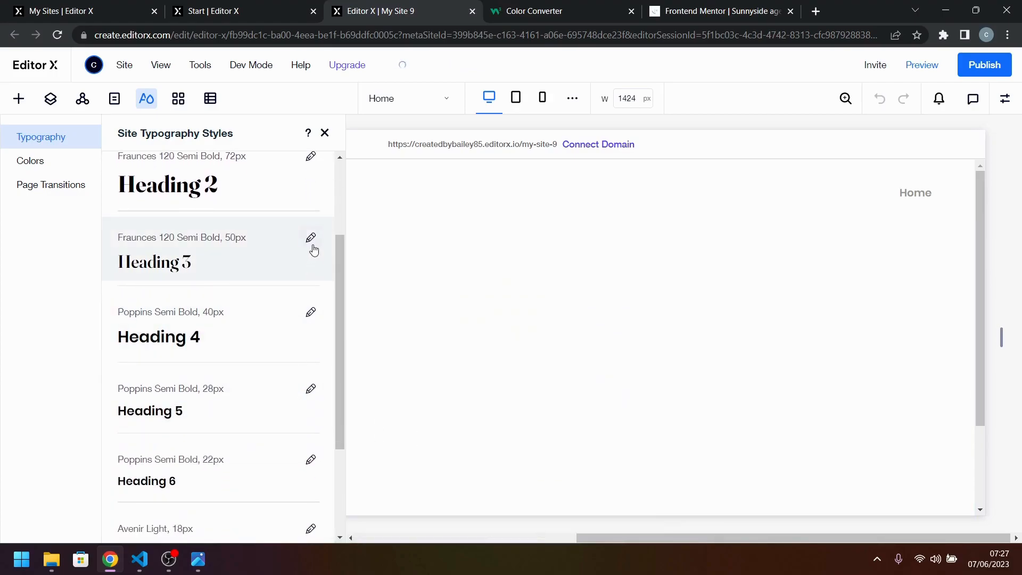
left_click(311, 238)
left_click(624, 263)
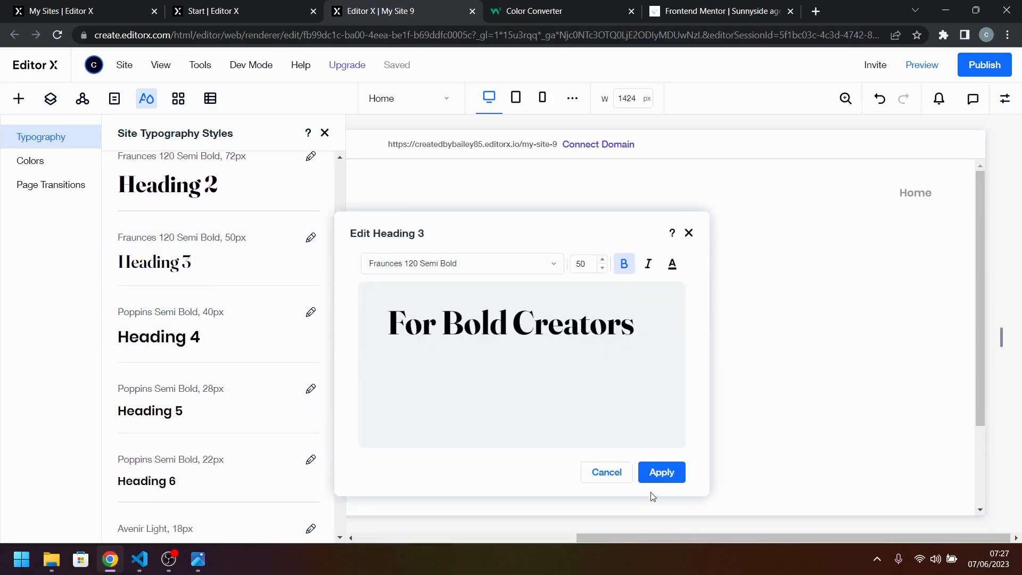
left_click(661, 472)
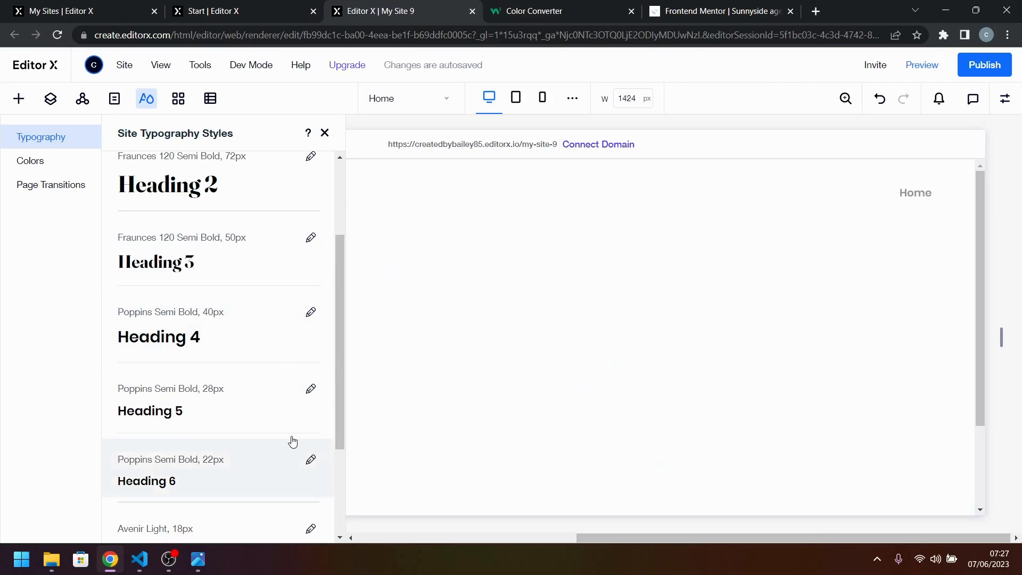
Set the Heading 4 typography style's font to Fraunces 120 Semi Bold and apply it.
left_click(312, 319)
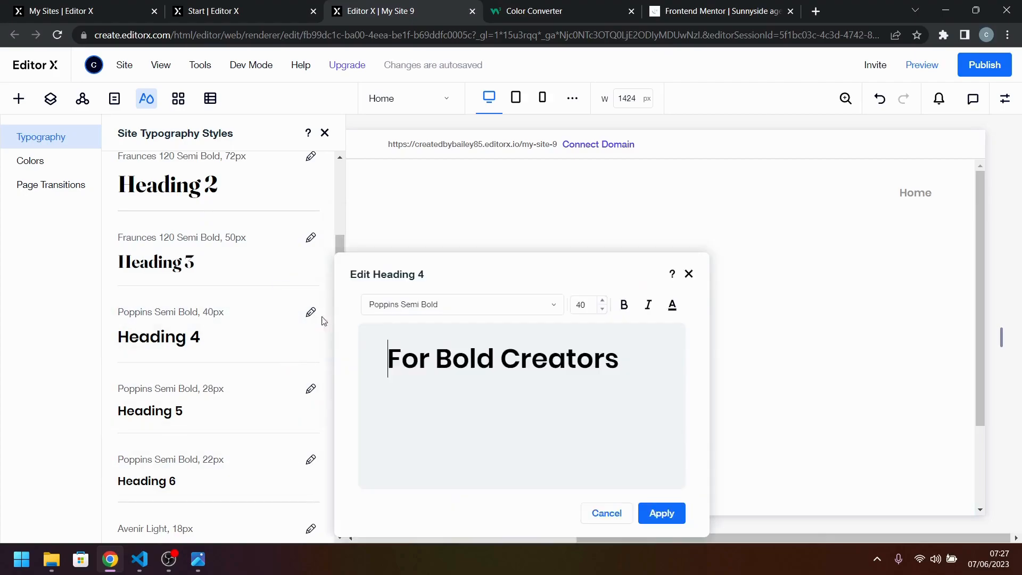
left_click(518, 306)
type("Fraunces")
left_click(488, 370)
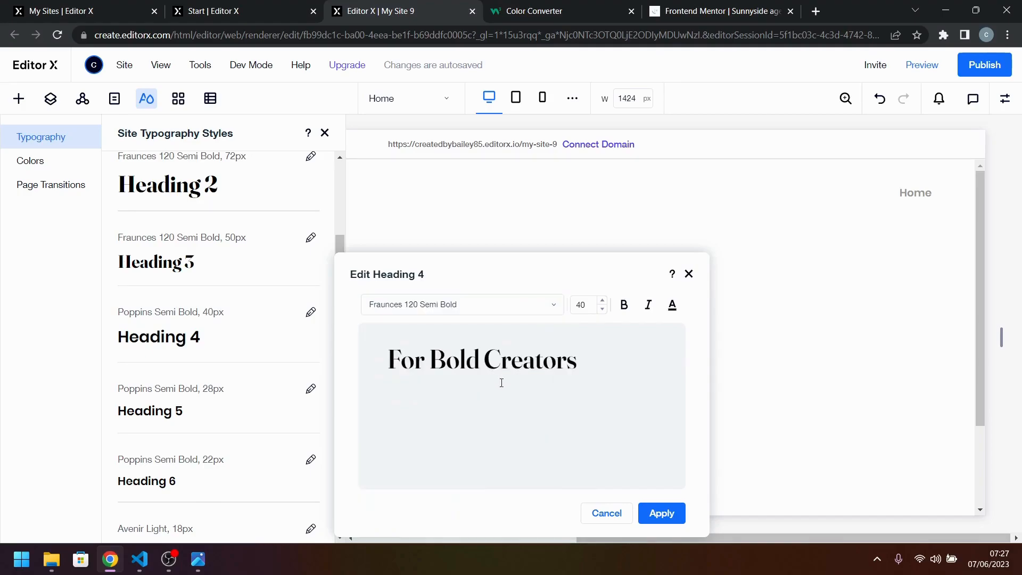
left_click(662, 514)
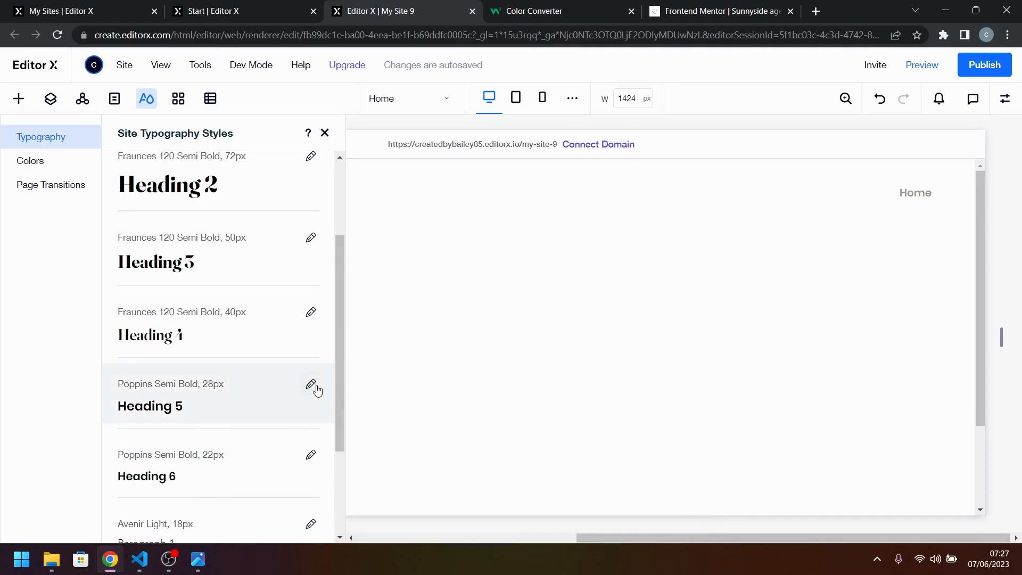
Set the Heading 5 typography style to Fraunces 120 Semi Bold and make it bold, applying both changes.
left_click(312, 385)
left_click(424, 314)
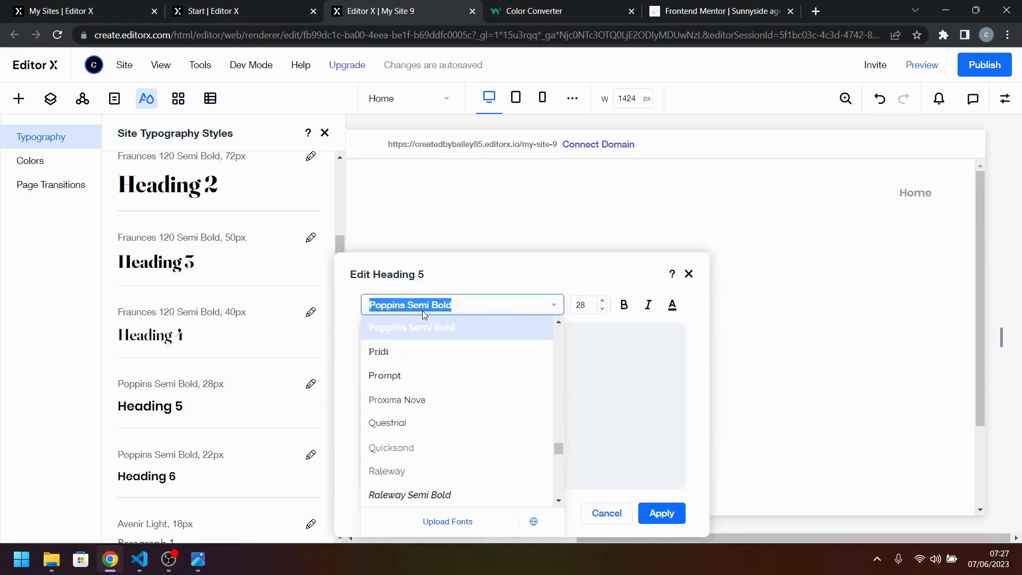
type("Fraunces")
left_click(466, 387)
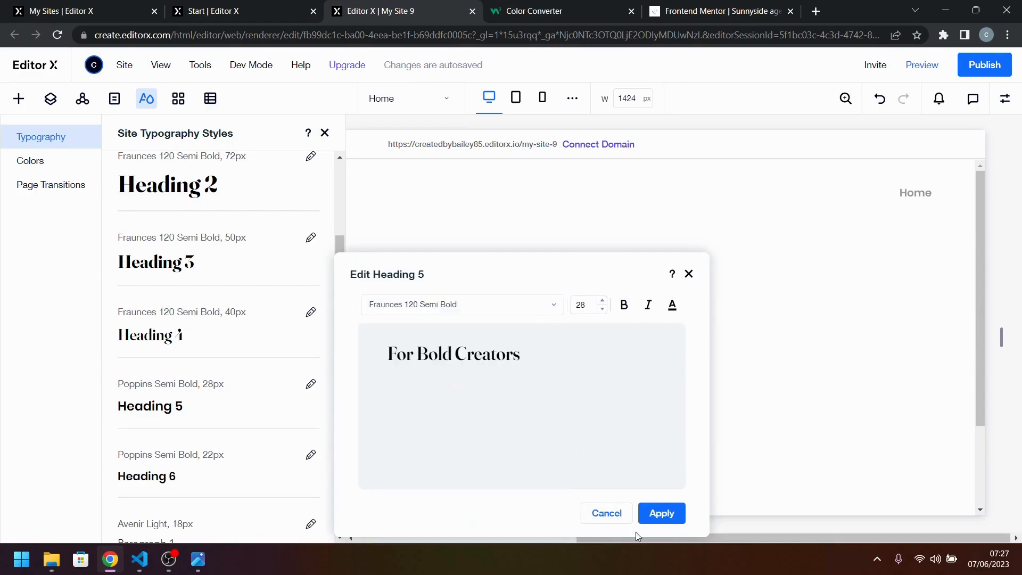
left_click(662, 513)
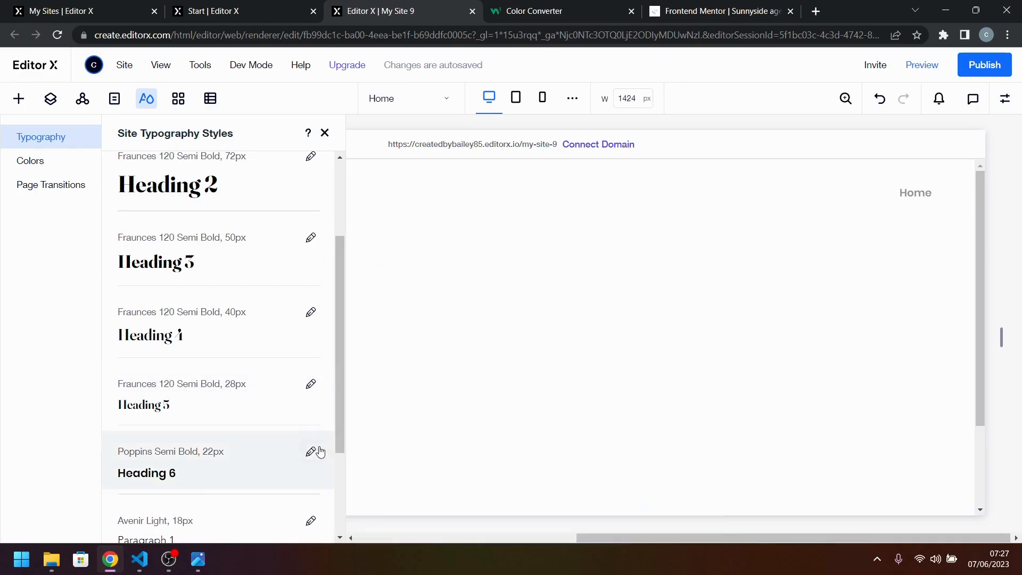
left_click(310, 383)
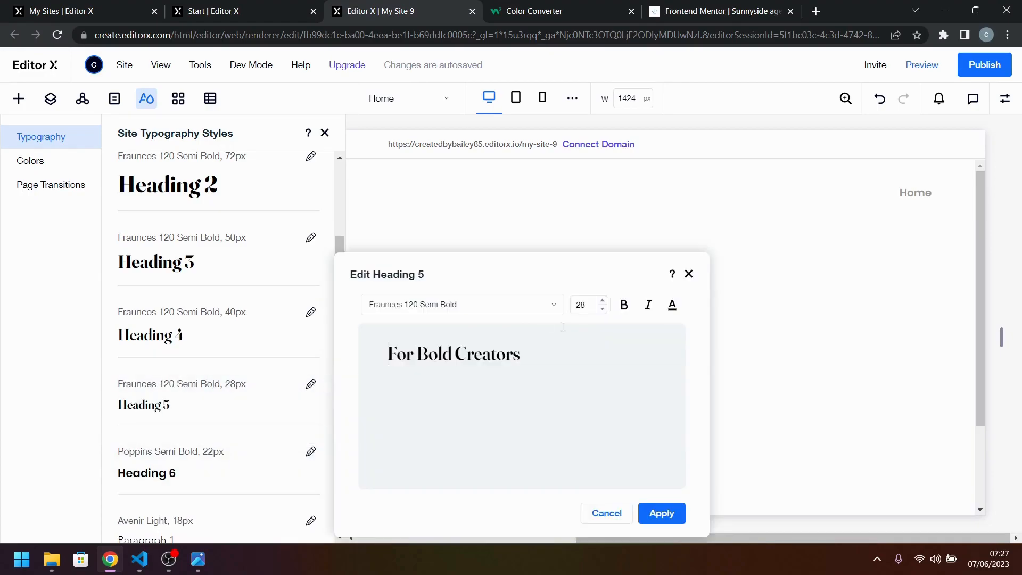
left_click(625, 308)
left_click(672, 513)
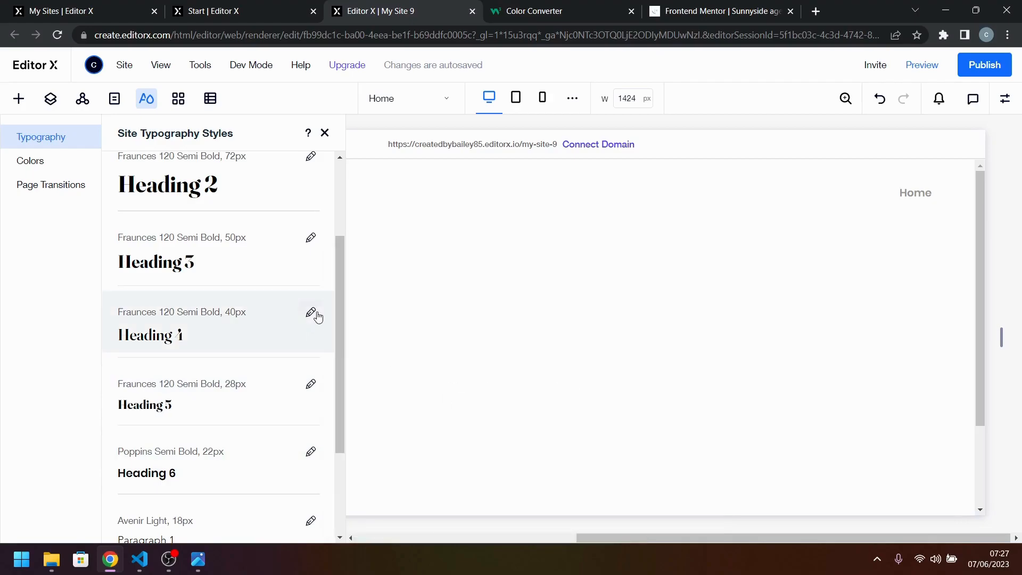
Make the Heading 4 typography style bold and apply the change.
left_click(311, 314)
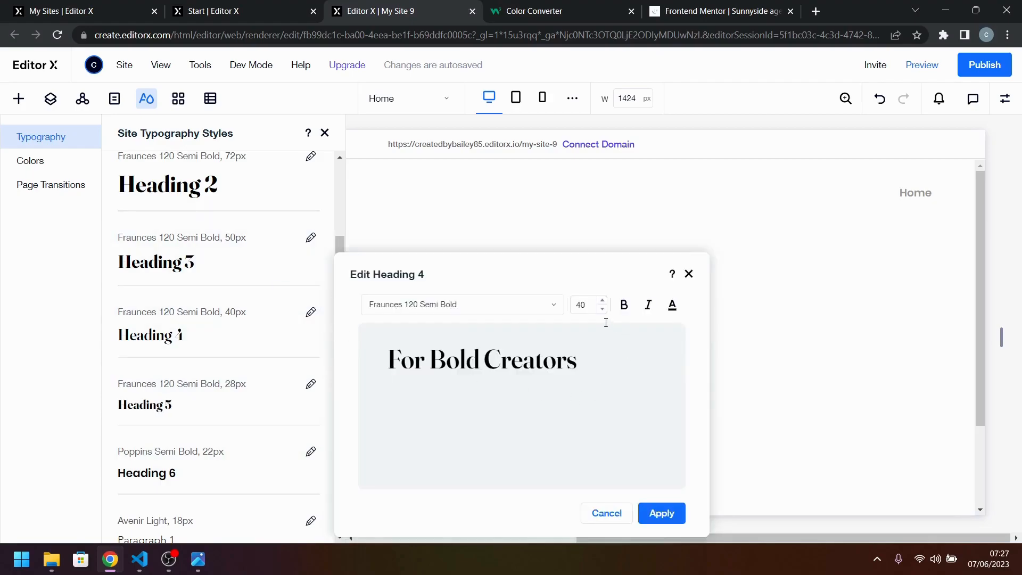
left_click(624, 304)
left_click(661, 514)
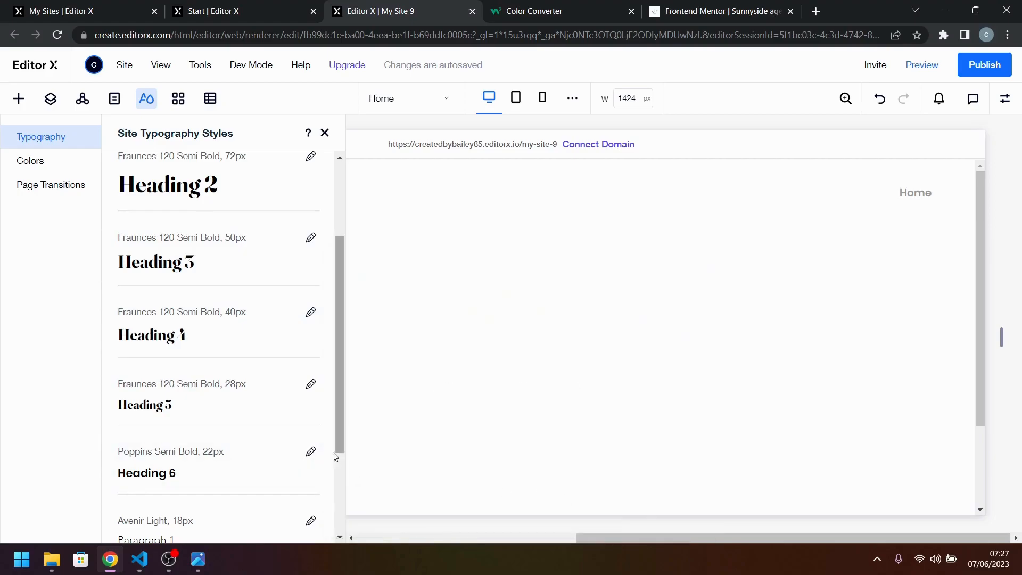
Set the Heading 6 typography style to Fraunces 120 Semi Bold and make it bold, applying both changes.
left_click(312, 452)
left_click(459, 307)
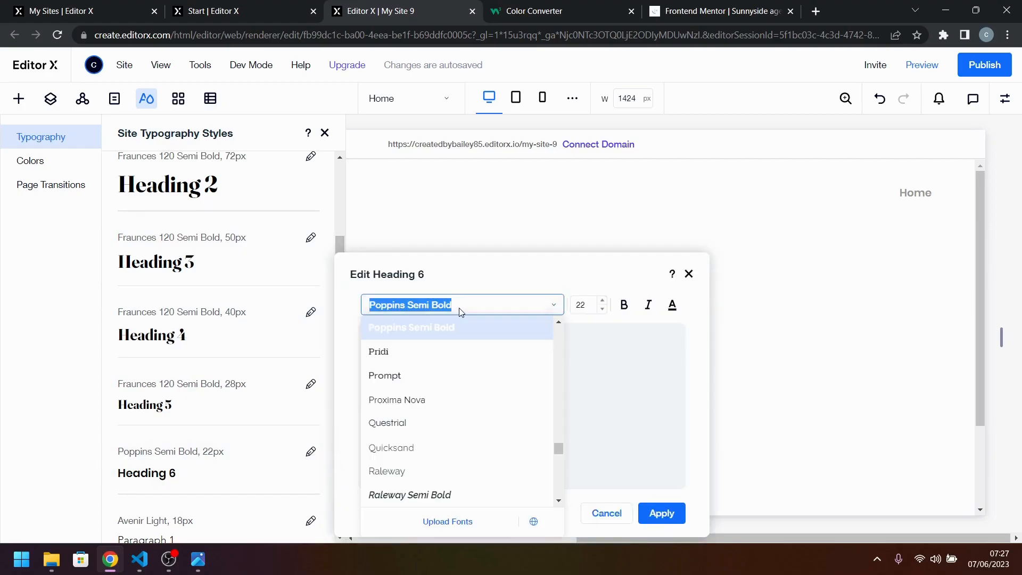
type("Fraunces")
left_click(438, 380)
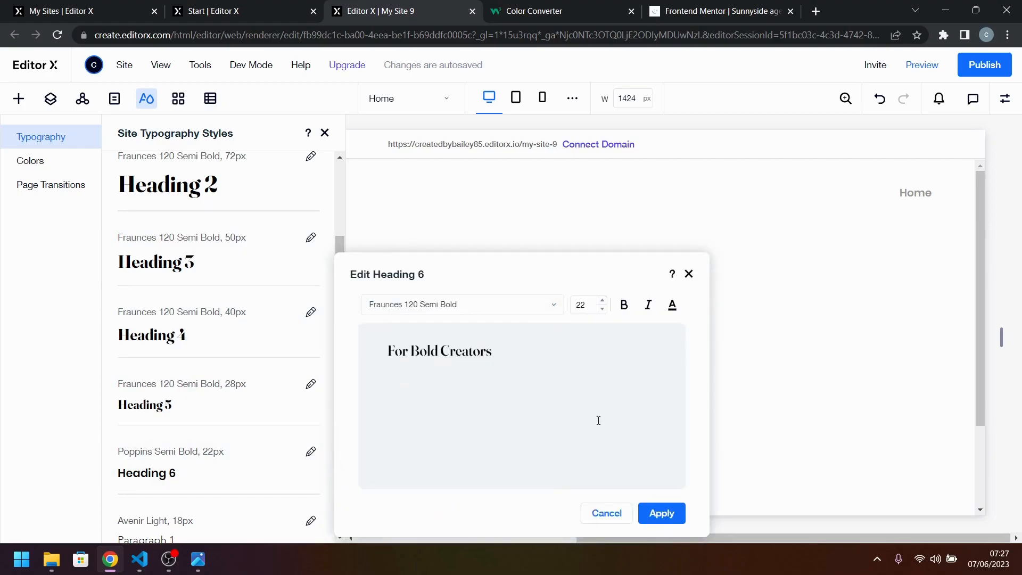
left_click(661, 513)
left_click(312, 452)
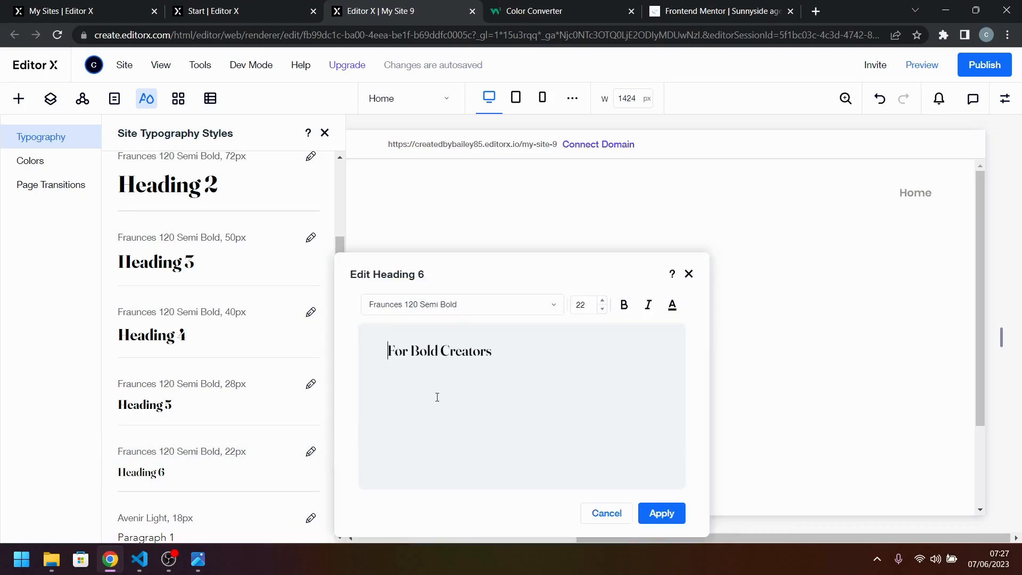
left_click(623, 306)
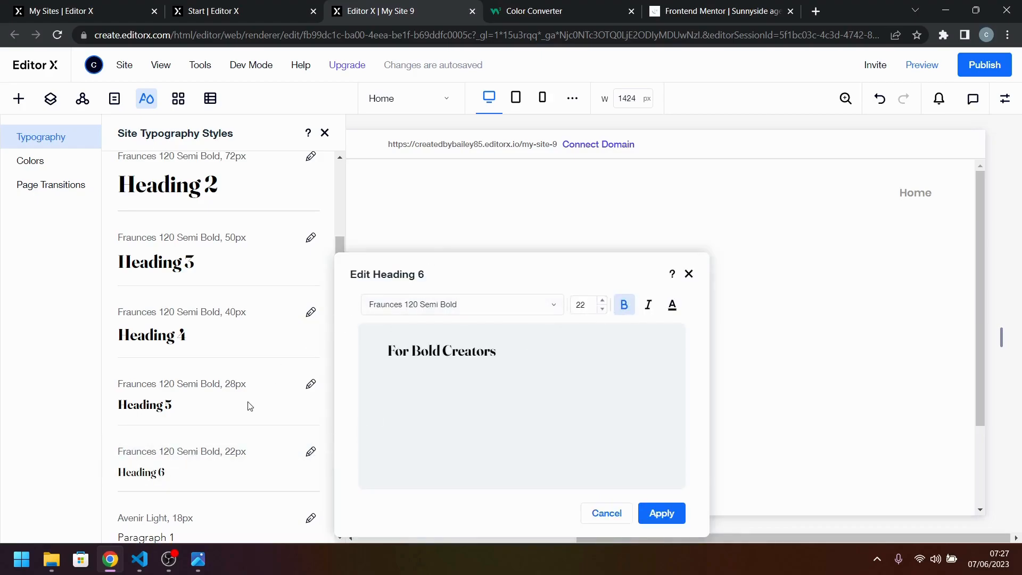
left_click(662, 514)
Check the other font family in style-guide.md in Visual Studio Code, select the name Barlow, and return to Editor X.
scroll(274, 417, "down", 2)
scroll(275, 417, "down", 1)
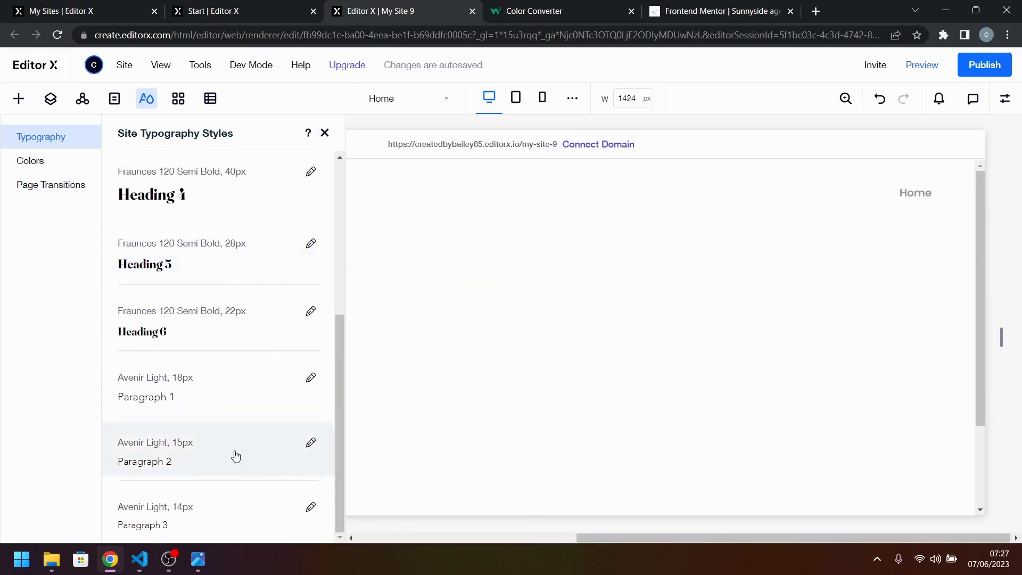
left_click(140, 560)
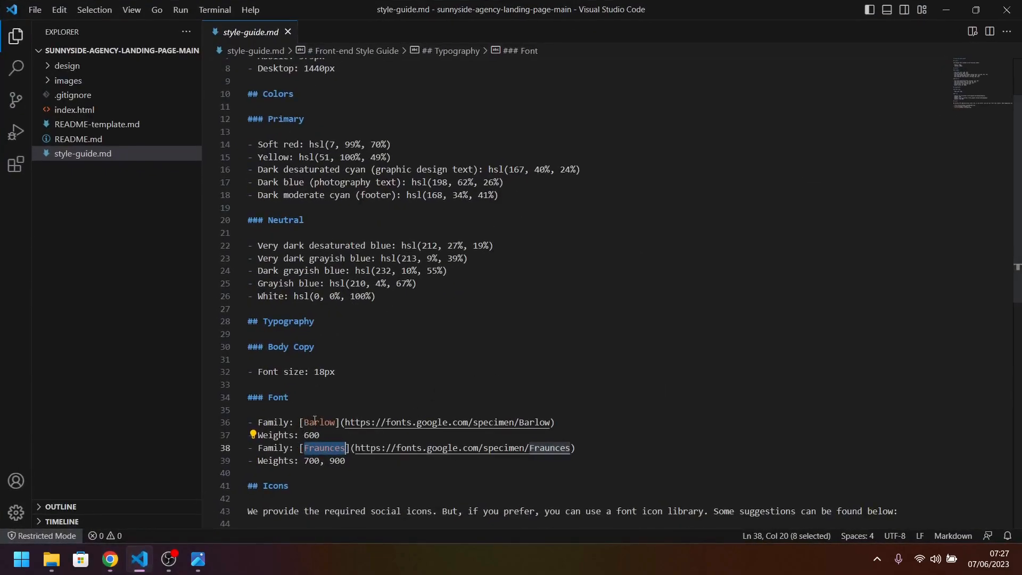
double_click(318, 422)
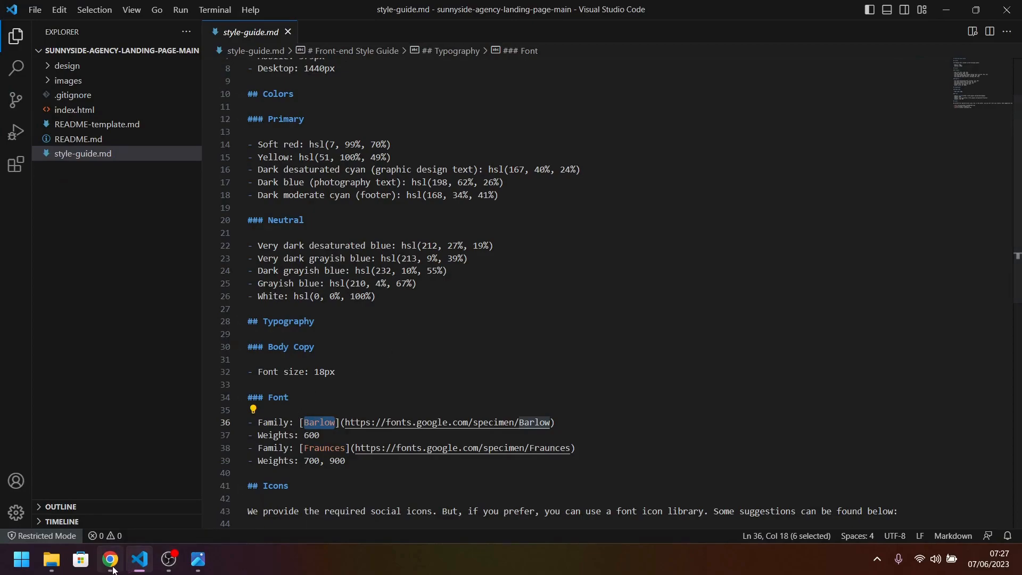
mouse_move(110, 559)
left_click(164, 459)
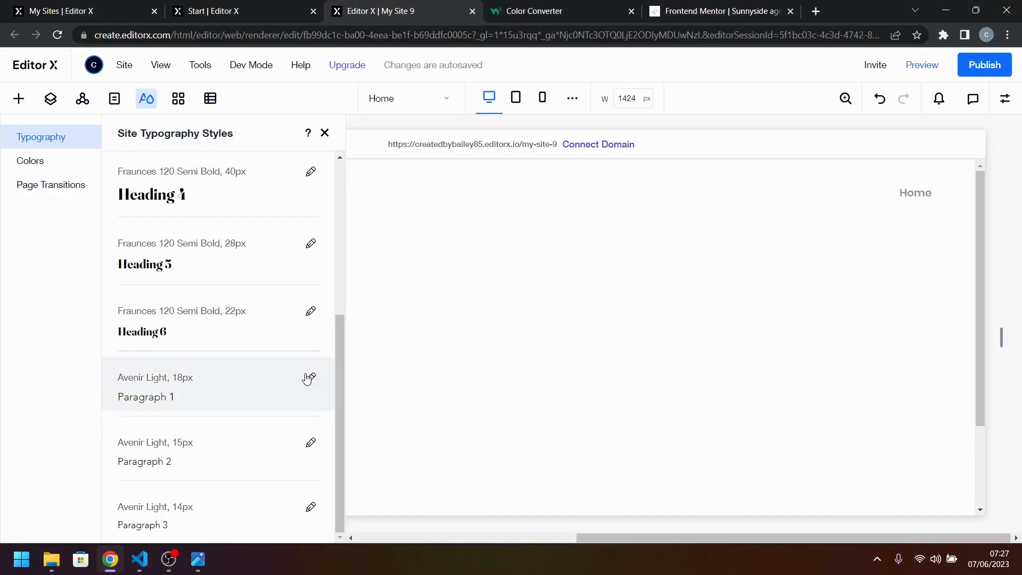
Set the Paragraph 1 typography style to bold Barlow Medium, checking the weight in the style guide, and apply it.
left_click(310, 377)
left_click(490, 309)
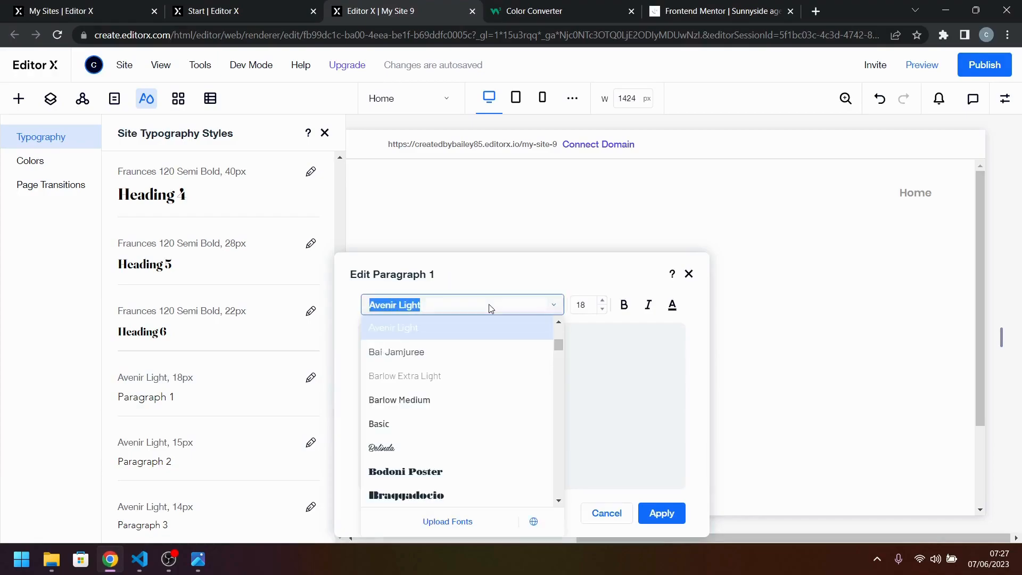
type("Barlow Extra")
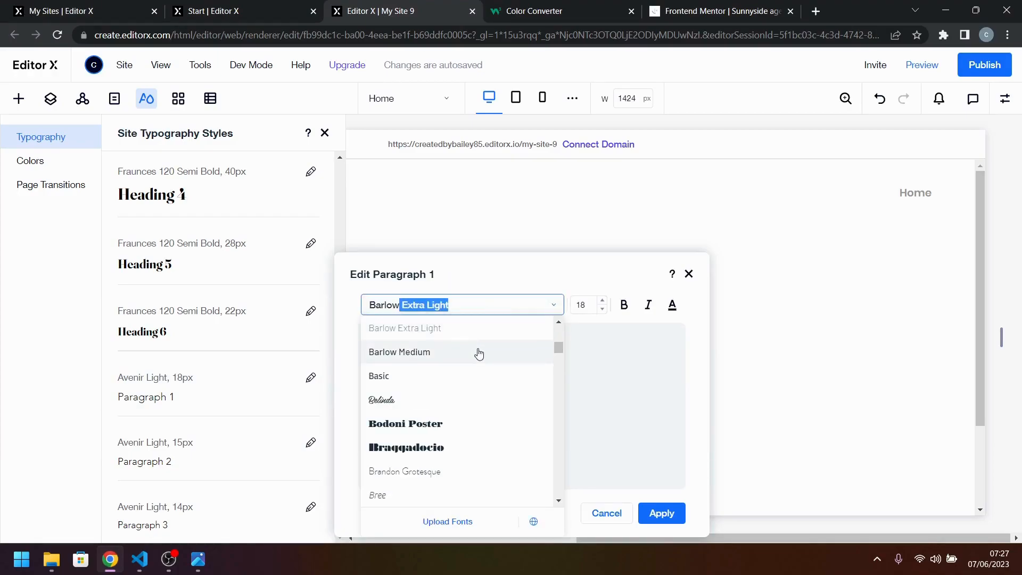
left_click(479, 353)
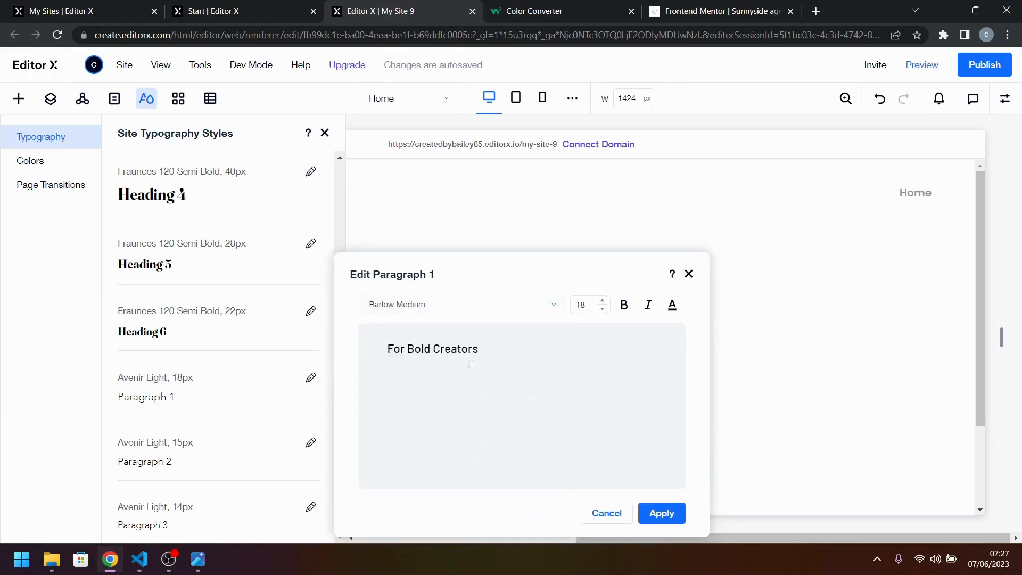
left_click(143, 565)
left_click(149, 570)
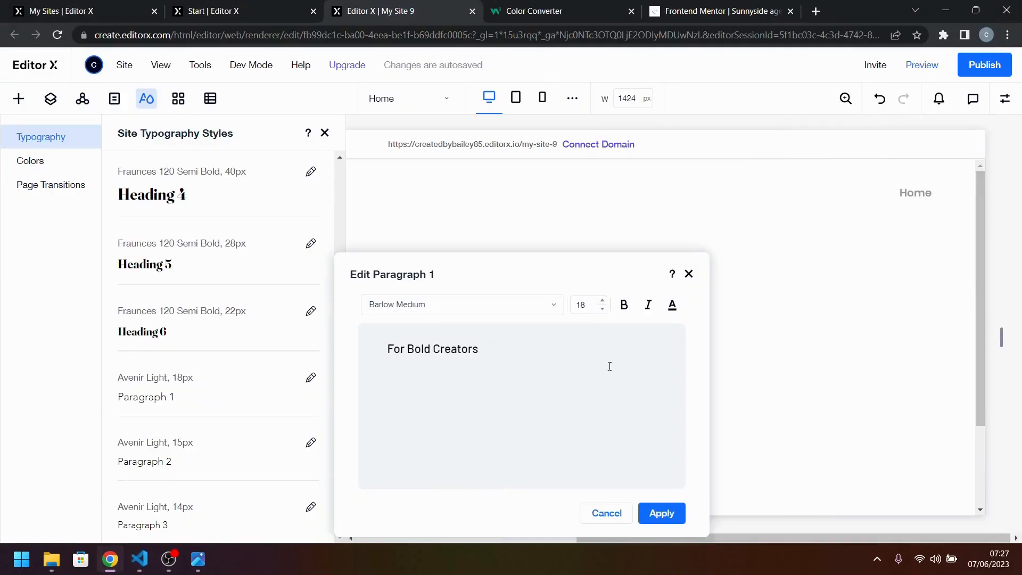
left_click(624, 304)
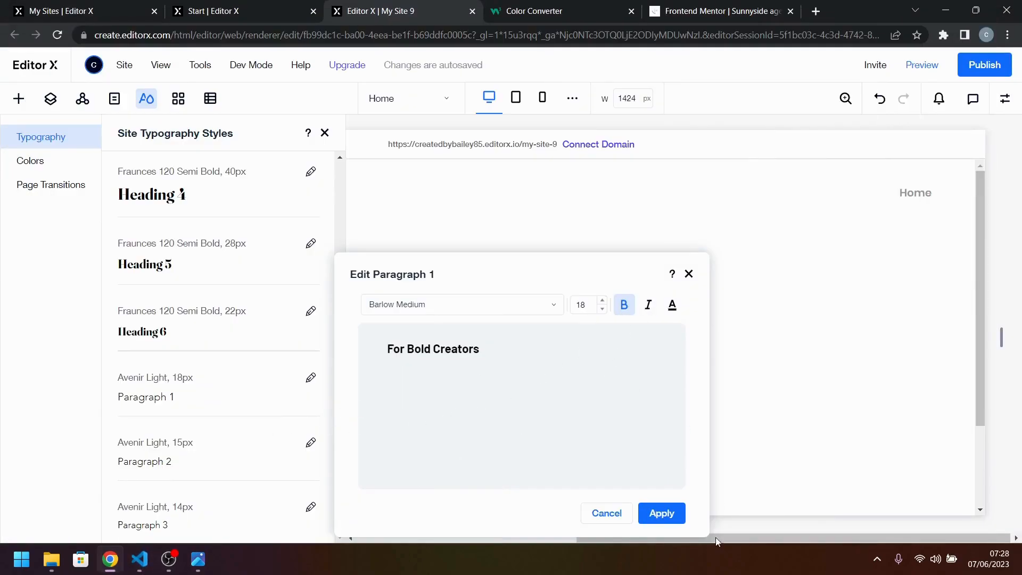
left_click(666, 513)
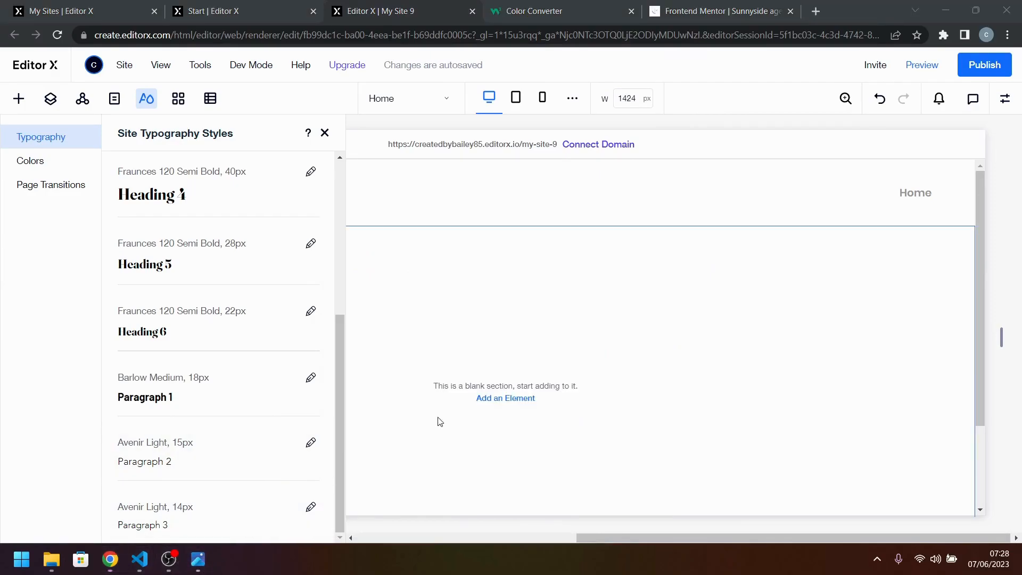
Examine the body text in the active-states.jpg design image, then minimize it to return to Editor X.
left_click(202, 562)
left_click_drag(421, 465, 489, 211)
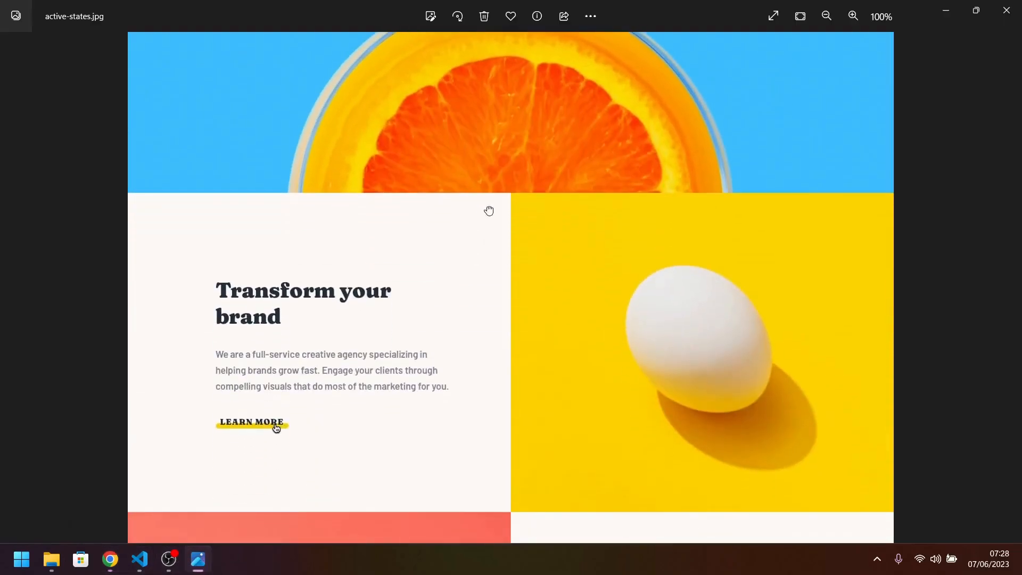
left_click(945, 10)
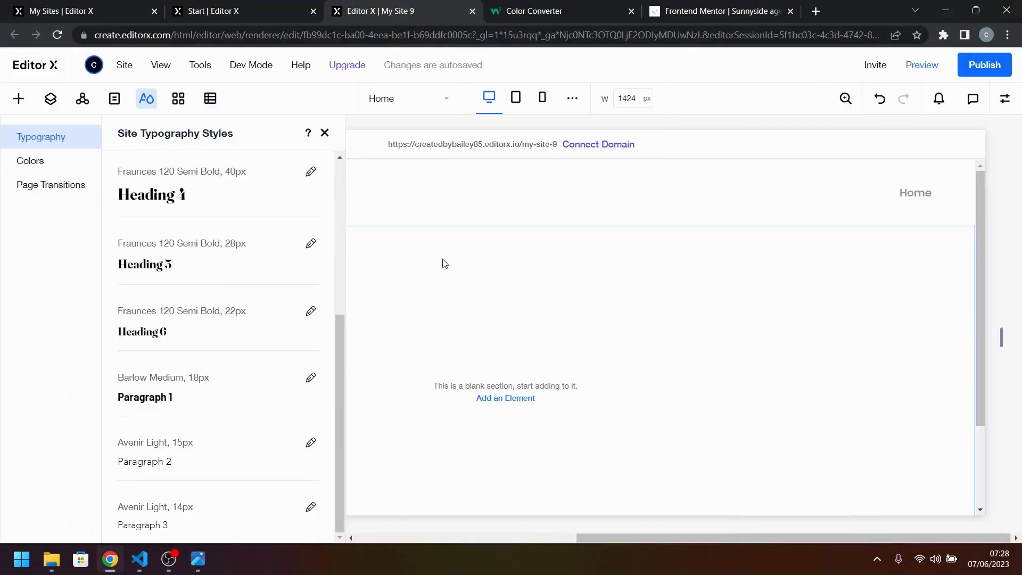
Set the Paragraph 2 typography style to Barlow Medium, bold without italics, and apply it.
left_click(311, 443)
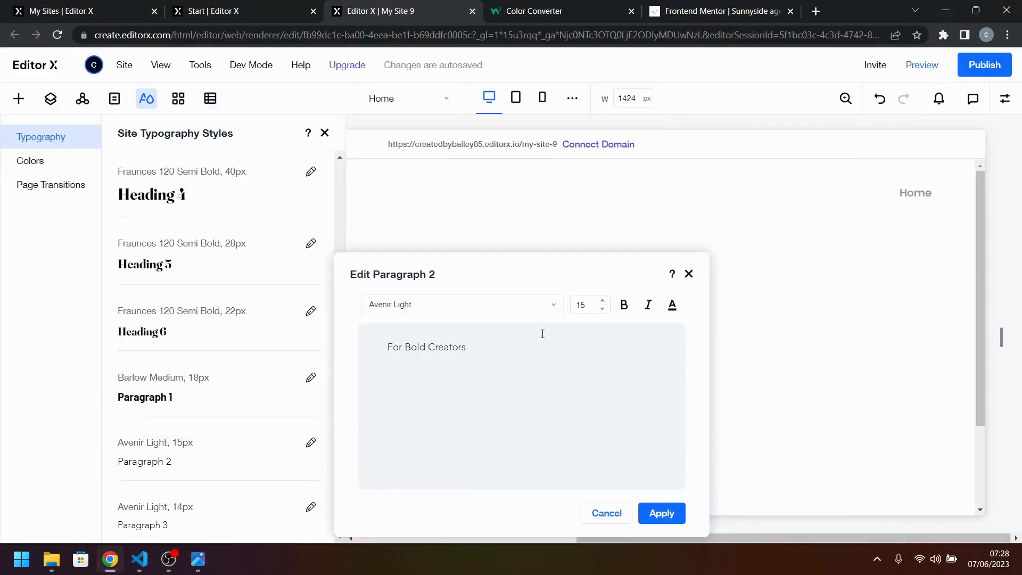
left_click(534, 309)
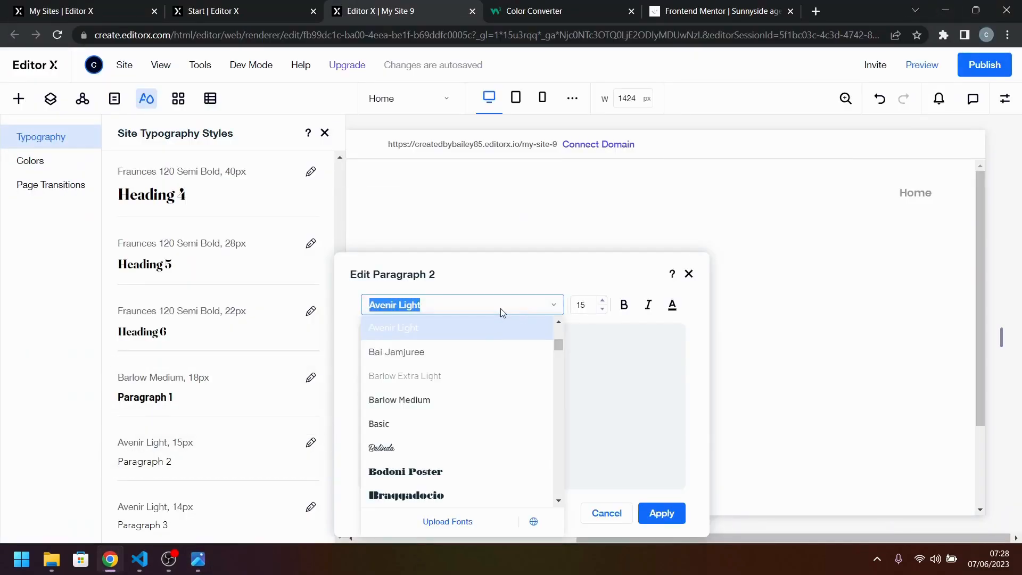
type("Barlow Extra")
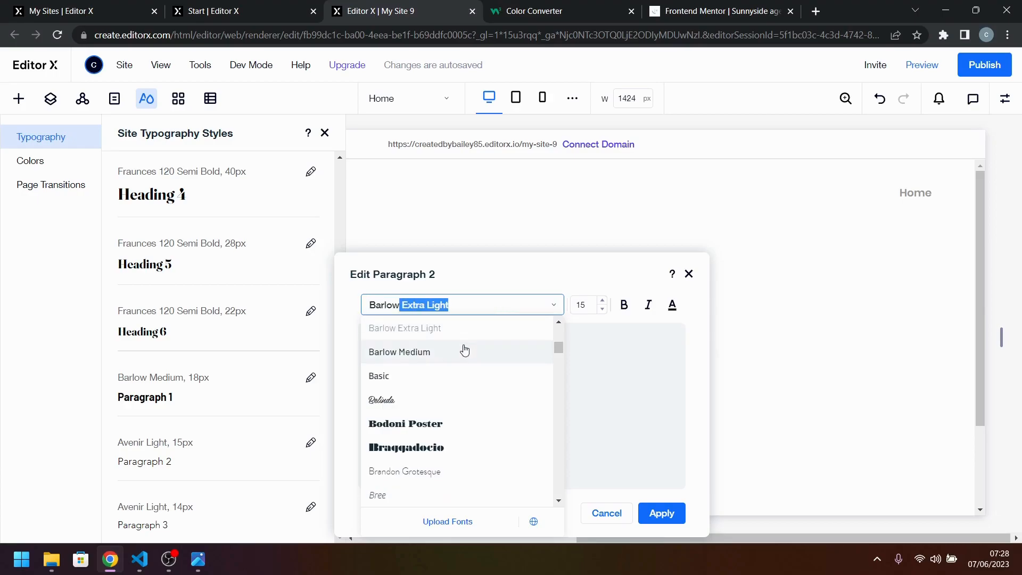
left_click(464, 351)
left_click(648, 304)
left_click(624, 308)
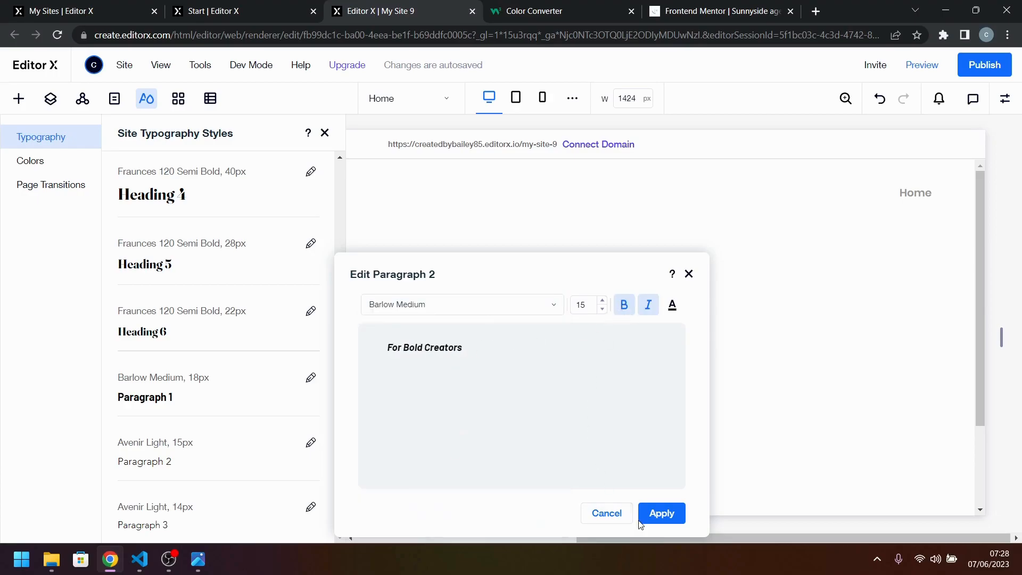
left_click(651, 309)
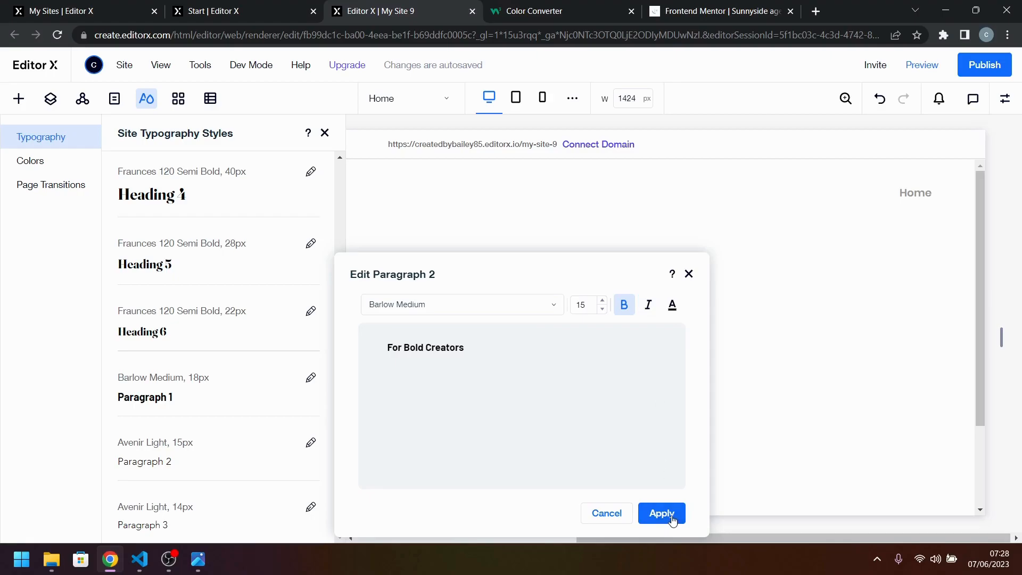
left_click(662, 513)
Set the Paragraph 3 typography style to Barlow Medium, make it bold, and apply it.
left_click(311, 508)
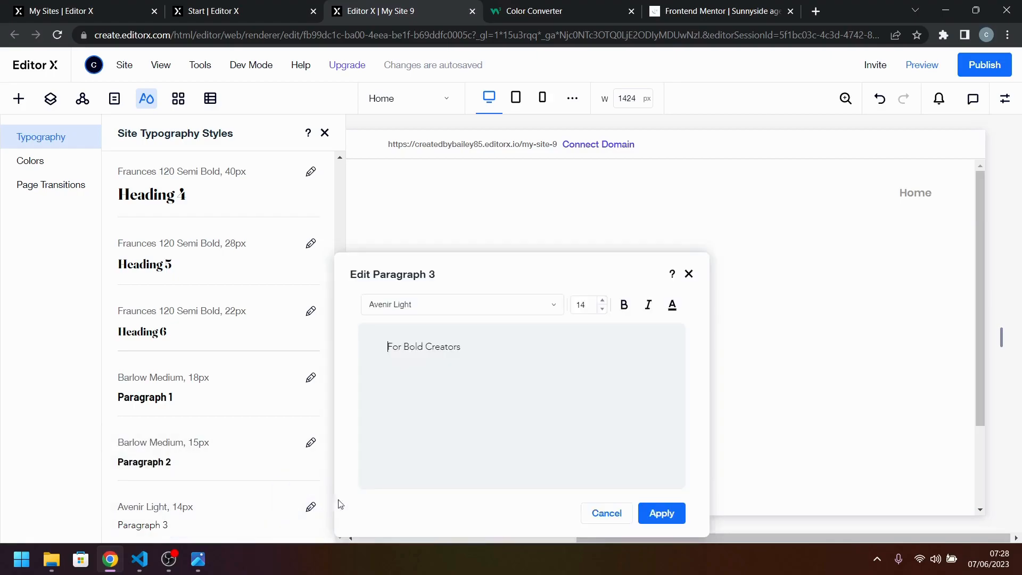
left_click(519, 306)
type("Barlow Extra")
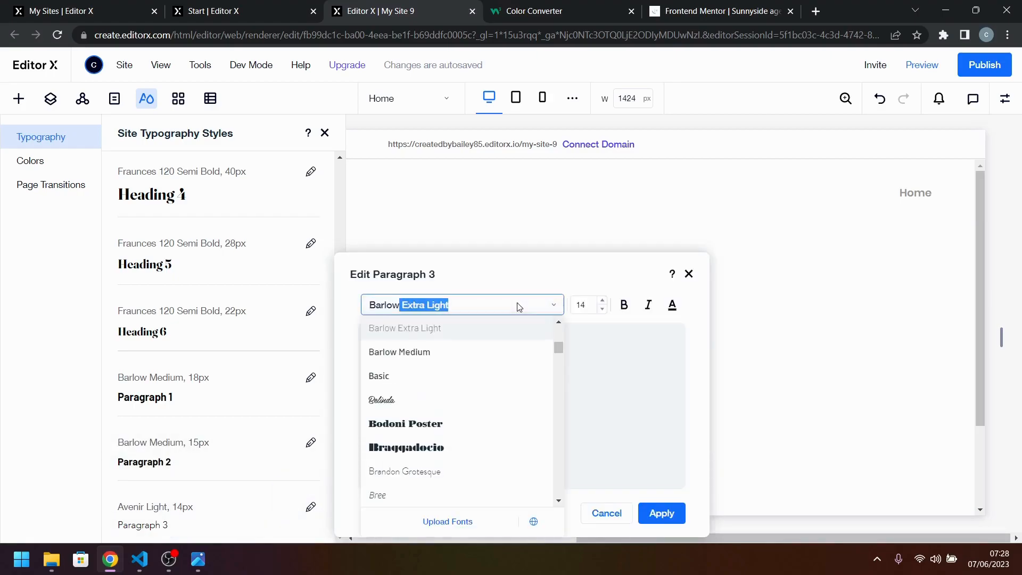
left_click(475, 358)
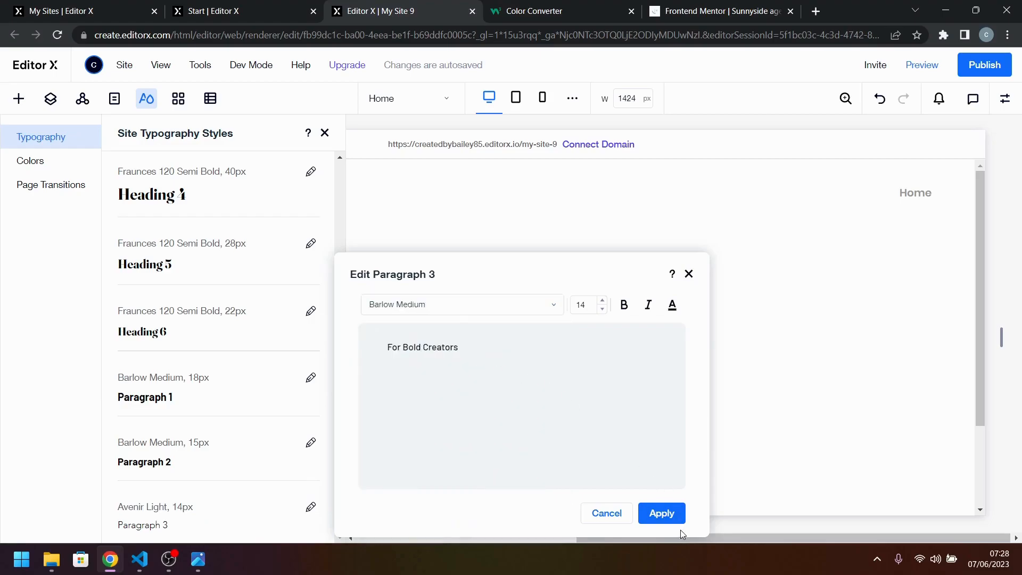
left_click(624, 304)
left_click(659, 521)
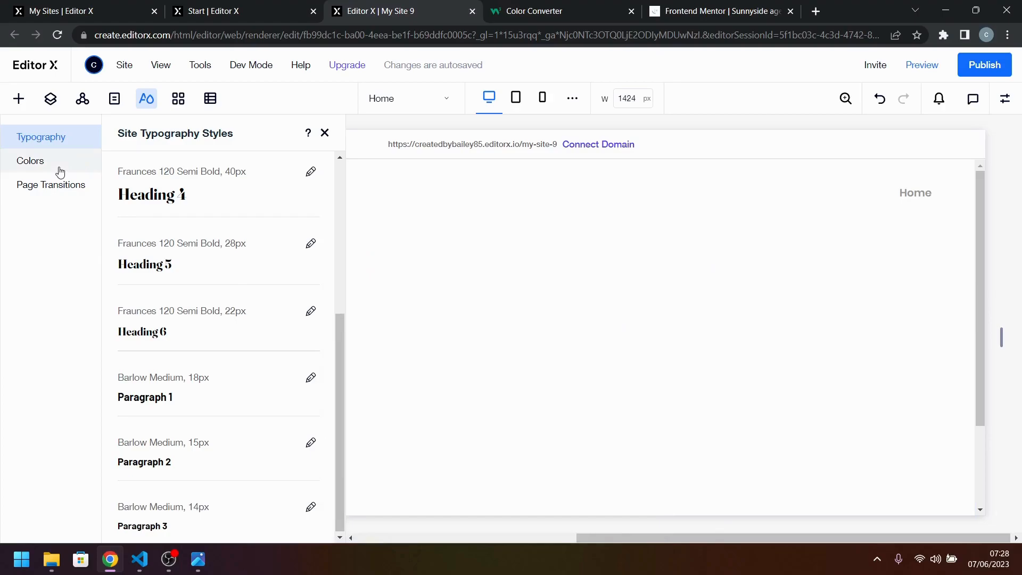
Open the site color styles, then bring up the Colors section of style-guide.md in Visual Studio Code.
scroll(266, 405, "up", 5)
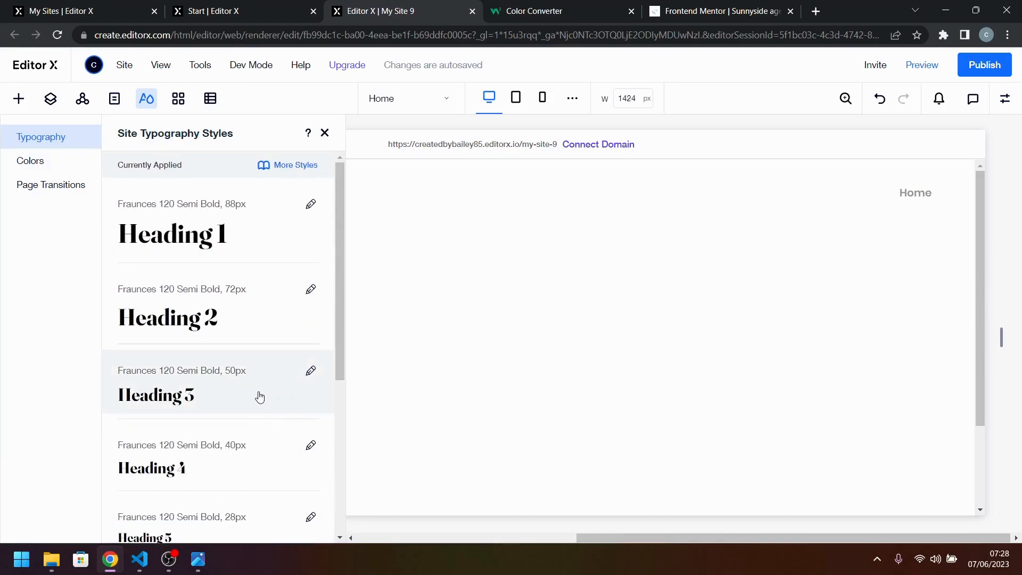
left_click(42, 161)
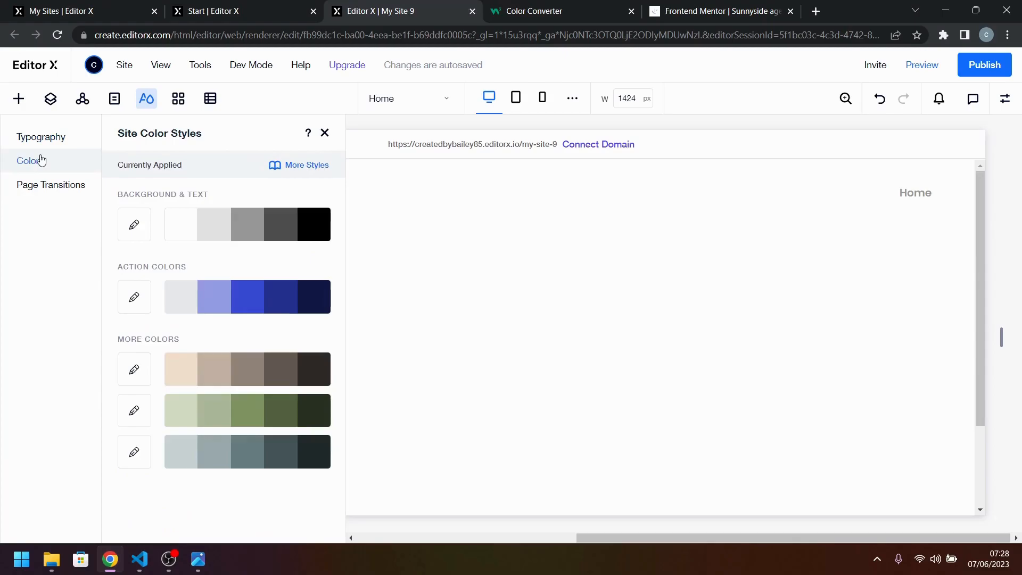
left_click(143, 567)
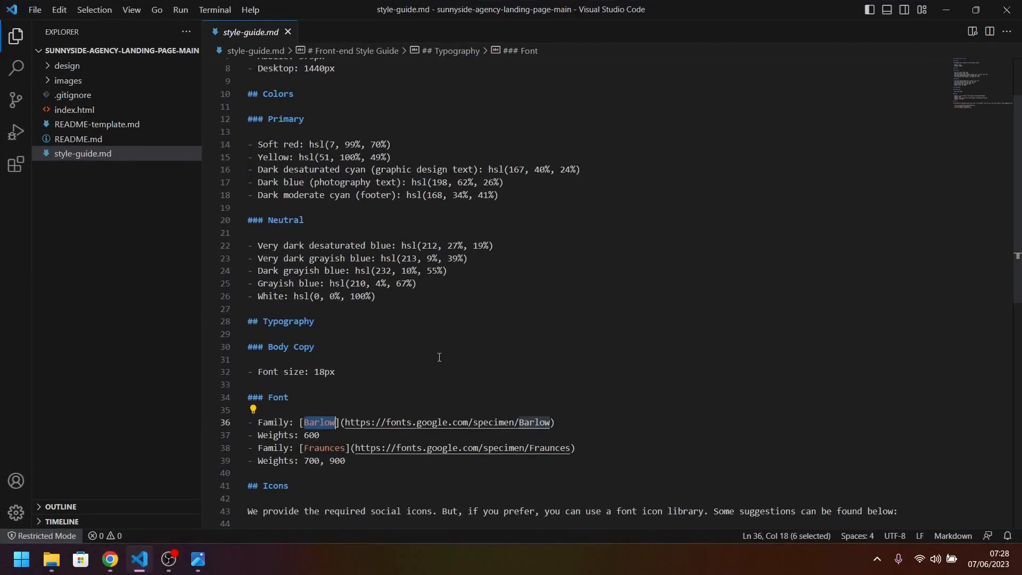
scroll(439, 357, "up", 1)
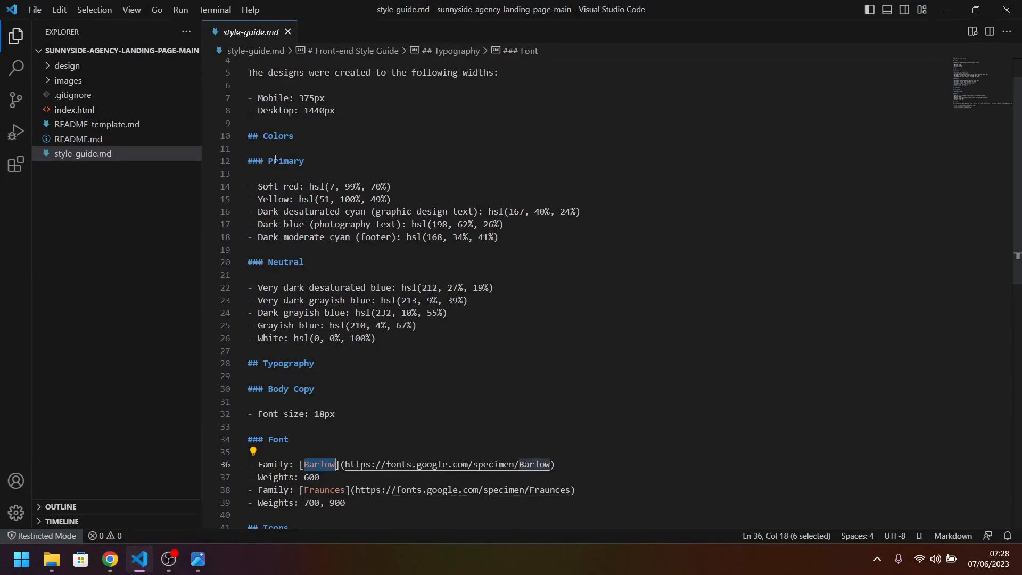
Copy the Soft red value hsl(7, 99%, 70%) from style-guide.md and switch back to Editor X in the browser.
left_click_drag(310, 189, 403, 185)
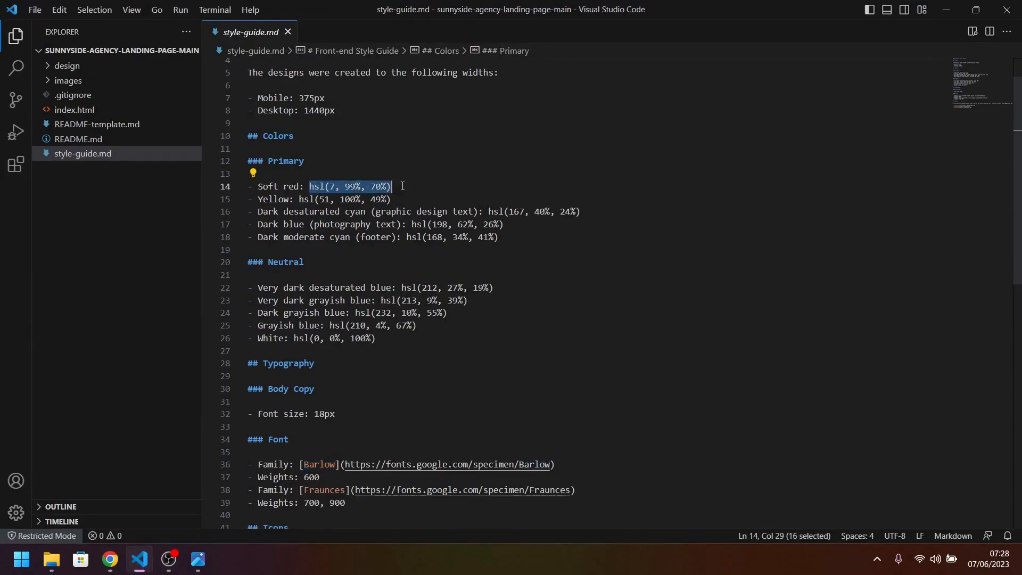
right_click(402, 185)
left_click(316, 195)
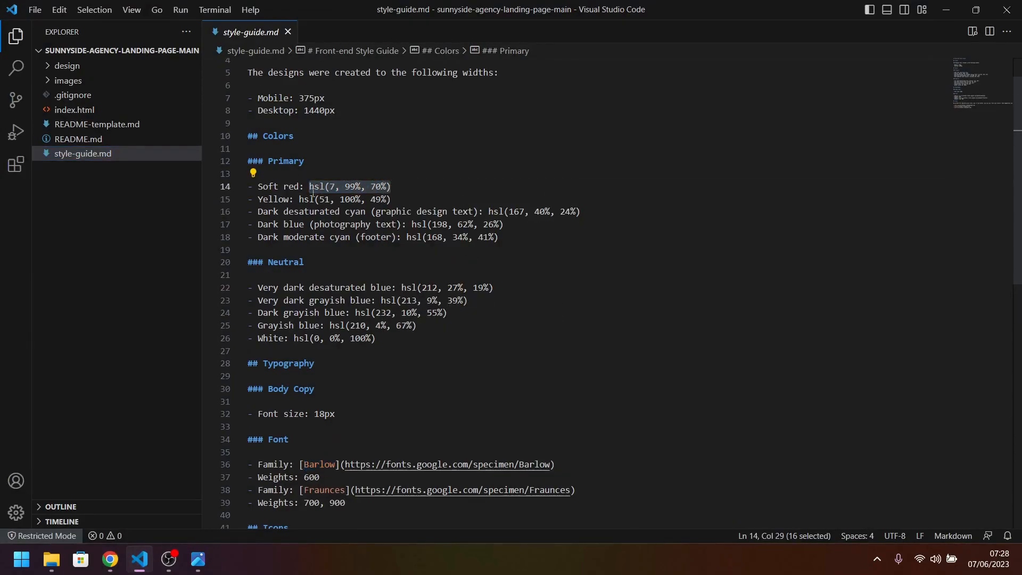
left_click_drag(404, 184, 311, 188)
key("ctrl+c")
left_click(120, 558)
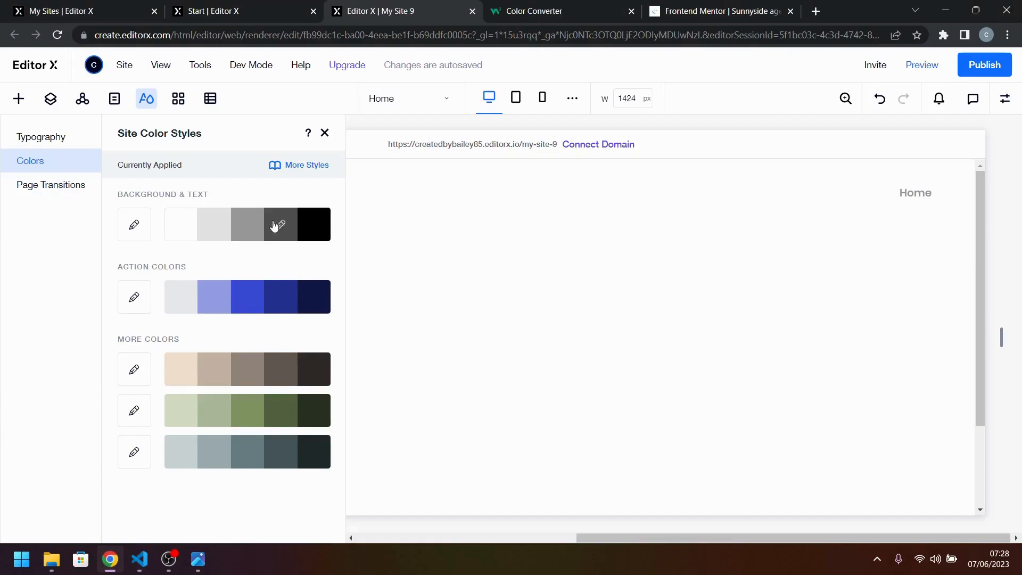
Open the custom color picker for the first Action Colors swatch, check its HSB fields, and return to HEX entry.
left_click(187, 312)
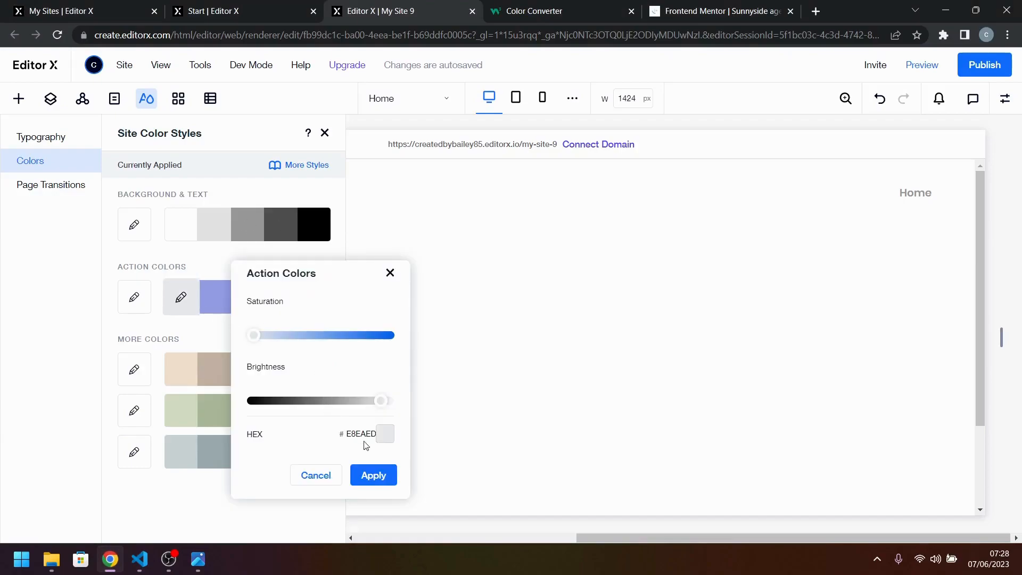
left_click(389, 436)
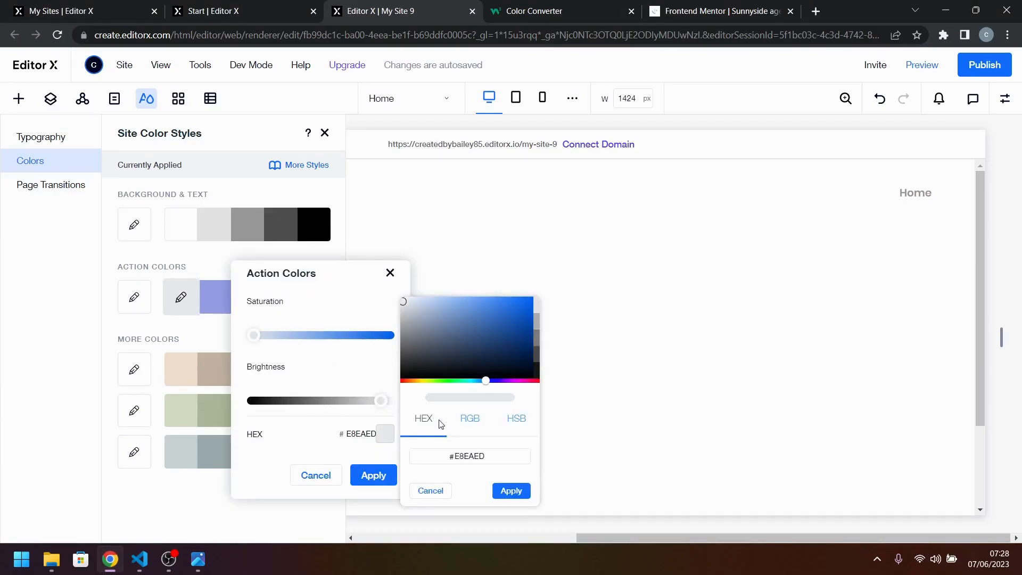
left_click(519, 422)
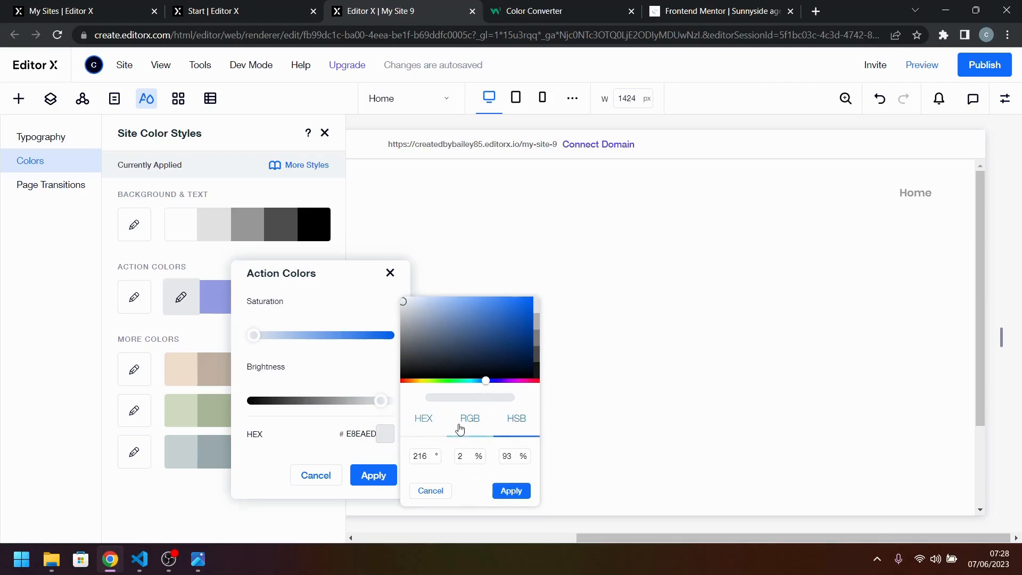
left_click(423, 421)
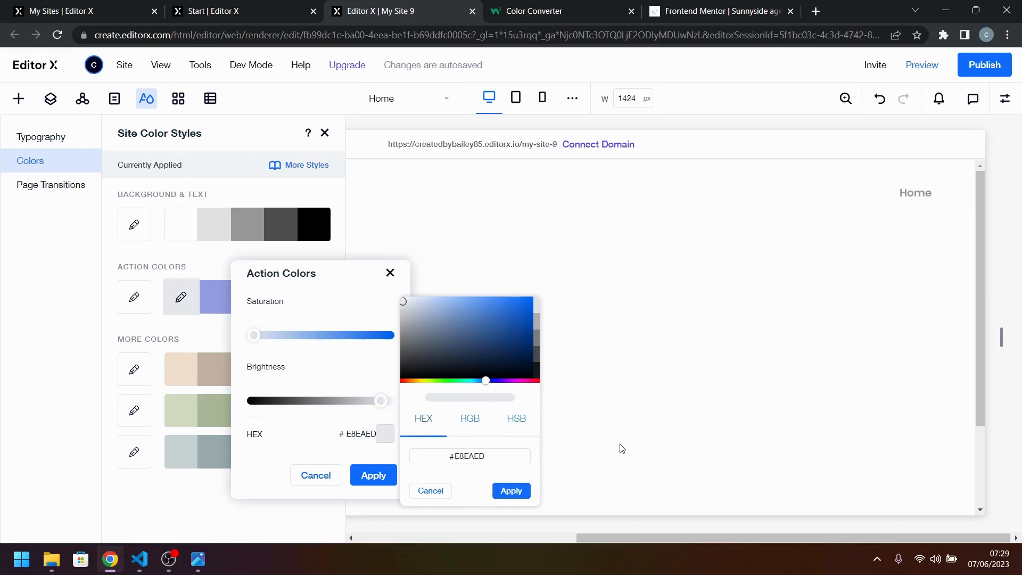
Convert hsl(7, 99%, 70%) in the W3Schools Color Converter and copy the resulting hex digits.
left_click(542, 13)
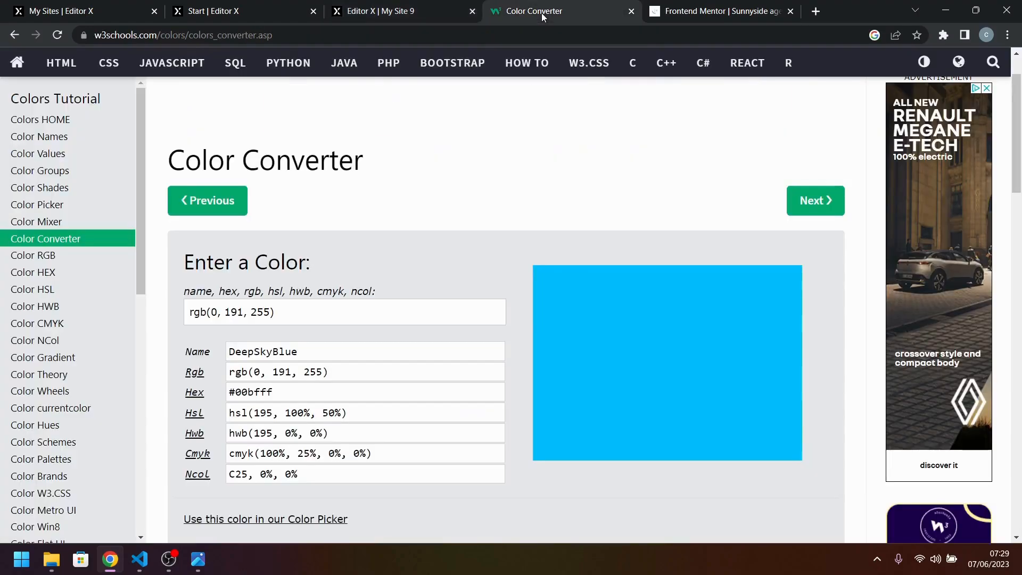
triple_click(271, 312)
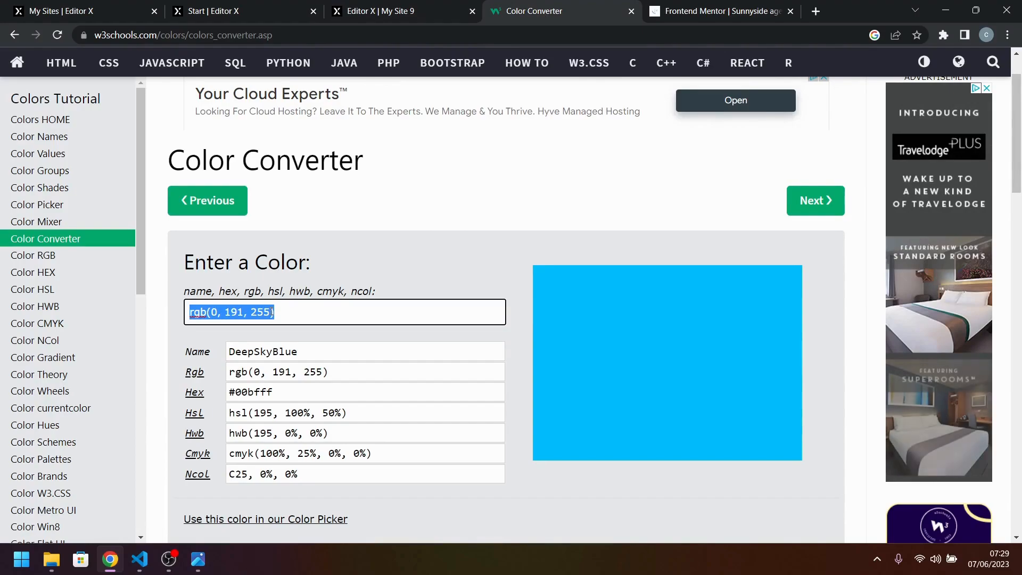
key("ctrl+v")
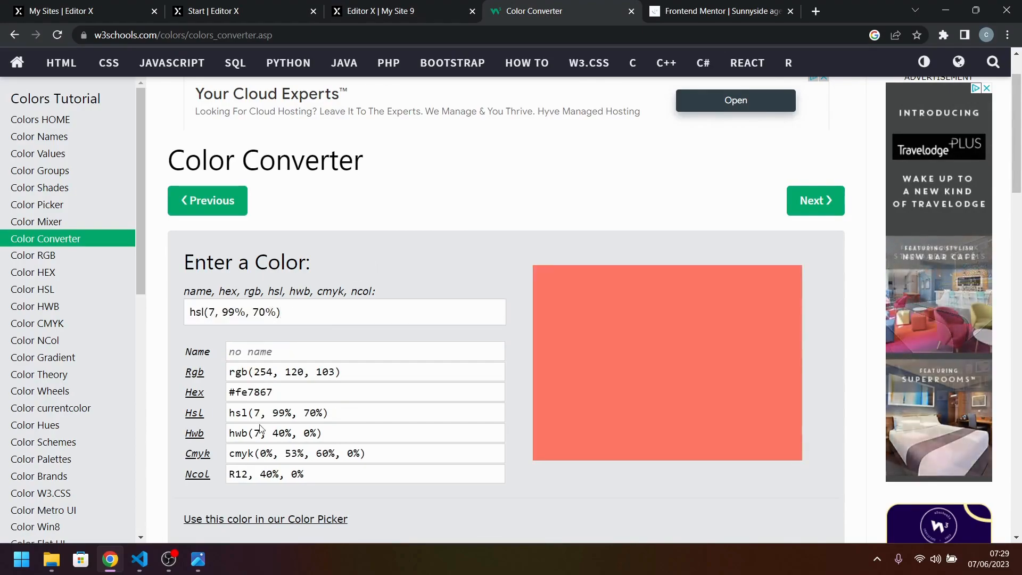
double_click(256, 392)
right_click(236, 394)
left_click(276, 404)
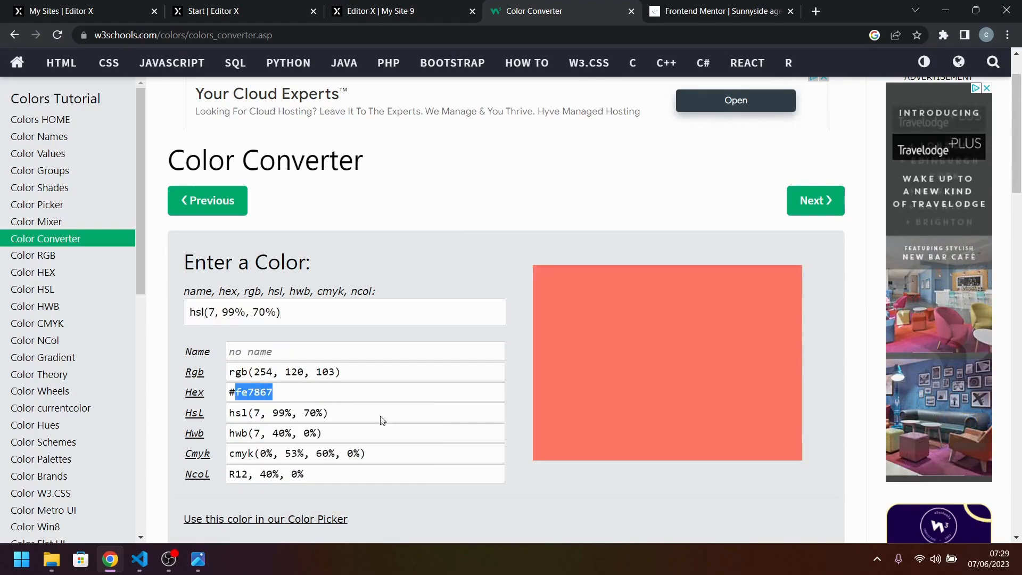
Set the first Action Colors swatch in Editor X to hex FE7867 and apply it.
left_click(365, 6)
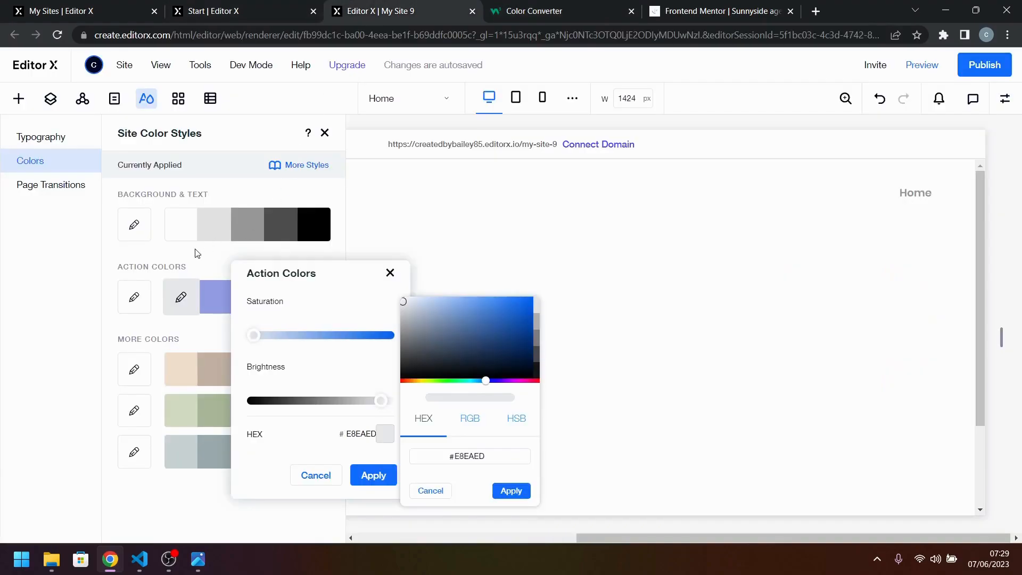
double_click(469, 456)
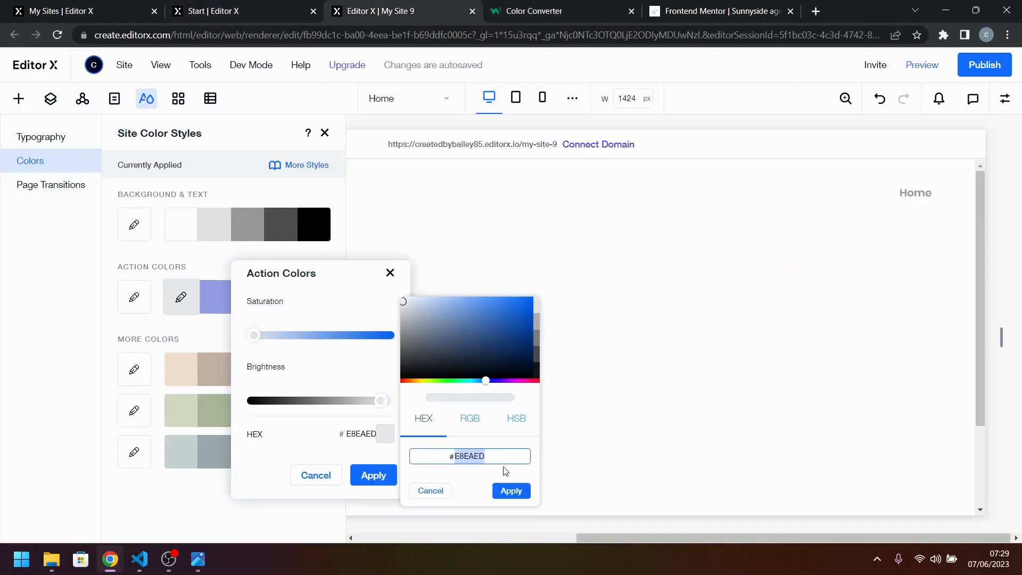
key("ctrl+v")
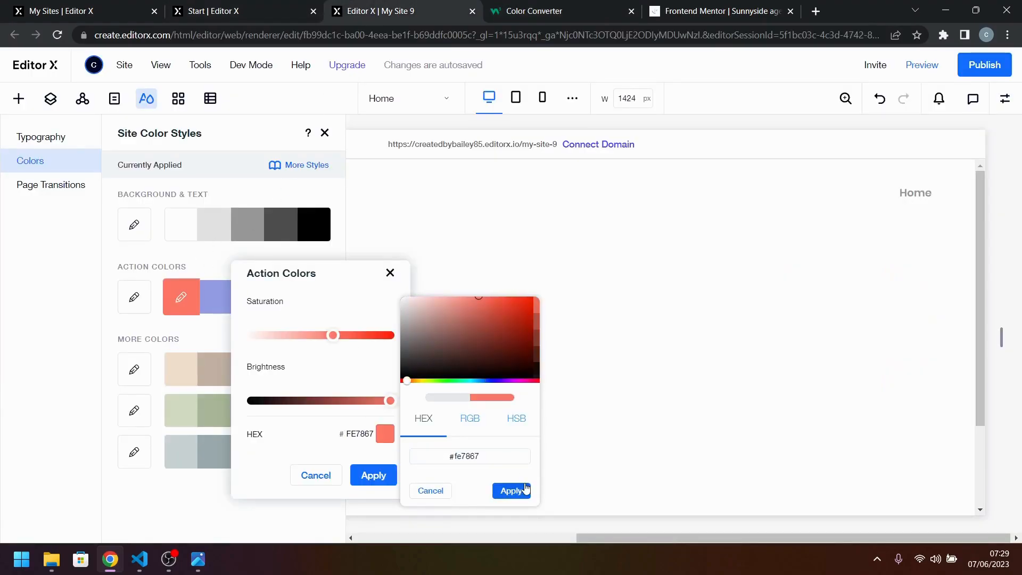
left_click(512, 491)
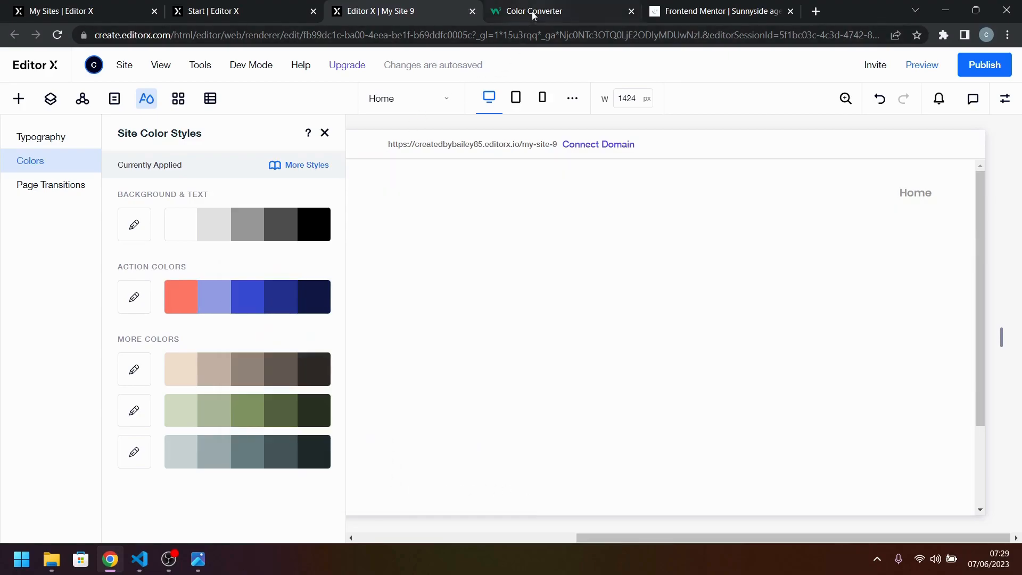
Glance at the active-states.jpg design, then copy the Yellow value hsl(51, 100%, 49%) from style-guide.md and return to Editor X.
left_click(206, 566)
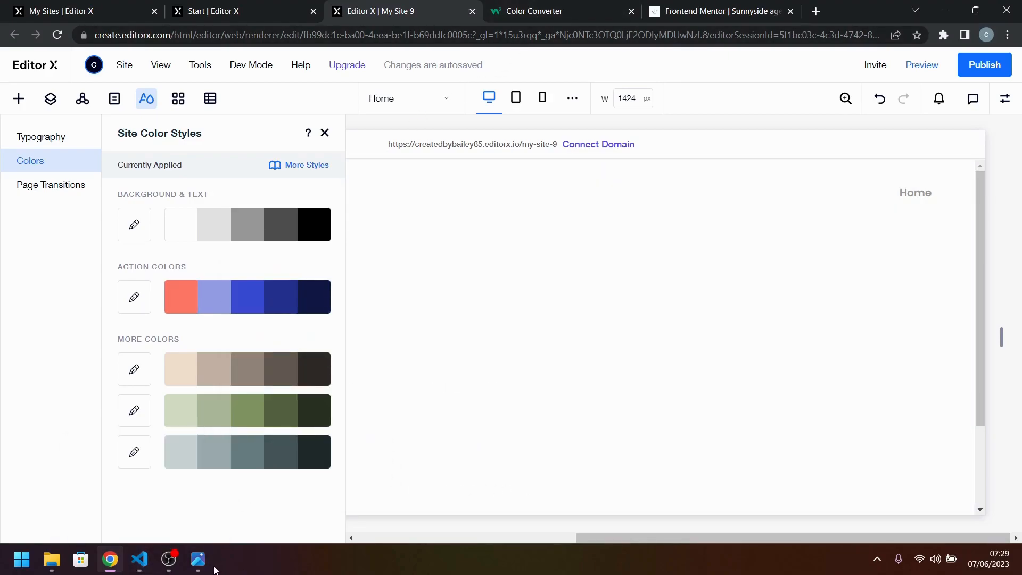
left_click(197, 563)
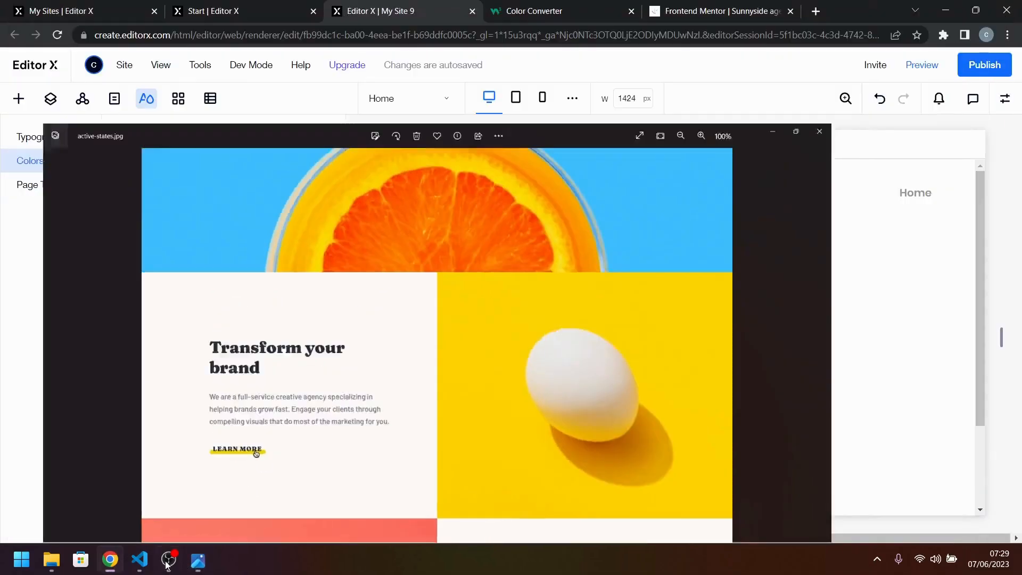
left_click(139, 563)
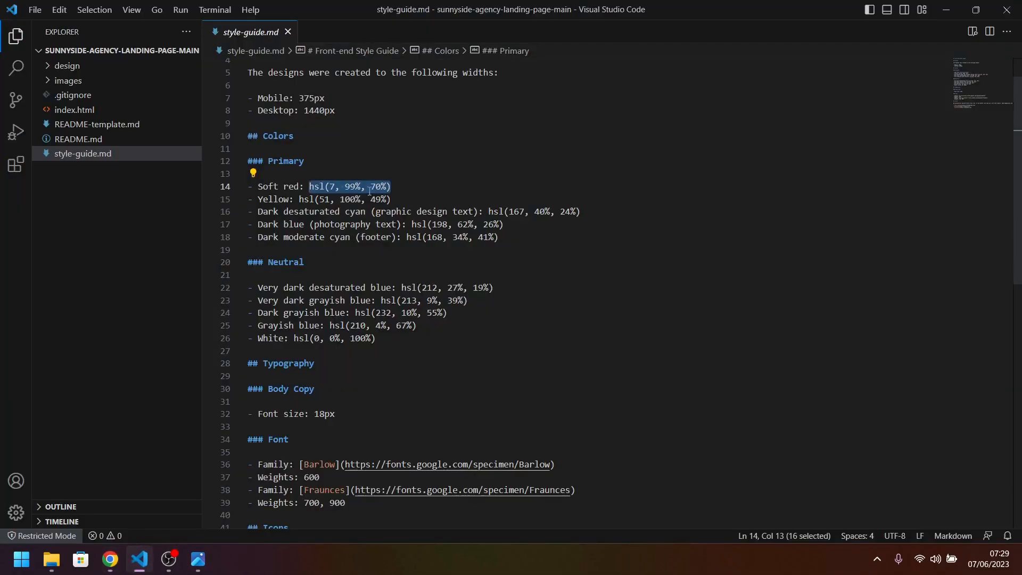
left_click_drag(394, 199, 301, 200)
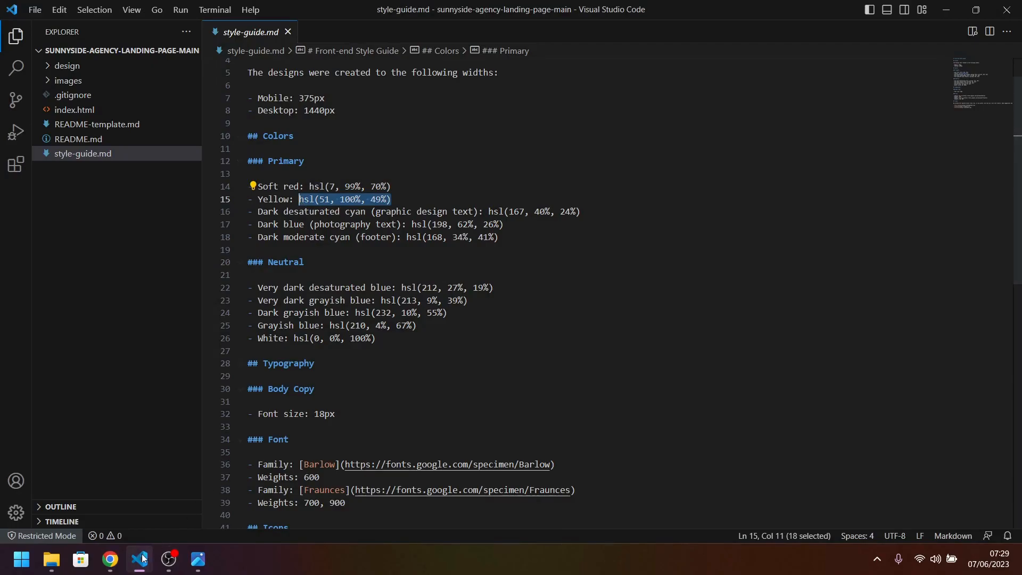
left_click(111, 559)
mouse_move(221, 299)
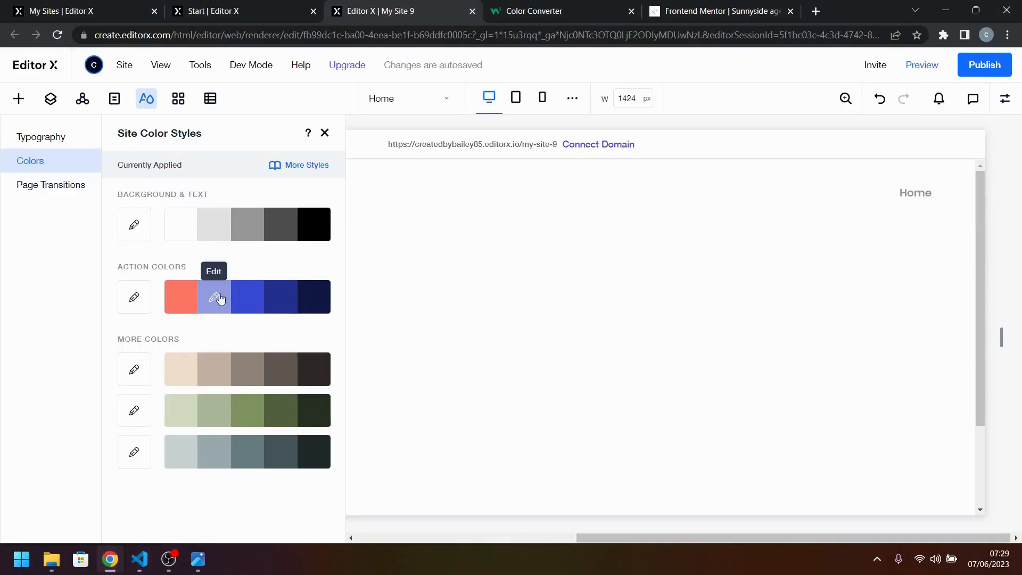
Convert hsl(51, 100%, 49%) in the W3Schools Color Converter and copy the resulting hex digits.
left_click(534, 11)
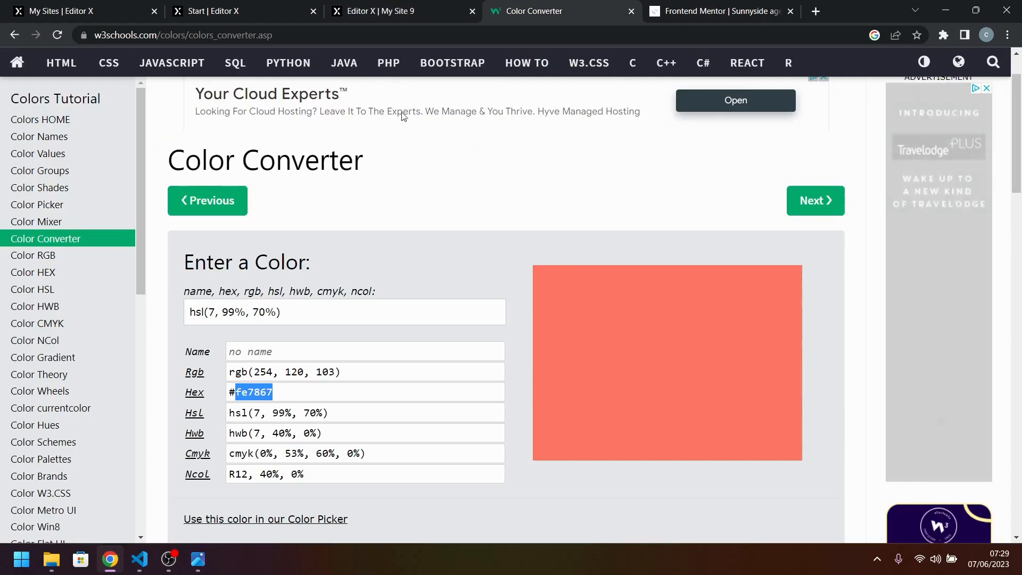
left_click(275, 312)
key("ctrl+a")
key("ctrl+v")
key("Return")
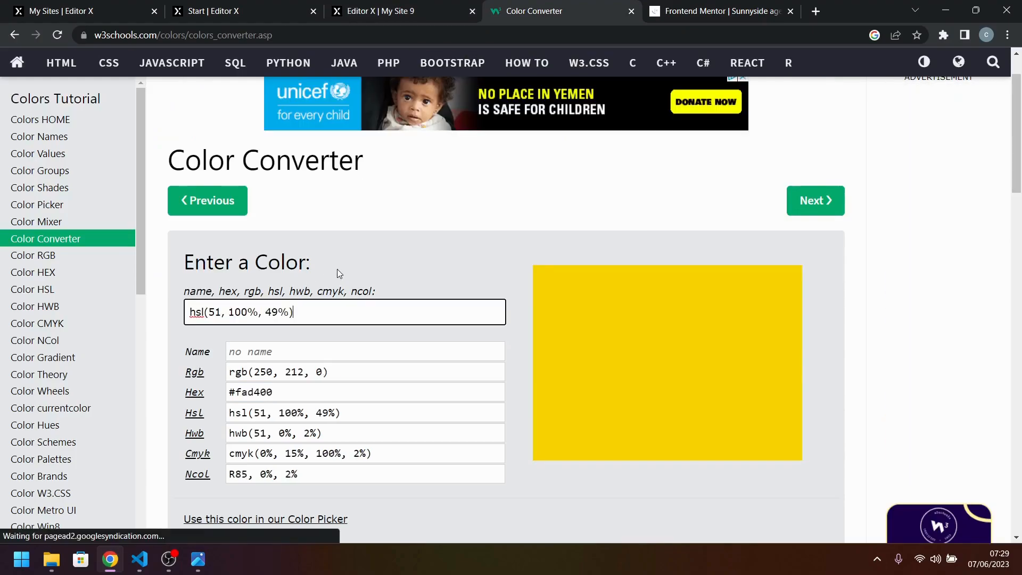
double_click(255, 391)
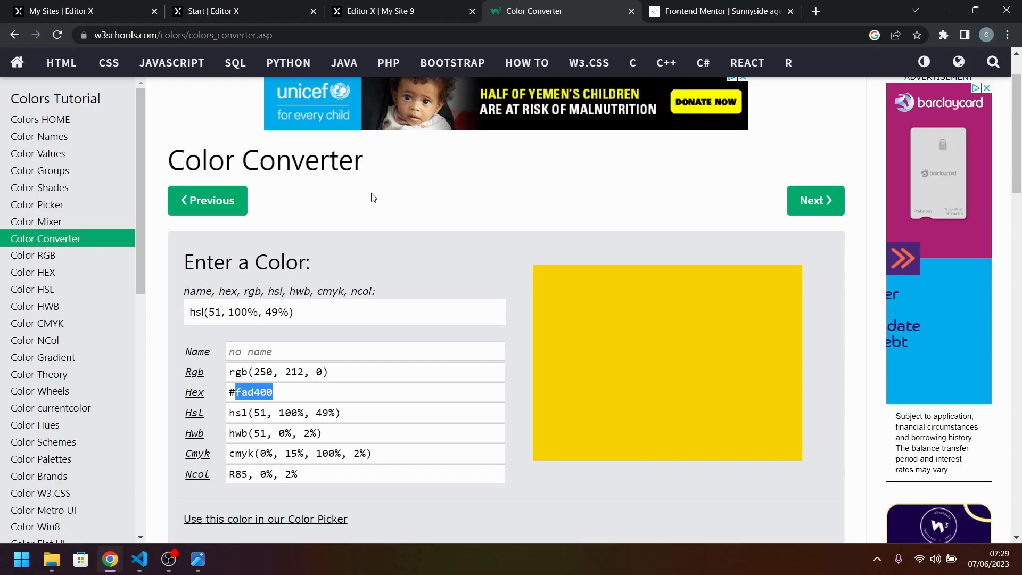
Set the second Action Colors swatch in Editor X to hex FAD400 and apply it.
key("ctrl+shift+Tab")
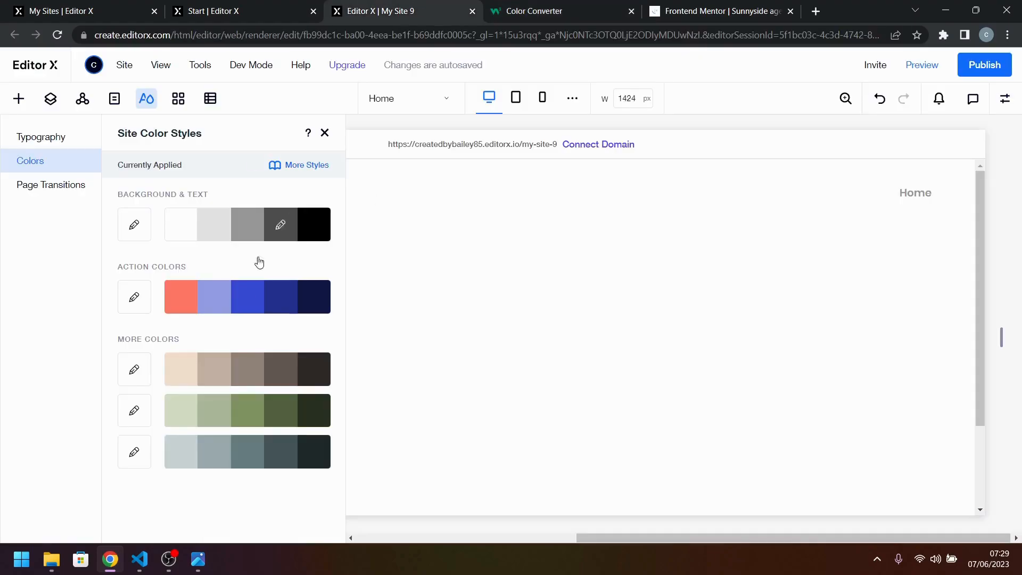
left_click(213, 297)
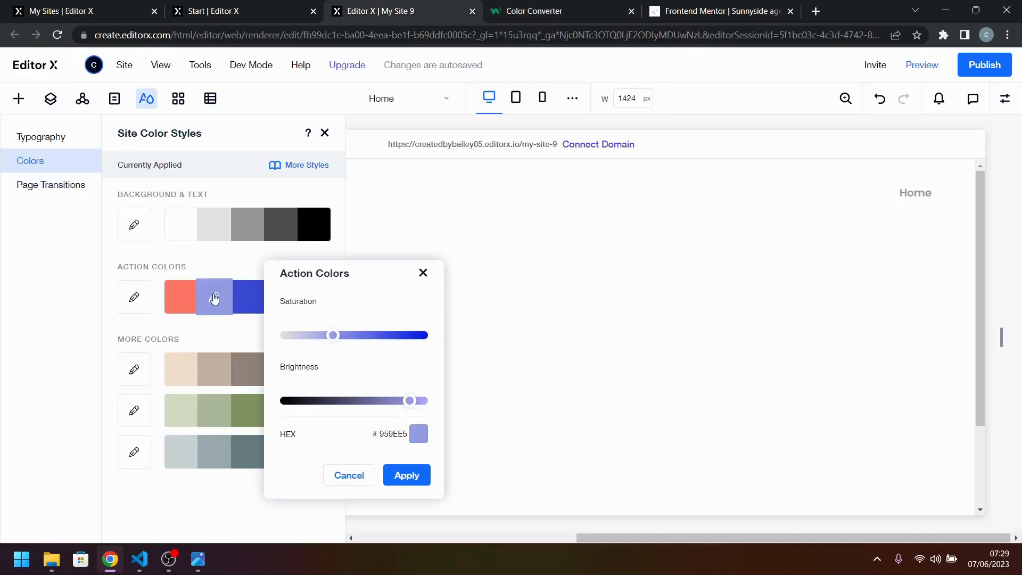
left_click(418, 434)
double_click(503, 457)
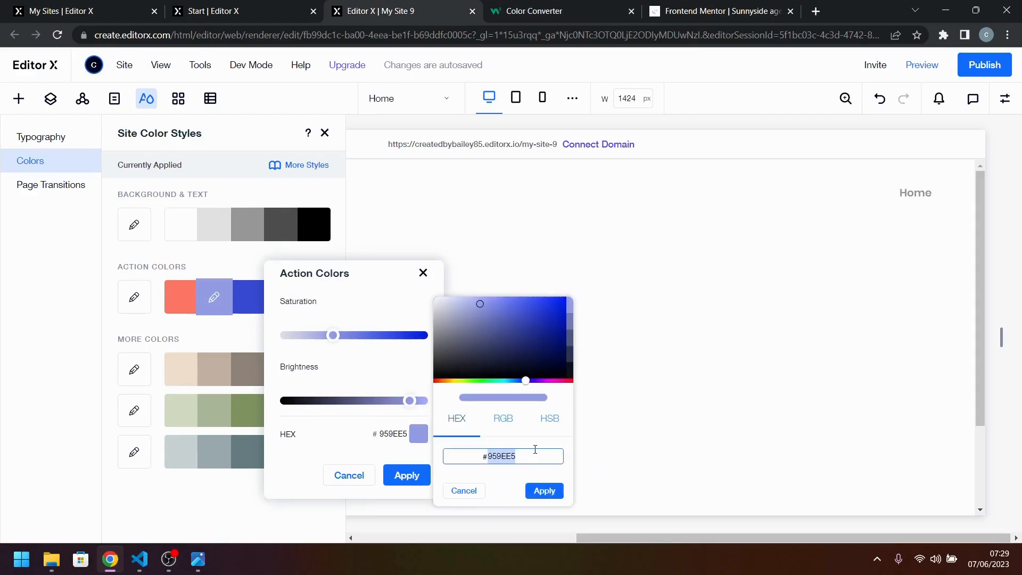
type("FAD400")
left_click(544, 491)
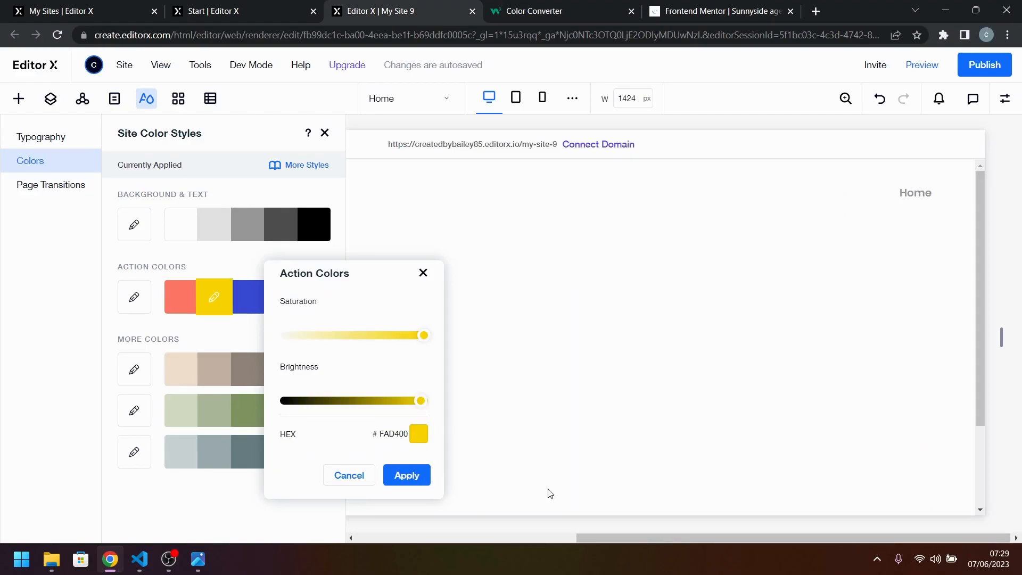
left_click(412, 481)
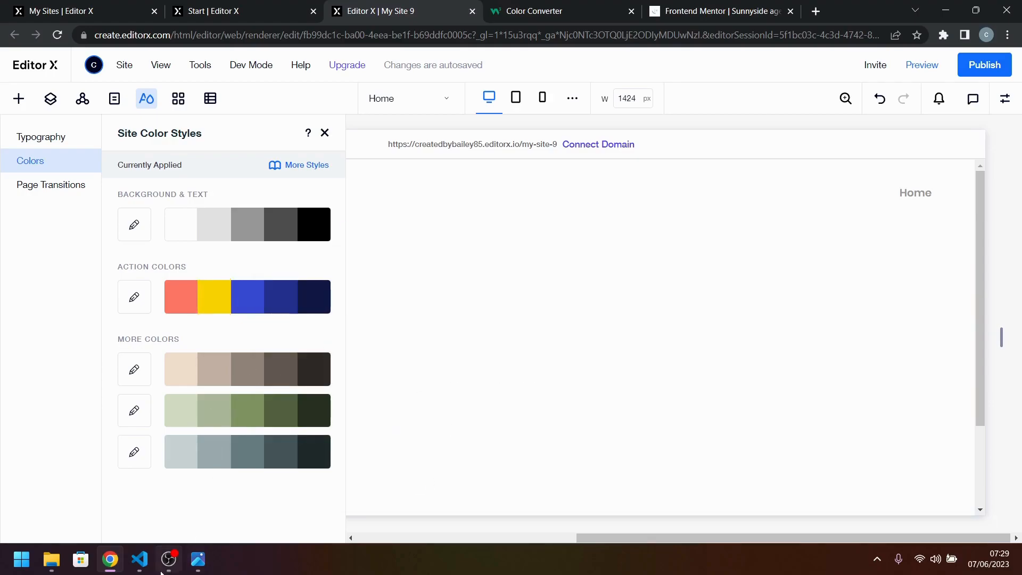
Copy the Dark desaturated cyan value hsl(167, 40%, 24%) from style-guide.md in Visual Studio Code and return to the browser.
left_click(146, 563)
left_click_drag(582, 216, 488, 215)
key("ctrl+c")
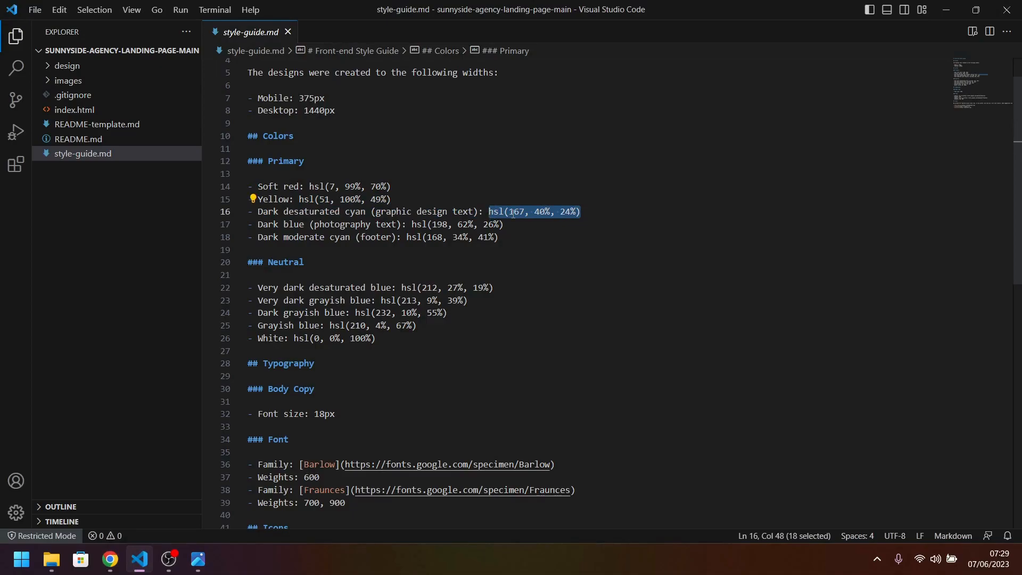
left_click(110, 559)
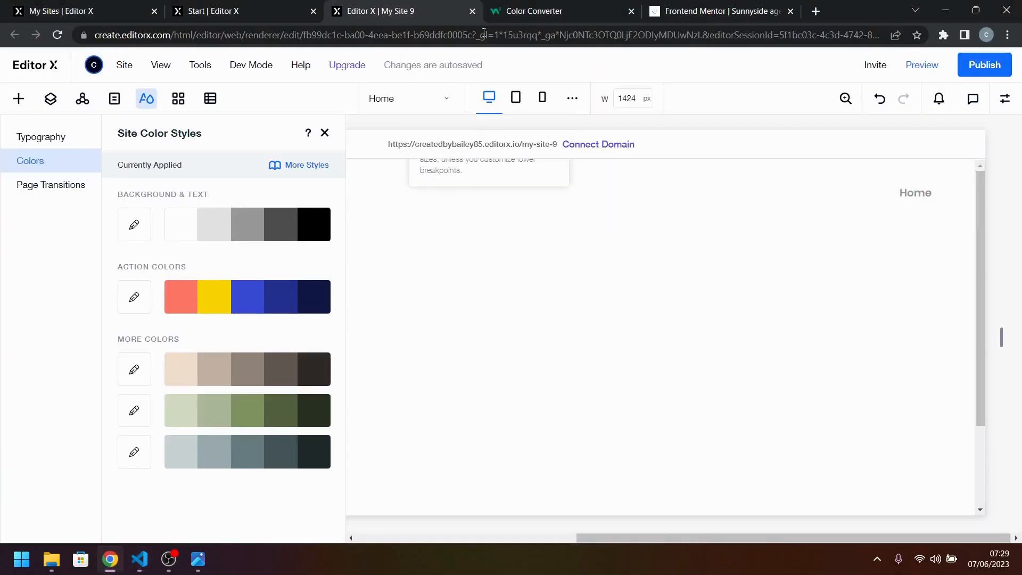
Convert hsl(167, 40%, 24%) in the W3Schools Color Converter and copy the resulting hex digits.
left_click(519, 6)
left_click(266, 312)
key("ctrl+a")
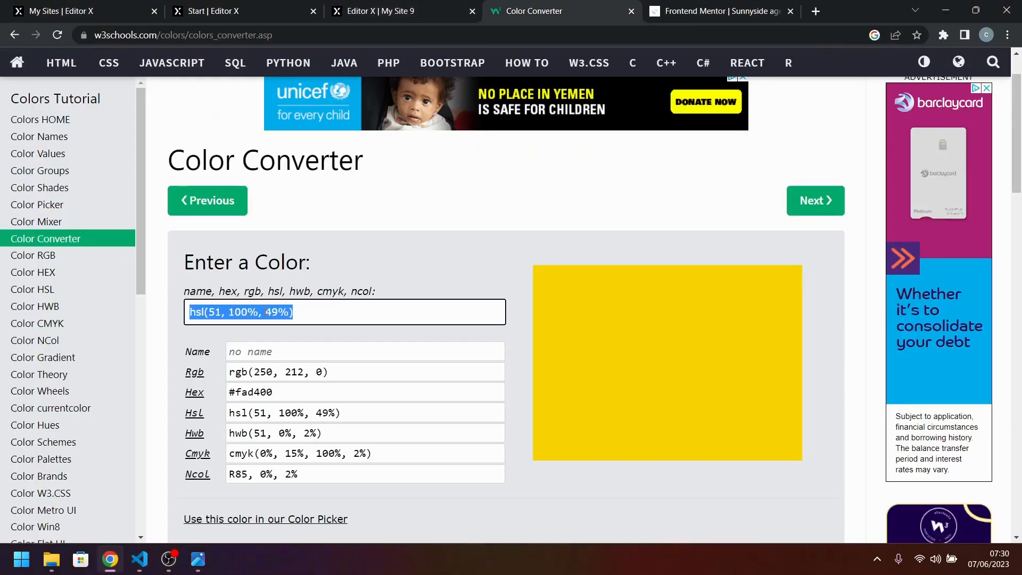
key("ctrl+v")
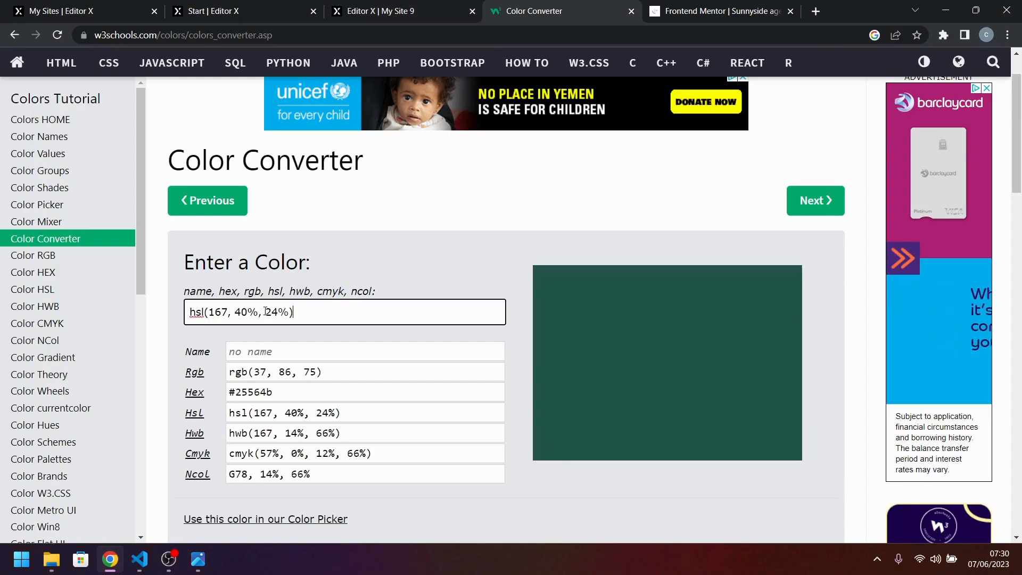
double_click(256, 392)
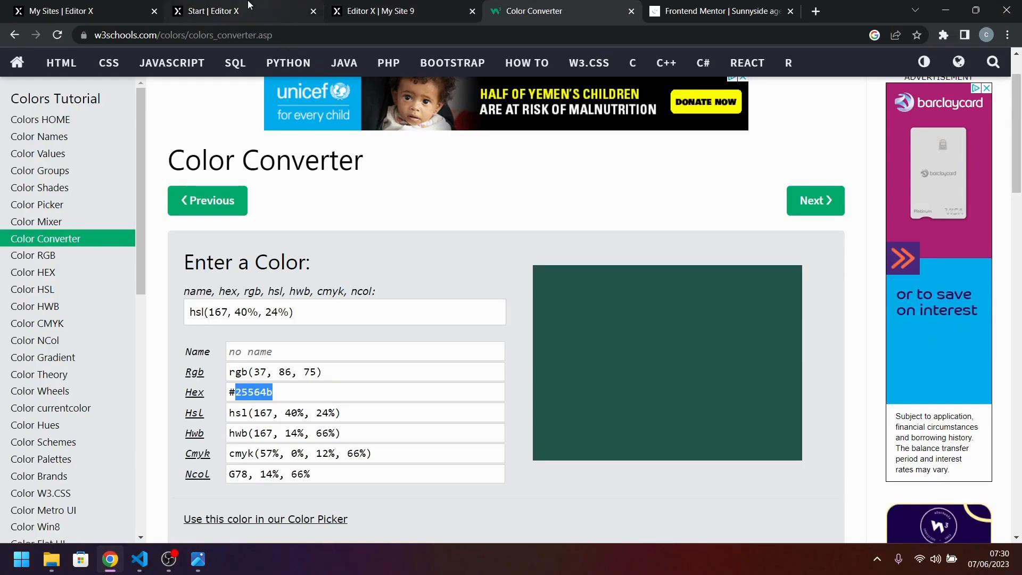
Set the third Action Colors swatch in Editor X to hex 25564B and apply it.
left_click(249, 12)
left_click(352, 7)
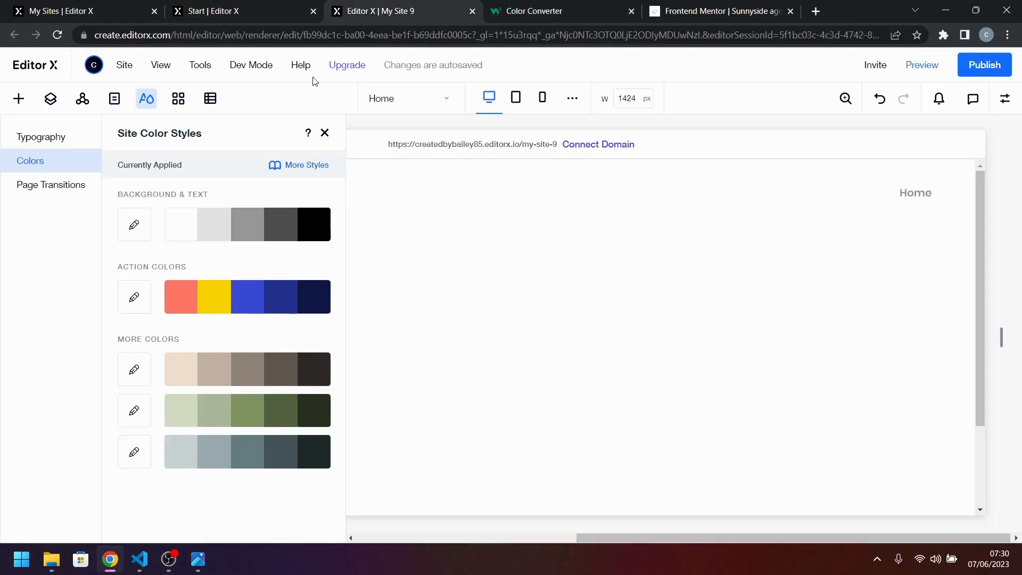
left_click(247, 299)
left_click(450, 434)
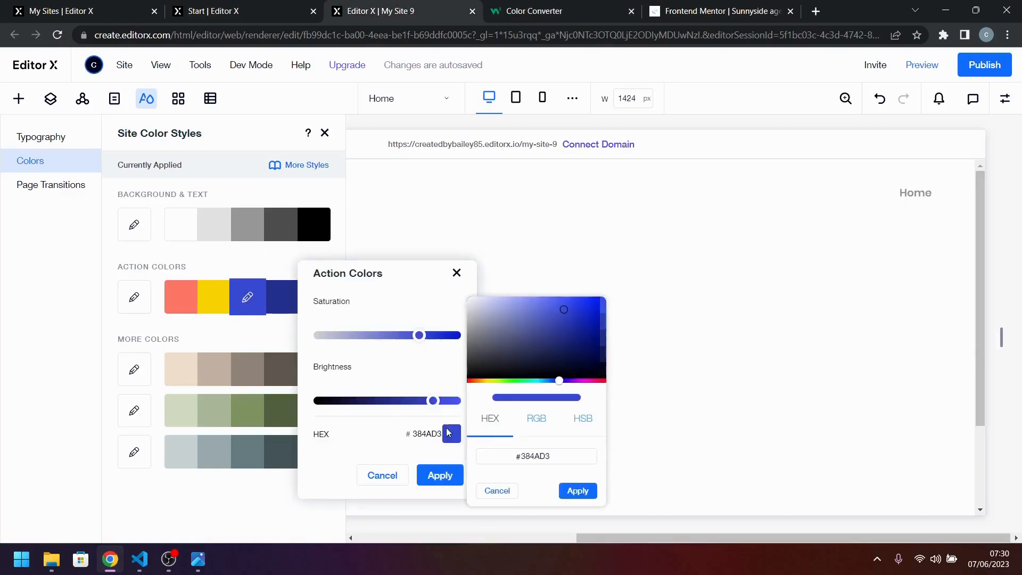
left_click_drag(517, 455, 564, 454)
type("25564B")
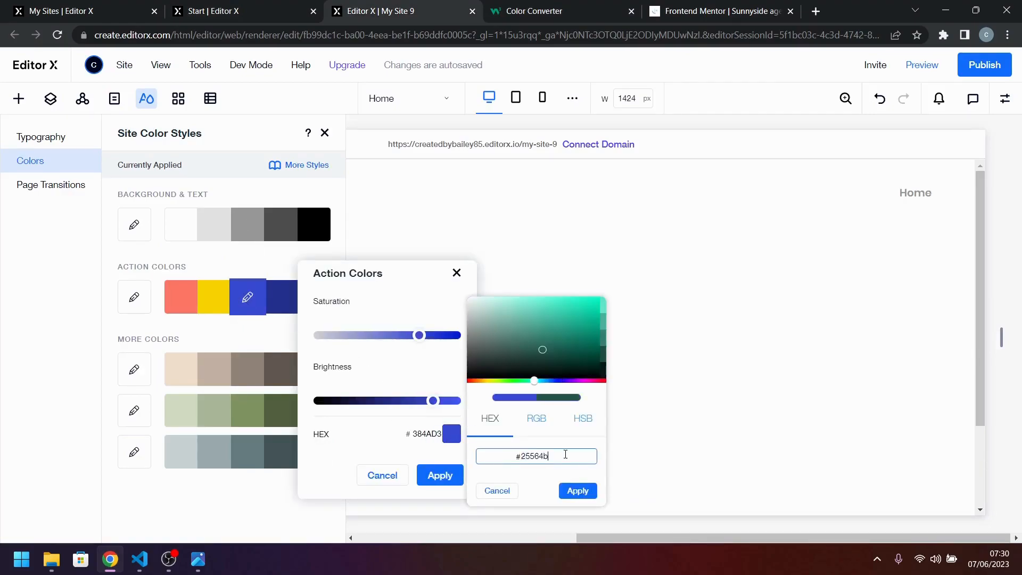
left_click(577, 490)
left_click(434, 485)
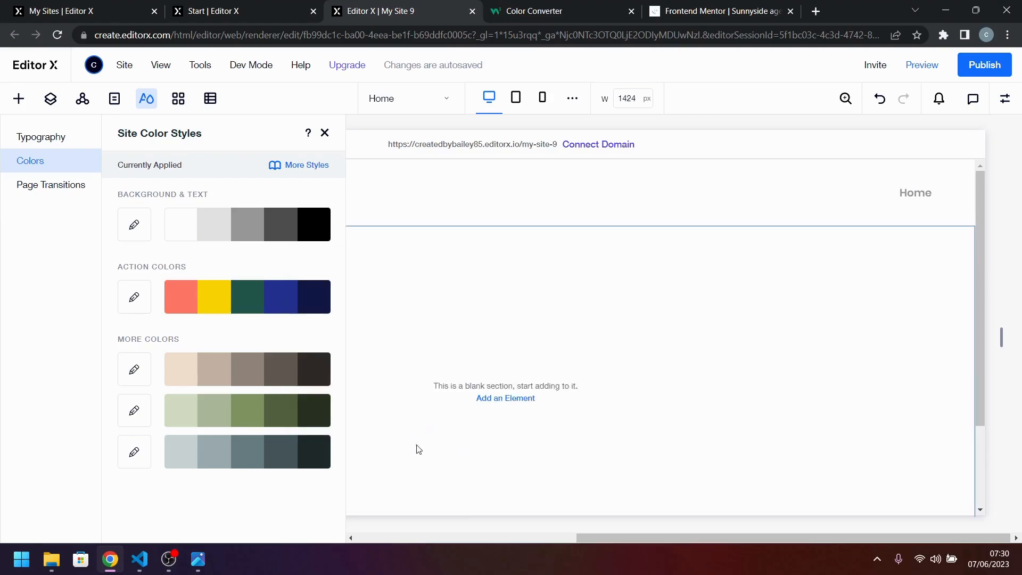
Copy the Dark blue value hsl(198, 62%, 26%) from style-guide.md in Visual Studio Code and return to the browser.
left_click(140, 559)
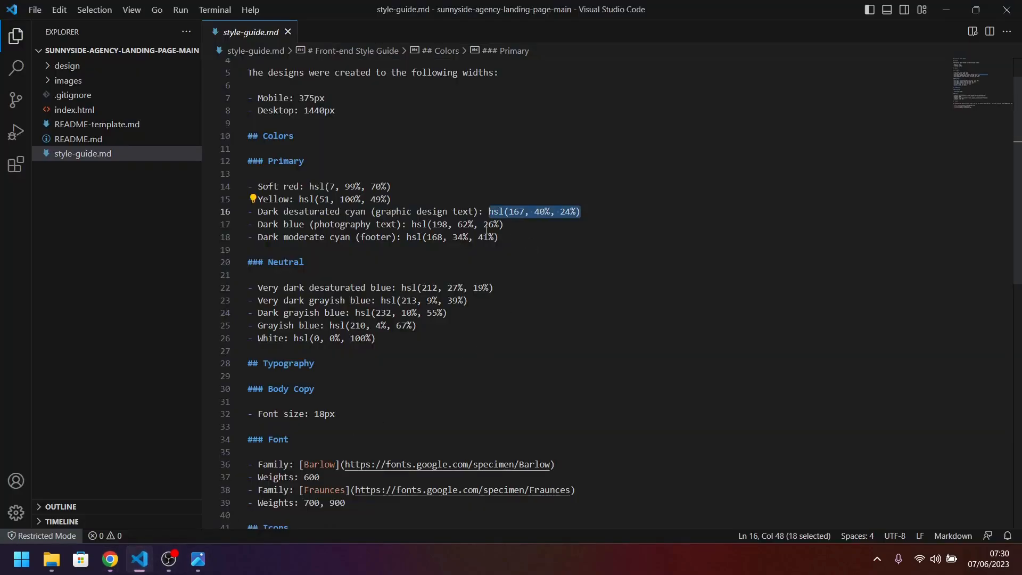
left_click_drag(508, 225, 461, 229)
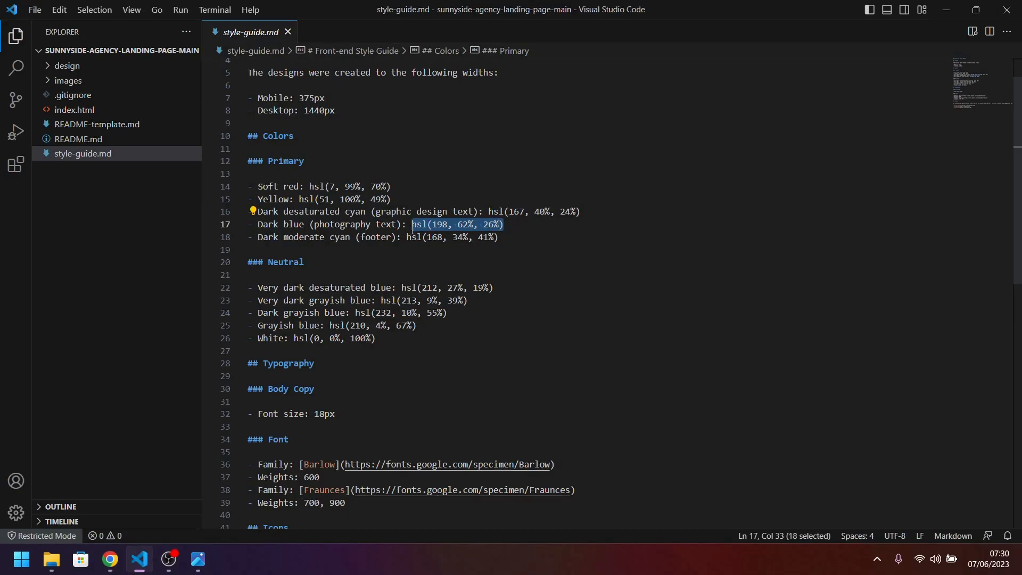
left_click(110, 559)
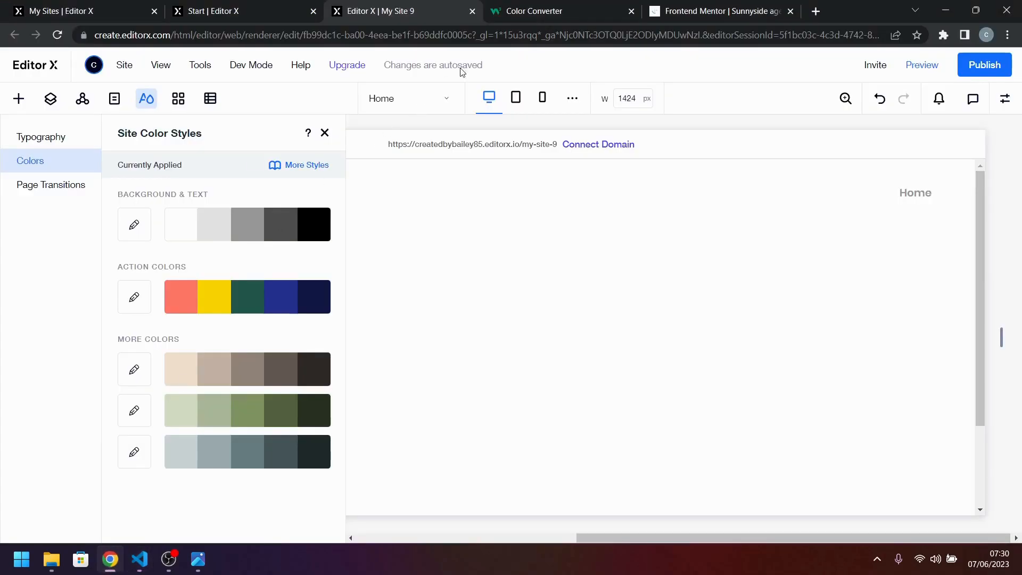
Convert hsl(198, 62%, 26%) in the W3Schools Color Converter and copy the resulting hex digits.
left_click(520, 11)
left_click(283, 313)
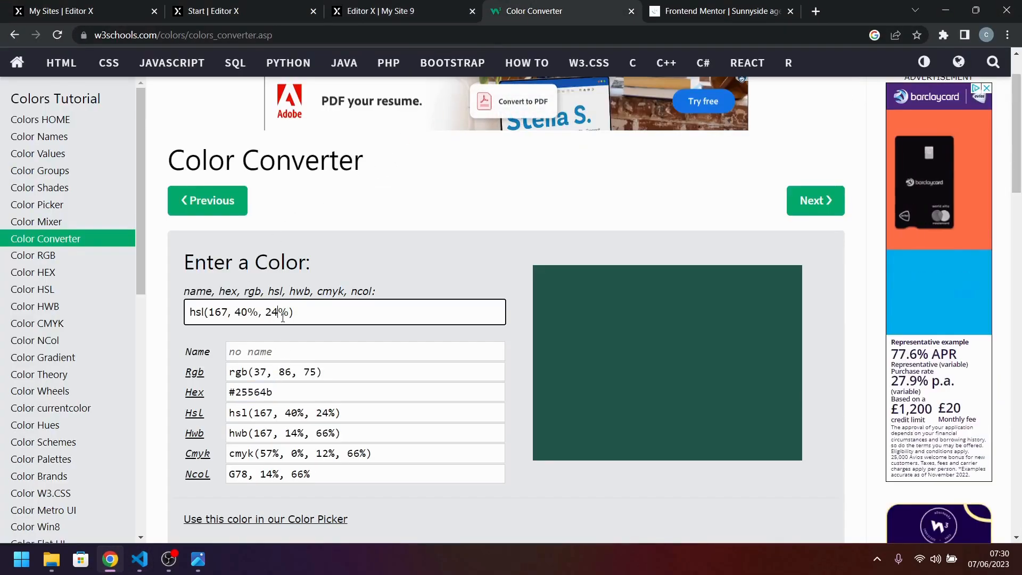
key("ctrl+a")
type("hsl(198, 62%, 26%)")
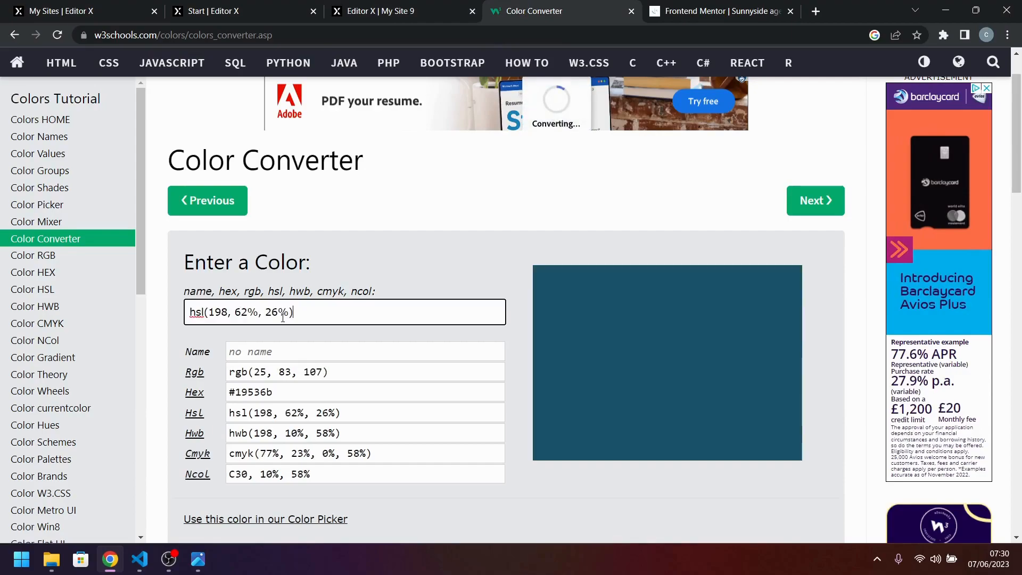
double_click(266, 392)
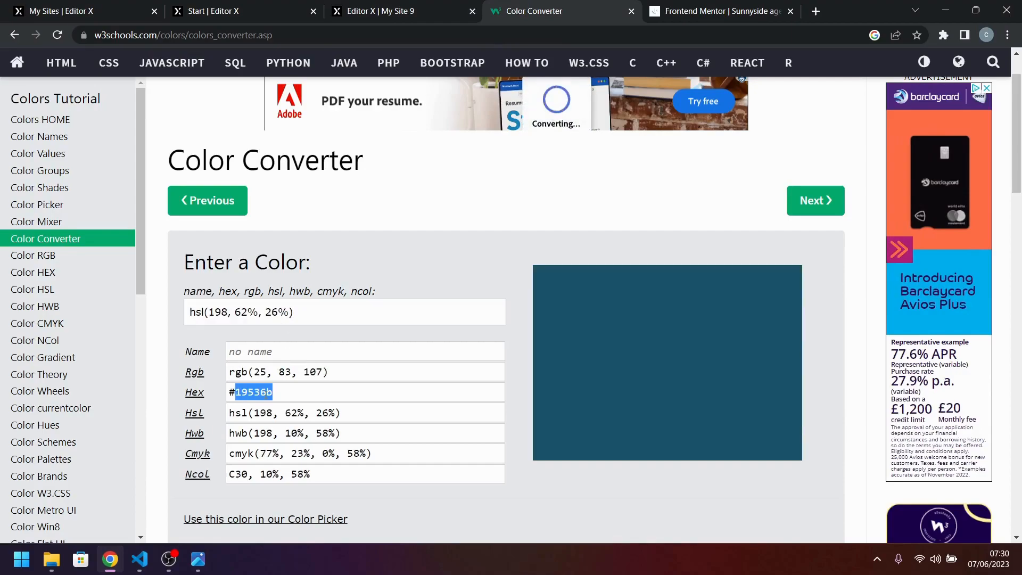
Set the fourth Action Colors swatch in Editor X to hex 19536B and apply it.
left_click(140, 559)
key("alt+Tab")
left_click(367, 5)
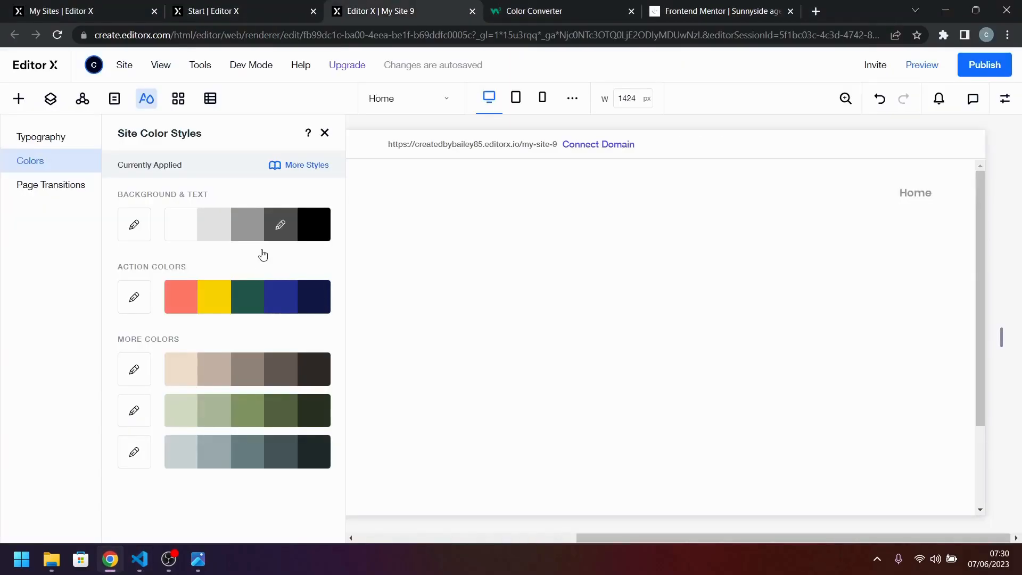
left_click(281, 303)
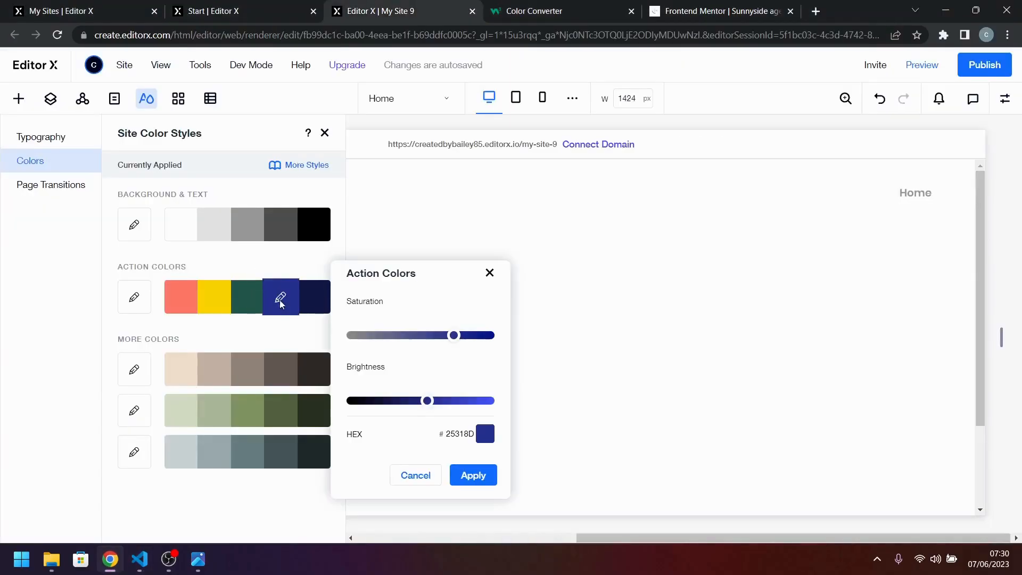
left_click(494, 435)
double_click(573, 455)
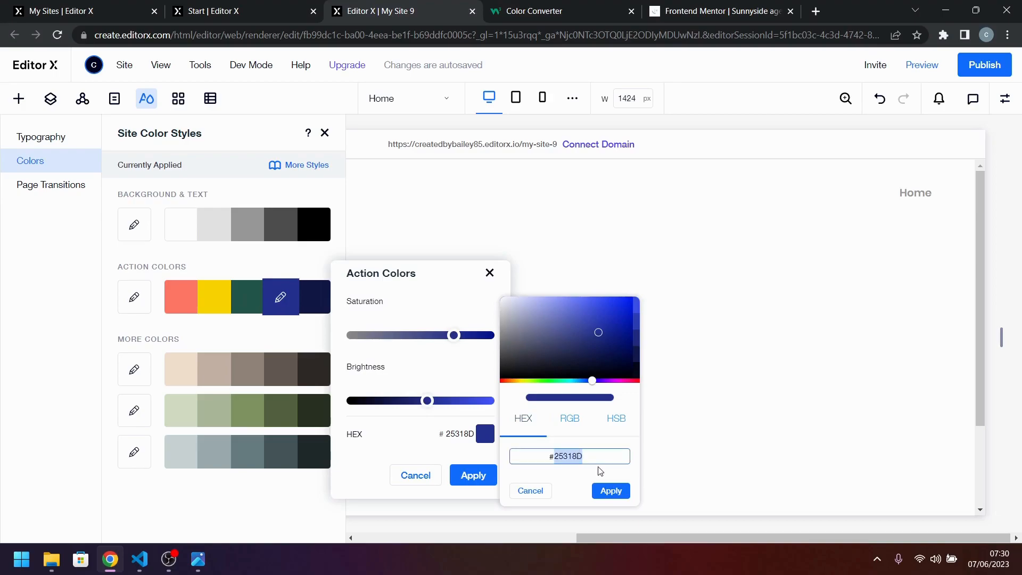
type("19536B")
left_click(611, 490)
left_click(472, 475)
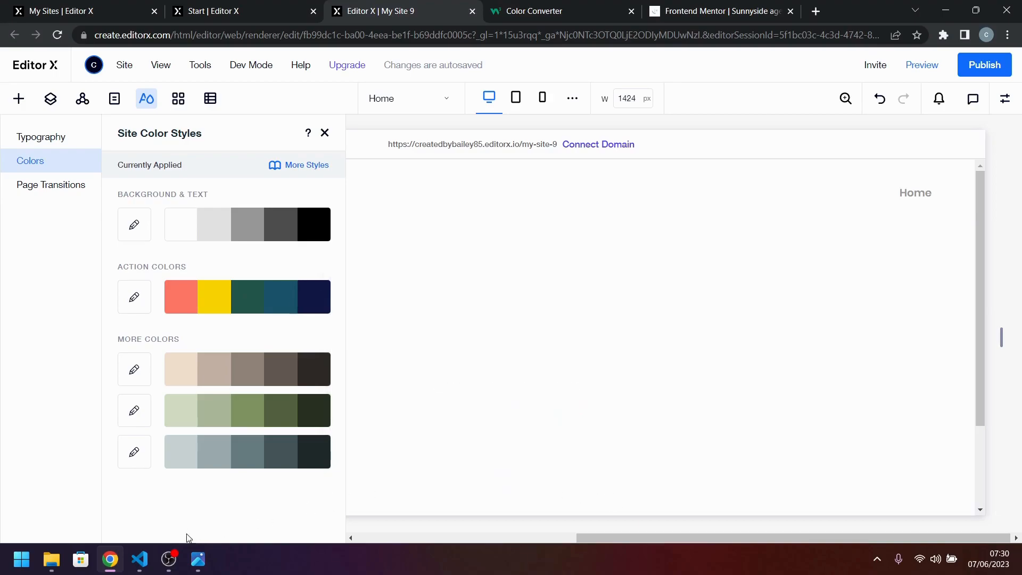
Copy the Dark moderate cyan value hsl(168, 34%, 41%) from style-guide.md in Visual Studio Code and return to the browser.
left_click(139, 559)
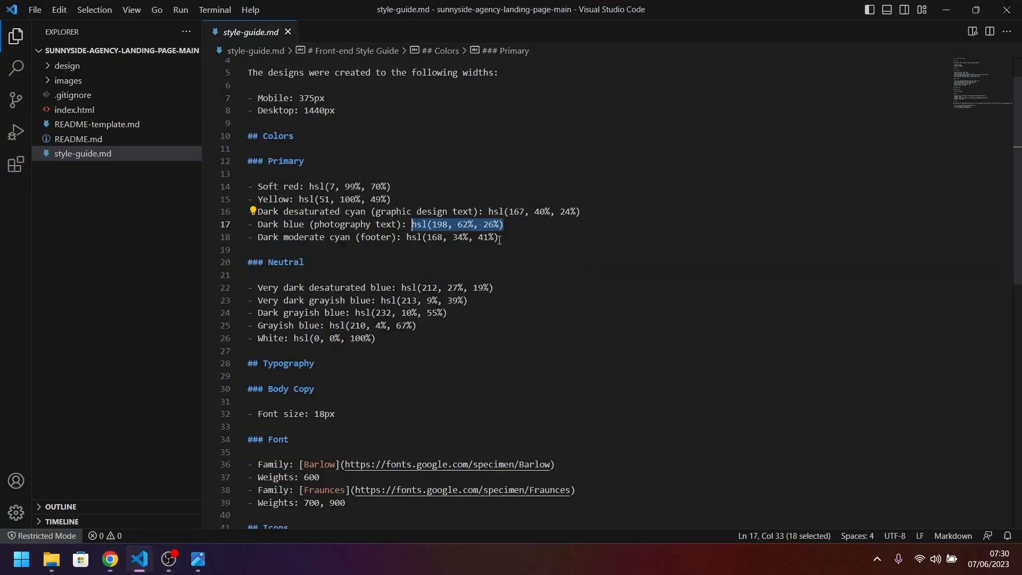
left_click_drag(505, 239, 412, 237)
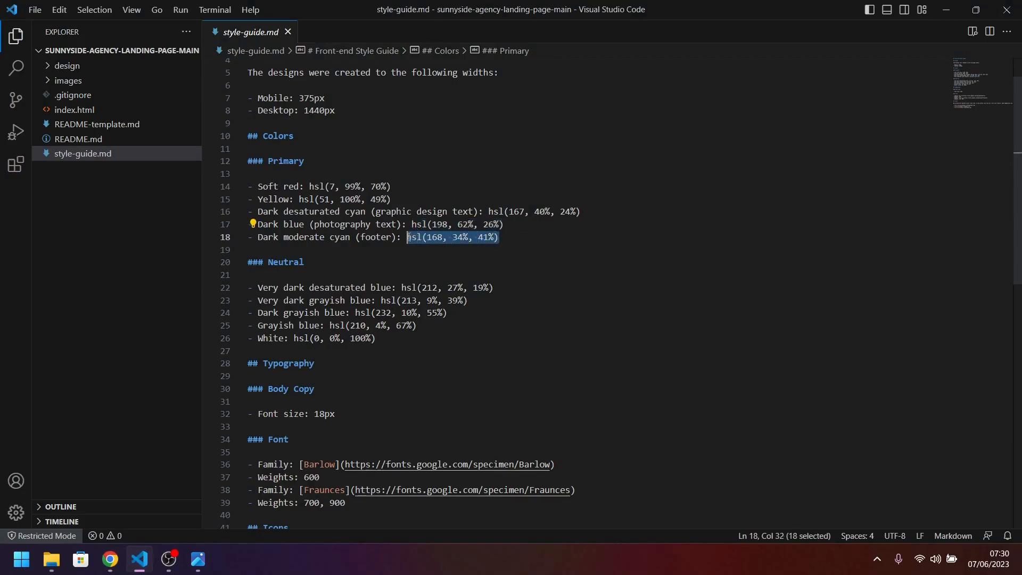
left_click(110, 559)
Open the fifth Action Colors swatch for custom color editing and try to paste the copied HSL value as its hex.
left_click(321, 306)
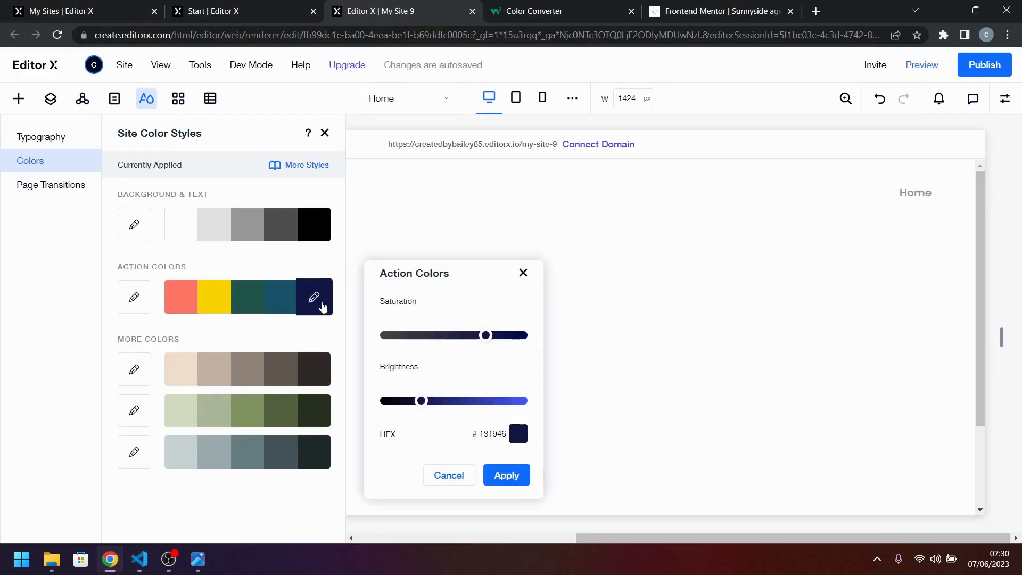
left_click(514, 435)
left_click_drag(561, 455, 614, 453)
type("hsl(16")
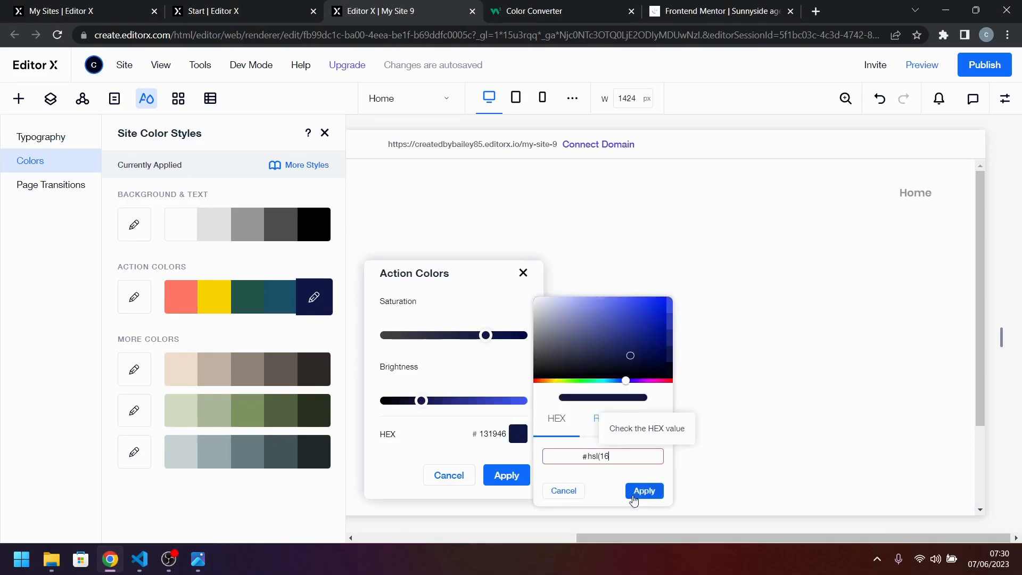
Convert hsl(168, 34%, 41%) in the W3Schools Color Converter and copy the resulting hex digits.
left_click(533, 11)
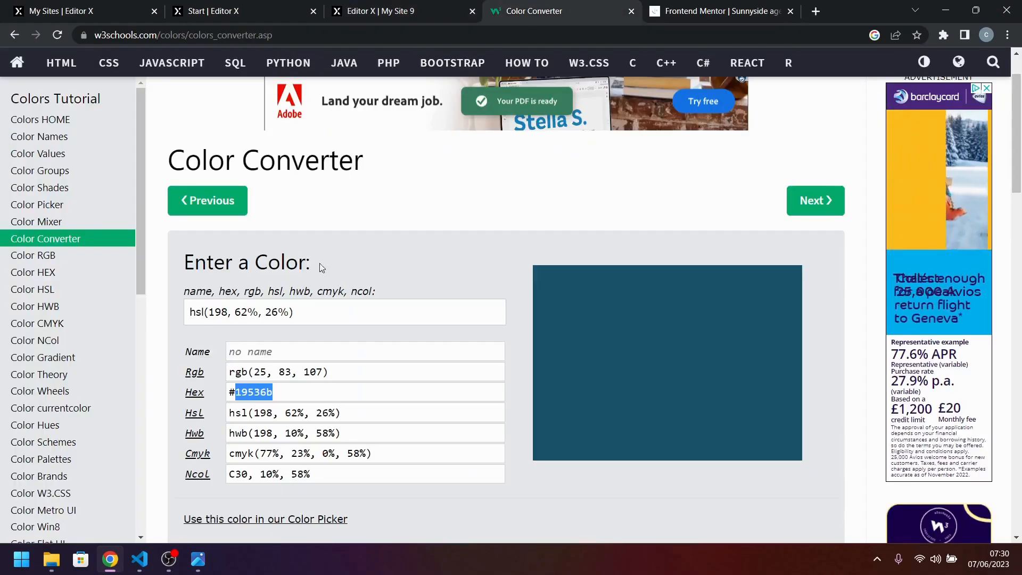
left_click_drag(289, 312, 281, 316)
key("ctrl+a")
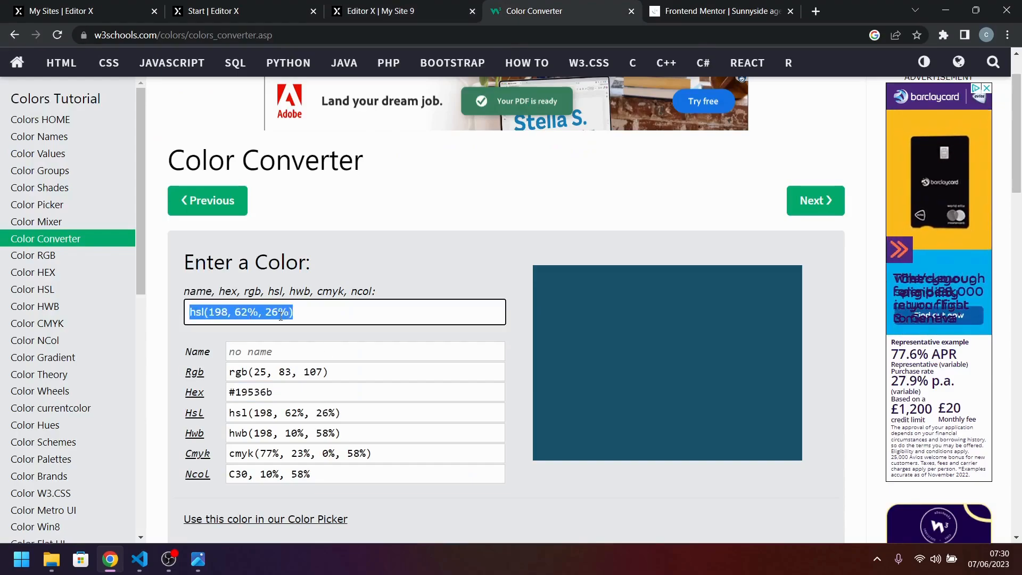
type("hsl(168, 34%, 41%)")
double_click(250, 392)
key("ctrl+c")
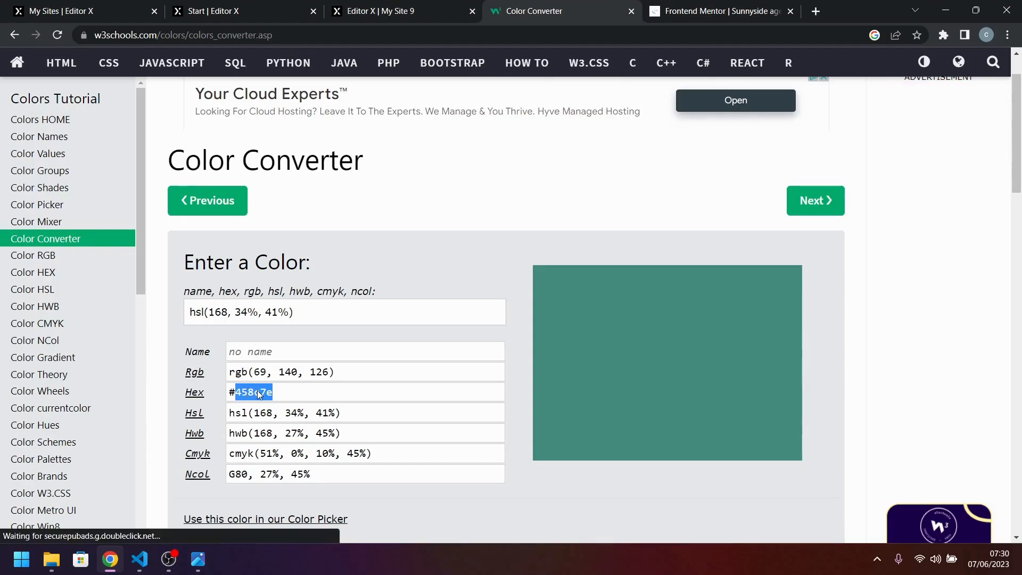
Set the fifth Action Colors swatch in Editor X to hex 458C7E and apply it.
left_click(386, 9)
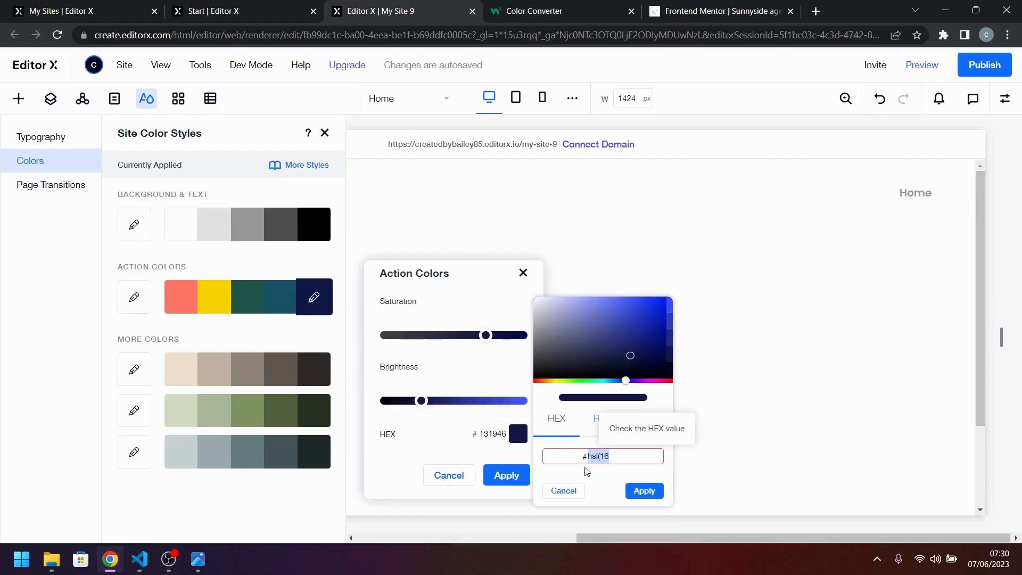
key("ctrl+v")
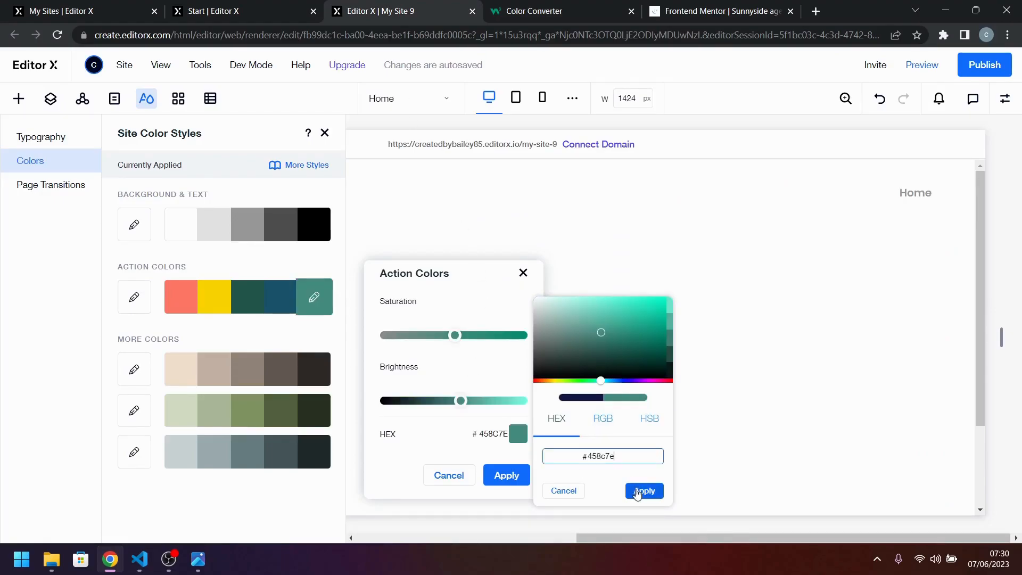
left_click(644, 490)
left_click(525, 481)
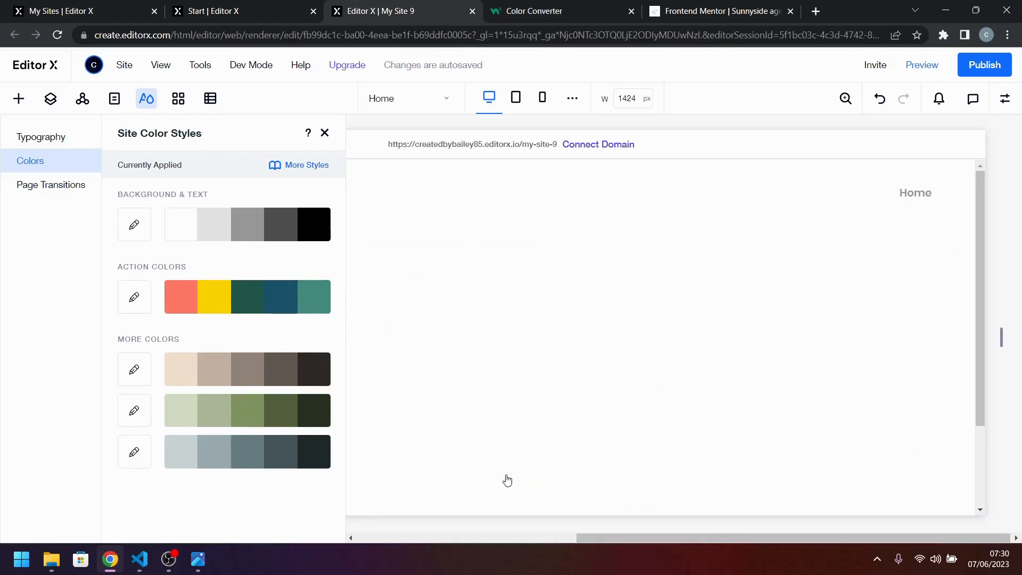
Copy the Very dark desaturated blue value hsl(212, 27%, 19%) from style-guide.md in Visual Studio Code and return to the browser.
left_click(141, 560)
left_click_drag(520, 283, 409, 283)
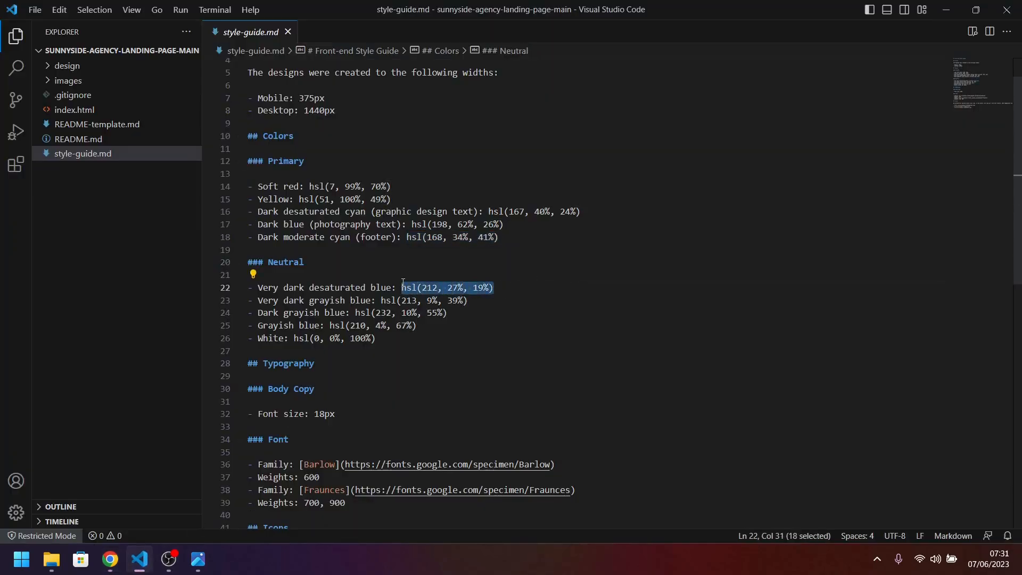
left_click(110, 559)
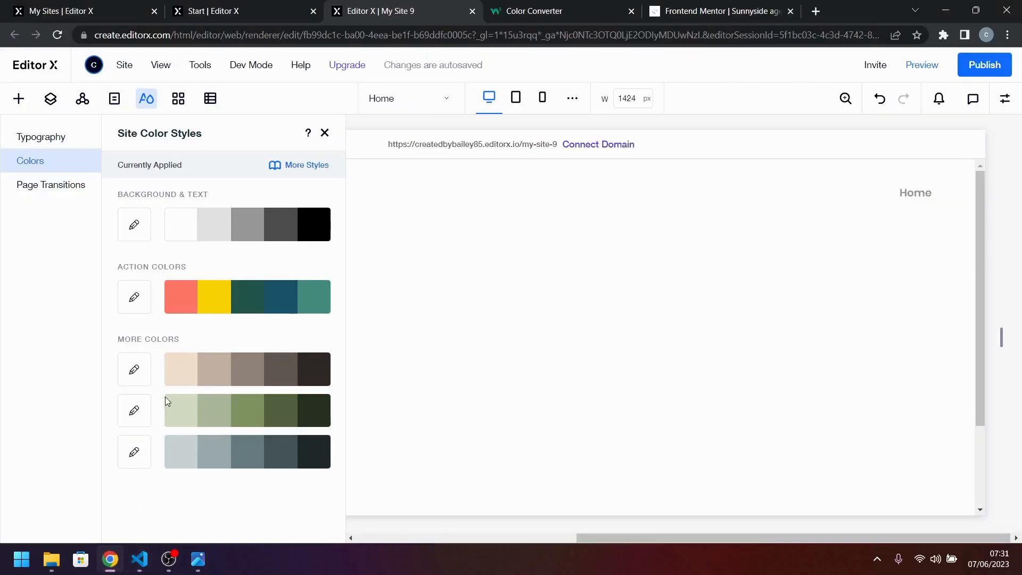
Open the black Background & Text swatch for custom color editing and try to paste the copied HSL value as its hex.
left_click(323, 231)
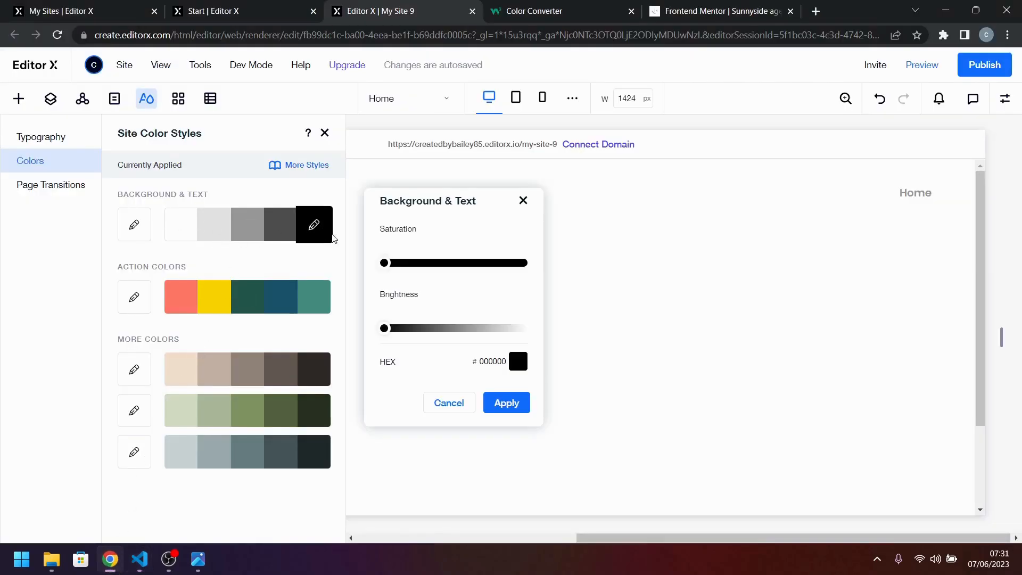
left_click(518, 362)
left_click(640, 385)
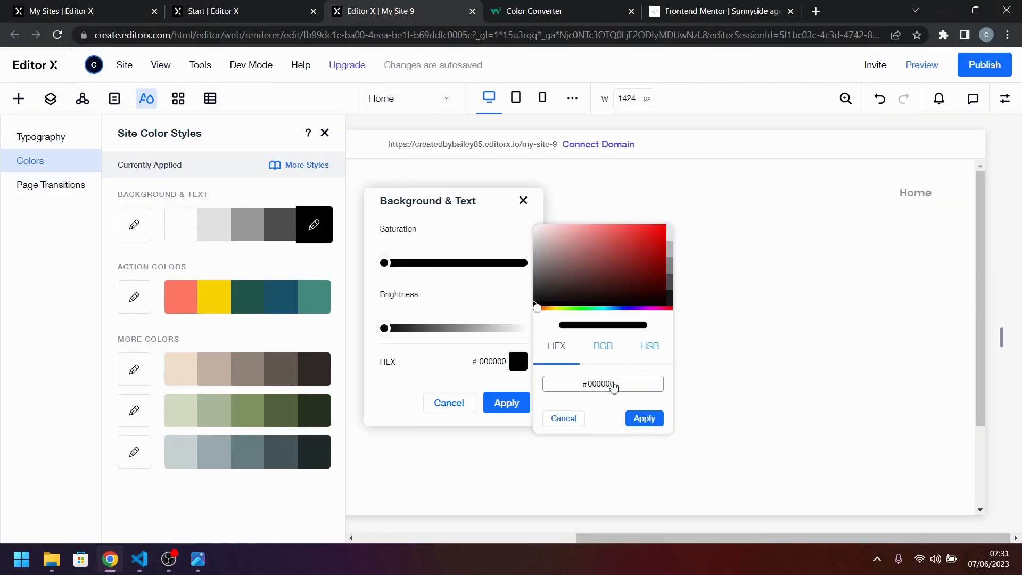
type("hsl(21")
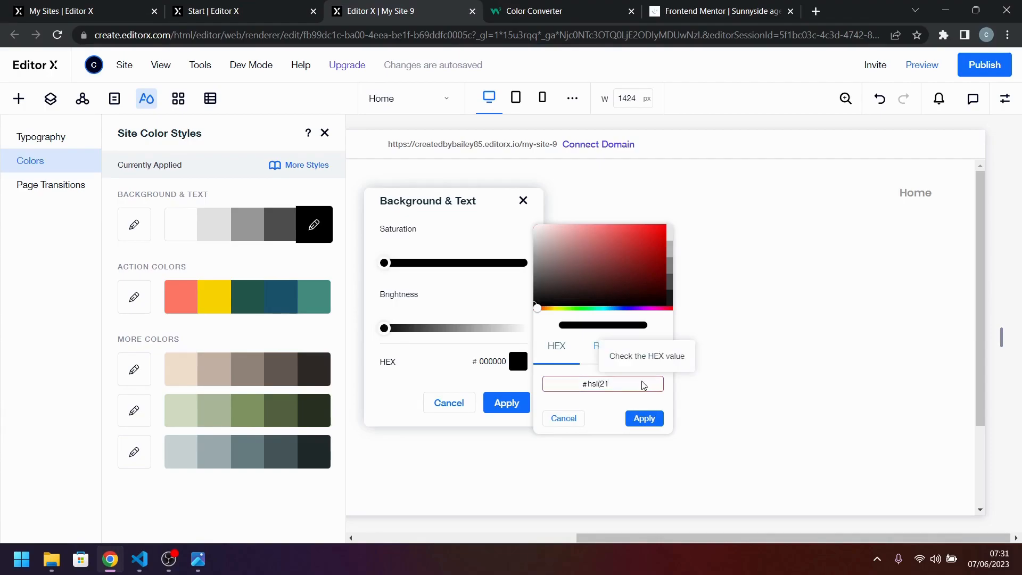
Switch to the W3Schools Color Converter and recopy the Very dark desaturated blue value hsl(212, 27%, 19%) from style-guide.md in Visual Studio Code.
left_click(534, 11)
double_click(260, 322)
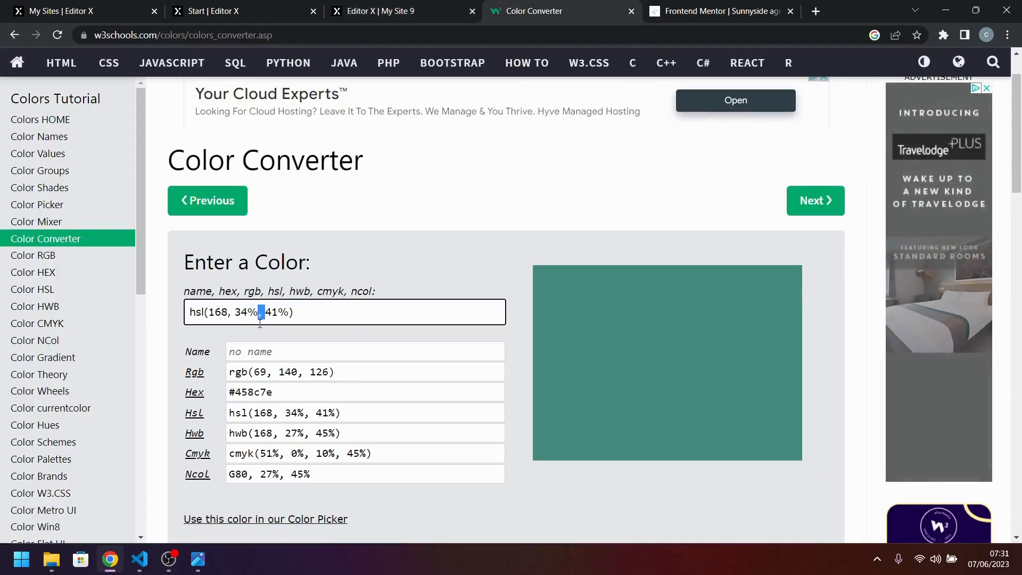
key("ctrl+a")
left_click(140, 559)
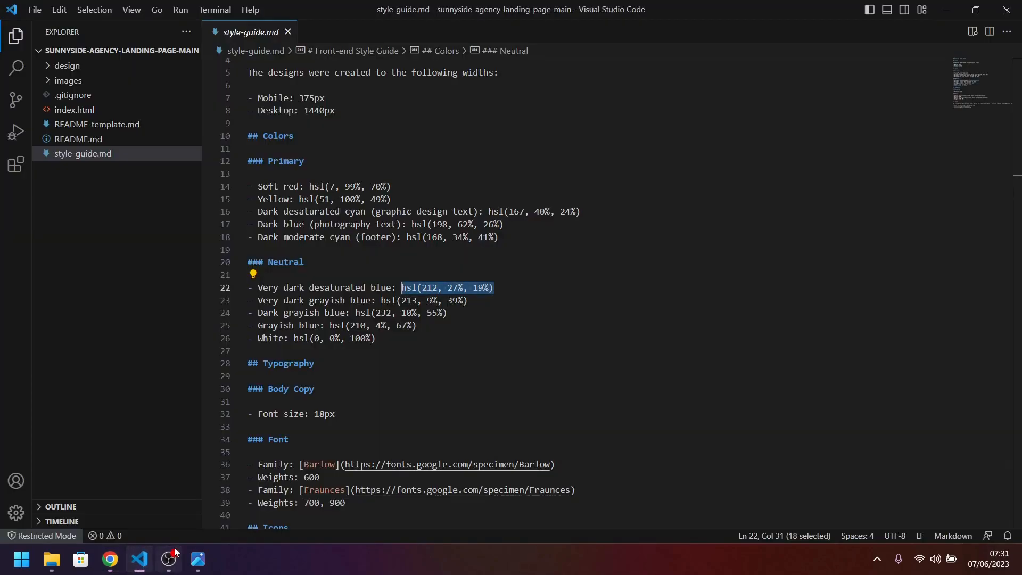
left_click(484, 364)
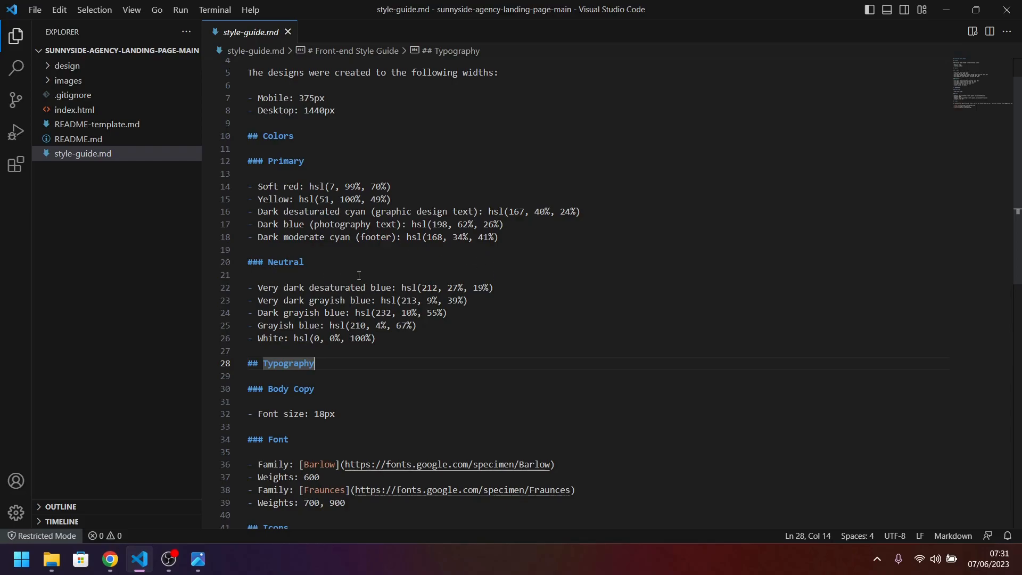
left_click_drag(502, 286, 406, 289)
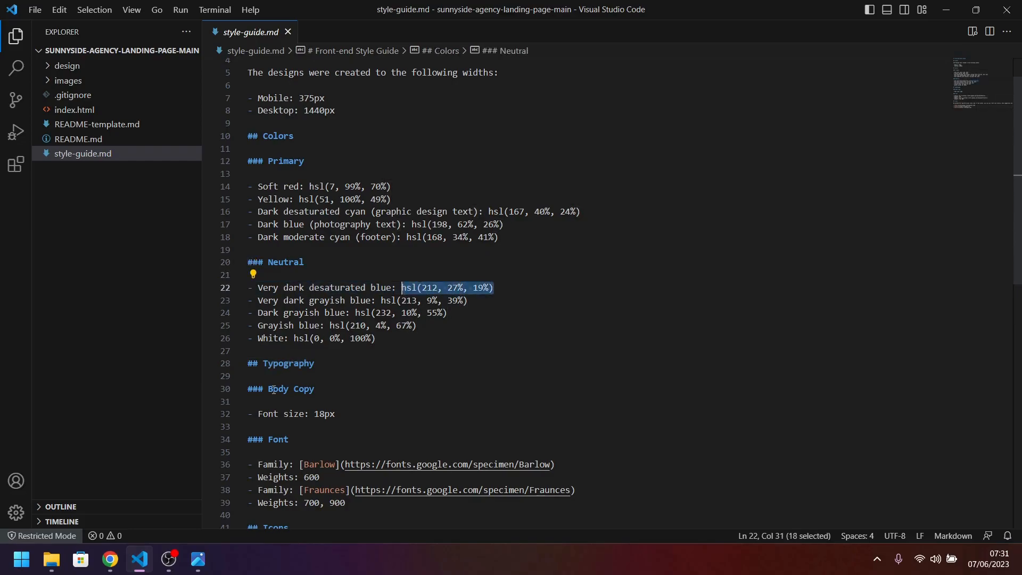
left_click(110, 559)
Convert hsl(212, 27%, 19%) in the Color Converter, copy the resulting hex digits, and return to Editor X.
left_click_drag(294, 307, 290, 306)
key("ctrl+a")
type("hsl(212, 27%, 19%)")
double_click(252, 393)
right_click(255, 397)
left_click(287, 409)
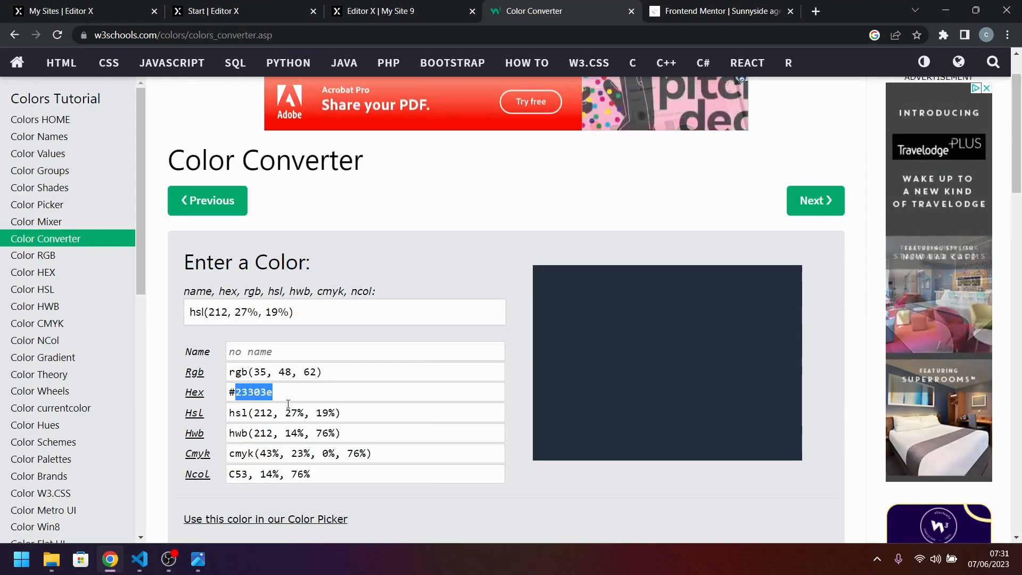
left_click(373, 7)
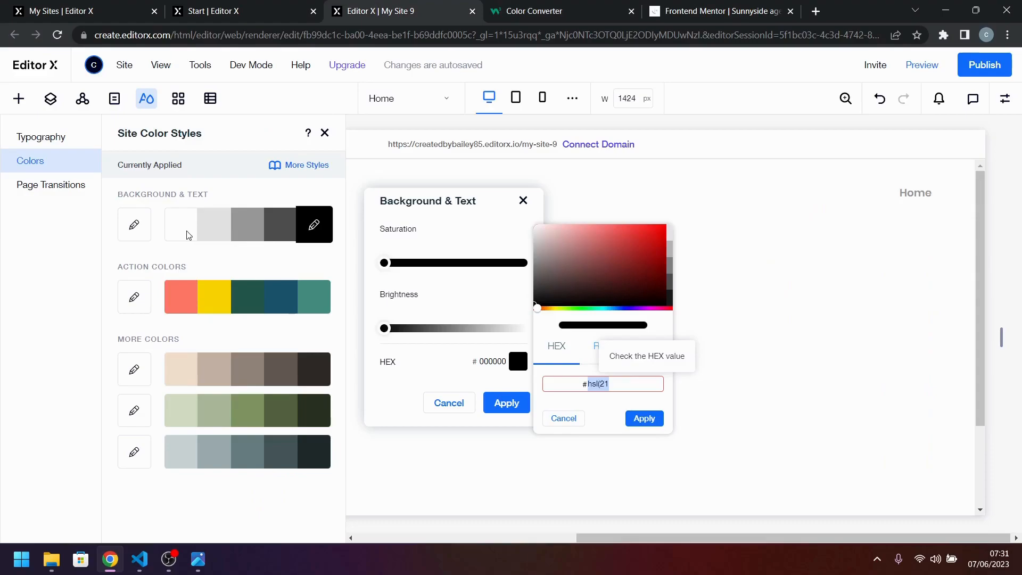
Set the black Background & Text swatch to hex 23303E and apply the color change.
left_click(315, 226)
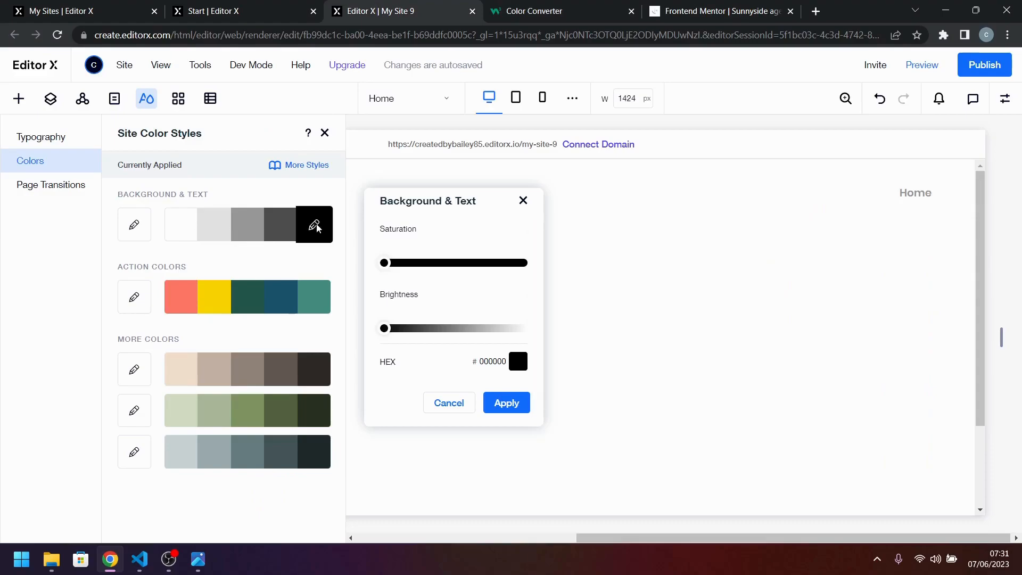
left_click(316, 228)
left_click(318, 231)
left_click(519, 364)
double_click(610, 384)
key("ctrl+v")
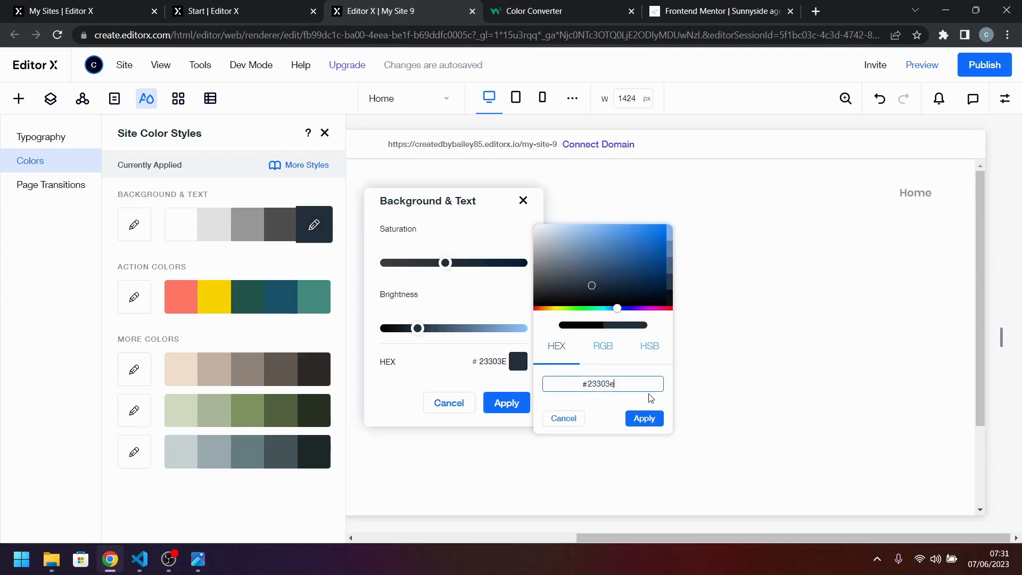
left_click(644, 418)
left_click(505, 406)
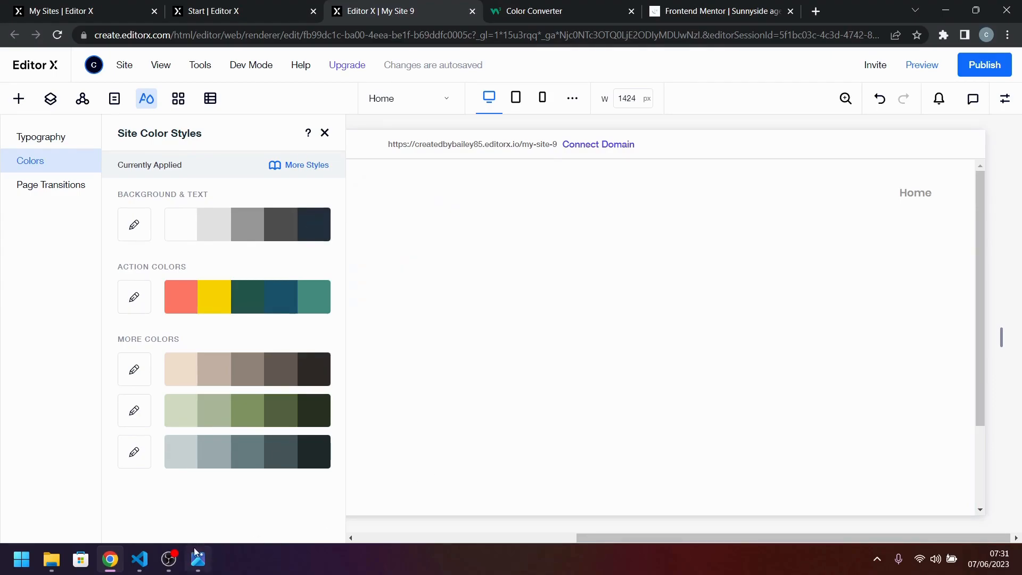
Copy the Very dark grayish blue value hsl(213, 9%, 39%) from style-guide.md in Visual Studio Code and return to the browser.
left_click(139, 559)
left_click_drag(476, 300, 380, 300)
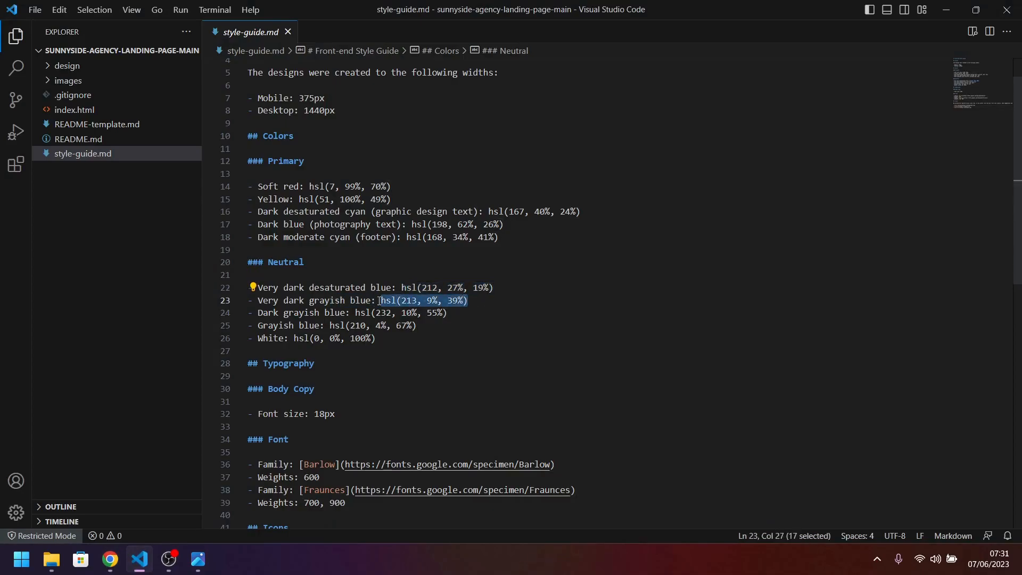
left_click(110, 559)
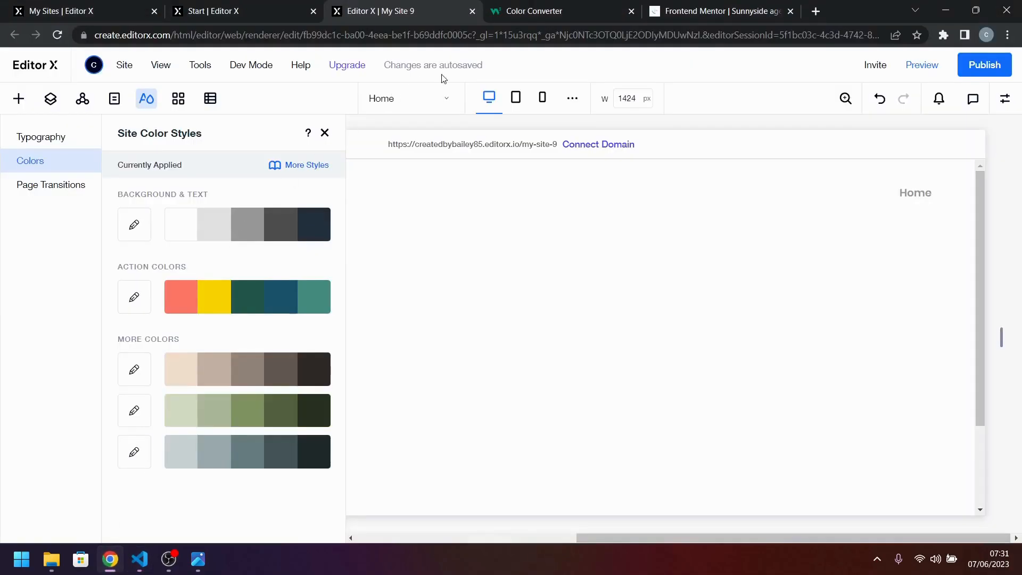
Convert hsl(213, 9%, 39%) in the W3Schools Color Converter, copy the hex digits 5a636c, and return to Editor X.
left_click(534, 11)
left_click(288, 314)
key("ctrl+a")
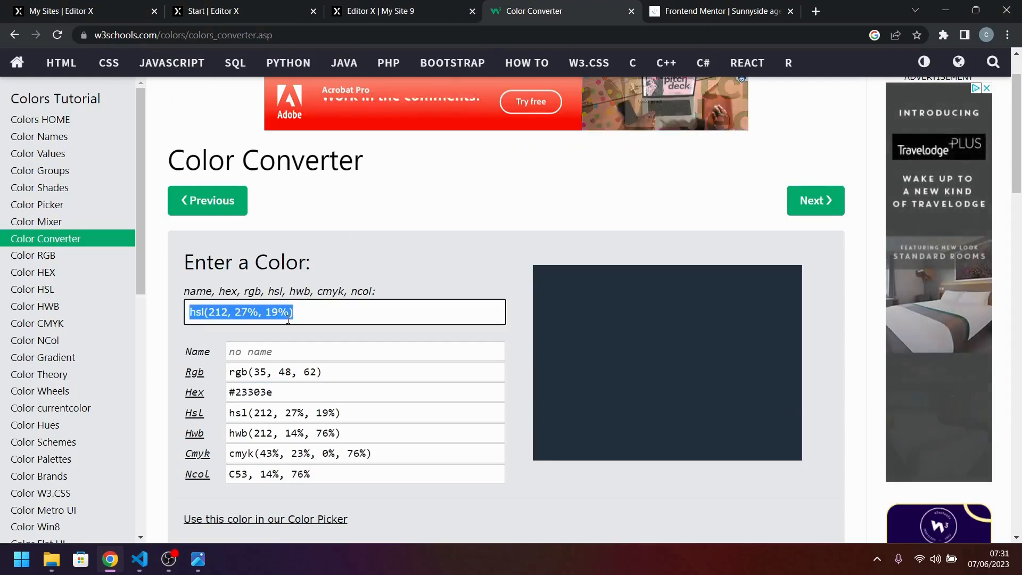
key("ctrl+v")
double_click(254, 392)
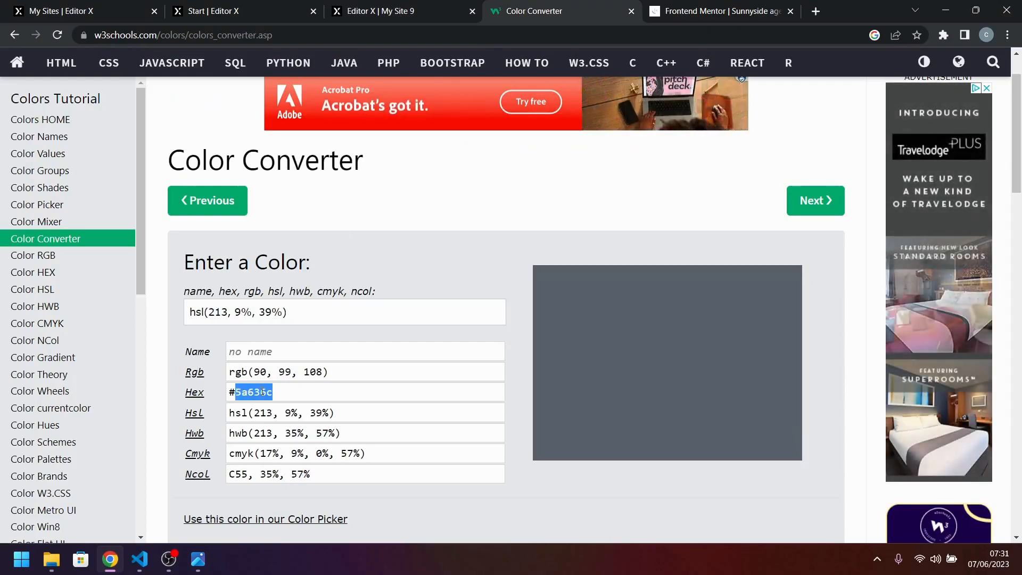
left_click(239, 11)
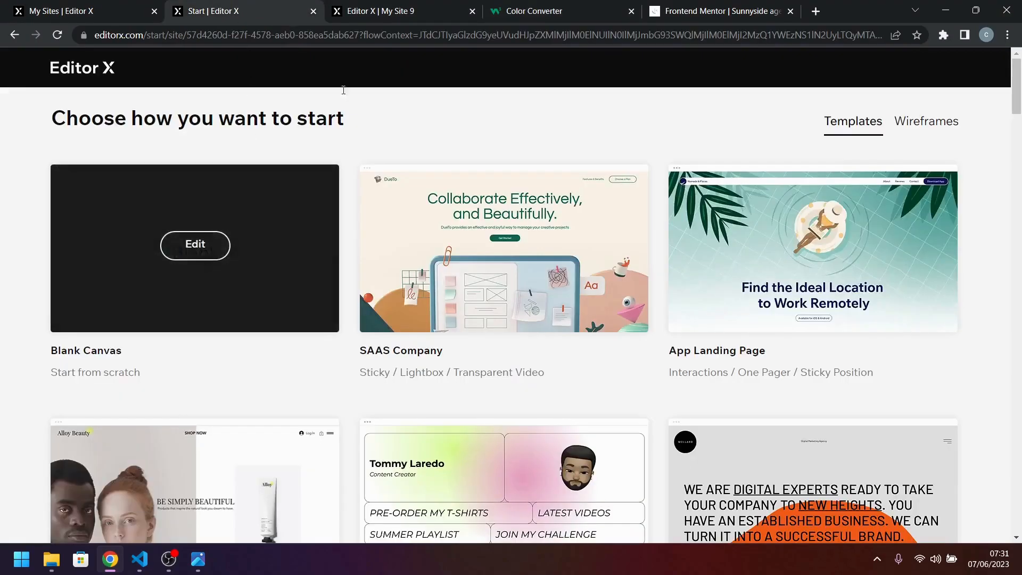
left_click(375, 11)
Set the dark gray Background & Text swatch to hex 5A636C and apply it.
left_click(288, 239)
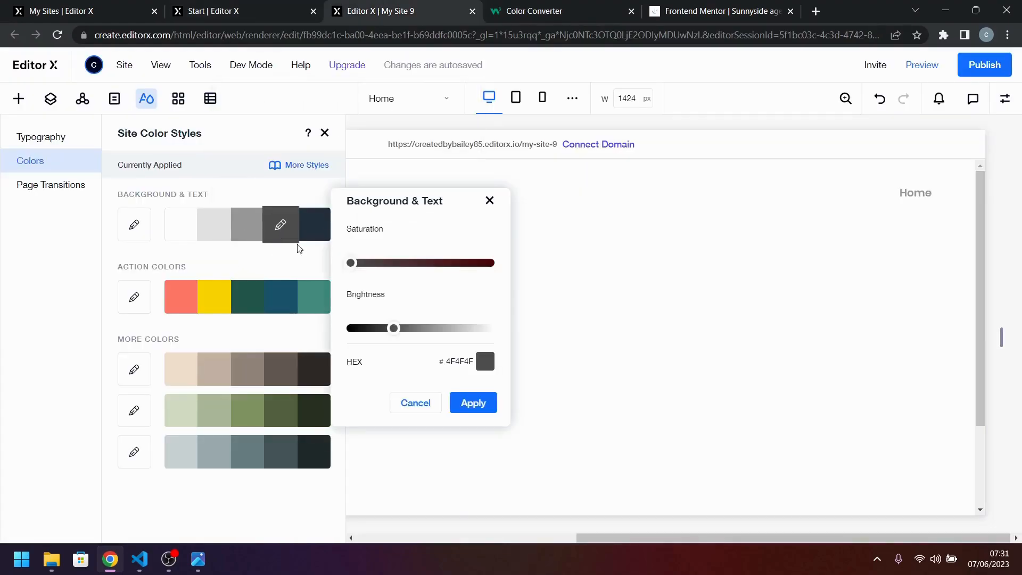
left_click(482, 364)
double_click(580, 385)
key("ctrl+v")
left_click(611, 418)
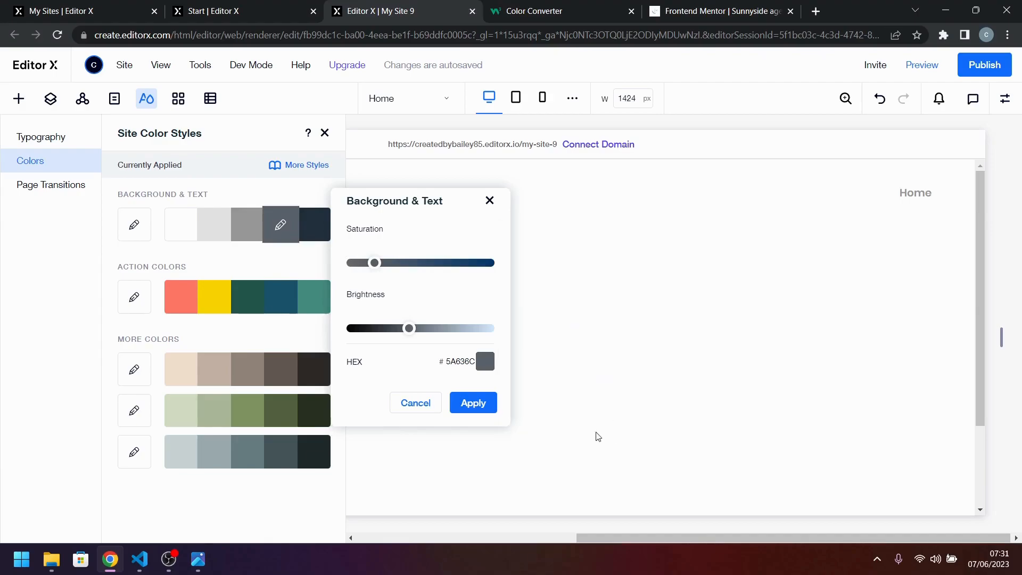
left_click(488, 404)
Copy the Dark grayish blue value hsl(232, 10%, 55%) from style-guide.md in Visual Studio Code and return to the browser.
left_click(590, 5)
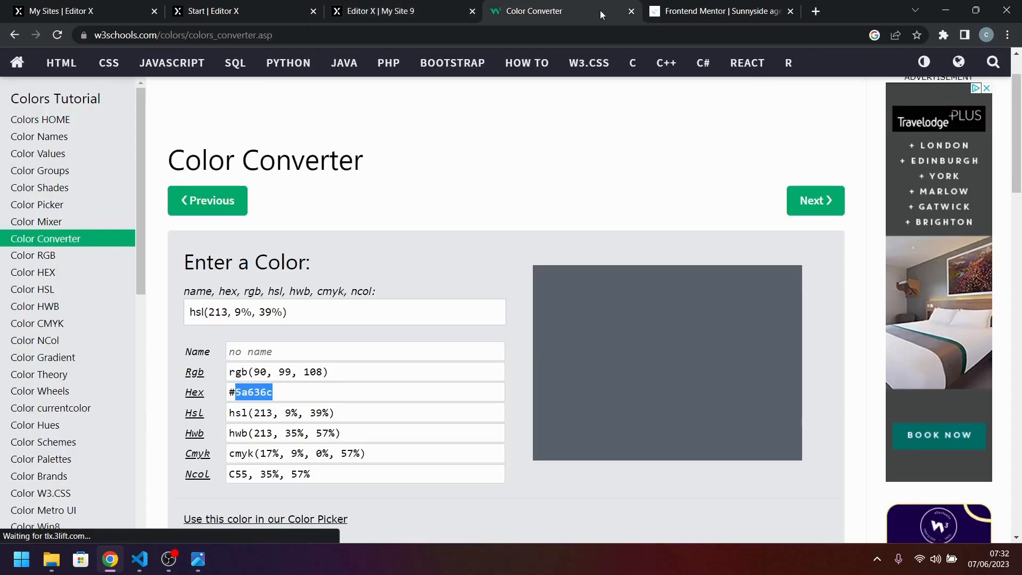
left_click(140, 559)
left_click_drag(443, 313, 360, 314)
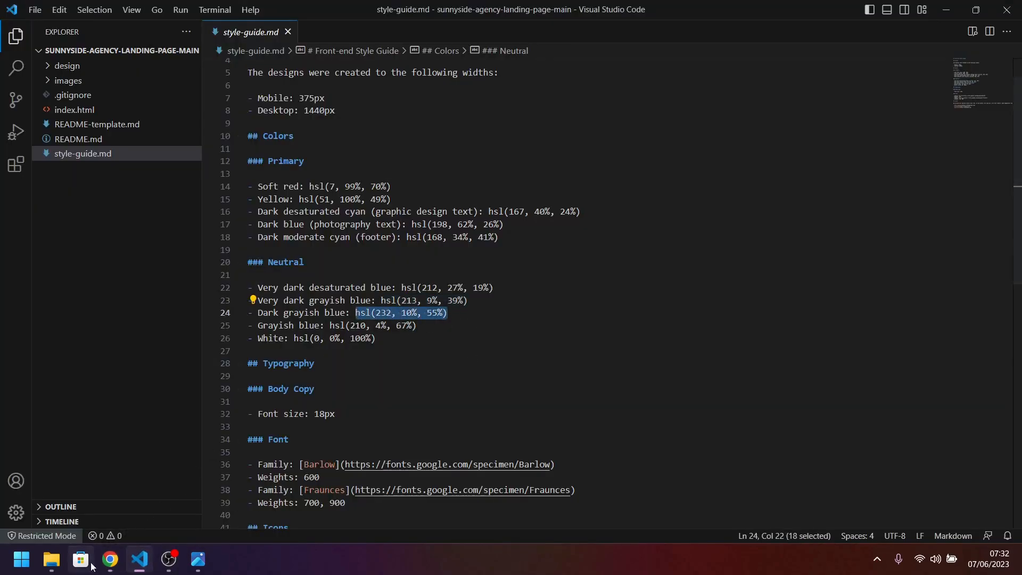
left_click(110, 559)
Convert hsl(232, 10%, 55%) in the W3Schools Color Converter, copy the hex digits 818498, and return to Editor X.
left_click(381, 10)
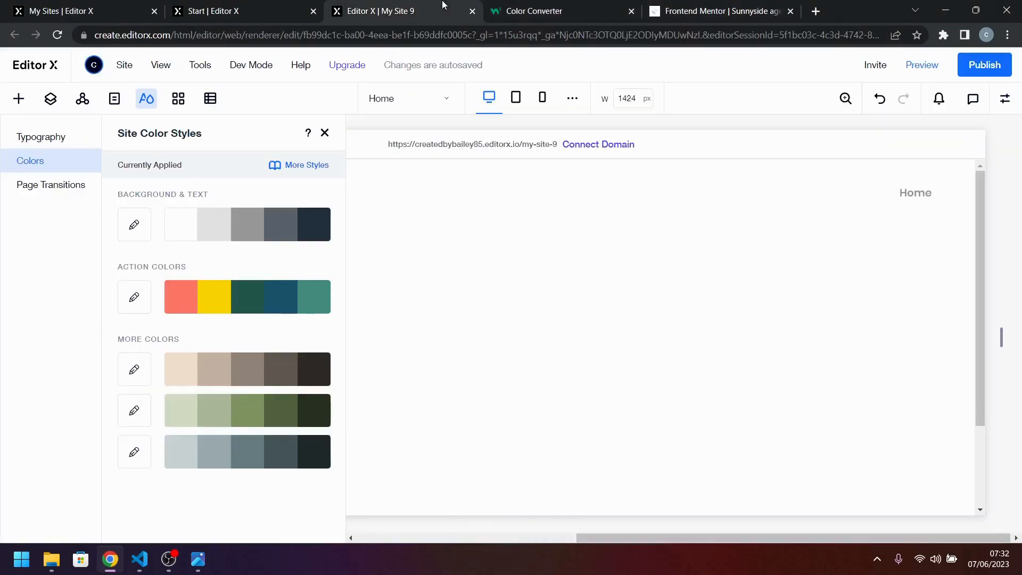
left_click(544, 15)
left_click(298, 312)
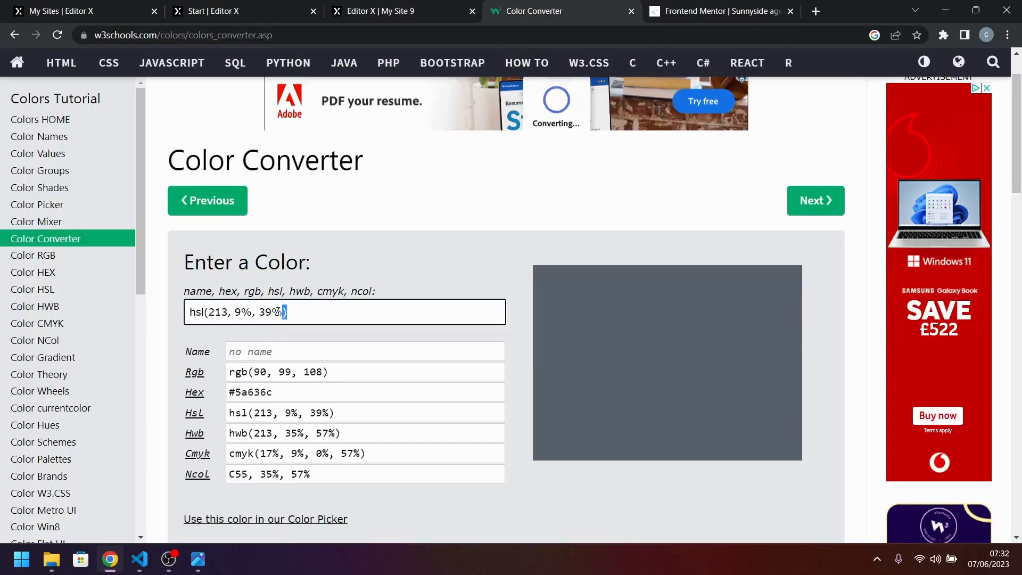
key("ctrl+a")
type("hsl(232, 10%, 55%)")
left_click(362, 403)
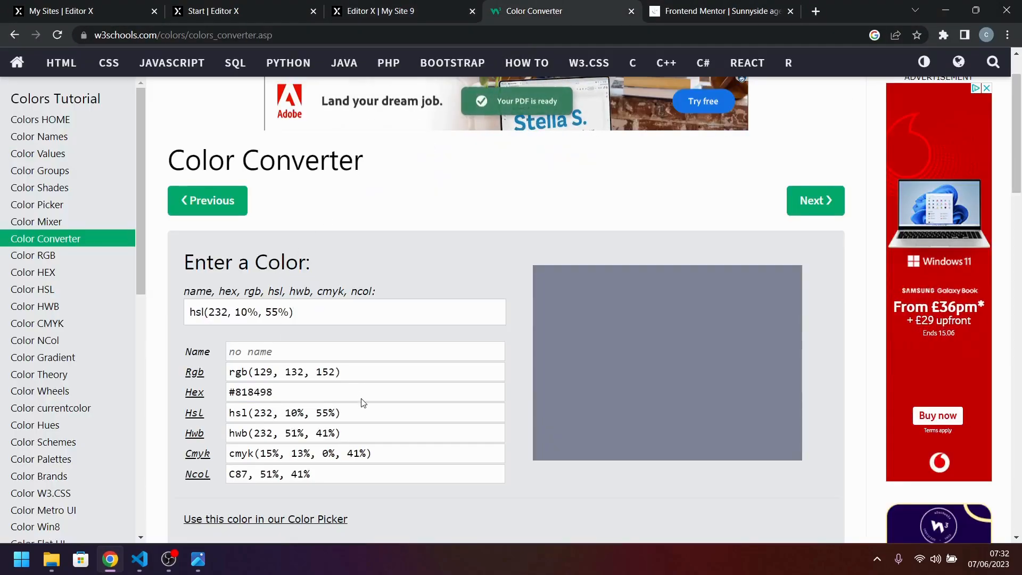
double_click(254, 392)
right_click(266, 400)
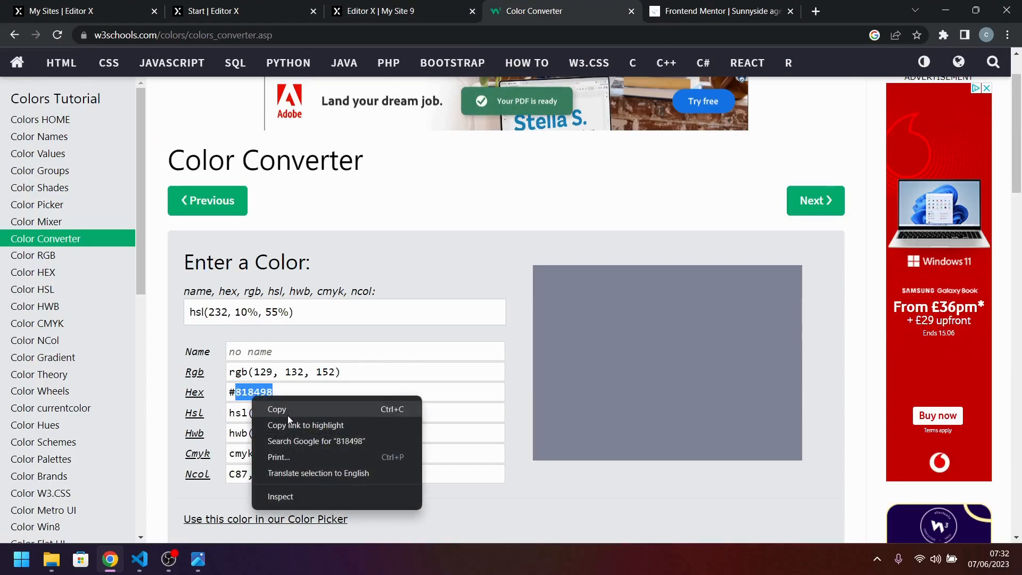
left_click(277, 406)
left_click(410, 12)
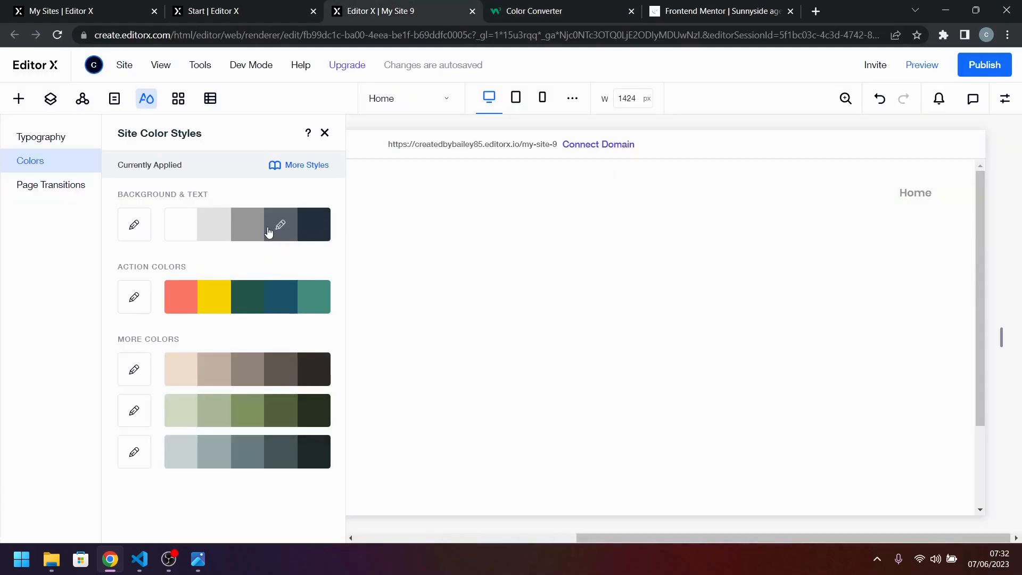
Set the medium gray Background & Text swatch to hex 818498 and apply it.
left_click(243, 230)
left_click(451, 362)
double_click(567, 384)
key("ctrl+v")
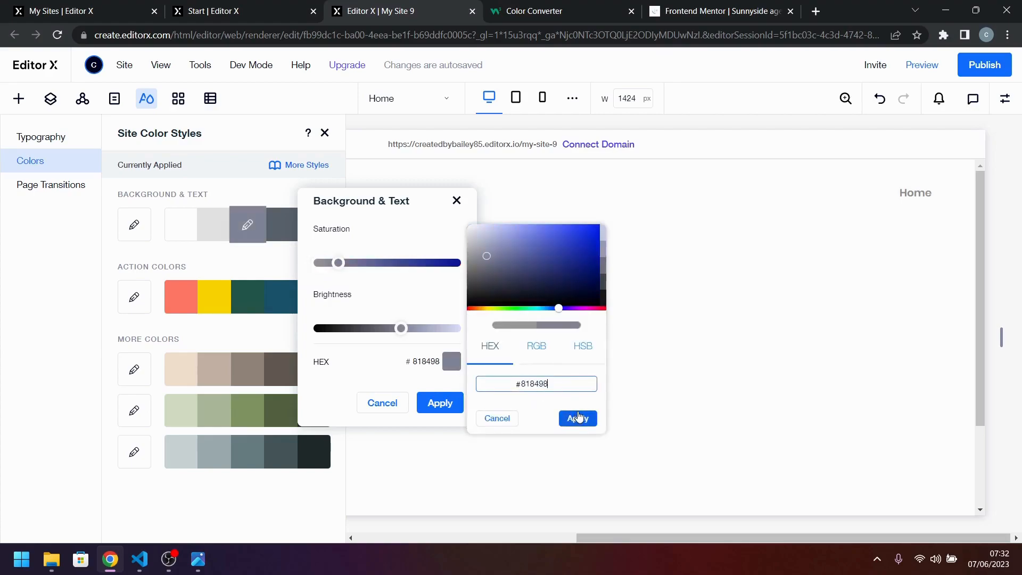
left_click(577, 418)
left_click(429, 403)
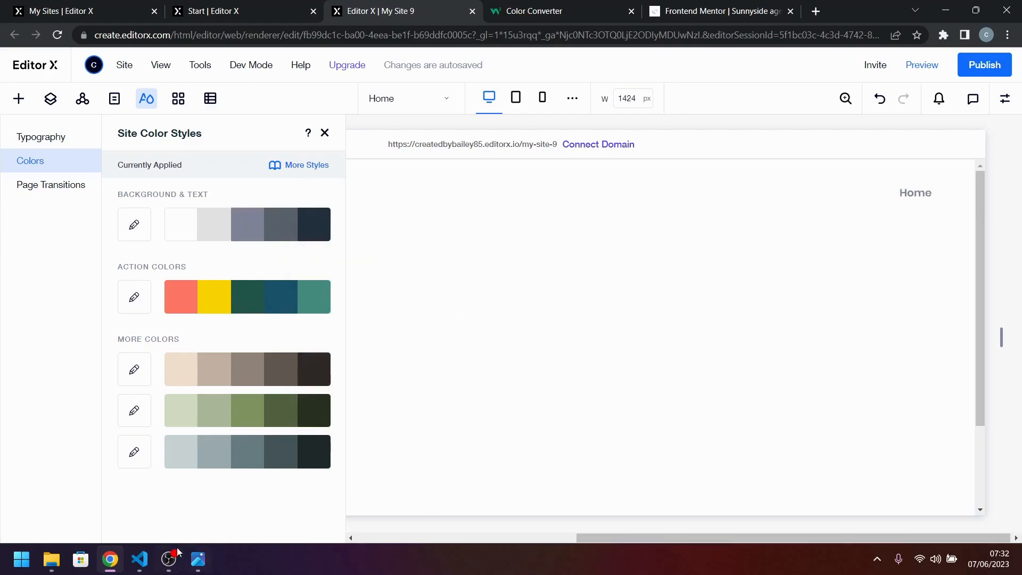
Copy the Grayish blue value hsl(210, 4%, 67%) from style-guide.md in Visual Studio Code and open Editor X's light gray Background & Text swatch for editing.
left_click(139, 559)
left_click_drag(430, 331, 330, 326)
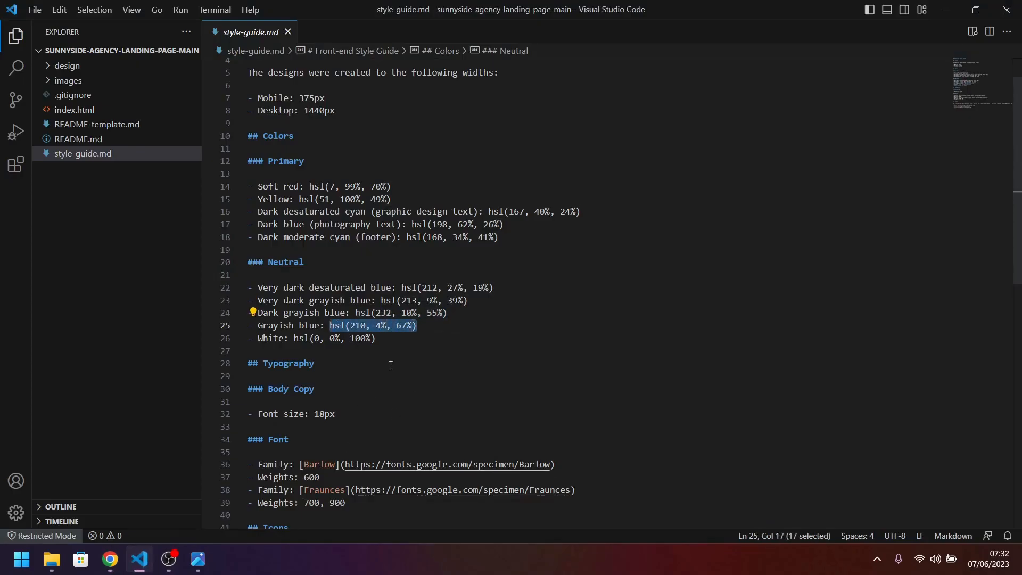
left_click(110, 559)
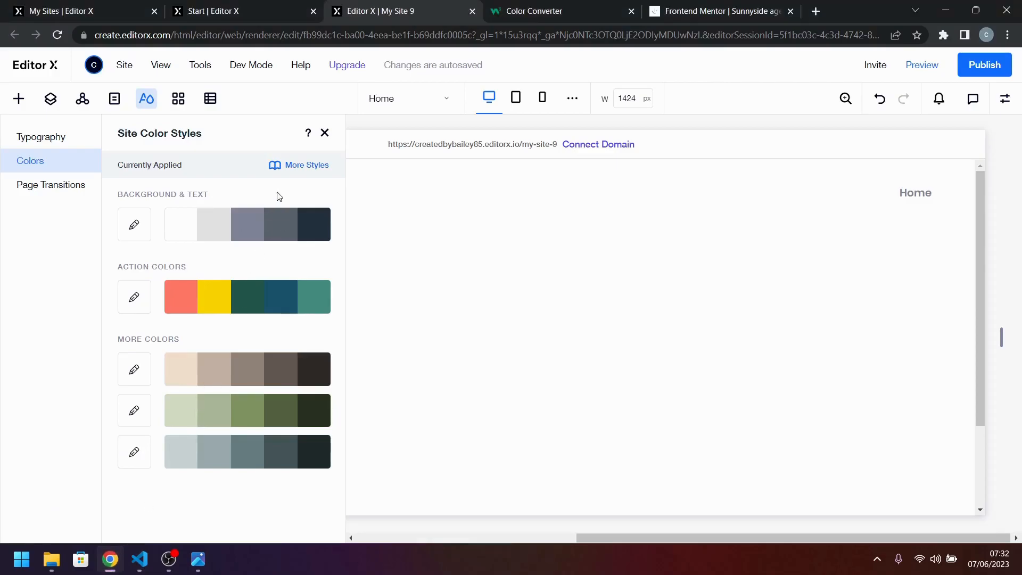
left_click(215, 226)
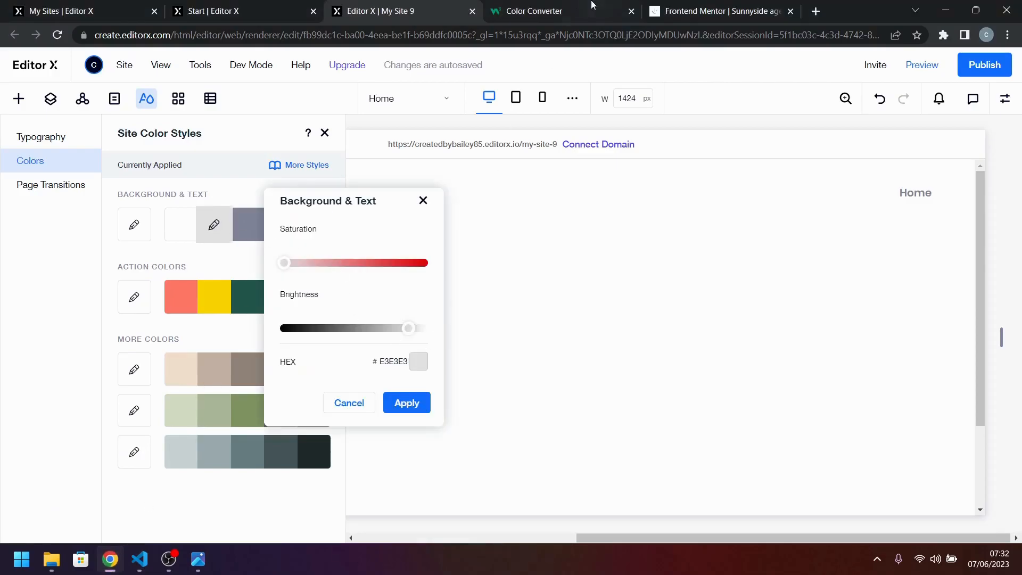
Convert hsl(210, 4%, 67%) in the W3Schools Color Converter, copy the hex digits a7abae, and return to Editor X.
key("ctrl+Tab")
triple_click(288, 314)
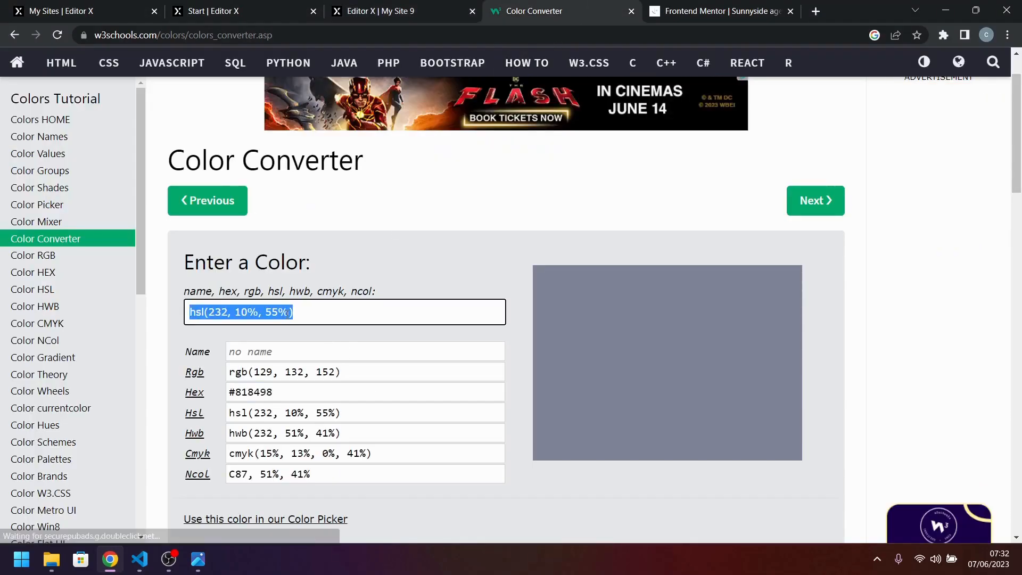
key("ctrl+v")
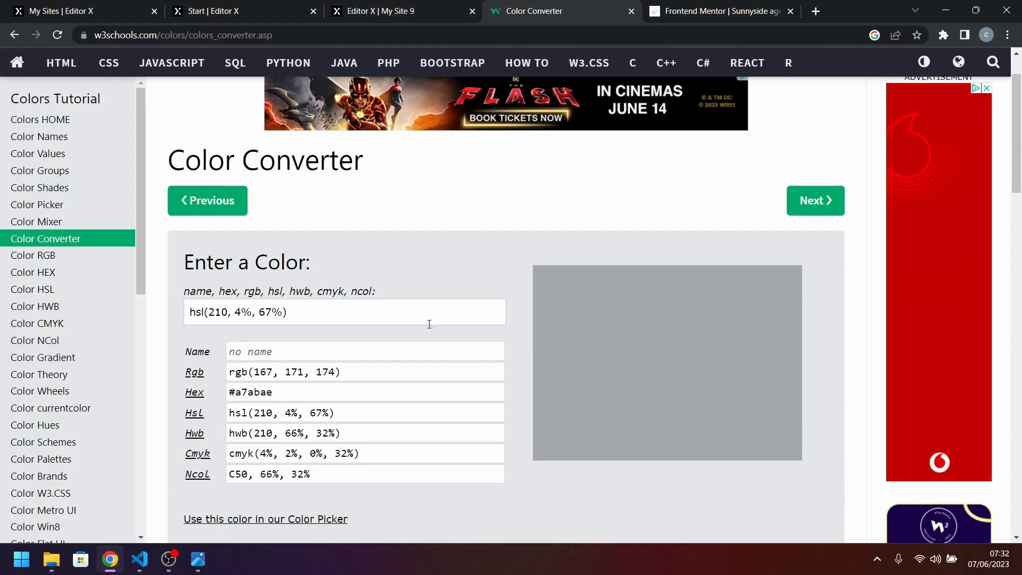
double_click(261, 394)
scroll(303, 366, "down", 1)
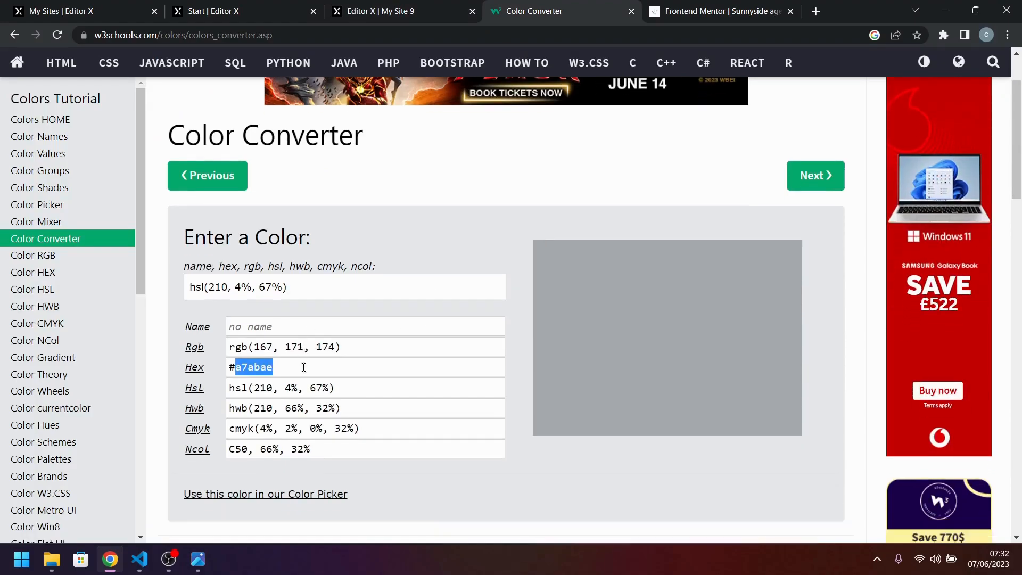
left_click(397, 11)
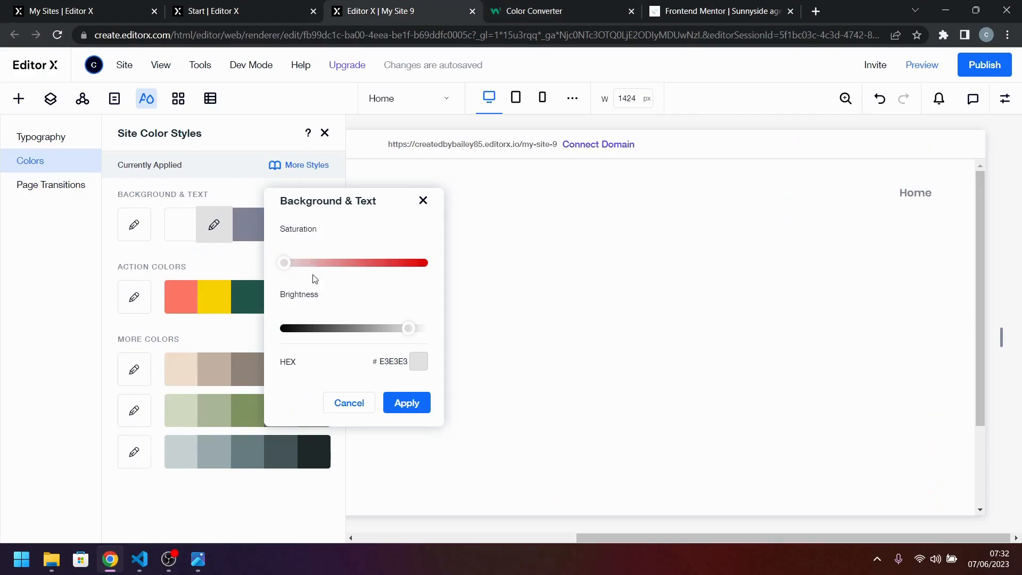
Set the light gray Background & Text swatch to hex A7ABAE and apply it.
left_click(419, 362)
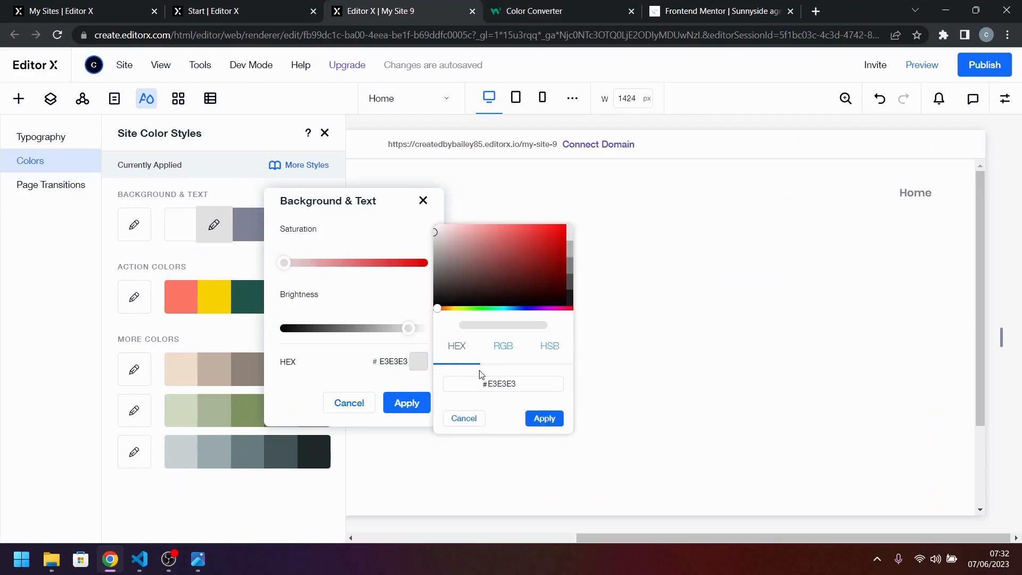
double_click(506, 380)
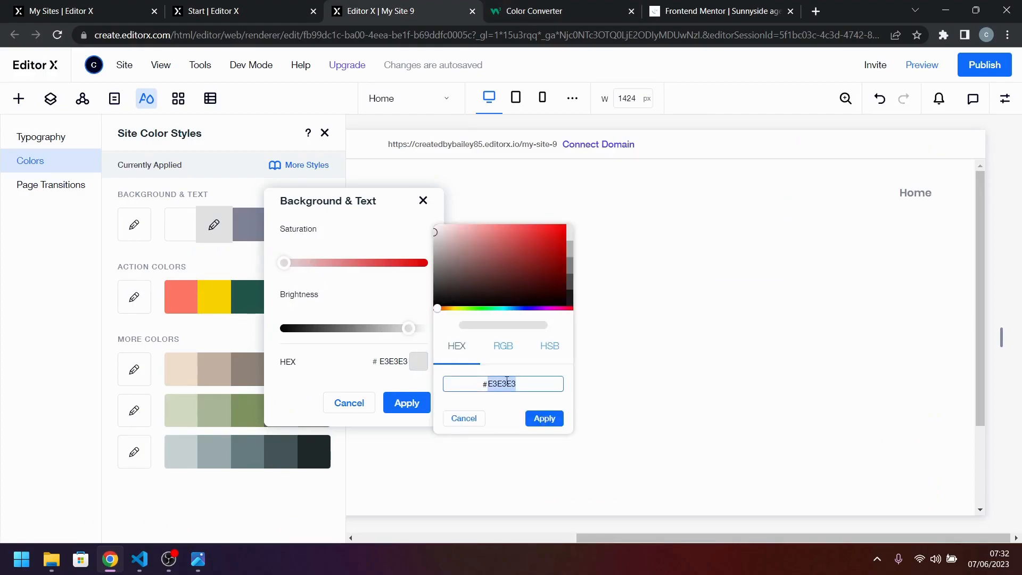
key("ctrl+v")
left_click(555, 421)
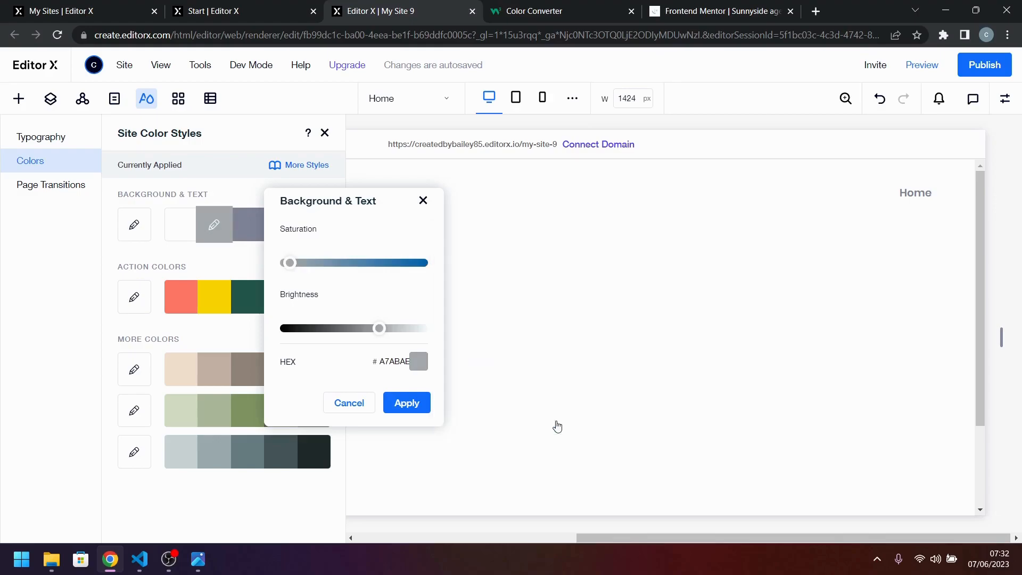
left_click(400, 409)
Check the white Background & Text swatch's hex without changing it, and close the Site Color Styles.
left_click(181, 225)
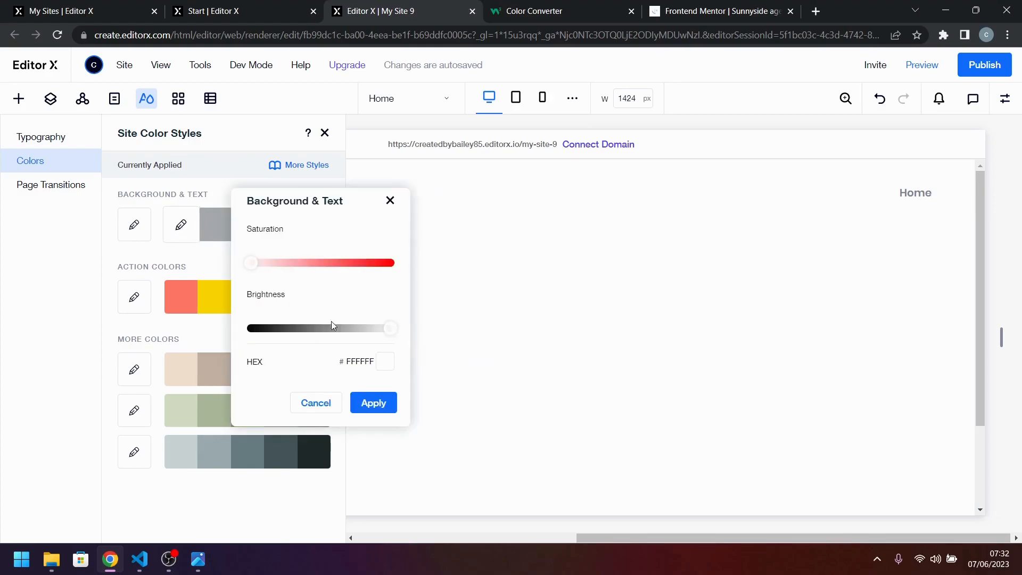
left_click(321, 403)
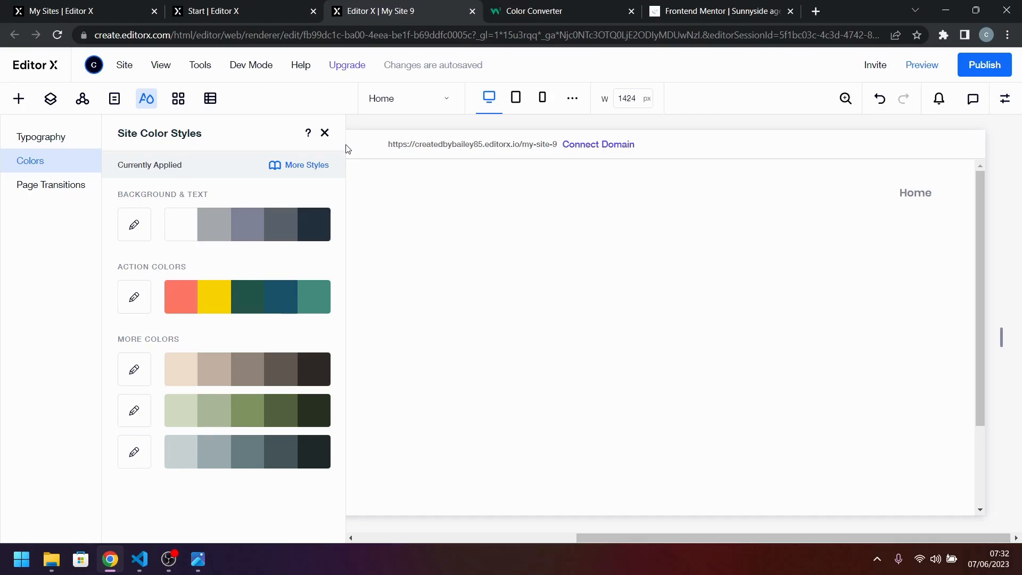
left_click(324, 133)
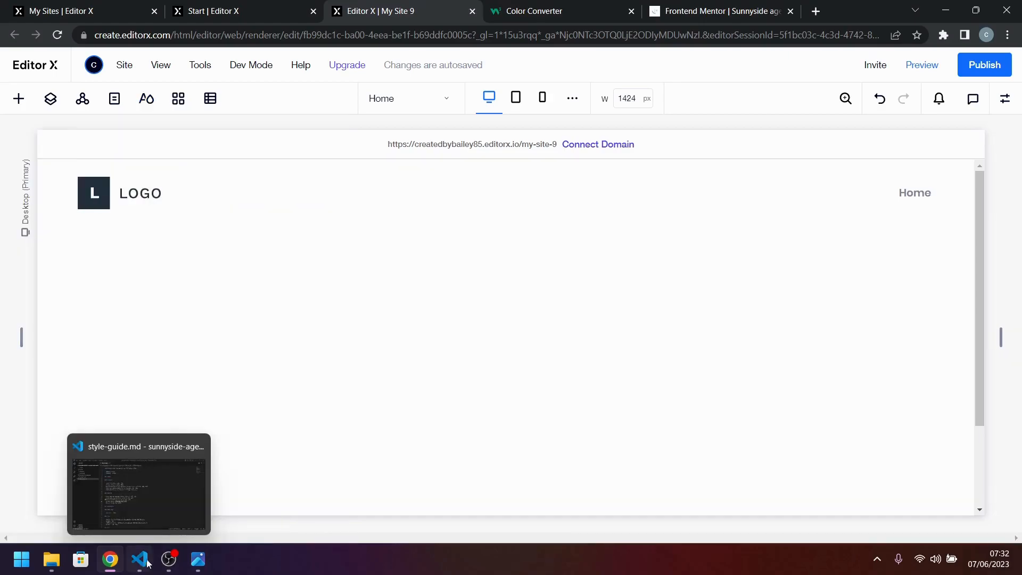
Switch to the active-states.jpg design image, review its header and hero area, and return to Editor X.
left_click(198, 559)
left_click_drag(498, 146, 494, 415)
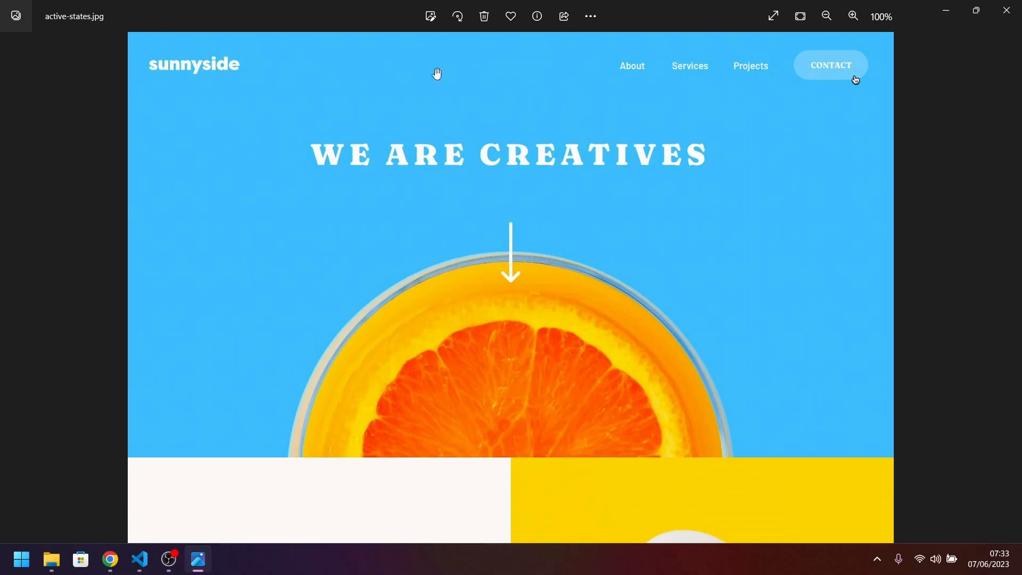
left_click(957, 9)
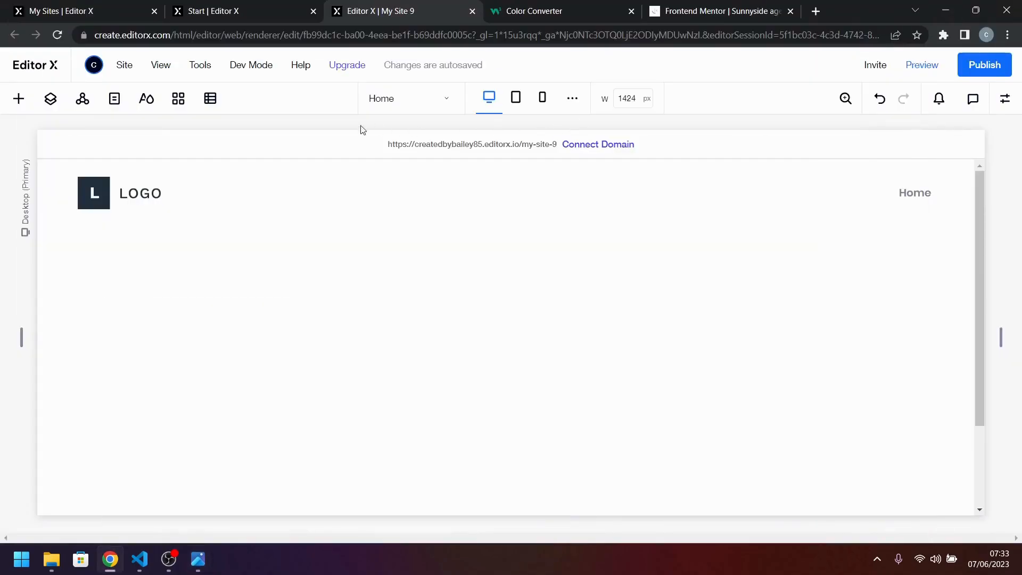
Set the header's left and right padding to 5%.
left_click(247, 211)
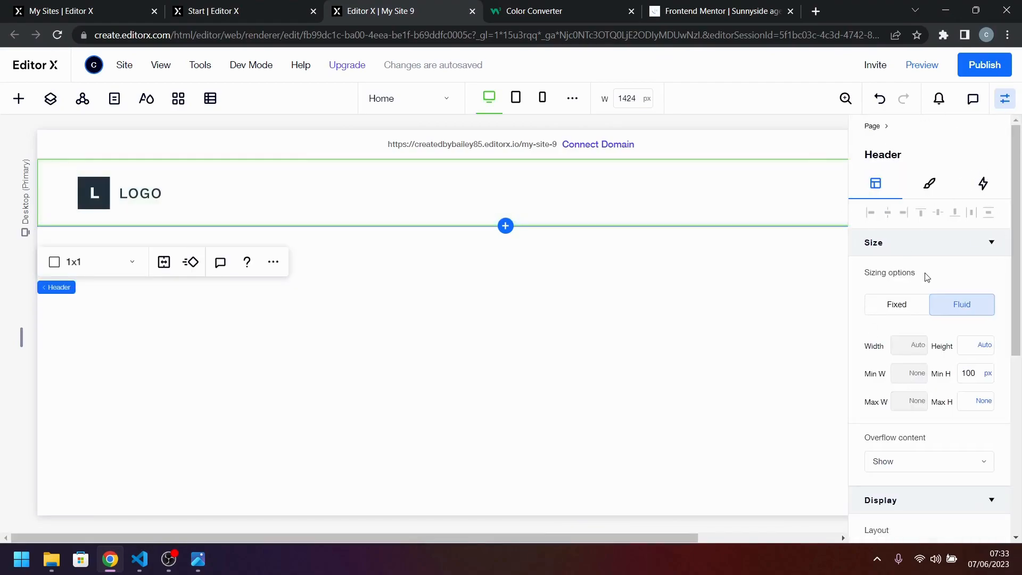
scroll(953, 349, "down", 6)
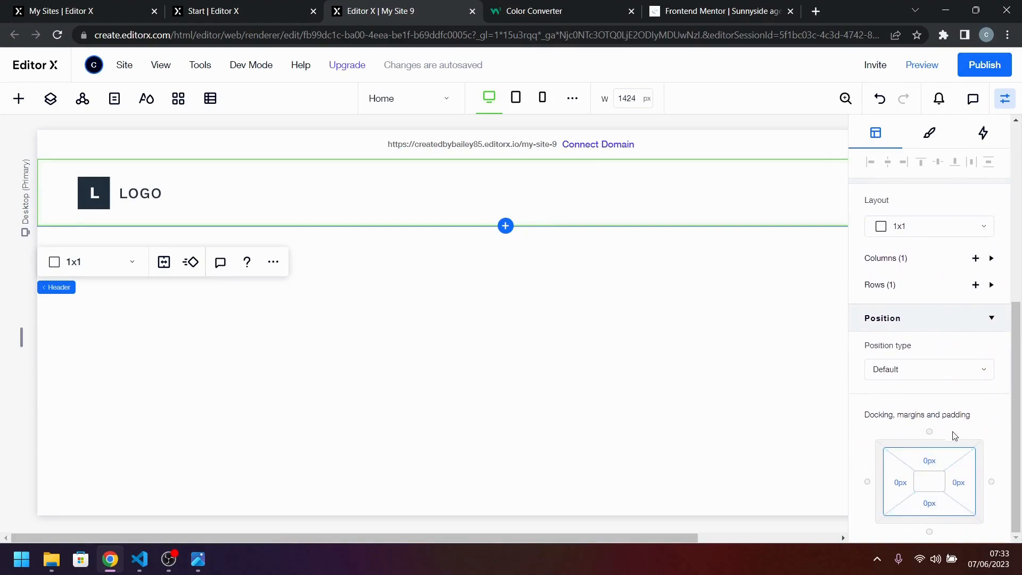
left_click(896, 483)
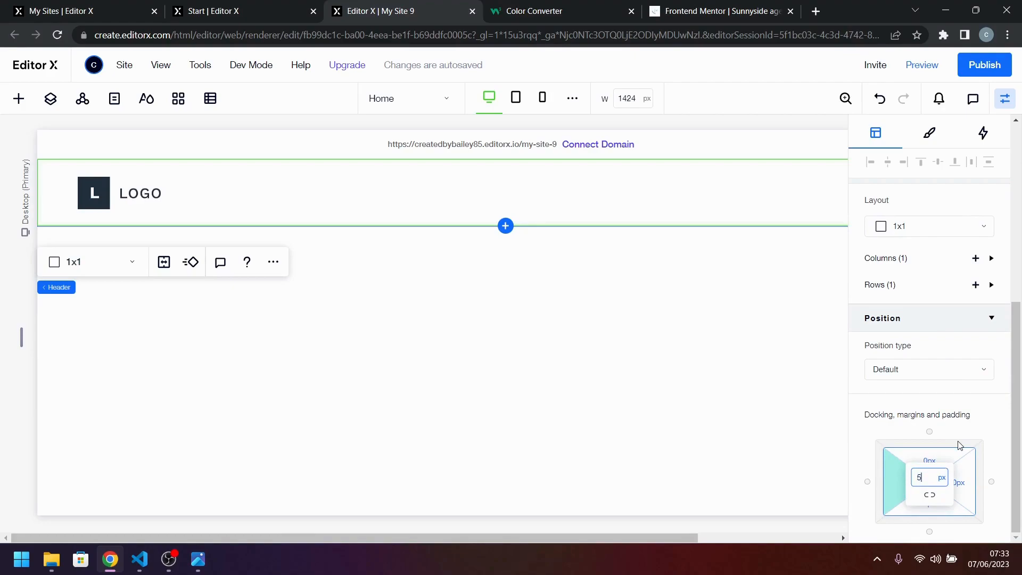
type("5%")
key("Tab")
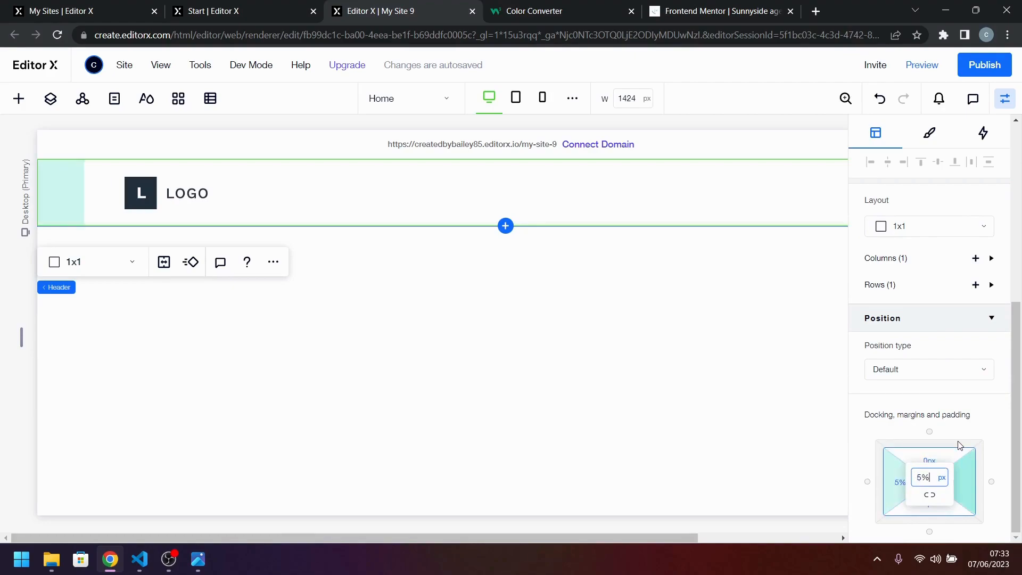
type("5%")
key("Return")
Align the placeholder logo to the header's left edge and open the computer file upload for its replacement vector art.
left_click(181, 192)
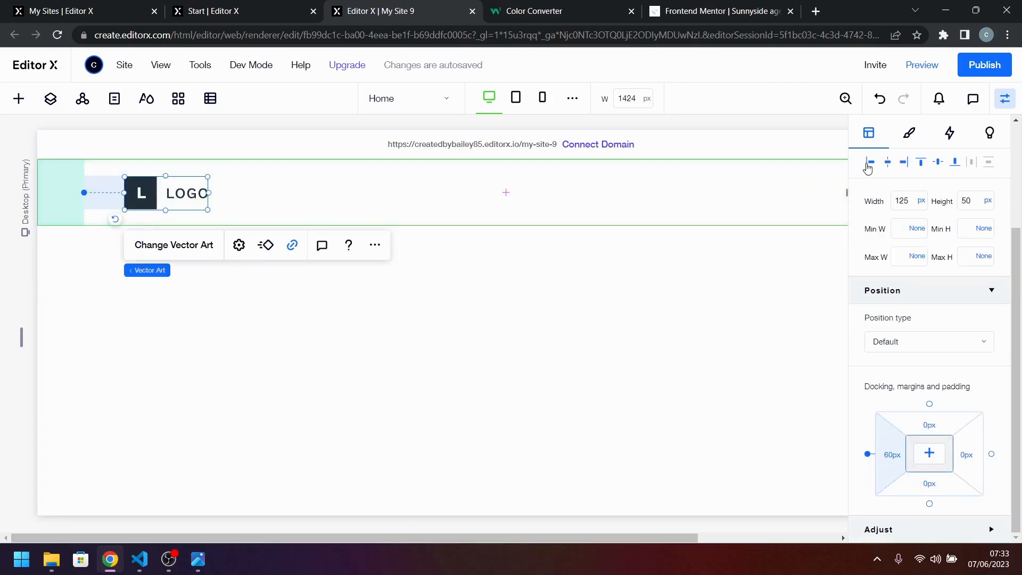
left_click(870, 165)
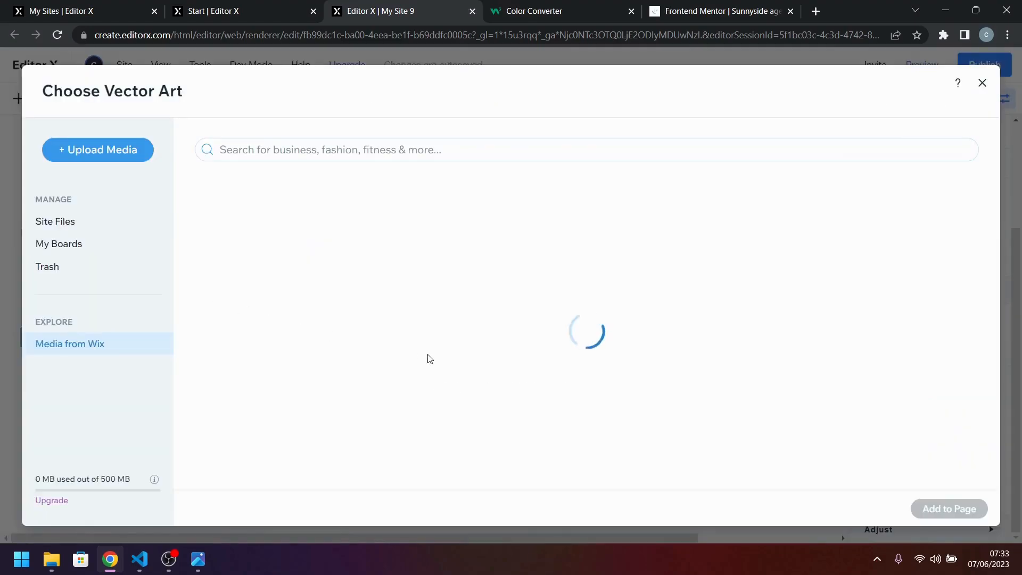
left_click(98, 150)
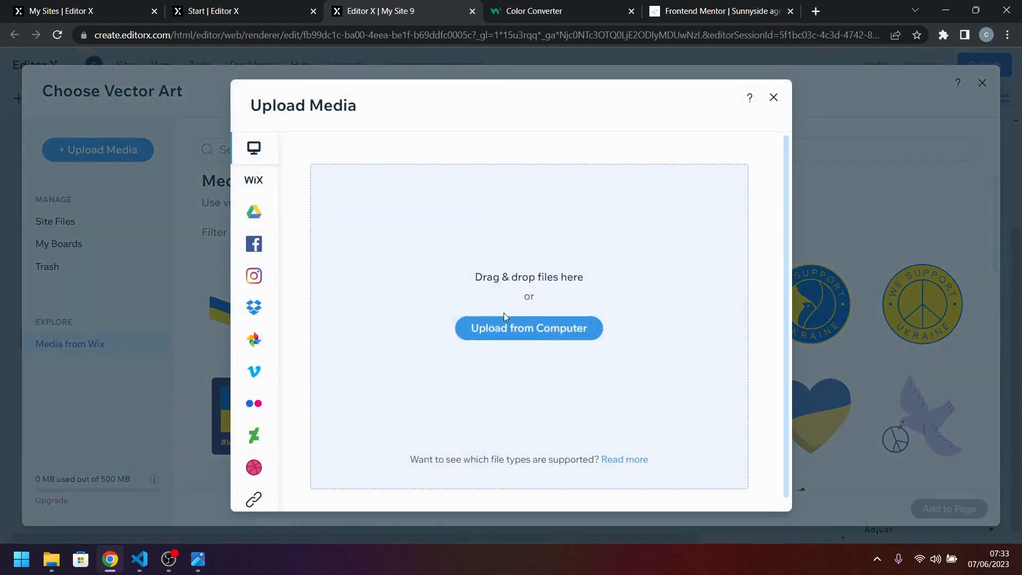
left_click(504, 318)
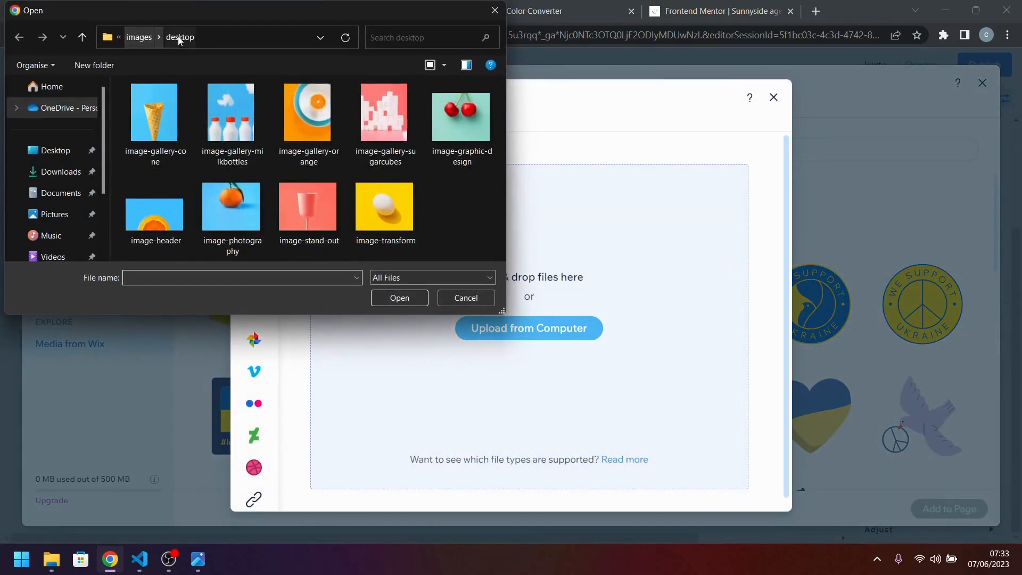
Upload all files from icon-arrow-down through logo in the project's images folder to the site files, including the social icons and portraits.
left_click(139, 42)
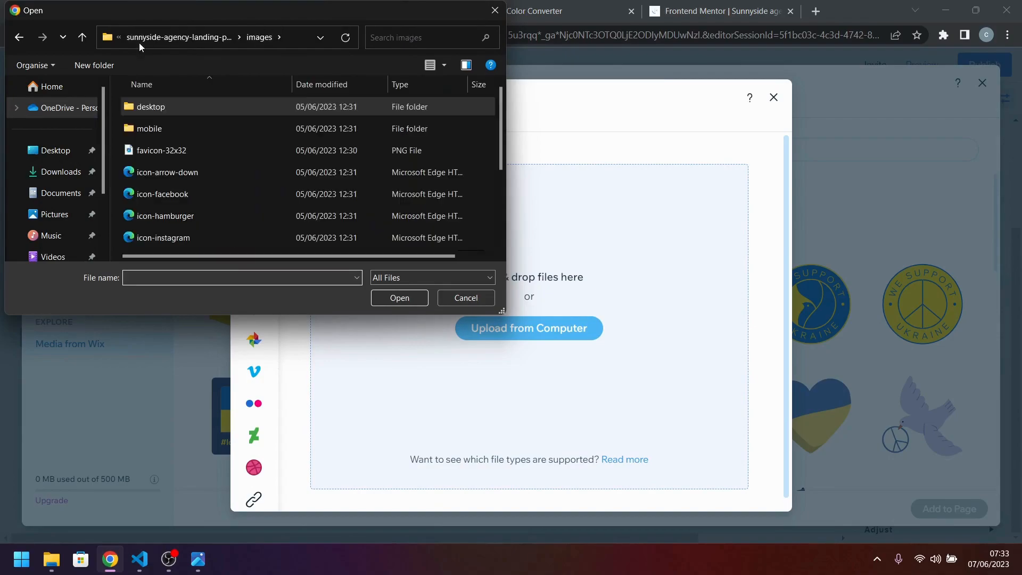
left_click(161, 43)
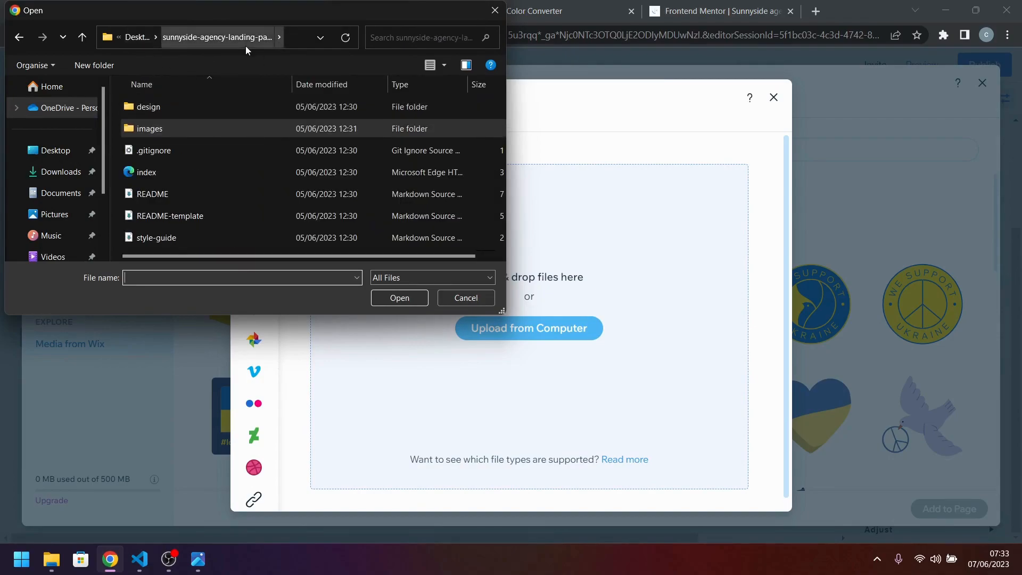
double_click(193, 130)
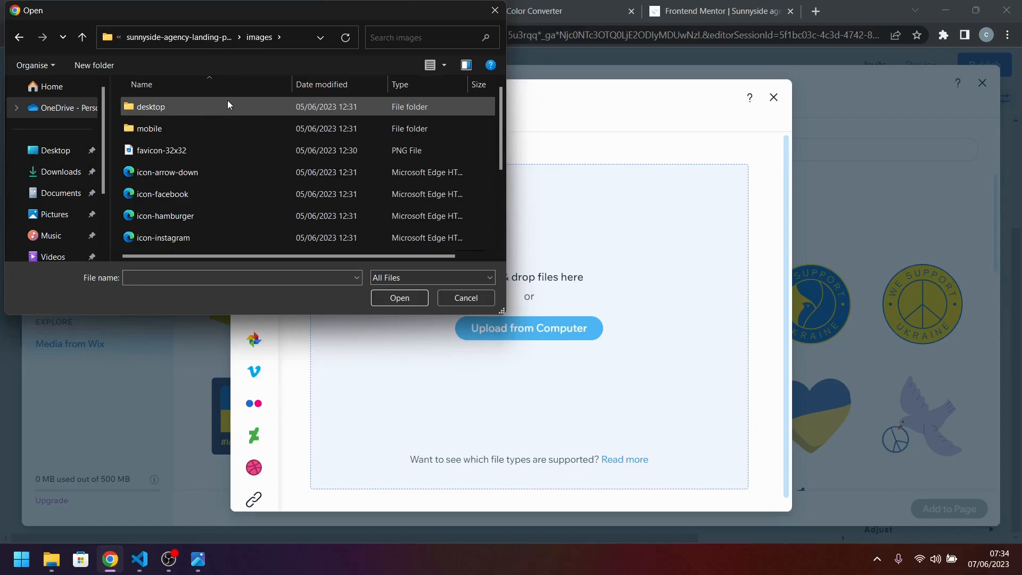
scroll(236, 160, "down", 2)
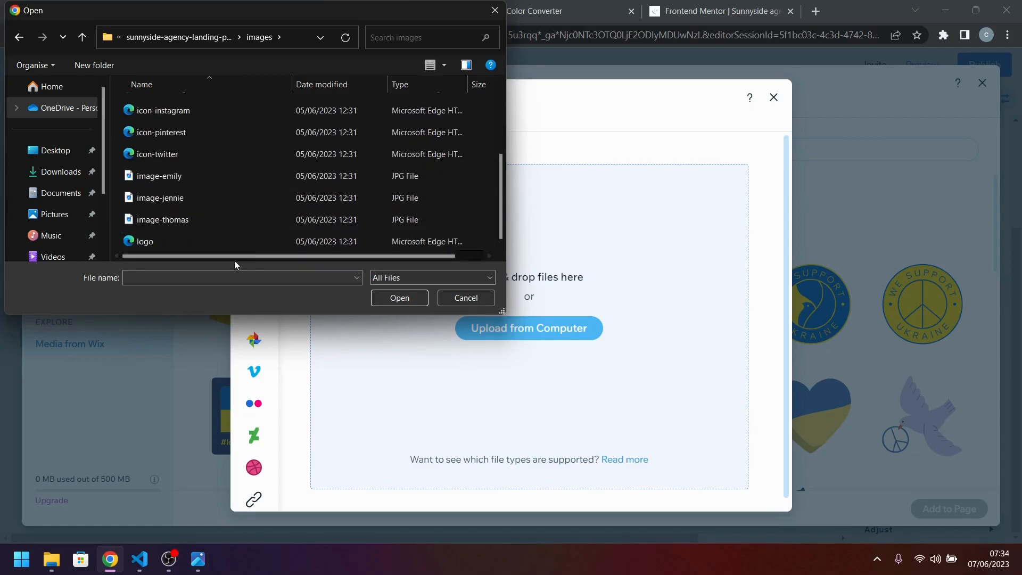
scroll(231, 190, "up", 2)
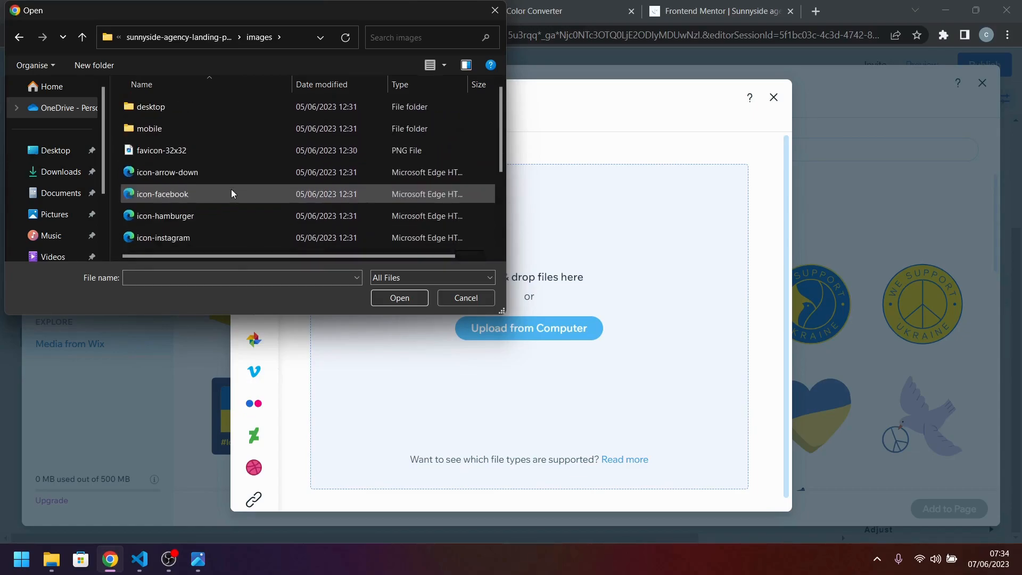
left_click(226, 168)
scroll(226, 167, "down", 2)
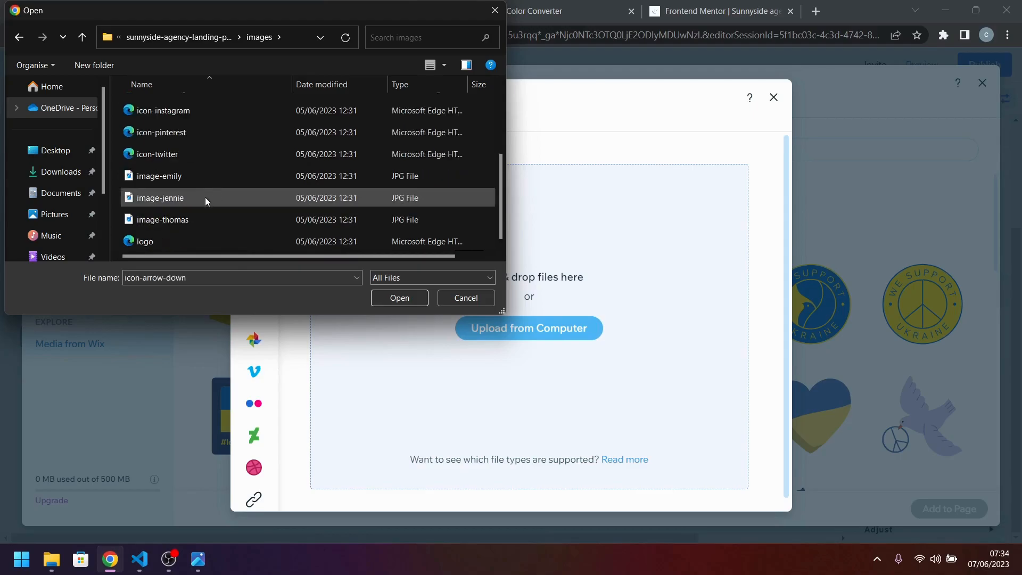
left_click(168, 239, "shift")
left_click(412, 300)
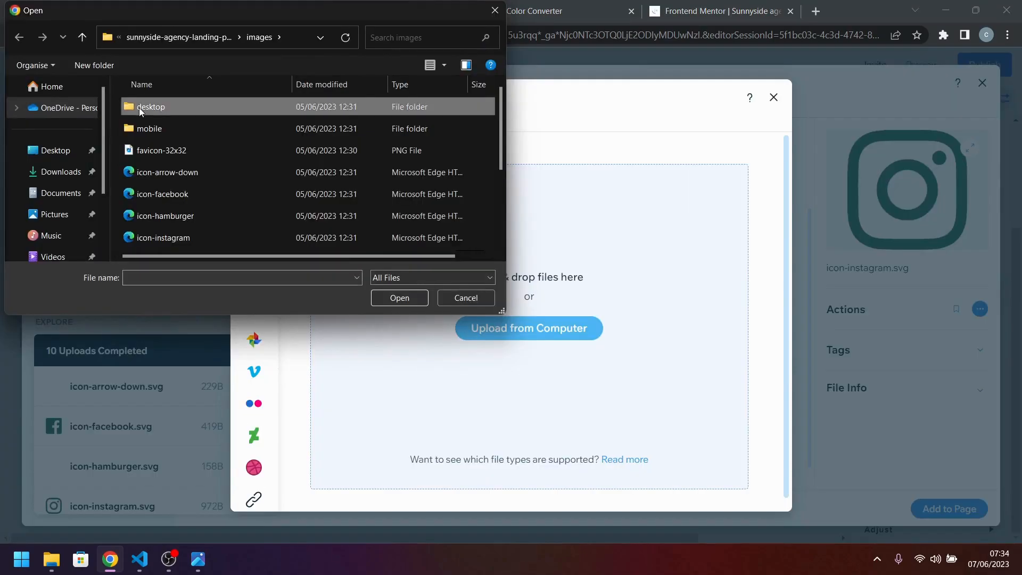
Upload every image in the desktop subfolder, from image-gallery-cone through image-transform, to the site files.
double_click(139, 108)
left_click(161, 124)
left_click(418, 227, "shift")
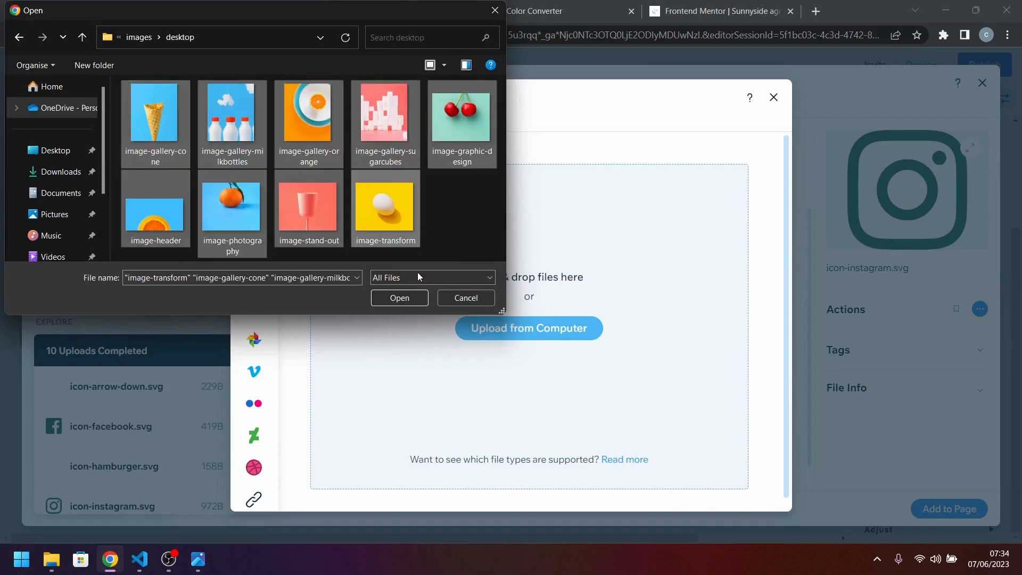
left_click(413, 299)
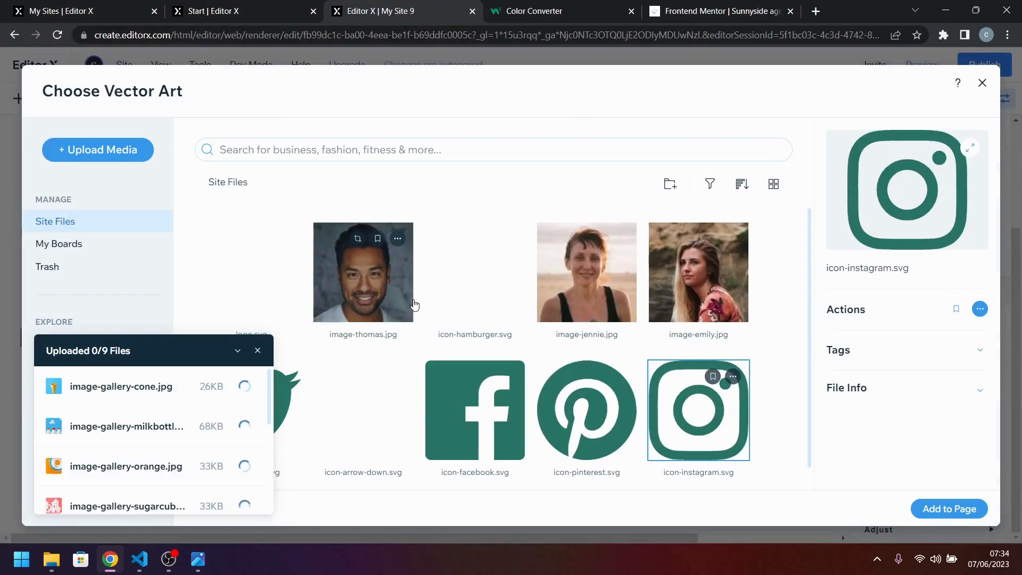
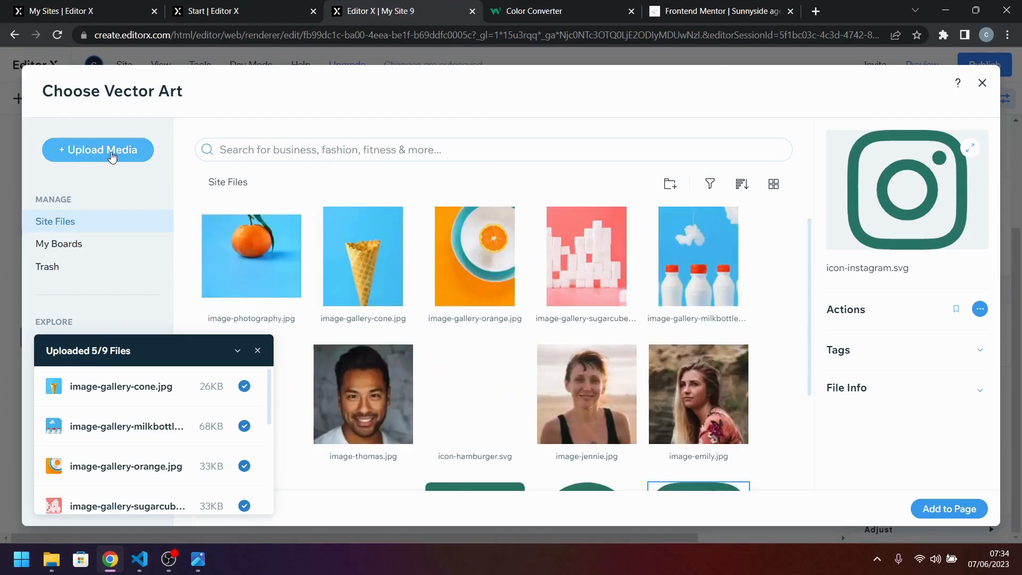
Upload every image in the project's mobile subfolder, from image-gallery-cone through image-transform, to the site files.
left_click(112, 154)
left_click(481, 322)
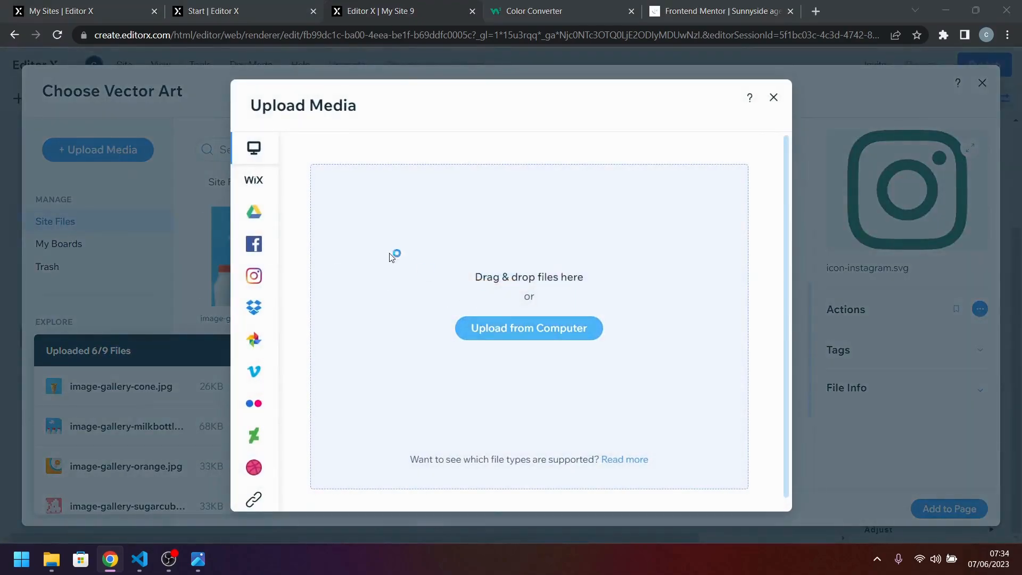
left_click(142, 38)
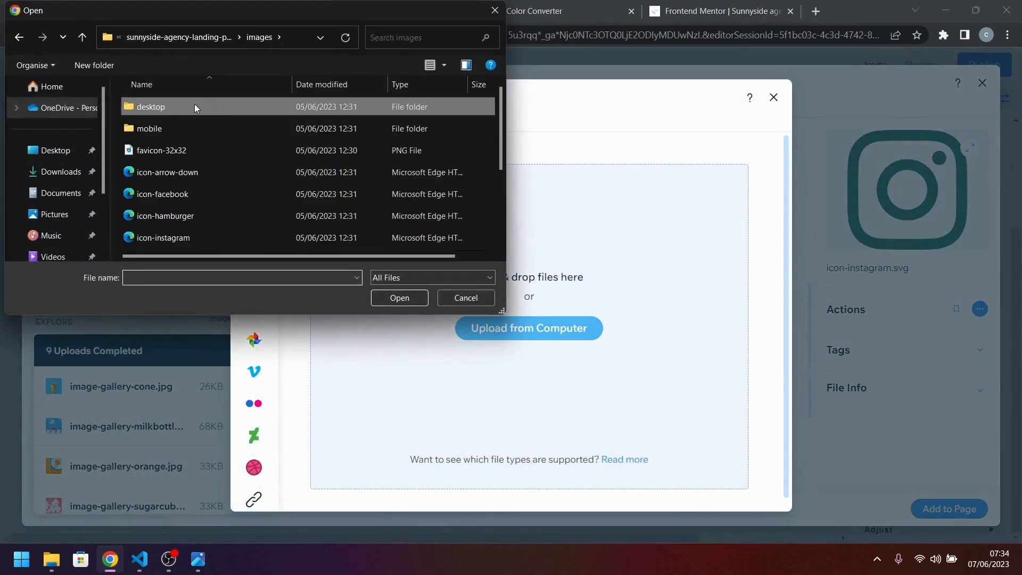
double_click(187, 126)
left_click(186, 126)
left_click(392, 210, "shift")
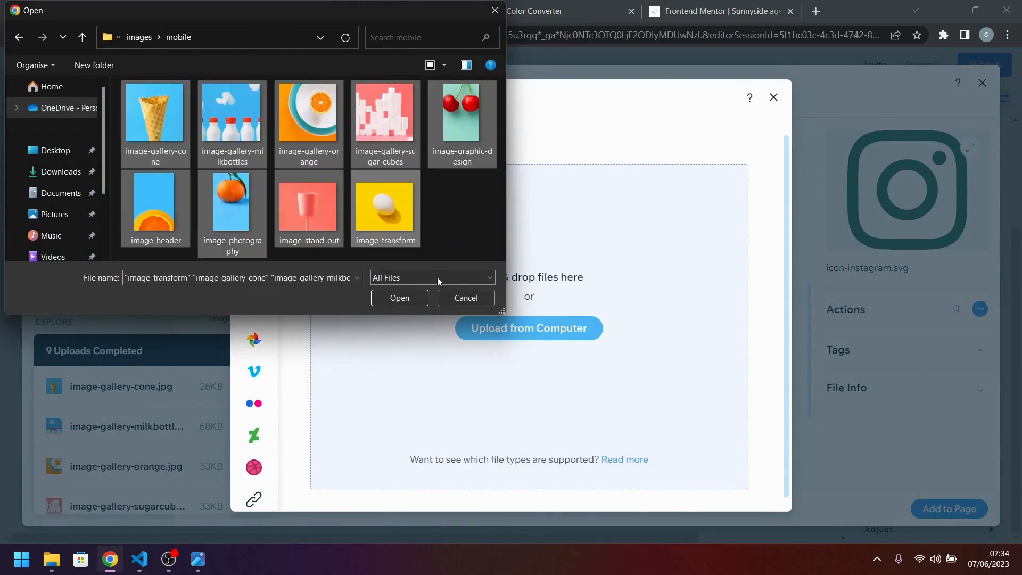
left_click(400, 299)
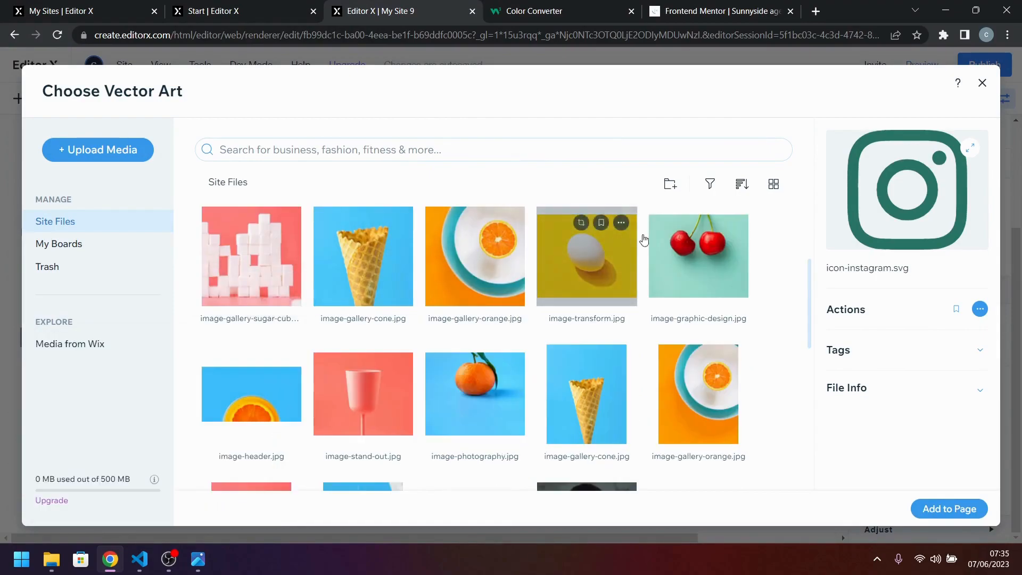
left_click(982, 84)
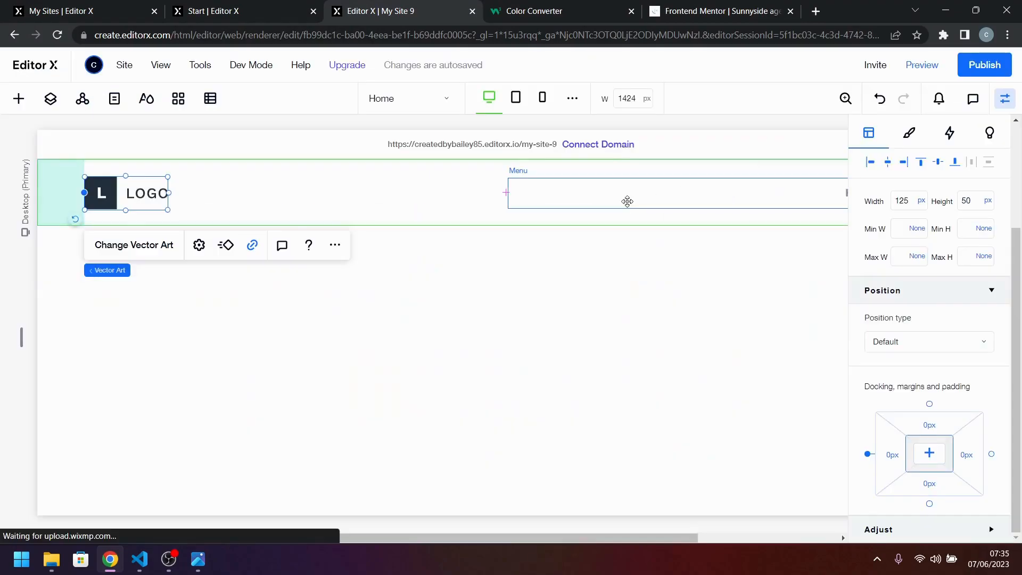
Replace the header's placeholder logo vector art with logo.svg from the site files.
left_click(144, 245)
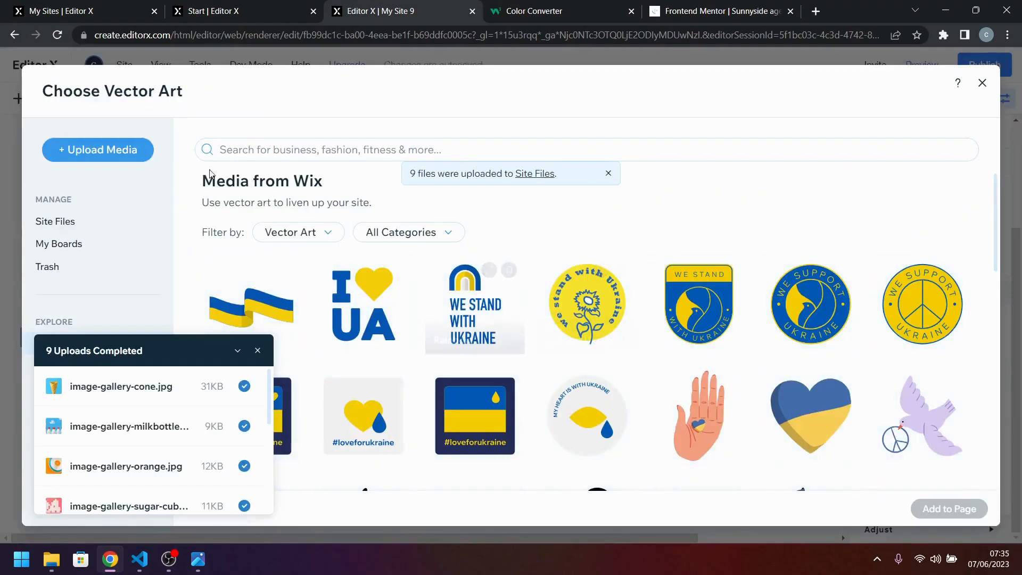
left_click(92, 220)
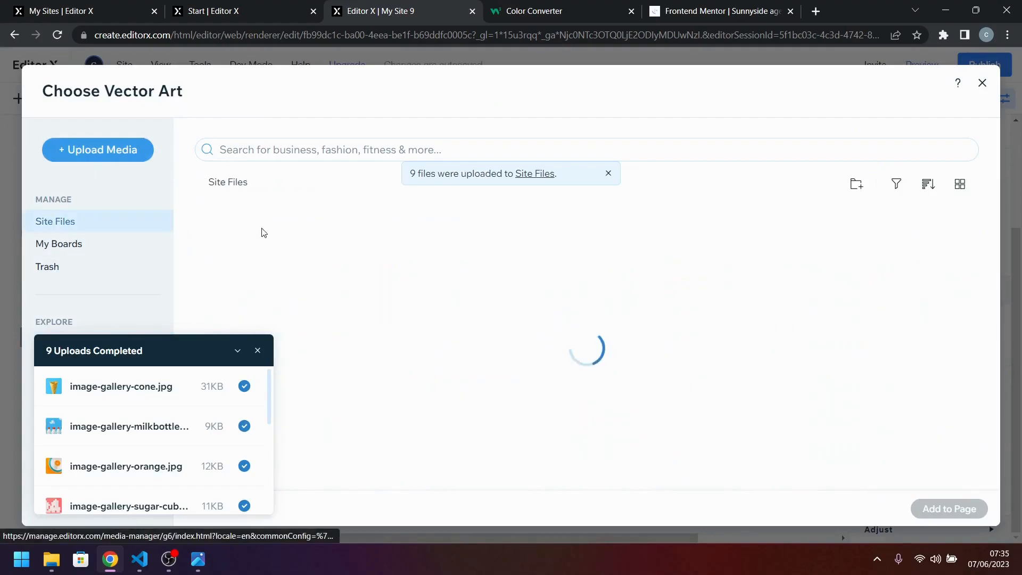
left_click(261, 354)
scroll(532, 328, "down", 8)
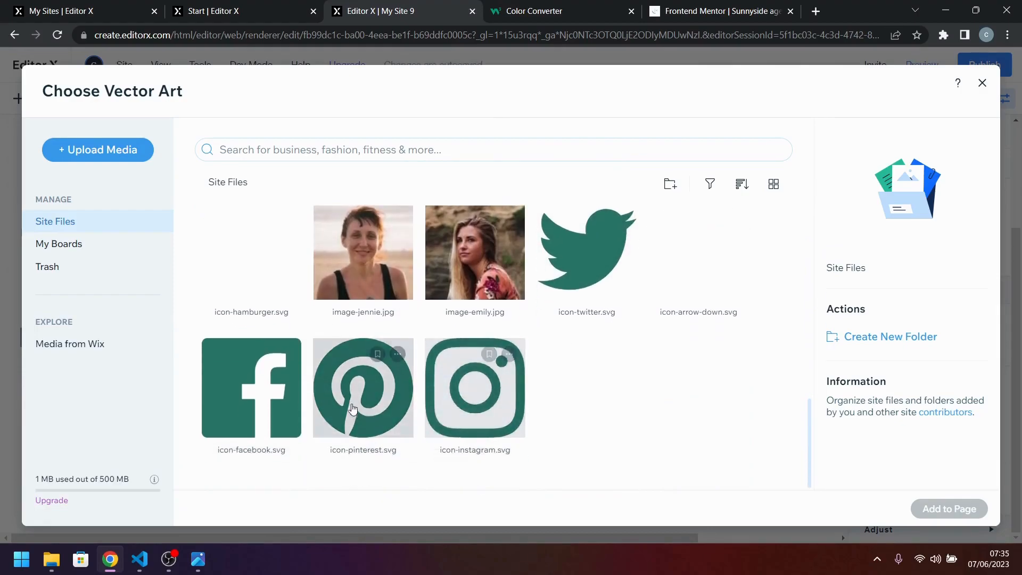
scroll(563, 404, "up", 3)
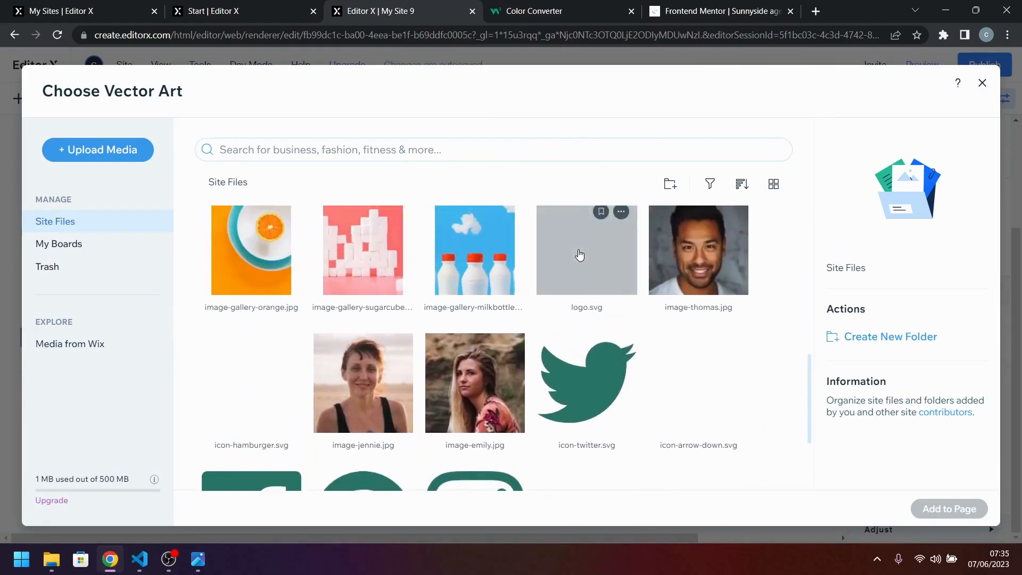
left_click(580, 256)
left_click(917, 507)
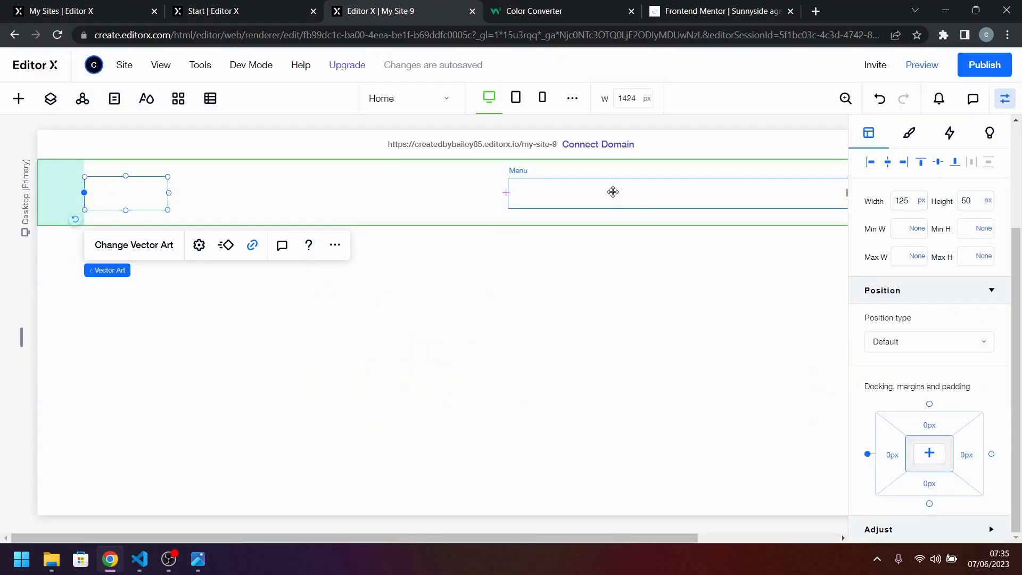
scroll(613, 192, "right", 3)
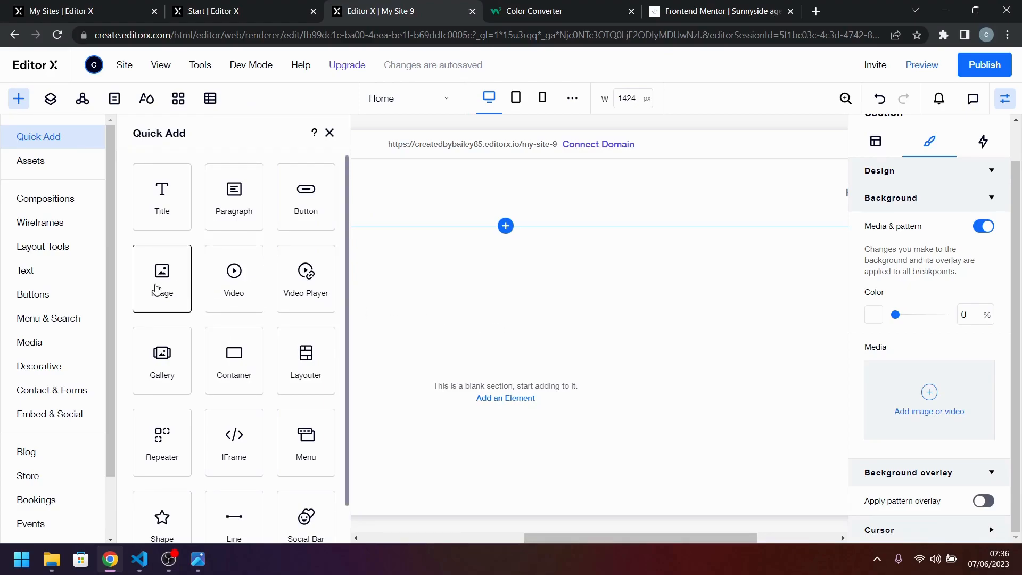
left_click(639, 333)
left_click(918, 414)
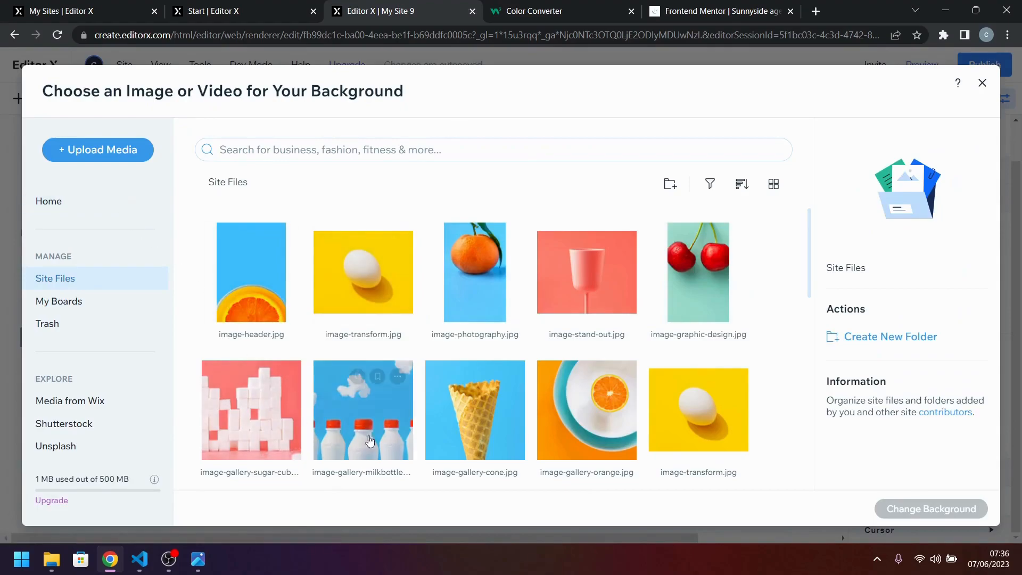
scroll(567, 394, "down", 3)
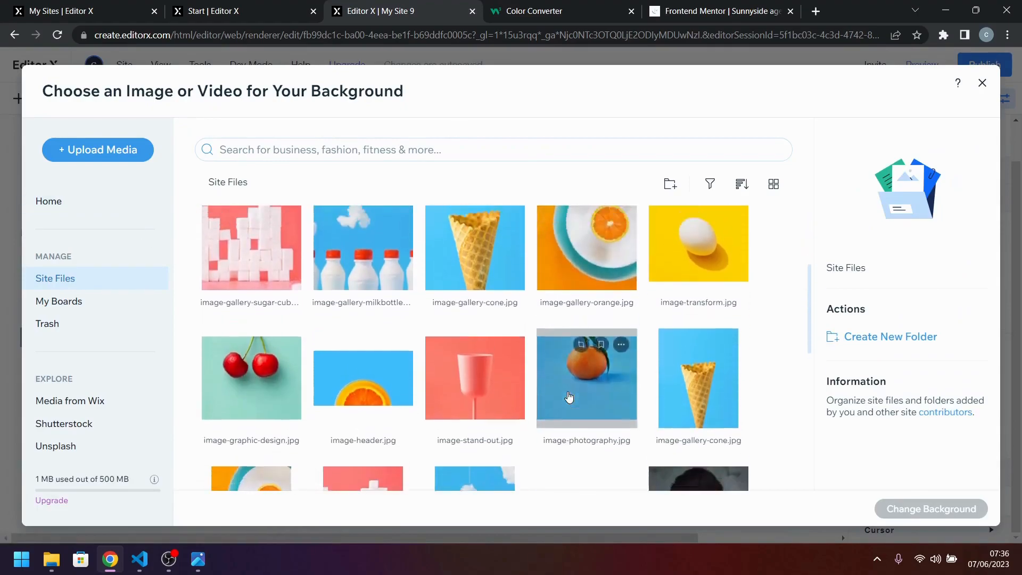
scroll(568, 397, "up", 2)
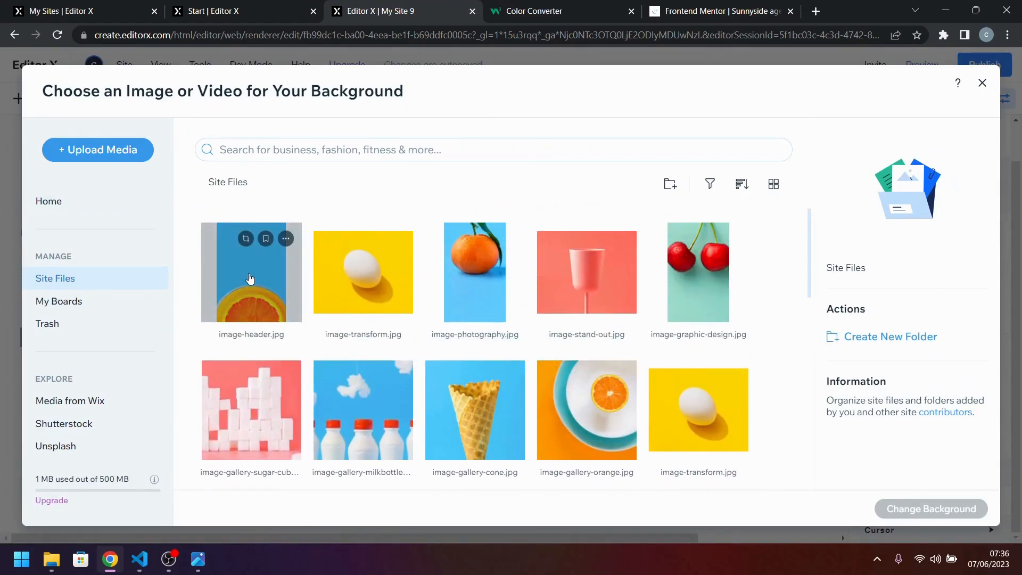
scroll(429, 318, "down", 4)
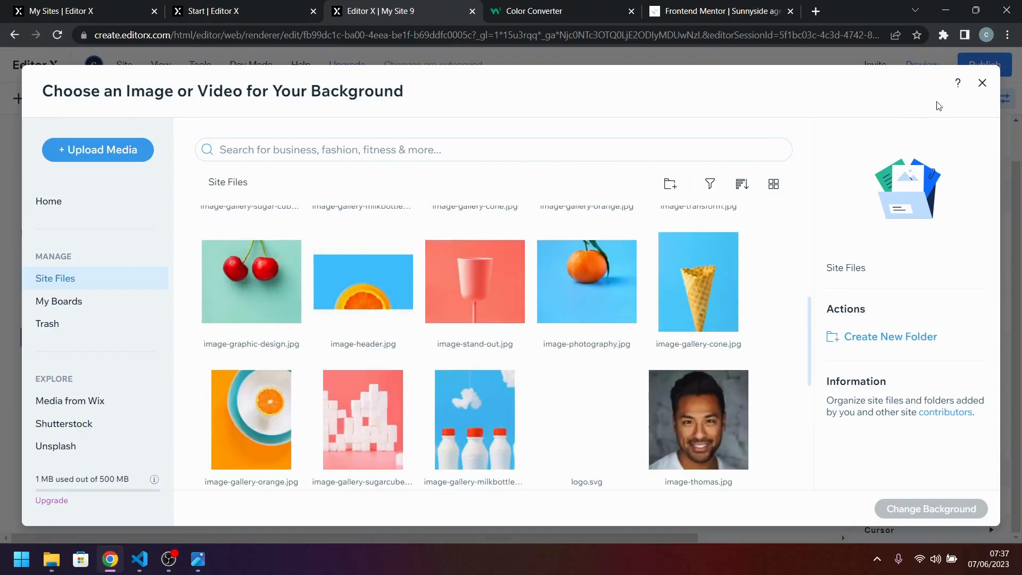
left_click(983, 84)
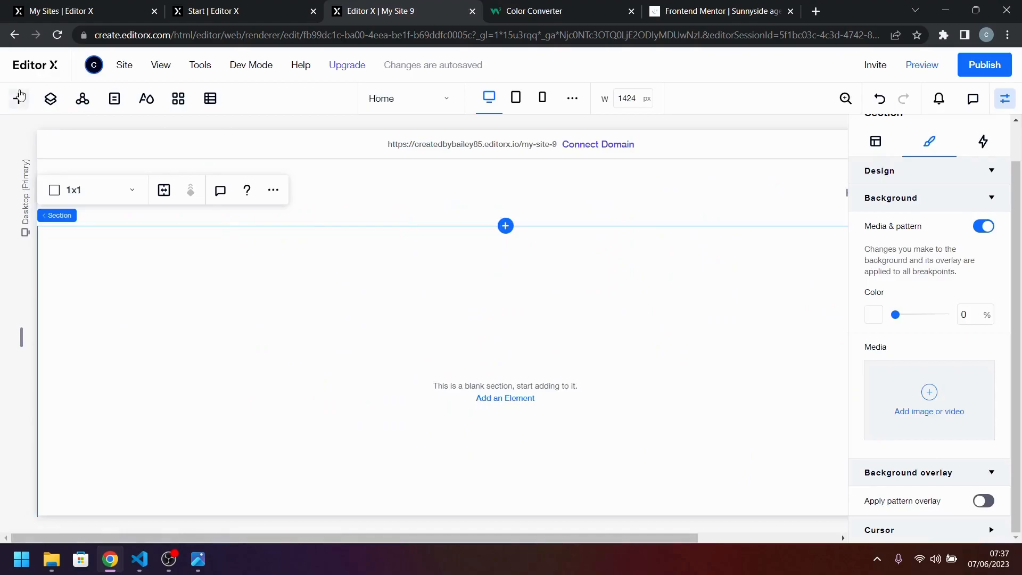
Add an image element to the blank section below the header and stretch it to fill the section.
left_click(19, 96)
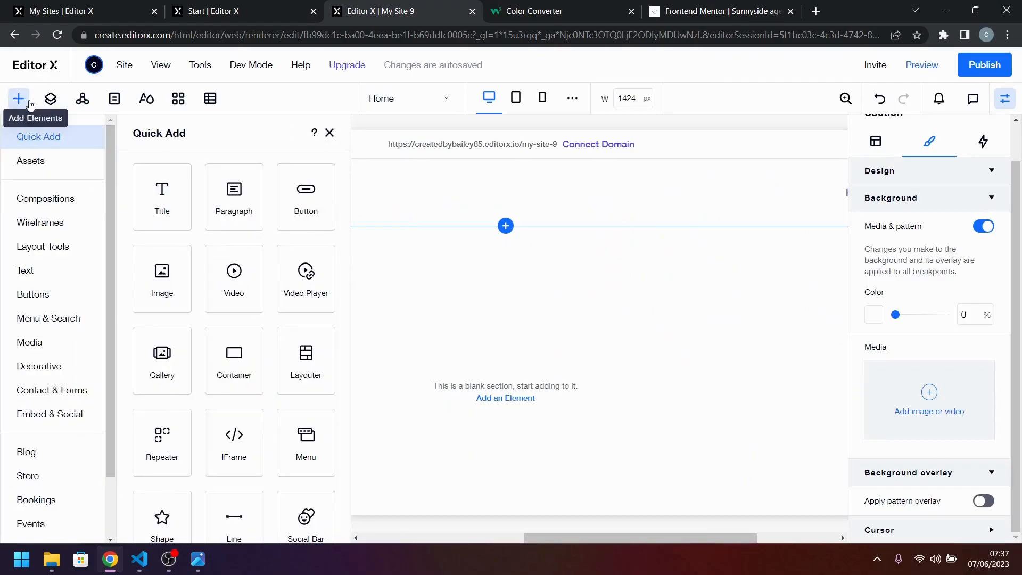
left_click_drag(160, 279, 519, 363)
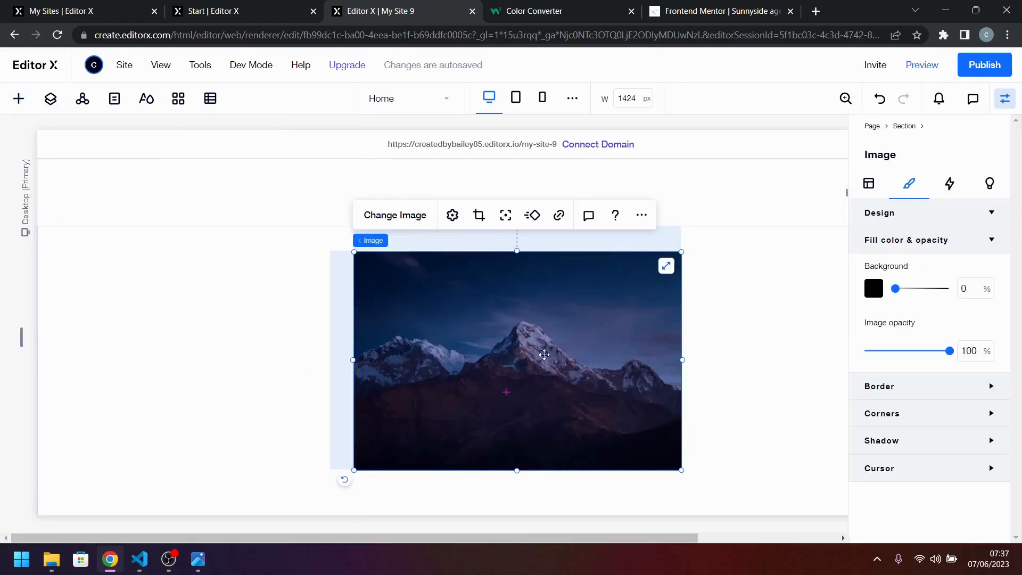
left_click(665, 267)
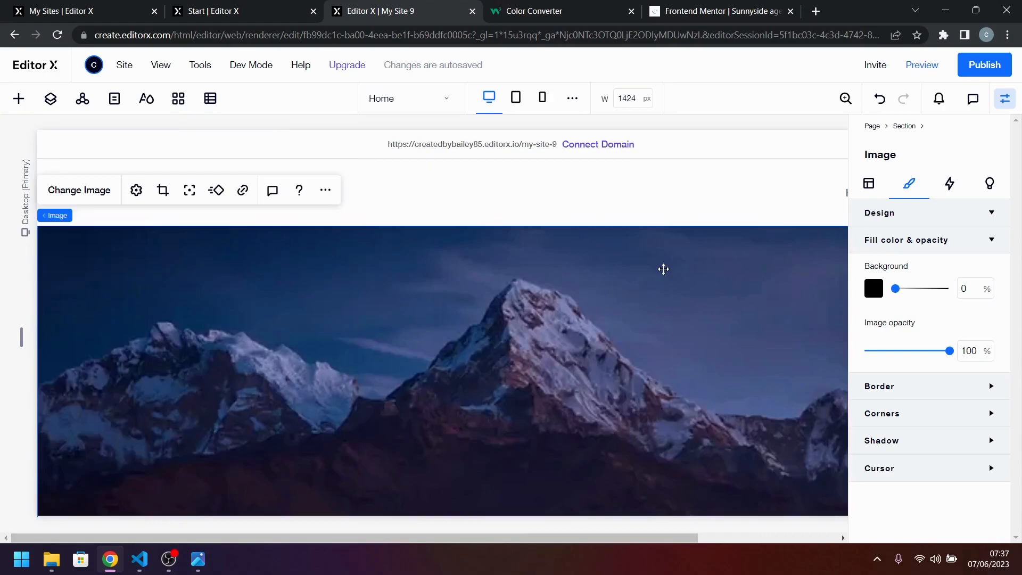
scroll(632, 388, "down", 2)
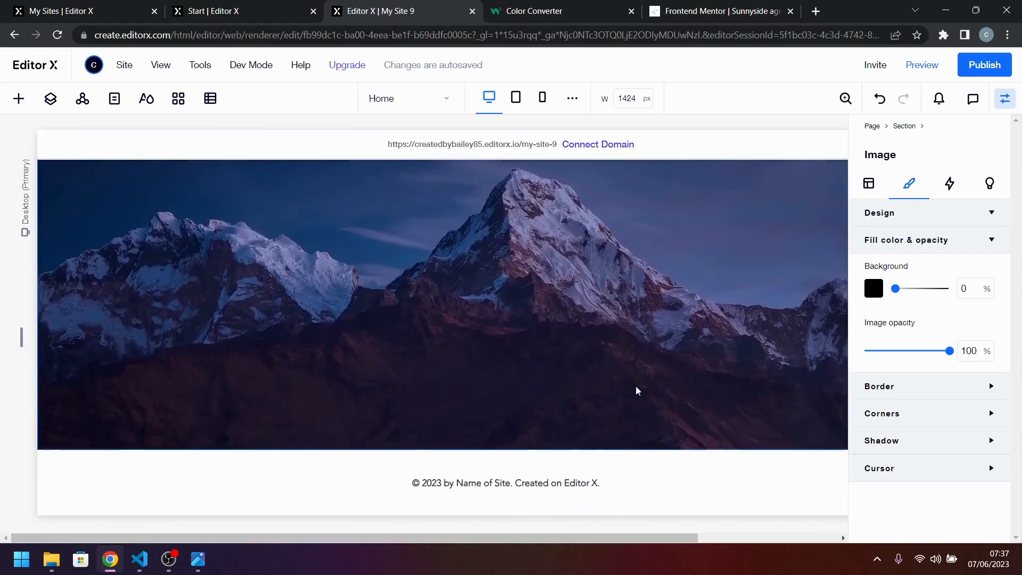
scroll(543, 320, "up", 2)
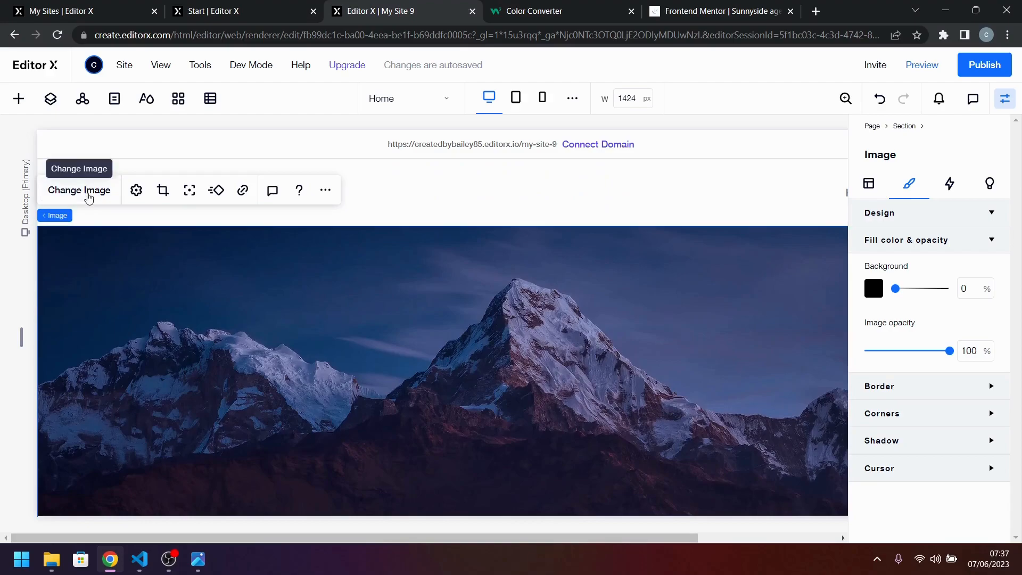
Replace the stretched placeholder image with the landscape desktop version of image-header.jpg from the site files.
left_click(88, 198)
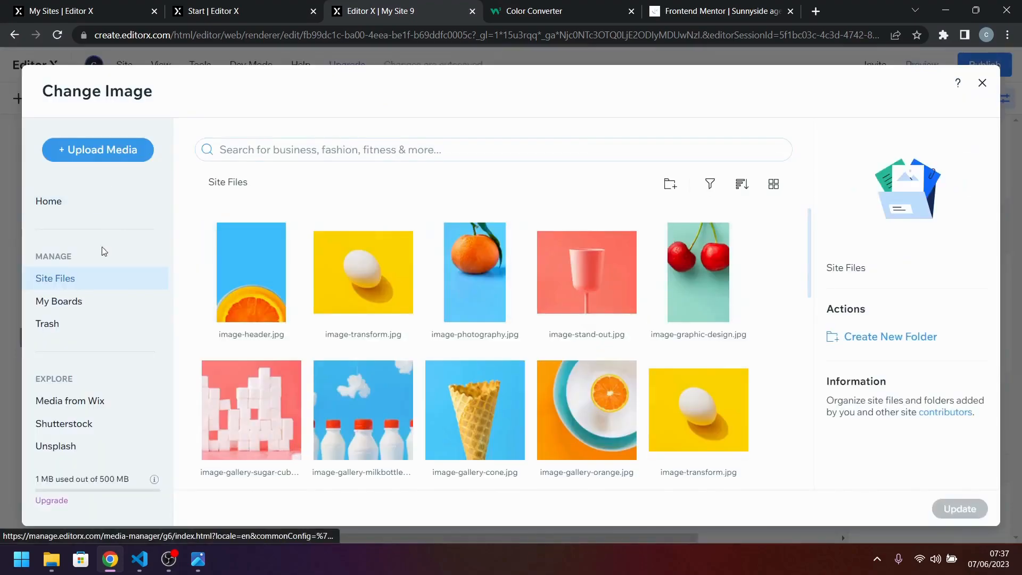
scroll(482, 367, "down", 5)
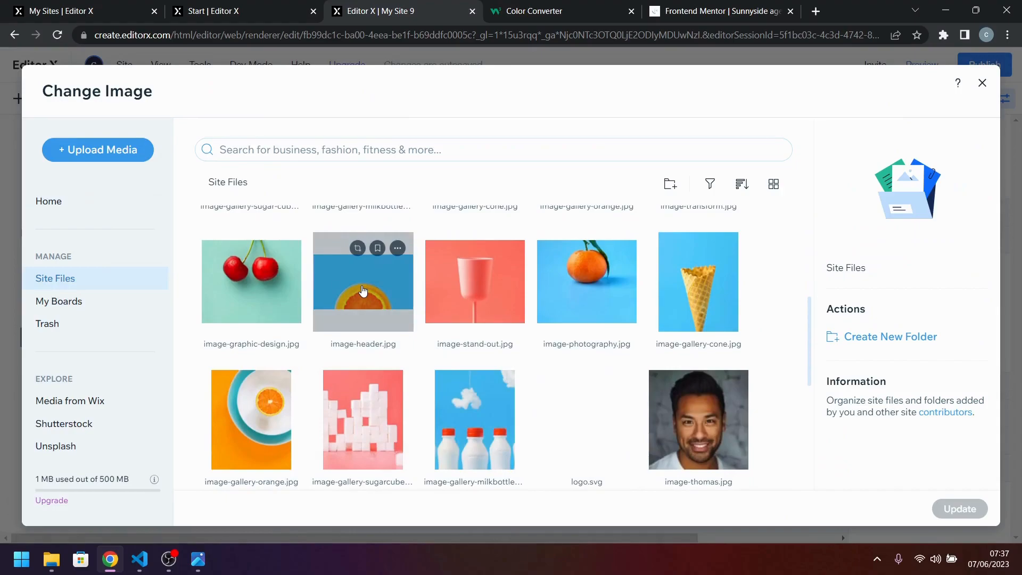
left_click(363, 290)
left_click(958, 509)
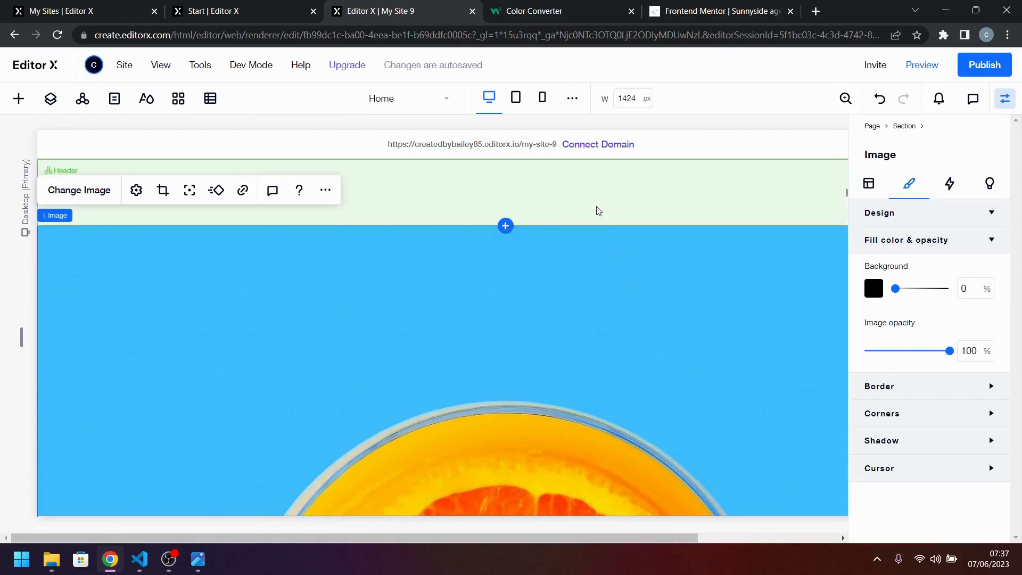
Set the header's position type to Pinned and make it overlap the next section.
left_click(597, 210)
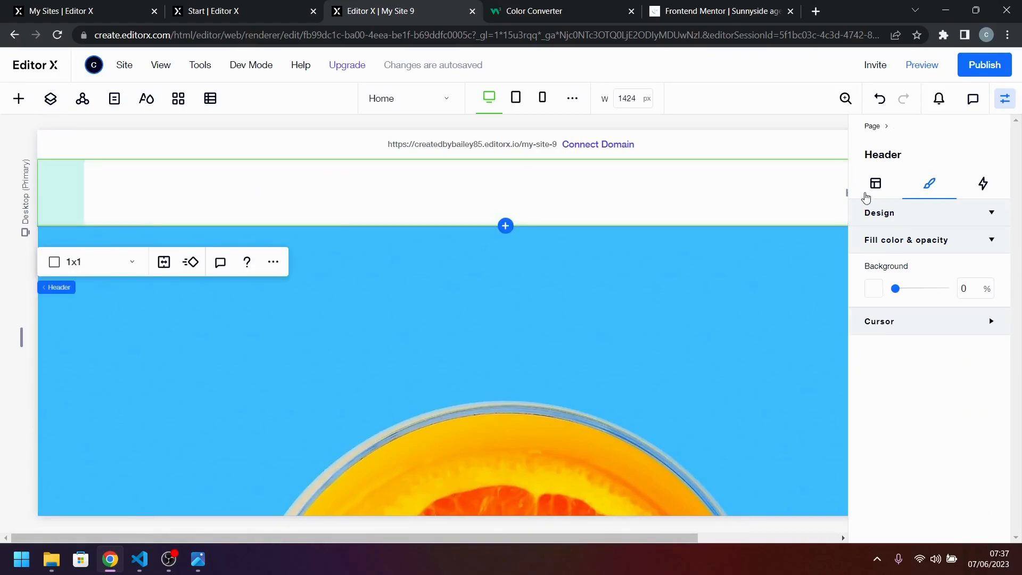
left_click(875, 185)
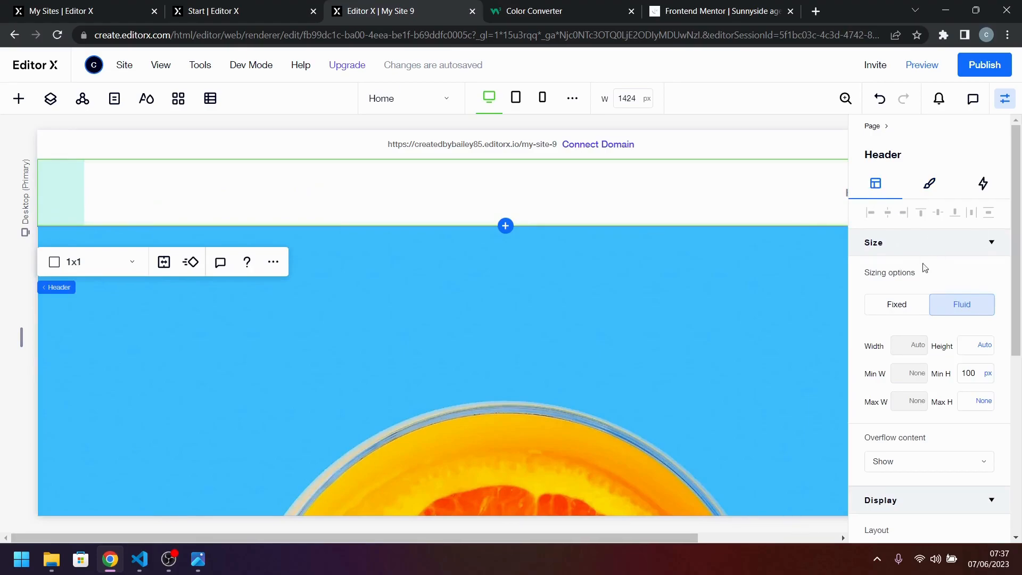
scroll(933, 371, "down", 5)
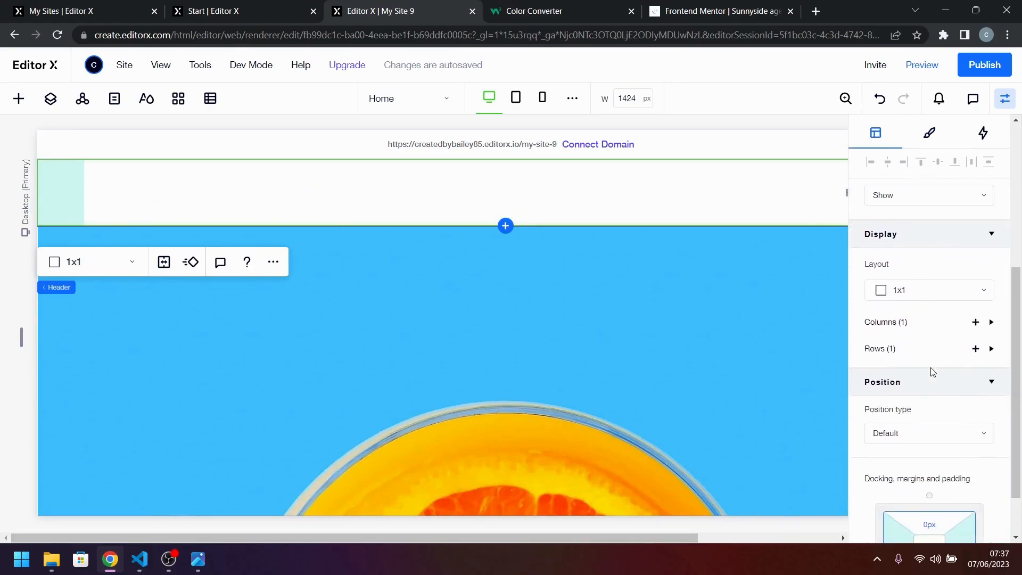
scroll(932, 371, "down", 1)
left_click(890, 376)
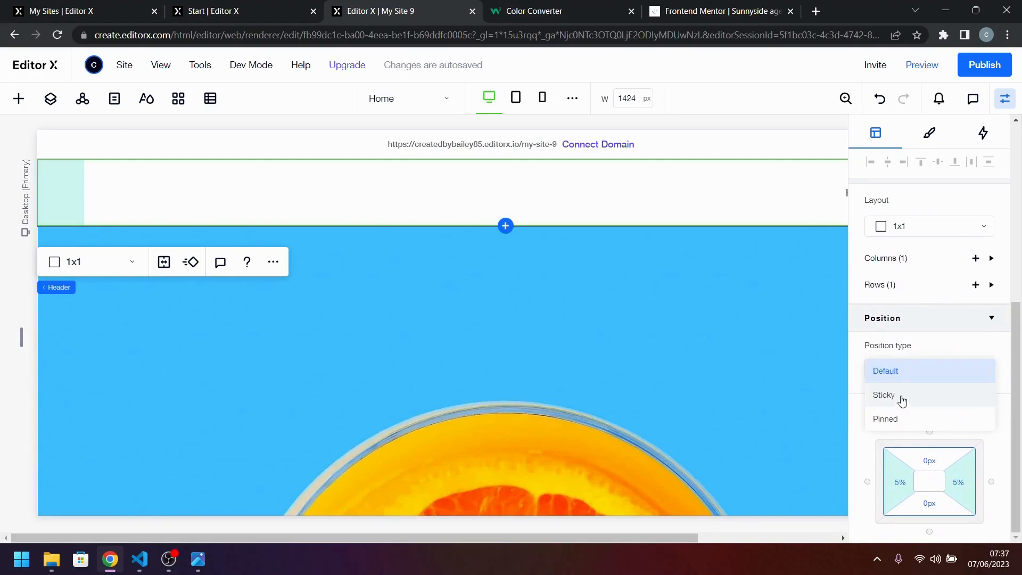
left_click(895, 419)
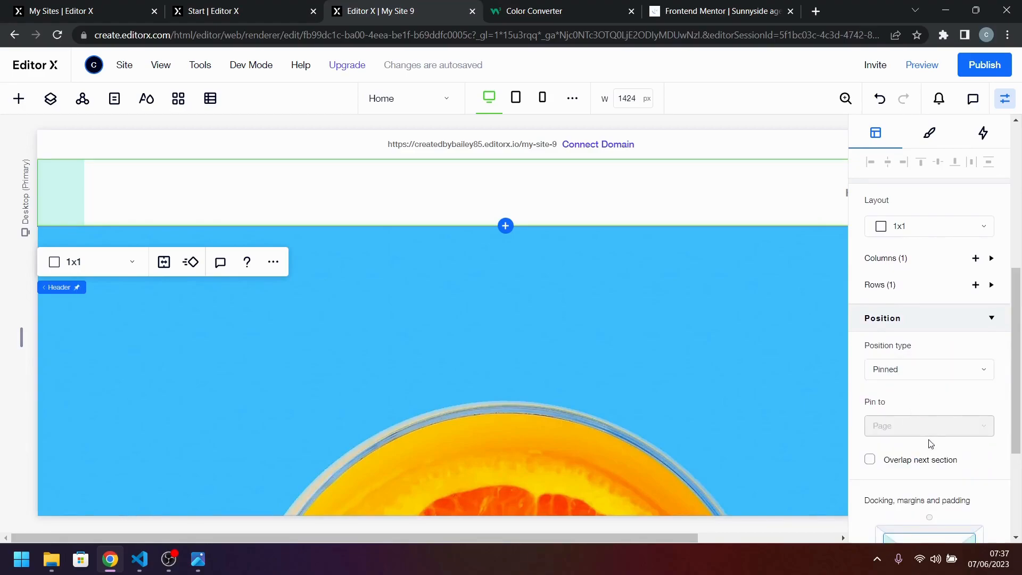
left_click(928, 462)
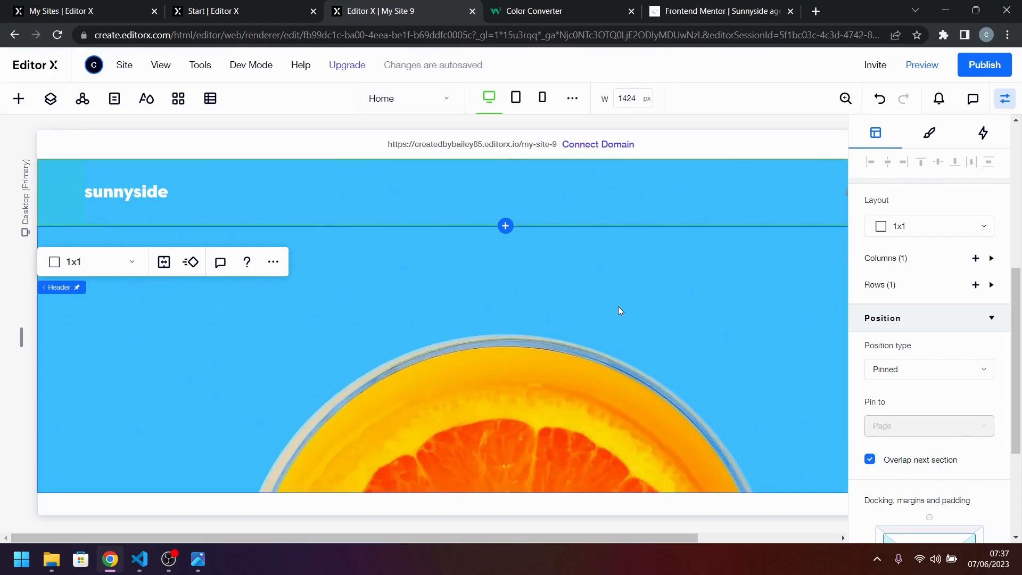
Set the minimum height of the section containing the orange header image to 100 vh.
left_click(500, 411)
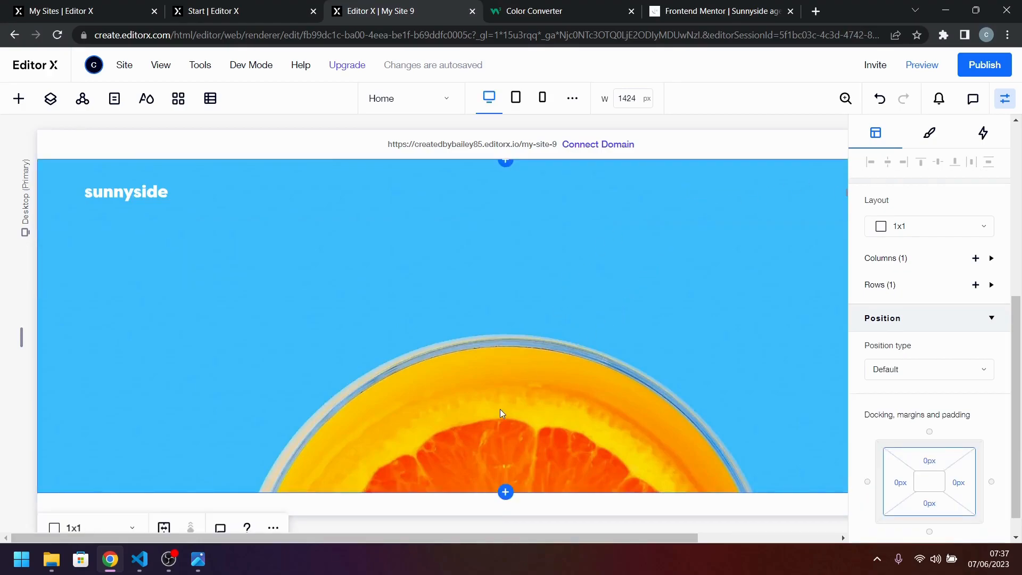
left_click(760, 312)
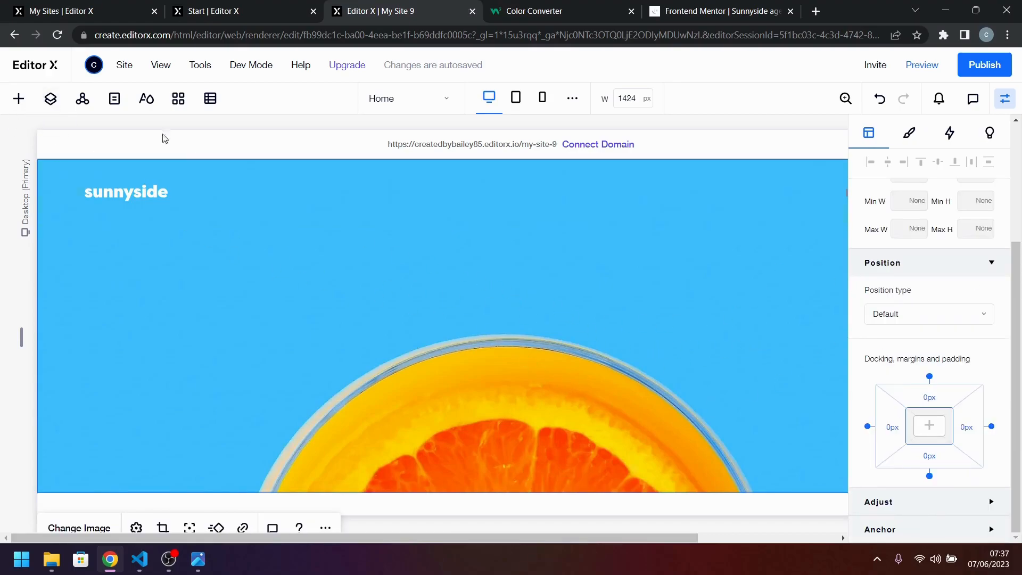
left_click(50, 98)
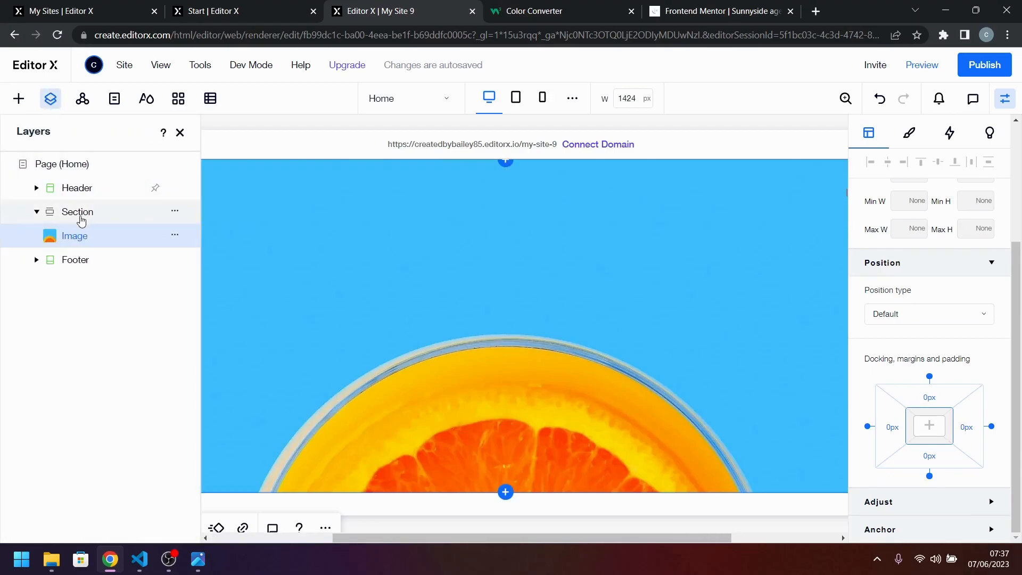
left_click(81, 220)
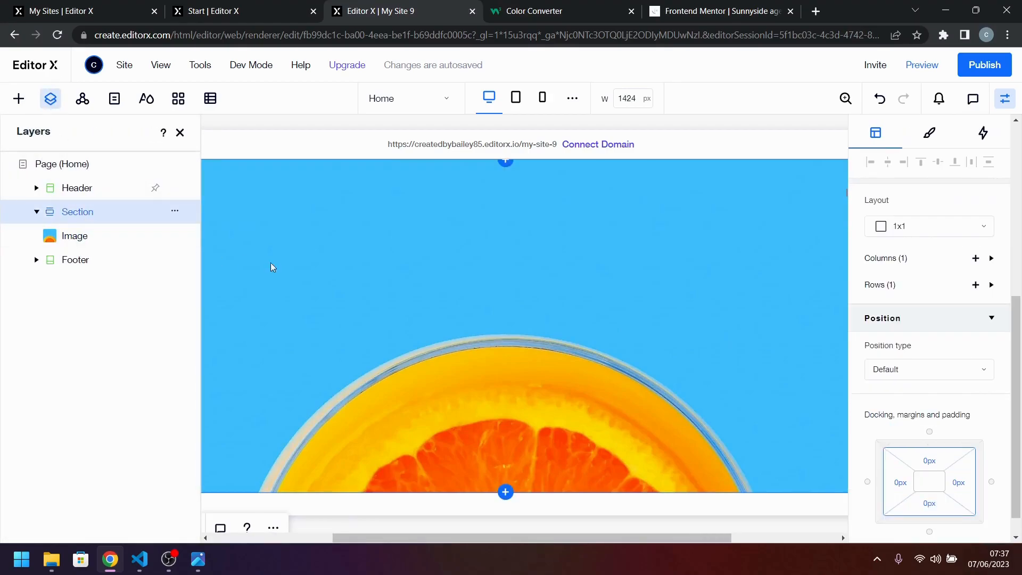
scroll(924, 303, "up", 4)
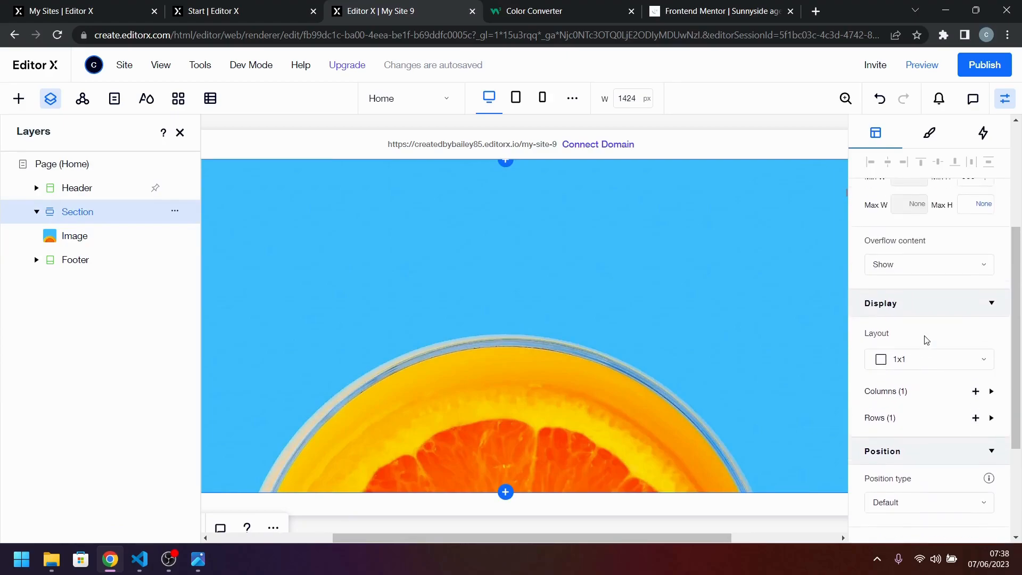
left_click(974, 249)
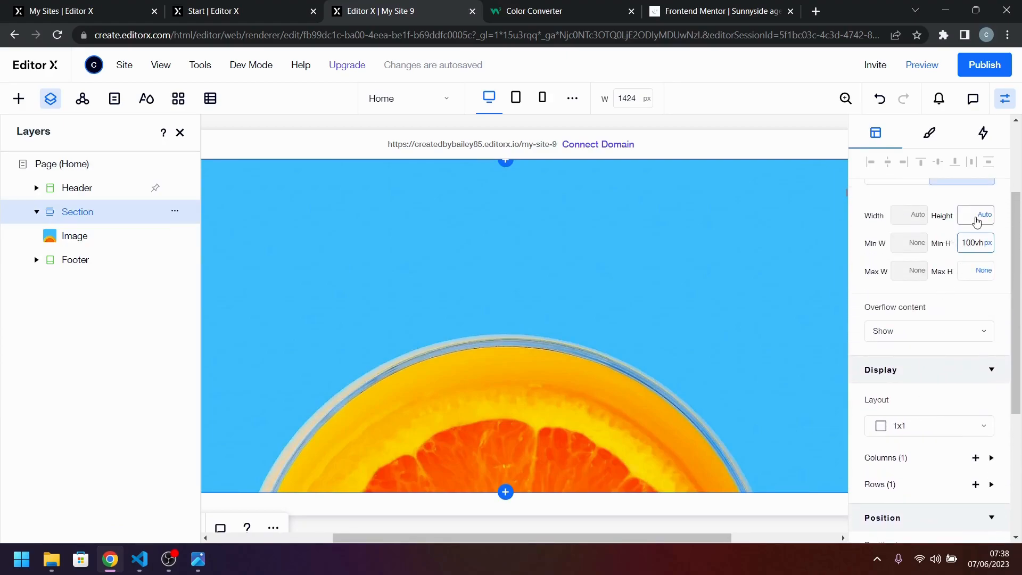
key("Return")
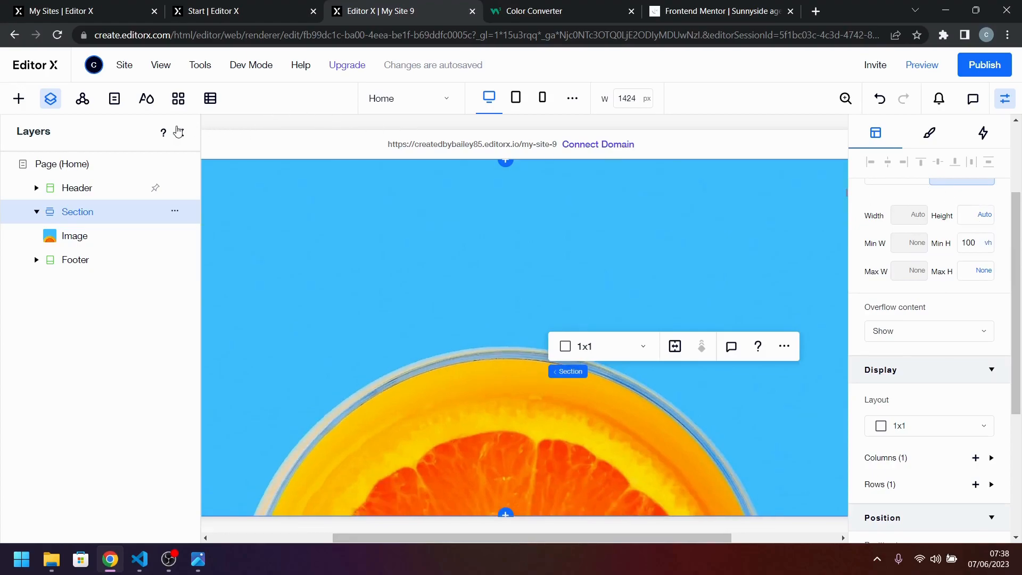
left_click(178, 131)
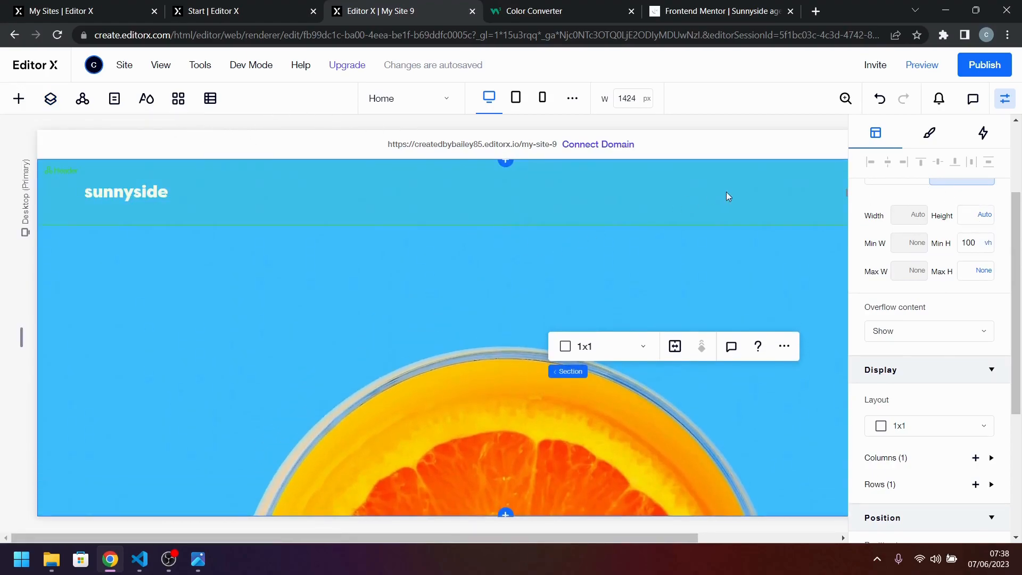
Apply a 3x1 grid layout to the header and size its first column to max content.
left_click(621, 190)
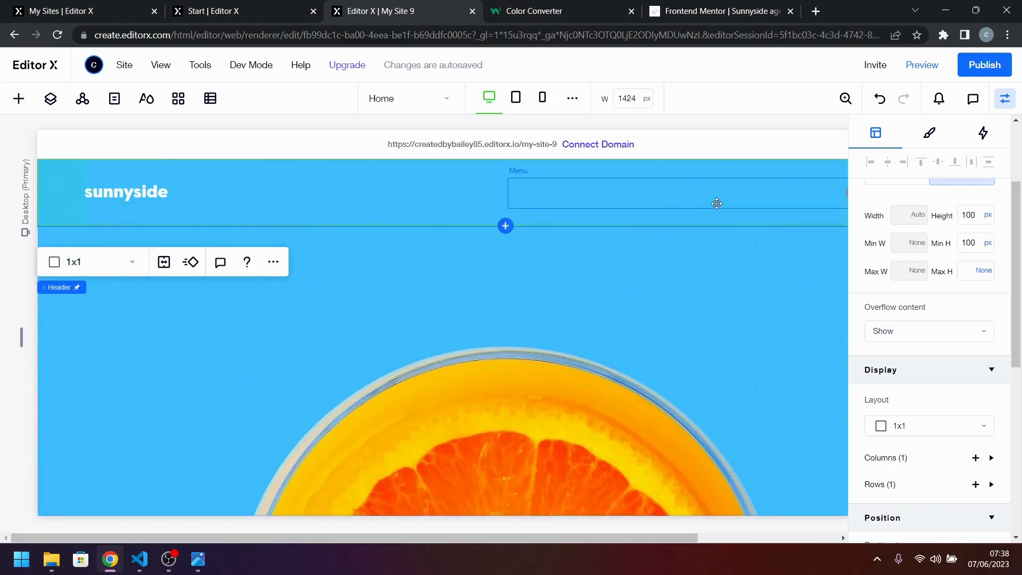
left_click(103, 266)
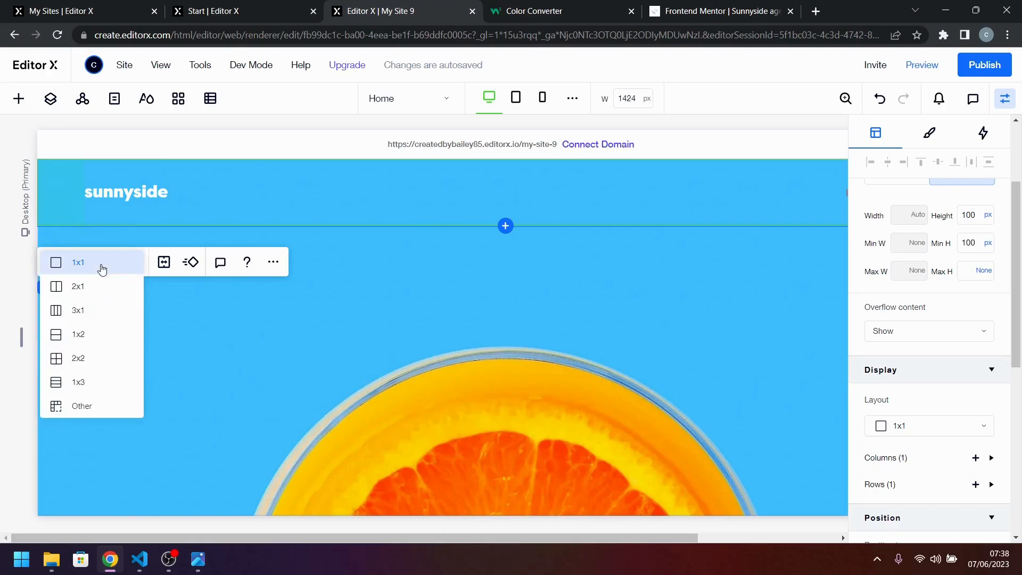
left_click(100, 311)
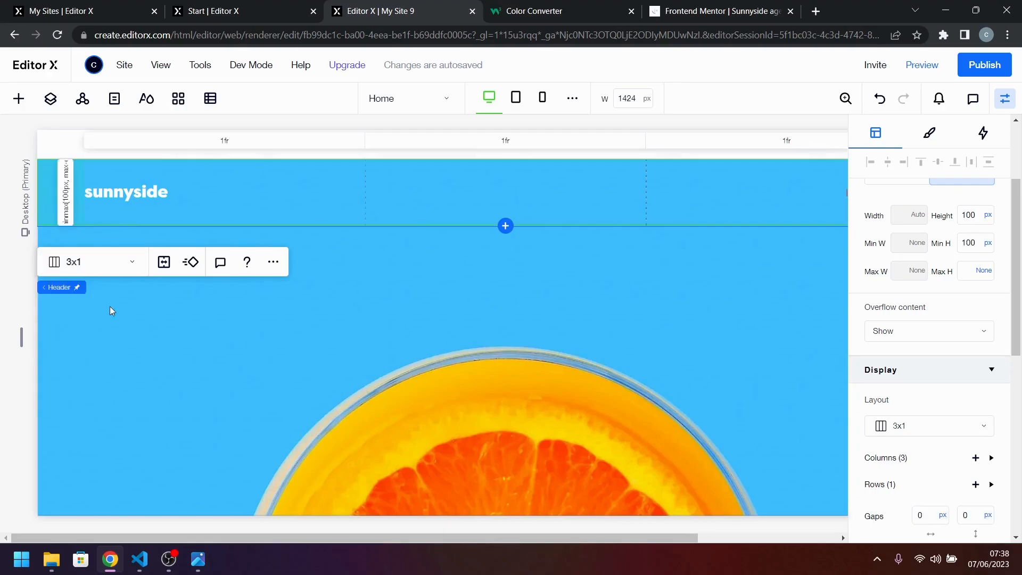
left_click(228, 144)
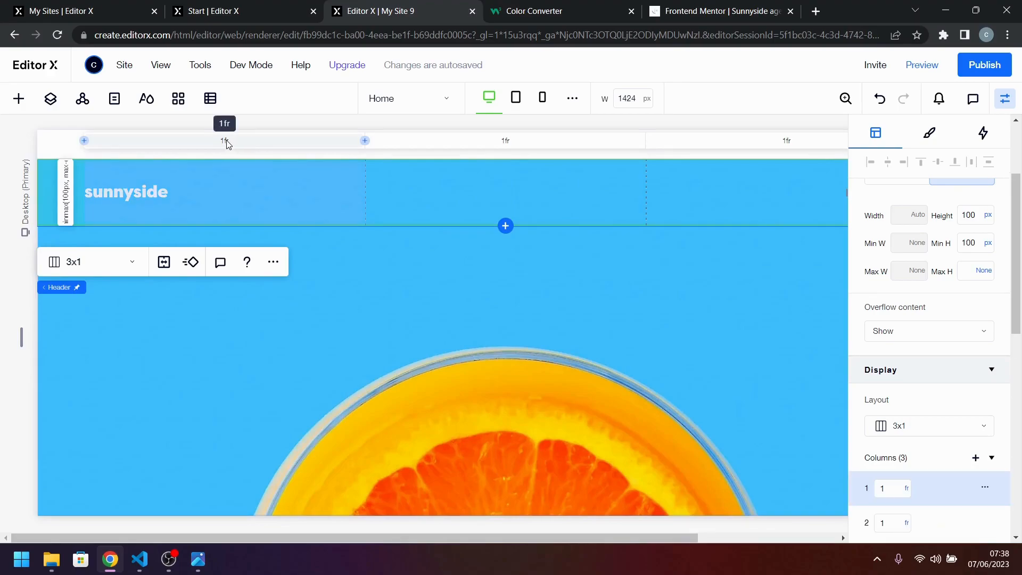
left_click(909, 489)
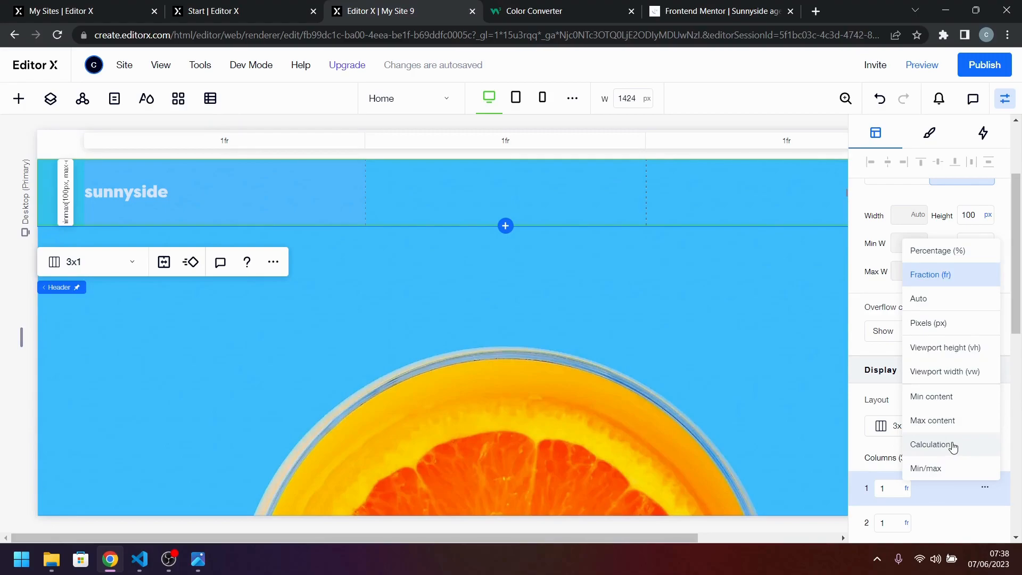
left_click(955, 426)
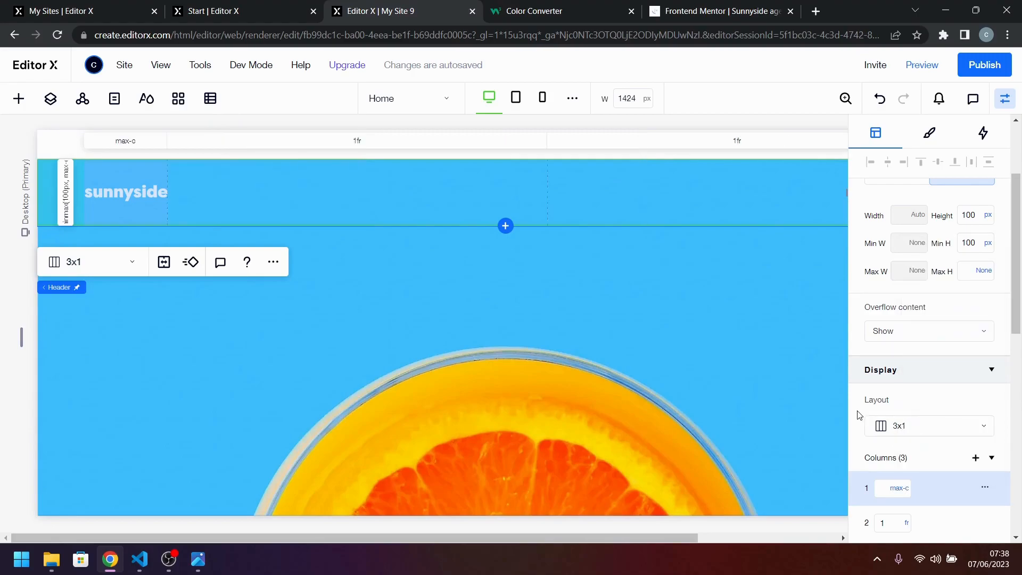
Place the header menu in the second grid column only and stretch it to fill that cell.
left_click(793, 192)
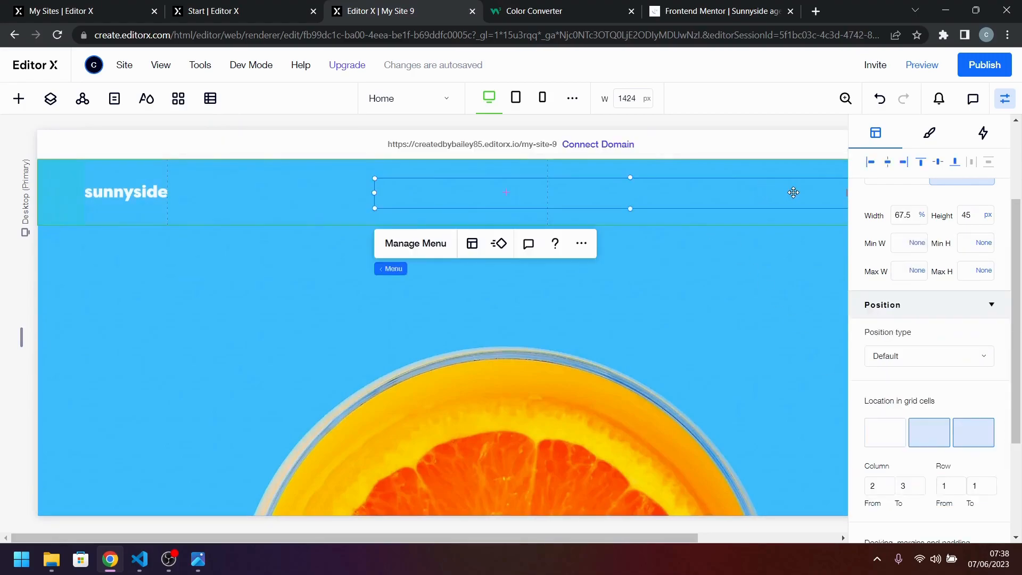
left_click(930, 438)
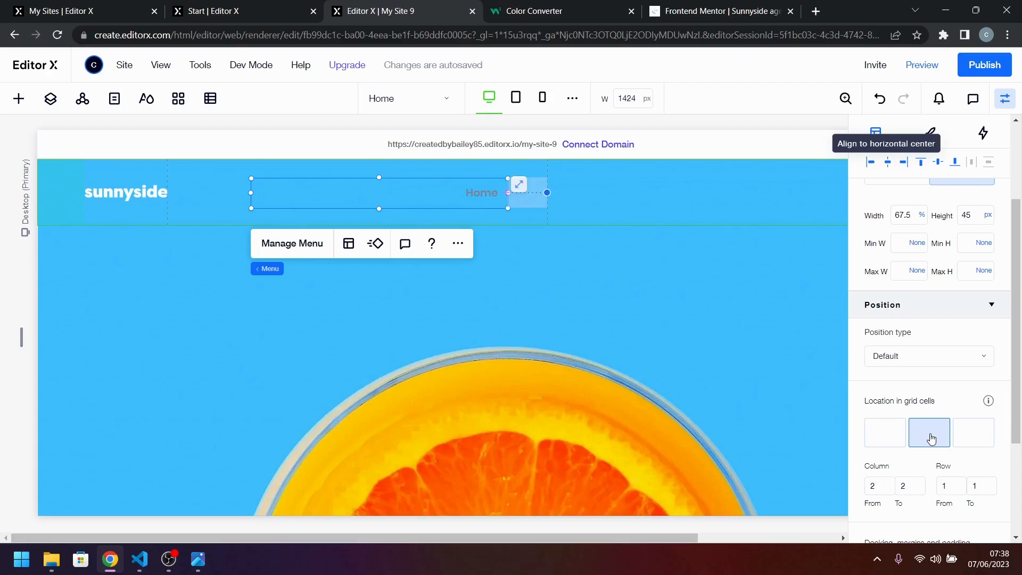
left_click(521, 188)
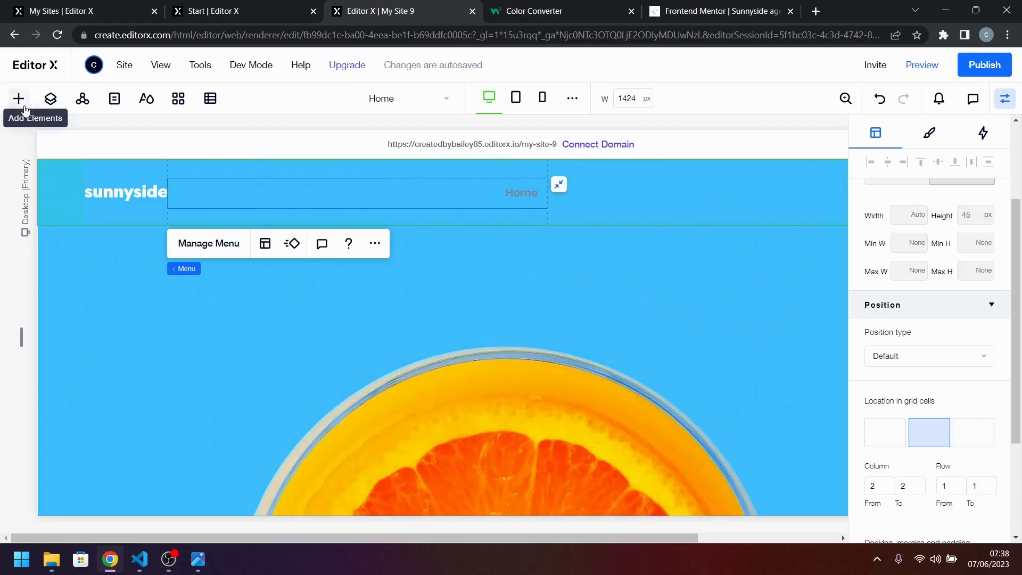
Check the header in the active-states.jpg design and add a button to the header's third grid column.
left_click(198, 559)
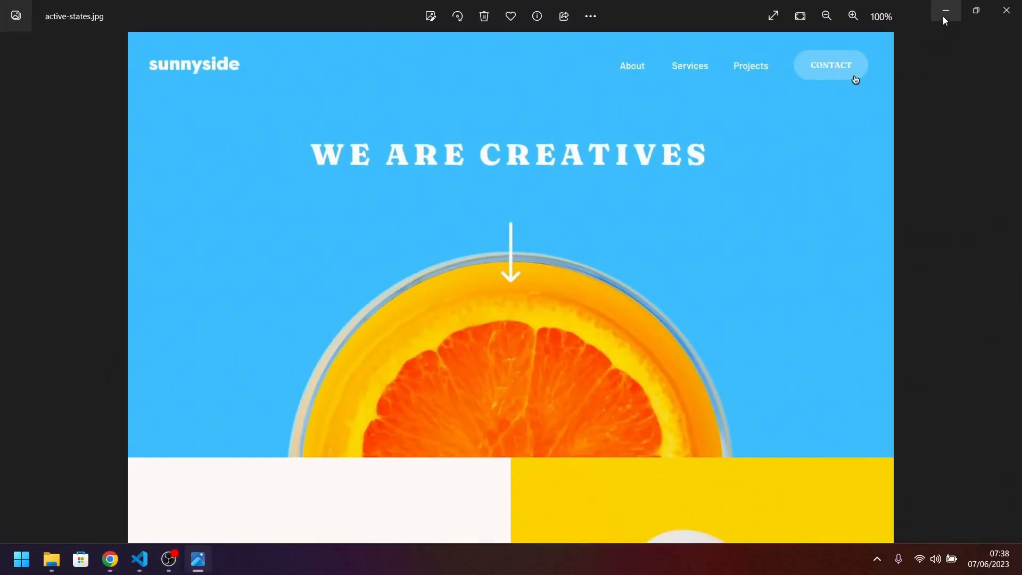
left_click(943, 18)
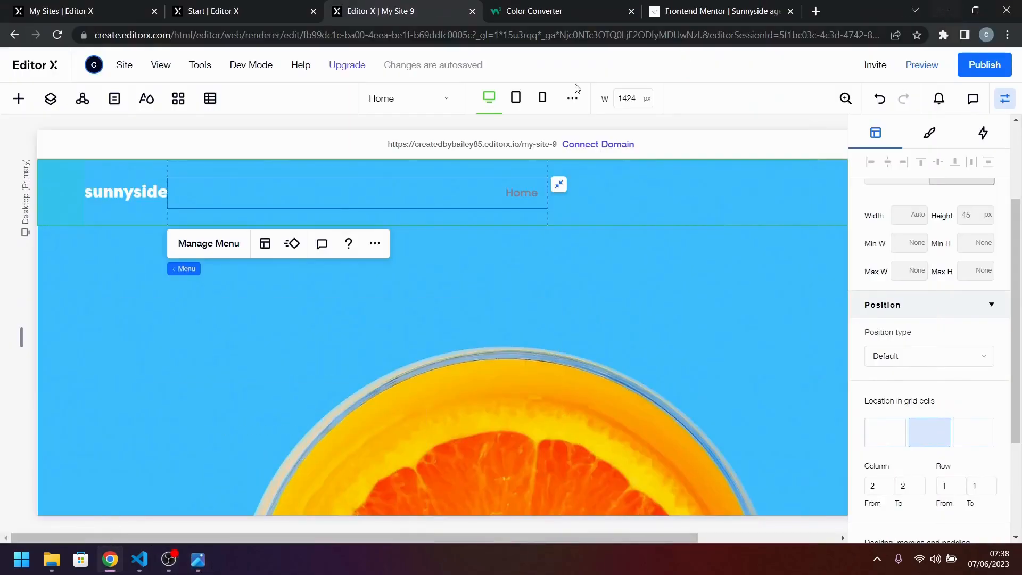
left_click(19, 99)
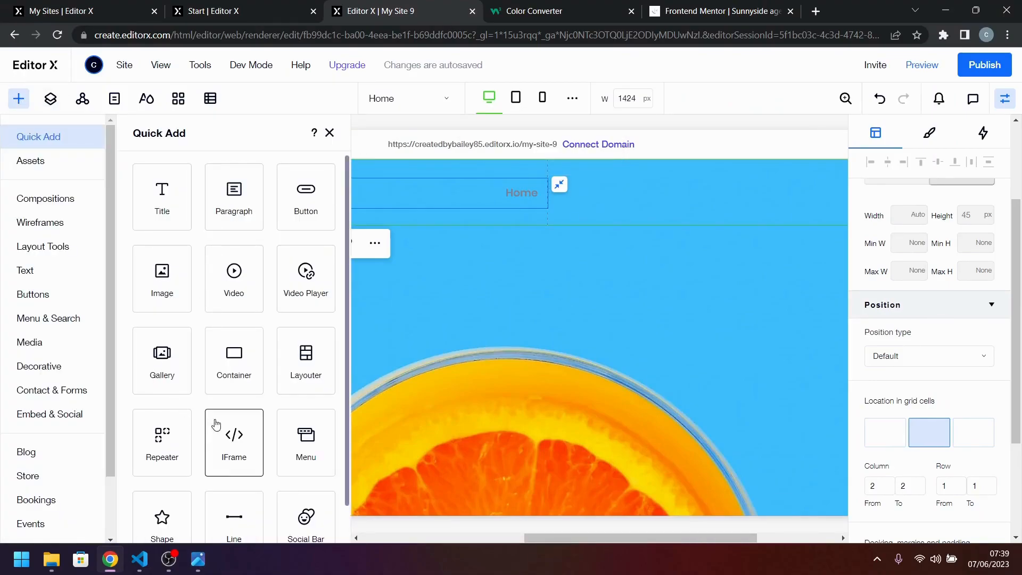
left_click_drag(326, 205, 670, 198)
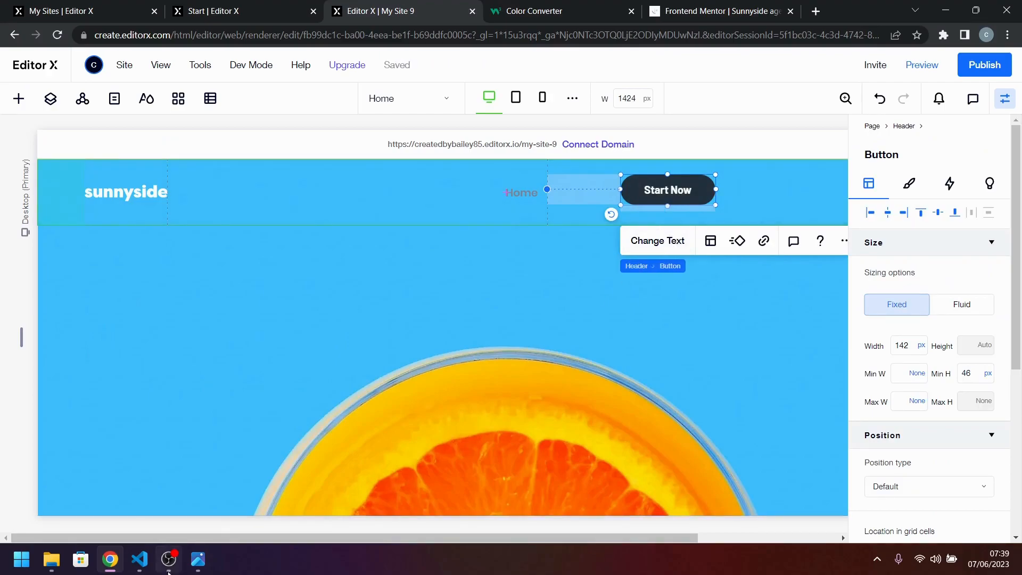
Change the new header button's text to CONTACT.
left_click(206, 566)
left_click(205, 565)
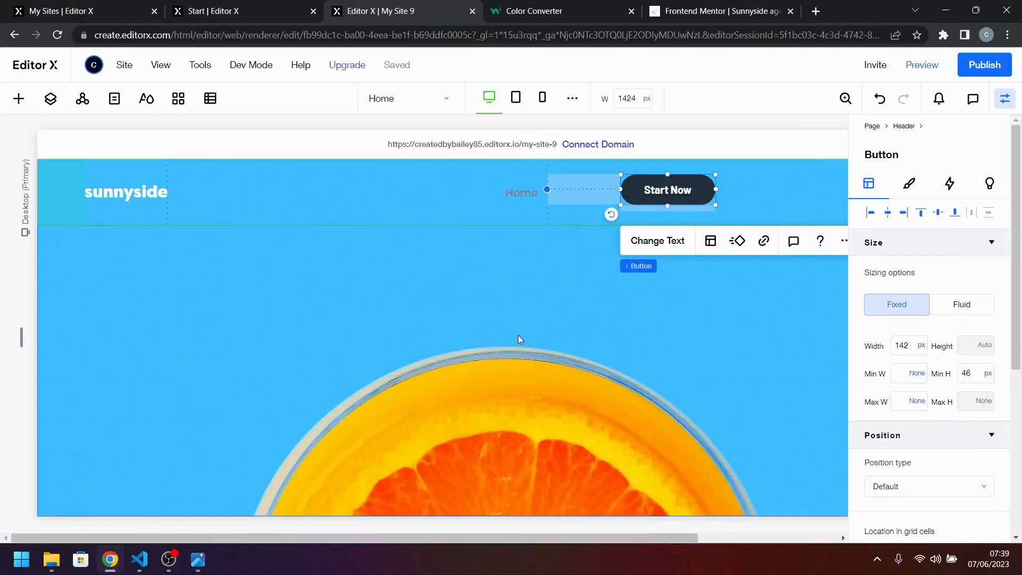
left_click(657, 242)
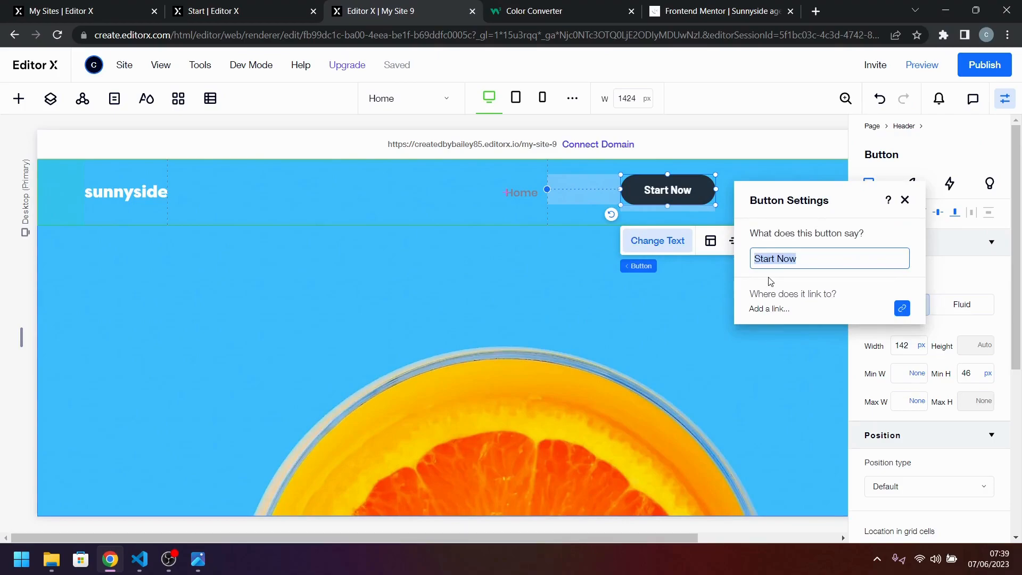
type("CO")
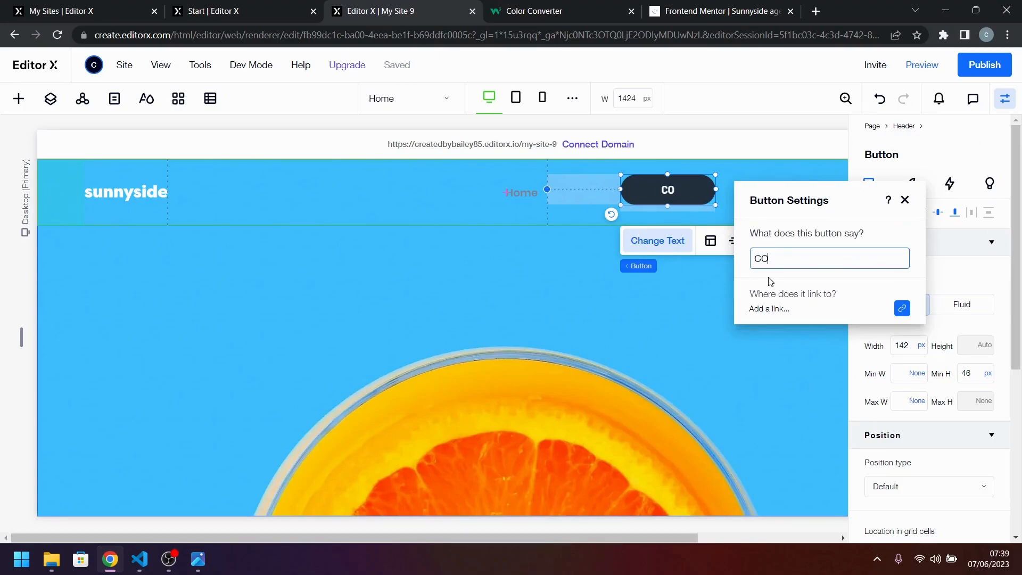
type("NTACT")
left_click(905, 201)
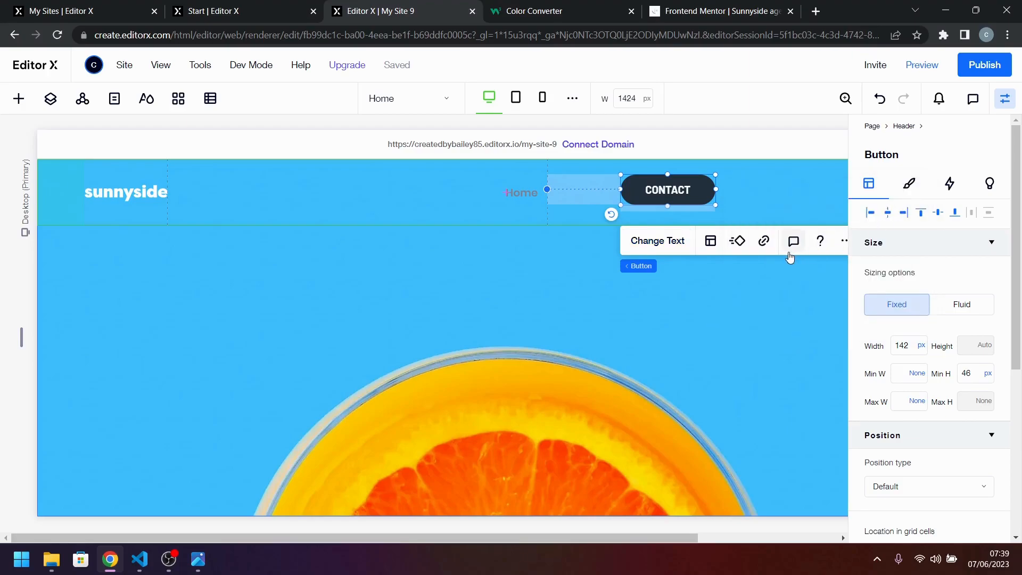
Check the CONTACT button in desktop-design.jpg and the colors in style-guide.md, and set the button's regular background to white (#FFFFFF).
left_click(705, 298)
left_click(689, 194)
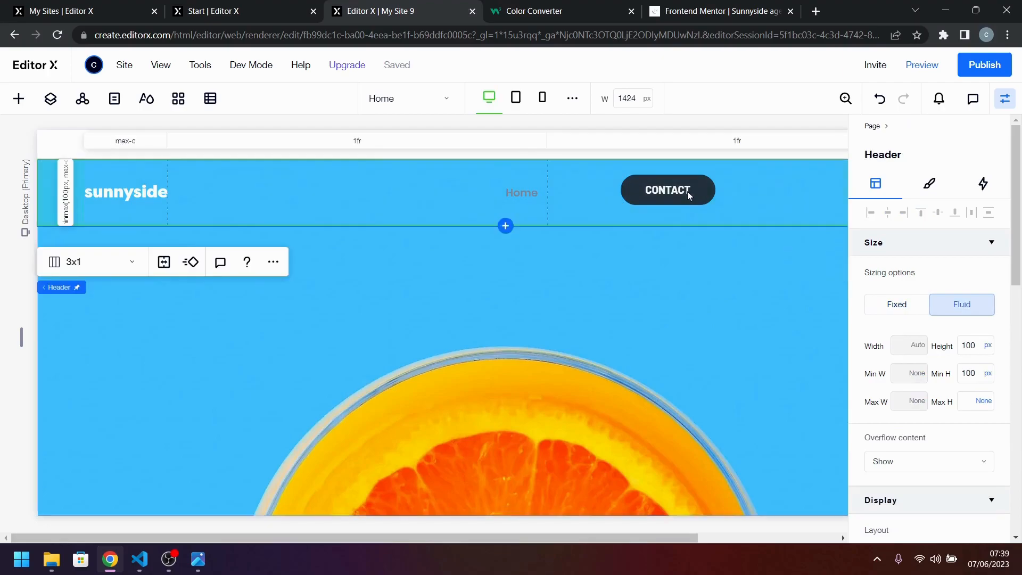
left_click(688, 192)
left_click(911, 186)
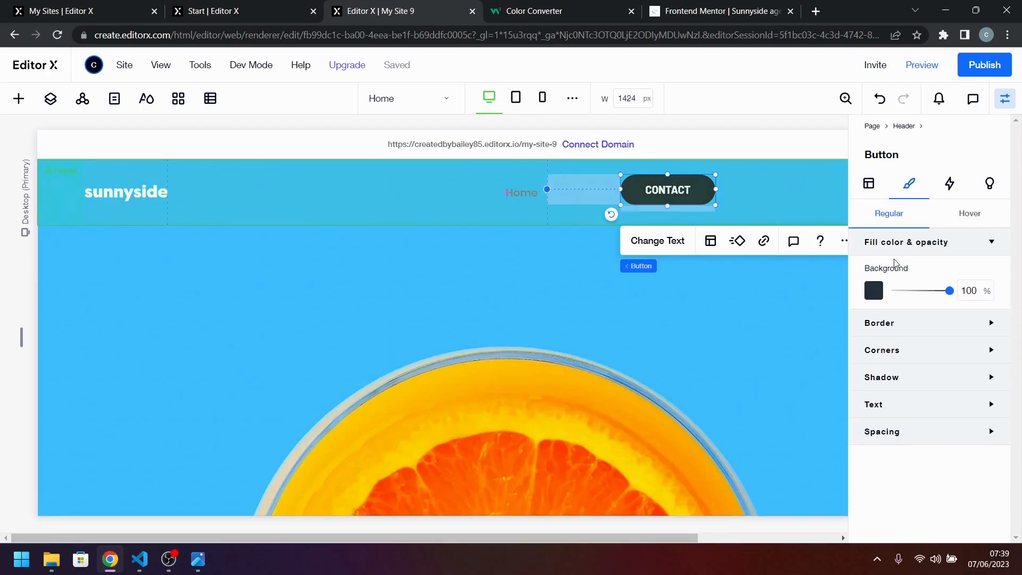
left_click(875, 290)
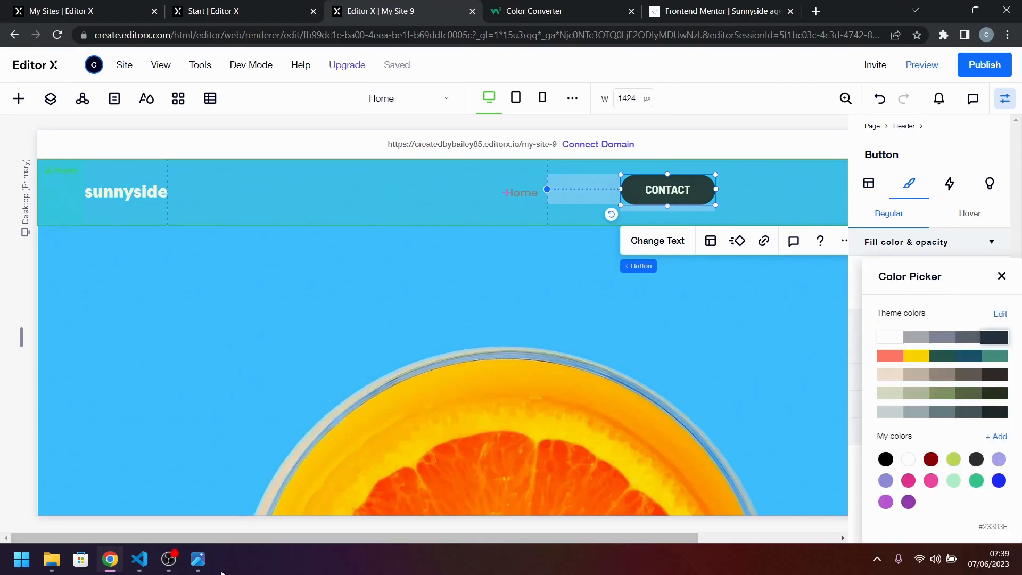
left_click(198, 559)
key("Right")
key("Left")
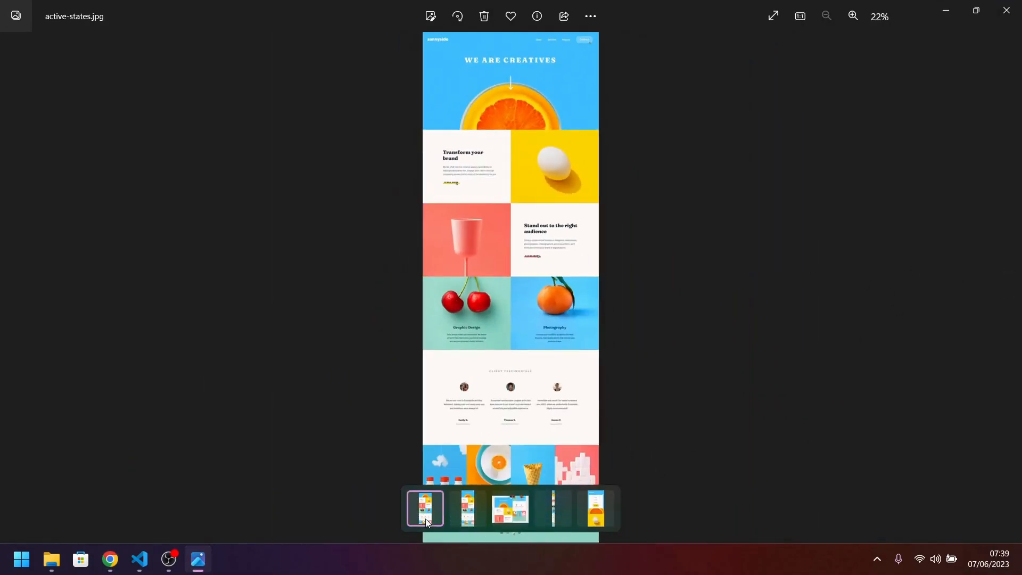
key("Right")
scroll(553, 139, "up", 2)
scroll(552, 139, "up", 4)
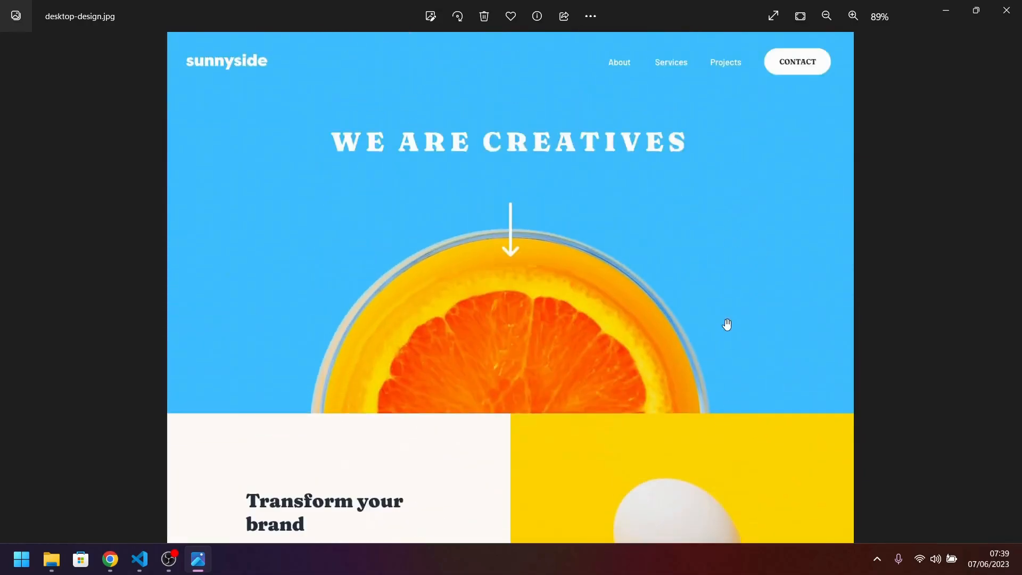
scroll(725, 322, "up", 3)
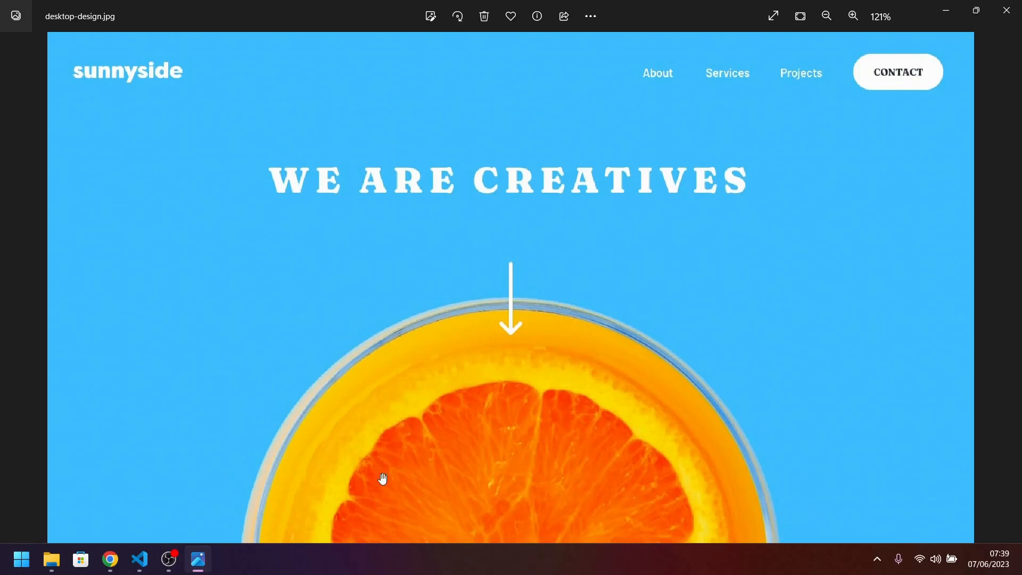
left_click(140, 560)
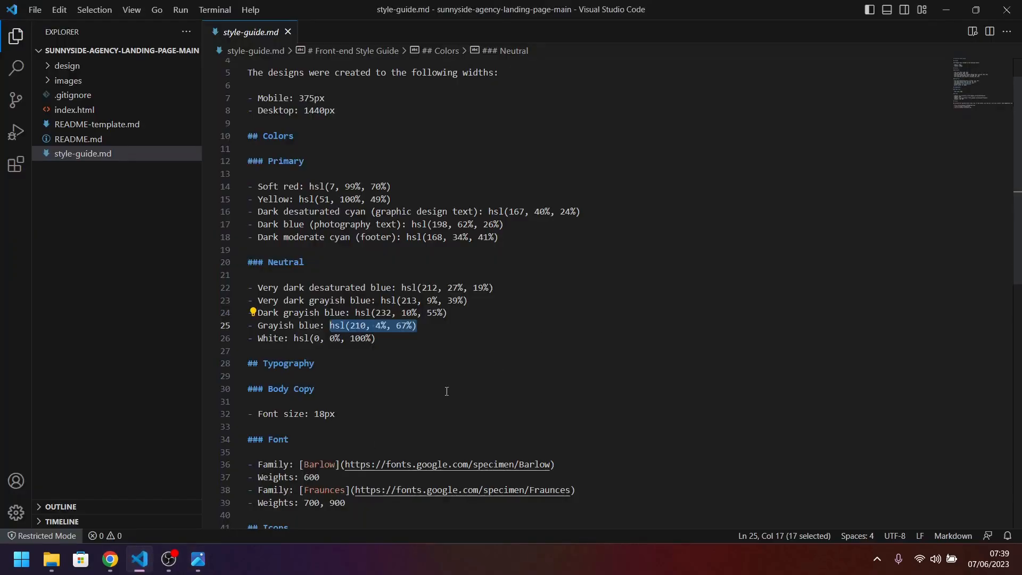
key("alt+Tab")
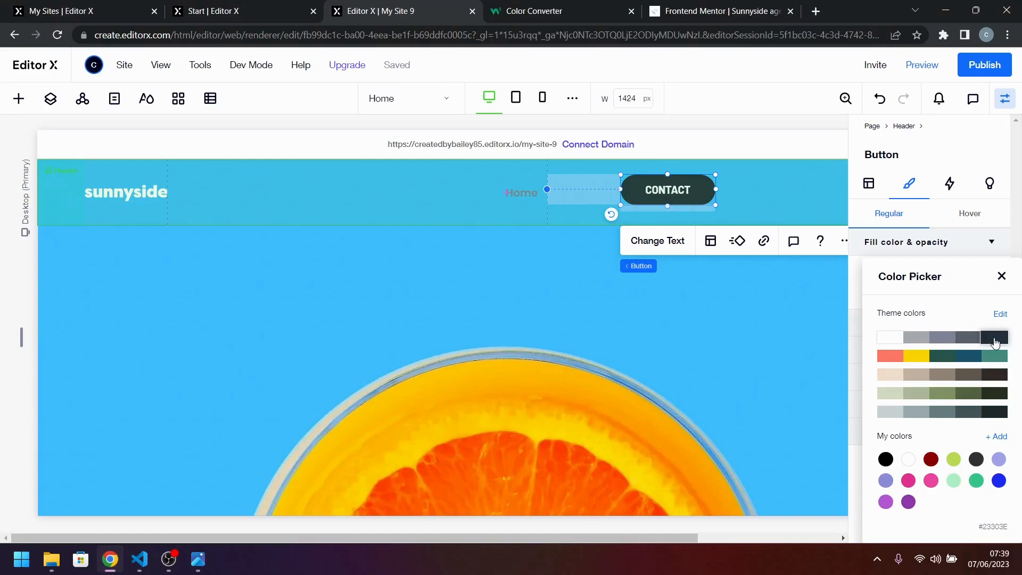
left_click(886, 341)
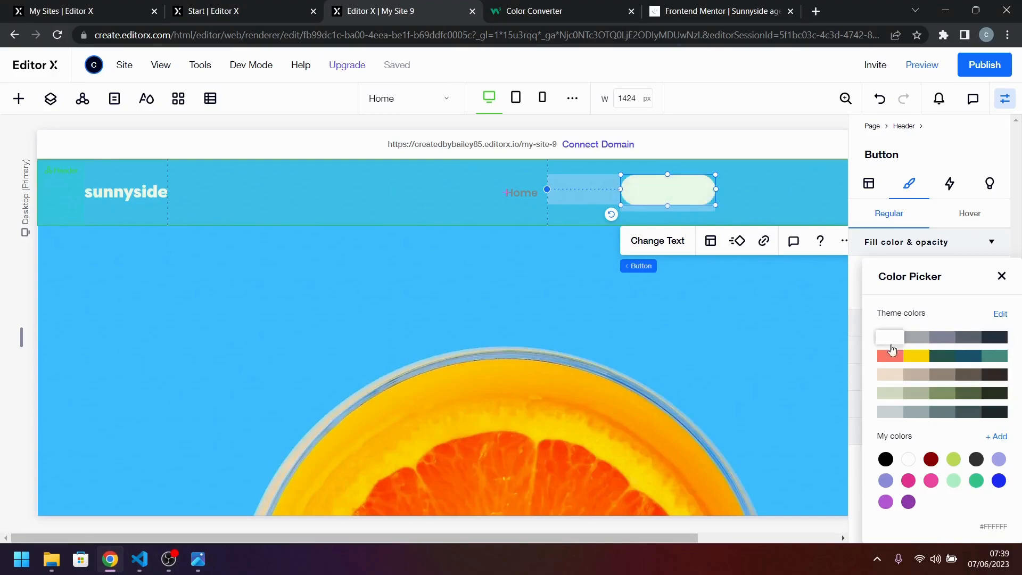
left_click(1002, 276)
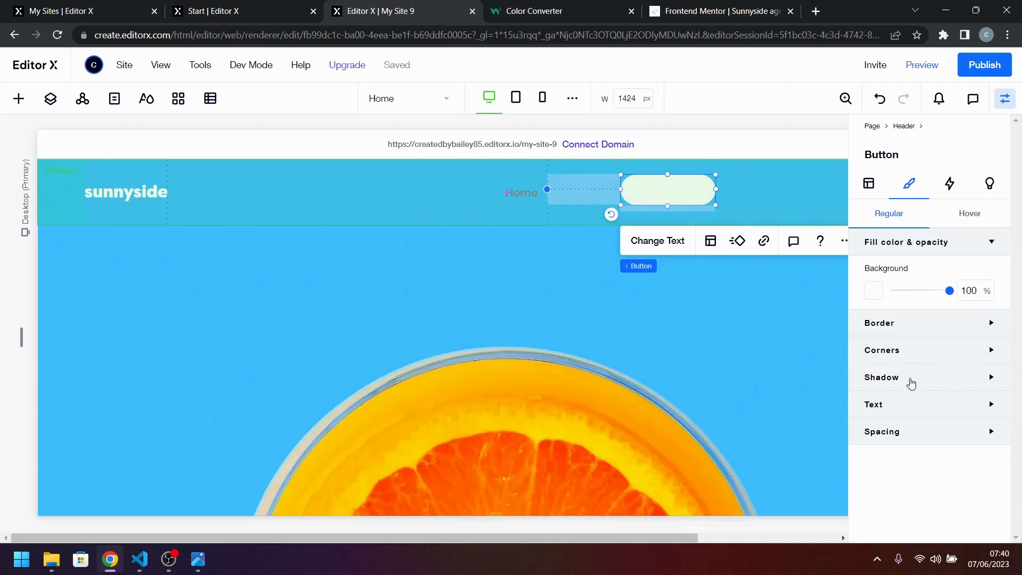
Set the CONTACT button's regular text color to the dark theme color #23303E.
left_click(907, 411)
scroll(907, 411, "down", 3)
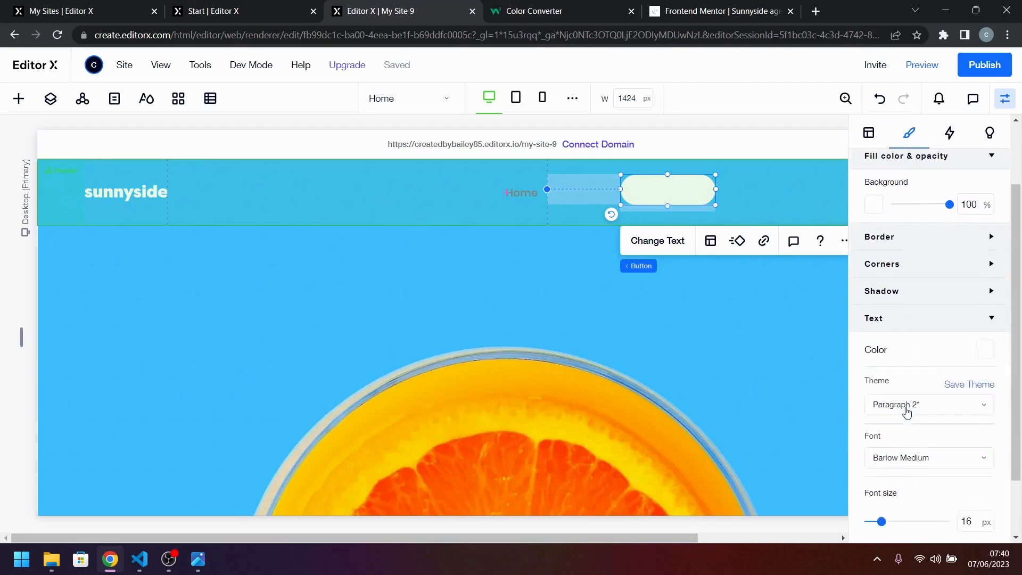
left_click(985, 276)
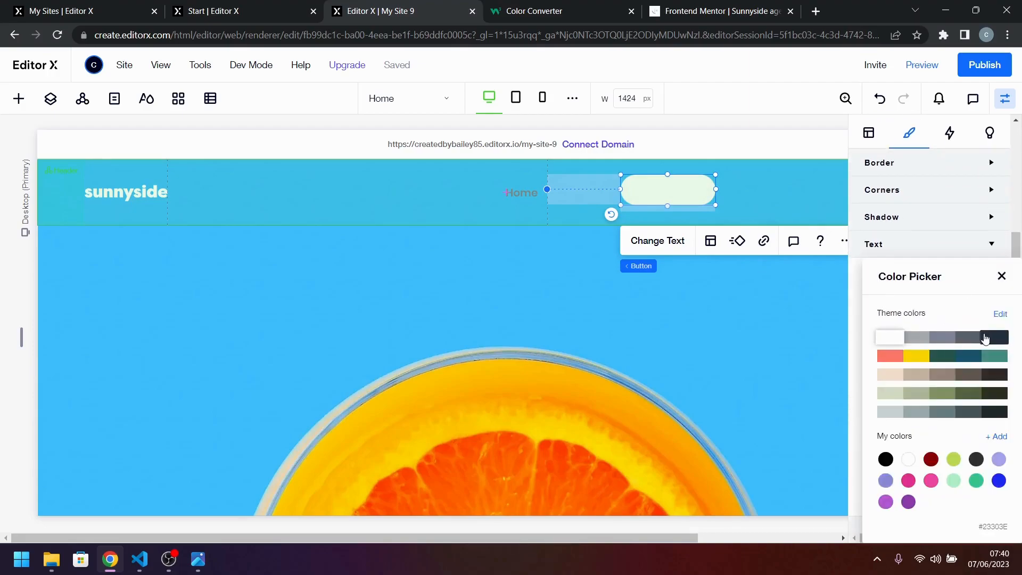
left_click(994, 337)
left_click(1002, 276)
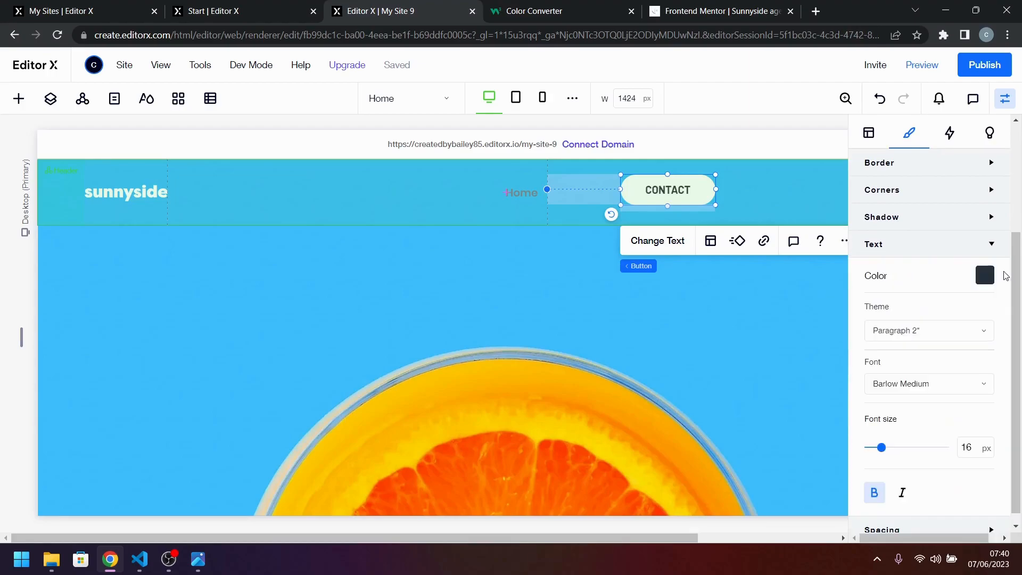
Apply the Heading 6 text theme to the CONTACT button and set its font size to 18 px.
left_click(932, 331)
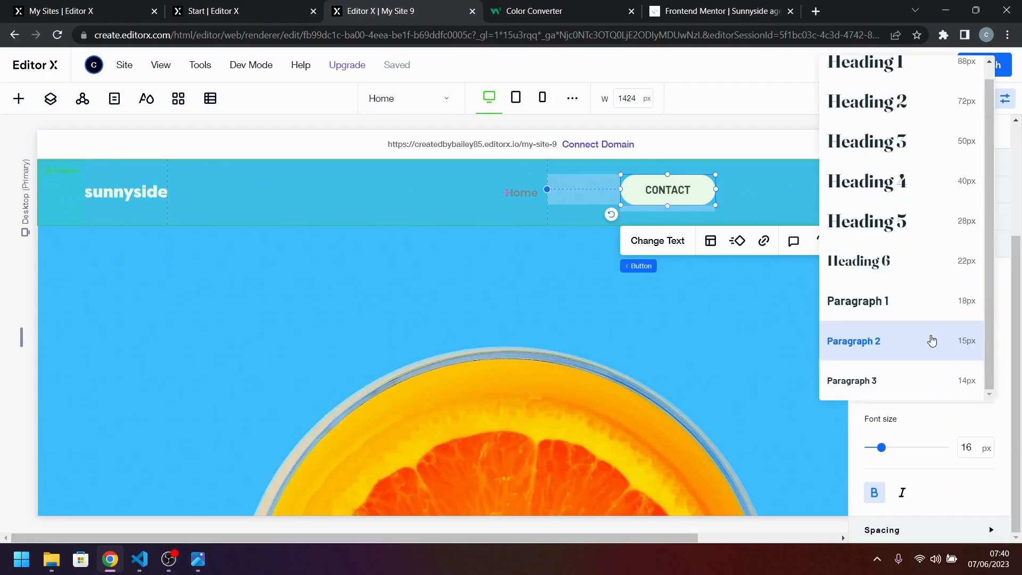
left_click(938, 271)
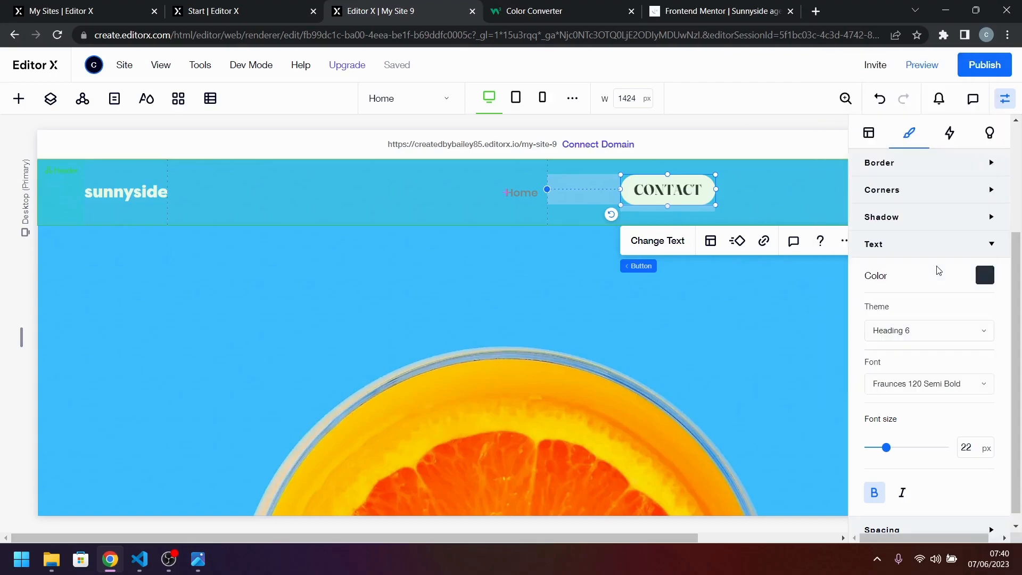
scroll(931, 422, "down", 1)
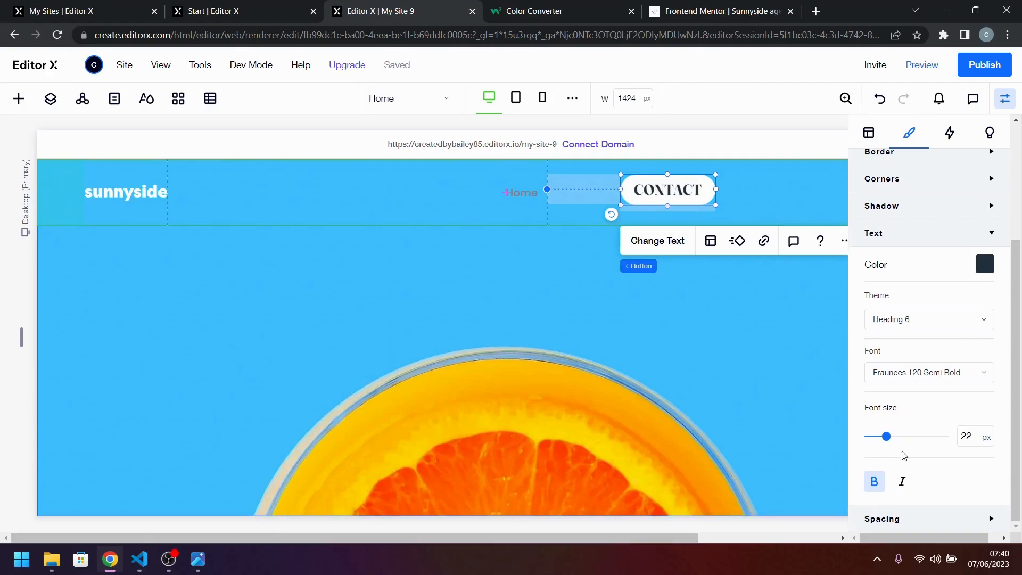
left_click(973, 434)
type("18")
key("Return")
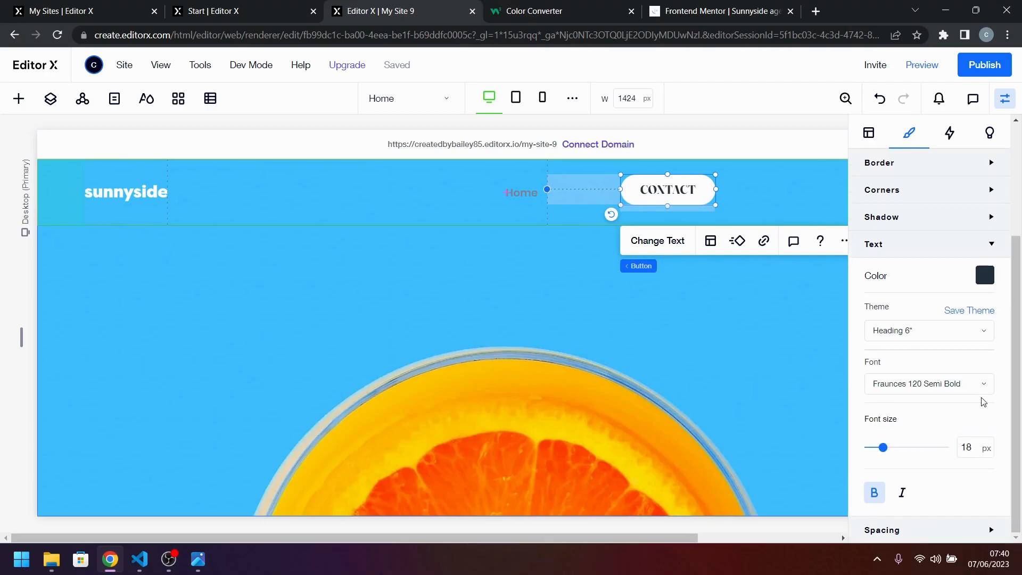
Check the typography in style-guide.md and compare the CONTACT button's lettering with desktop-design.jpg.
left_click(139, 560)
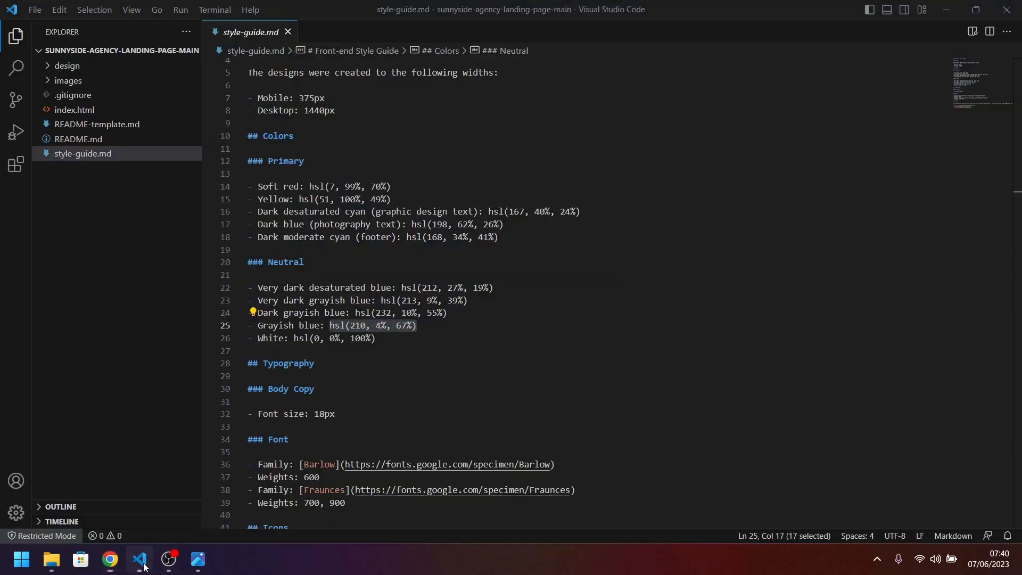
left_click(140, 559)
left_click(198, 559)
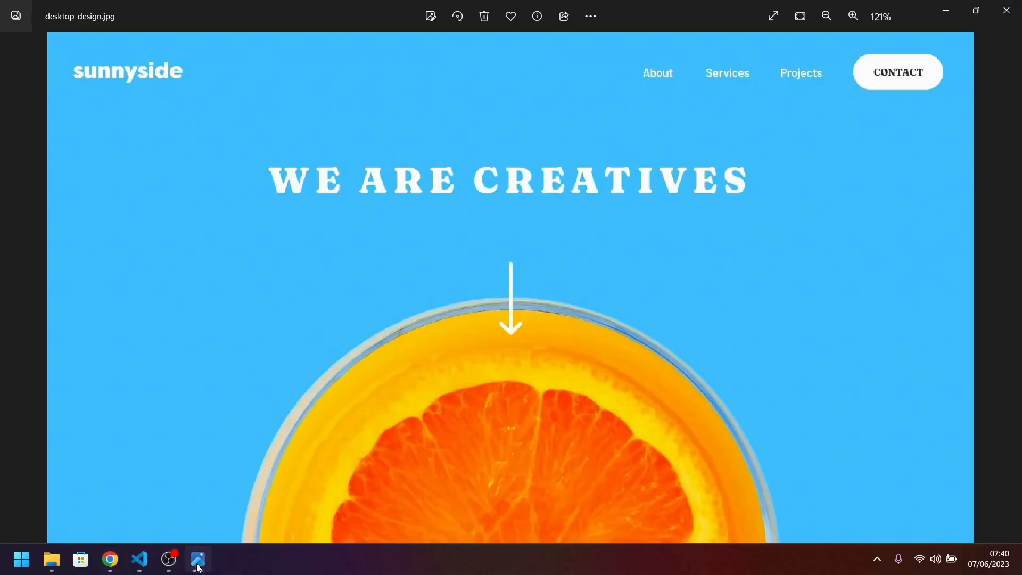
left_click(197, 566)
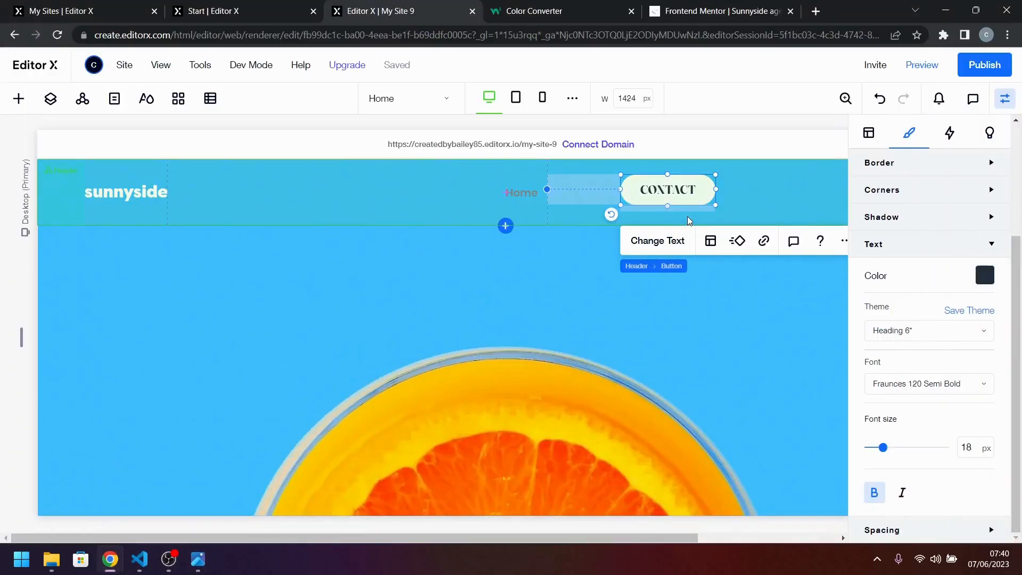
Set the width of the header grid's third column to Max content.
left_click(579, 206)
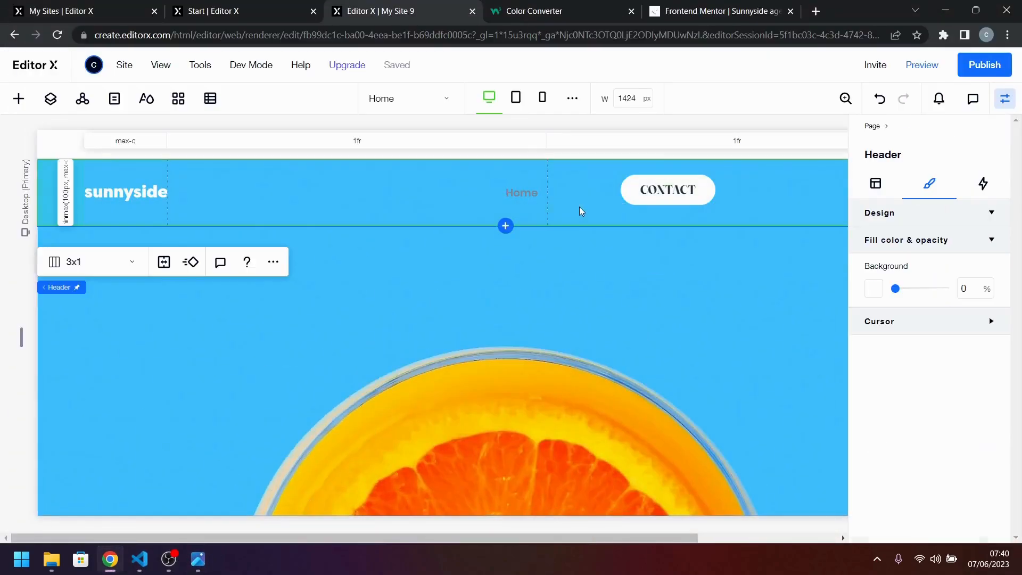
left_click(747, 145)
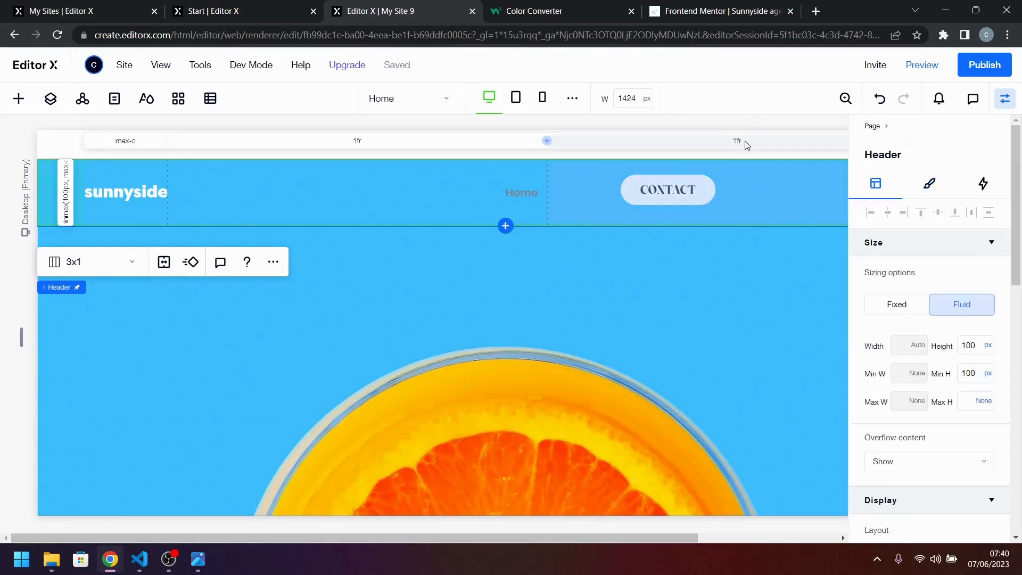
scroll(913, 400, "down", 3)
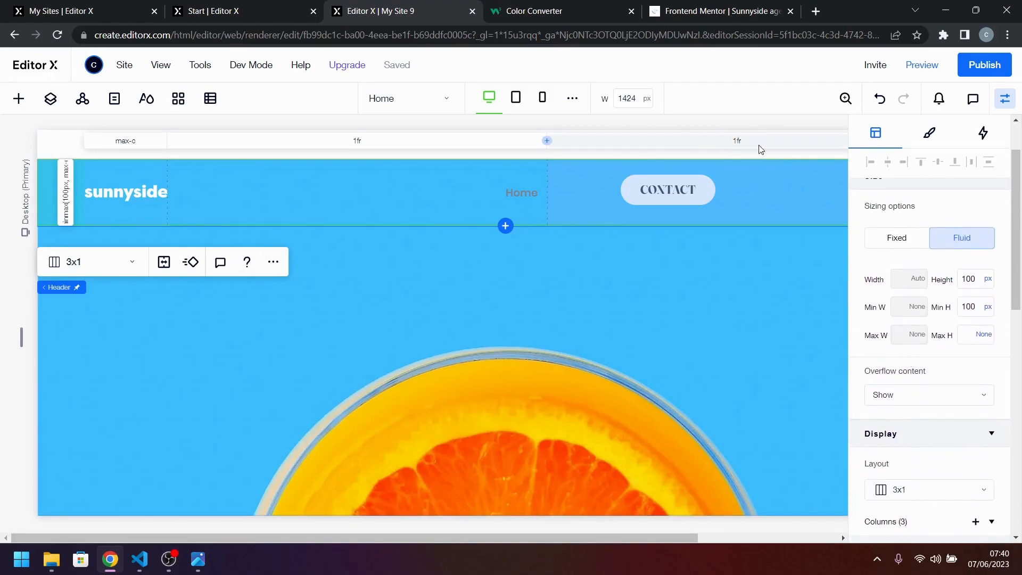
scroll(900, 373, "down", 6)
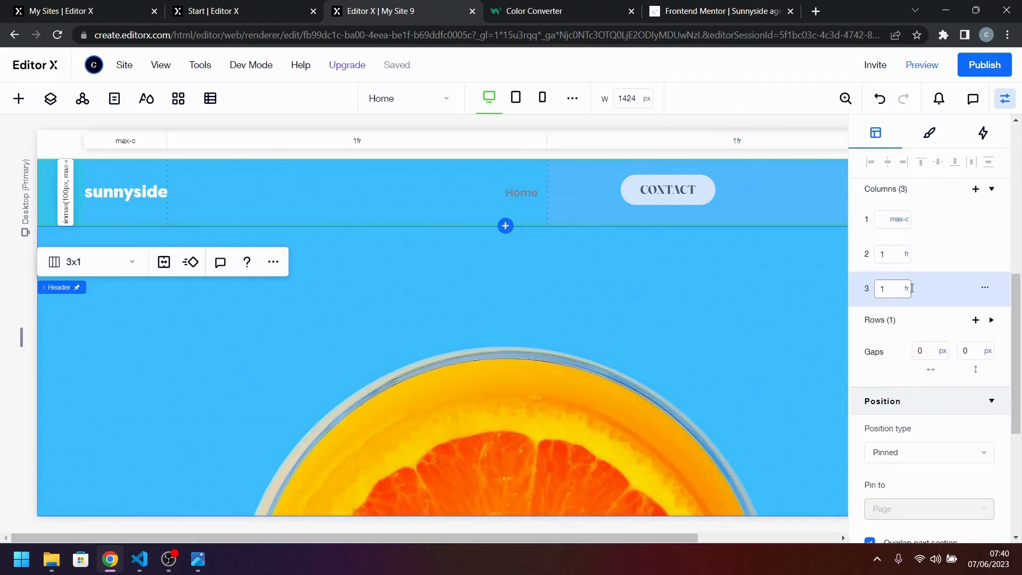
left_click(908, 290)
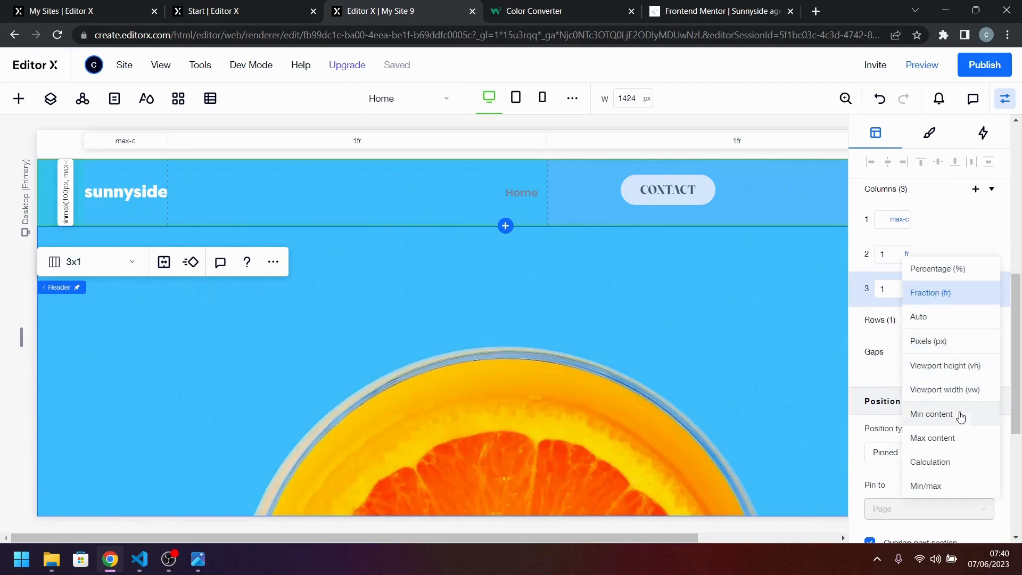
left_click(933, 438)
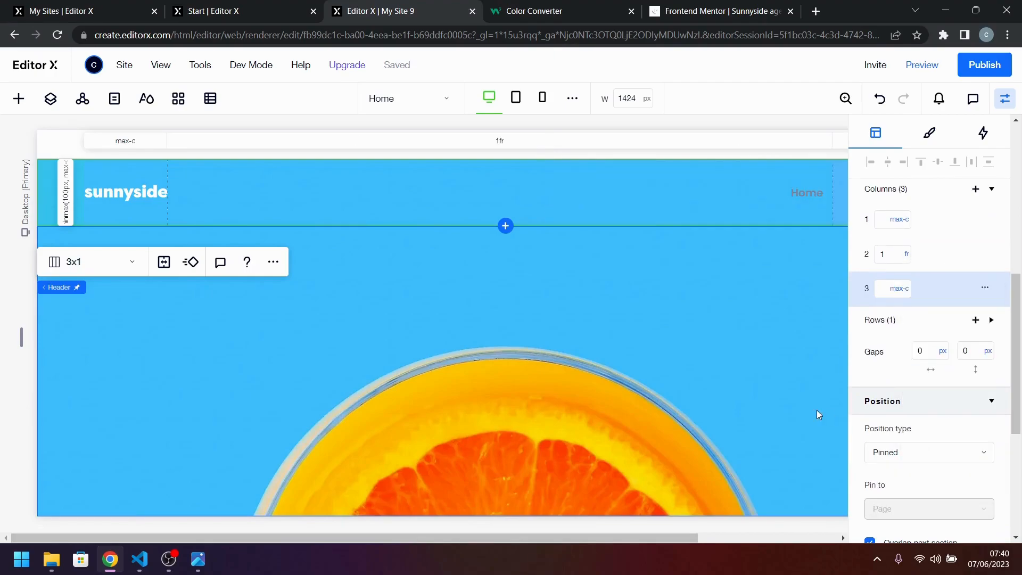
Align the CONTACT button to the left and vertical center of its header grid cell.
left_click(1006, 106)
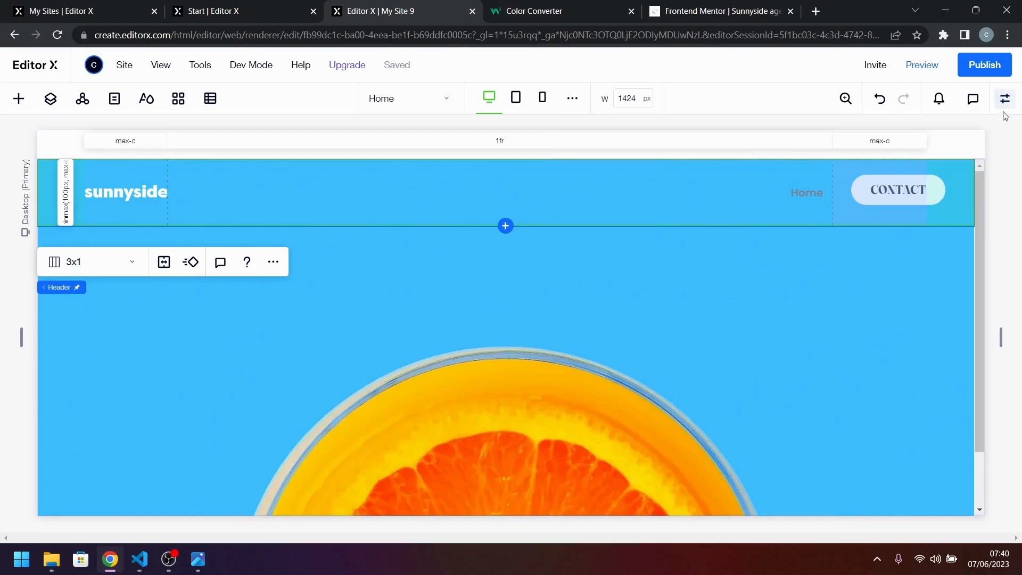
left_click(911, 185)
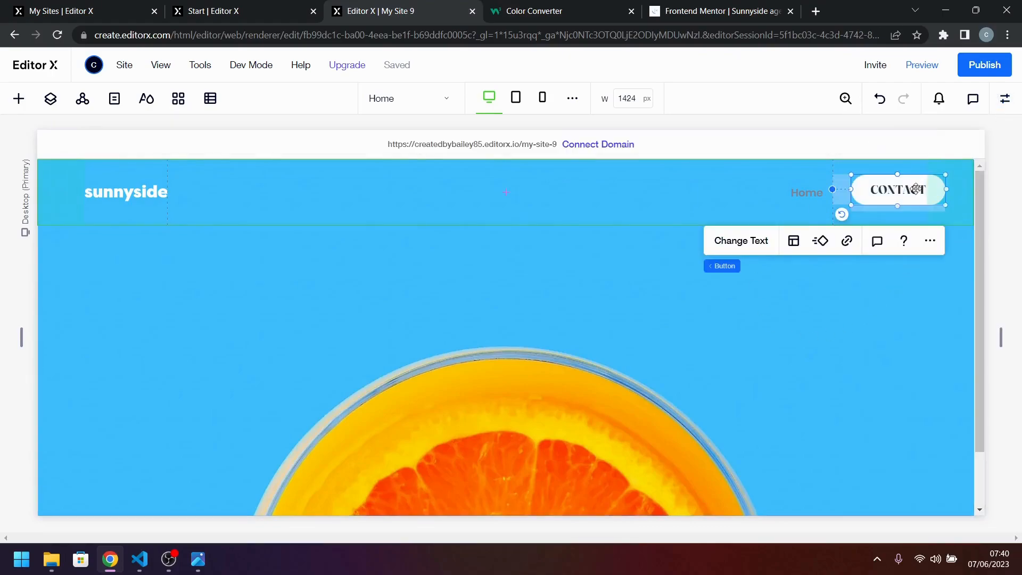
left_click(1011, 103)
left_click(870, 214)
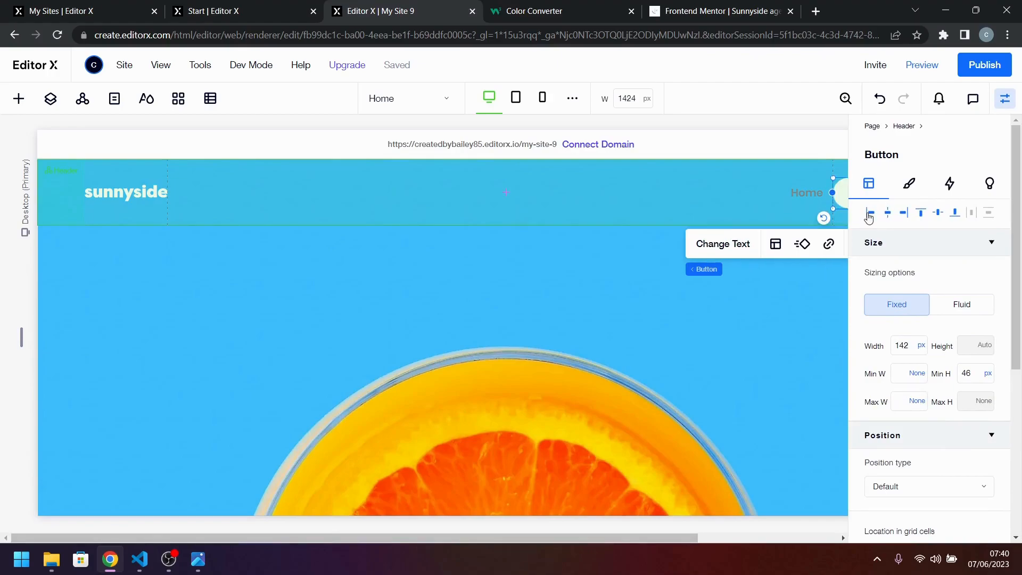
Select the header and check the spacing between the menu and the CONTACT button in desktop-design.jpg.
left_click(721, 336)
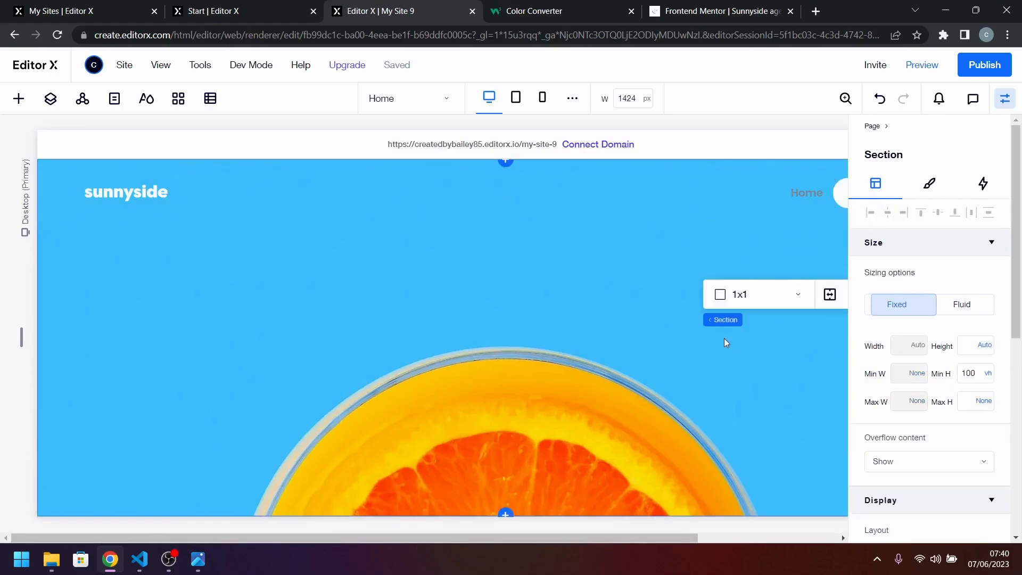
left_click(728, 190)
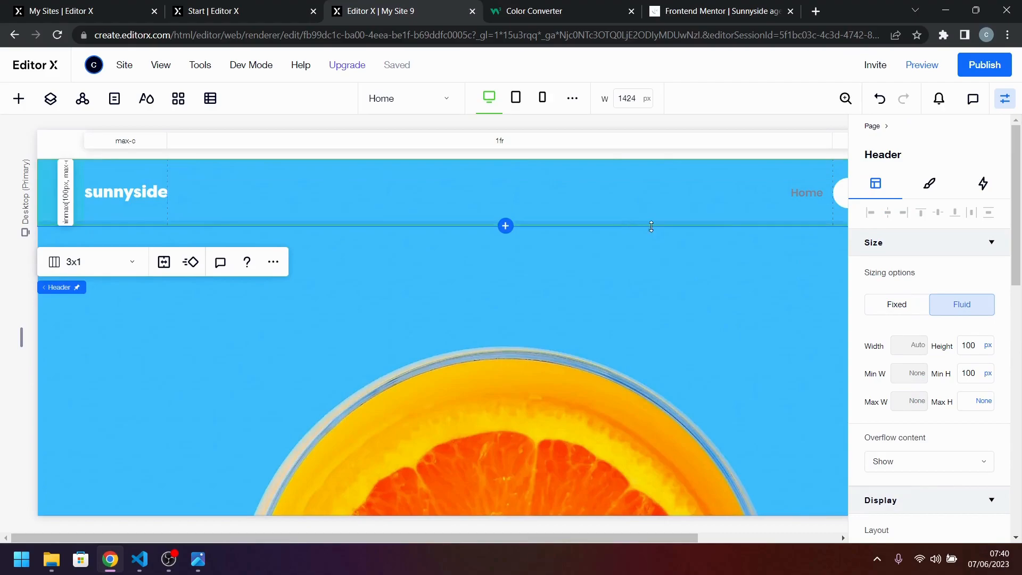
left_click_drag(758, 221, 764, 232)
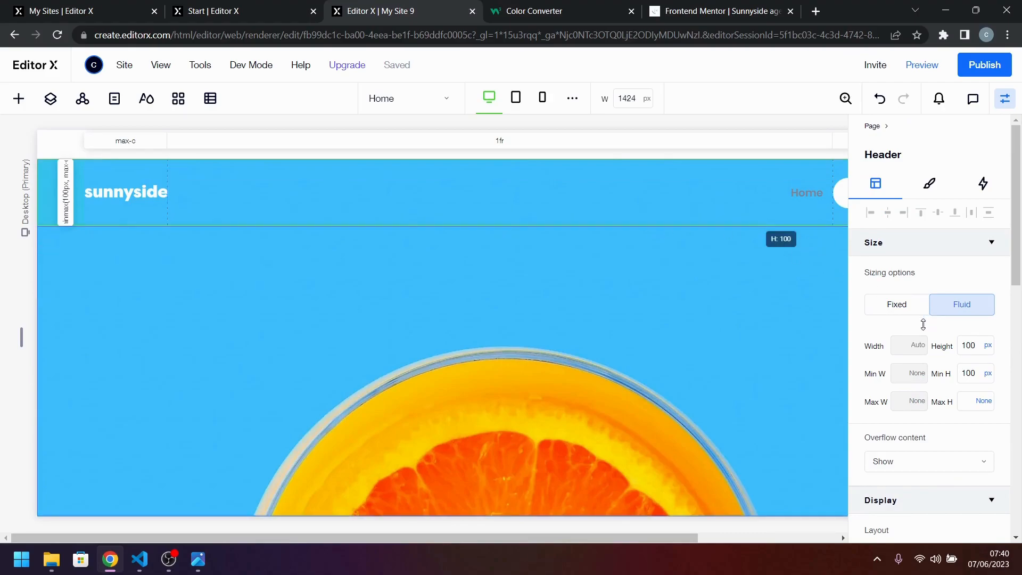
left_click(197, 559)
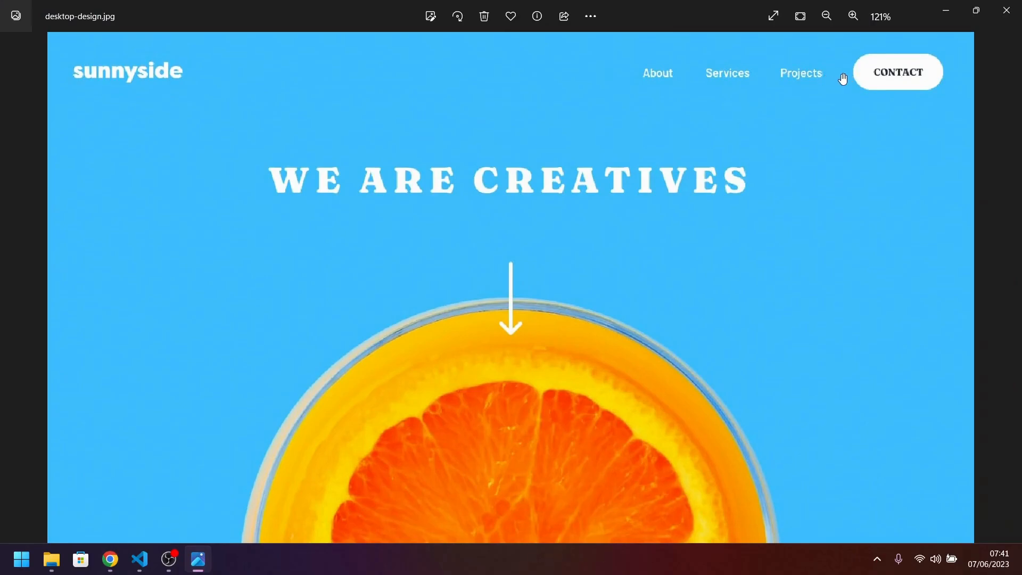
left_click(947, 10)
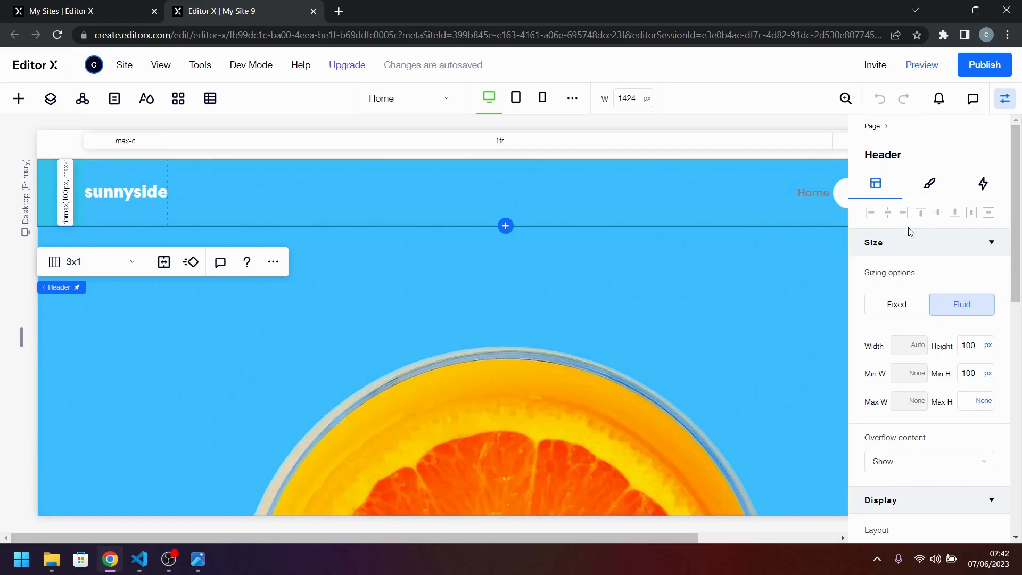
Set the horizontal gap between the header's grid columns to 24 px.
scroll(932, 330, "down", 4)
scroll(932, 330, "down", 2)
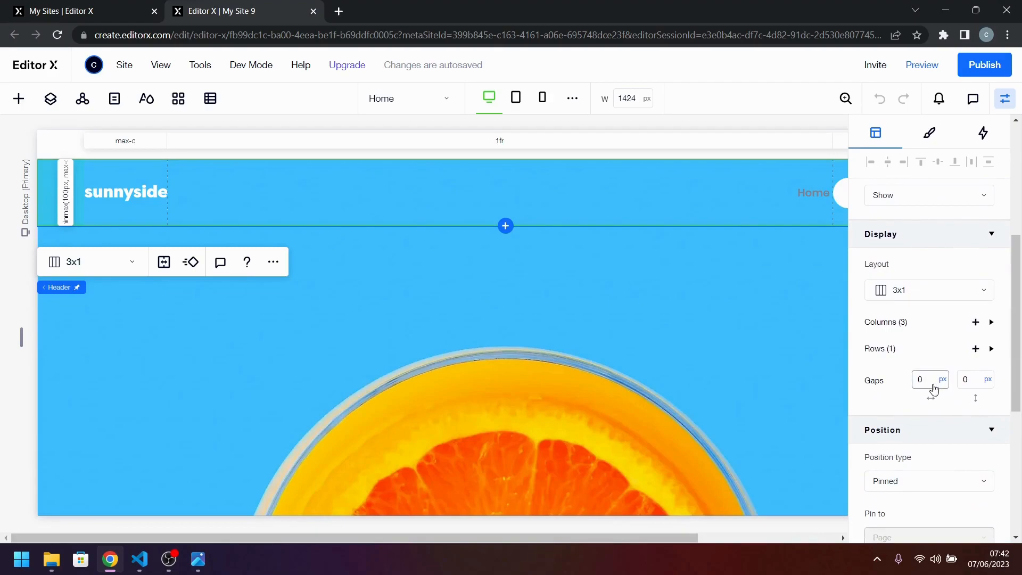
left_click(925, 385)
key("Return")
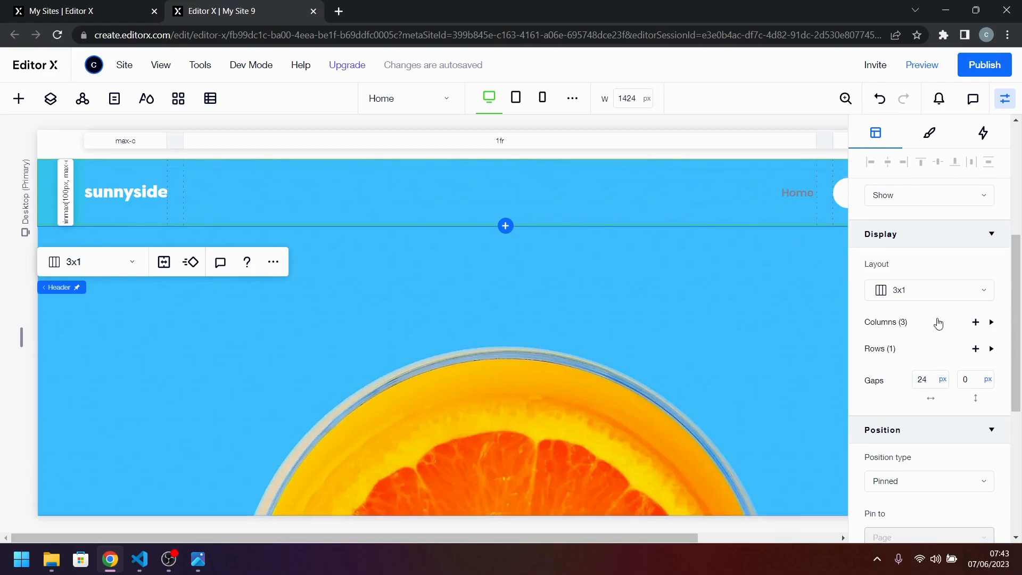
Compare the header spacing with desktop-design.jpg and set the header grid's horizontal gap to 48 px.
left_click(198, 559)
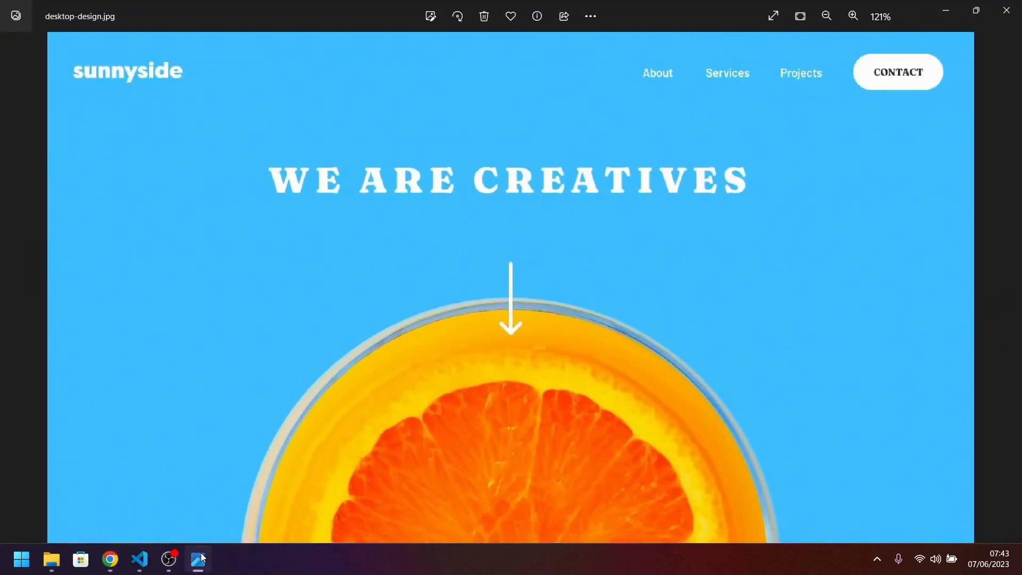
left_click(198, 559)
left_click(924, 377)
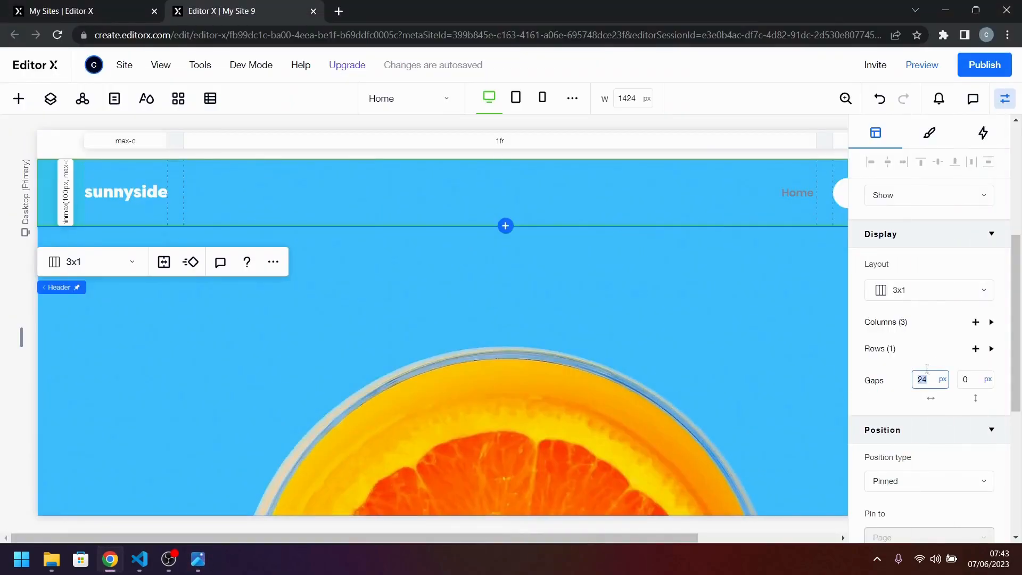
type("48")
key("Return")
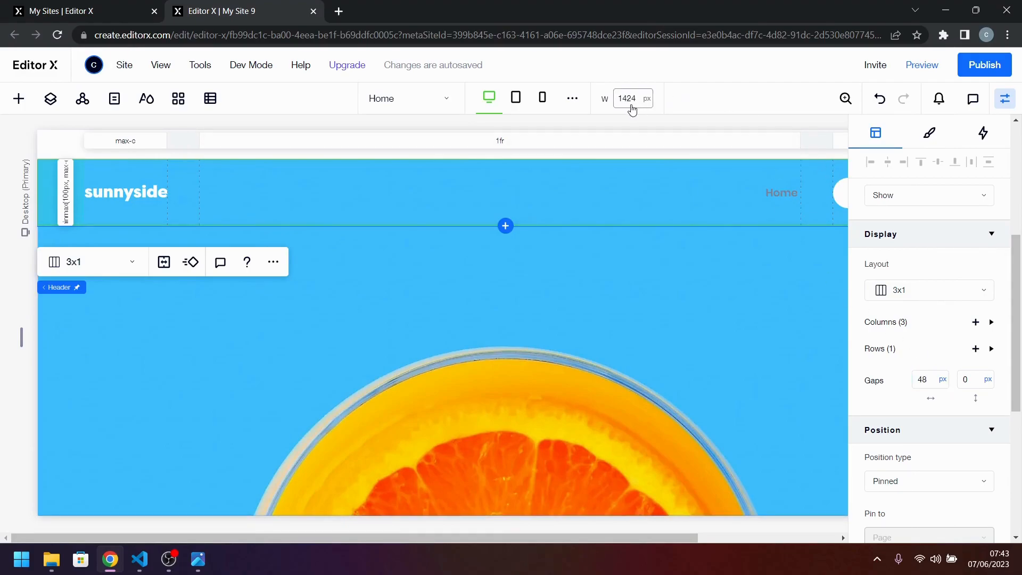
Narrow the canvas width to 1300 px and 1200 px to check how the header layout responds.
left_click(1009, 107)
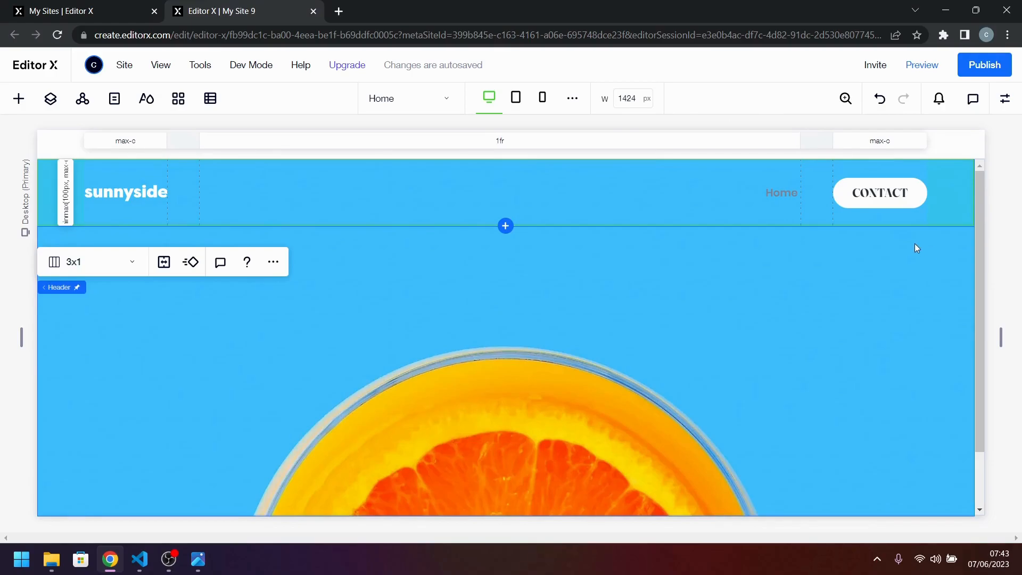
left_click(631, 99)
type("1300")
key("Return")
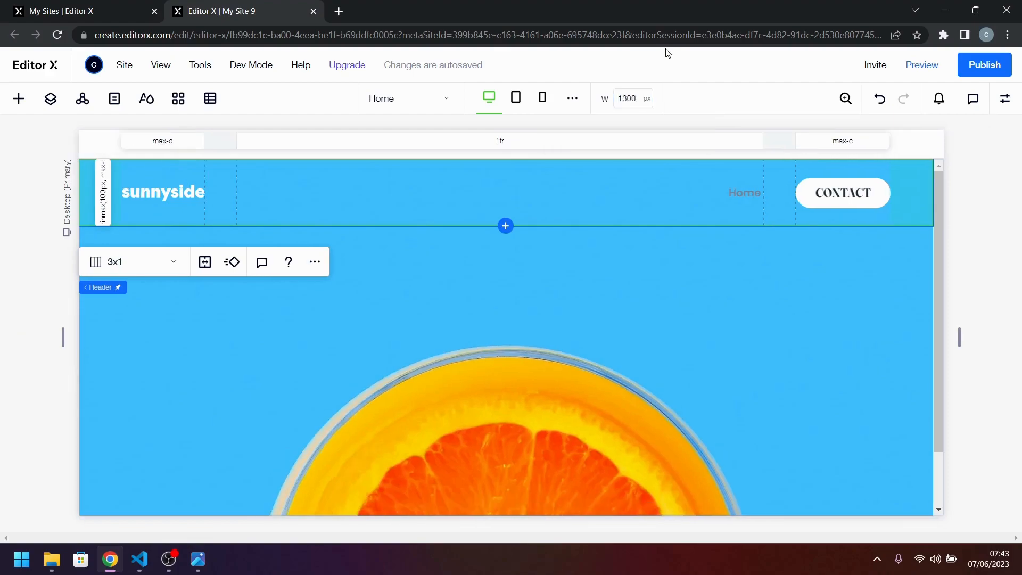
left_click(632, 97)
type("122")
type("0")
key("Return")
left_click(1008, 109)
left_click(1005, 101)
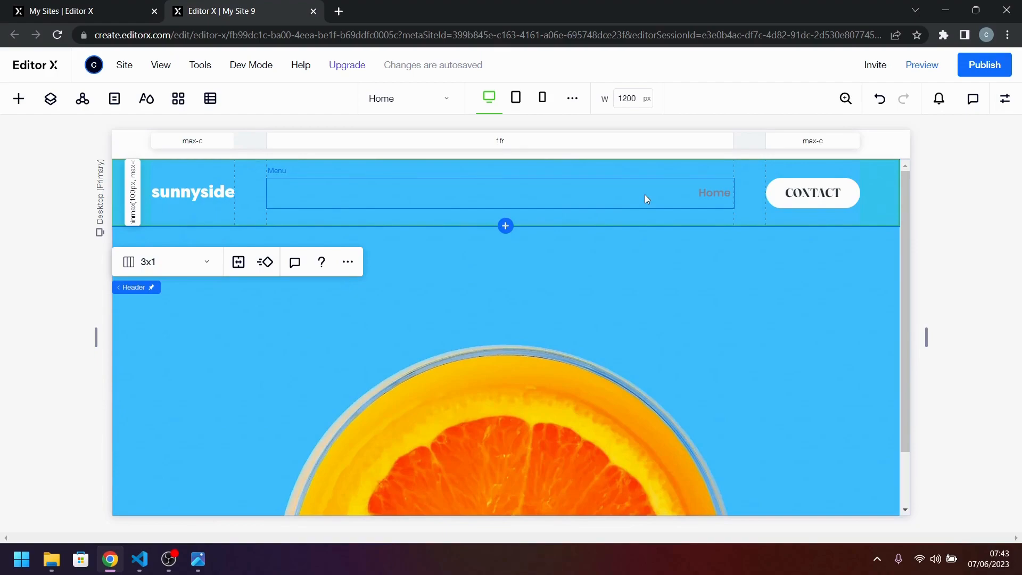
Add a standard blank page to the site's main pages.
left_click(118, 100)
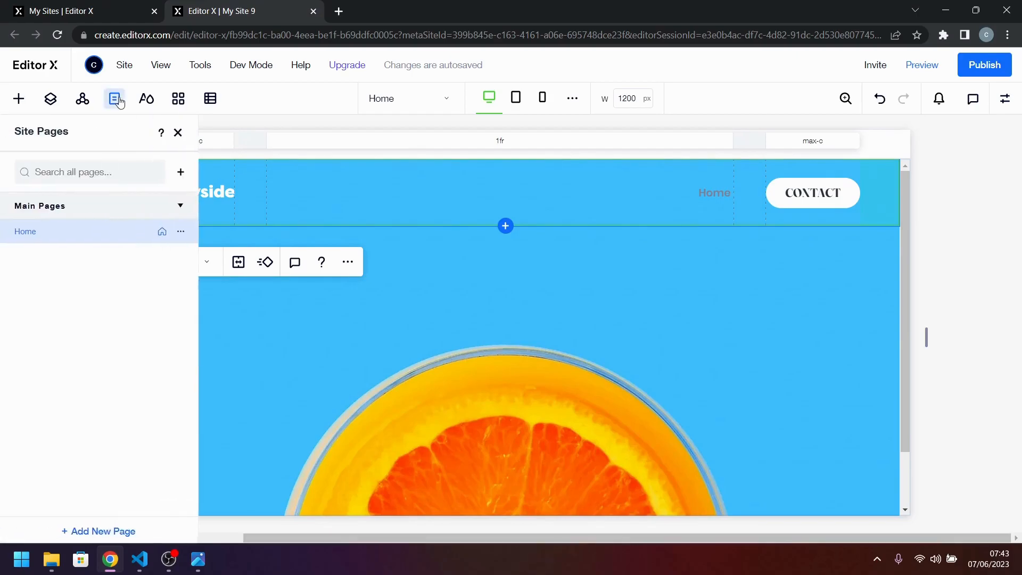
left_click(183, 173)
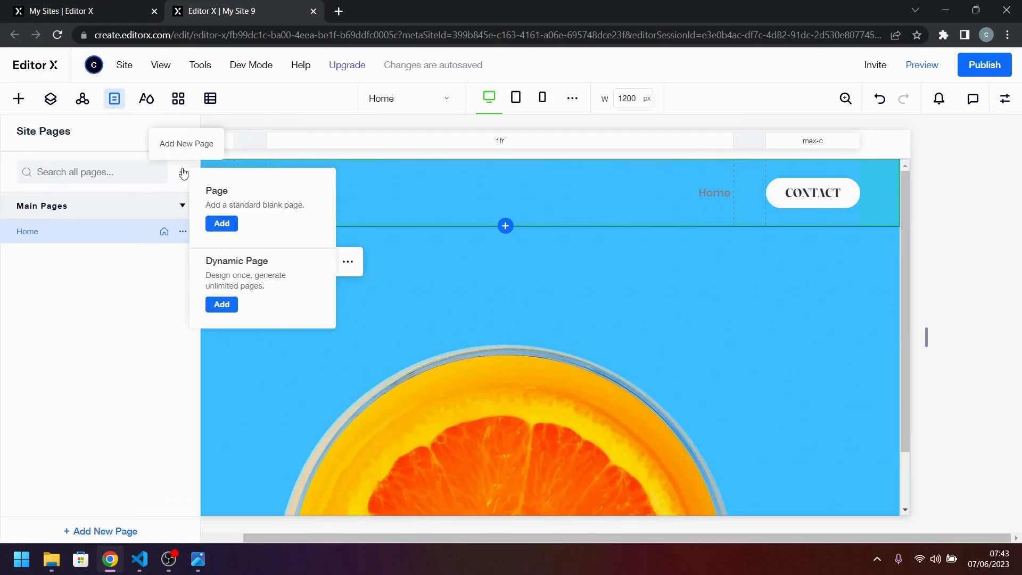
left_click(221, 224)
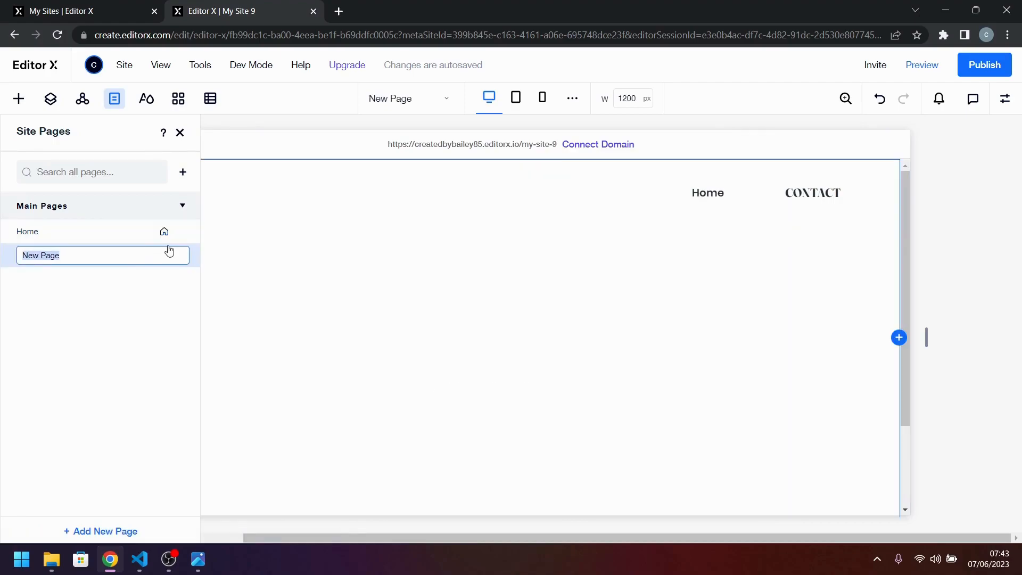
Name the new page About and check the menu item names in desktop-design.jpg.
type("About")
key("Return")
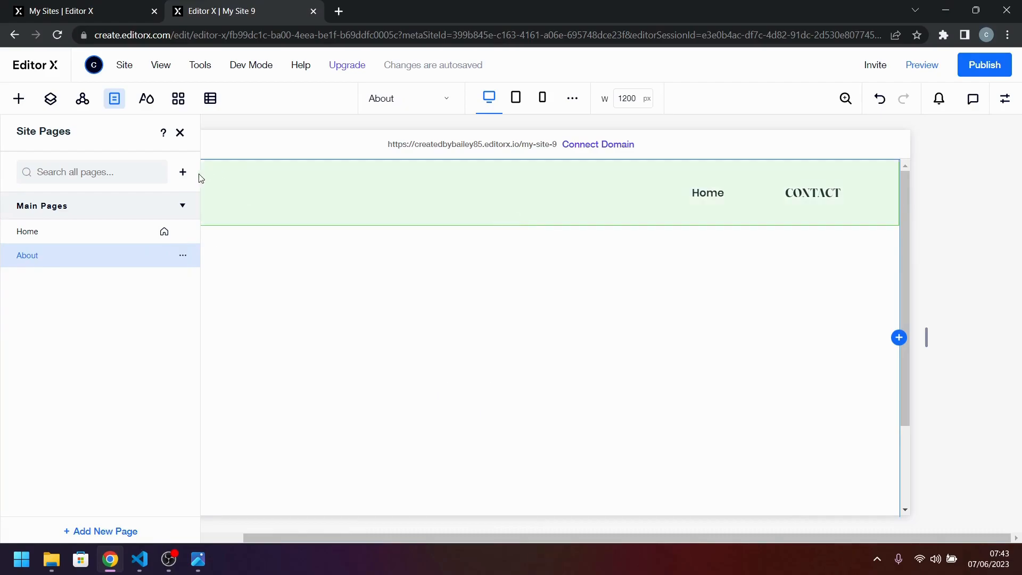
left_click(198, 560)
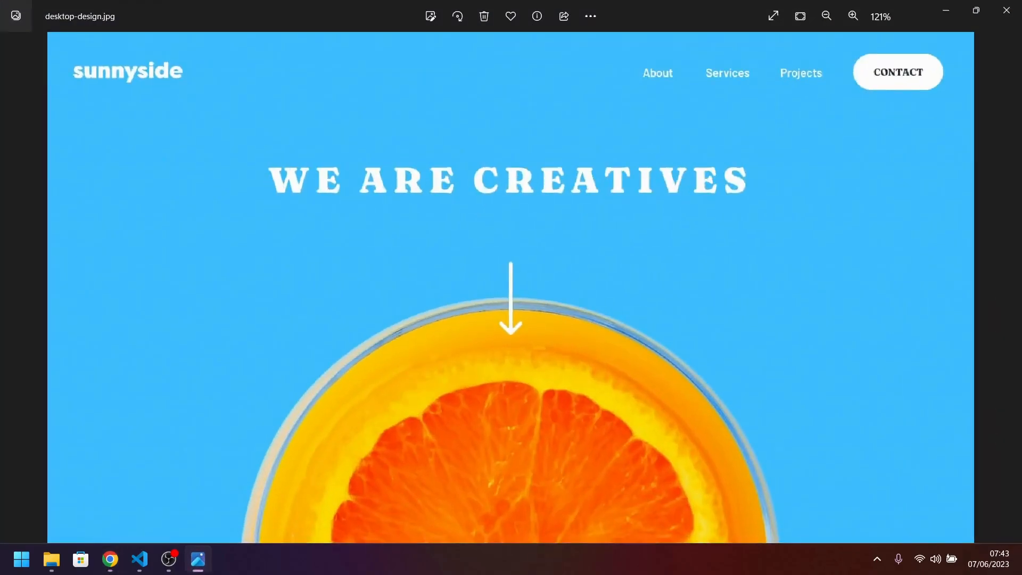
key("alt+Tab")
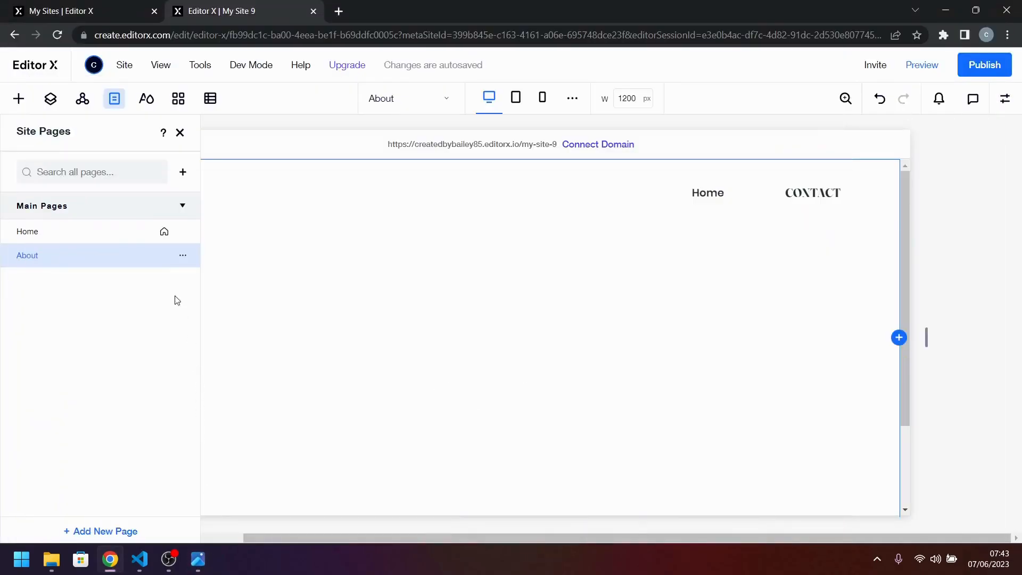
Add another standard blank page to the main pages and name it Services.
left_click(187, 172)
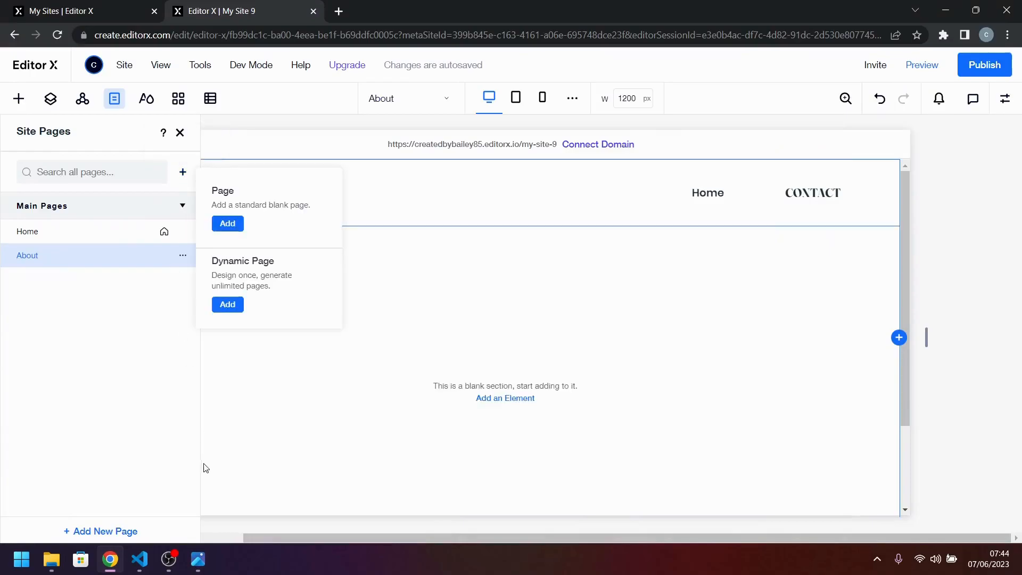
left_click(227, 223)
left_click(139, 559)
left_click(140, 559)
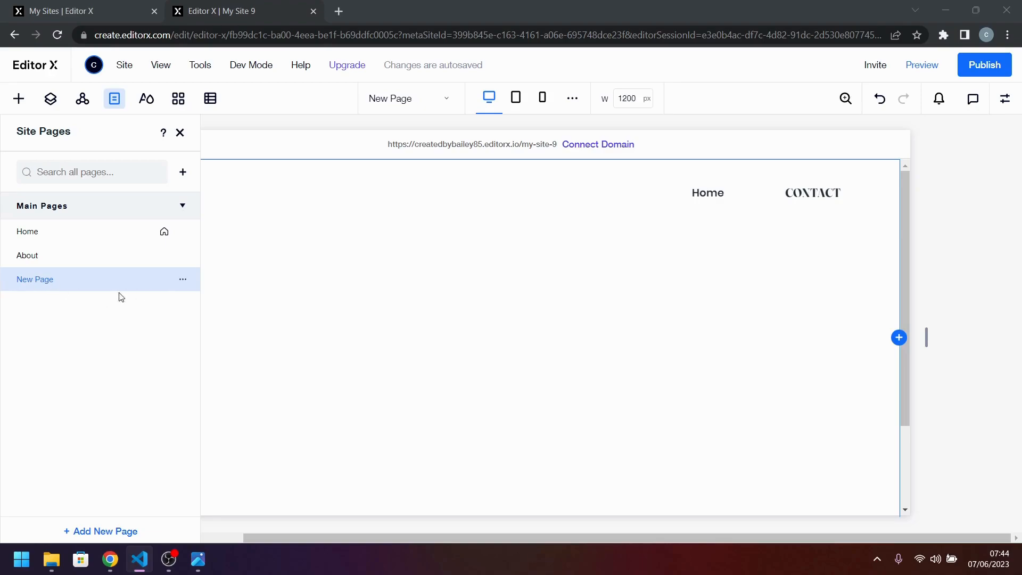
double_click(101, 287)
type("Services")
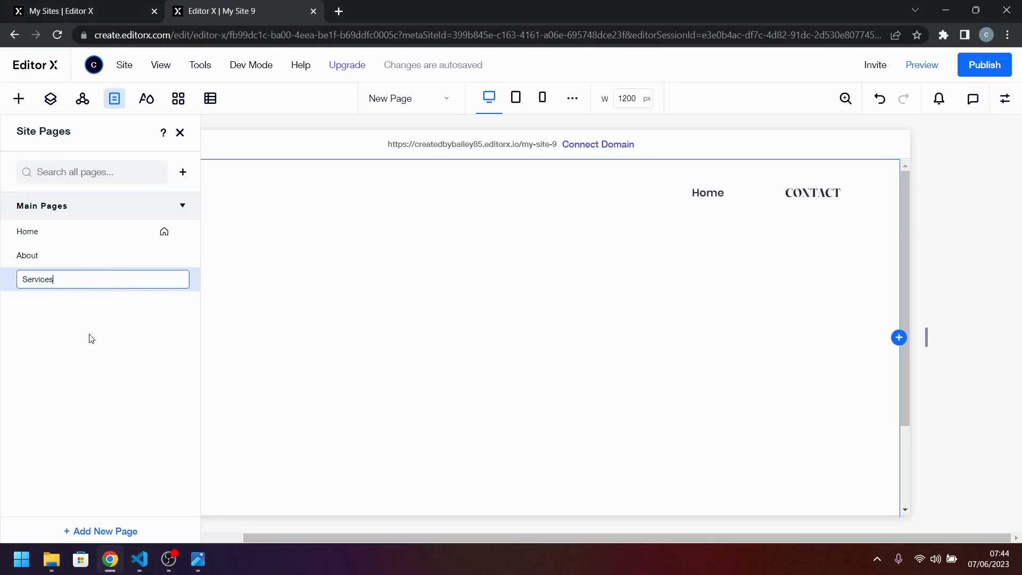
key("Return")
Add a further standard blank page named Projects and close the site pages list.
left_click(183, 172)
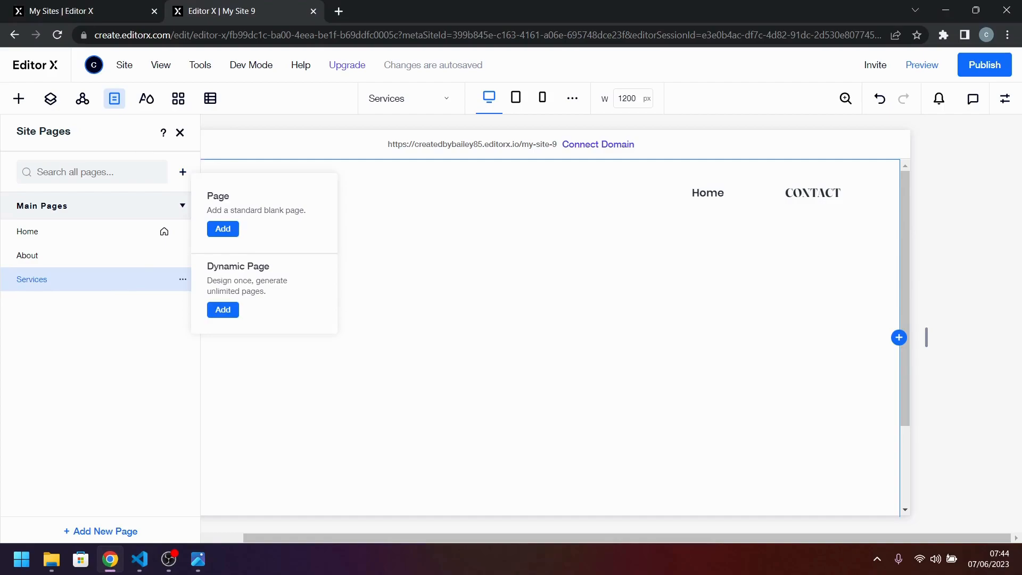
key("alt+Tab")
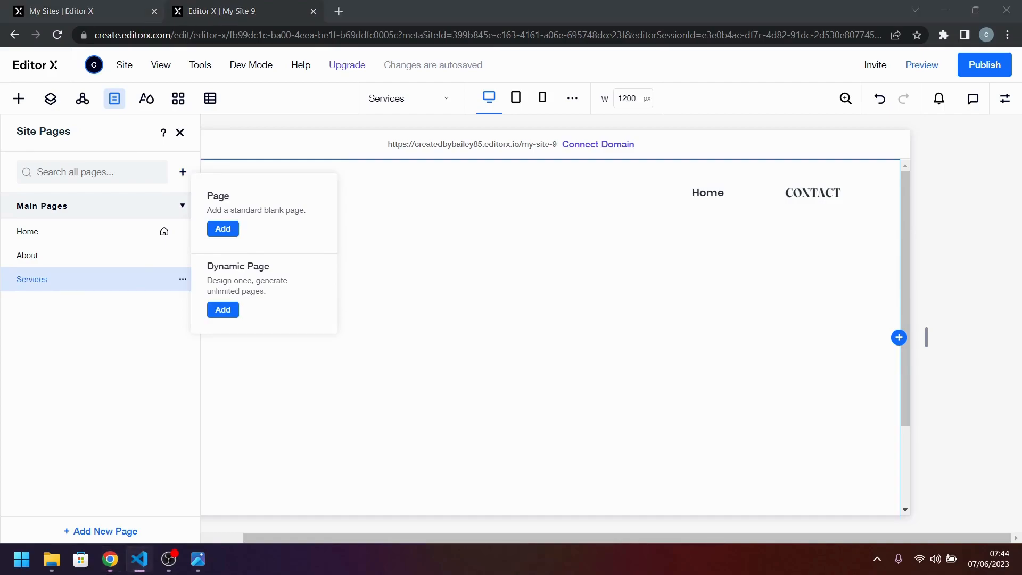
left_click(223, 229)
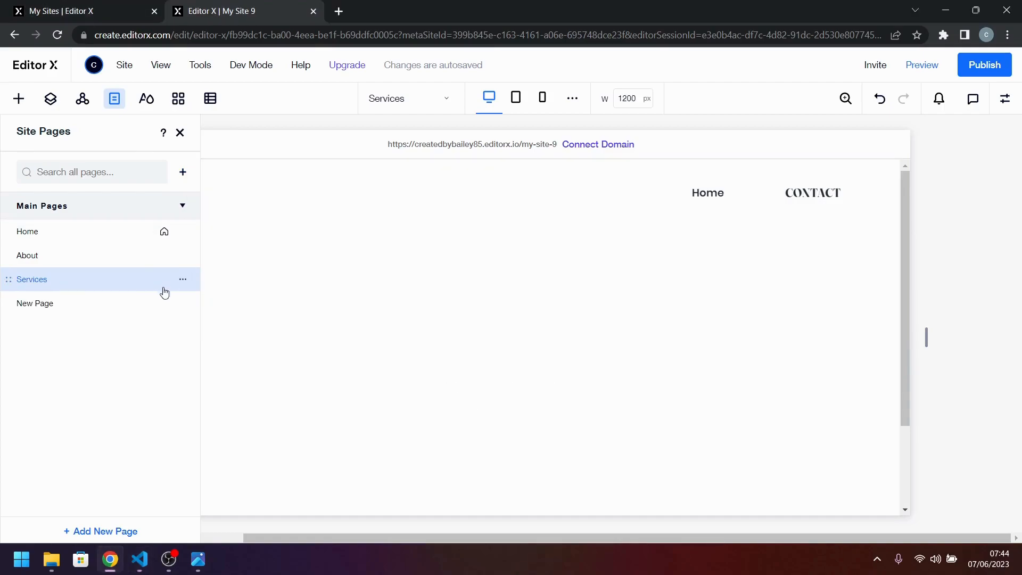
type("Projects")
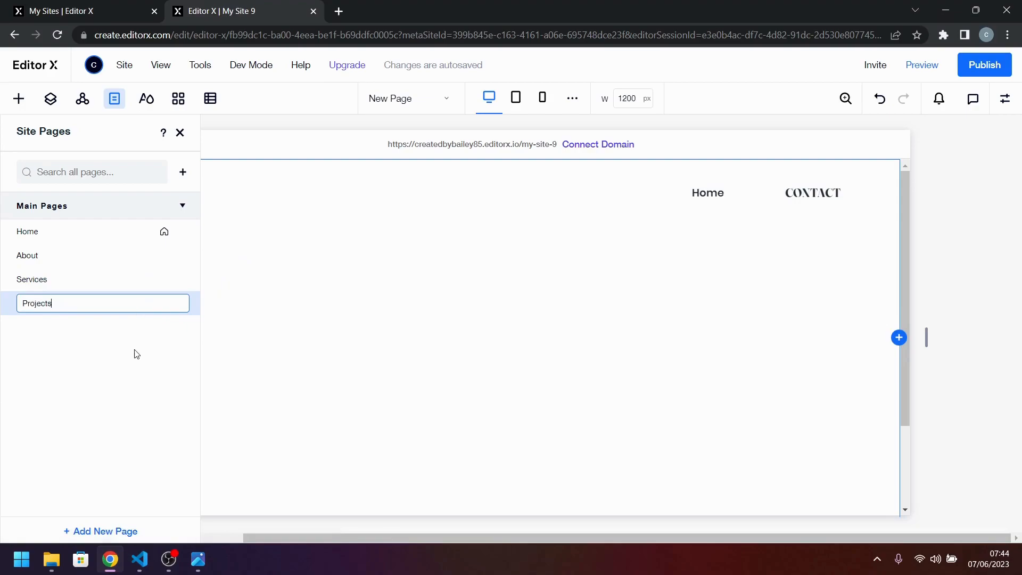
key("Return")
left_click(180, 132)
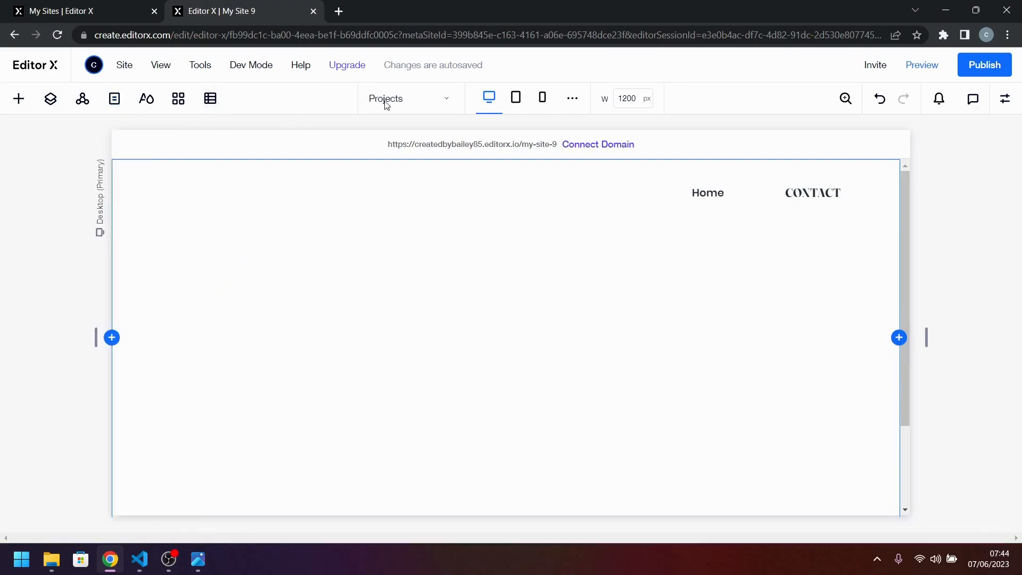
Switch the editor back to the Home page.
left_click(421, 103)
left_click(410, 107)
left_click(411, 109)
left_click(413, 128)
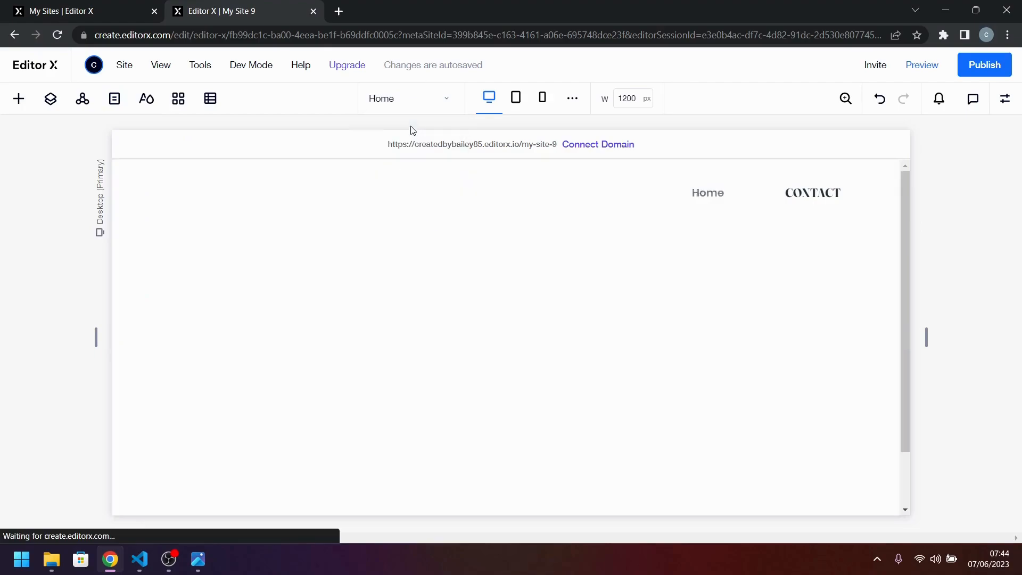
Add the site pages About, Services and Projects as items of the header menu.
left_click(687, 199)
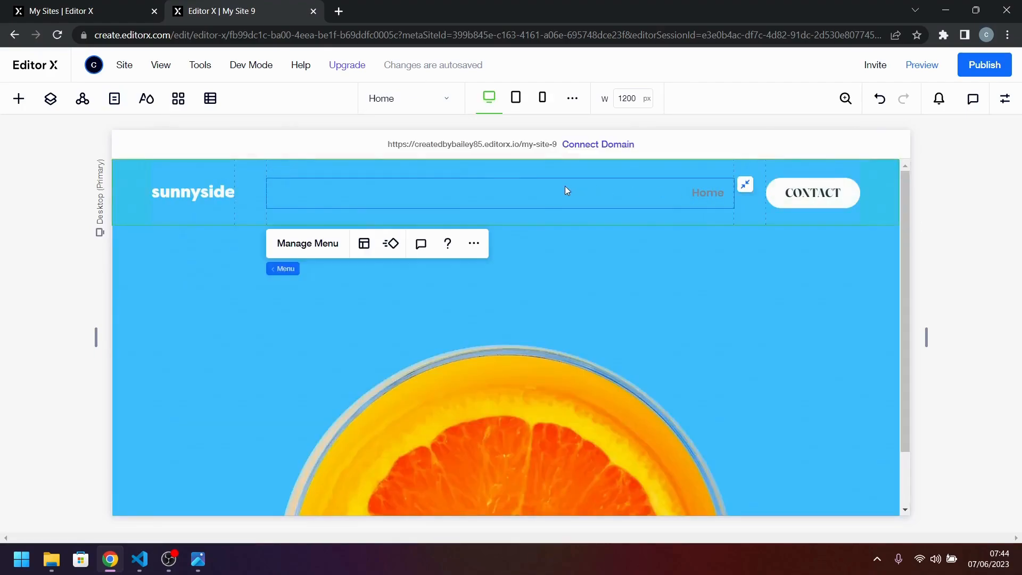
left_click(321, 242)
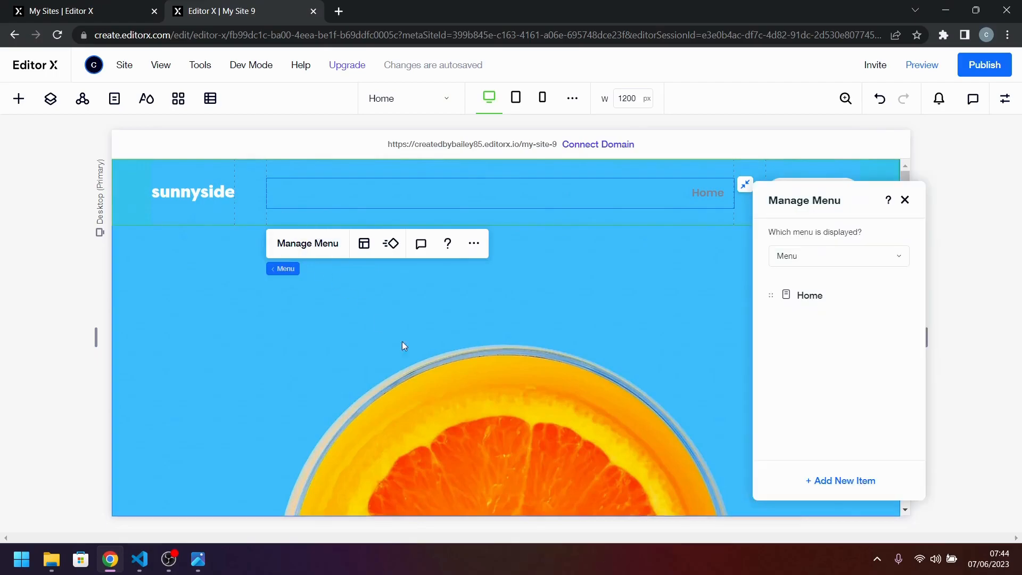
left_click(824, 490)
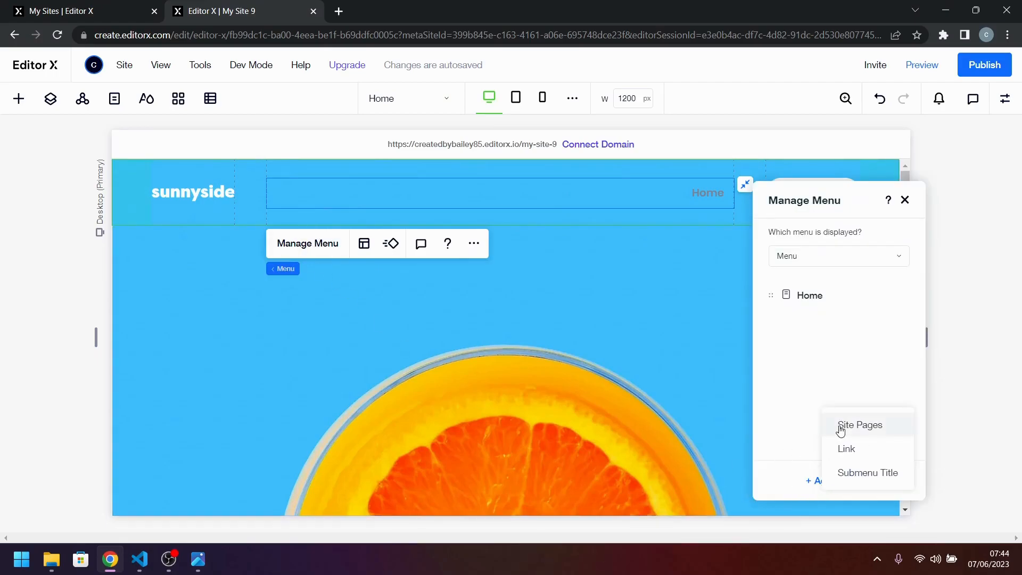
left_click(841, 431)
left_click(898, 371)
left_click(897, 388)
left_click(900, 402)
left_click(973, 434)
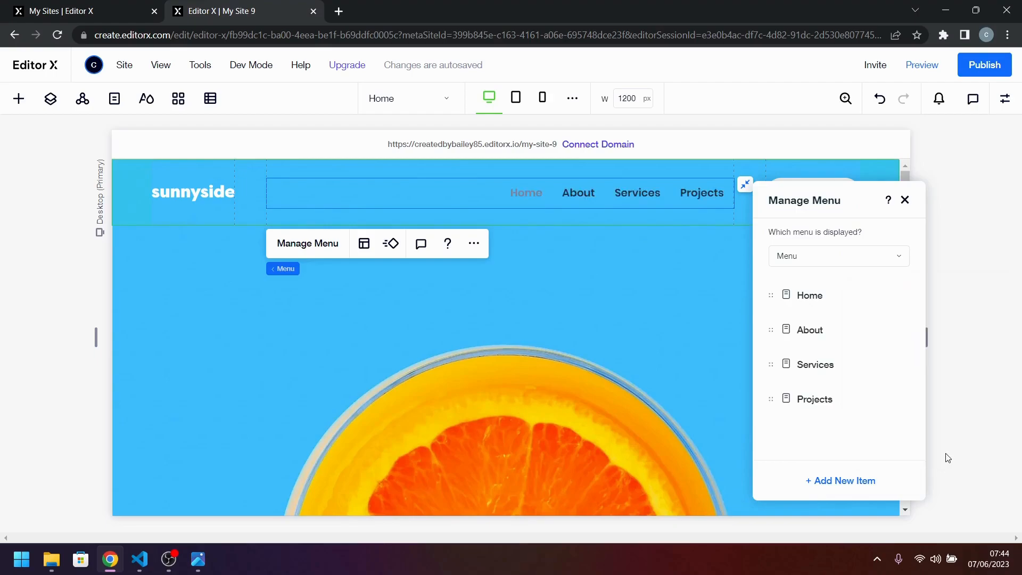
left_click(905, 200)
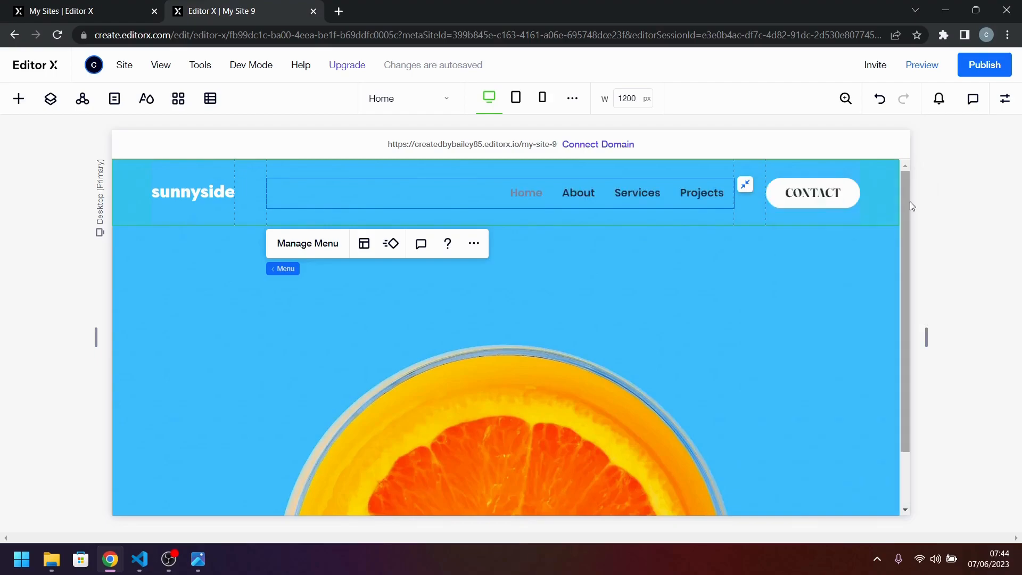
Check the menu styling in desktop-design.jpg and set the header menu's regular text color to white (#FFFFFF).
left_click(204, 568)
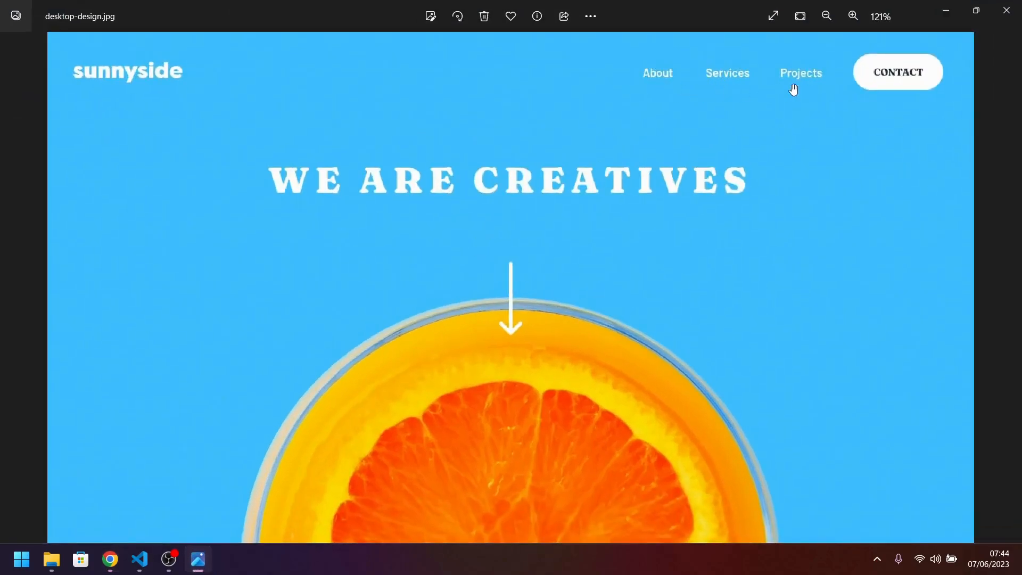
left_click(952, 16)
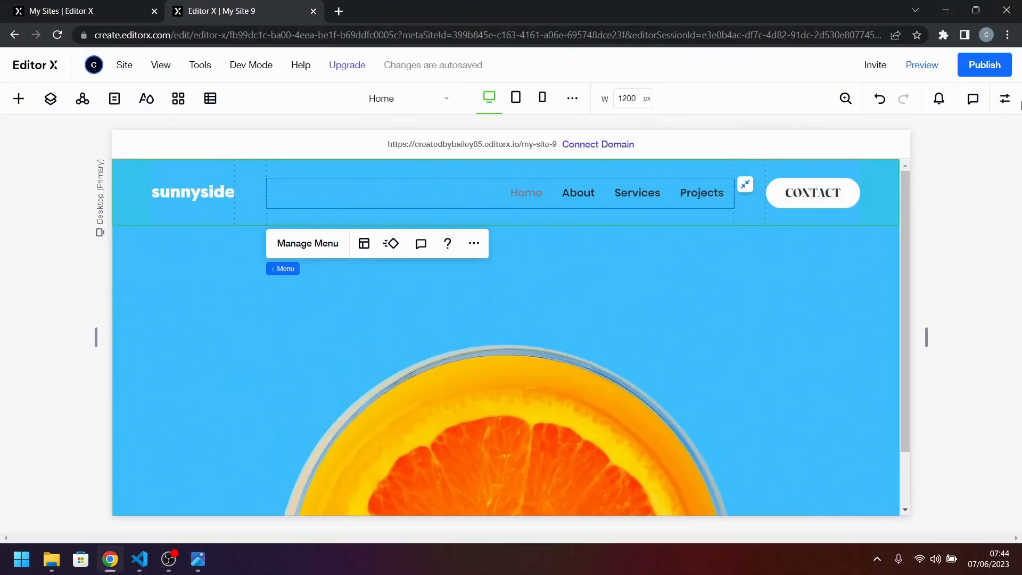
left_click(1005, 98)
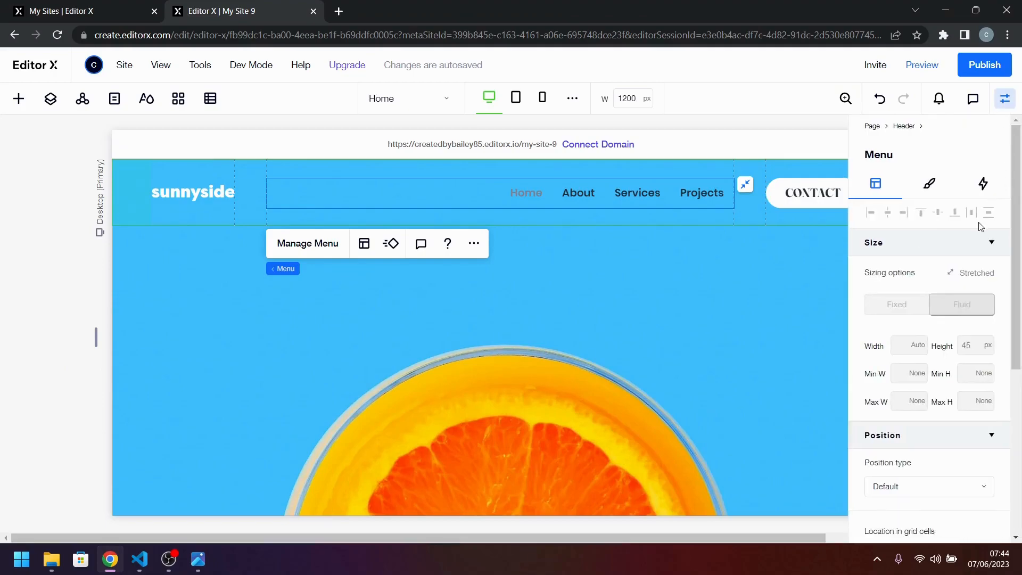
left_click(937, 183)
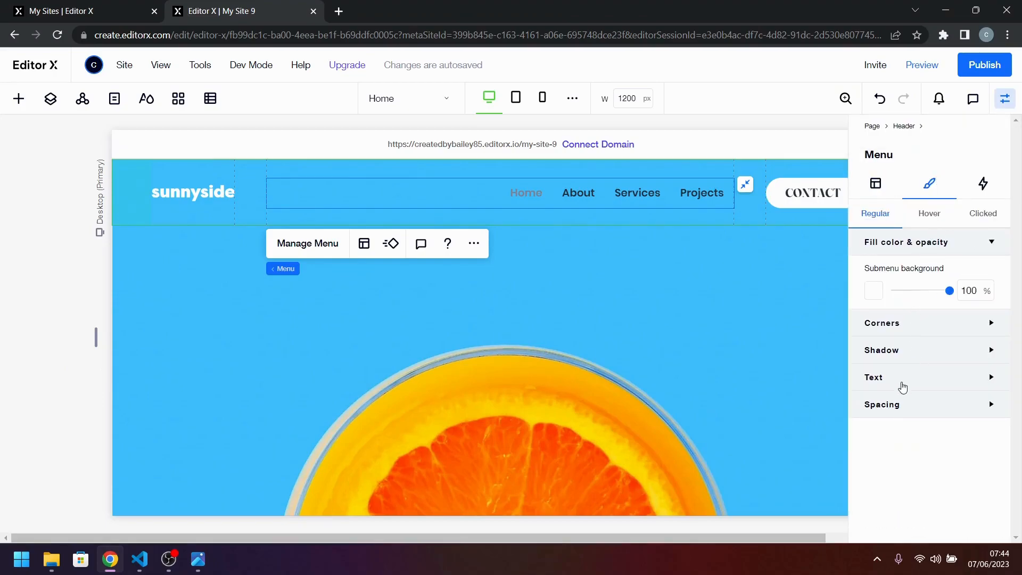
left_click(903, 378)
left_click(985, 412)
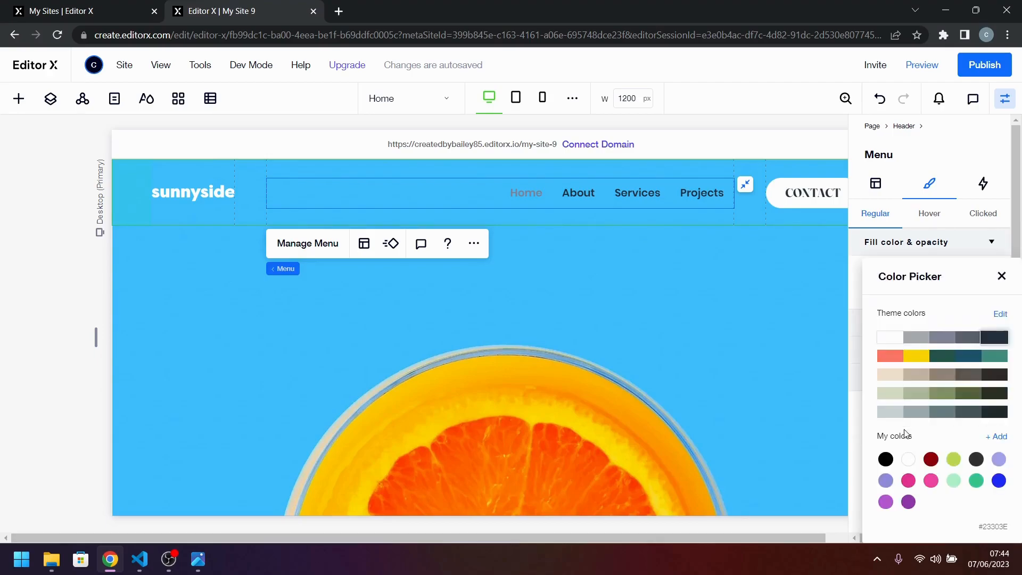
left_click(884, 339)
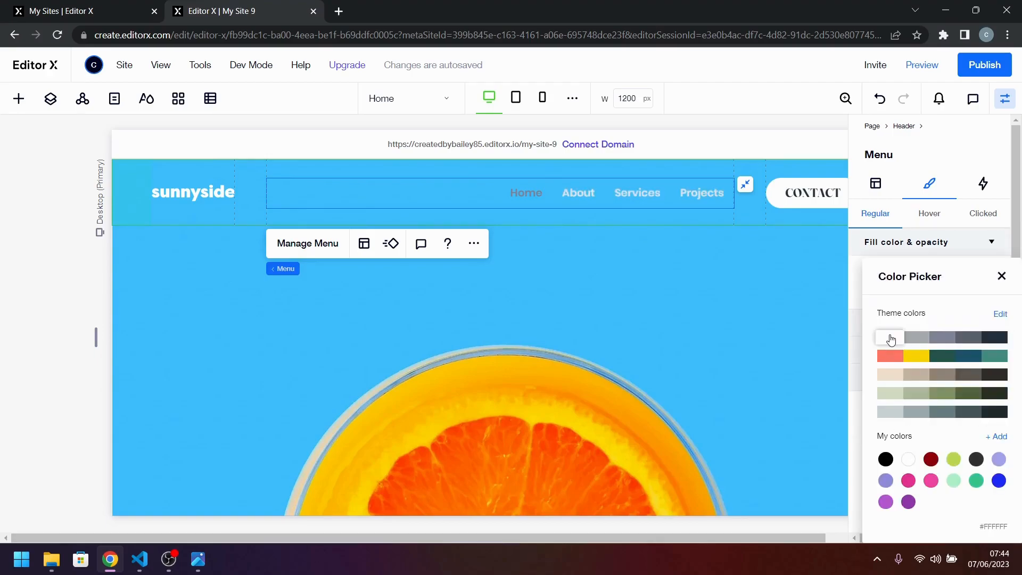
left_click(1008, 283)
Apply the Paragraph 1 text theme to the header menu items.
scroll(913, 445, "down", 2)
left_click(942, 451)
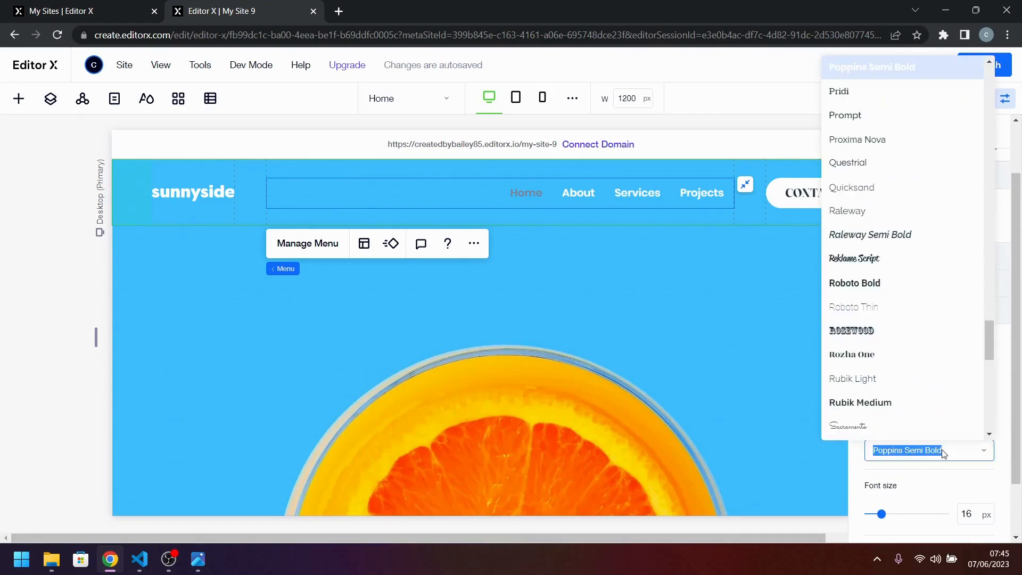
left_click(942, 451)
left_click(983, 401)
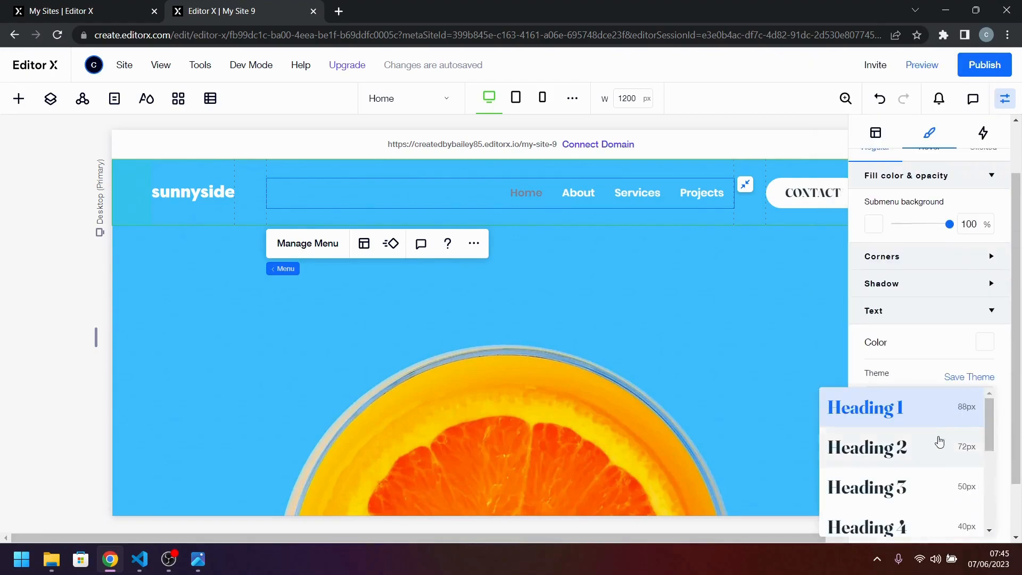
left_click(935, 449)
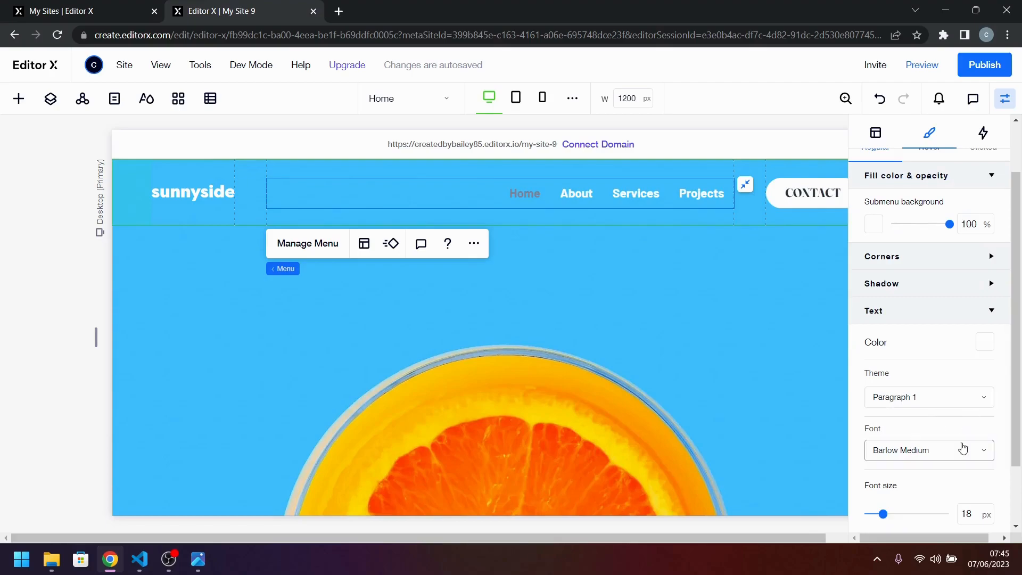
Set the header menu's text color for the Clicked state to white (#FFFFFF).
scroll(921, 229, "up", 2)
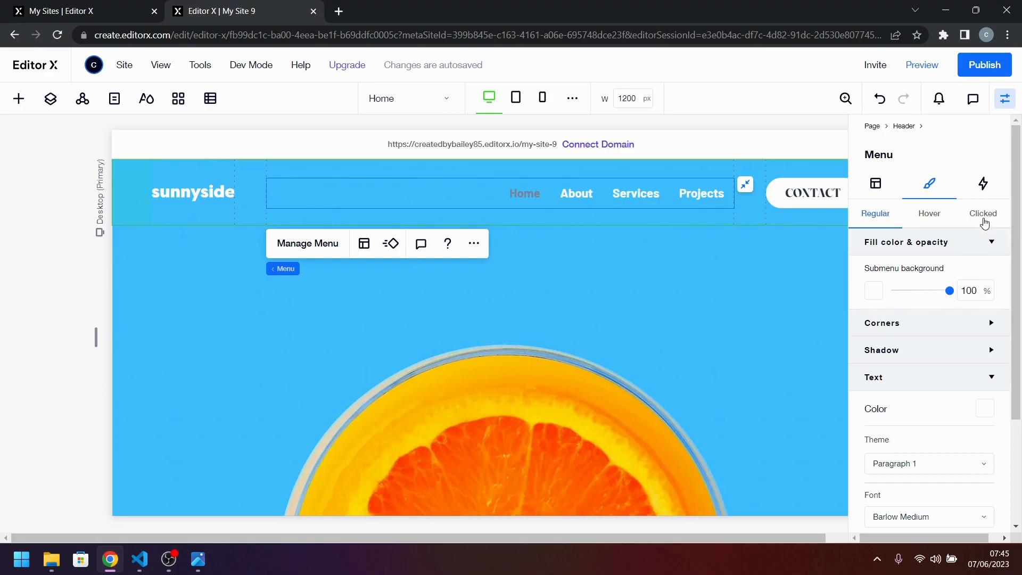
left_click(984, 214)
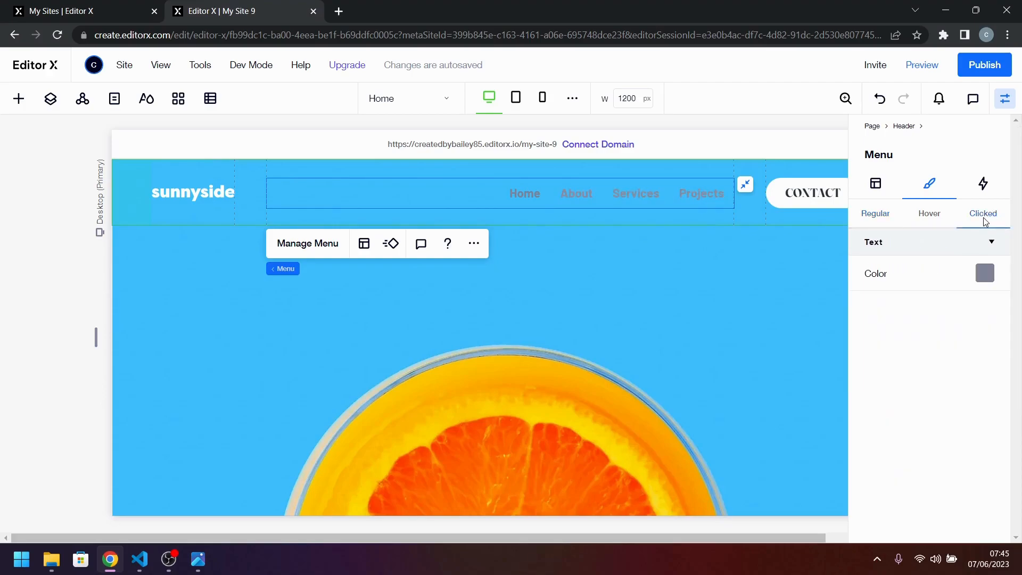
left_click(985, 273)
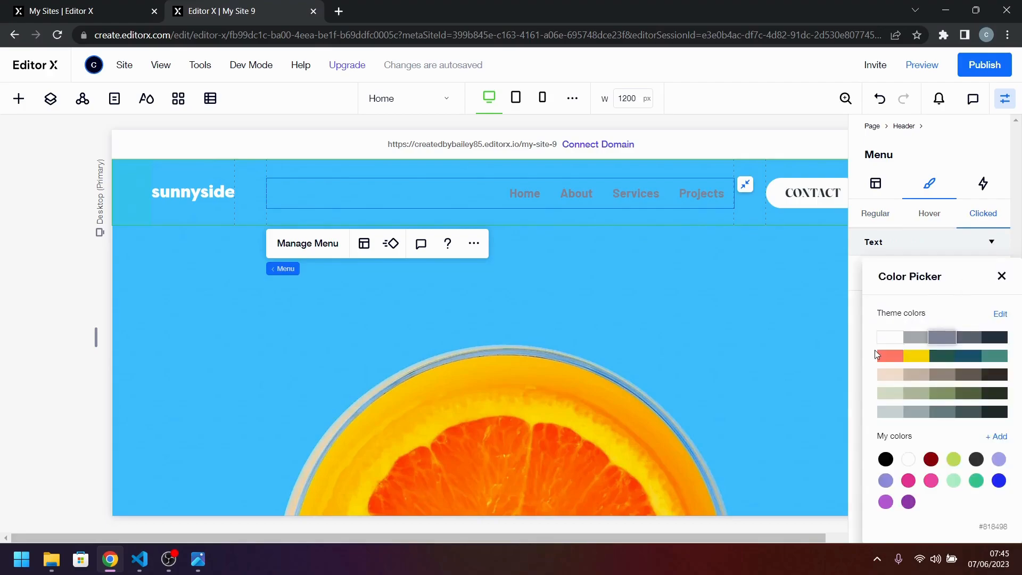
left_click(884, 337)
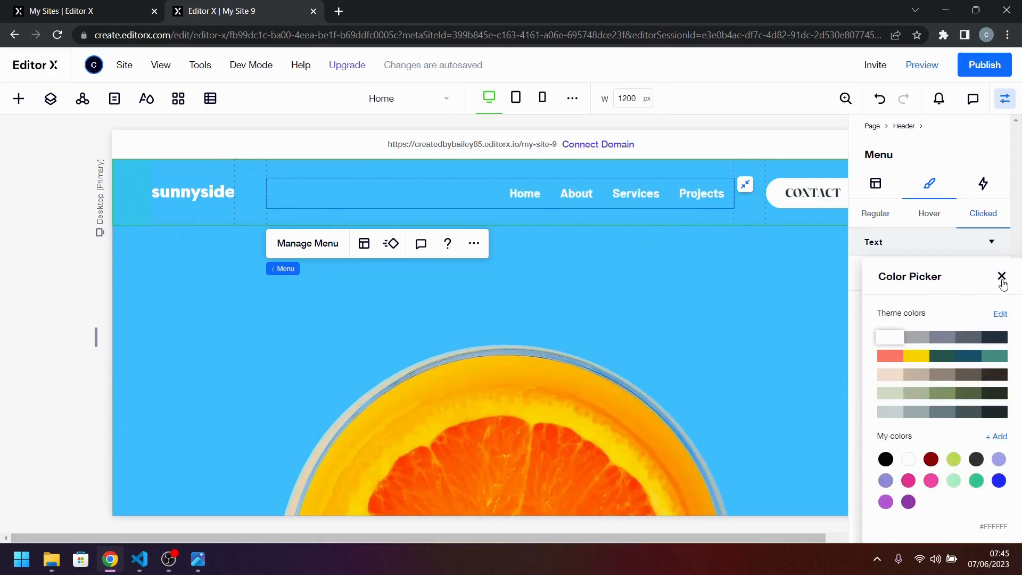
left_click(1001, 275)
left_click(970, 247)
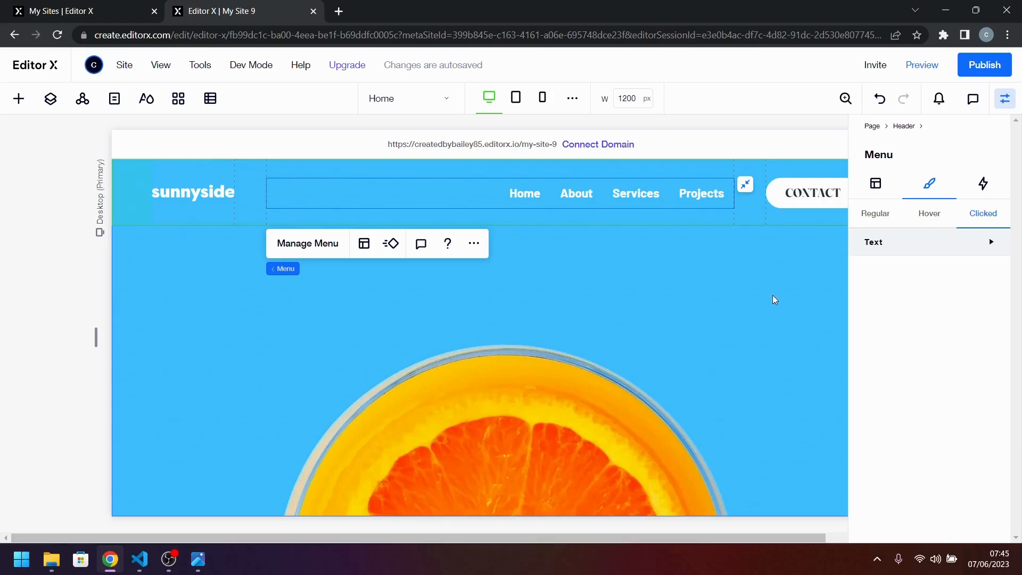
left_click(1004, 99)
Check the hero heading in desktop-design.jpg and add a title text element to the hero section above the orange image.
scroll(660, 327, "down", 2)
scroll(659, 331, "up", 2)
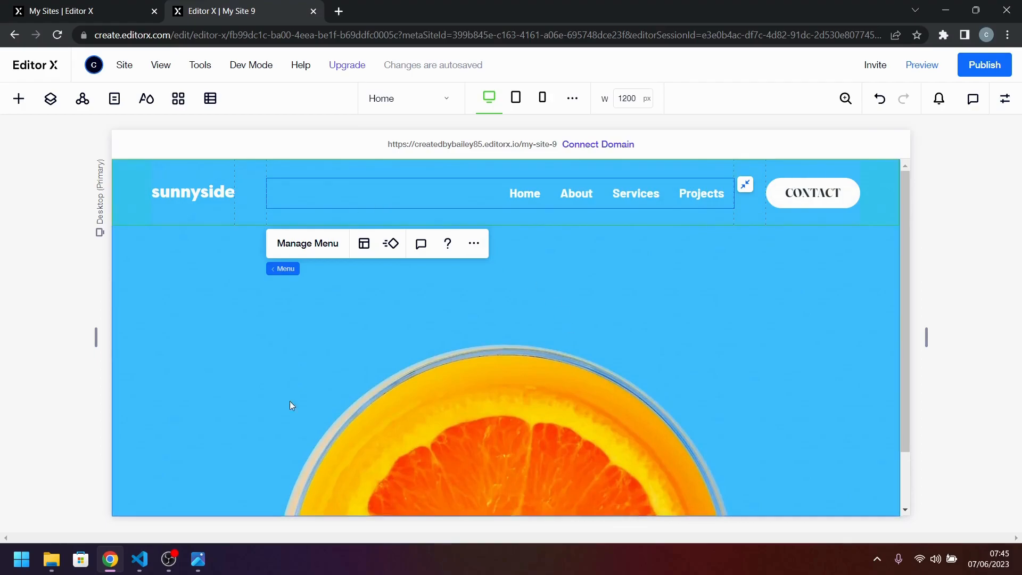
left_click(198, 570)
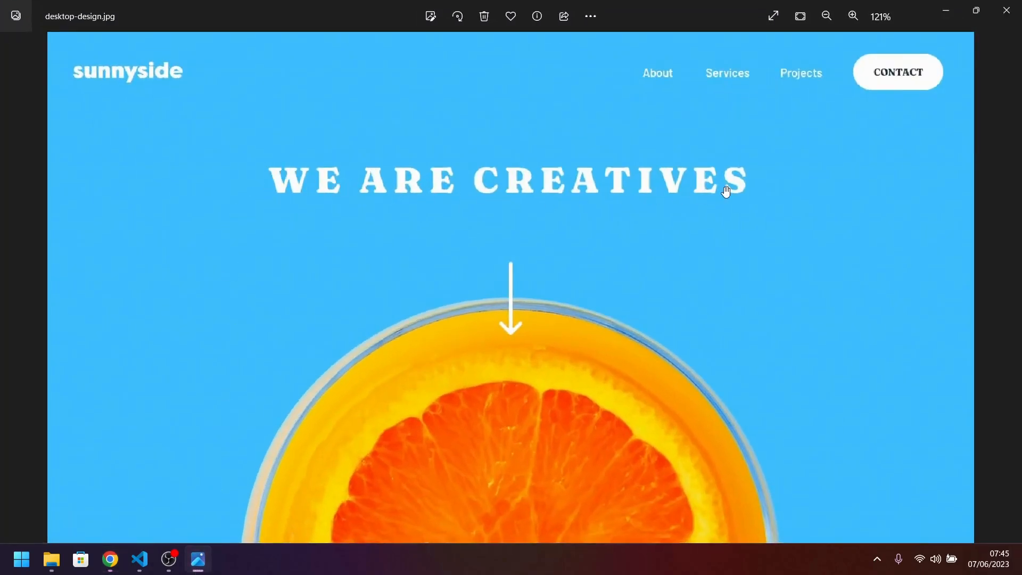
left_click(197, 559)
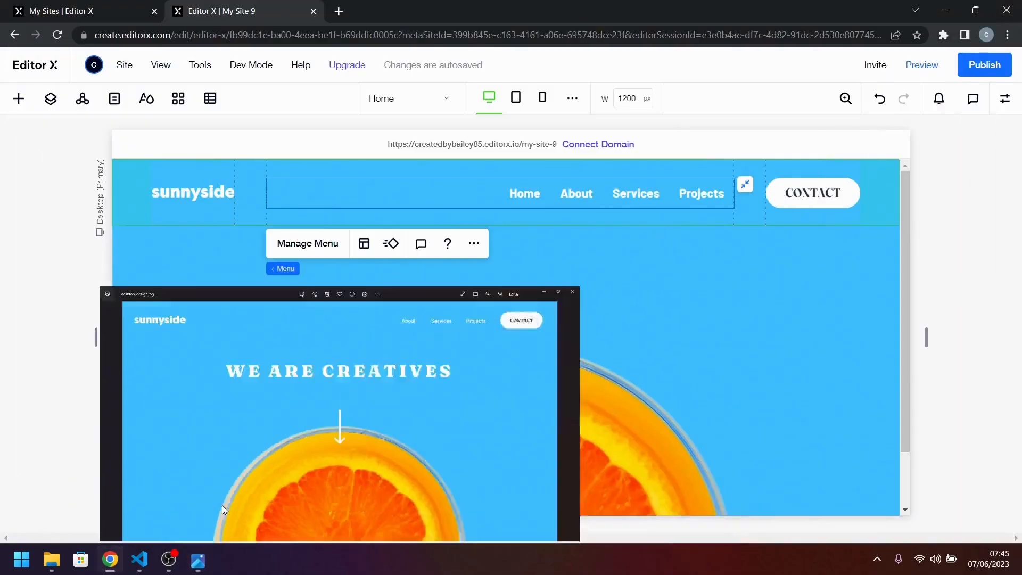
left_click(19, 109)
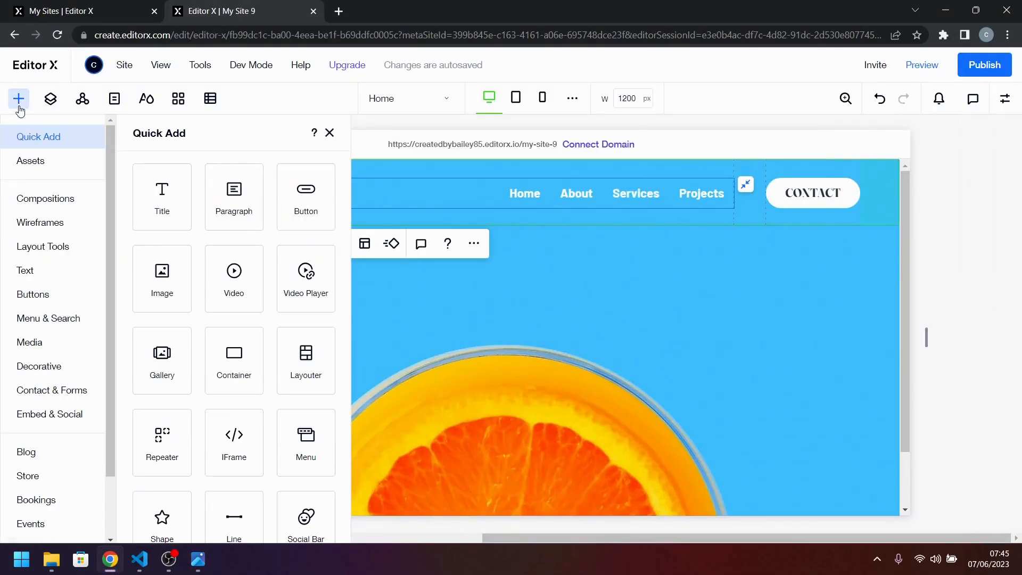
left_click_drag(148, 212, 526, 305)
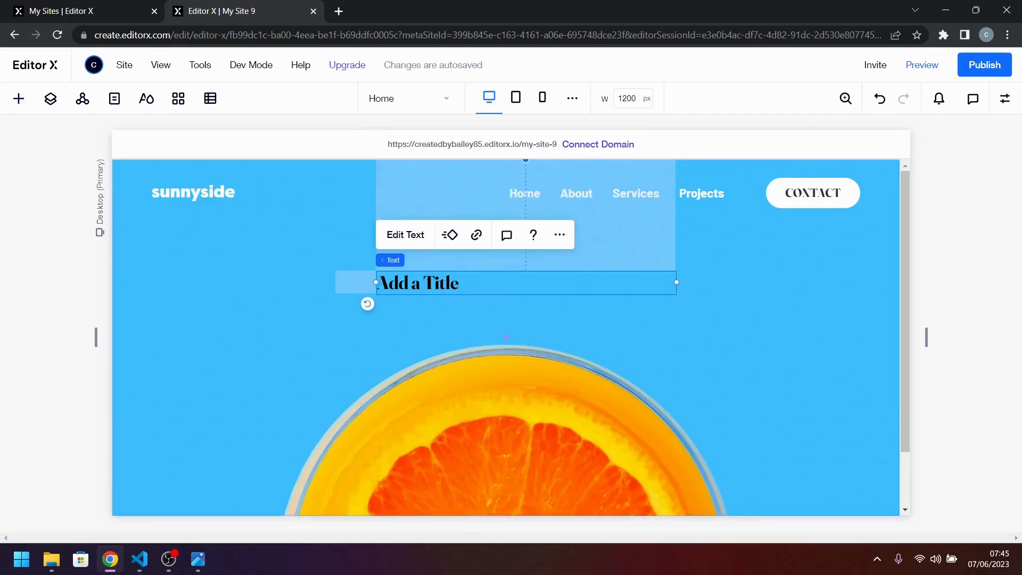
Replace the placeholder text of the hero title with WE ARE CREATIVES.
key("alt+Tab")
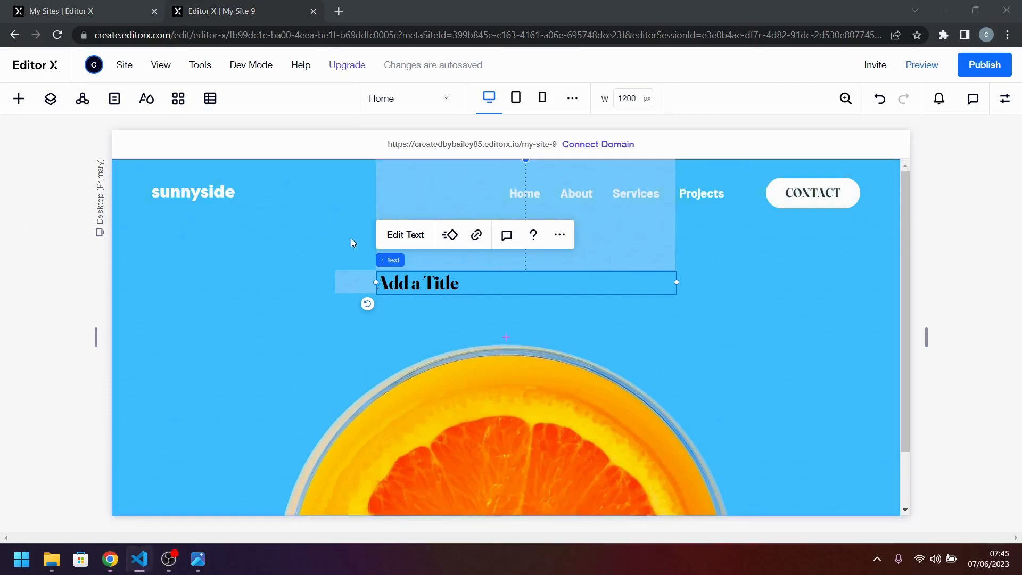
double_click(426, 288)
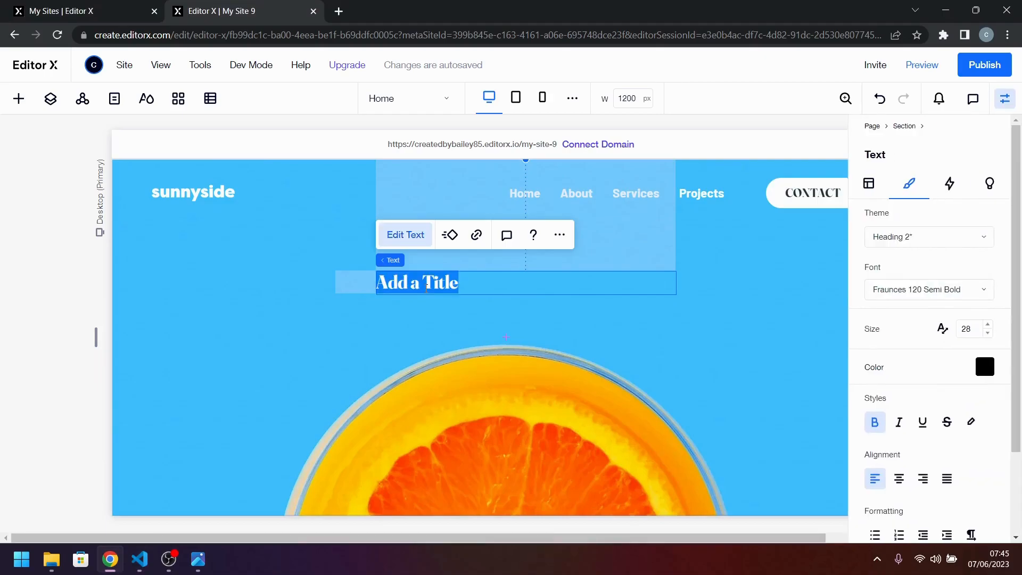
type("WE")
key("Caps_Lock")
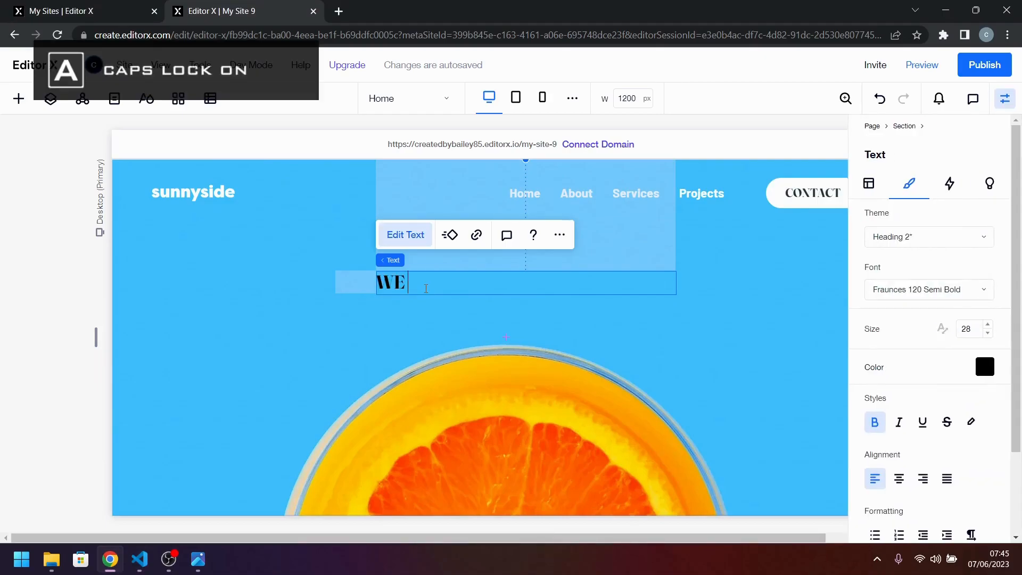
type("ARE CREATIVES")
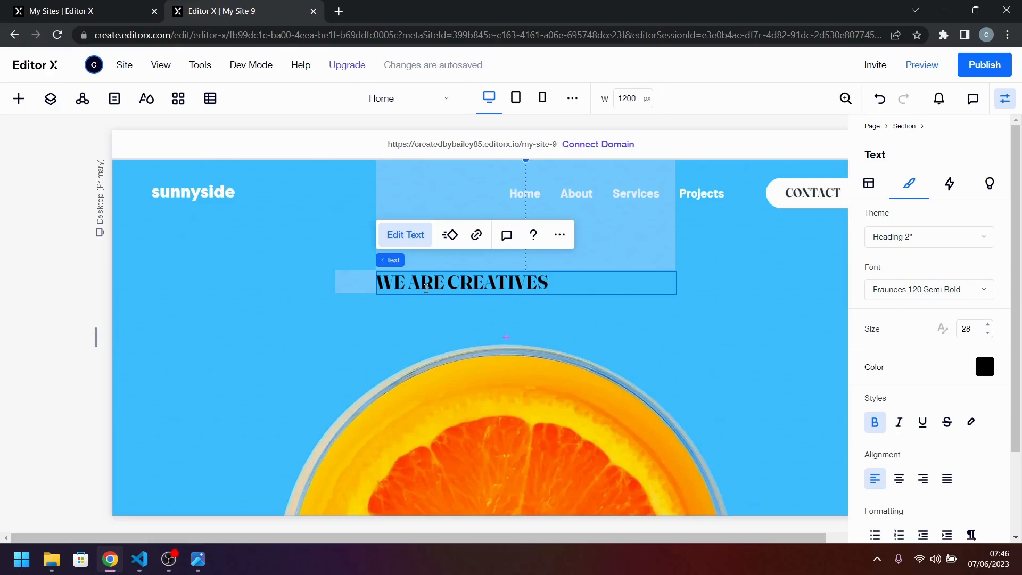
left_click(658, 367)
Set the width of the WE ARE CREATIVES title to Max content.
left_click(487, 285)
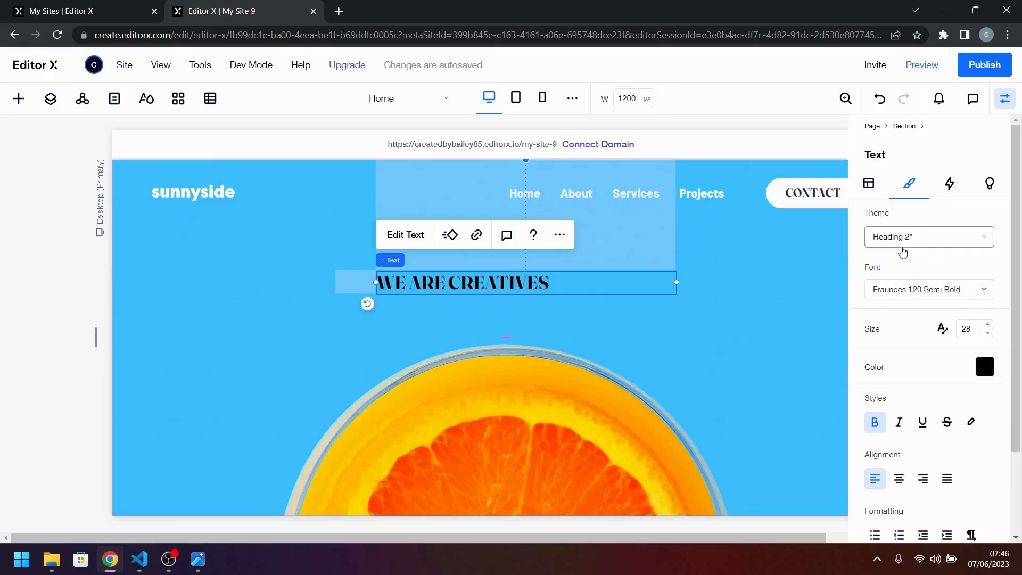
left_click(874, 190)
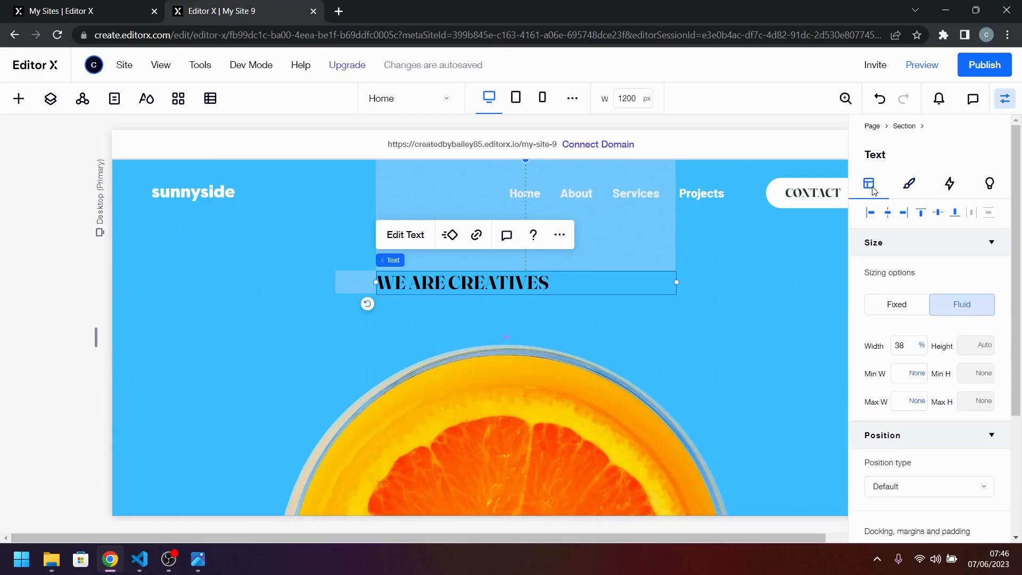
left_click(922, 347)
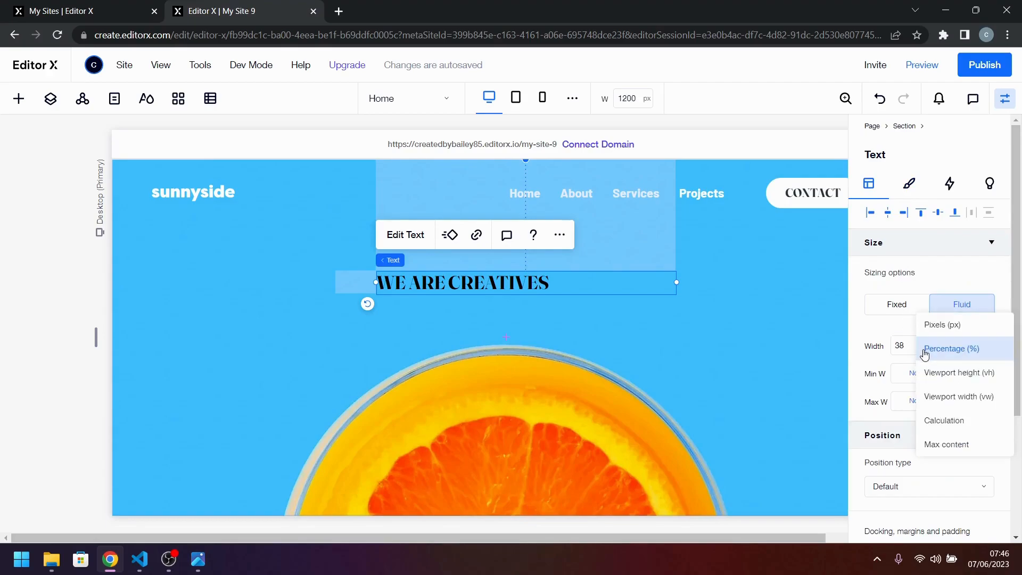
left_click(946, 445)
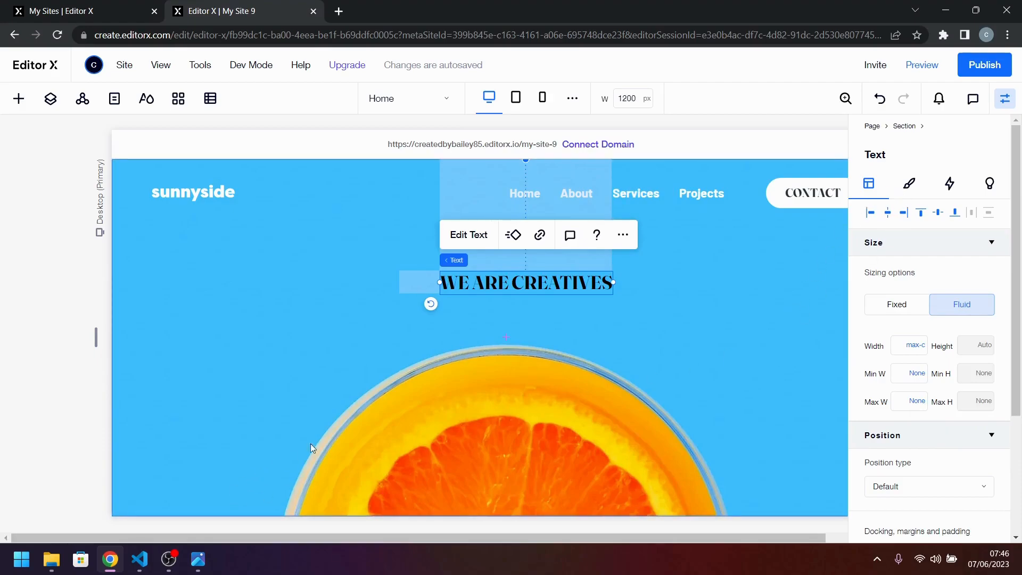
Compare the hero title with desktop-design.jpg and apply the Heading 1 text theme to it.
left_click(198, 560)
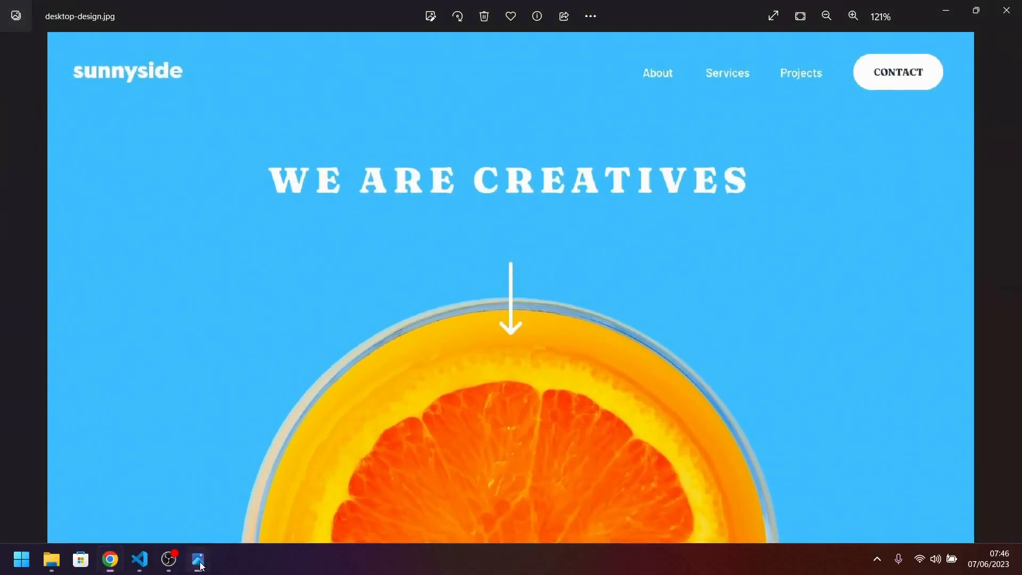
left_click(200, 566)
left_click(911, 183)
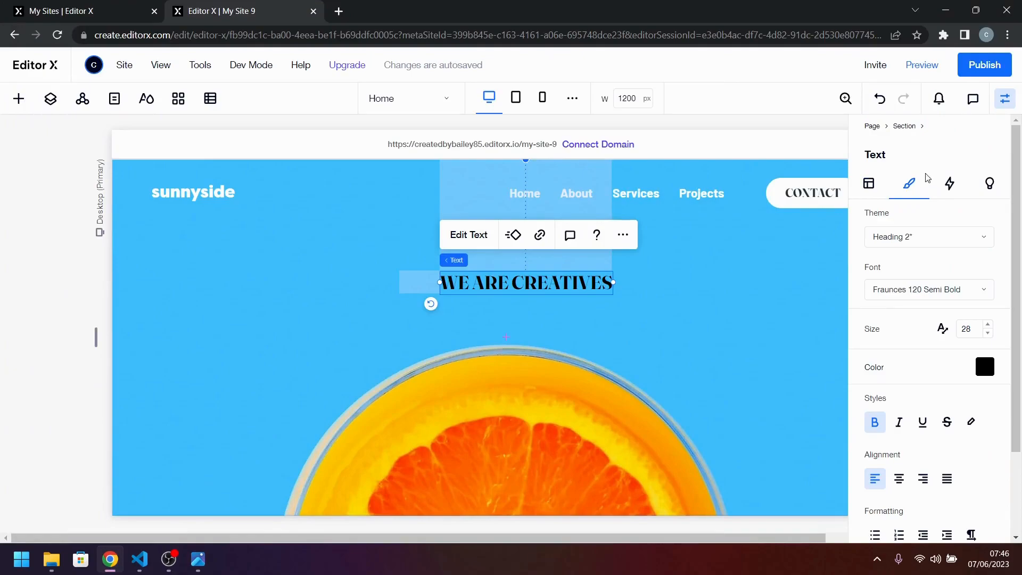
left_click(959, 234)
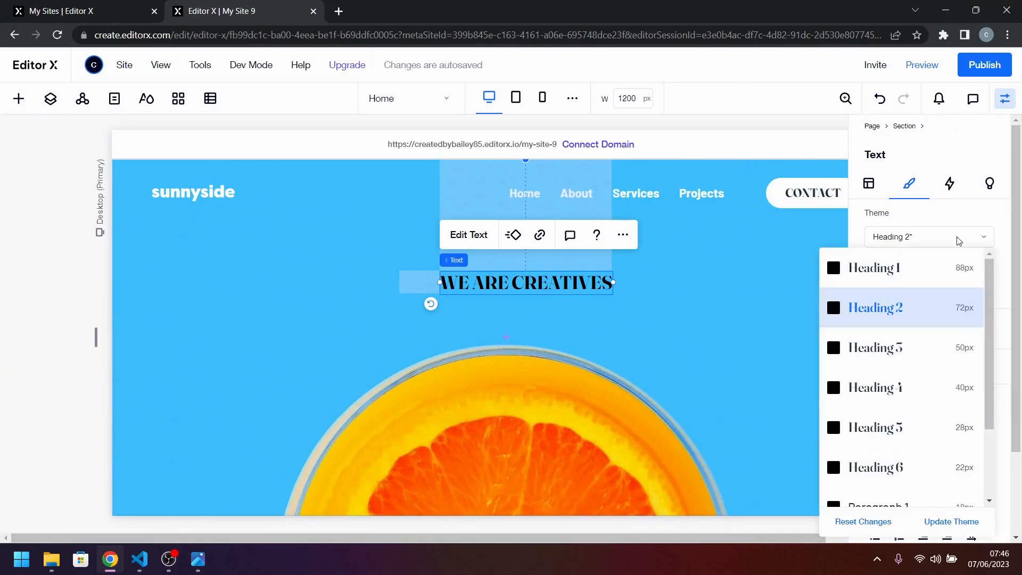
left_click(920, 266)
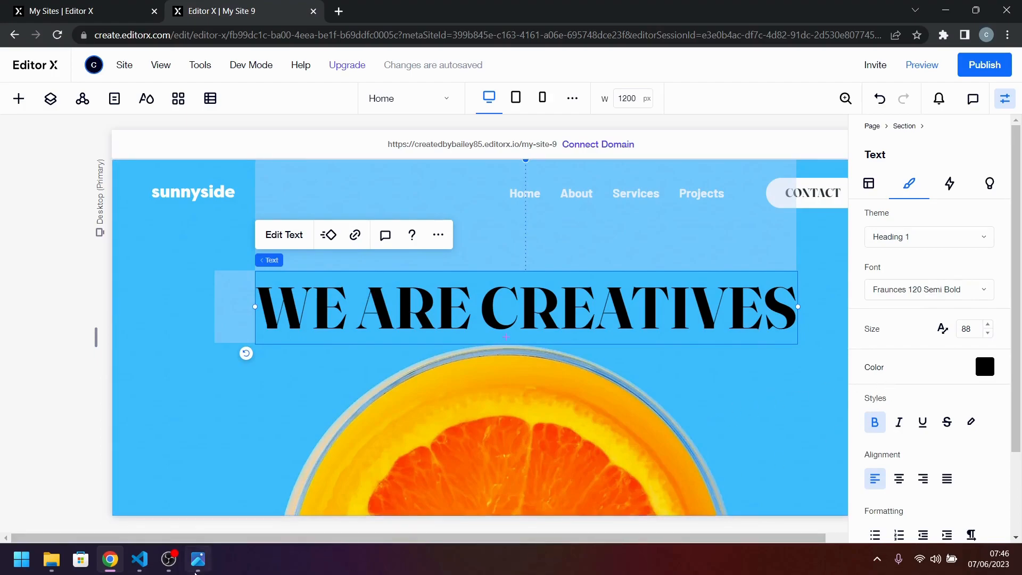
Check the heading size in the design image, turn on text scaling for the hero title and set its minimum size to 42.
left_click(196, 567)
left_click(196, 568)
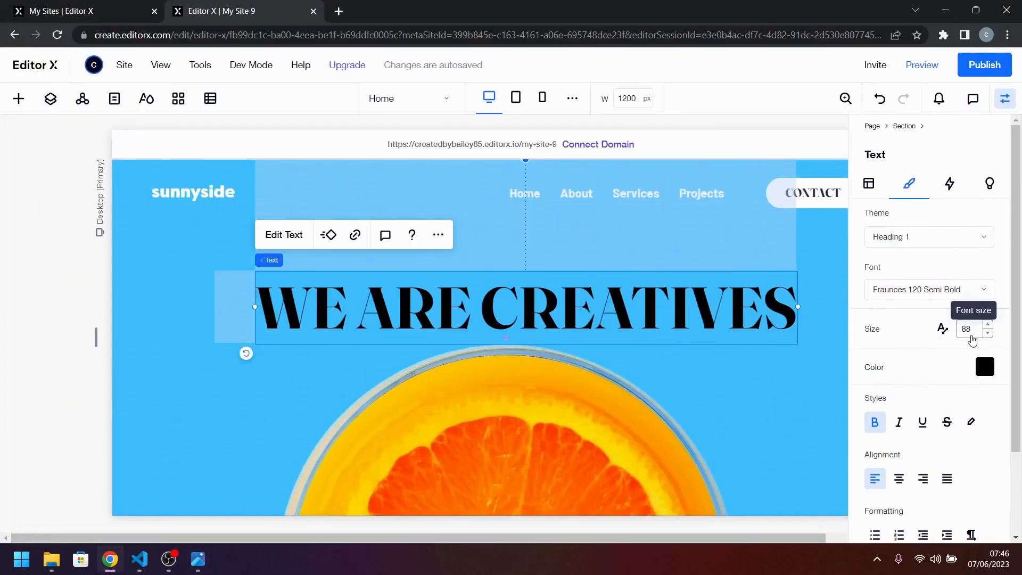
left_click(965, 332)
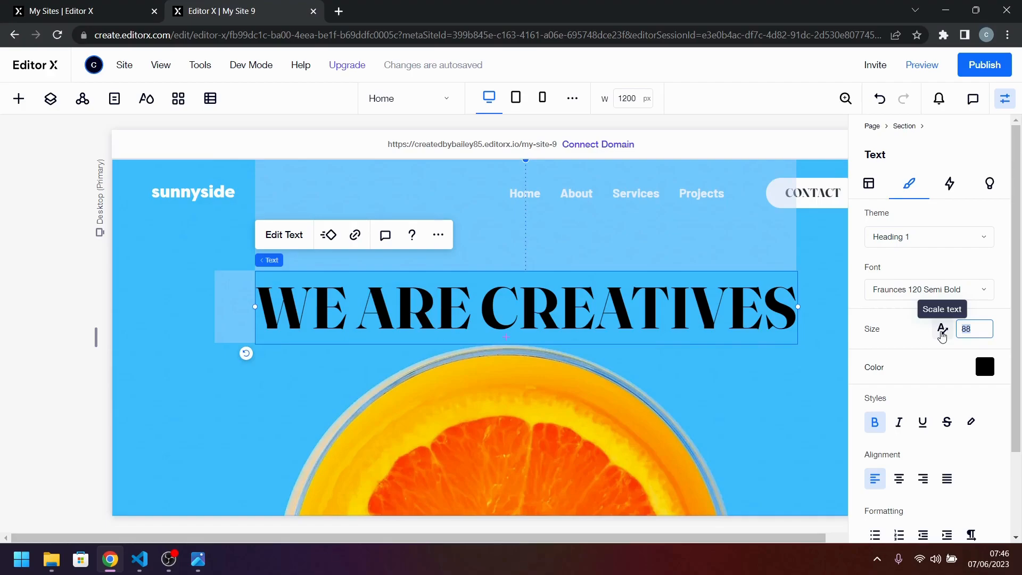
left_click(942, 335)
left_click(922, 329)
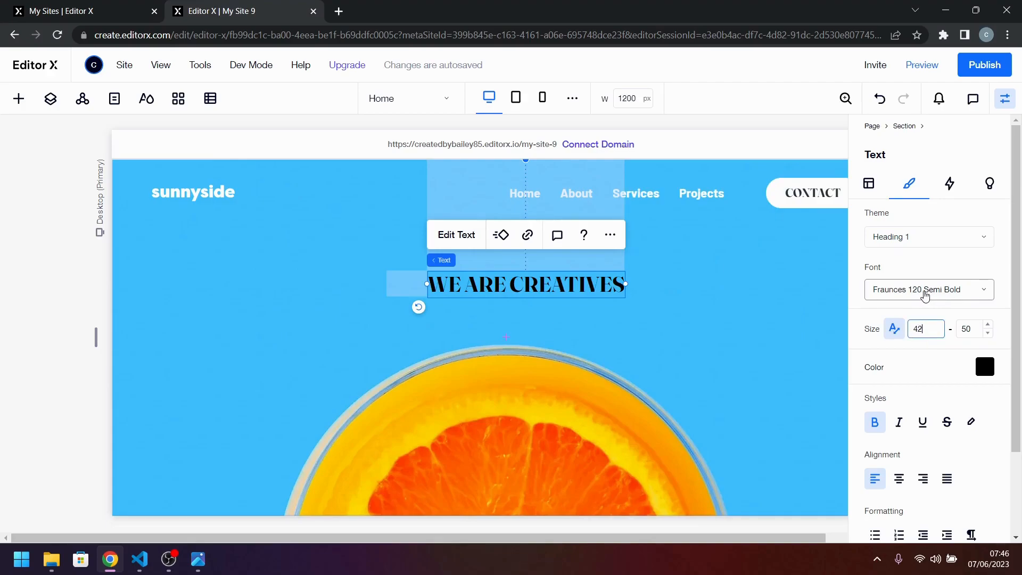
key("Return")
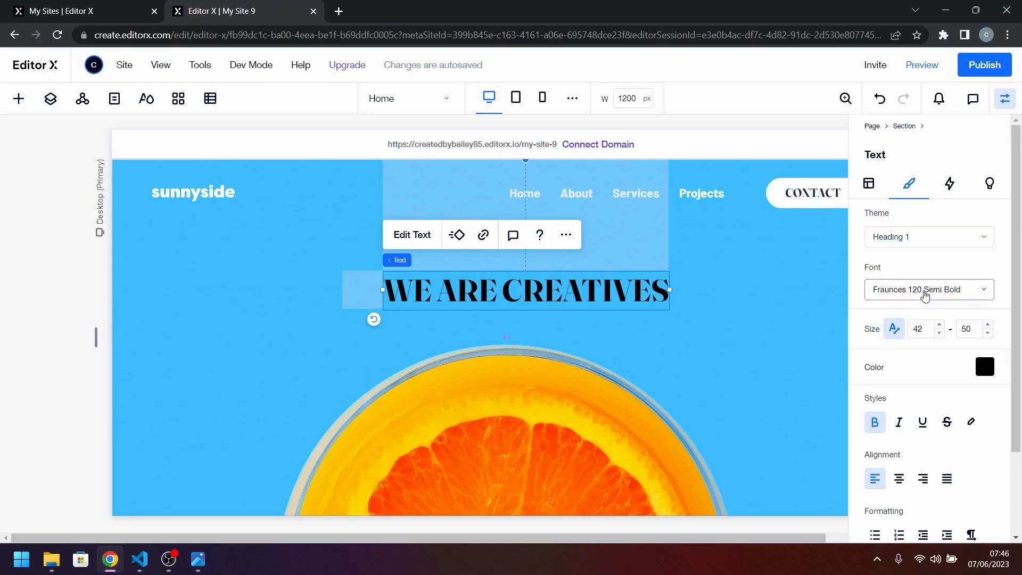
Set the hero title's maximum scaled font size to 64 and raise it to 72.
key("Tab")
type("64")
key("Return")
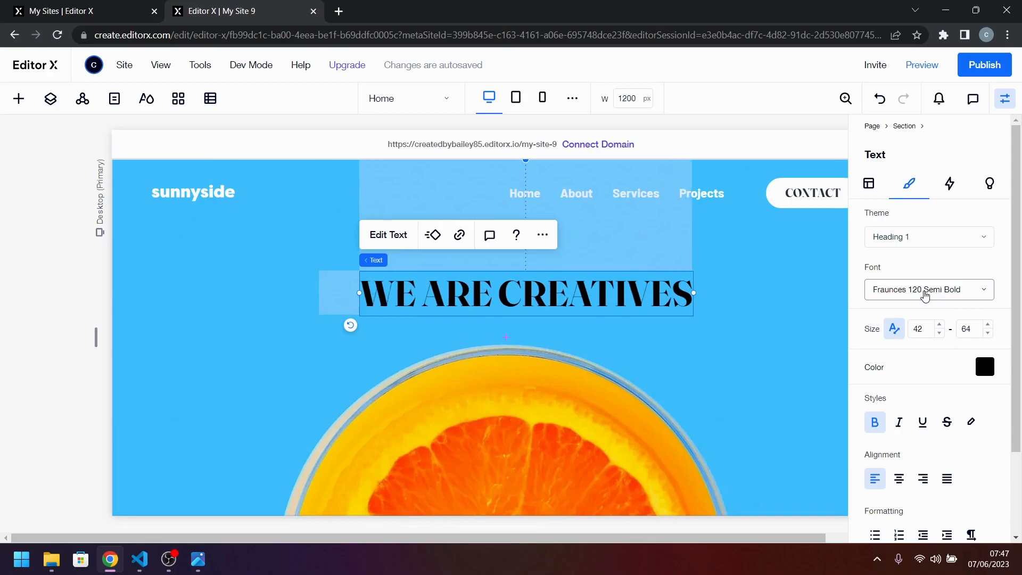
left_click(970, 331)
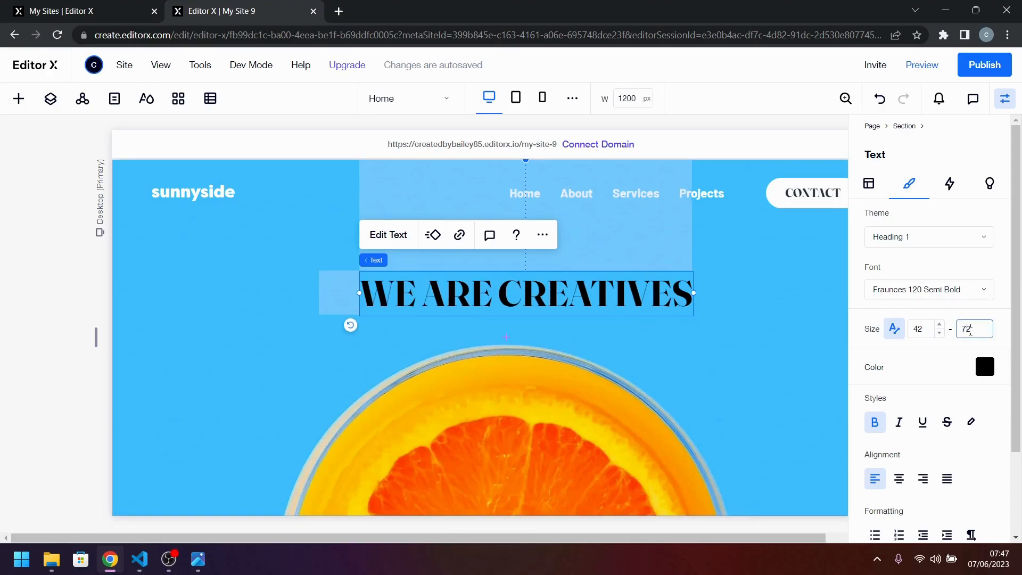
key("Return")
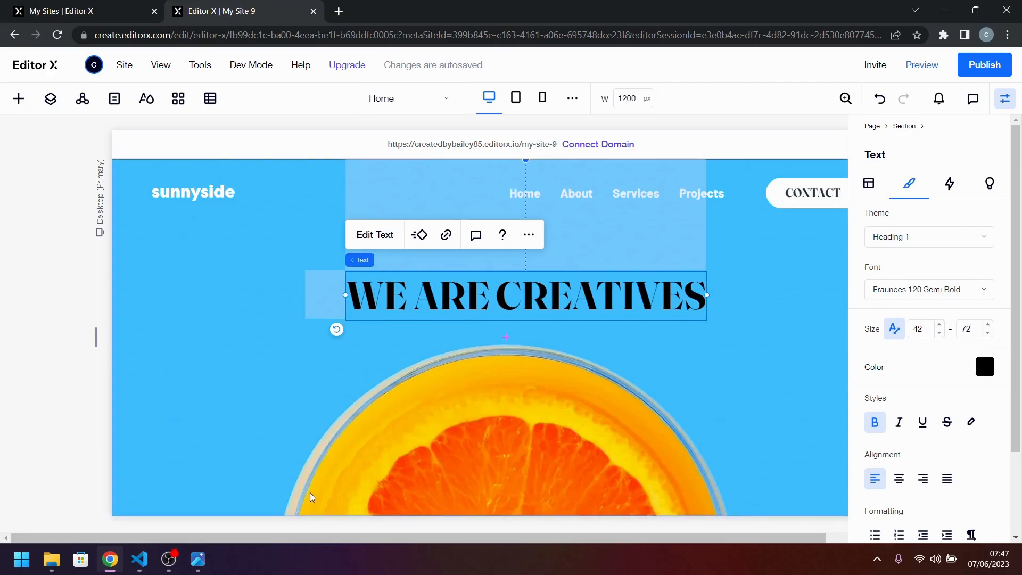
Compare the hero title's lettering with desktop-design.jpg and set its character spacing to 0.1 em.
left_click(198, 559)
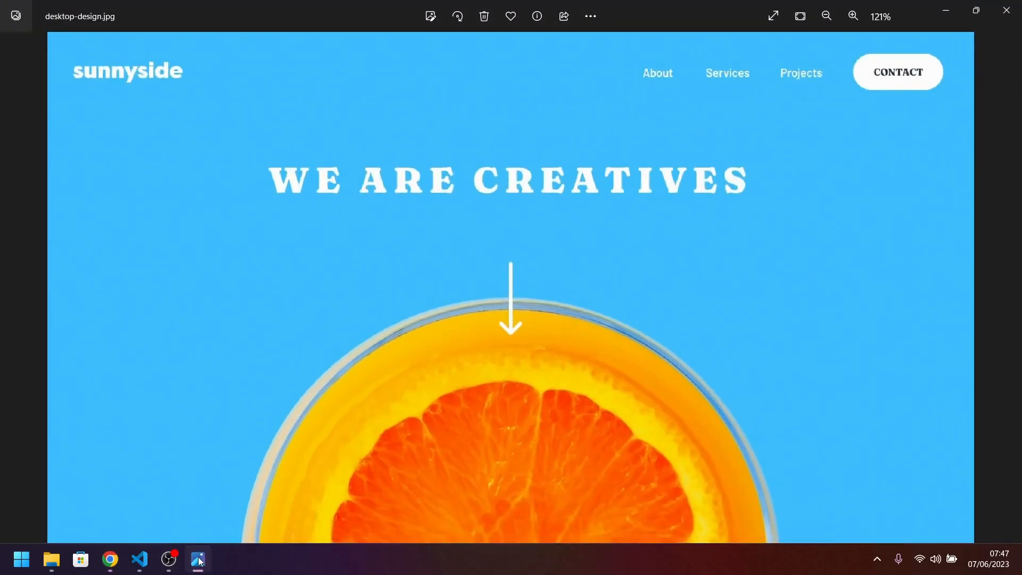
left_click(198, 559)
left_click(198, 559)
left_click(198, 559)
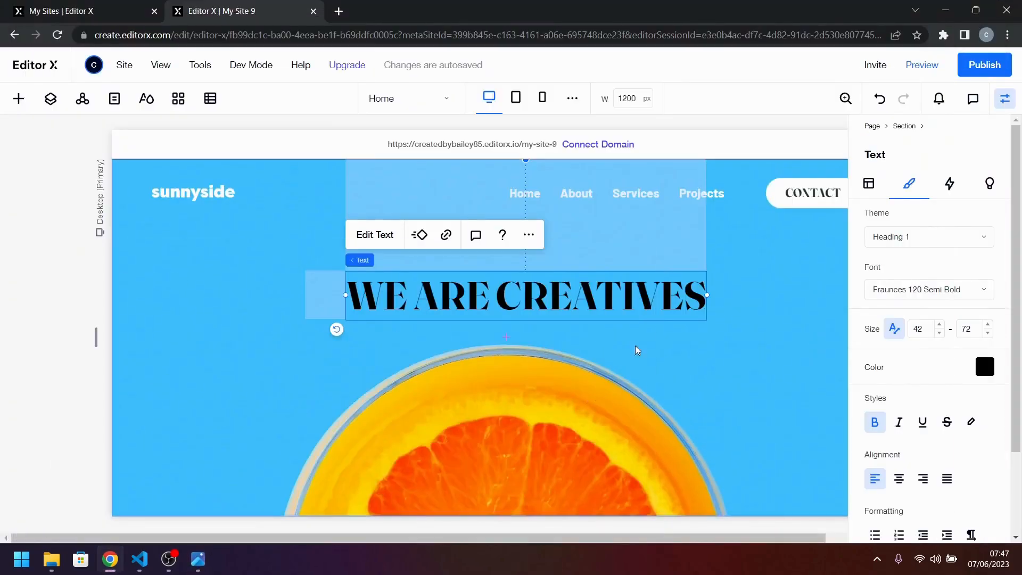
left_click(198, 559)
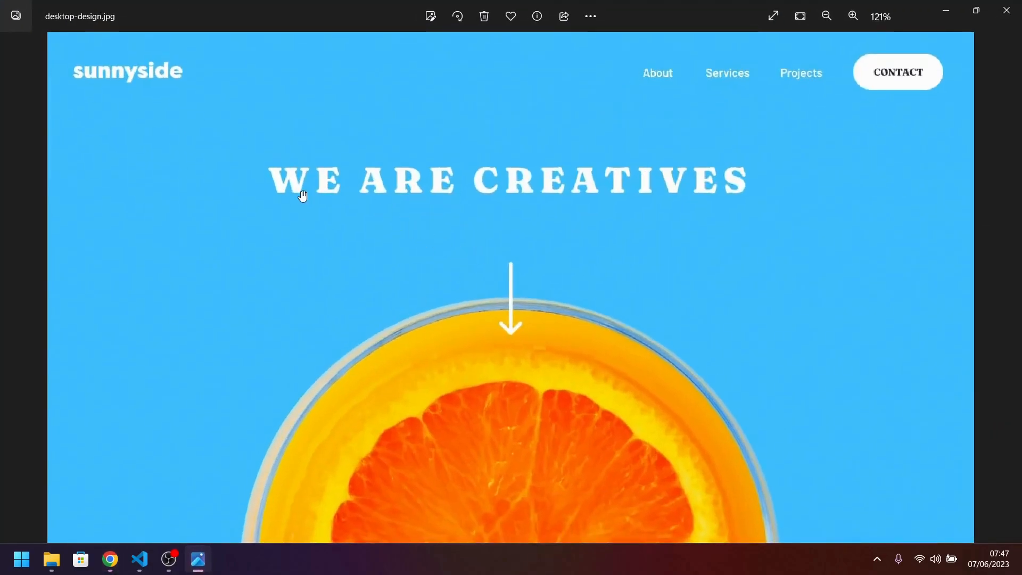
left_click(210, 567)
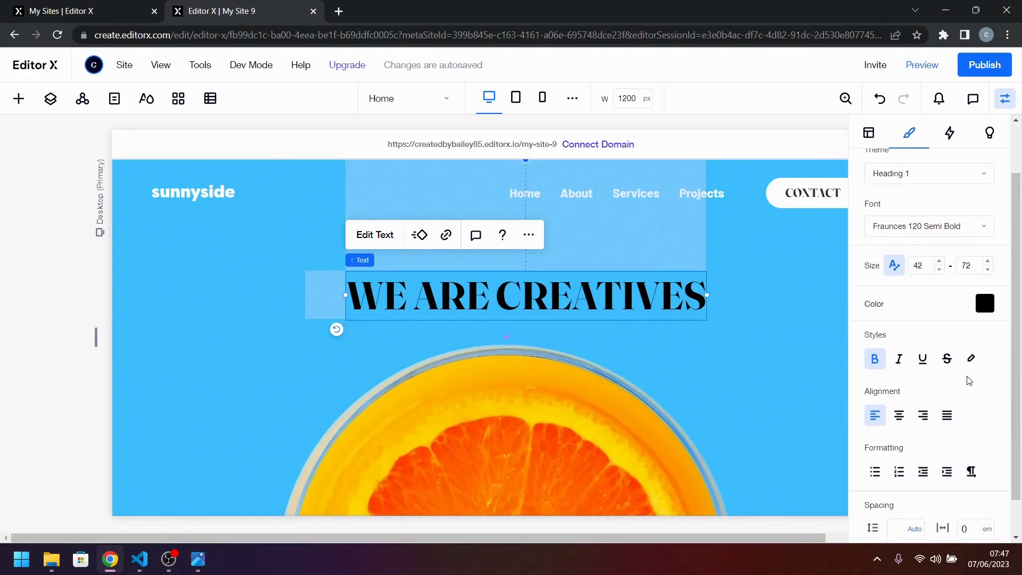
scroll(967, 381, "down", 1)
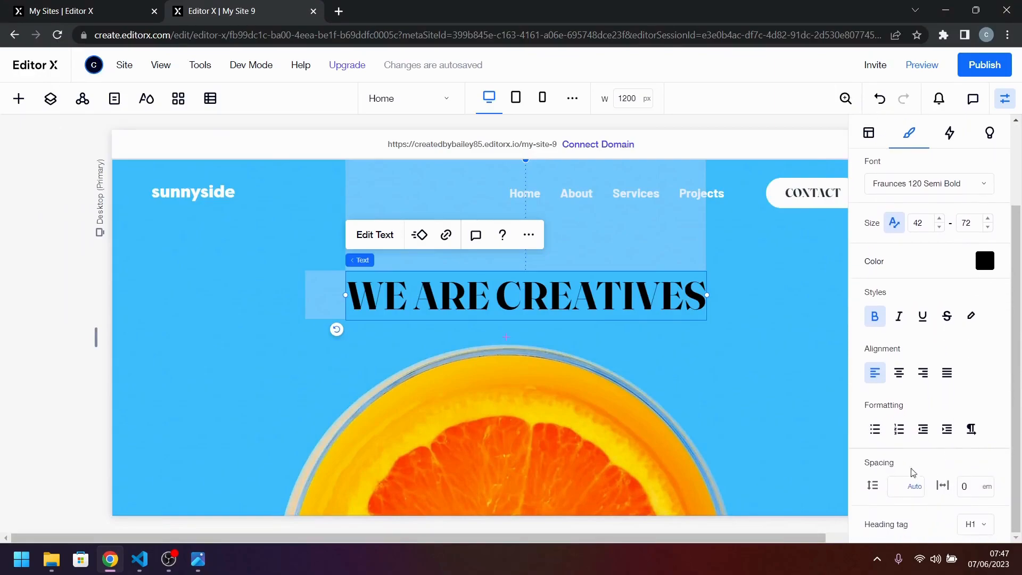
left_click(966, 486)
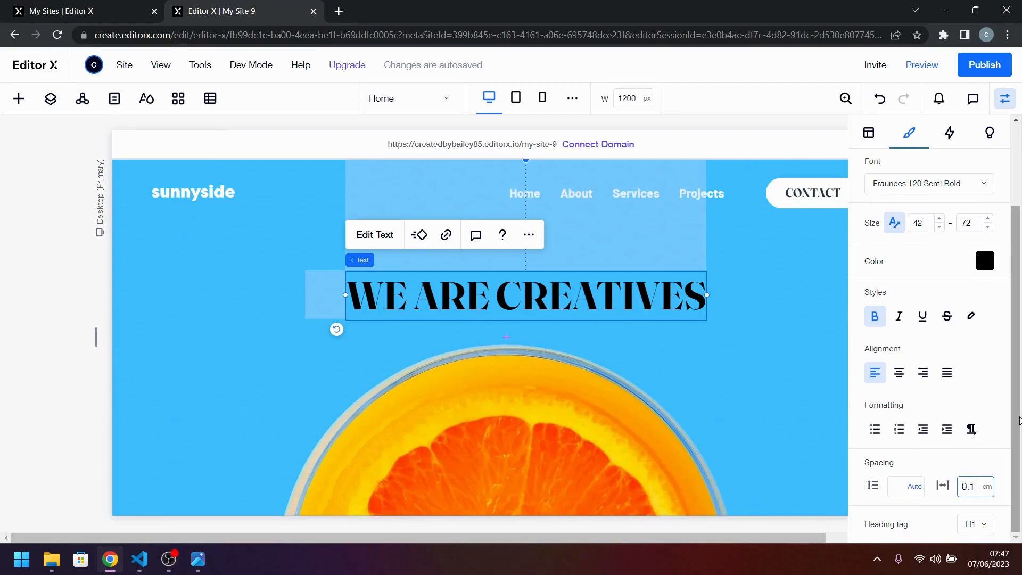
key("Return")
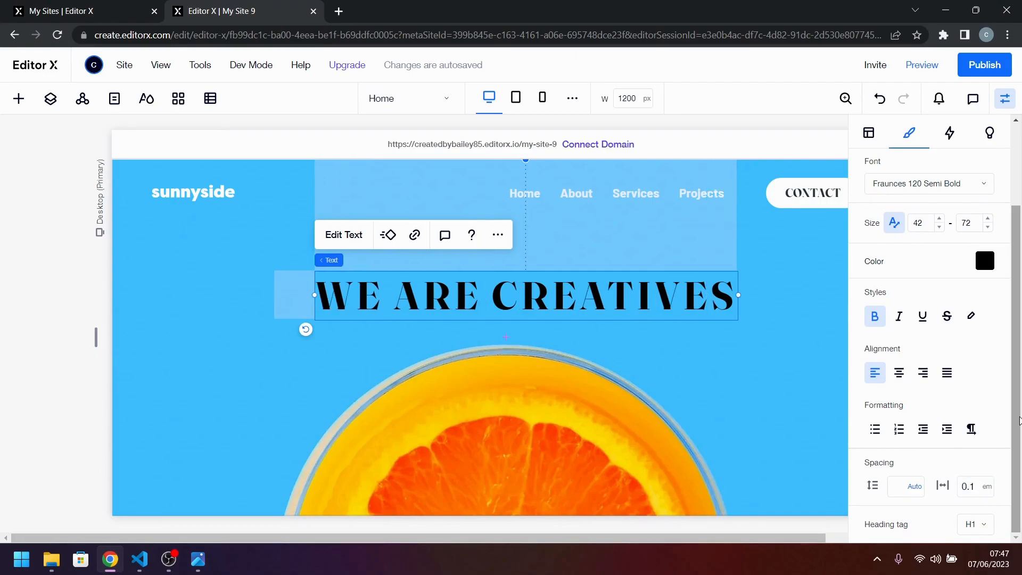
Check the title against the design image and set the hero title's text color to white (#FFFFFF).
left_click(202, 564)
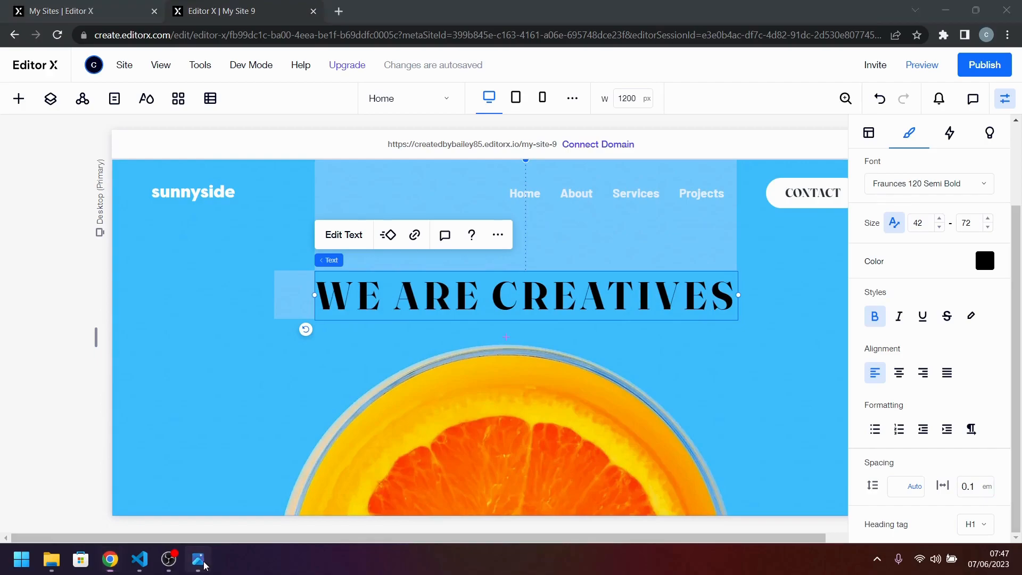
left_click(204, 565)
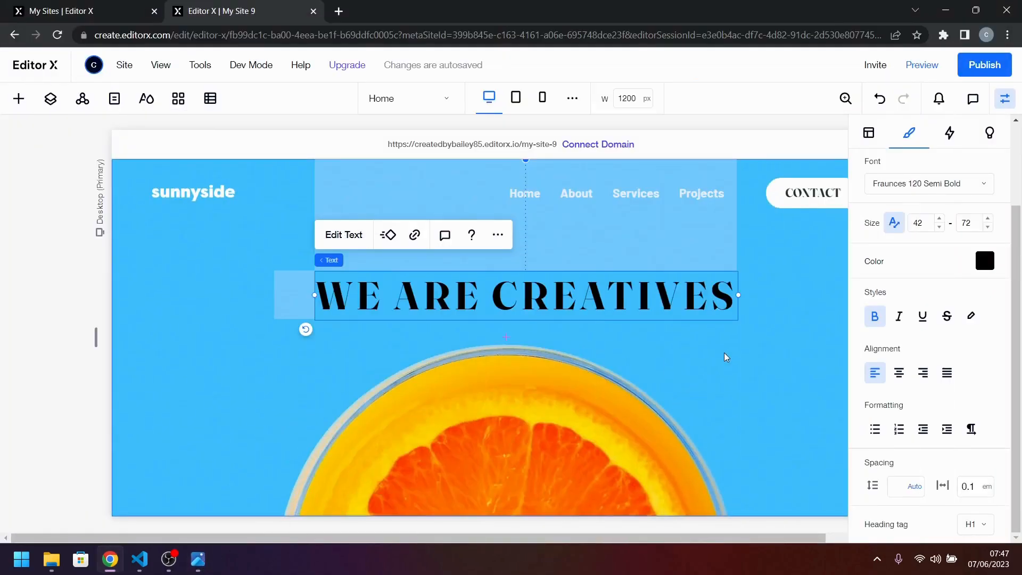
left_click(984, 262)
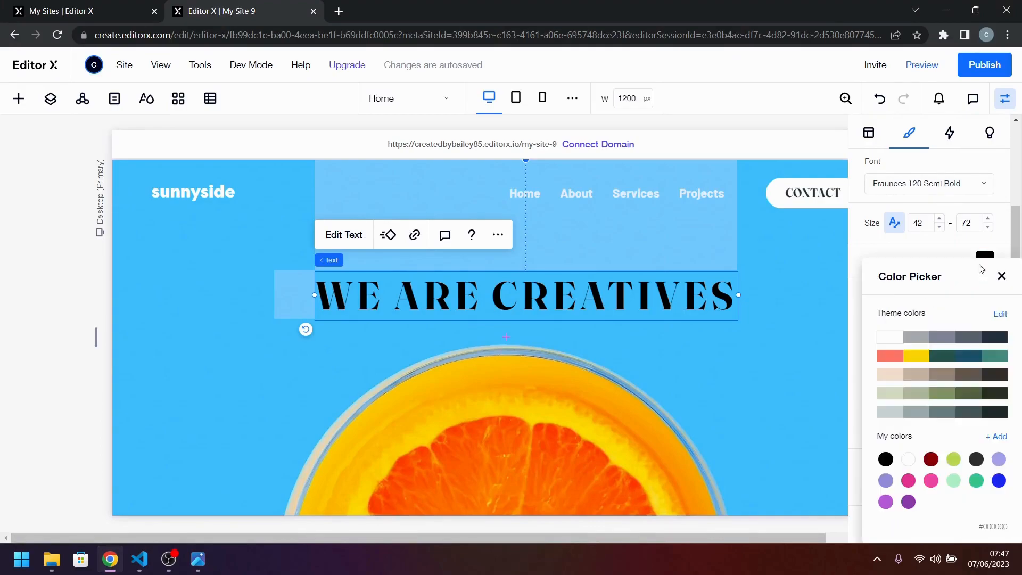
left_click(888, 338)
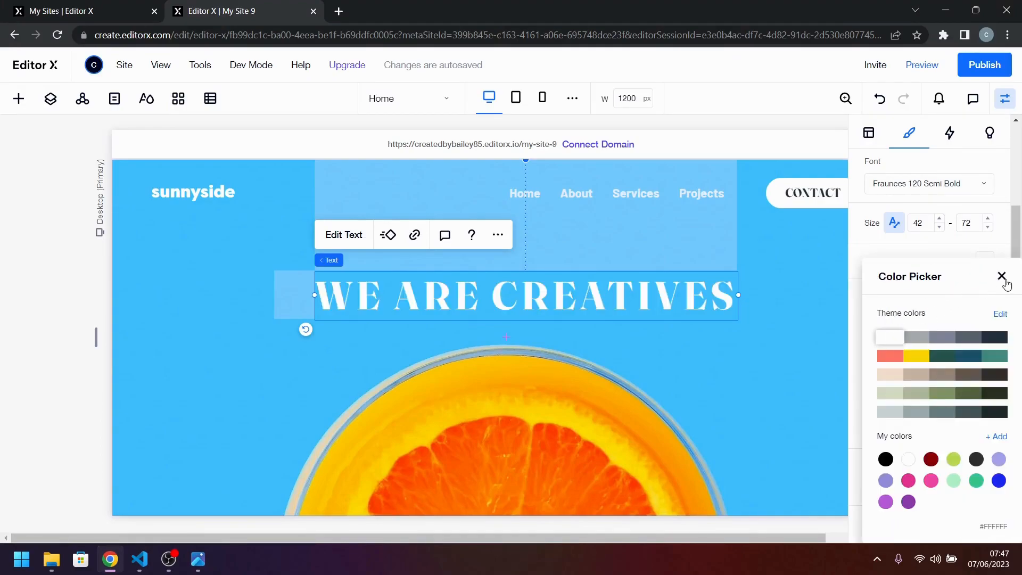
Center the hero title horizontally in its section and set its top margin to 150 px.
left_click(1001, 276)
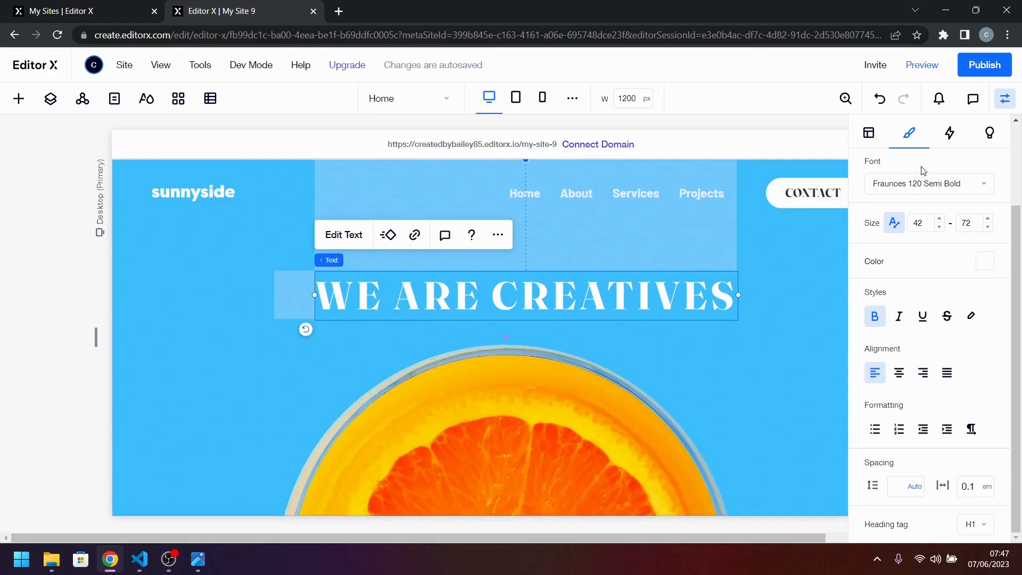
left_click(866, 133)
left_click(887, 162)
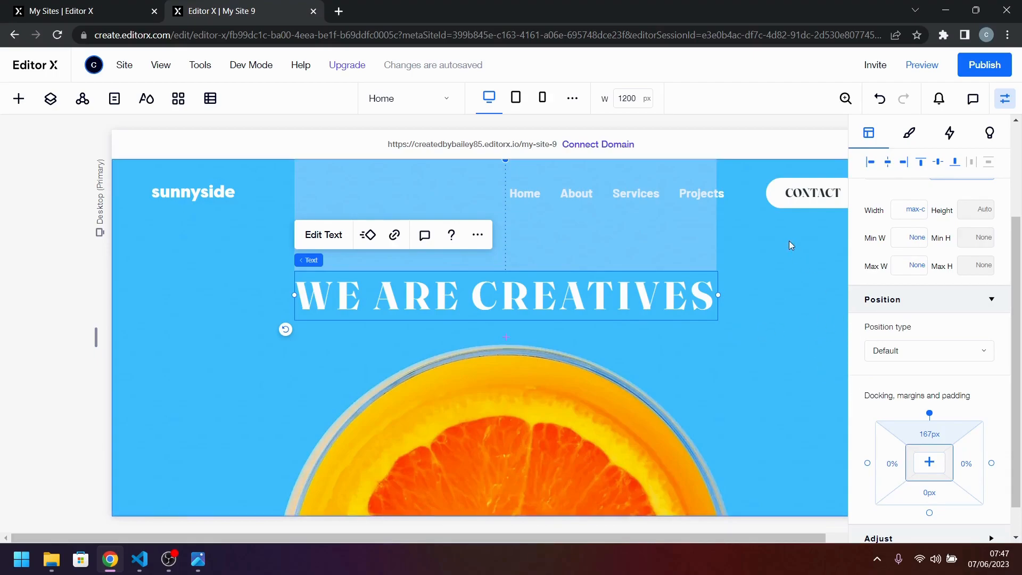
left_click(926, 433)
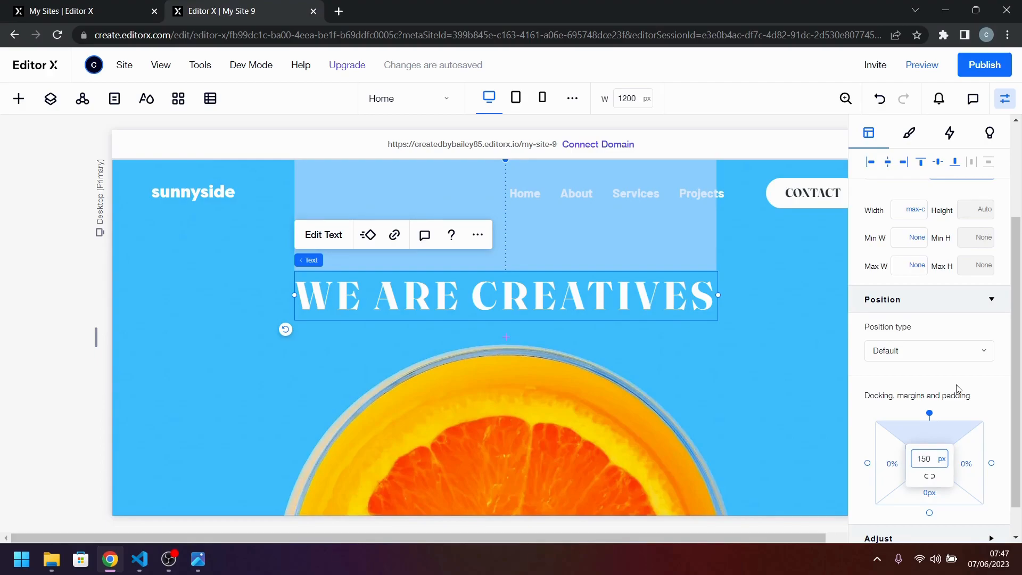
key("Return")
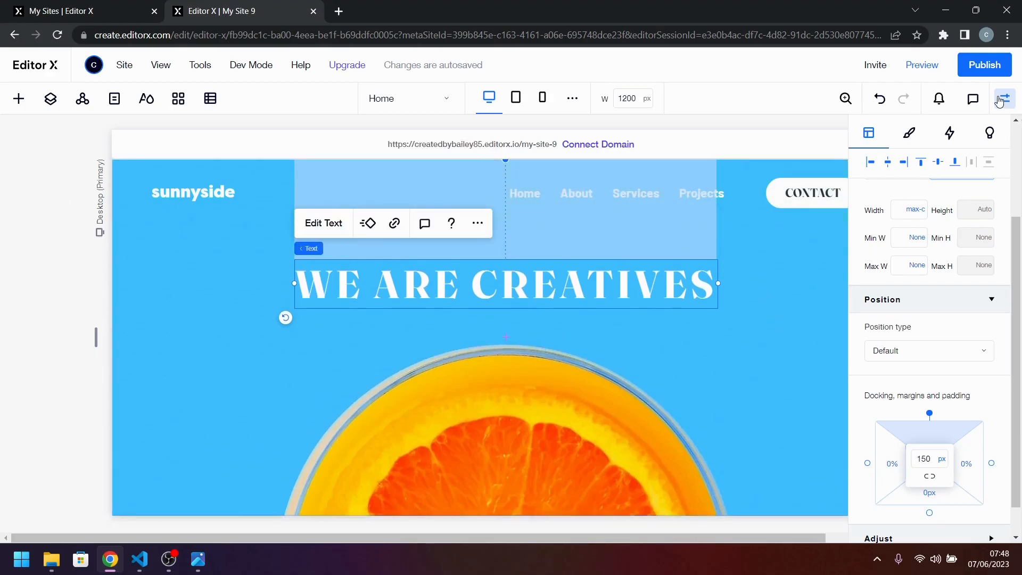
Check the placement of the title and the arrow in desktop-design.jpg, then return to the hero section.
left_click(204, 563)
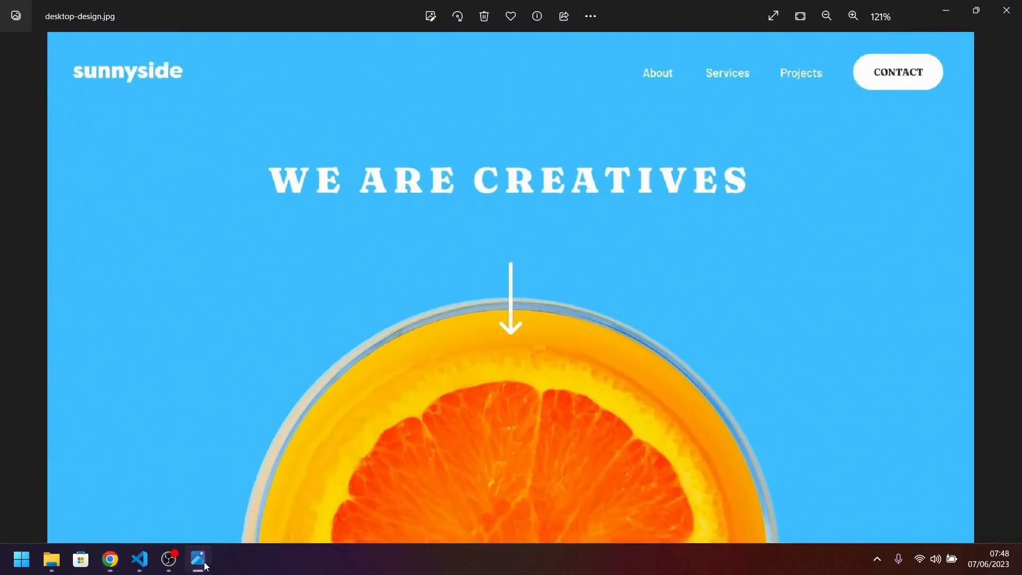
left_click(204, 563)
left_click(646, 390)
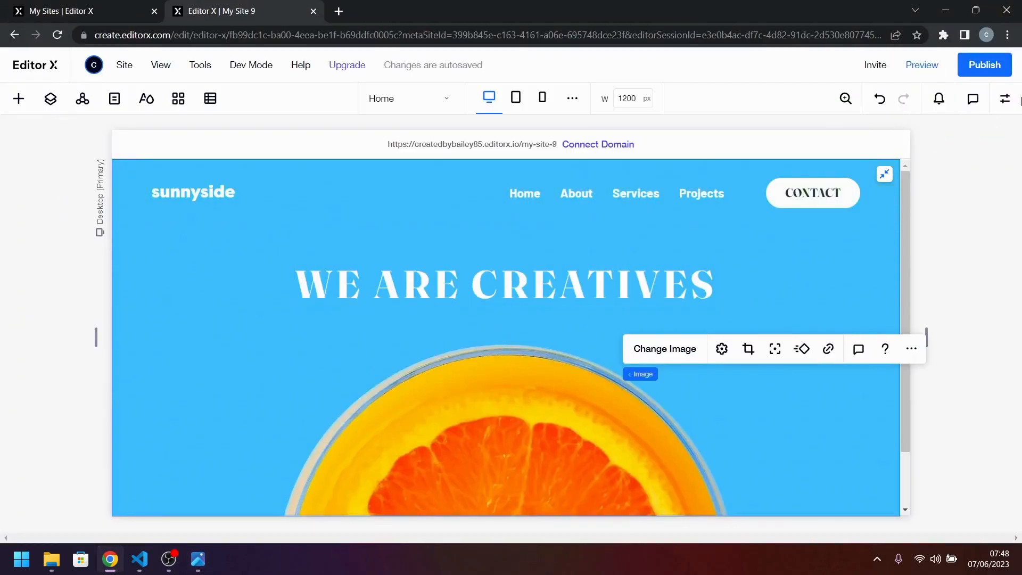
left_click(1005, 99)
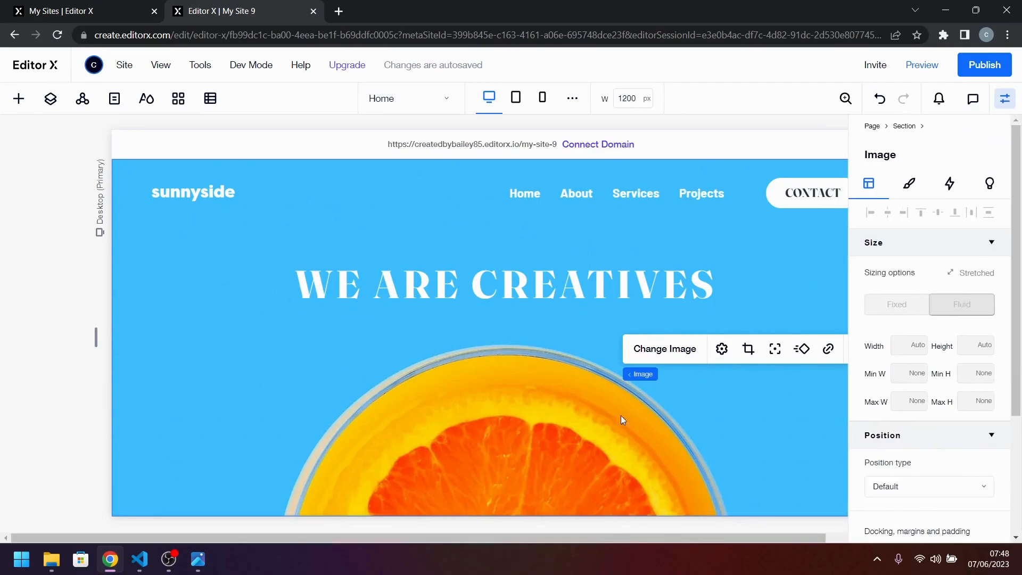
left_click(553, 424)
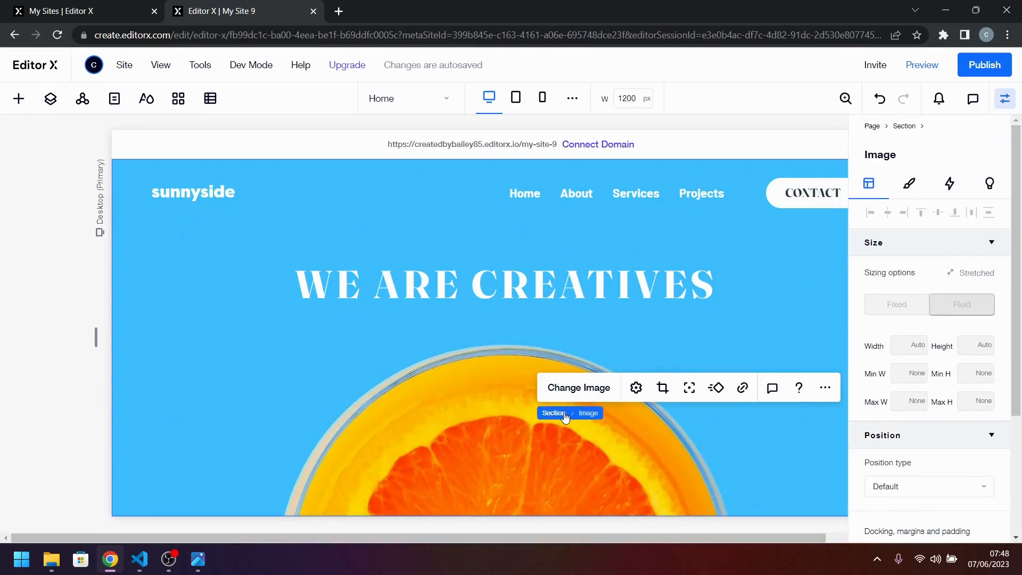
left_click(565, 414)
left_click(649, 336)
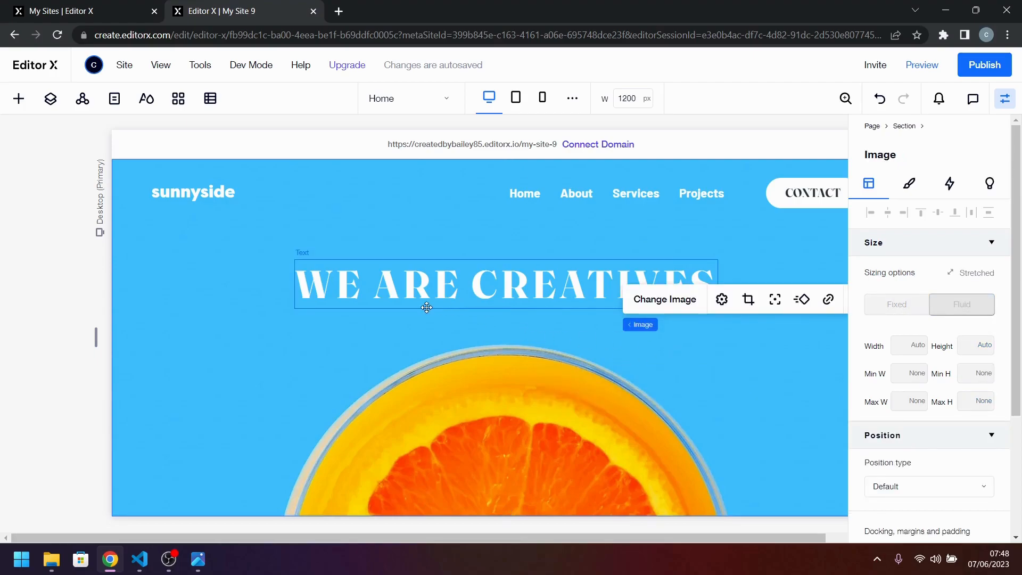
Add a basic shape element to the hero section over the upper edge of the orange.
left_click(20, 103)
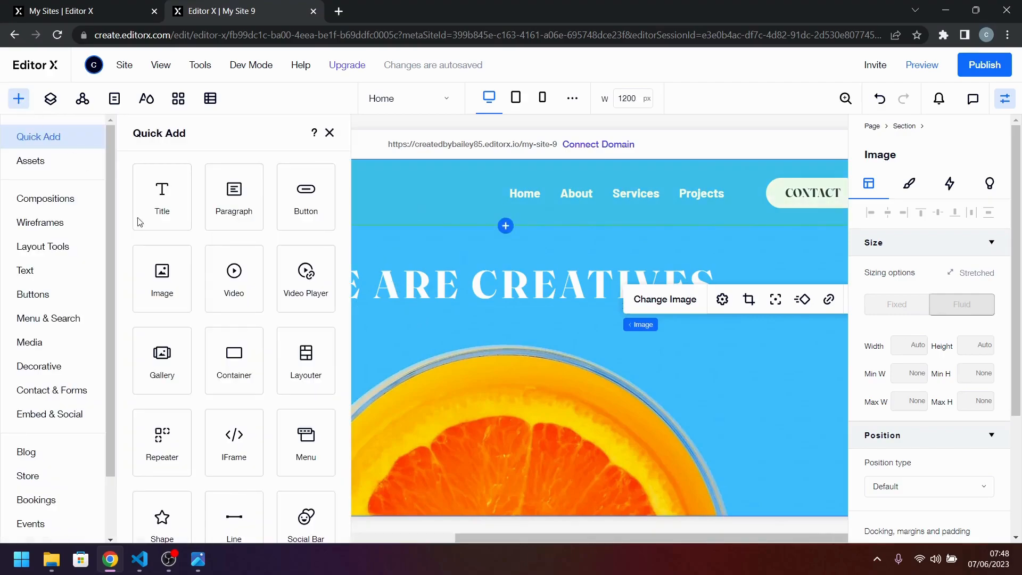
scroll(213, 381, "down", 1)
left_click_drag(171, 486, 512, 375)
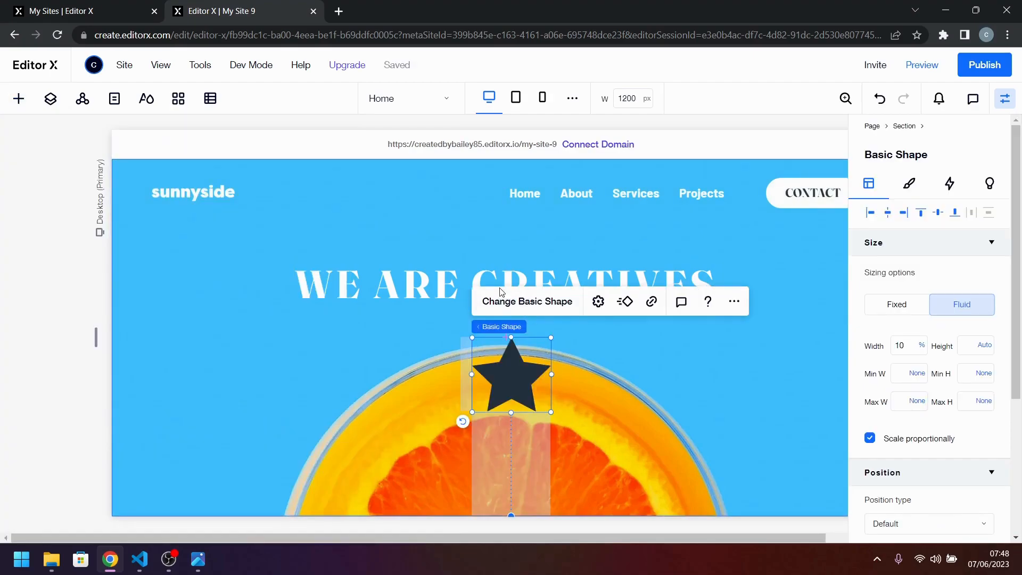
Replace the star shape with icon-arrow-down.svg from the site files.
left_click(501, 292)
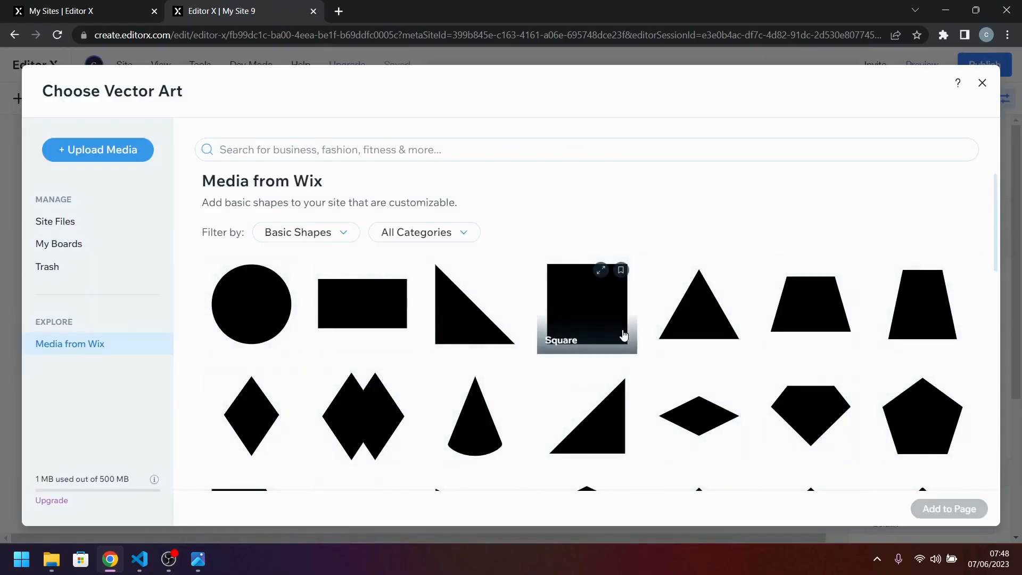
left_click(81, 232)
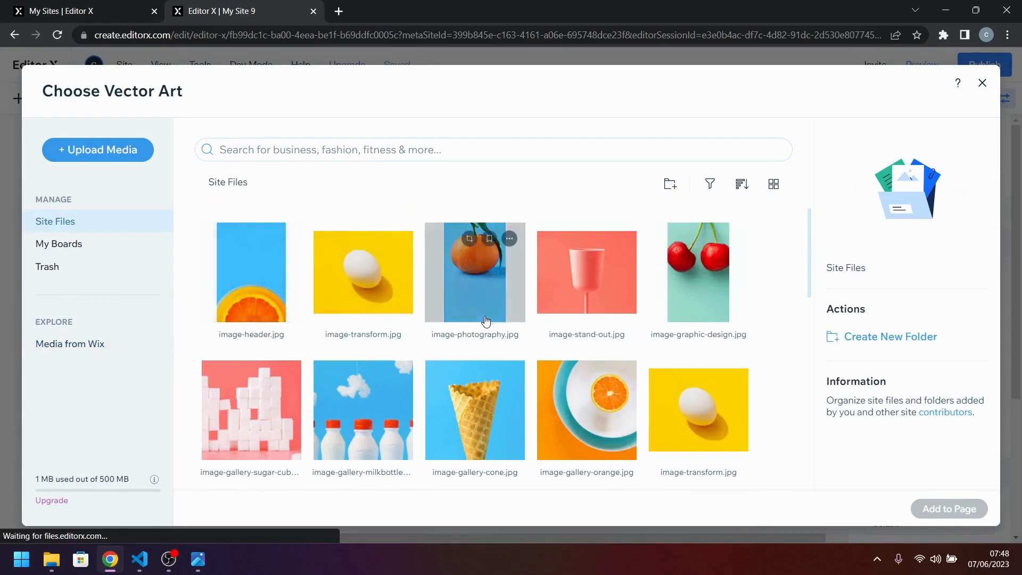
scroll(485, 316, "down", 2)
scroll(485, 319, "down", 5)
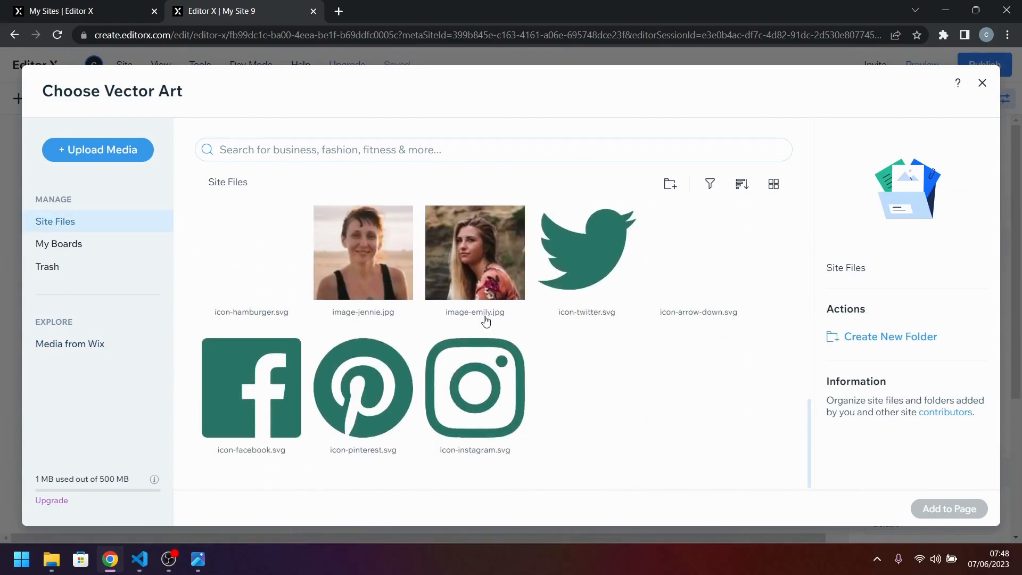
left_click(706, 289)
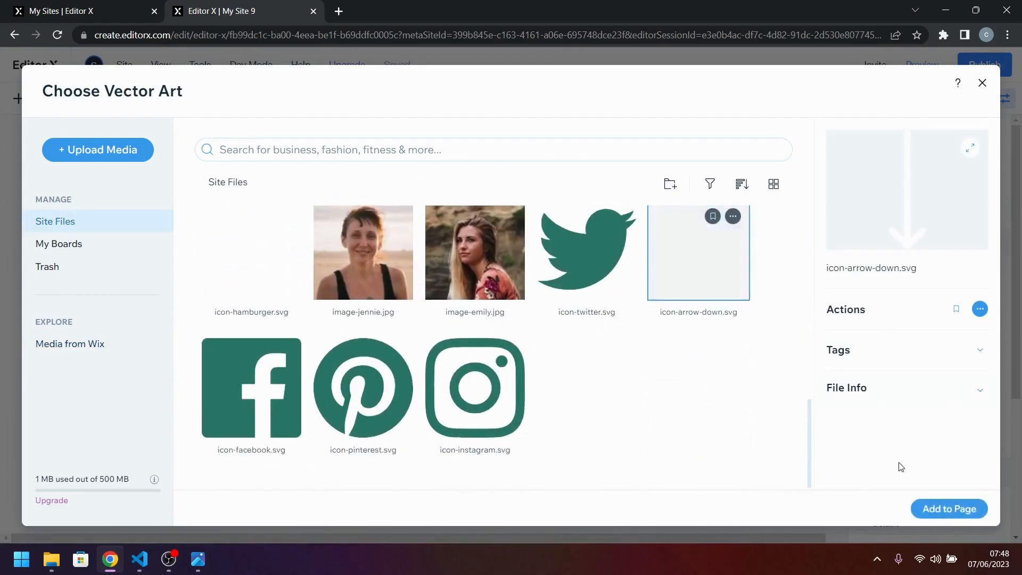
left_click(978, 511)
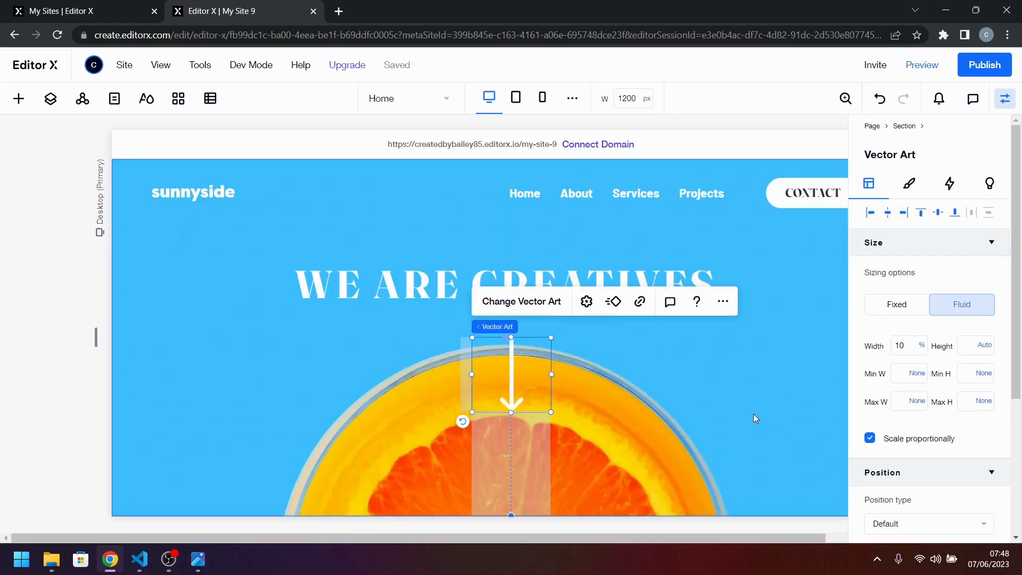
Compare the arrow with the design image and move it slightly up to the horizontal center beneath the hero title.
scroll(559, 404, "down", 2)
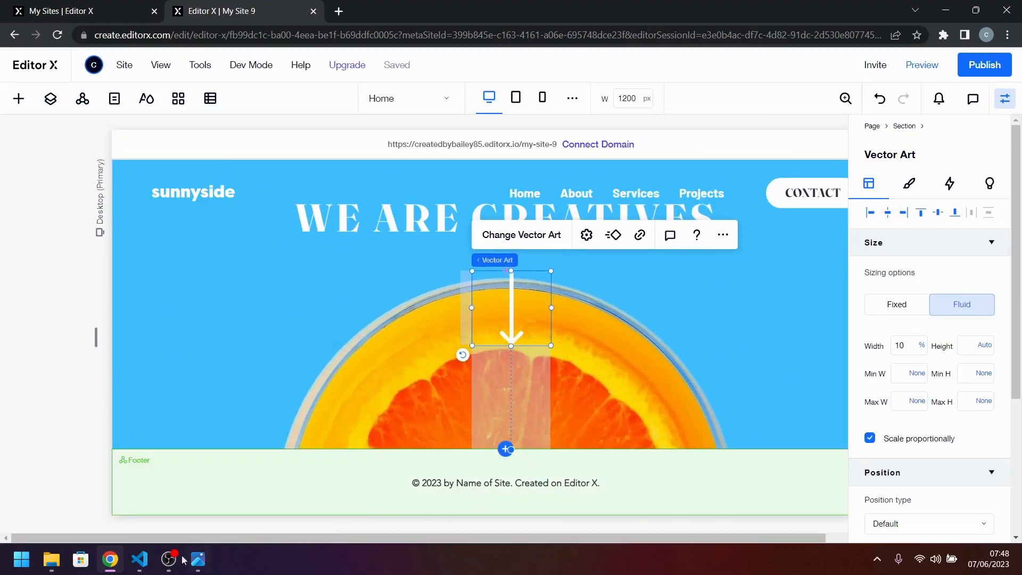
left_click(198, 559)
left_click(198, 559)
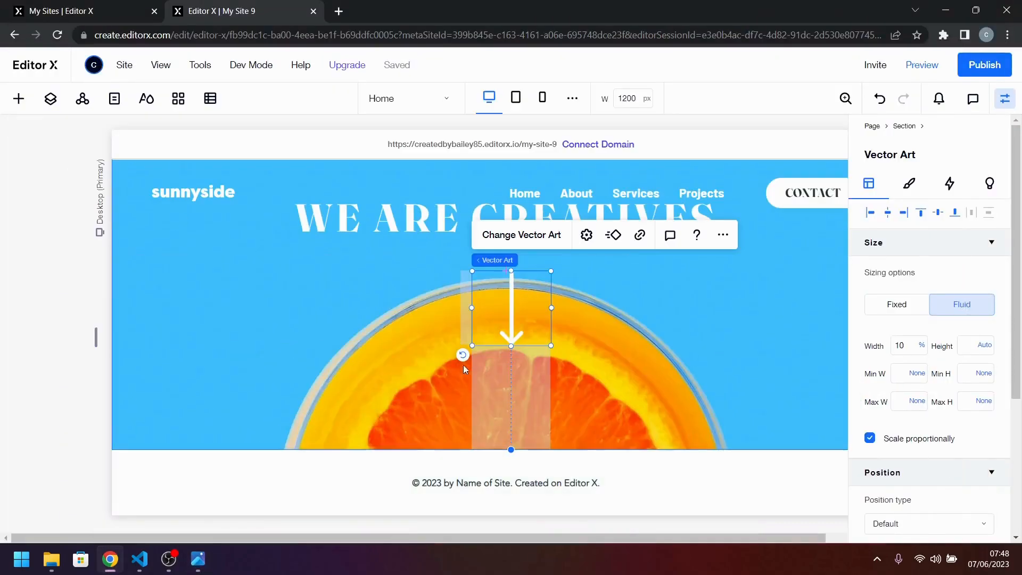
mouse_move(516, 313)
left_mouse_down()
mouse_move(516, 321)
mouse_move(512, 300)
left_mouse_up()
scroll(595, 345, "up", 1)
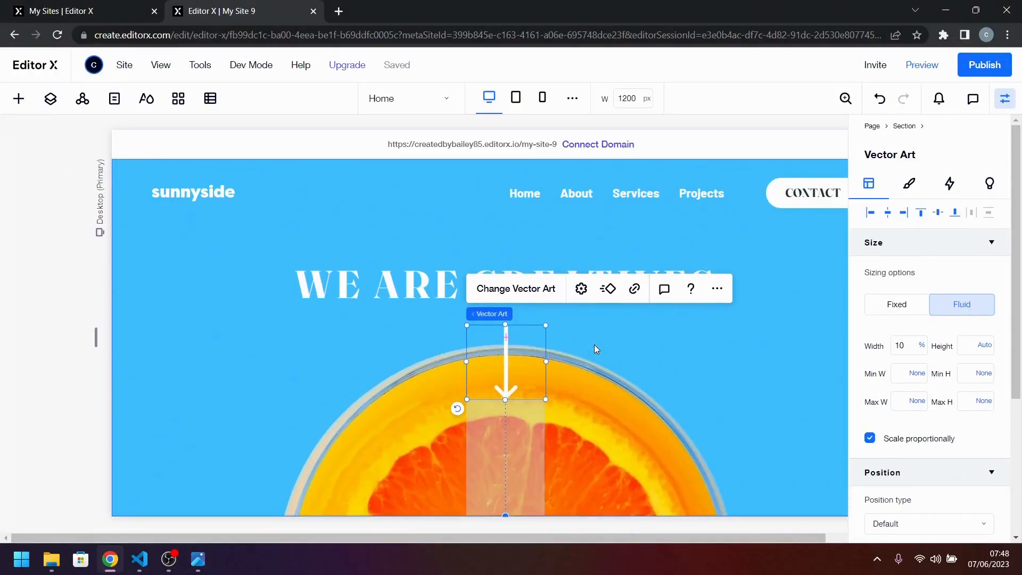
left_click(388, 274)
left_click(526, 370, "shift")
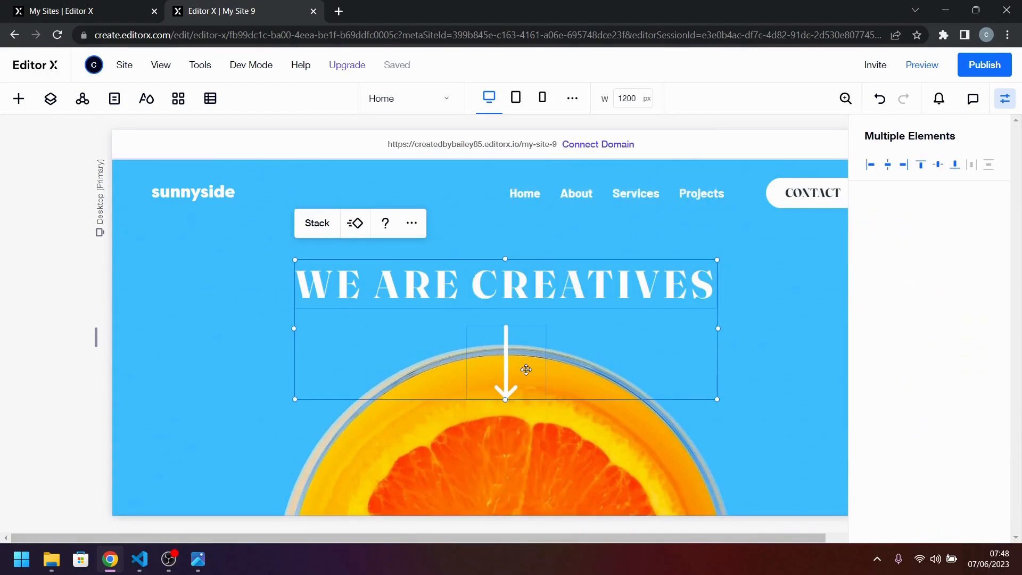
key("Escape")
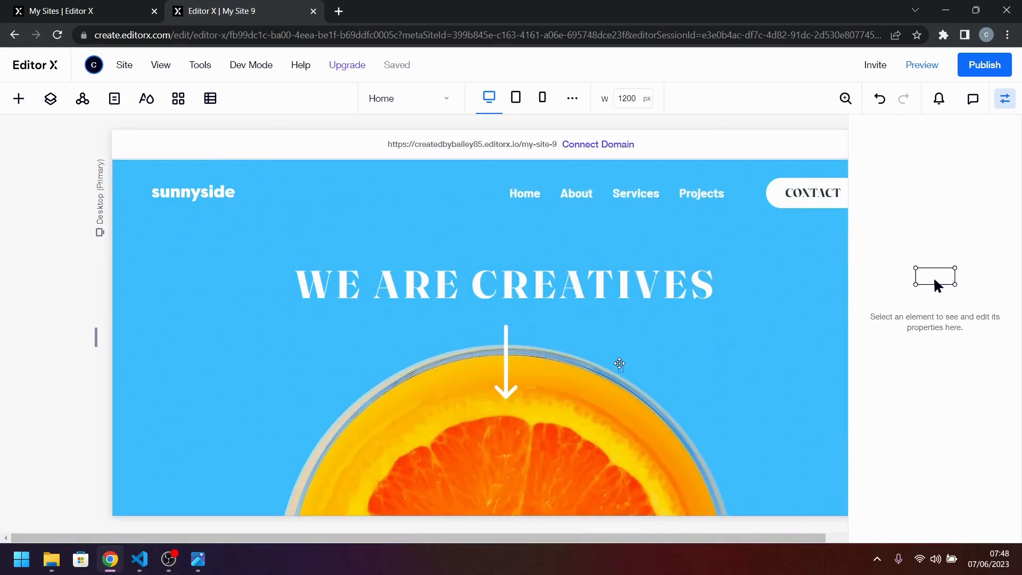
left_click(492, 388)
left_click(523, 372)
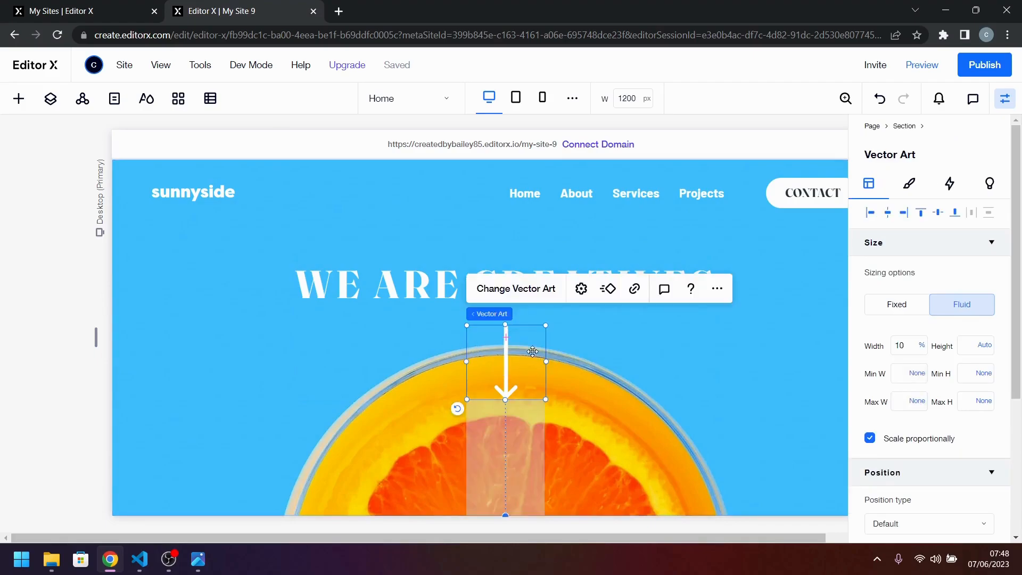
left_click(445, 289, "shift")
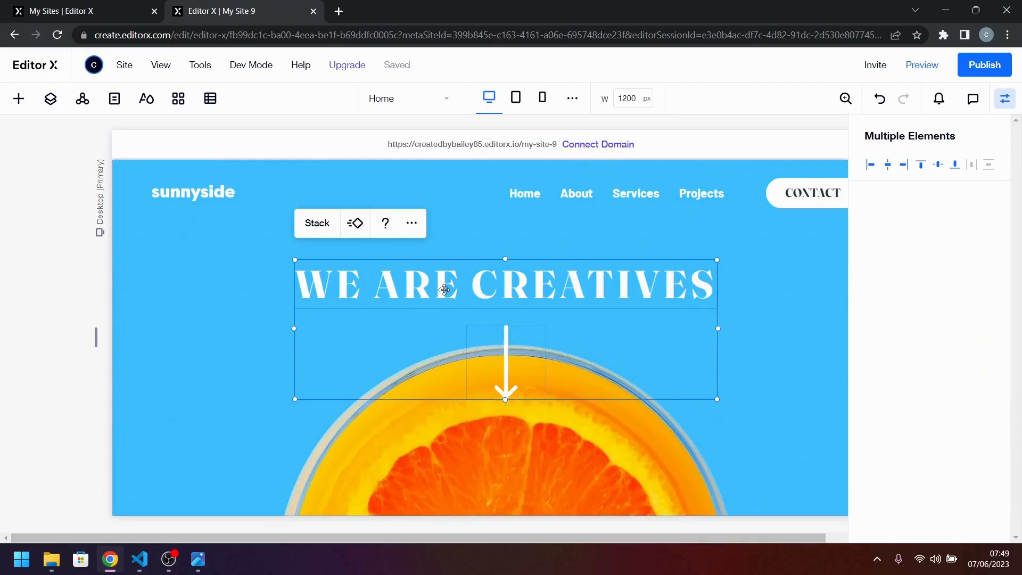
left_click(634, 441)
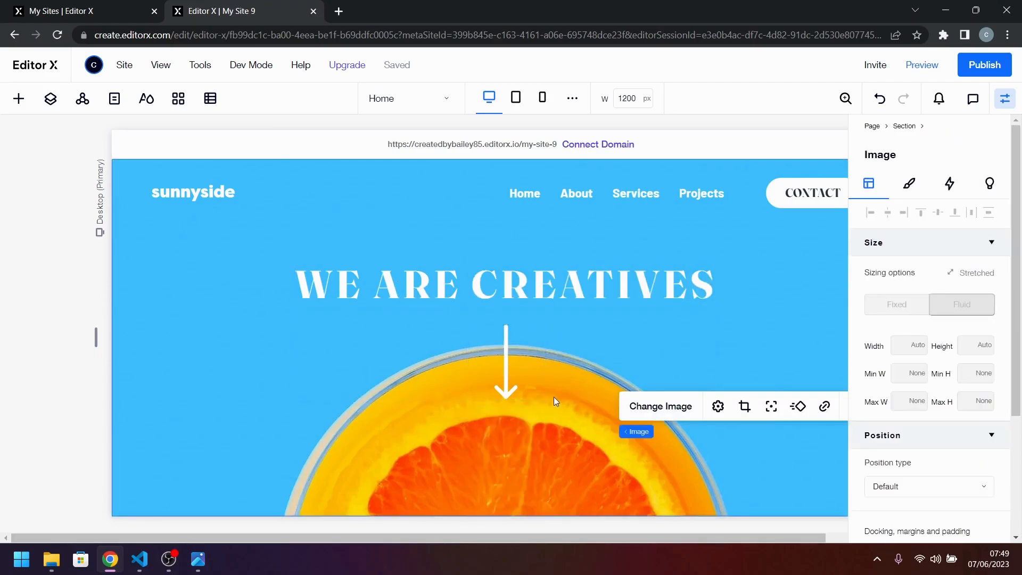
Combine the down arrow and the WE ARE CREATIVES title into a stack.
left_click(518, 370)
left_click(346, 286, "shift")
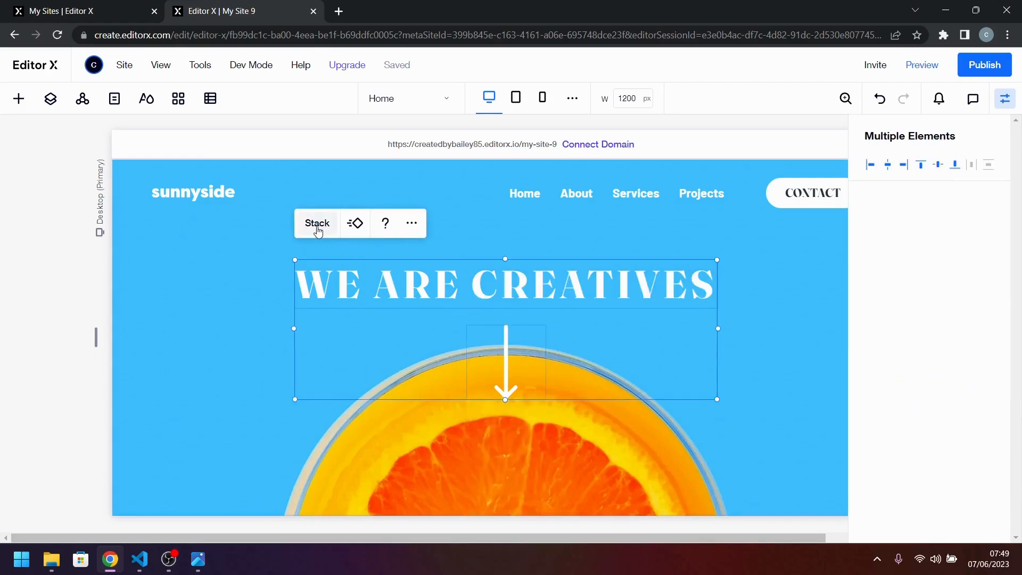
left_click(317, 226)
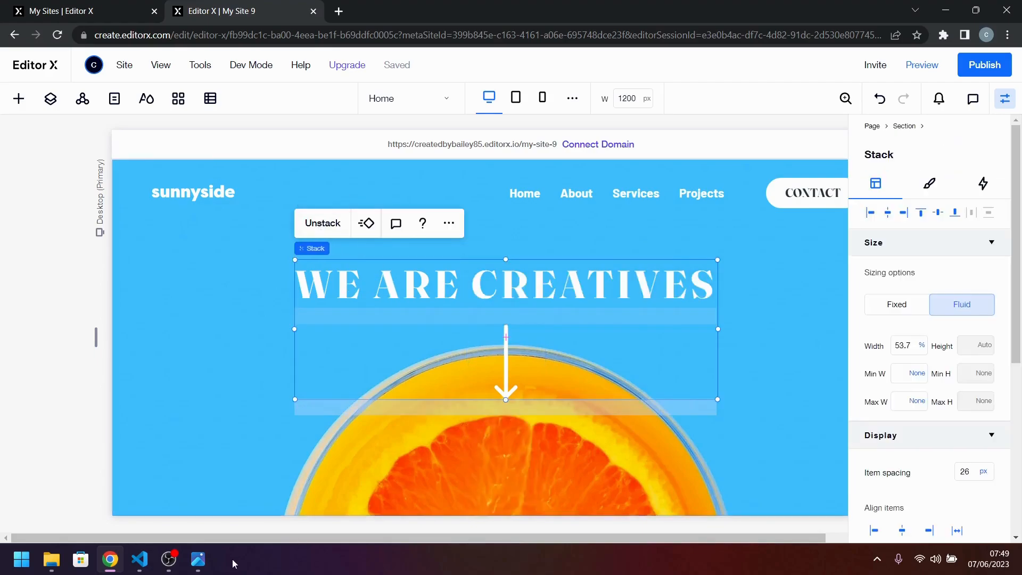
Check the gap between title and arrow in the design image and set the stack's item spacing to 48 px.
left_click(198, 559)
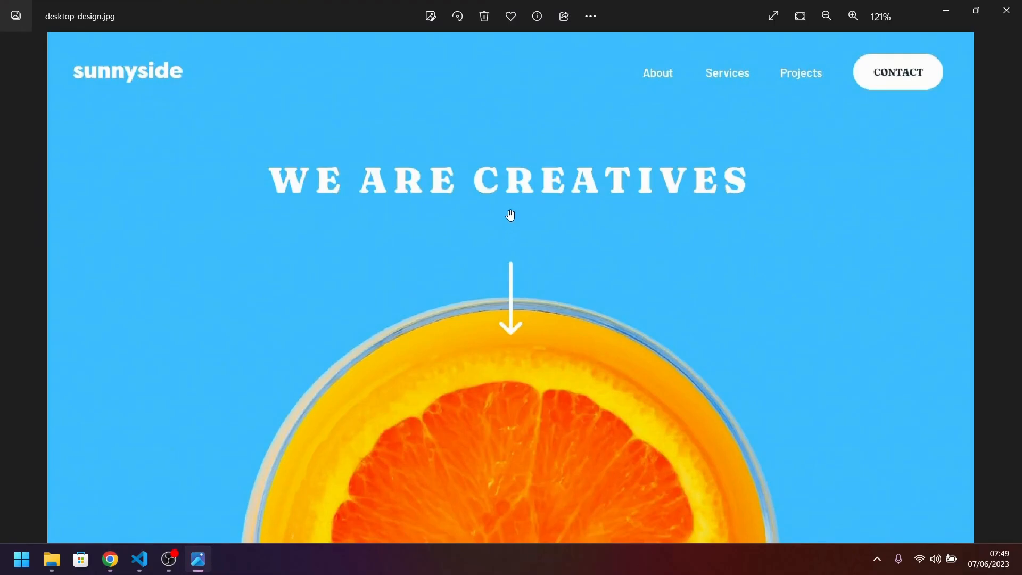
left_click(197, 567)
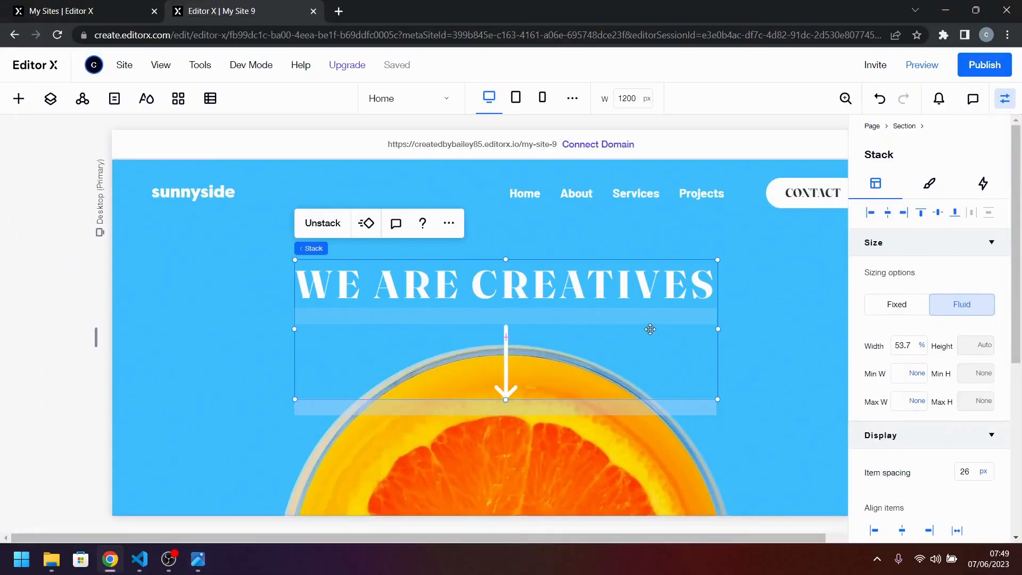
scroll(927, 457, "down", 1)
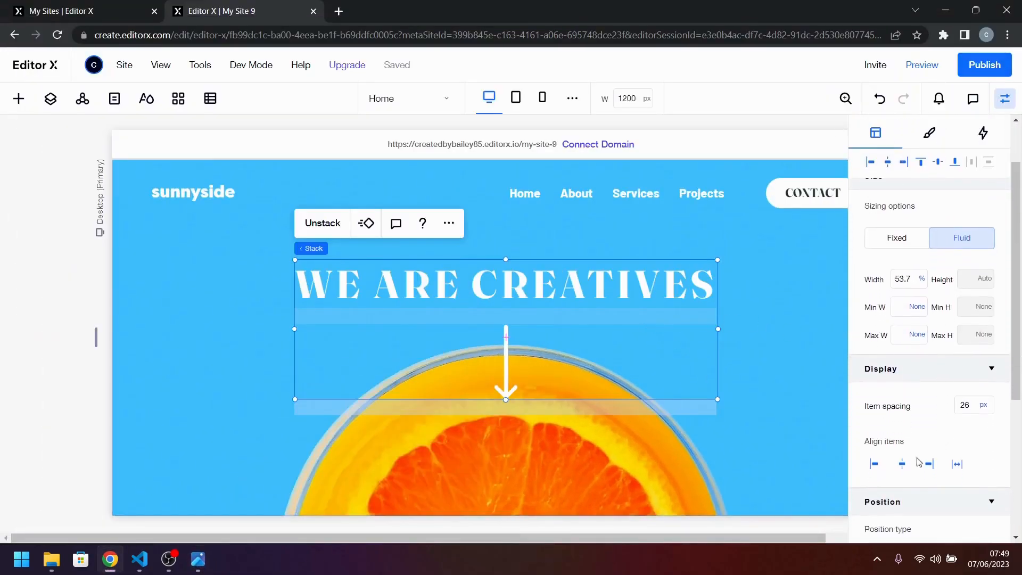
left_click(960, 406)
key("Return")
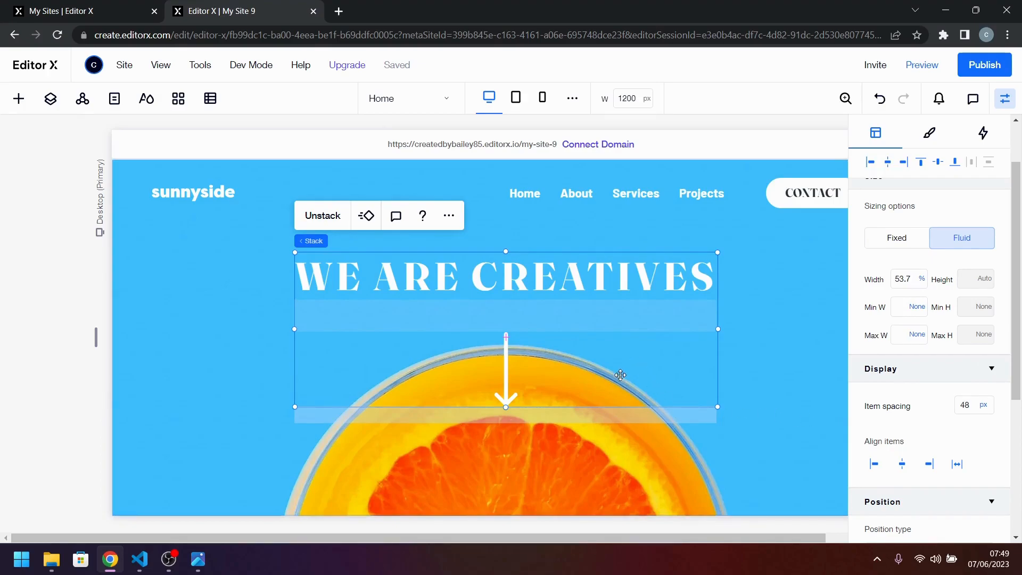
Reposition the title and arrow stack slightly within the hero section and center it horizontally.
left_click(967, 411)
scroll(931, 434, "down", 1)
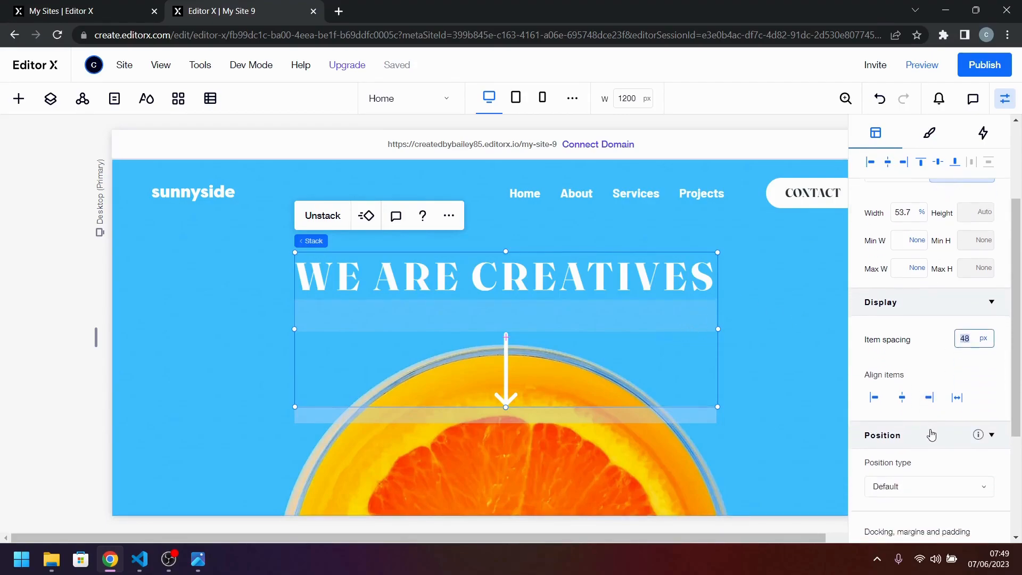
scroll(932, 433, "down", 3)
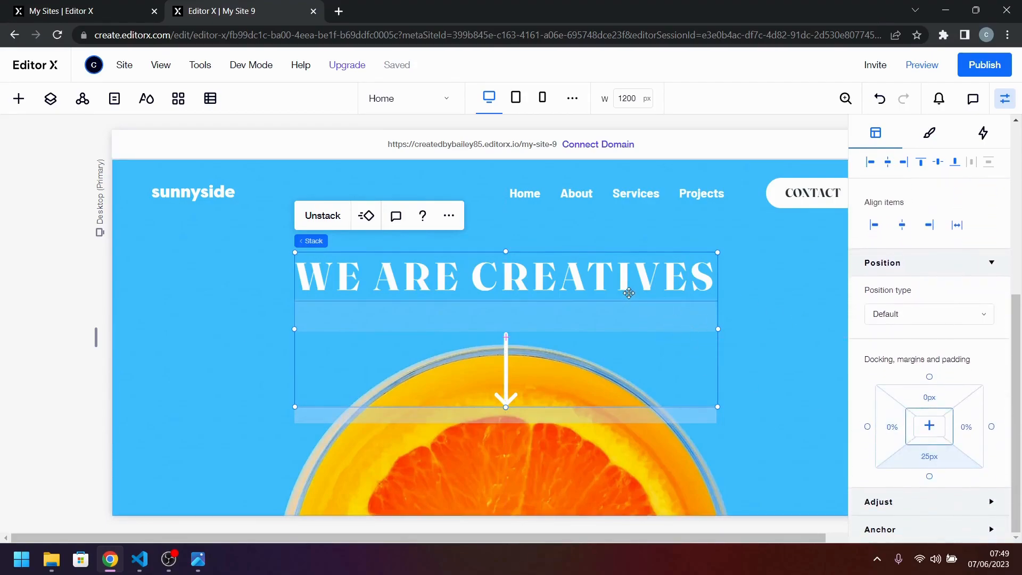
left_click(629, 293)
left_click_drag(695, 362, 678, 360)
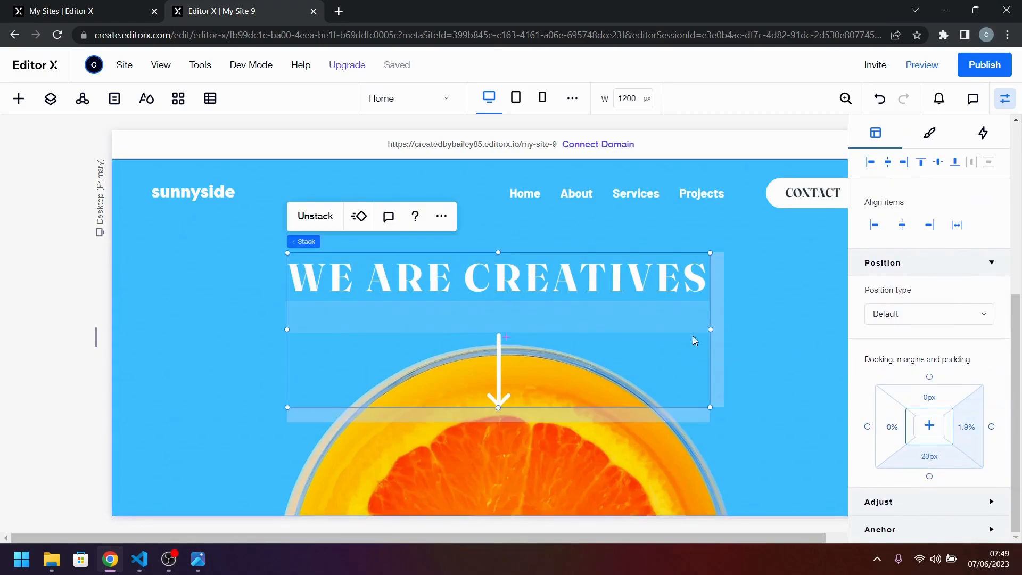
left_click(888, 163)
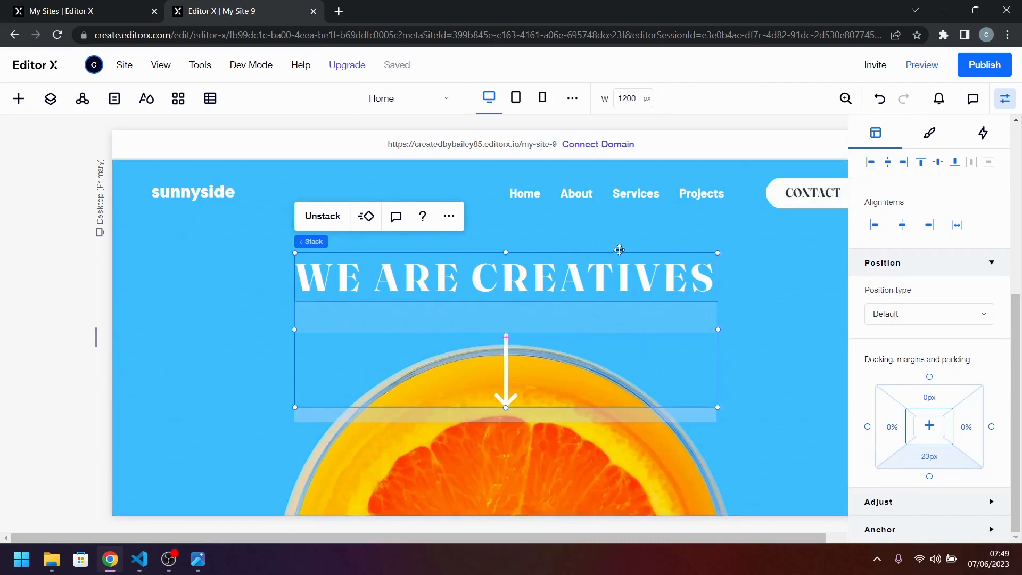
left_click(622, 244)
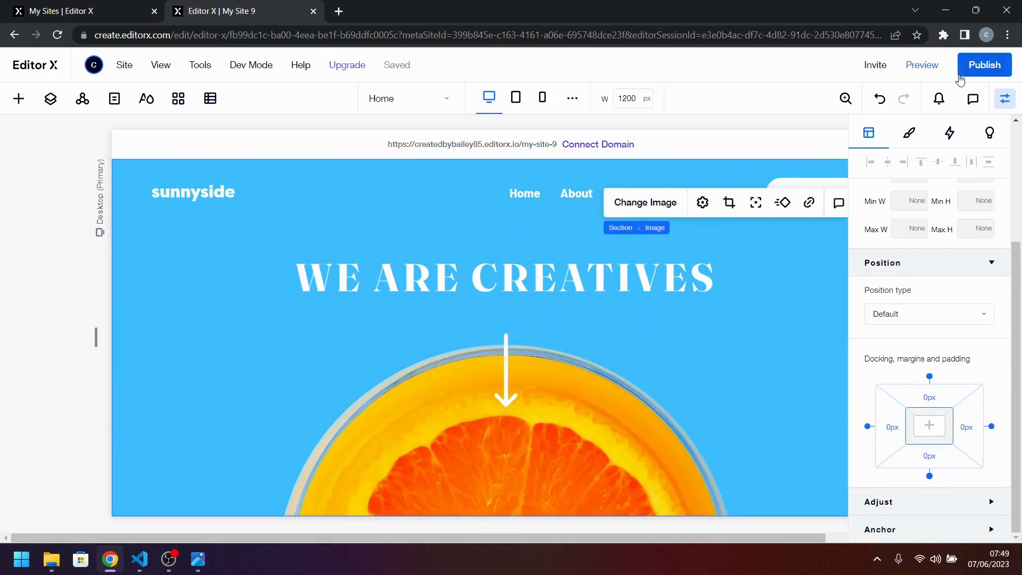
Preview the page to check the hero section, and return to editing.
left_click(922, 64)
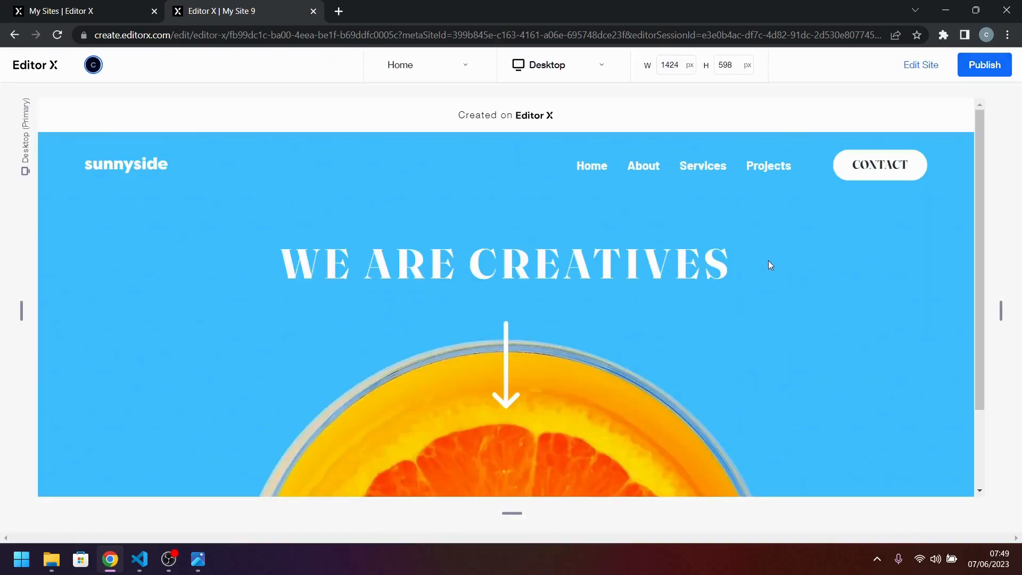
scroll(743, 315, "down", 2)
scroll(743, 315, "up", 2)
left_click(921, 65)
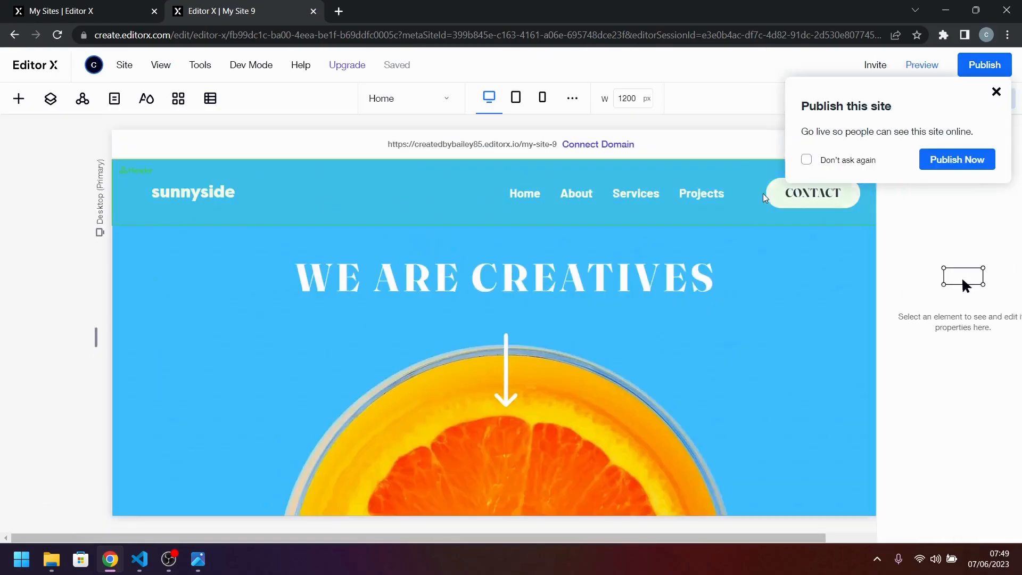
Set the bottom margin of the hero's title and arrow stack to 0 px.
left_click(596, 302)
left_click(570, 319)
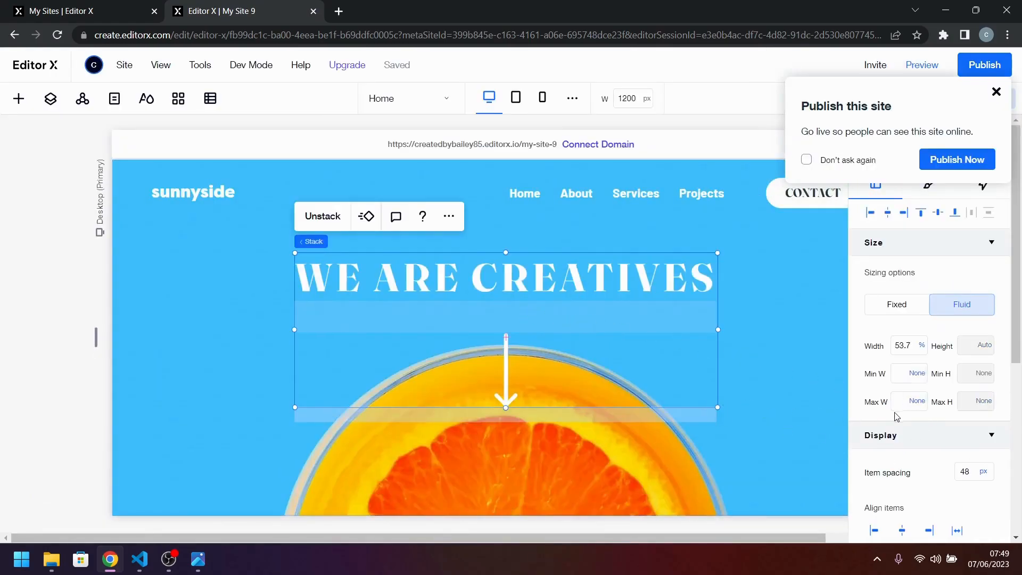
scroll(925, 421, "down", 5)
left_click(929, 456)
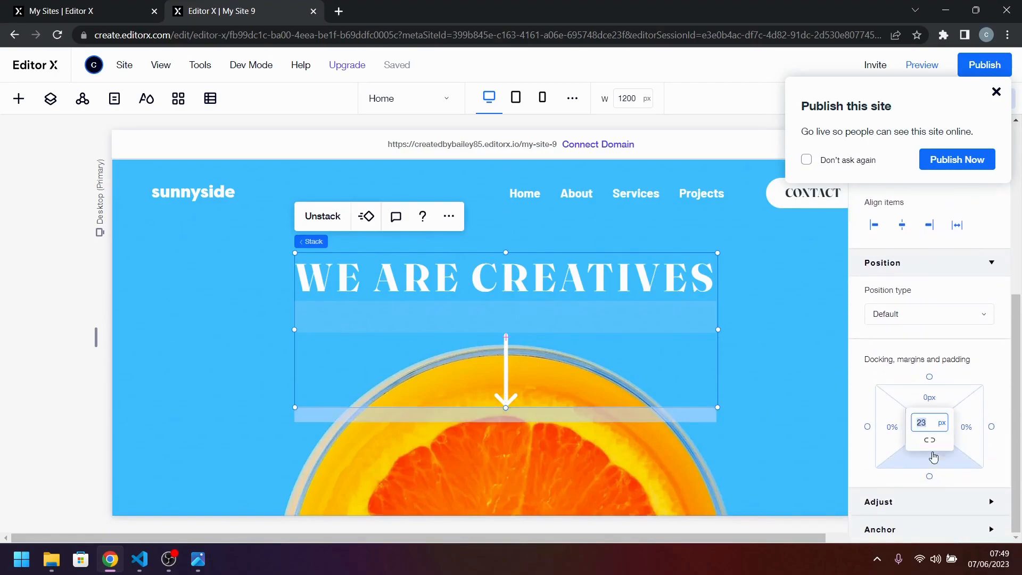
key("Return")
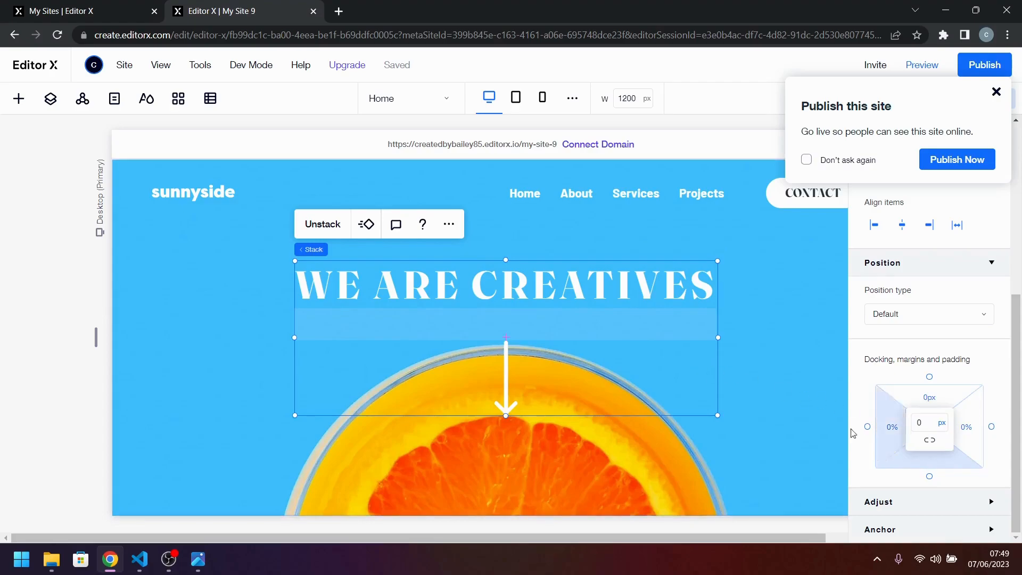
Move the title and arrow stack higher in the hero, dismiss the publish prompt, and set the stack's top margin to 120 px.
left_click_drag(573, 342, 573, 313)
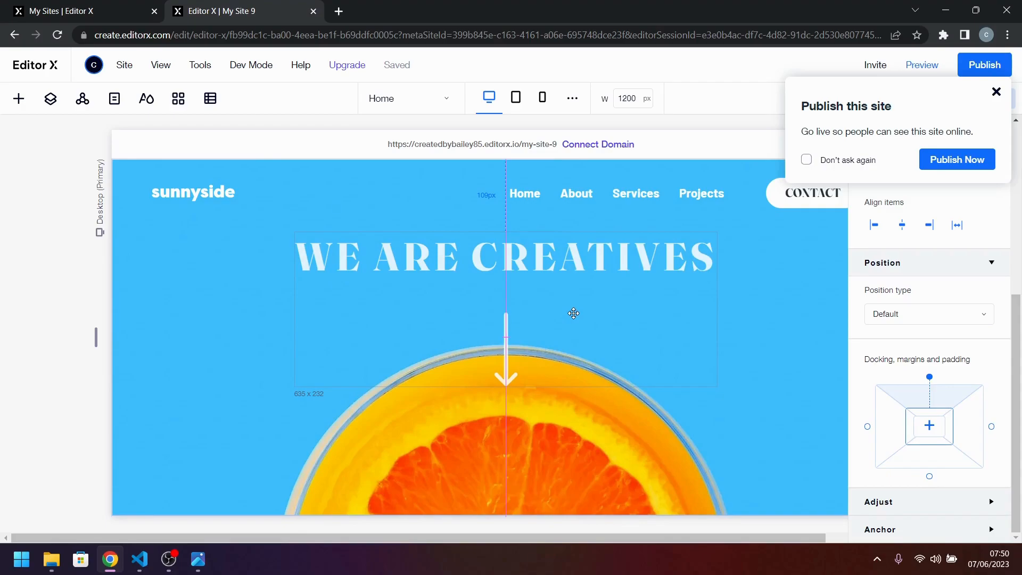
left_click_drag(574, 313, 574, 313)
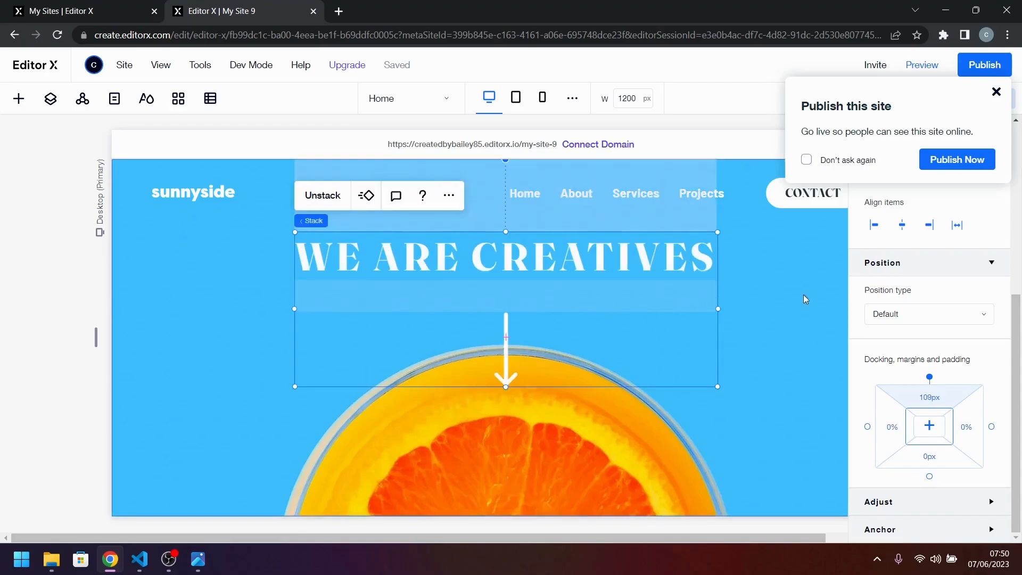
left_click(996, 92)
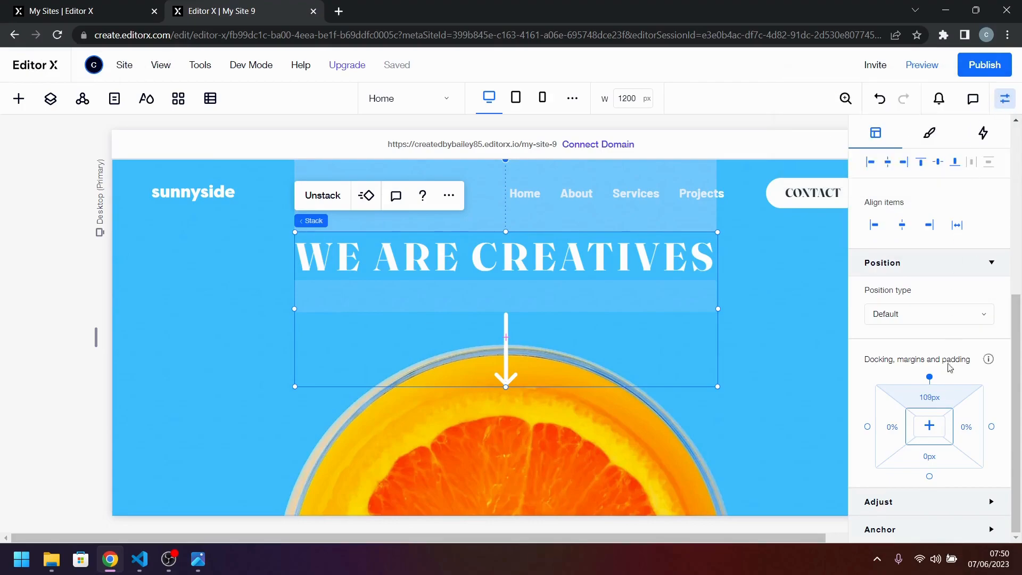
left_click(929, 398)
type("120")
key("Return")
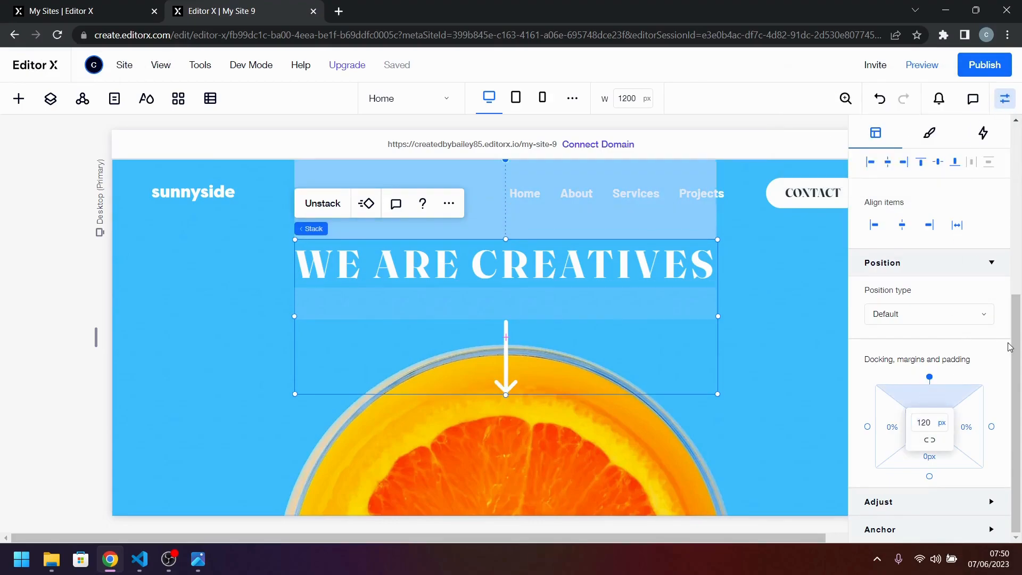
Compare the position of the hero title and arrow with the desktop design image.
left_click(813, 324)
left_click(202, 560)
left_click(201, 560)
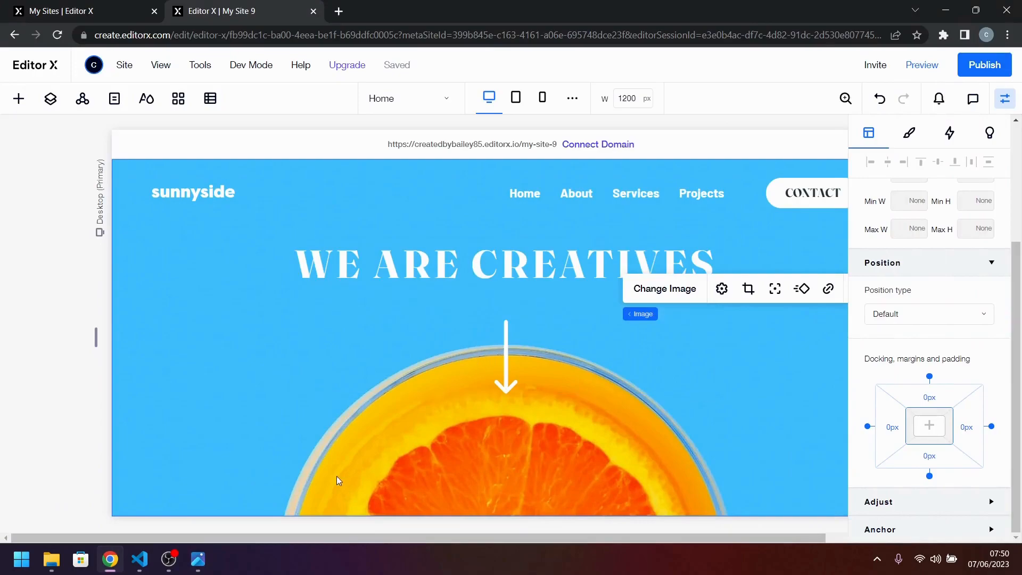
left_click(200, 560)
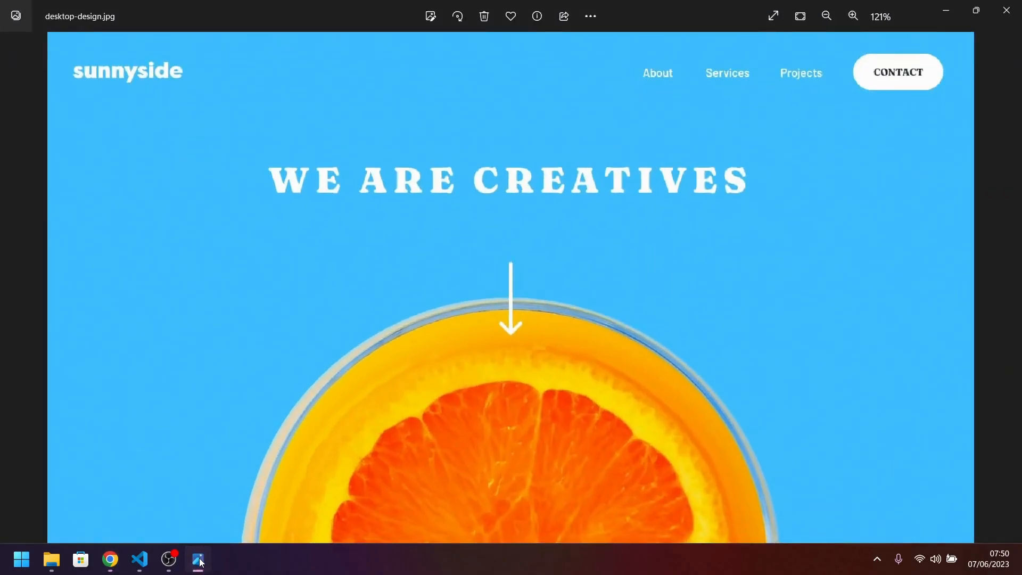
left_click(199, 559)
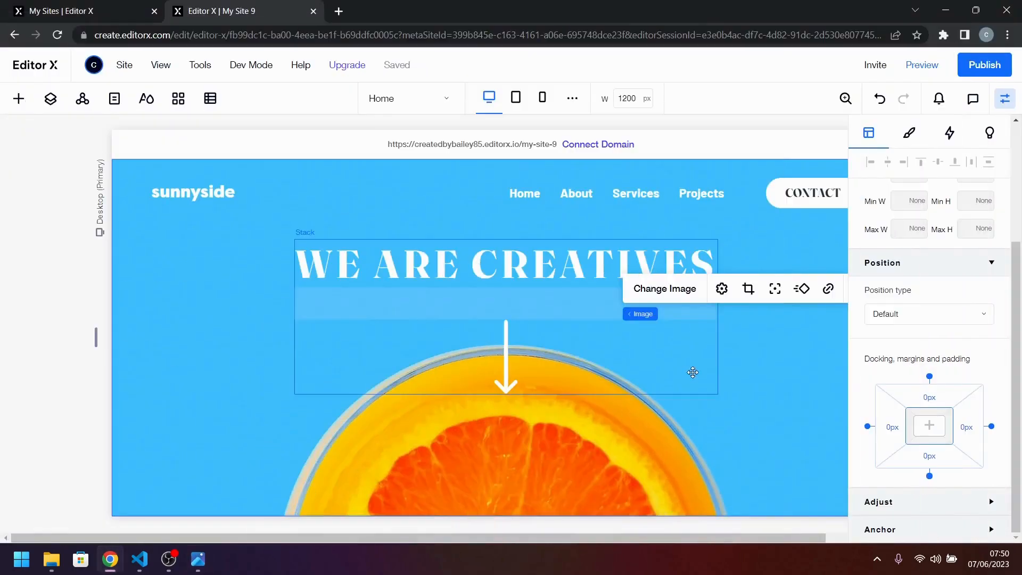
Hide the element properties and add a blank section between the hero and the footer.
left_click(1005, 98)
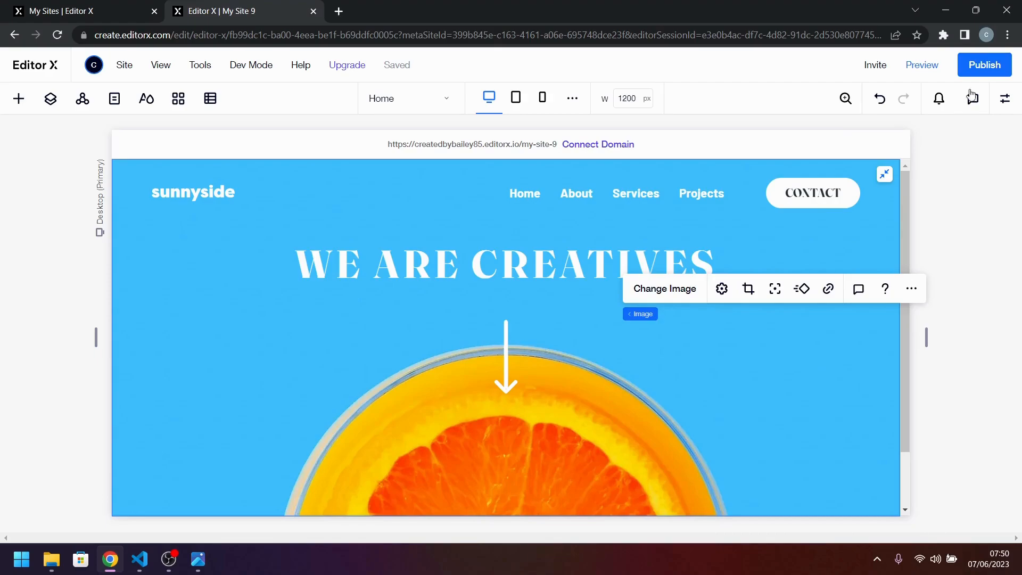
left_click(988, 240)
scroll(633, 404, "down", 2)
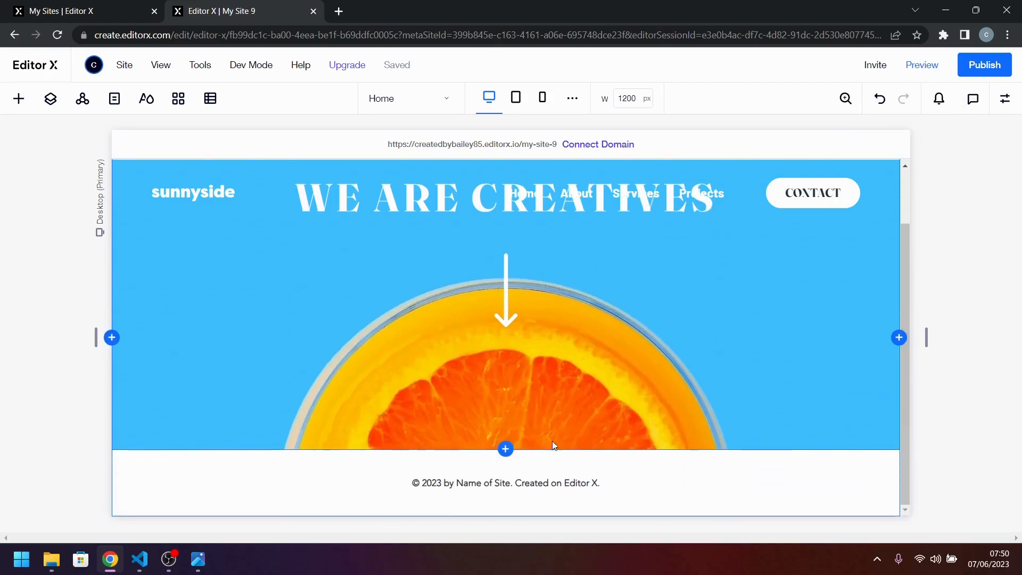
left_click(506, 450)
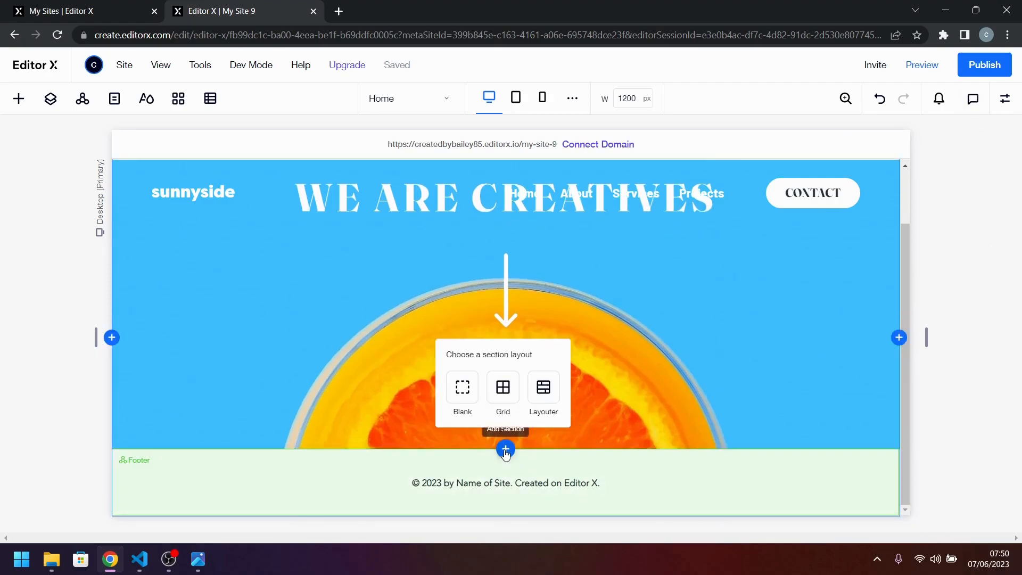
left_click(464, 390)
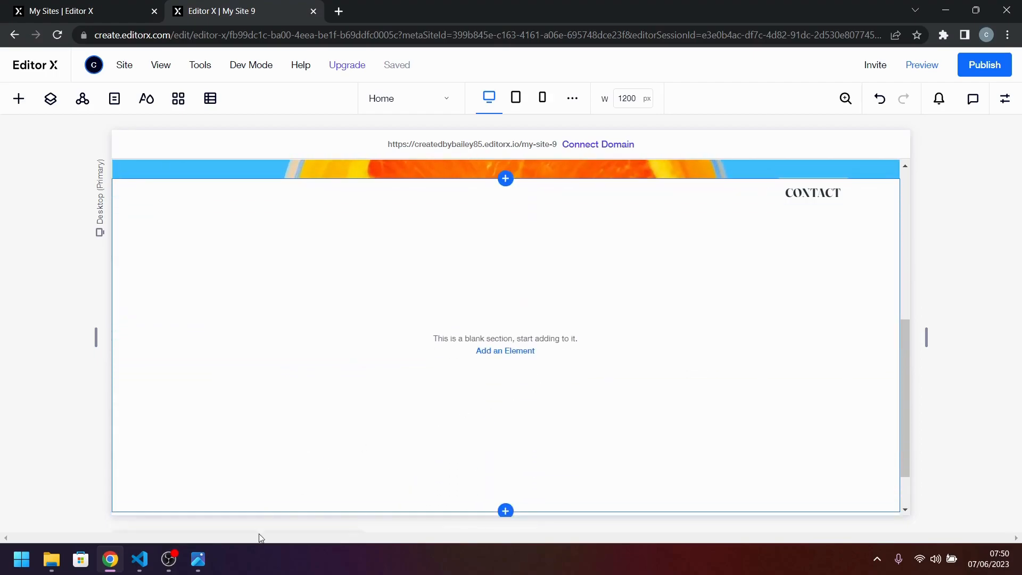
Examine the layout of the image and text blocks below the hero in the desktop design image.
left_click(198, 559)
scroll(720, 269, "down", 1)
scroll(720, 268, "down", 5)
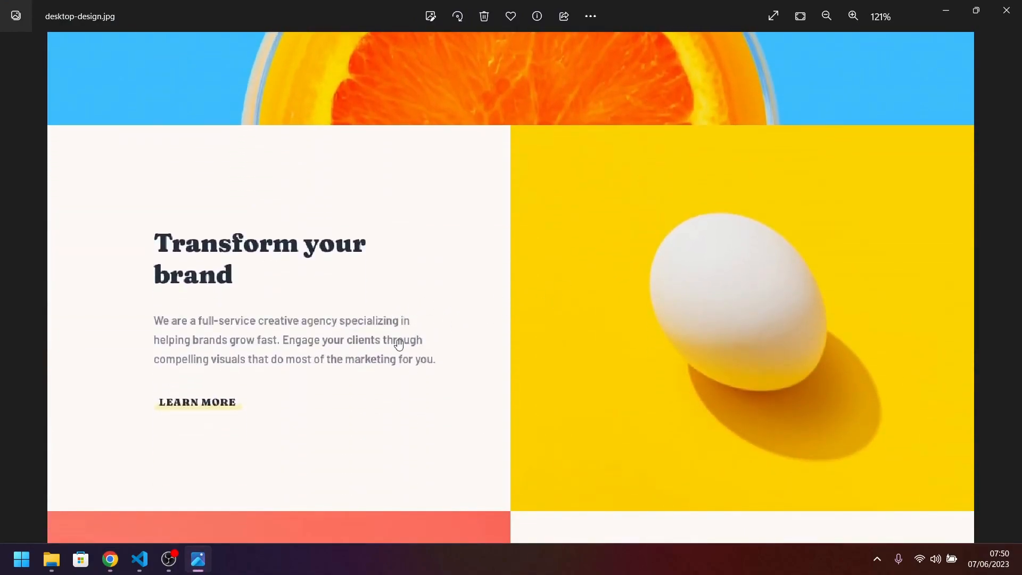
scroll(398, 344, "down", 7)
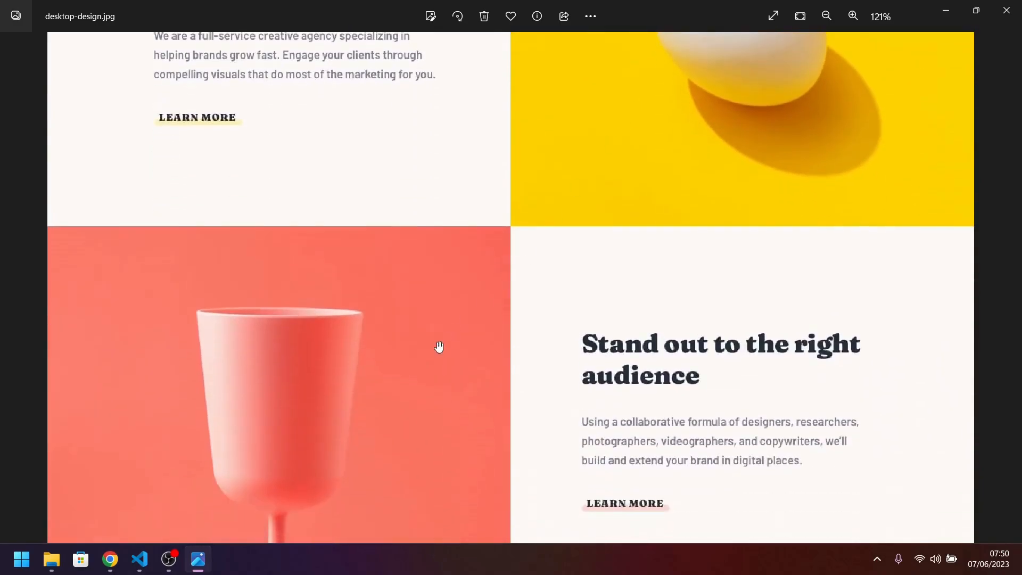
scroll(529, 260, "down", 5)
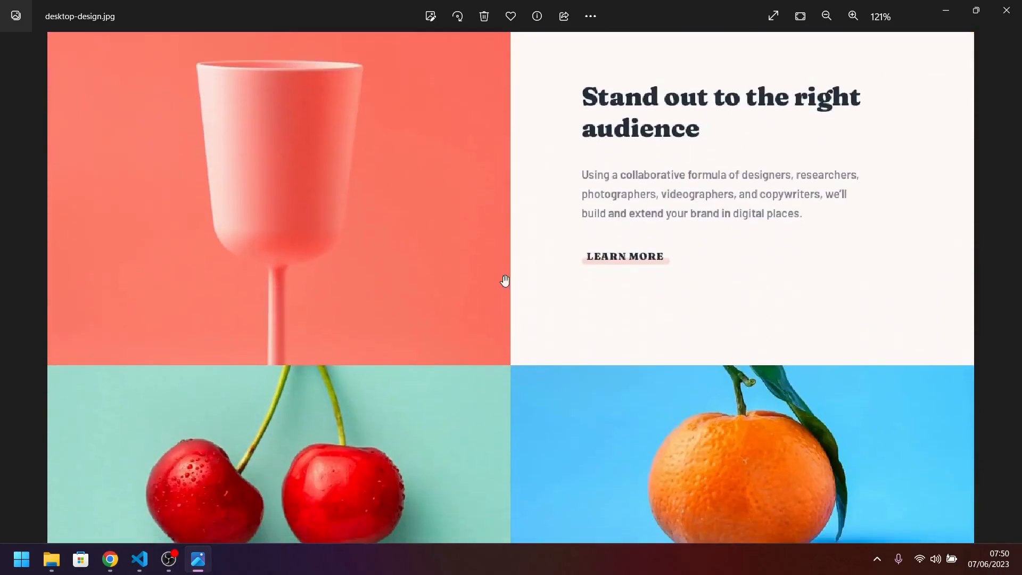
scroll(441, 159, "down", 3)
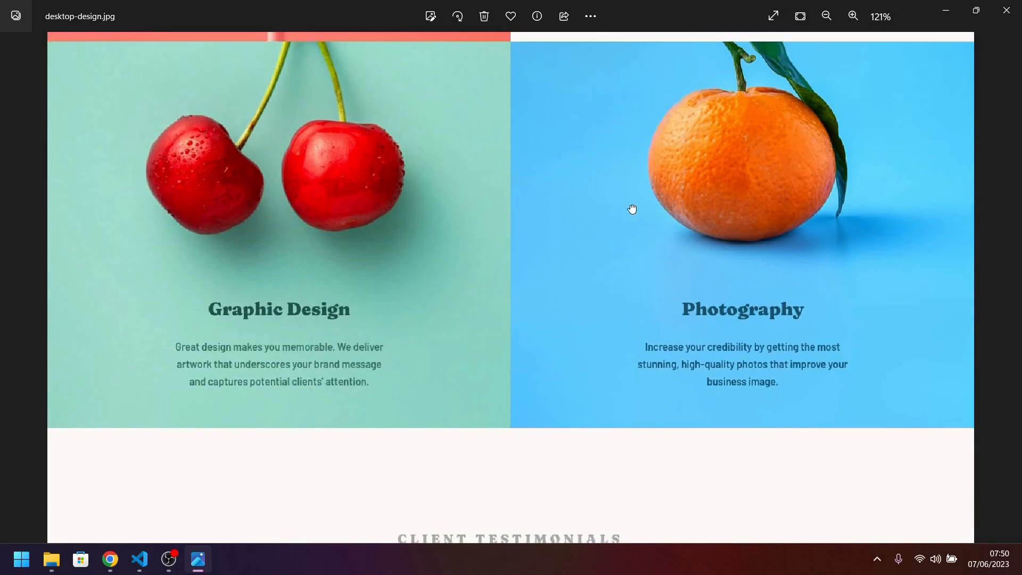
scroll(605, 245, "up", 4)
scroll(606, 245, "up", 11)
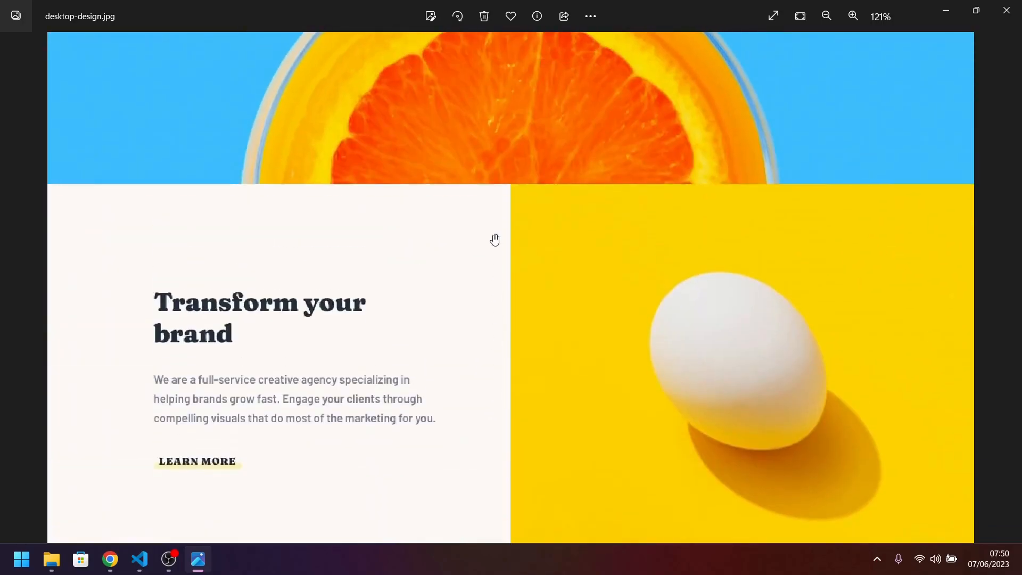
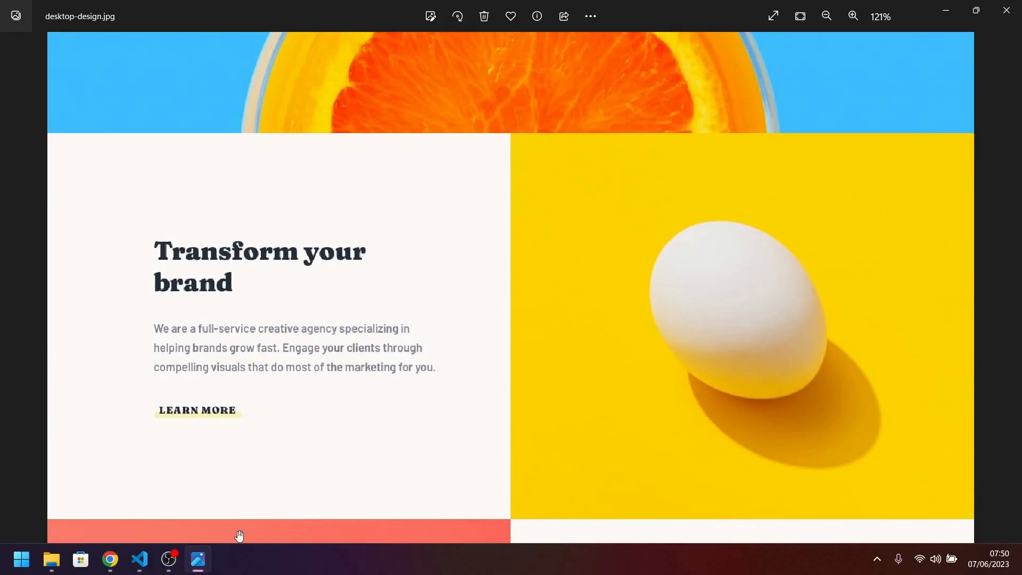
Switch back to Editor X and divide the blank section below the hero into a grid of 2 columns and 3 rows.
left_click(111, 559)
scroll(349, 408, "up", 2)
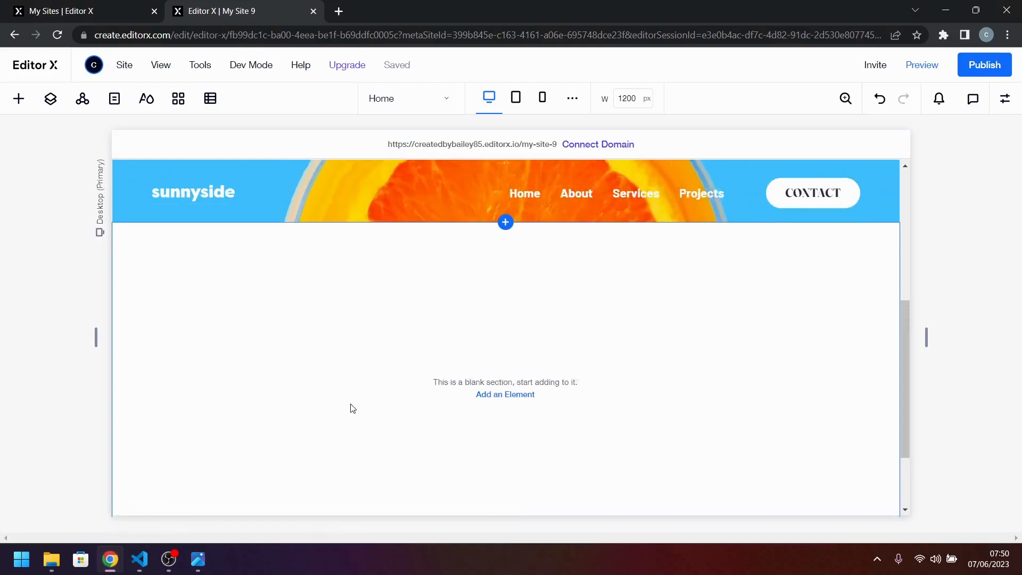
left_click(191, 210)
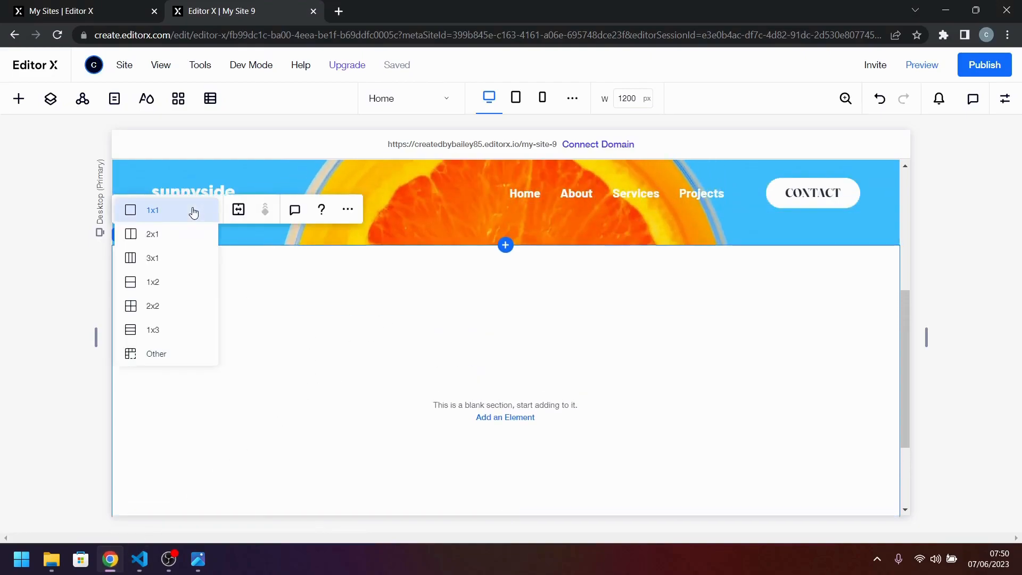
left_click(147, 361)
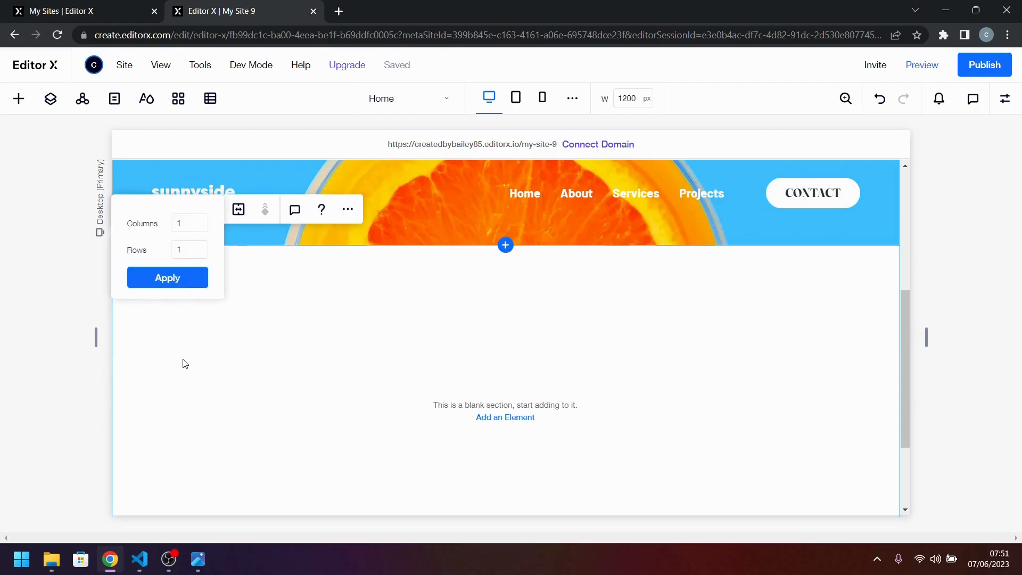
double_click(177, 222)
key("Tab")
type("3")
left_click(134, 286)
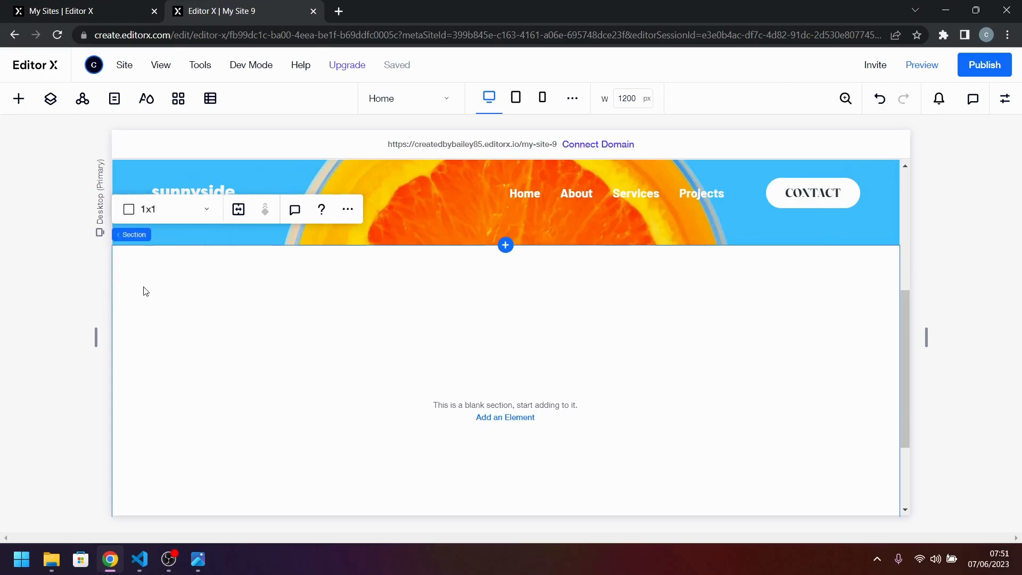
left_click(300, 329)
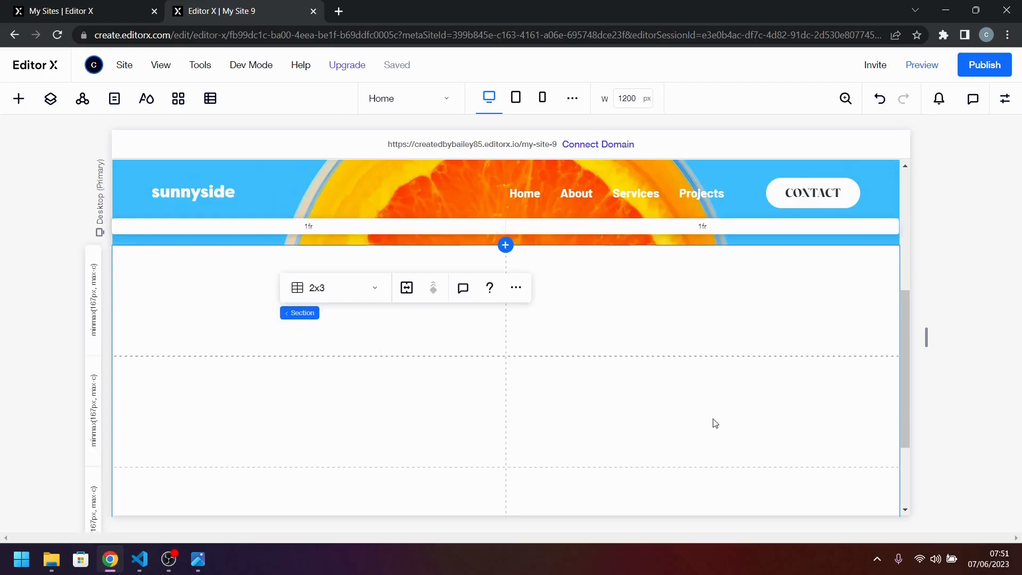
scroll(681, 373, "down", 2)
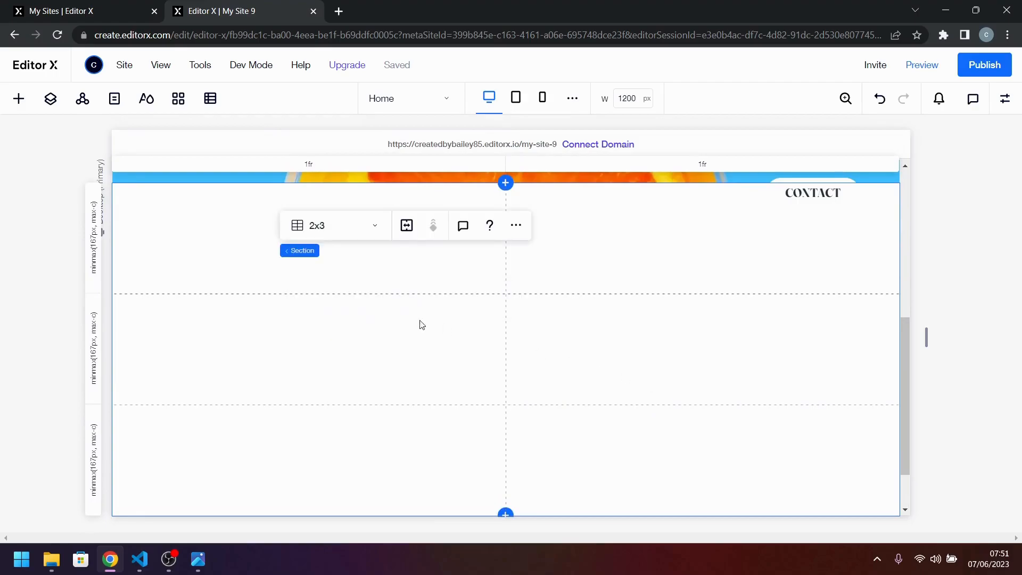
Check the block proportions in the design image and try minimum heights of 300 px and 400 px for the section's first row.
left_click(198, 559)
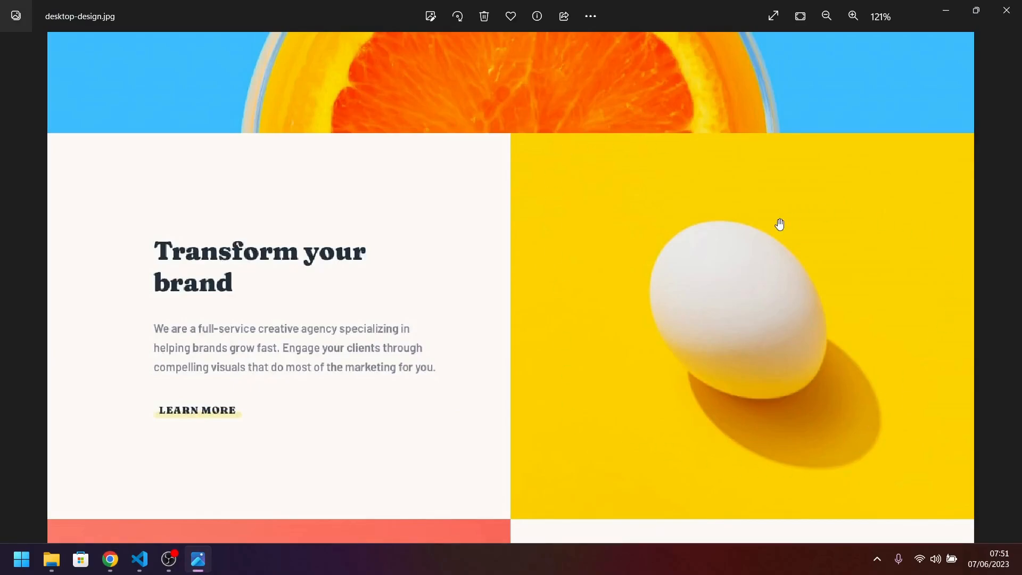
left_click(110, 559)
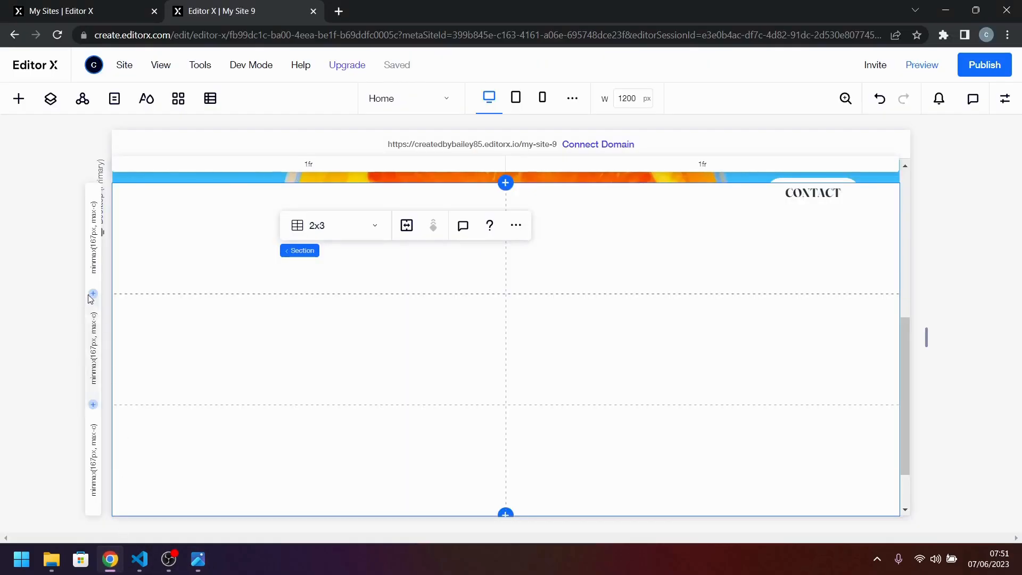
left_click(94, 244)
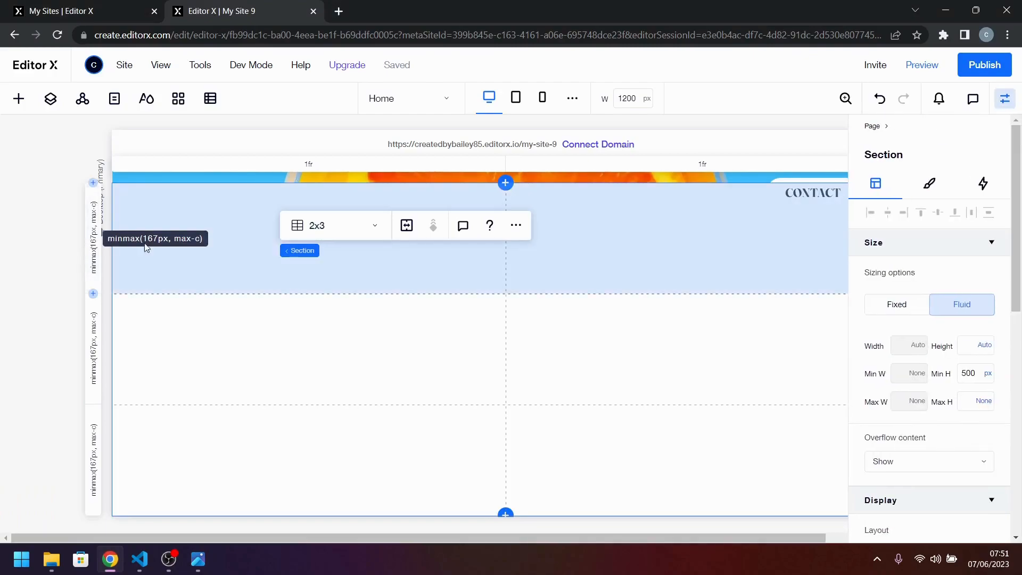
scroll(919, 382, "down", 4)
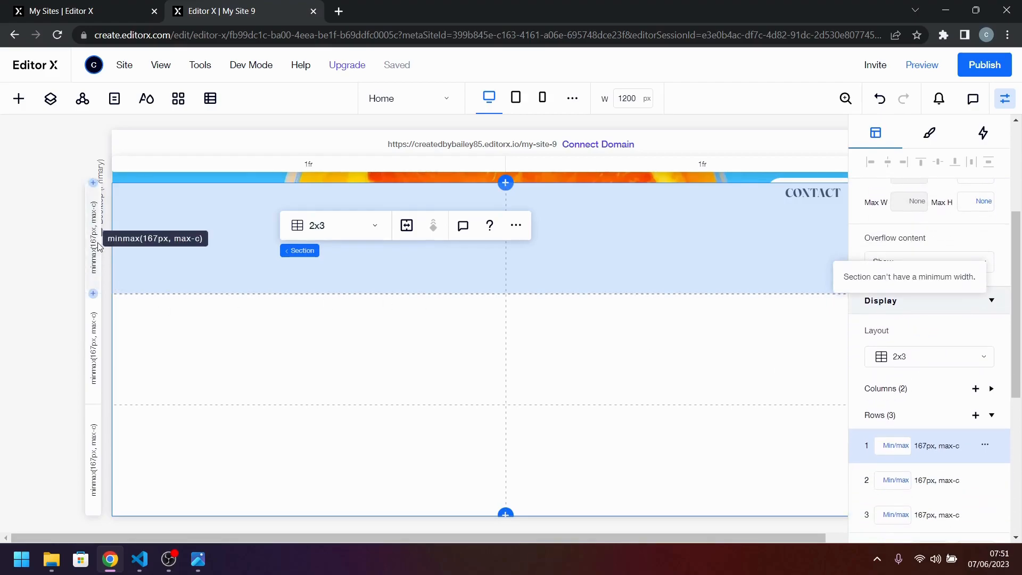
left_click(896, 446)
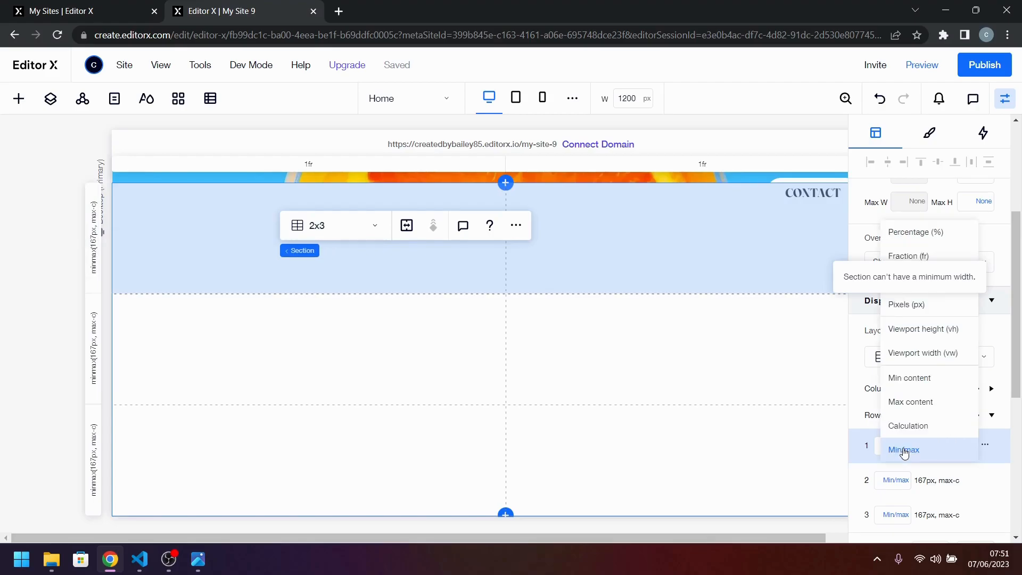
left_click(907, 450)
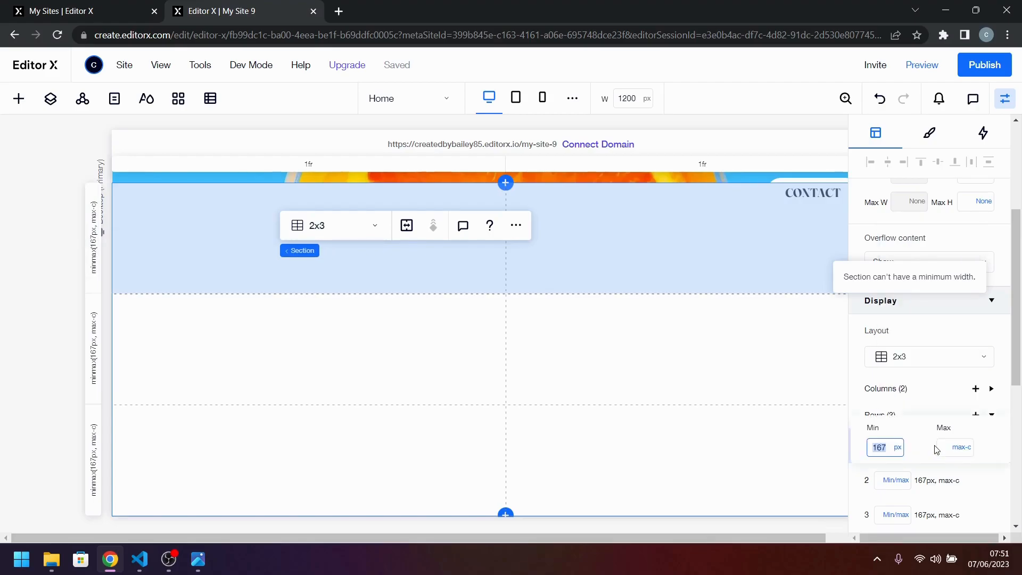
type("300")
key("Return")
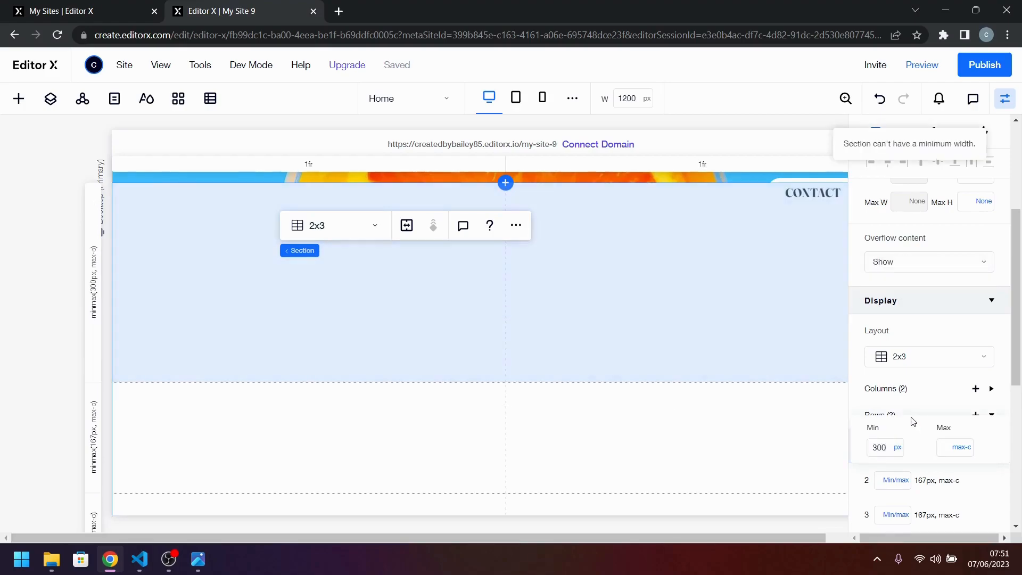
left_click(881, 447)
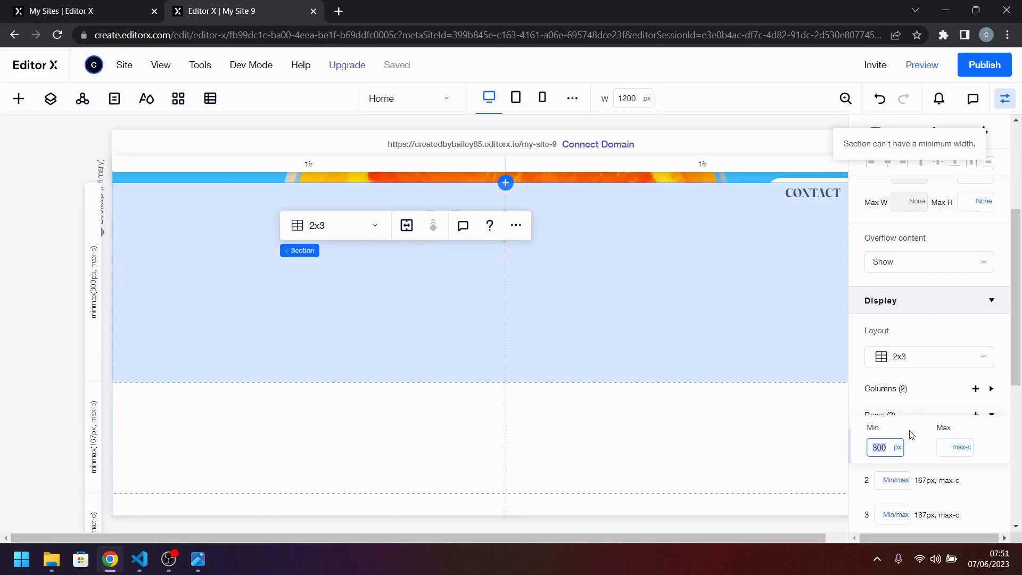
type("40")
key("Return")
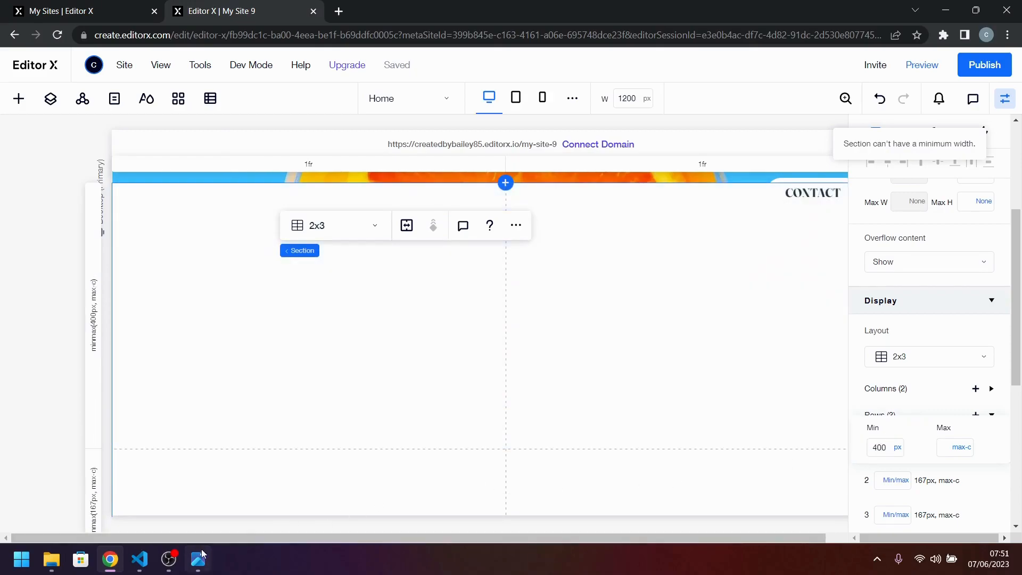
Compare the first row with the design image and set its minimum height to 450 px.
left_click(200, 562)
left_click(202, 565)
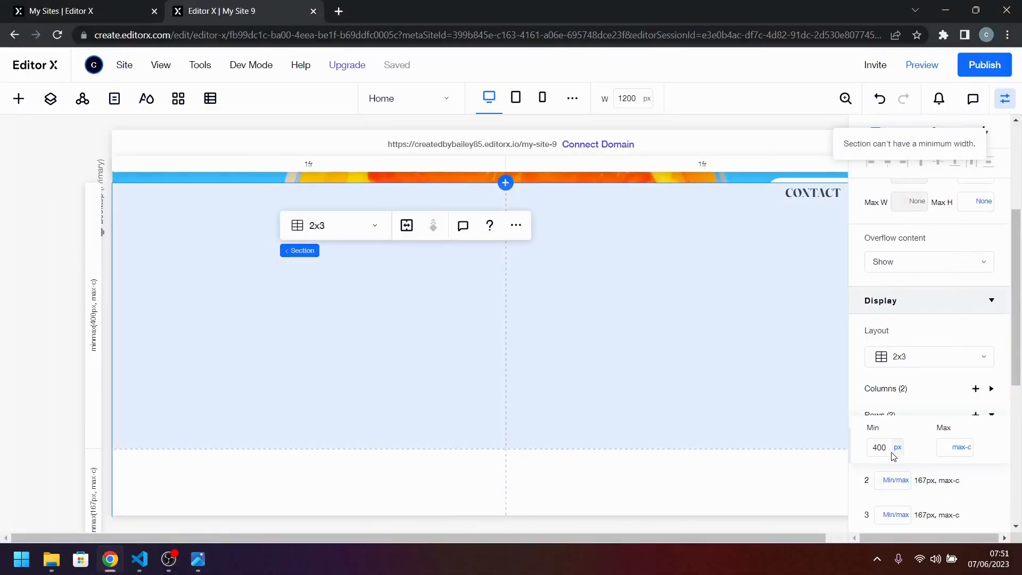
left_click(881, 448)
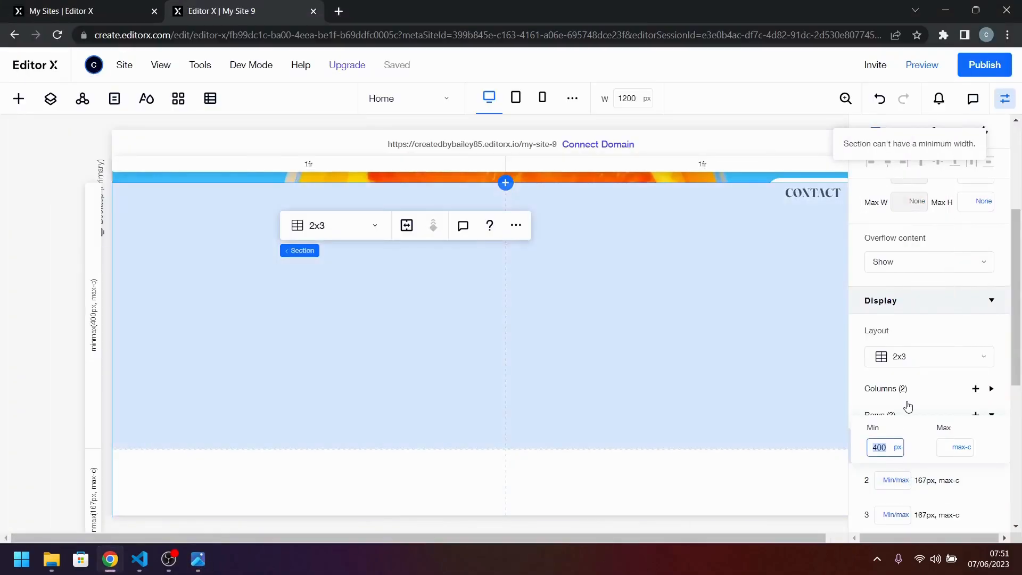
type("5")
key("Return")
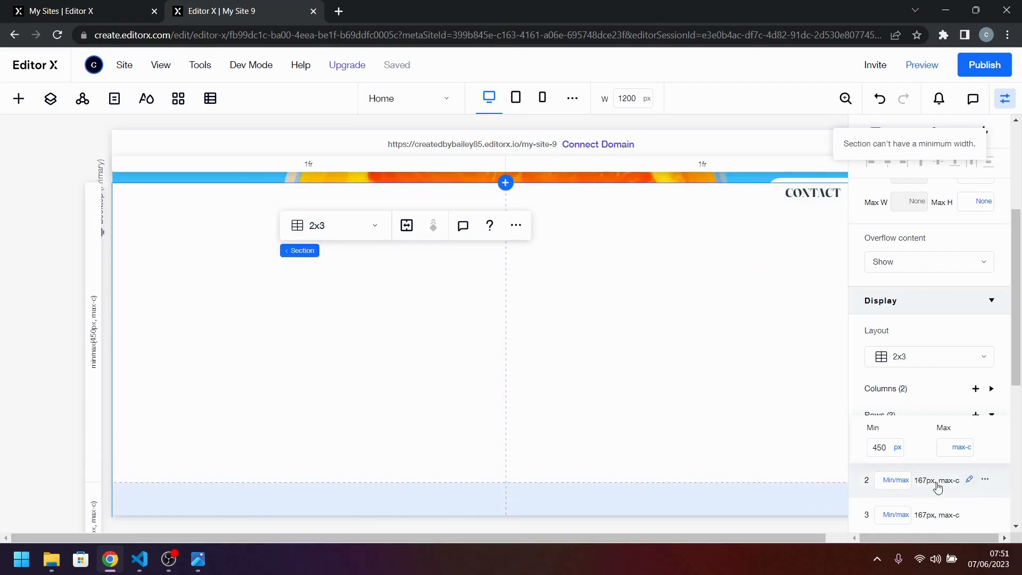
Set the minimum height of the section's second and third rows to 450 px.
left_click(896, 480)
type("450")
key("Return")
left_click(896, 515)
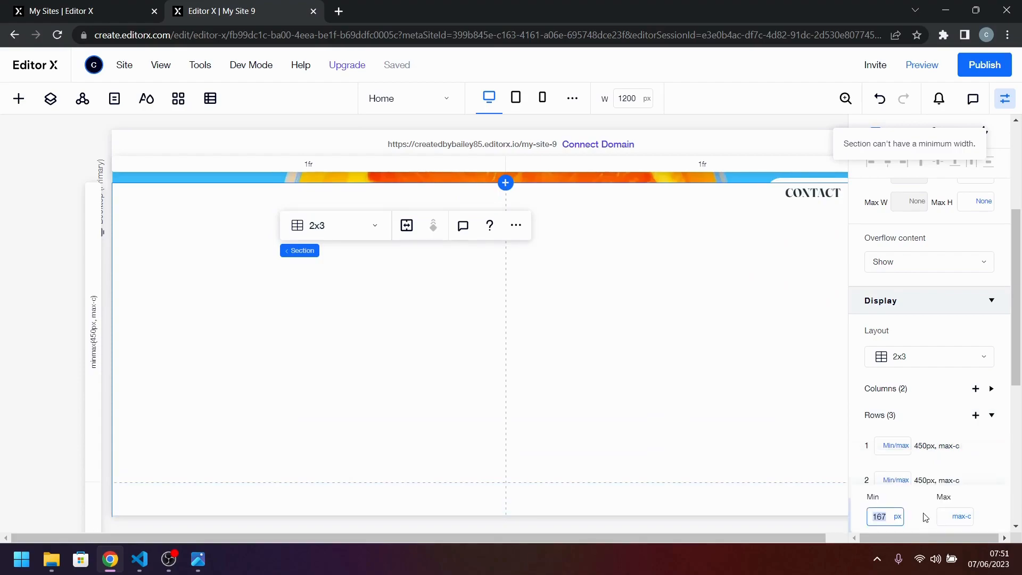
type("450")
key("Return")
key("Caps_Lock")
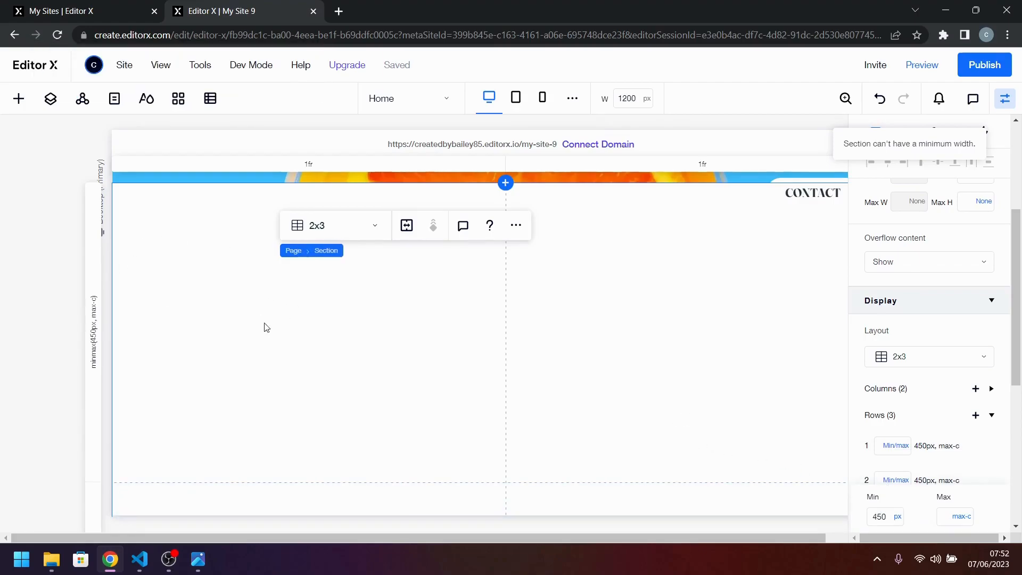
left_click(198, 570)
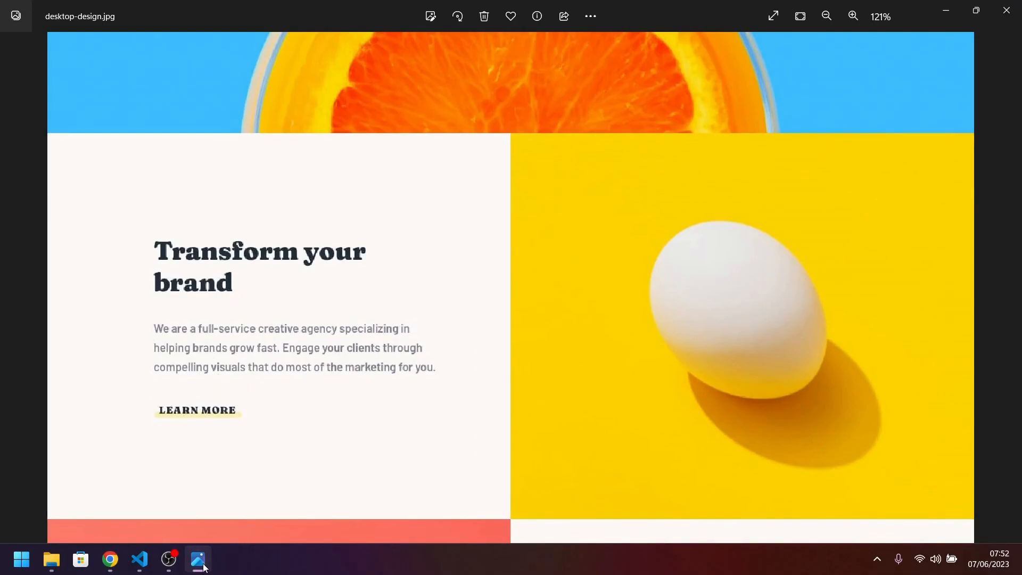
left_click(204, 567)
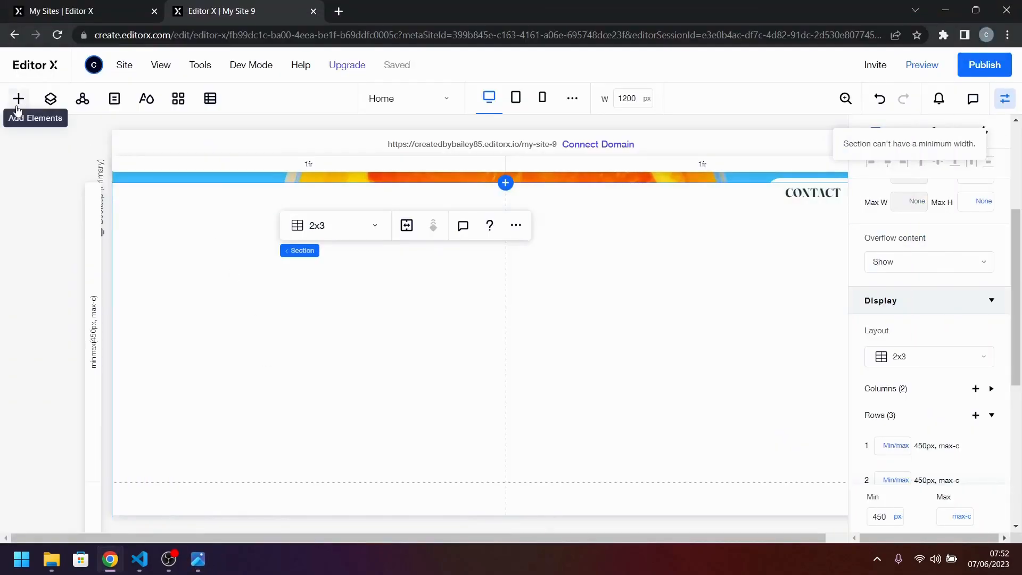
left_click(19, 99)
scroll(154, 176, "down", 1)
left_click_drag(154, 177, 301, 293)
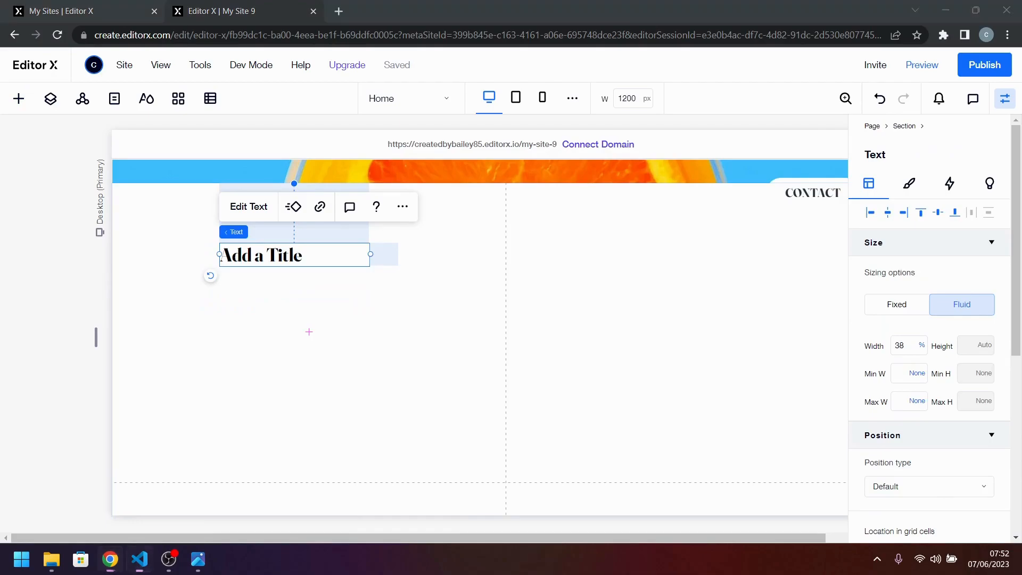
double_click(327, 263)
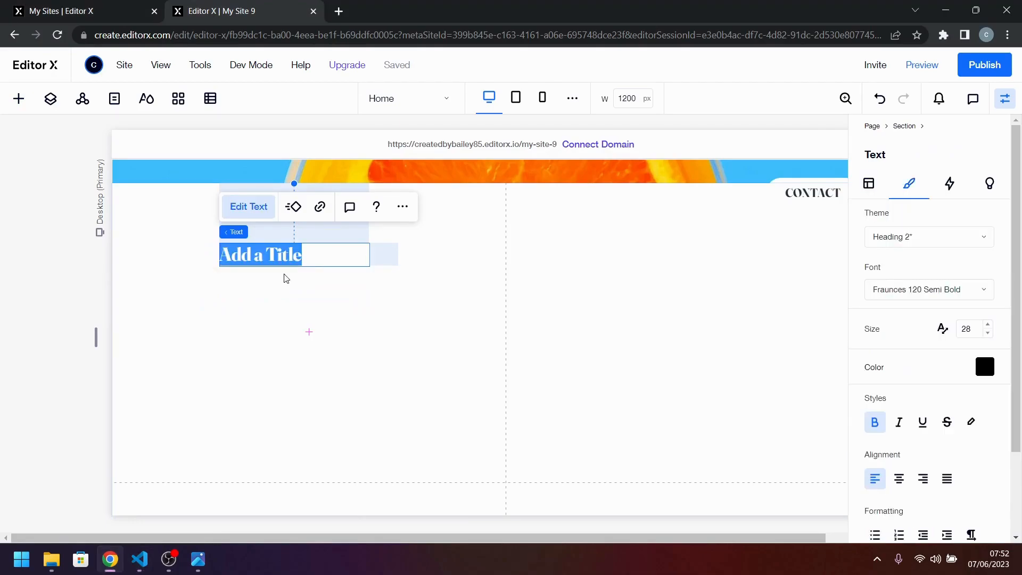
key("BackSpace")
left_click(397, 288)
left_click_drag(398, 289, 339, 260)
left_click(270, 252)
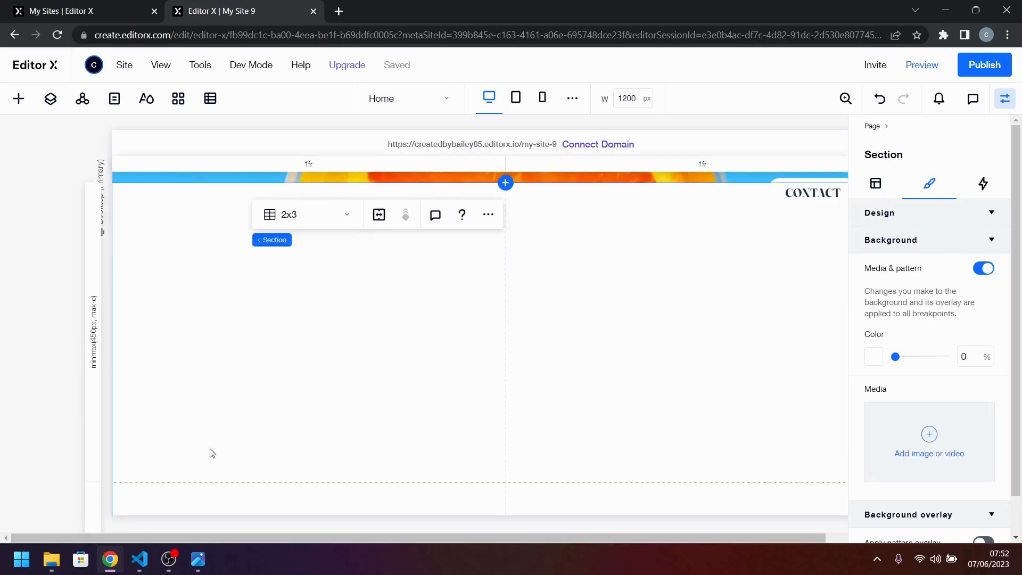
Add a container to the left cell of the section's first row and stretch it to fill the cell.
left_click(18, 99)
left_click_drag(234, 356, 318, 344)
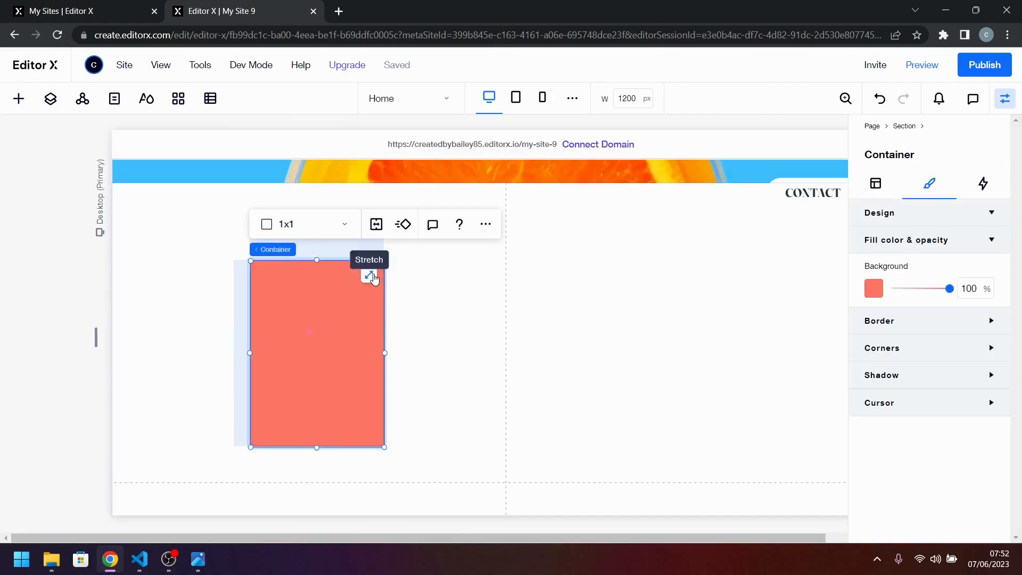
left_click(370, 275)
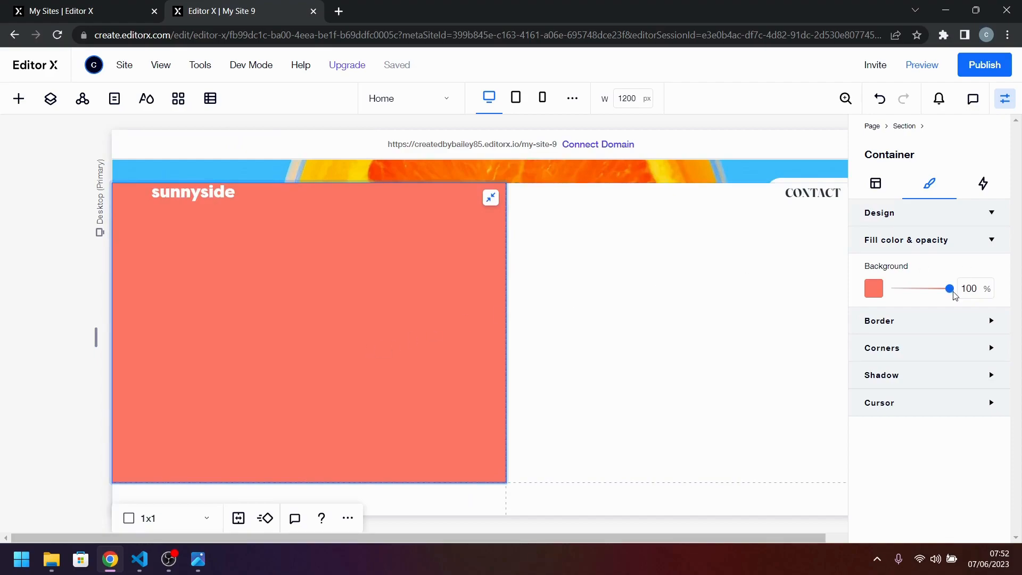
Set the stretched container's background to the white theme colour #FFFFFF.
left_click_drag(950, 290, 895, 290)
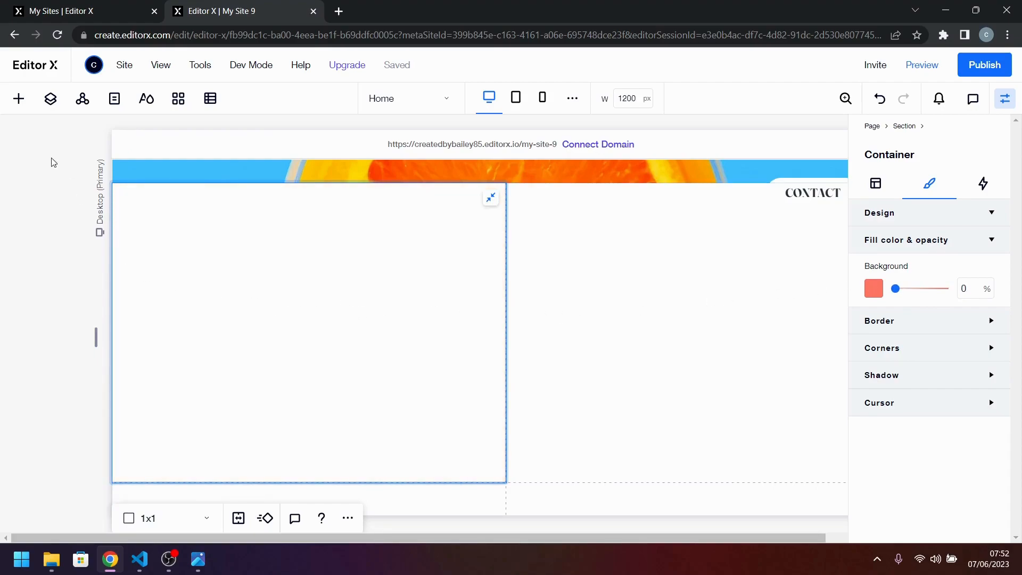
left_click(868, 286)
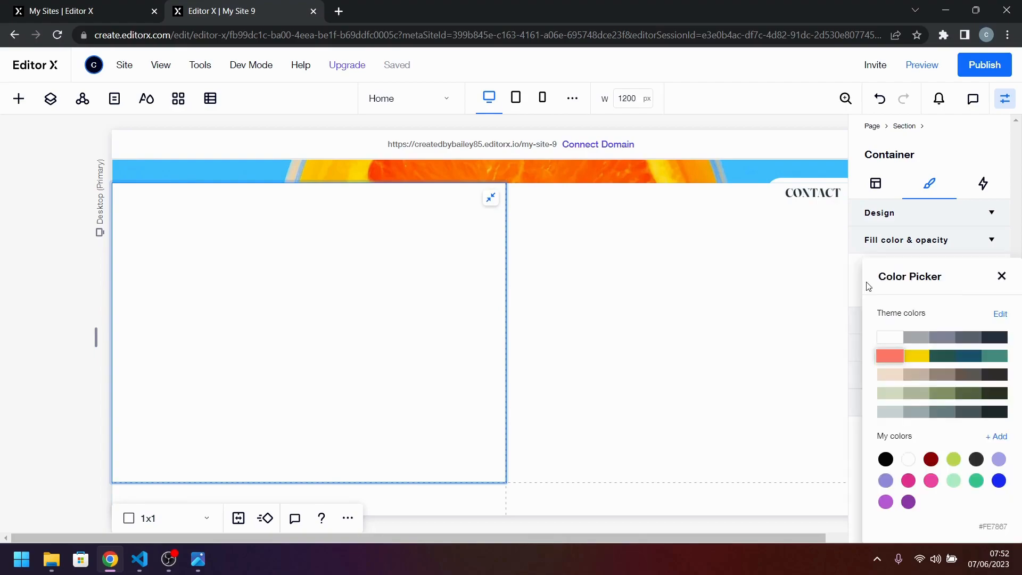
left_click(885, 336)
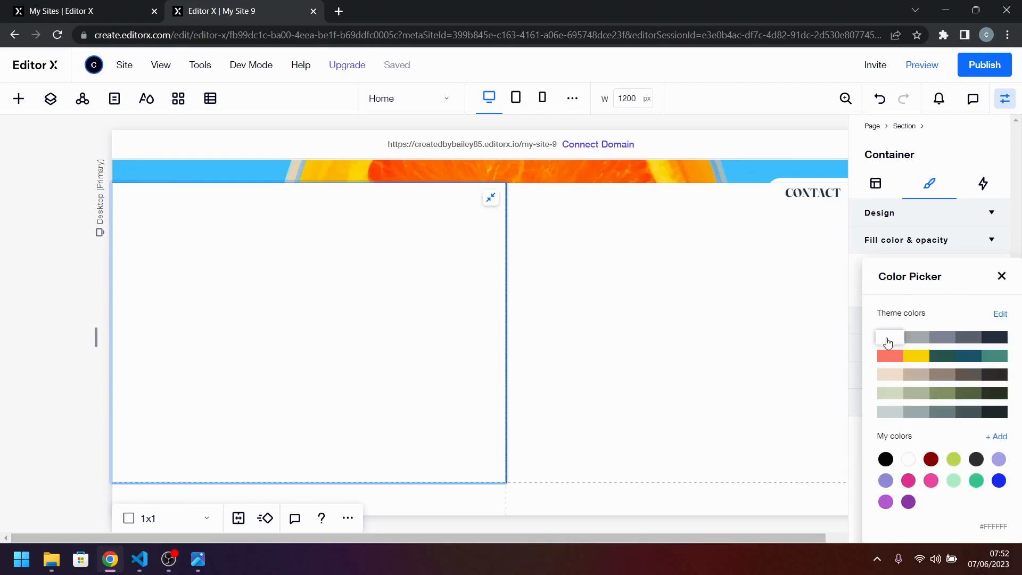
left_click(1002, 277)
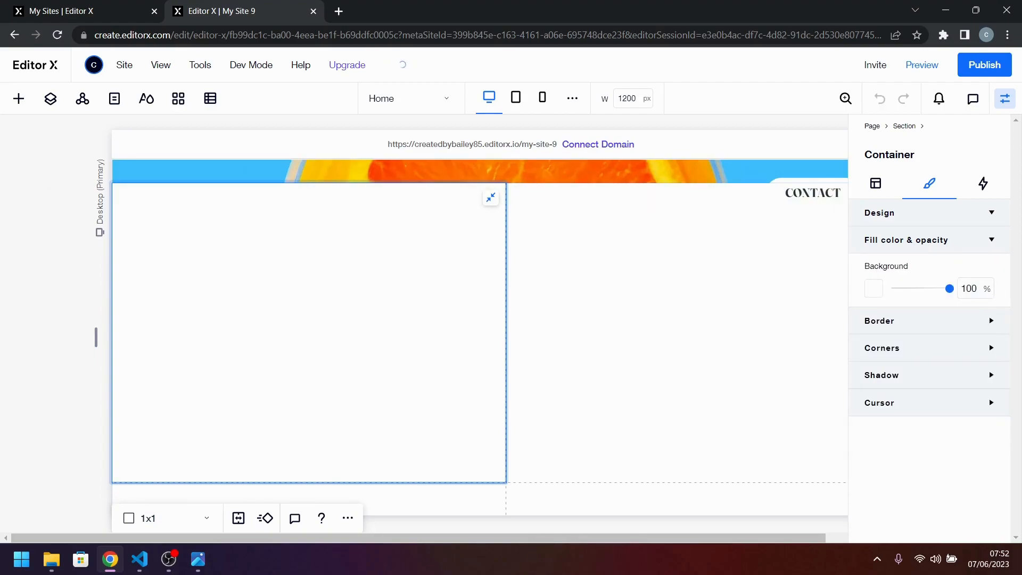
Add a title in the upper part of the white container and paste "Transform your brand" as its text.
left_click(19, 99)
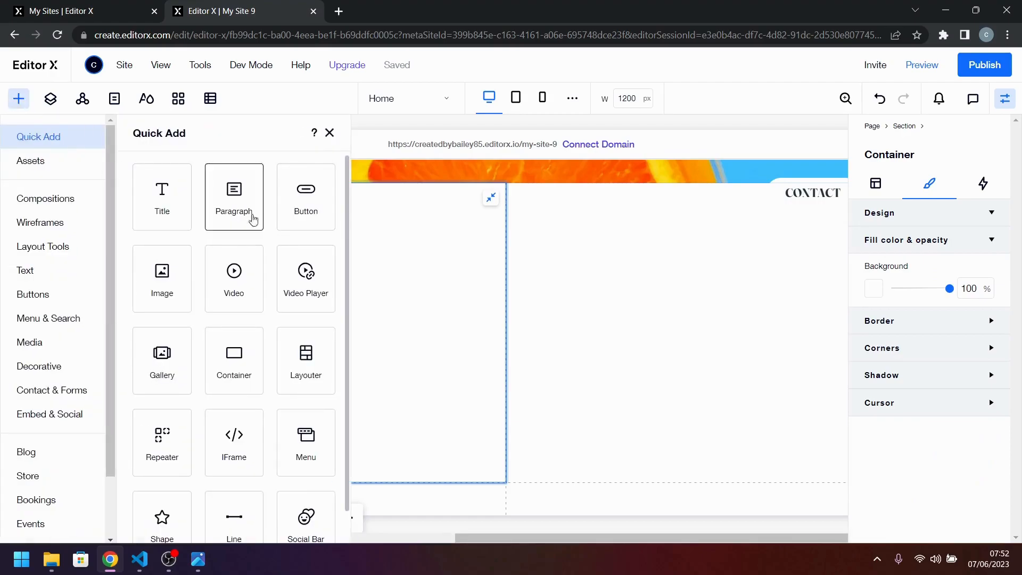
left_click_drag(161, 206, 317, 271)
double_click(304, 246)
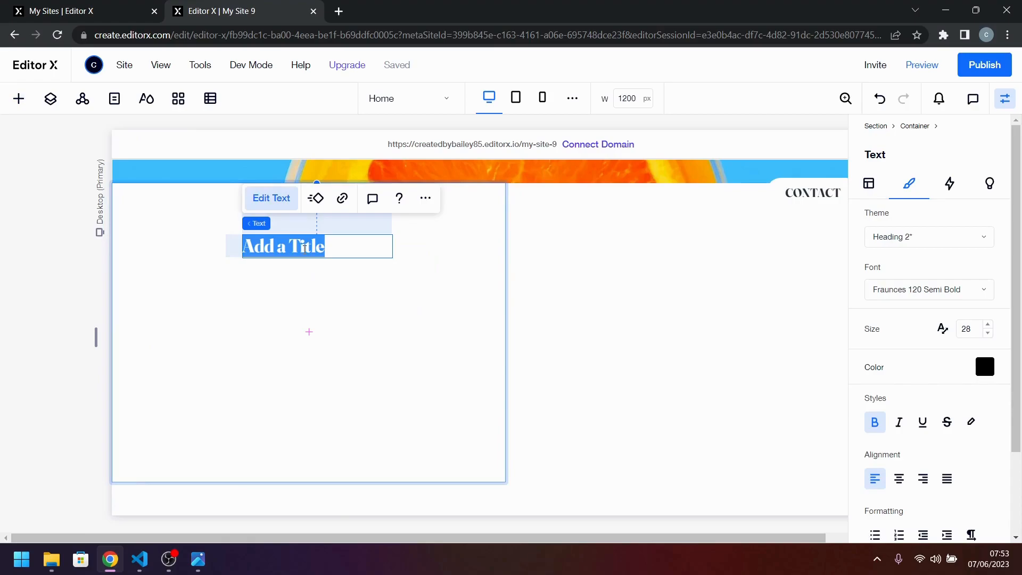
type("Transform your brand")
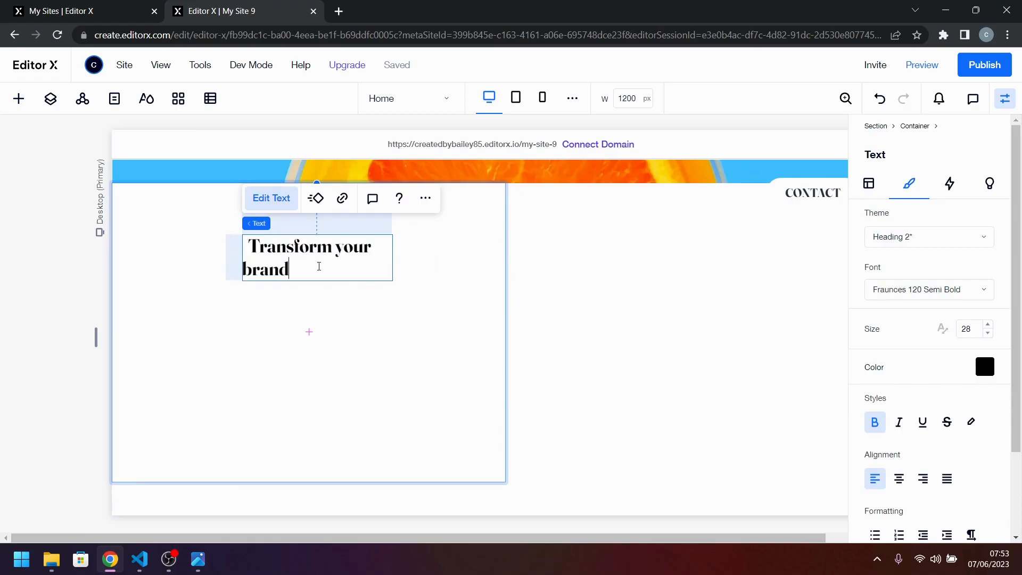
Remove the extra leading spaces before "Transform your brand" in the white container's title.
left_click(362, 319)
left_click(311, 246)
double_click(249, 248)
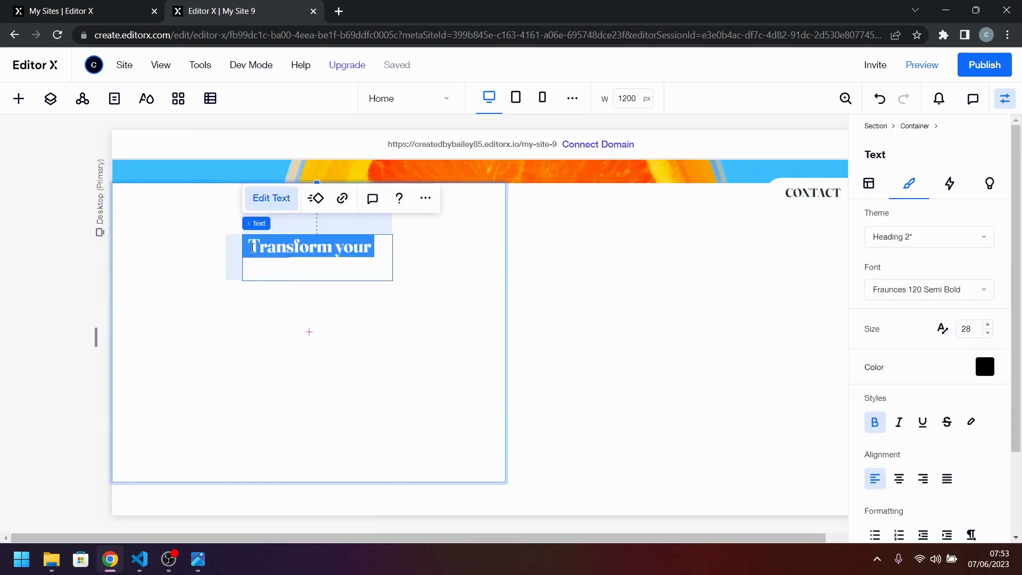
left_click(251, 247)
key("BackSpace")
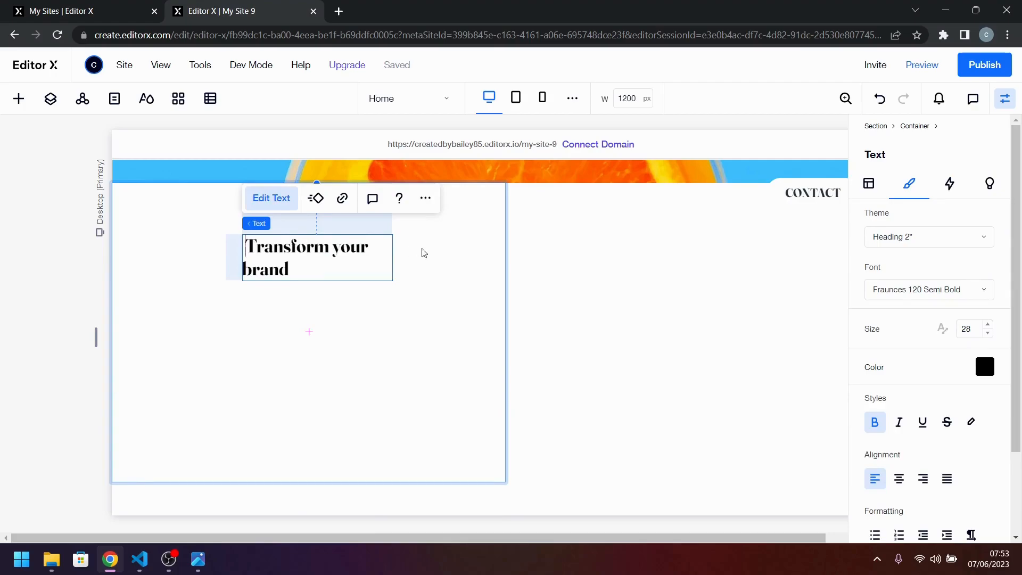
left_click(383, 319)
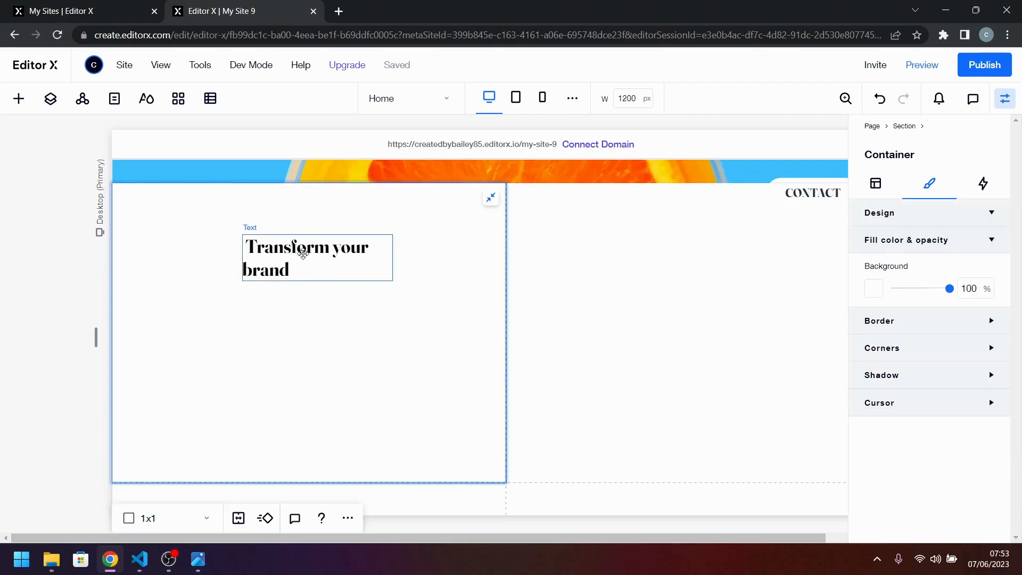
double_click(303, 254)
left_click(251, 247)
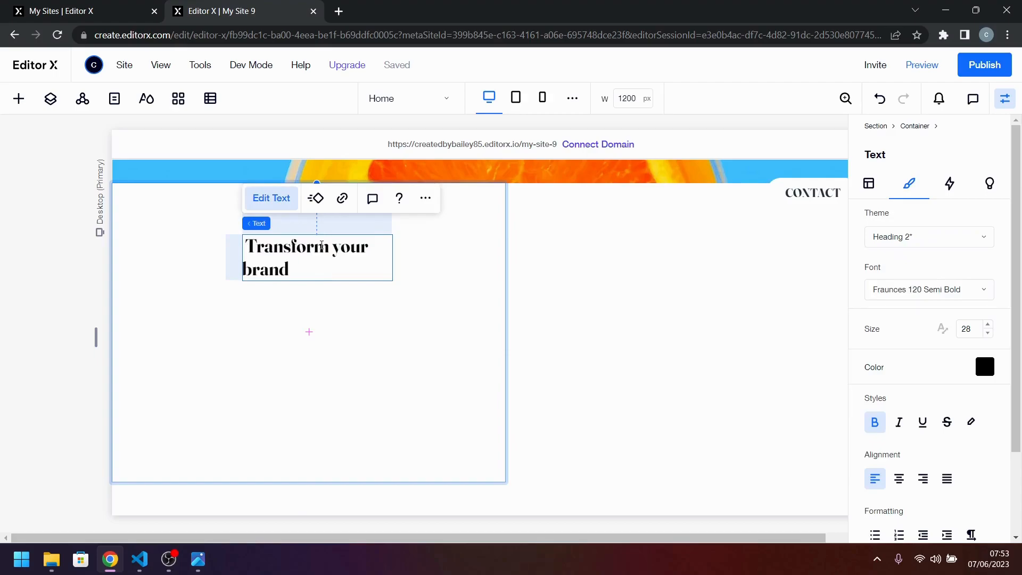
Compare the title with the desktop design and give it a responsive font size from 32 to 50.
left_click(198, 559)
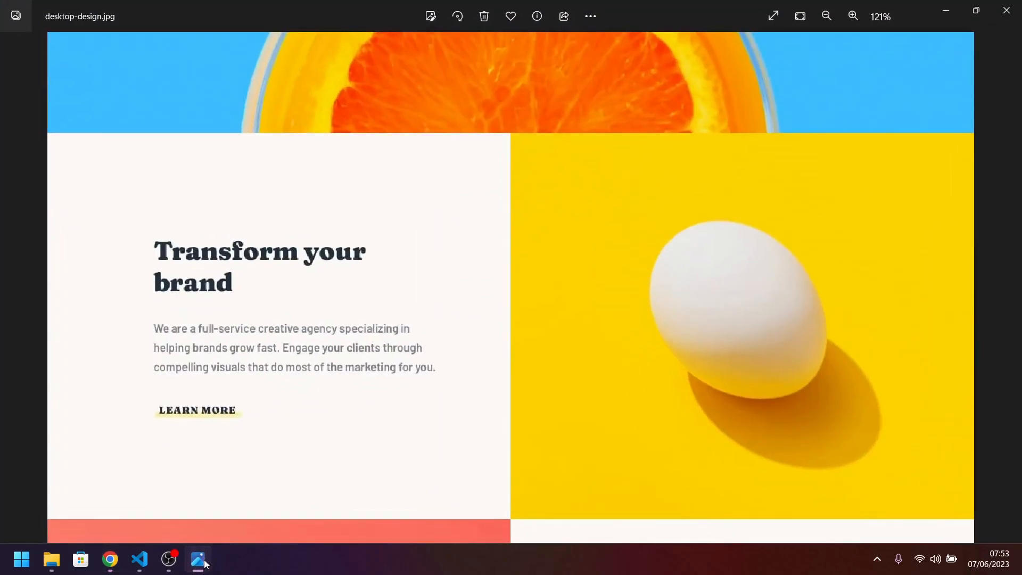
left_click(198, 559)
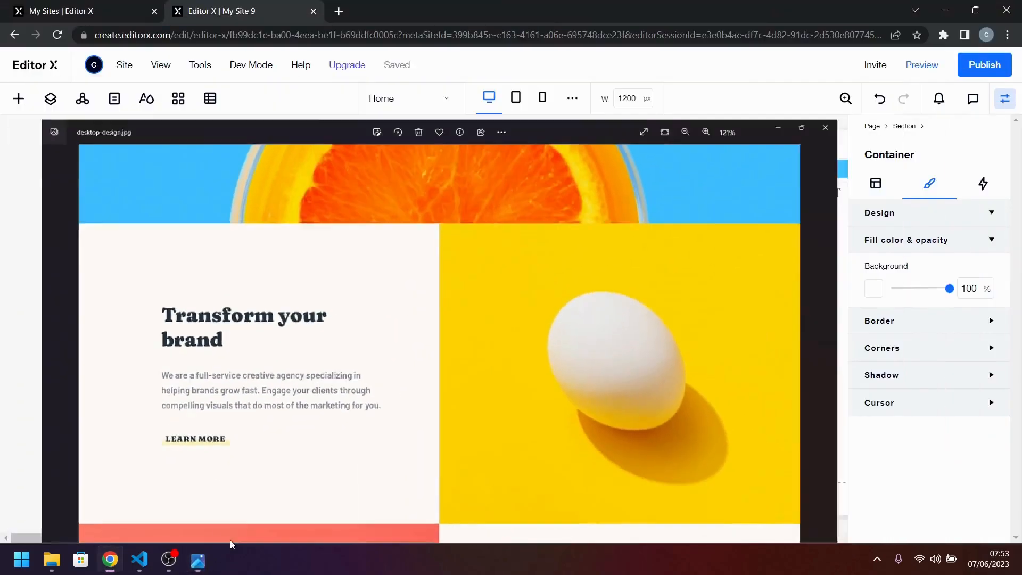
left_click(303, 256)
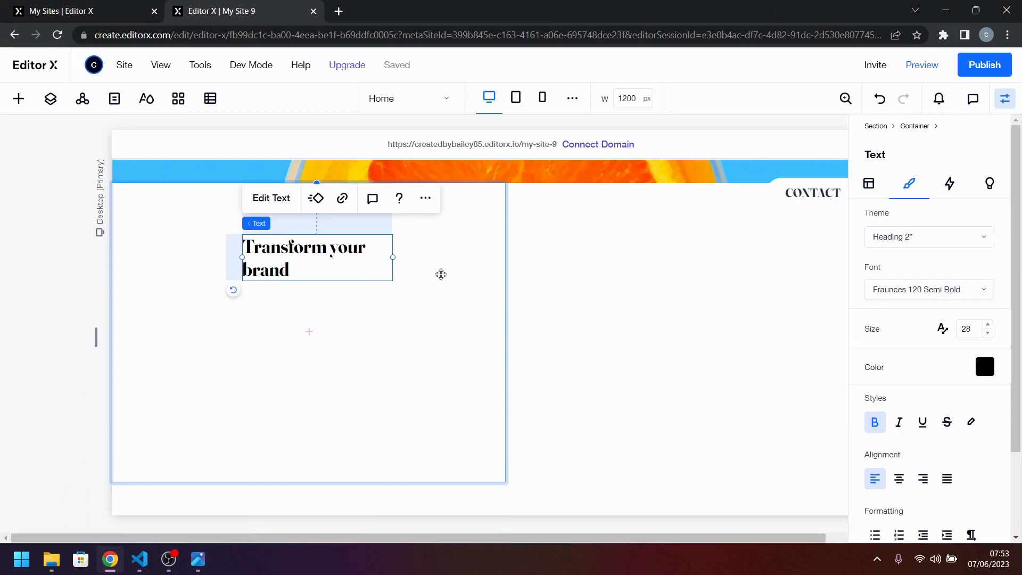
left_click(939, 338)
left_click(924, 336)
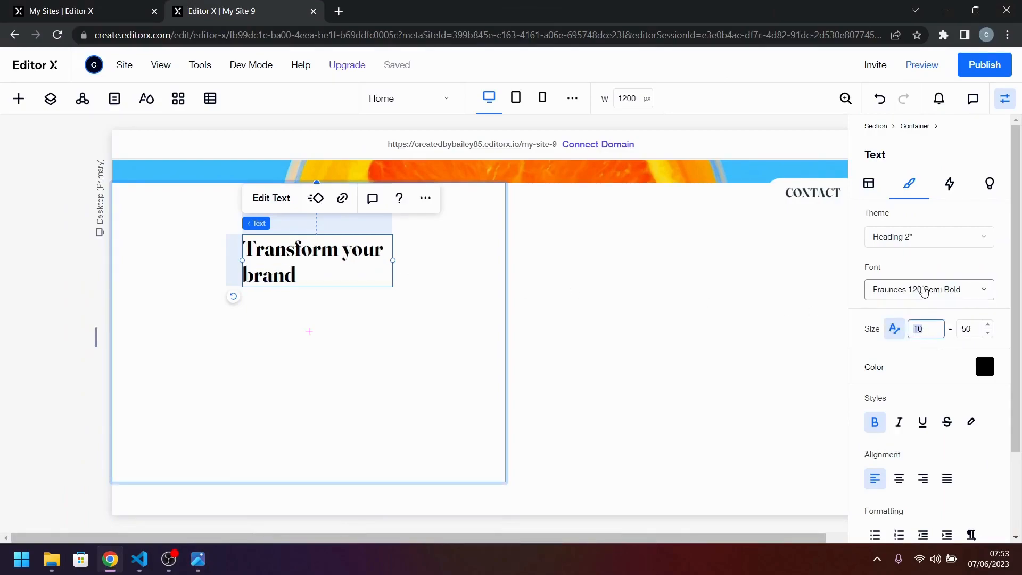
key("Return")
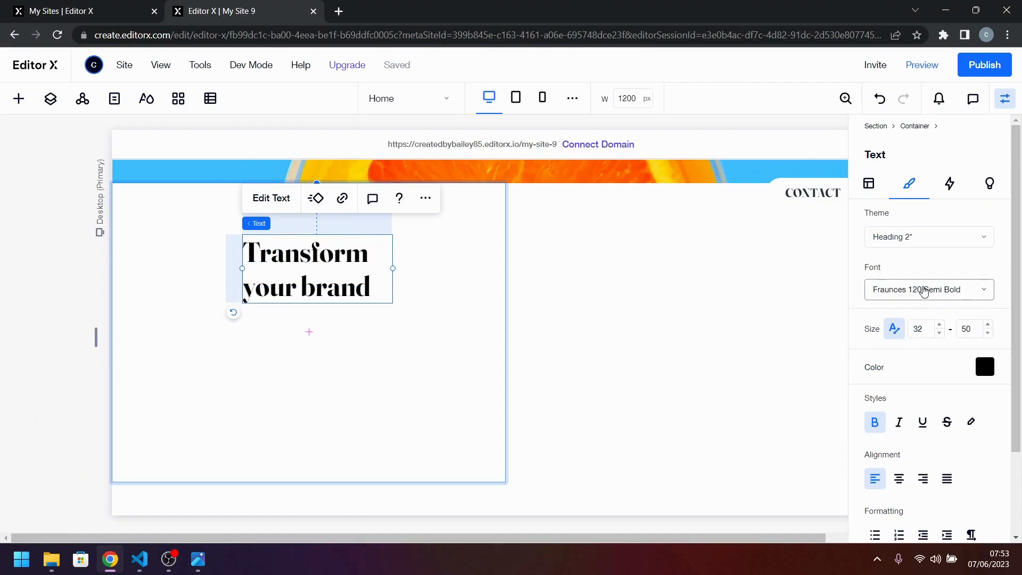
key("Tab")
key("Tab")
key("Return")
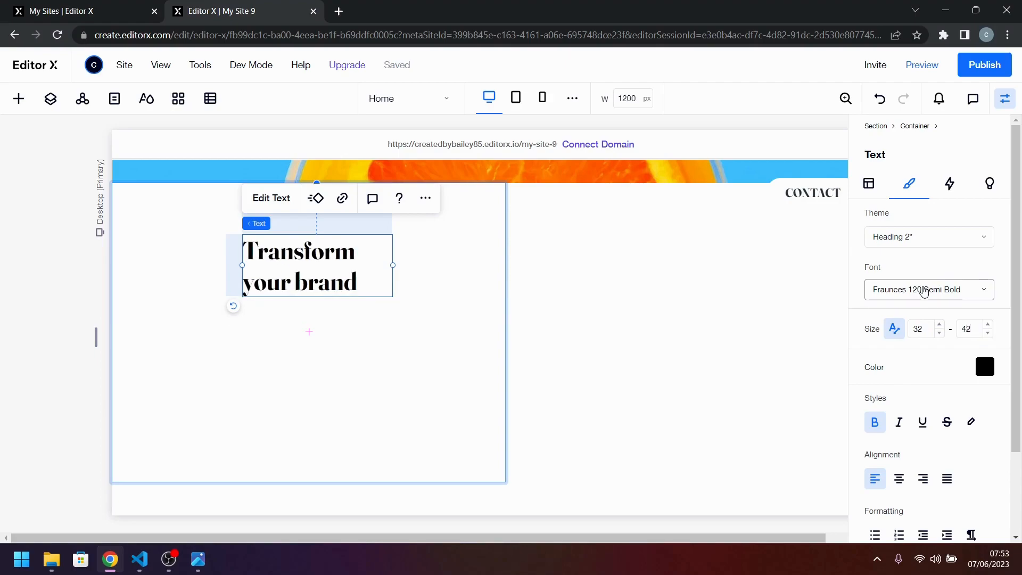
left_click(966, 330)
key("Return")
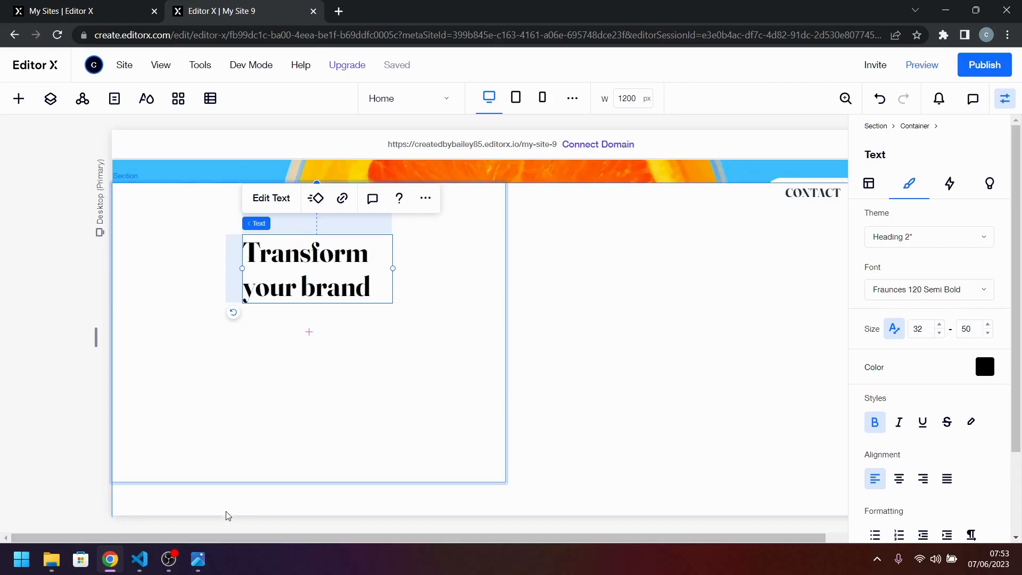
Check the title against the desktop design again and set its maximum font size to 54.
left_click(204, 564)
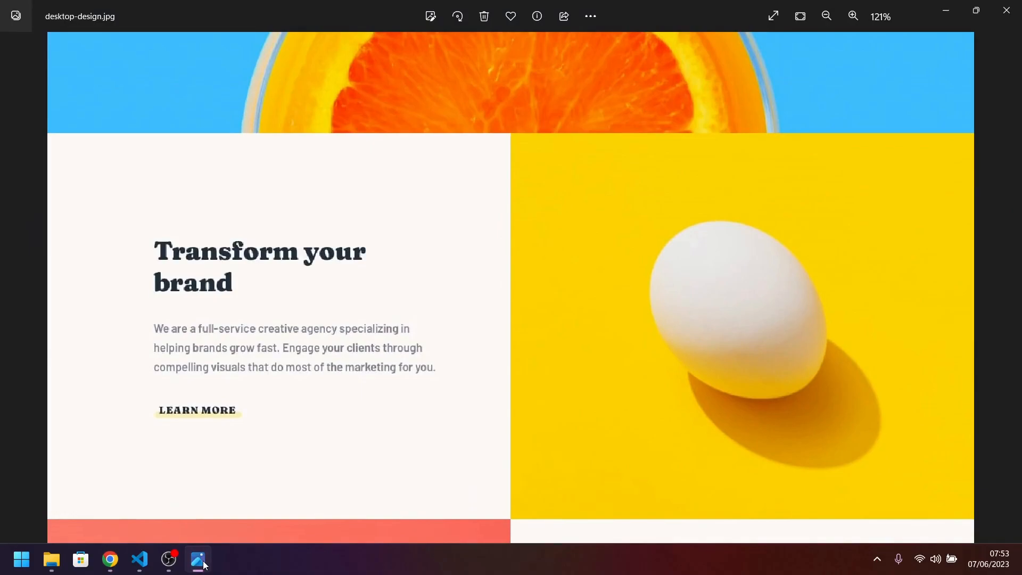
left_click(204, 564)
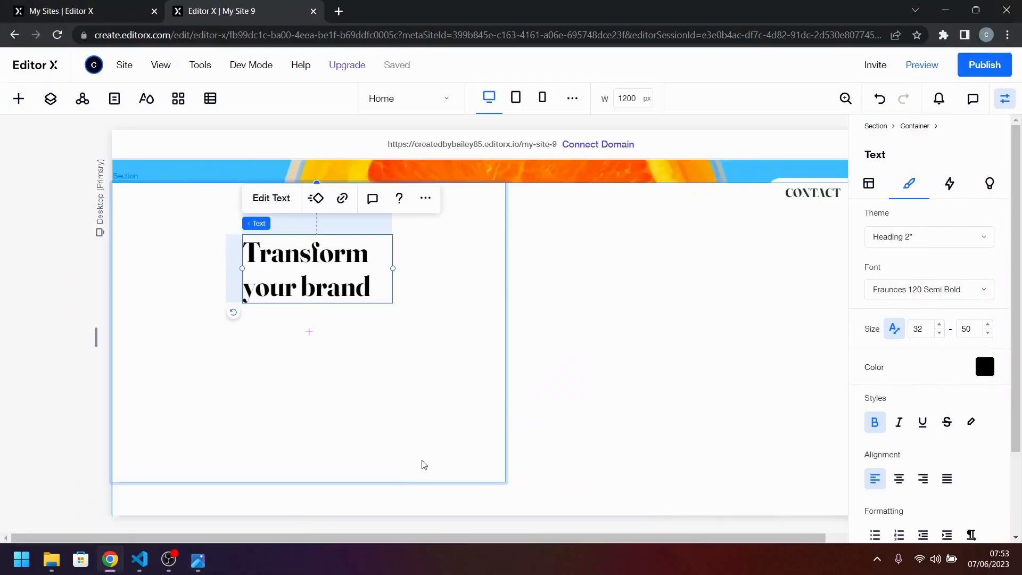
left_click(969, 331)
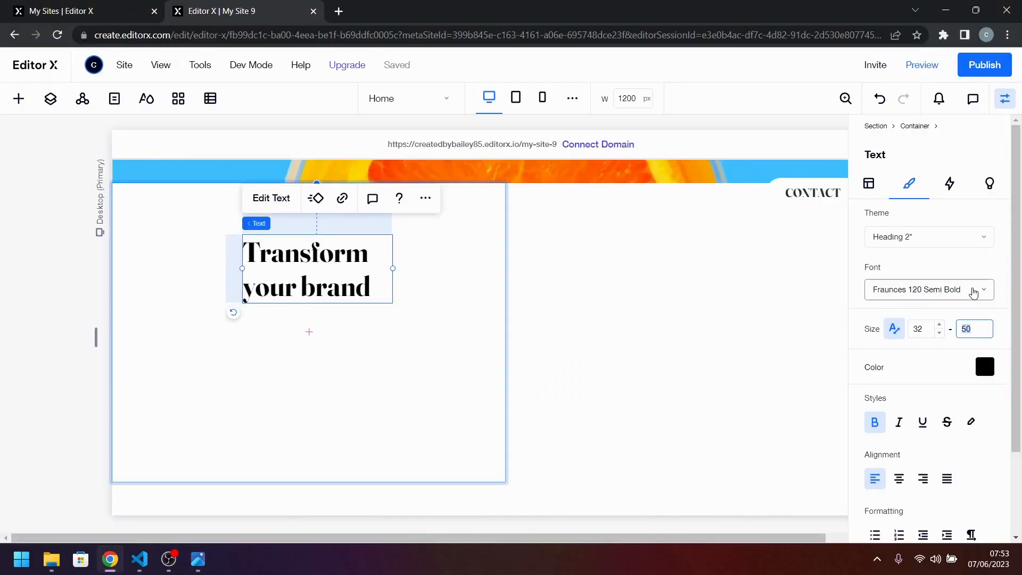
type("54")
key("Return")
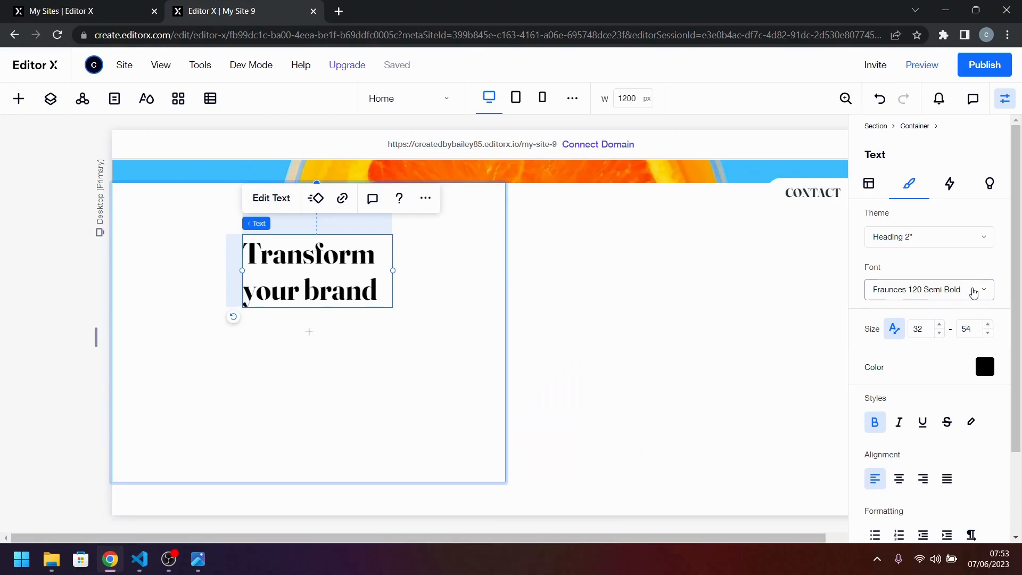
Recheck the desktop design, try a minimum font size of 48 for the title, and settle on 44.
left_click(205, 567)
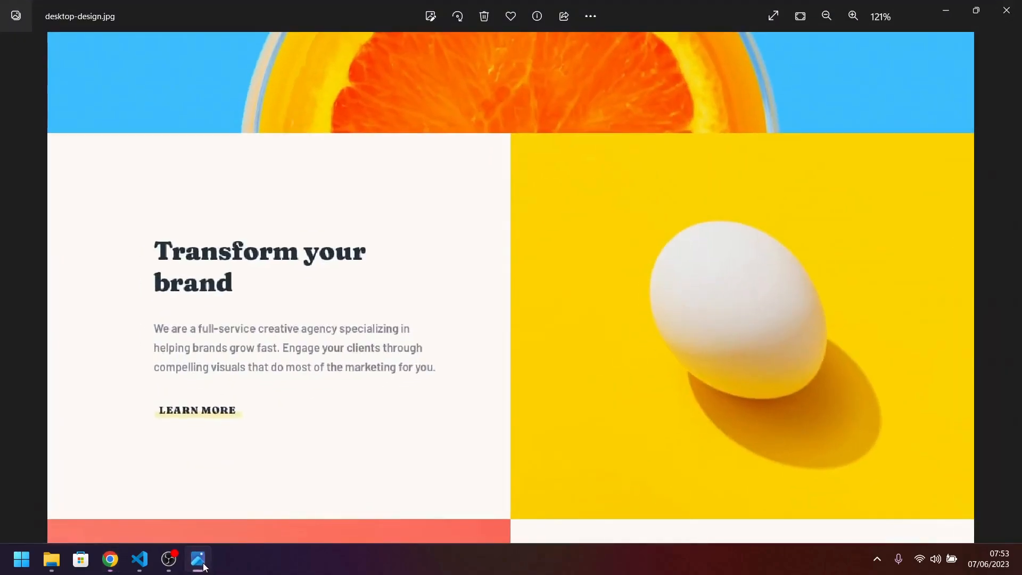
left_click(205, 567)
left_click(205, 567)
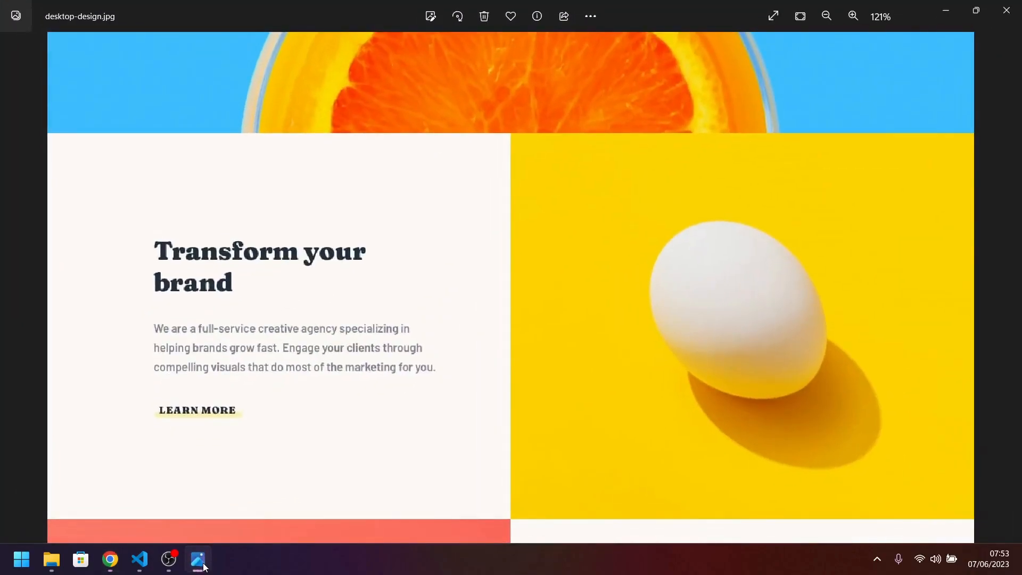
left_click(205, 566)
left_click(924, 329)
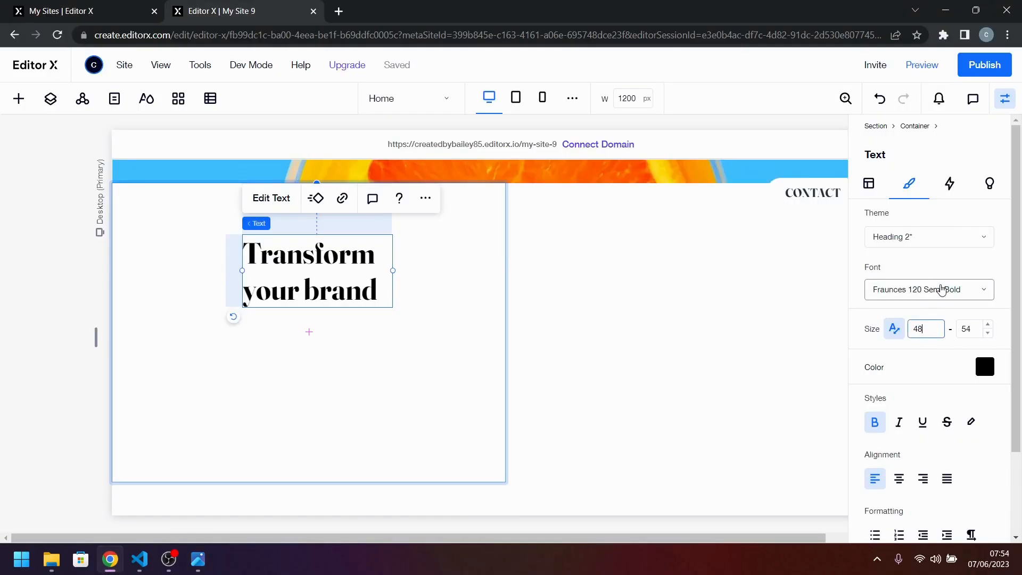
type("48")
key("Return")
left_click(920, 330)
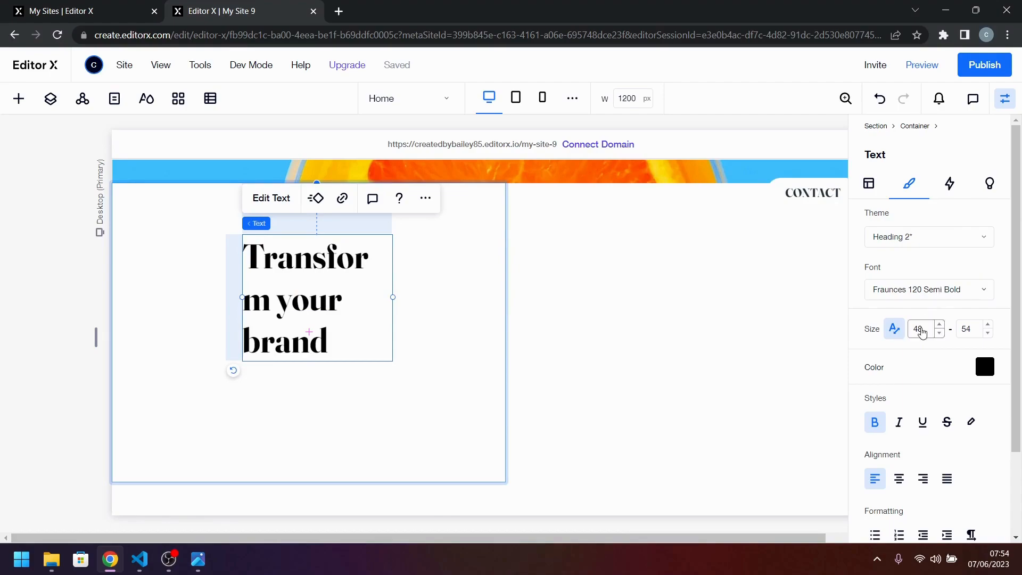
type("44")
key("Return")
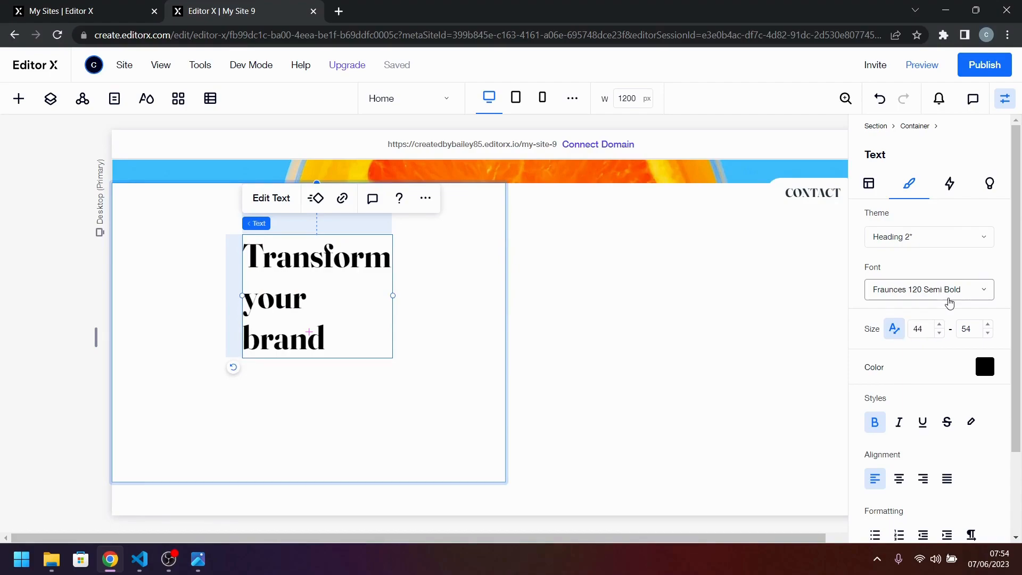
Set the width of the "Transform your brand" title to 60%.
left_click(869, 184)
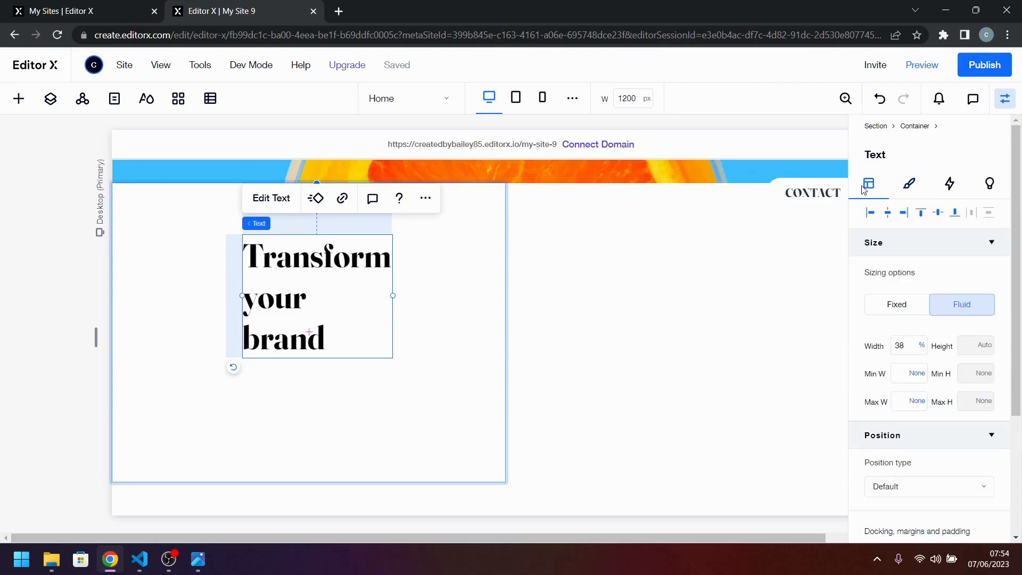
left_click(898, 346)
key("Return")
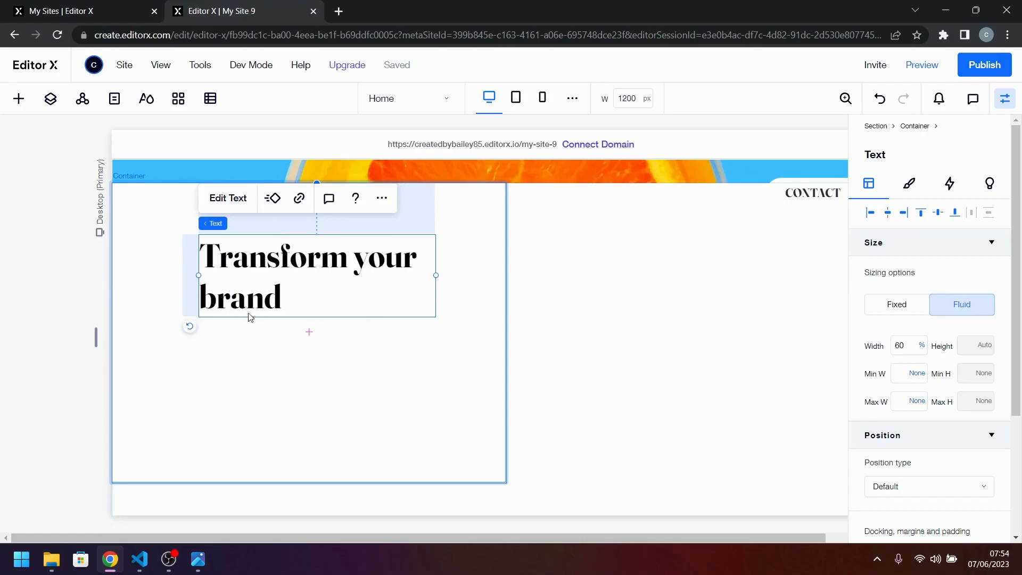
left_click(327, 392)
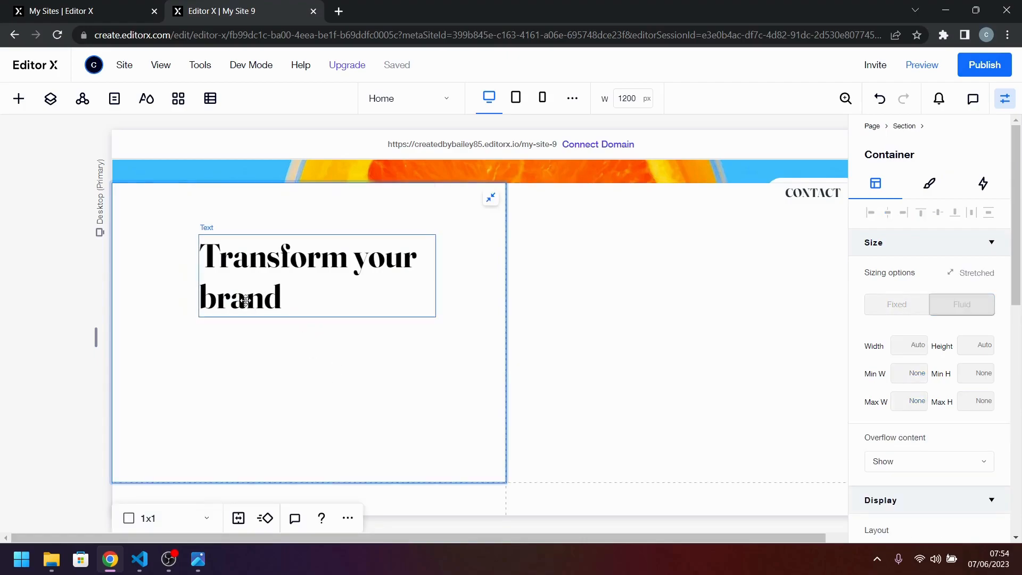
Check the desktop design and add a paragraph text element beneath the title in the white container.
mouse_move(138, 558)
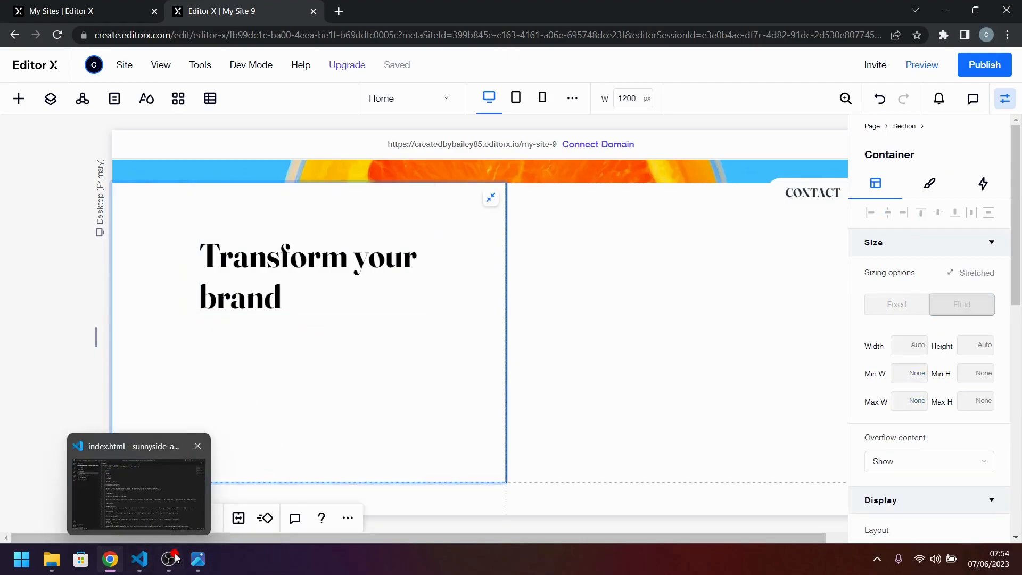
left_click(203, 563)
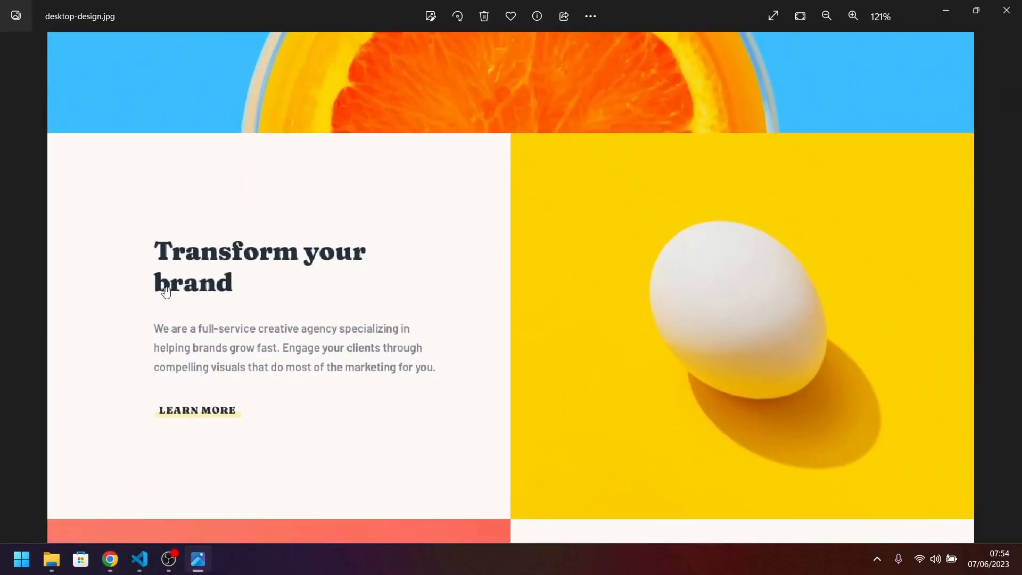
left_click(203, 563)
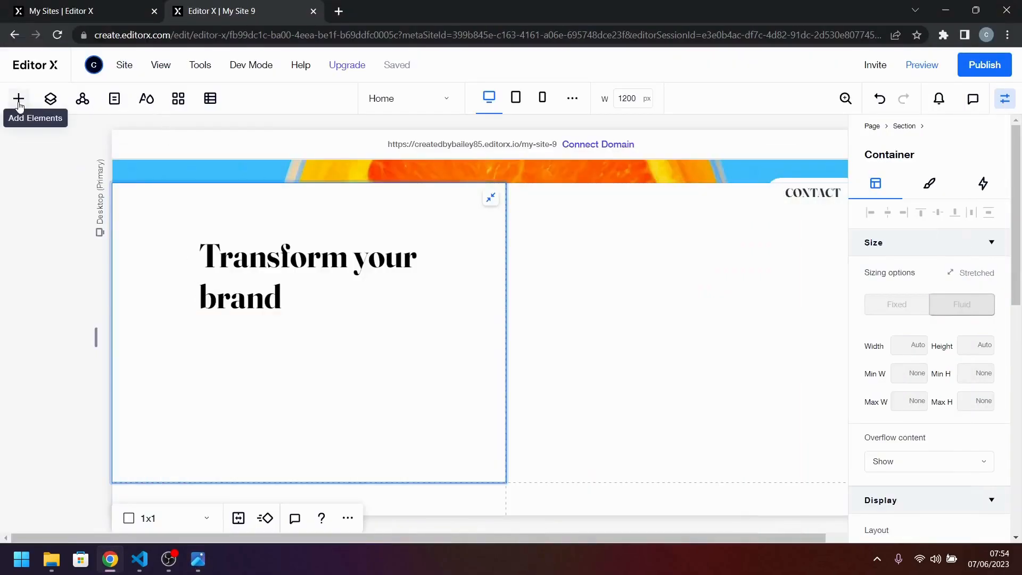
left_click(18, 100)
left_click_drag(233, 205, 292, 359)
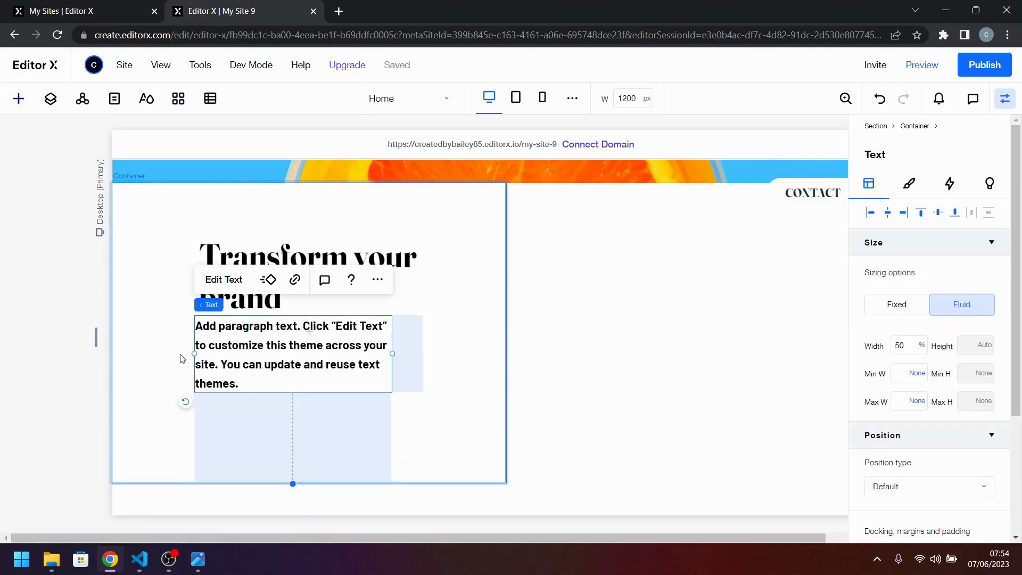
Paste the "We are a full-service creative agency" copy from the code editor into the paragraph and join its two lines into one continuous text.
key("alt+Tab")
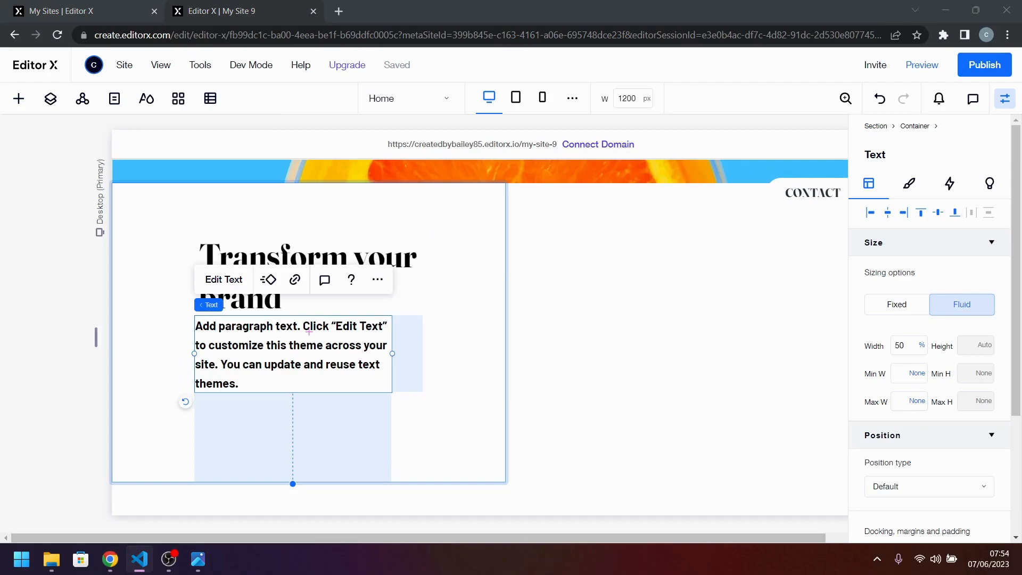
left_click(308, 331)
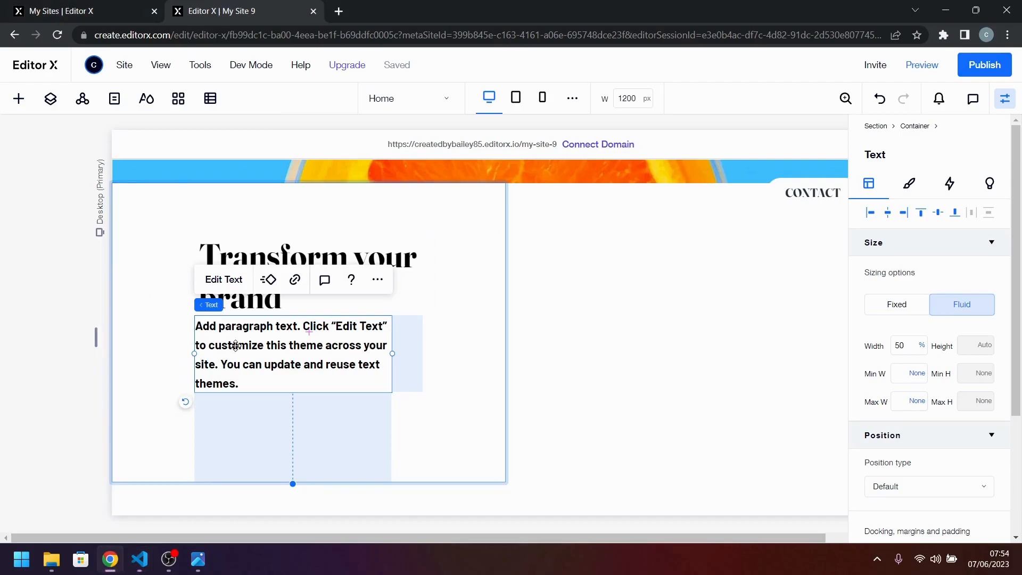
double_click(309, 331)
type("We are a full-service creative agency specializing in helping brands grow fast.  Engage your clients through compelling visuals that do most of the marketing for you.")
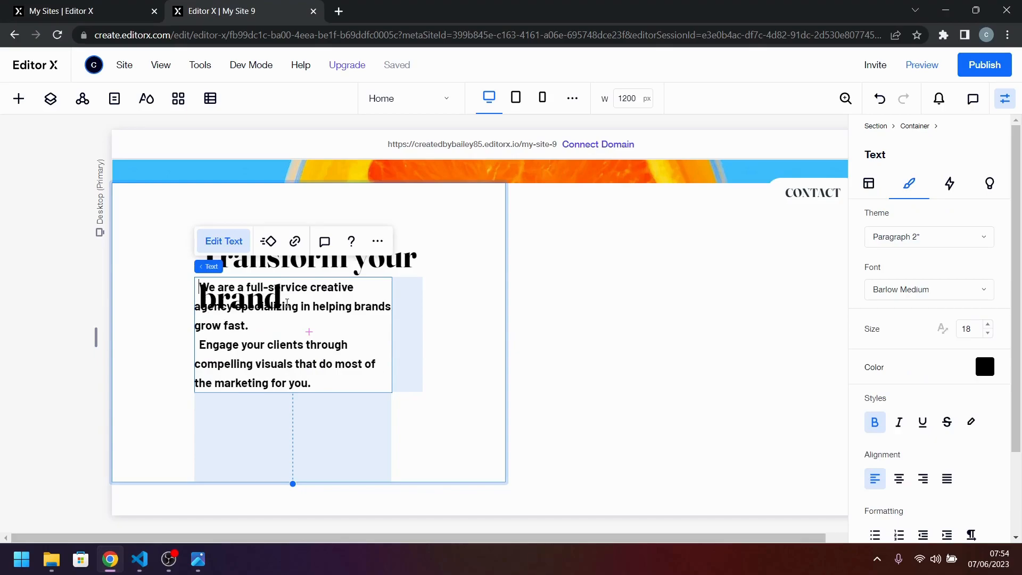
key("BackSpace")
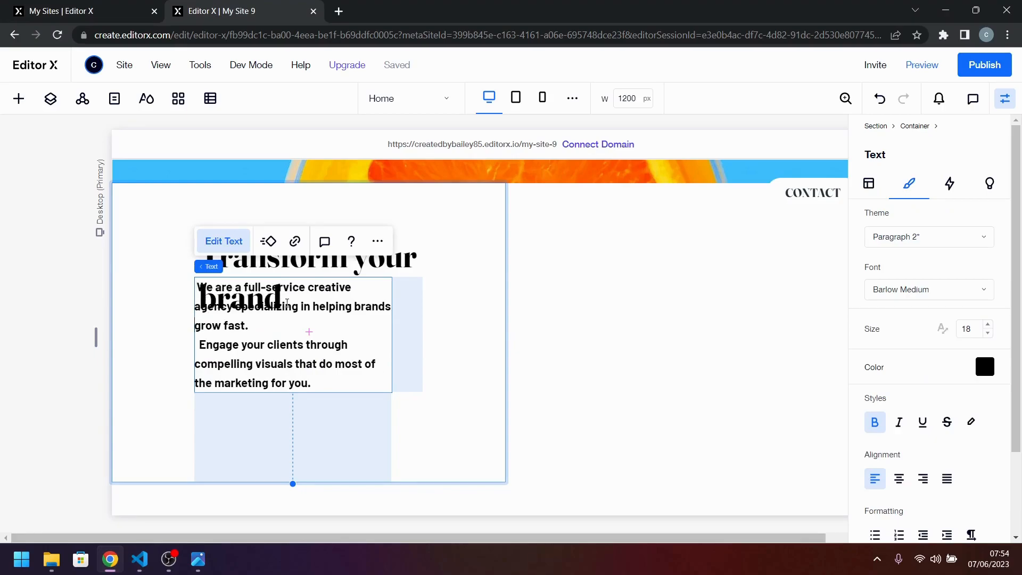
key("BackSpace")
key("BackSpace")
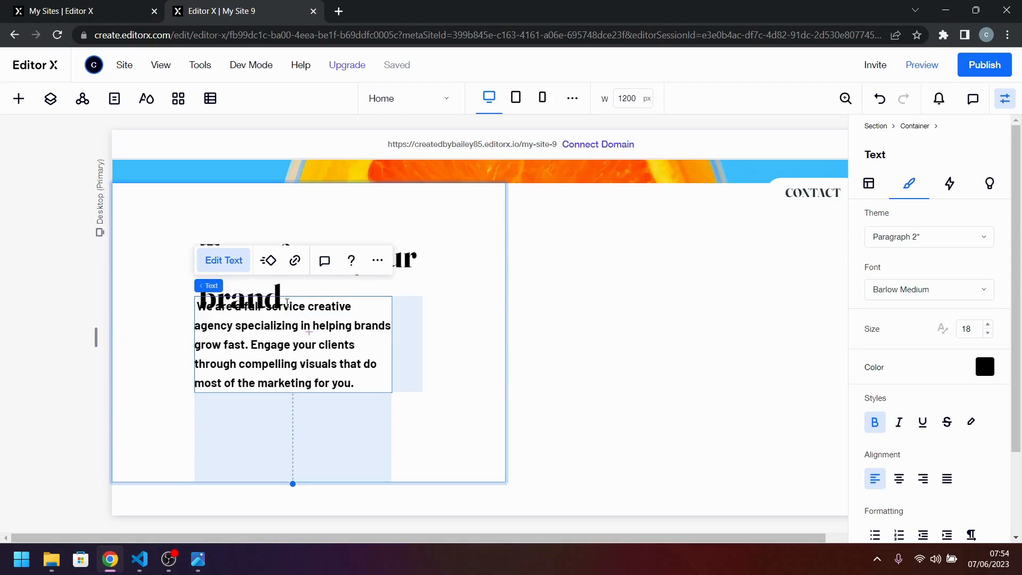
Move the paragraph down so it sits clear of the "Transform your brand" title.
left_click(445, 332)
left_click(296, 348)
left_click_drag(325, 337, 327, 362)
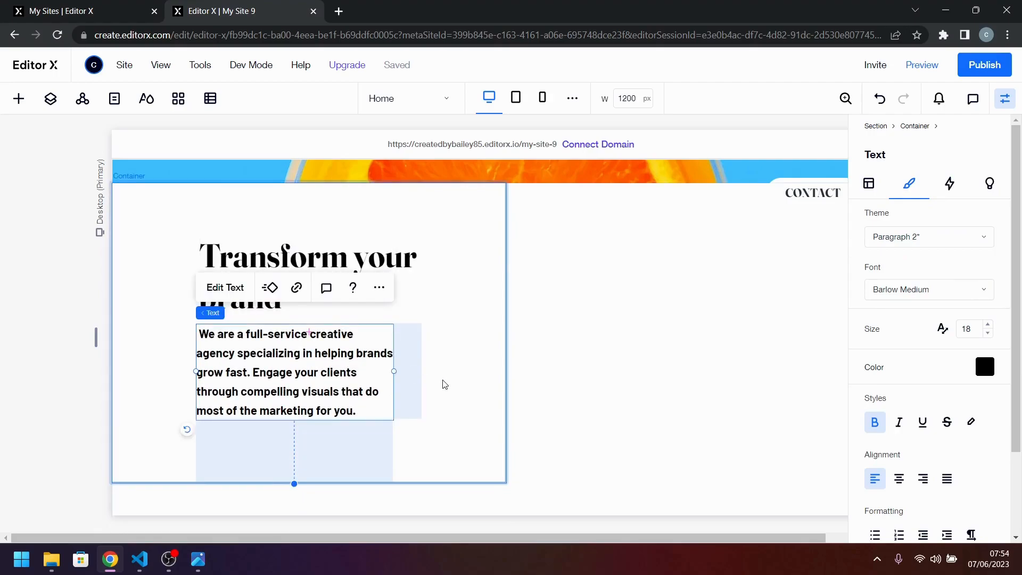
left_click(444, 384)
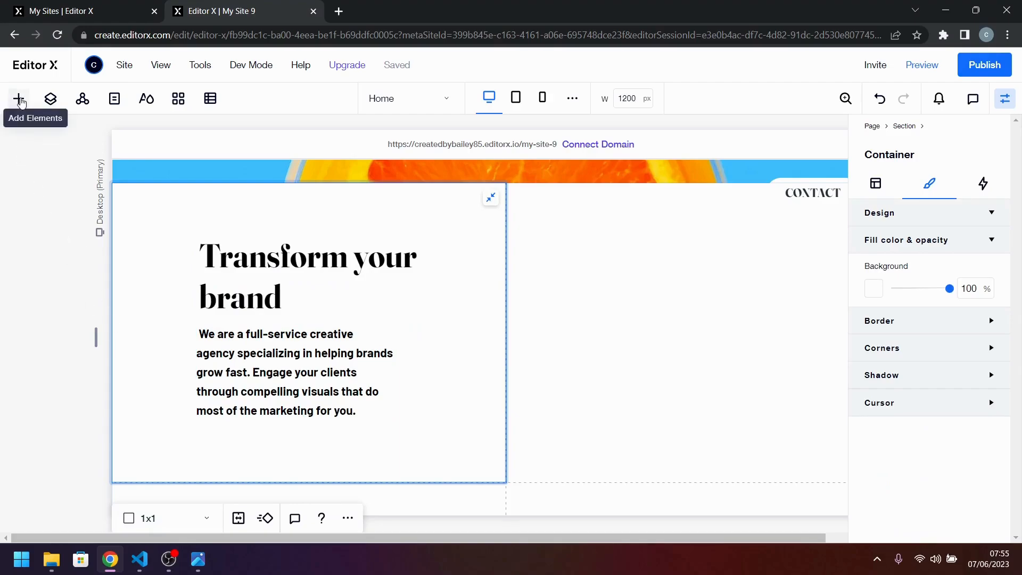
Add a container in the "Transform your brand" area with a 100 px minimum height and a fixed width of 200 px.
left_click(18, 100)
left_click_drag(223, 362, 254, 428)
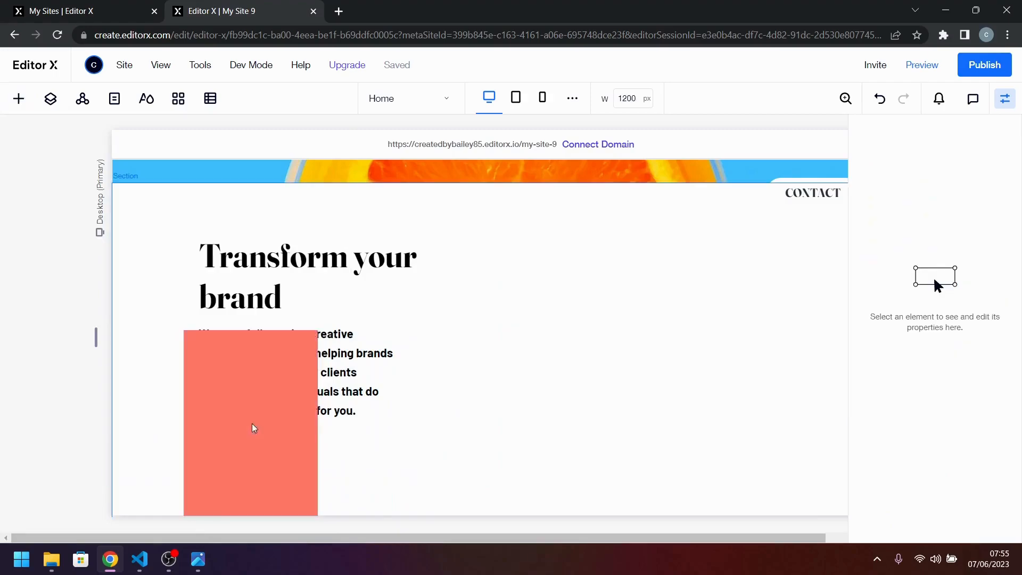
left_click(875, 185)
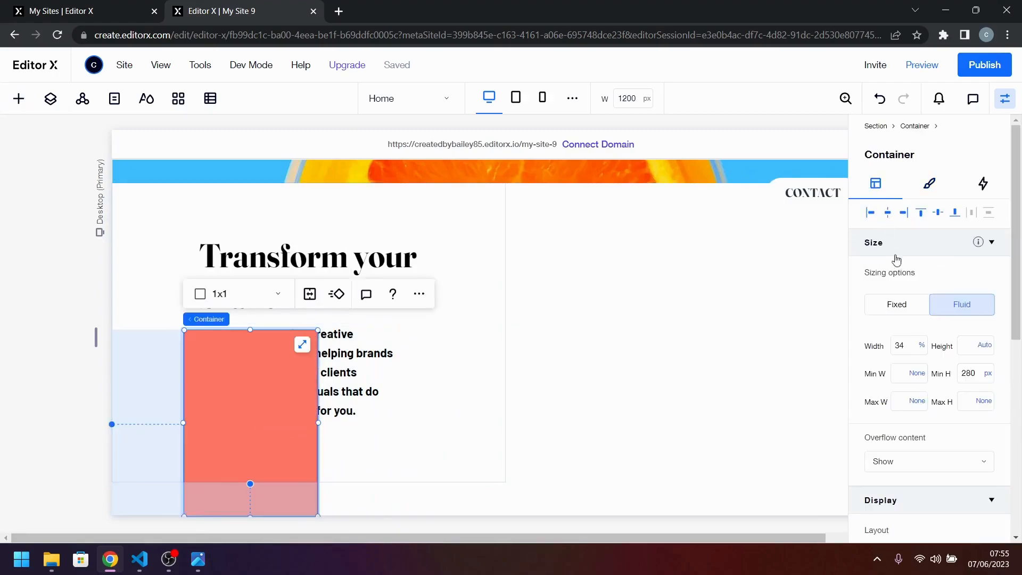
left_click(970, 373)
type("100")
key("Return")
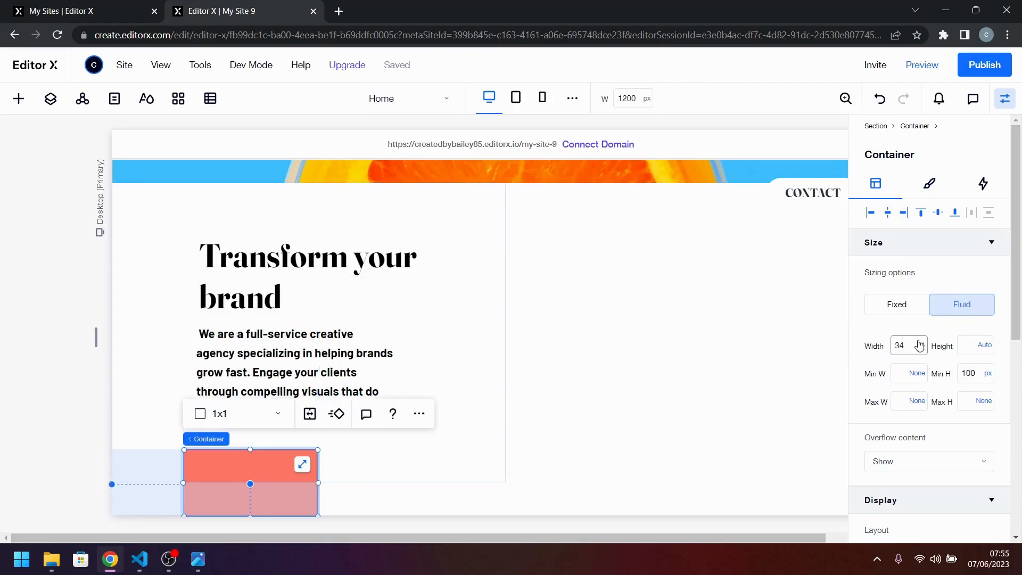
left_click(903, 346)
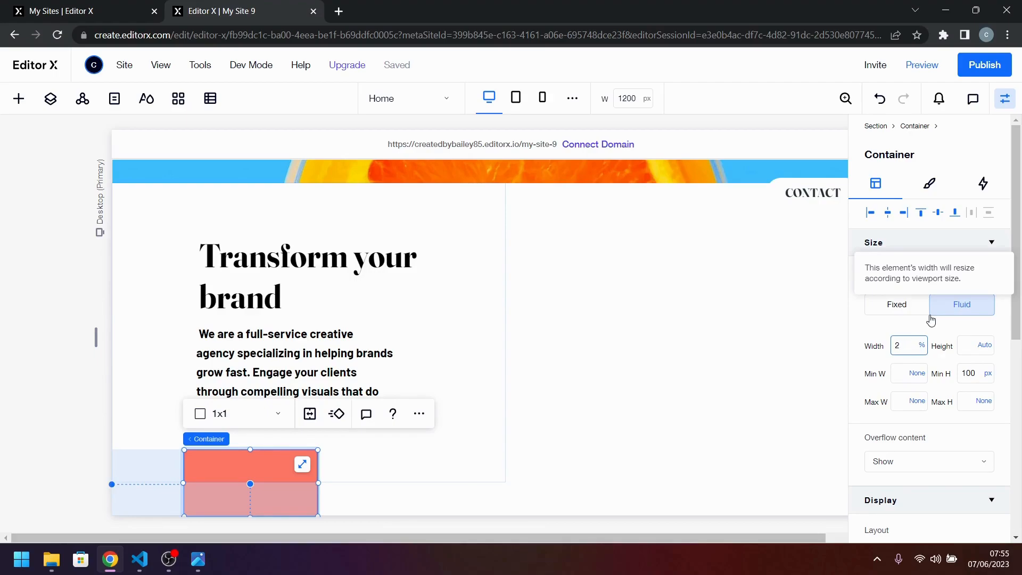
type("200px")
key("Return")
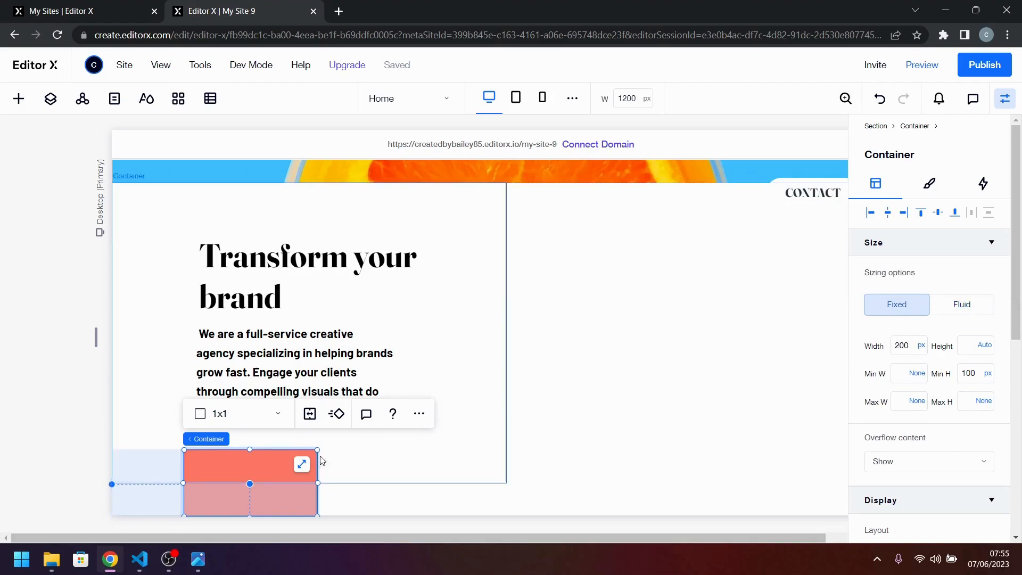
Shift the title and paragraph up together and place the red container directly beneath the paragraph, aligned with its left edge.
left_click_drag(252, 472, 260, 443)
left_click(304, 261)
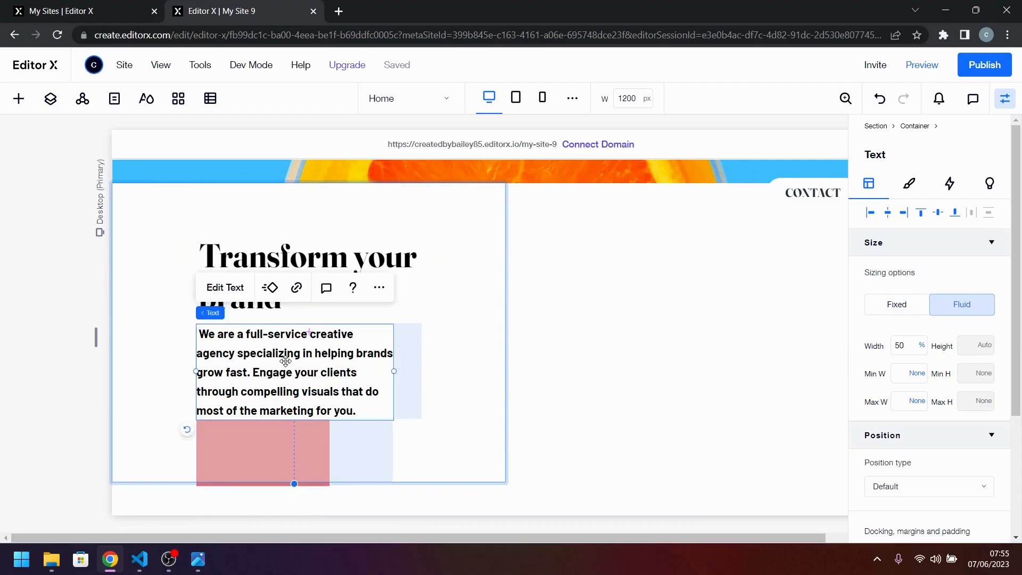
left_click(324, 343, "shift")
left_click_drag(324, 344, 322, 316)
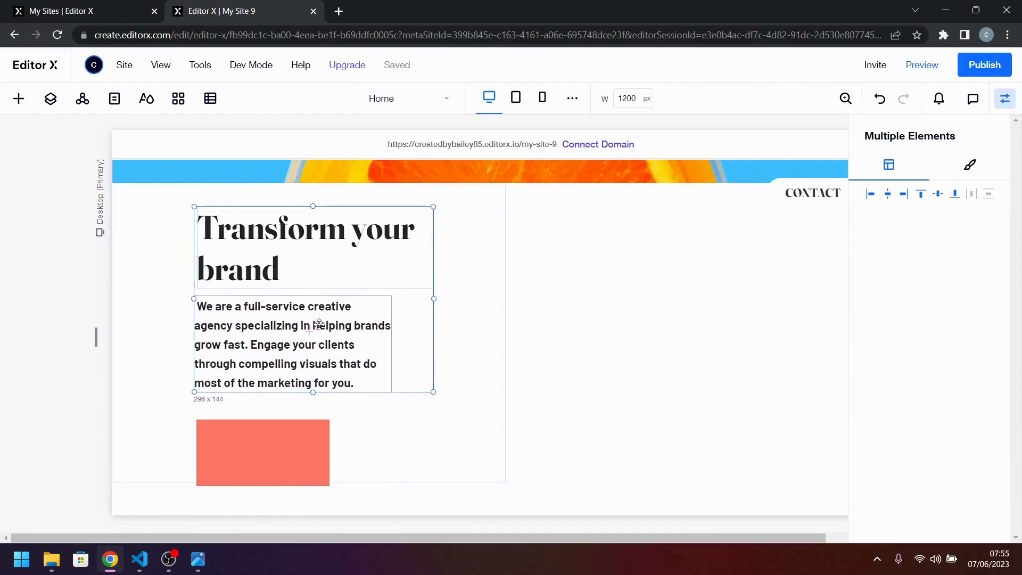
left_click(290, 429)
left_click(308, 464)
left_click_drag(308, 464, 286, 432)
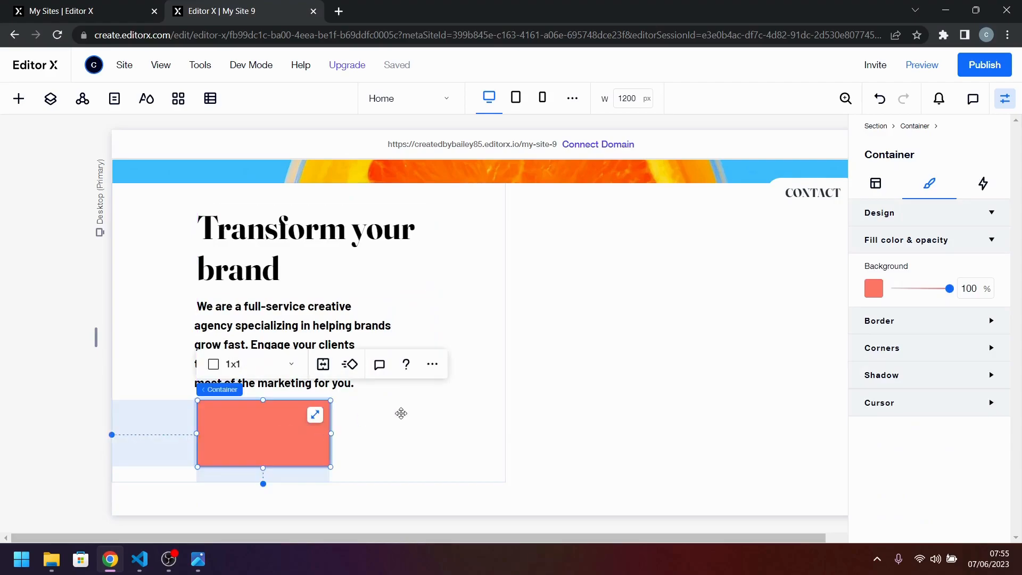
left_click(888, 183)
left_click(980, 373)
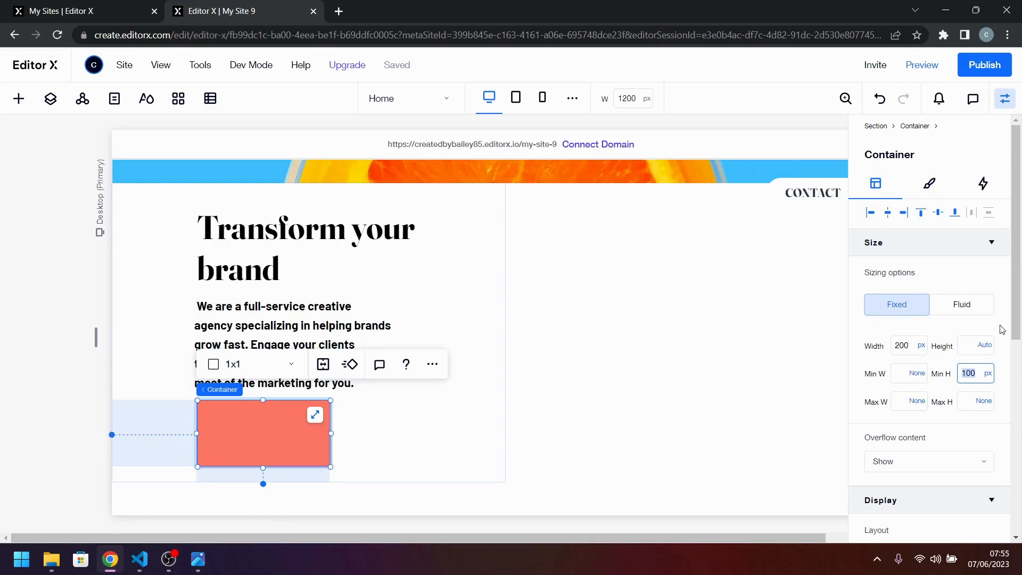
left_click(51, 98)
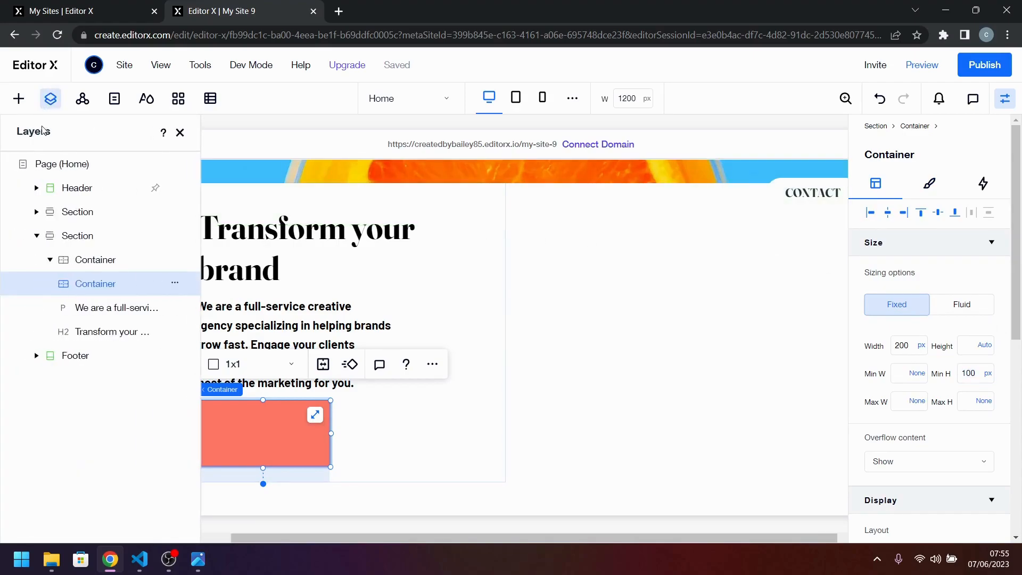
Add a paragraph text element inside the red container and replace its placeholder with "Learn more".
left_click(19, 99)
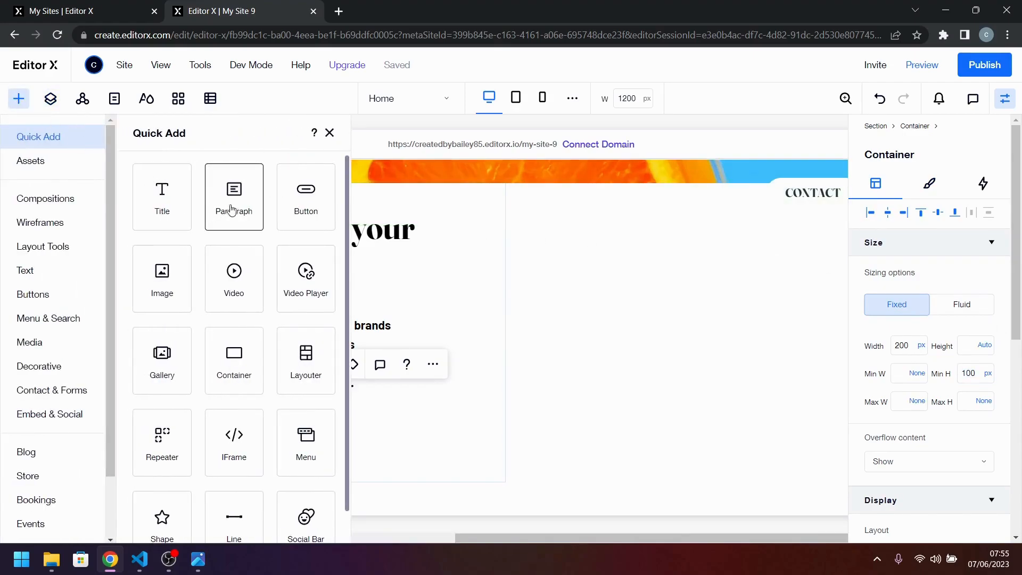
left_click_drag(238, 207, 261, 431)
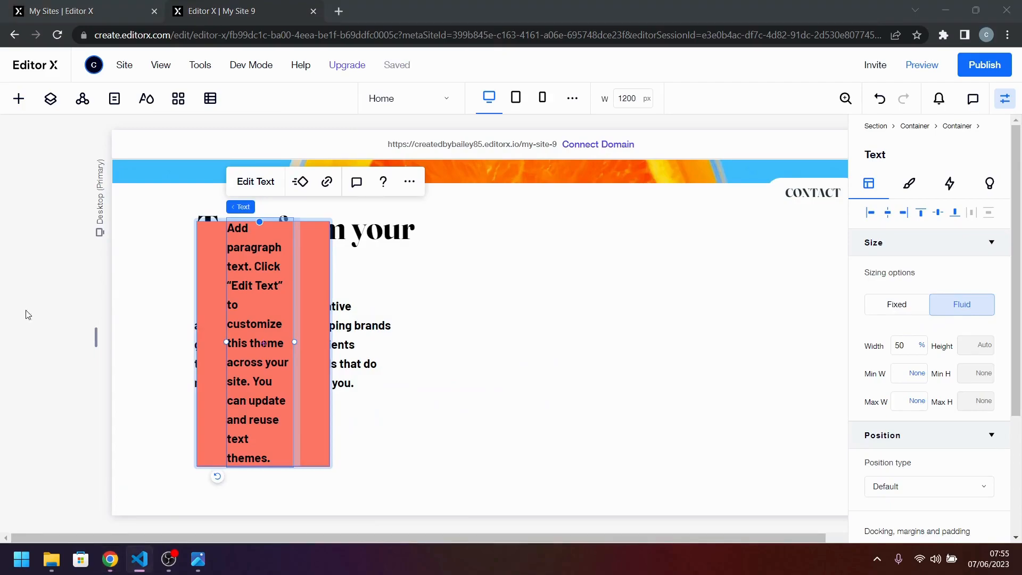
double_click(247, 325)
type("Learn more")
left_click(300, 457)
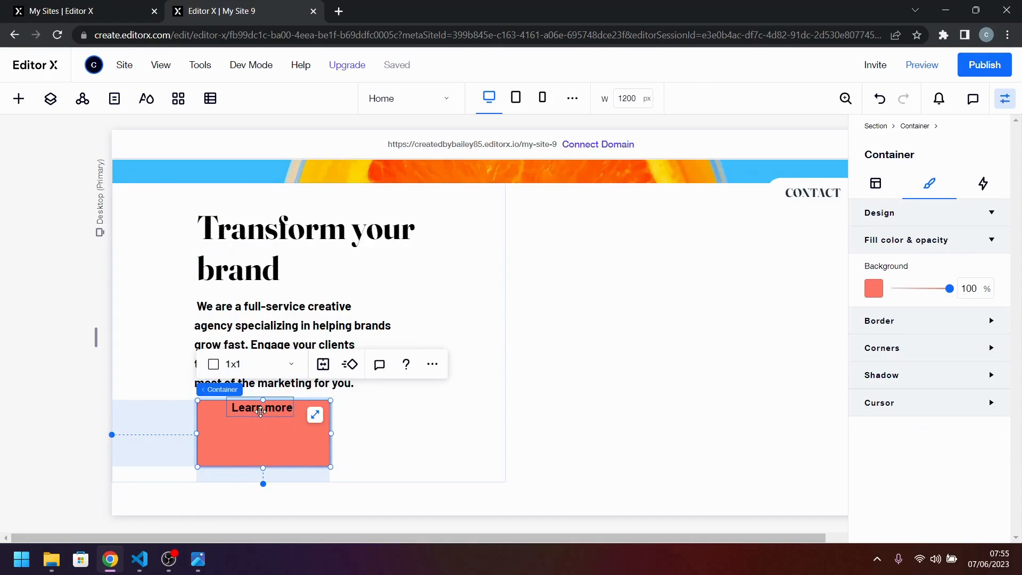
Align the "Learn more" text to the left and top edges of the red container.
left_click(261, 411)
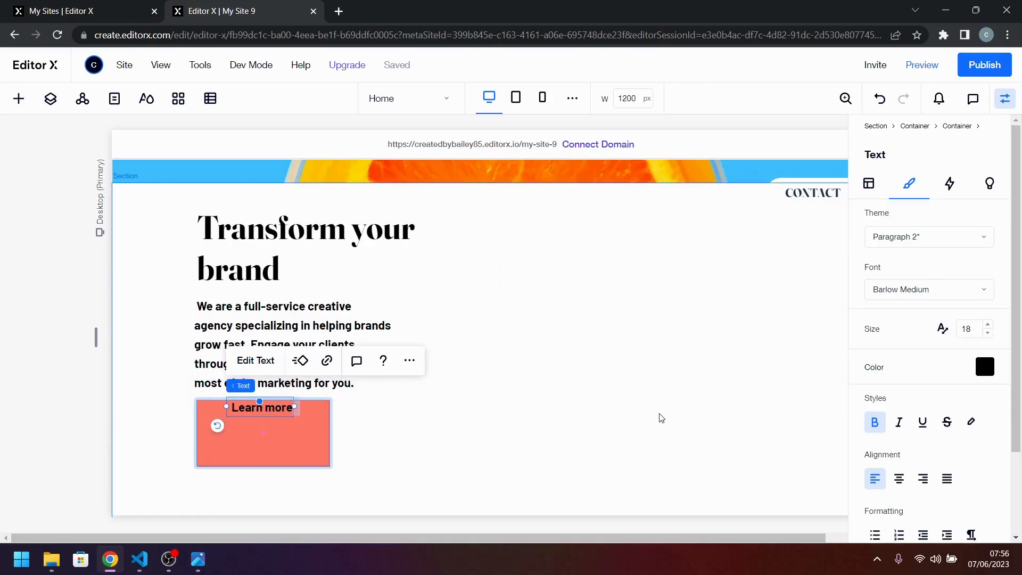
left_click(869, 185)
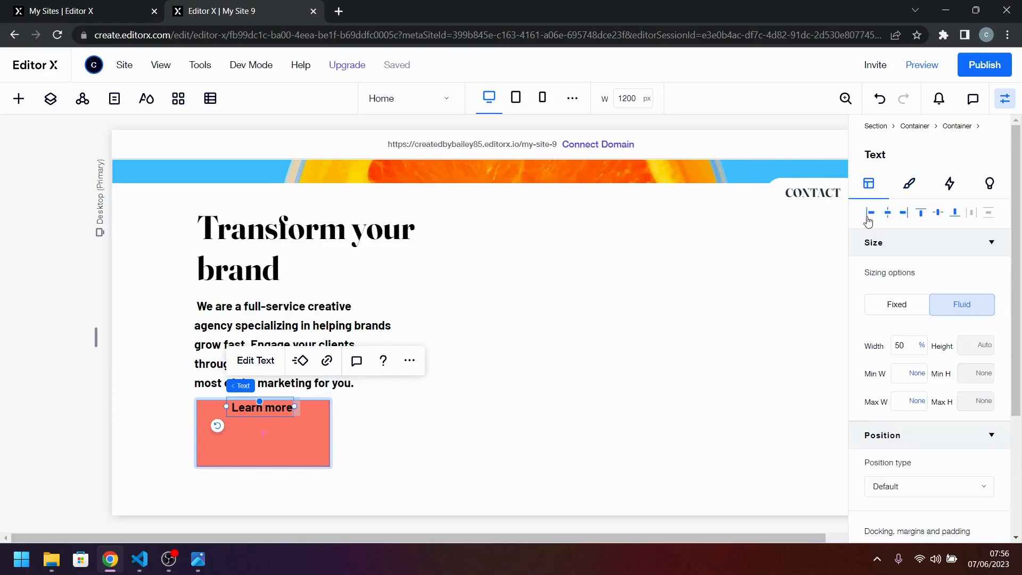
left_click(869, 214)
left_click(921, 212)
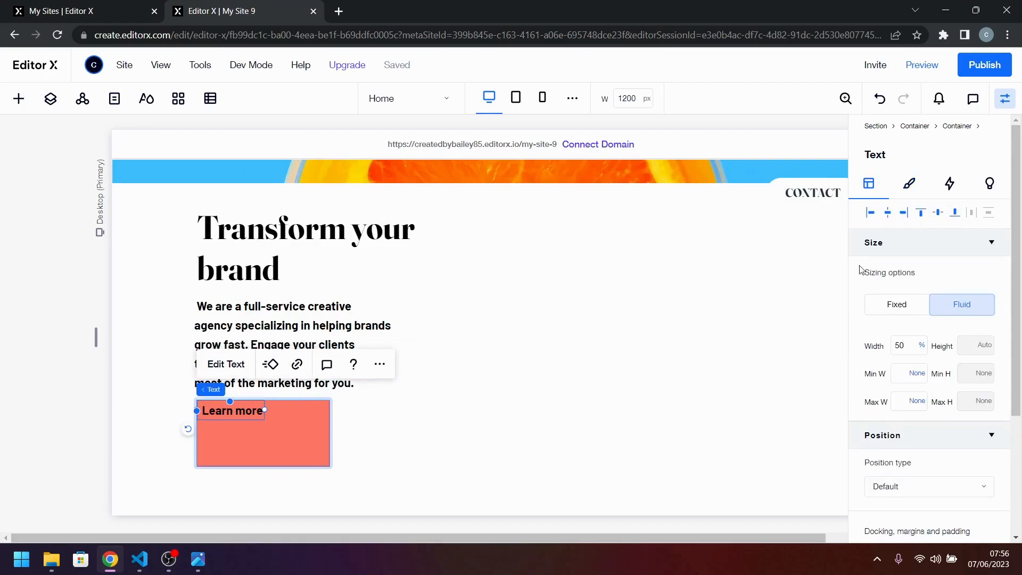
Set the red container's minimum height to None and its width to 150 px.
left_click(296, 436)
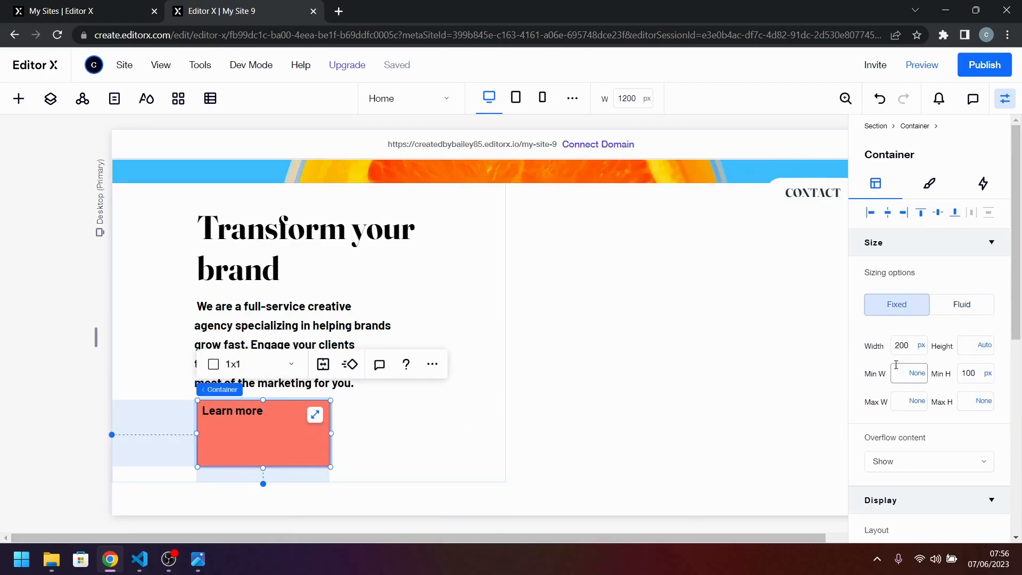
left_click(990, 374)
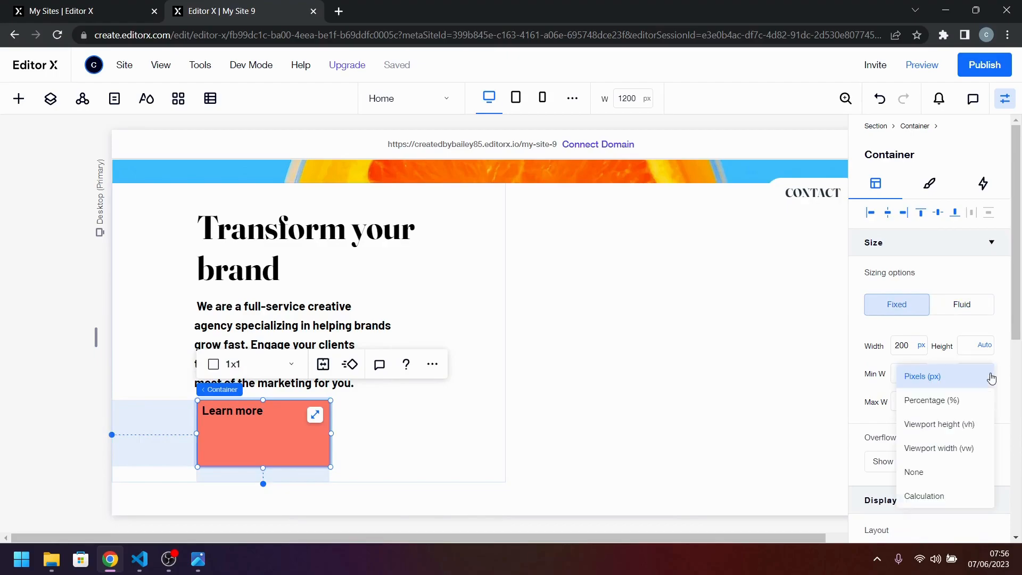
left_click(961, 472)
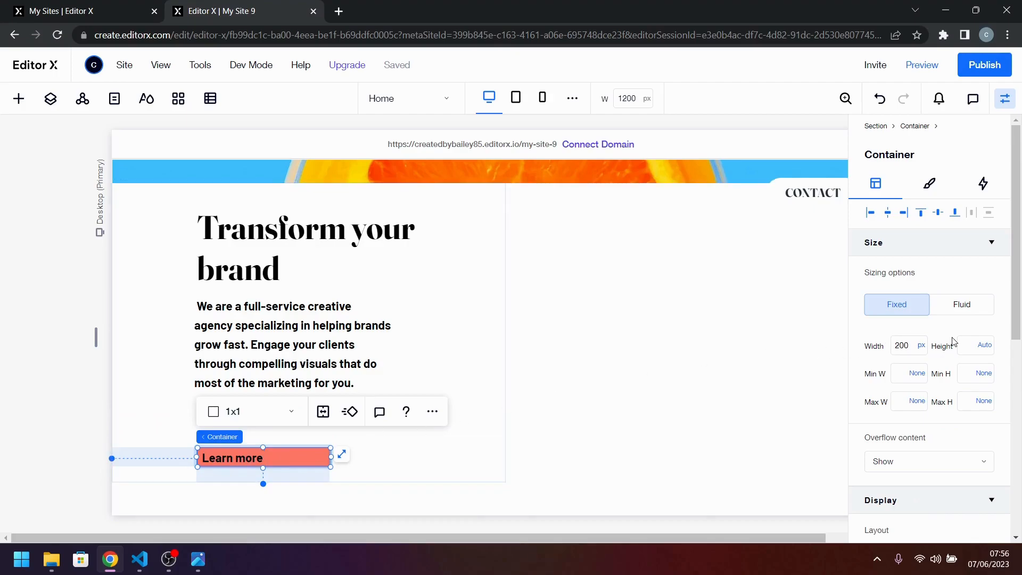
left_click(908, 350)
type("150")
key("Return")
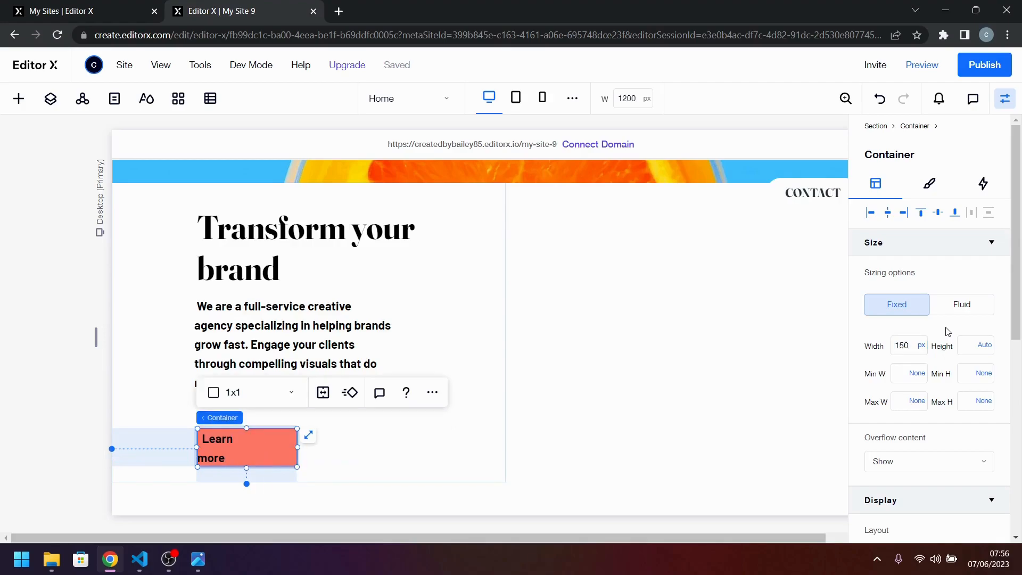
Set the "Learn more" text's width to 100% of its container.
left_click(215, 446)
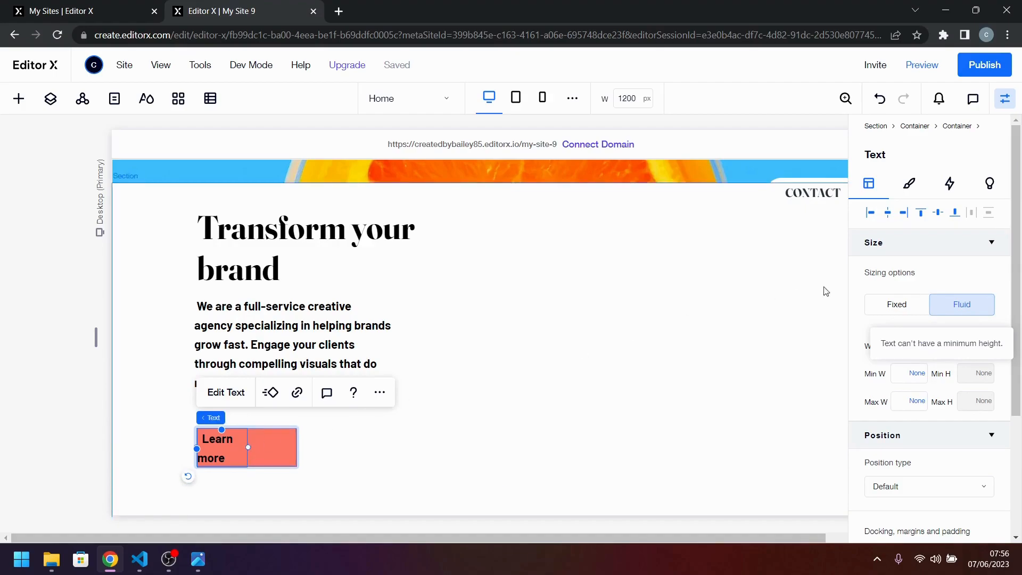
scroll(900, 344, "down", 2)
scroll(900, 344, "up", 2)
double_click(906, 346)
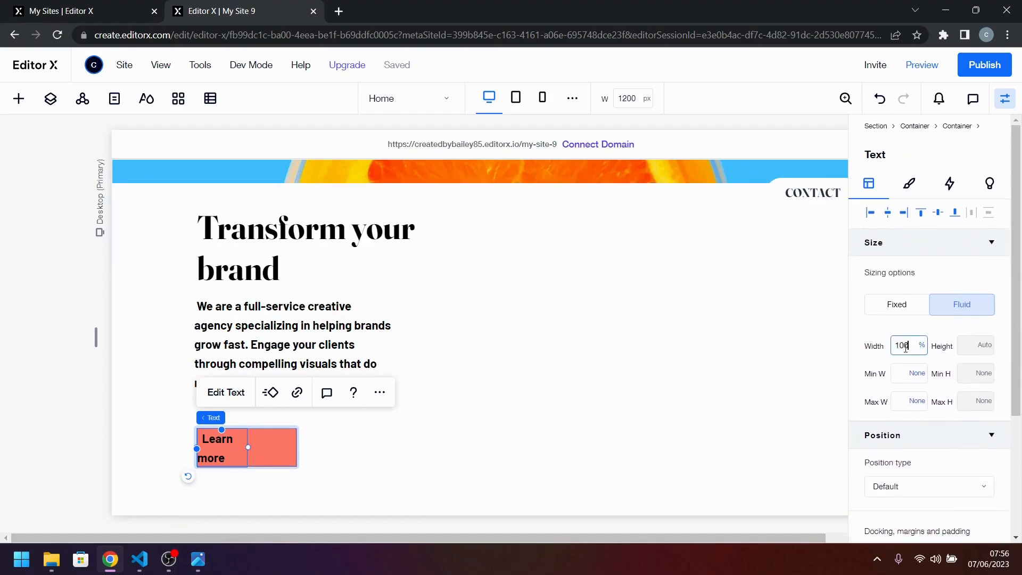
key("Return")
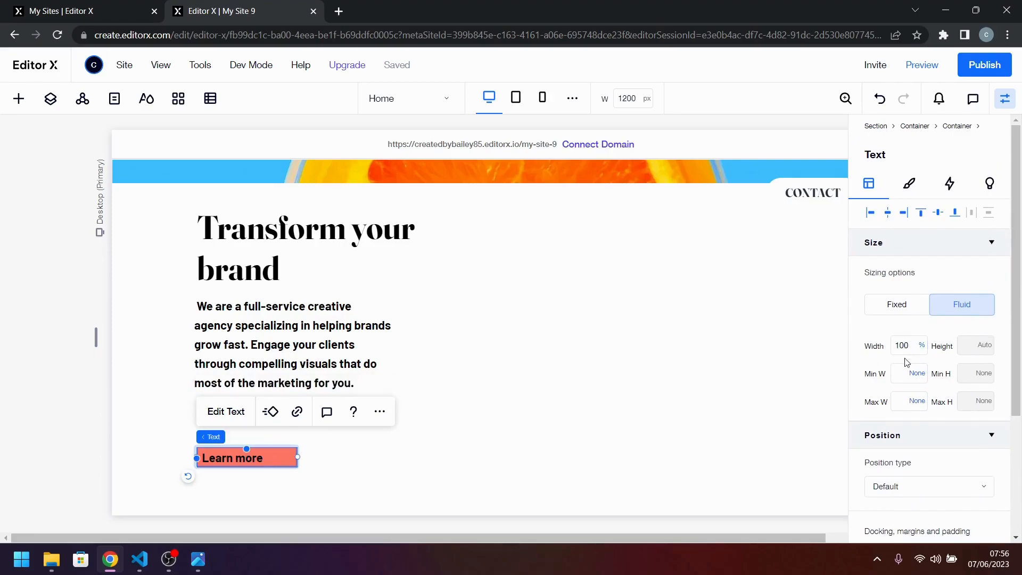
Try widths of 100 px and 120 px on the red container behind the "Learn more" text.
mouse_move(222, 443)
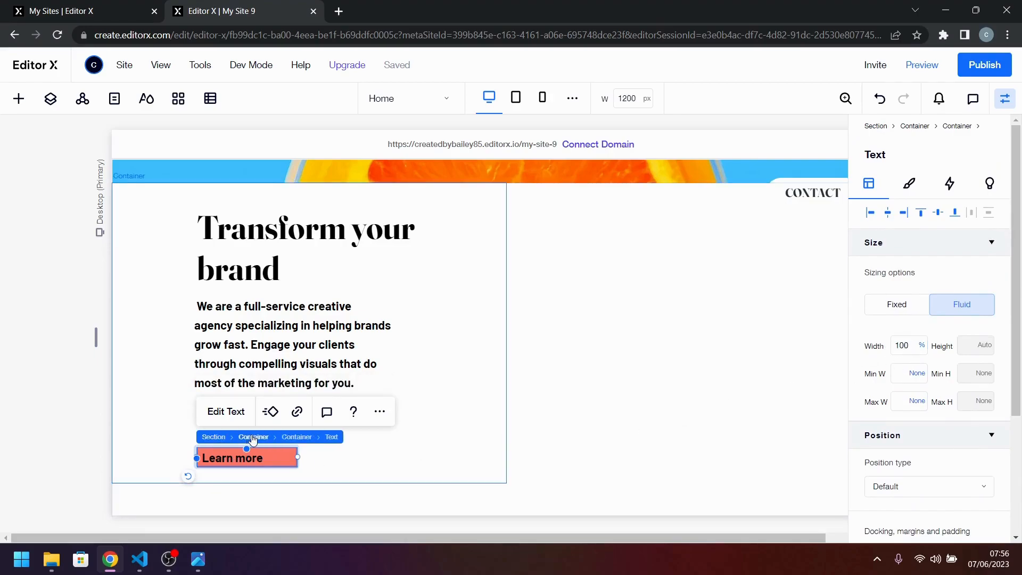
left_click(289, 442)
left_click(901, 346)
type("10")
key("Return")
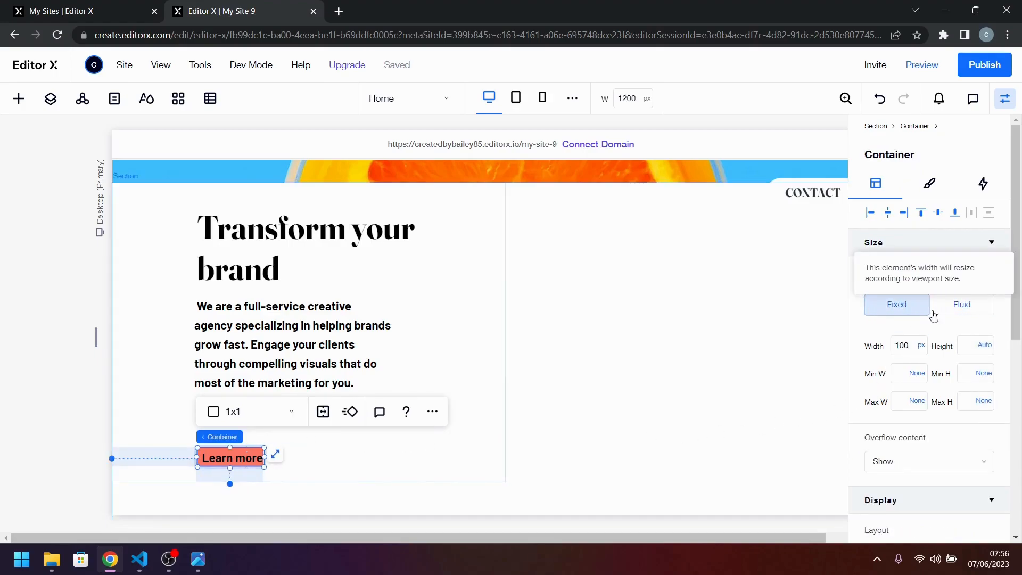
left_click(905, 346)
type("1")
key("Return")
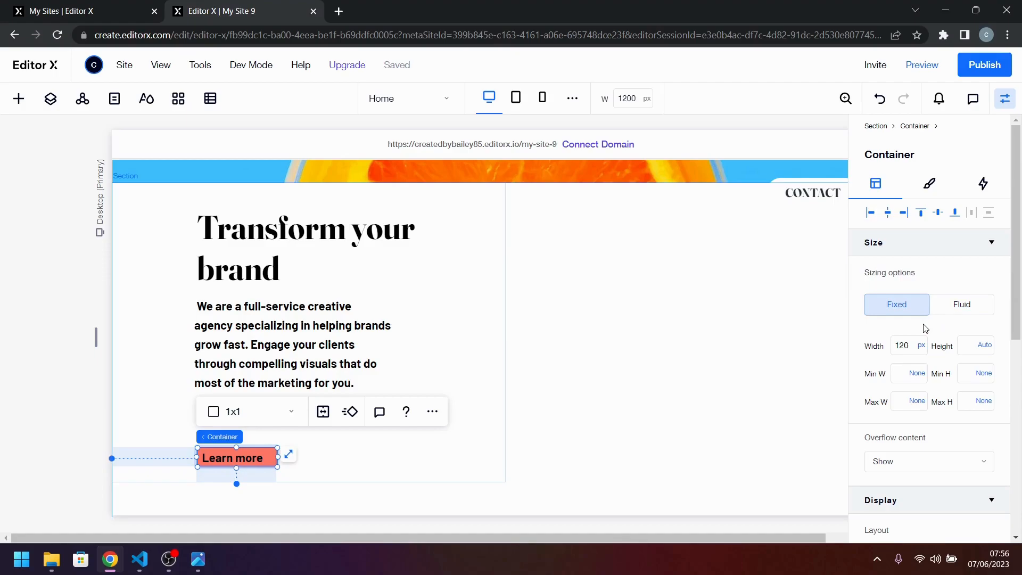
Set the red container's width to 110 px.
left_click(916, 343)
type("10")
left_click(916, 345)
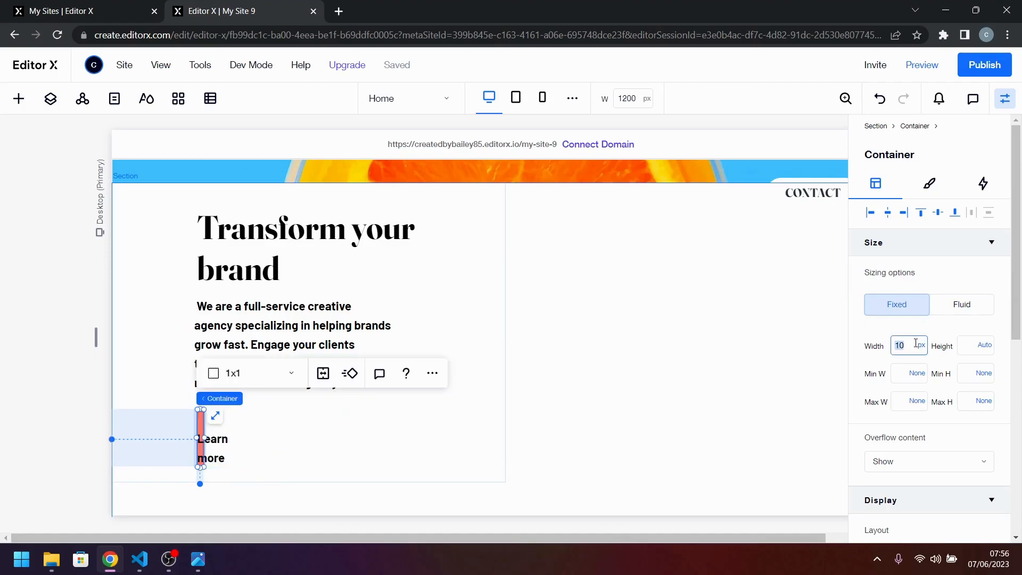
type("110")
key("Return")
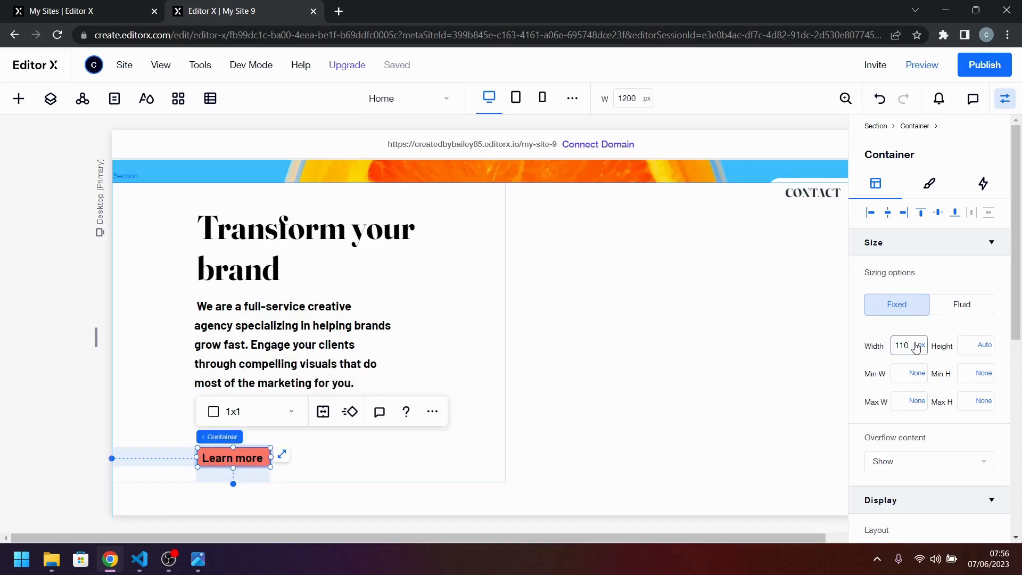
Center-align the "Learn more" text.
left_click(232, 459)
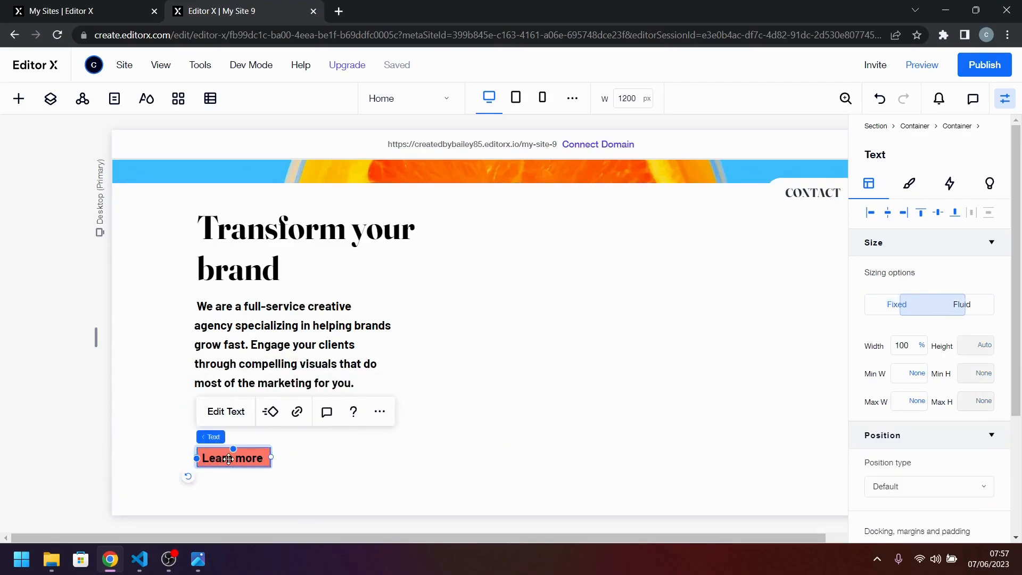
left_click(908, 182)
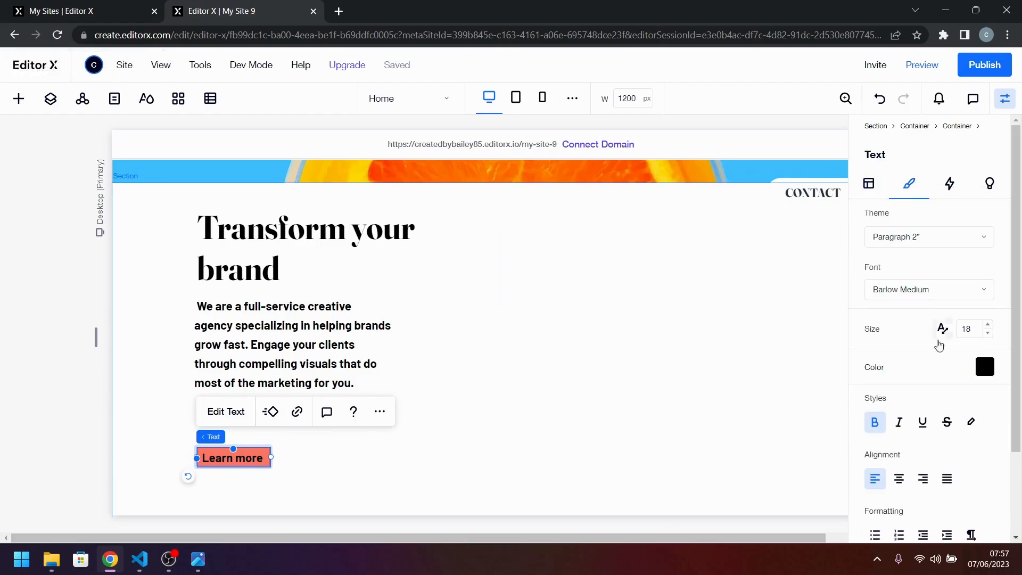
left_click(899, 482)
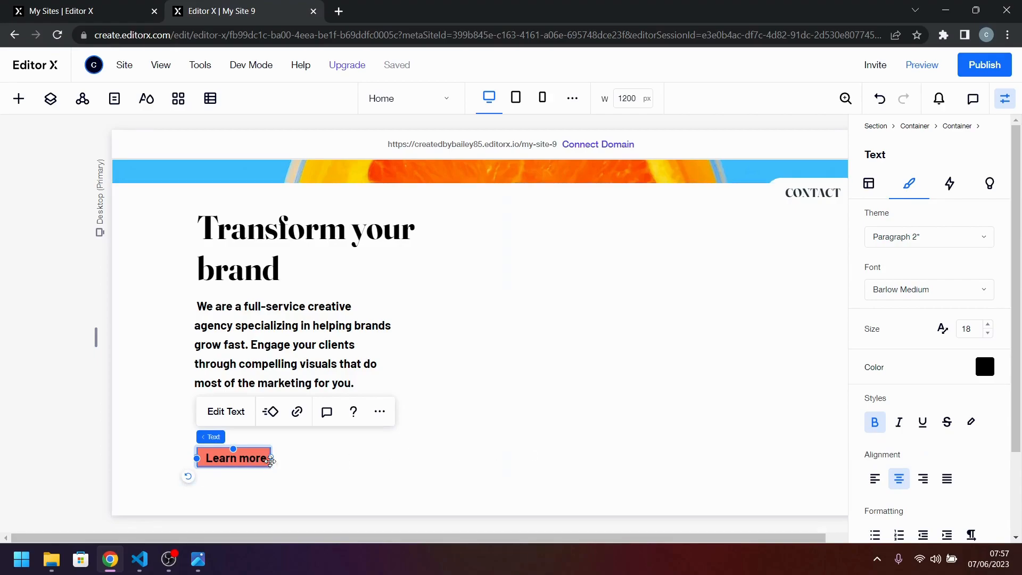
Inspect the size and docking settings of the "Learn more" text inside its red container.
left_click(373, 466)
left_click(242, 461)
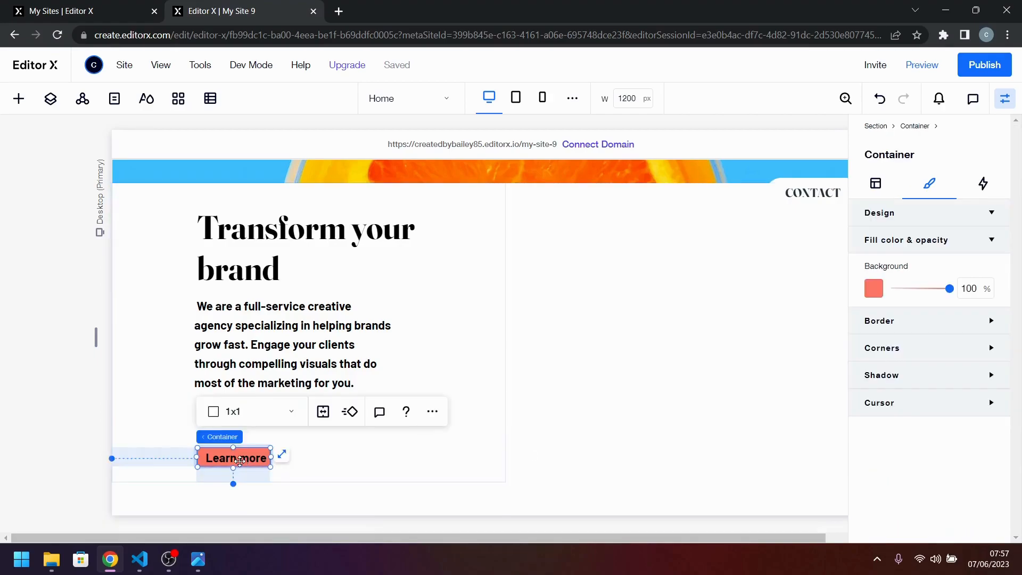
left_click(236, 458)
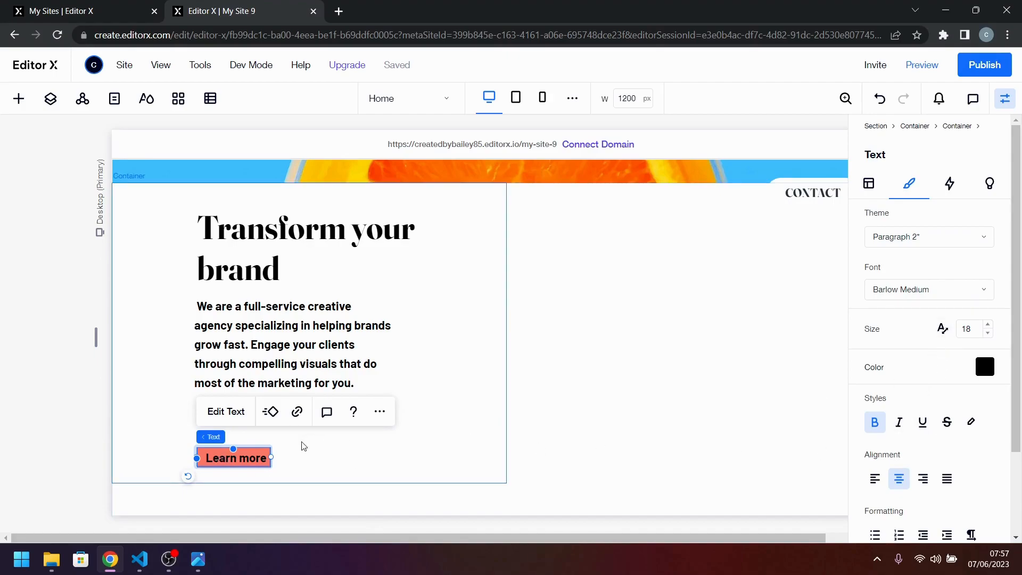
left_click(879, 184)
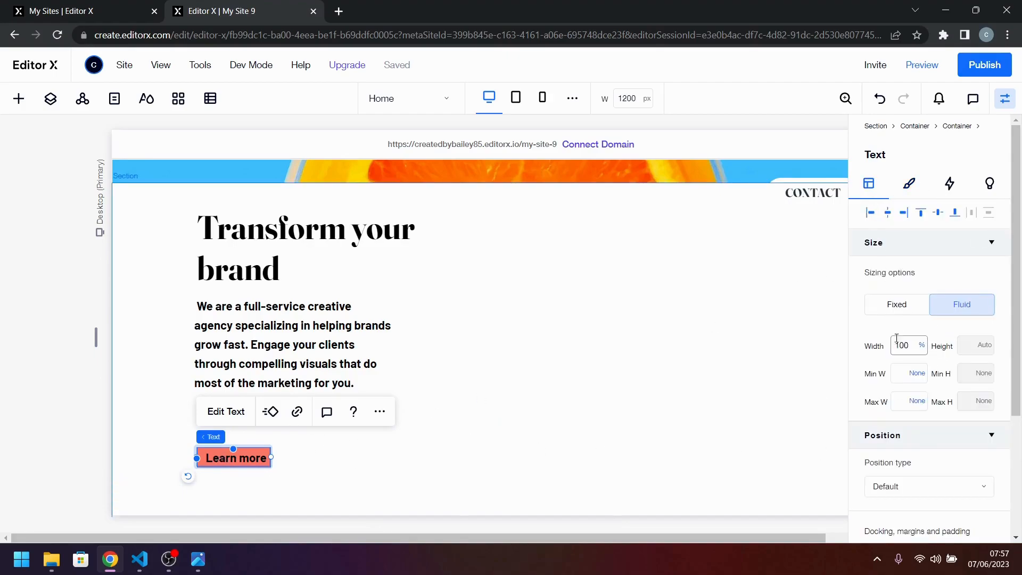
scroll(945, 455, "down", 3)
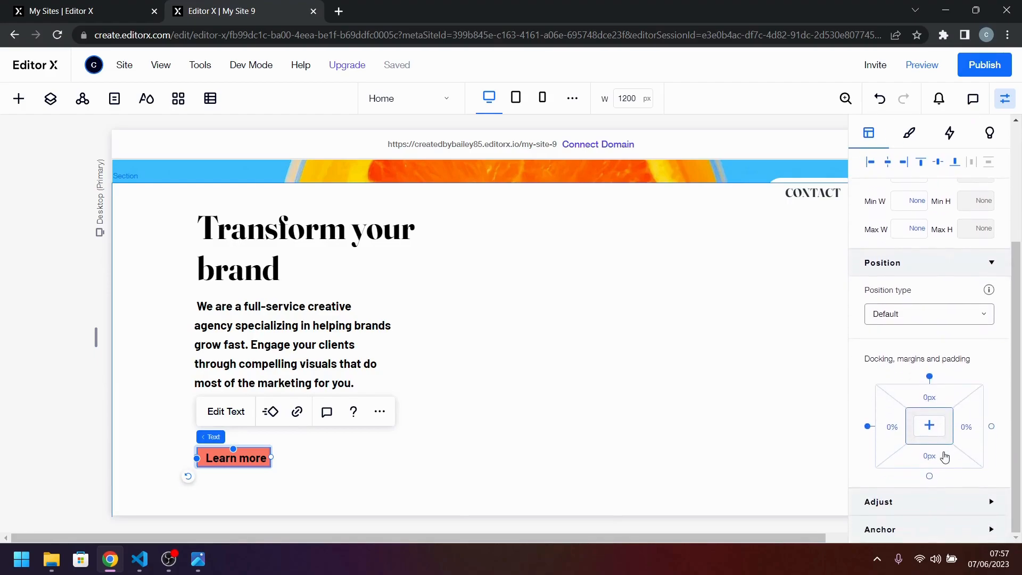
scroll(945, 456, "up", 3)
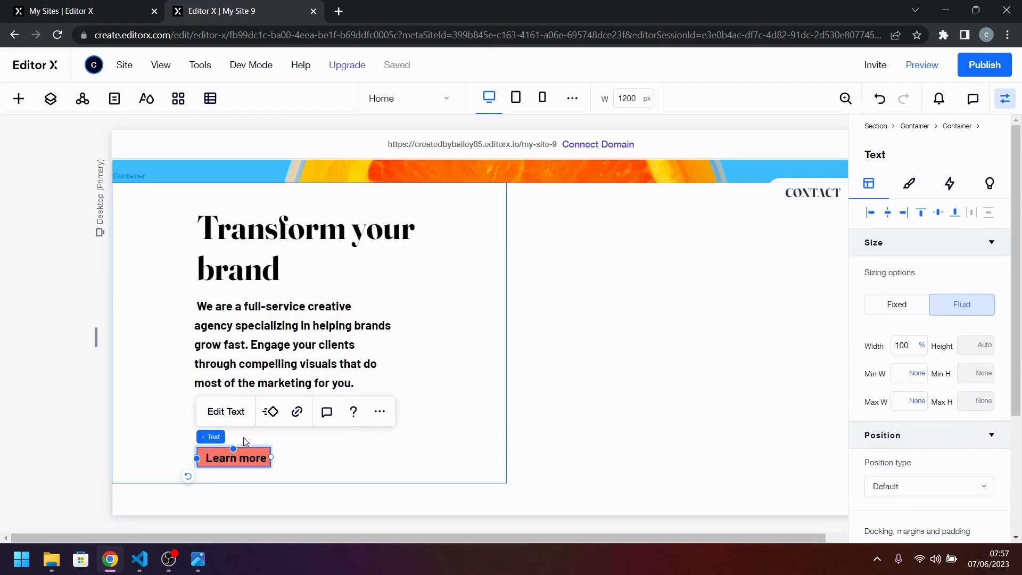
Set the width of the red container behind the "Learn more" text to 120 px.
left_click(301, 437)
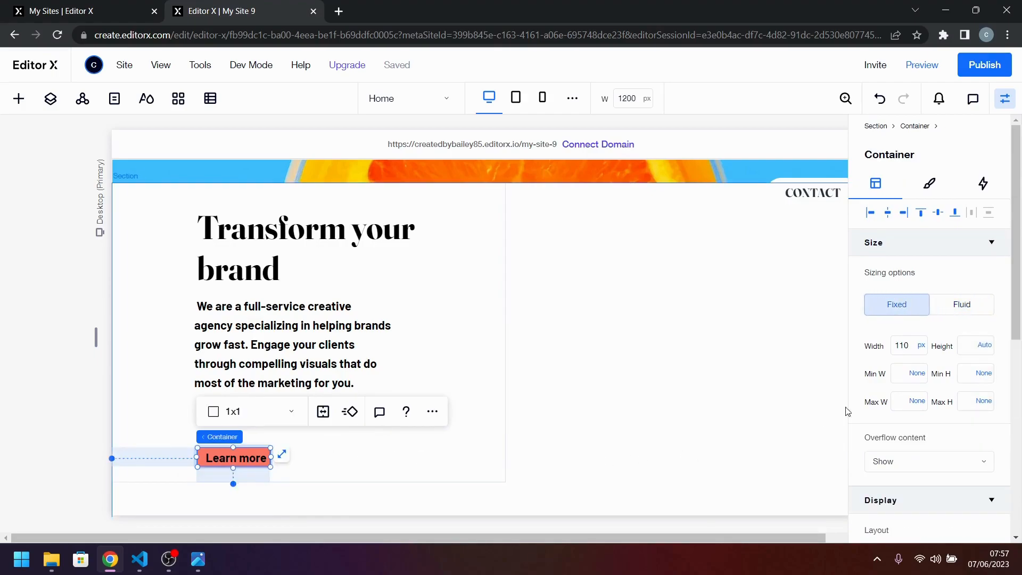
scroll(932, 468, "down", 6)
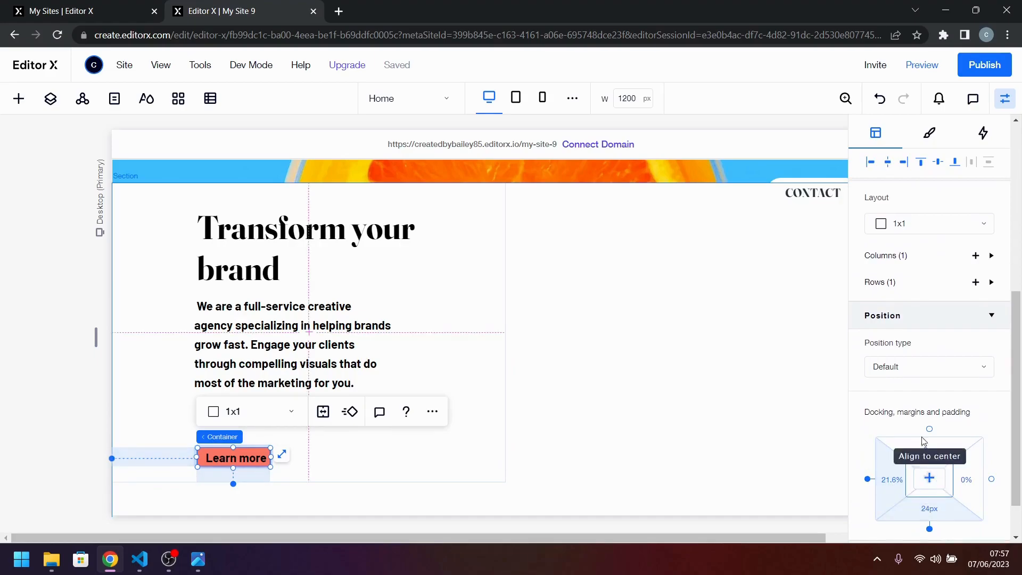
scroll(937, 266, "up", 5)
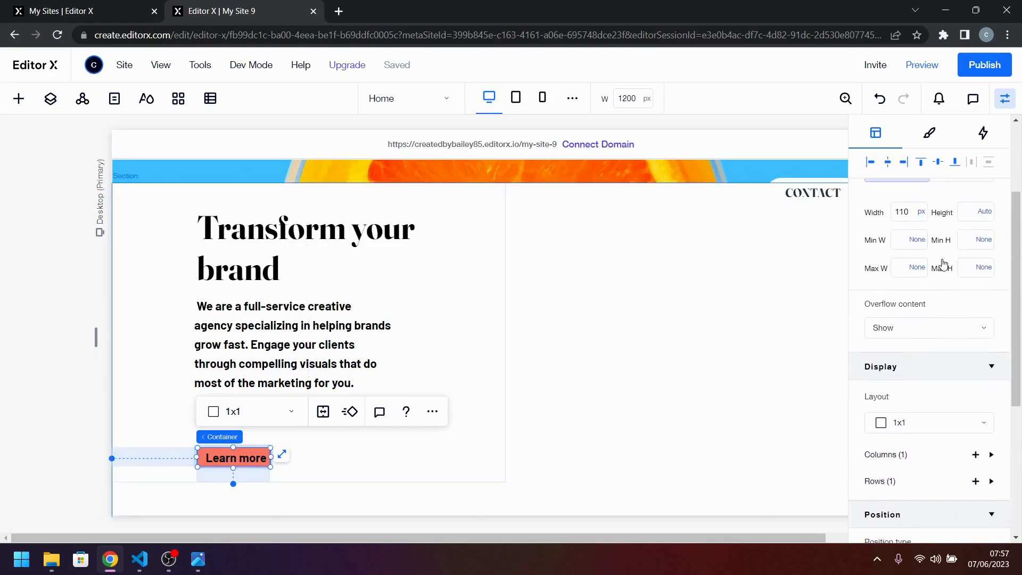
left_click(912, 283)
type("1")
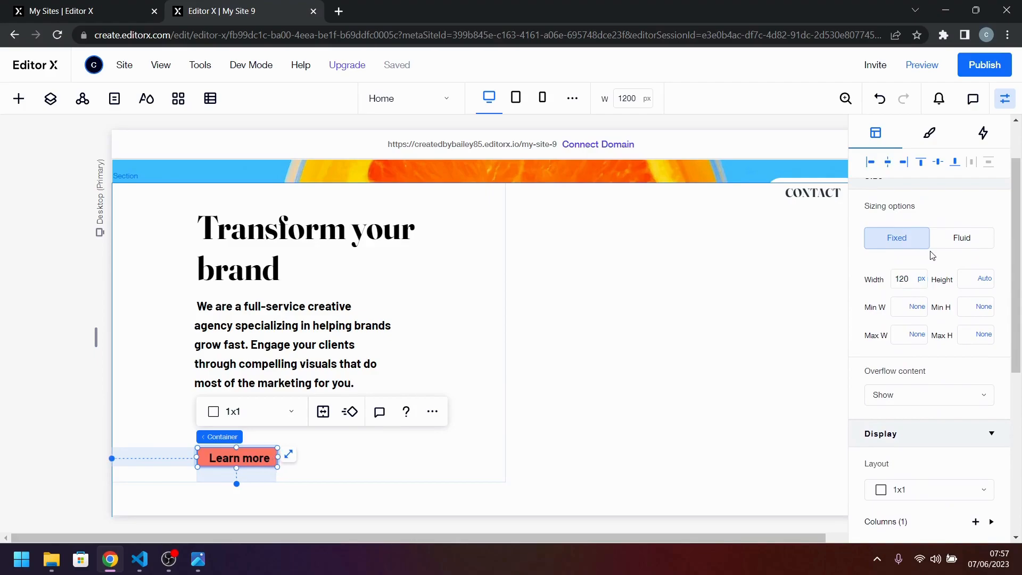
Make the red container behind "Learn more" transparent by reducing its background opacity to 0%.
left_click(244, 457)
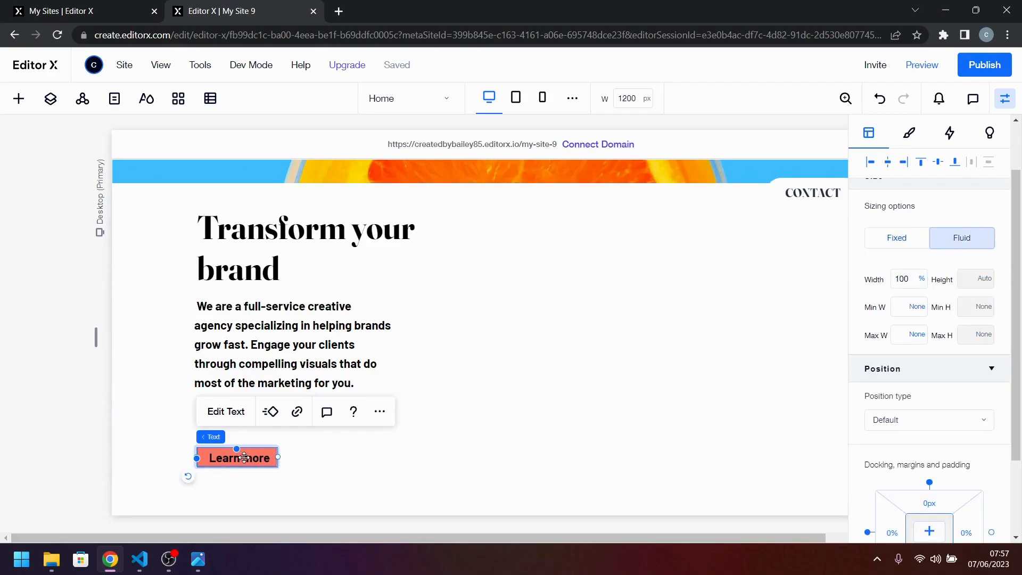
double_click(244, 458)
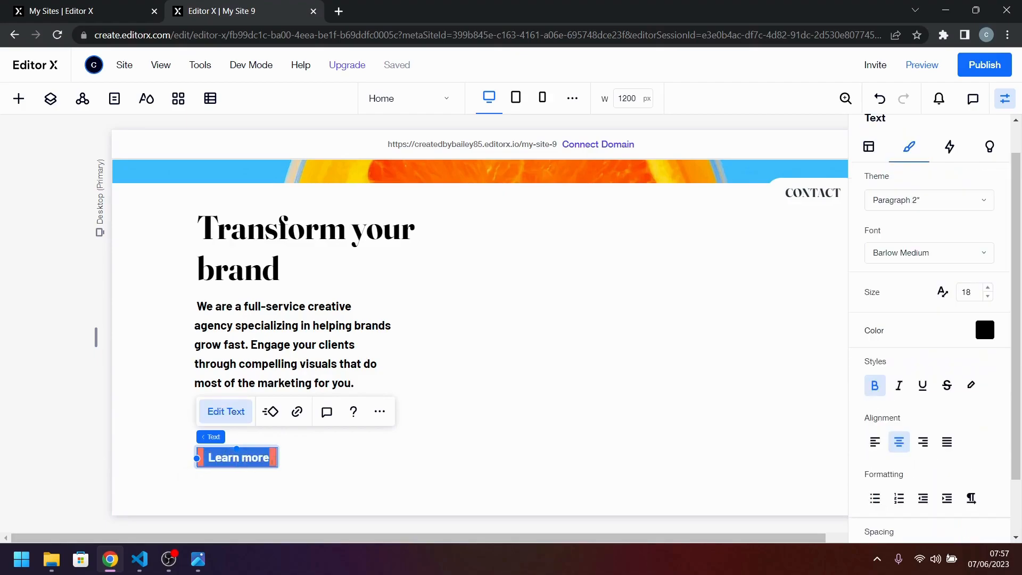
left_click(290, 462)
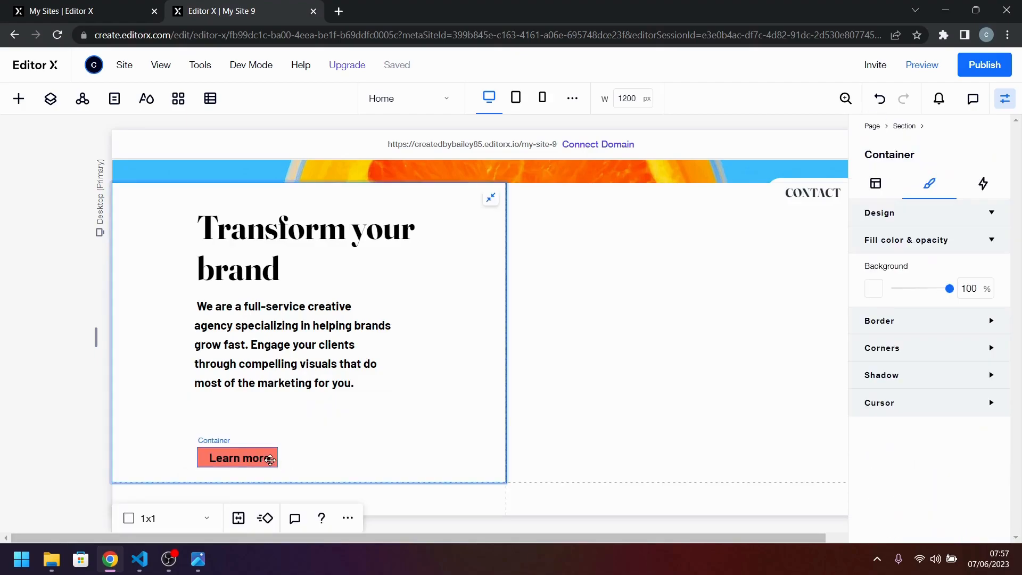
left_click(270, 460)
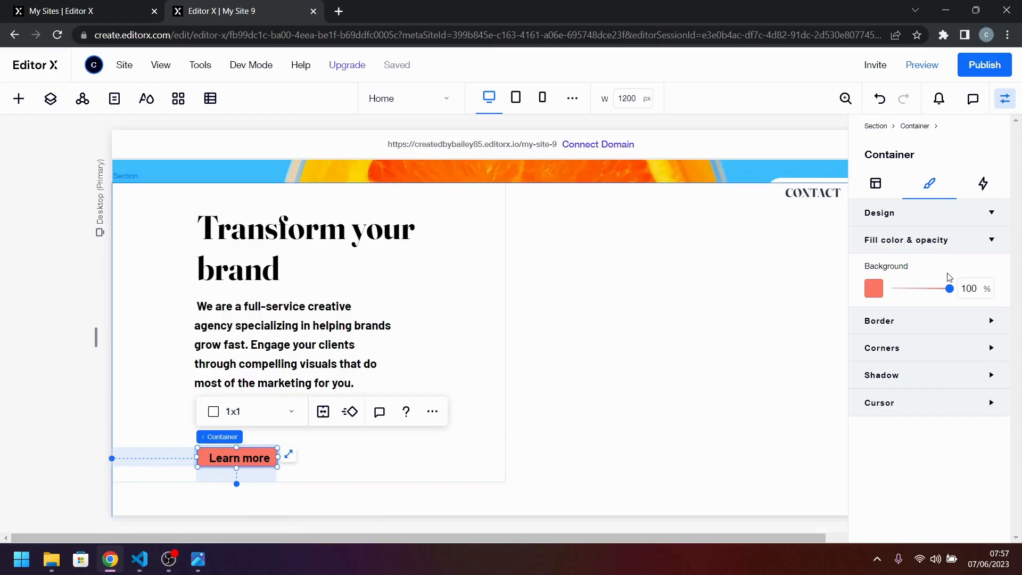
left_click_drag(948, 289, 801, 300)
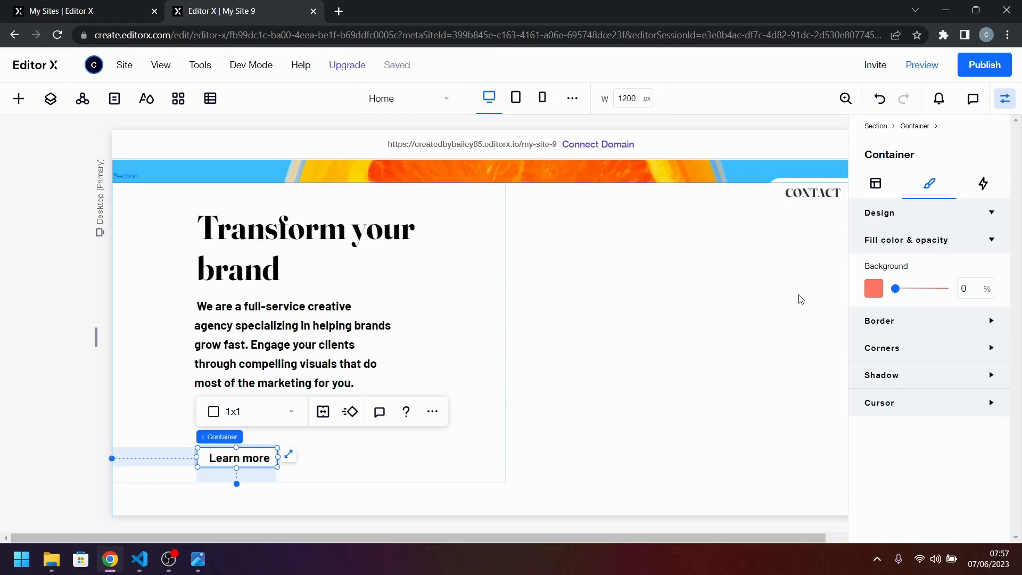
Set the transparent "Learn more" container's fixed width to 105 px.
left_click(876, 183)
left_click(905, 346)
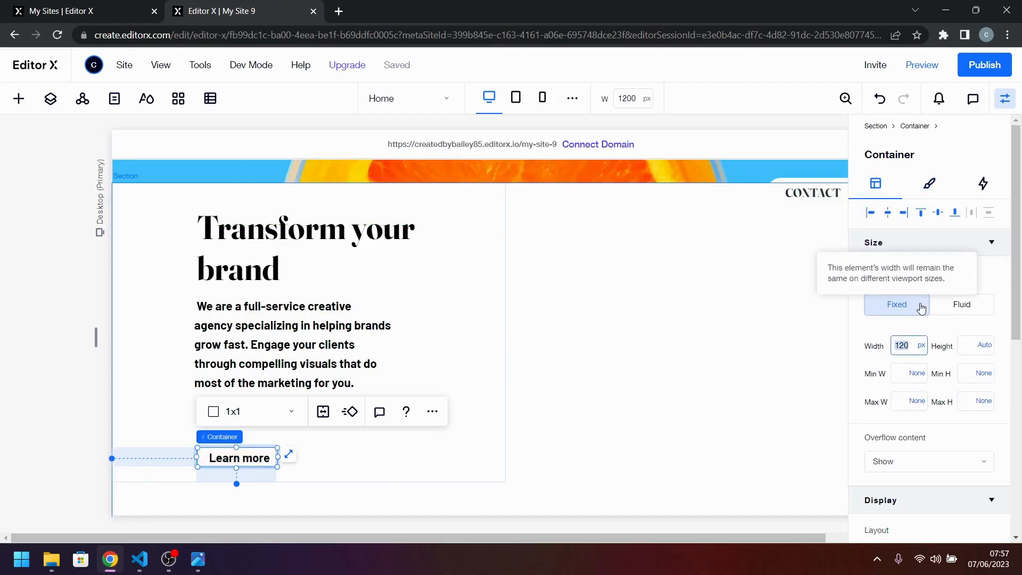
type("1")
key("Return")
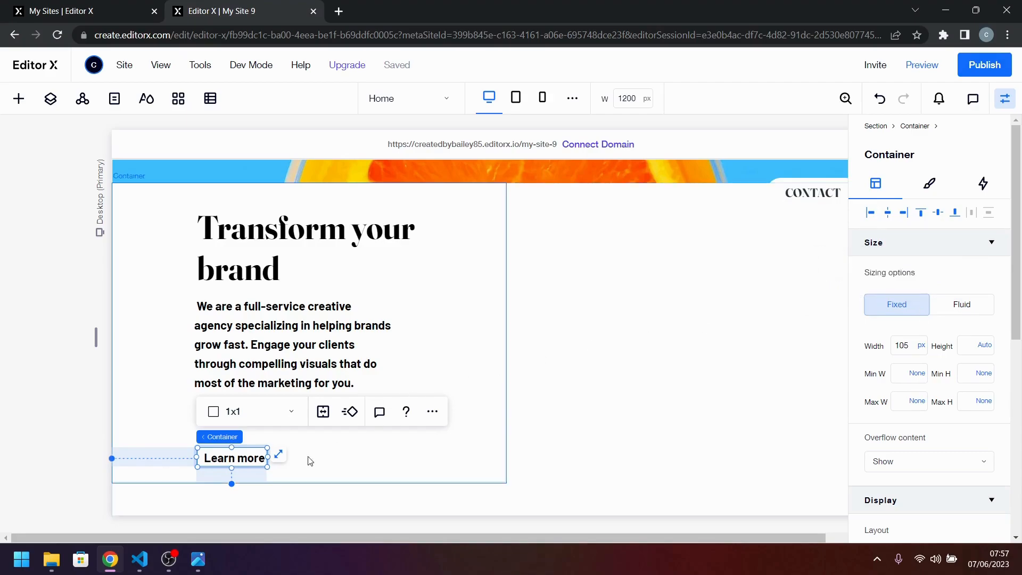
Set the "Learn more" text's width to Max content and center it horizontally in its container.
left_click(222, 459)
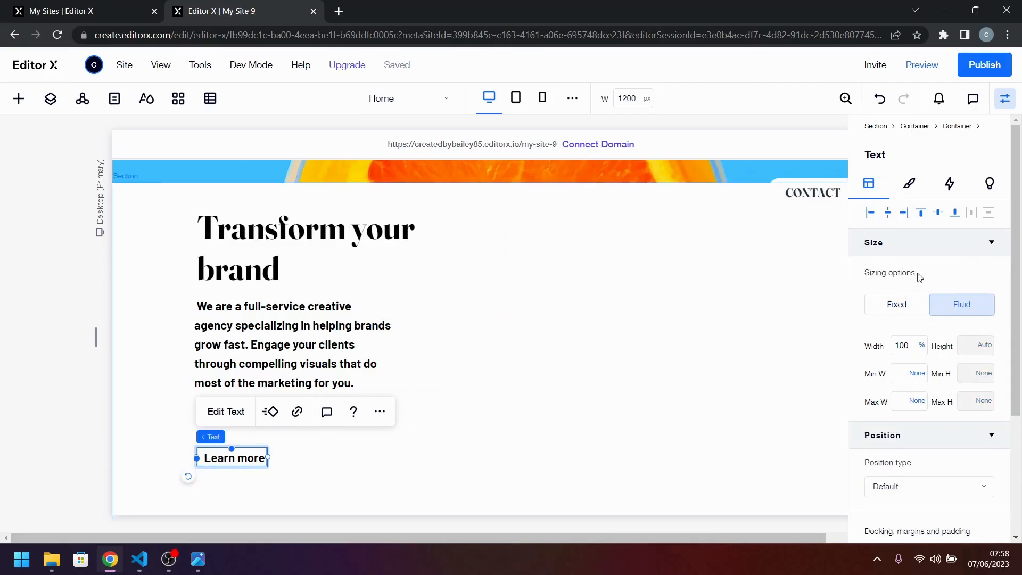
left_click(923, 349)
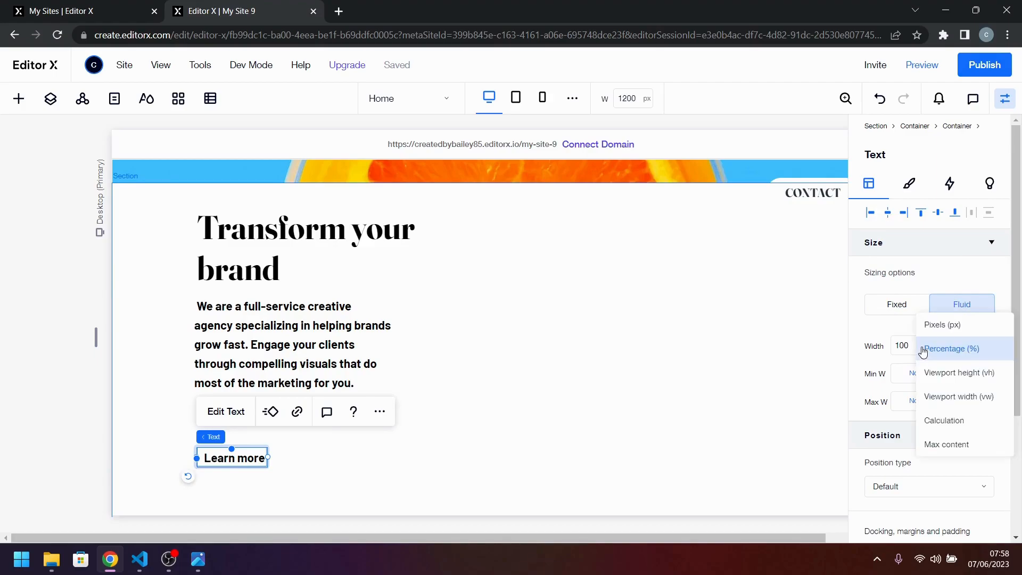
left_click(940, 445)
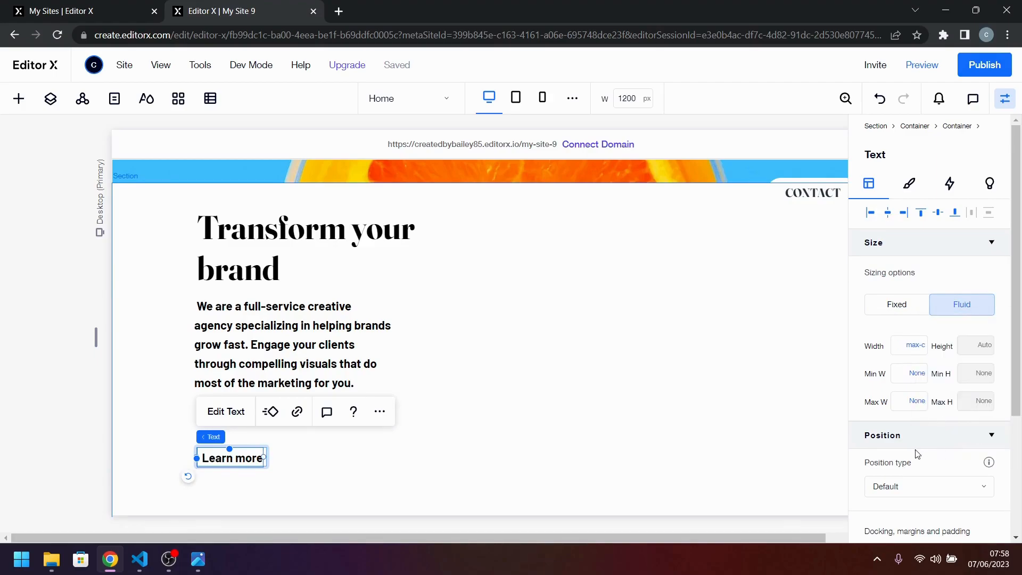
left_click(888, 215)
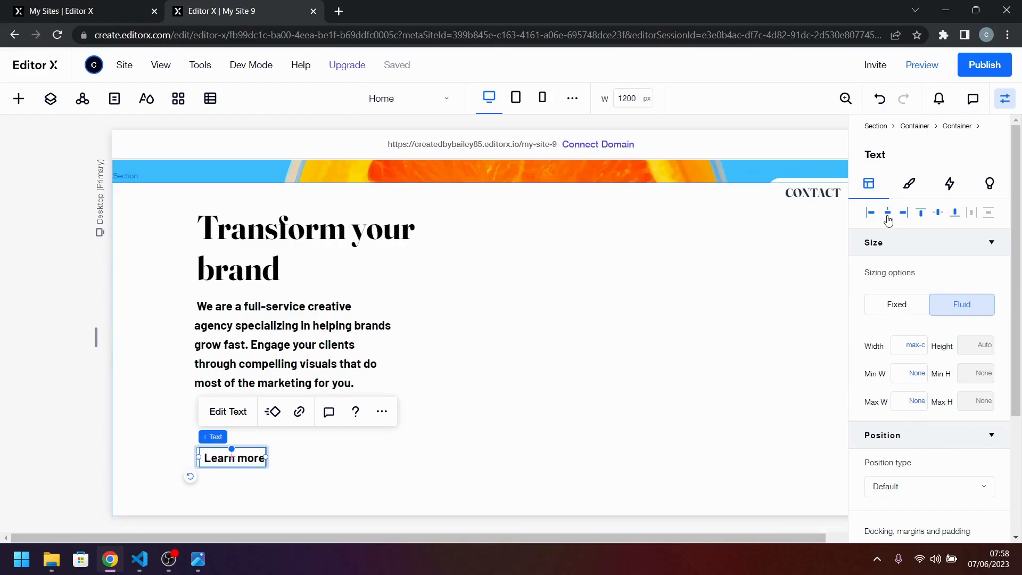
left_click(590, 437)
left_click(220, 461)
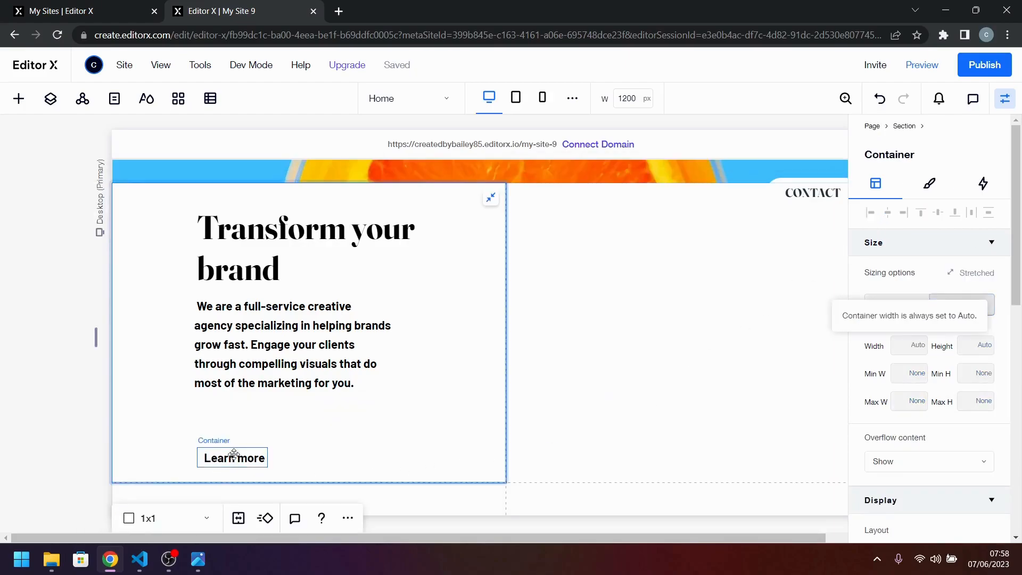
Consult the link's wording in desktop-design.jpg and retype the "Learn more" text as "LEARN MORE".
left_click(196, 566)
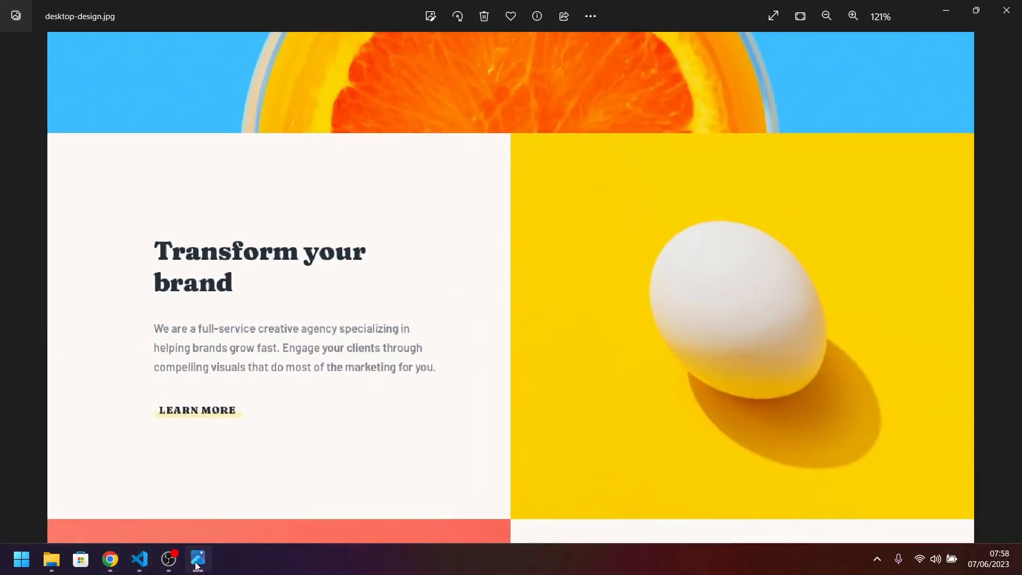
left_click(197, 562)
double_click(248, 466)
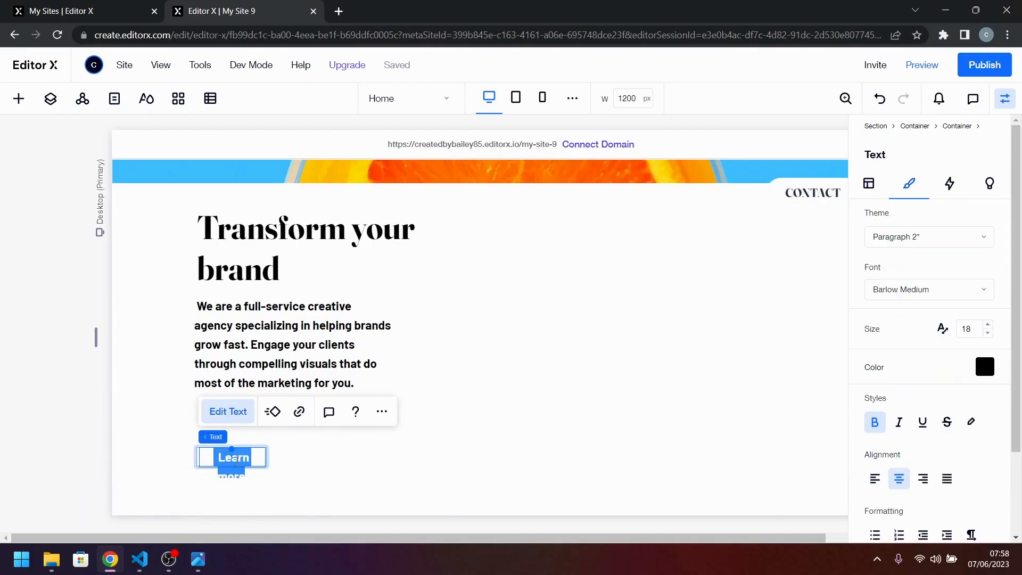
type("L")
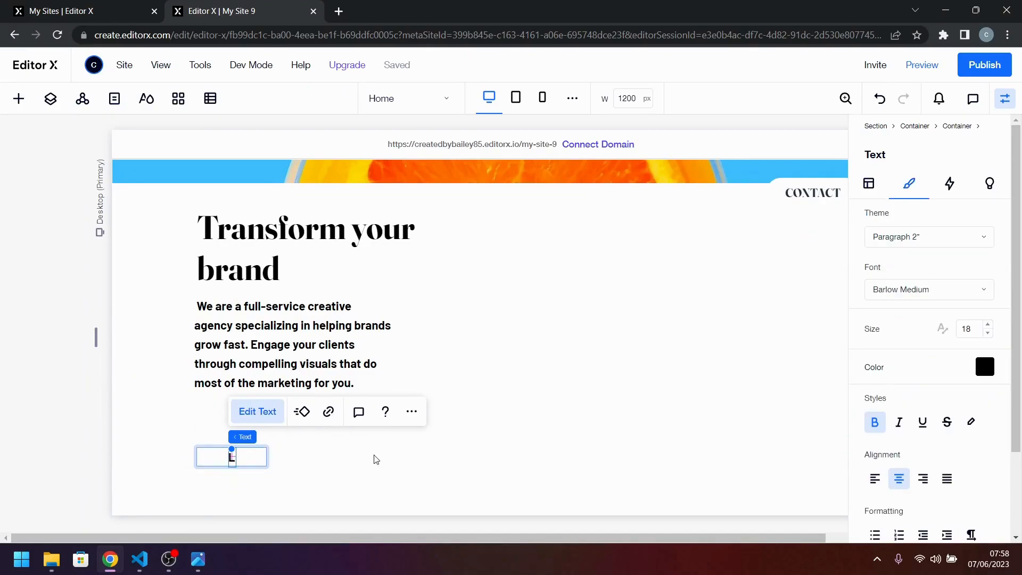
type("EAR")
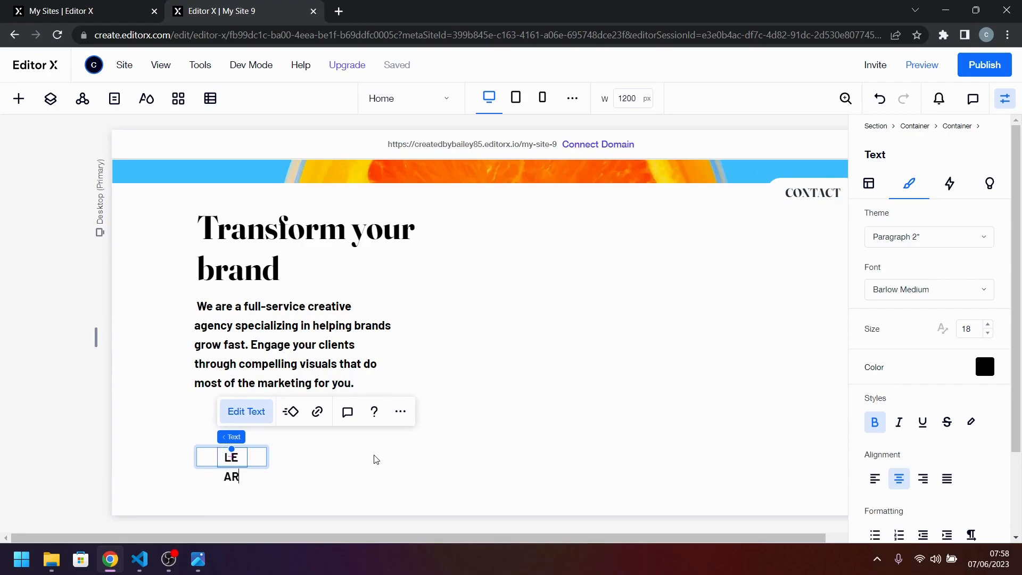
type("N MO")
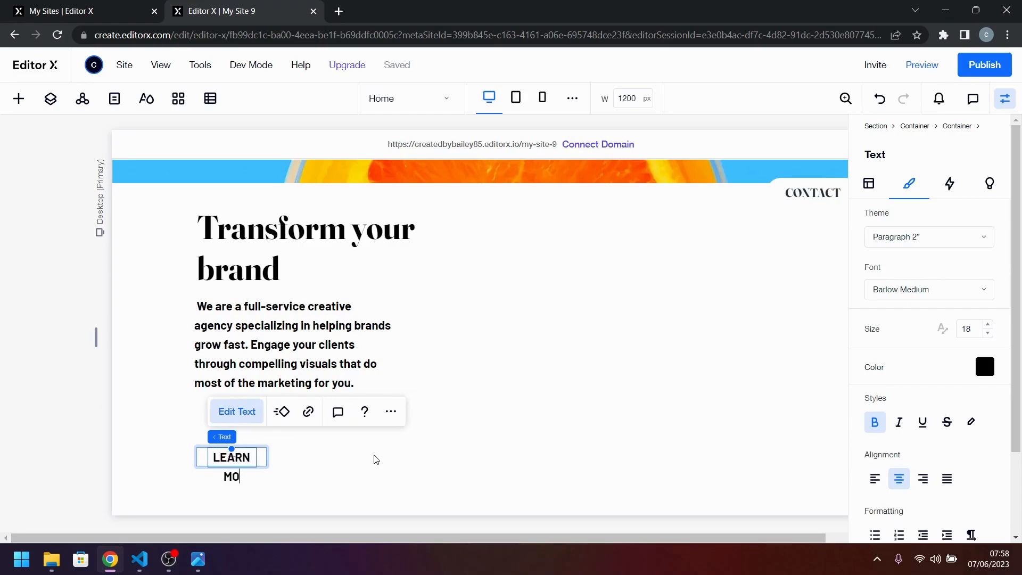
type("RE")
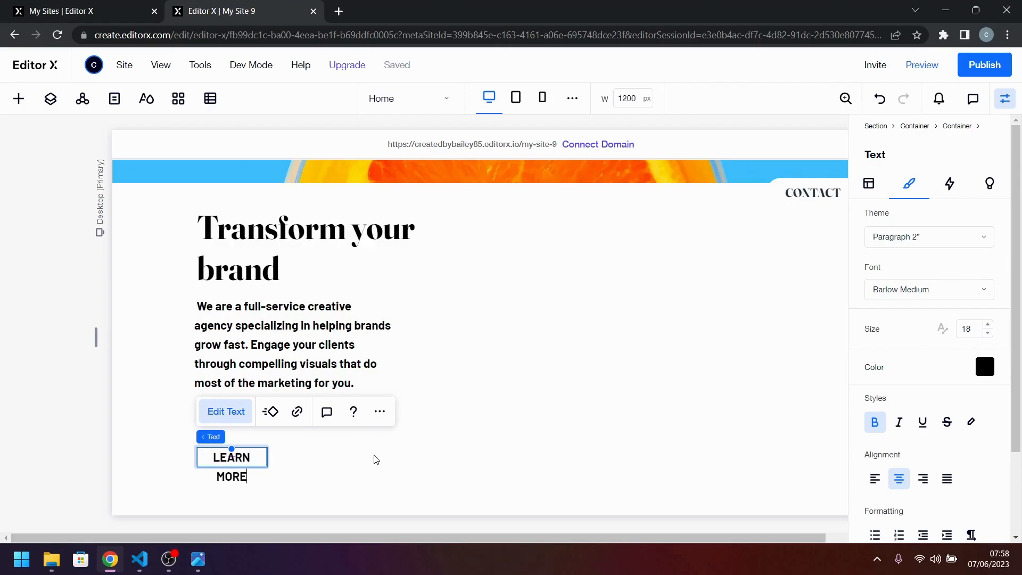
left_click(376, 460)
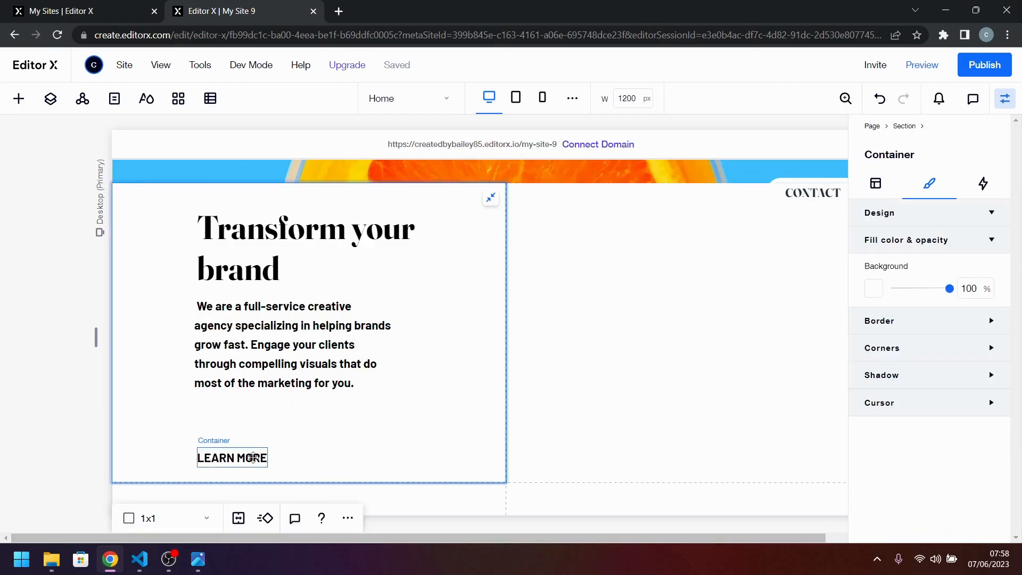
Move the "LEARN MORE" container up beneath the paragraph, aligned with its left edge, with about 89 px bottom margin.
left_click(256, 457)
left_click_drag(256, 457, 231, 415)
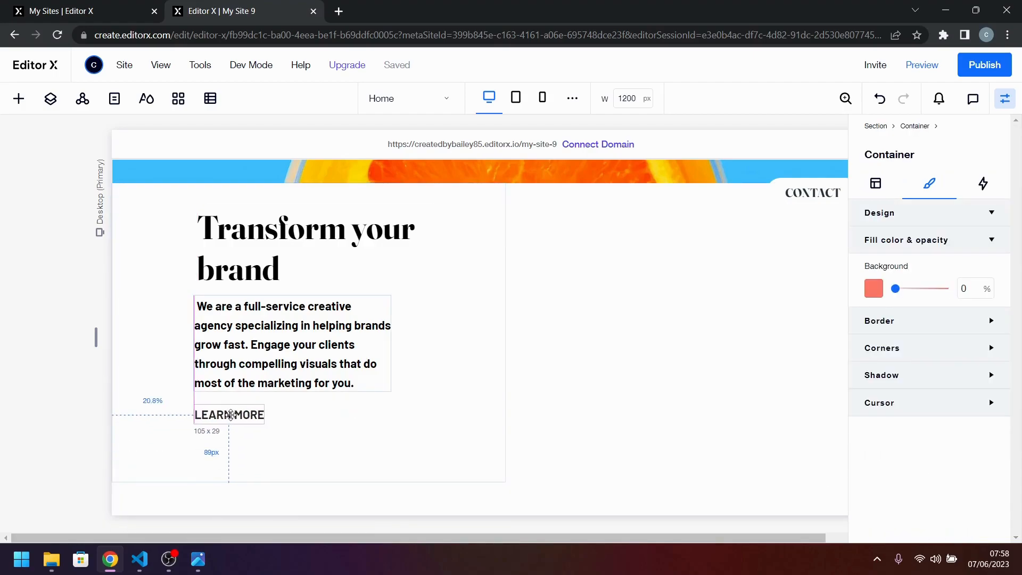
left_click(302, 439)
Consult the underline in desktop-design.jpg and add a new container inside the "LEARN MORE" container.
left_click(198, 559)
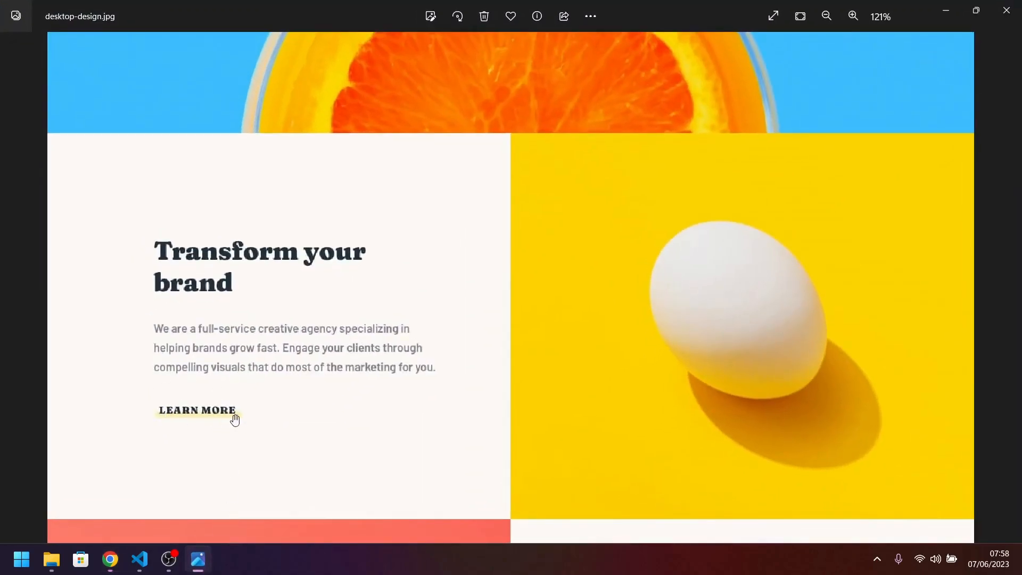
left_click(199, 560)
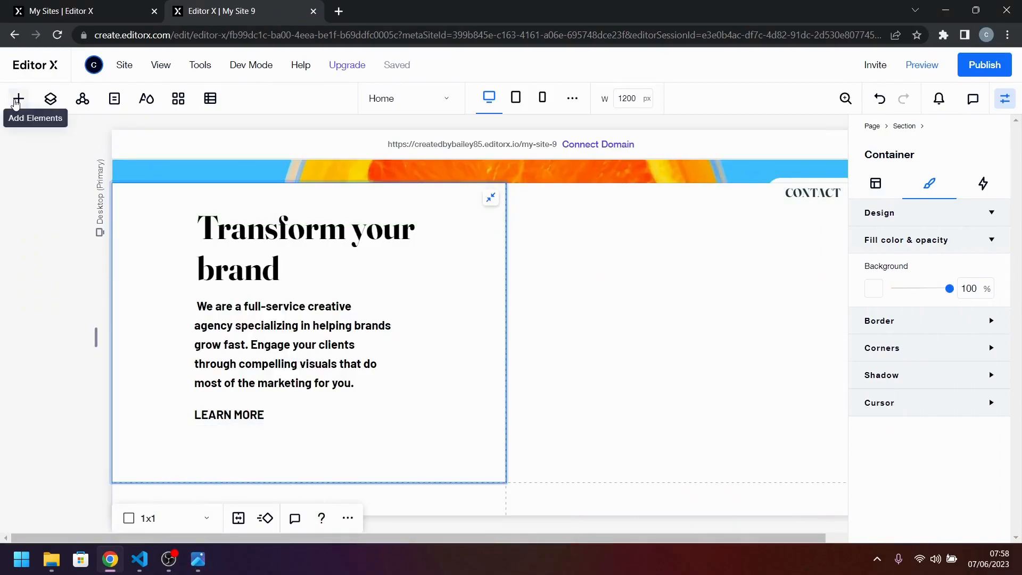
left_click(16, 103)
left_click_drag(241, 367, 235, 415)
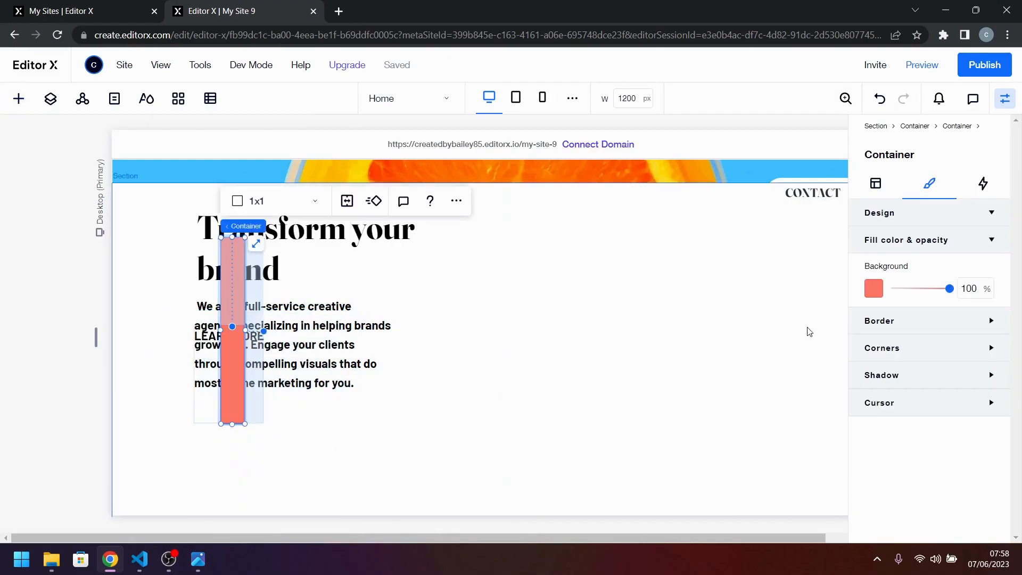
Set the new red container's width to 100% and align it to the left of the "LEARN MORE" container.
left_click(873, 185)
left_click(905, 348)
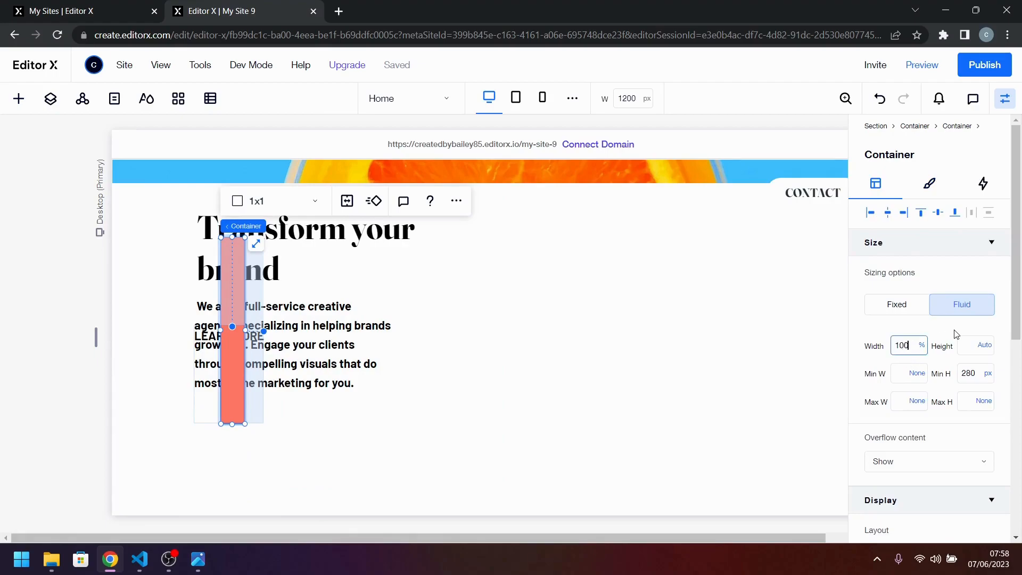
type("100")
key("Return")
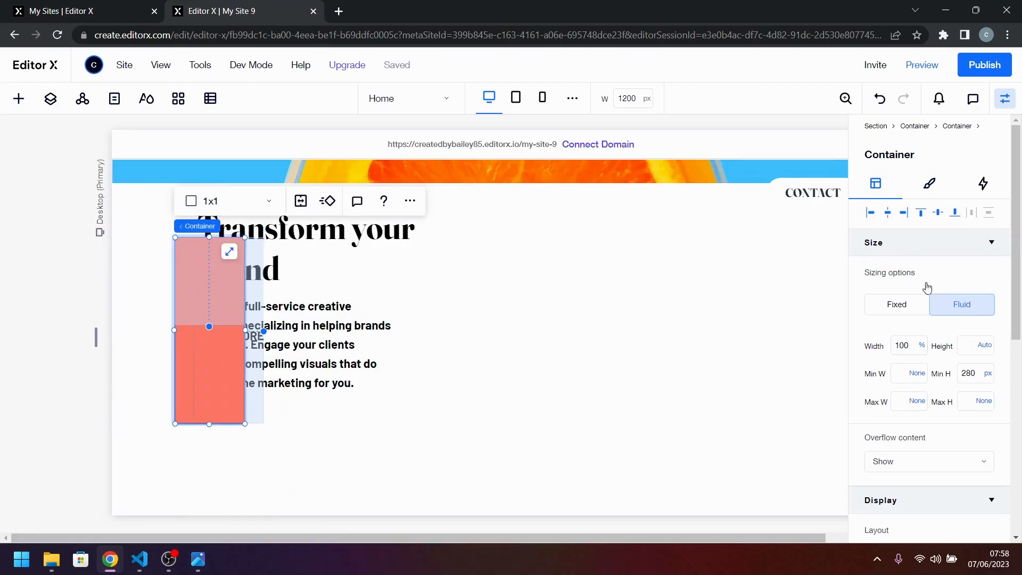
left_click(869, 213)
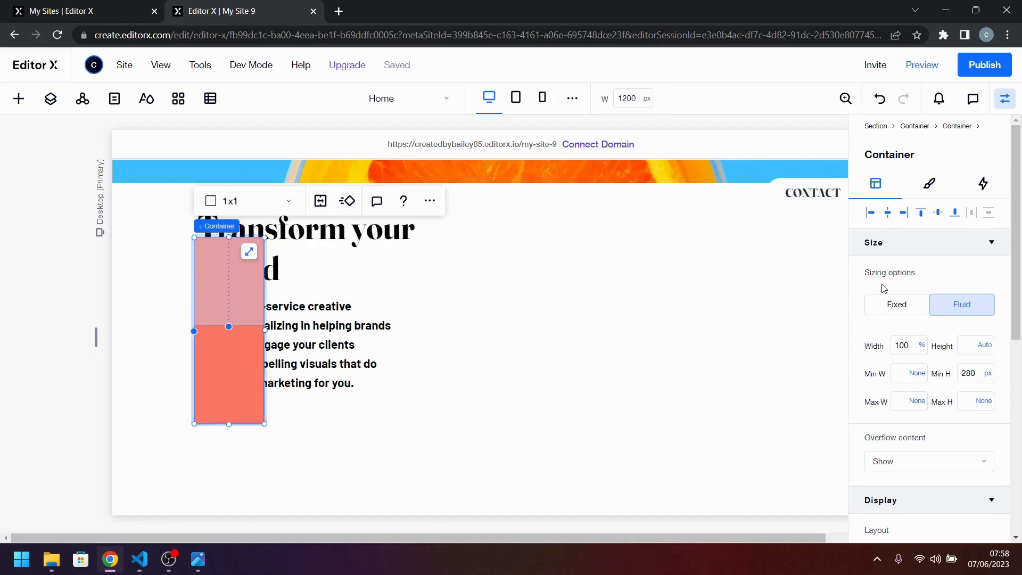
Set the red container's minimum height to 5 px and align it to the bottom of the "LEARN MORE" container.
left_click(968, 372)
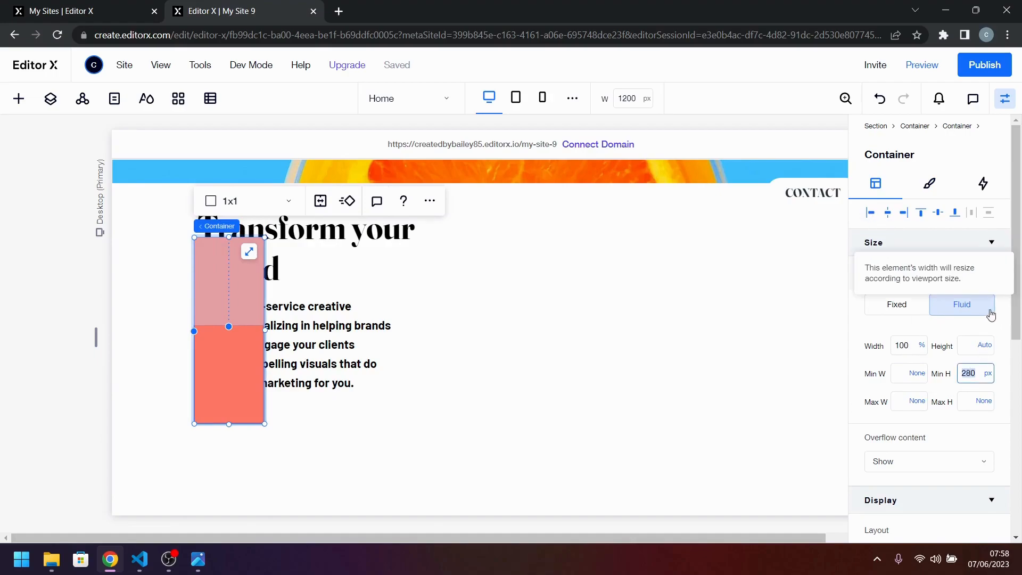
type("5")
key("Return")
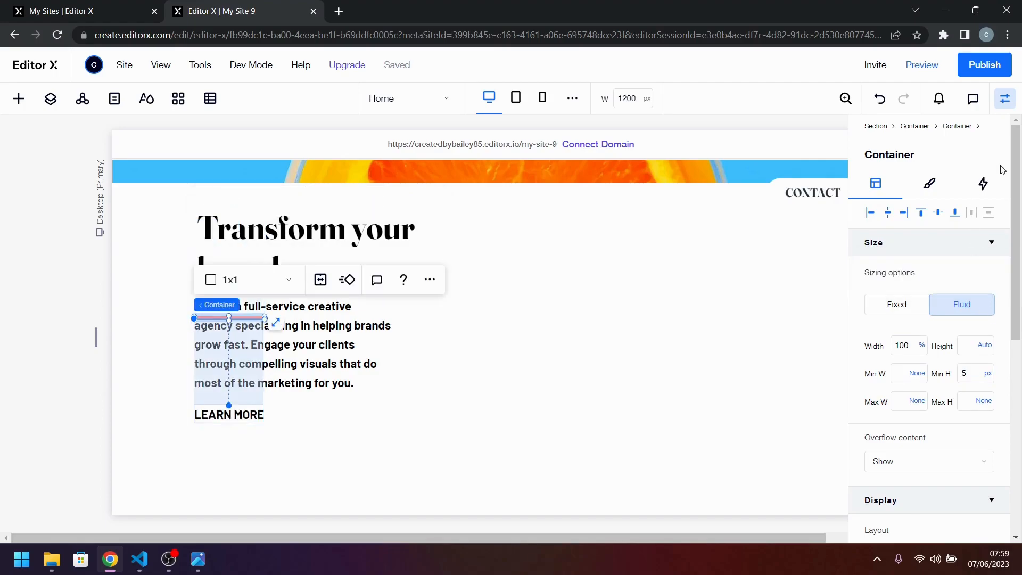
left_click(955, 214)
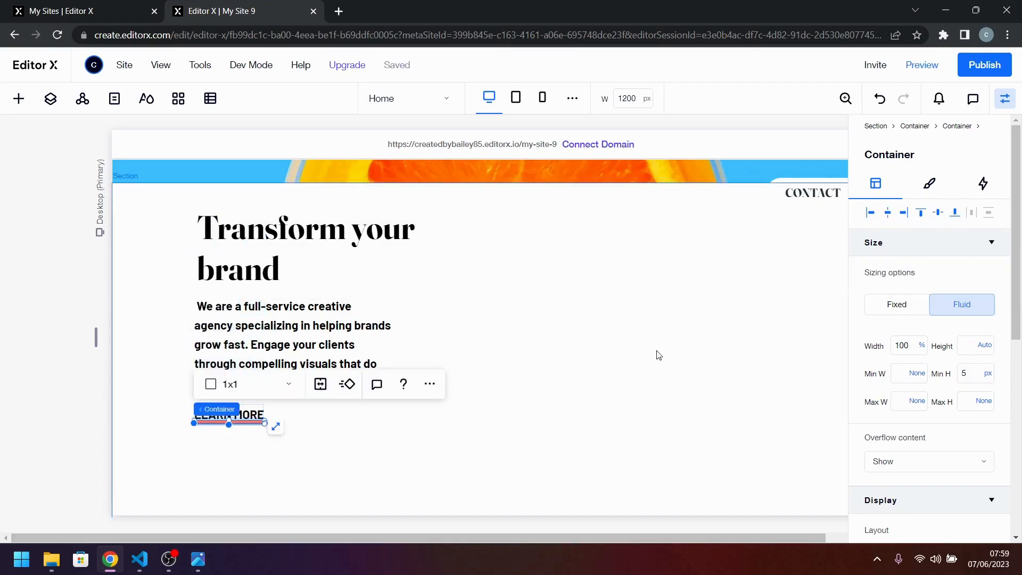
left_click(420, 445)
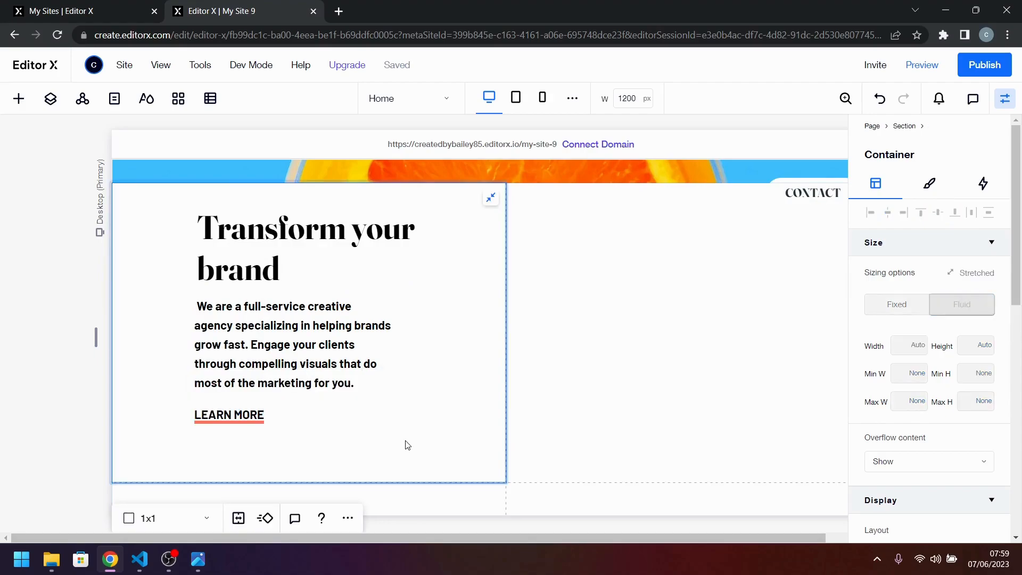
Compare the red underline with the one in desktop-design.jpg and set its minimum height to 8 px.
left_click(238, 419)
left_click(239, 419)
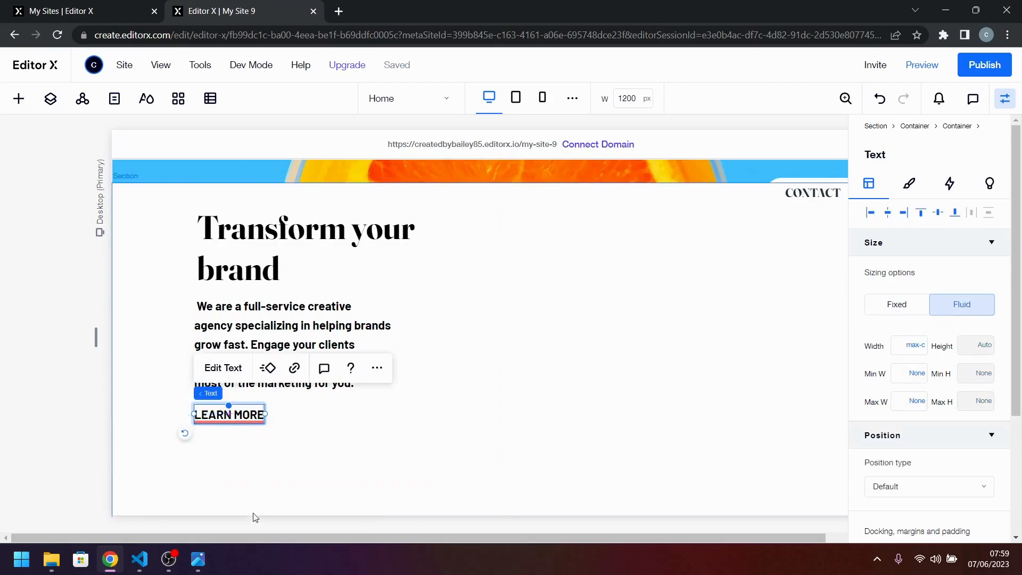
left_click(232, 422)
left_click(201, 563)
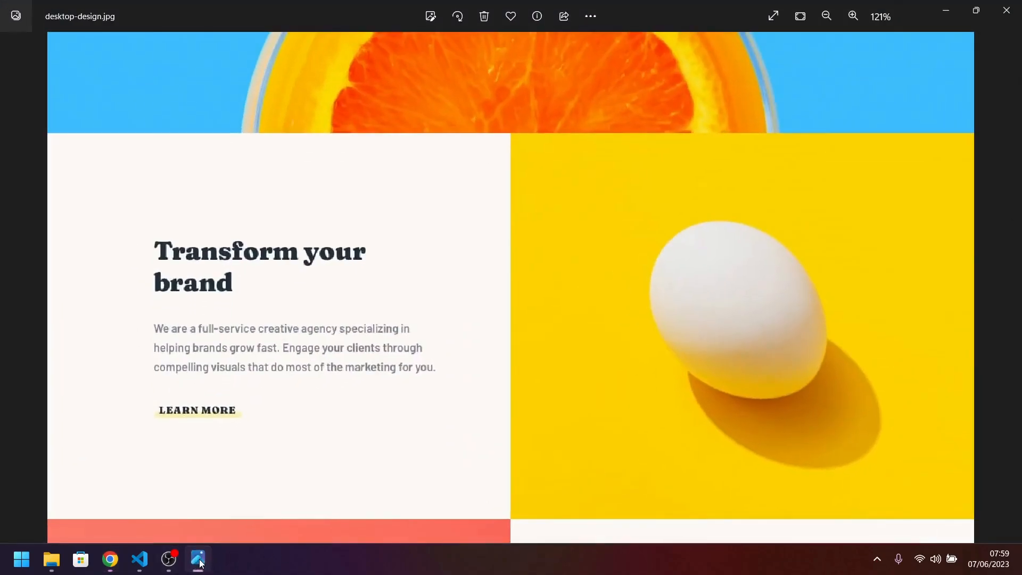
left_click(200, 563)
left_click(969, 373)
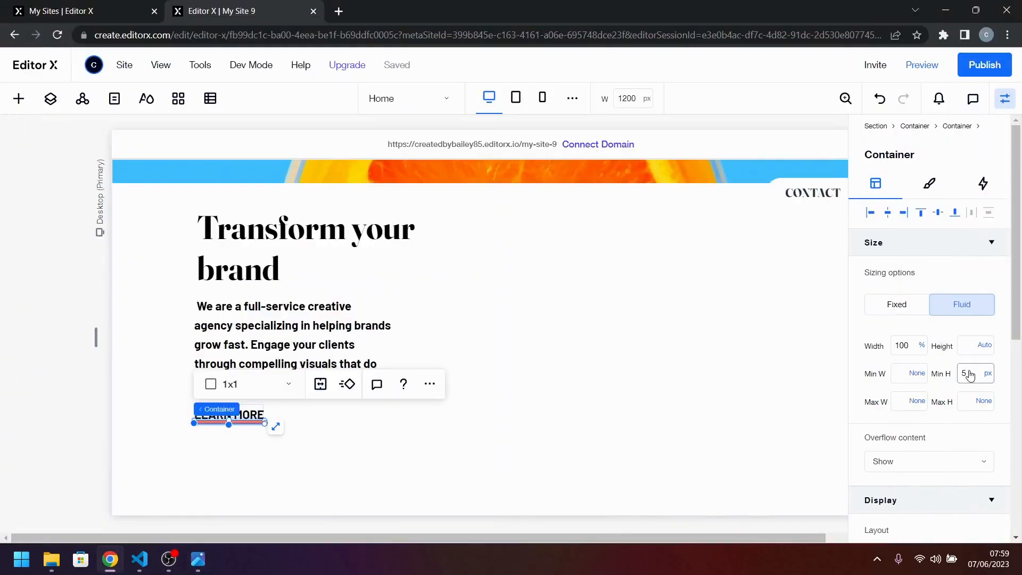
type("8")
left_click(597, 461)
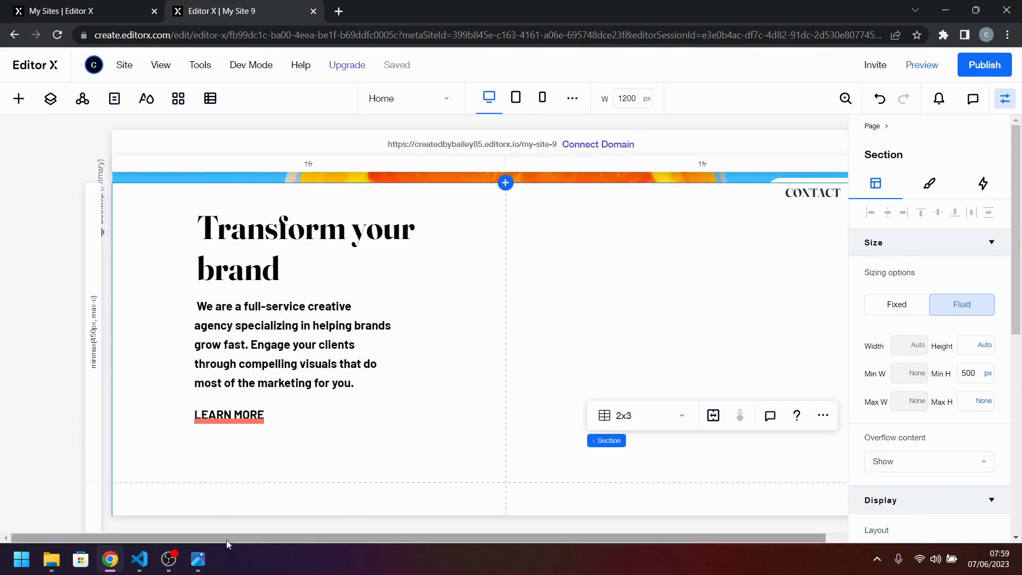
left_click(198, 560)
left_click(197, 560)
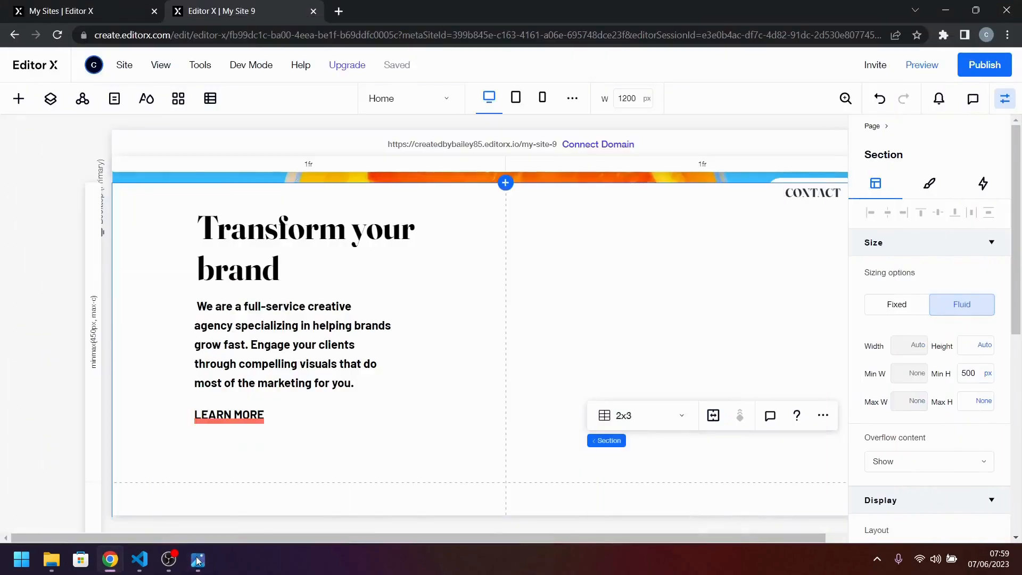
Change the underline container's background to the theme yellow #FAD400 and open its corner radius settings.
left_click(225, 422)
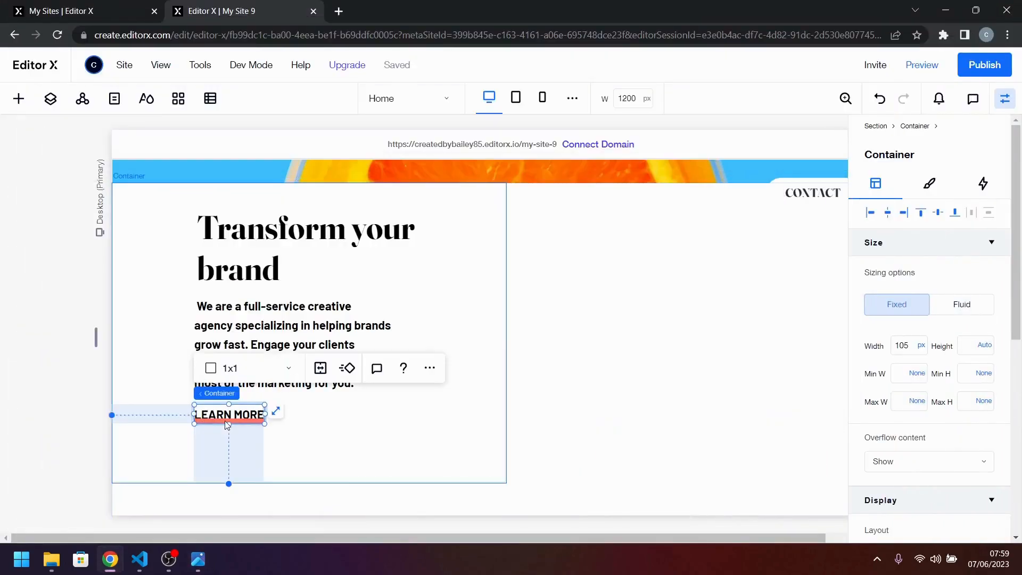
left_click(226, 422)
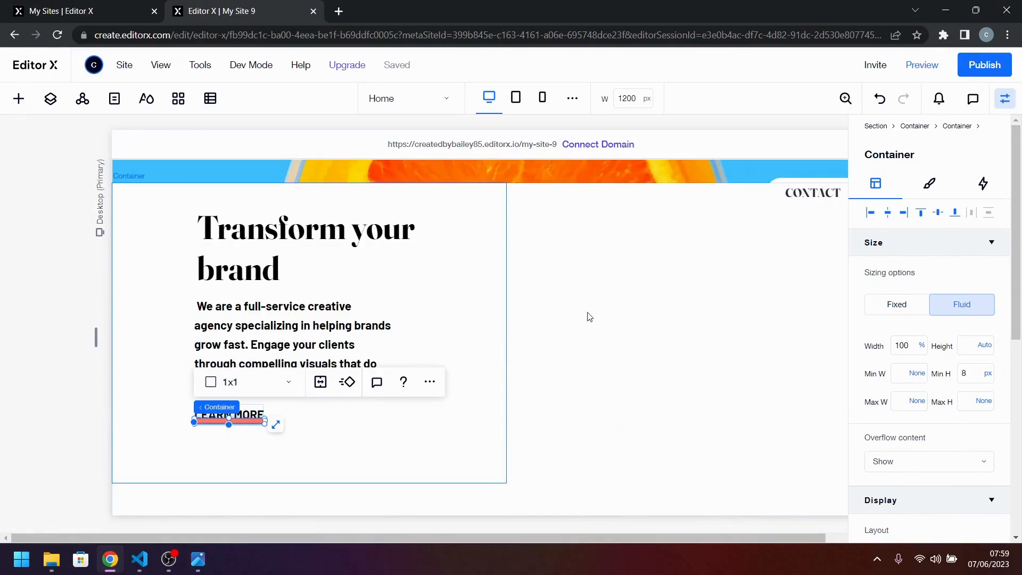
left_click(926, 184)
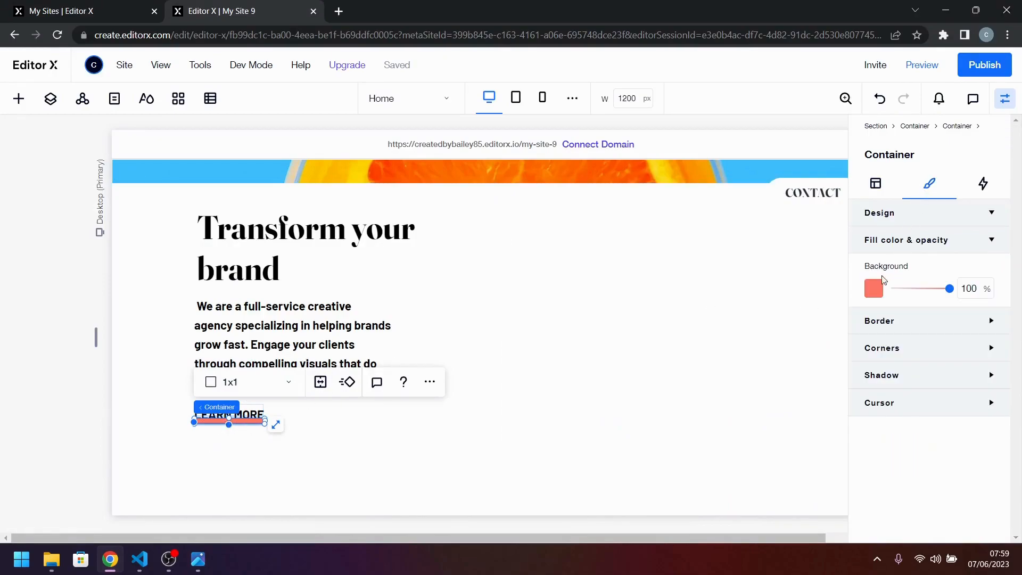
left_click(872, 287)
left_click(924, 357)
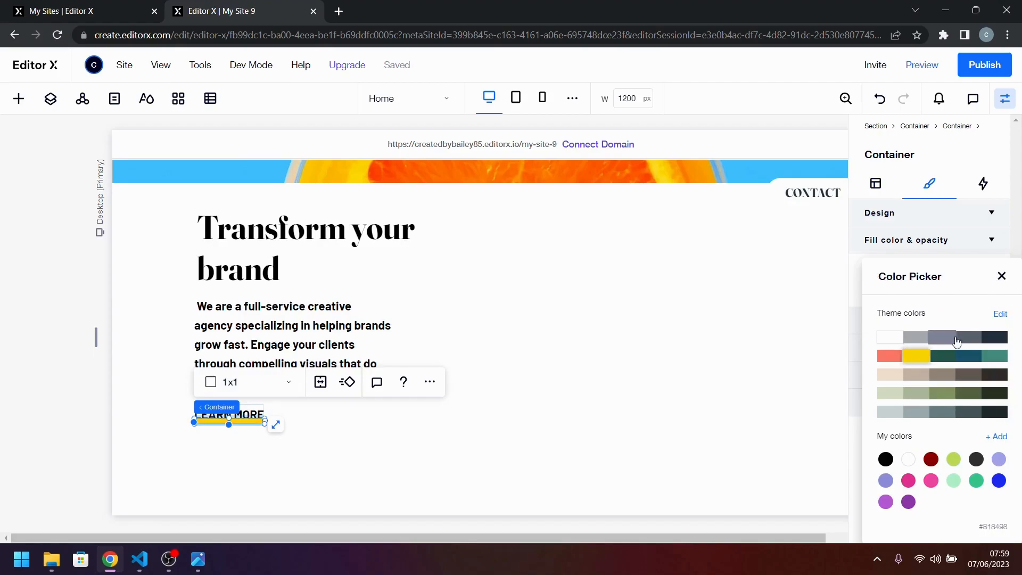
left_click(1002, 276)
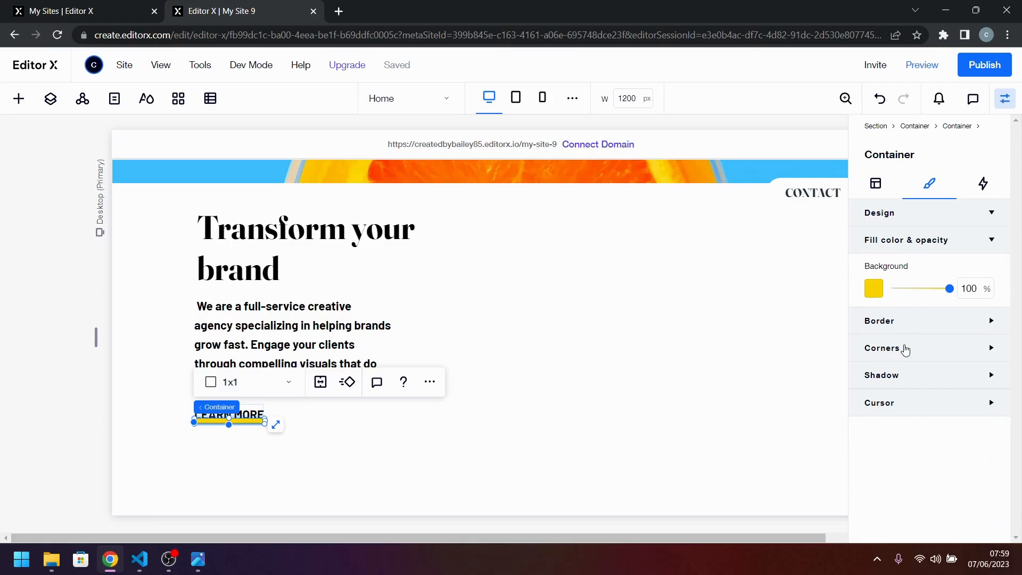
left_click(905, 349)
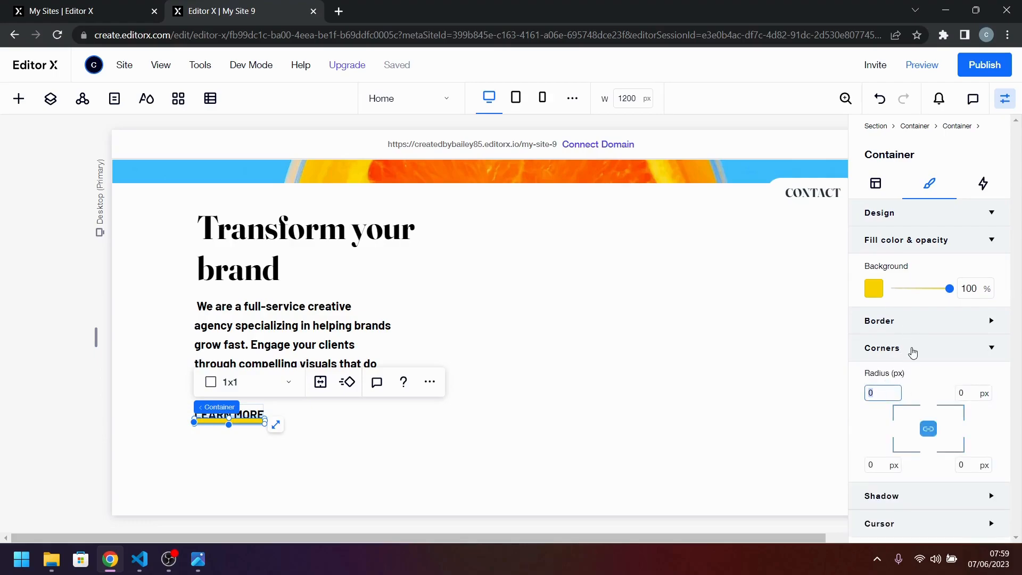
key("Return")
left_click(360, 421)
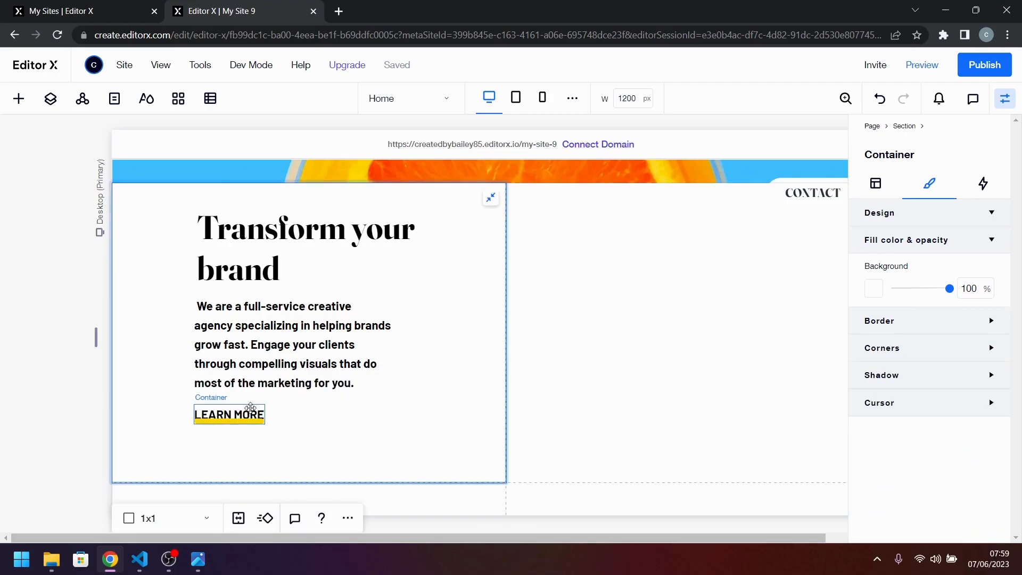
Lower the yellow underline container's background opacity to 40%.
left_click(250, 409)
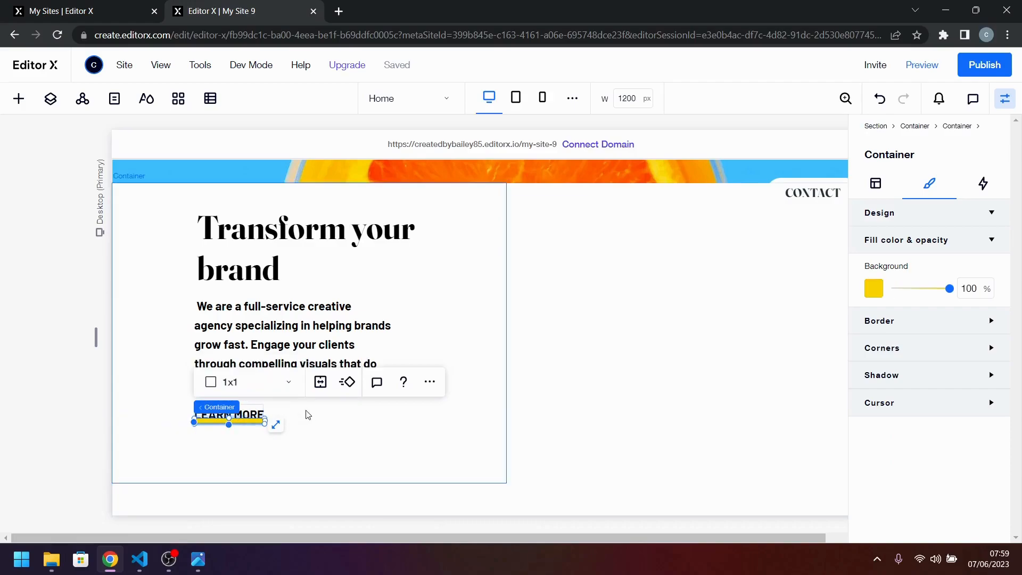
left_click(337, 409)
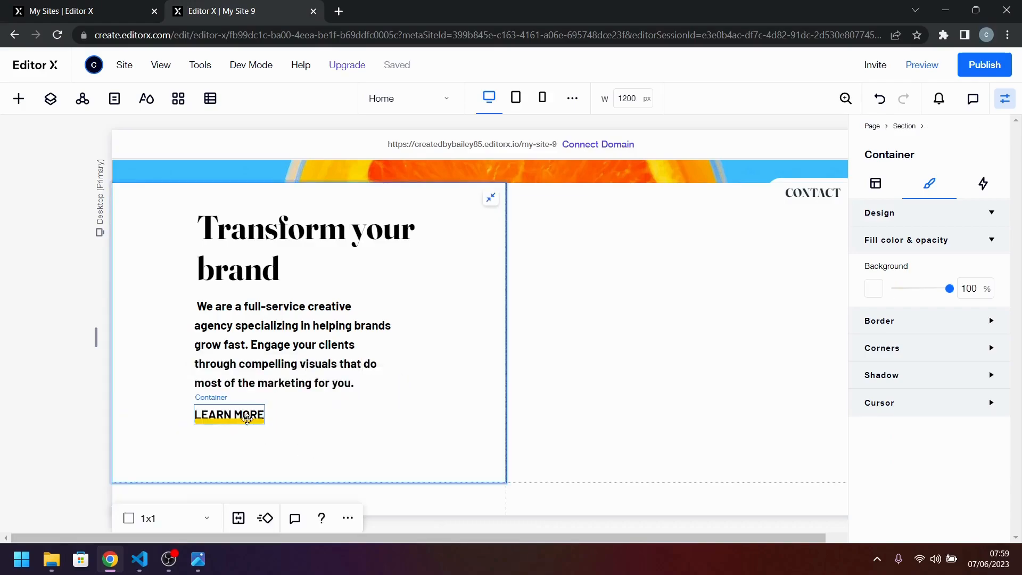
left_click(243, 421)
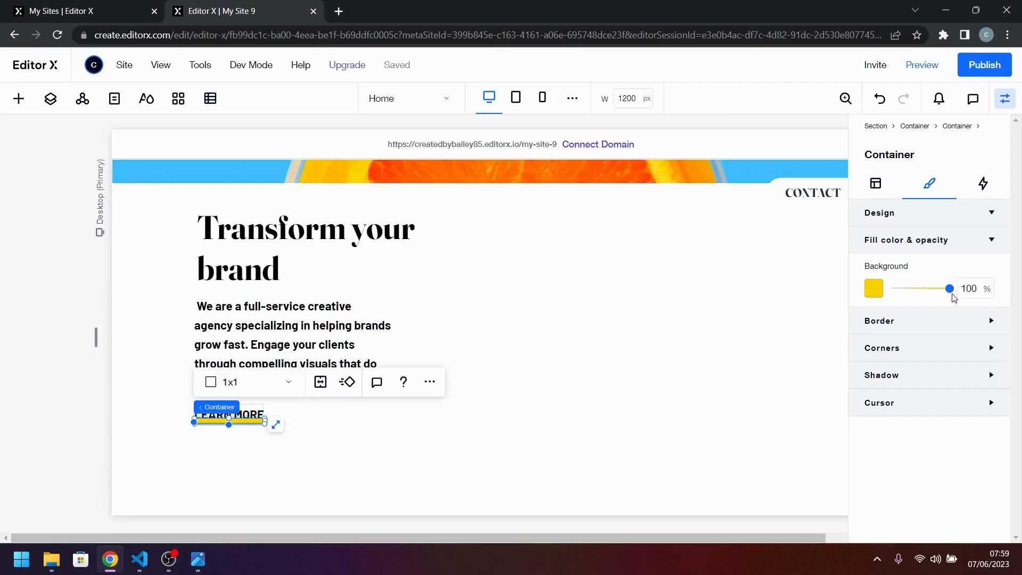
left_click_drag(951, 292, 914, 293)
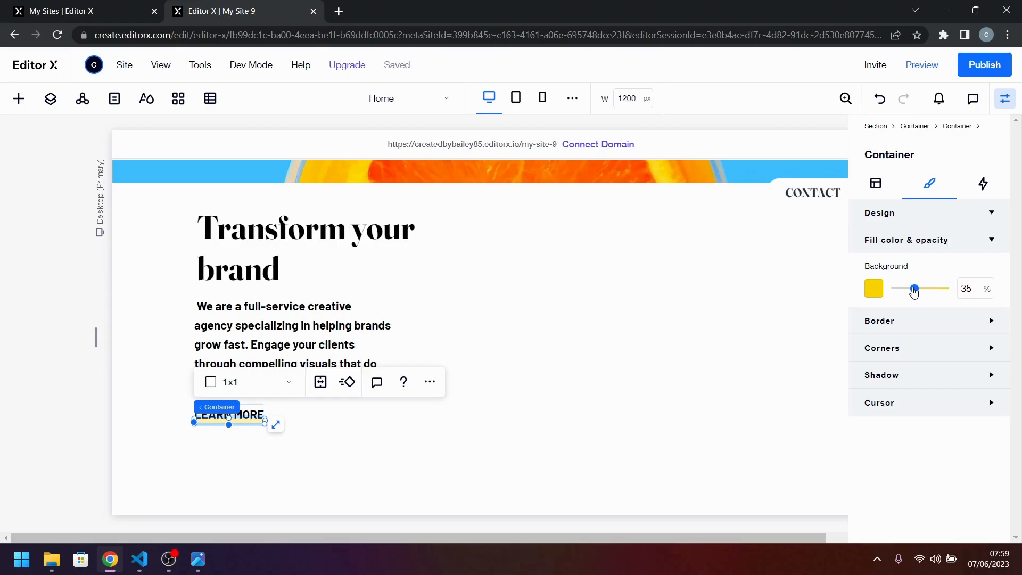
left_click(966, 278)
type("40")
key("Return")
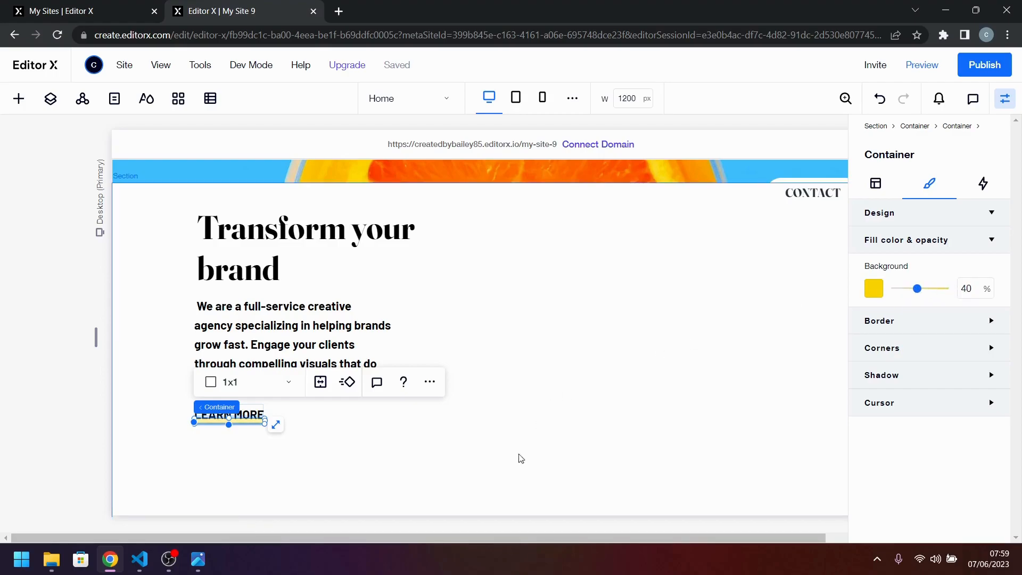
left_click(300, 497)
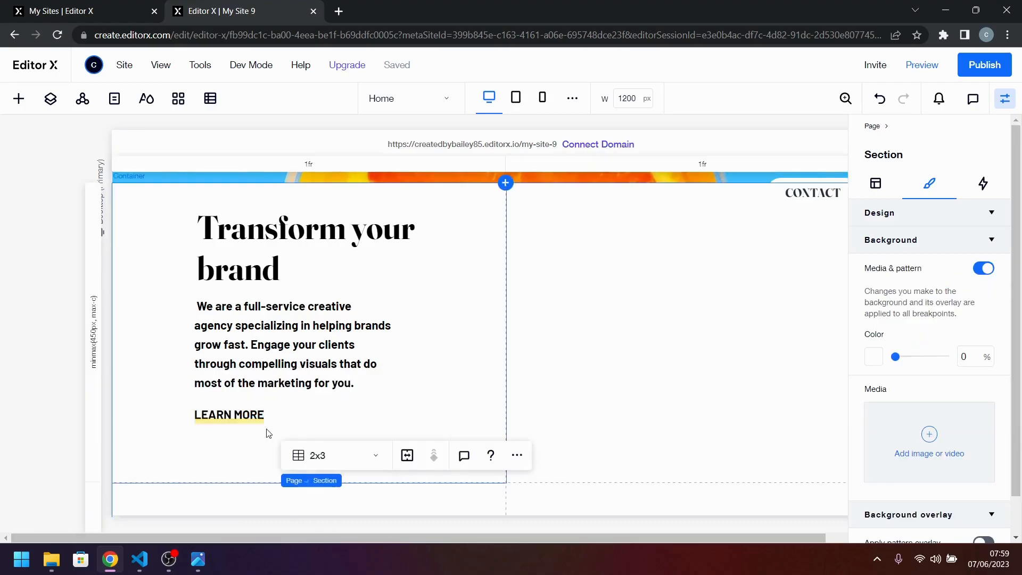
Try to shift the underline container downward with a Y translate of 5 px.
left_click(251, 421)
left_click(252, 420)
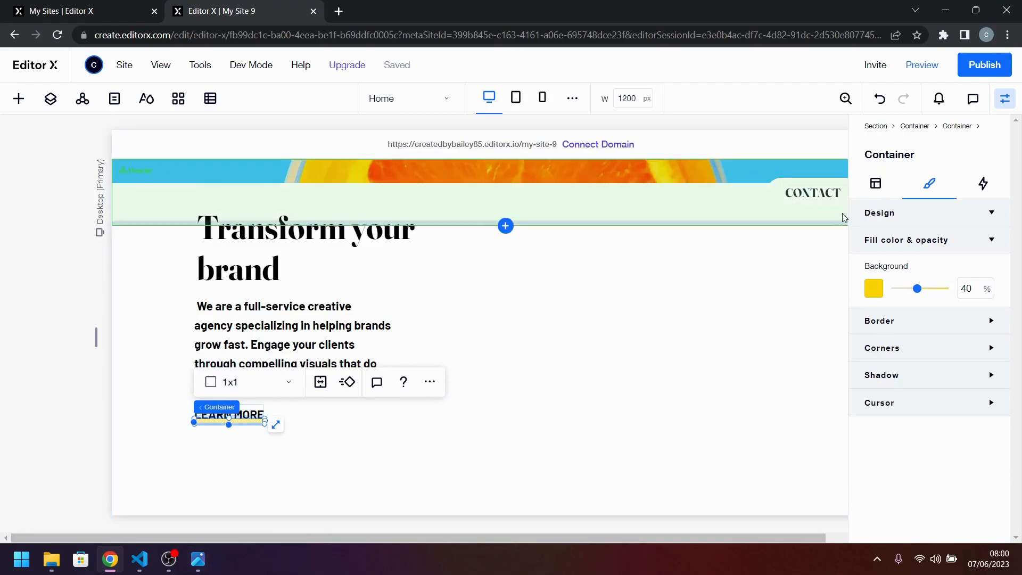
left_click(876, 183)
scroll(909, 436, "down", 1)
scroll(908, 436, "down", 5)
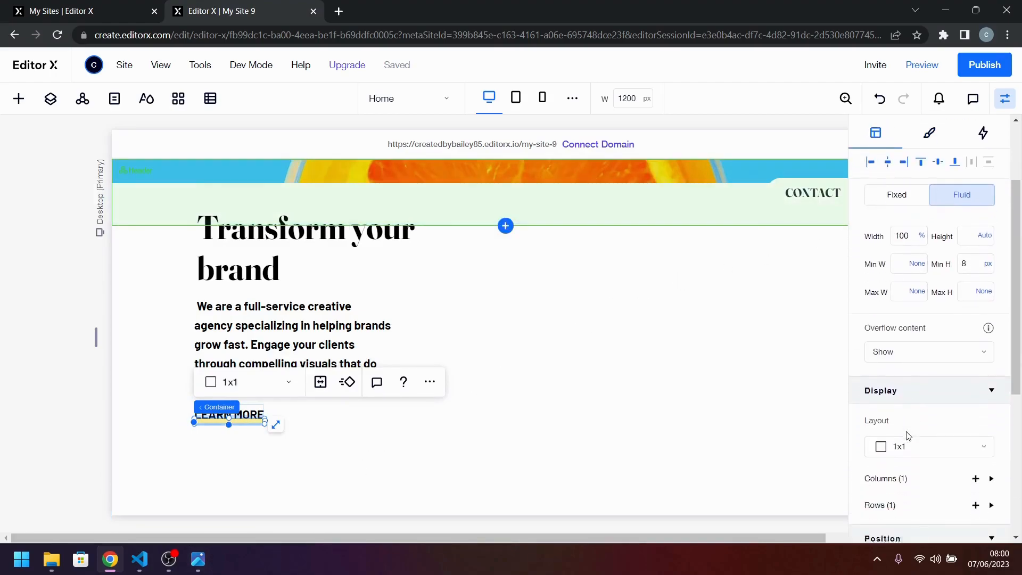
scroll(908, 436, "down", 2)
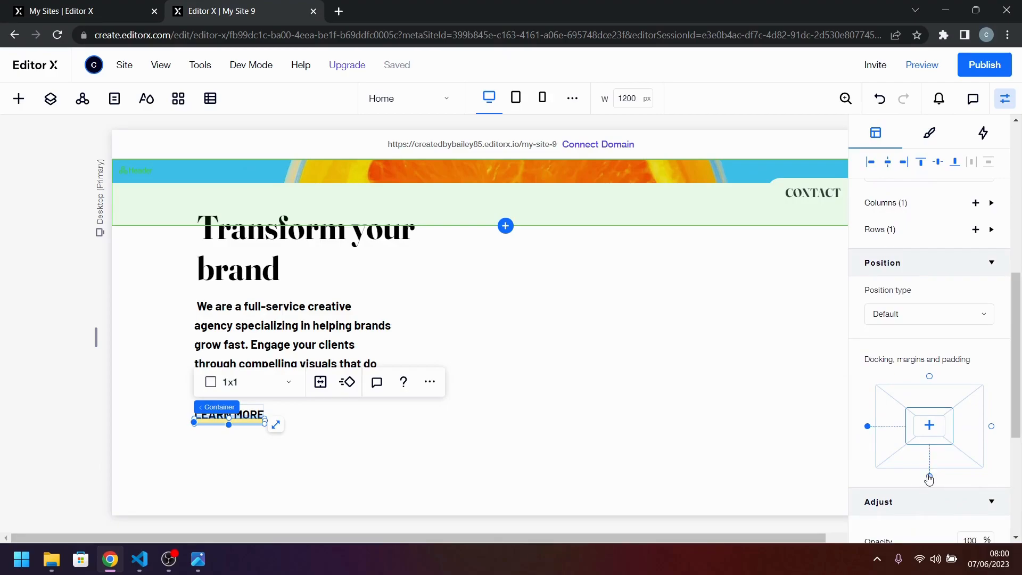
left_click(921, 500)
scroll(928, 465, "down", 2)
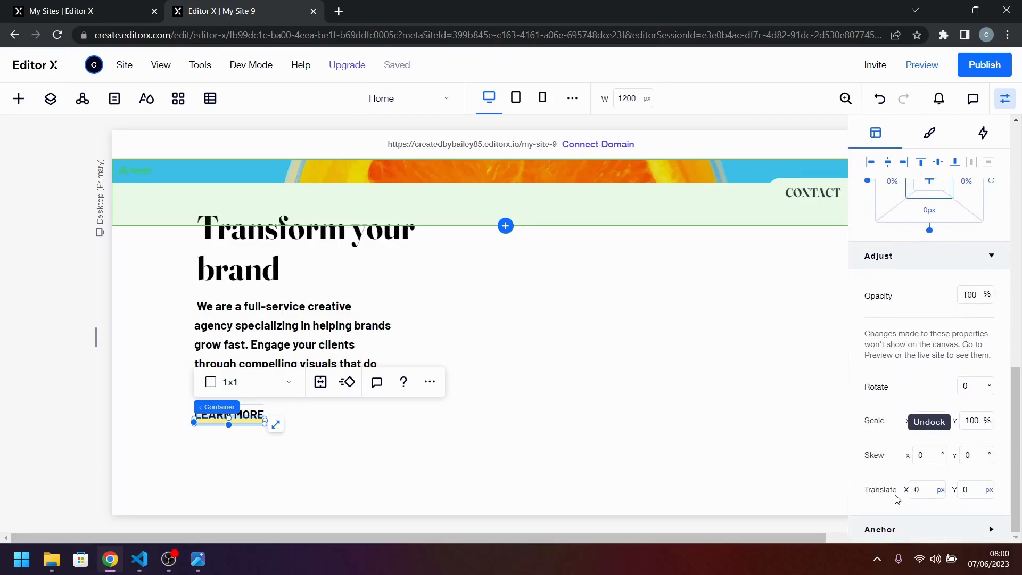
left_click(966, 494)
key("Return")
left_click(967, 488)
type("5")
key("Return")
left_click(308, 452)
left_click(249, 428)
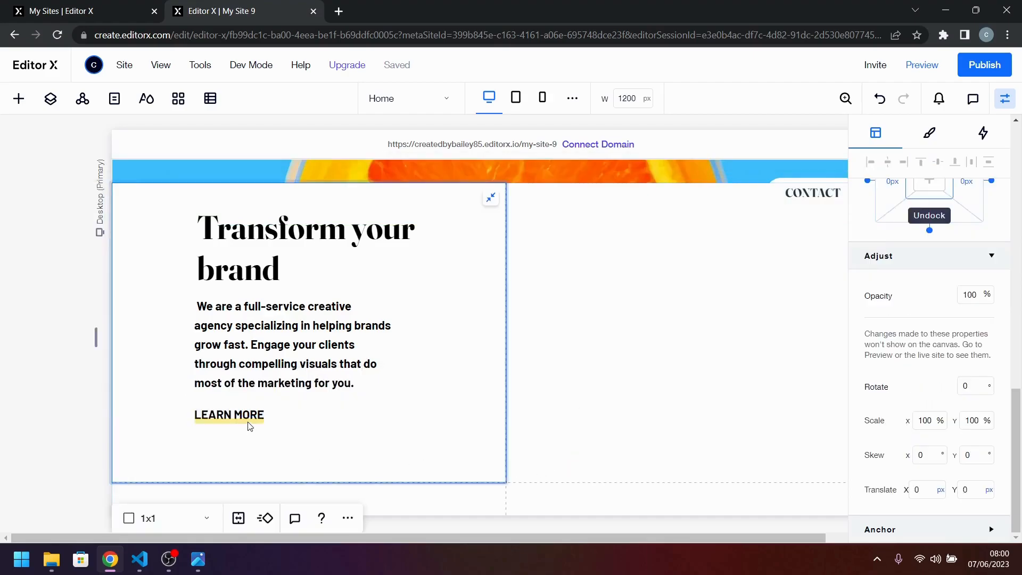
Try Y translate values of 10 px and -21 px on the underline container.
left_click(971, 490)
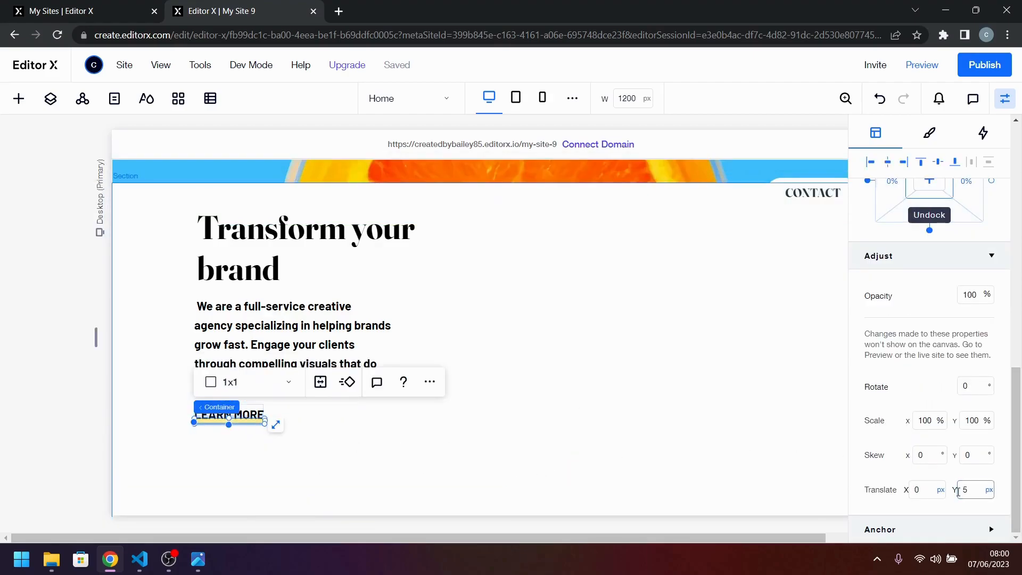
key("Return")
left_click(658, 454)
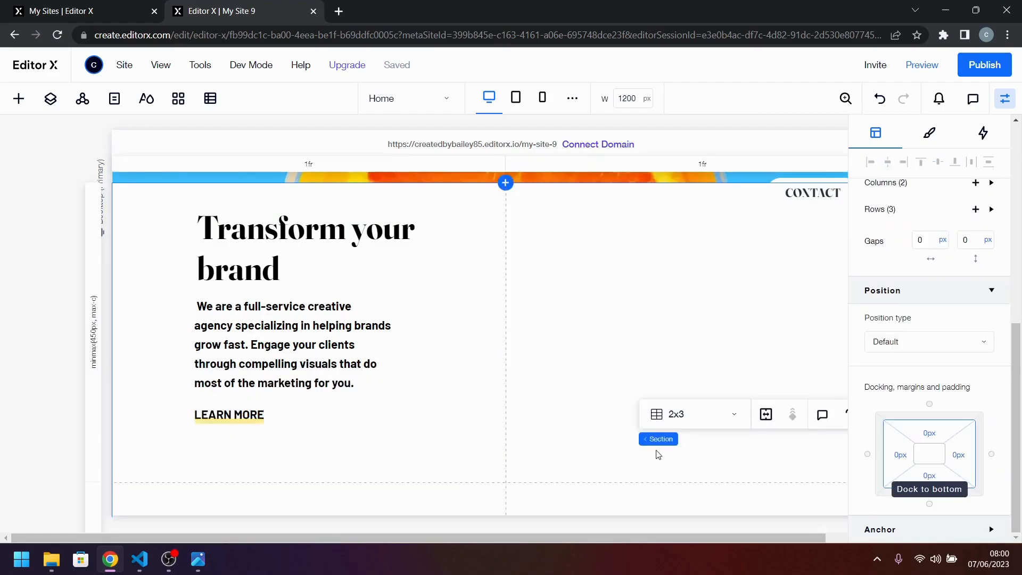
left_click(244, 421)
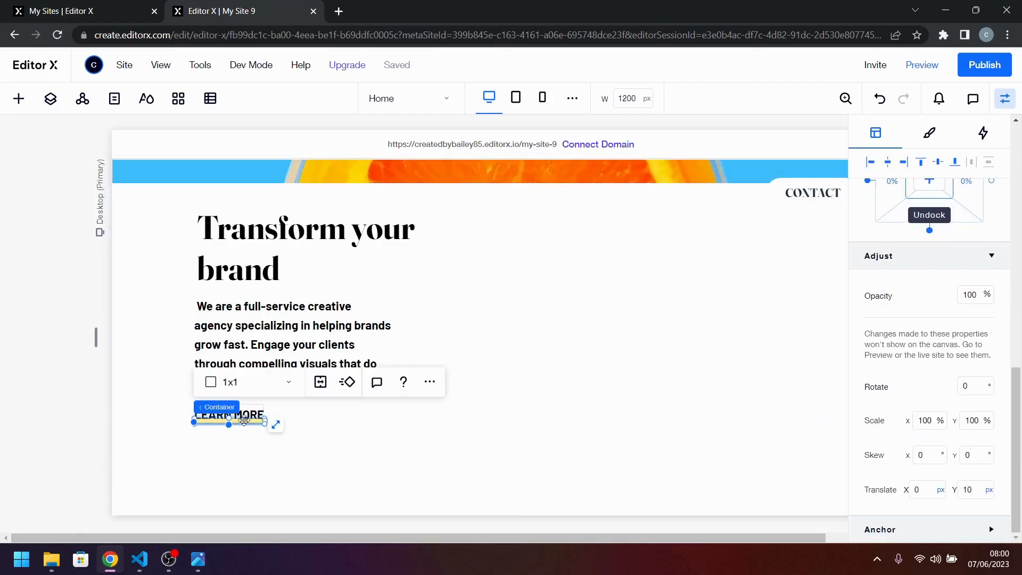
left_click(970, 490)
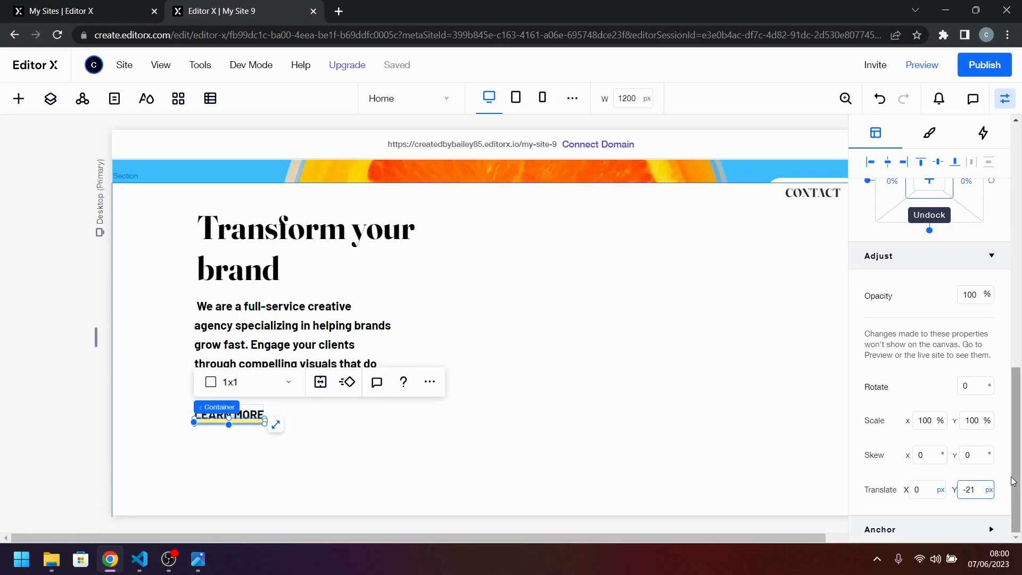
key("Return")
left_click(363, 415)
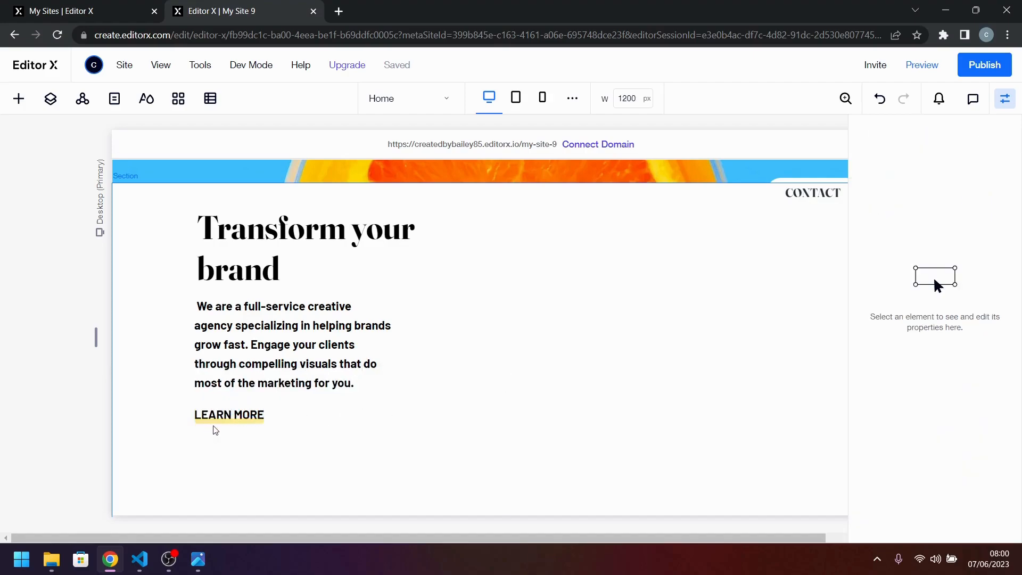
Reset the underline container's Y translate to 0 px and collapse its Adjust settings.
left_click(241, 422)
left_click(240, 422)
left_click(240, 423)
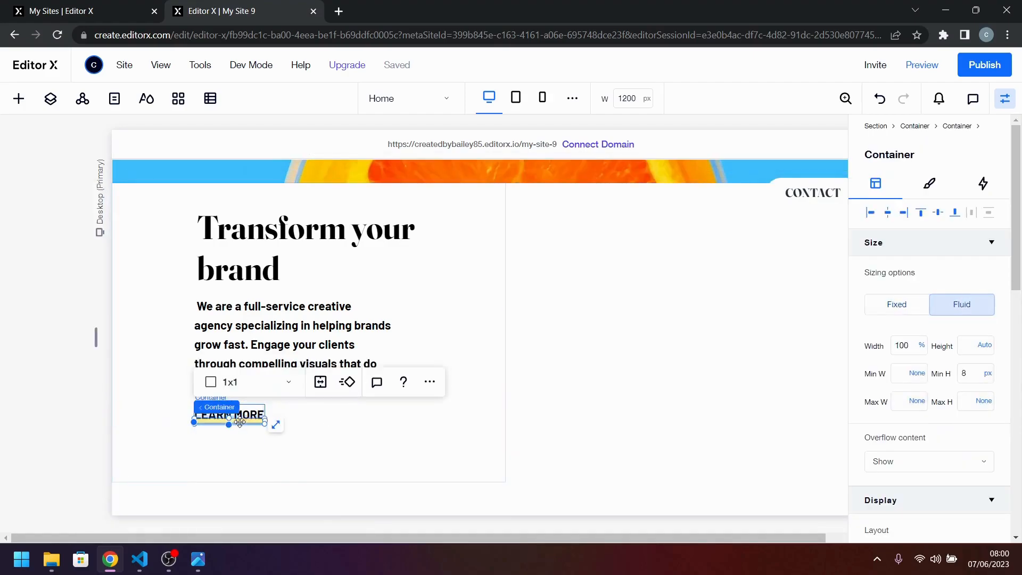
scroll(961, 452, "down", 10)
left_click(970, 489)
type("0")
key("Return")
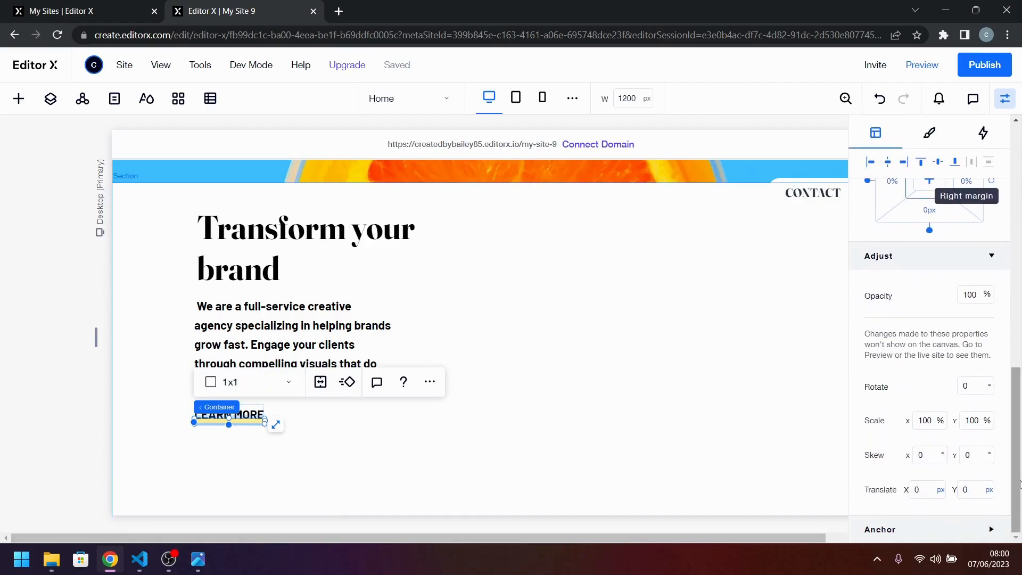
left_click(992, 256)
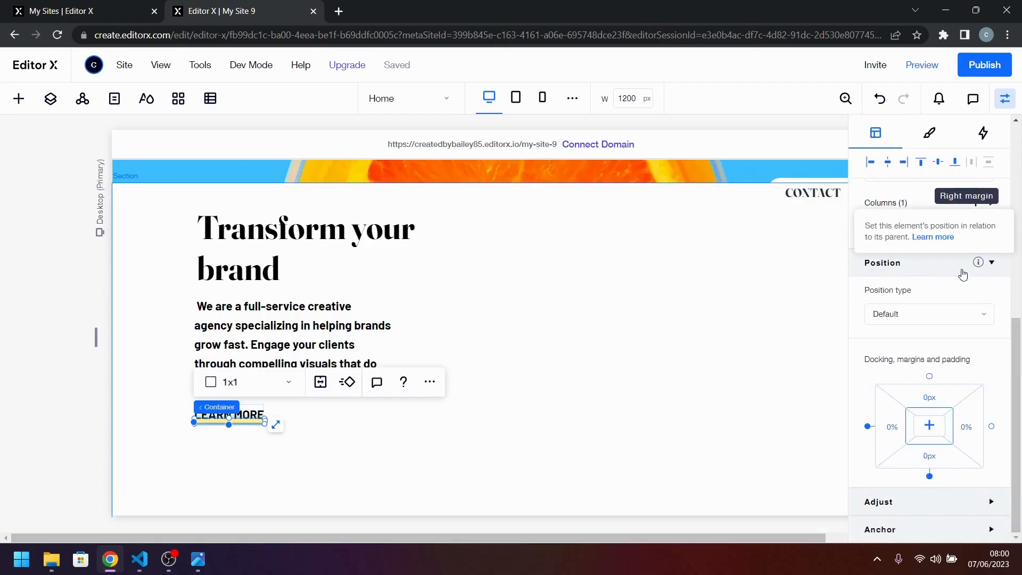
Try a 5 px bottom margin on the yellow underline container.
left_click(936, 459)
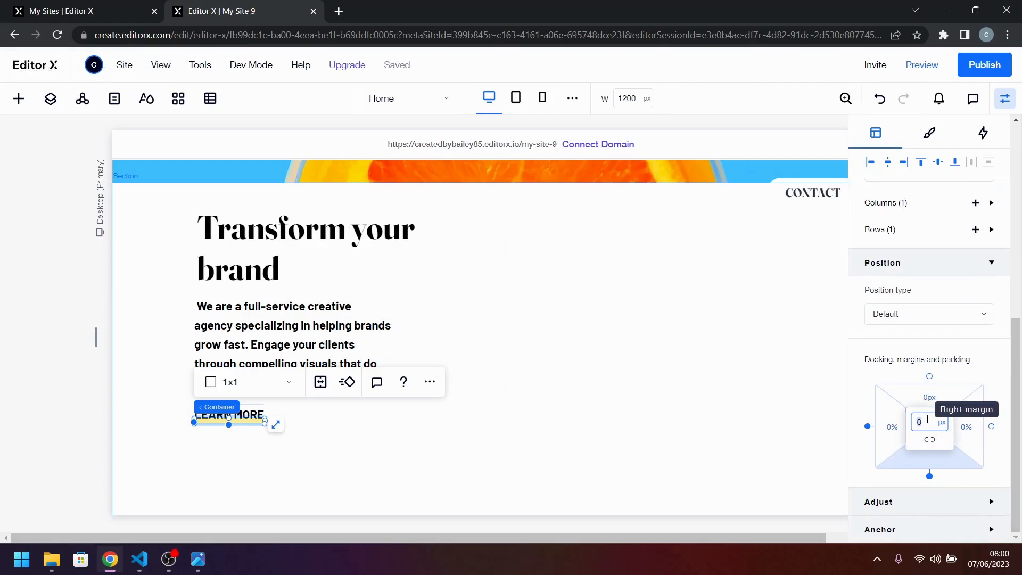
key("Return")
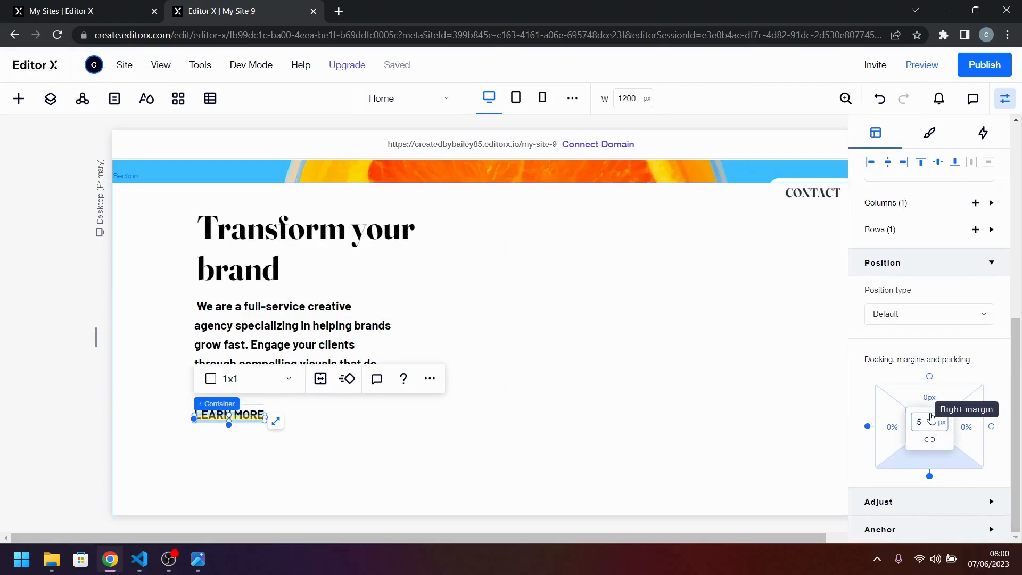
left_click(556, 446)
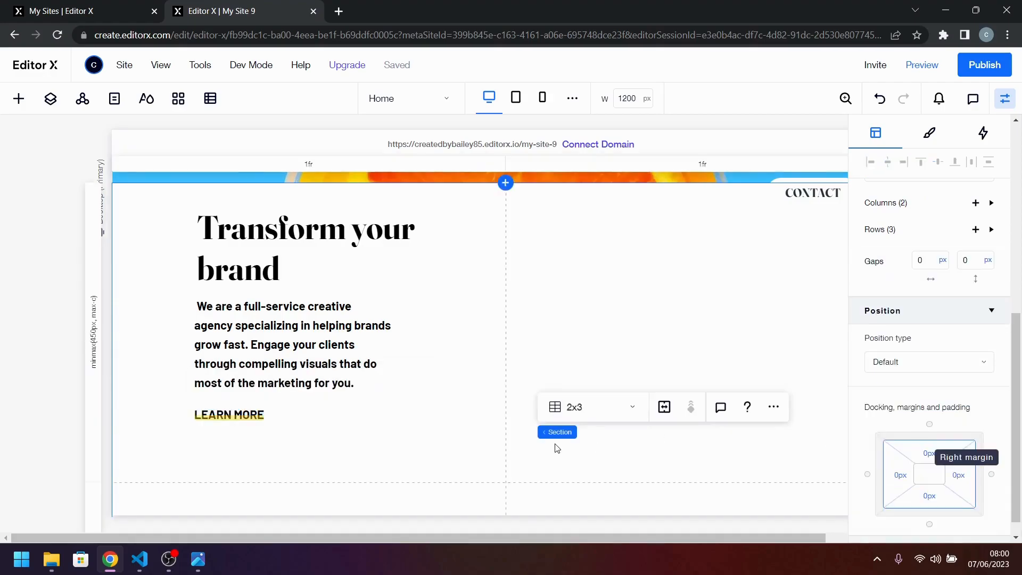
Set the yellow underline container's bottom margin to 2 px.
left_click(243, 421)
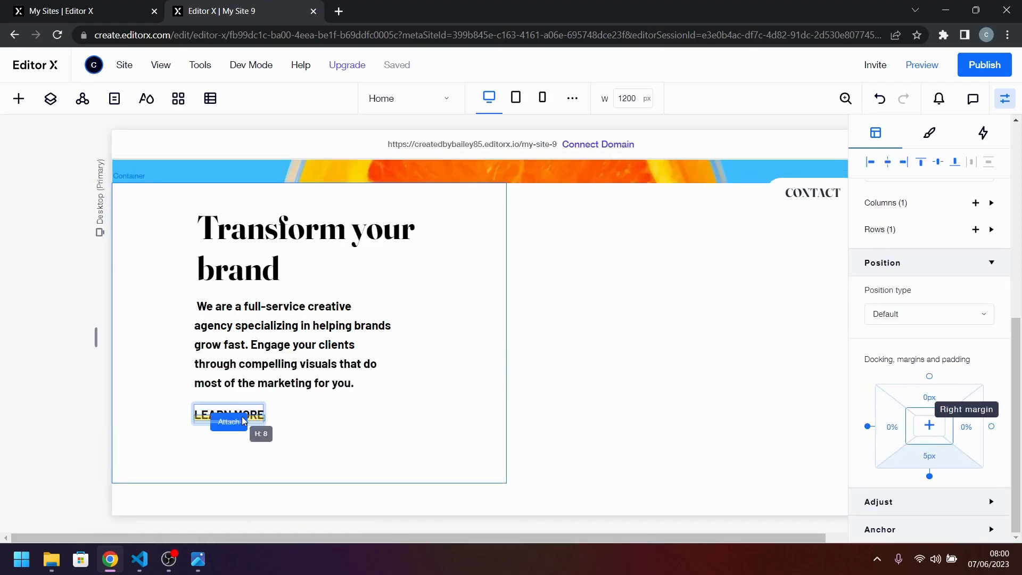
left_click(930, 456)
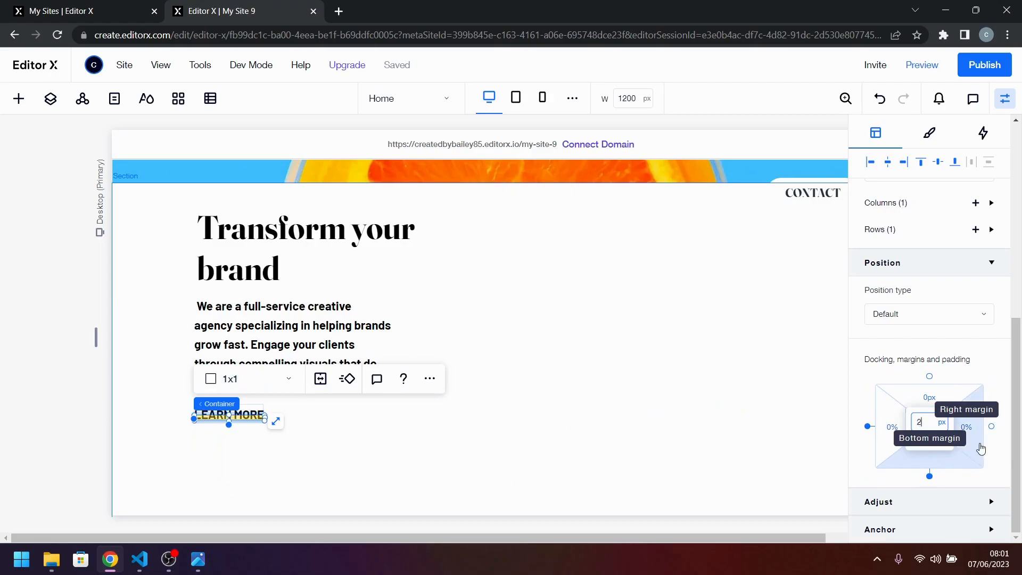
key("Return")
left_click(389, 462)
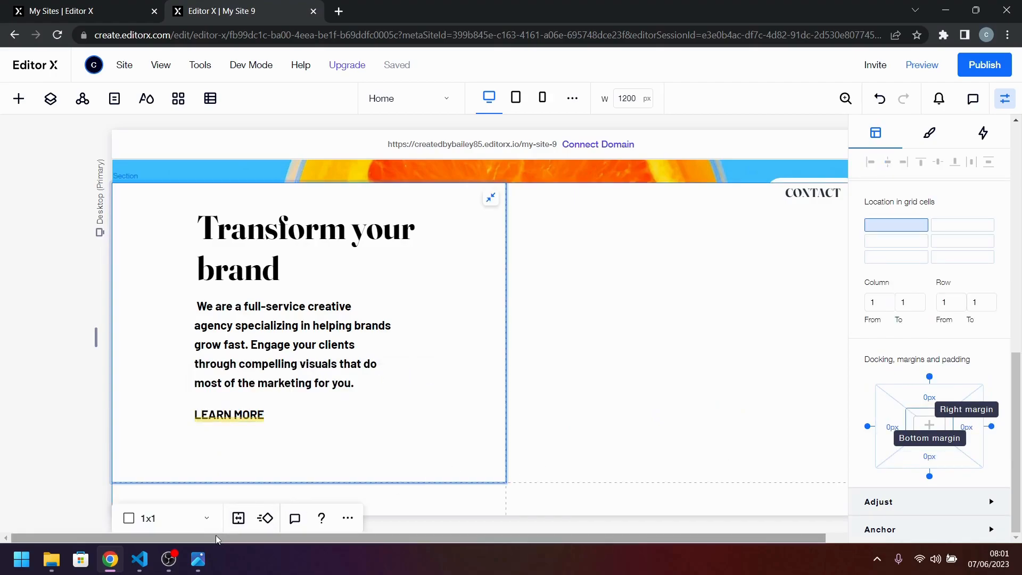
Check the reference design image, and try a fixed width of 110 px on the container around "LEARN MORE".
left_click(204, 563)
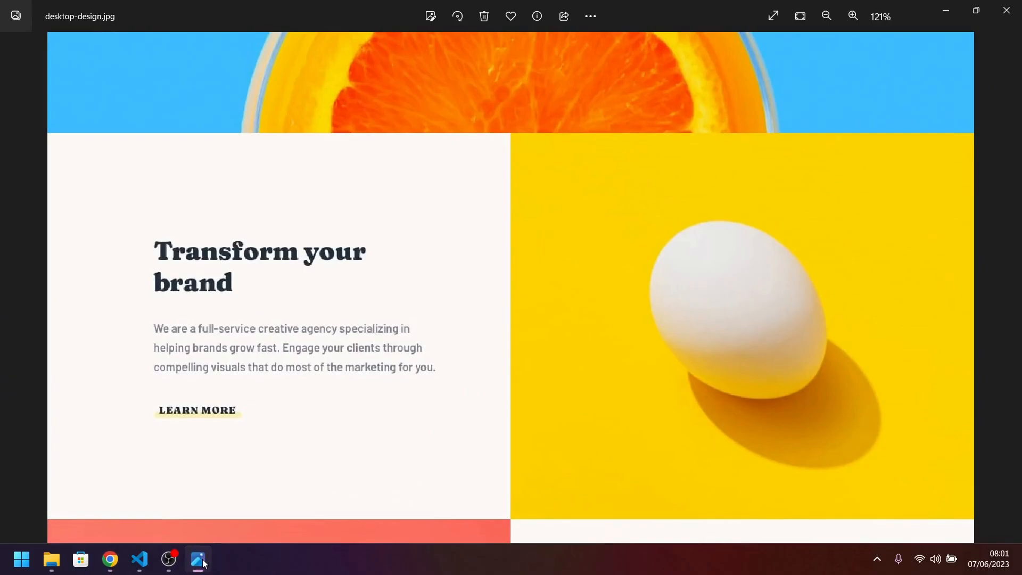
left_click(204, 563)
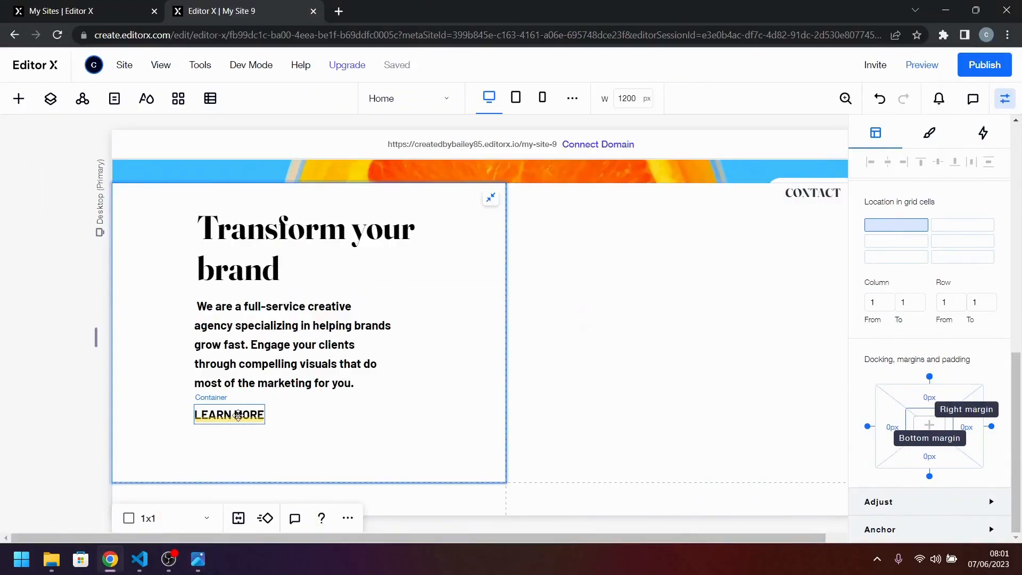
left_click(238, 415)
scroll(965, 278, "up", 3)
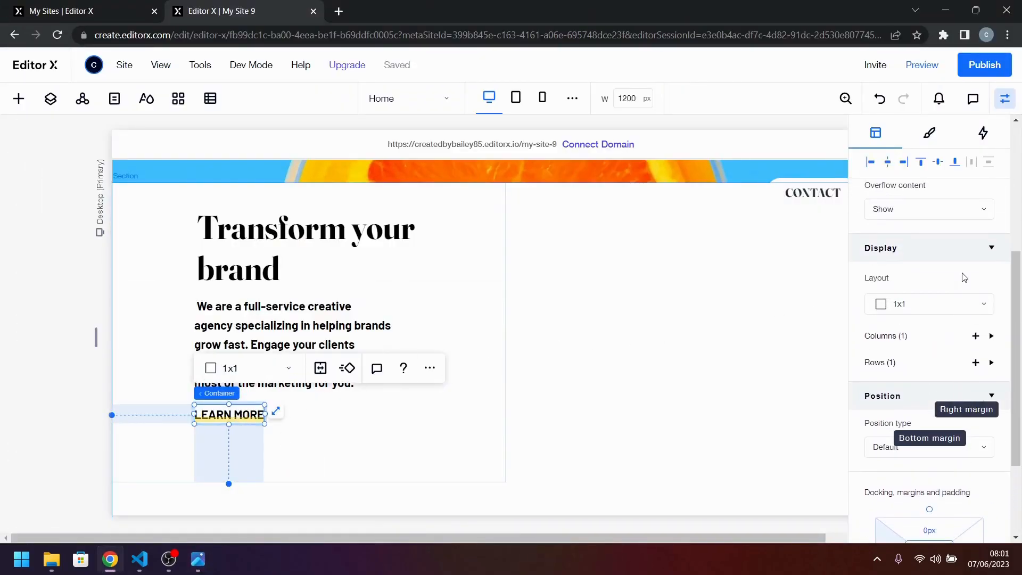
scroll(963, 276, "up", 4)
left_click(908, 293)
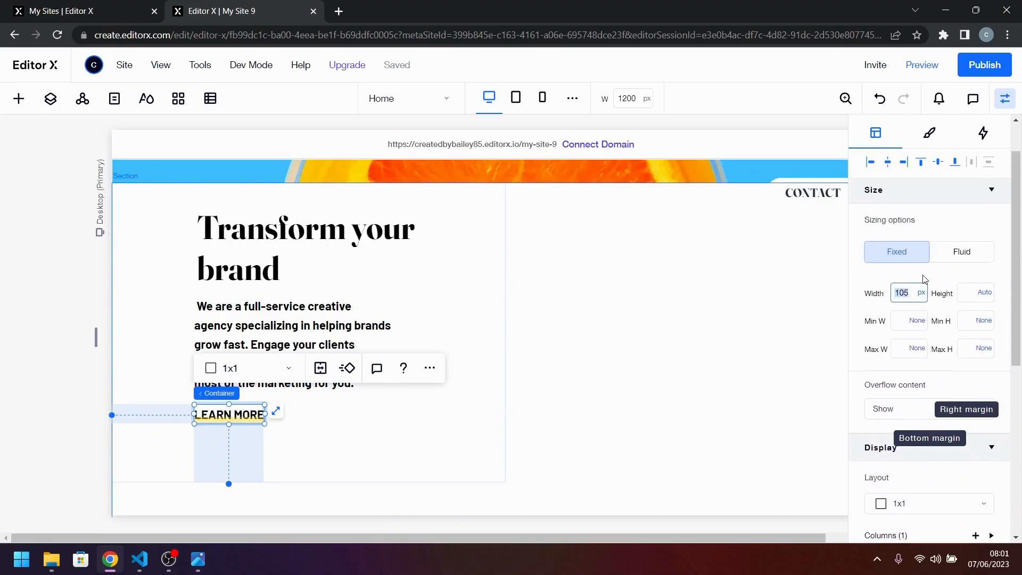
key("Return")
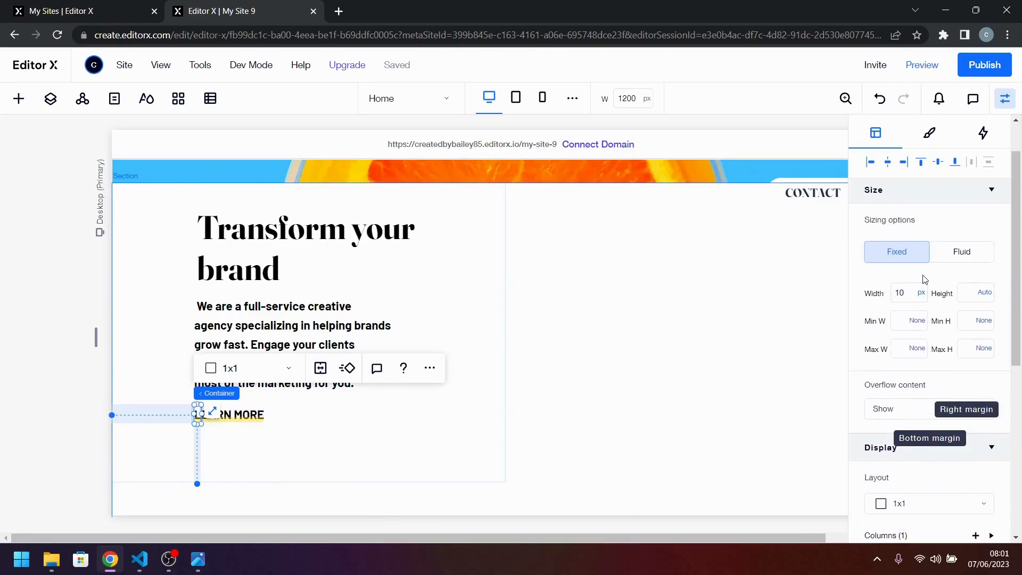
left_click(911, 286)
key("Return")
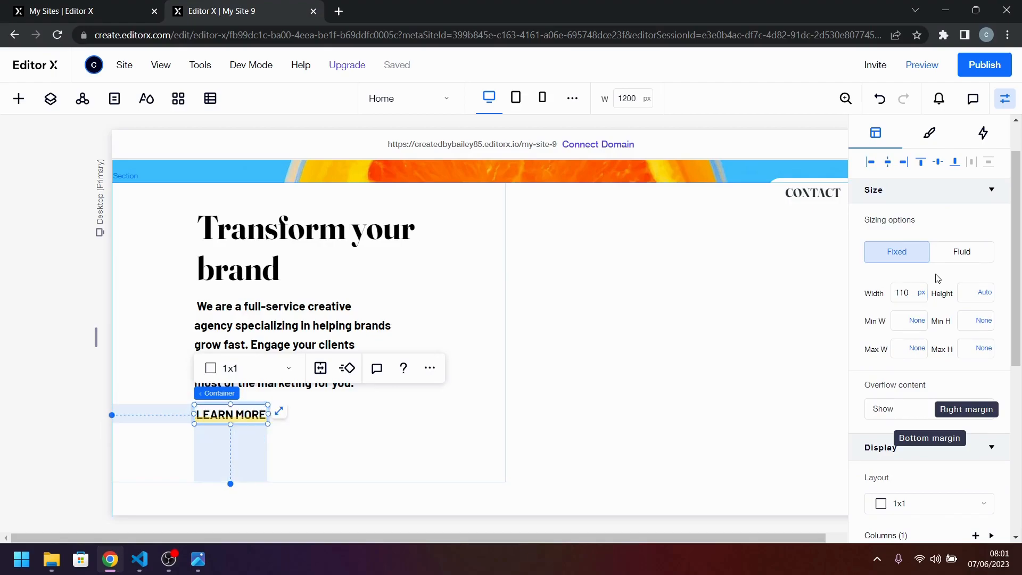
left_click(372, 433)
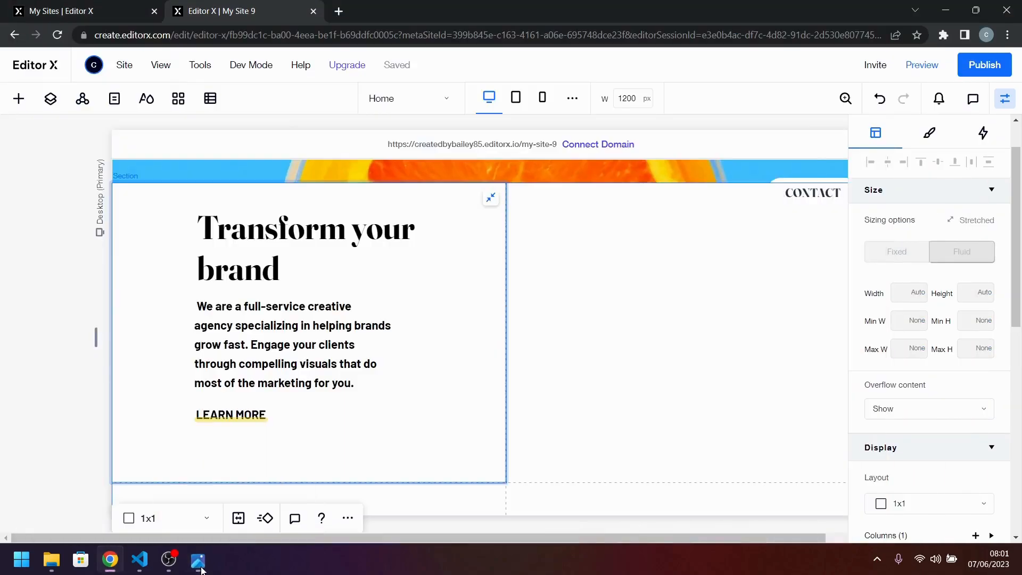
Examine the "LEARN MORE" underline in desktop-design.jpg, and set the link container's width to 114 px in Editor X.
left_click(202, 567)
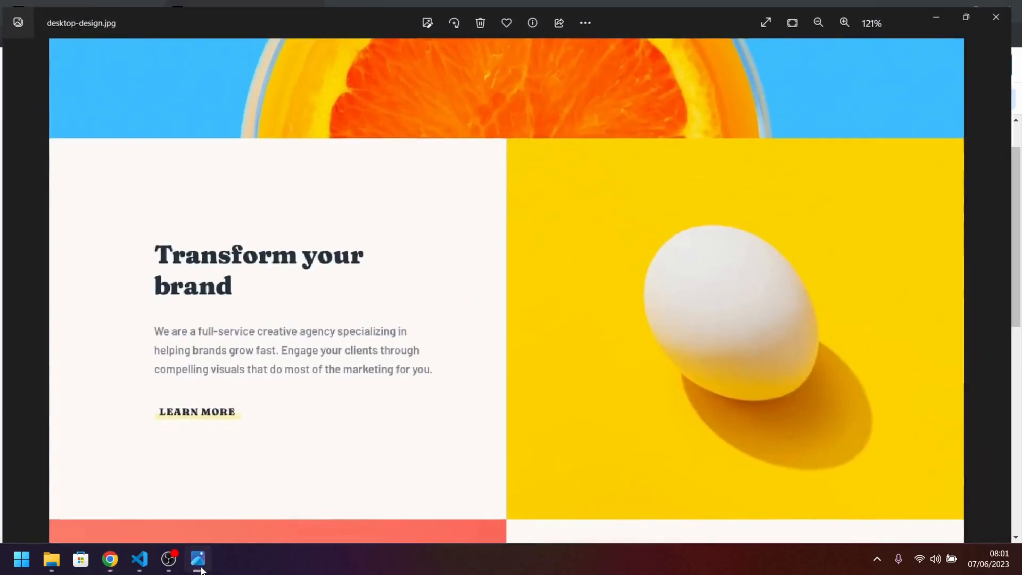
scroll(187, 431, "up", 5)
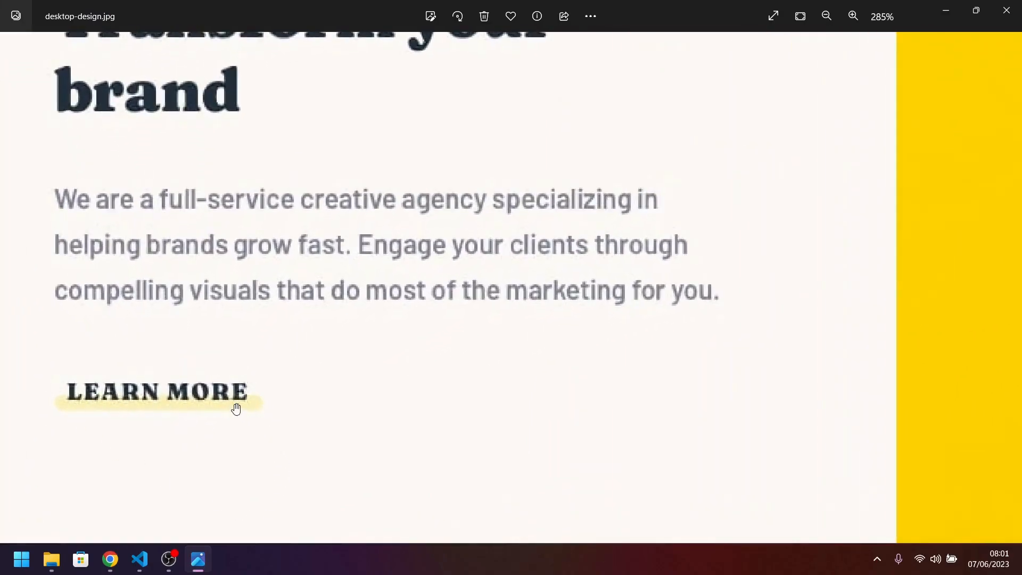
scroll(236, 409, "down", 2)
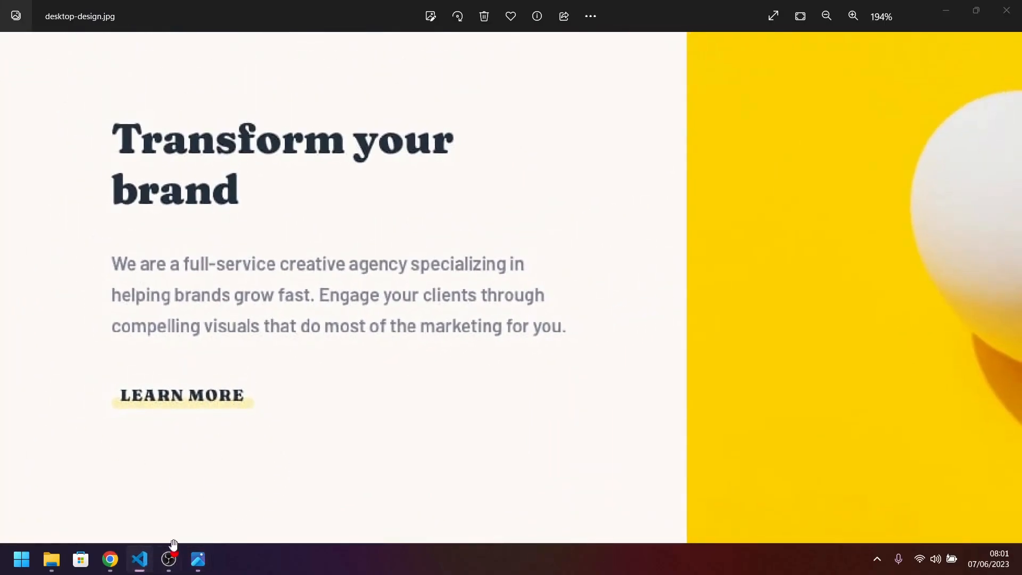
mouse_move(192, 569)
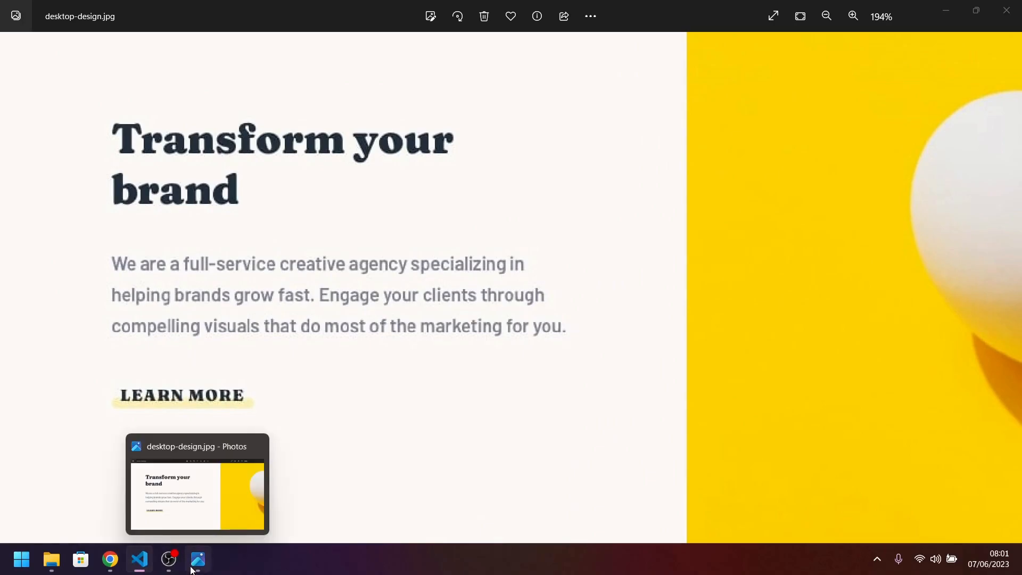
left_click(110, 559)
left_click(254, 421)
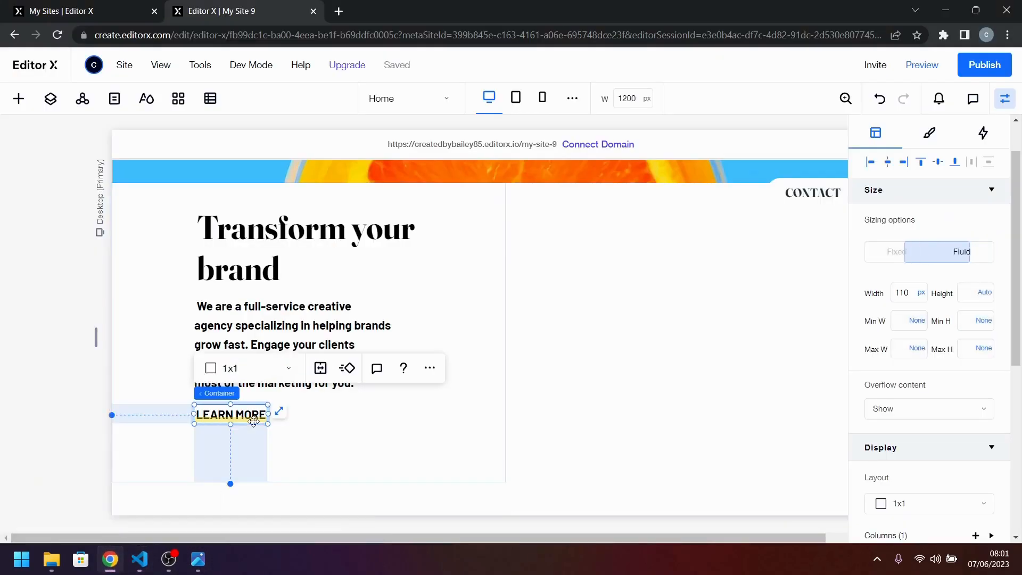
left_click(909, 294)
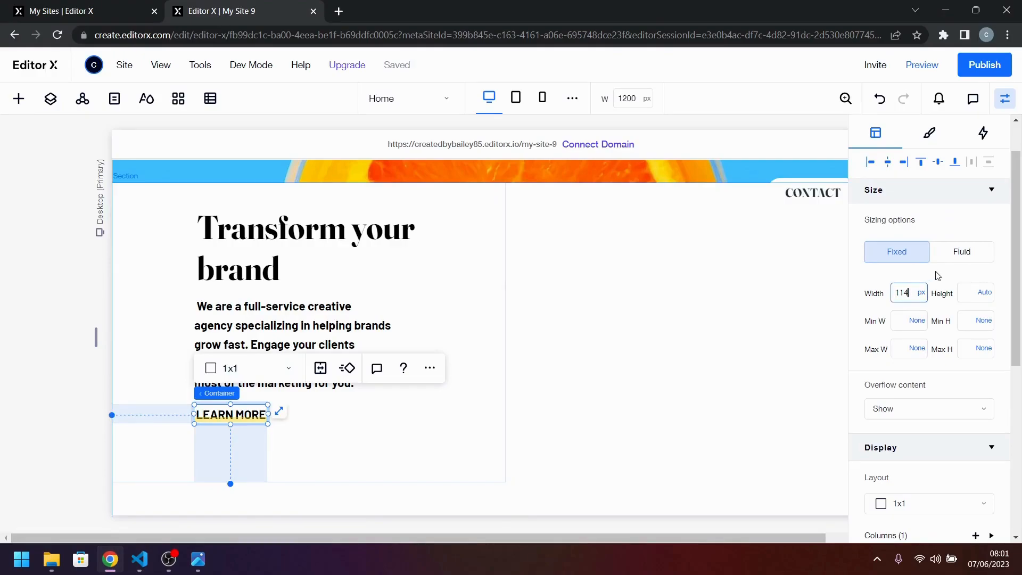
type("114")
key("Return")
left_click(418, 427)
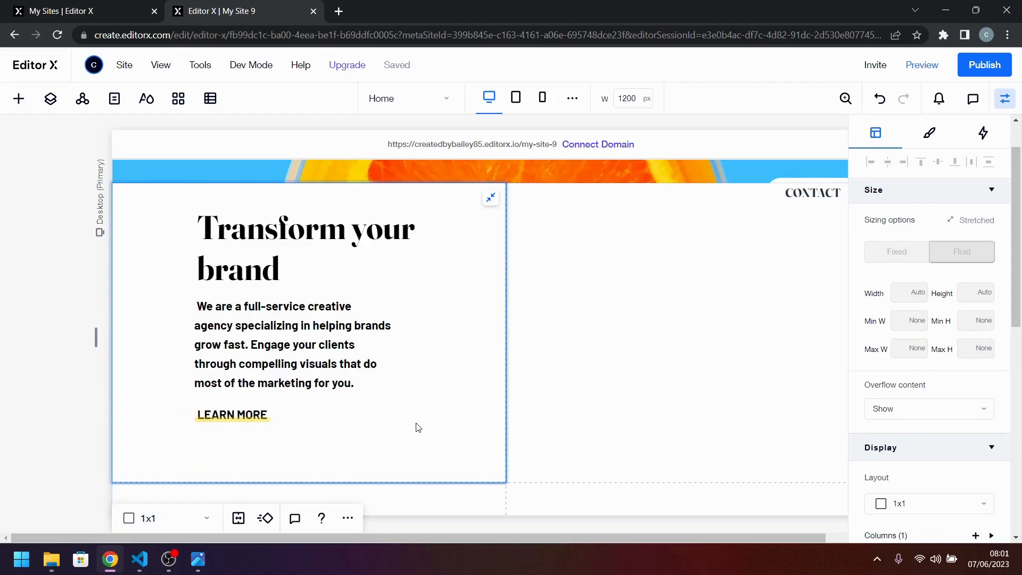
Stack the "LEARN MORE" container, the paragraph and the "Transform your brand" heading together, and align the stack to its container's left edge.
left_click(252, 421)
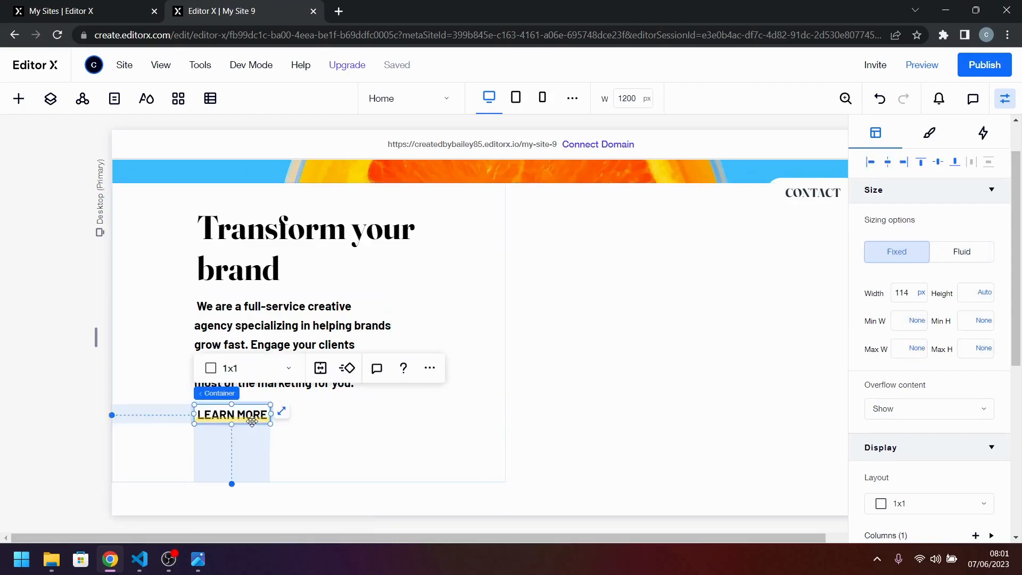
left_click(296, 329, "shift")
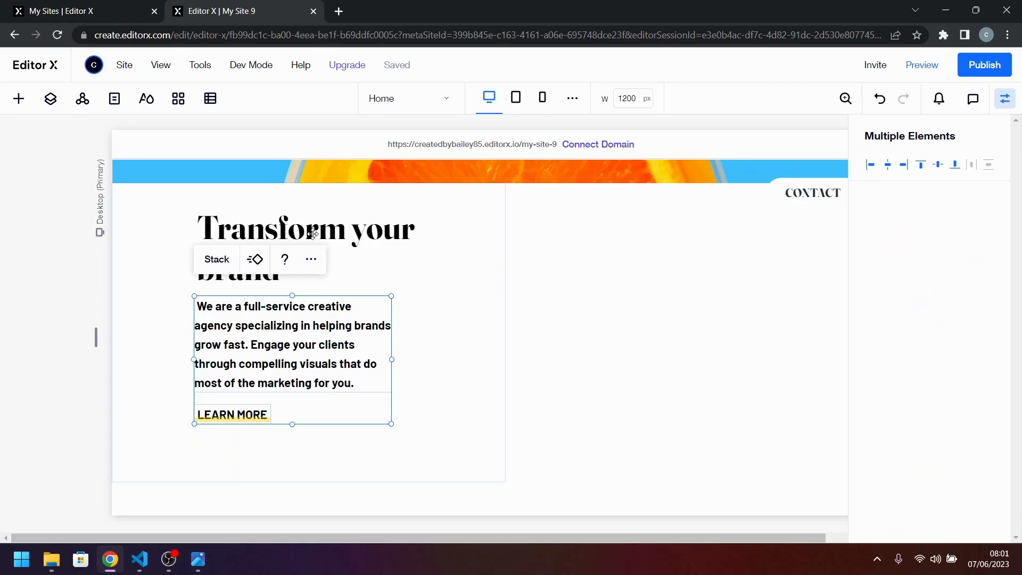
left_click(312, 235, "shift")
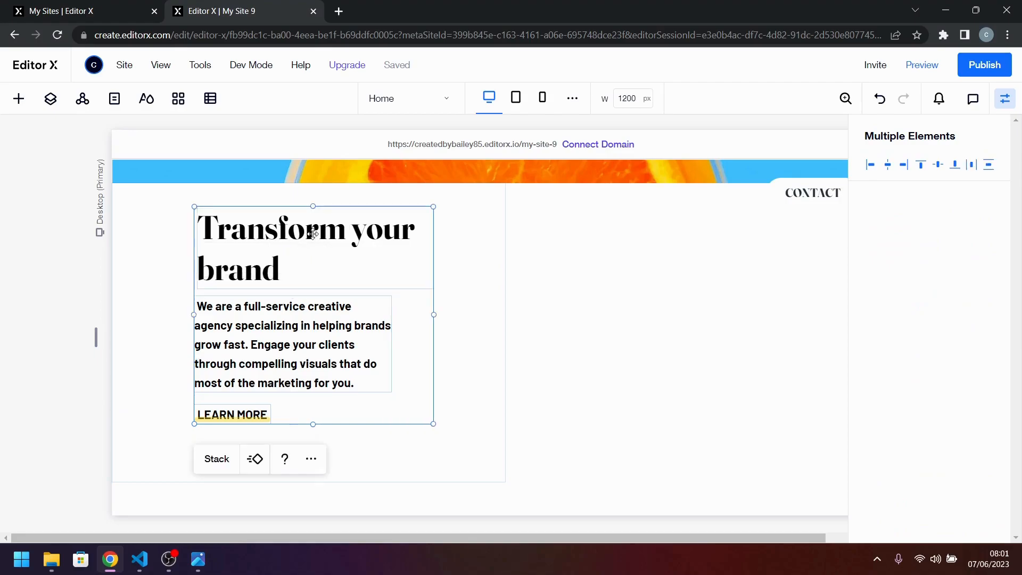
left_click(220, 466)
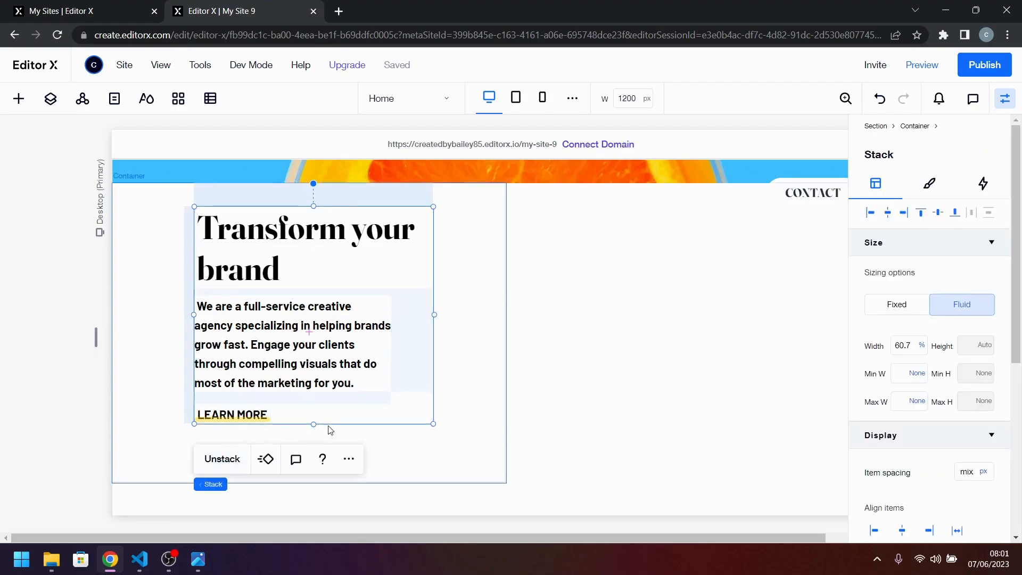
left_click(871, 213)
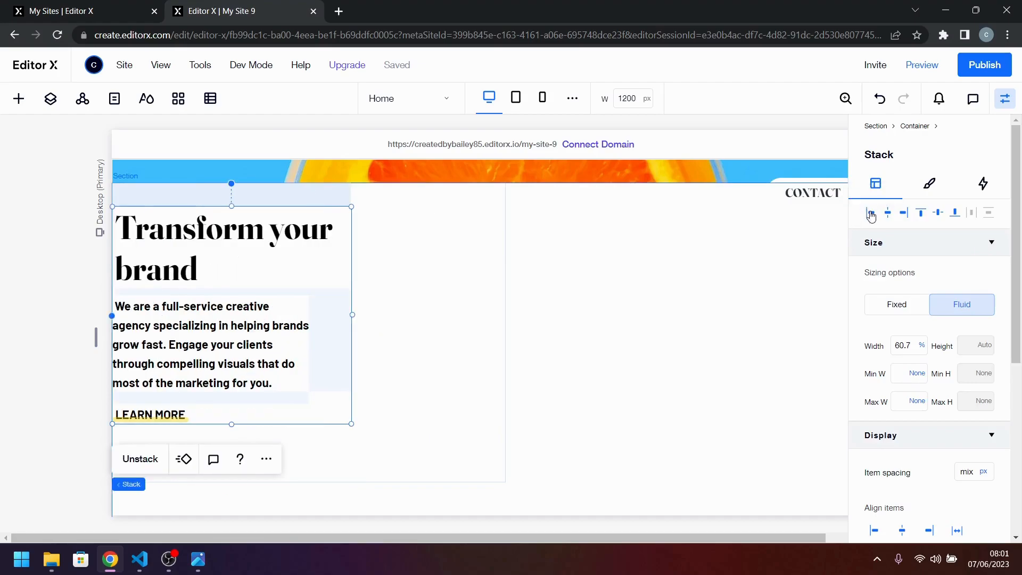
Left-align the heading, paragraph and "LEARN MORE" container with each other inside the stack.
left_click(238, 384)
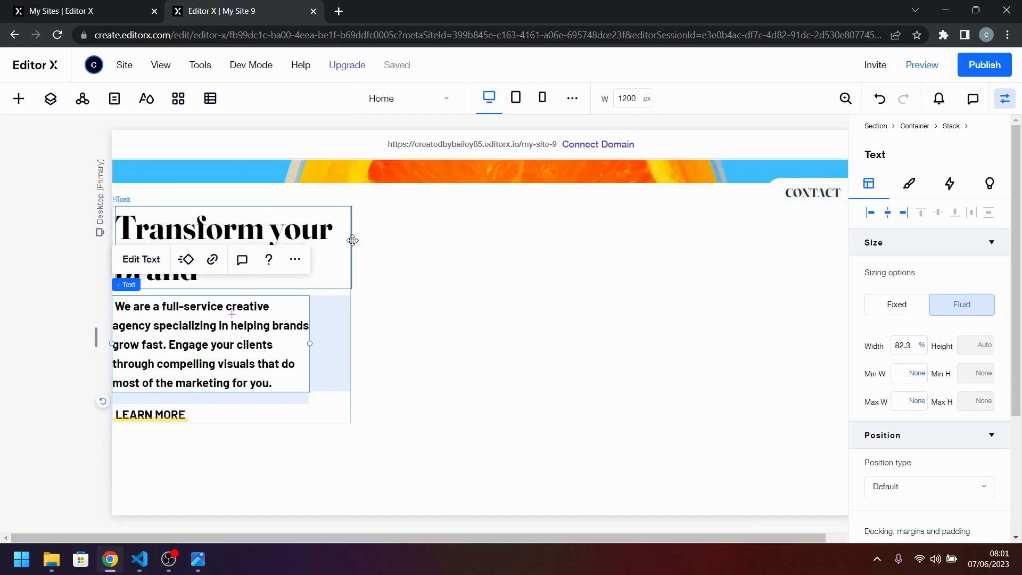
left_click(335, 269)
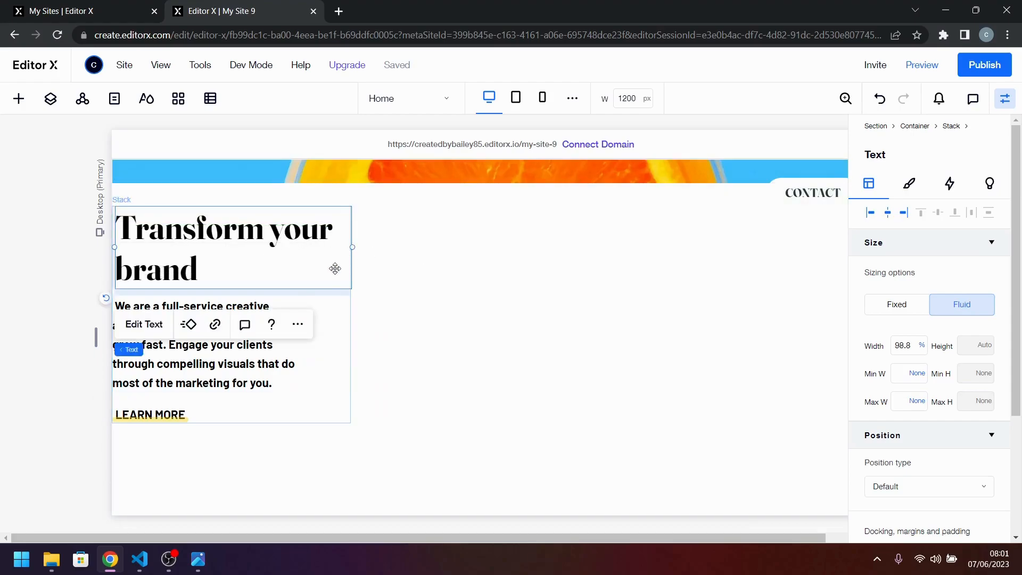
left_click(234, 315, "shift")
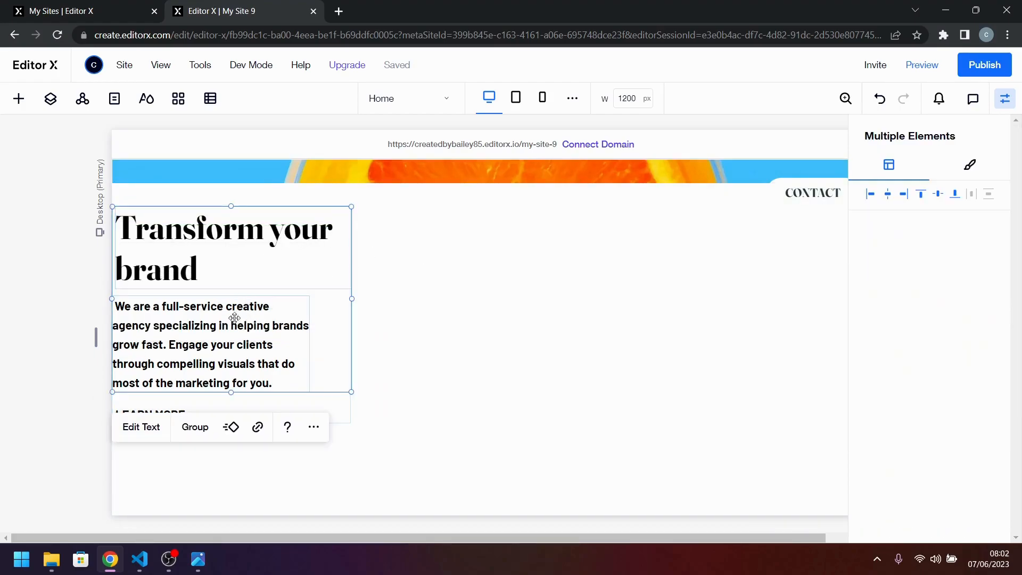
left_click(167, 410, "shift")
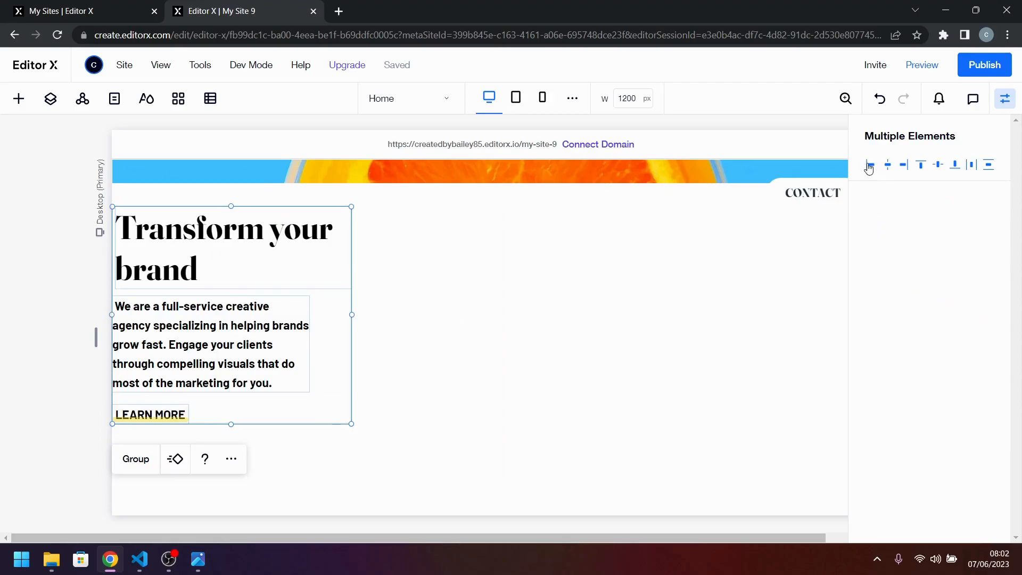
left_click(869, 166)
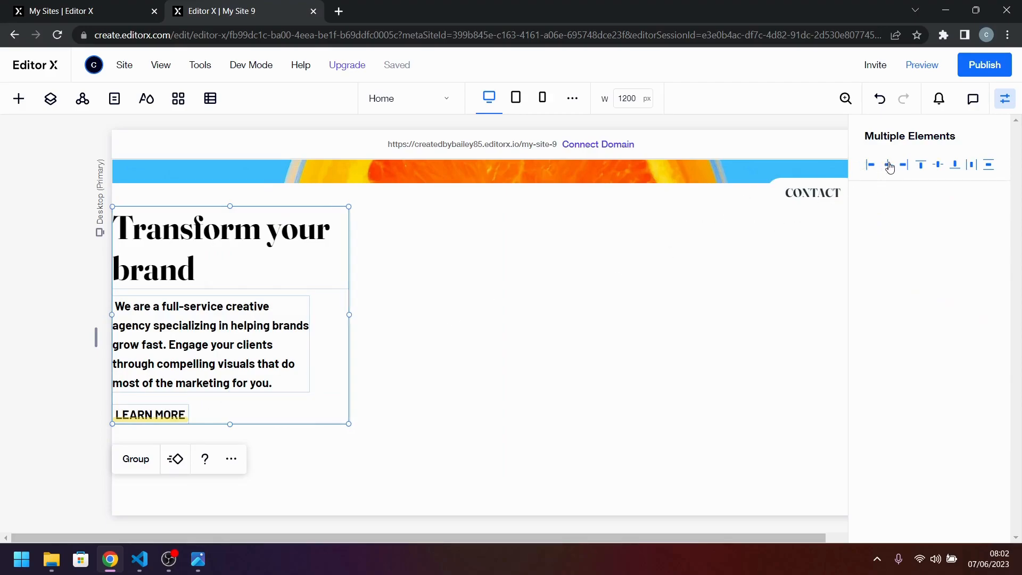
left_click(889, 166)
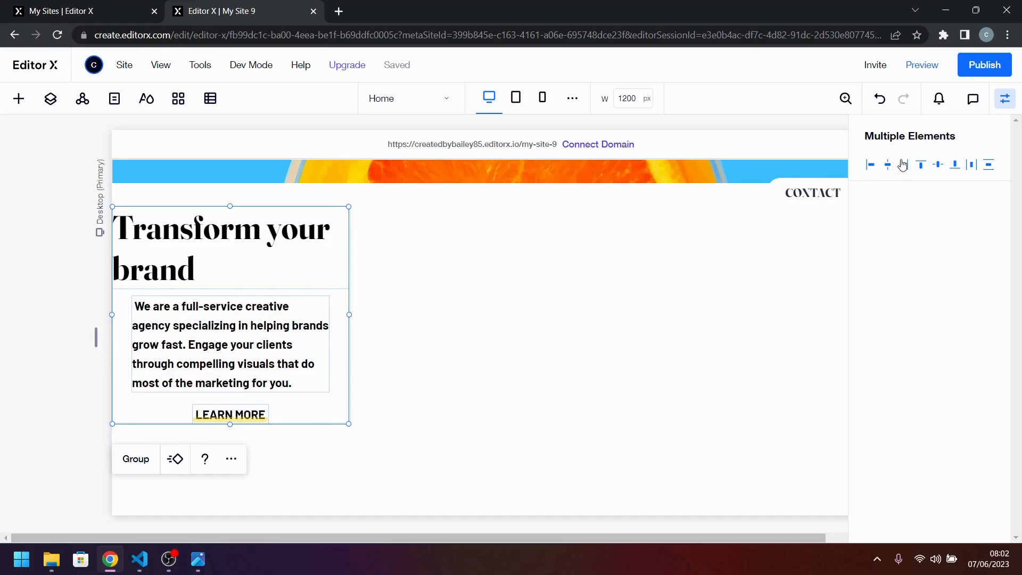
left_click(871, 166)
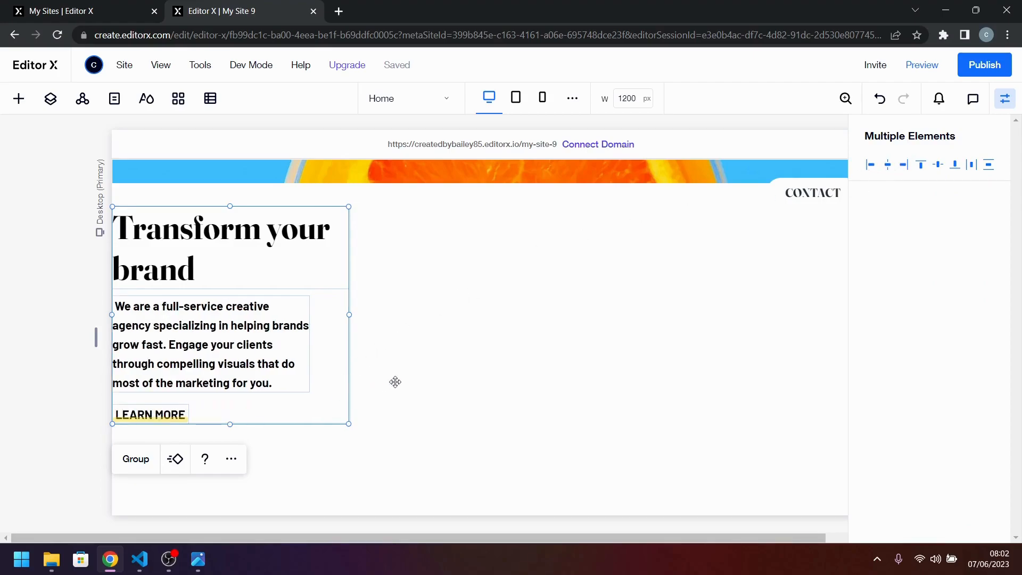
Center the whole text stack horizontally and vertically within its container.
left_click(331, 397)
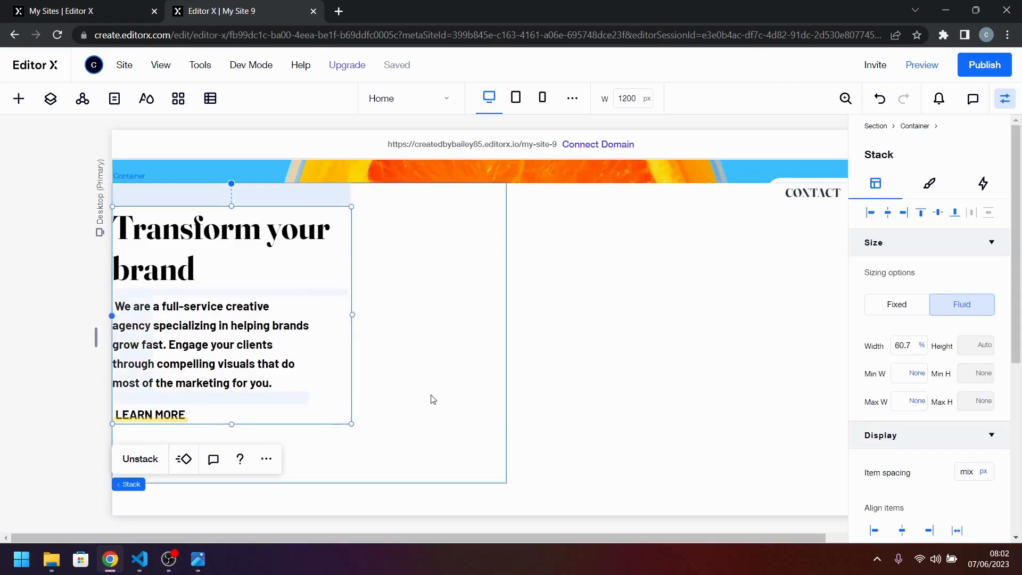
left_click(891, 211)
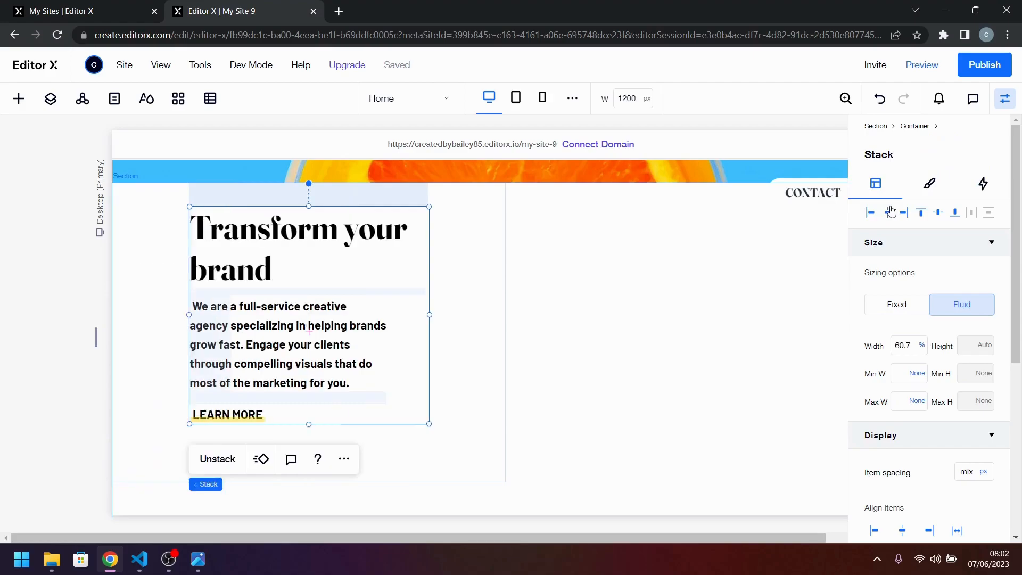
left_click(940, 213)
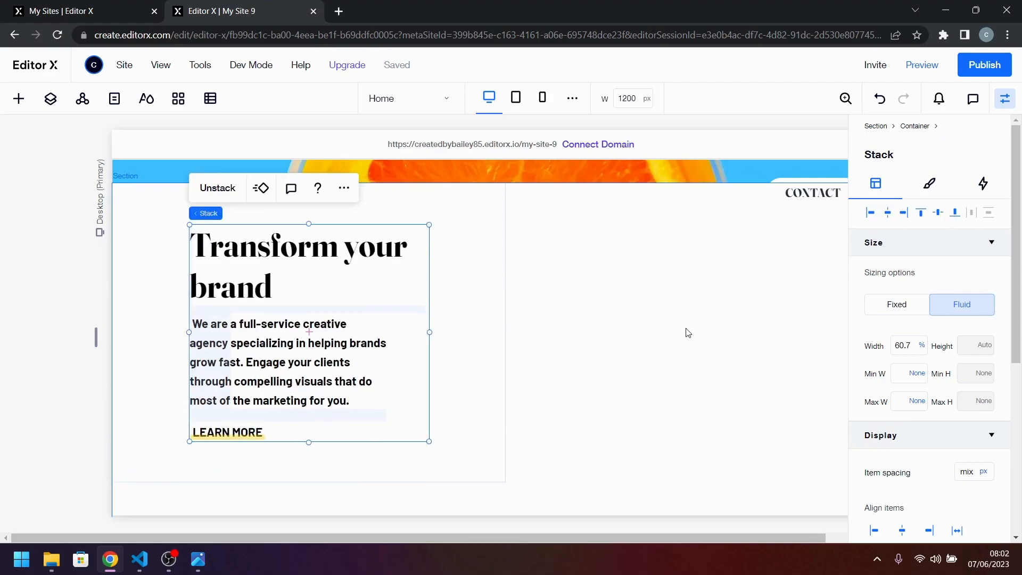
Set the "We are a full-service creative agency" paragraph's width to 100% and align it left within the stack.
left_click(614, 345)
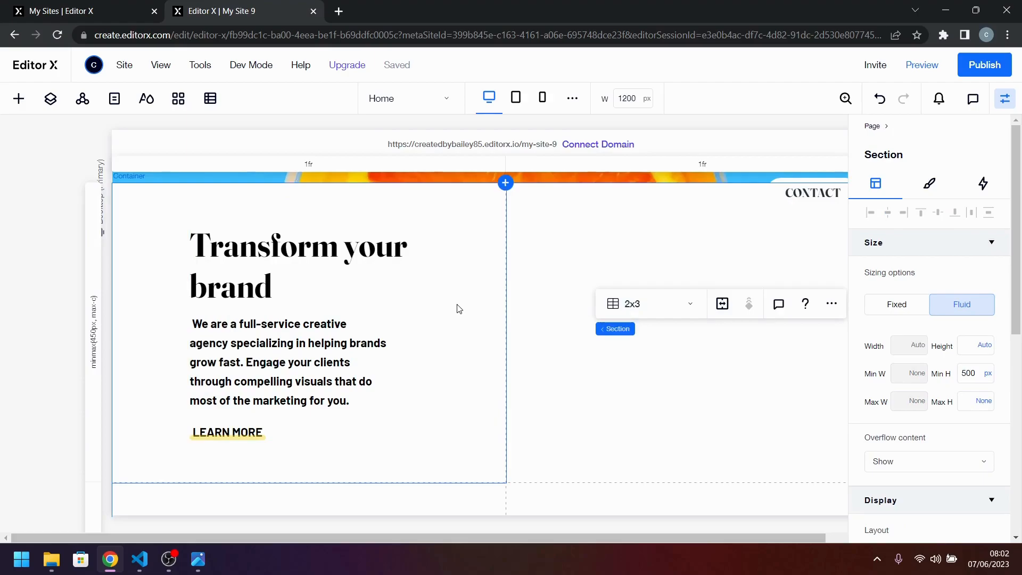
left_click(351, 366)
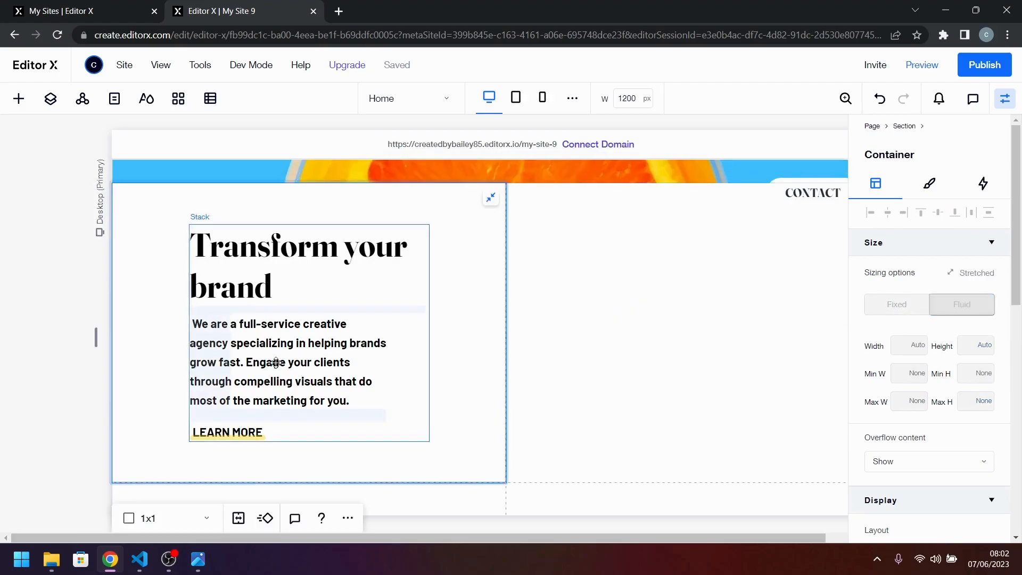
left_click(322, 371)
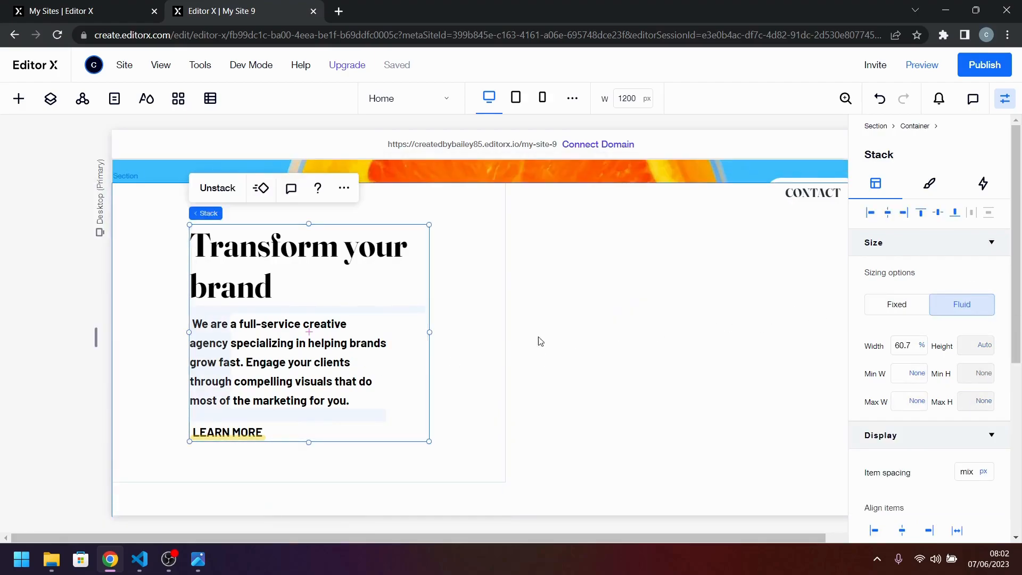
left_click(322, 371)
left_click(911, 346)
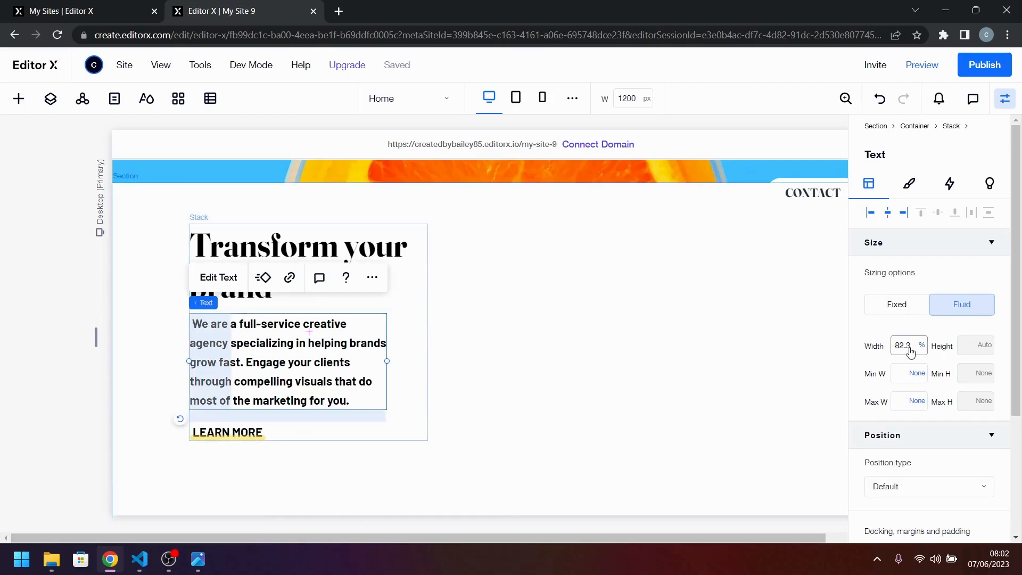
type("100")
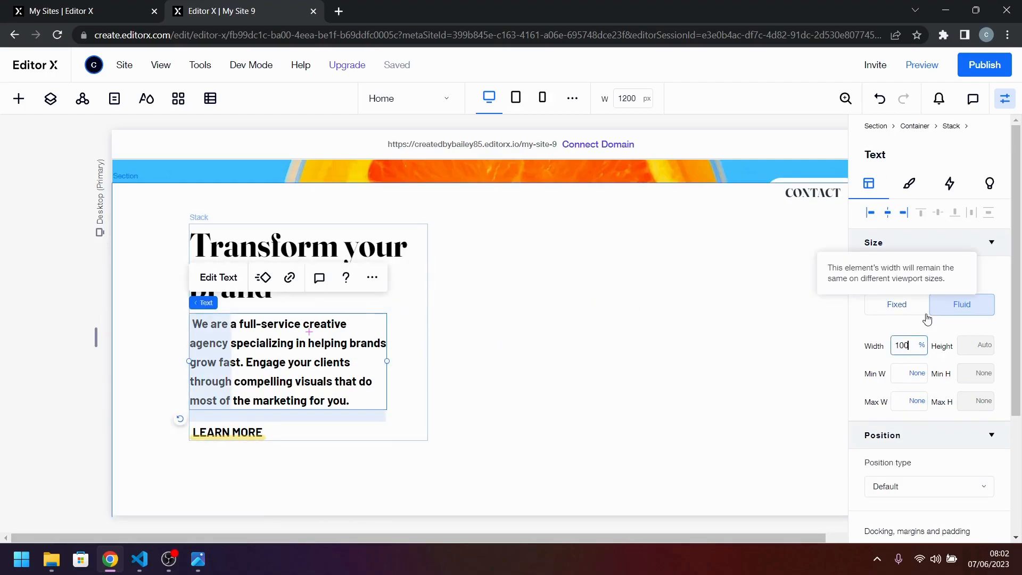
key("Return")
left_click(870, 213)
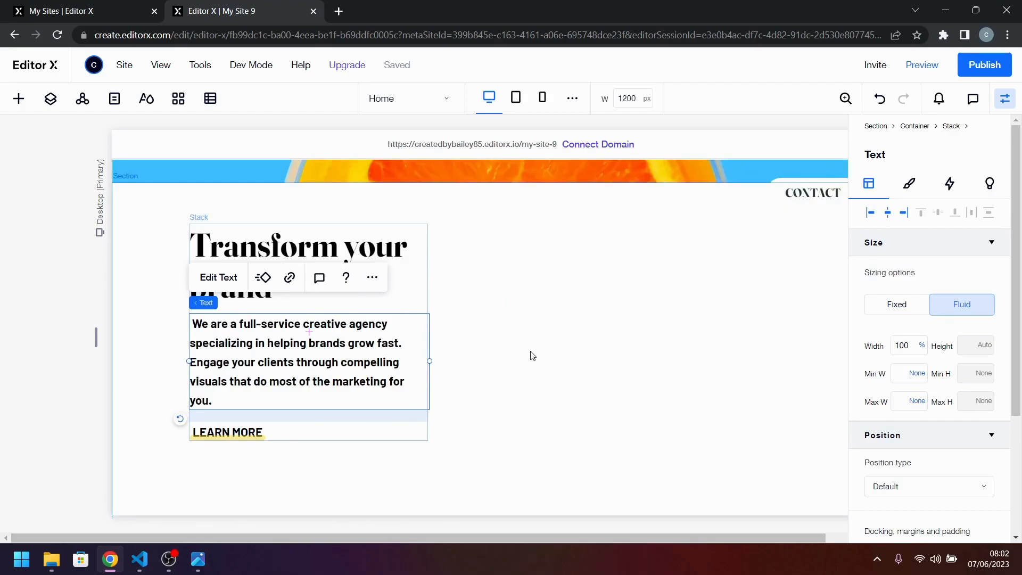
Set the "Transform your brand" heading's width to 100% of the stack.
left_click(411, 293)
left_click(917, 340)
type("100")
key("Return")
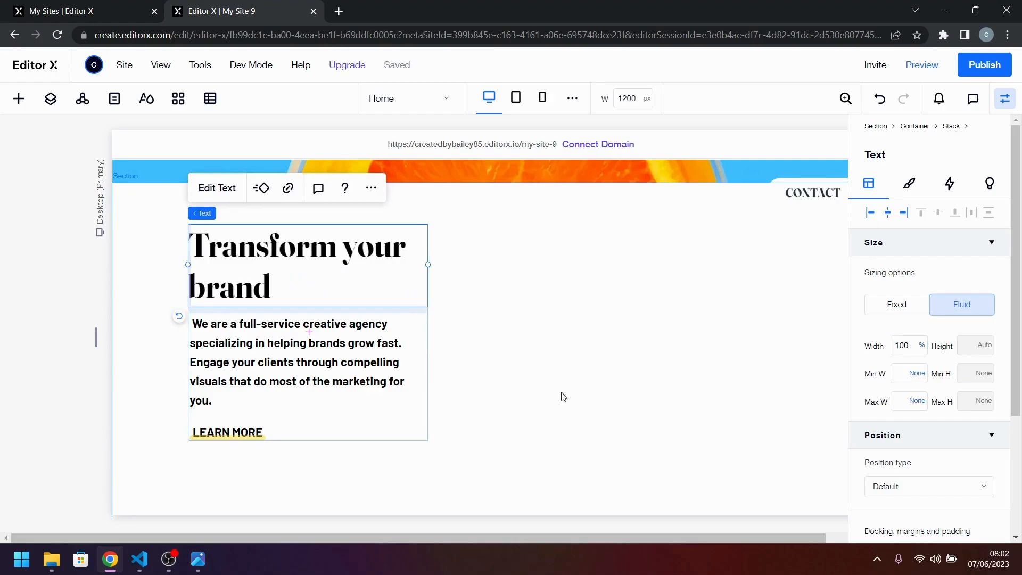
left_click(554, 396)
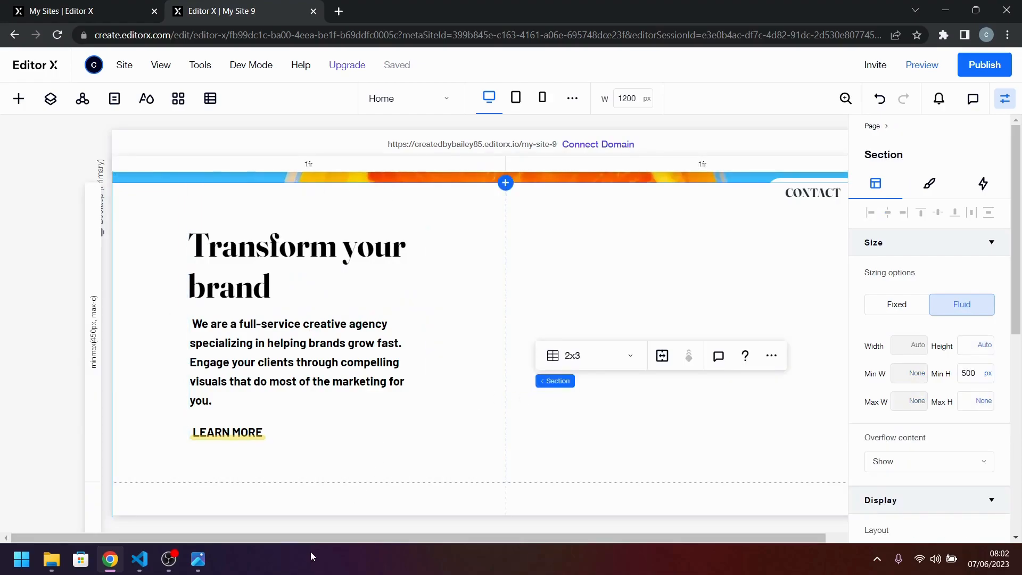
Switch to desktop-design.jpg and examine the layout and text wrapping of the "Transform your brand" block.
left_click(204, 563)
scroll(335, 406, "down", 2)
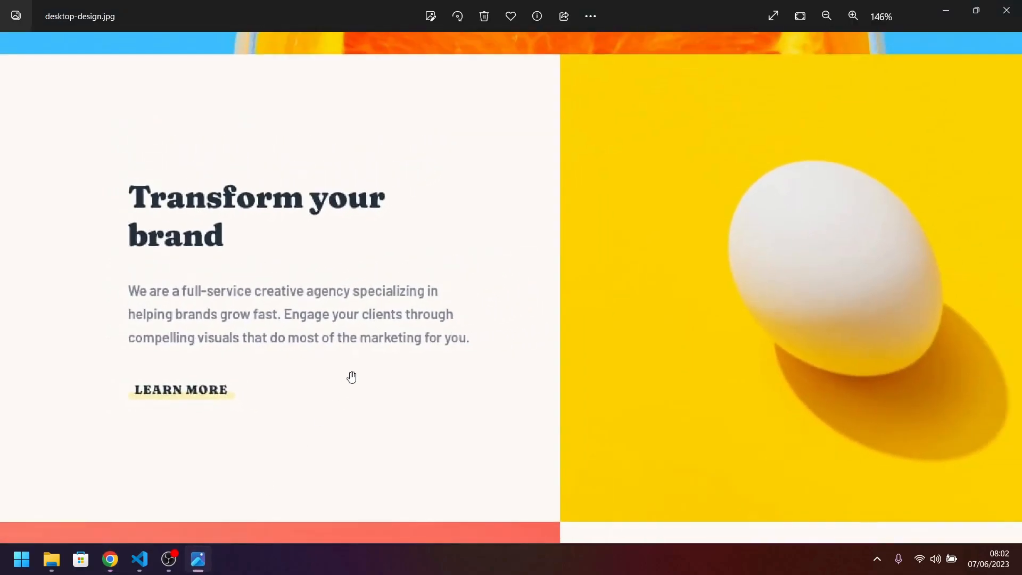
left_click_drag(283, 327, 277, 353)
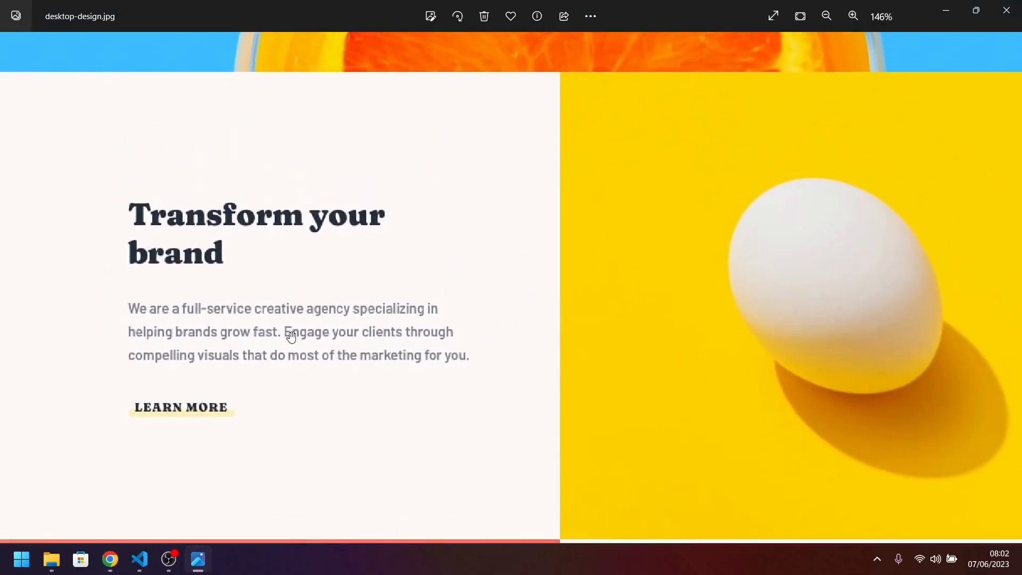
scroll(178, 320, "down", 1)
scroll(314, 315, "down", 1)
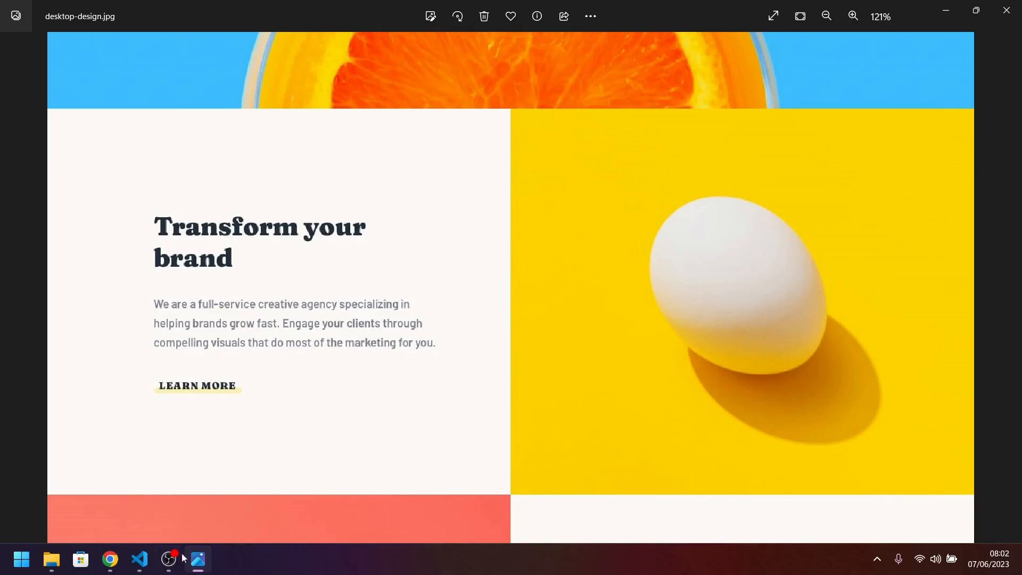
Switch back to Editor X and set the left padding of the container around the "Transform your brand" stack to 20%.
left_click(141, 559)
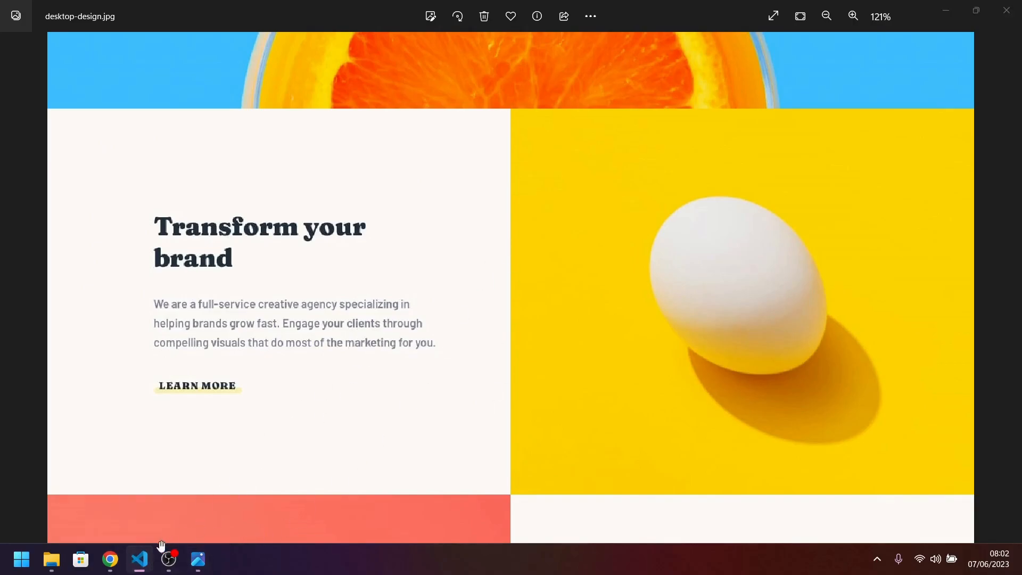
left_click(111, 559)
left_click(427, 310)
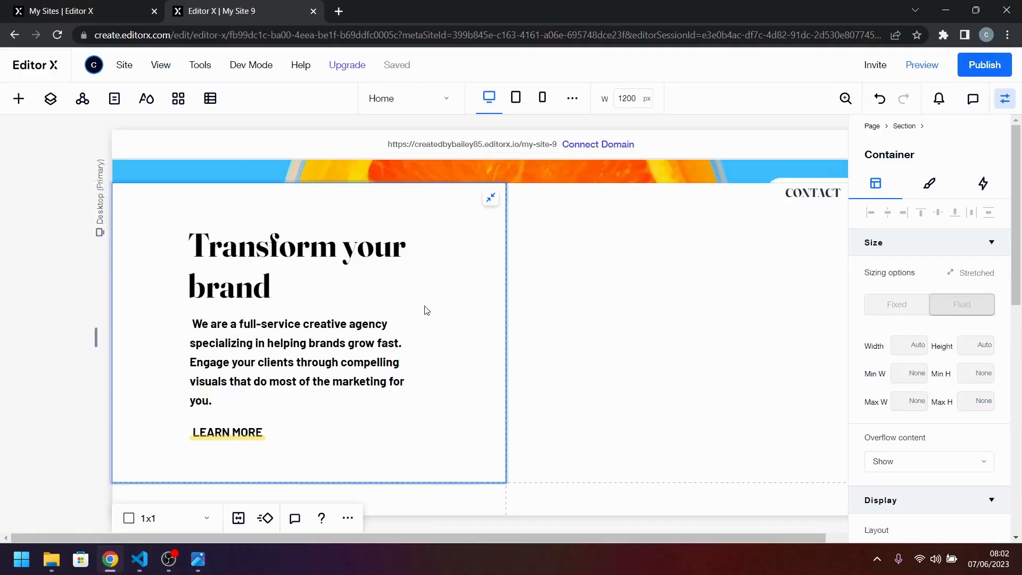
left_click(427, 311)
left_click(445, 261)
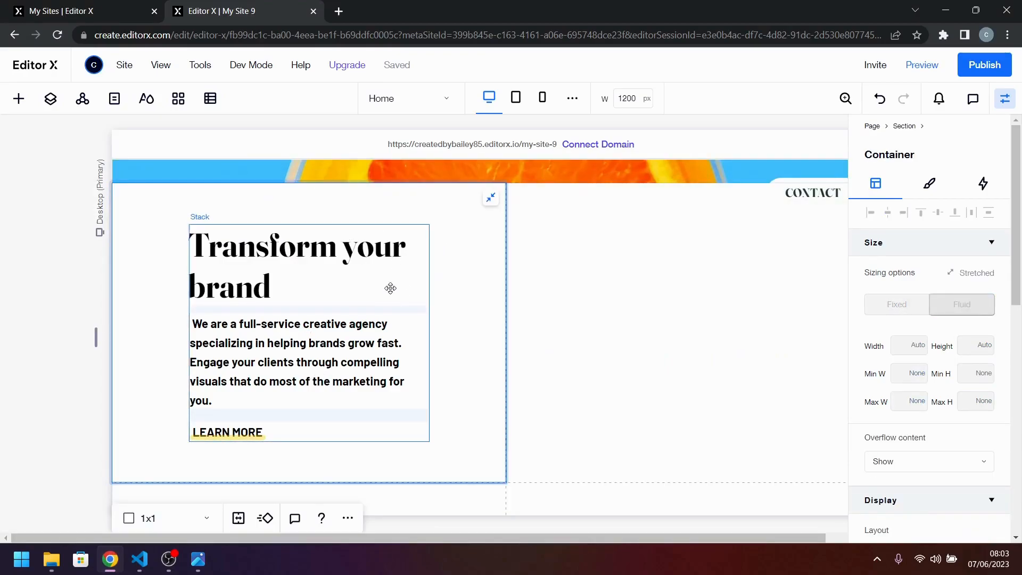
scroll(947, 377, "down", 5)
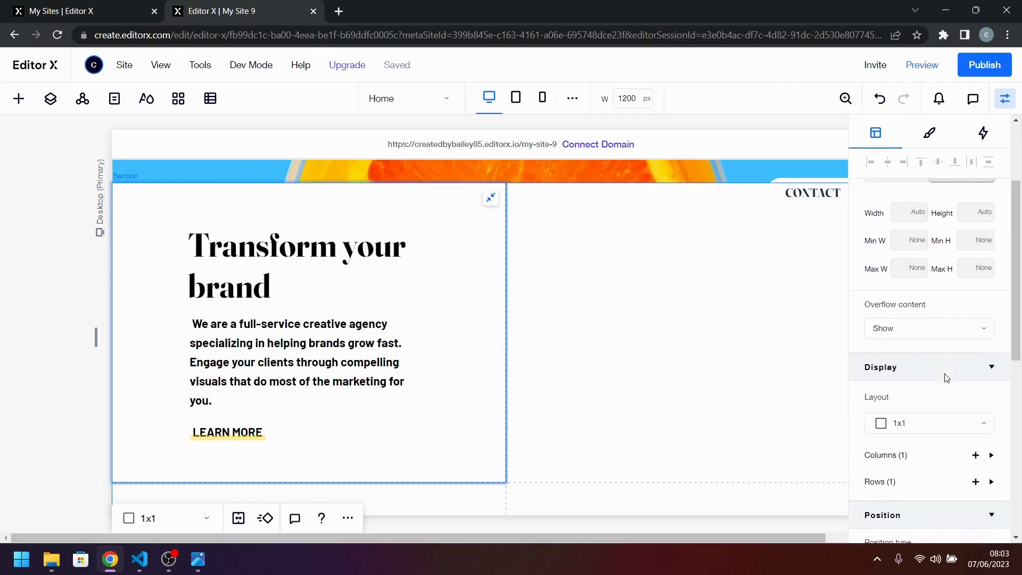
scroll(947, 377, "down", 5)
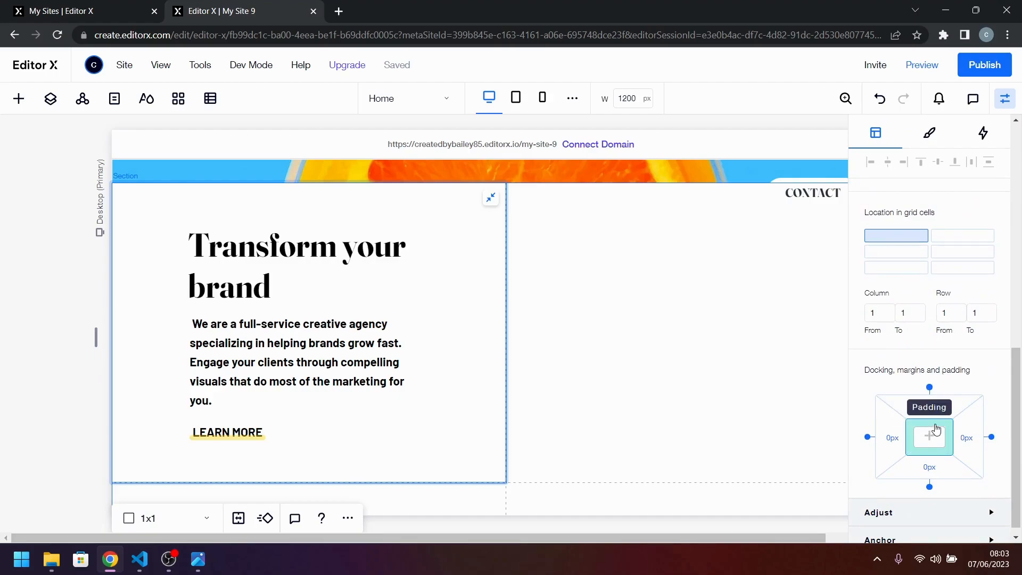
left_click(900, 443)
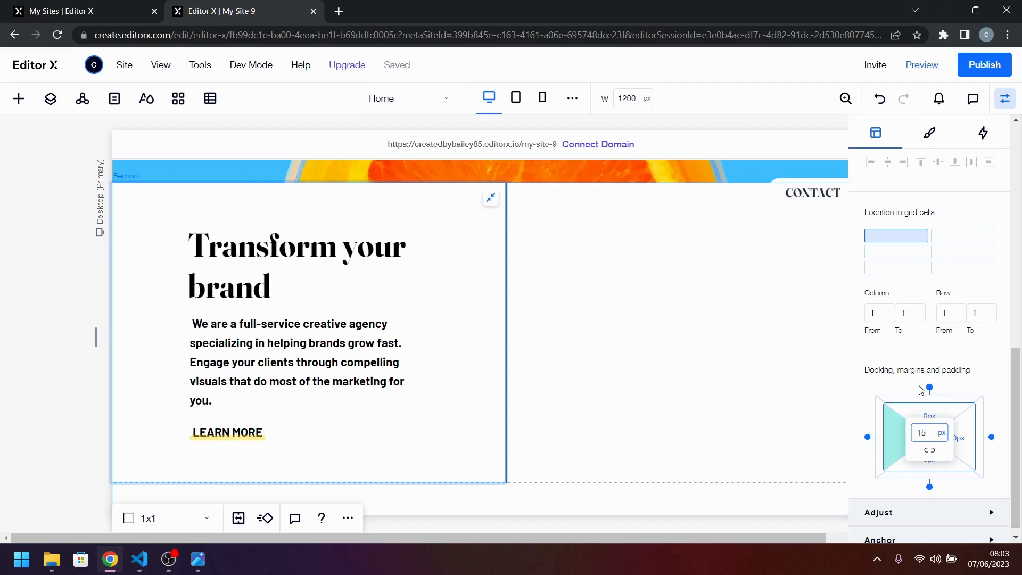
key("Return")
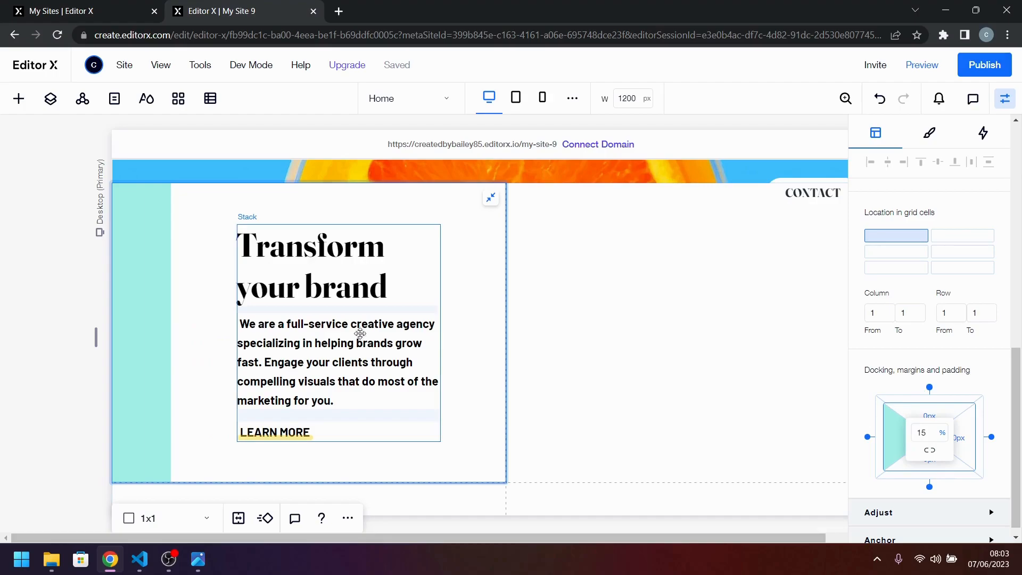
left_click(922, 432)
key("Return")
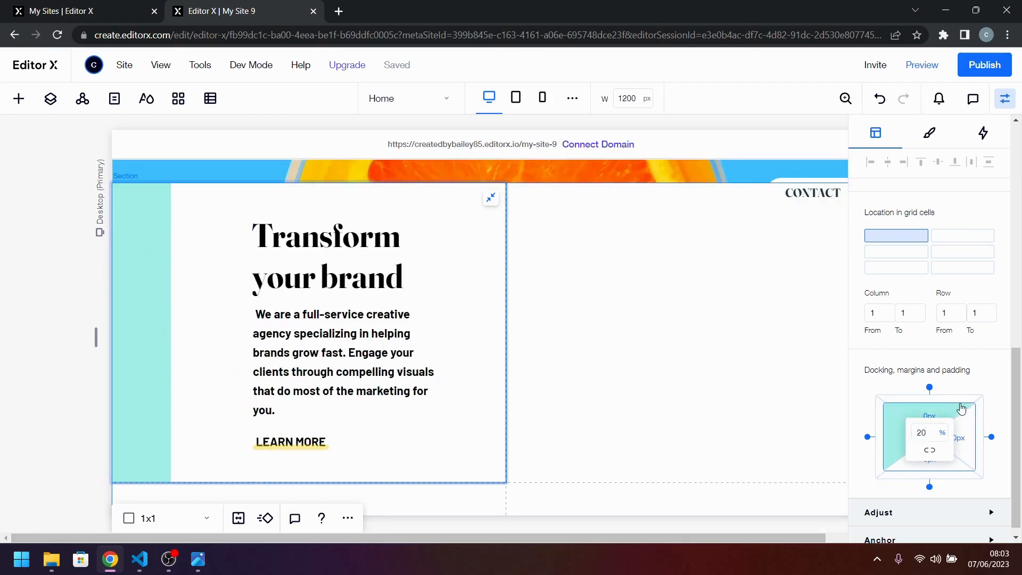
Align the "Transform your brand" stack to the left of its container and set the stack's width to 100%.
left_click(343, 298)
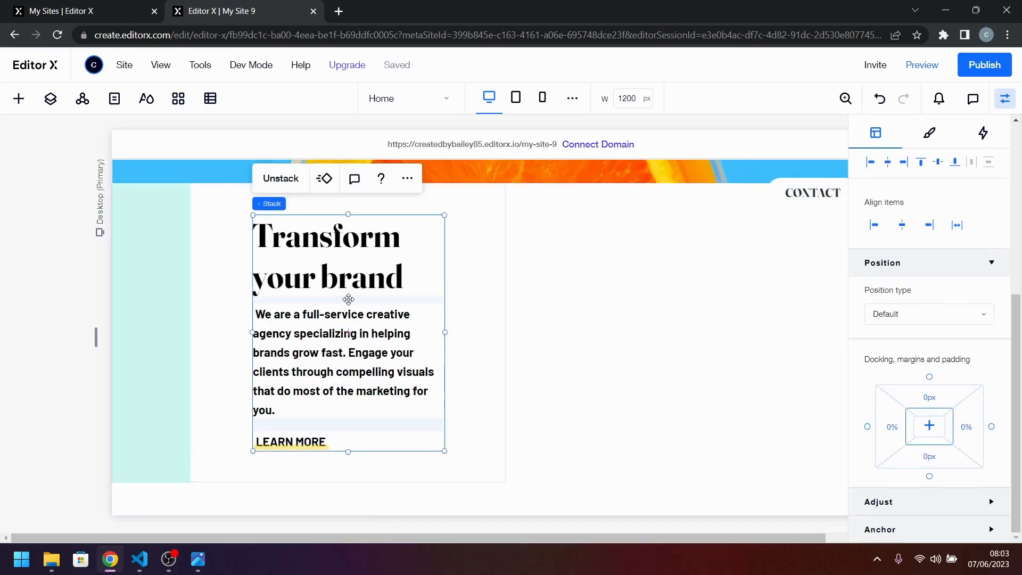
left_click(871, 167)
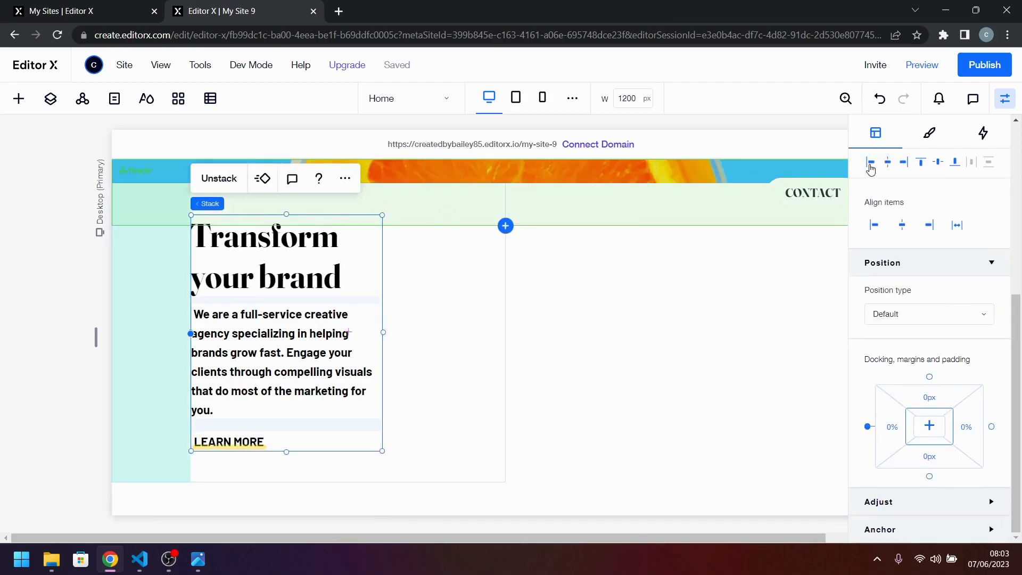
scroll(862, 264, "up", 5)
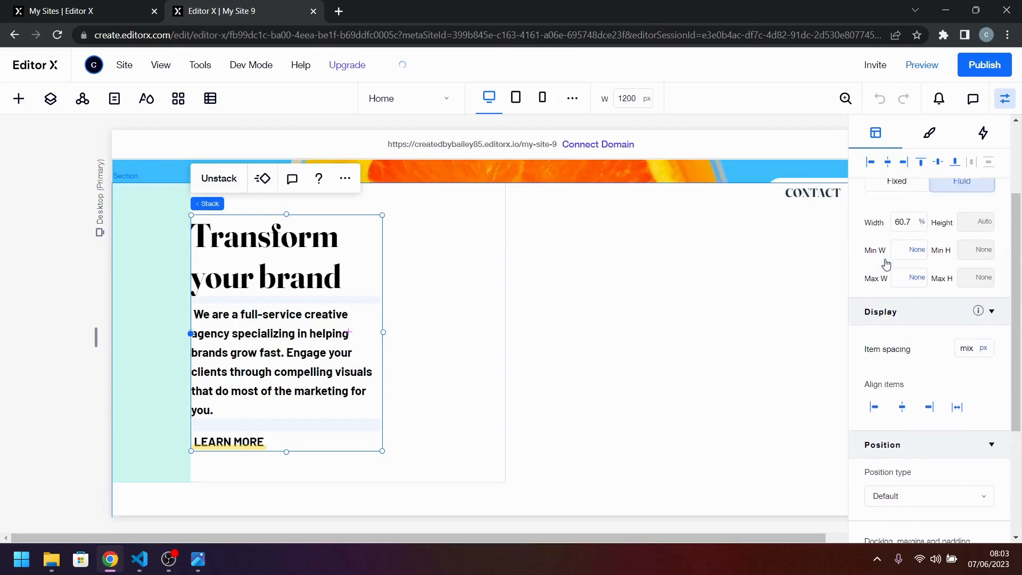
left_click(901, 314)
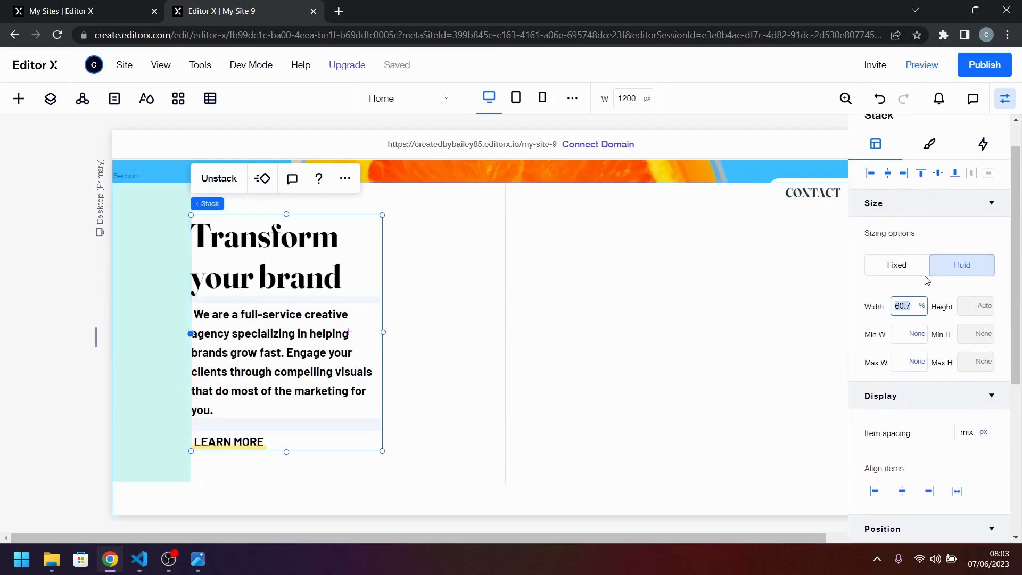
type("100")
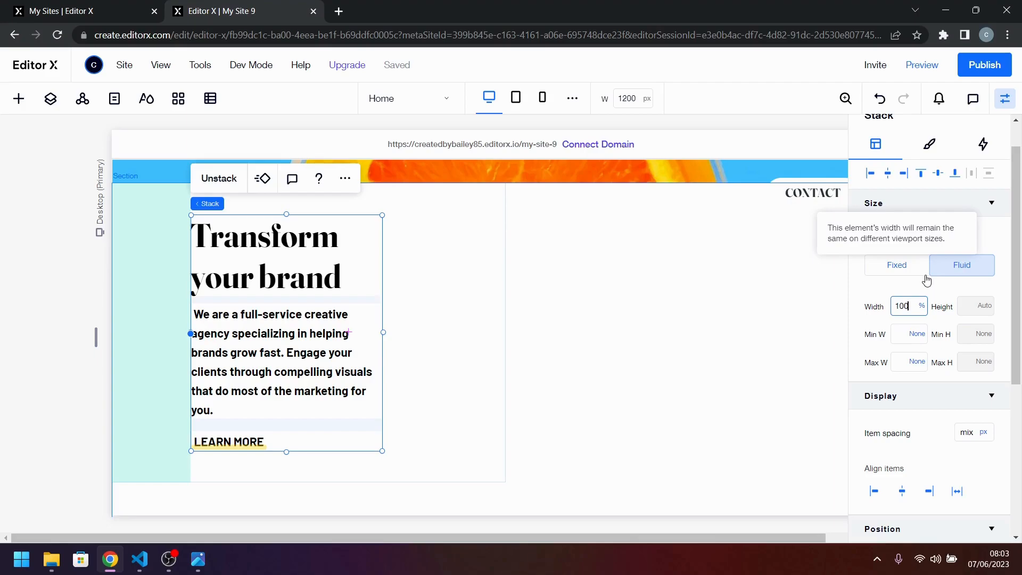
key("Return")
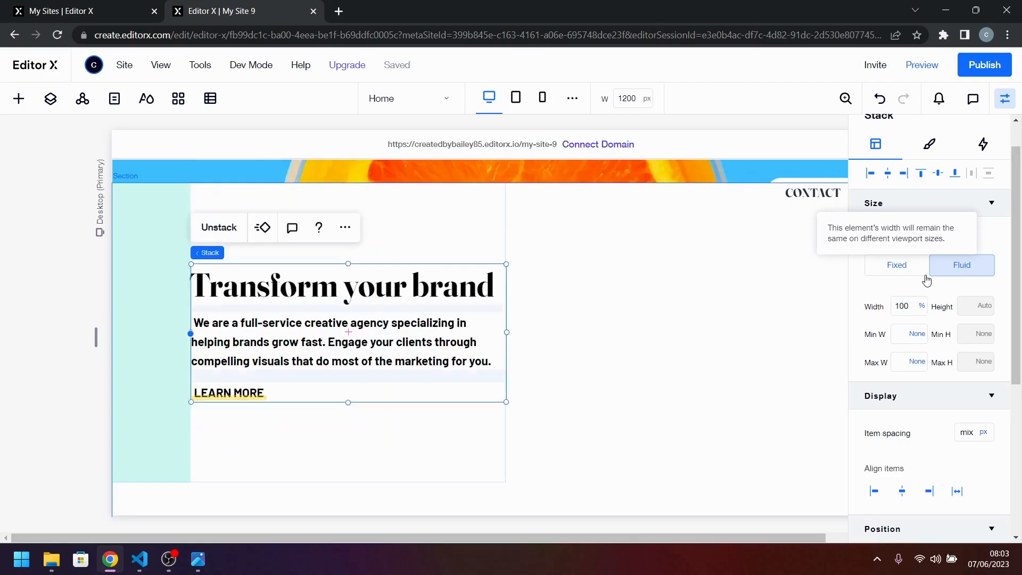
Set the right padding of the container around the text stack to 15%, checking it against the desktop design.
left_click(446, 435)
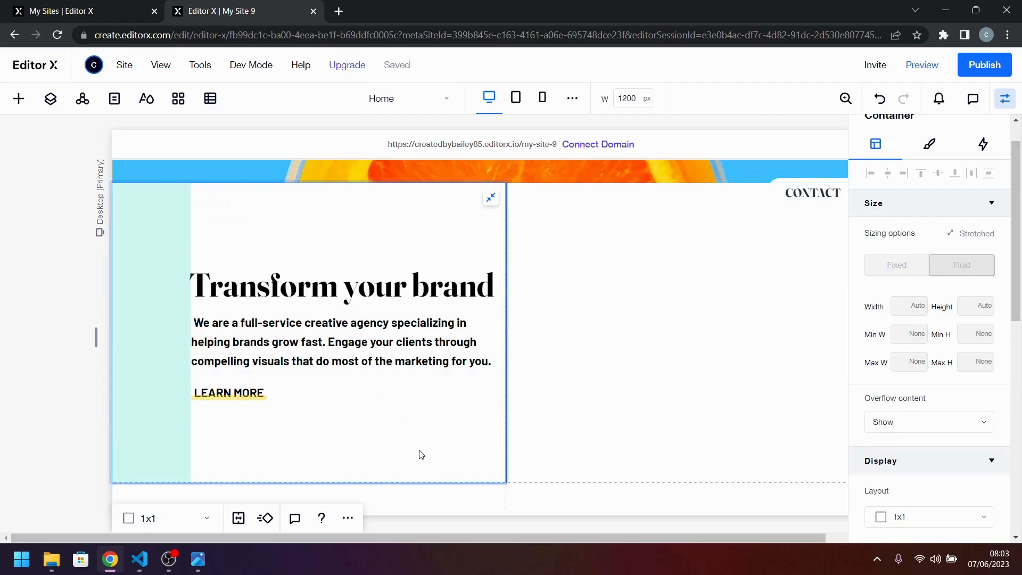
scroll(997, 414, "down", 6)
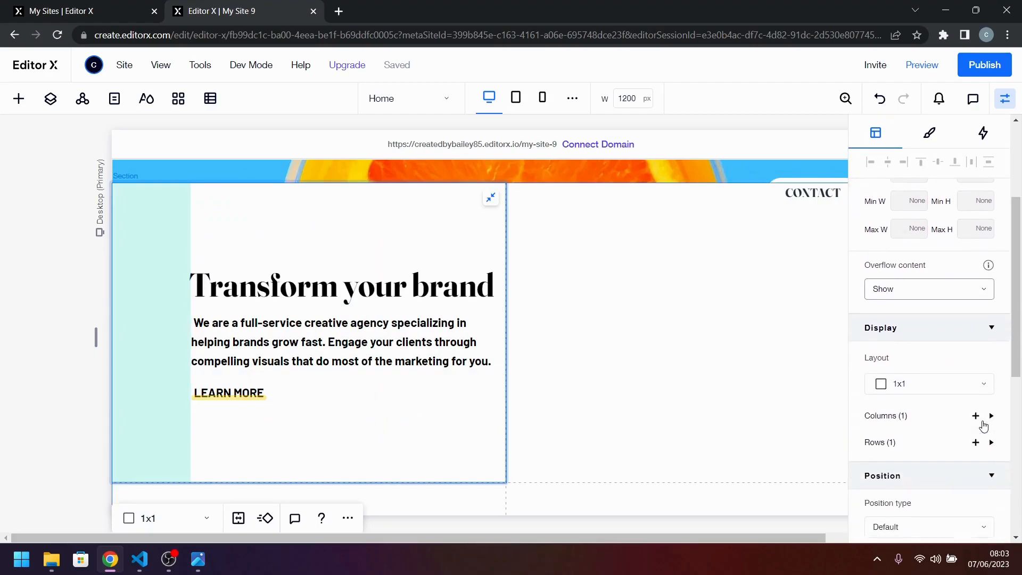
scroll(967, 458, "down", 3)
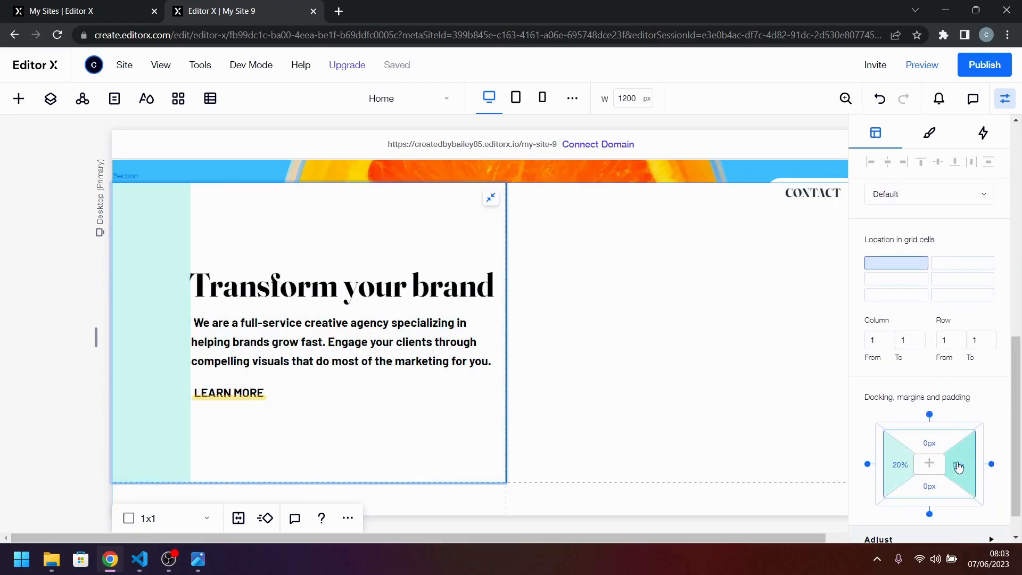
left_click(961, 465)
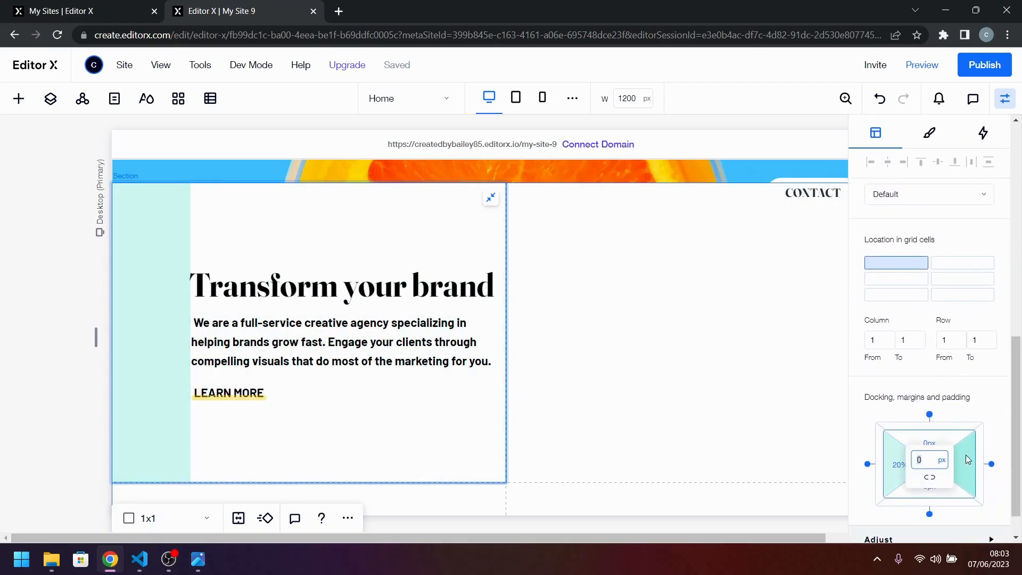
type("10%")
key("Return")
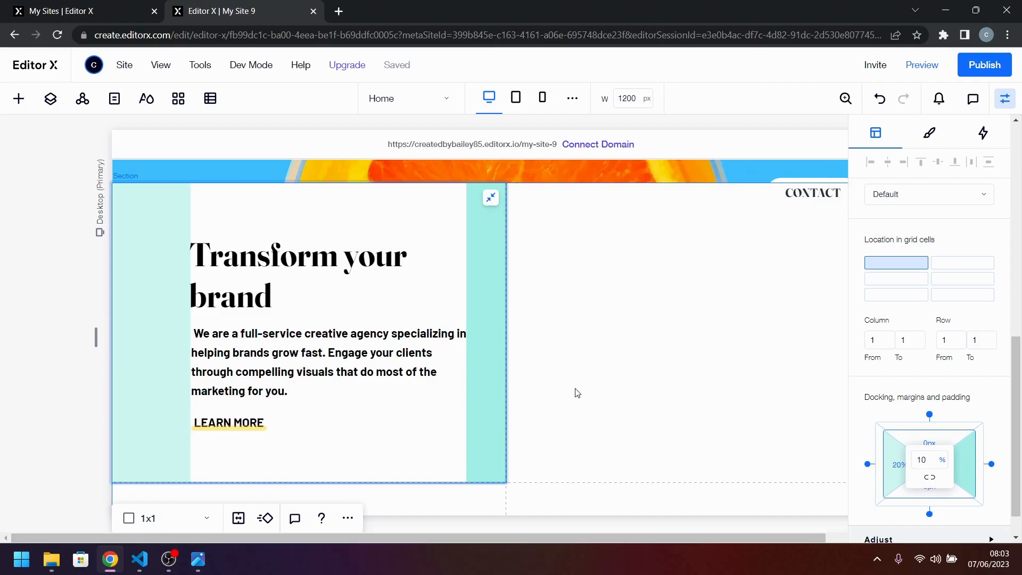
left_click(201, 565)
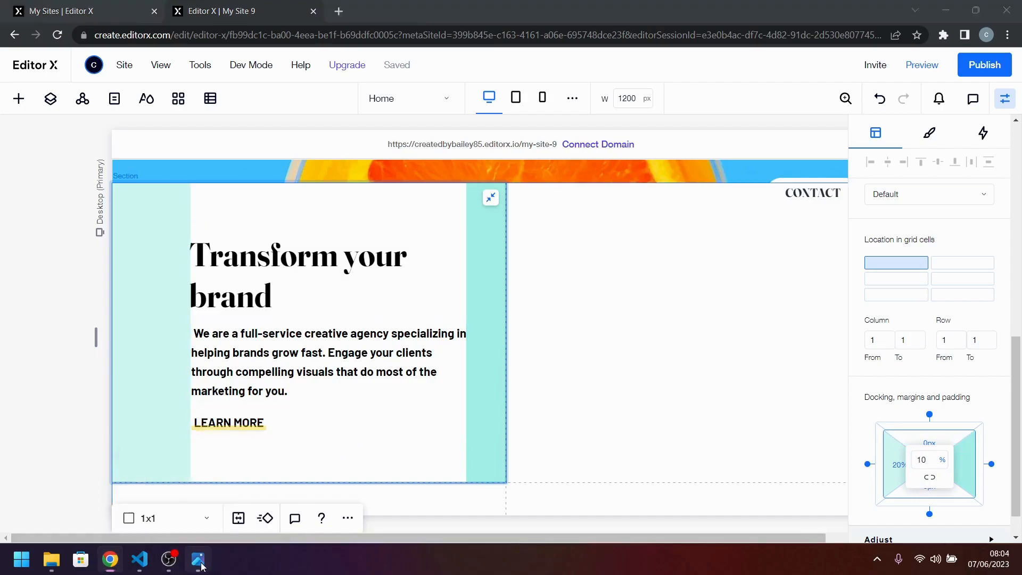
left_click(198, 560)
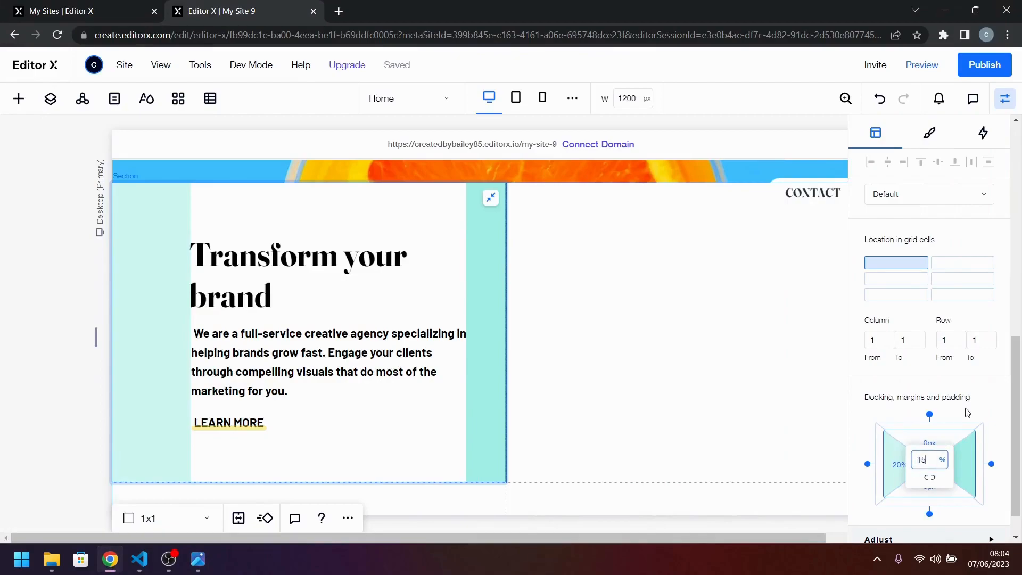
key("Return")
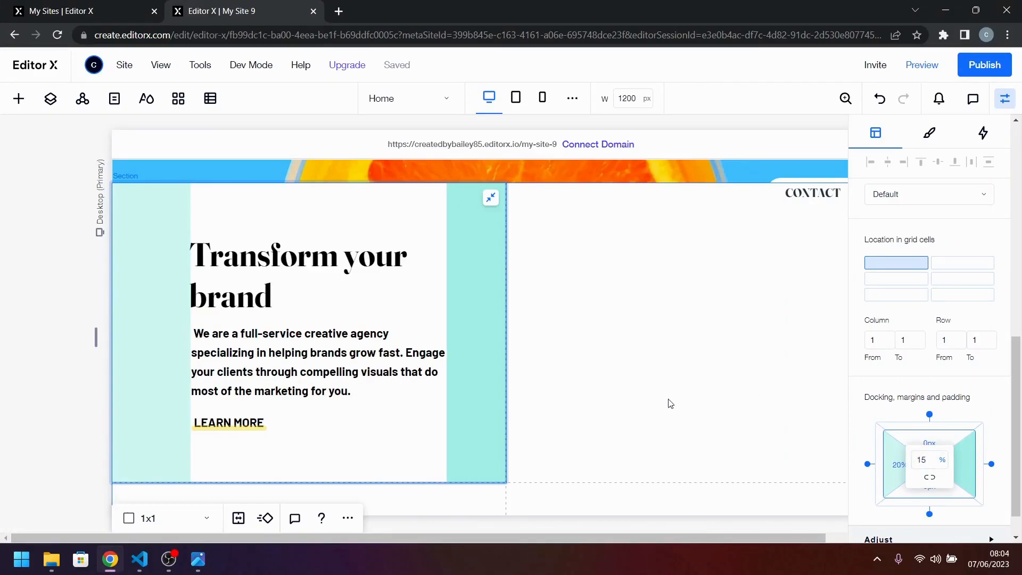
Compare the text block's position, wrapping and vertical spacing with the same block in desktop-design.jpg.
left_click(198, 560)
left_click(568, 429)
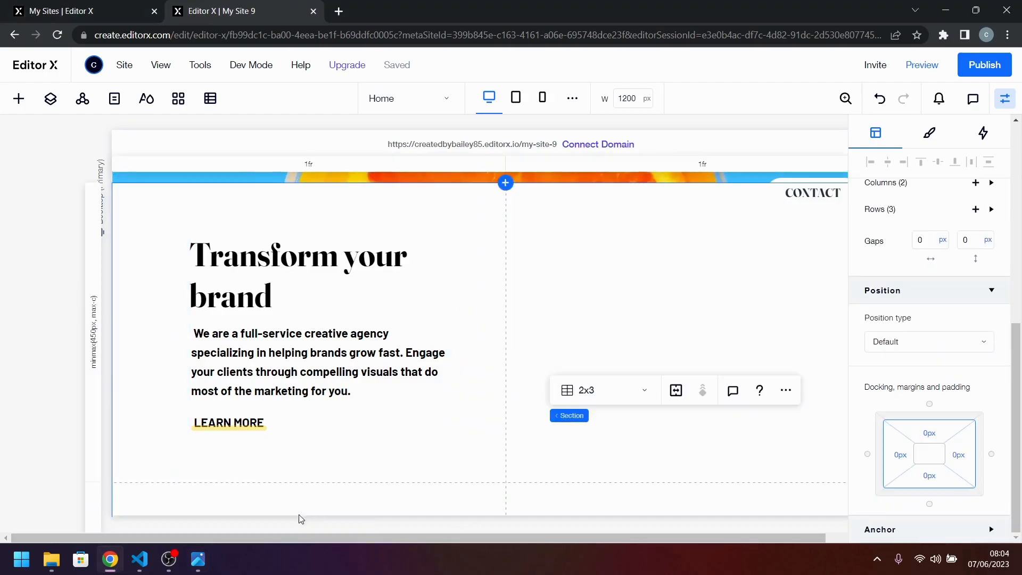
left_click(198, 560)
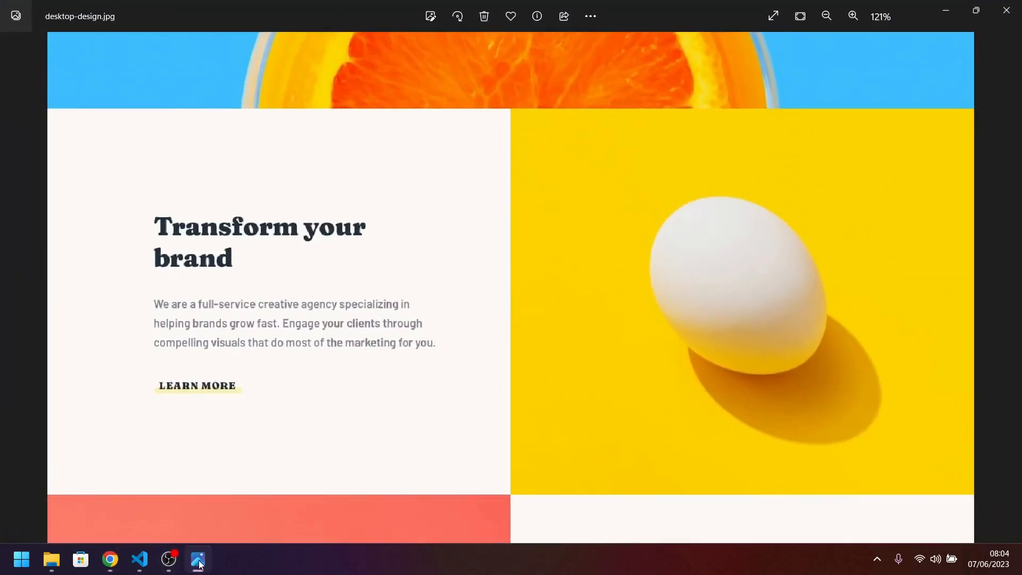
left_click(199, 562)
left_click(198, 560)
left_click(198, 560)
left_click(198, 560)
left_click(198, 560)
Set the item spacing of the "Transform your brand" stack to 24 px.
left_click(271, 377)
left_click(271, 377)
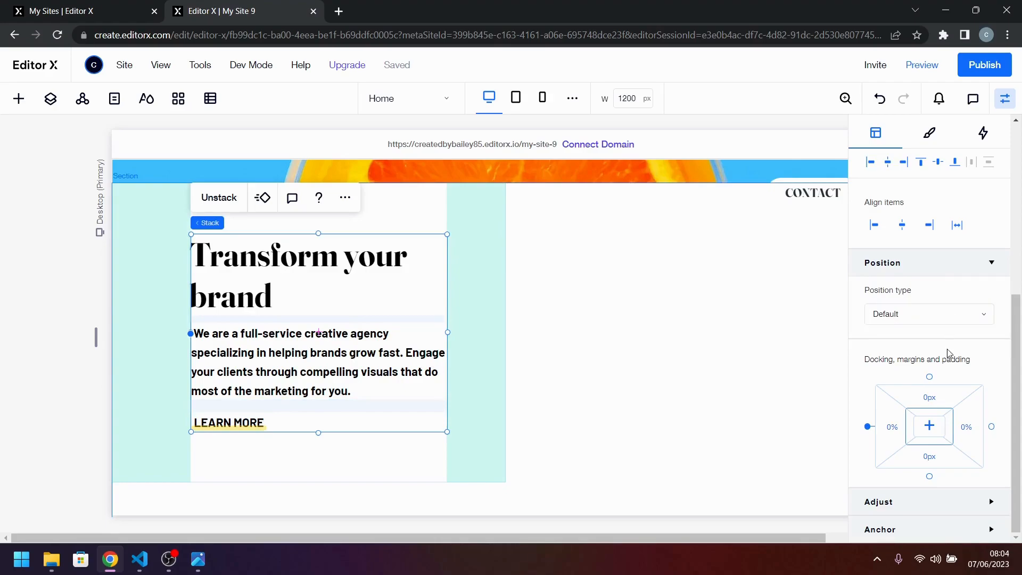
scroll(948, 344, "up", 3)
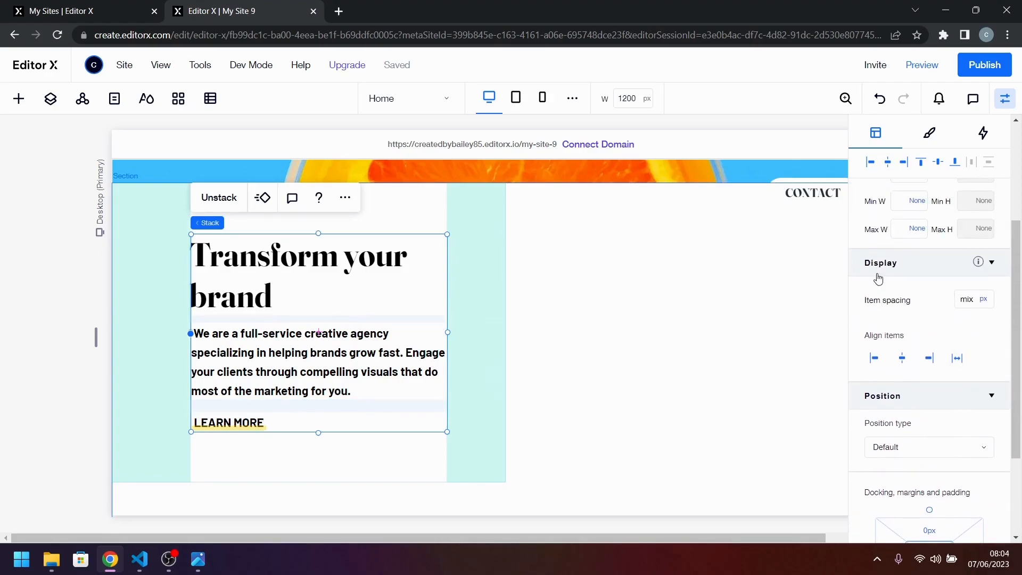
left_click(968, 300)
type("24")
key("Return")
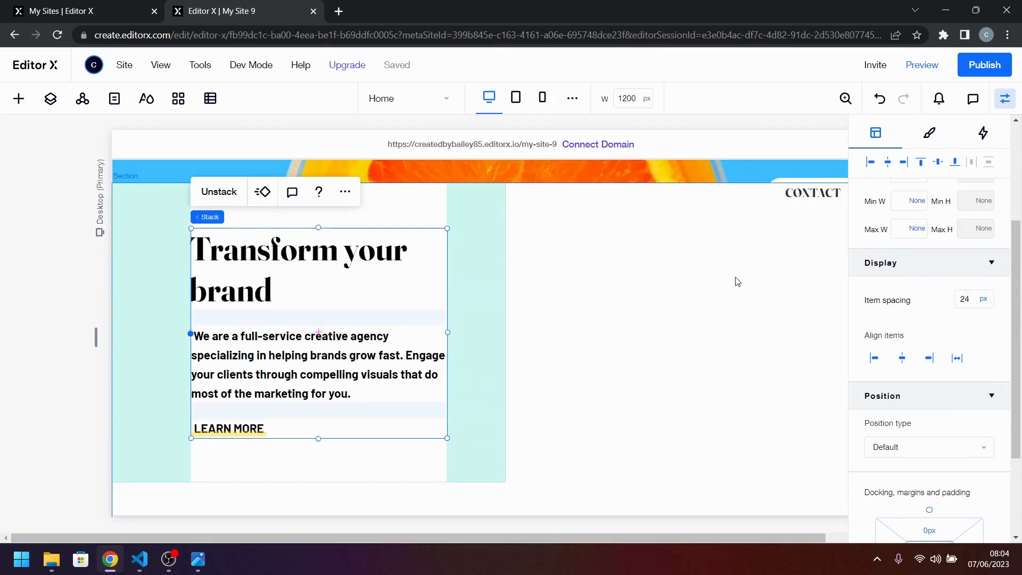
left_click(415, 473)
left_click(692, 401)
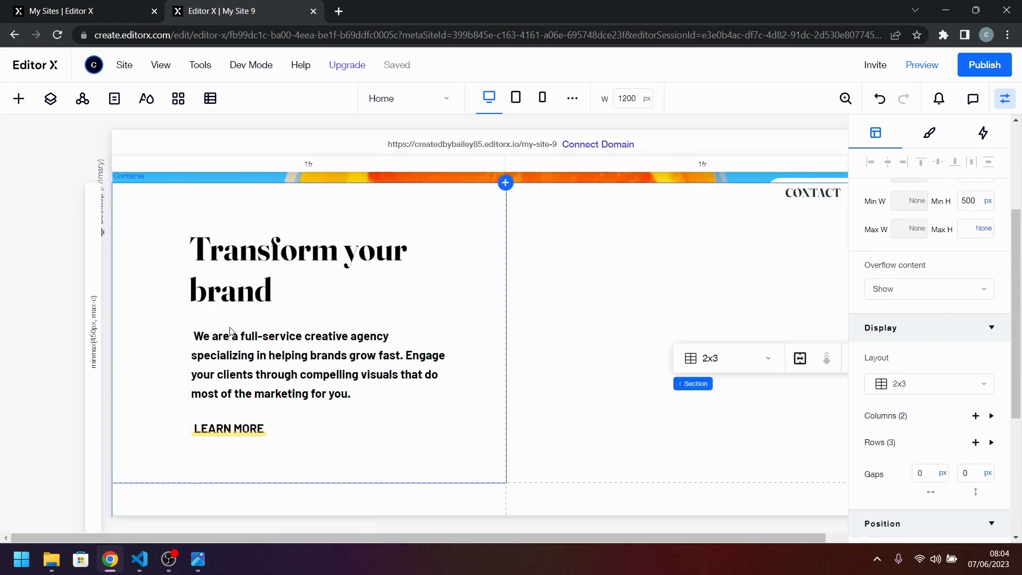
Remove the leading space before "We are a full-service creative agency" in the paragraph text.
left_click(213, 337)
left_click(201, 337)
left_click(201, 337)
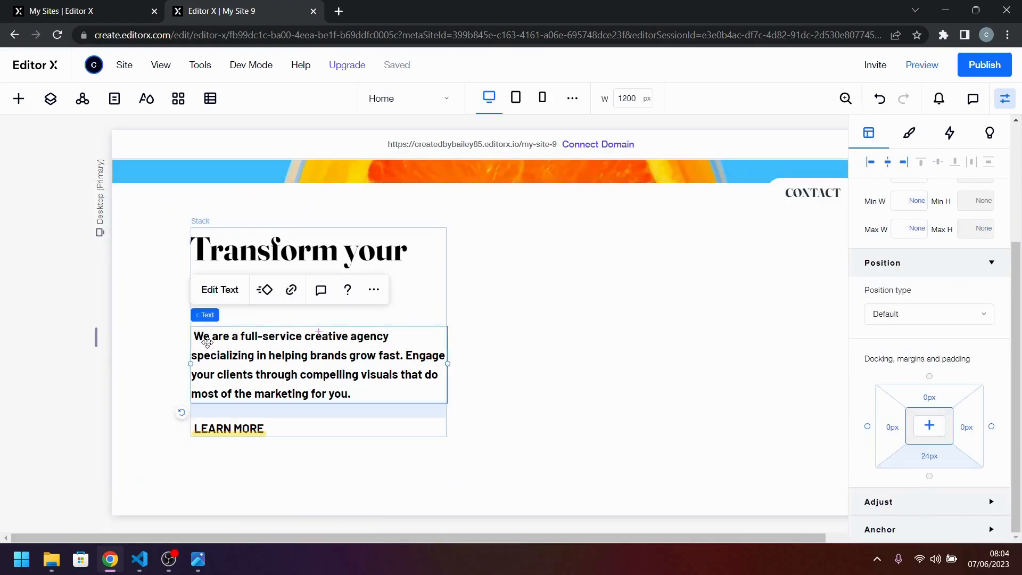
double_click(198, 336)
left_click(197, 336)
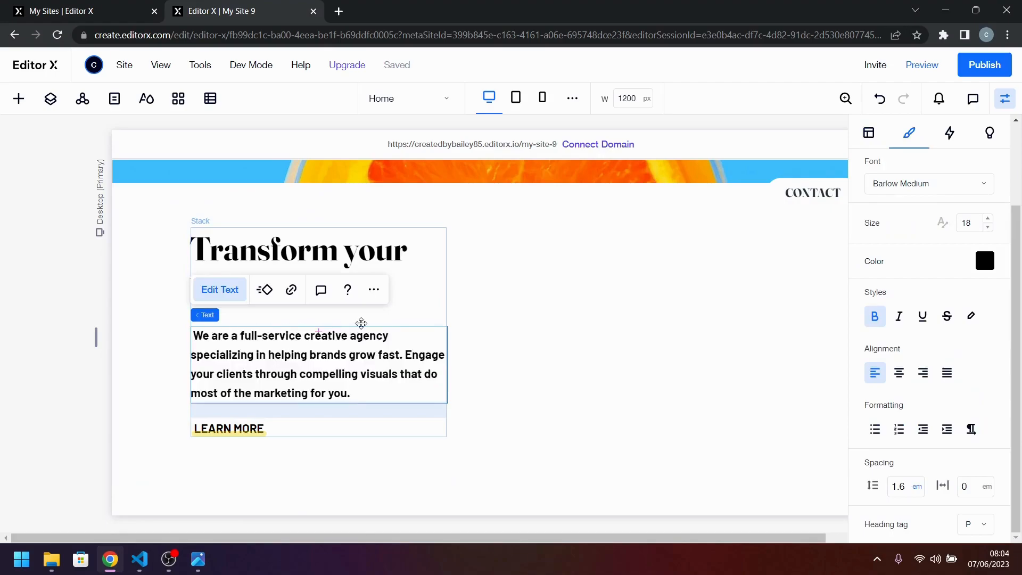
left_click(393, 315)
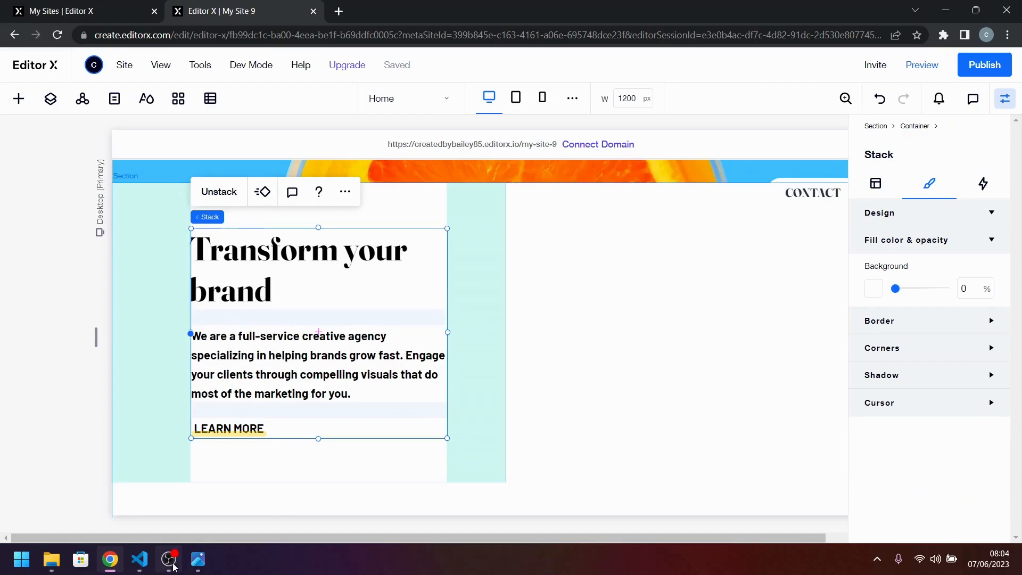
Check the adjusted text block and the neighbouring image cell against desktop-design.jpg.
left_click(198, 563)
left_click(197, 563)
left_click(627, 424)
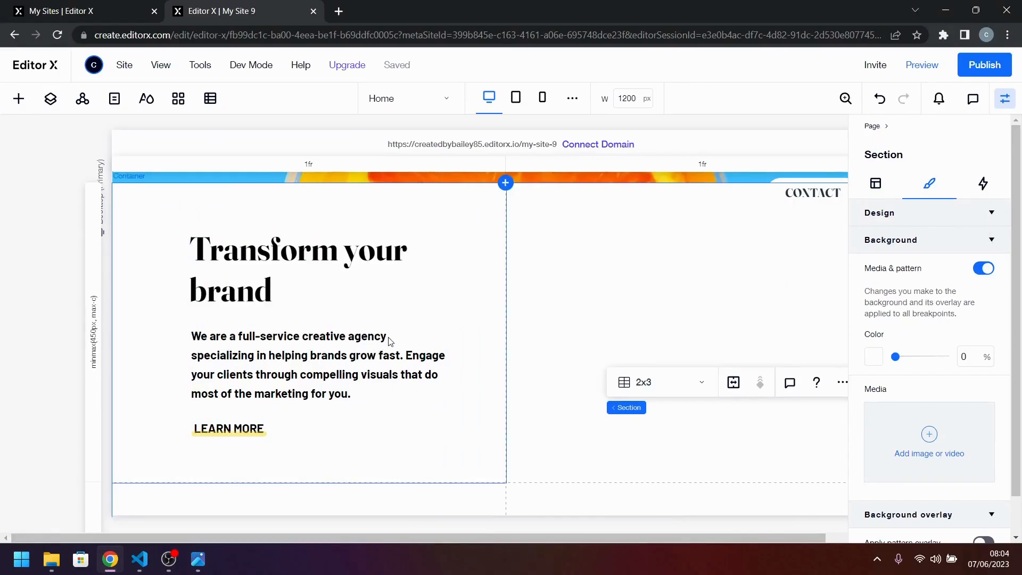
Add a placeholder image element to the empty grid cell beside the "Transform your brand" container.
left_click(569, 263)
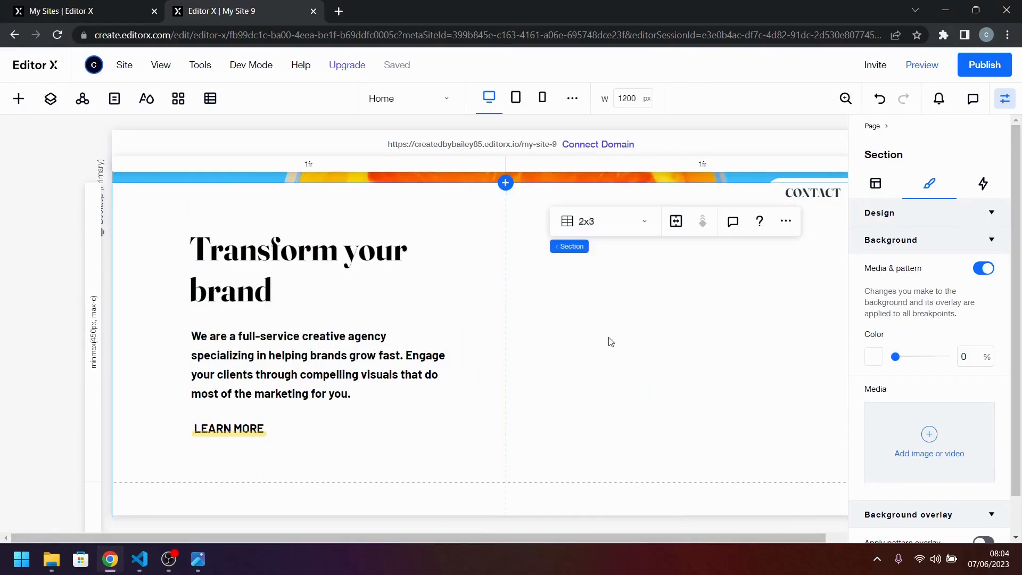
left_click(19, 99)
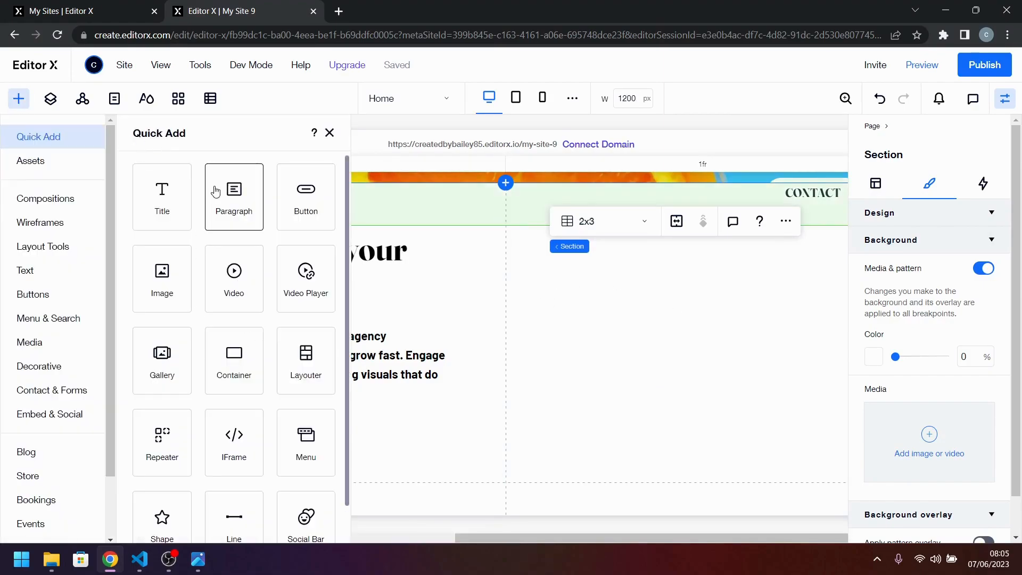
left_click_drag(177, 258, 692, 340)
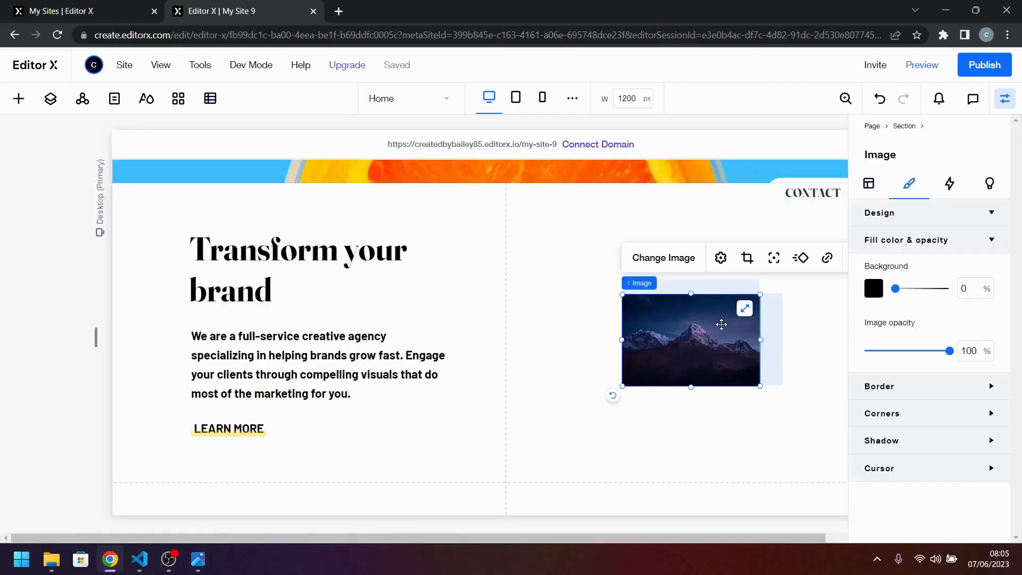
Stretch the placeholder image to fill its cell beside the "Transform your brand" text and replace it with image-transform.jpg from the site files.
left_click(745, 310)
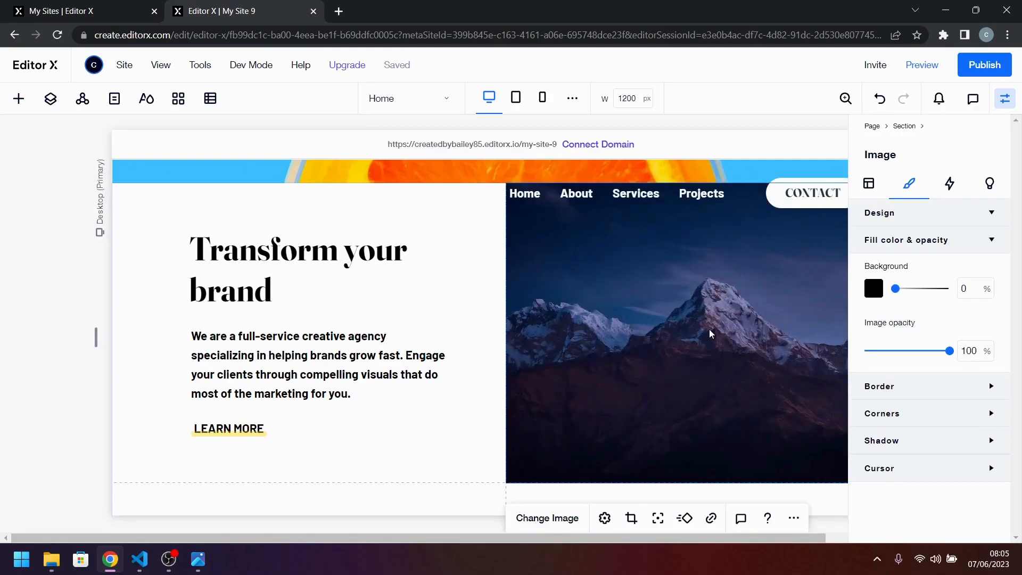
scroll(647, 314, "up", 1)
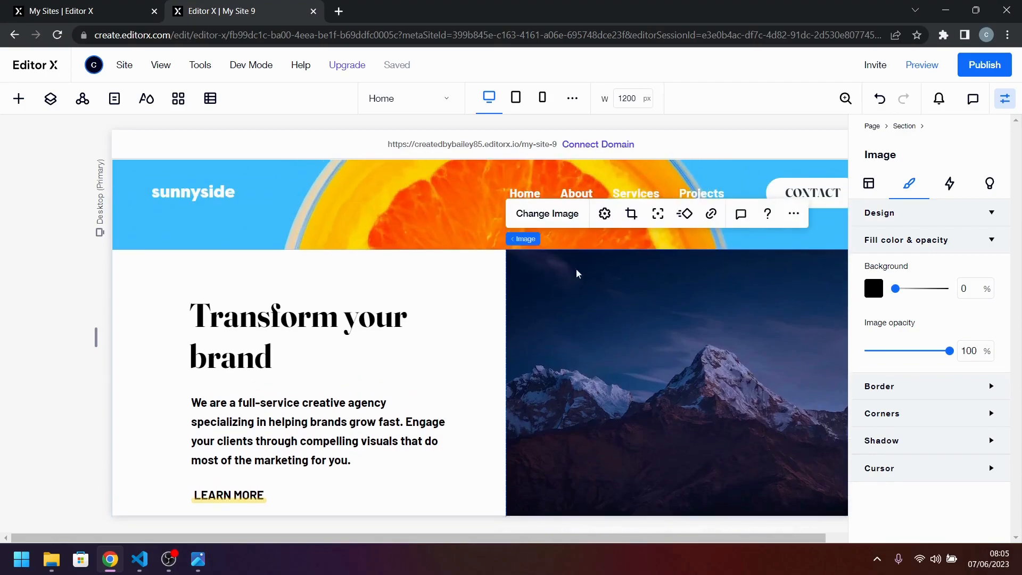
left_click(534, 213)
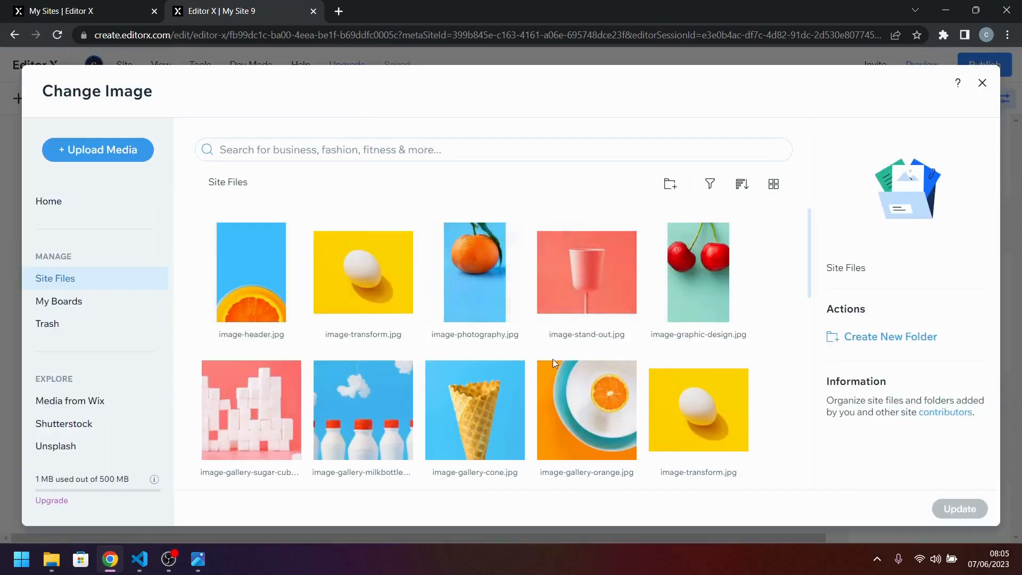
scroll(680, 427, "down", 1)
scroll(680, 428, "up", 1)
mouse_move(669, 408)
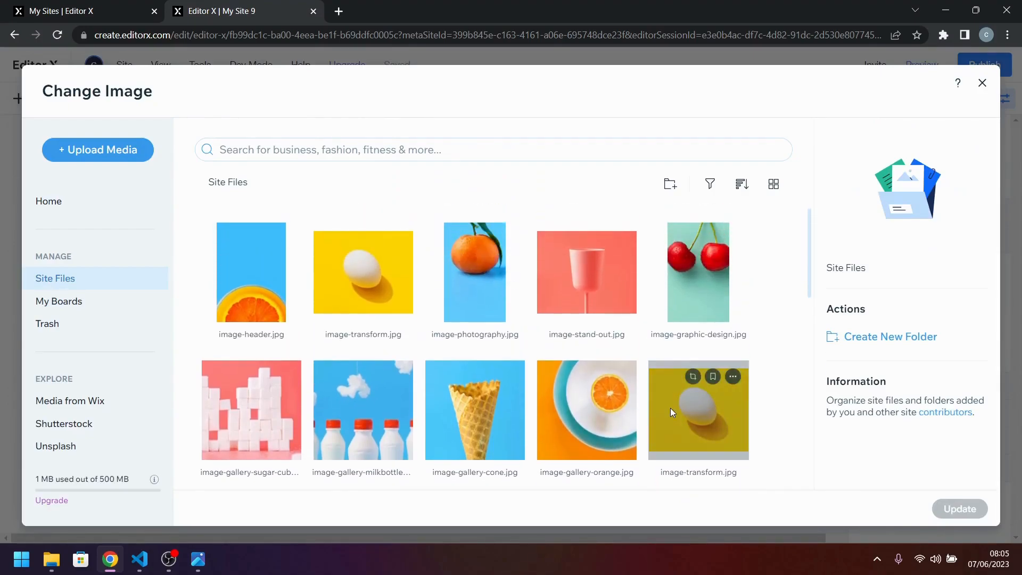
scroll(676, 414, "down", 1)
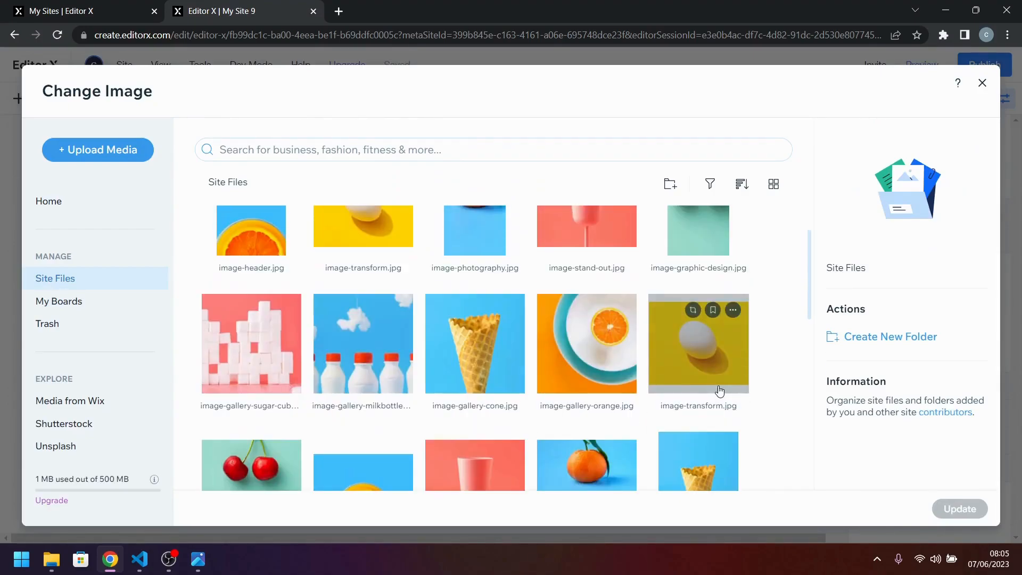
left_click(723, 390)
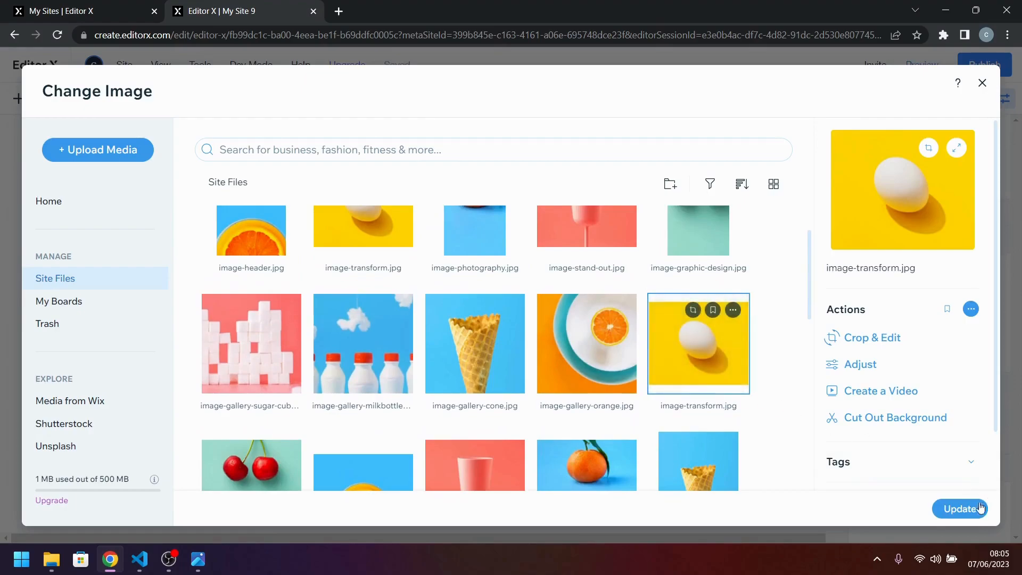
left_click(958, 509)
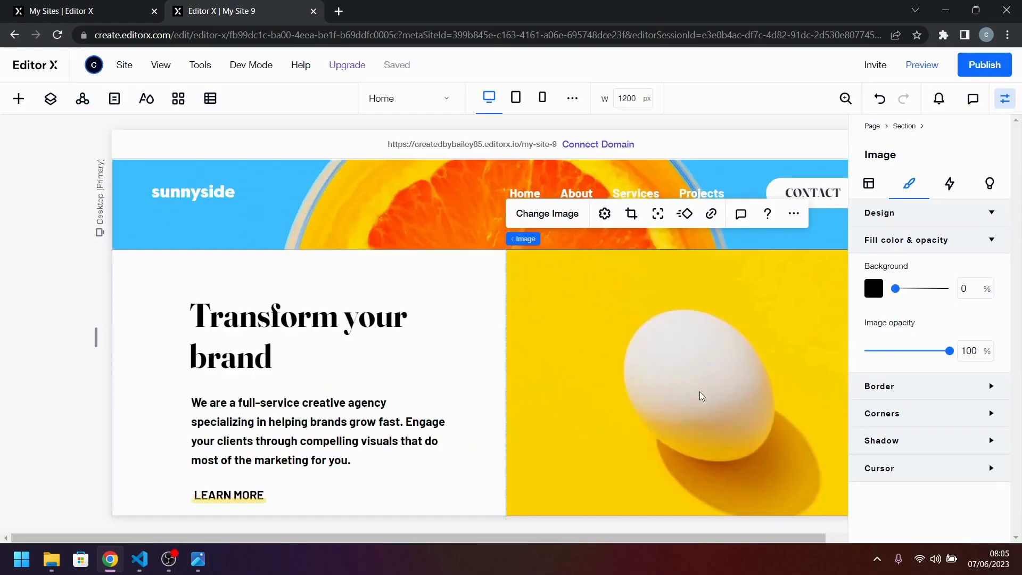
Compare the egg image row with desktop-design.jpg and examine the design's next row, "Stand out to the right audience".
scroll(699, 392, "down", 1)
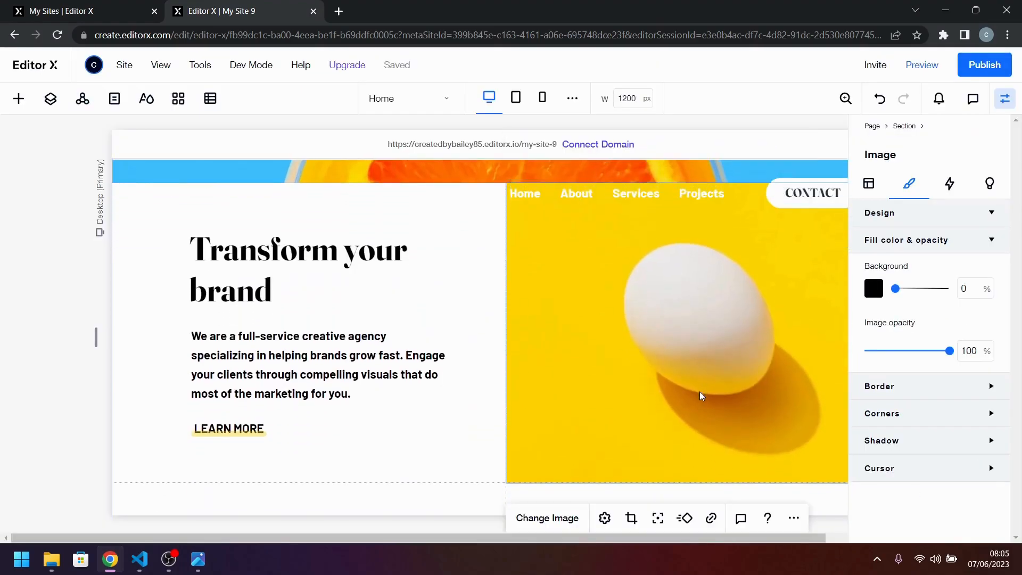
scroll(700, 394, "down", 2)
scroll(621, 356, "up", 3)
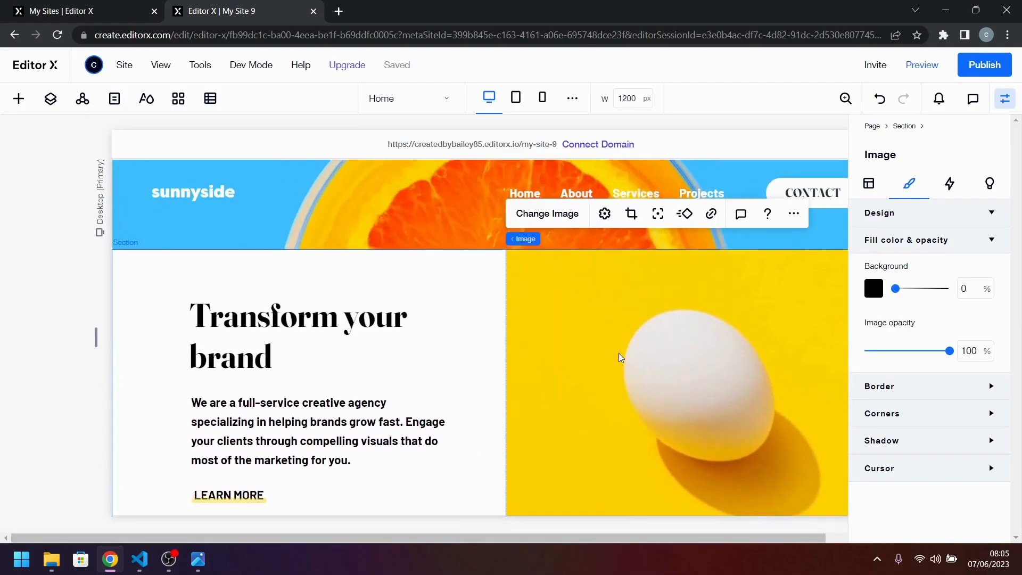
left_click(198, 559)
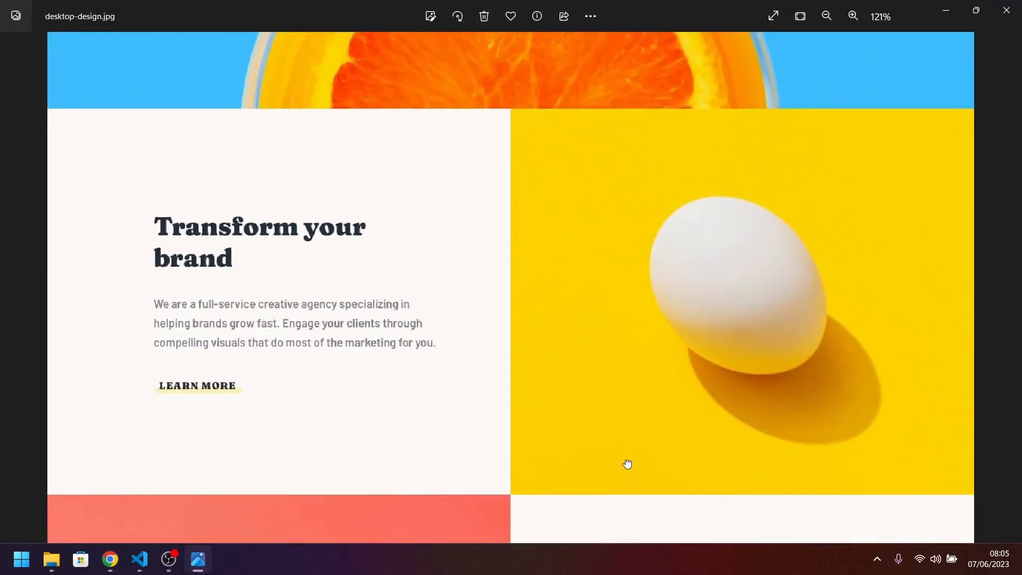
left_click_drag(627, 465, 632, 123)
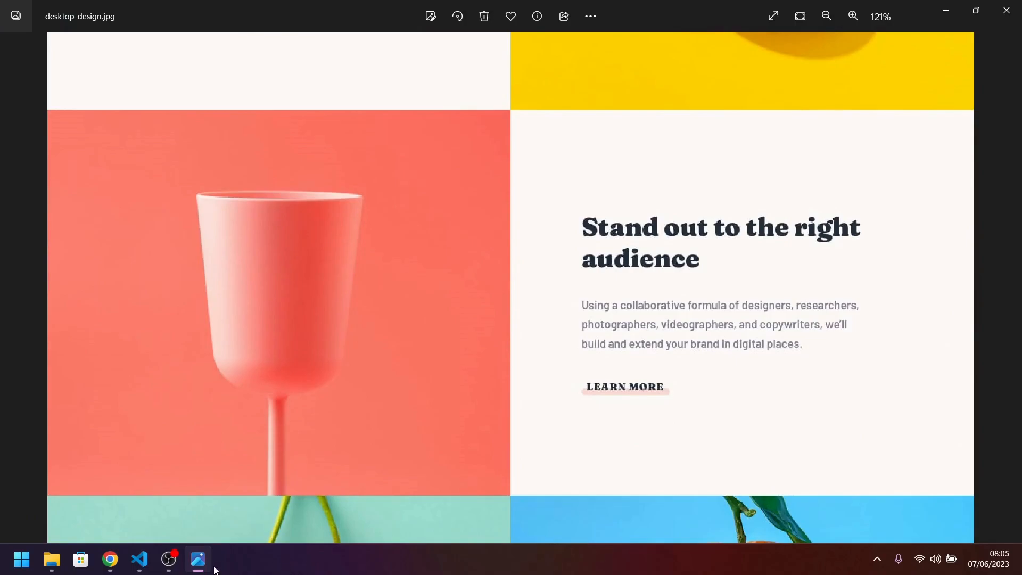
left_click(198, 559)
Add a placeholder image to the empty grid cell below the "Transform your brand" container and stretch it to fill the cell.
scroll(358, 373, "down", 5)
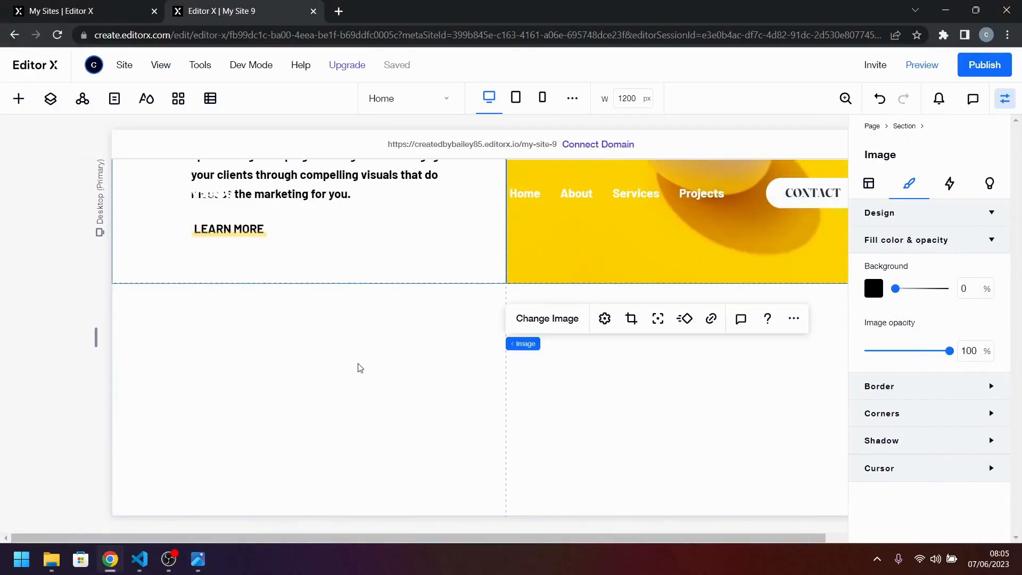
left_click(17, 106)
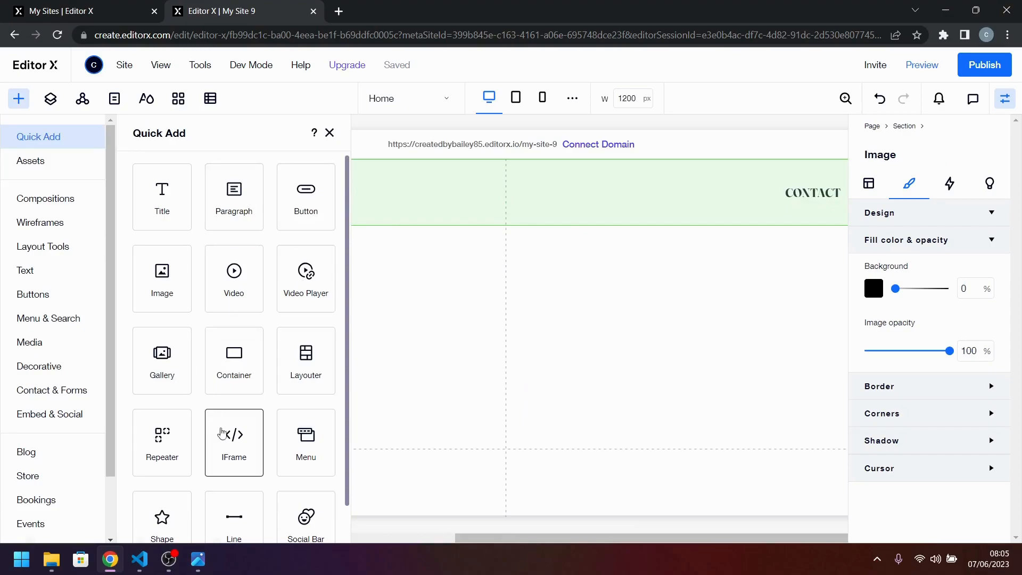
scroll(220, 310, "down", 1)
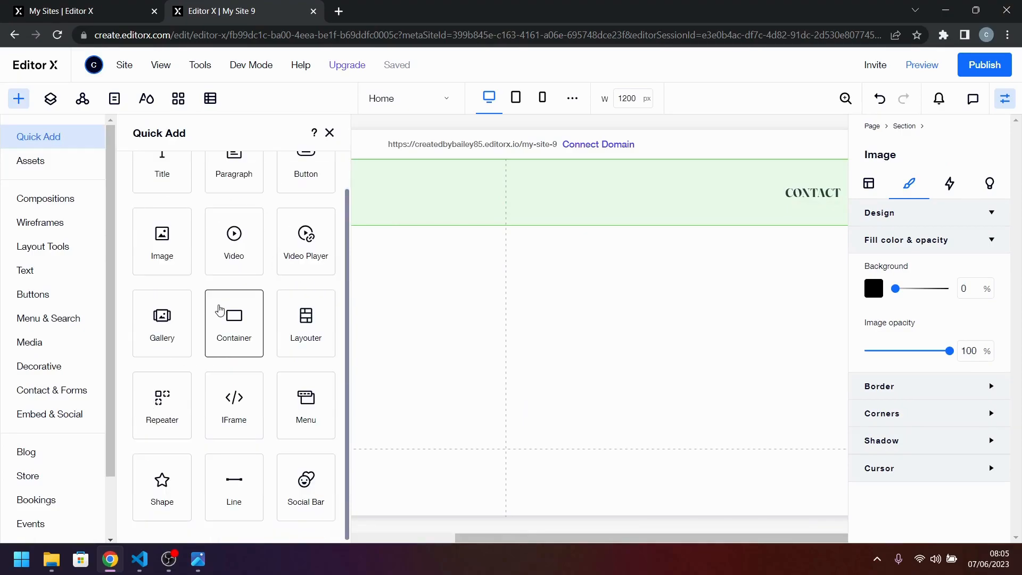
scroll(220, 310, "up", 1)
left_click_drag(171, 293, 335, 342)
left_click(405, 315)
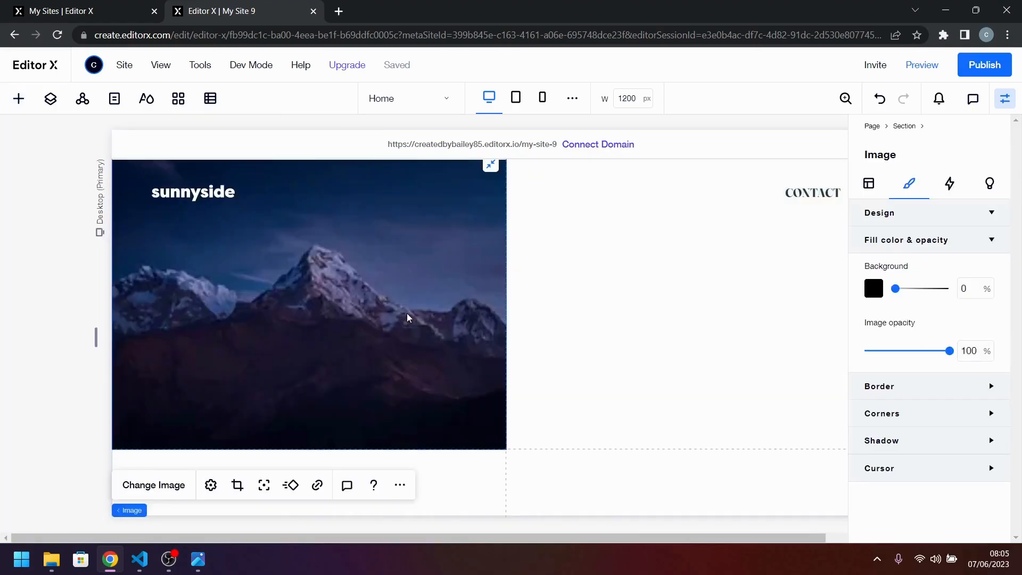
Replace the placeholder below the "Transform your brand" container with image-stand-out.jpg from the site files.
double_click(240, 443)
scroll(423, 315, "down", 2)
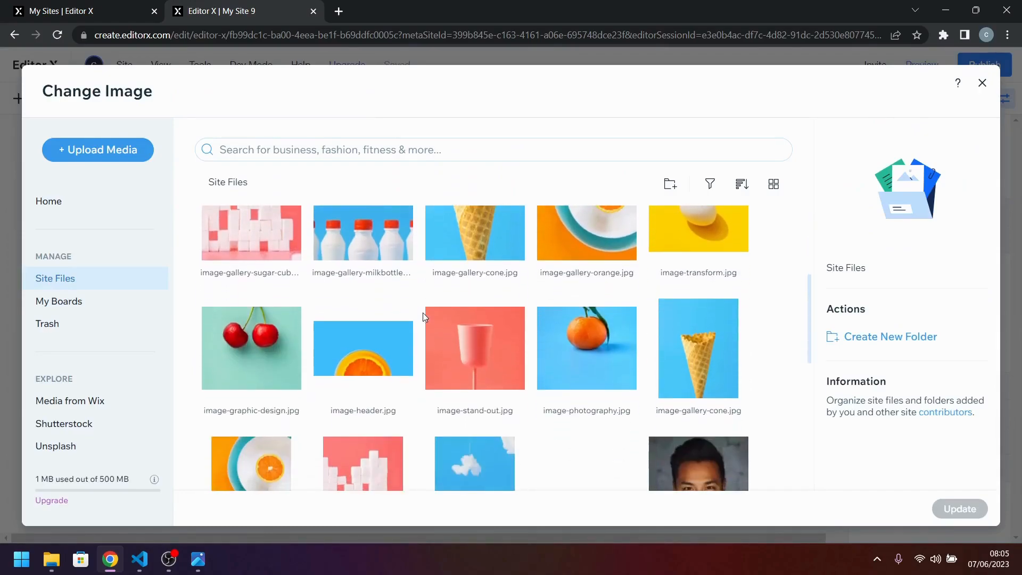
left_click(458, 341)
left_click(960, 508)
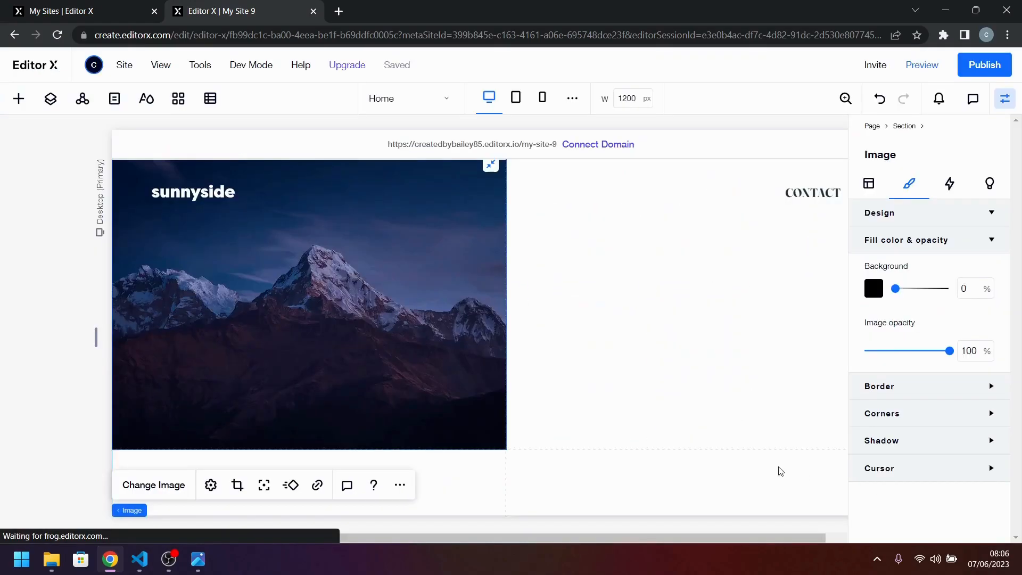
Duplicate the "Transform your brand" container into the empty cell beside the pink cup image and check its location in the grid cells.
scroll(424, 322, "up", 5)
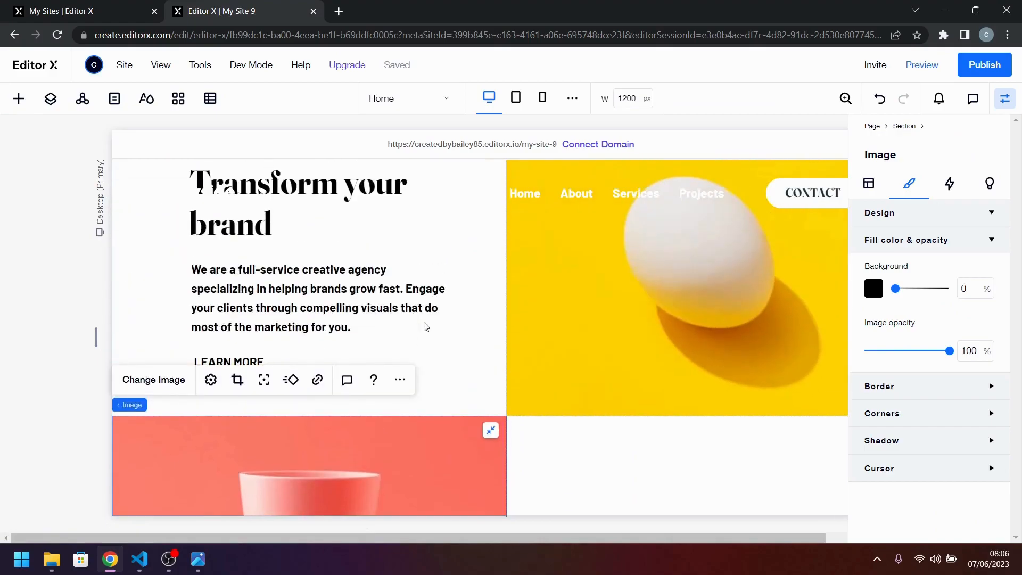
scroll(544, 384, "up", 1)
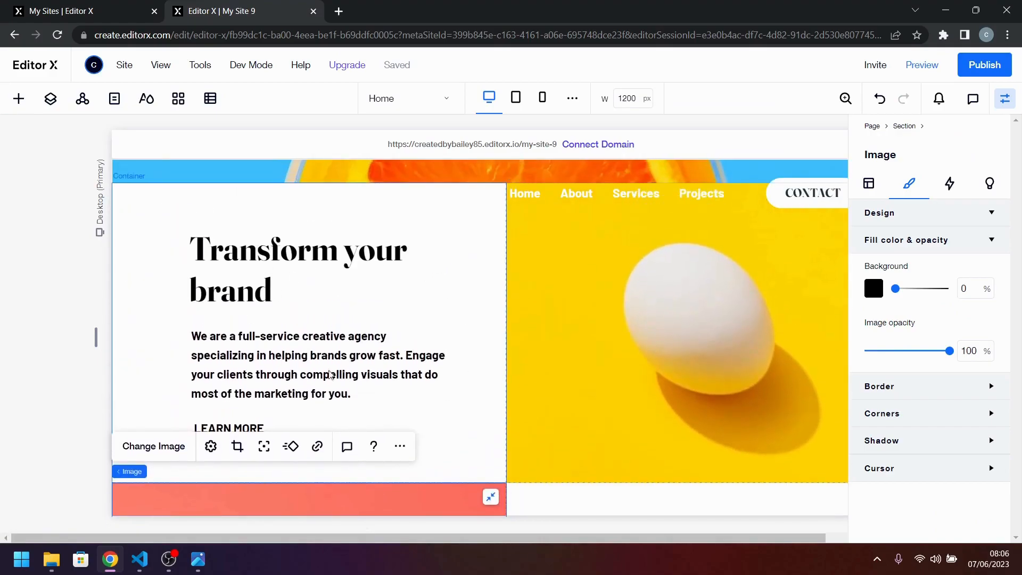
left_click(315, 319)
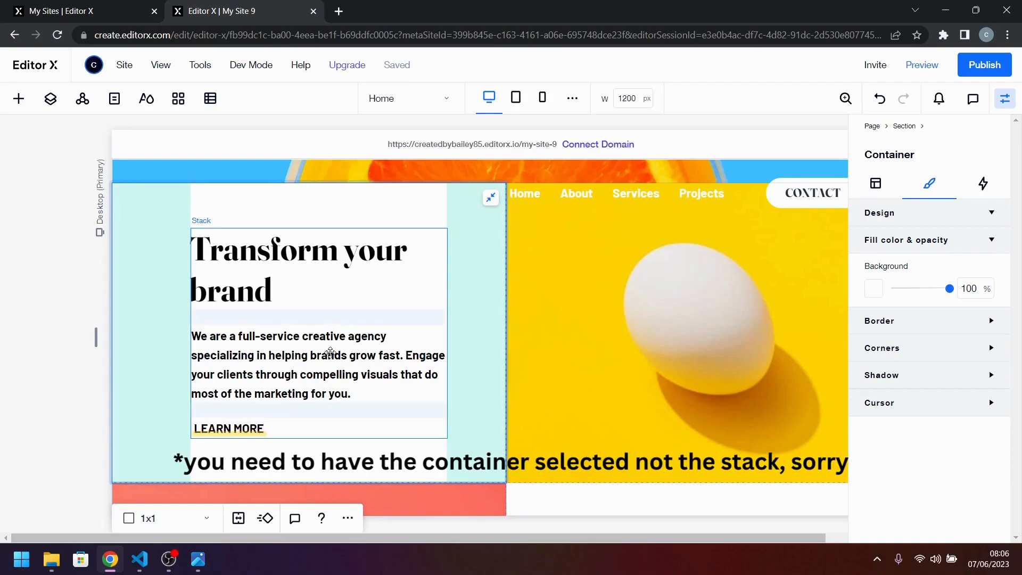
left_click_drag(330, 351, 721, 496)
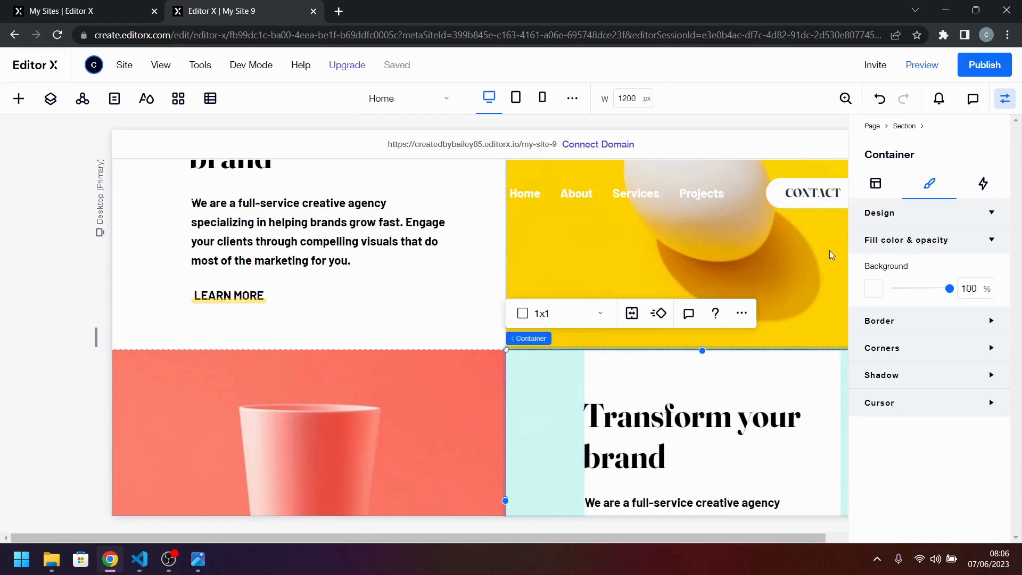
left_click(875, 183)
scroll(644, 374, "right", 2)
scroll(644, 374, "right", 2)
scroll(932, 394, "down", 5)
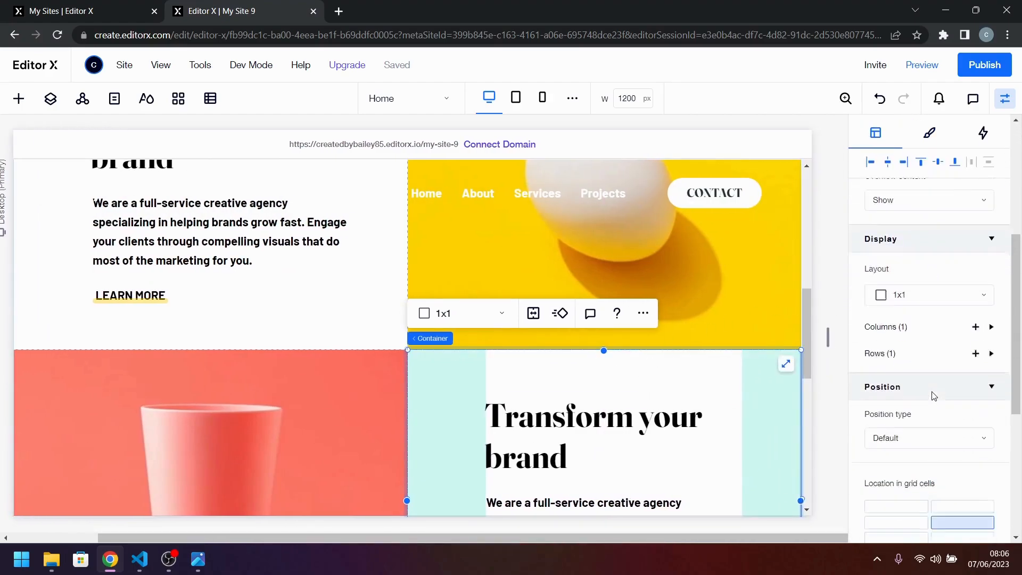
scroll(933, 395, "down", 2)
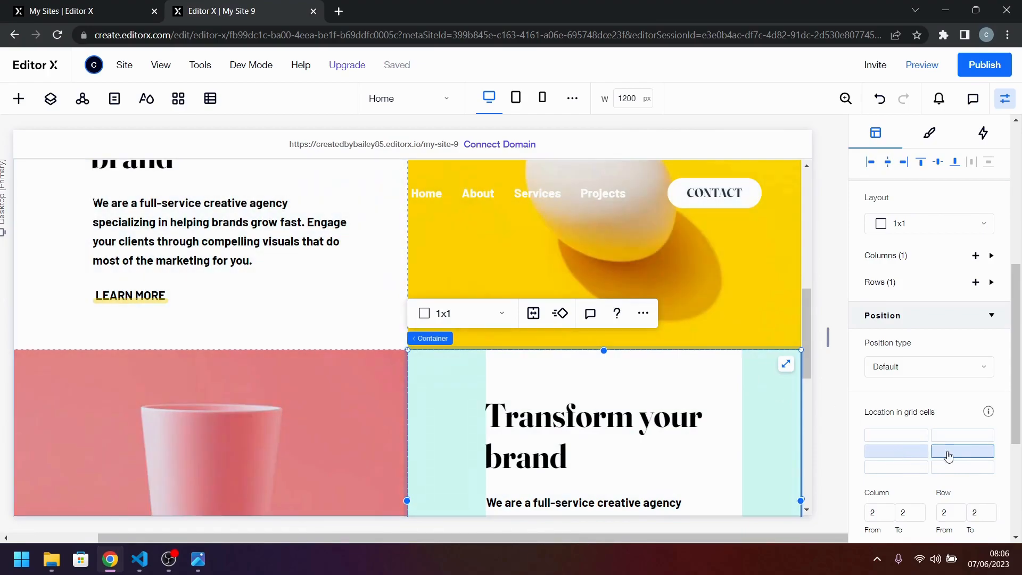
scroll(750, 426, "down", 3)
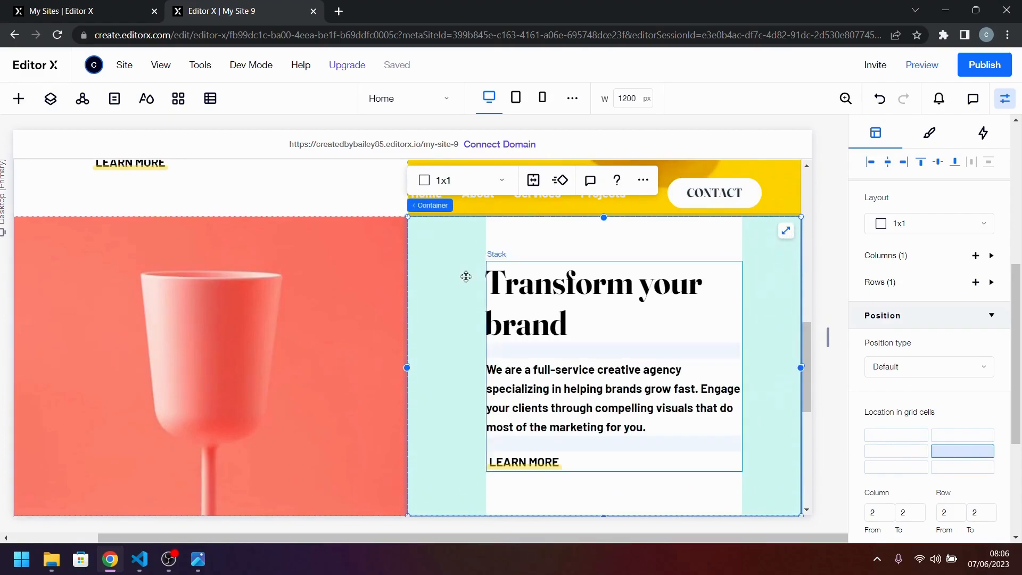
Copy the heading from VS Code and replace the duplicated container's heading with "Stand out to the right audience".
key("alt+Tab")
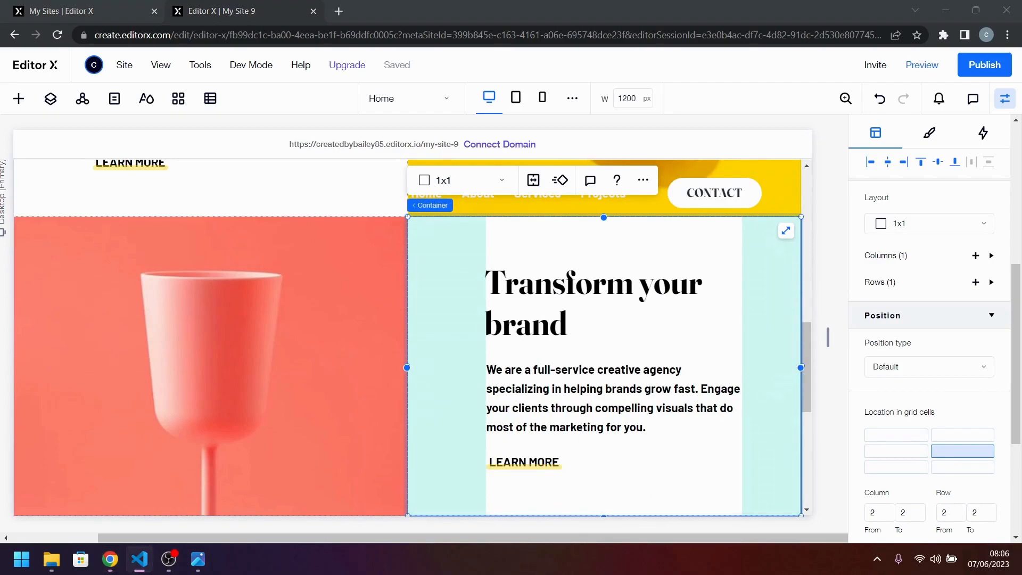
left_click(570, 288)
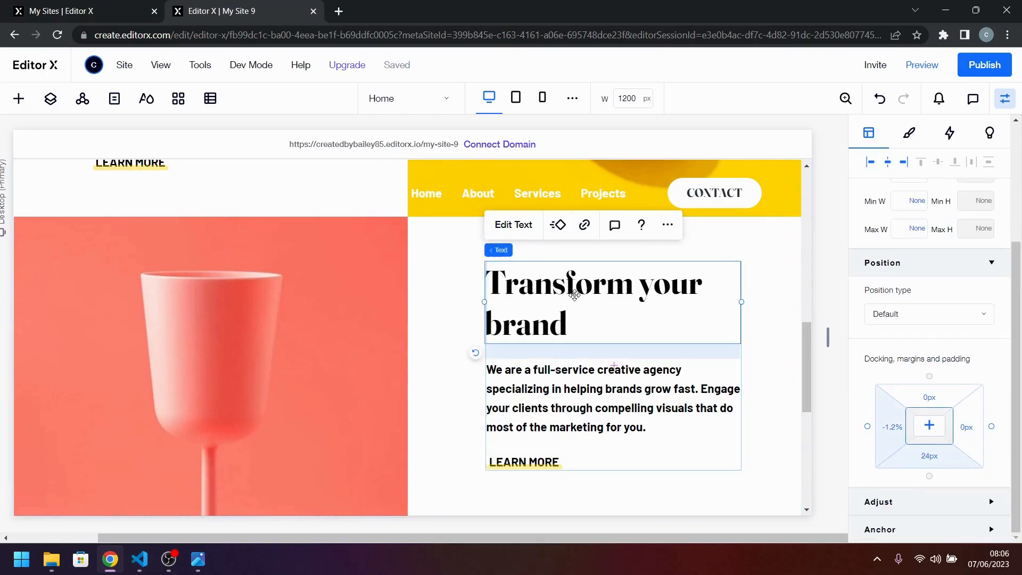
double_click(574, 295)
type("Stand out to the right audience")
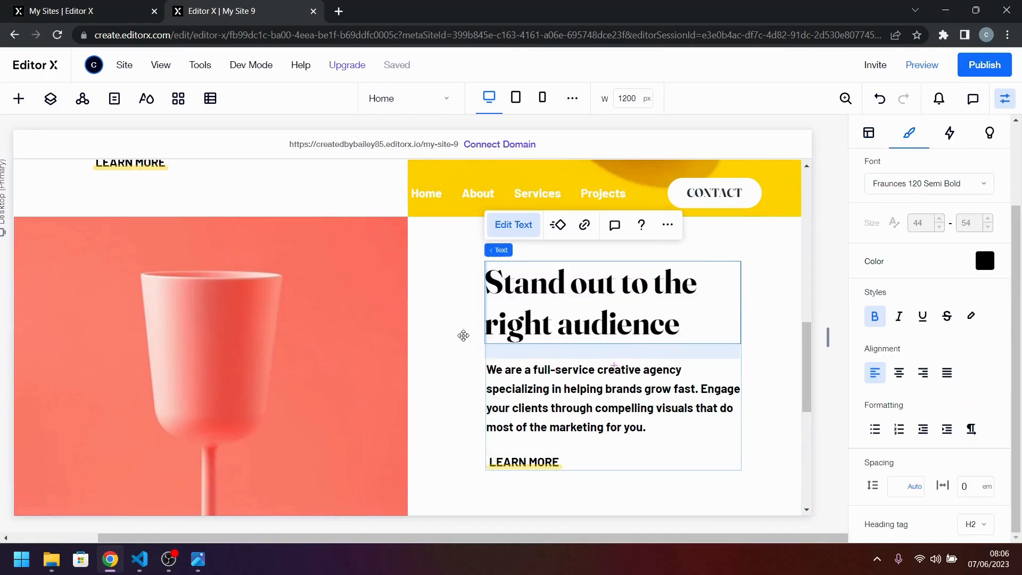
key("alt+Tab")
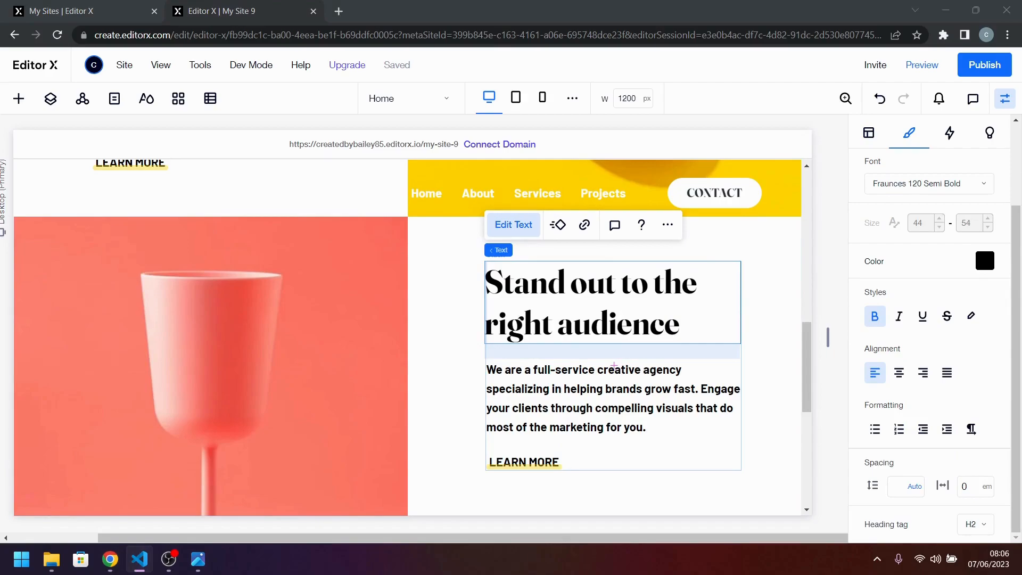
left_click(551, 403)
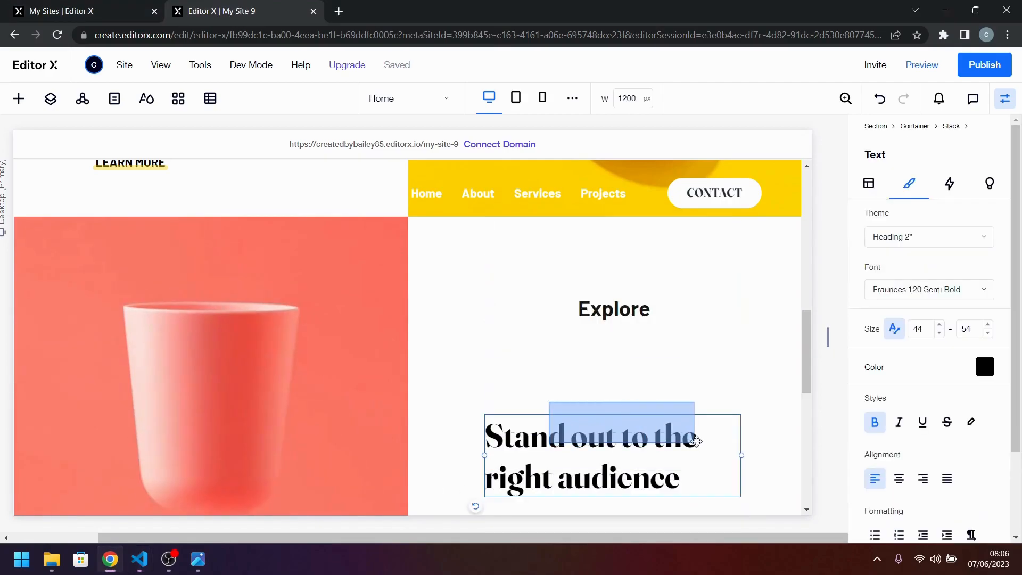
left_click(700, 374)
left_click_drag(699, 375, 729, 382)
key("ctrl+z")
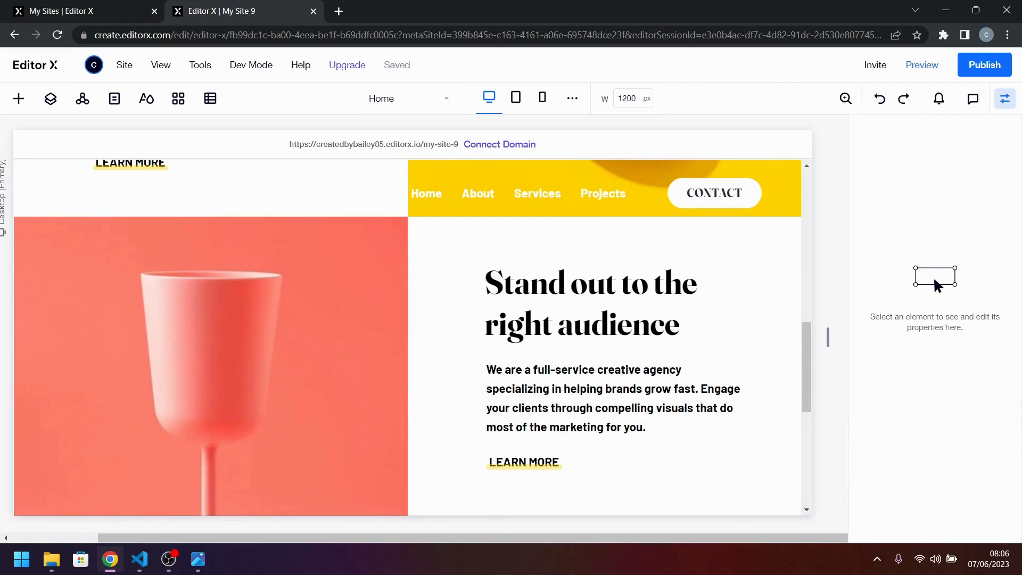
Replace the paragraph under "Stand out to the right audience" with the "Using a collaborative formula of designers" copy from VS Code, removing its leading spaces.
key("alt+Tab")
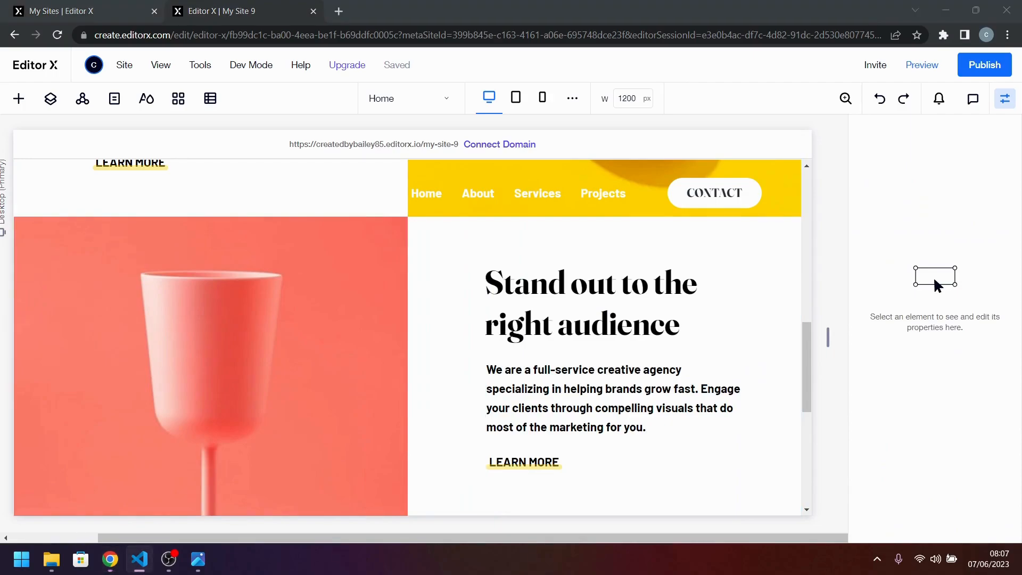
left_click(643, 395)
left_click(639, 397)
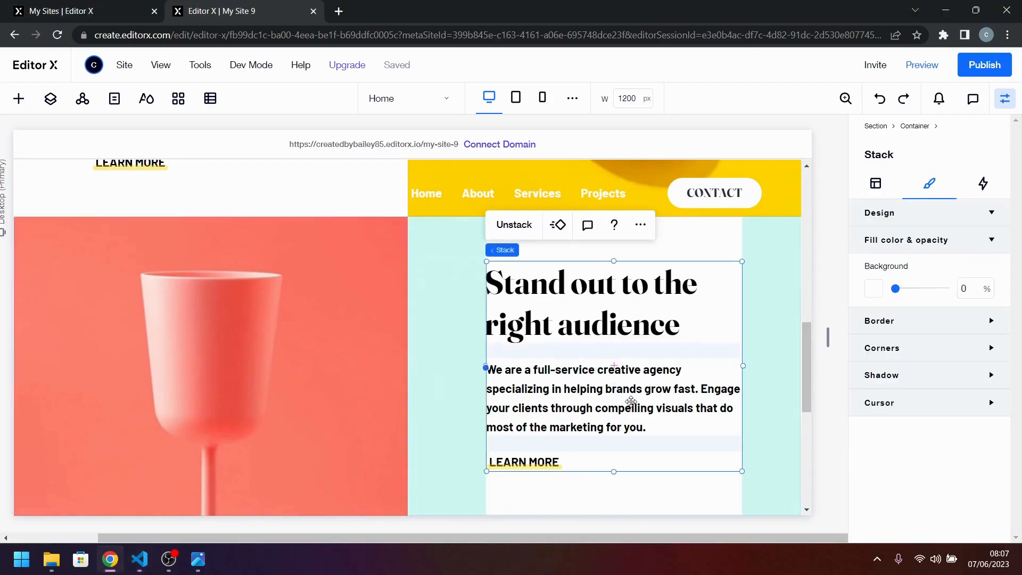
left_click(631, 400)
double_click(632, 401)
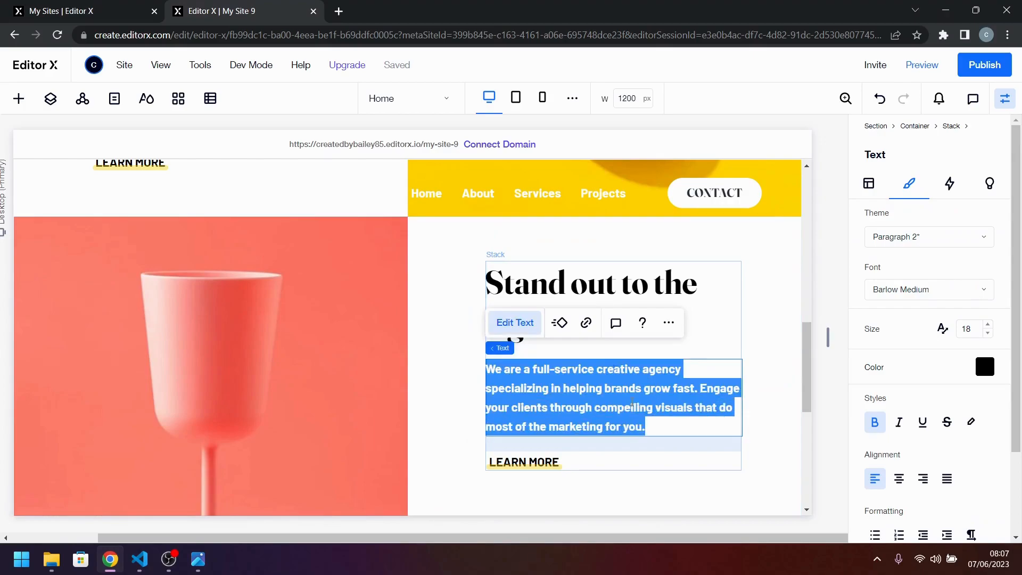
type("Using a collaborative formula of designers, researchers, photographers, videographers, and copywriters, we’ll build and extend your brand in digital places.")
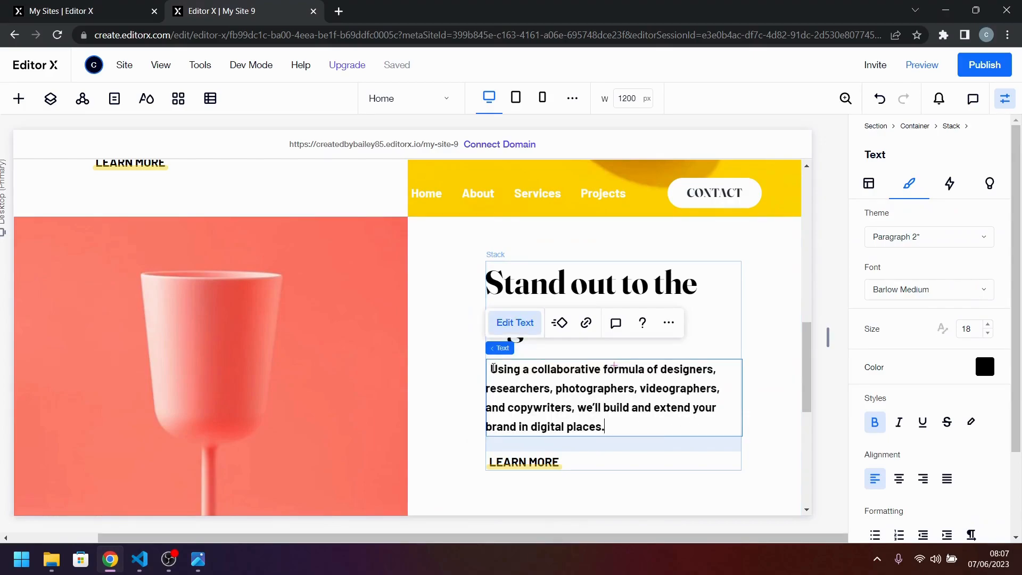
key("BackSpace")
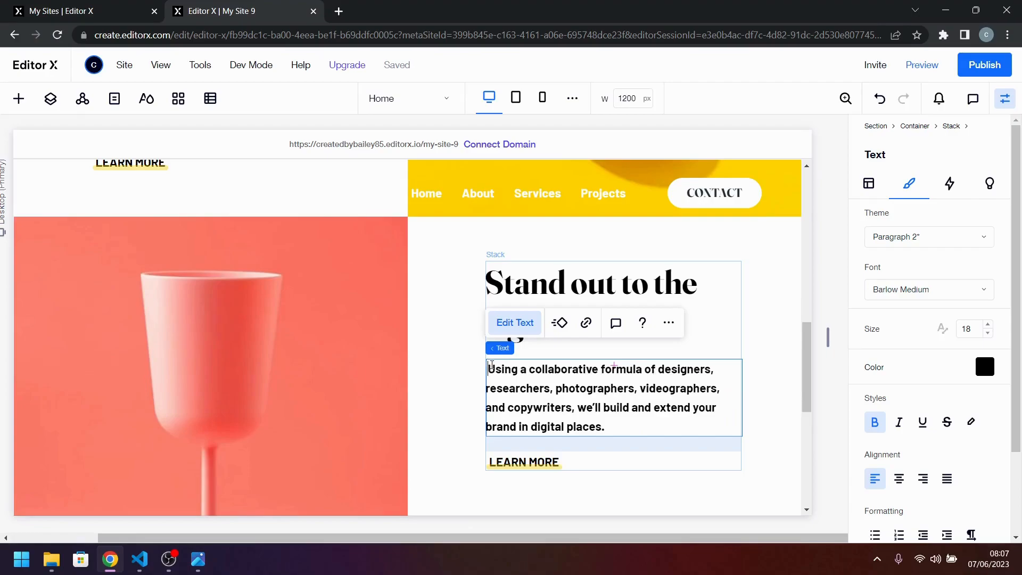
key("BackSpace")
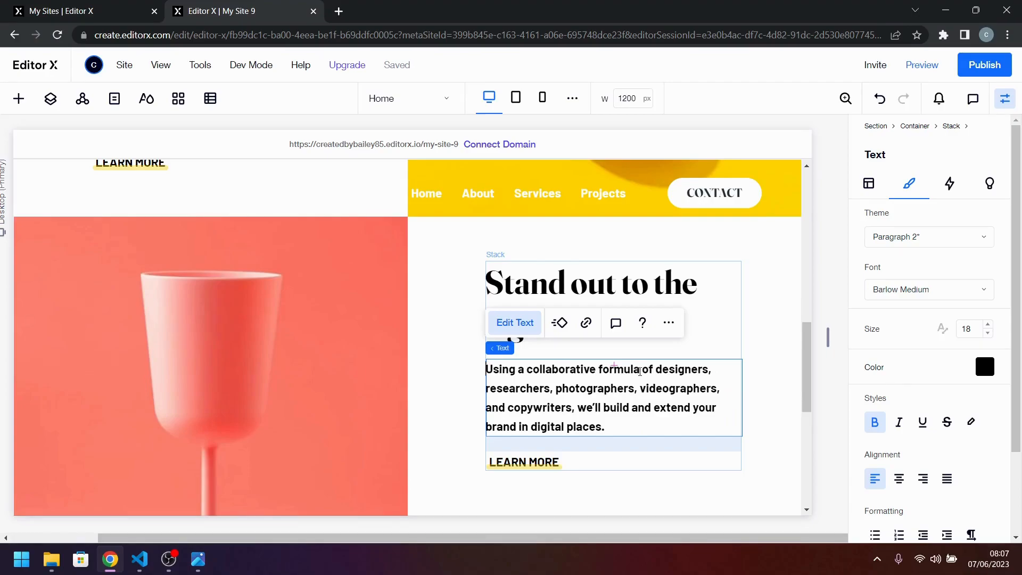
left_click(693, 451)
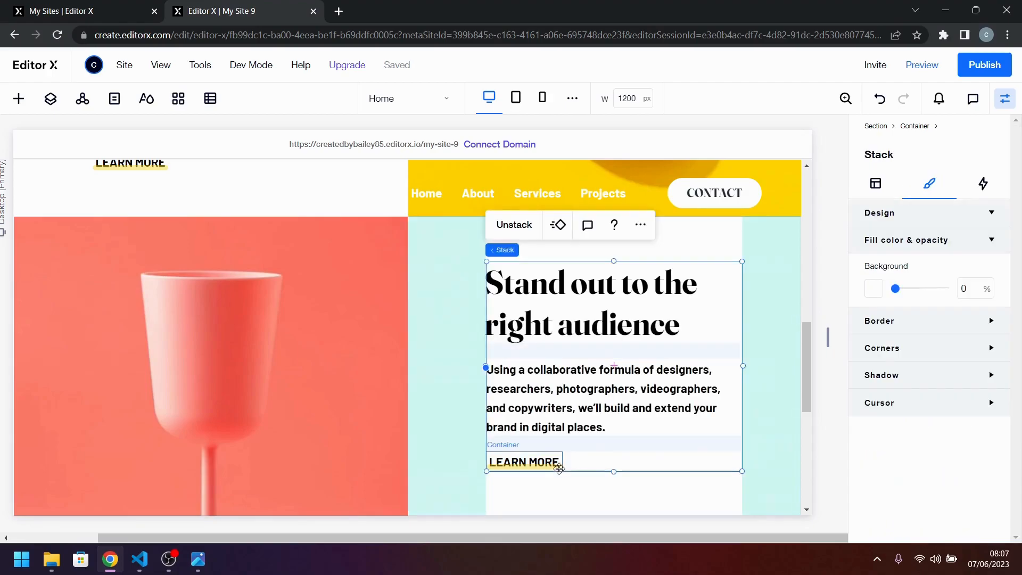
Change the highlight bar behind the "Stand out" LEARN MORE text to the coral theme color #FE7867 and compare it with desktop-design.jpg.
left_click(554, 468)
left_click(554, 469)
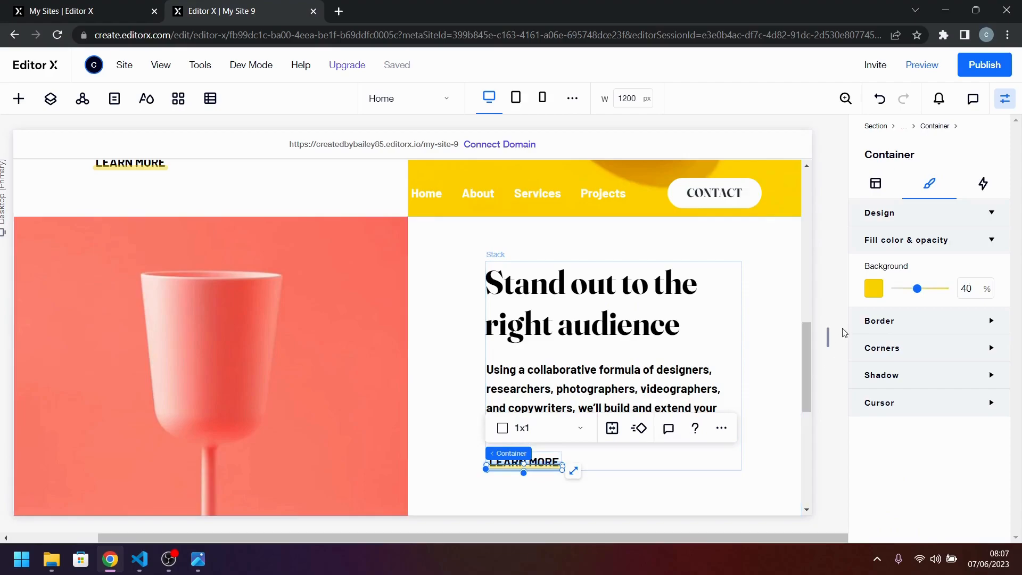
left_click(875, 289)
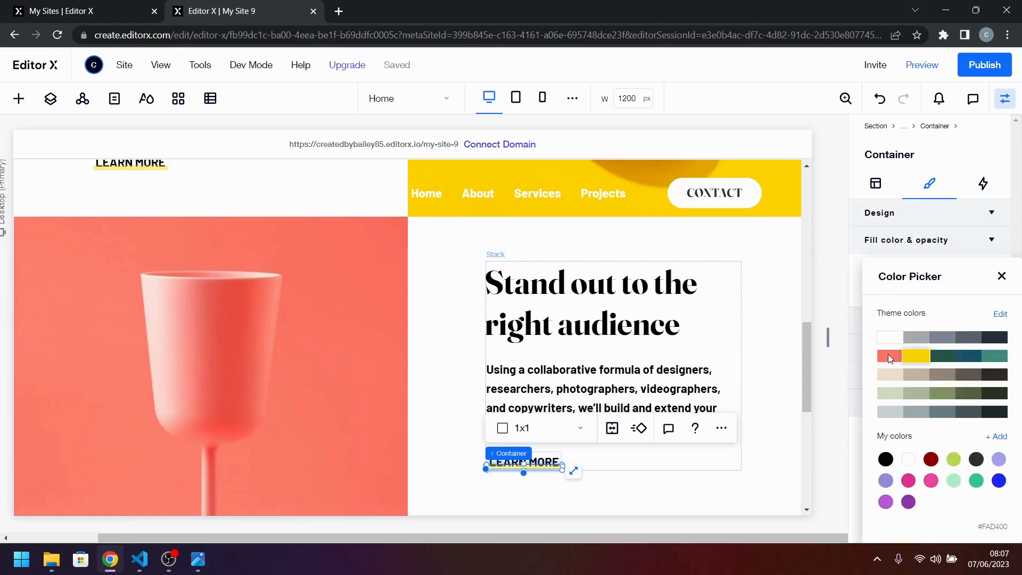
left_click(898, 363)
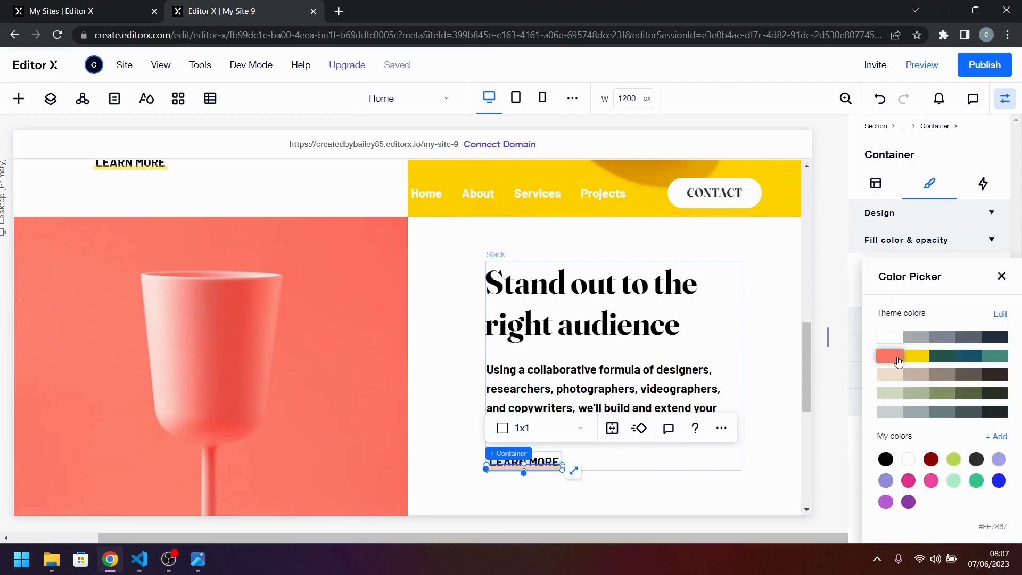
left_click(1002, 276)
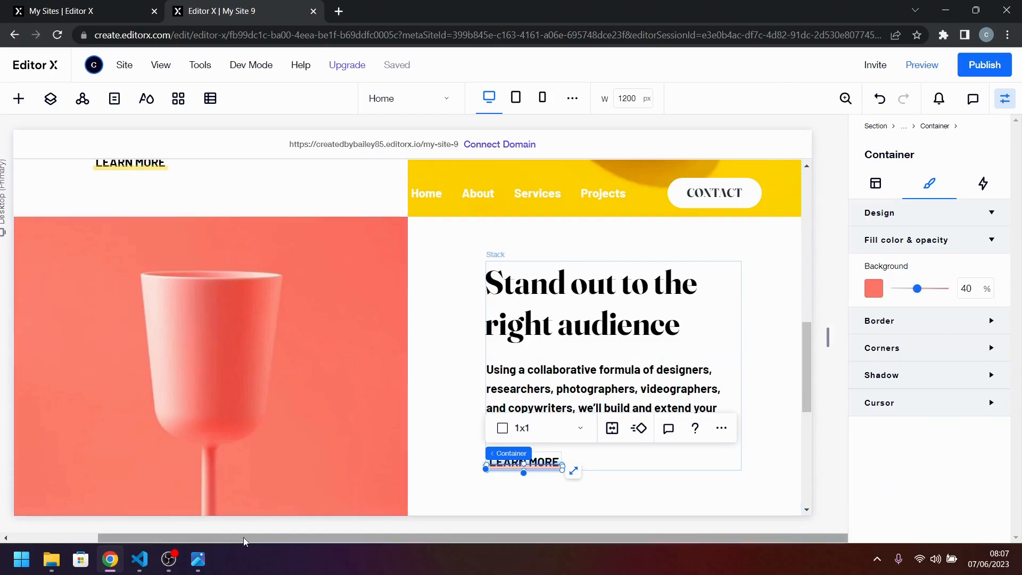
left_click(197, 559)
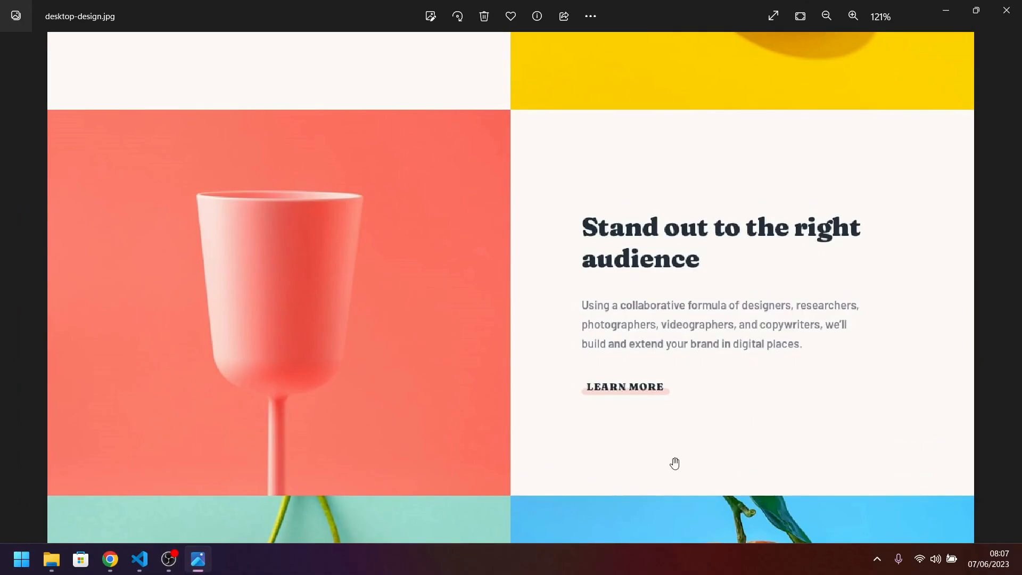
left_click(941, 13)
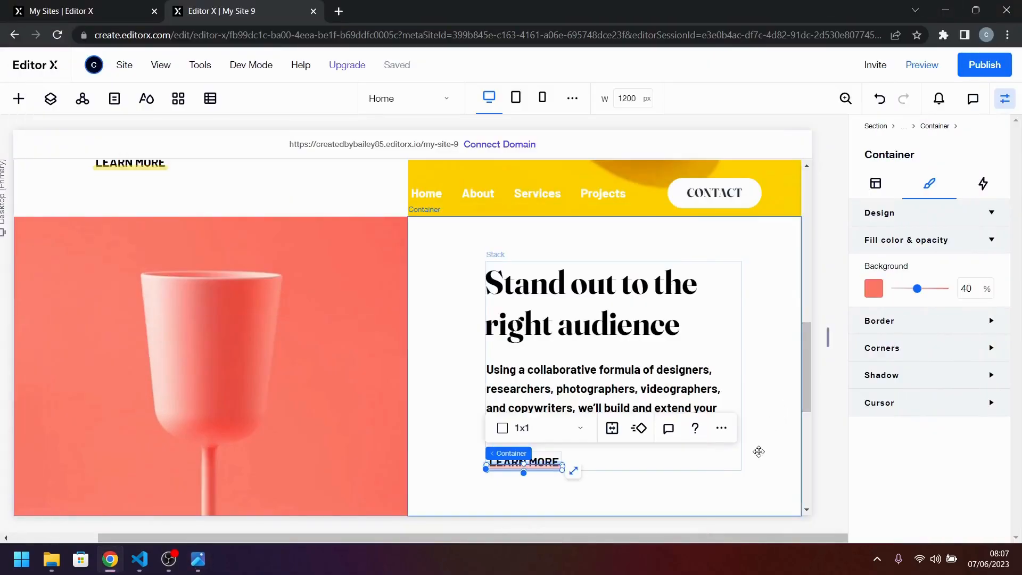
Examine the empty last grid row and the matching Graphic Design and Photography row in desktop-design.jpg.
left_click(758, 451)
scroll(637, 434, "down", 1)
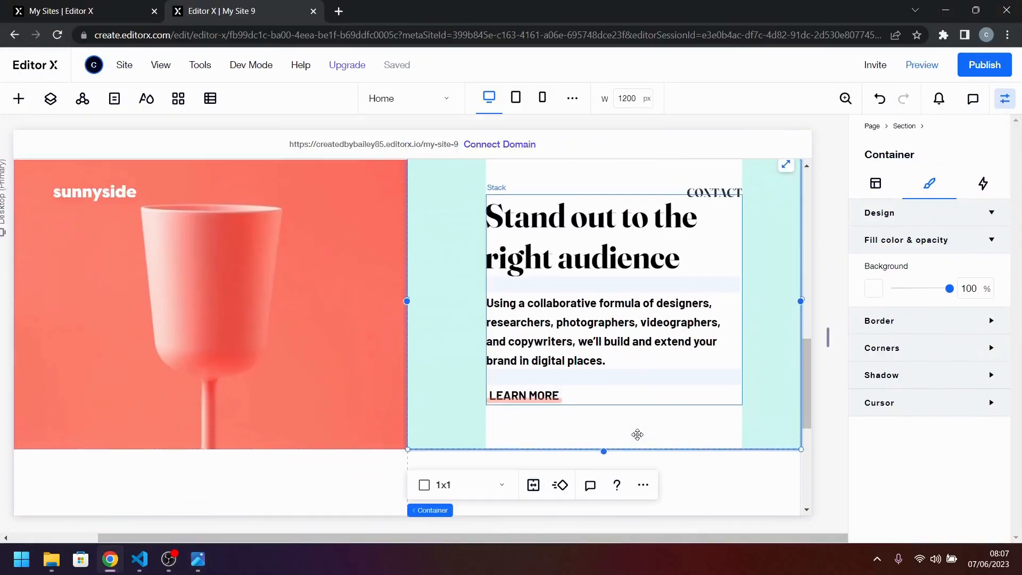
scroll(637, 435, "down", 4)
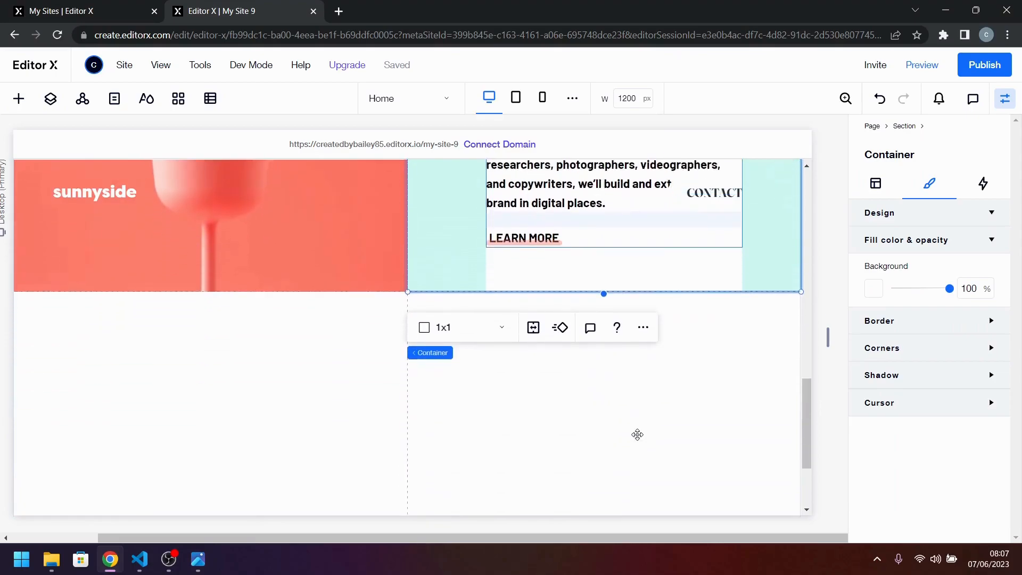
left_click(348, 375)
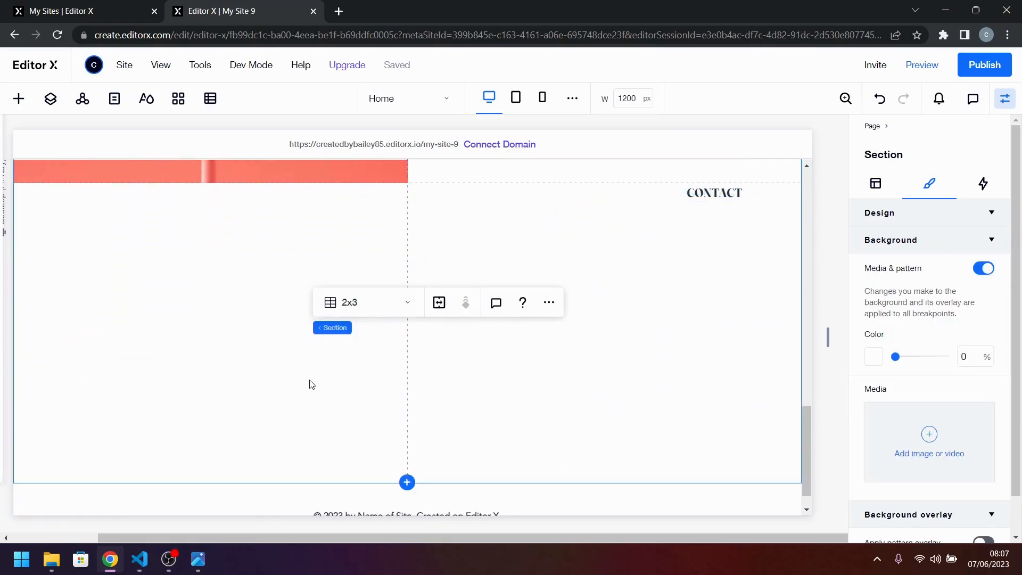
left_click(206, 554)
scroll(343, 407, "down", 3)
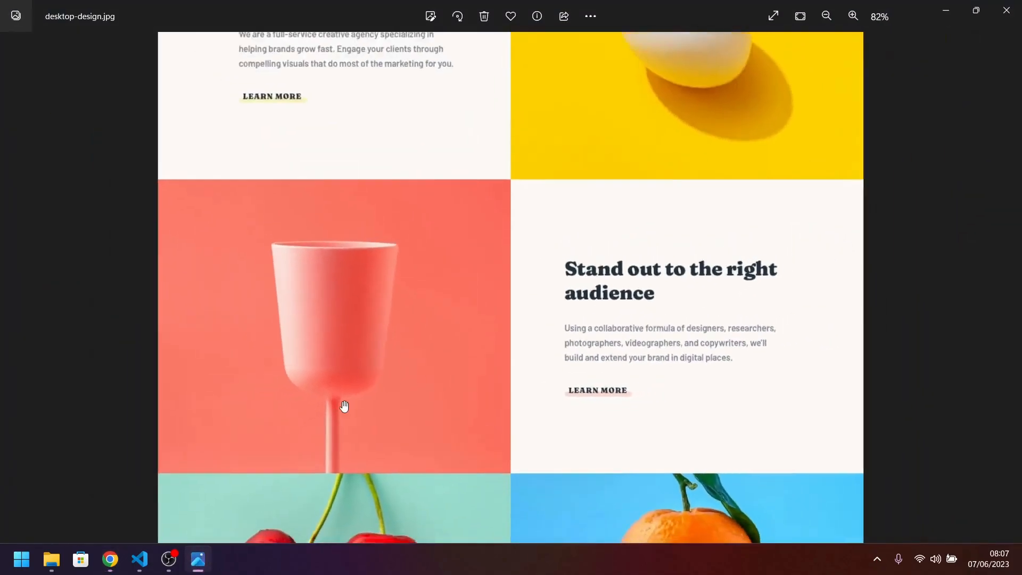
scroll(440, 436, "down", 5)
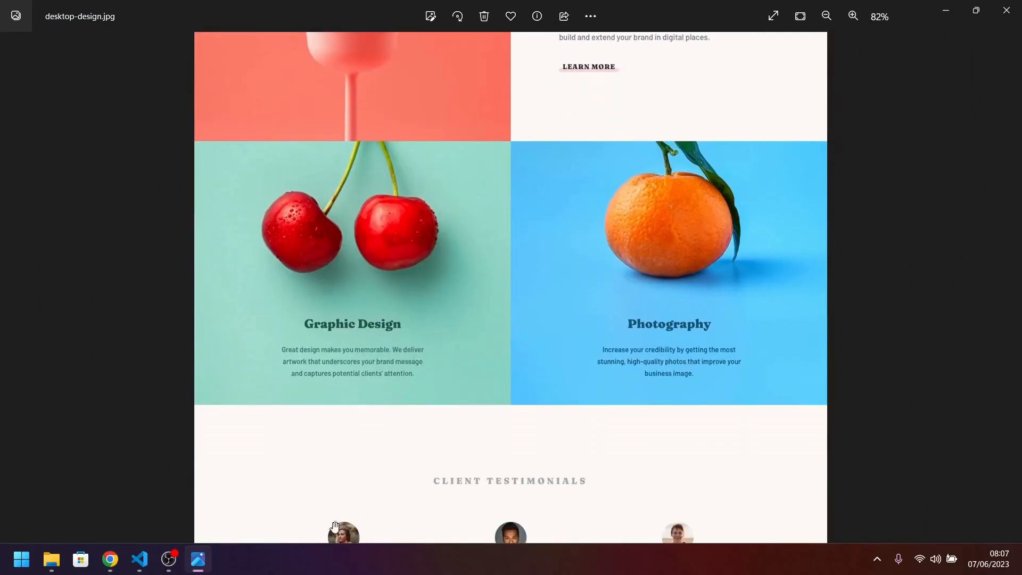
left_click(111, 560)
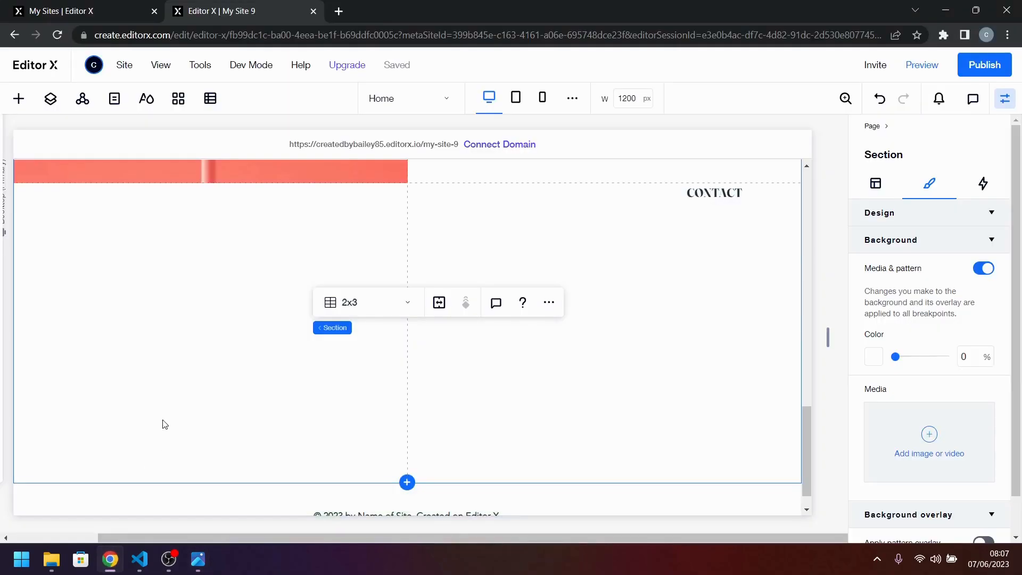
Fill the empty grid cell below the pink cup with a stretched image using image-graphic-design.jpg from the site files.
left_click(18, 99)
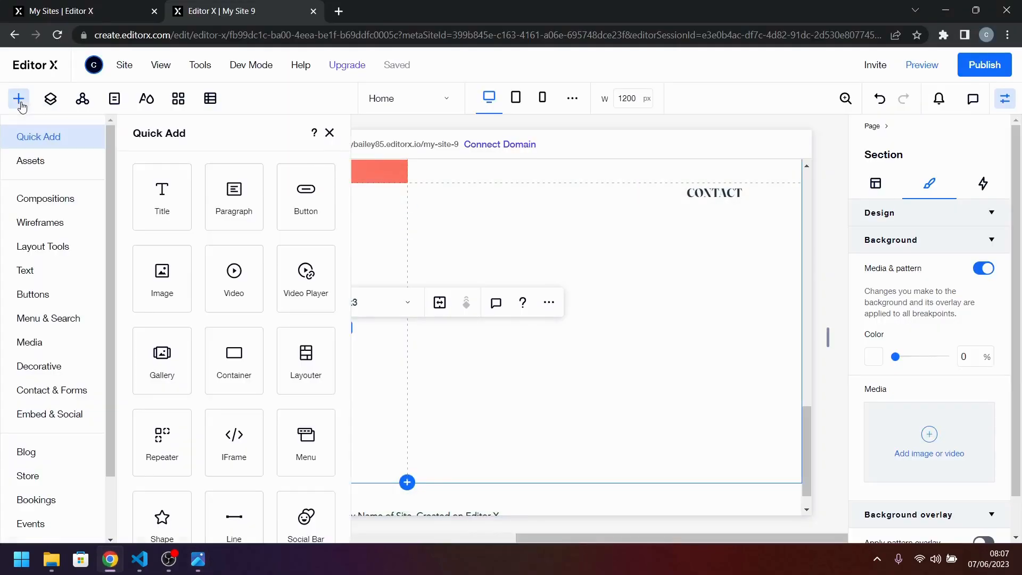
left_click_drag(169, 282, 308, 323)
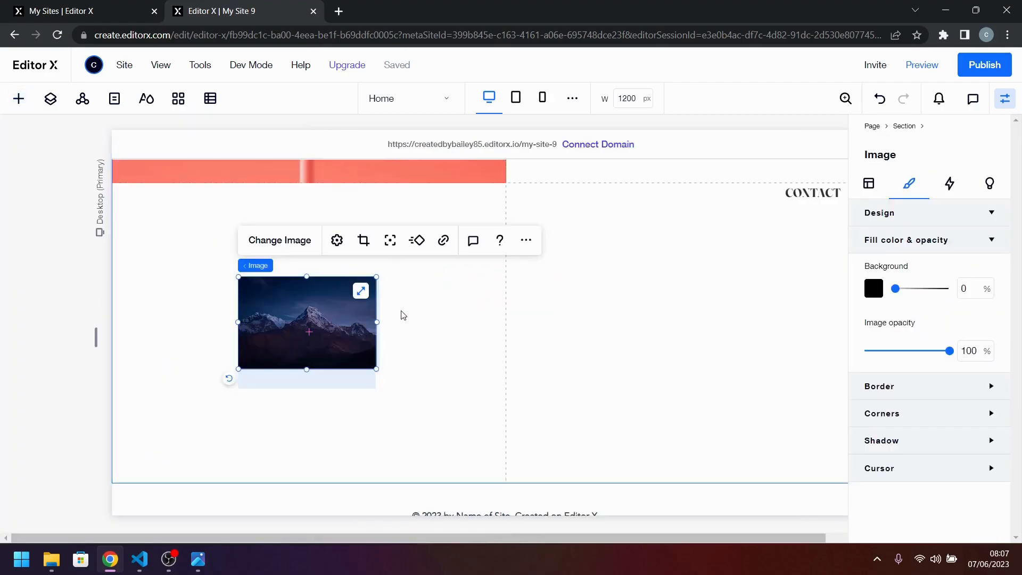
left_click(361, 291)
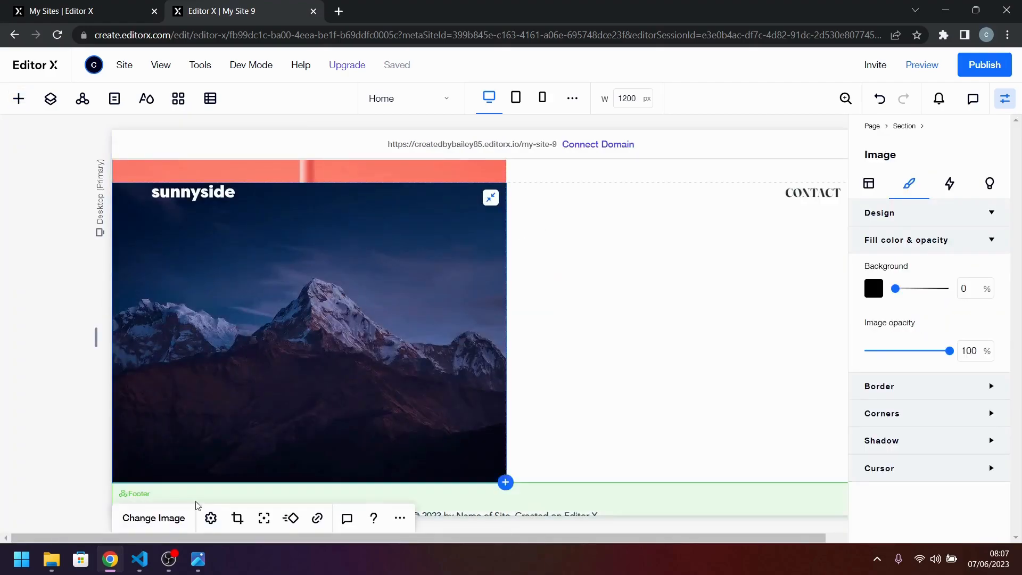
left_click(155, 521)
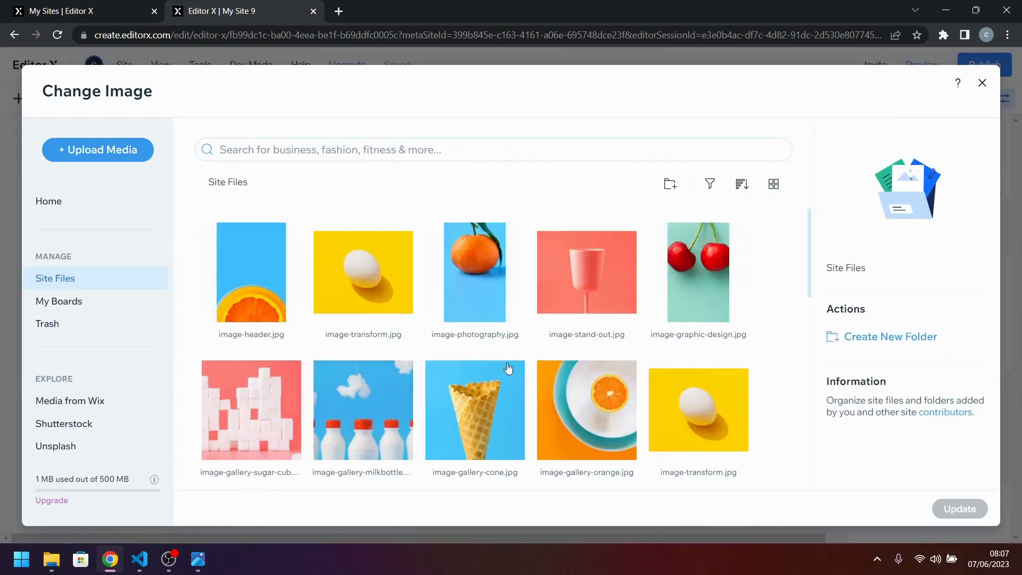
scroll(552, 380, "down", 5)
left_click(245, 296)
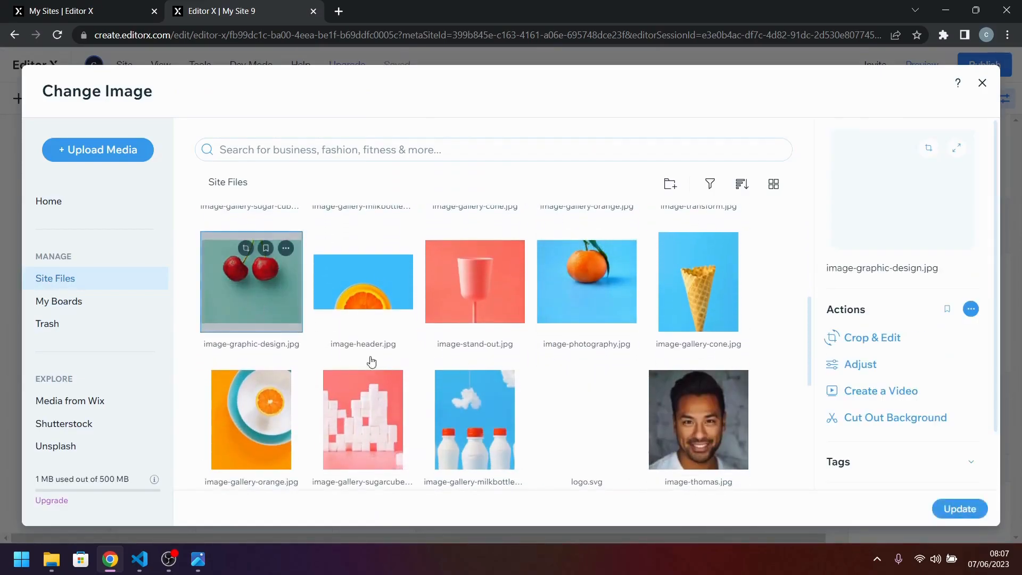
left_click(958, 508)
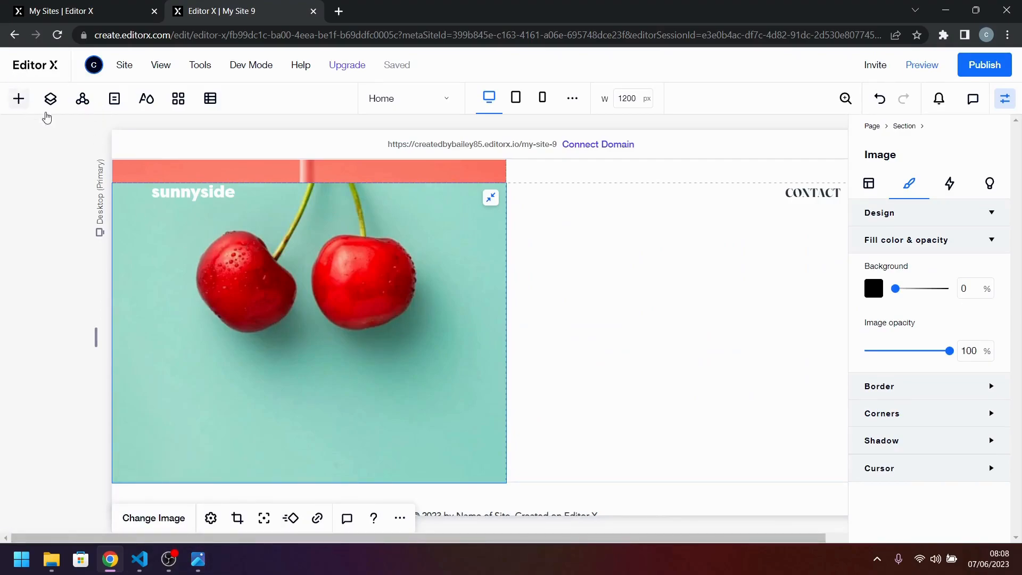
Add a title below the cherries on the image and replace its text with "Graphic design" copied from VS Code.
left_click(20, 100)
left_click_drag(167, 213, 274, 357)
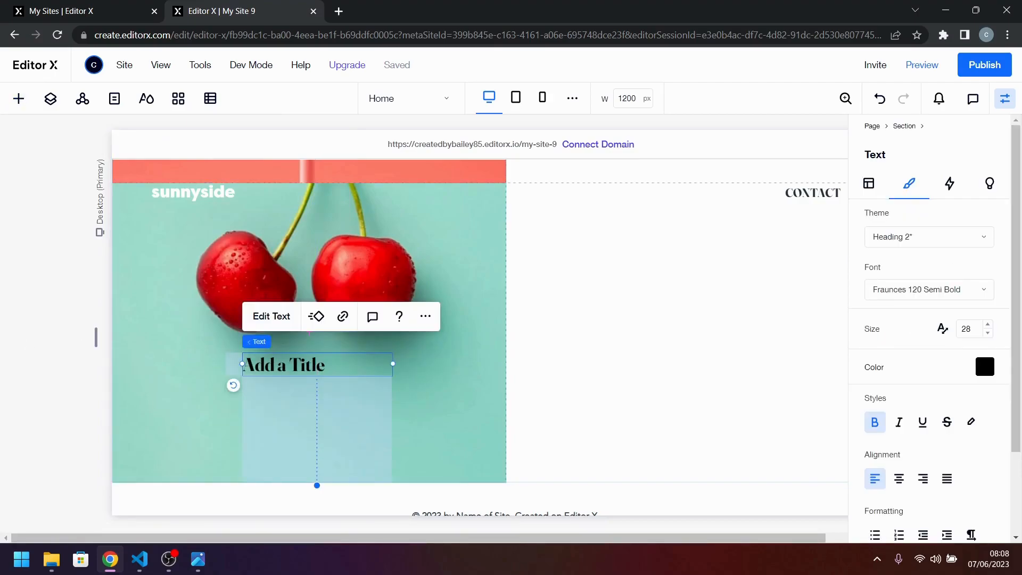
key("alt+Tab")
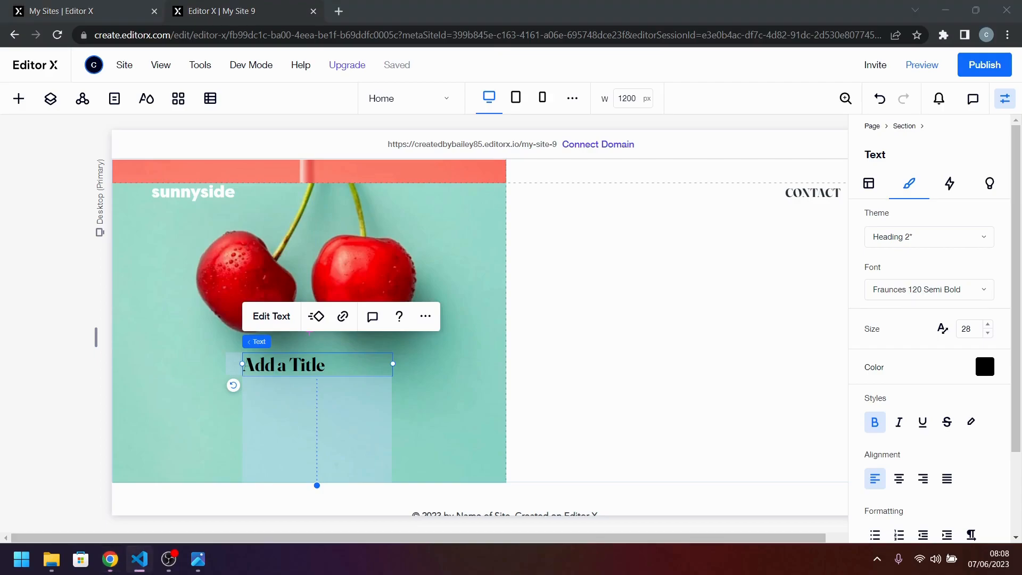
left_click(311, 362)
double_click(311, 362)
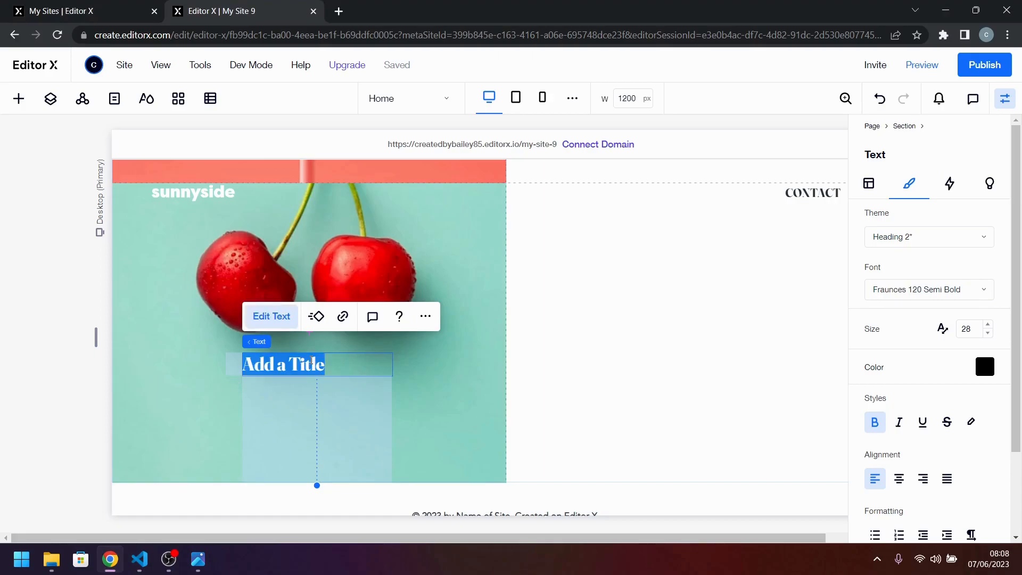
key("ctrl+v")
left_click(415, 402)
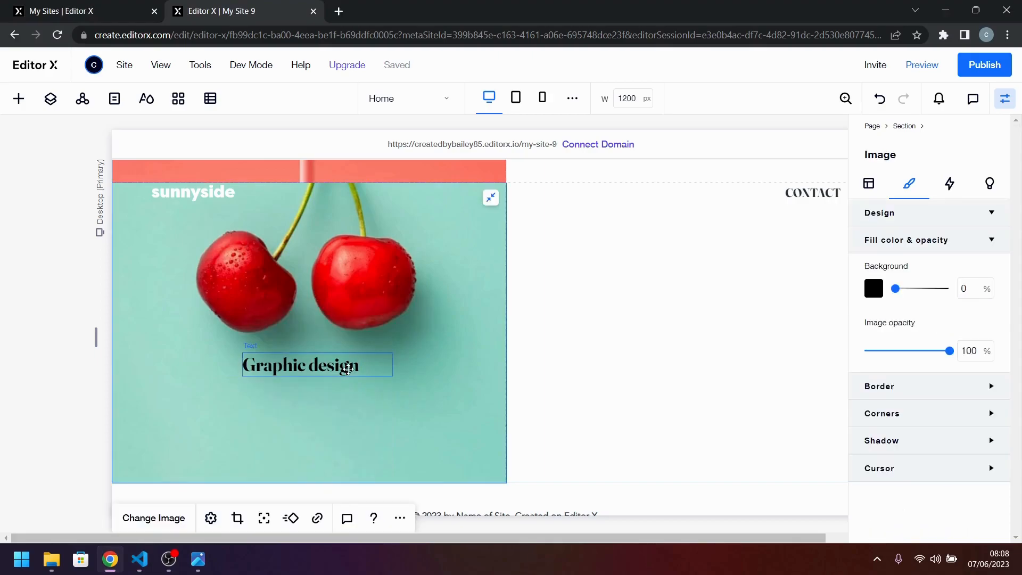
Set the "Graphic design" title's width to max-content and center it horizontally in its cell.
left_click(332, 368)
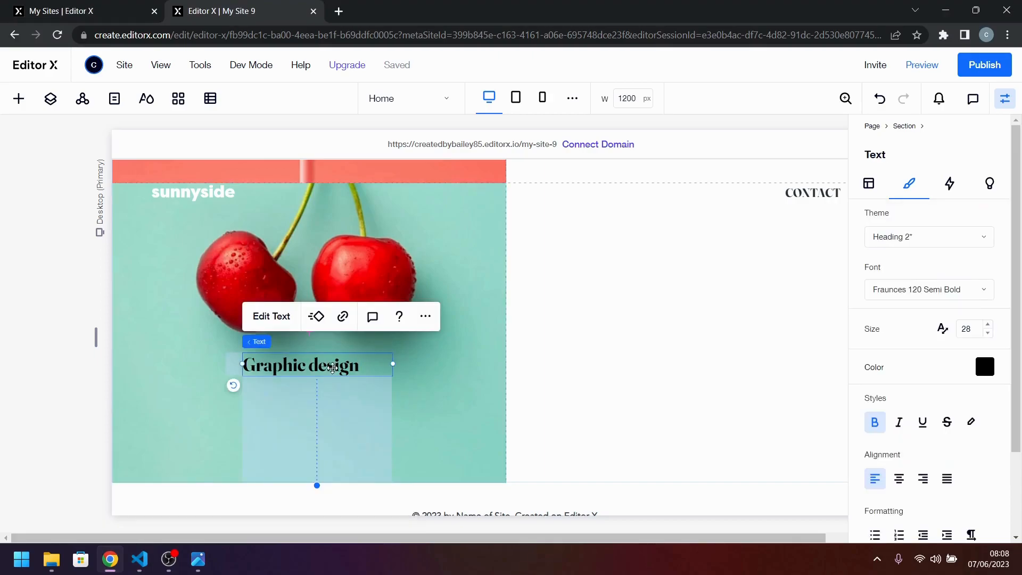
left_click(869, 185)
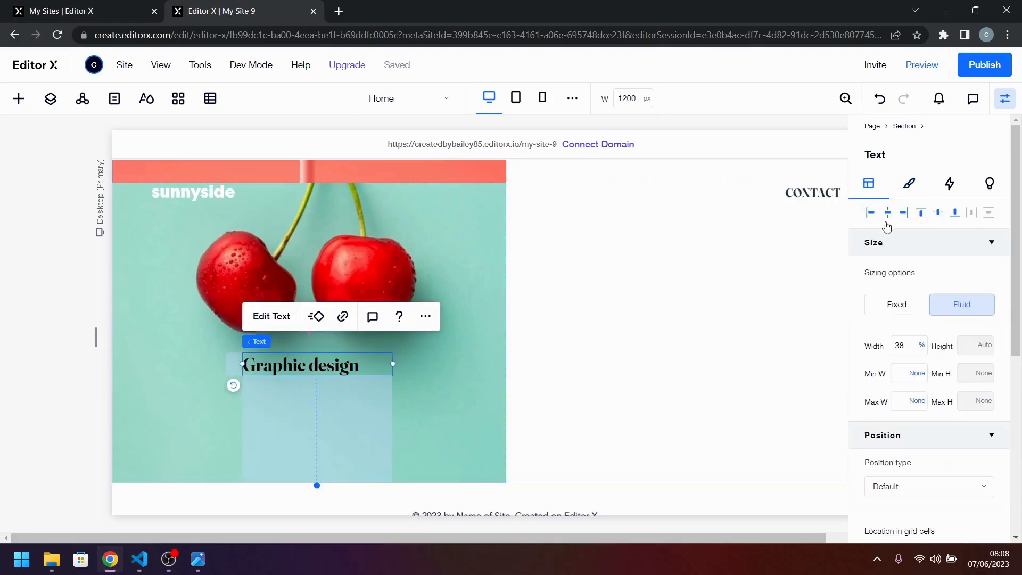
left_click(922, 345)
left_click(946, 444)
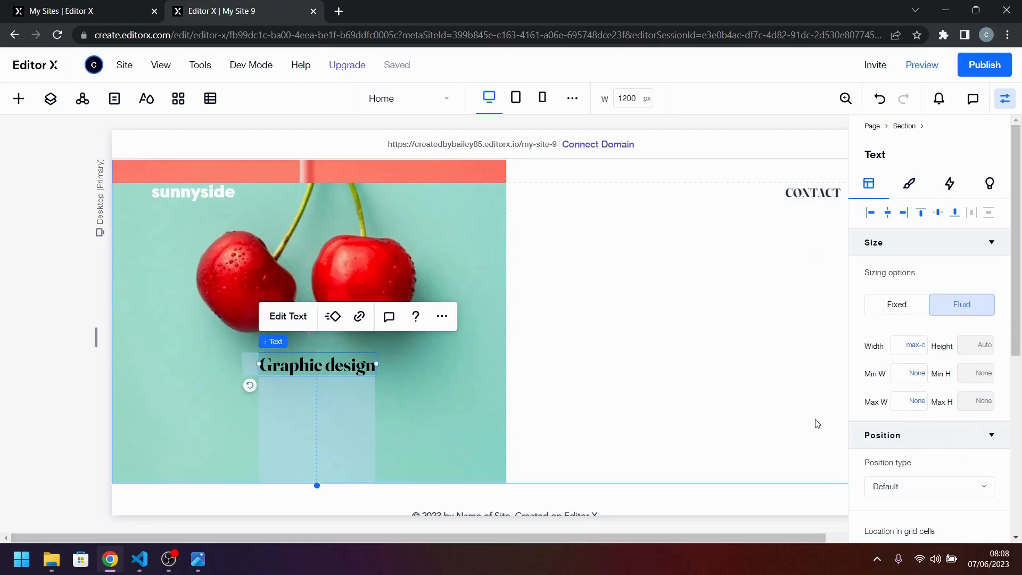
left_click(892, 215)
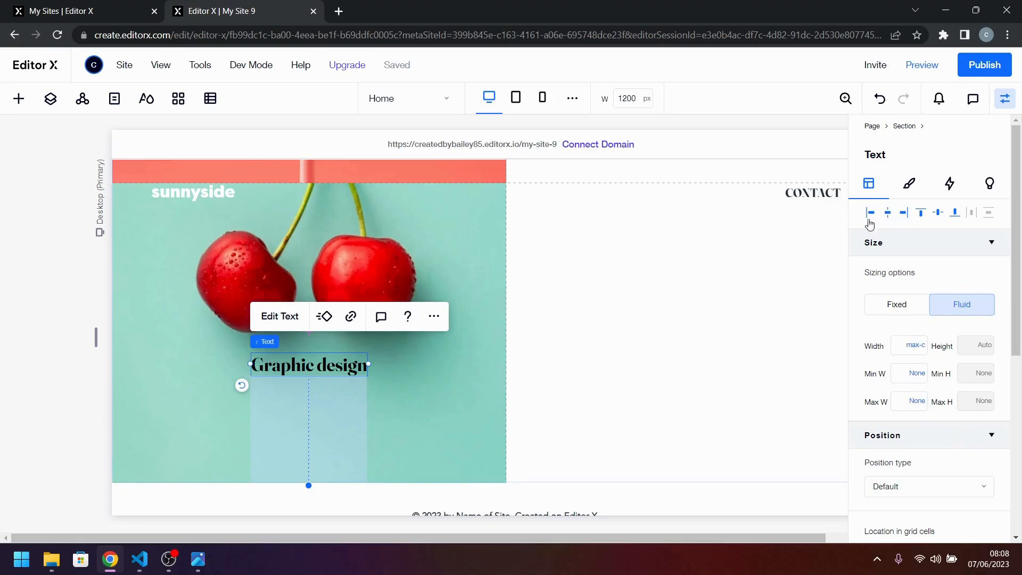
Add a paragraph just below the "Graphic design" title and replace its text with the "Great design makes you memorable..." copy from VS Code.
left_click(236, 405)
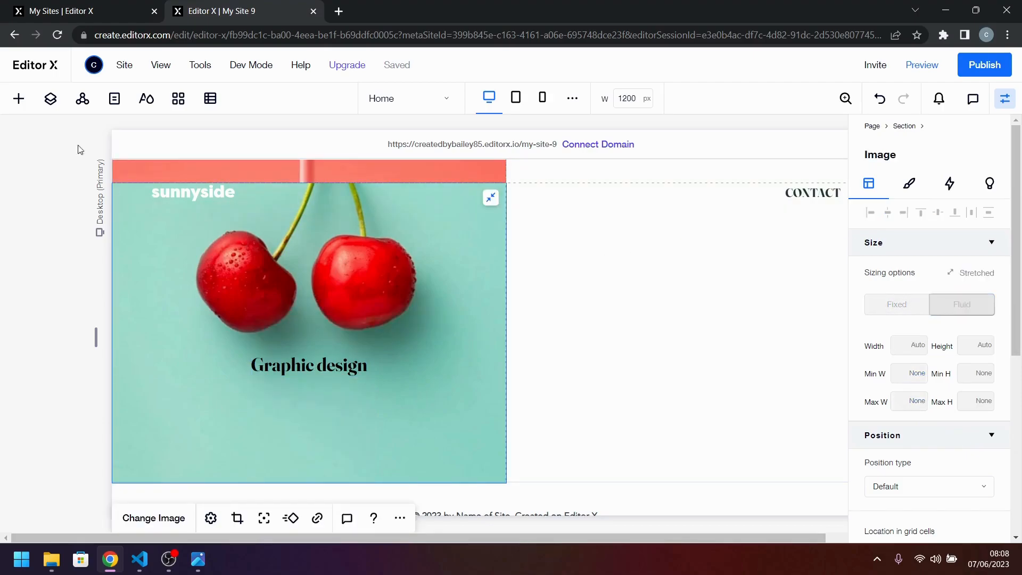
left_click(18, 99)
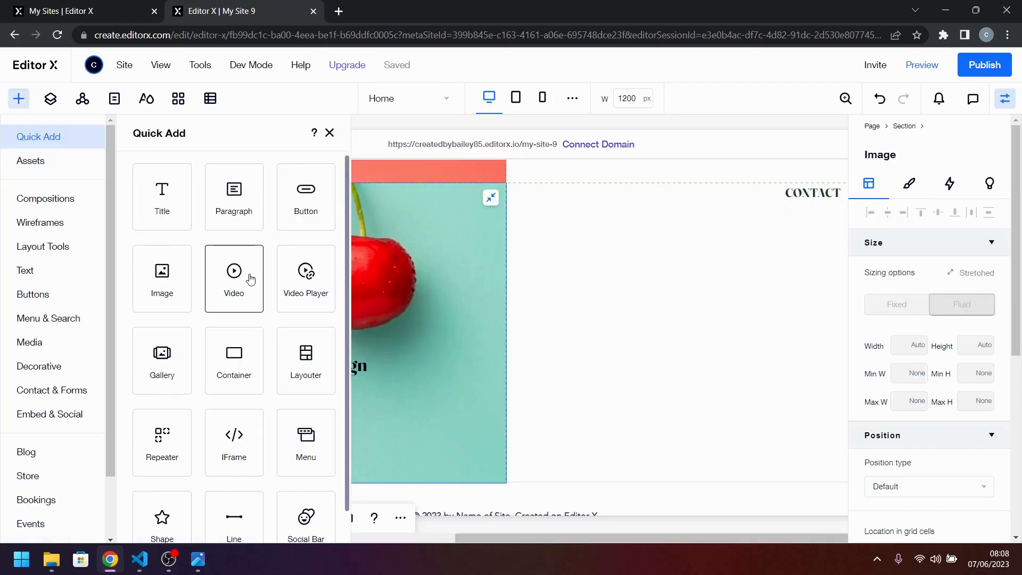
left_click_drag(230, 201, 316, 420)
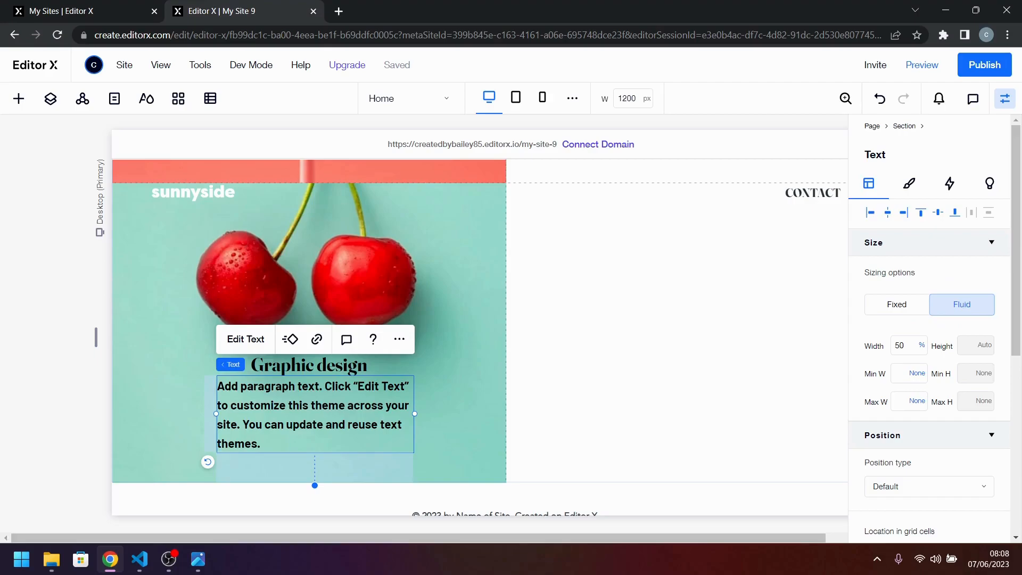
key("alt+Tab")
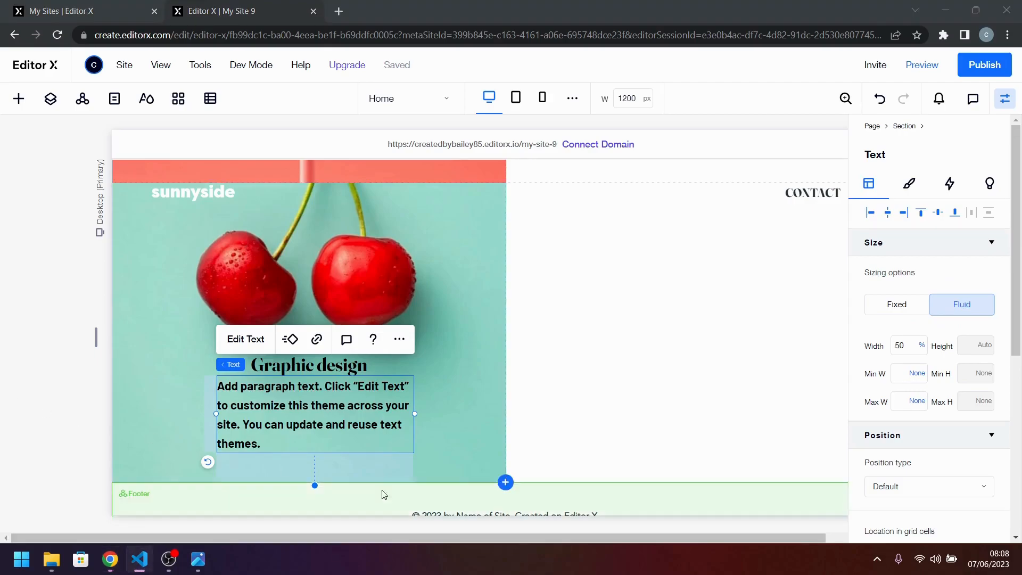
double_click(404, 421)
type("Great design makes you memorable. We deliver artwork that underscores your brand message and captures potential clients’ attention.")
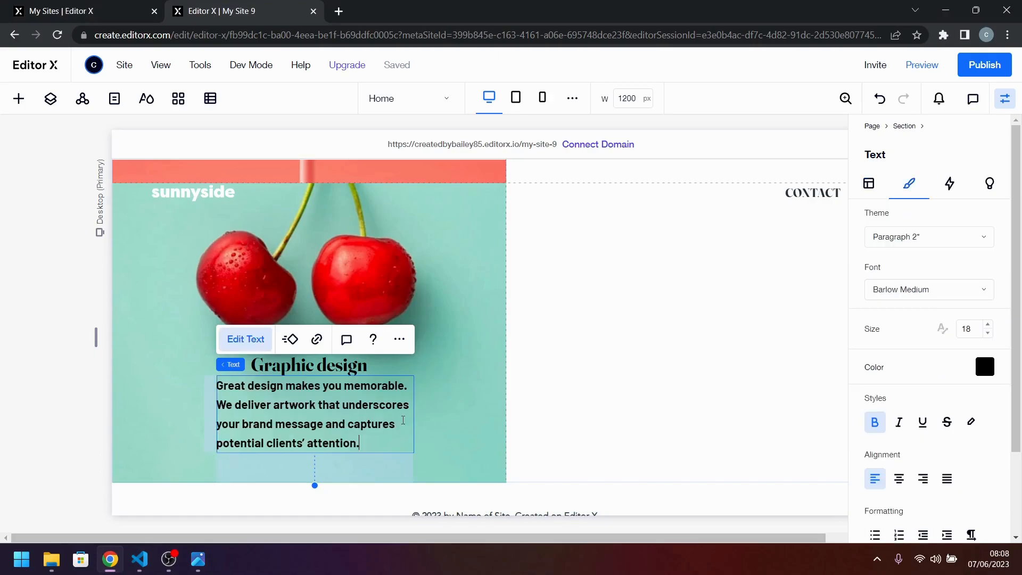
left_click(467, 426)
left_click_drag(301, 408, 301, 414)
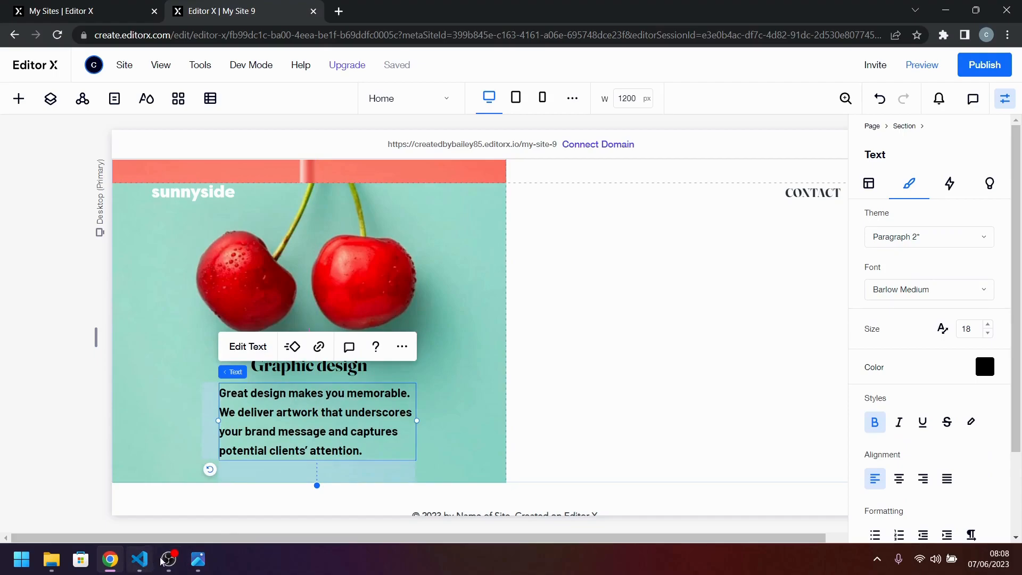
Center-align the paragraph's text and color it dark green #25564B, using desktop-design.jpg as reference.
left_click(205, 561)
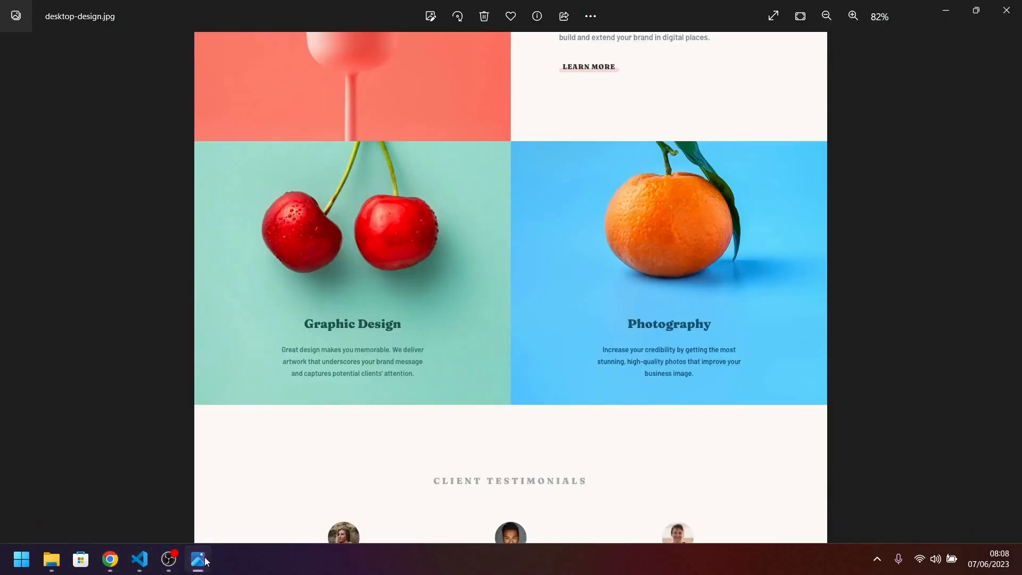
left_click(205, 560)
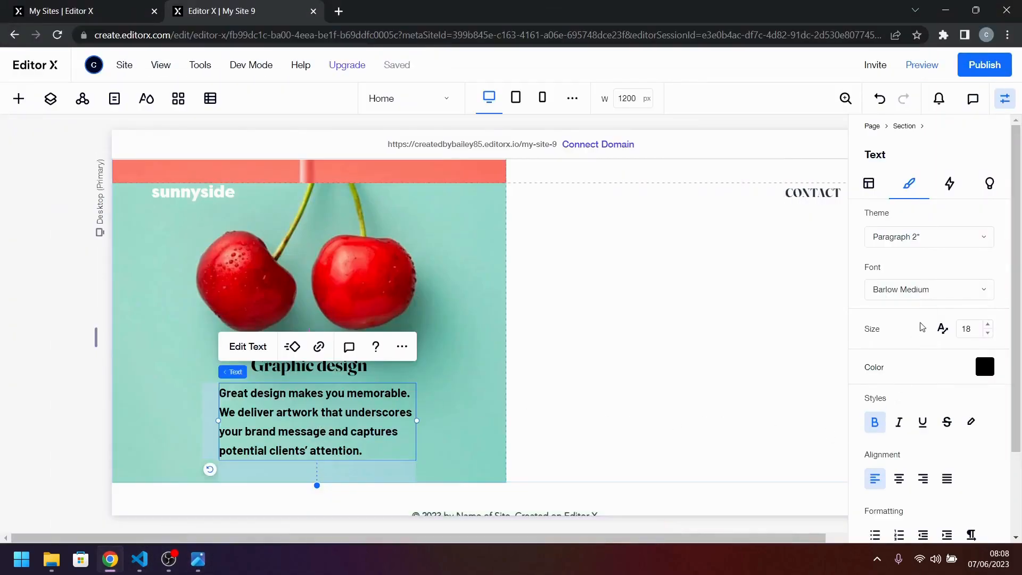
left_click(901, 480)
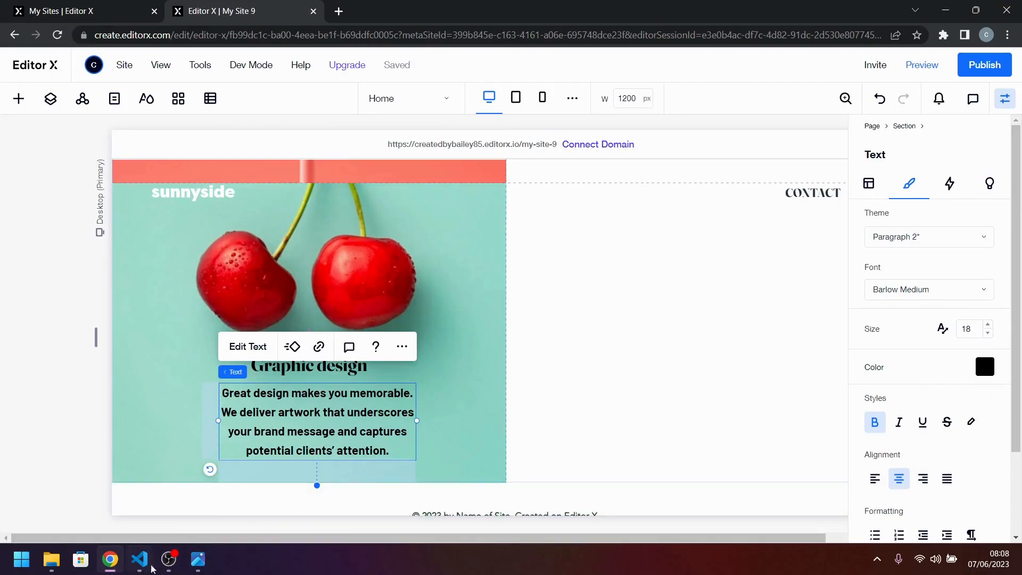
left_click(199, 562)
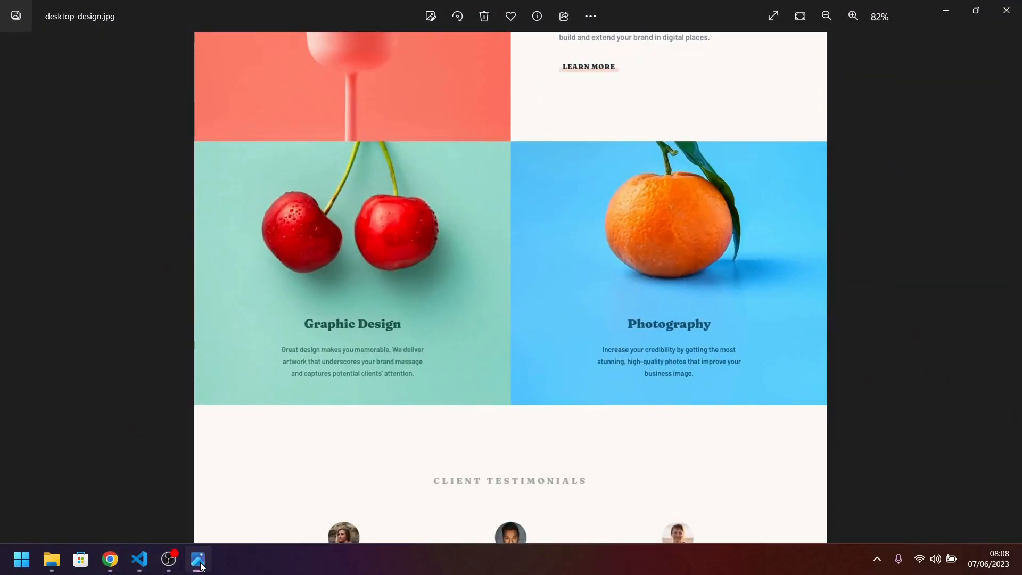
left_click(202, 565)
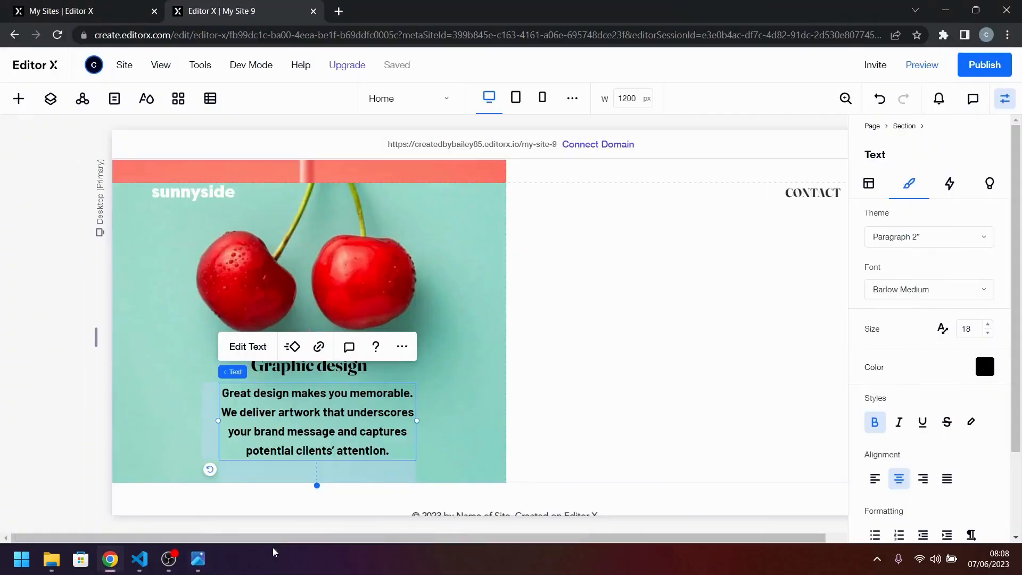
left_click(986, 367)
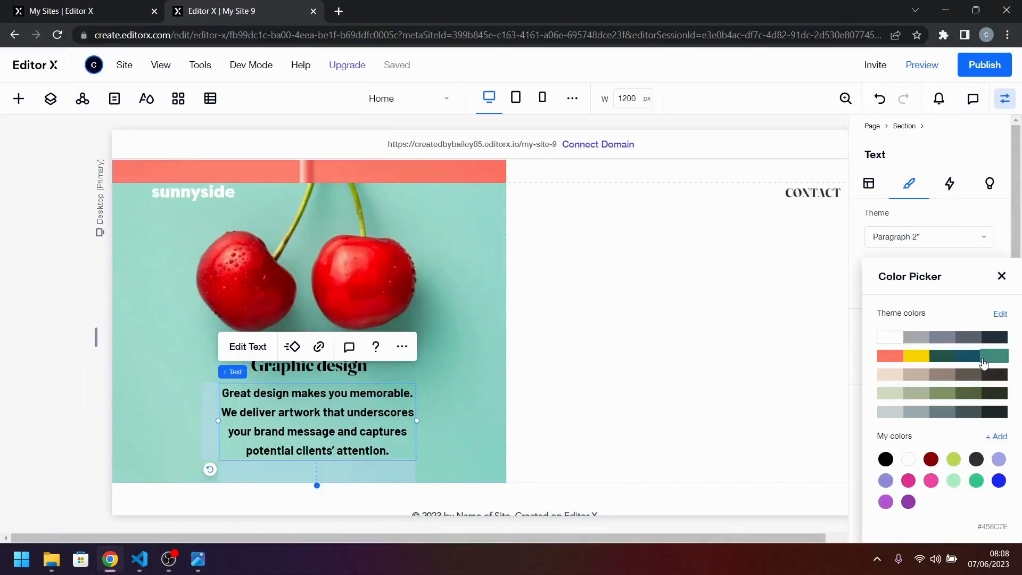
left_click(984, 362)
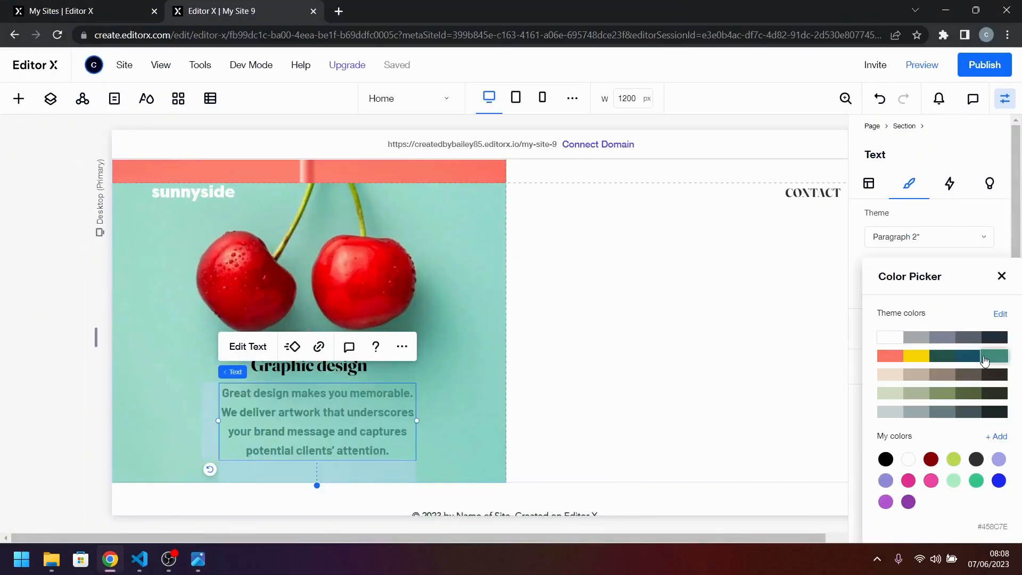
left_click(954, 361)
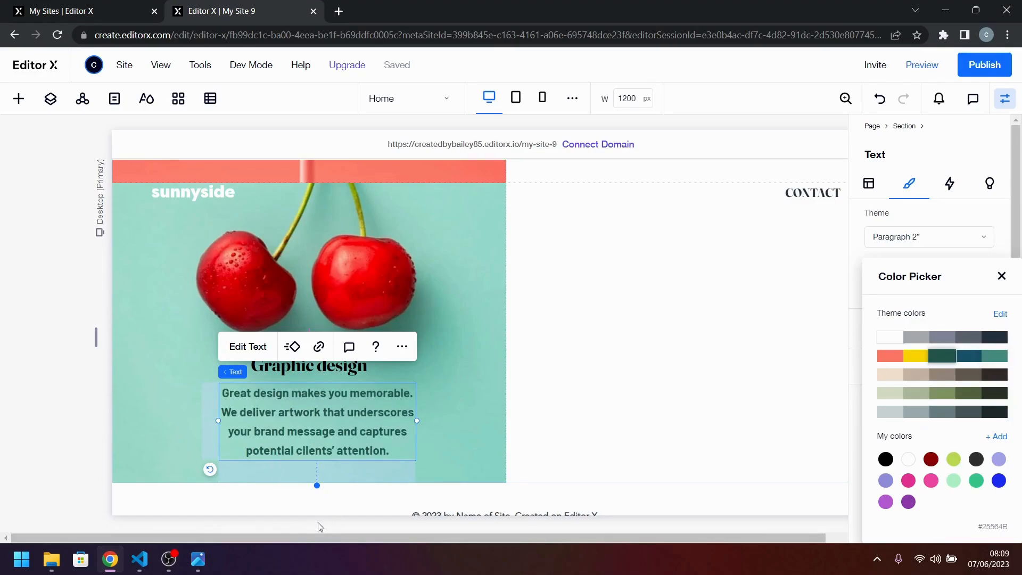
Compare with desktop-design.jpg, and give the "Graphic design" title a fluid font size ranging from 32 to 42.
left_click(197, 559)
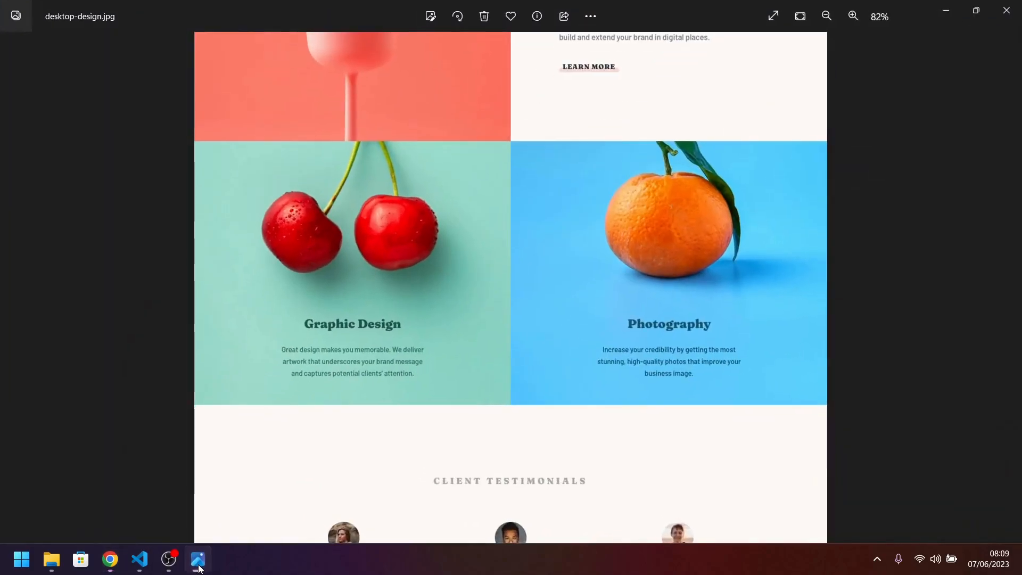
scroll(429, 361, "up", 3)
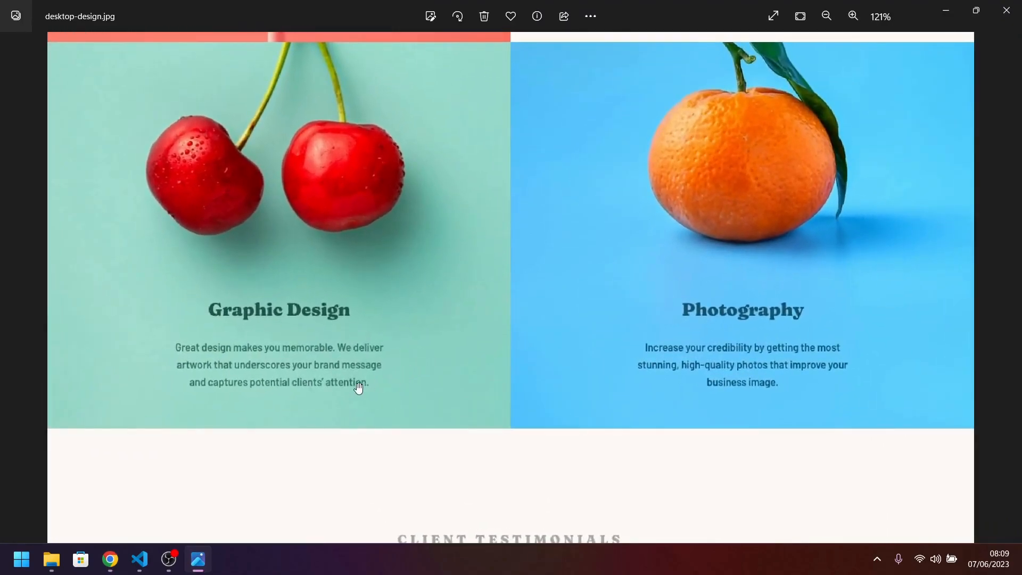
left_click_drag(546, 286, 625, 488)
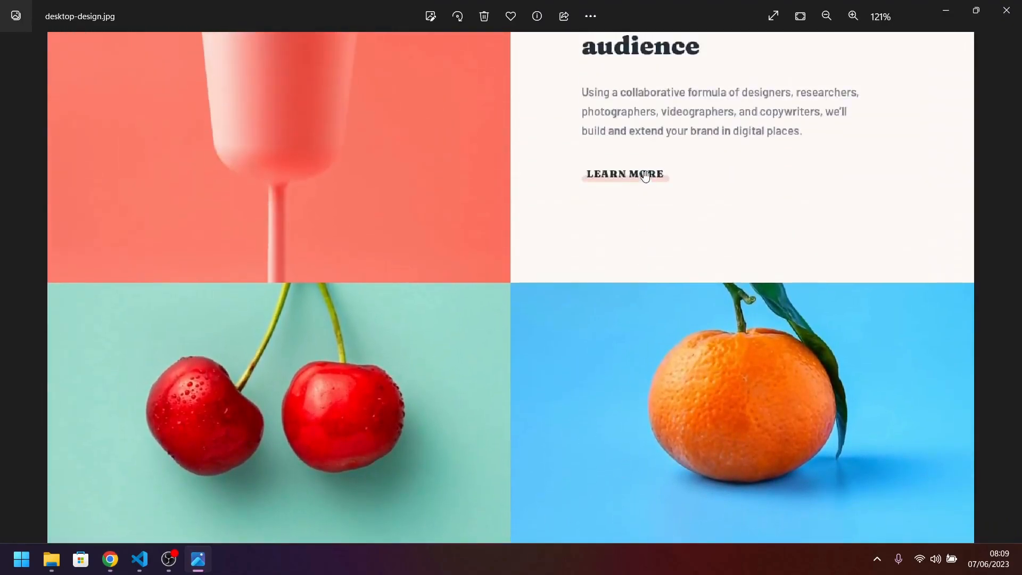
left_click_drag(515, 433, 454, 267)
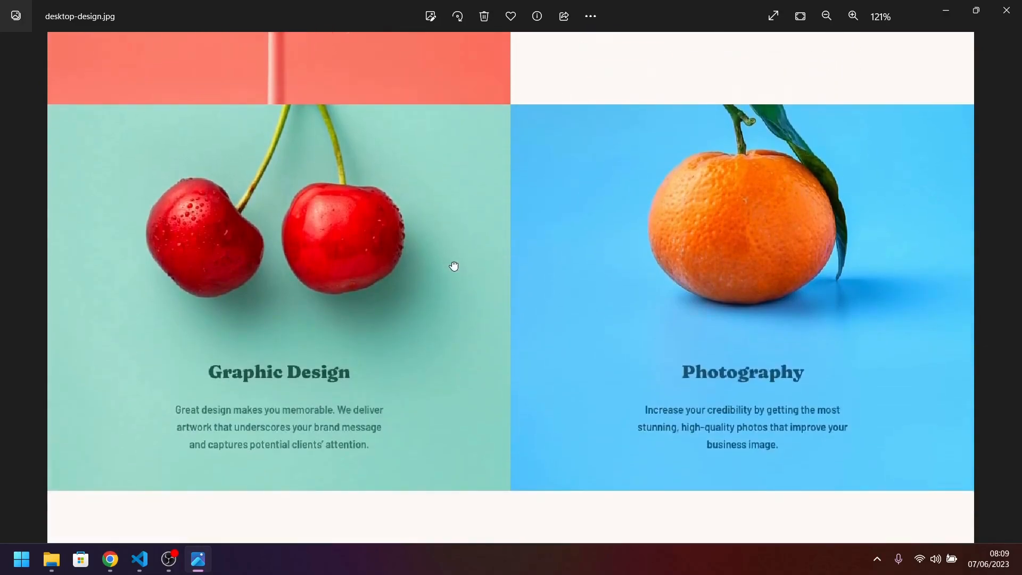
left_click(202, 566)
left_click(347, 377)
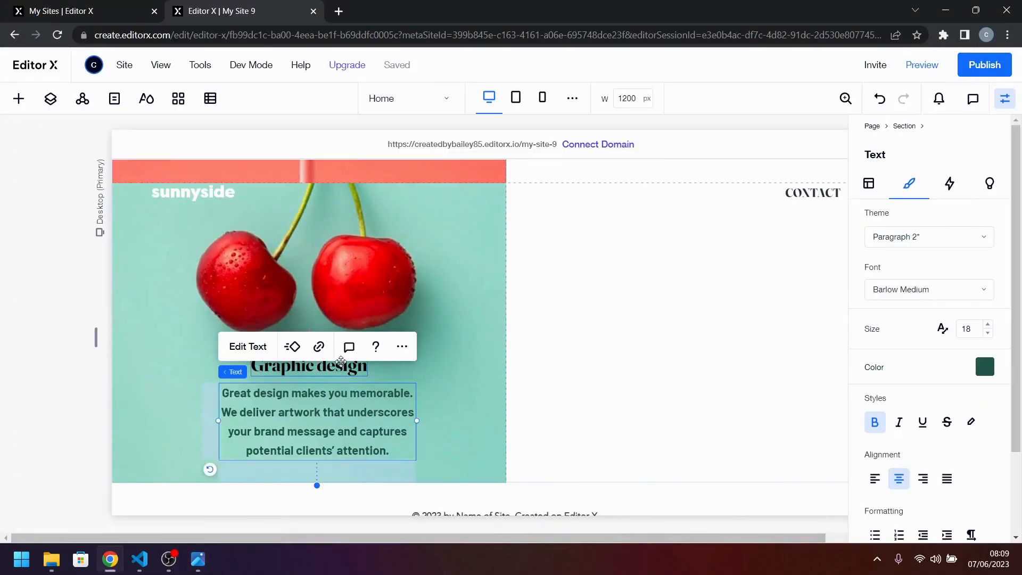
left_click(356, 378)
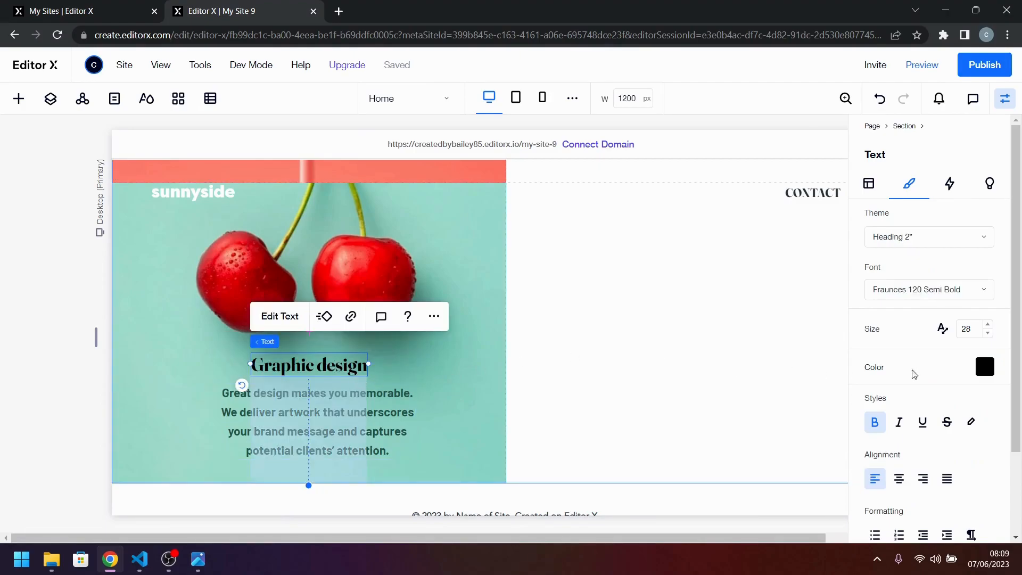
left_click(943, 328)
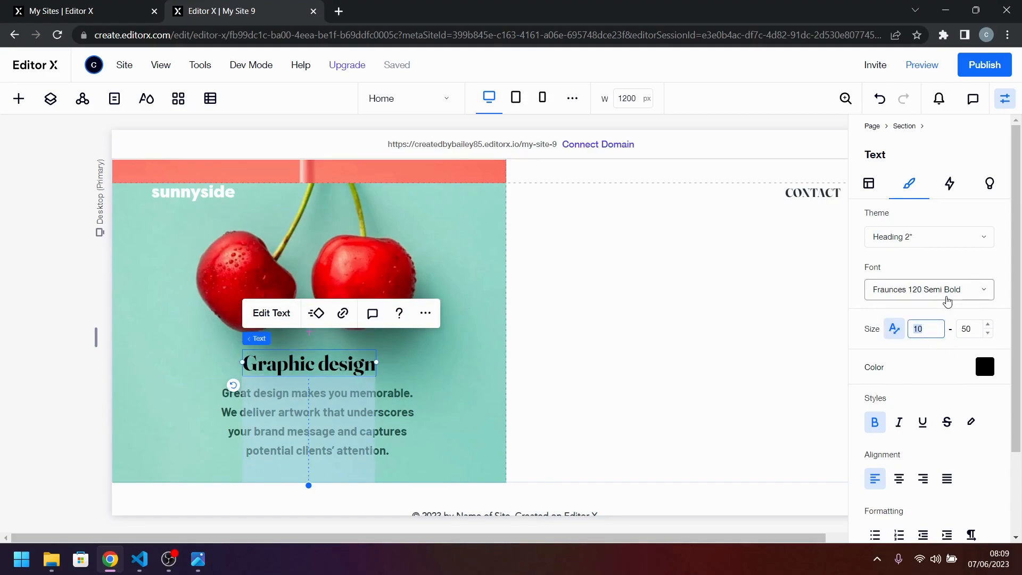
key("Return")
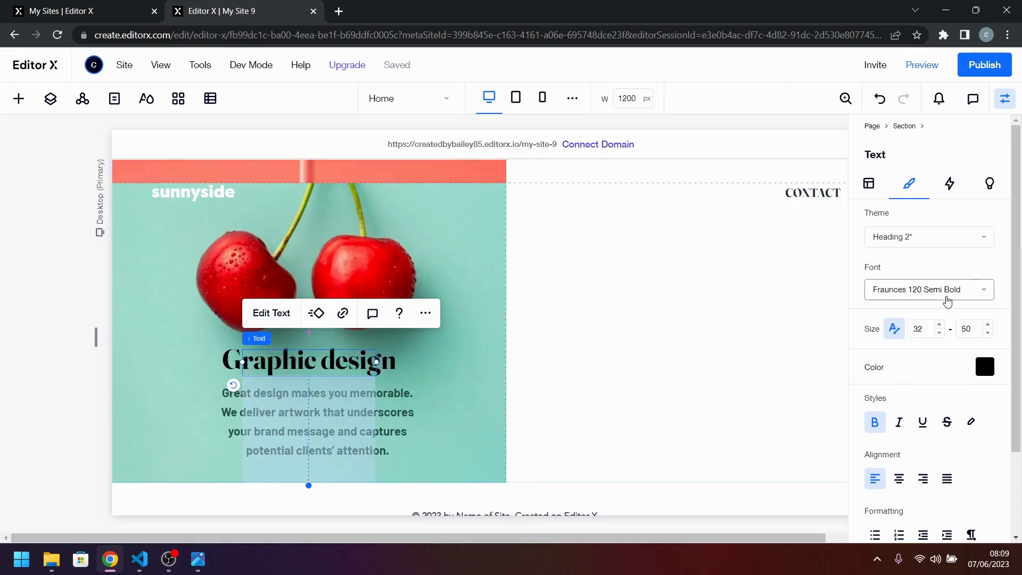
left_click(967, 329)
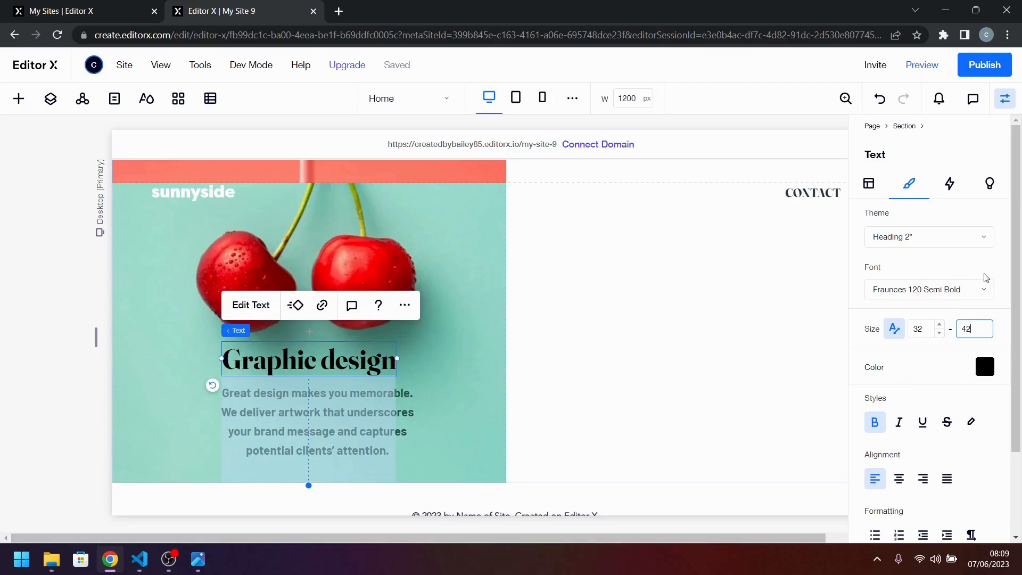
key("Return")
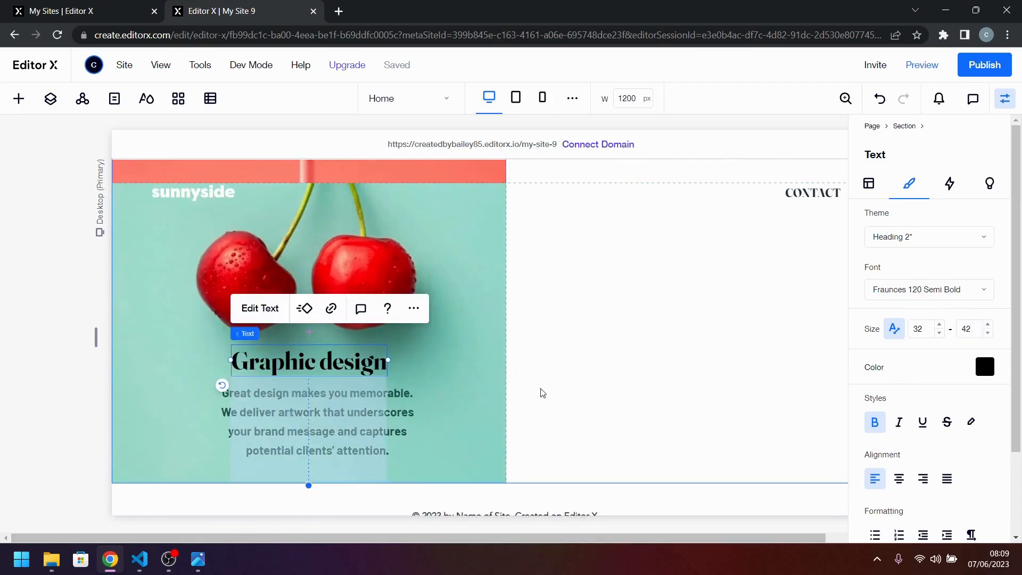
Check the title against desktop-design.jpg again and reduce its fluid font size range to 30–40.
left_click(197, 560)
left_click(198, 560)
left_click(921, 331)
type("30")
key("Tab")
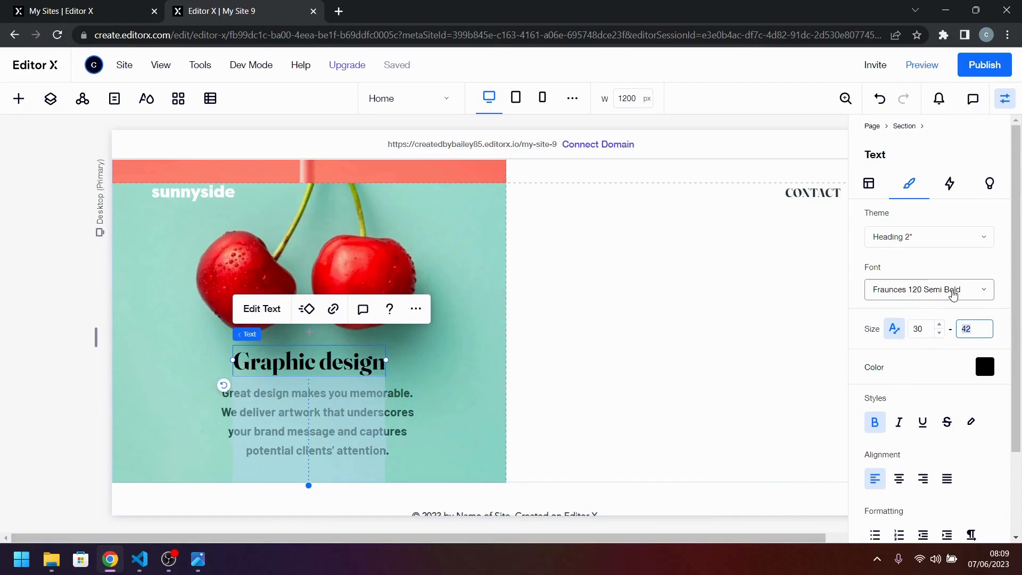
type("40")
key("Return")
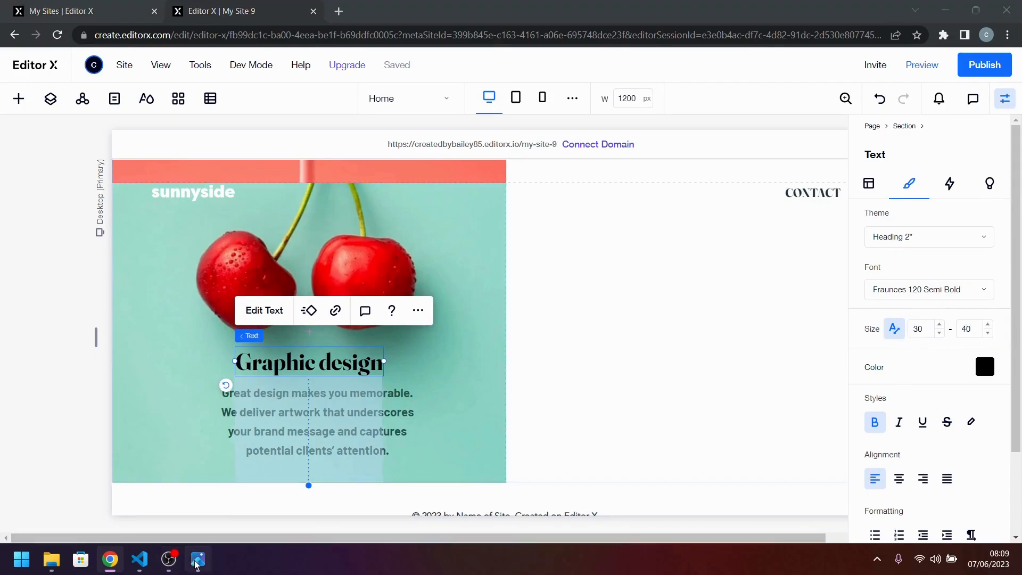
Recheck the design image and set the maximum of the title's fluid font size to 38.
left_click(198, 561)
left_click(198, 560)
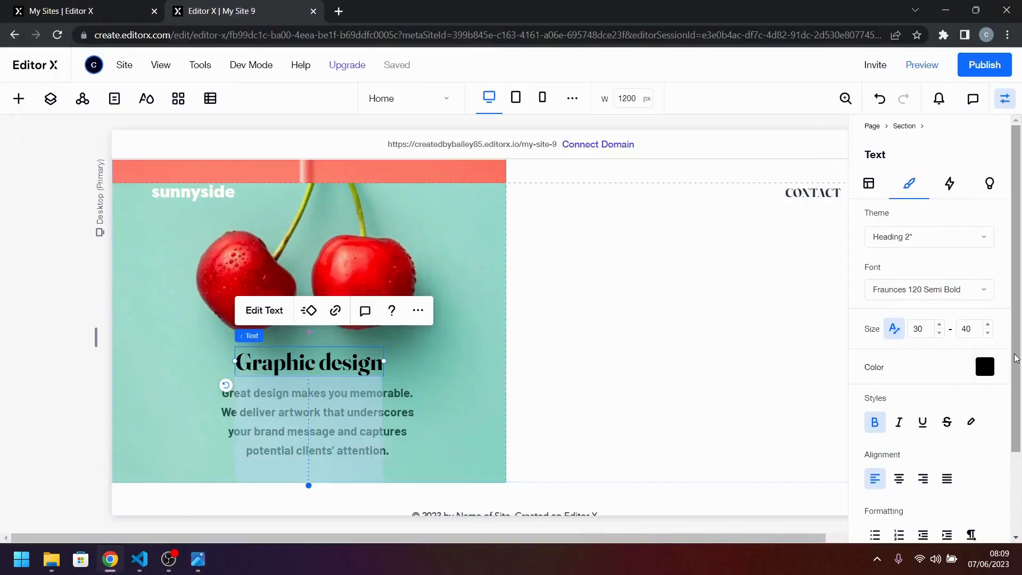
left_click(960, 329)
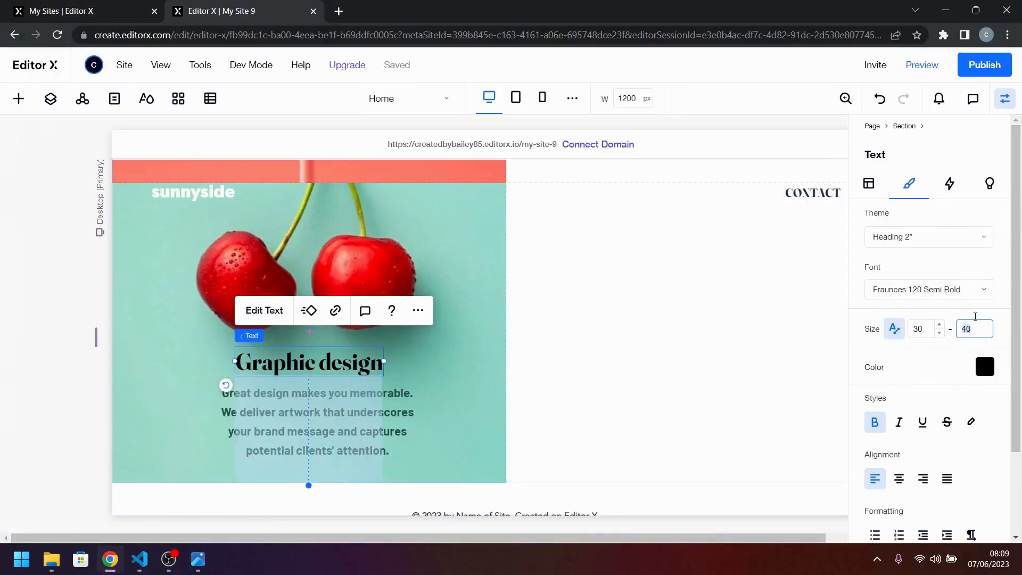
key("Return")
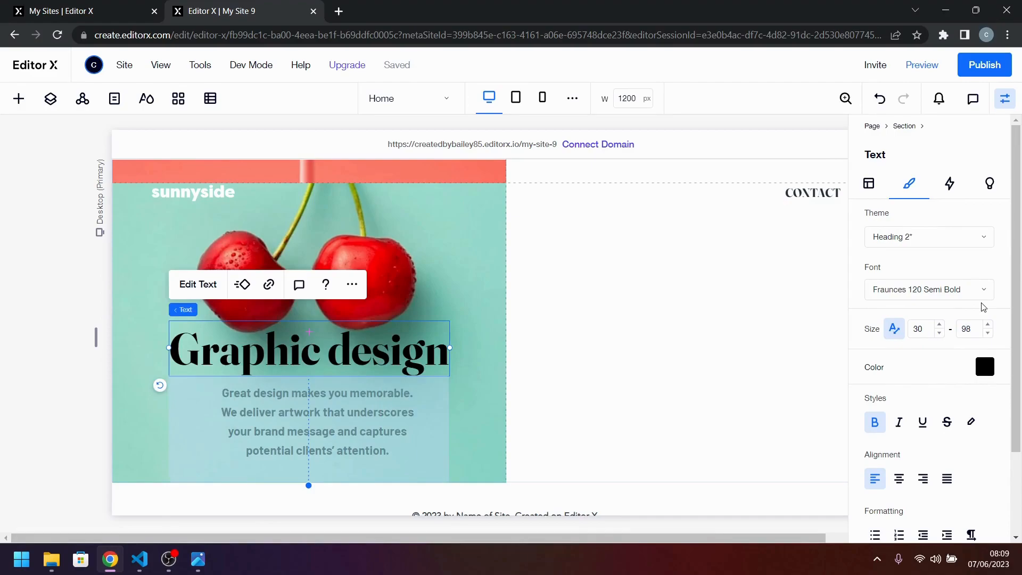
left_click(966, 328)
key("Return")
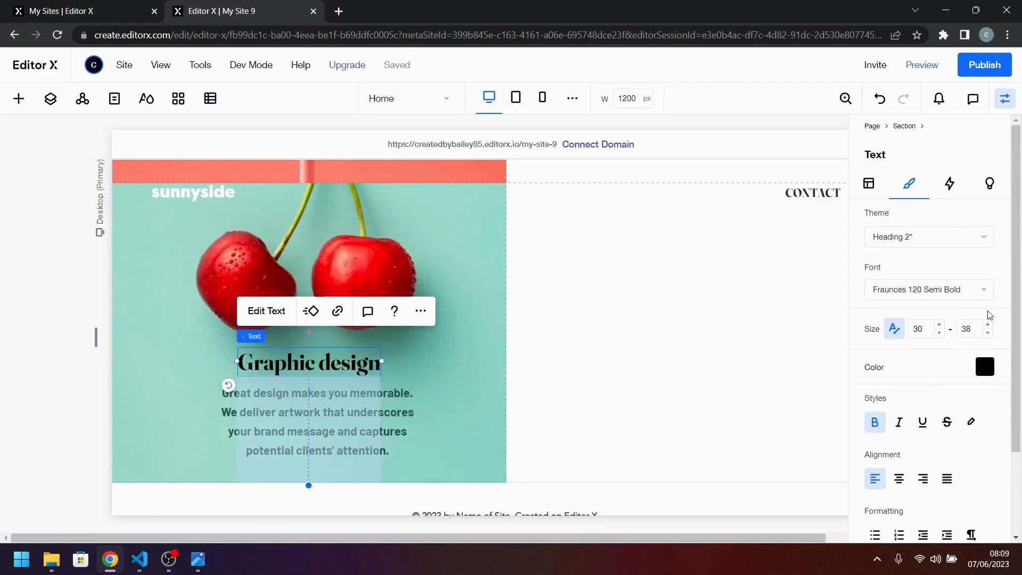
Color the "Graphic design" title dark green #25564B from the theme colors.
left_click(987, 368)
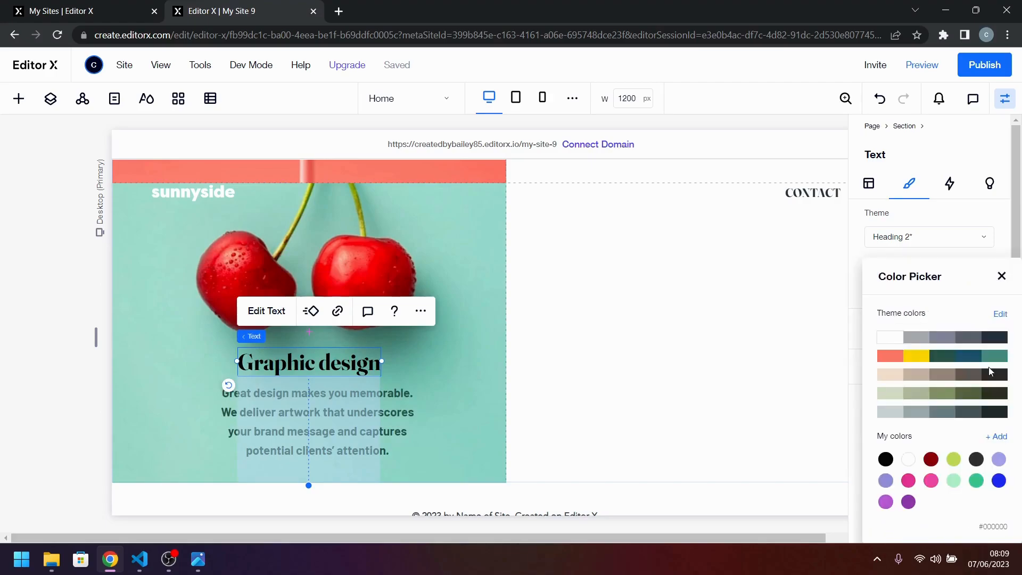
left_click(943, 356)
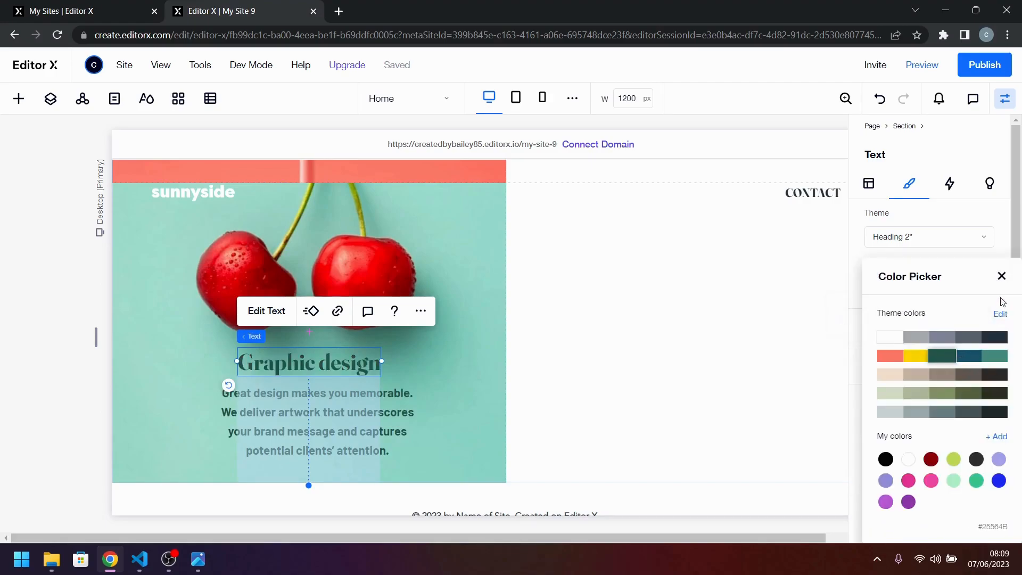
left_click(1002, 276)
Stack the "Graphic design" title and its paragraph together, and open the stack's layout settings.
left_click(384, 421)
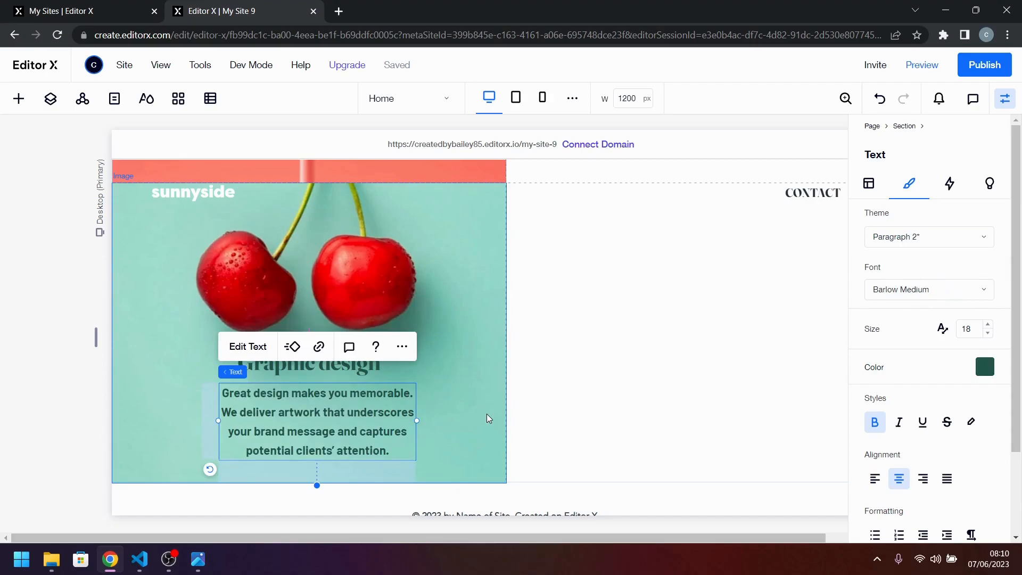
left_click(345, 371, "shift")
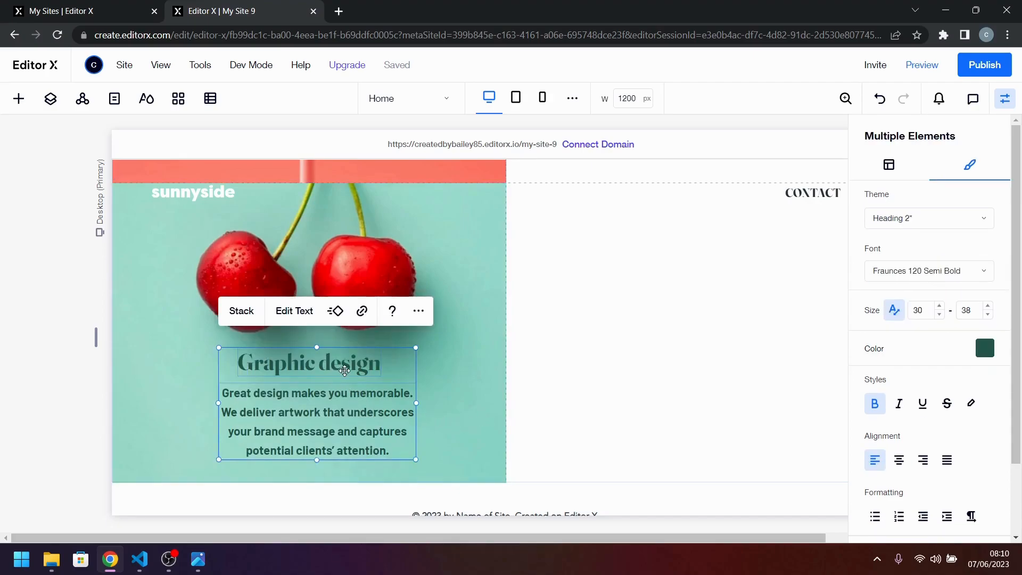
left_click(229, 316)
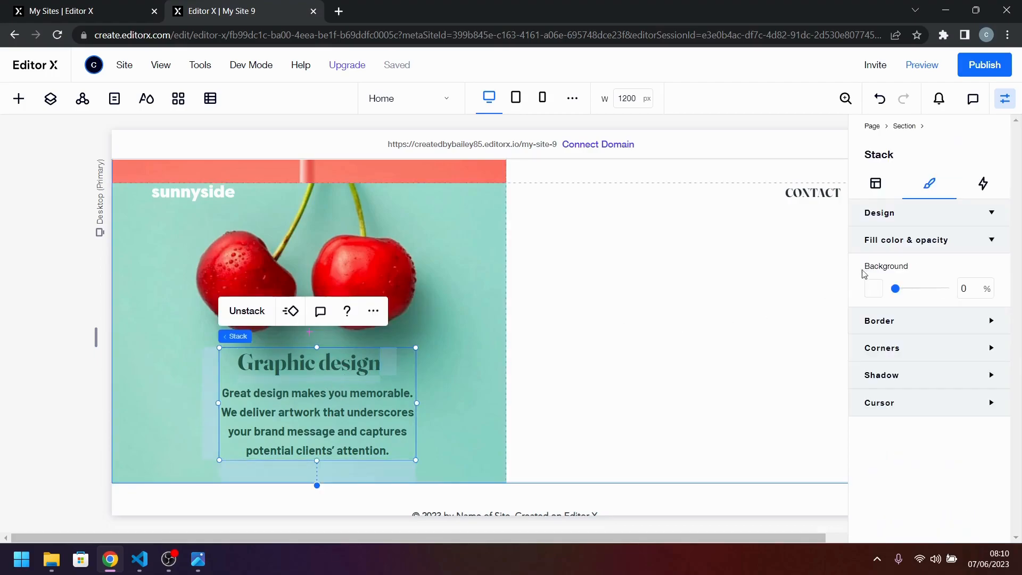
left_click(877, 189)
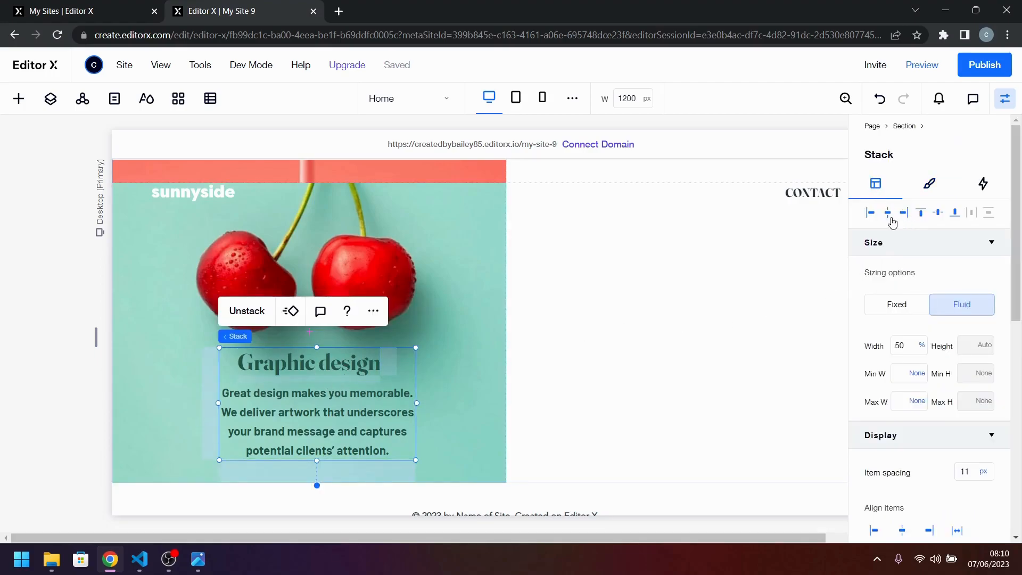
Center the Graphic design stack horizontally in its cell, check it against desktop-design.jpg, and set its item spacing to 24 px.
left_click(891, 223)
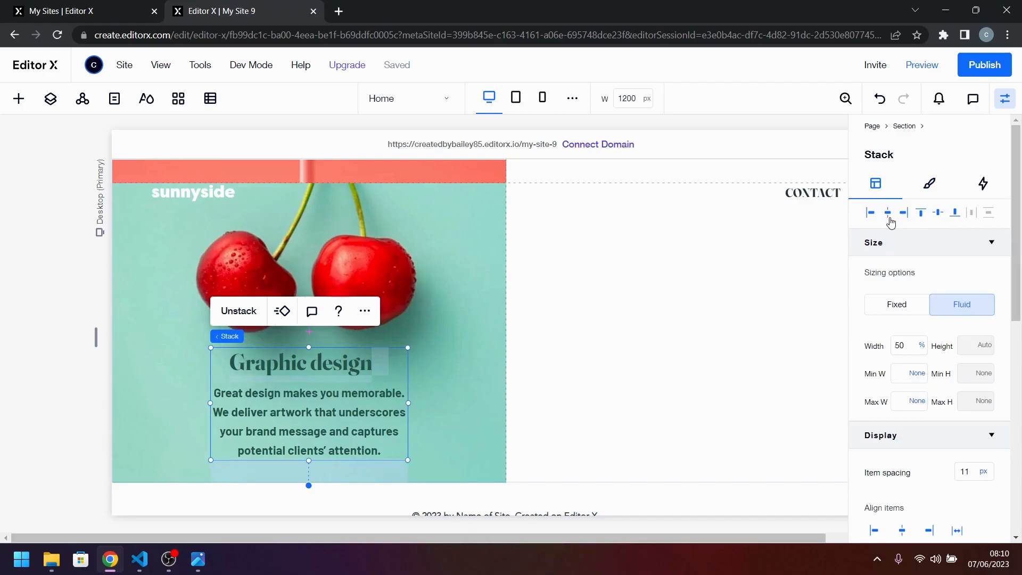
left_click(207, 565)
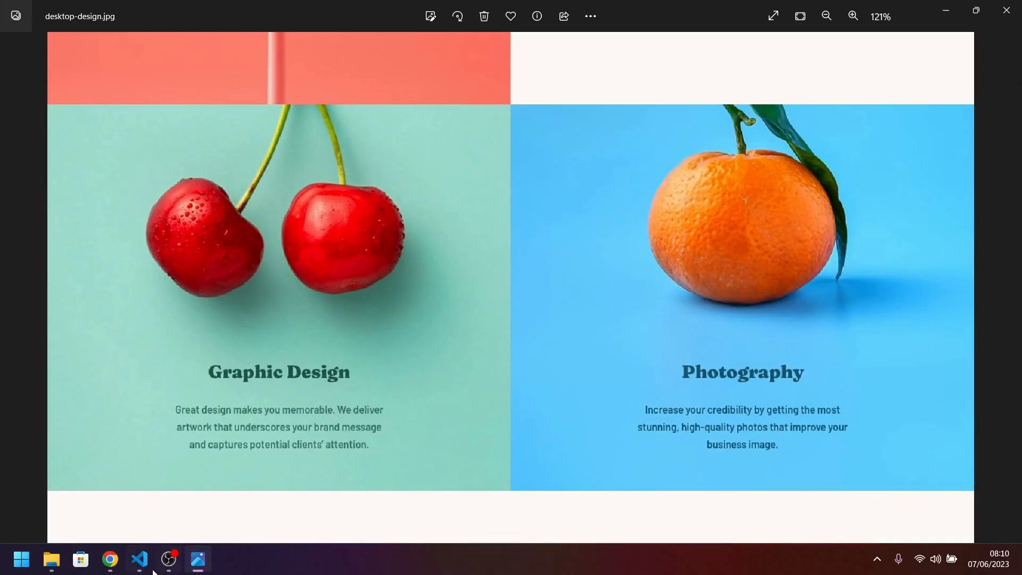
key("alt+Tab")
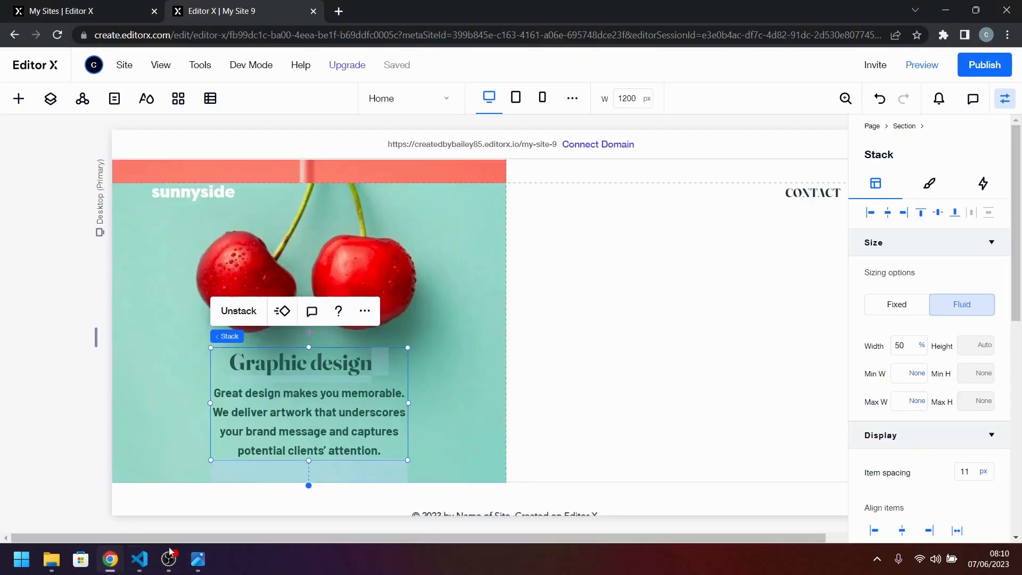
left_click(965, 472)
key("Return")
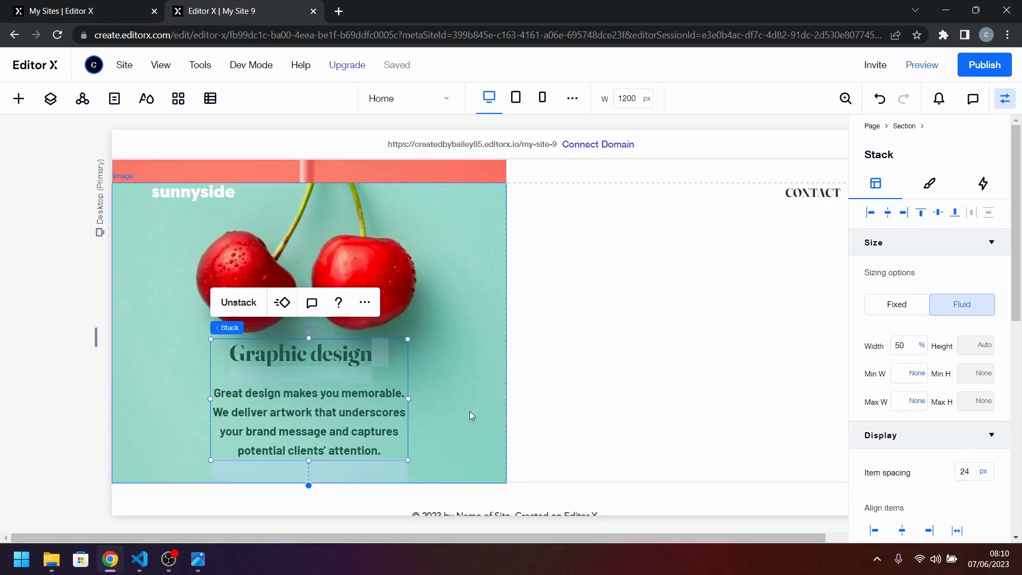
Center the "Graphic design" title horizontally within the stack.
left_click(300, 354)
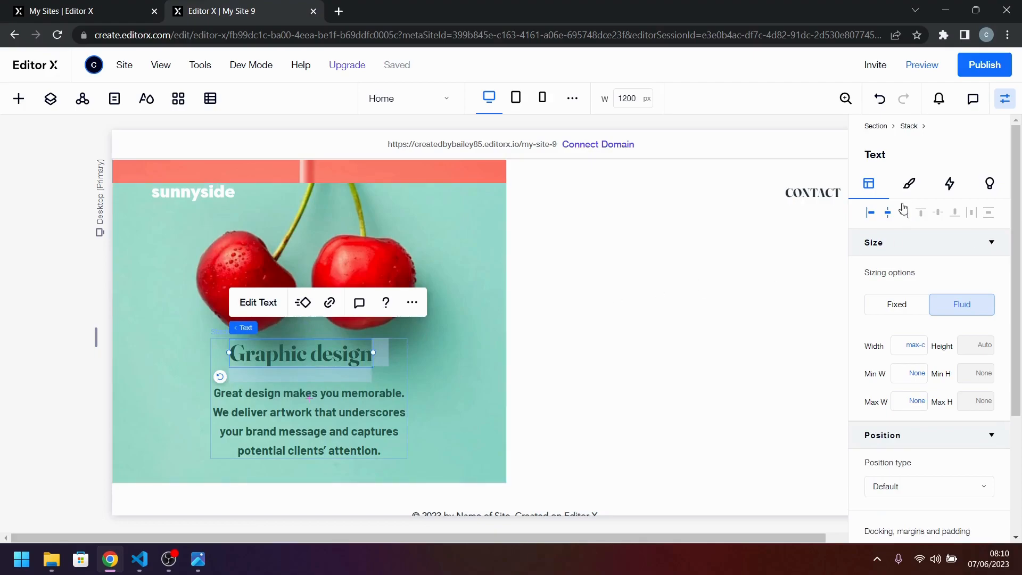
left_click(888, 213)
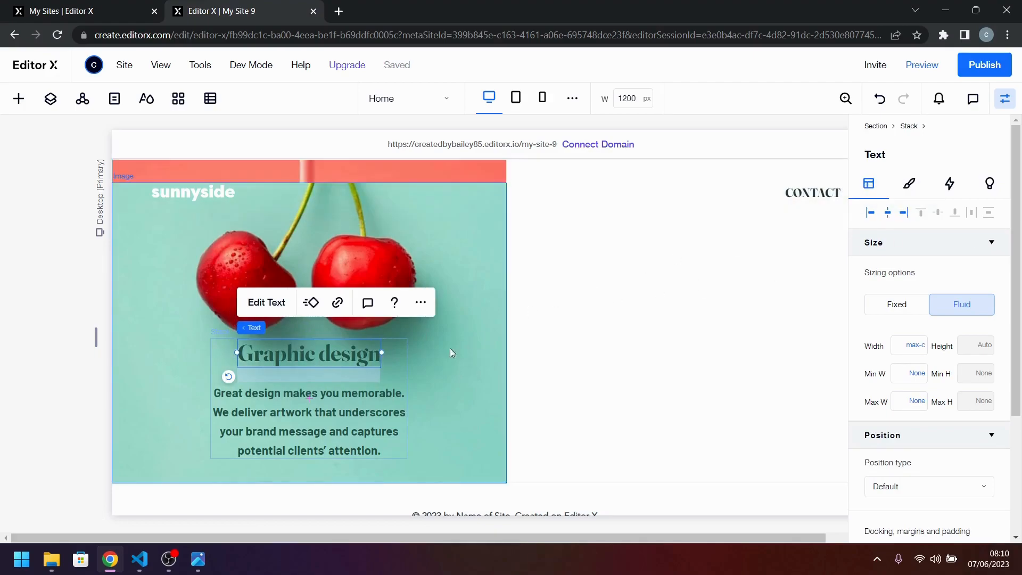
left_click(367, 393)
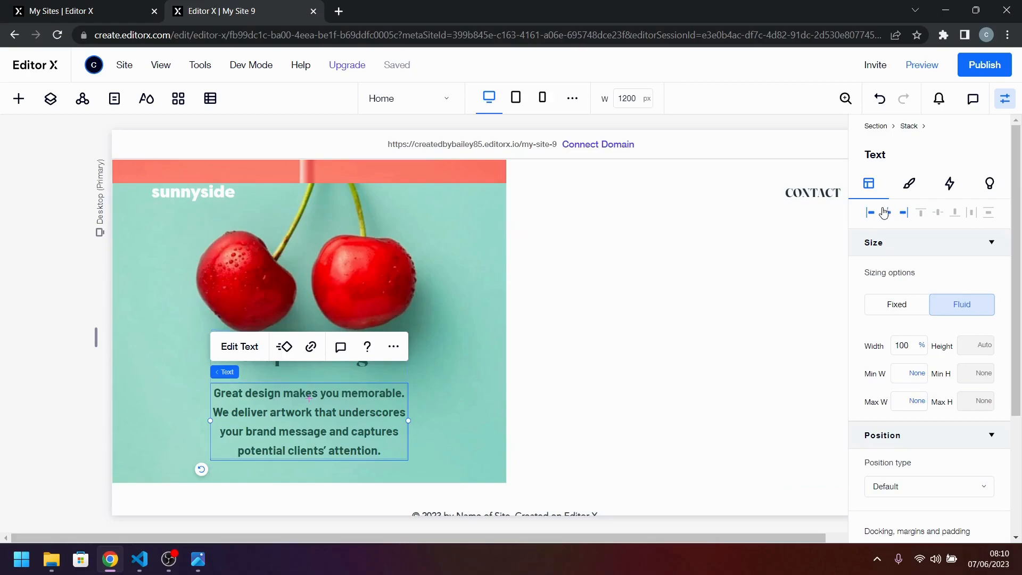
Compare the paragraph's line breaks with desktop-design.jpg and set the stack's width to 60%.
left_click(204, 568)
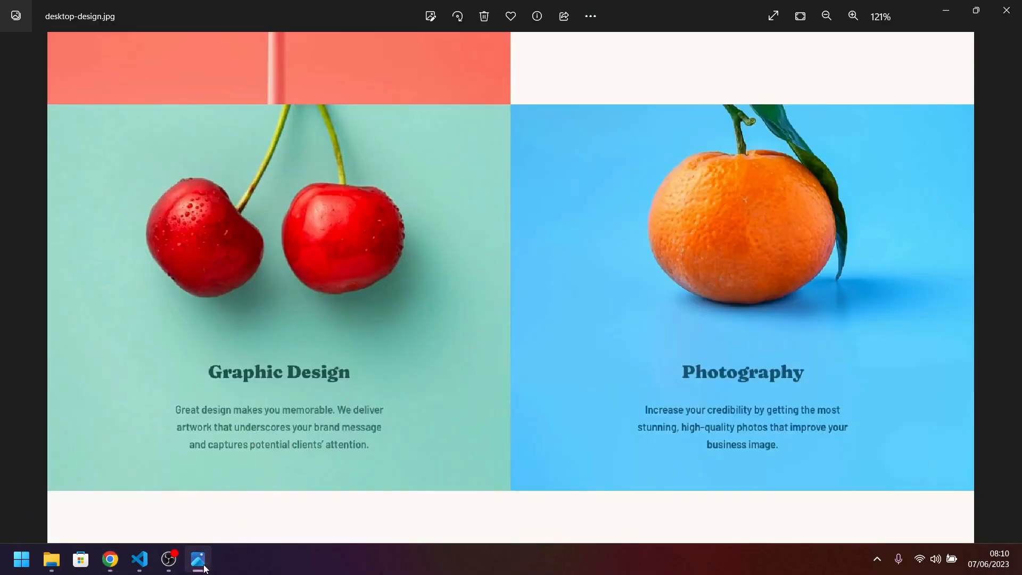
left_click(200, 564)
left_click(399, 379)
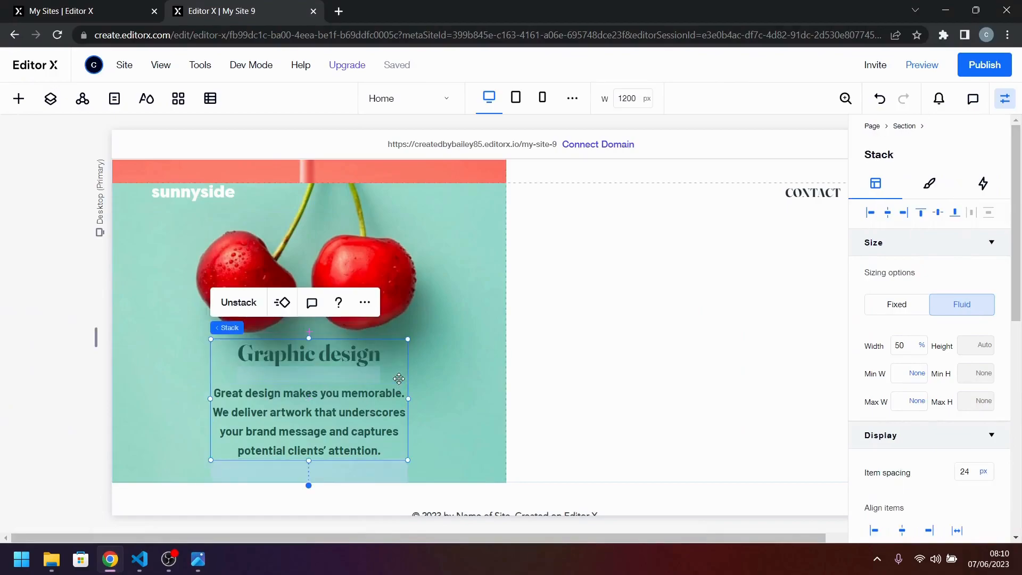
left_click(900, 345)
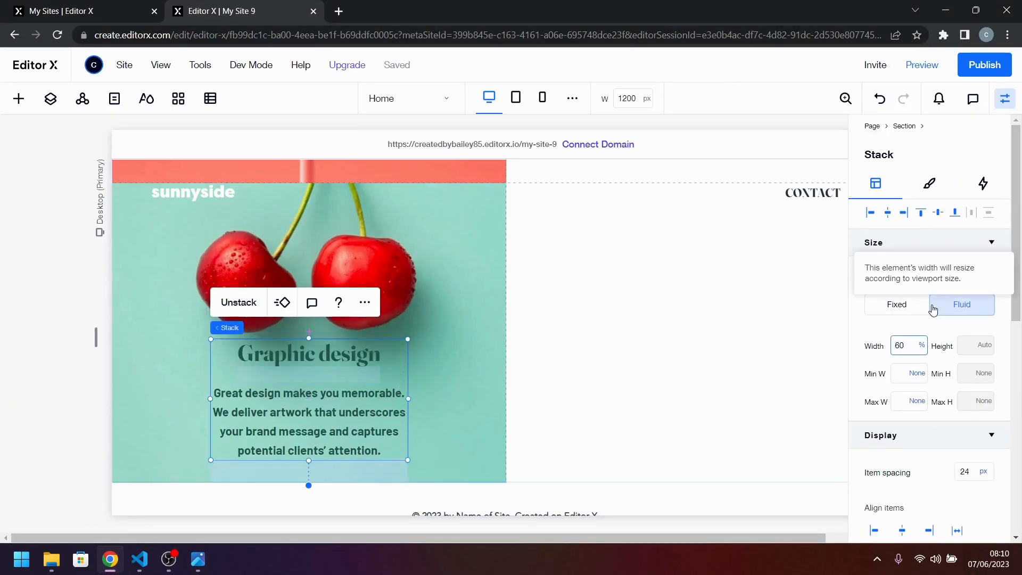
type("60")
key("Return")
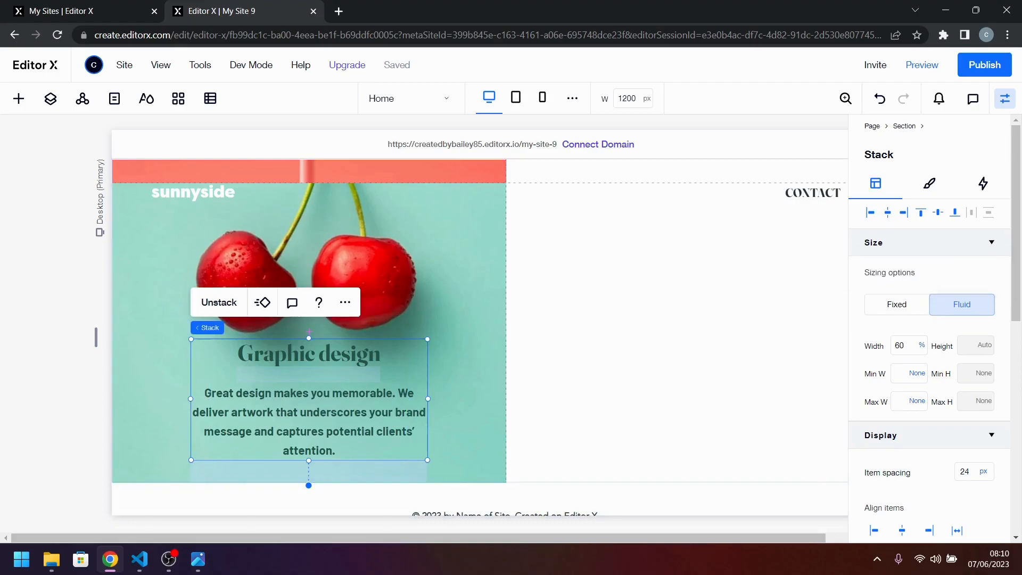
Recheck the design image and set the stack's width to 70%.
left_click(199, 561)
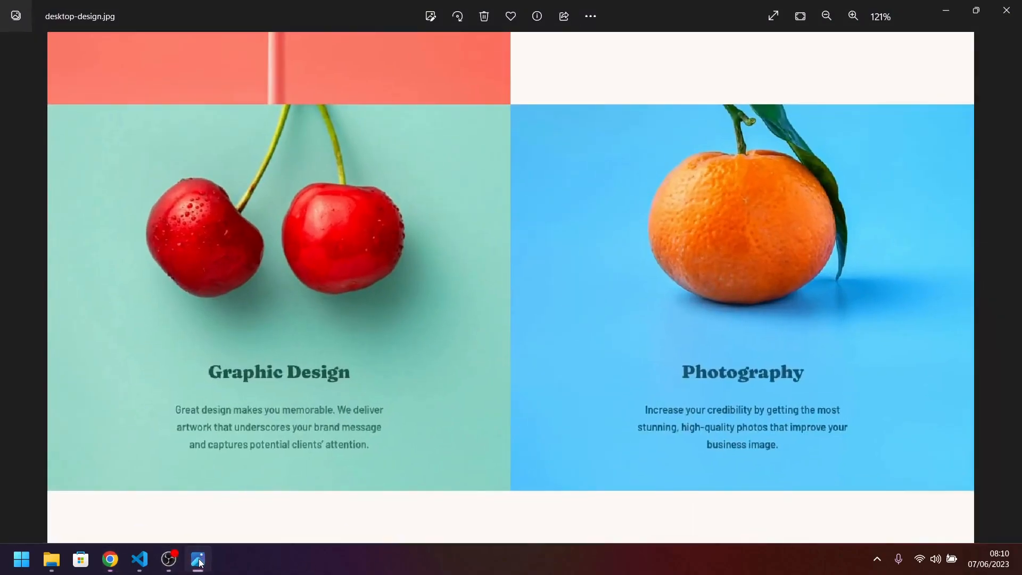
left_click(199, 562)
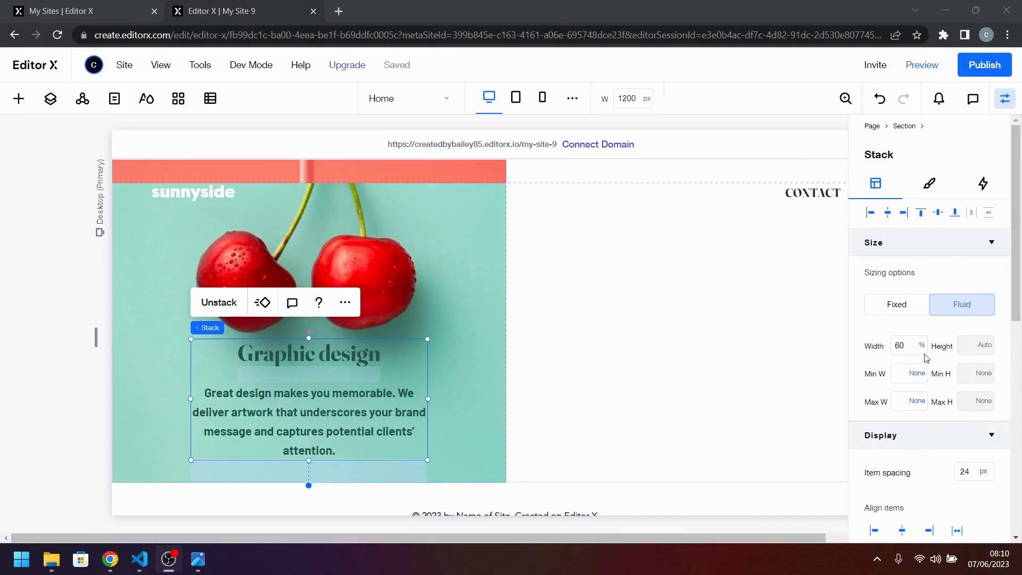
left_click(914, 346)
key("Return")
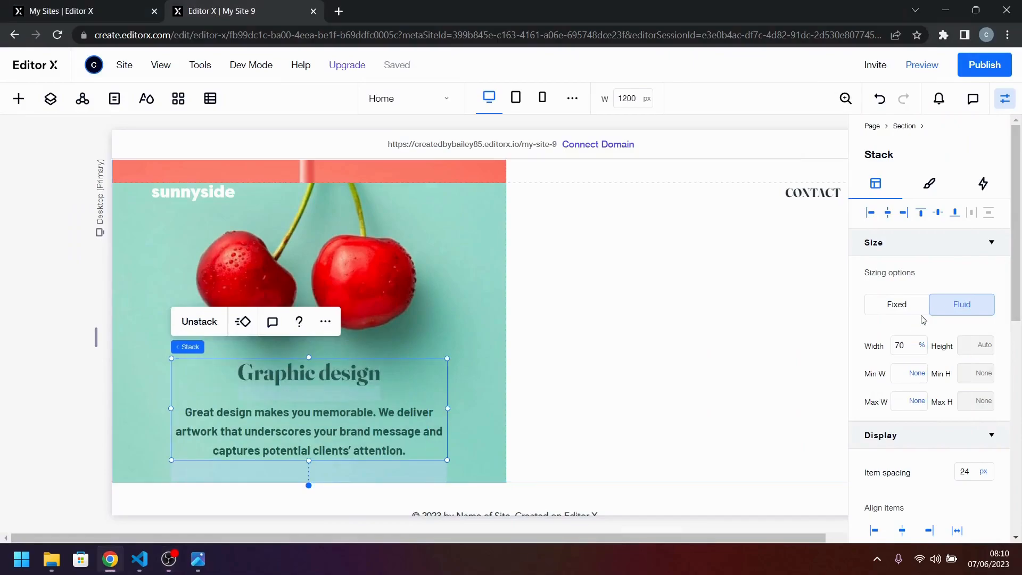
Compare the stack's placement with desktop-design.jpg and set its bottom margin to 48 px.
left_click(199, 562)
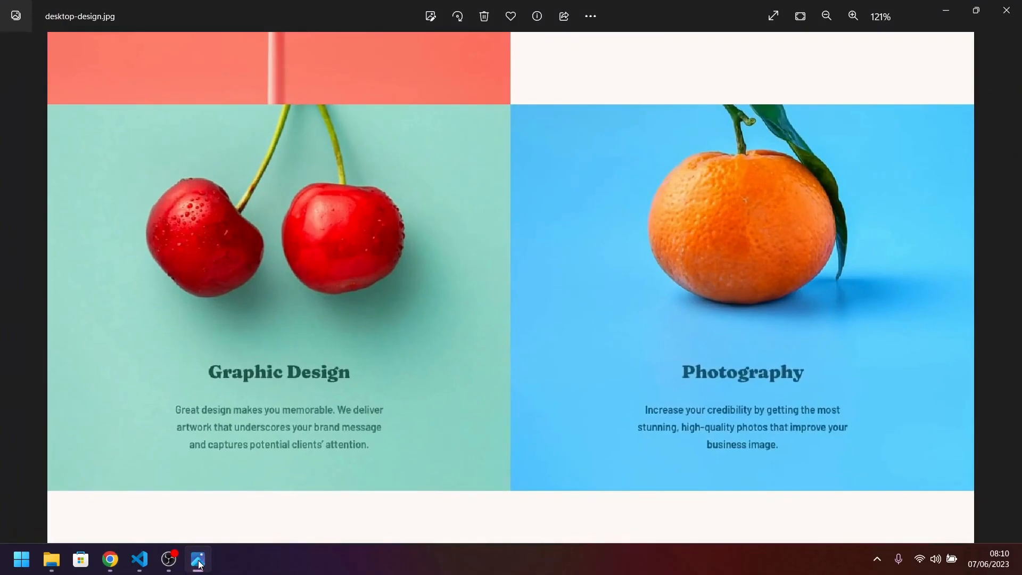
left_click(200, 562)
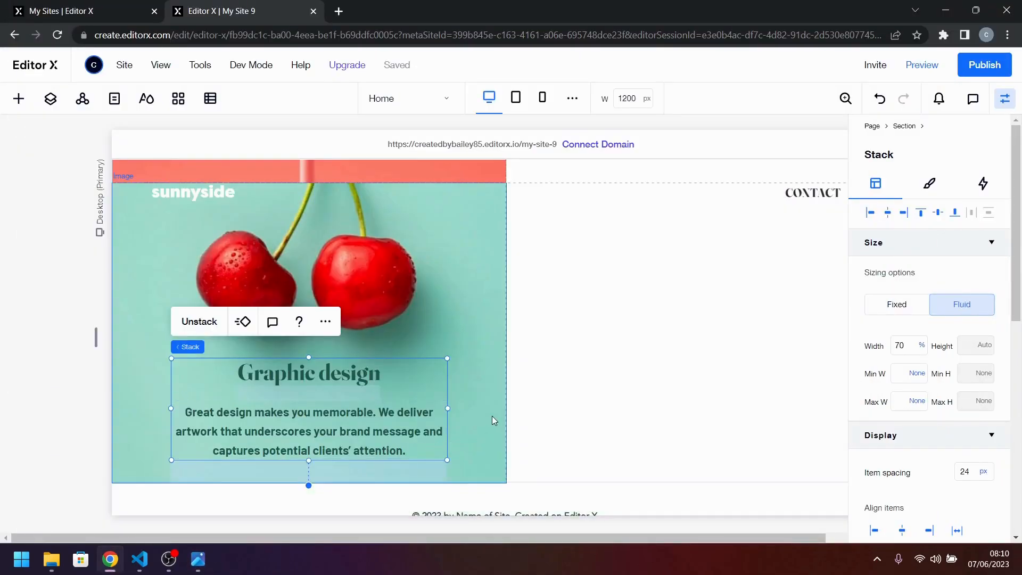
left_click(492, 416)
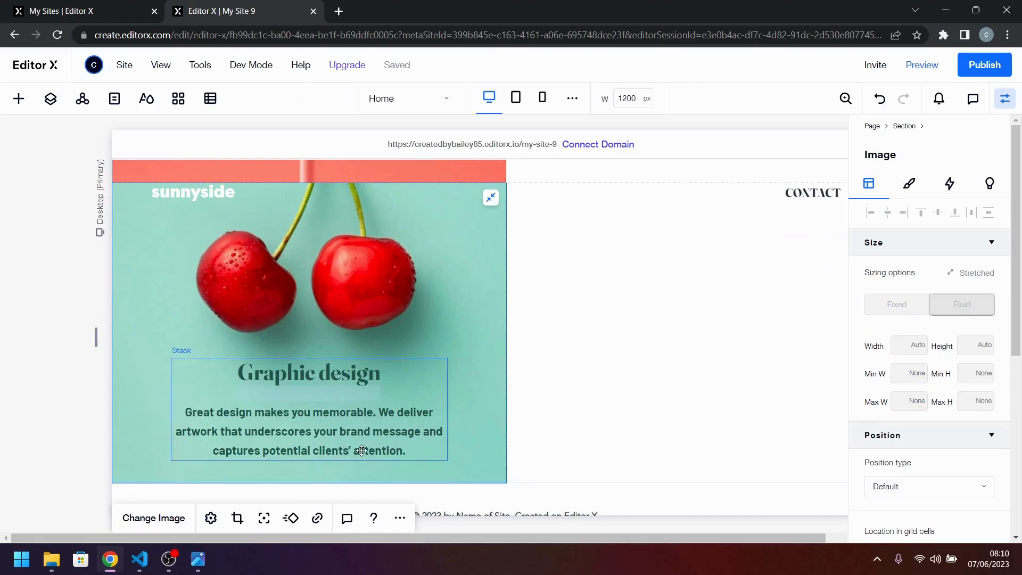
left_click(442, 445)
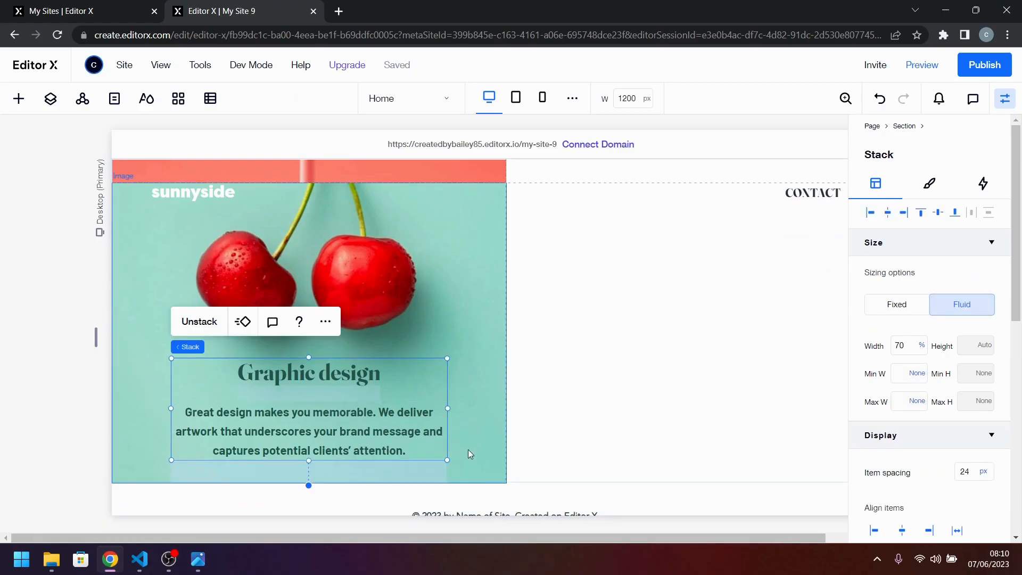
scroll(938, 452, "down", 4)
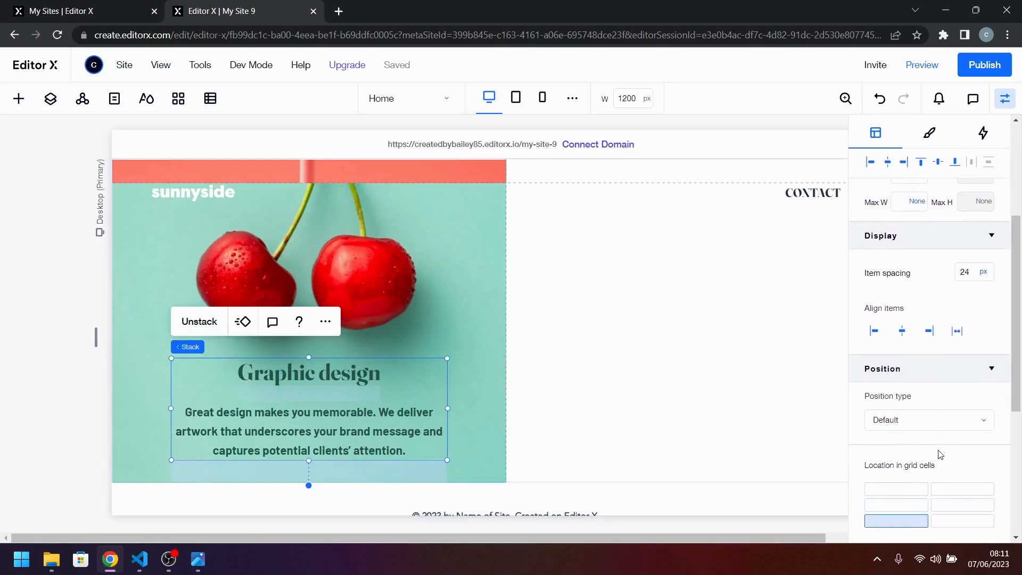
scroll(938, 454, "up", 1)
scroll(941, 454, "down", 5)
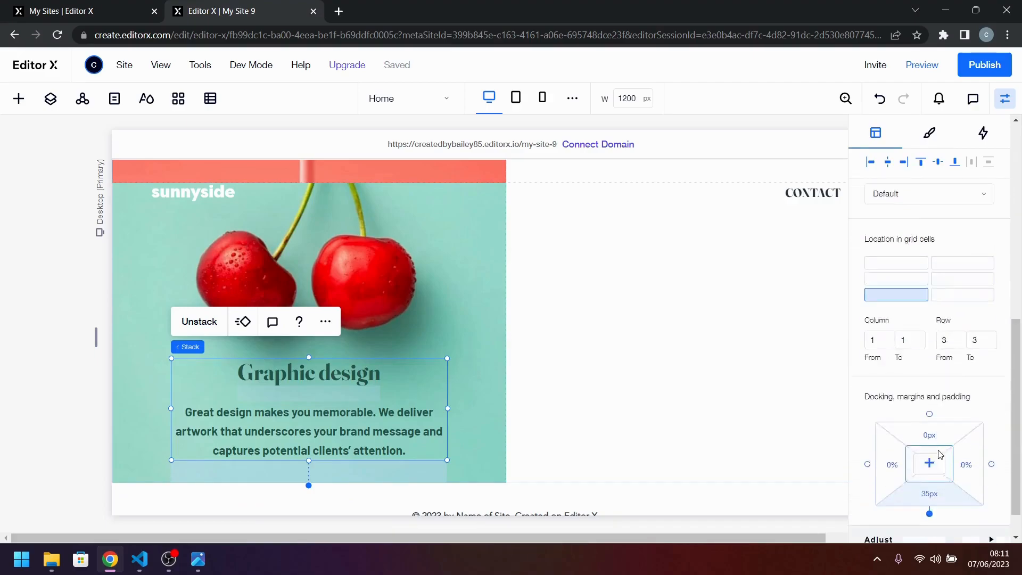
left_click(929, 470)
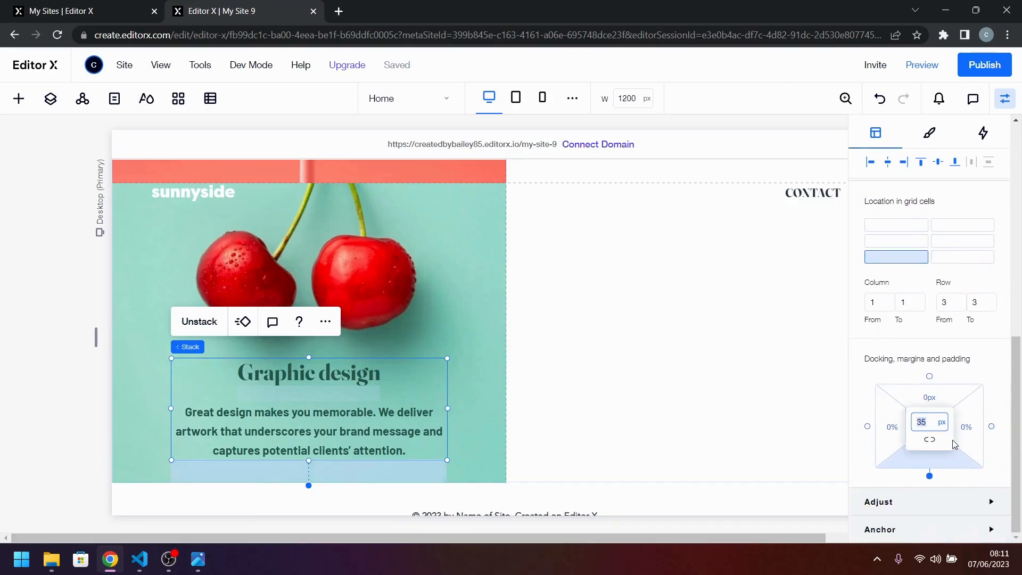
type("48")
key("Return")
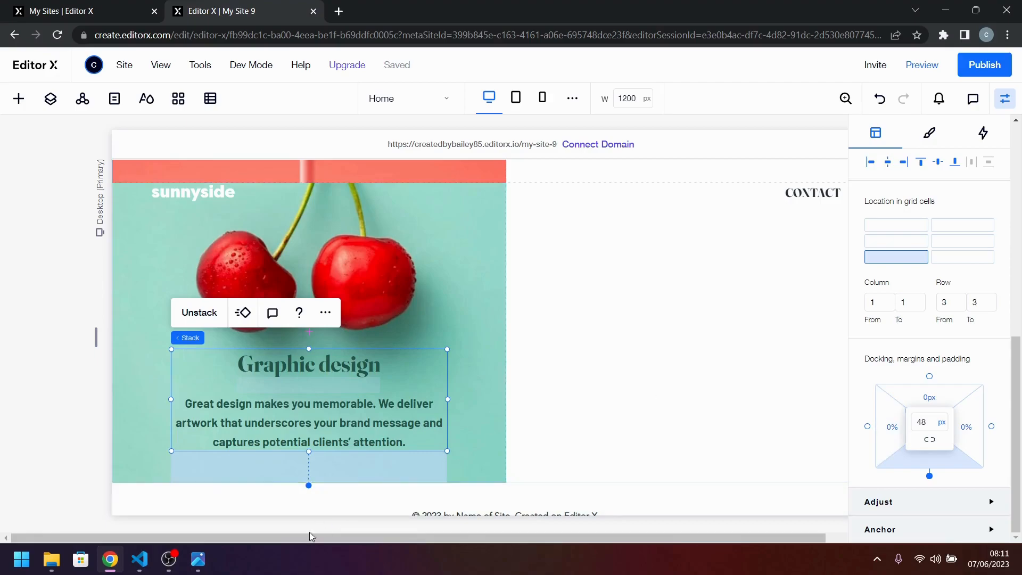
Check the design image again, then add an image to the empty cell beside the cherries and stretch it to fill the cell.
left_click(202, 564)
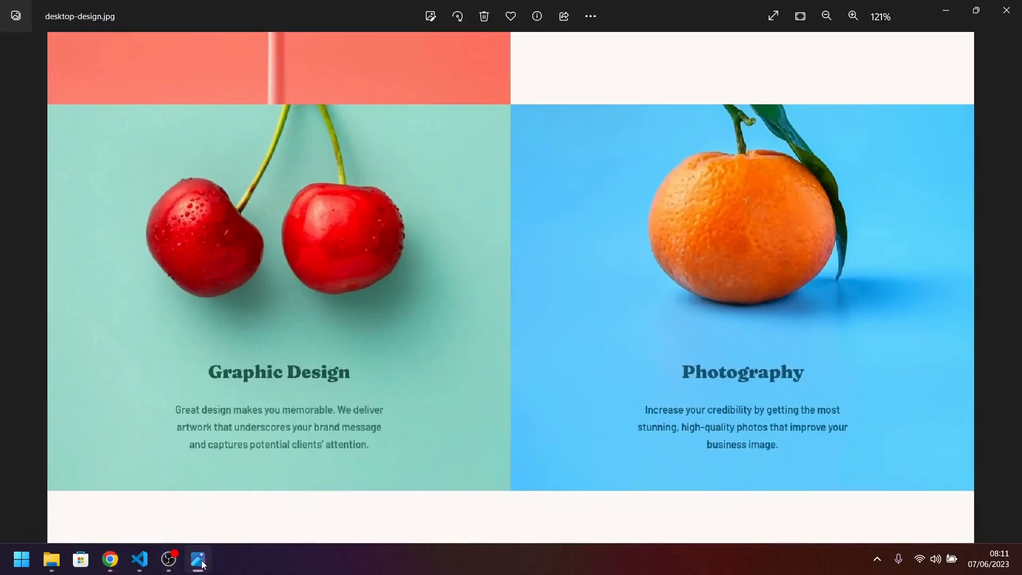
left_click(201, 564)
left_click(609, 439)
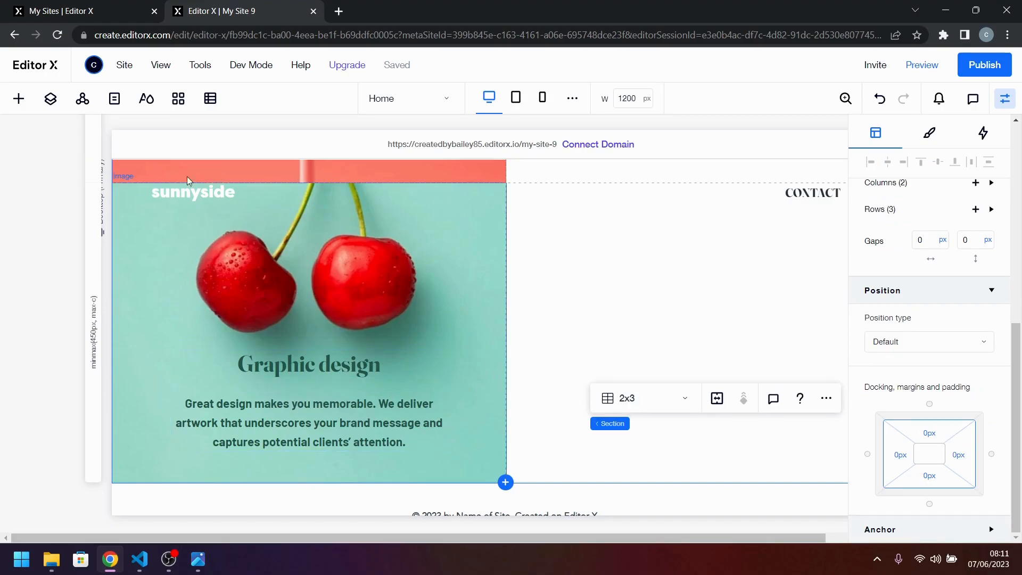
left_click(18, 98)
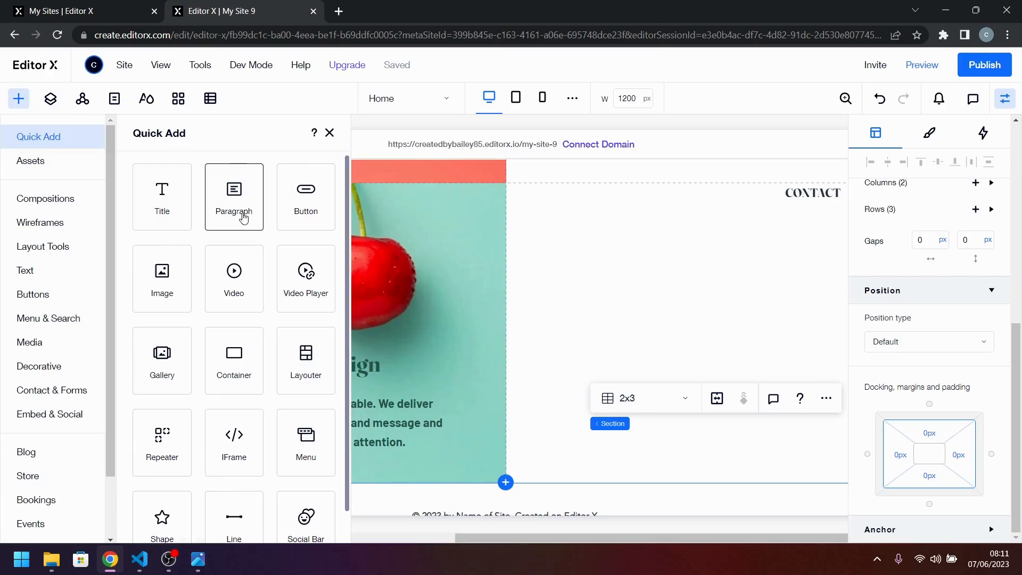
left_click_drag(154, 294, 705, 308)
left_click(756, 273)
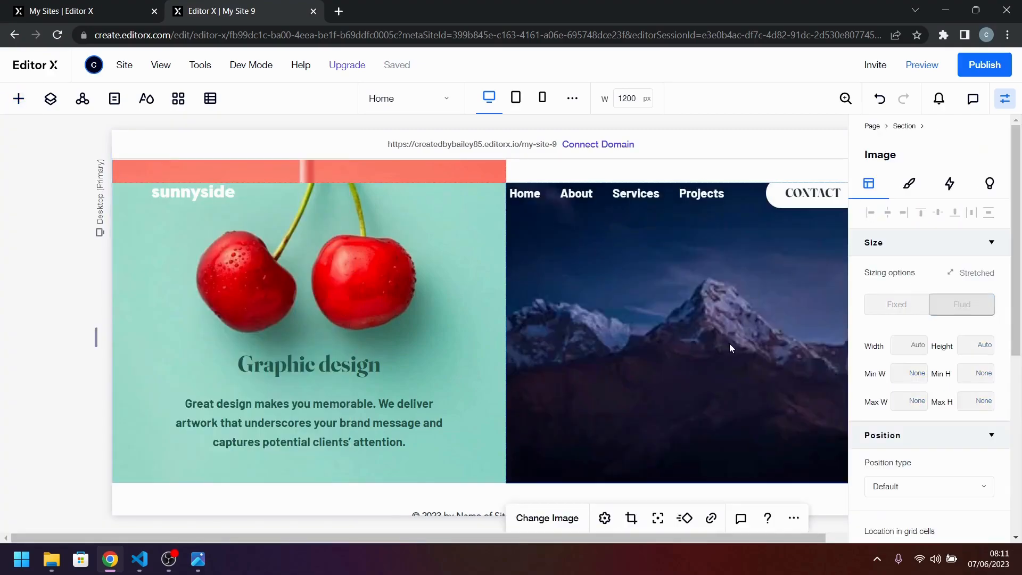
Replace the placeholder mountain picture with image-photography.jpg from the site files.
left_click(564, 520)
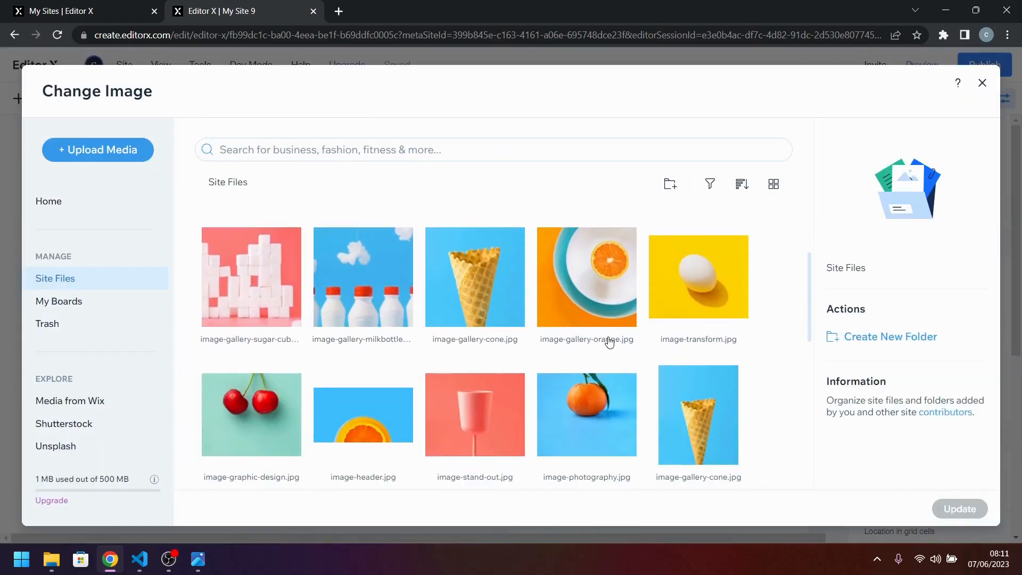
scroll(601, 346, "down", 3)
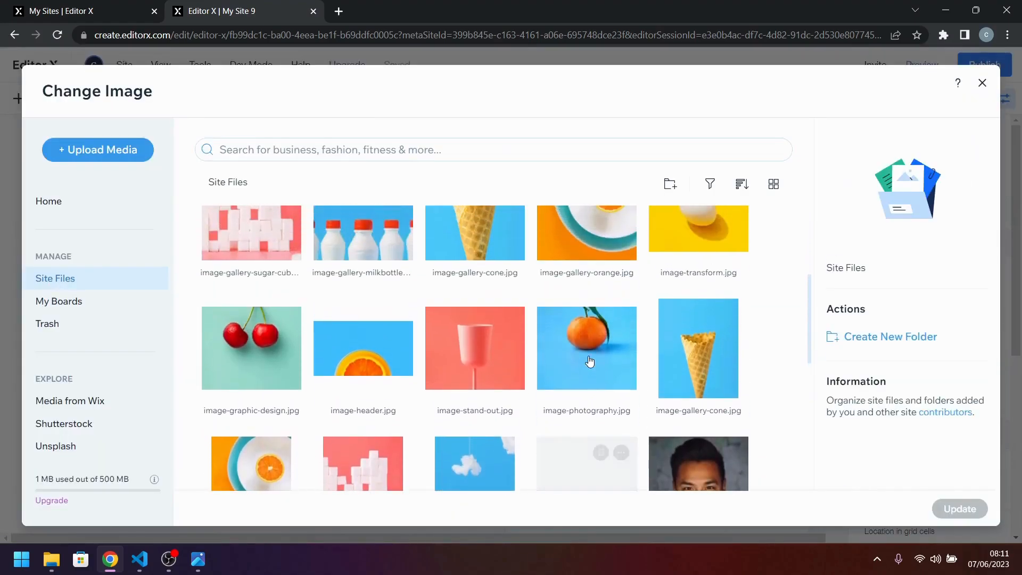
left_click(589, 361)
left_click(964, 511)
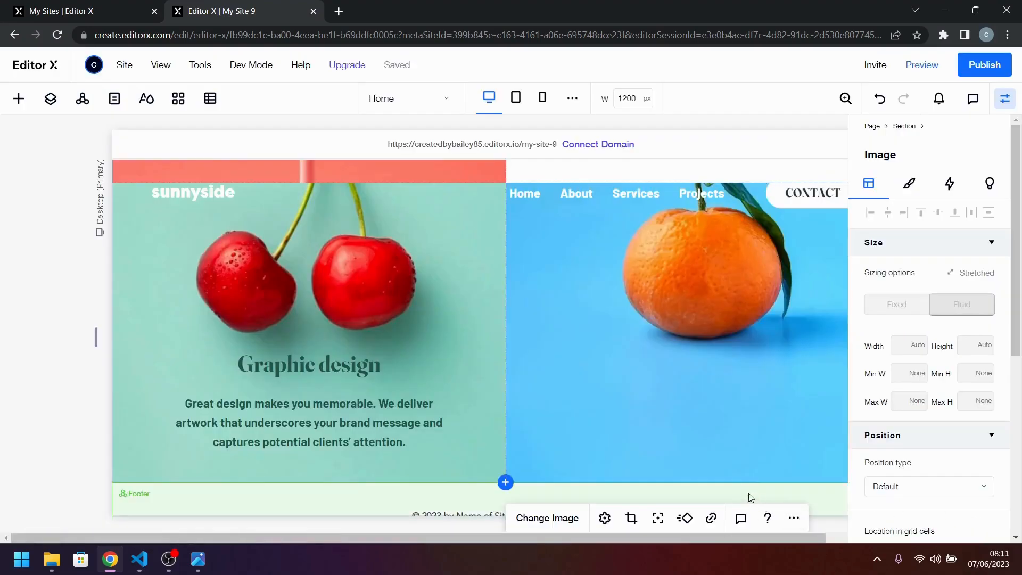
Duplicate the Graphic design stack and place the copy in column 2, row 3 over the orange image.
left_click(341, 422)
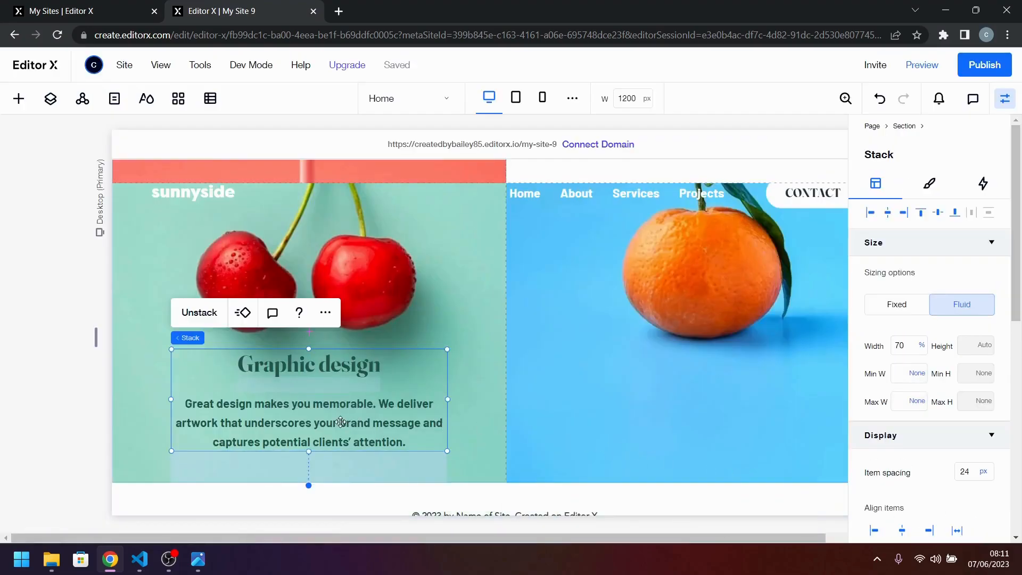
key("ctrl+d")
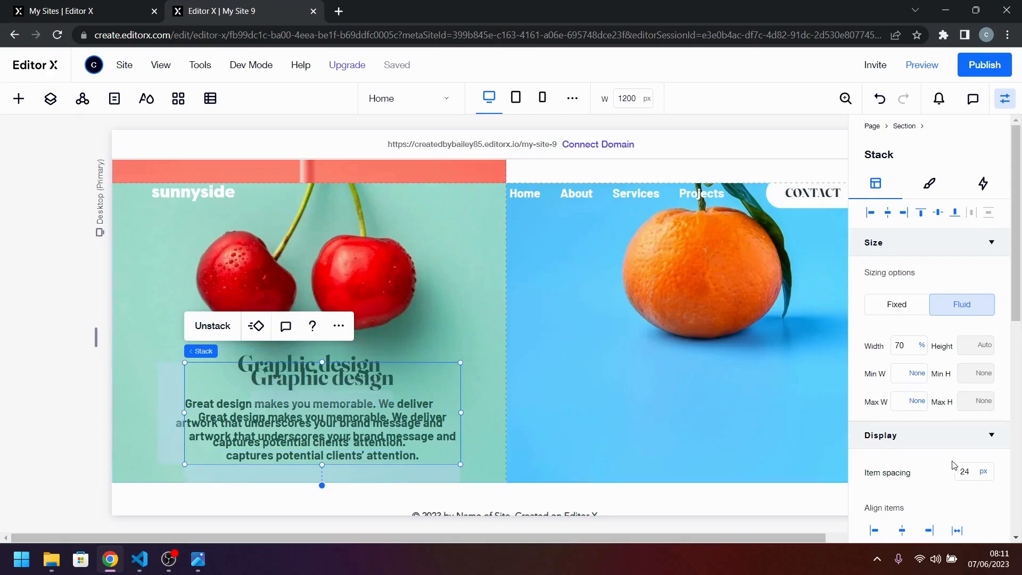
scroll(958, 466, "down", 2)
scroll(957, 466, "down", 2)
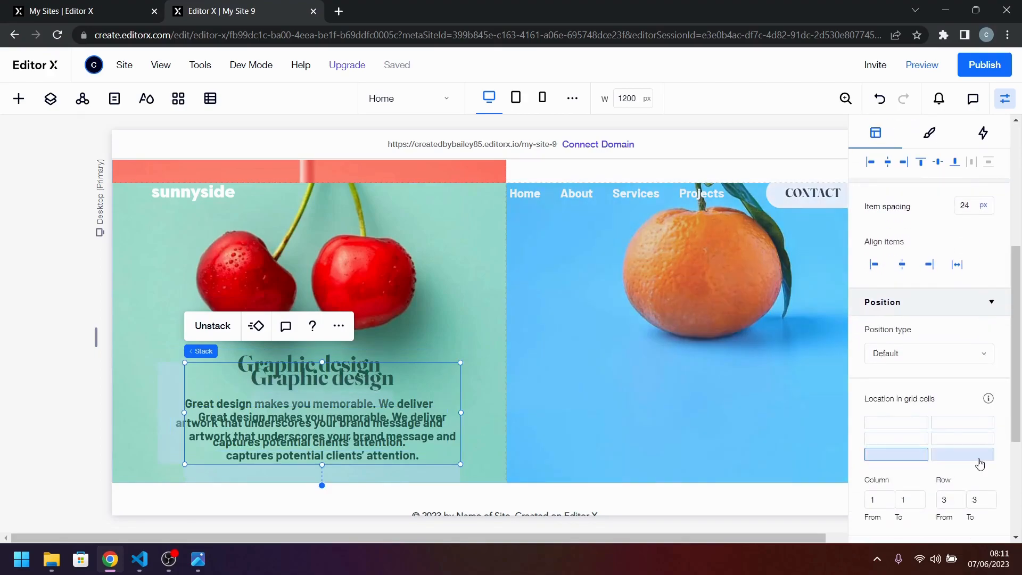
left_click(963, 455)
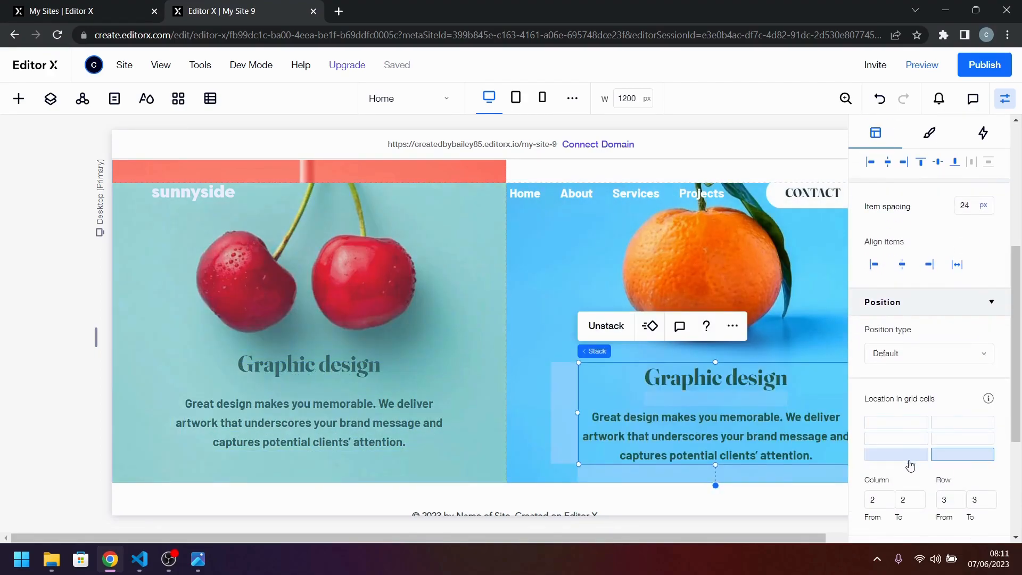
Set the copied stack's bottom margin to 48 px and left margin to 0%, and center it horizontally in its cell.
scroll(911, 466, "down", 4)
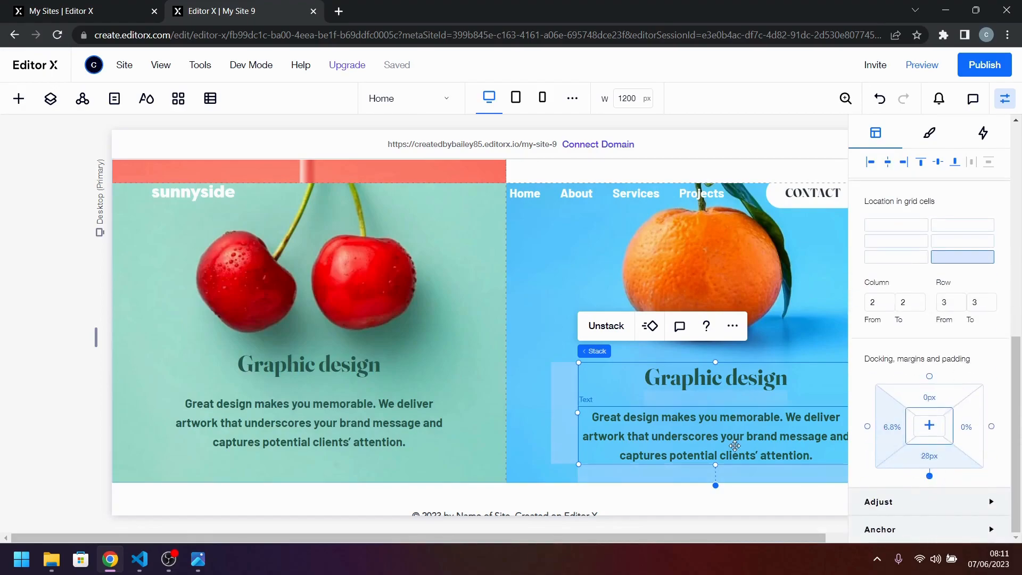
left_click(935, 463)
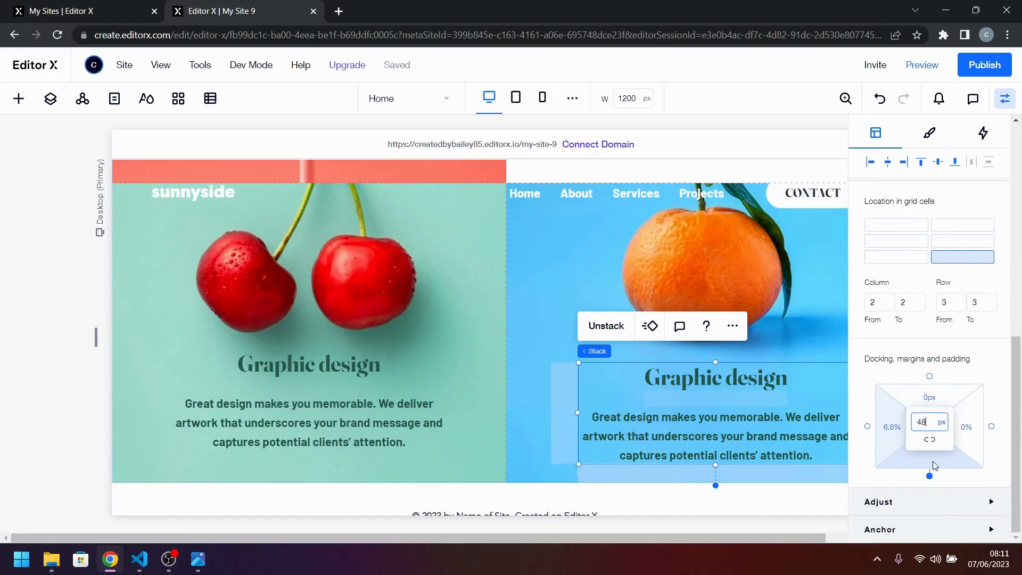
key("Return")
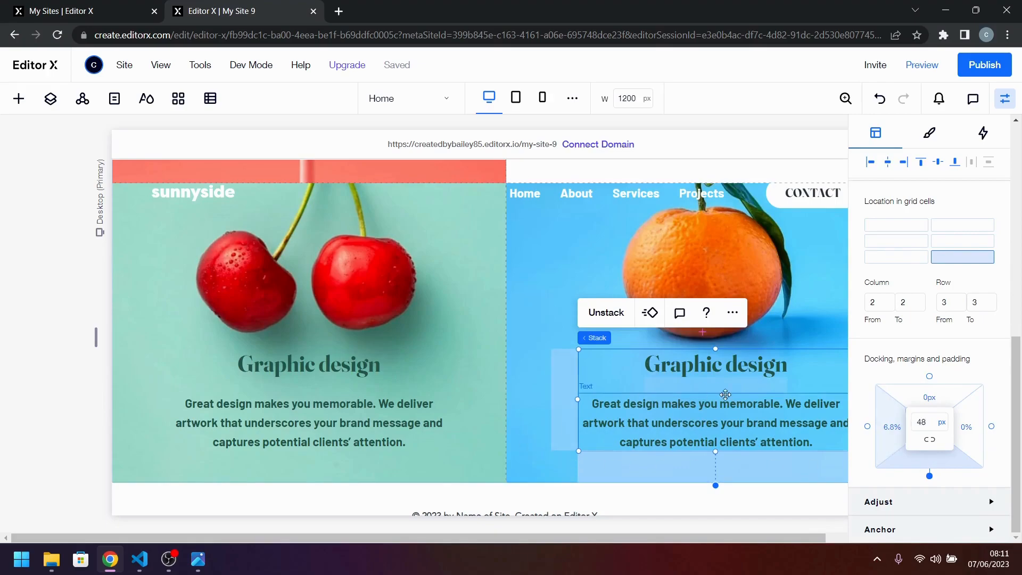
left_click(889, 432)
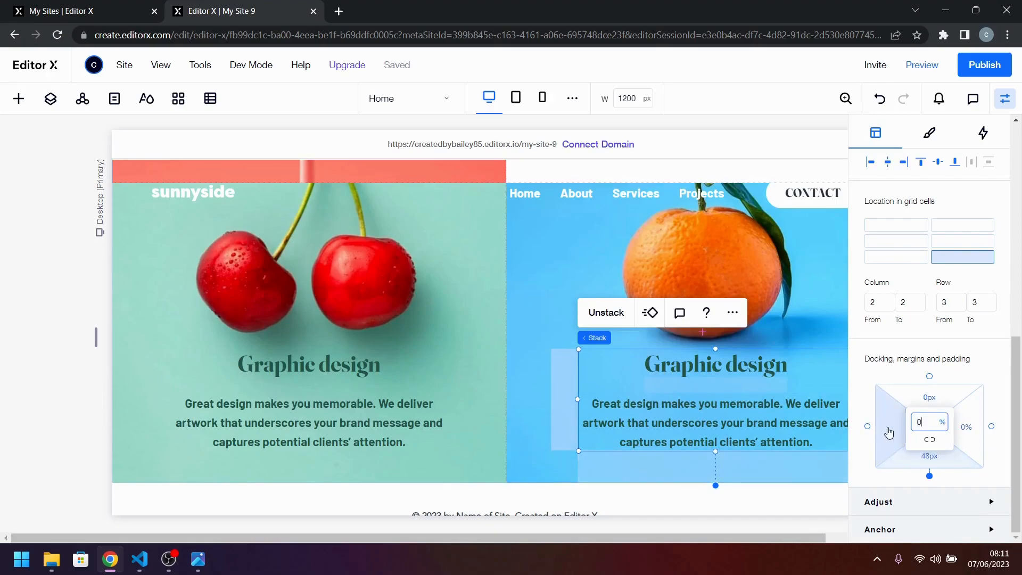
type("0")
key("Return")
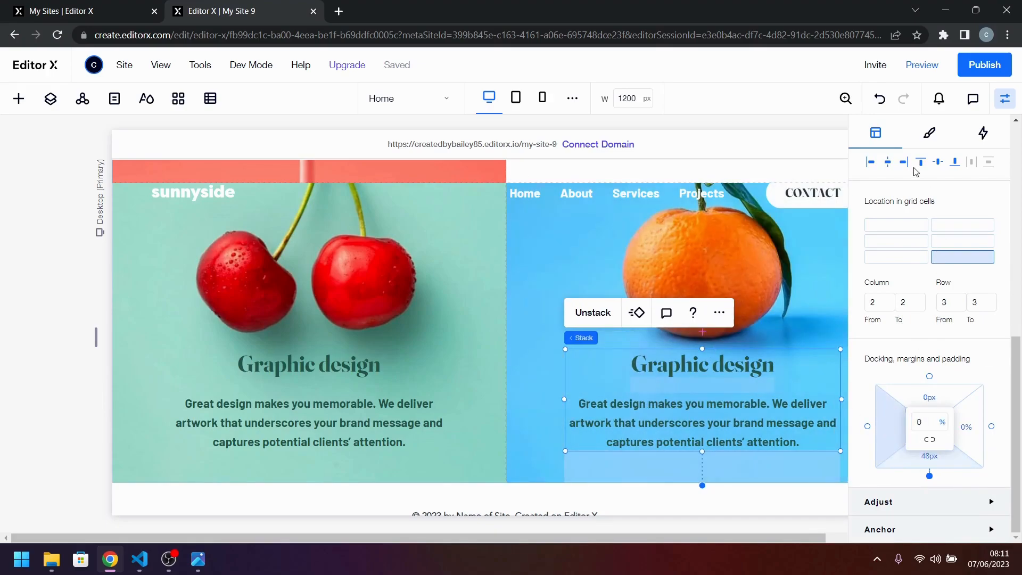
left_click(888, 164)
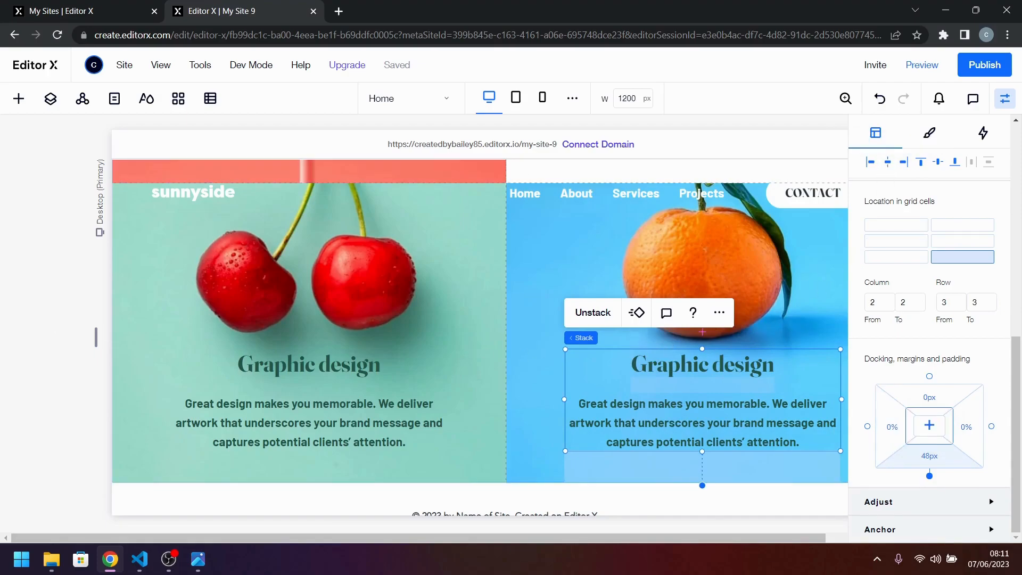
Copy the Photography title from index.html in VS Code and replace the duplicated stack's heading with "Photography".
key("alt+Tab")
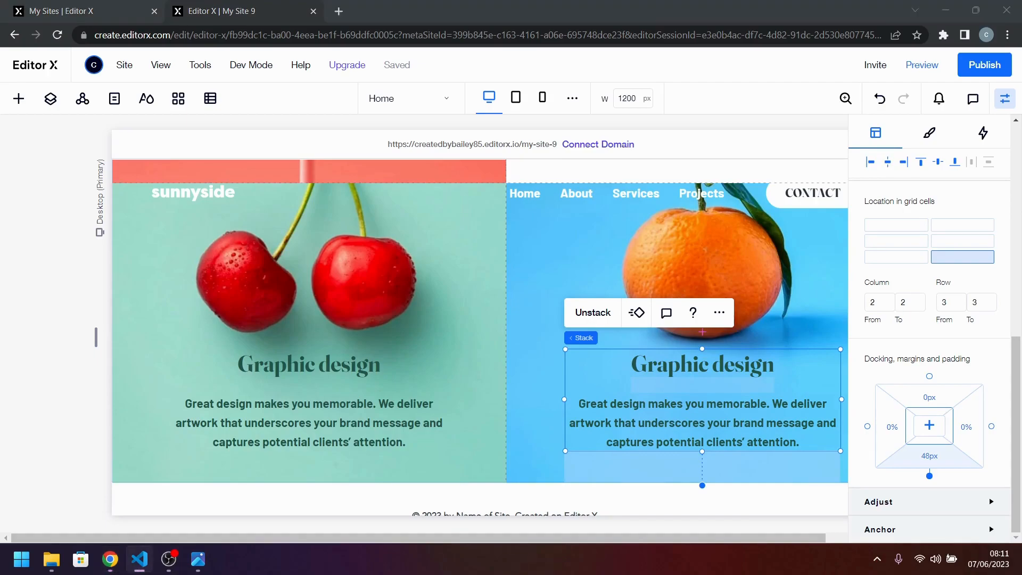
double_click(657, 371)
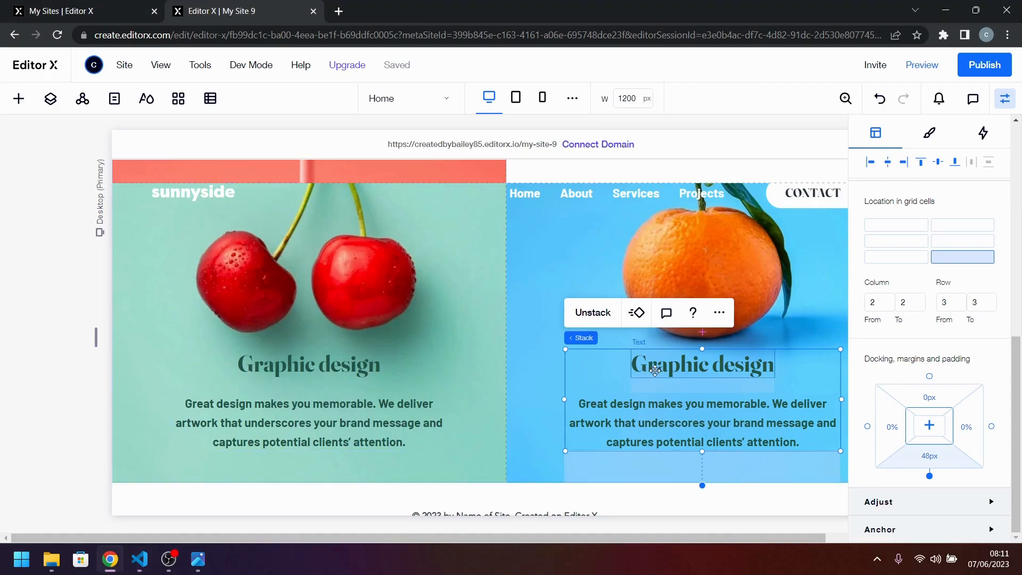
type("Photography")
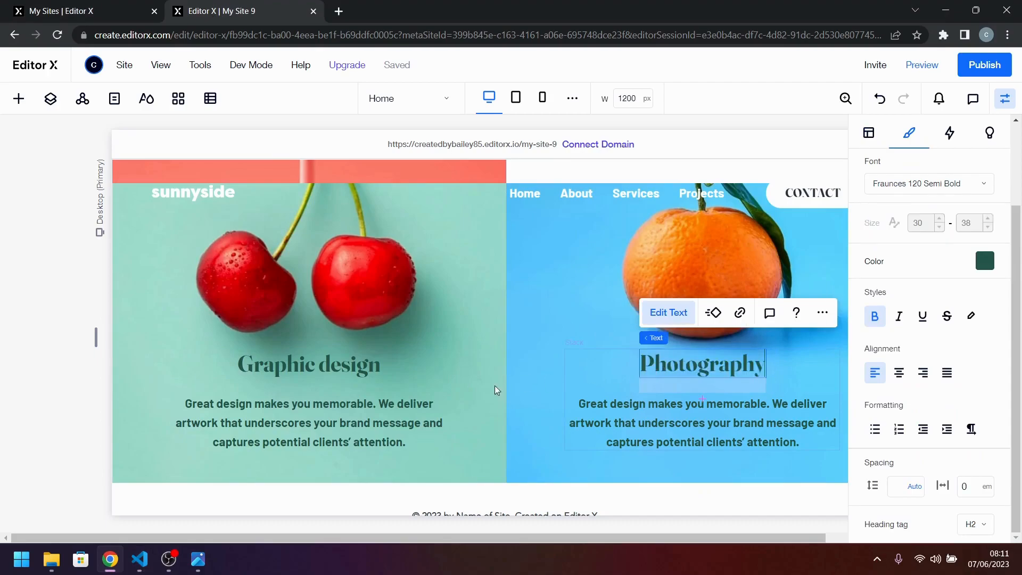
Replace the paragraph under Photography with "Increase your credibility by getting the most stunning, high-quality photos that improve your business image.".
key("alt+Tab")
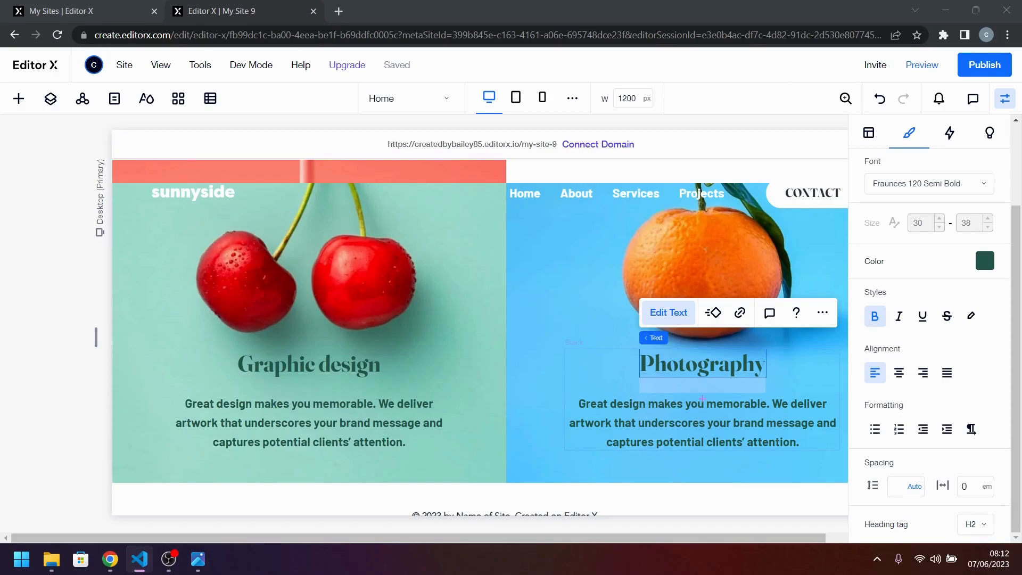
left_click(742, 430)
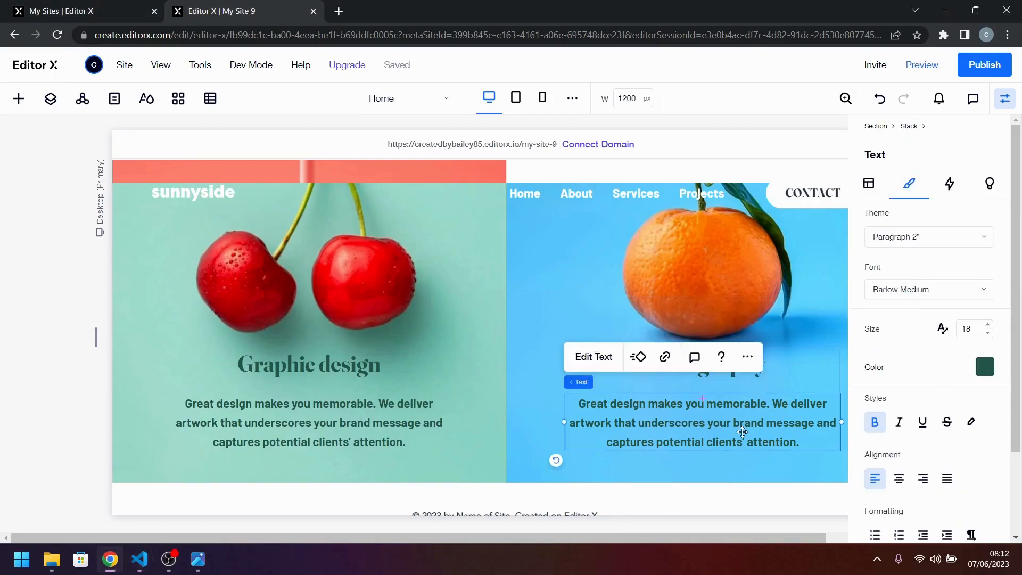
key("ctrl+a")
type("Increase your credibility by getting the most stunning, high-quality photos that improve your business image.")
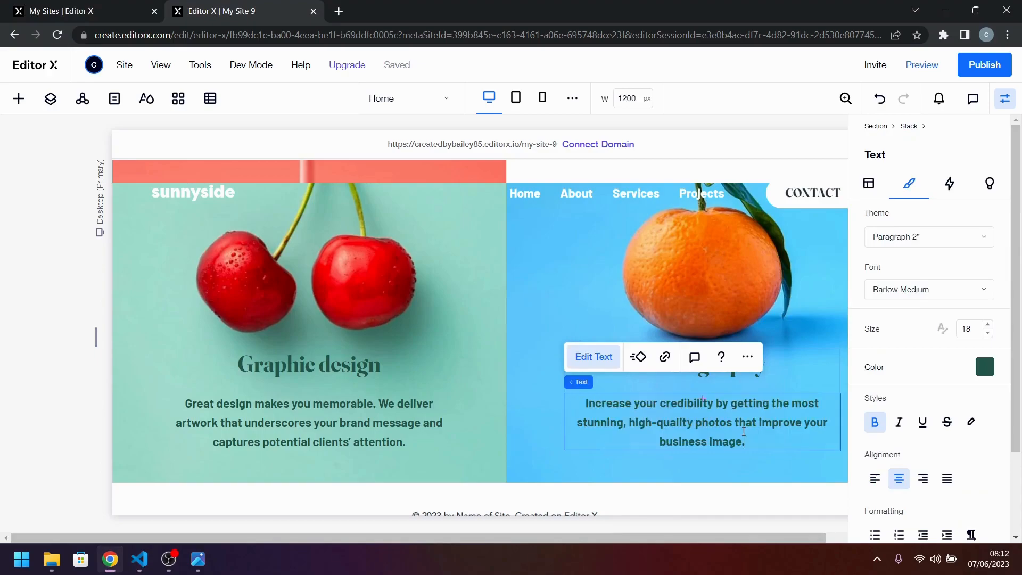
left_click(778, 459)
Check the design image and recolor the Photography heading and its paragraph with the dark blue theme color.
left_click(198, 559)
left_click(198, 560)
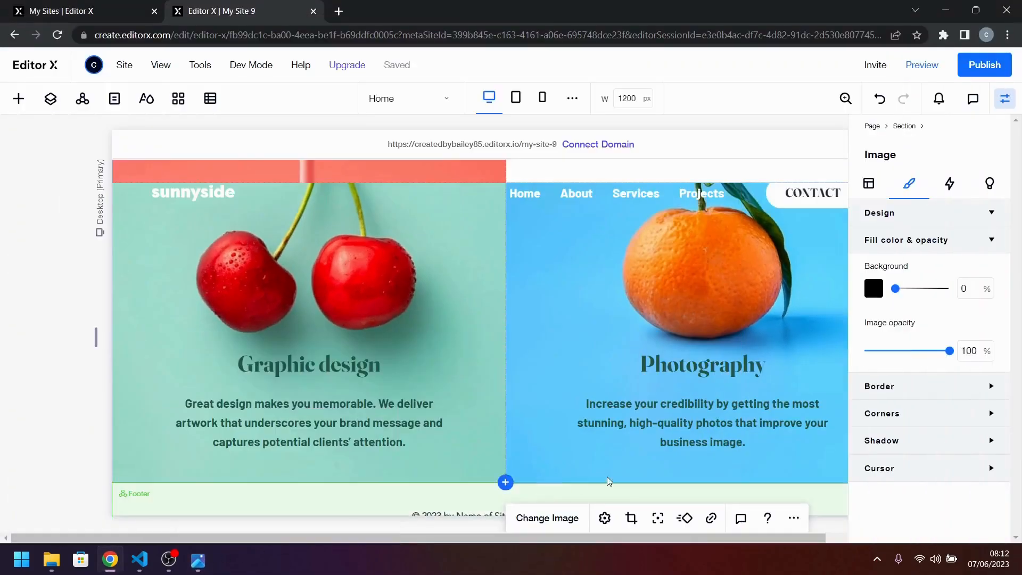
left_click(735, 373)
left_click(735, 373)
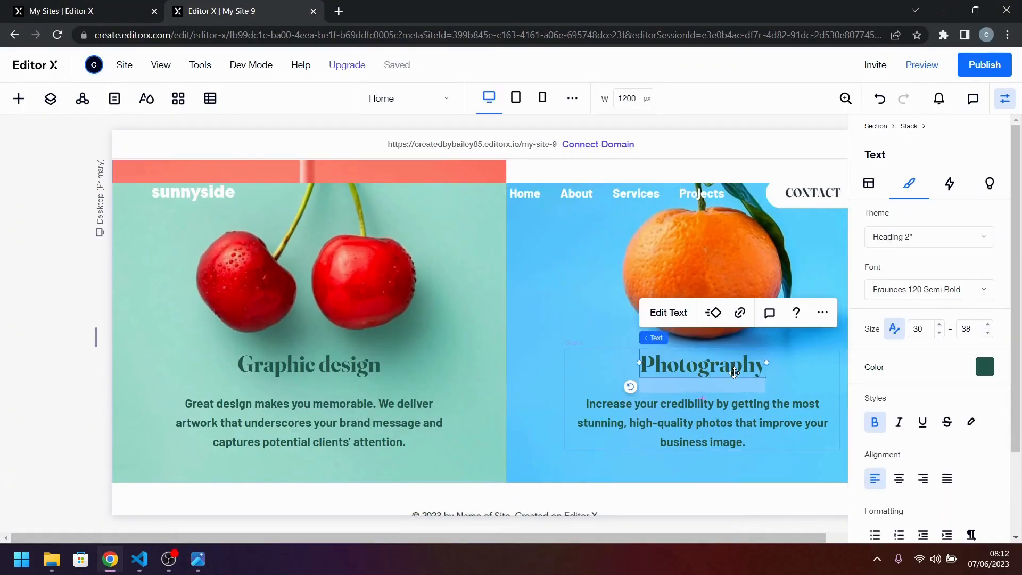
left_click(990, 372)
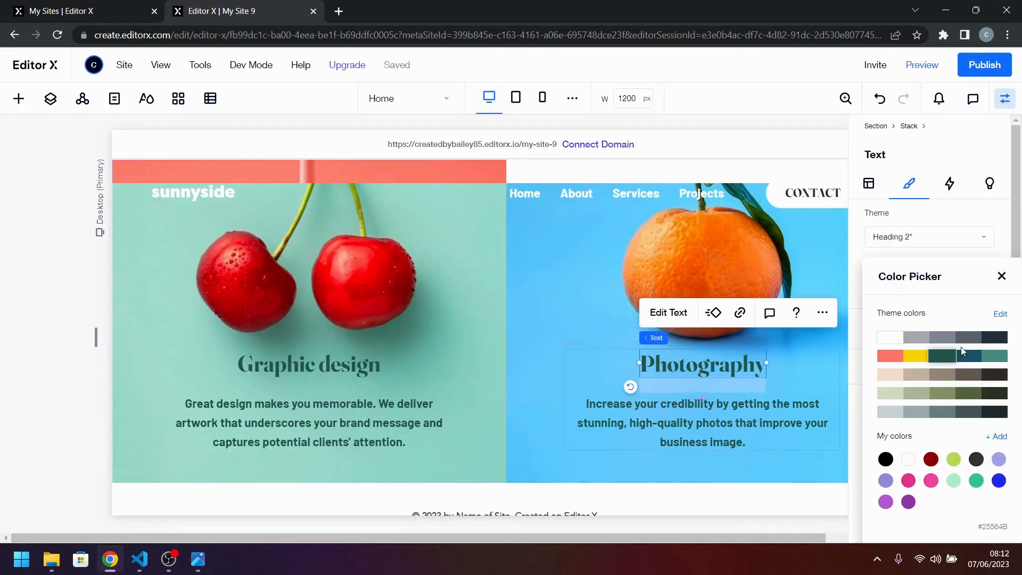
left_click(956, 362)
left_click(718, 429)
left_click(718, 425)
left_click(991, 370)
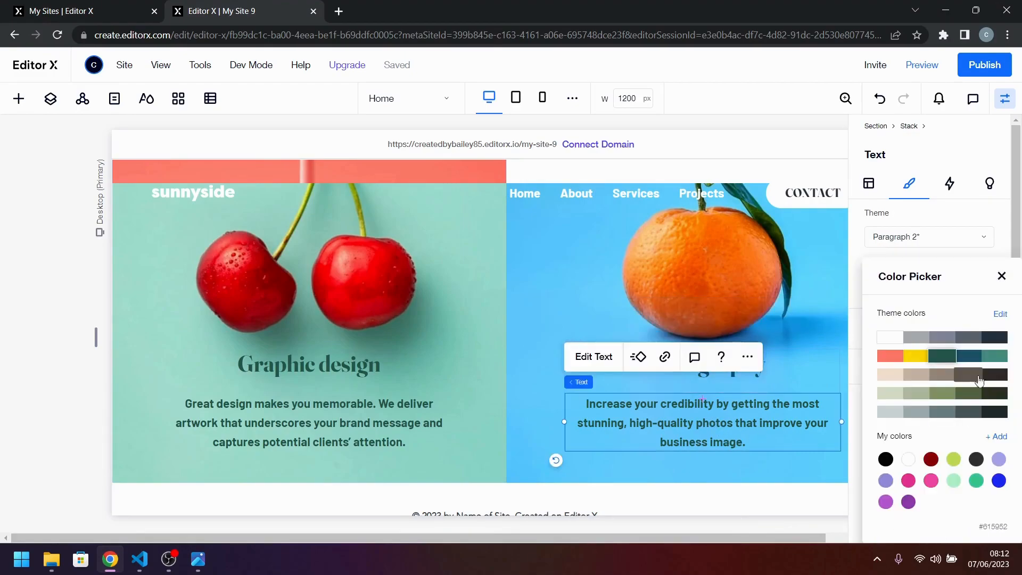
left_click(964, 358)
left_click(815, 367)
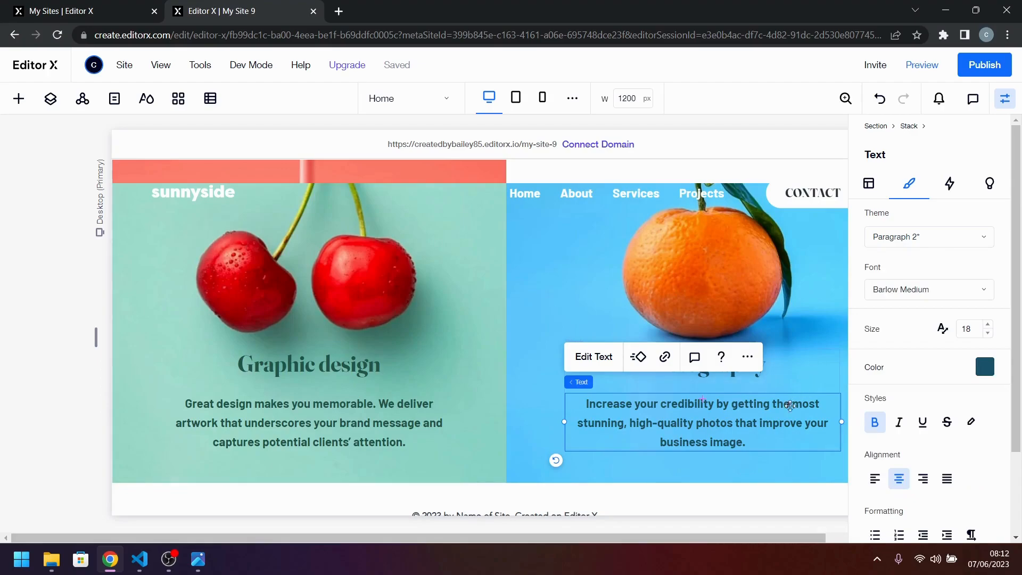
Add a blank section between the Graphic design and Photography cells and the footer.
scroll(612, 456, "up", 10)
scroll(628, 420, "up", 8)
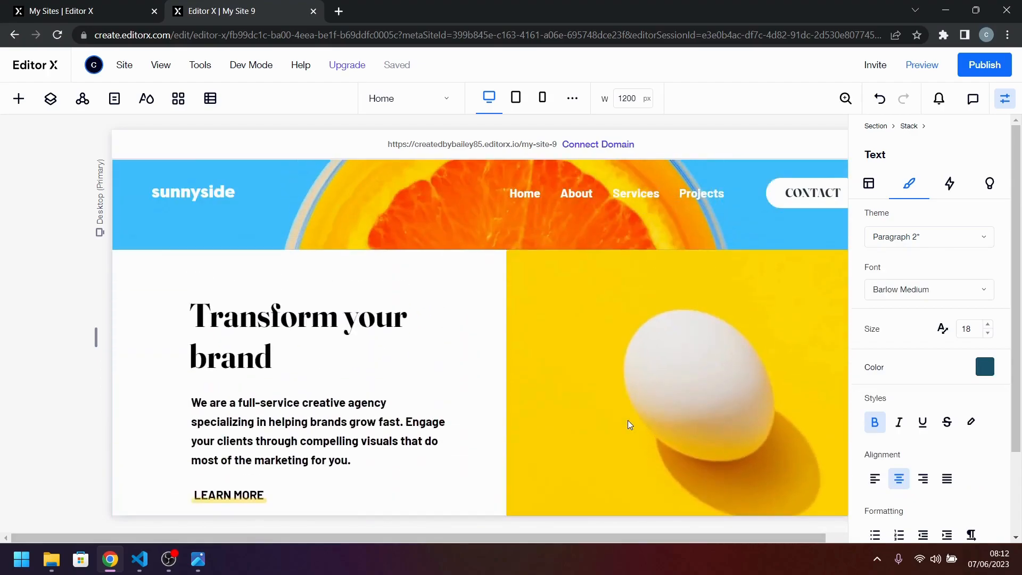
scroll(628, 421, "down", 2)
scroll(628, 420, "down", 12)
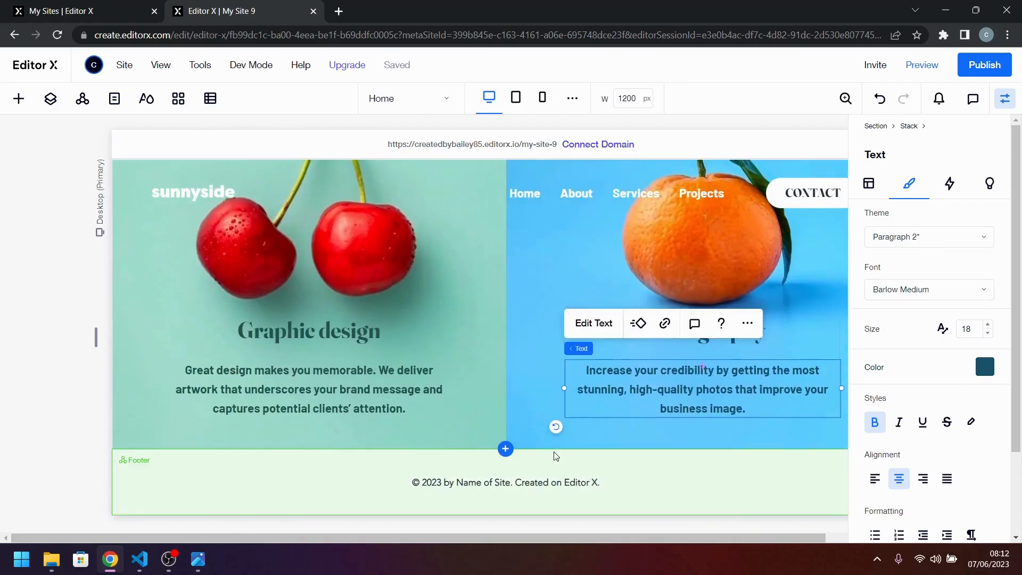
left_click(506, 450)
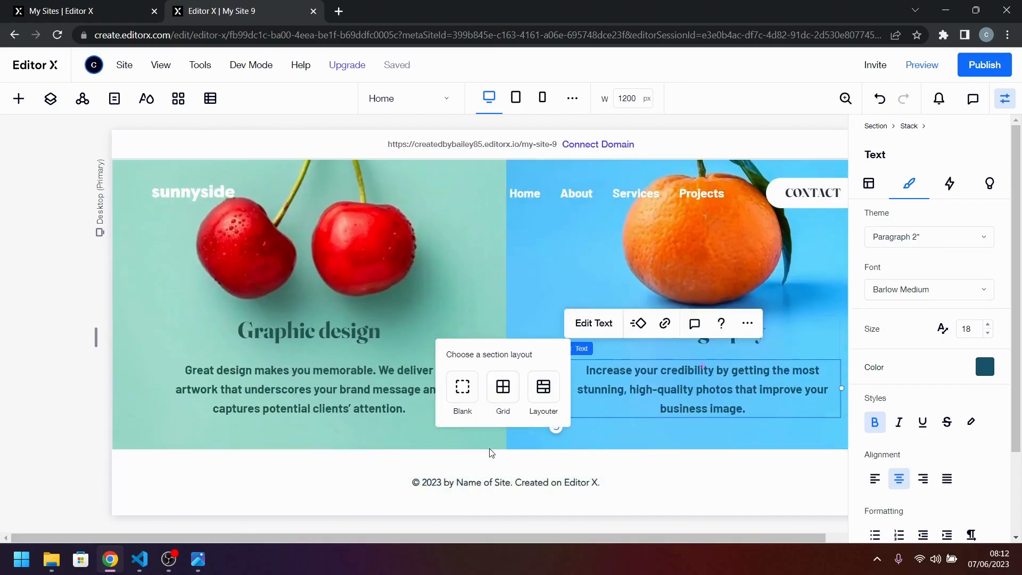
left_click(465, 390)
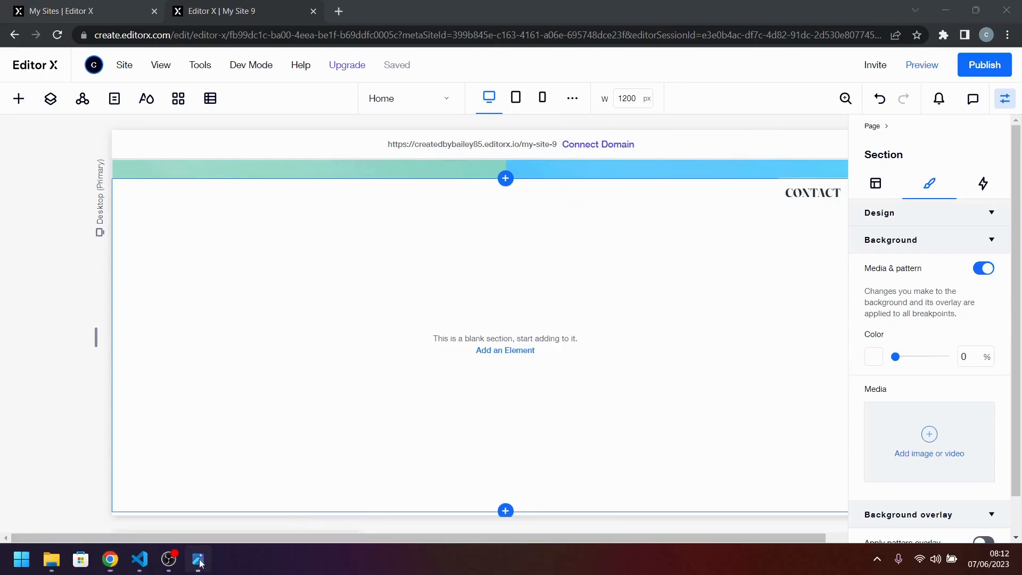
Examine the layout of the Client Testimonials section in desktop-design.jpg.
left_click(198, 559)
scroll(578, 295, "down", 4)
scroll(579, 295, "down", 4)
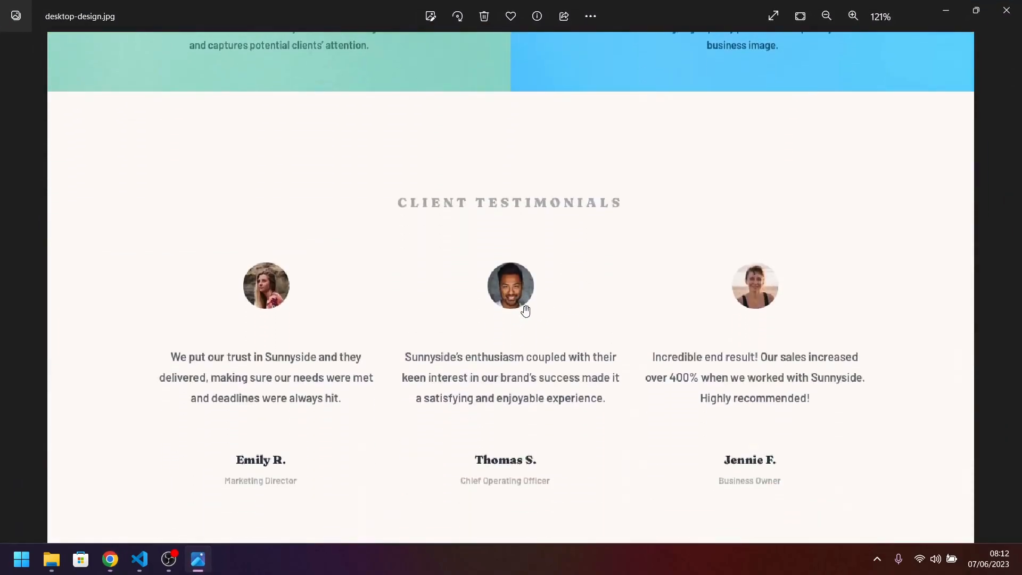
scroll(571, 341, "down", 2)
left_click_drag(571, 341, 566, 374)
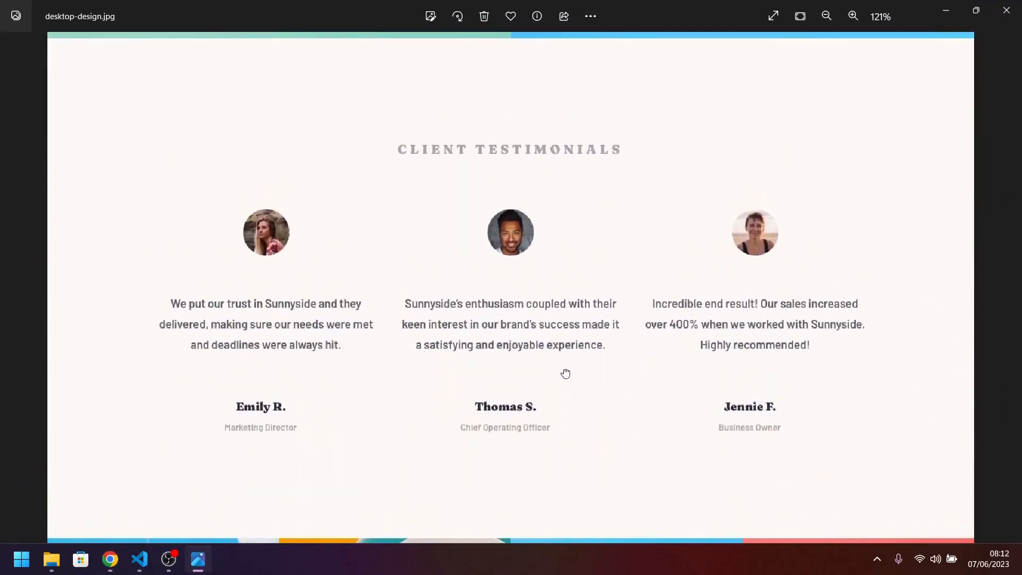
mouse_move(141, 562)
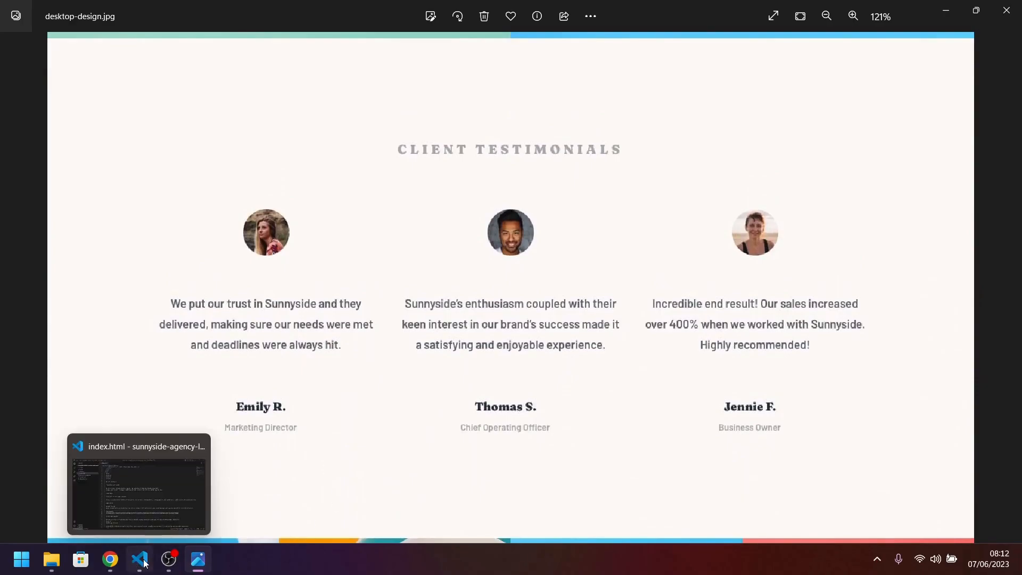
left_click(110, 559)
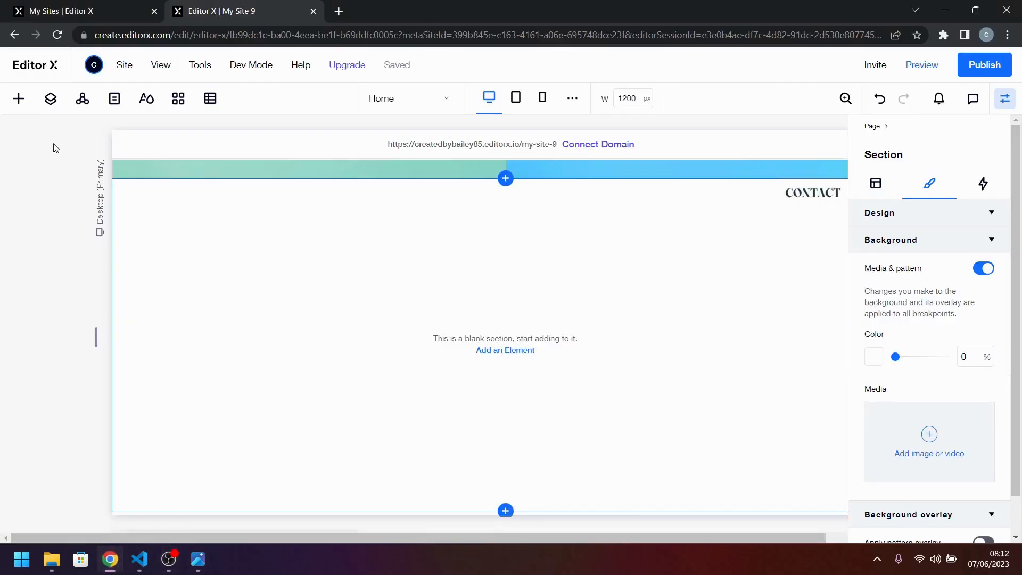
left_click(208, 567)
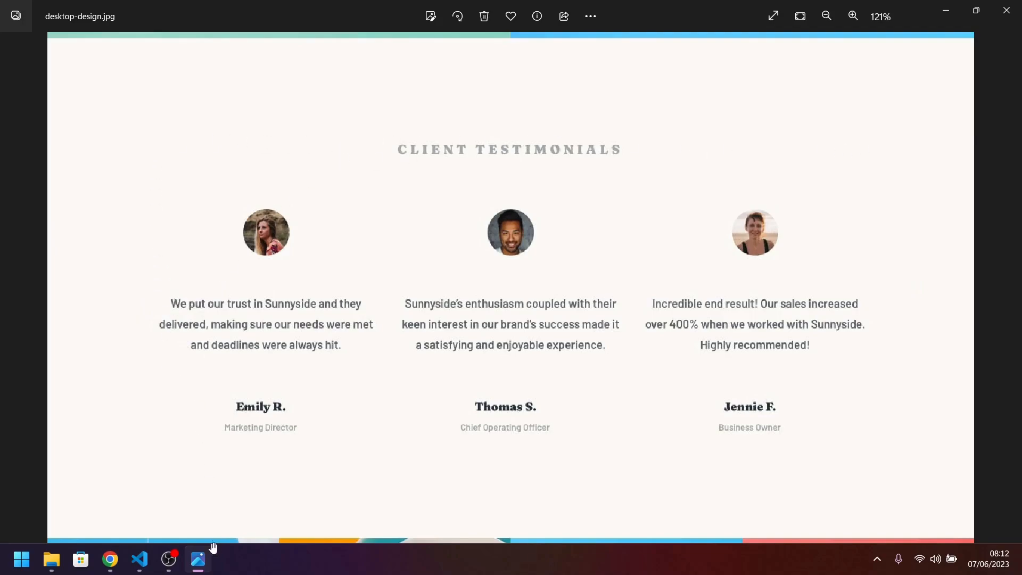
left_click(139, 559)
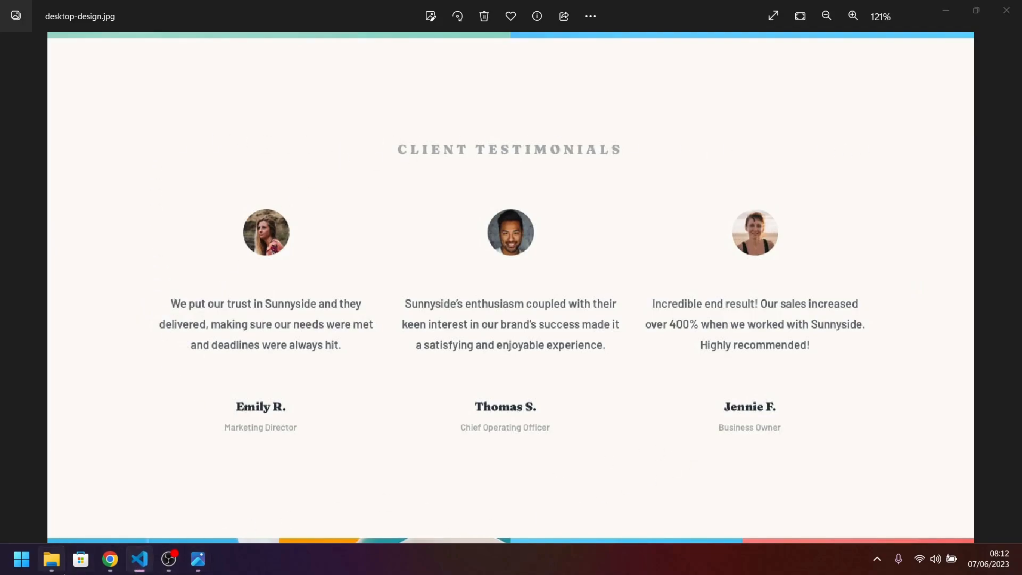
left_click(110, 559)
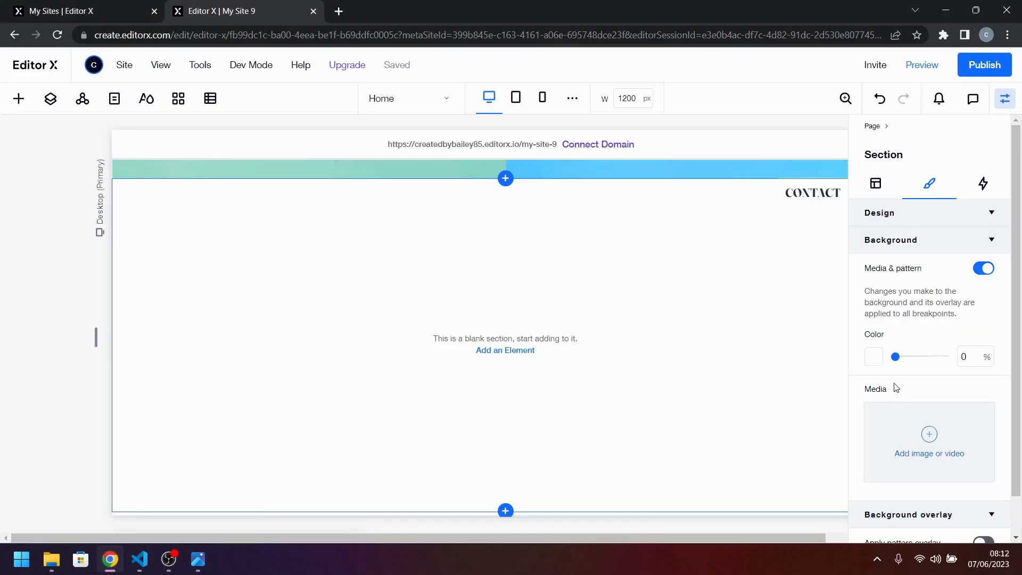
Set the blank section's padding to 100 px at the top and bottom and 10% on the left and right.
scroll(896, 388, "down", 1)
left_click(880, 141)
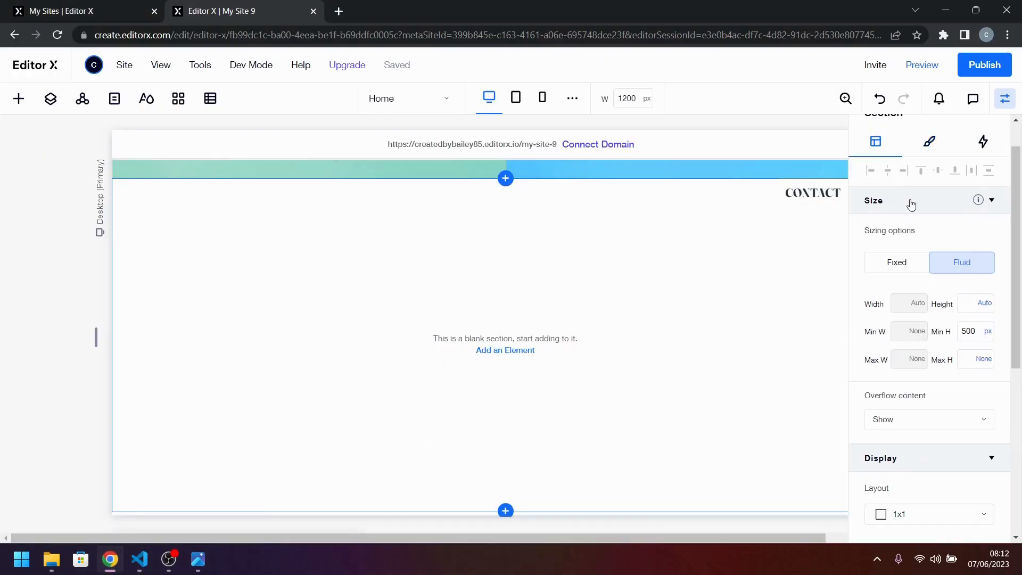
scroll(921, 267, "down", 5)
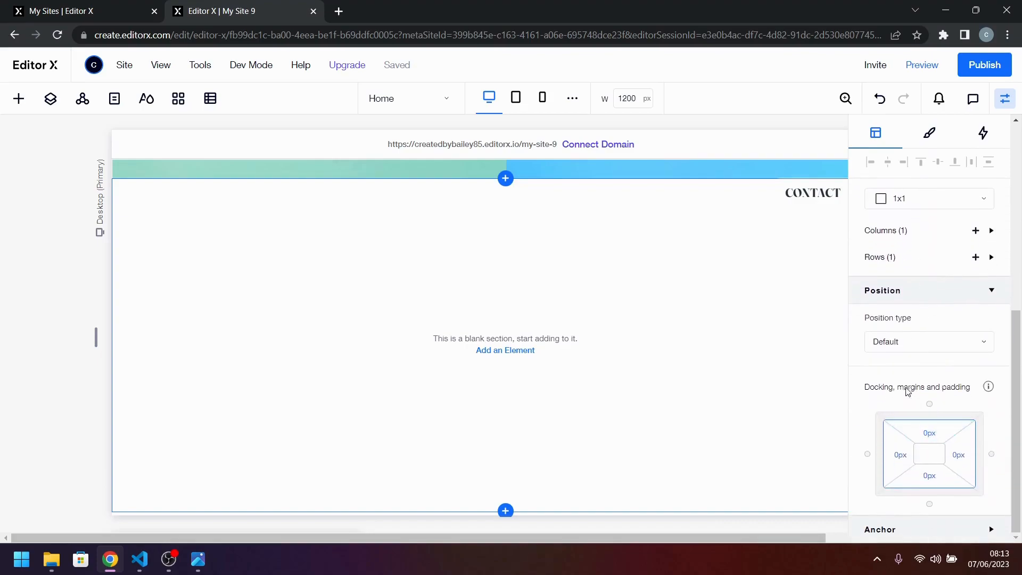
left_click(929, 433)
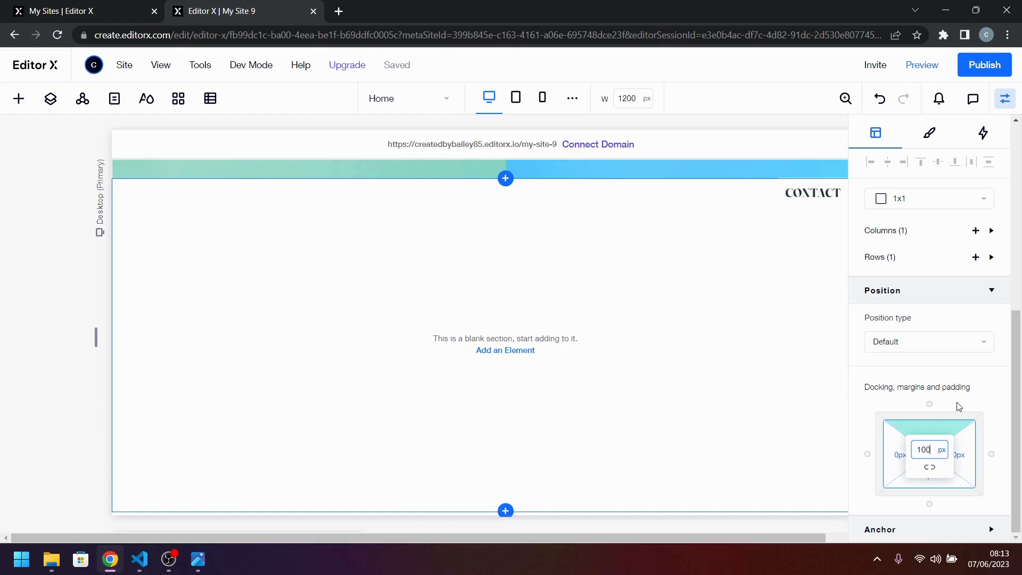
type("100")
key("Tab")
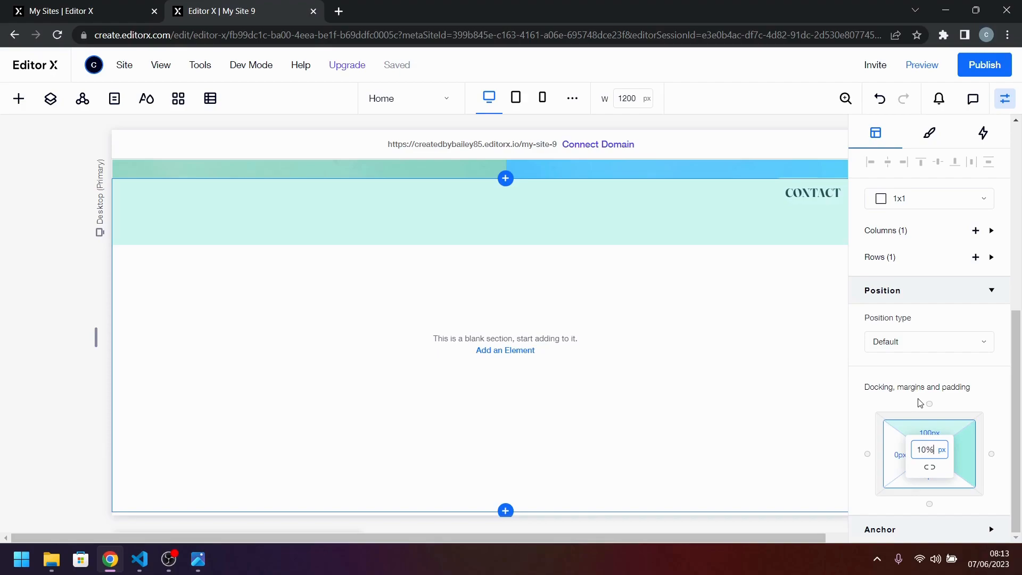
key("Tab")
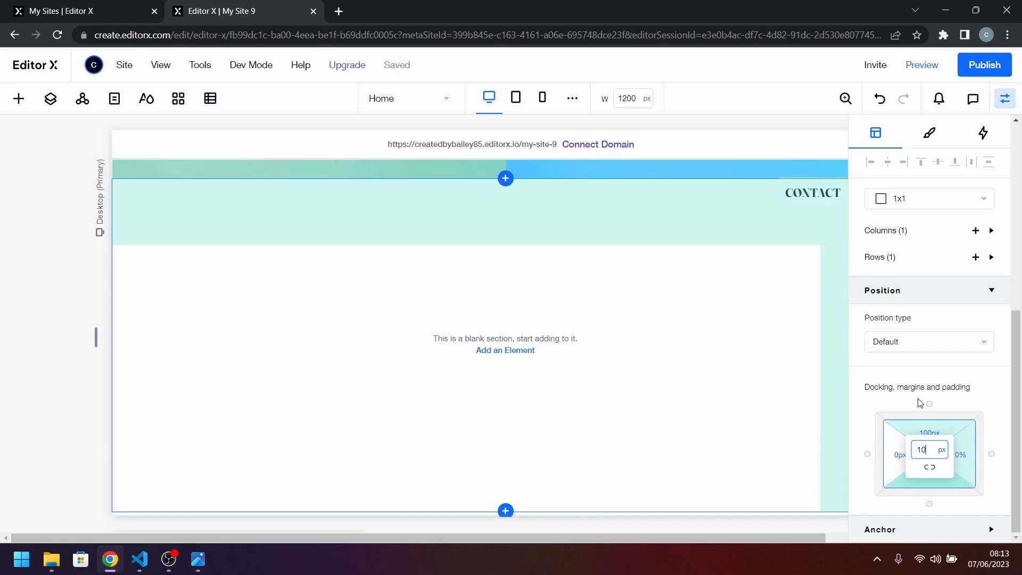
type("100")
key("Tab")
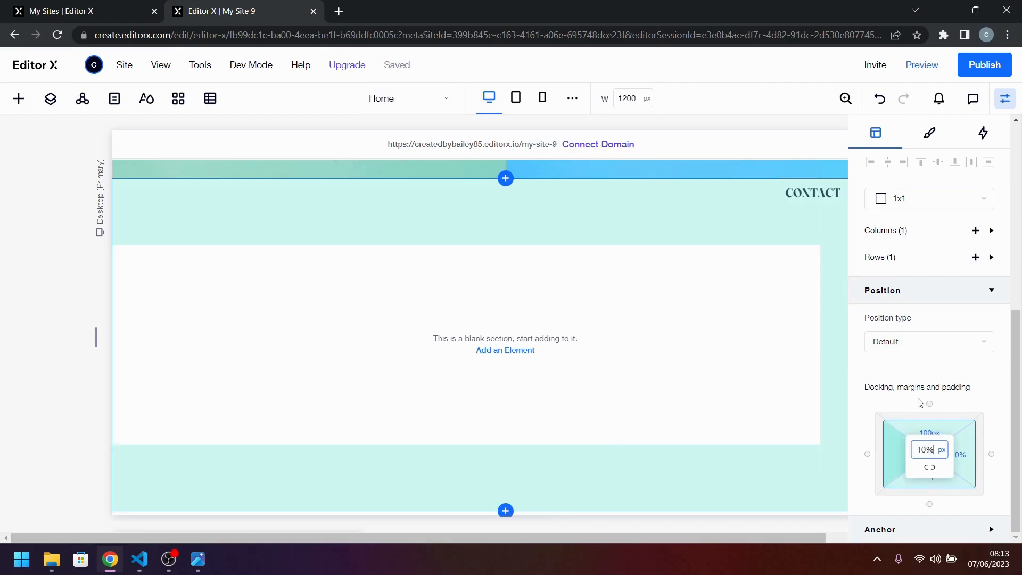
type("10%")
key("Return")
left_click(653, 295)
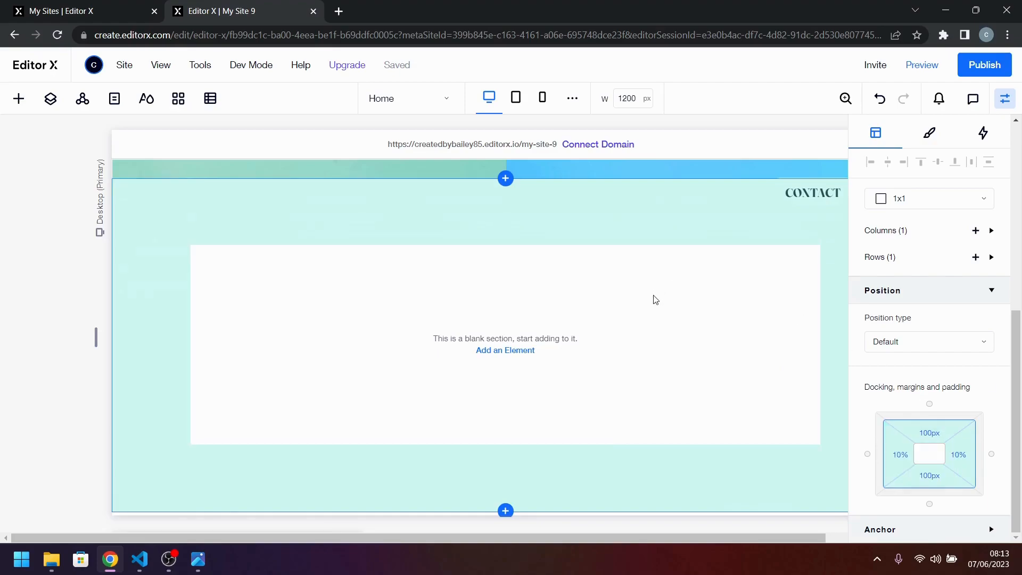
Divide the blank section below the Graphic design and Photography cells into a 1x2 grid layout.
scroll(662, 364, "down", 1)
scroll(661, 364, "up", 2)
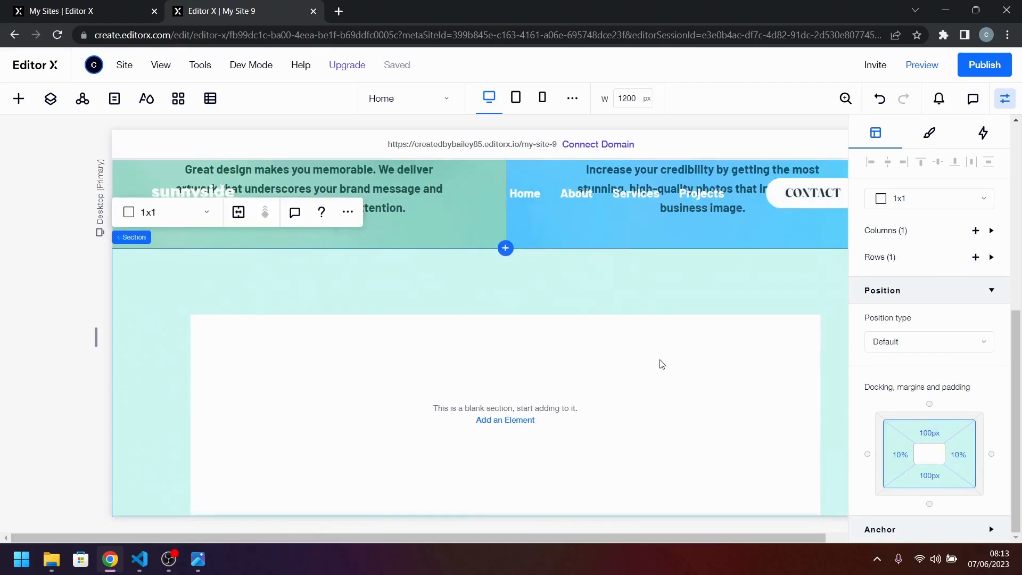
scroll(662, 364, "down", 1)
scroll(661, 364, "up", 2)
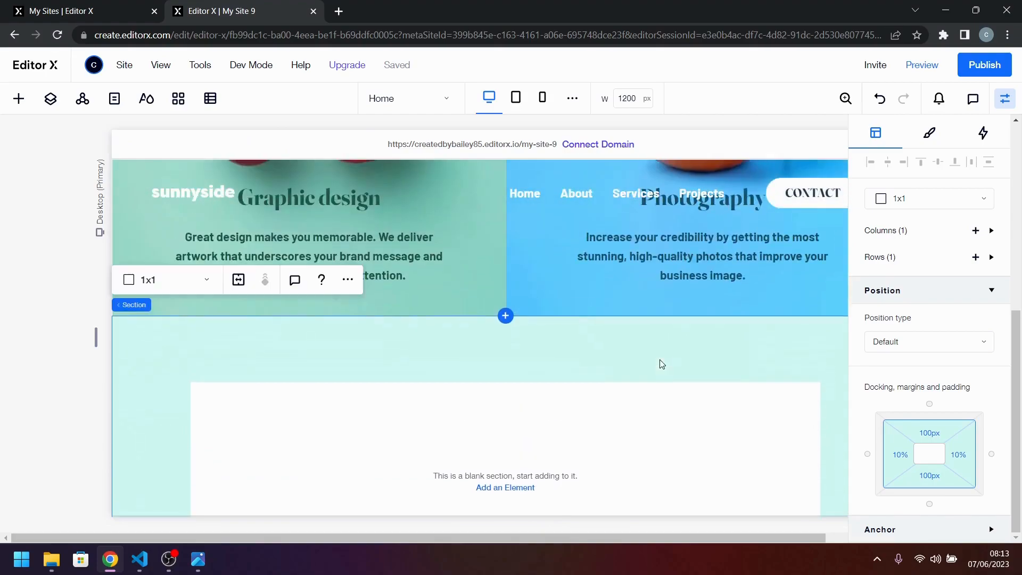
scroll(662, 364, "down", 2)
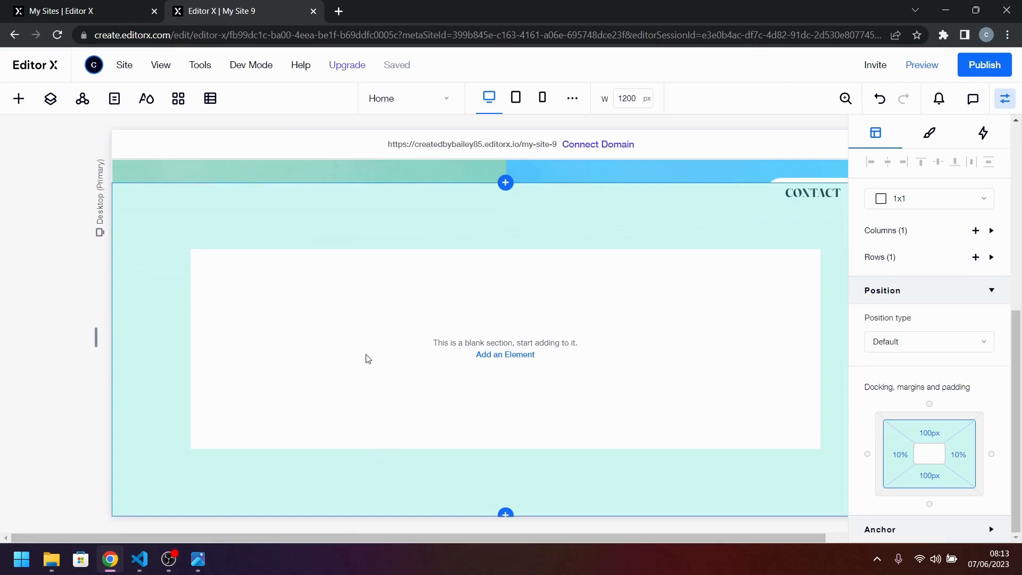
scroll(590, 350, "up", 1)
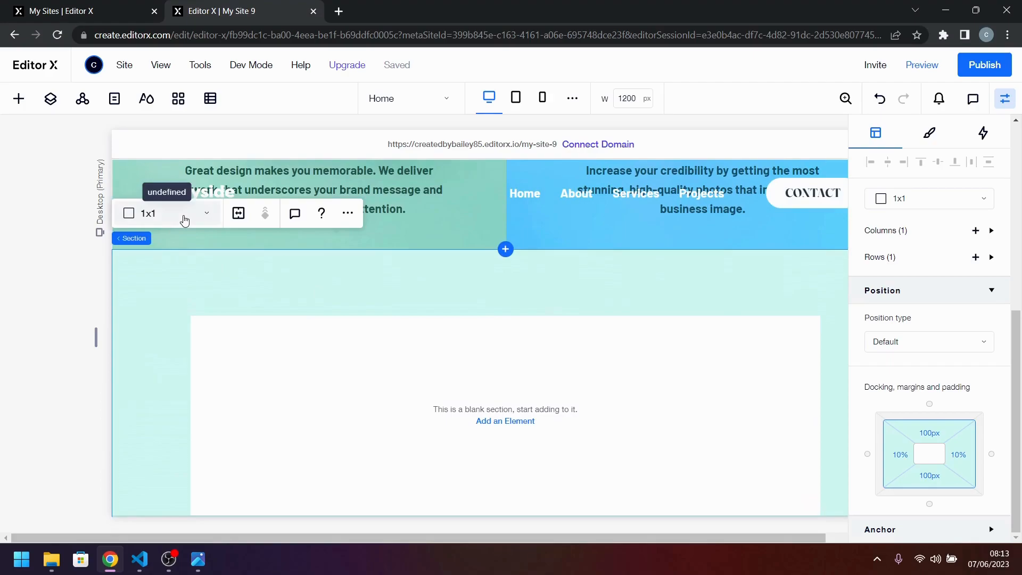
left_click(185, 221)
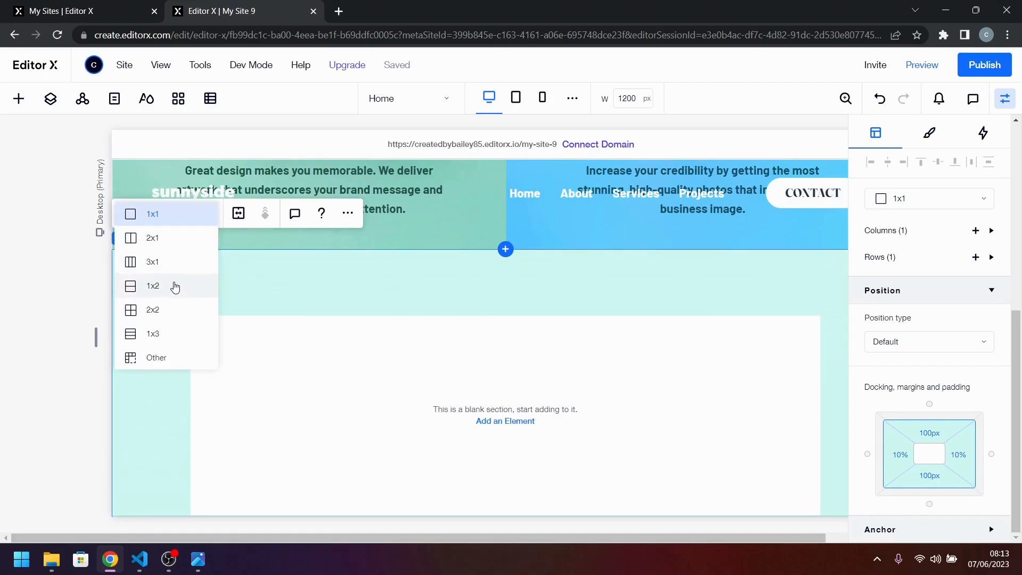
left_click(175, 288)
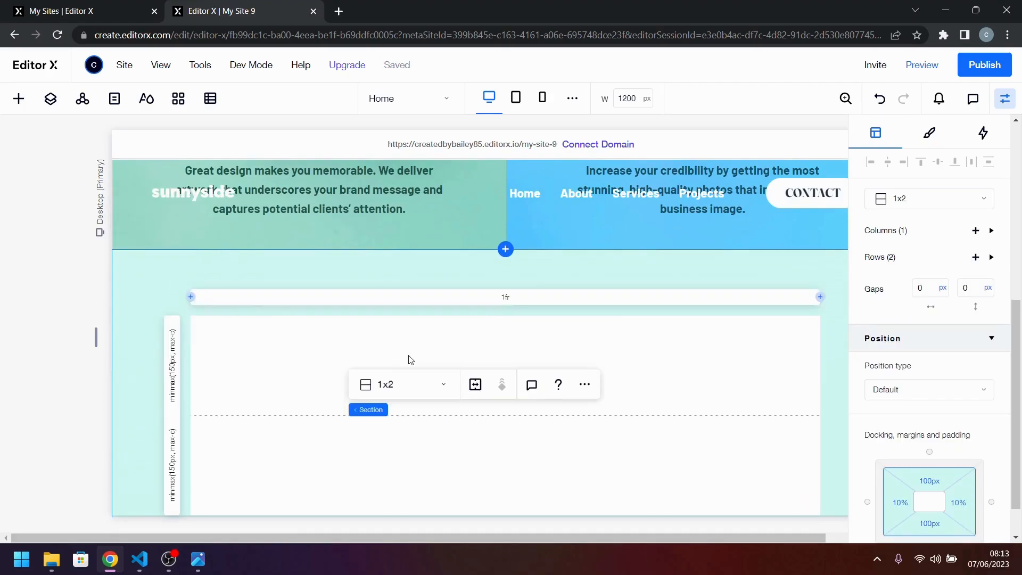
Add a Heading 2 title to the first row of the section's grid reading "CLIENT TESTIMONIALS".
left_click(18, 99)
left_click_drag(301, 194, 320, 369)
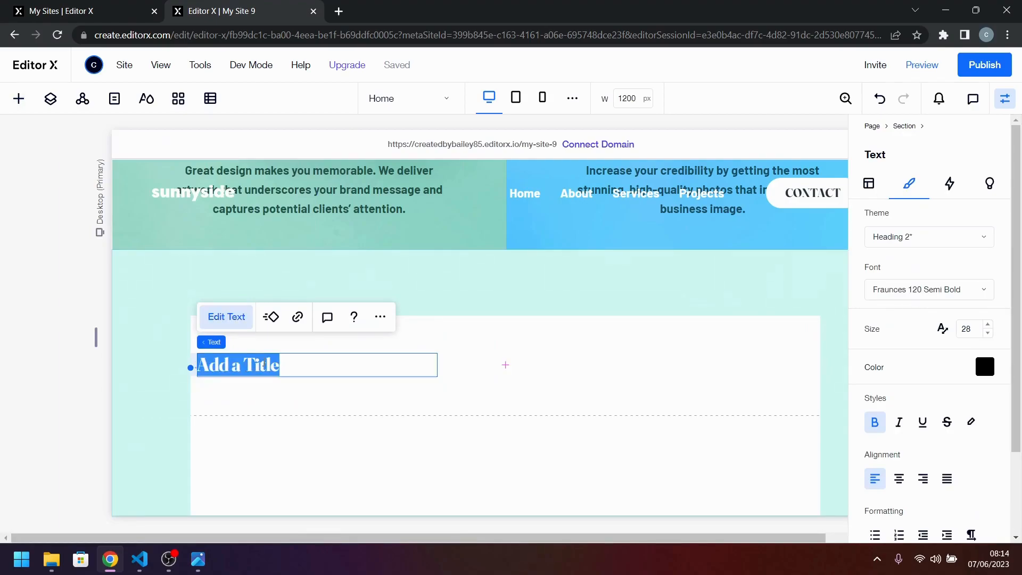
type("C")
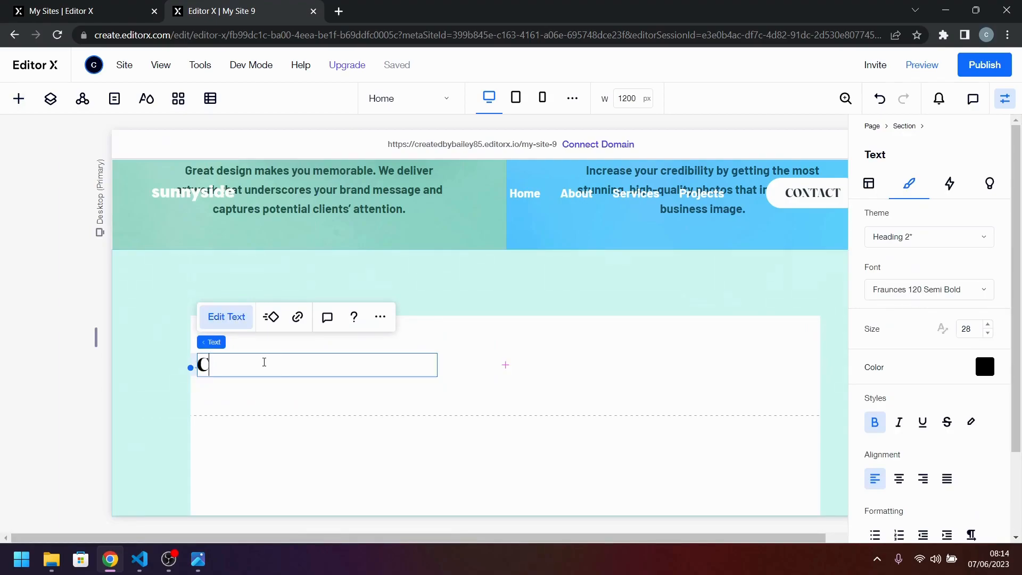
type("LIENTTESTIMO")
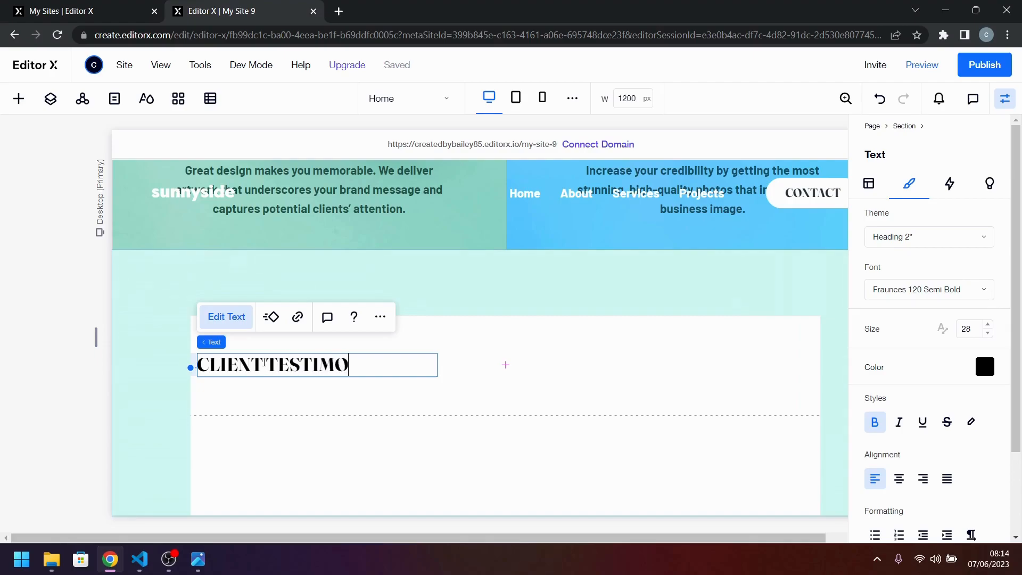
type("NIALS")
left_click(468, 360)
left_click(434, 366)
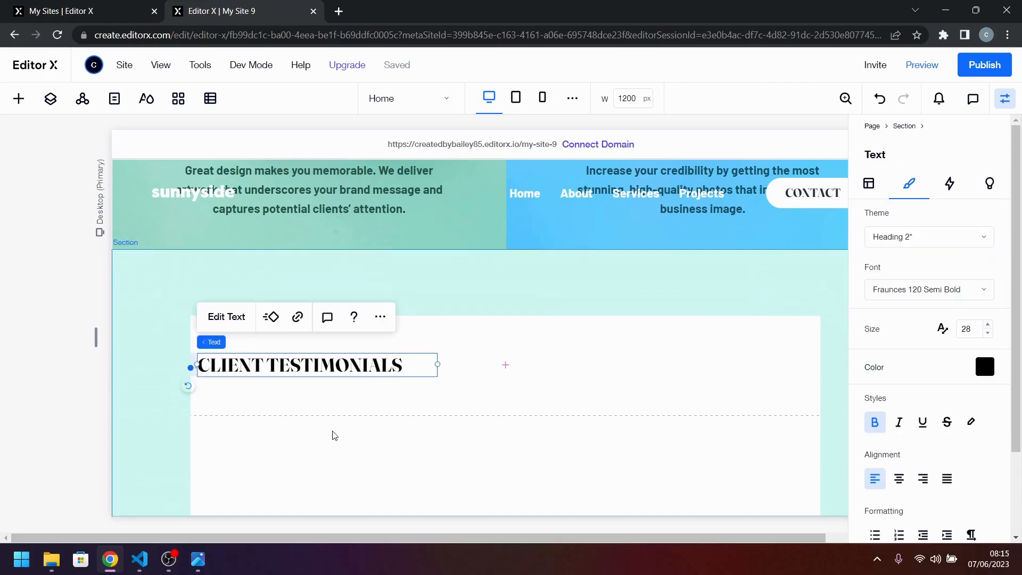
Check the design image and recolor the CLIENT TESTIMONIALS heading with the light gray theme color #A7ABAE.
left_click(198, 561)
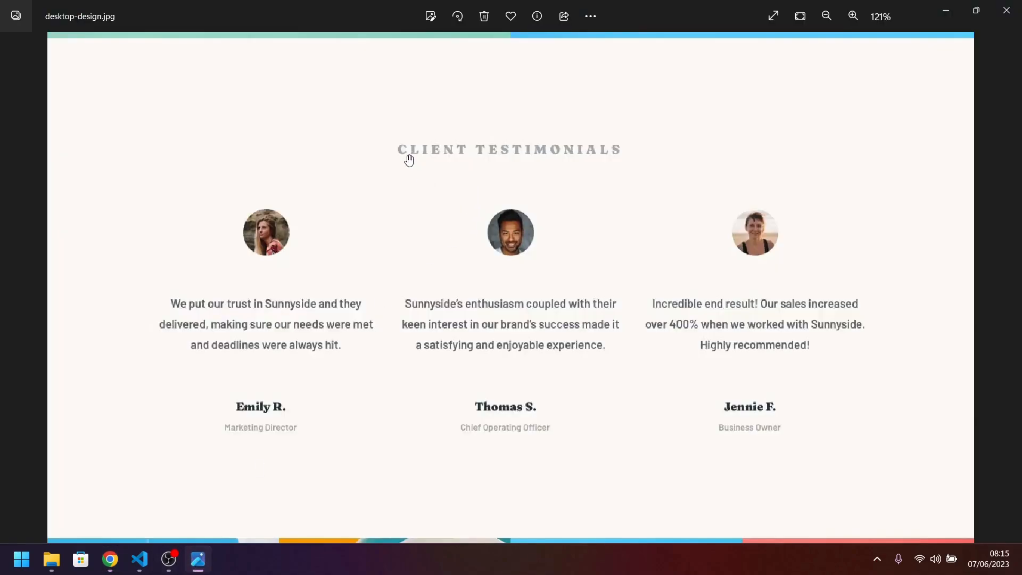
left_click(198, 563)
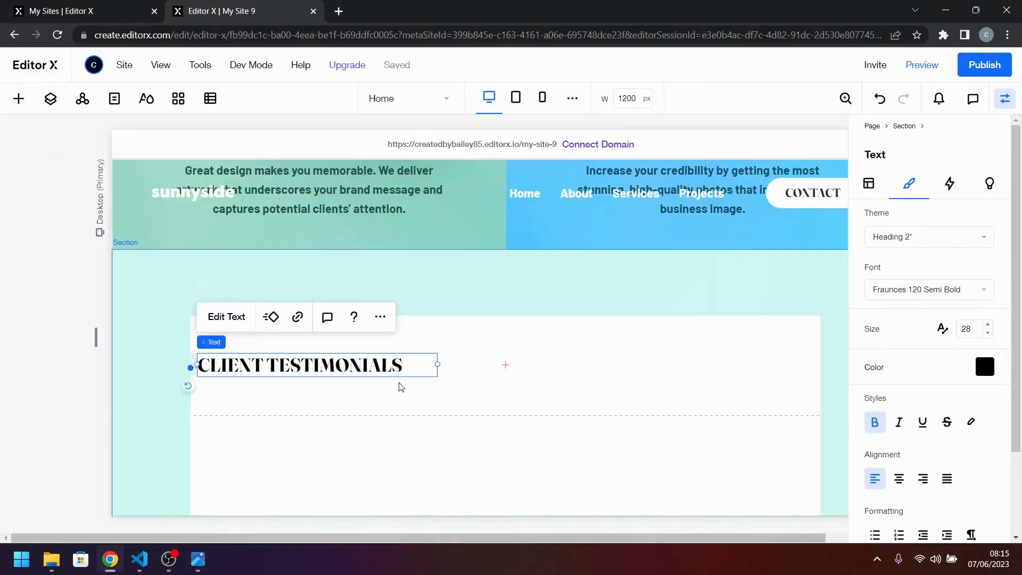
left_click(985, 367)
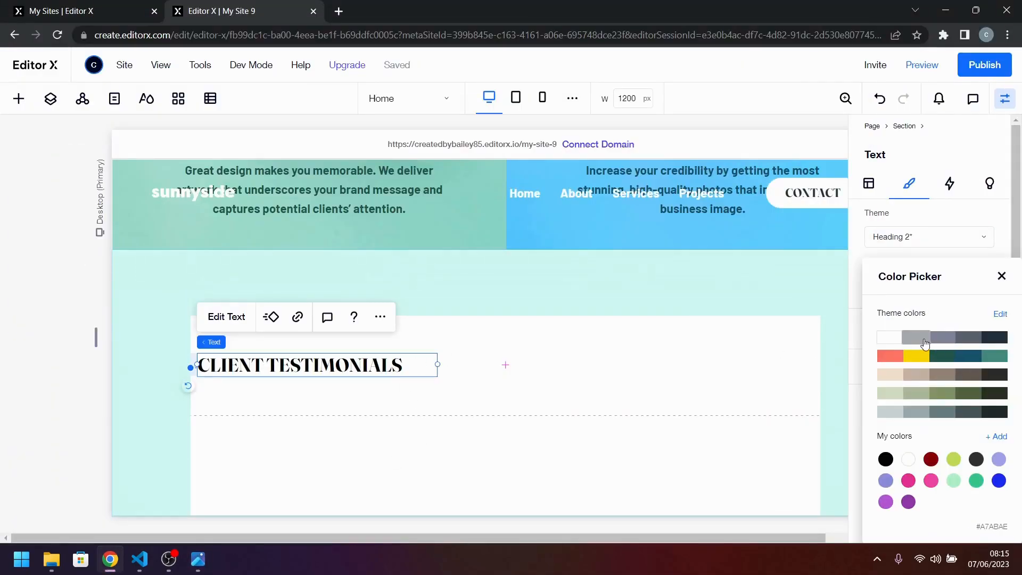
left_click(916, 340)
left_click(207, 557)
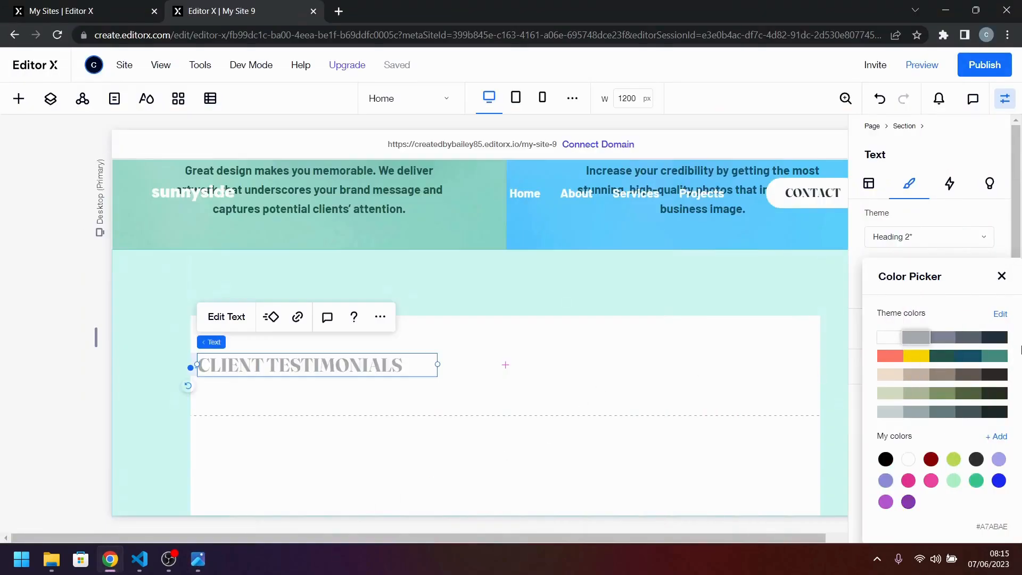
left_click(965, 346)
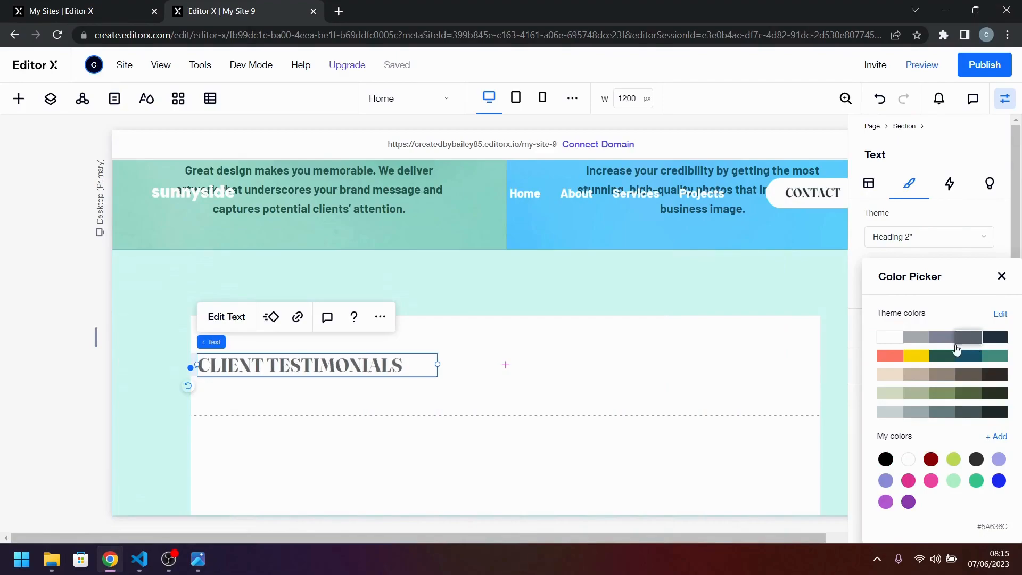
left_click(915, 346)
left_click(999, 278)
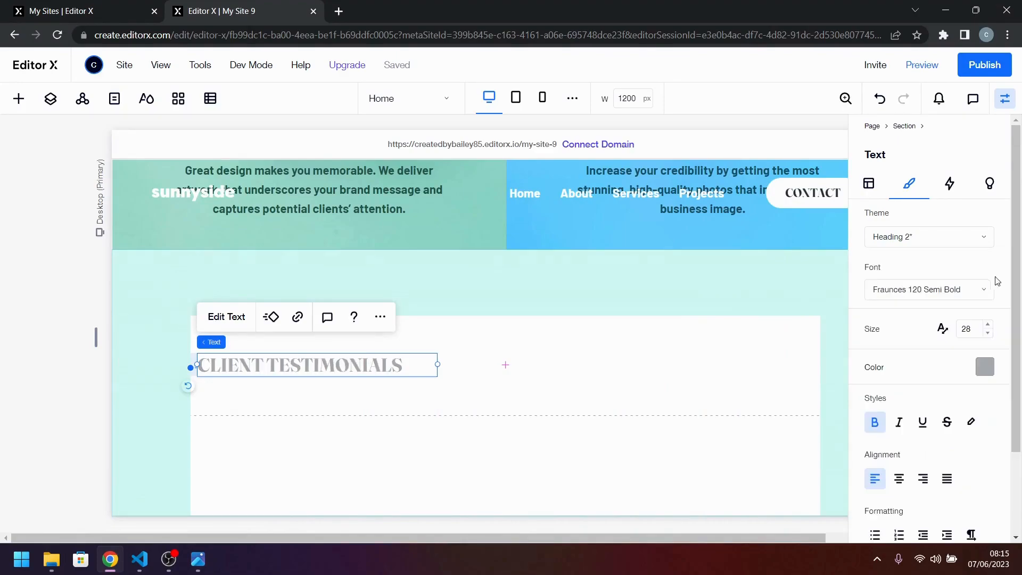
Set the CLIENT TESTIMONIALS heading's width to Max content and center it horizontally in its cell.
left_click(882, 188)
left_click(927, 346)
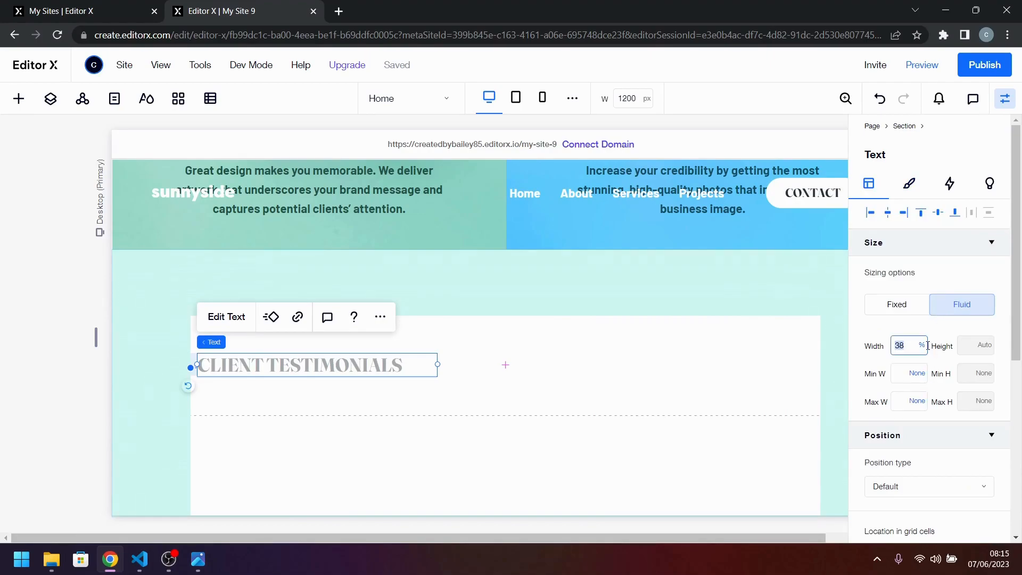
left_click(924, 349)
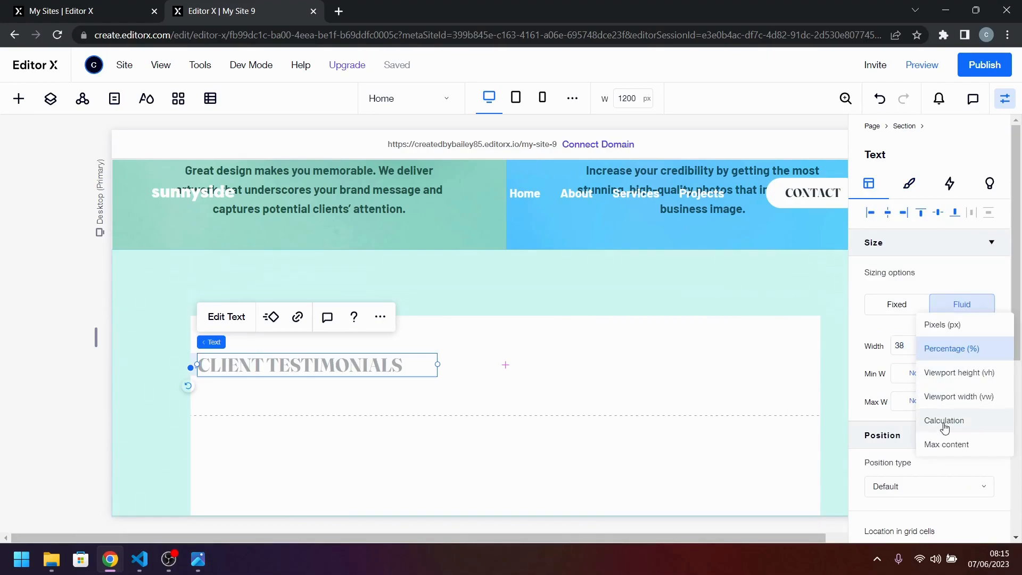
left_click(959, 449)
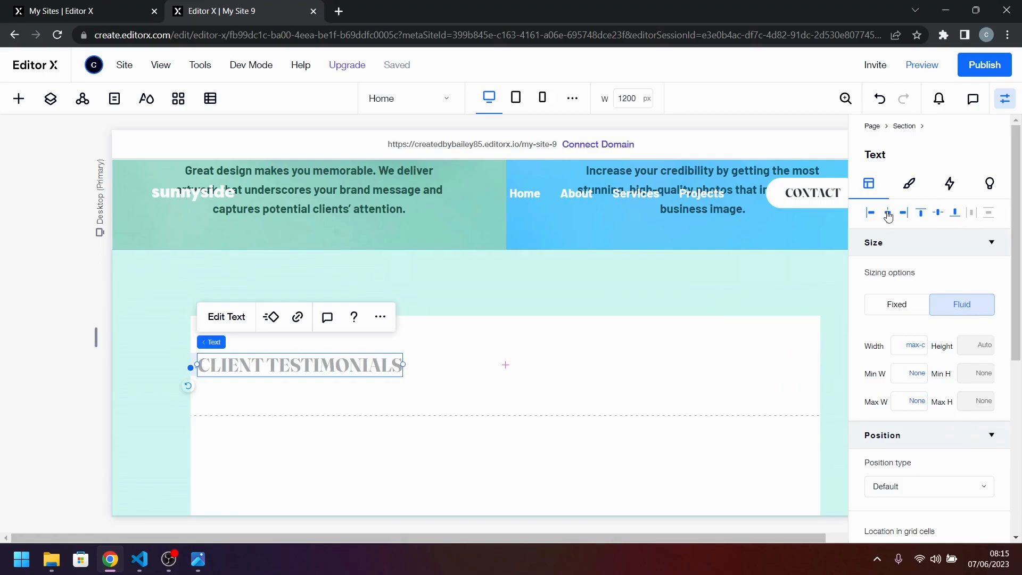
left_click(888, 213)
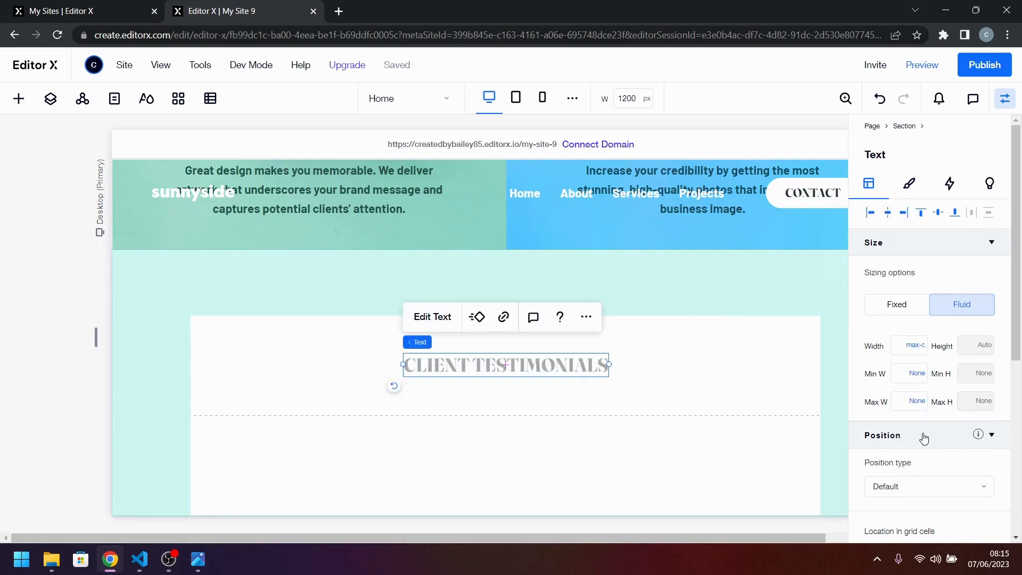
Center-align the heading's text, set its letter spacing to 0.1 em, and compare it with desktop-design.jpg.
scroll(923, 434, "down", 3)
scroll(923, 438, "down", 1)
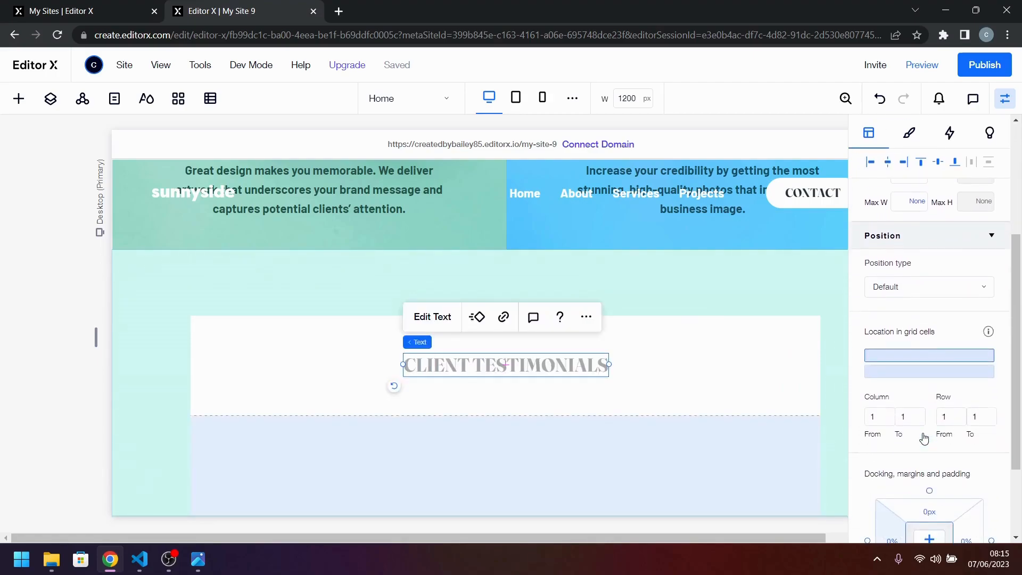
scroll(925, 436, "up", 4)
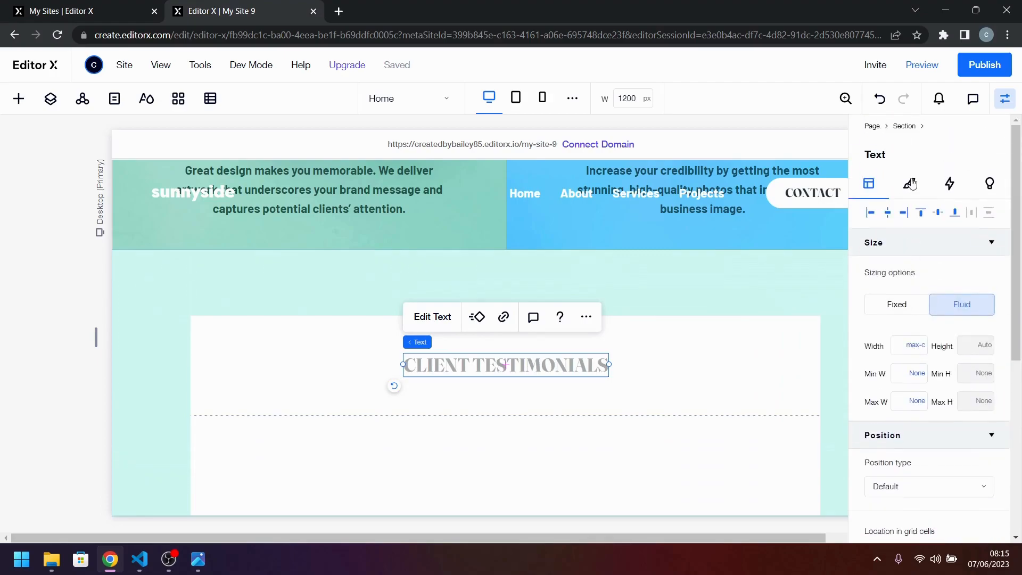
left_click(909, 183)
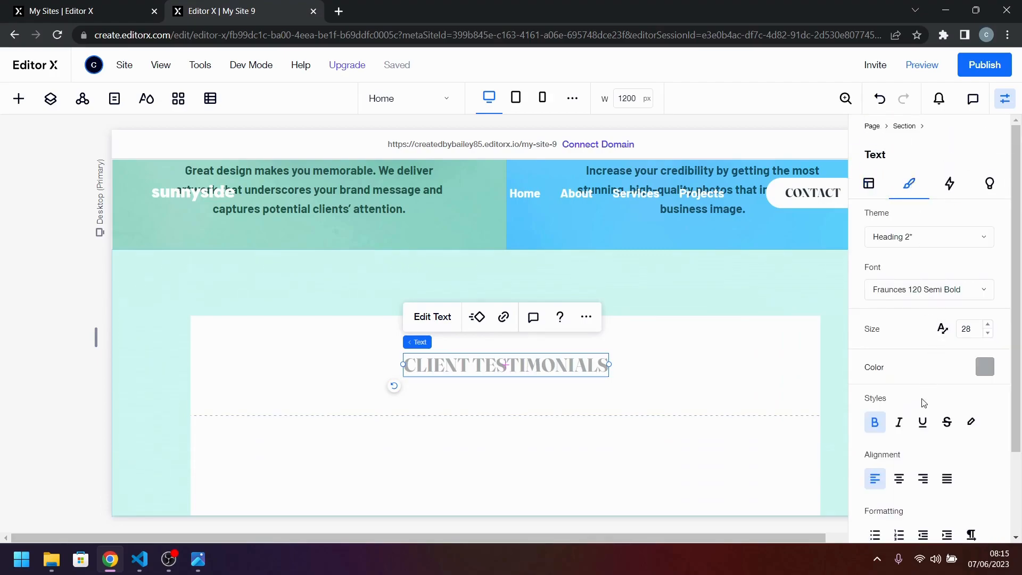
scroll(924, 403, "down", 2)
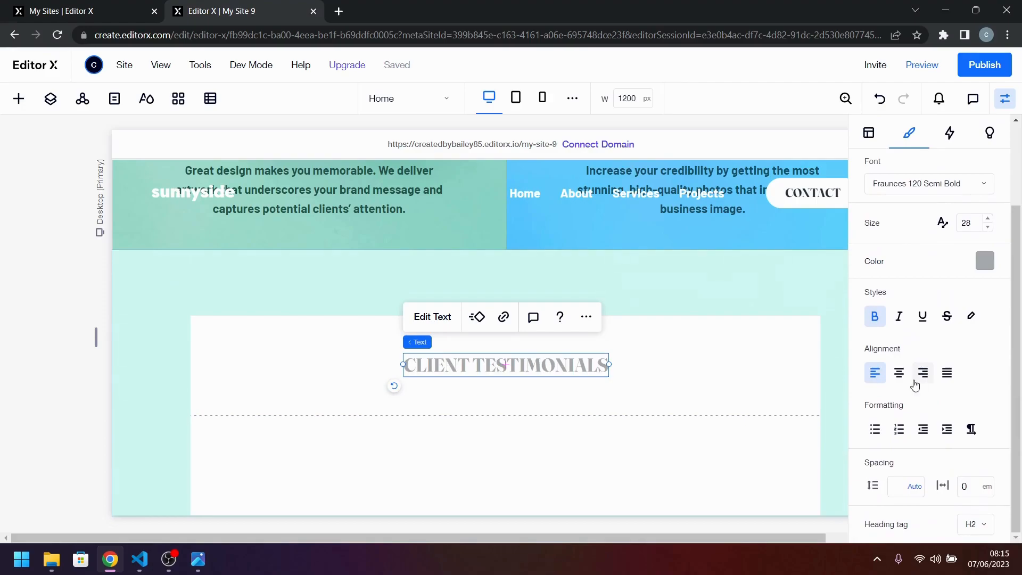
left_click(900, 375)
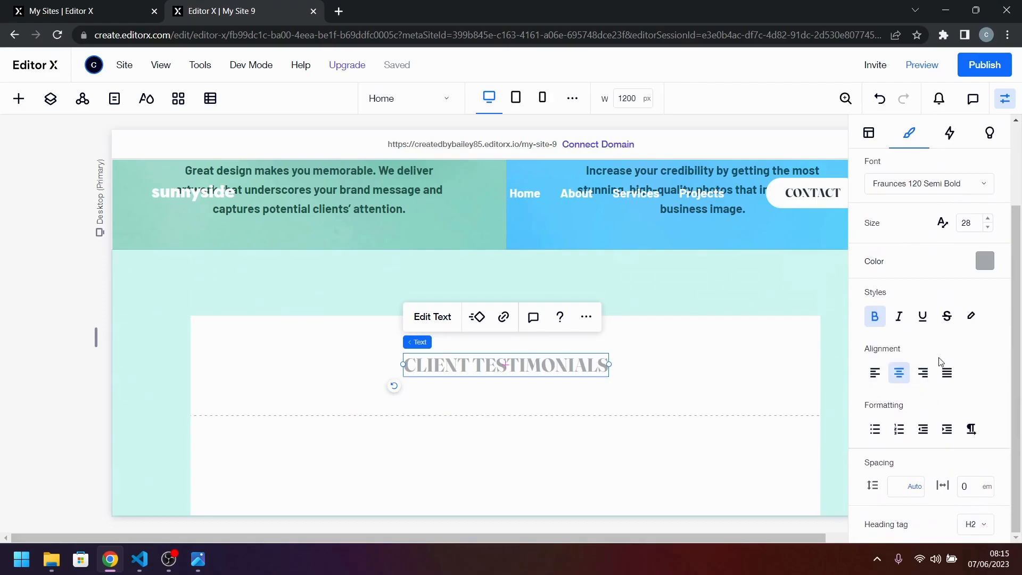
left_click(968, 493)
key("Return")
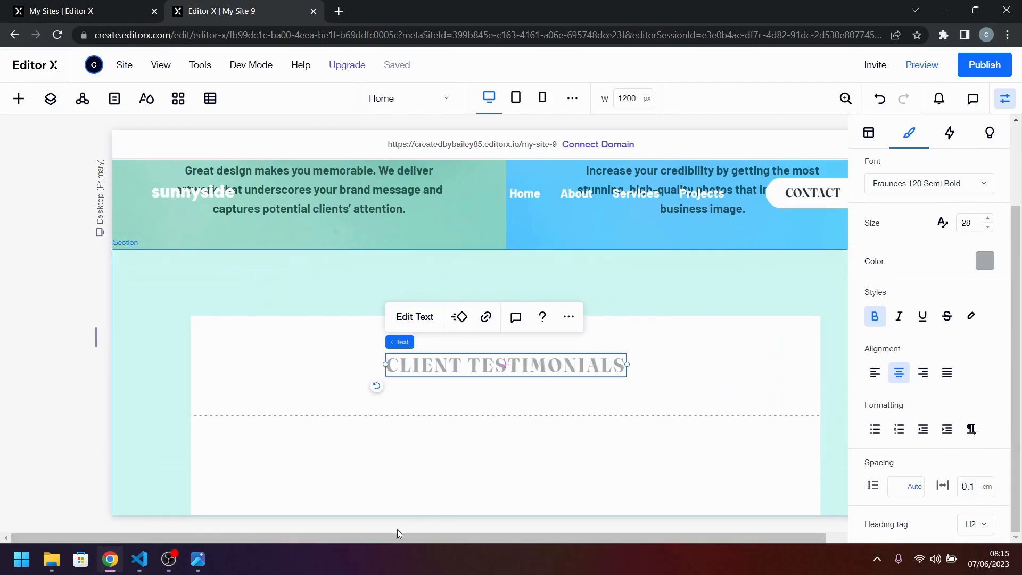
left_click(191, 562)
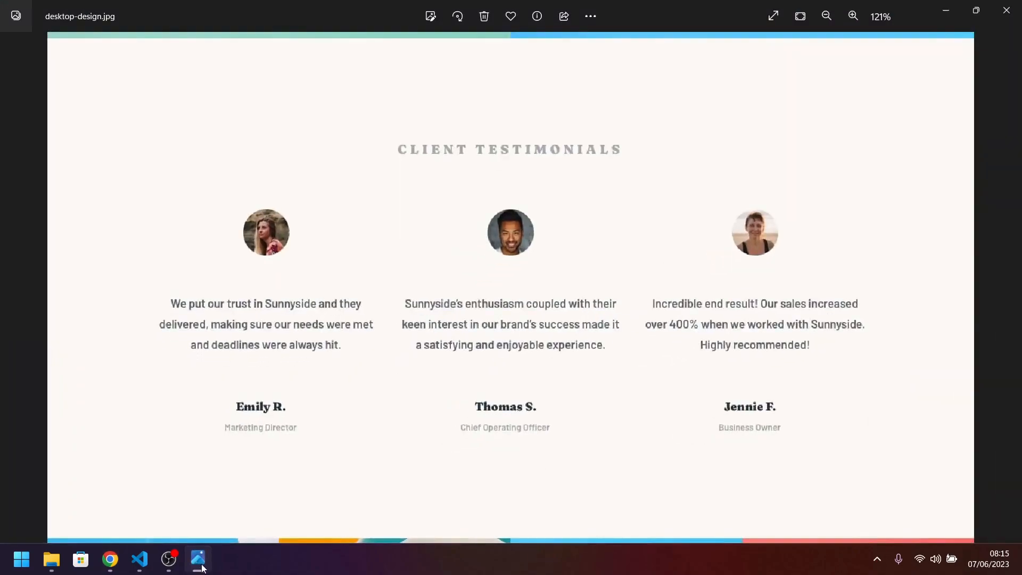
left_click(203, 568)
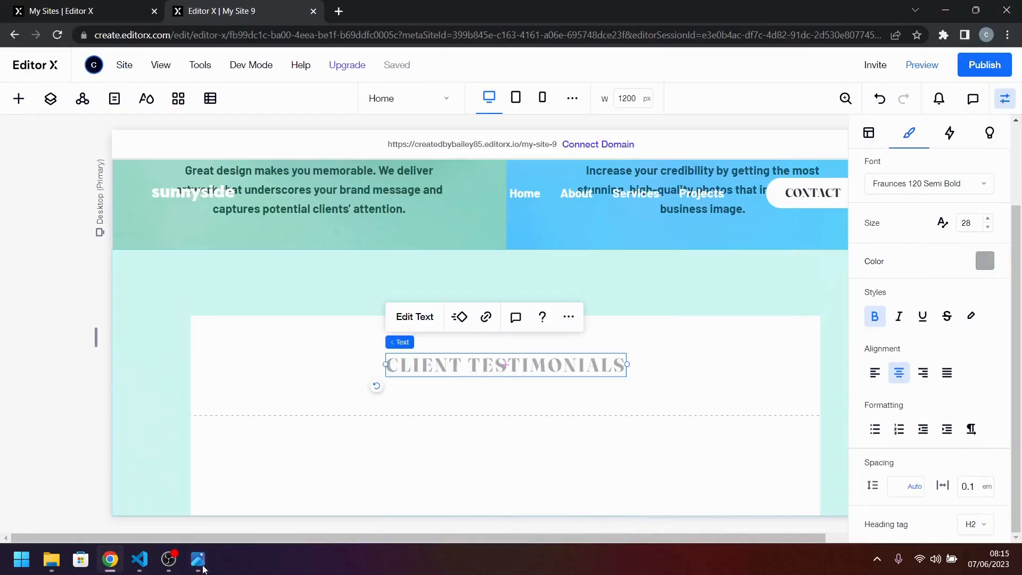
left_click(203, 569)
left_click(202, 569)
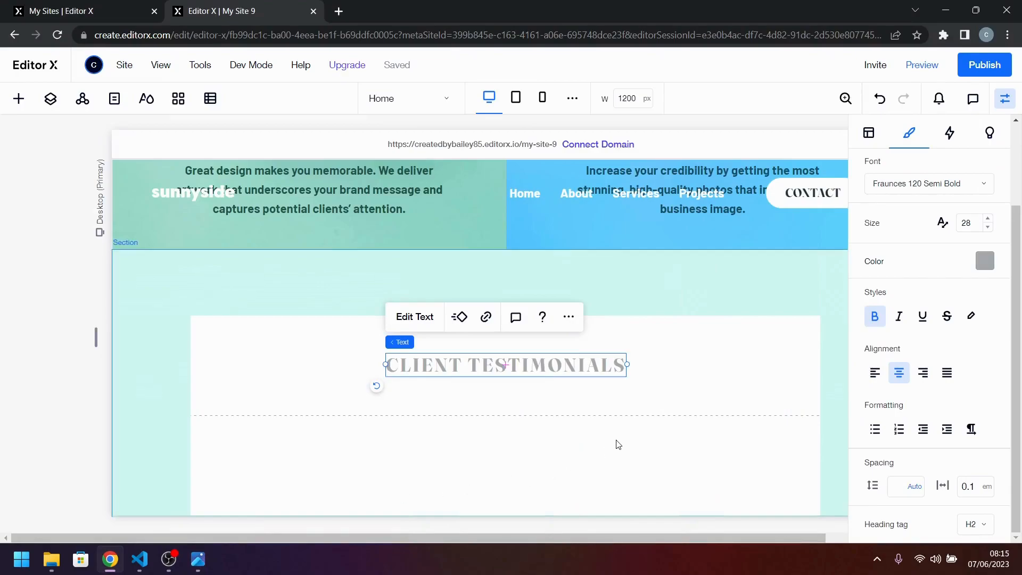
Align the CLIENT TESTIMONIALS heading to the top edge of its grid cell.
left_click(618, 444)
left_click(532, 364)
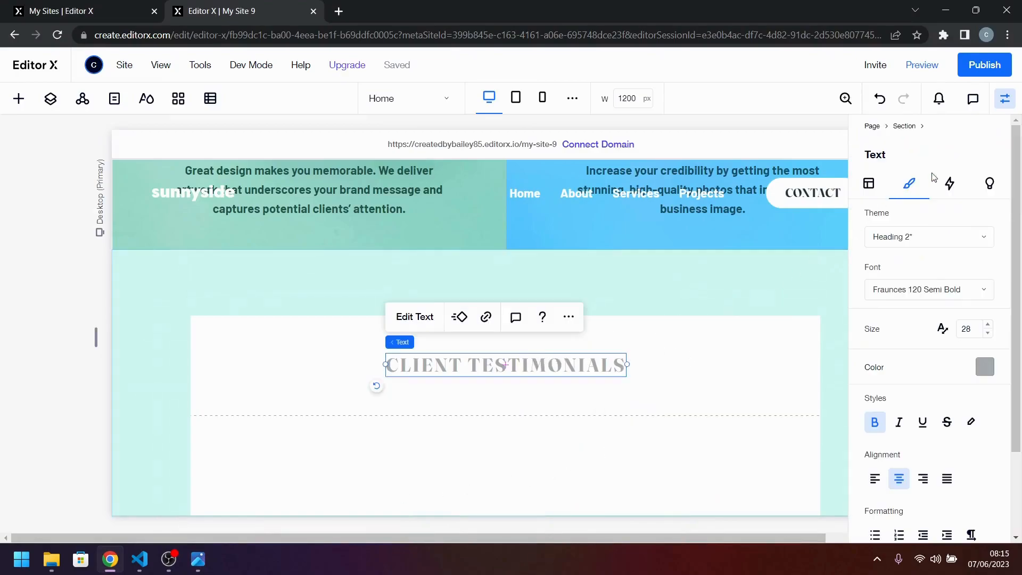
left_click(869, 184)
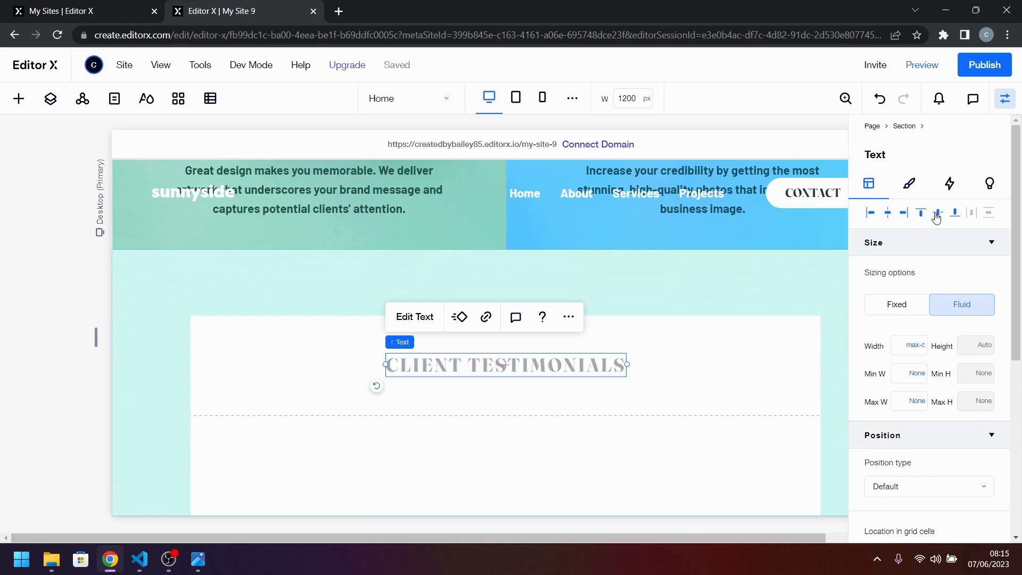
left_click(923, 213)
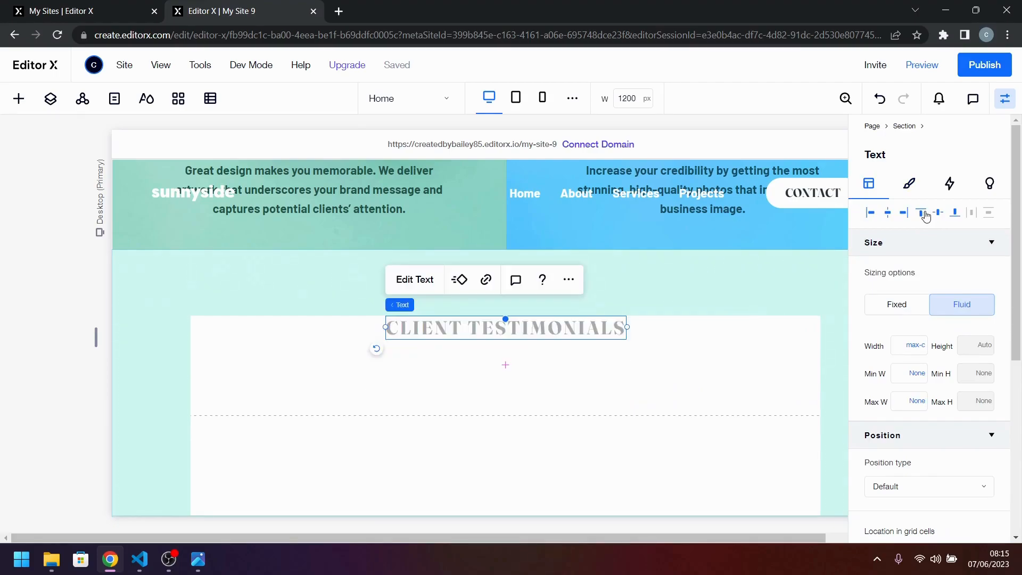
Set the minimum height of the testimonials section's first grid row to Max content.
left_click(671, 374)
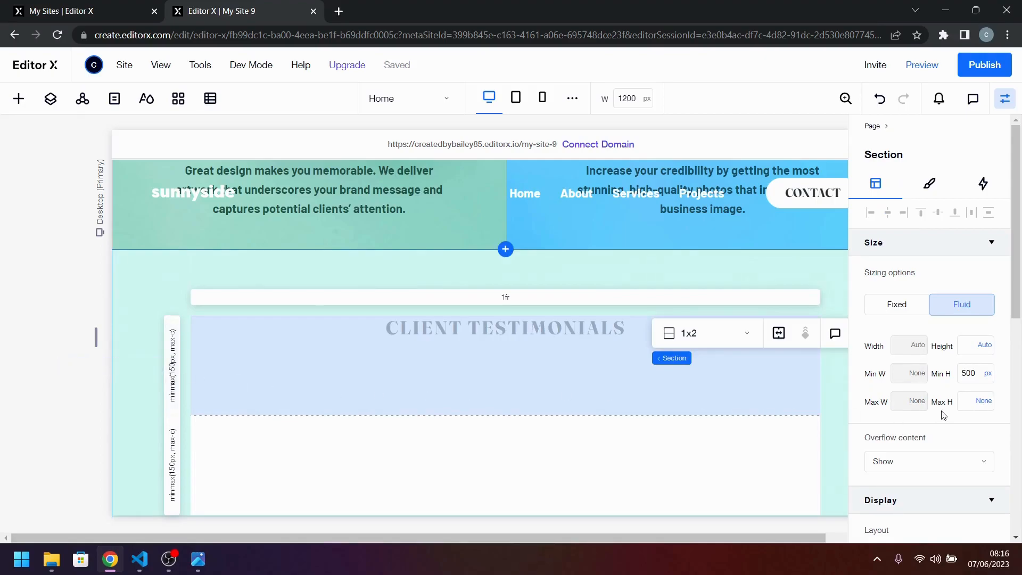
scroll(943, 414, "down", 4)
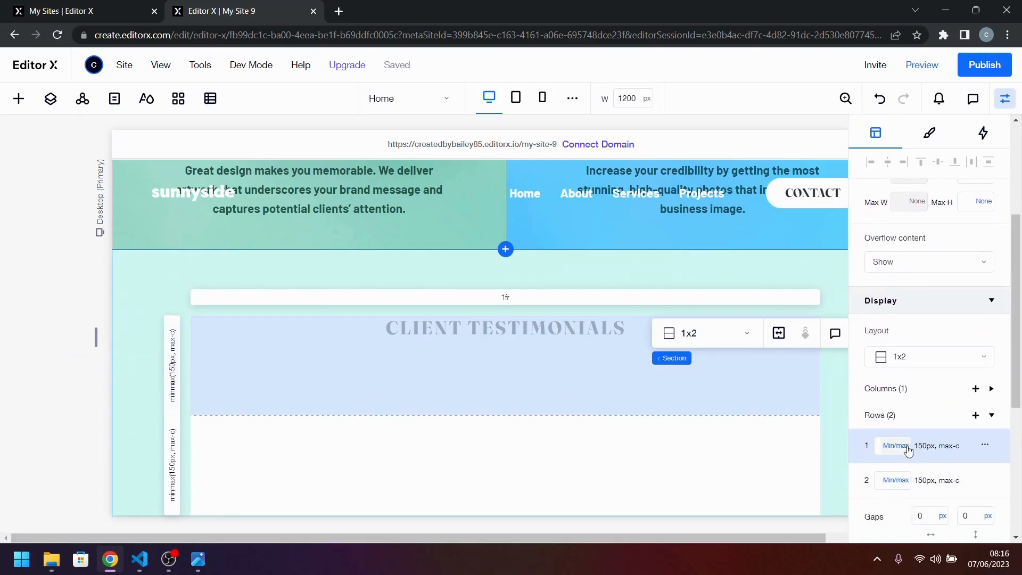
left_click(908, 451)
left_click(898, 448)
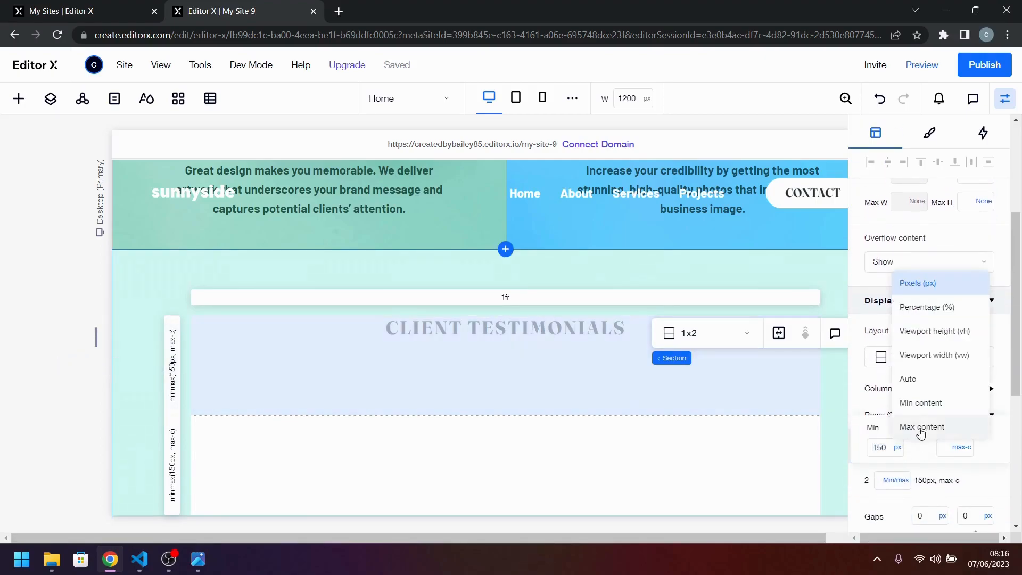
left_click(915, 427)
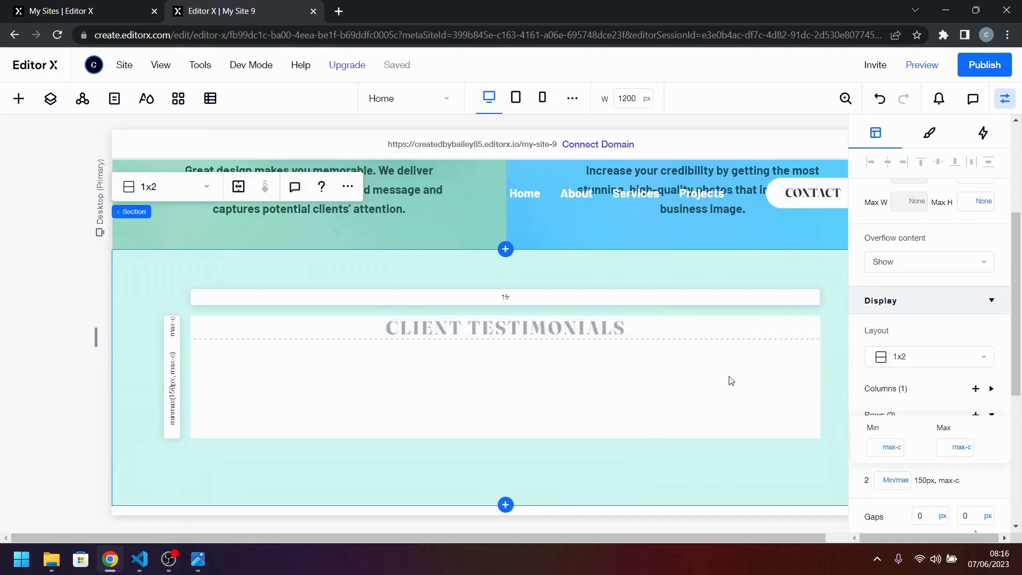
Check the testimonials layout in desktop-design.jpg and set the section grid's vertical gap to 32 px.
left_click(198, 559)
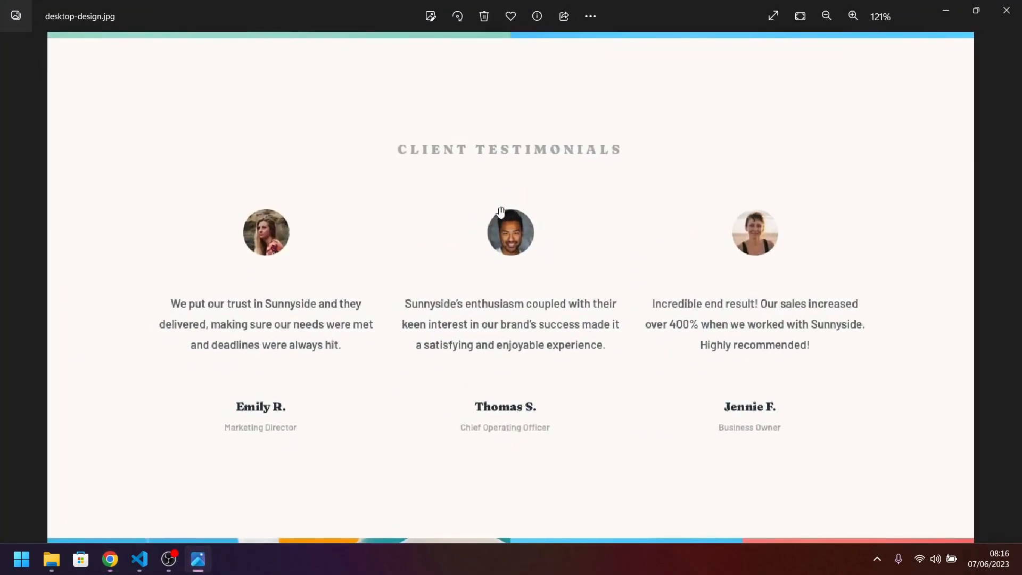
left_click(143, 562)
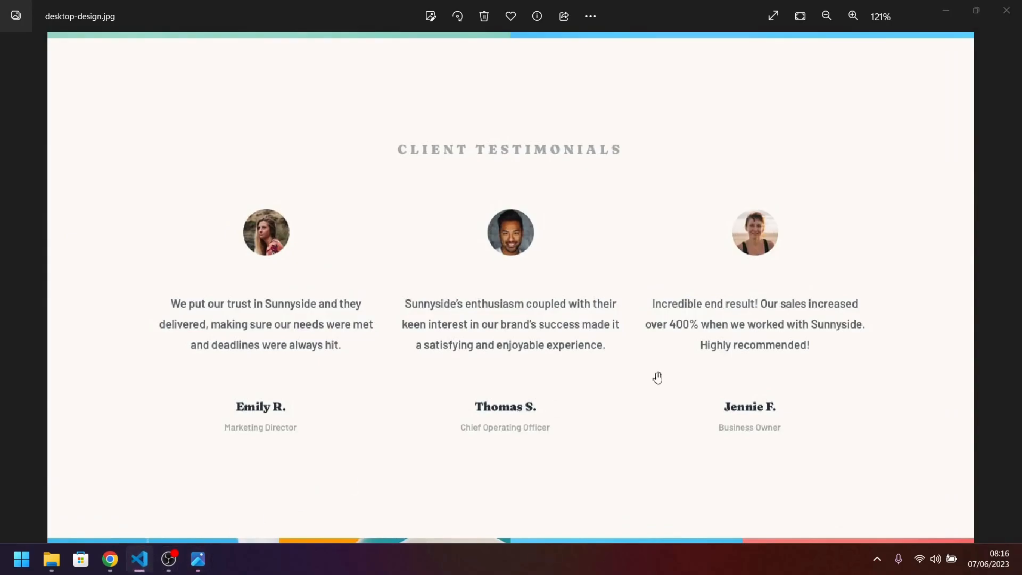
left_click(110, 559)
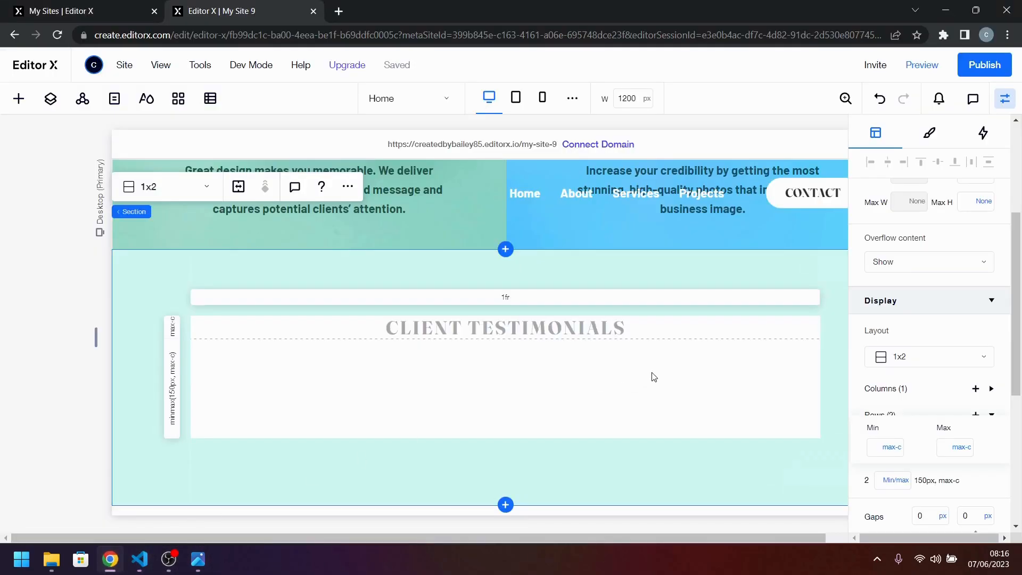
left_click(948, 388)
scroll(937, 318, "down", 5)
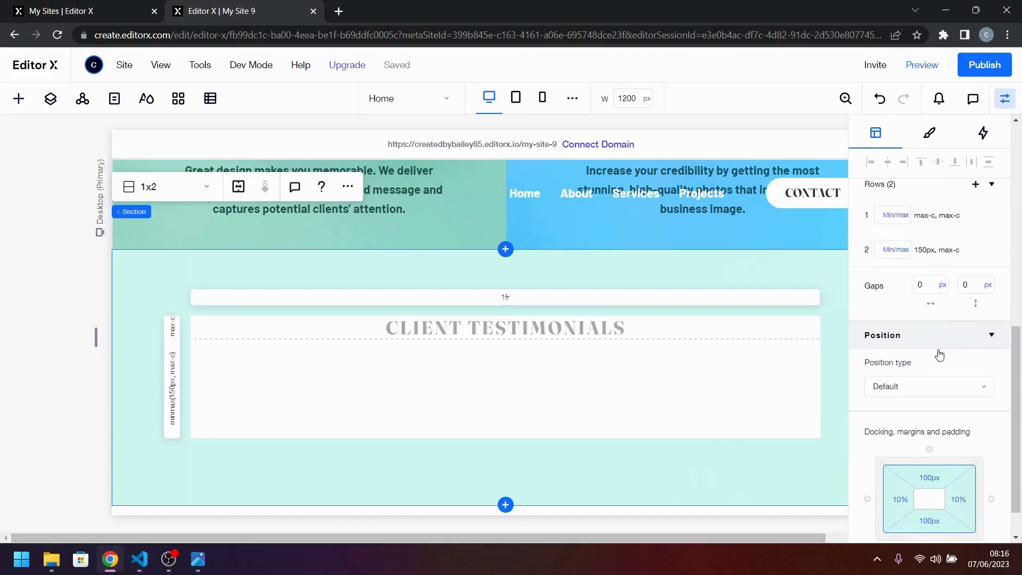
left_click(967, 286)
type("32")
key("Return")
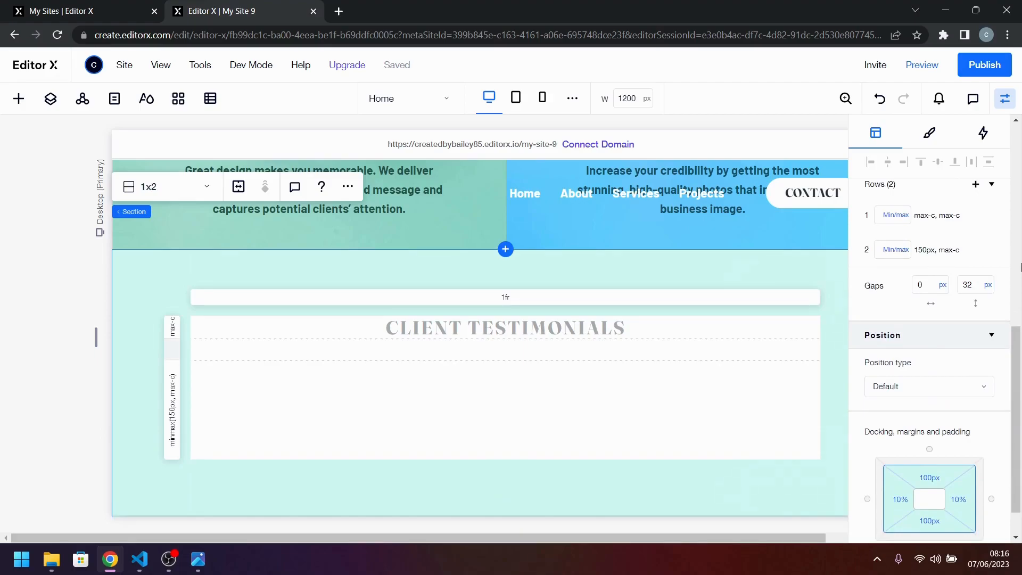
Set the section grid's vertical gap to 44 px and compare the spacing with desktop-design.jpg.
left_click(198, 559)
left_click(198, 559)
left_click(973, 286)
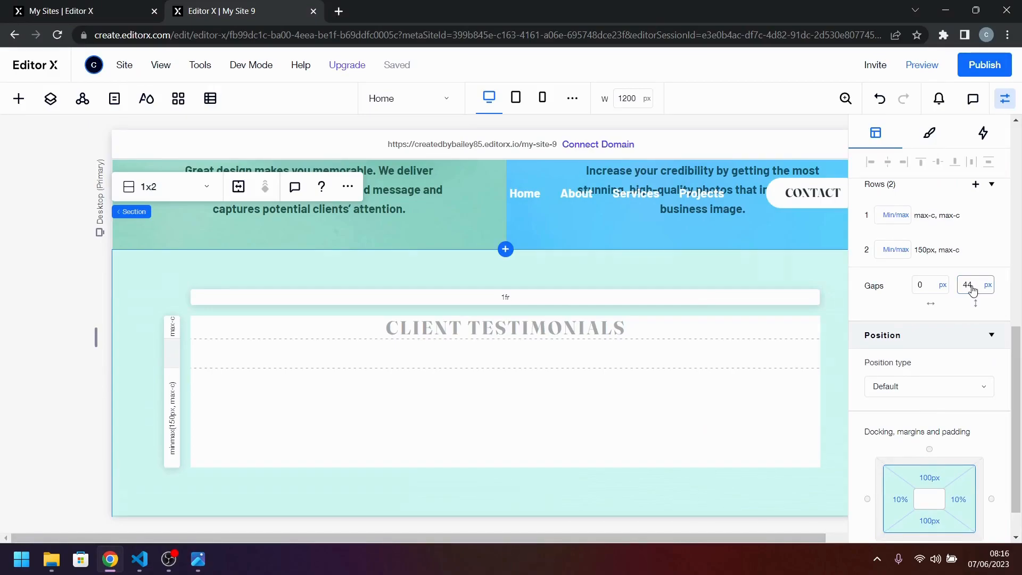
left_click(201, 561)
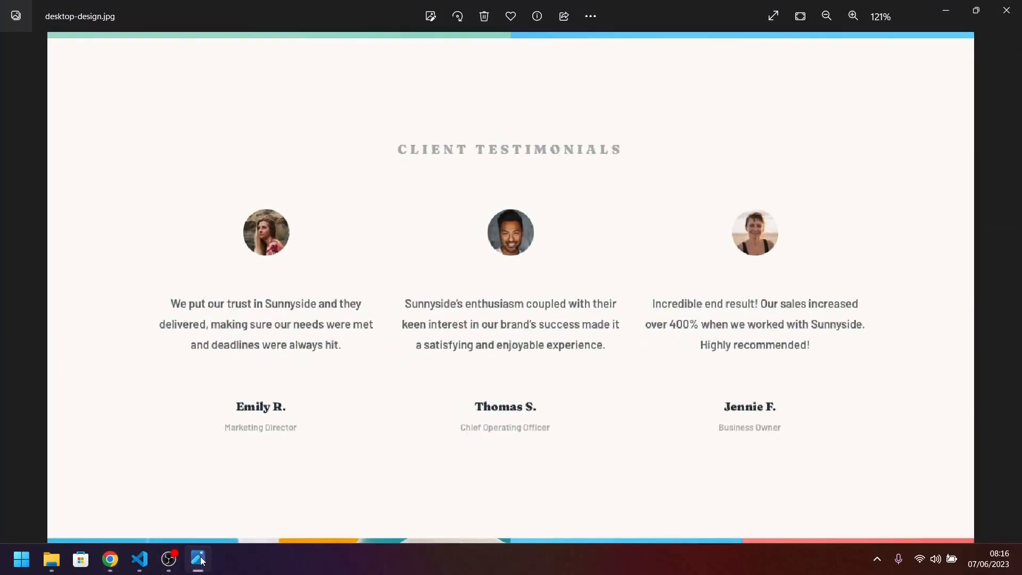
left_click(201, 561)
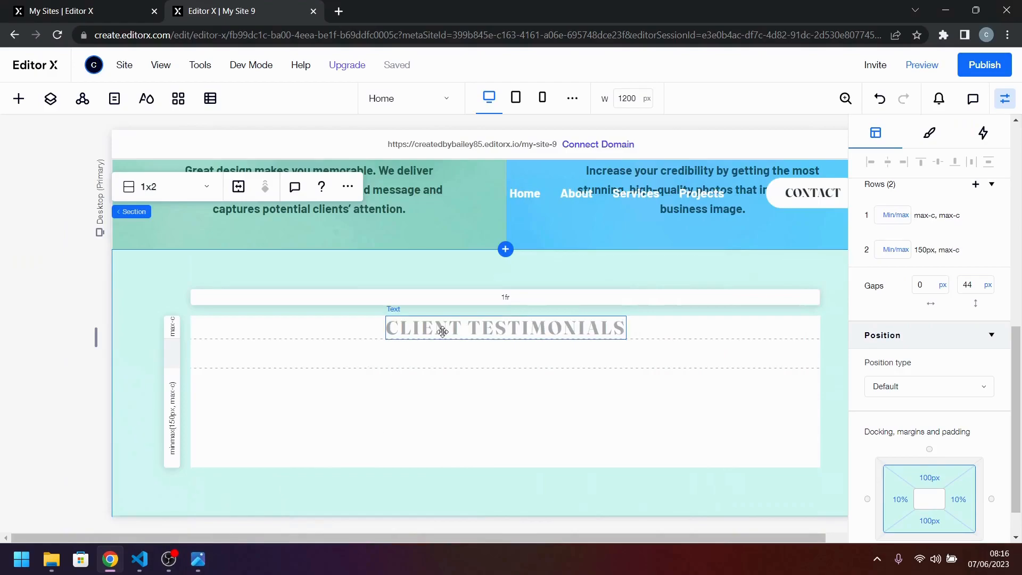
left_click(201, 562)
left_click(201, 562)
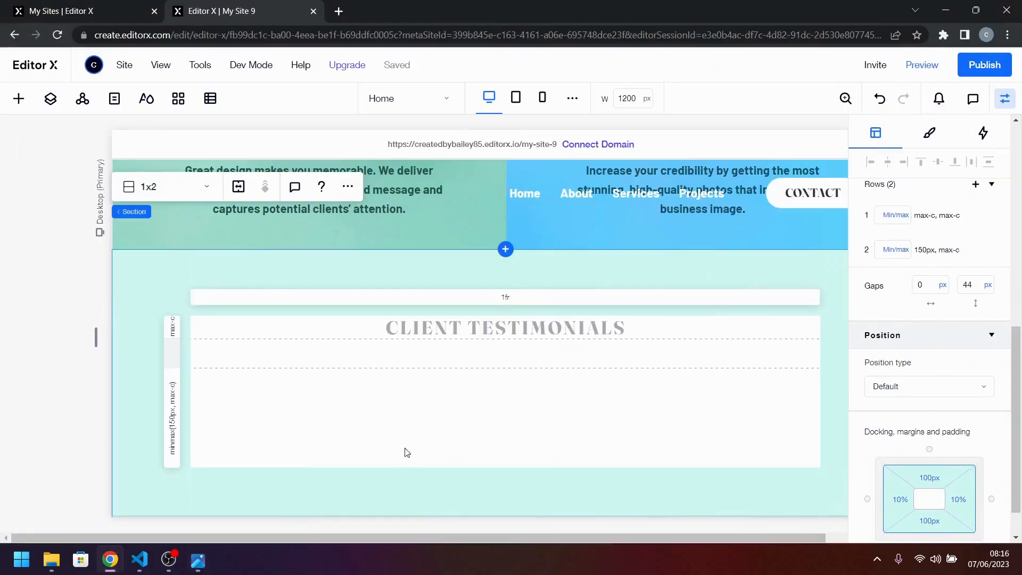
Give the CLIENT TESTIMONIALS heading a scaling font size from 24 to 28 and compare it with desktop-design.jpg.
left_click(530, 331)
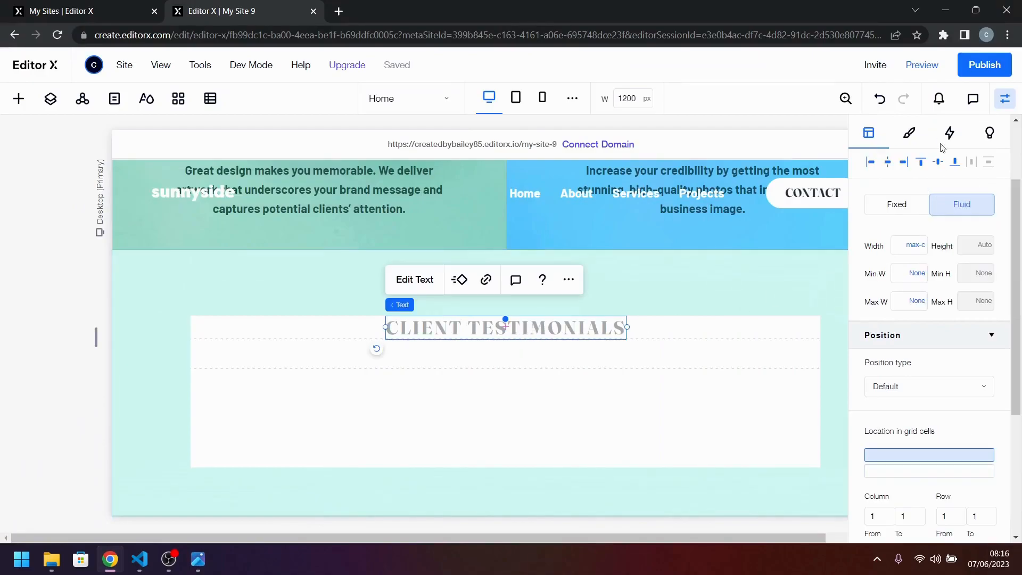
left_click(910, 133)
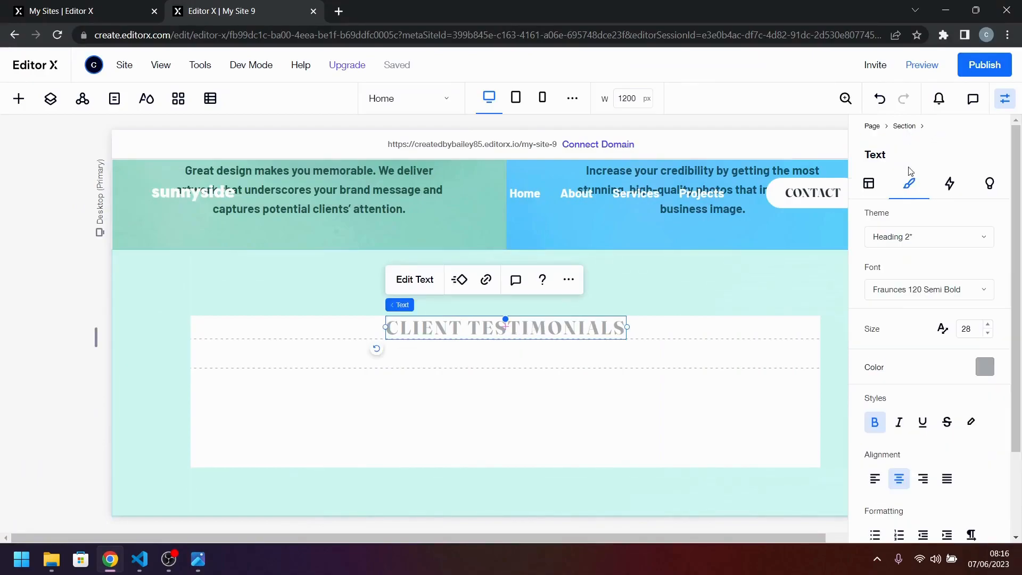
left_click(942, 329)
left_click(924, 330)
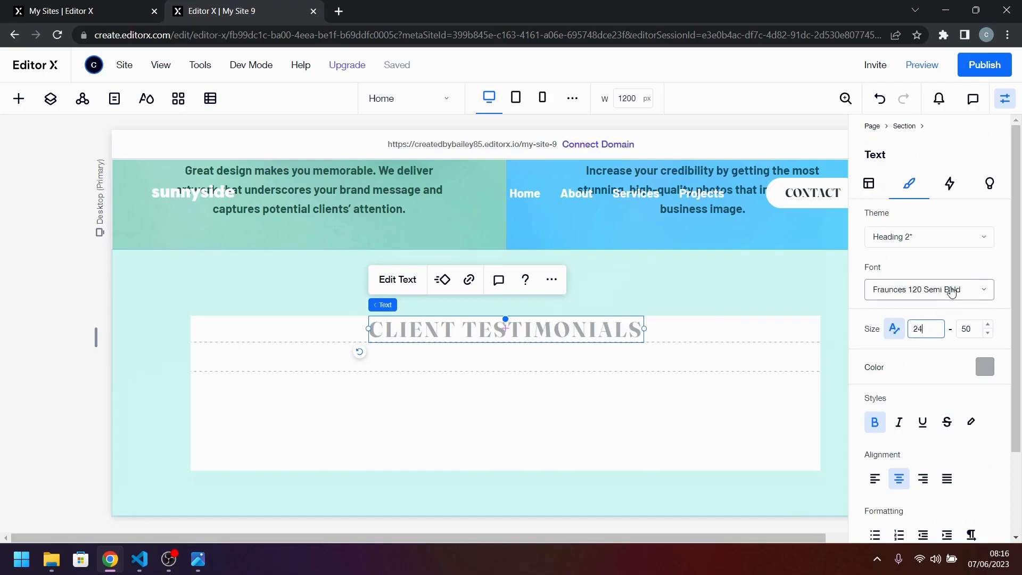
key("Return")
key("Tab")
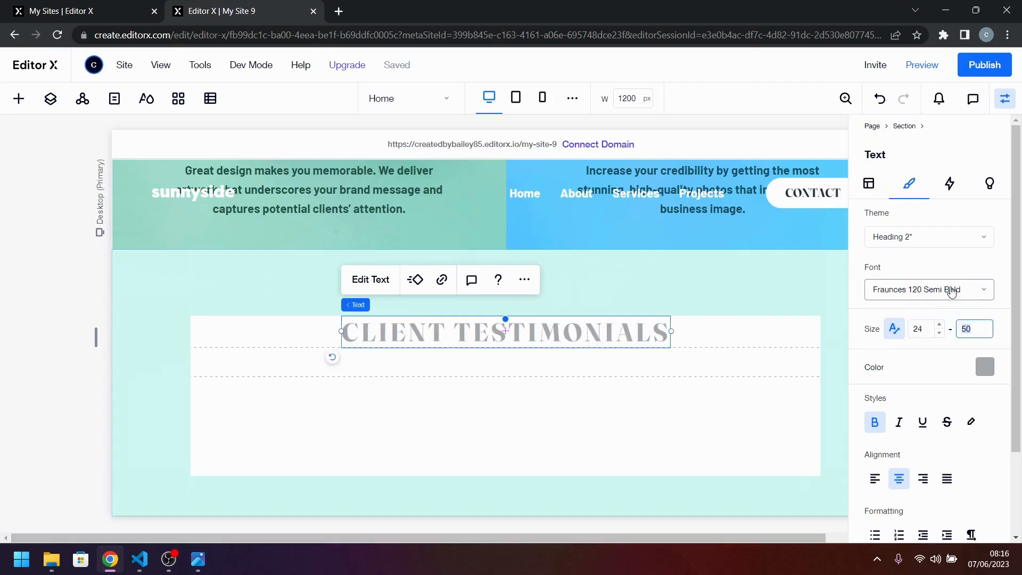
key("Return")
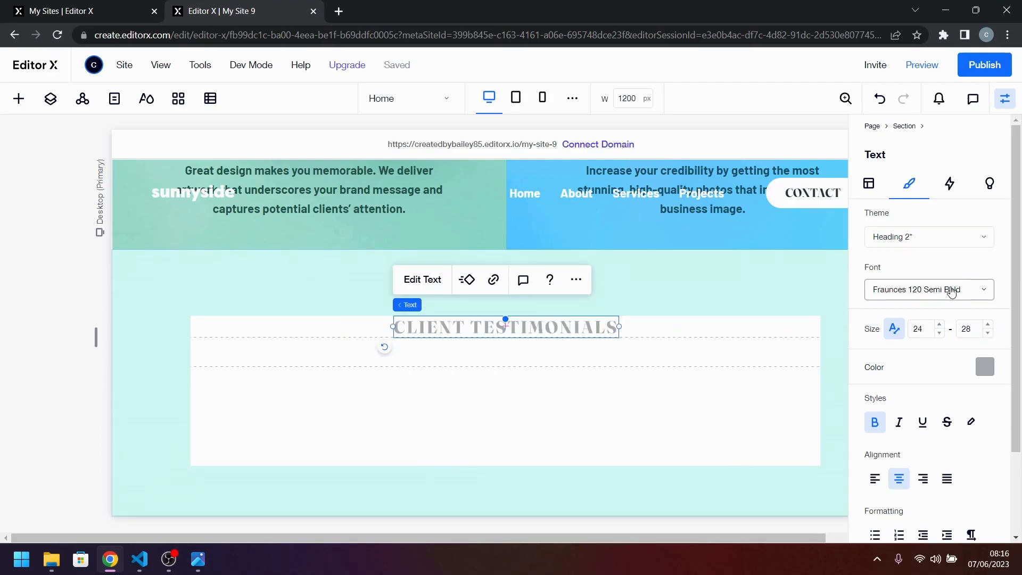
left_click(195, 567)
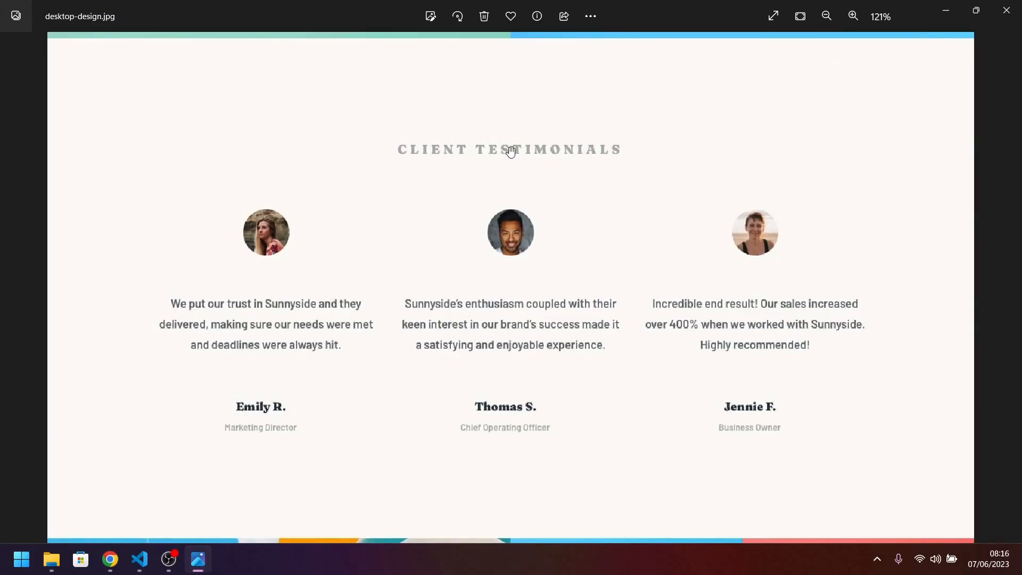
left_click(198, 559)
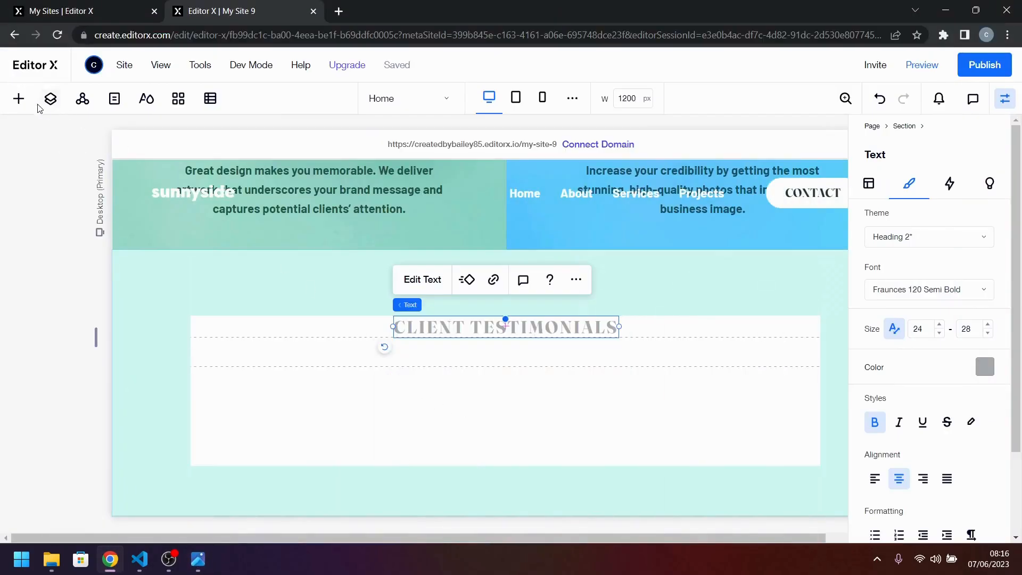
Add a Repeater to the section's second grid row and stretch it to fill the cell.
left_click(19, 98)
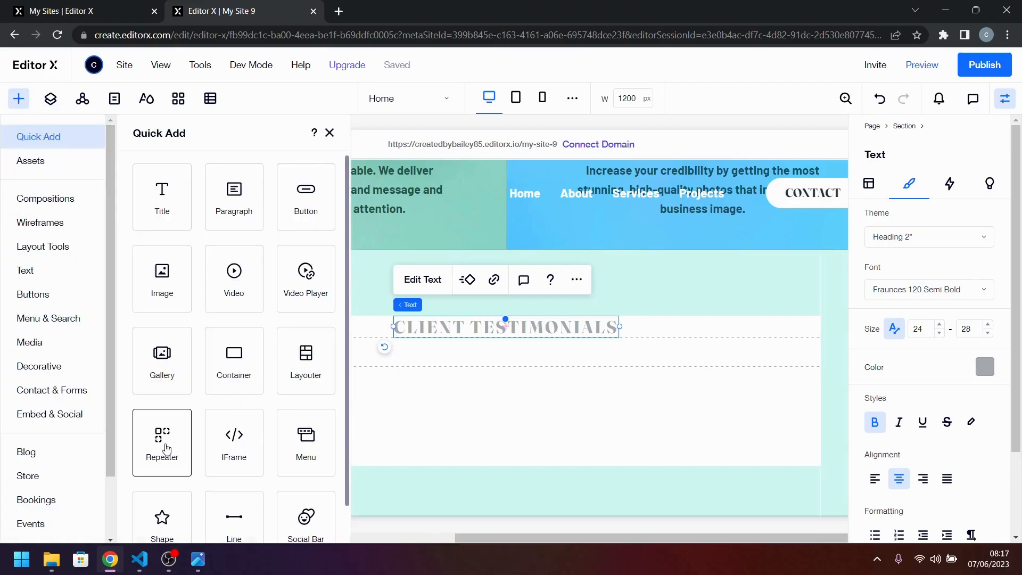
left_click_drag(166, 449, 523, 424)
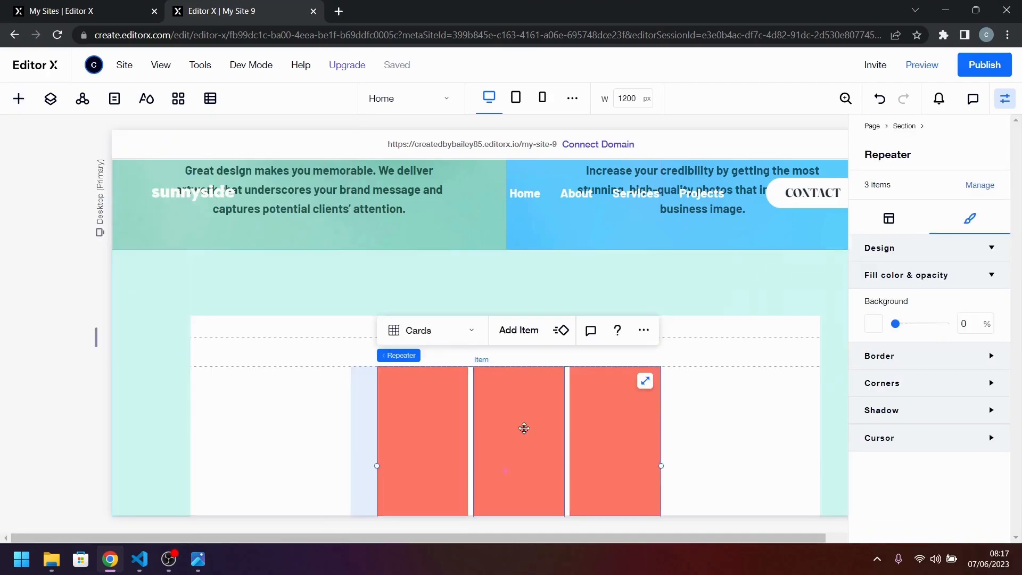
left_click(645, 381)
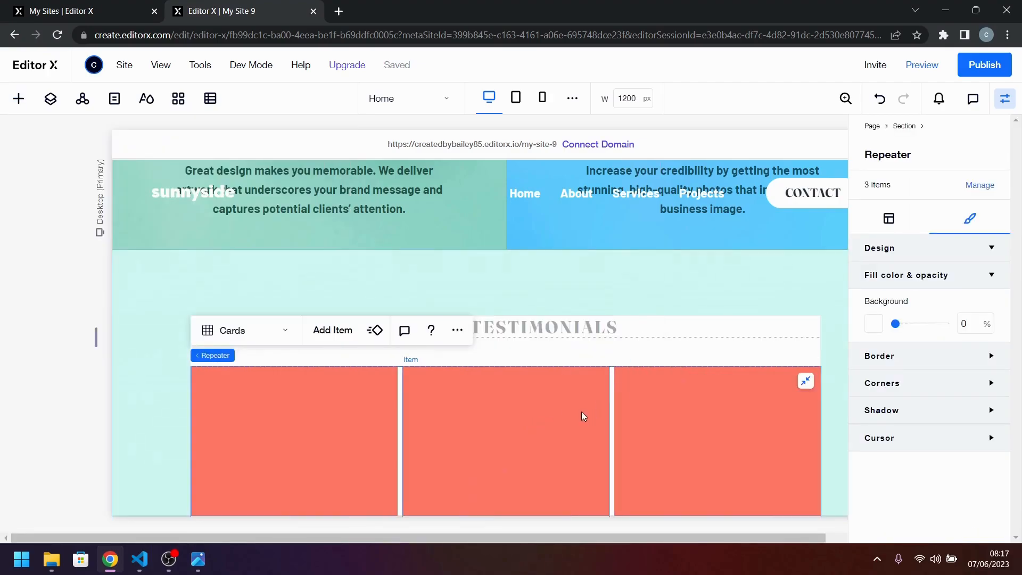
Examine the repeater's three items by selecting each in turn, ending on the first one.
scroll(581, 411, "down", 1)
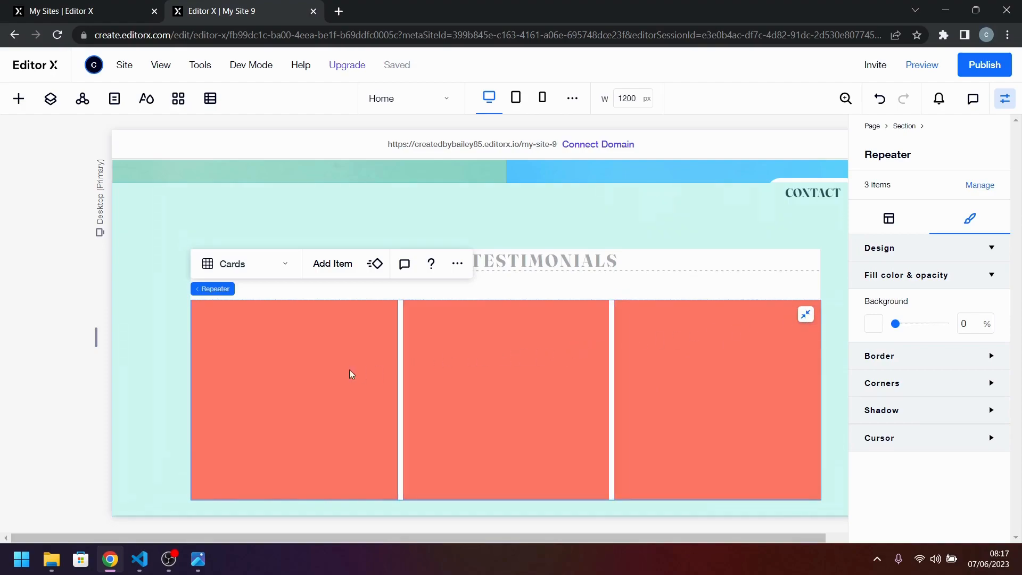
left_click(325, 373)
left_click(533, 377)
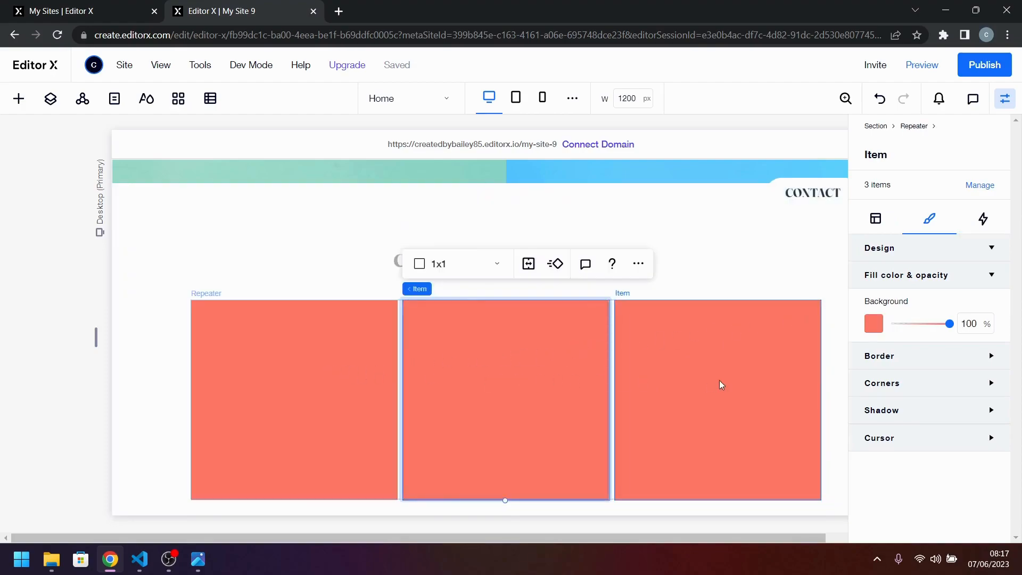
left_click(618, 381)
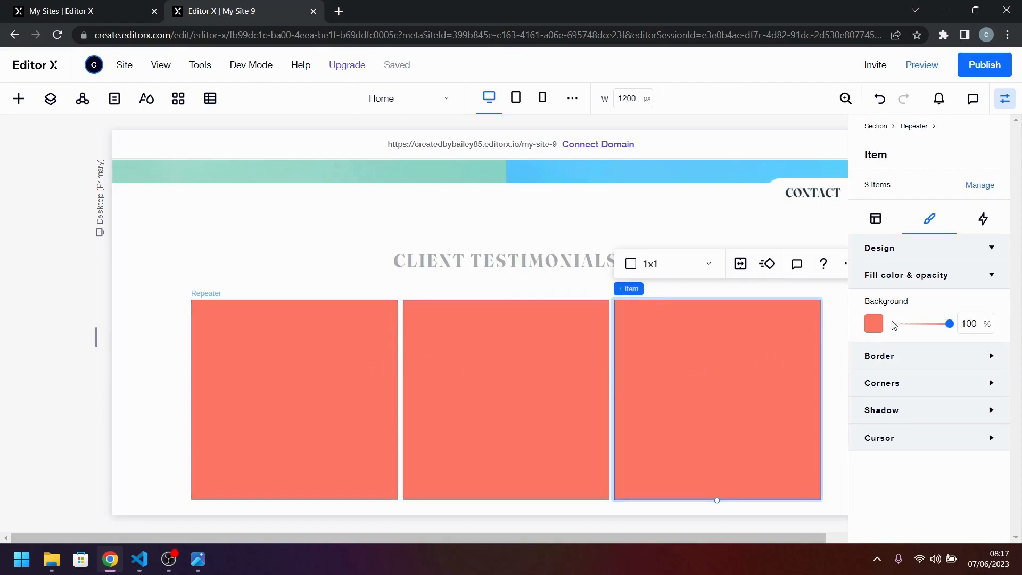
left_click(288, 404)
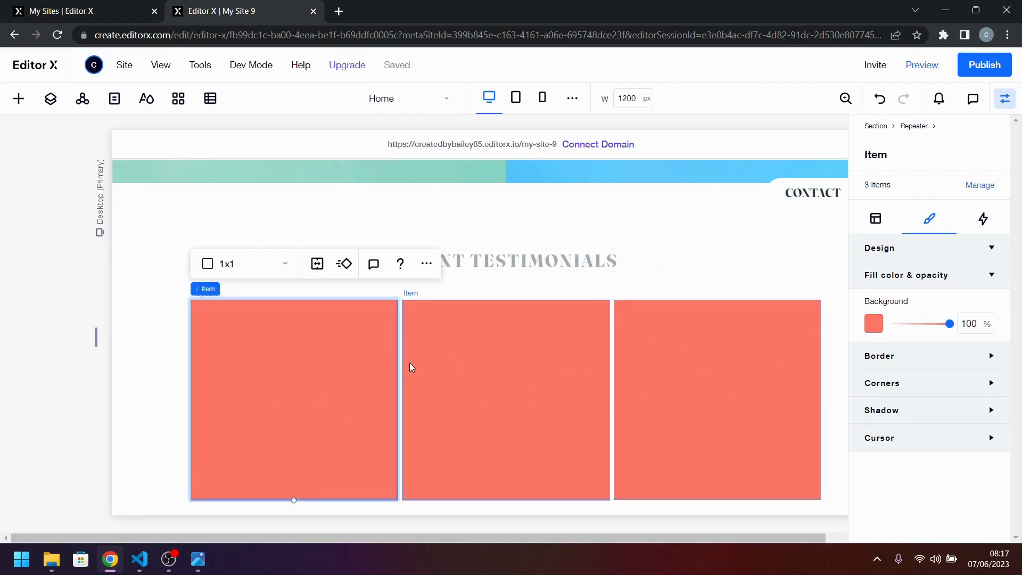
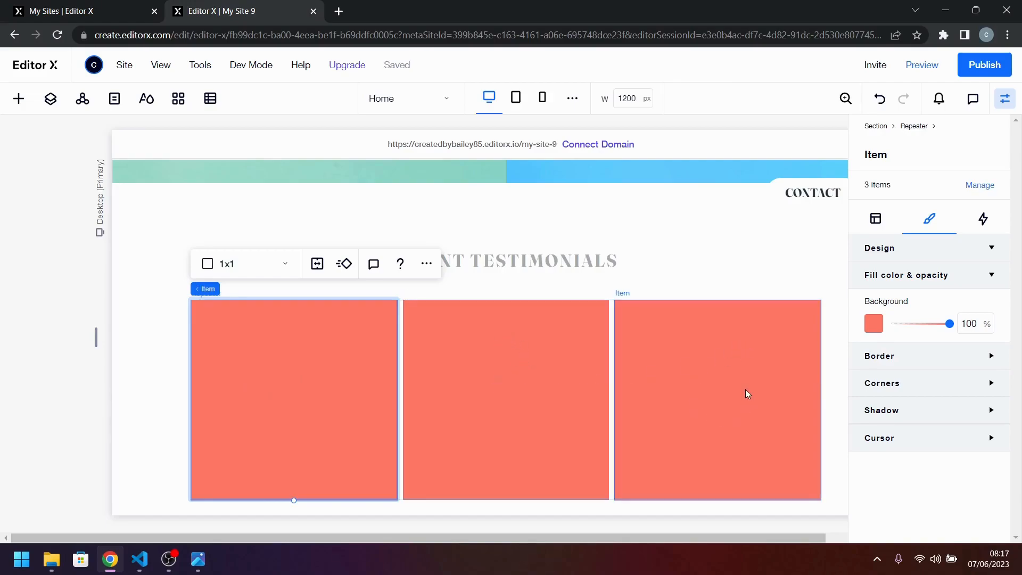
Check the testimonials in the desktop-design.jpg reference and add an image element inside the first repeater item.
left_click(22, 102)
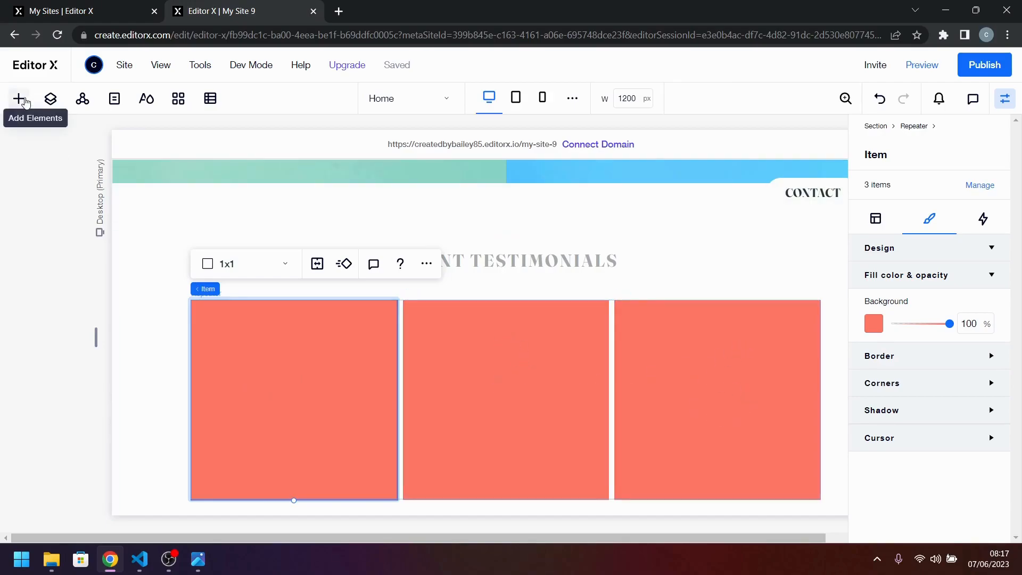
left_click(194, 567)
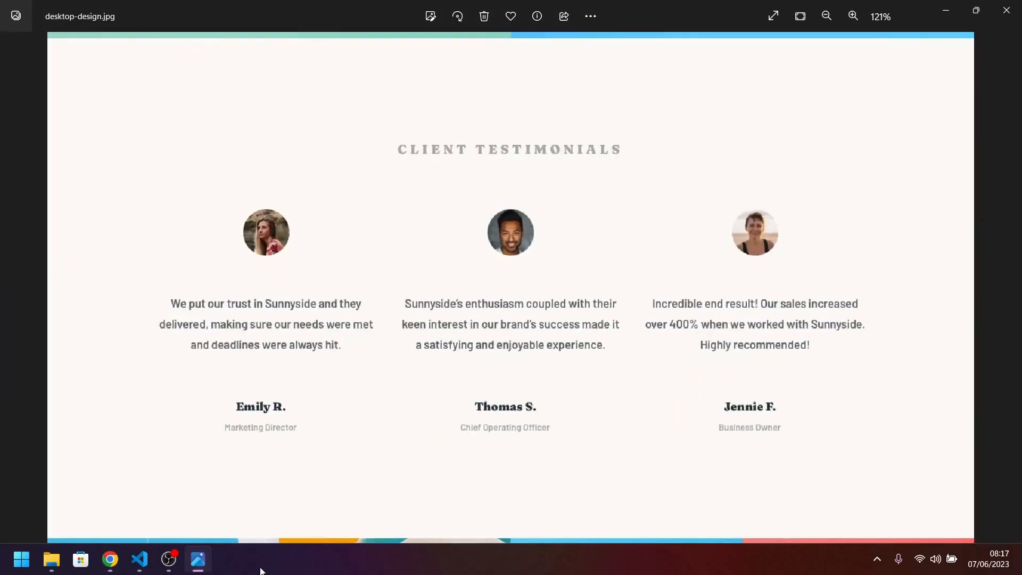
mouse_move(203, 562)
left_click(203, 563)
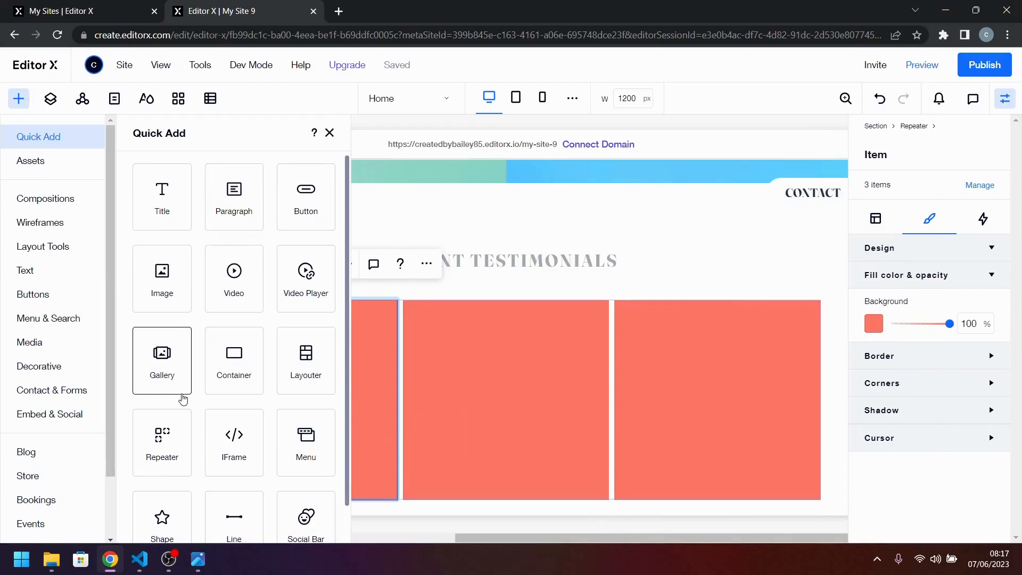
scroll(204, 429, "down", 1)
left_click_drag(162, 235, 292, 379)
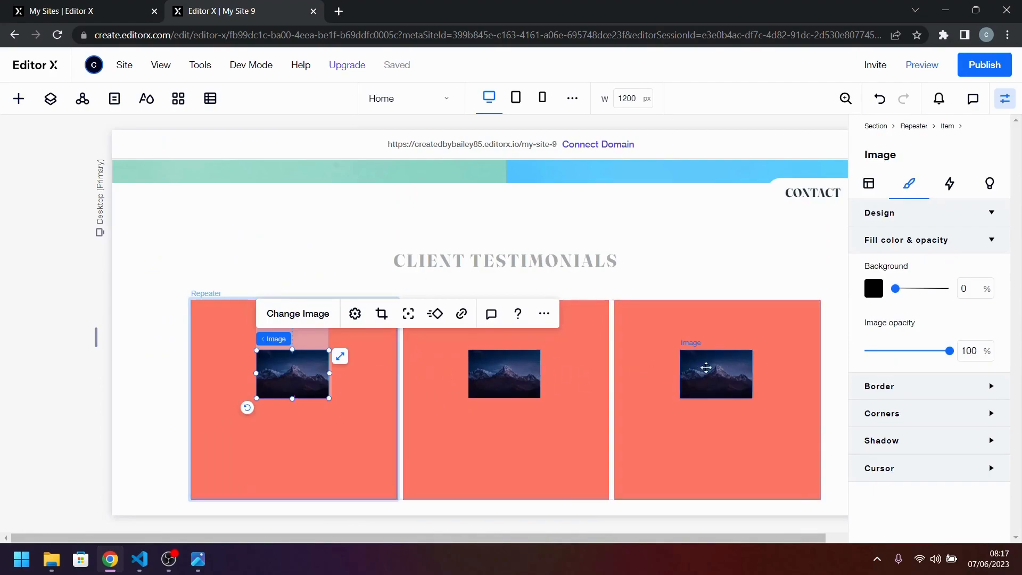
Replace the first card's placeholder picture with image-emily.jpg from the site files, matching the reference design.
left_click(277, 319)
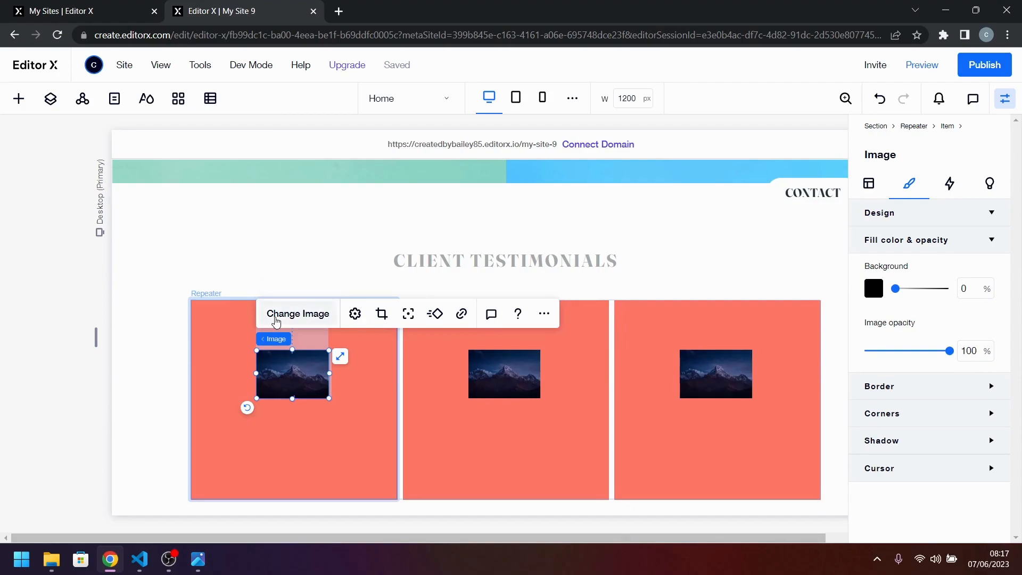
scroll(392, 313, "down", 5)
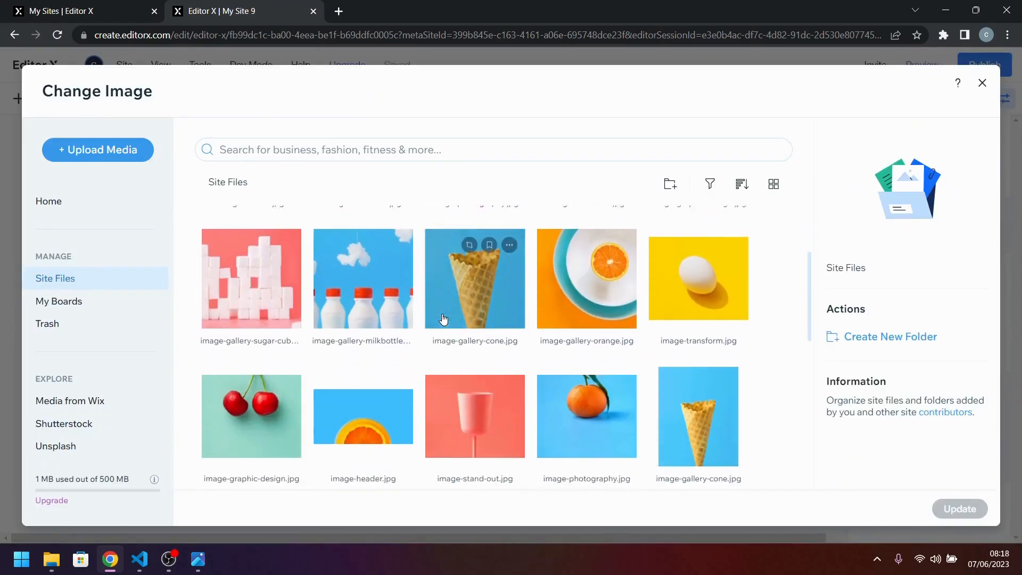
scroll(443, 318, "down", 3)
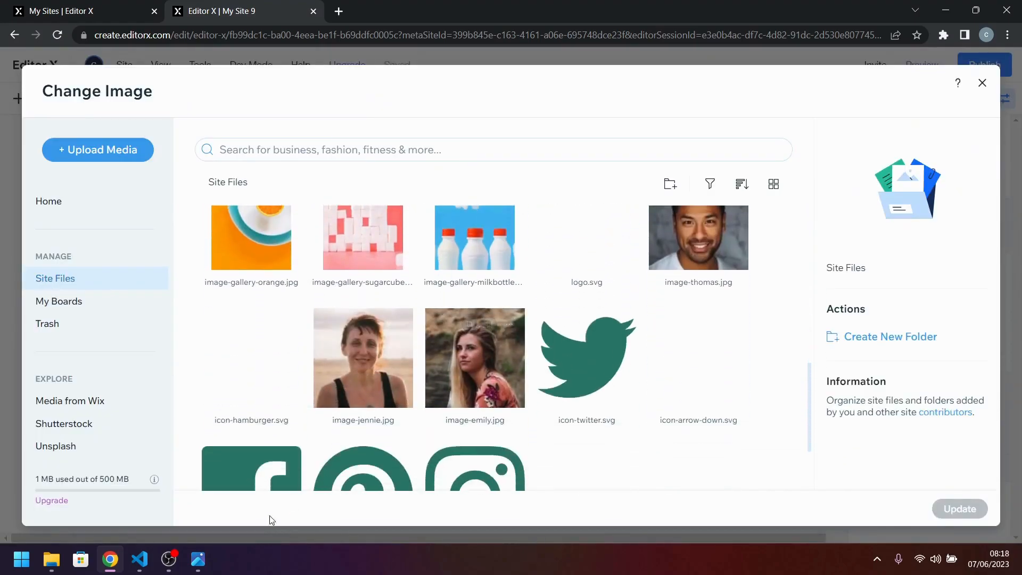
left_click(202, 561)
left_click(202, 561)
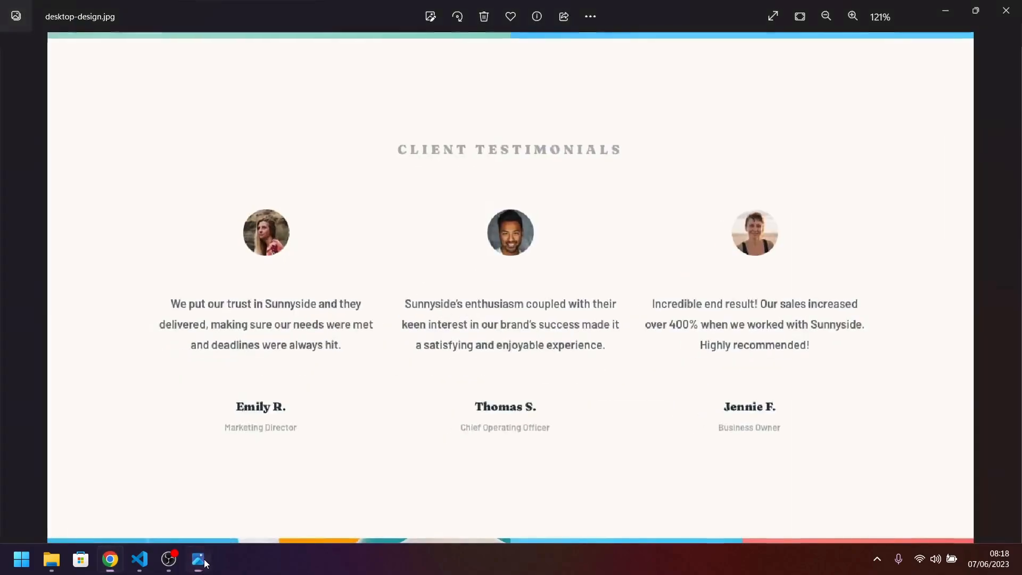
left_click(489, 367)
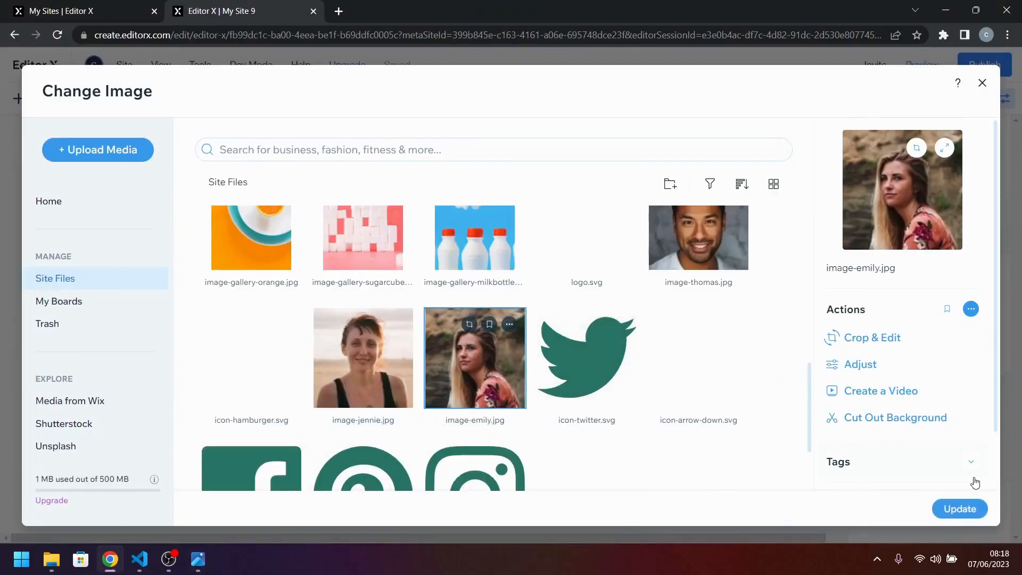
left_click(962, 511)
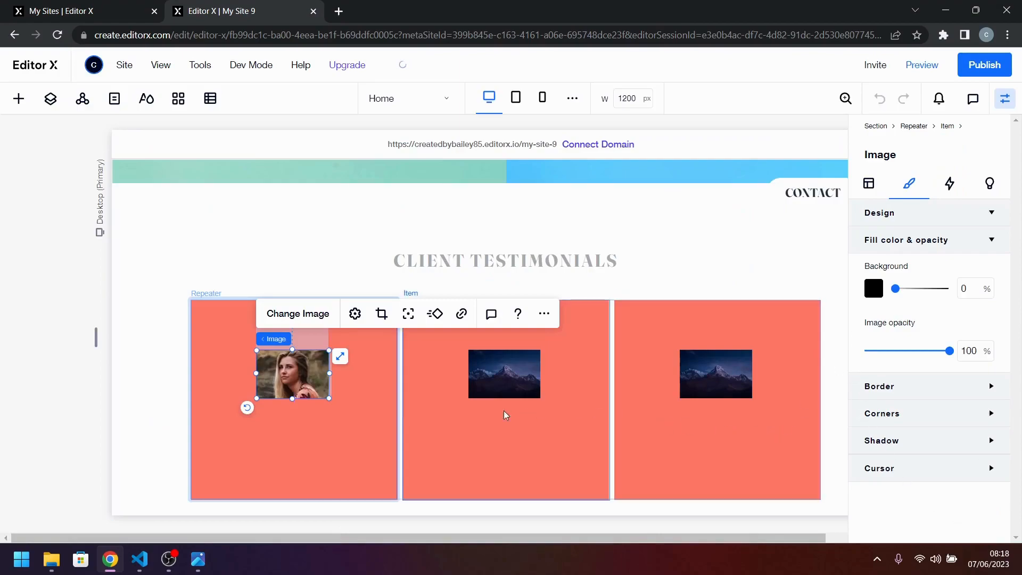
Round the corners of the card image with a radius of 999 px on all corners.
left_click(882, 413)
left_click(880, 459)
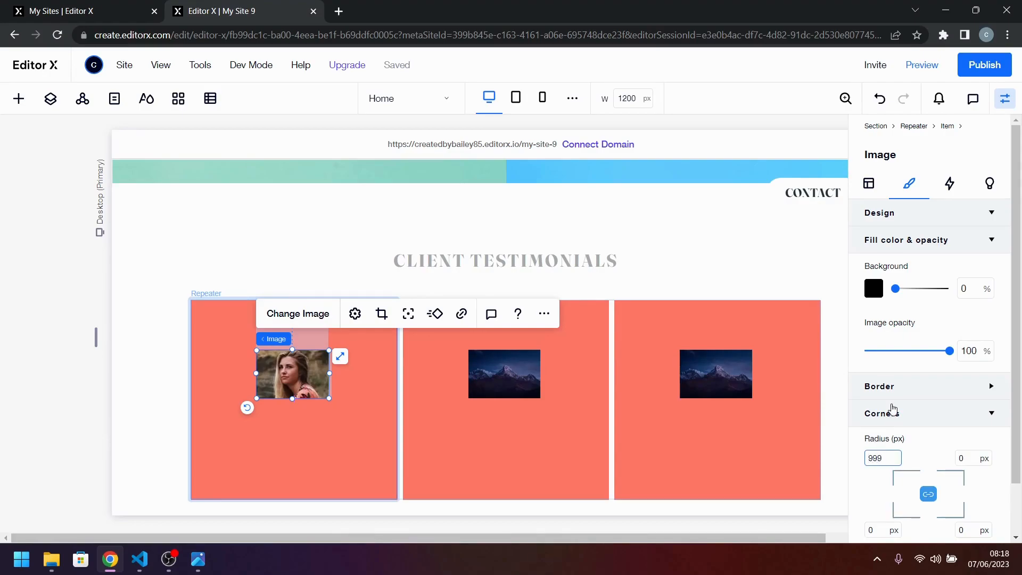
type("999")
key("Return")
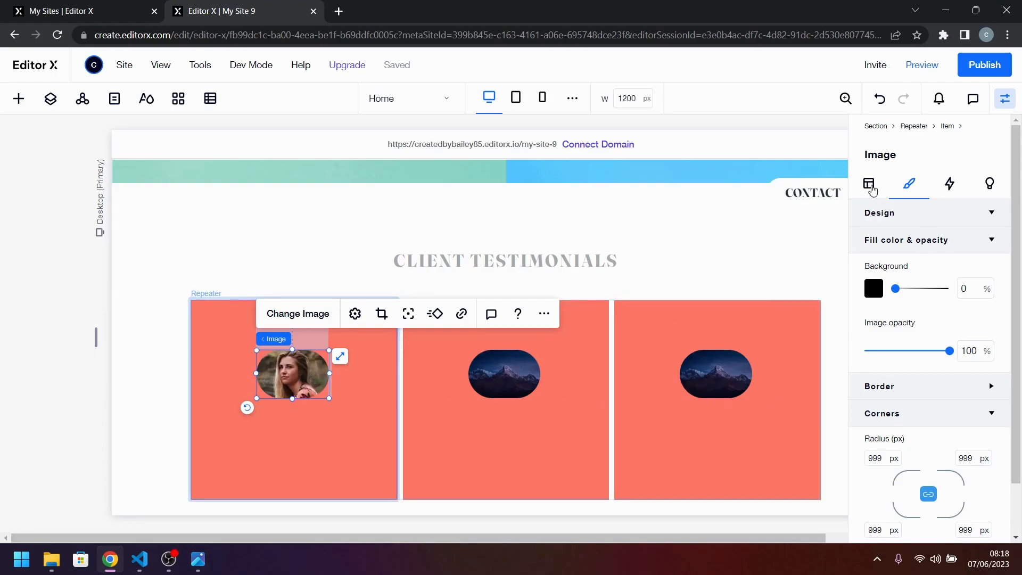
Set the card image's width and height to 50 px each.
left_click(869, 185)
left_click(902, 346)
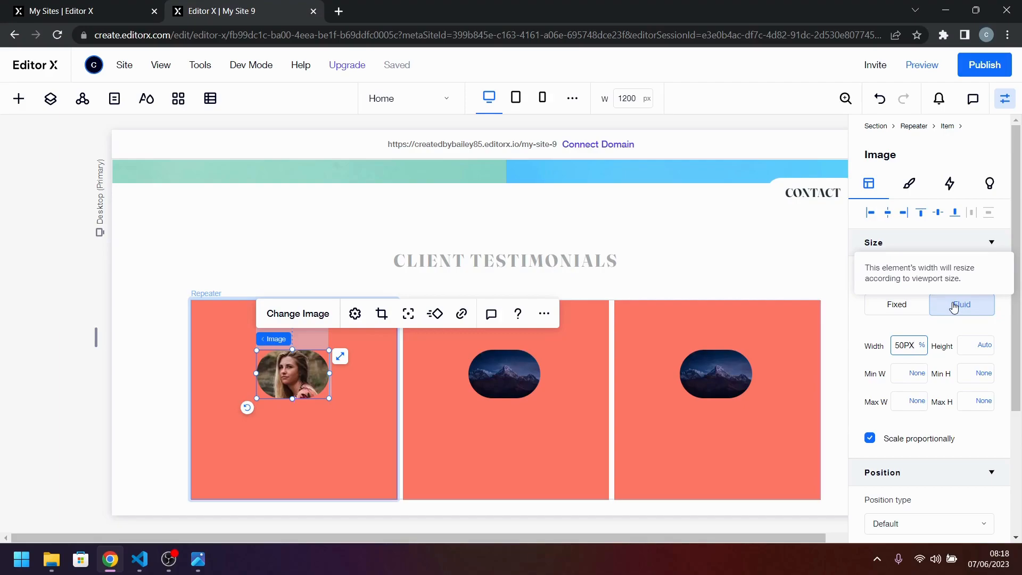
key("Tab")
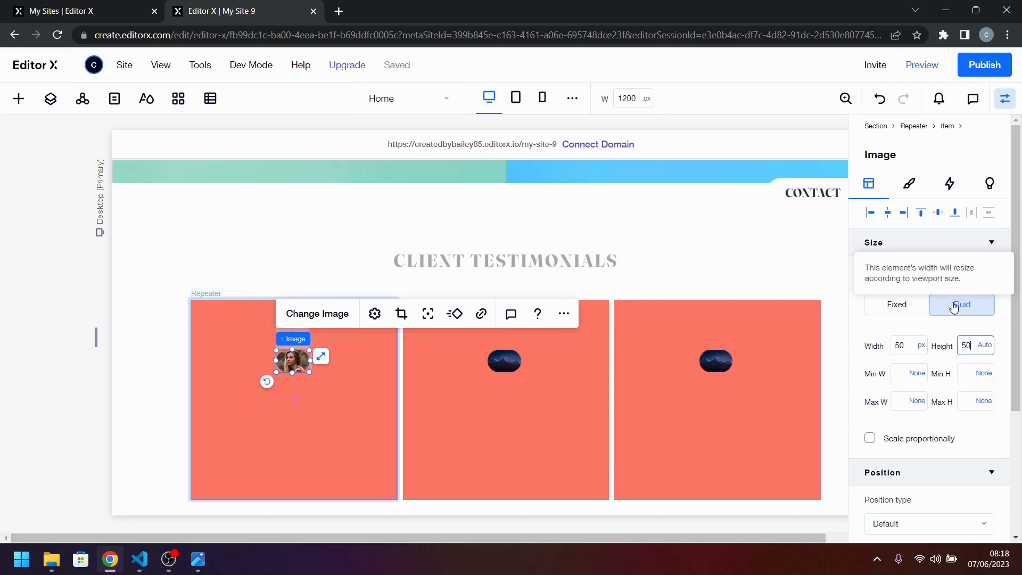
type("50PX")
key("Return")
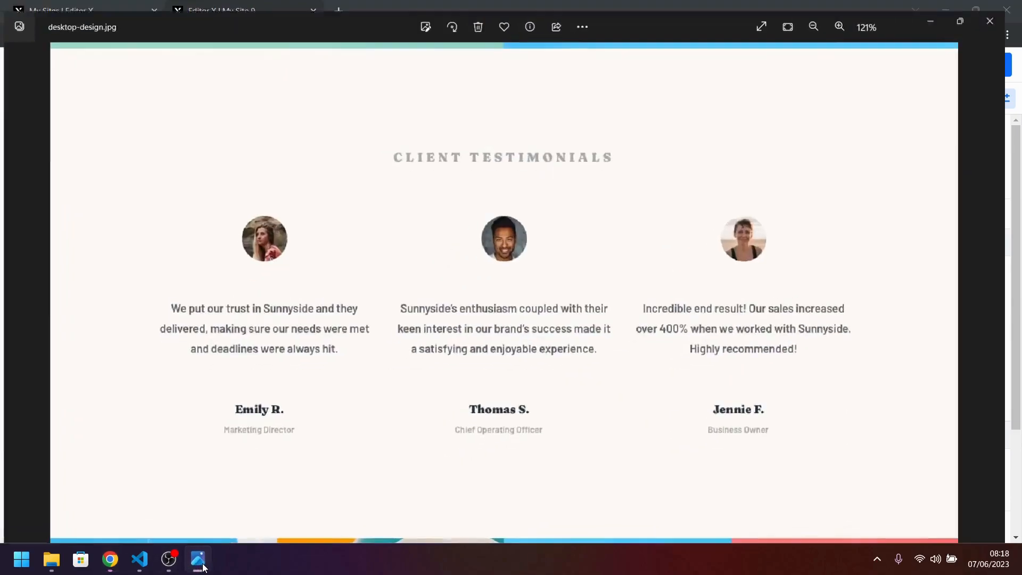
Compare the portrait with the reference design and set the card image's size to 75 by 75 px.
left_click(202, 567)
left_click(203, 567)
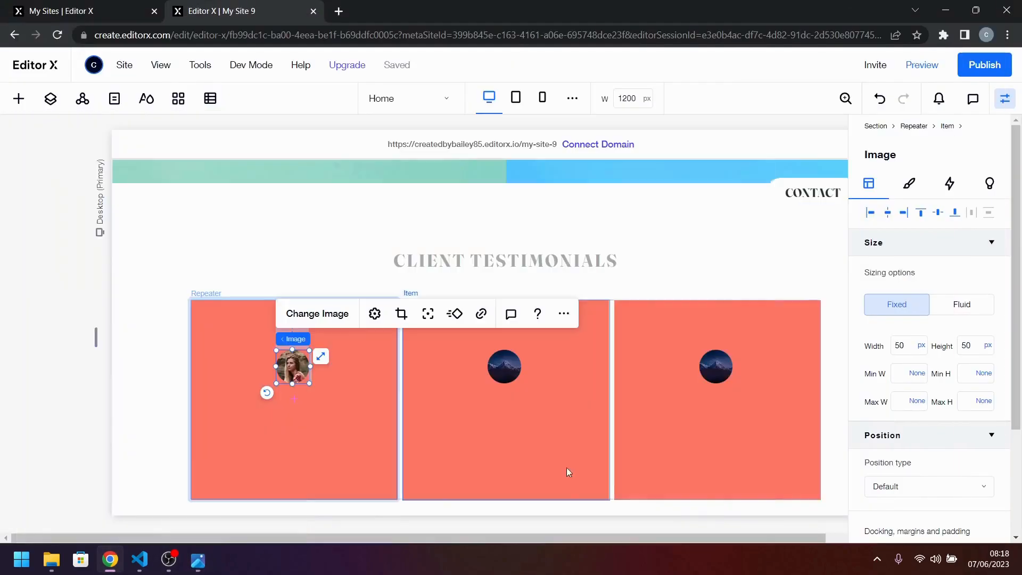
left_click(905, 344)
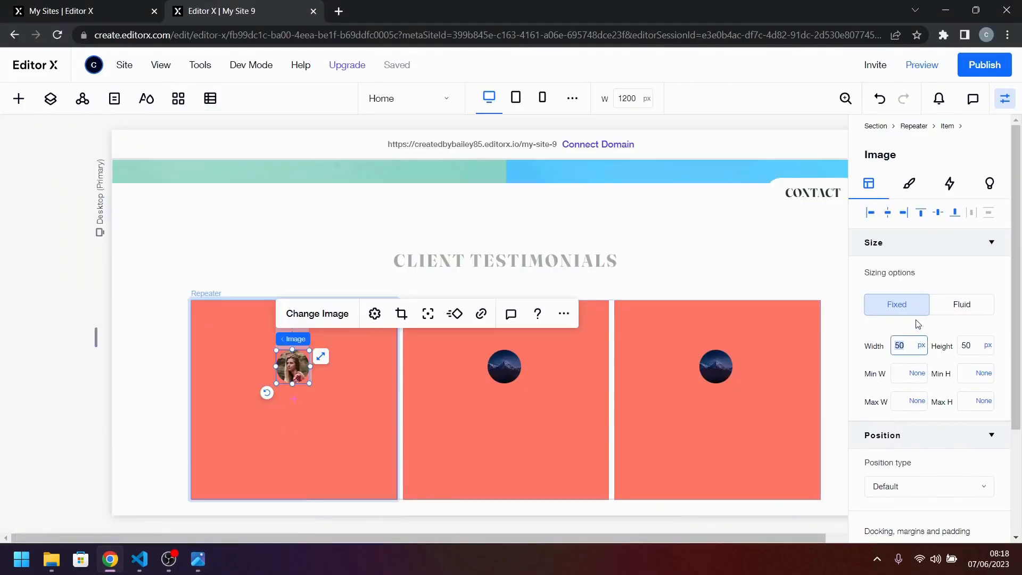
type("75")
key("Tab")
type("75")
key("Return")
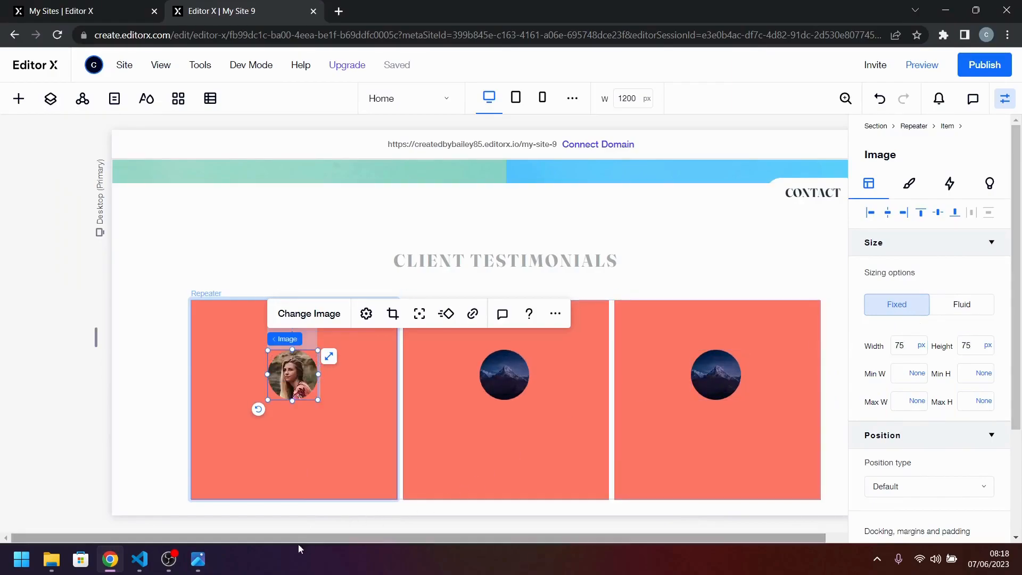
Recheck the portrait size against the reference design and set the card image's width and height to 65 px.
left_click(197, 566)
left_click(197, 567)
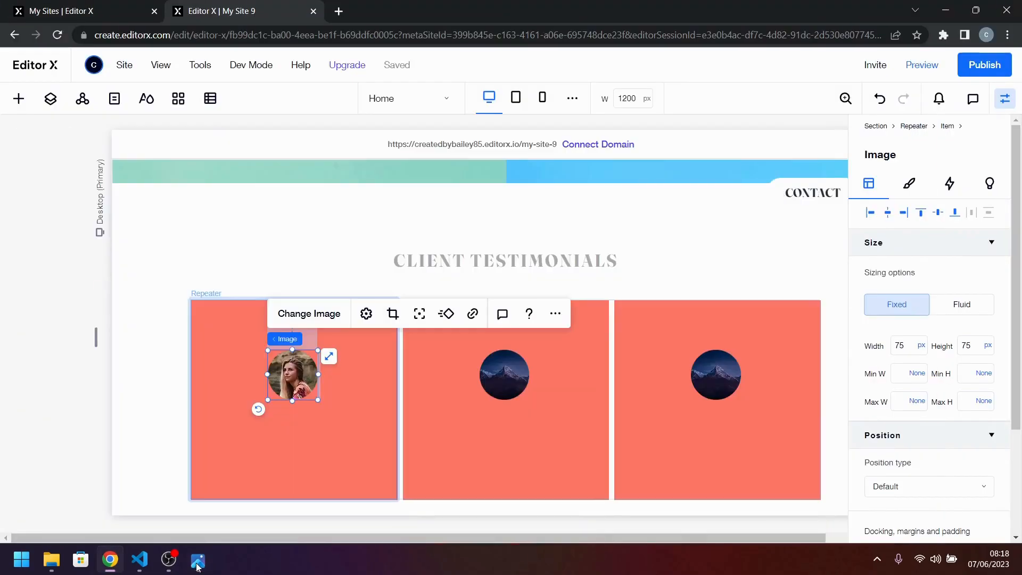
left_click(197, 566)
left_click(197, 566)
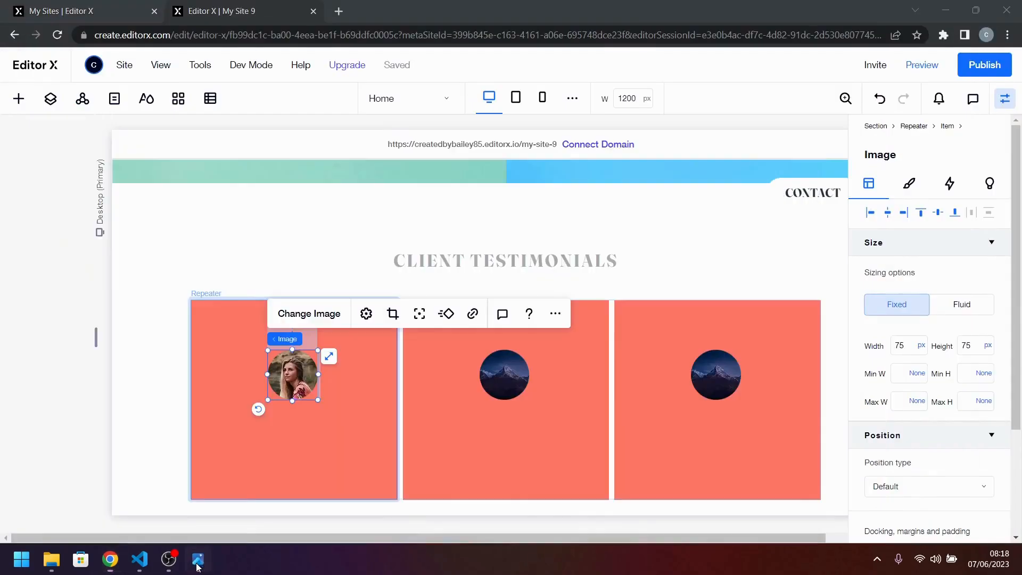
left_click(197, 566)
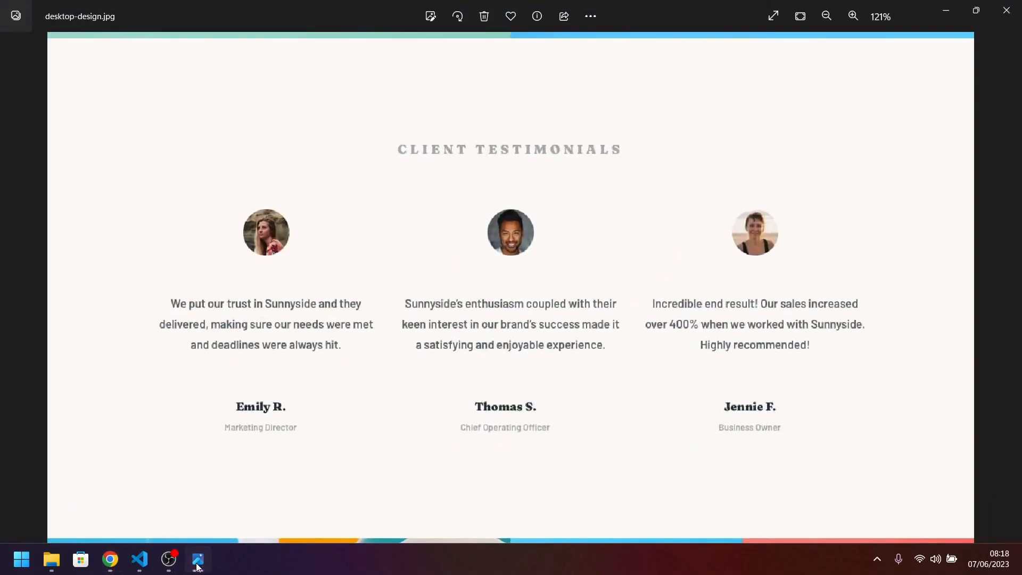
left_click(197, 566)
left_click(909, 346)
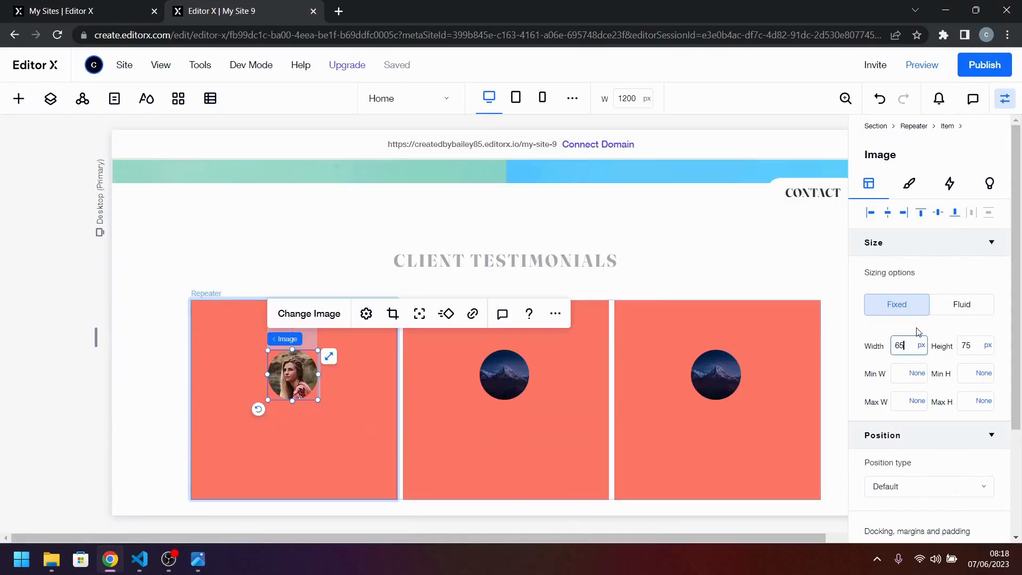
key("Tab")
type("65")
key("Return")
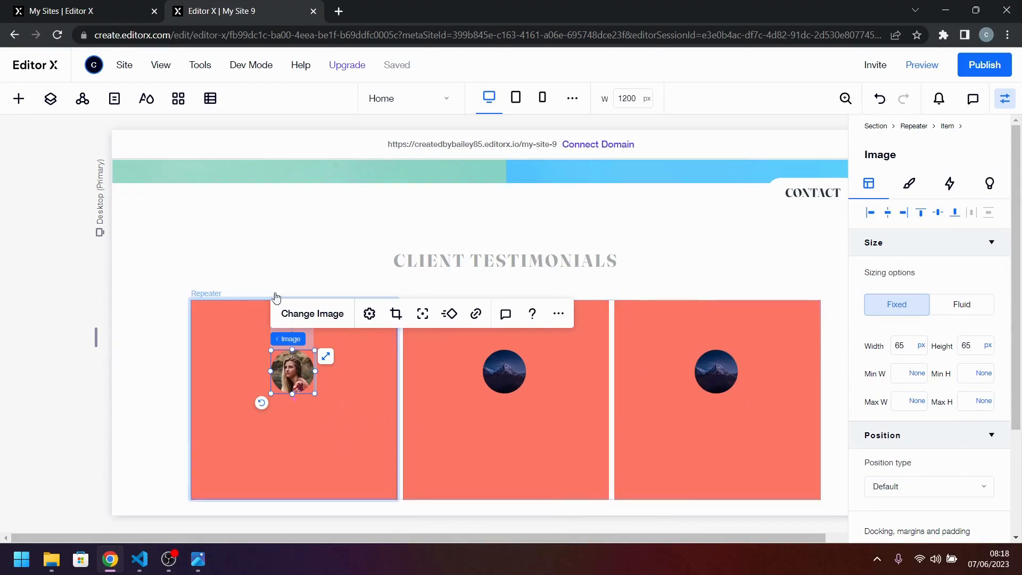
Review the testimonial text in the reference design and add a paragraph element to the first repeater item.
left_click(100, 6)
left_click(196, 6)
left_click(195, 561)
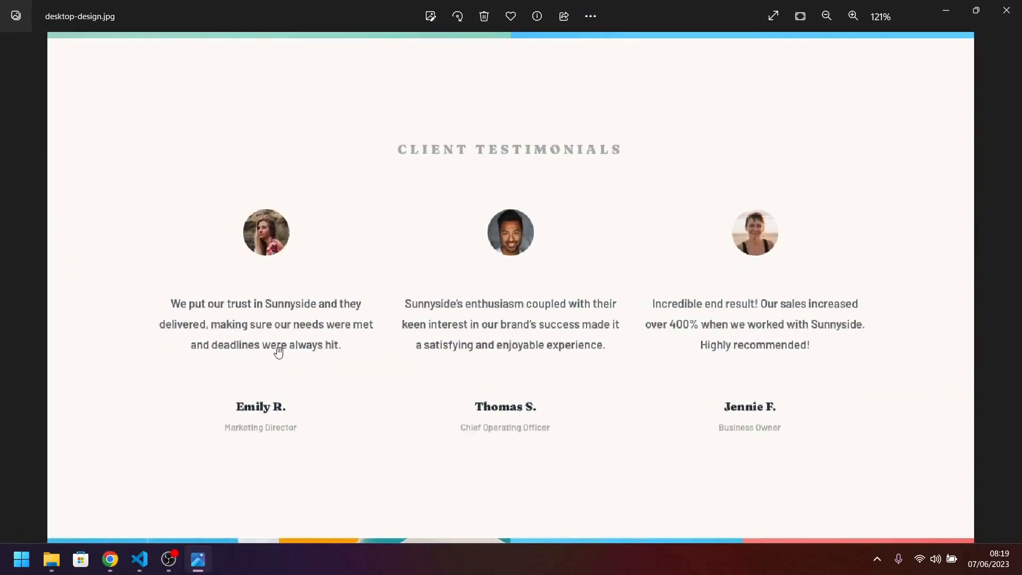
left_click(201, 568)
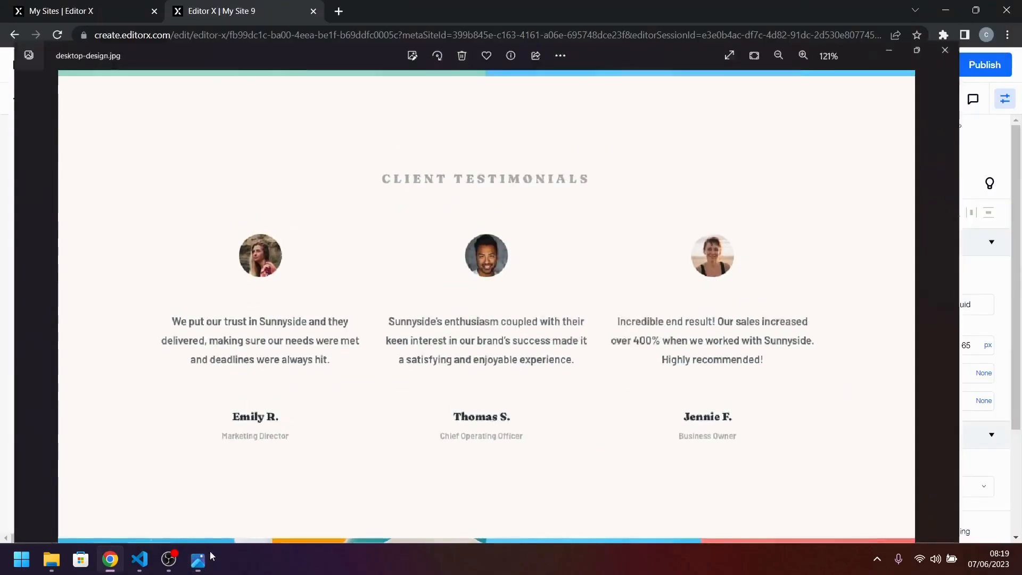
left_click(20, 101)
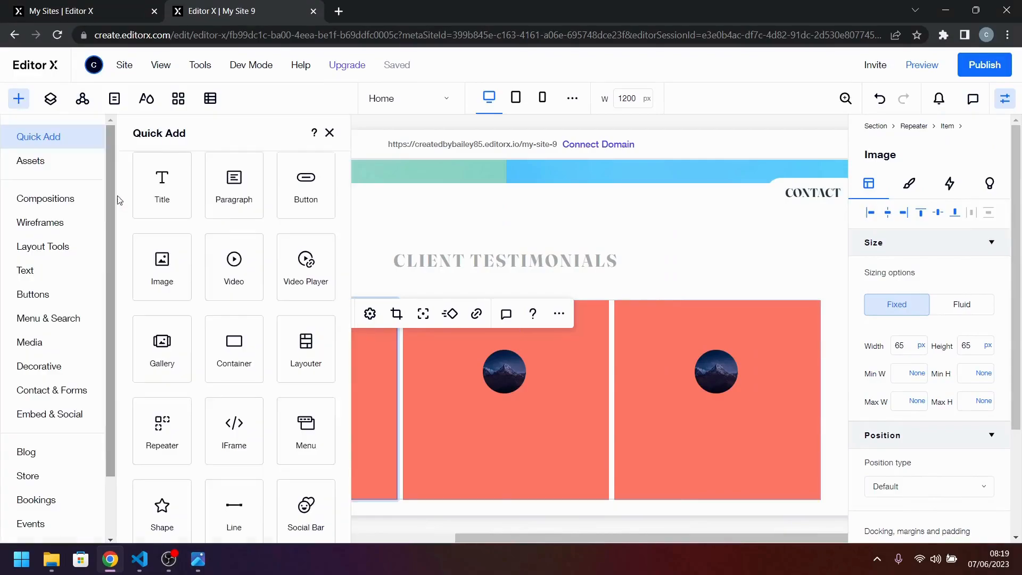
scroll(228, 235, "down", 1)
scroll(229, 288, "up", 1)
left_click_drag(233, 197, 299, 432)
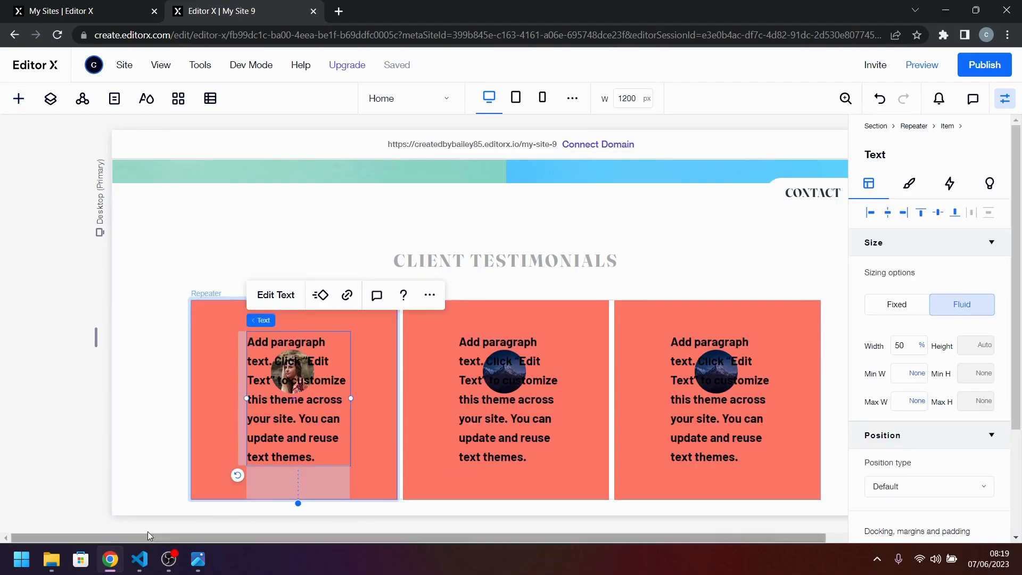
Try to paste the testimonial quote from the code editor over the first card's placeholder paragraph, and undo it.
left_click(139, 559)
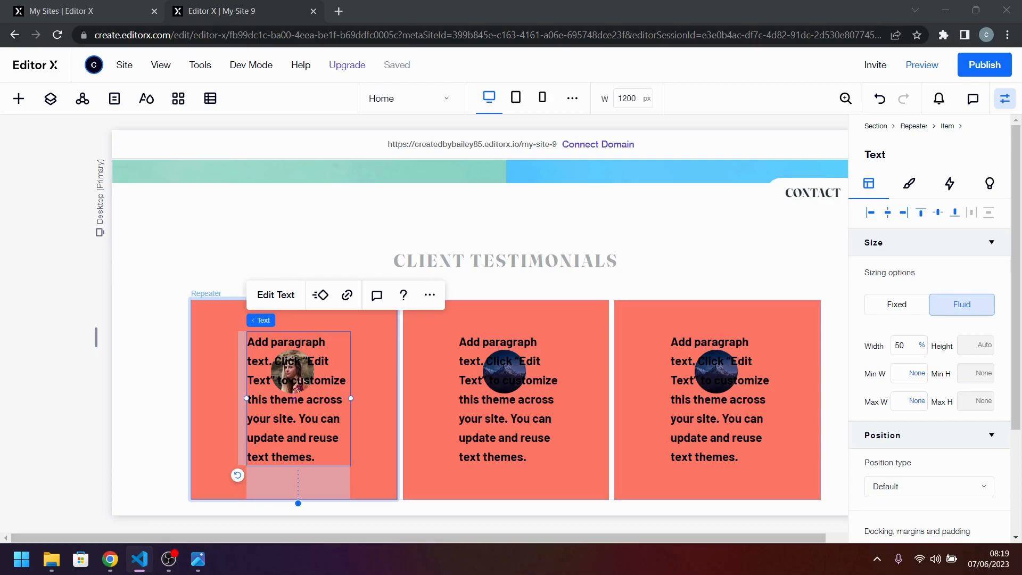
double_click(287, 430)
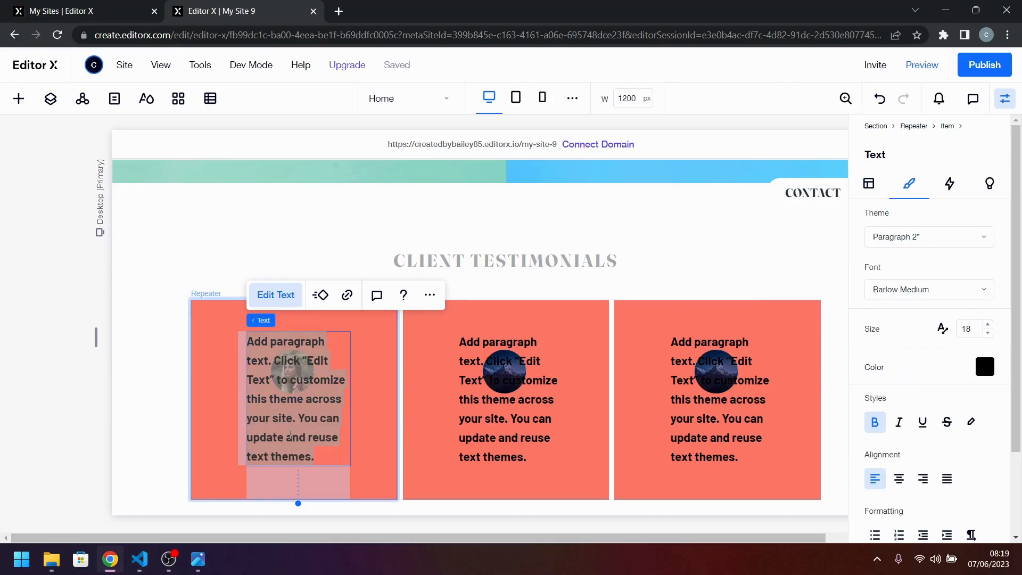
key("ctrl+v")
key("ctrl+z")
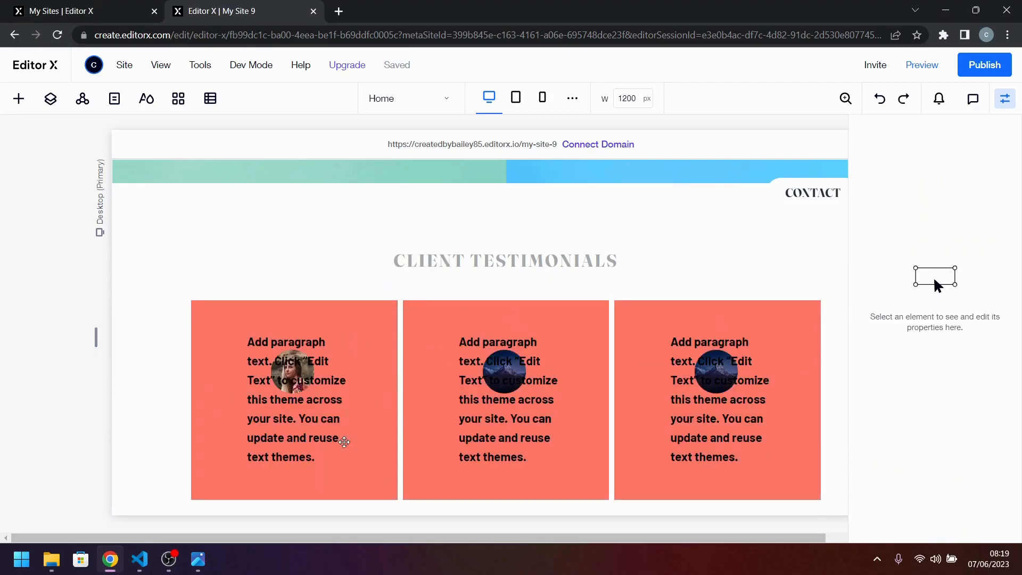
Replace the first card's placeholder with "We put our trust in Sunnyside and they delivered, making sure our needs were met and deadlines were always hit.".
key("alt+Tab")
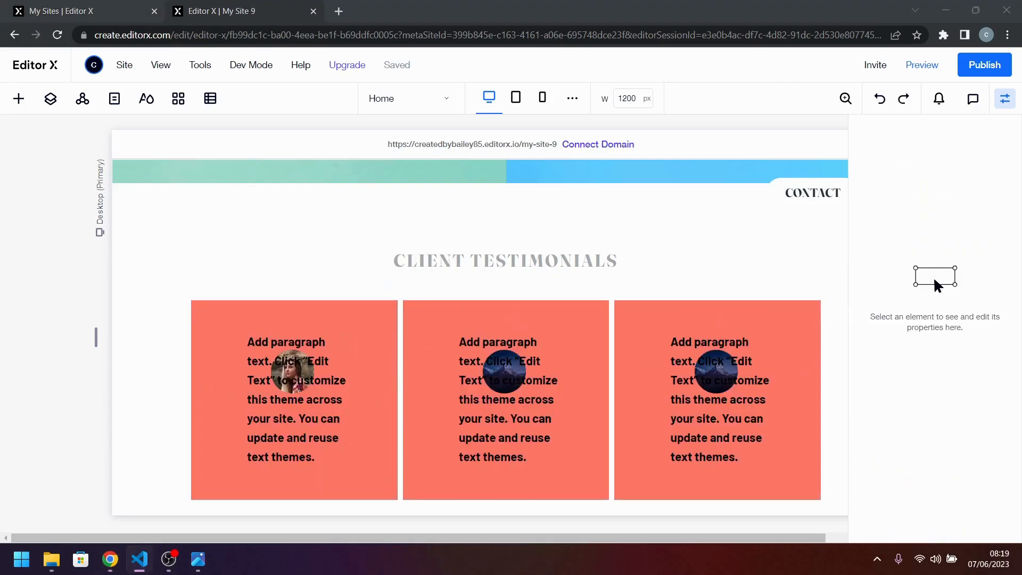
left_click(277, 424)
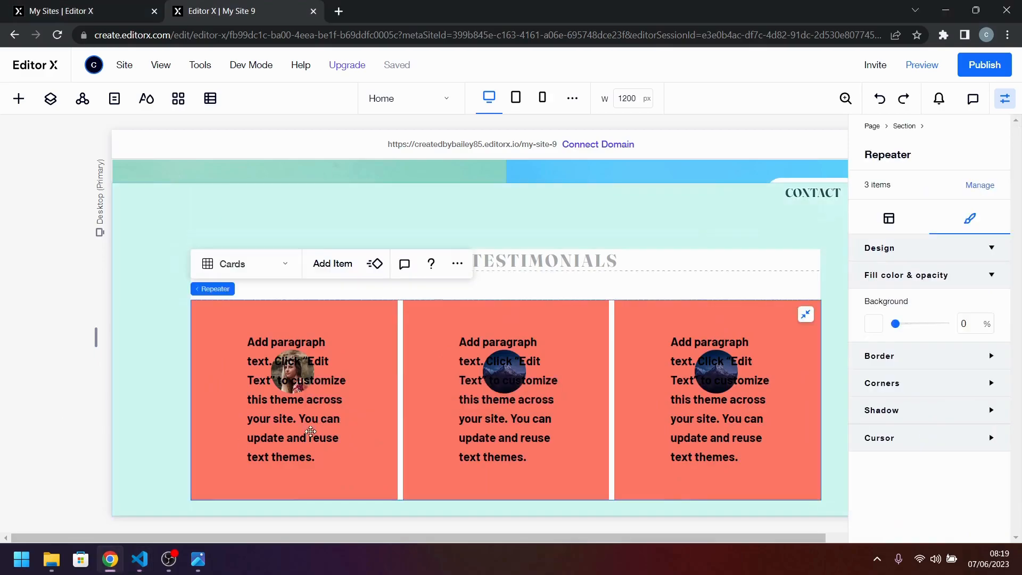
left_click(276, 424)
double_click(276, 425)
type("We put our trust in Sunnyside and they delivered, making sure our needs were met and deadlines were always hit.  Emily R.")
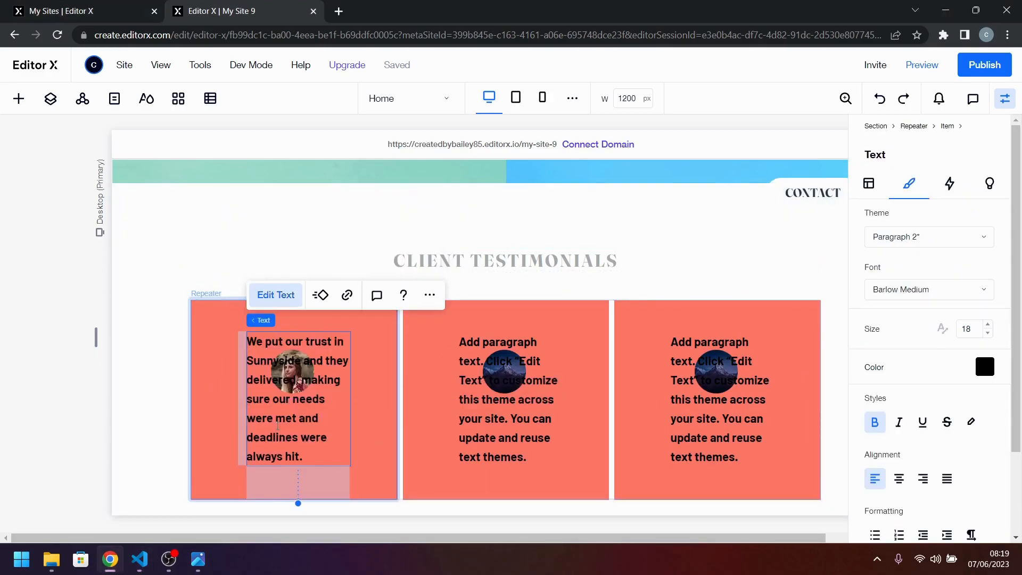
Move the testimonial text in the first card down so it starts just below the portrait image.
left_click(373, 422)
left_click(298, 419)
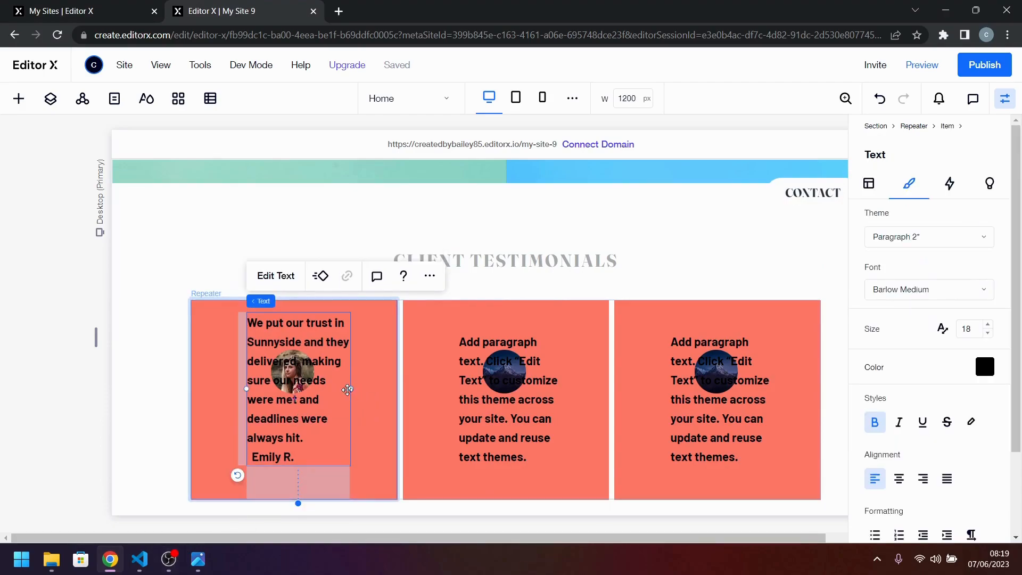
left_click_drag(277, 387, 282, 466)
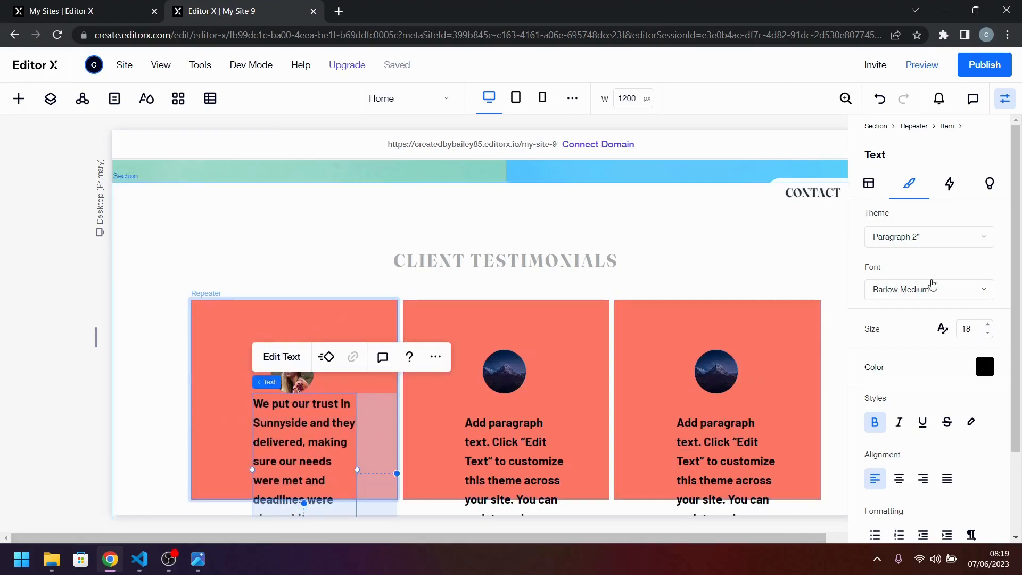
Set the first card's testimonial text width to 100% and move it up to sit just below the portrait.
left_click(870, 184)
left_click(902, 345)
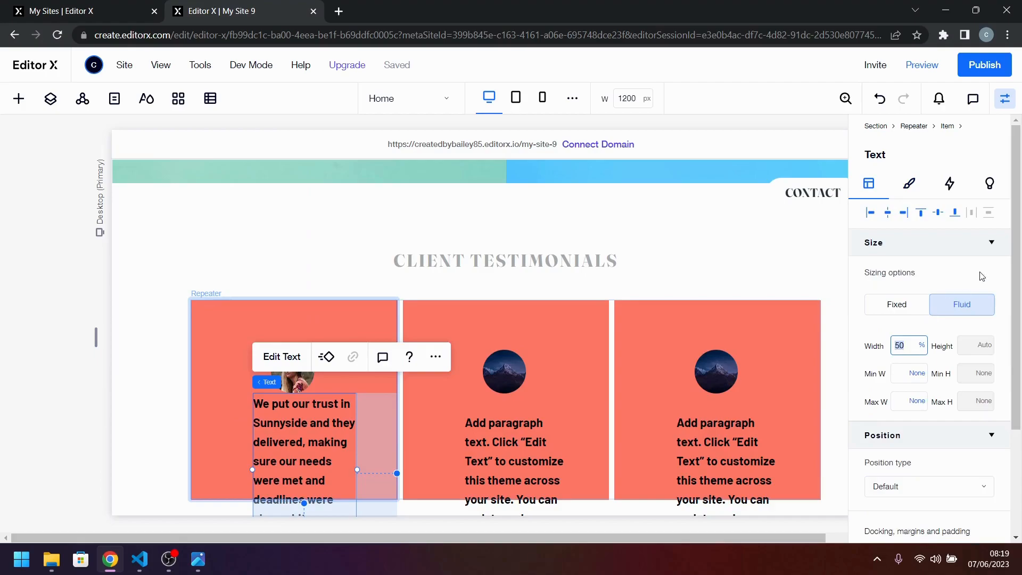
key("Return")
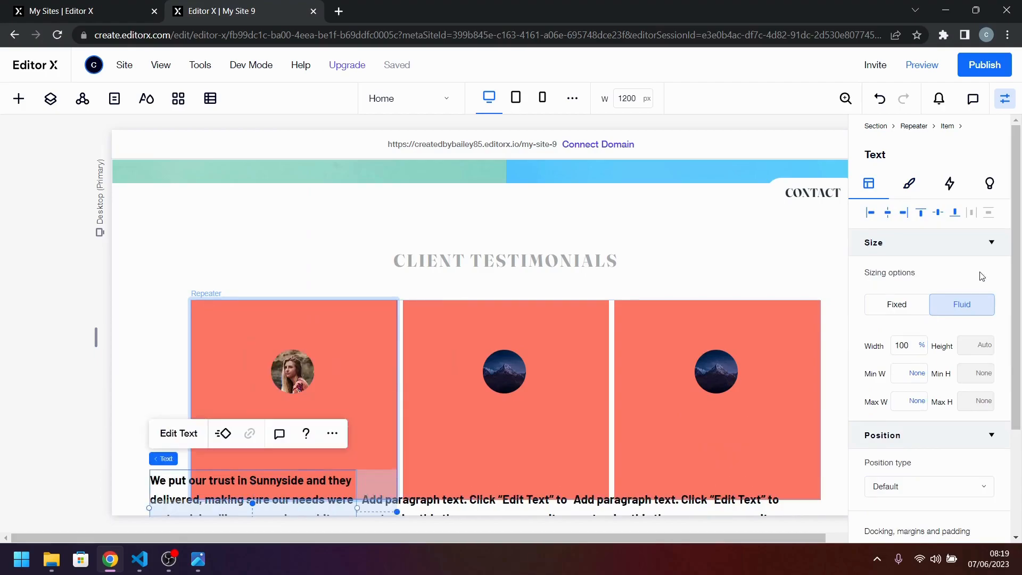
left_click_drag(297, 509, 337, 443)
Move the first card's portrait and testimonial text up together to the card's top edge.
left_click(304, 382)
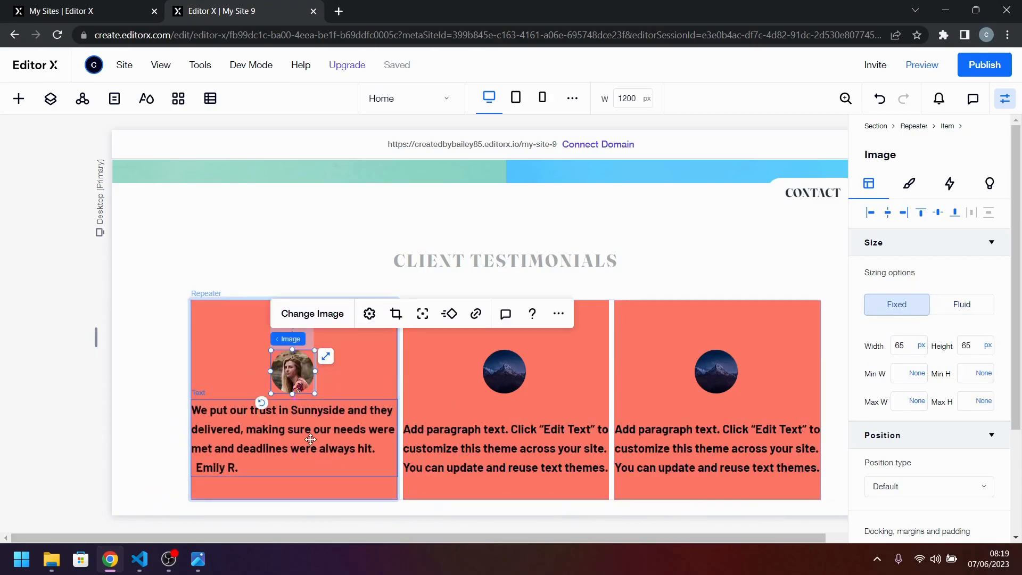
left_click(327, 446, "shift")
left_click_drag(338, 447, 338, 399)
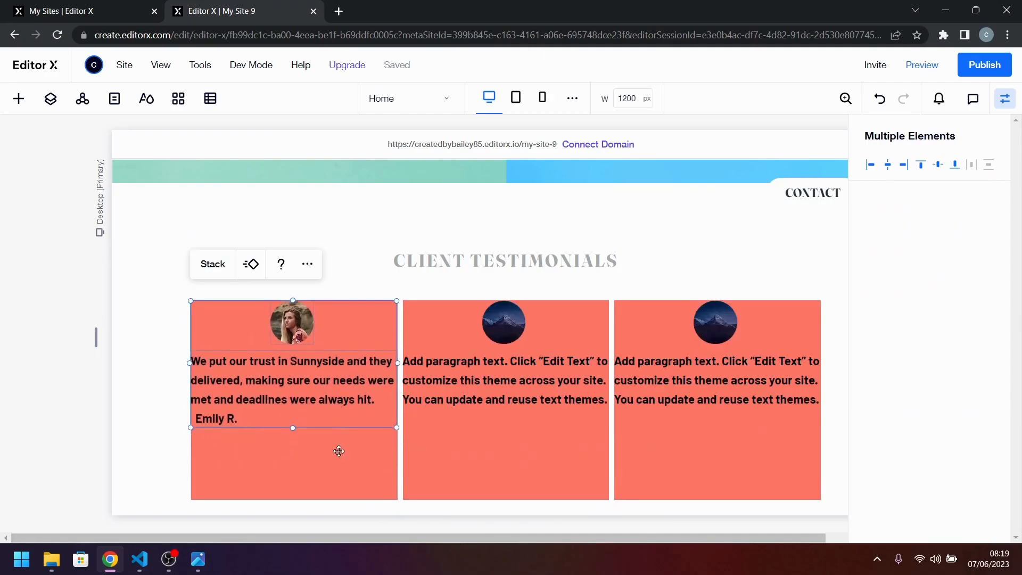
left_click(377, 454)
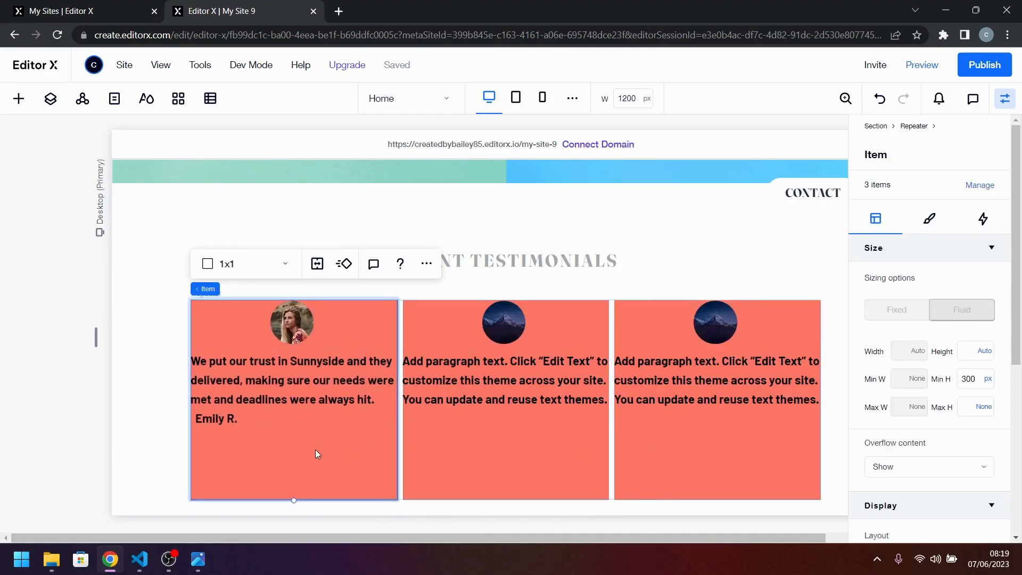
Delete the client's name line from the end of the first card's testimonial text.
left_click(228, 421)
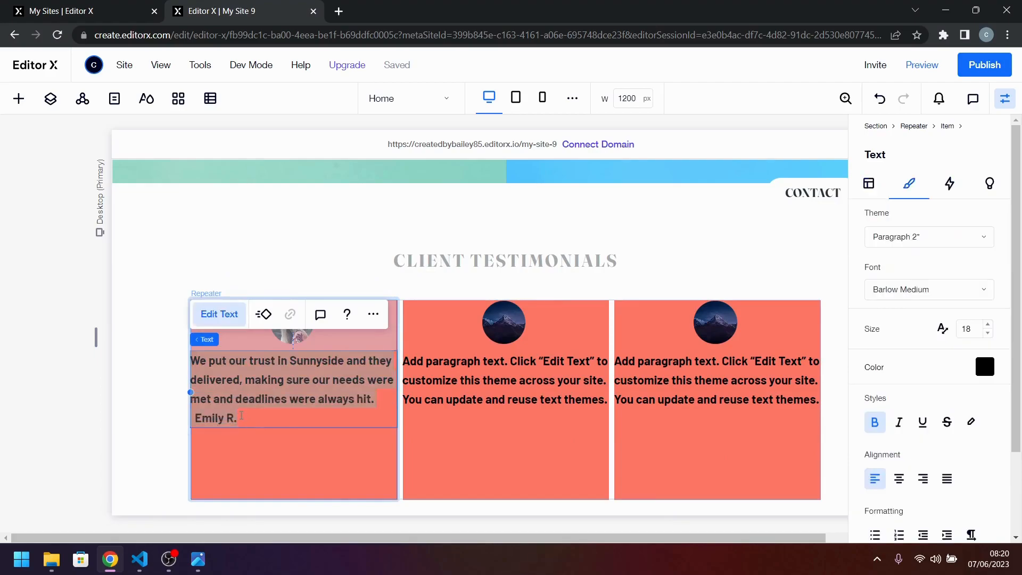
double_click(228, 420)
triple_click(213, 419)
key("BackSpace")
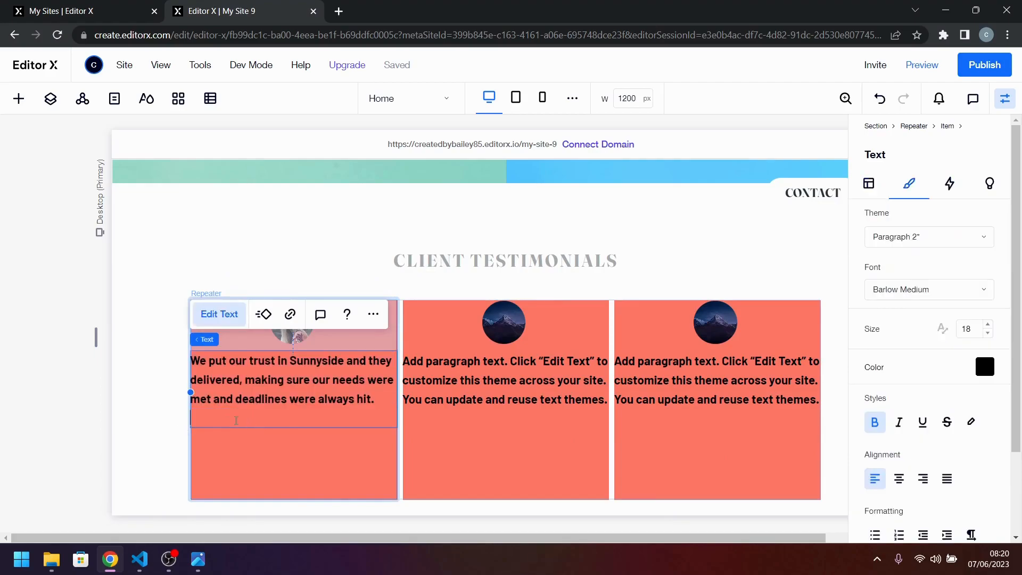
left_click(351, 440)
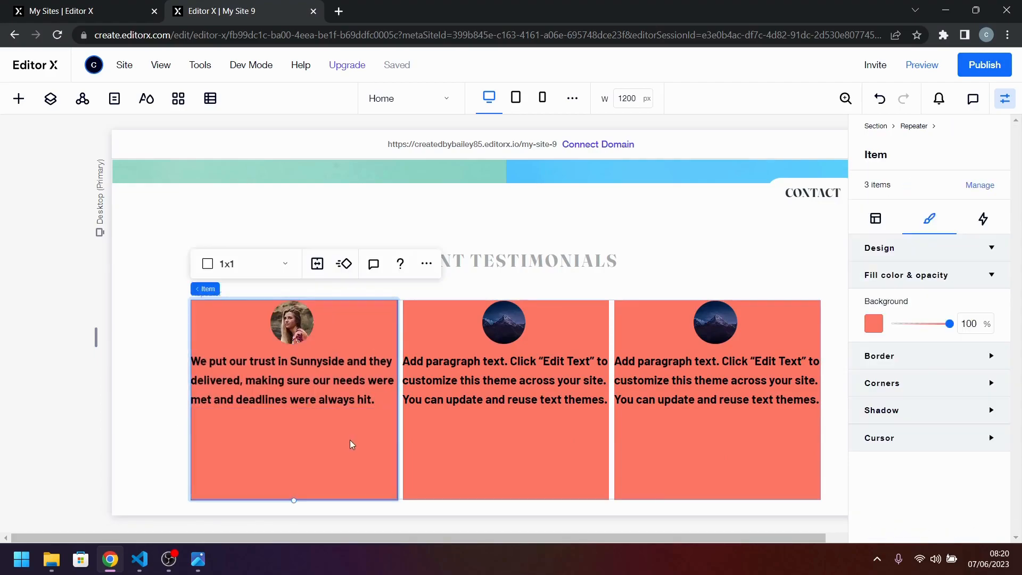
Check the client name placement in the reference design and add a second paragraph element to the first card.
left_click(197, 559)
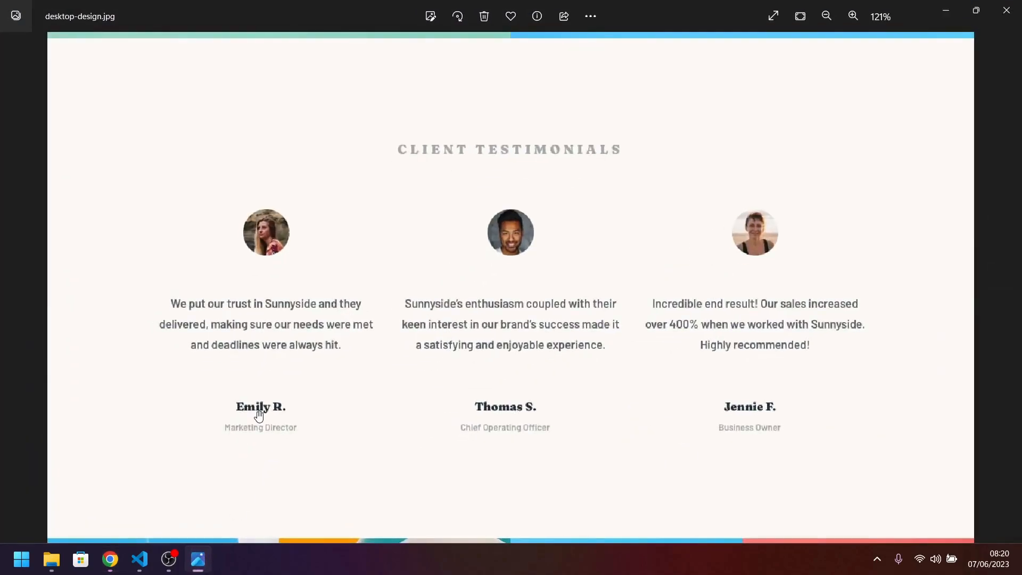
left_click(198, 560)
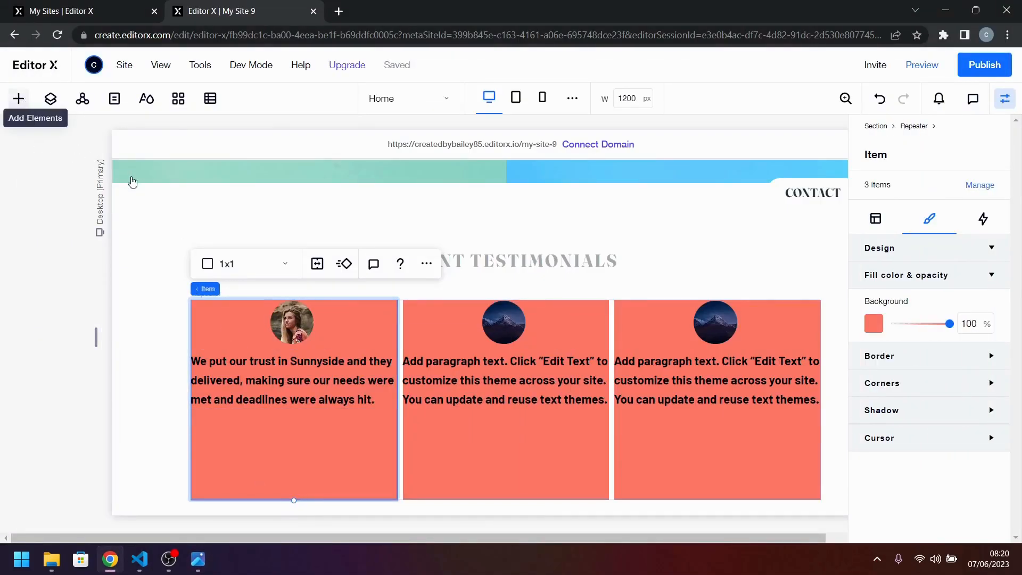
left_click(22, 100)
mouse_move(305, 450)
left_mouse_down()
mouse_move(335, 463)
mouse_move(292, 444)
left_mouse_up()
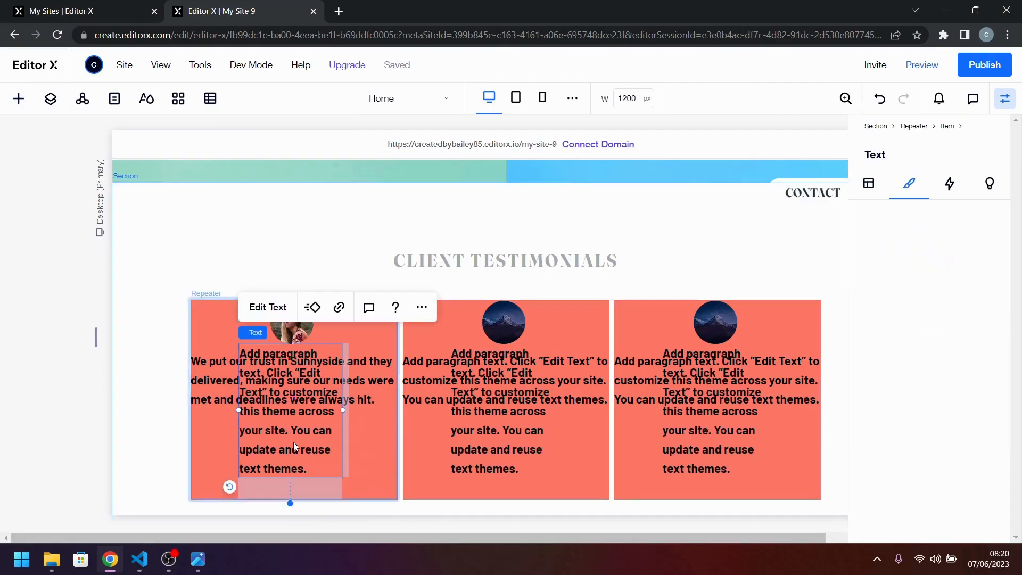
Paste the testimonial over the new paragraph's placeholder and delete the quote portion, keeping only the client's name.
double_click(291, 437)
type("We put our trust in Sunnyside and they delivered, making sure our needs were met and deadlines were always hit. Emily R.")
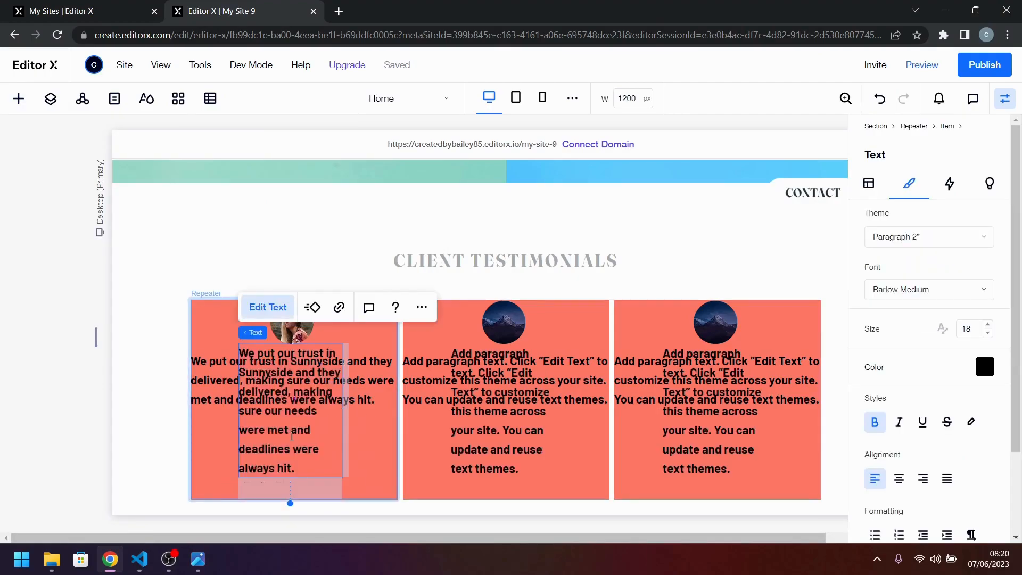
left_click_drag(302, 449, 212, 335)
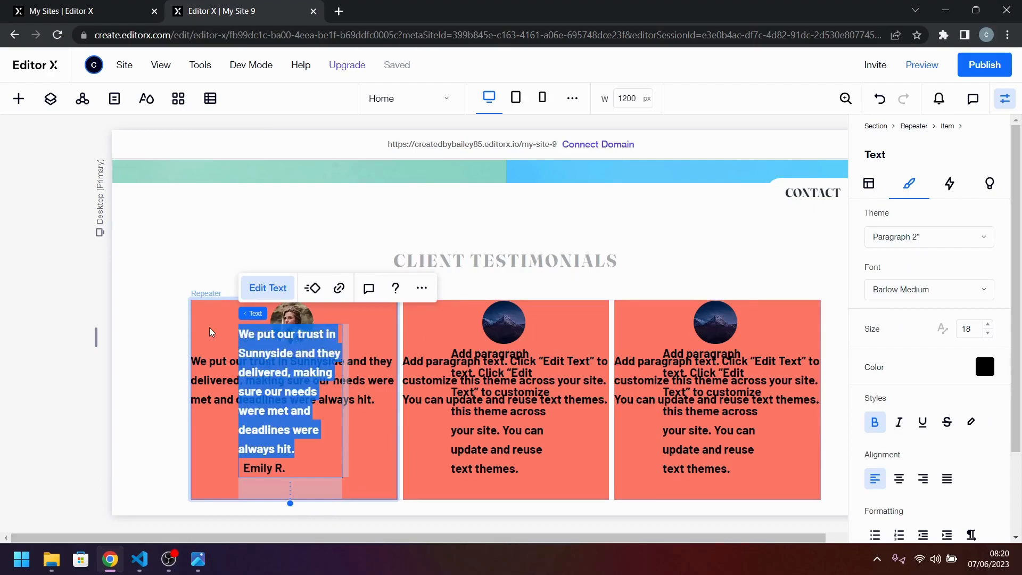
key("BackSpace")
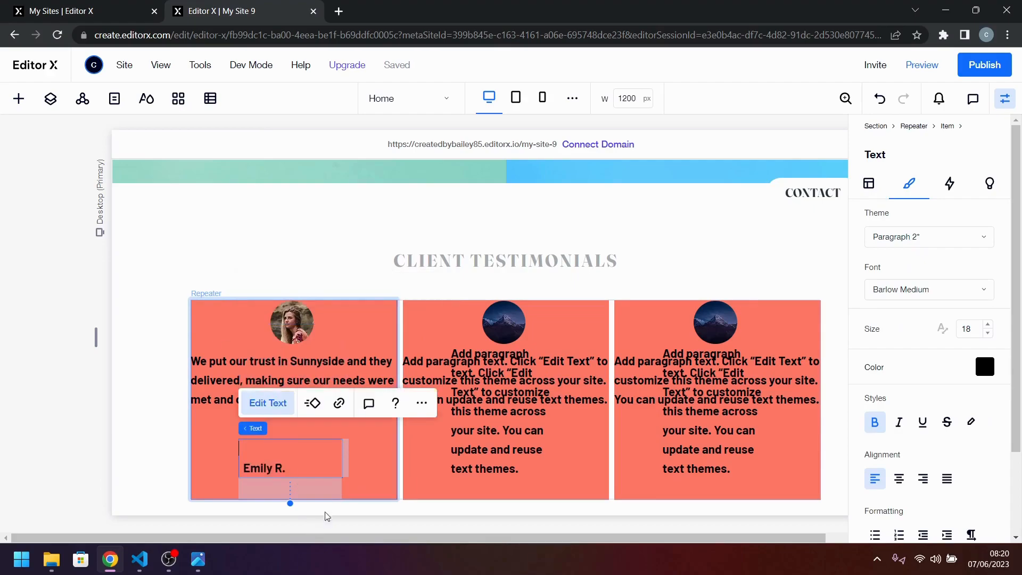
Remove the blank line and leading space before the client's name in the first card.
left_click(354, 450)
left_click(291, 459)
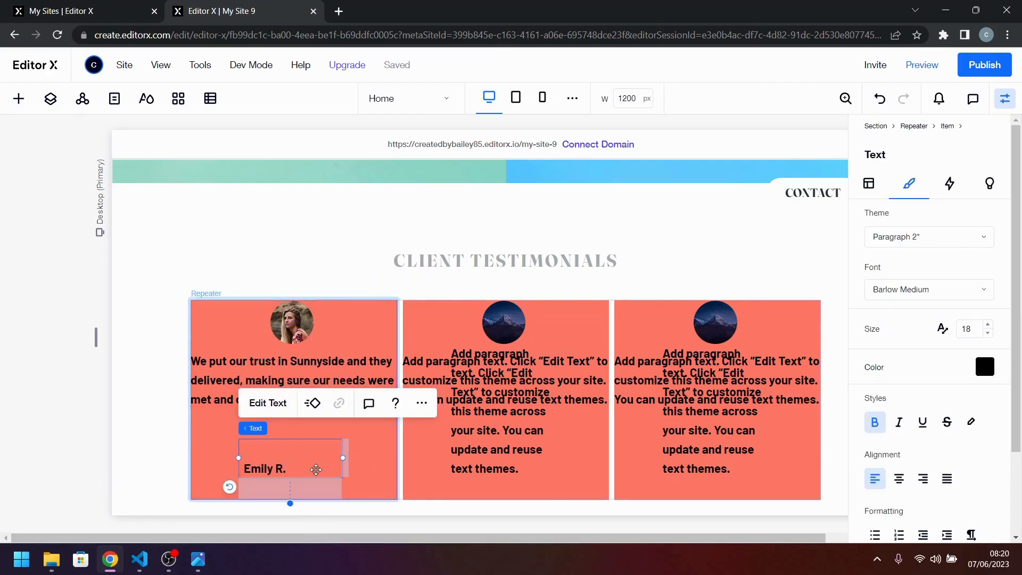
double_click(241, 469)
left_click(241, 468)
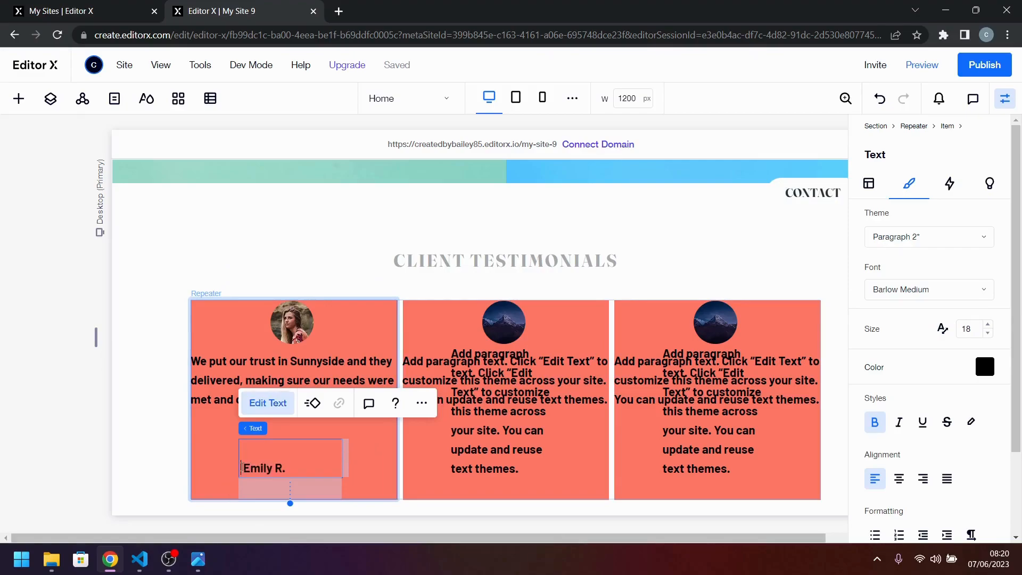
key("BackSpace")
key("BackSpace")
left_click(346, 455)
Set the client name text's width to max-content and move it up closer to the quote in the first card.
left_click(308, 469)
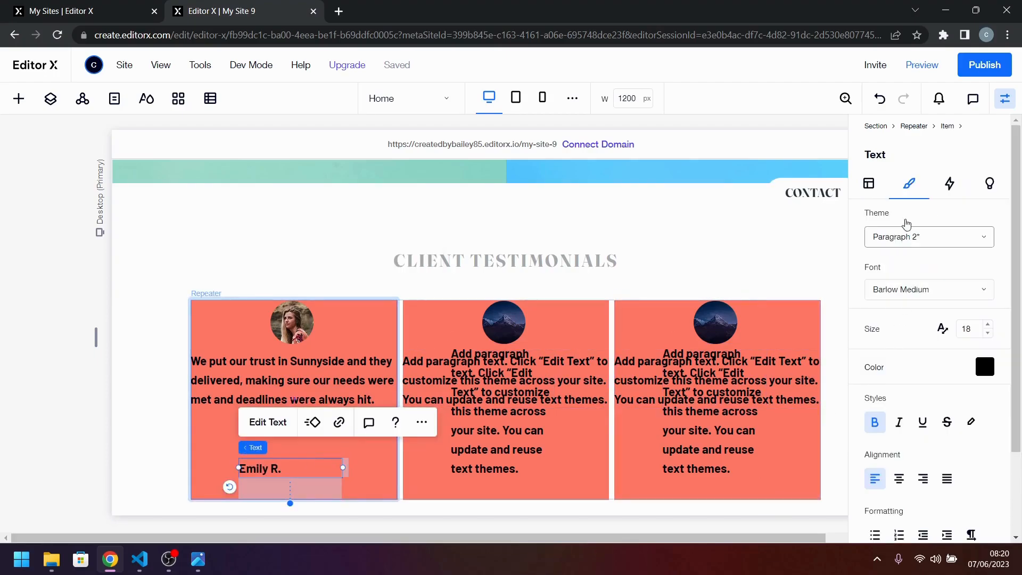
left_click(870, 184)
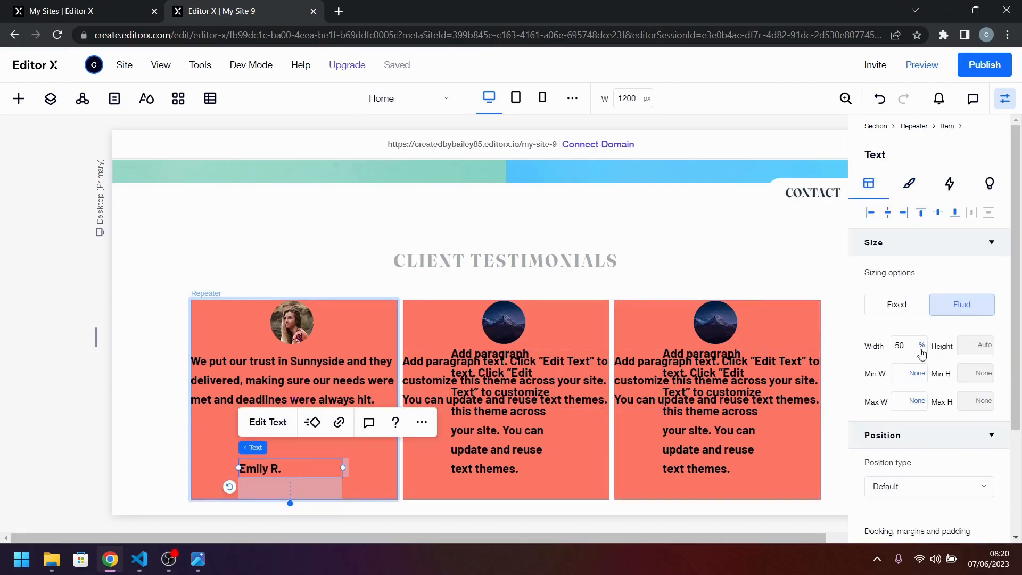
left_click(921, 345)
left_click(965, 443)
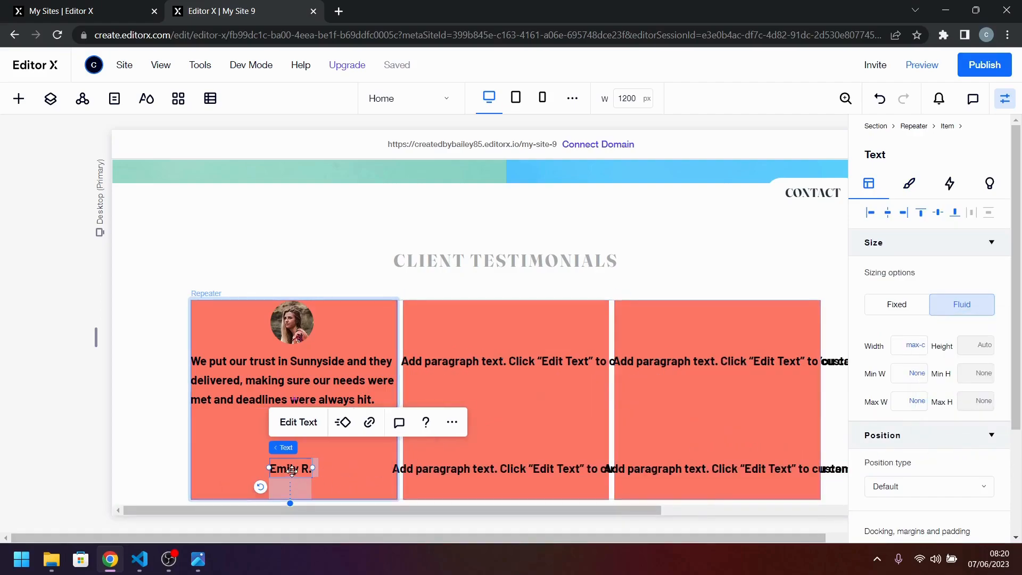
left_click_drag(292, 469, 296, 440)
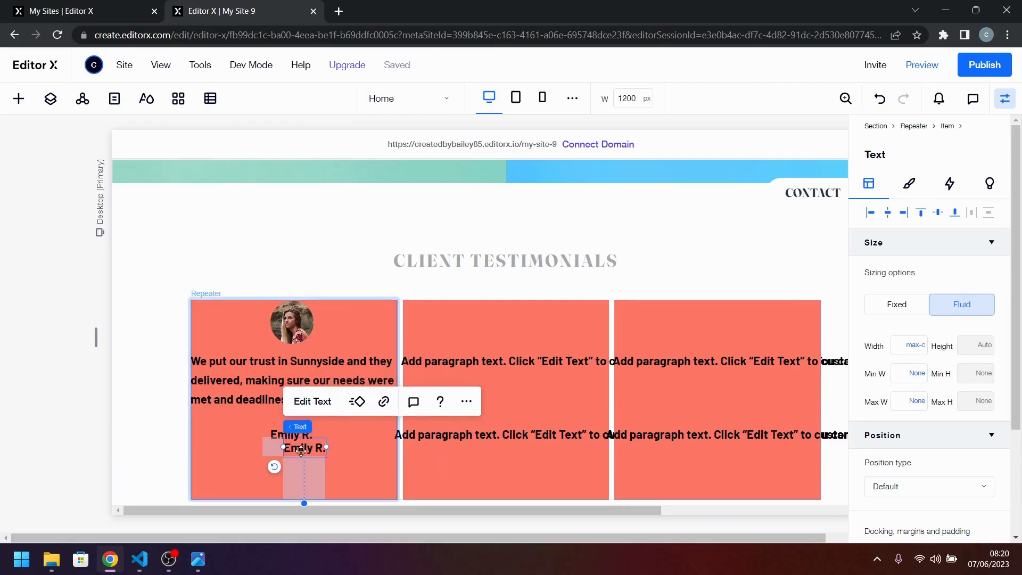
Duplicate the client name text just below itself and replace the copy's text with "Marketing Director".
left_click_drag(290, 437, 288, 458)
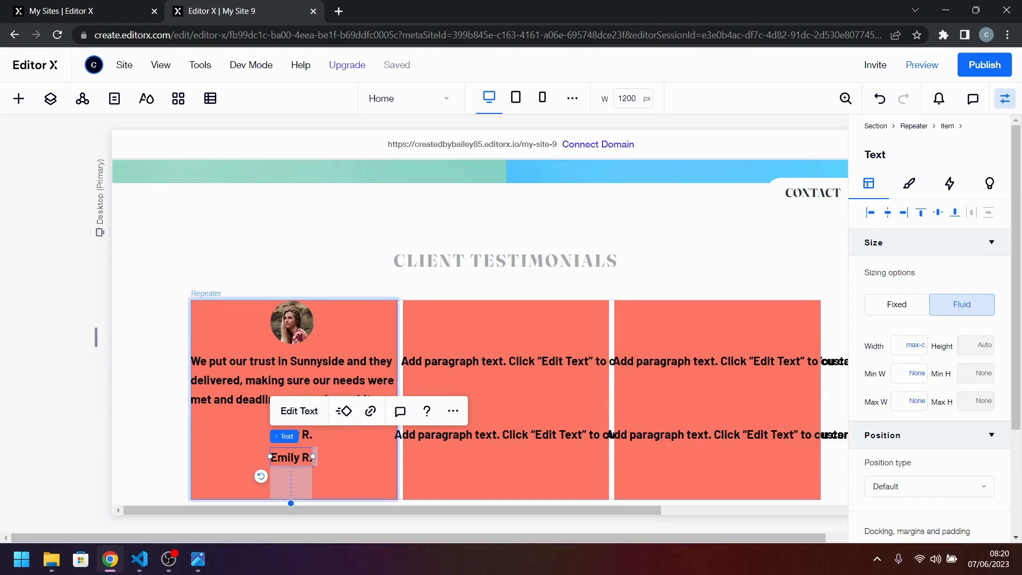
key("alt+Tab")
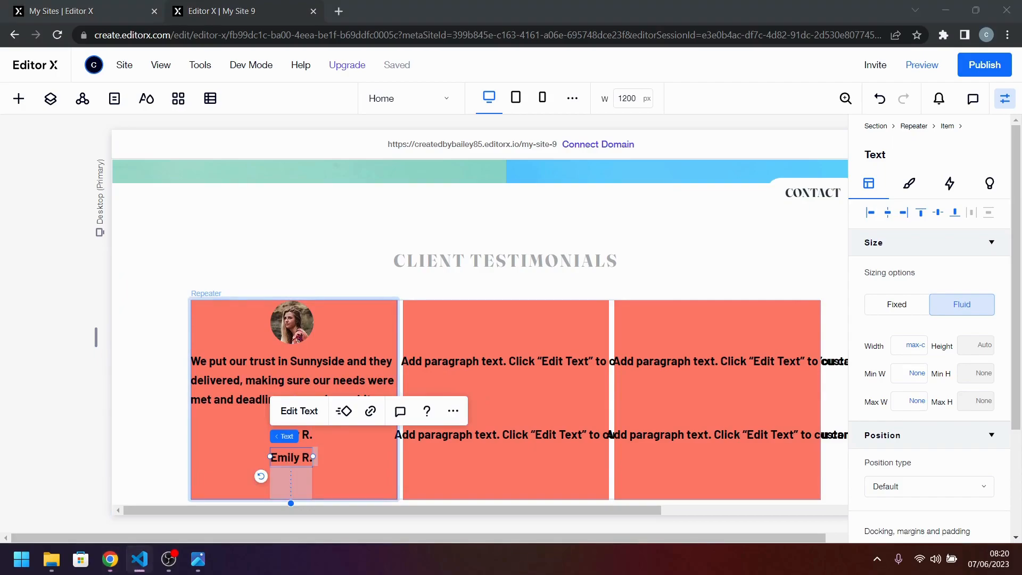
double_click(303, 457)
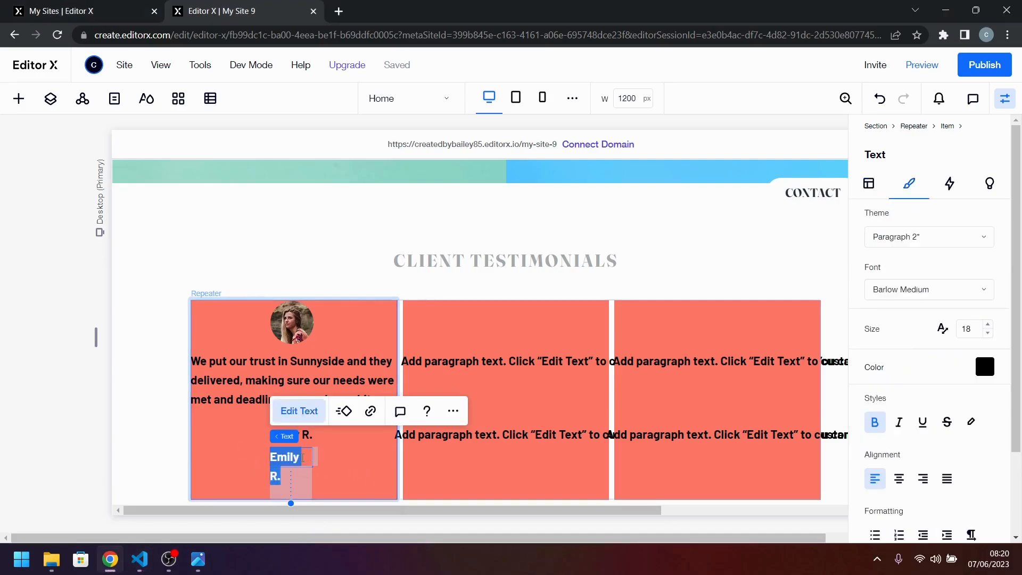
type("Marketing Director")
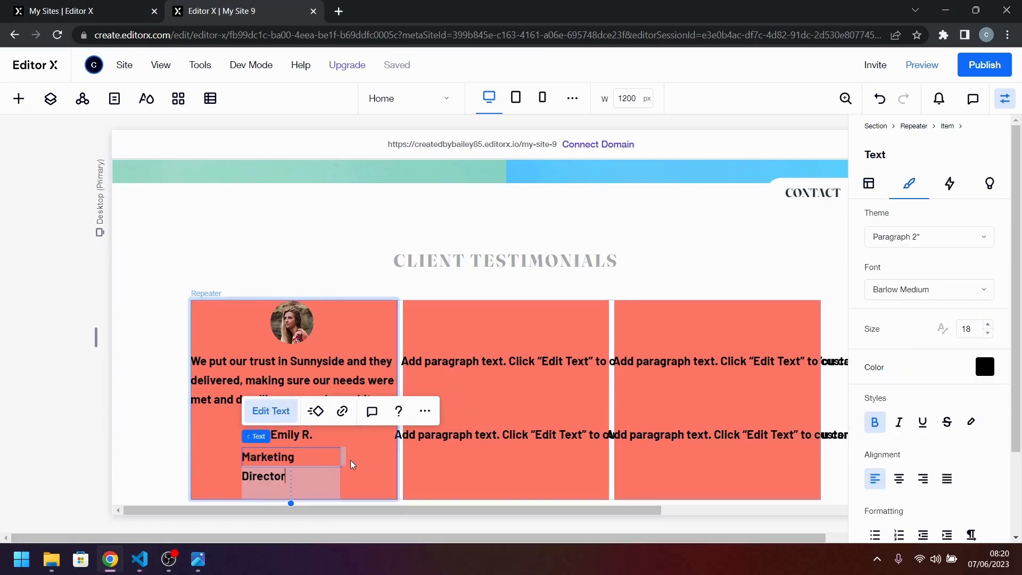
left_click(352, 461)
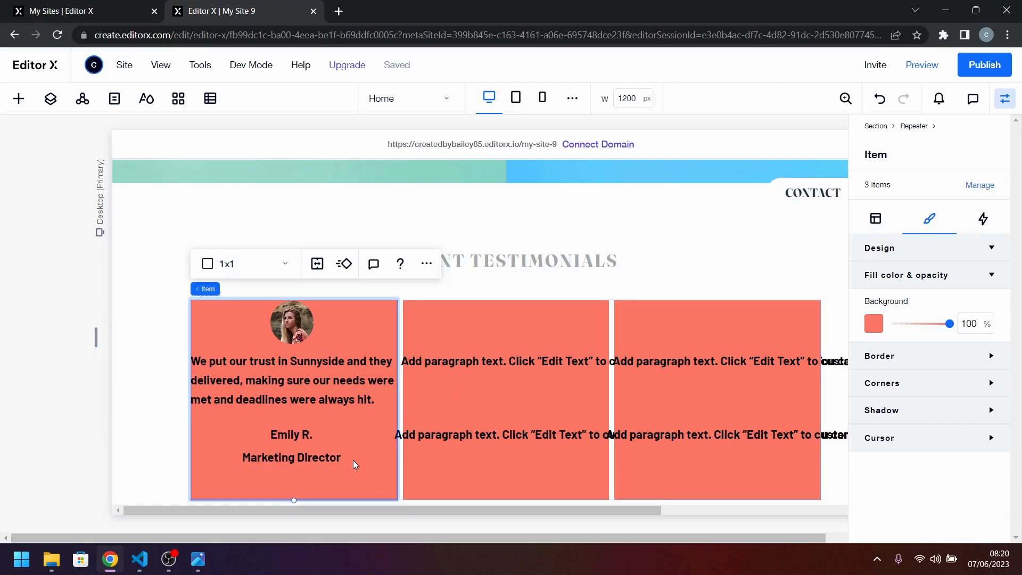
left_click(304, 458)
left_click(381, 445)
left_click(482, 434)
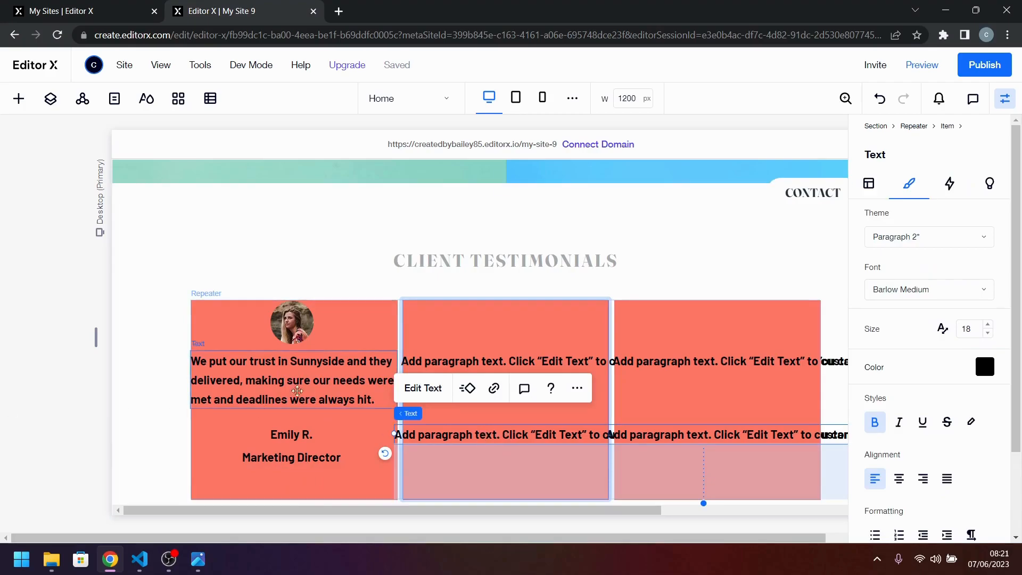
Try to move the second card's quote placeholder down and sideways, and undo the moves.
left_click(497, 347)
left_click(497, 368)
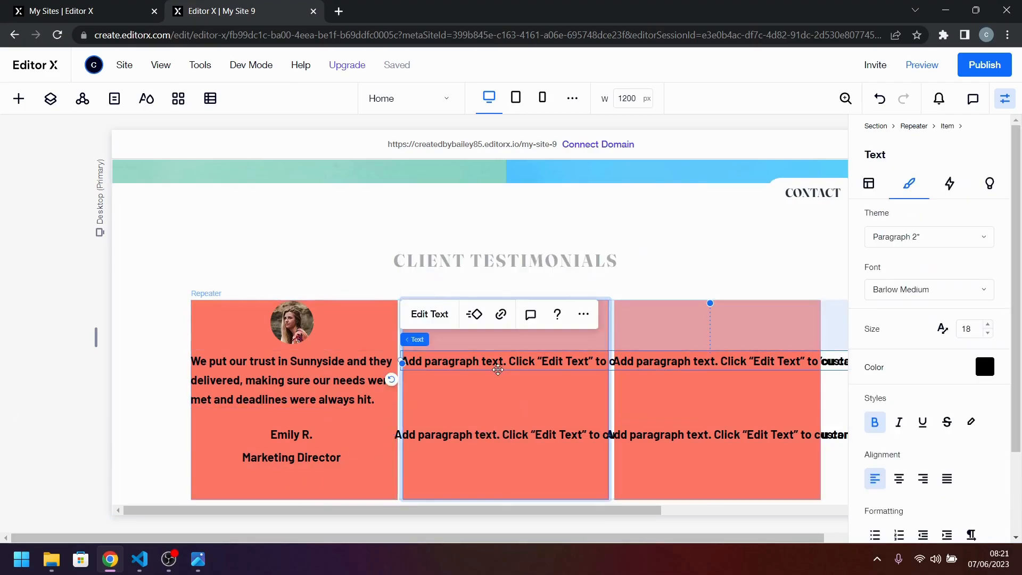
left_click_drag(497, 370, 499, 396)
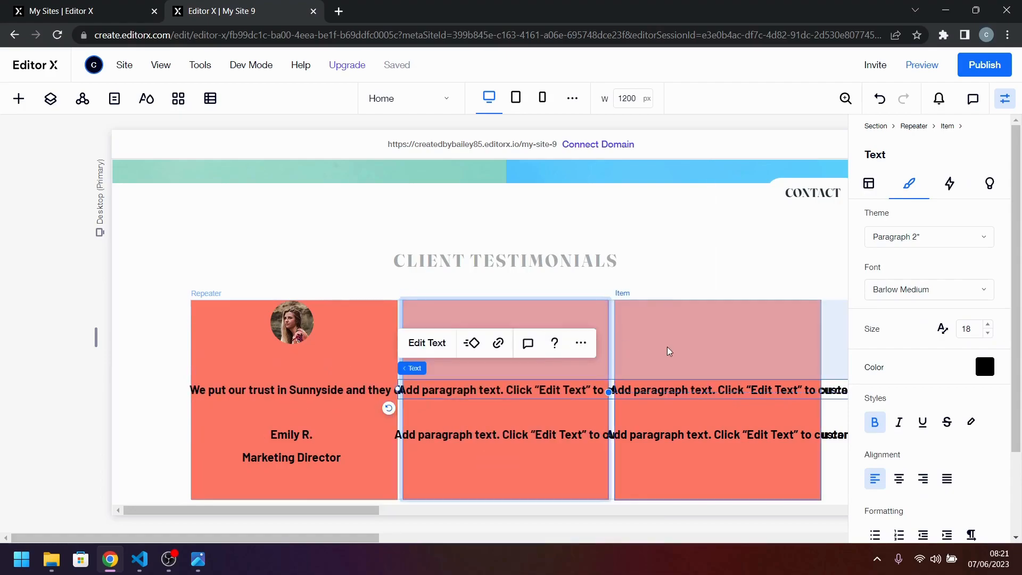
left_click(644, 359)
left_click(500, 379)
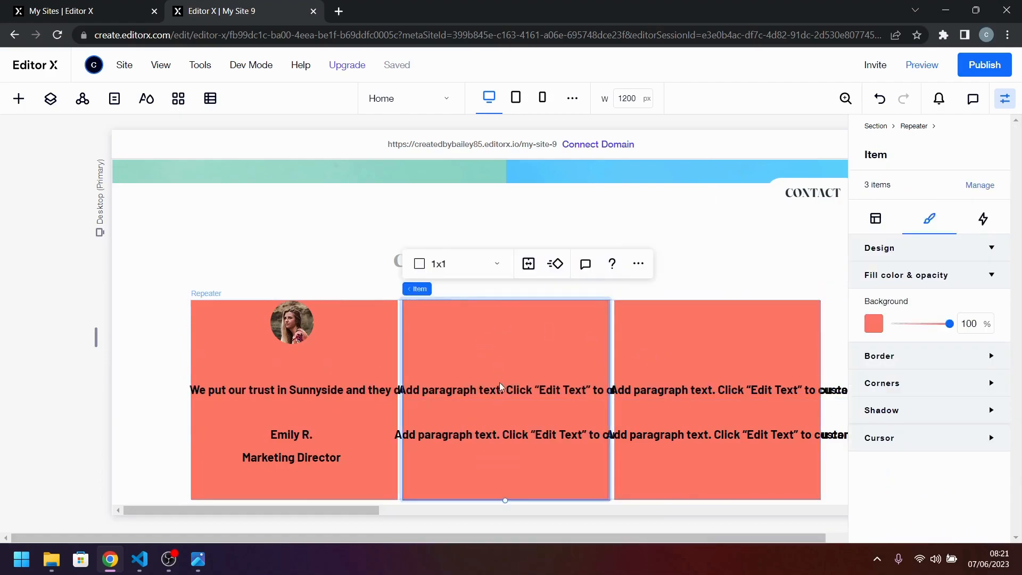
left_click_drag(496, 396, 525, 399)
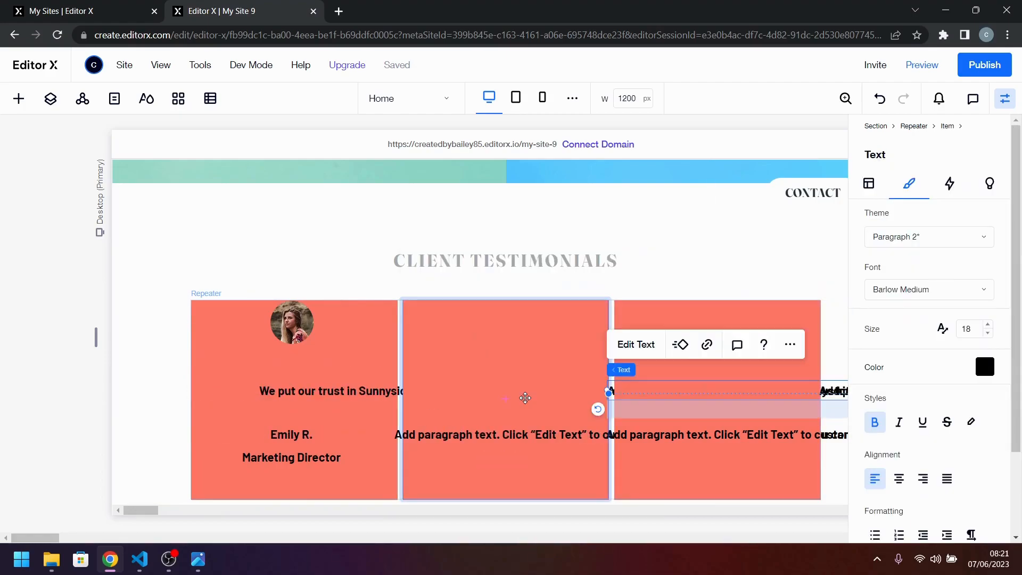
key("ctrl+z")
key("ctrl+z")
key("ctrl+z")
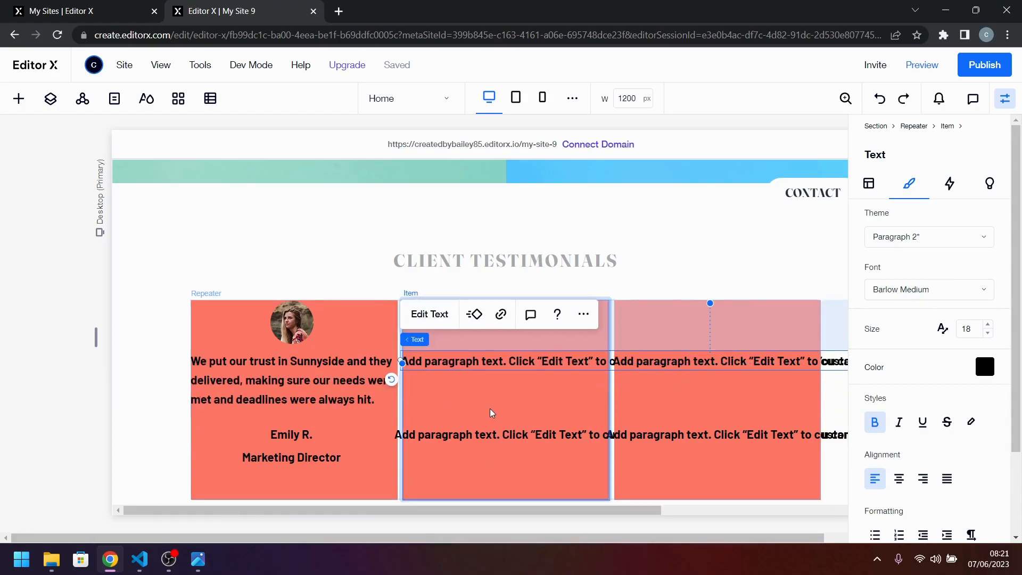
left_click(530, 396)
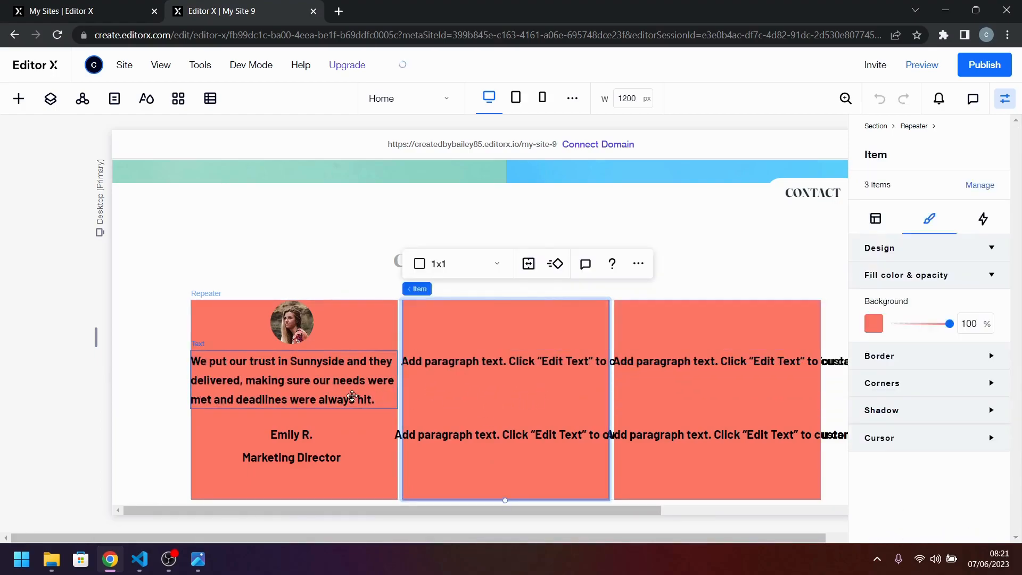
left_click(351, 397)
left_click(566, 365)
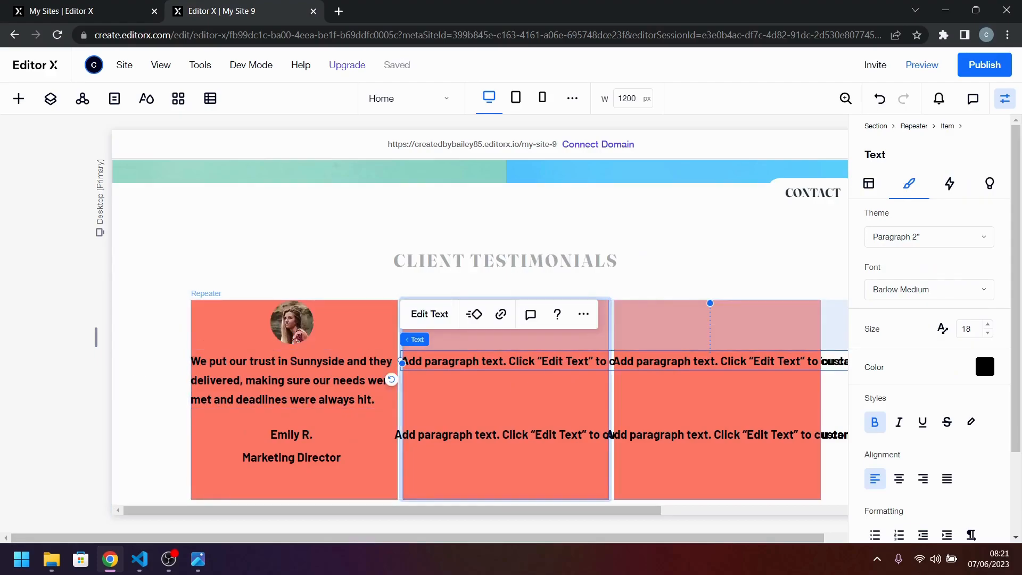
key("alt+Tab")
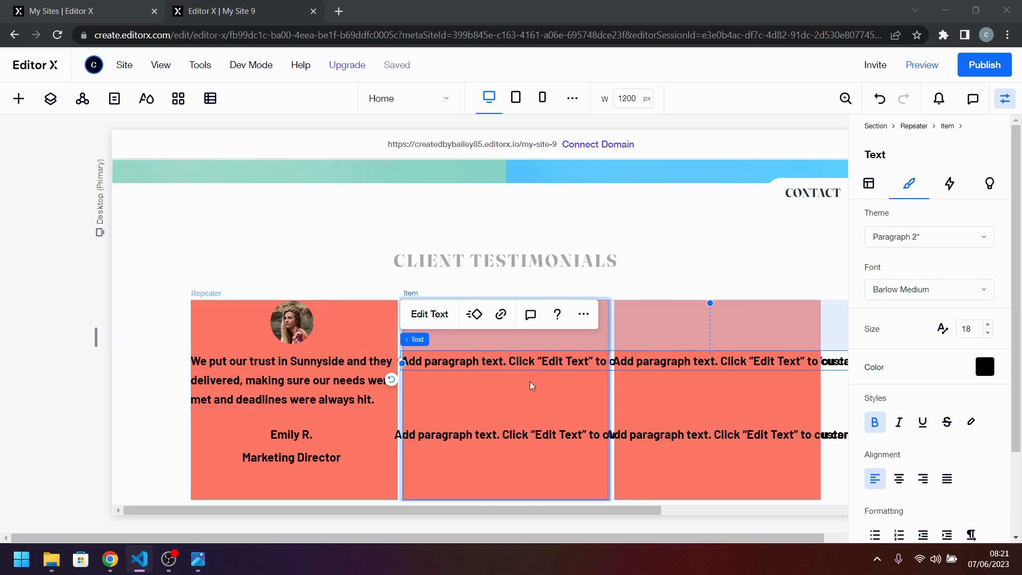
left_click(527, 365)
double_click(530, 361)
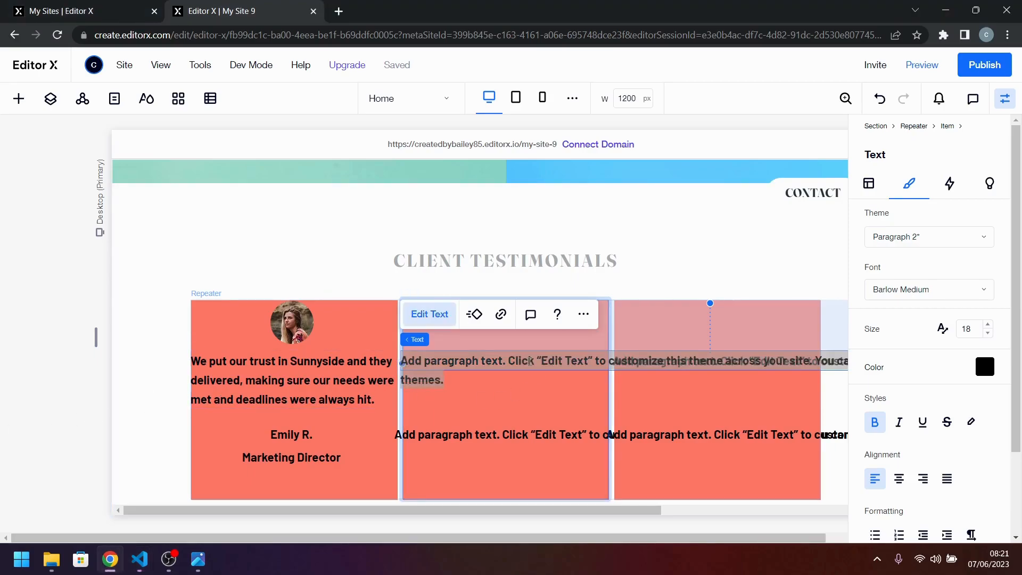
key("ctrl+z")
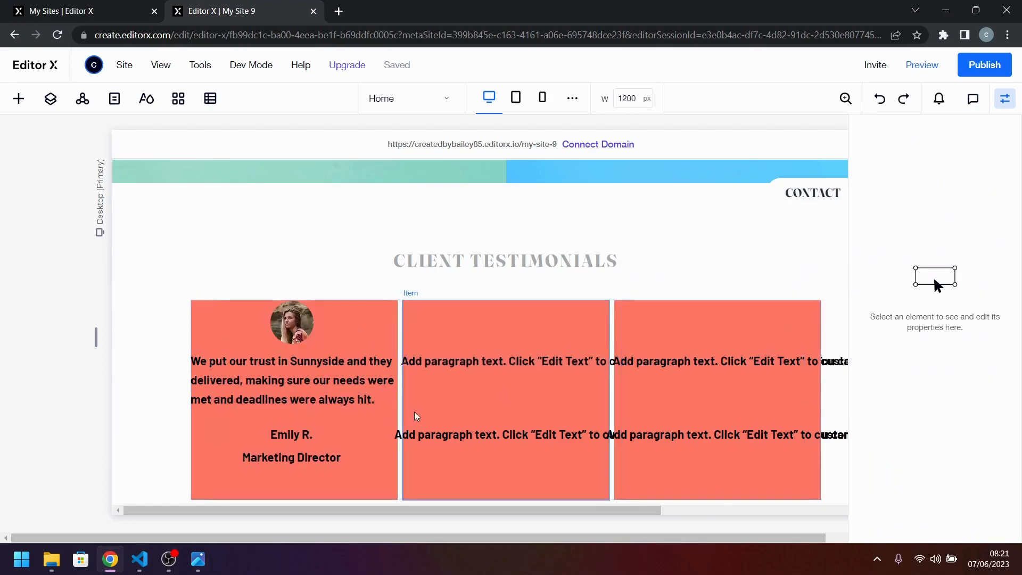
Replace the second card's quote placeholder with "Sunnyside's enthusiasm coupled with their keen interest in our brand's success made it a satisfying and enjoyable experience.".
key("alt+Tab")
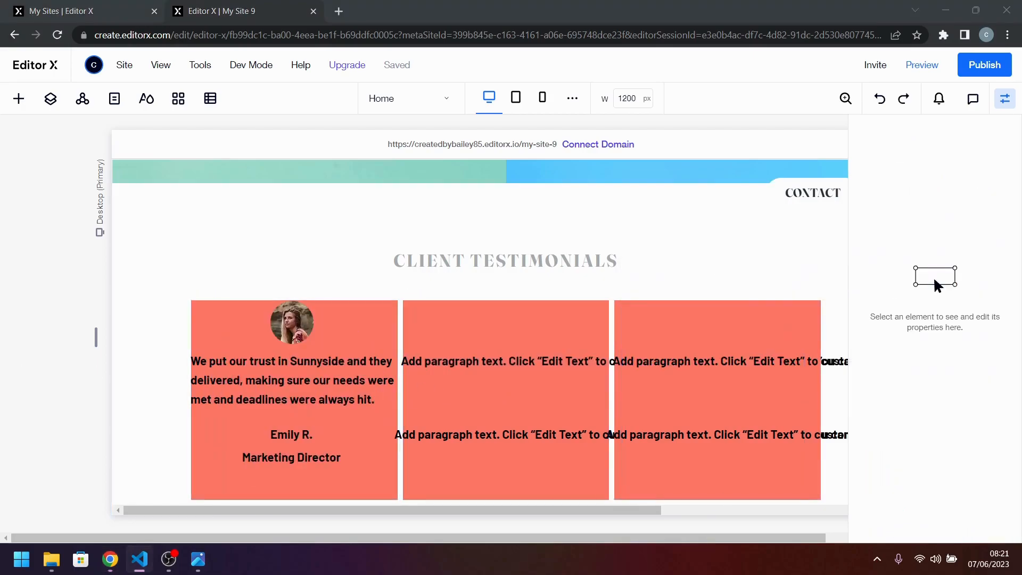
left_click(586, 366)
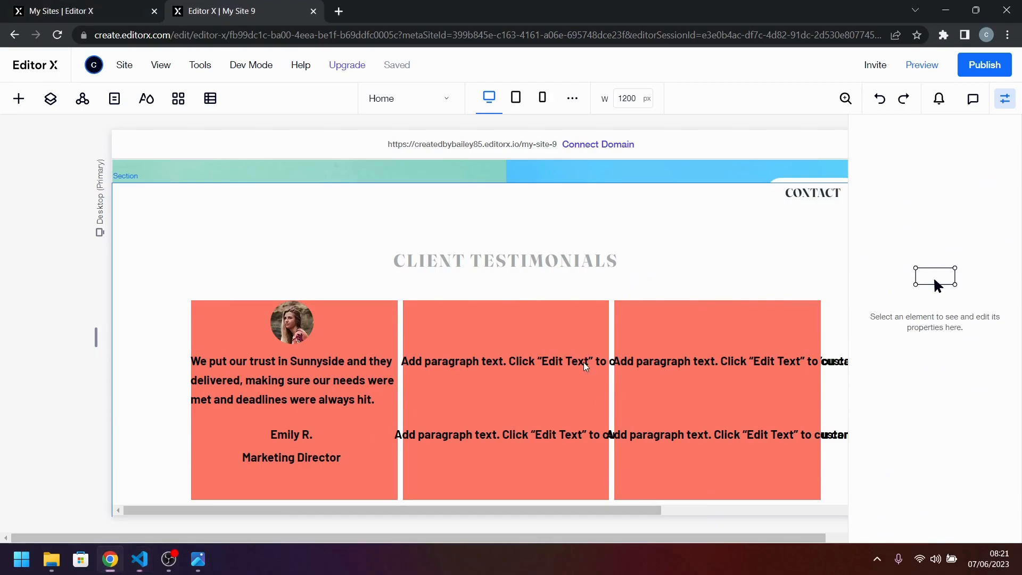
double_click(553, 362)
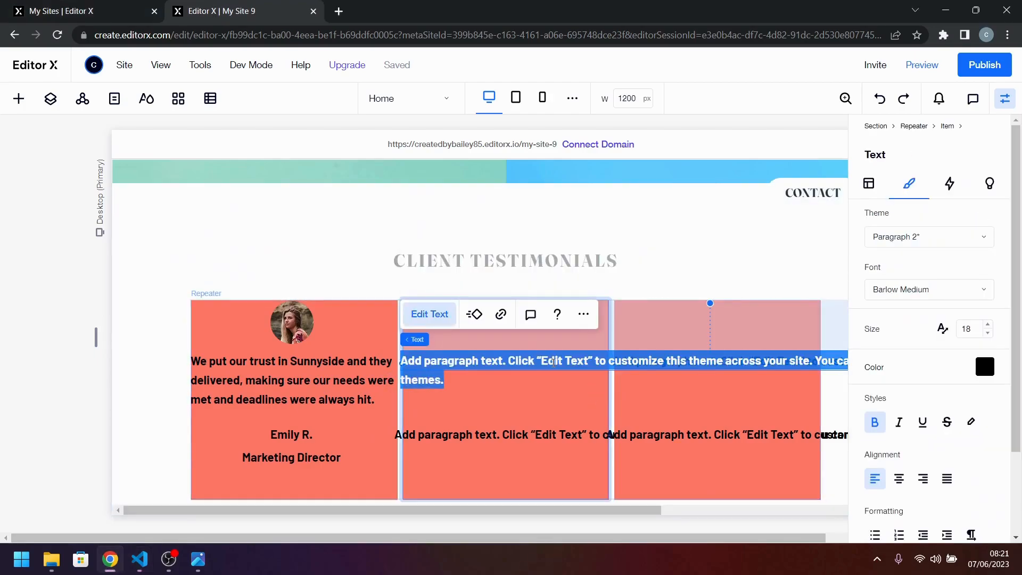
key("ctrl+v")
left_click(576, 423)
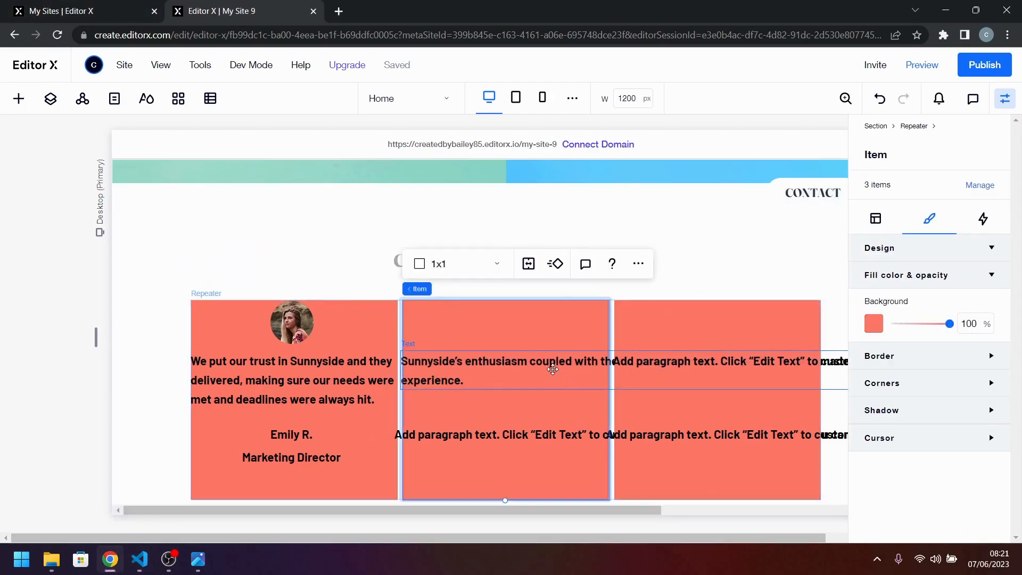
Try to left-align the second card's quote and set its width to 100%, and undo the changes.
left_click(556, 368)
left_click(869, 184)
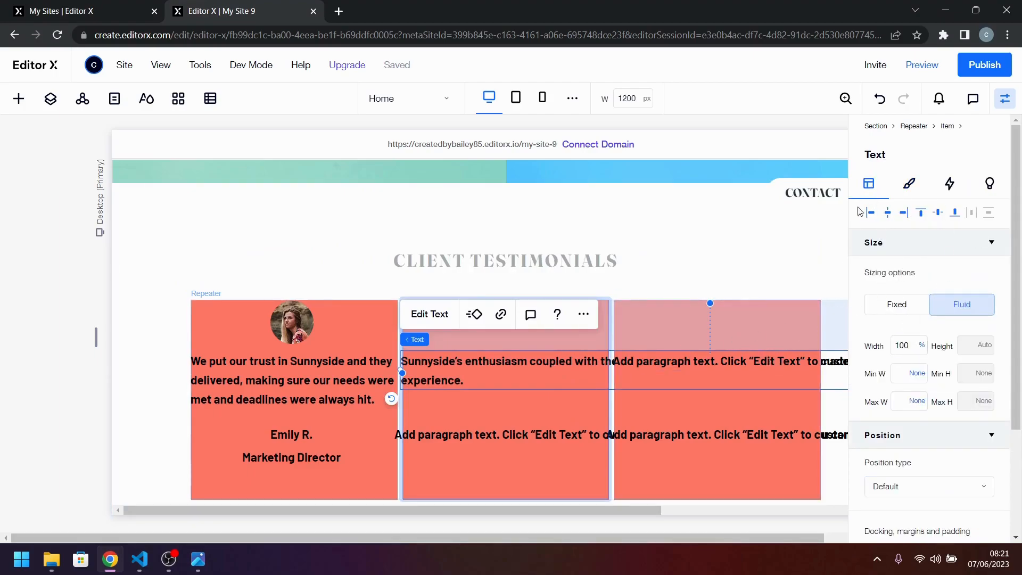
left_click(871, 213)
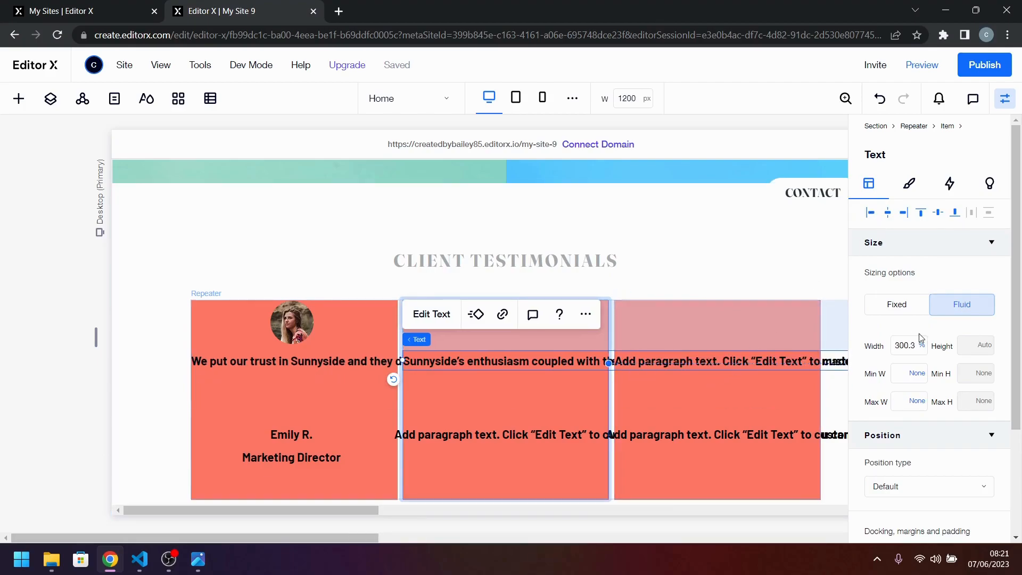
left_click(904, 353)
type("100")
key("Return")
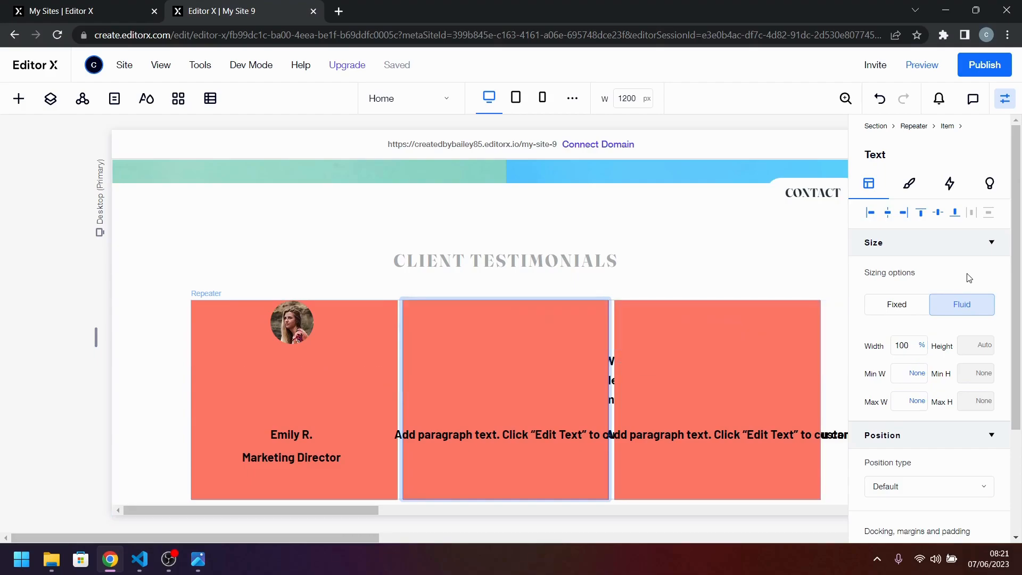
key("ctrl+z")
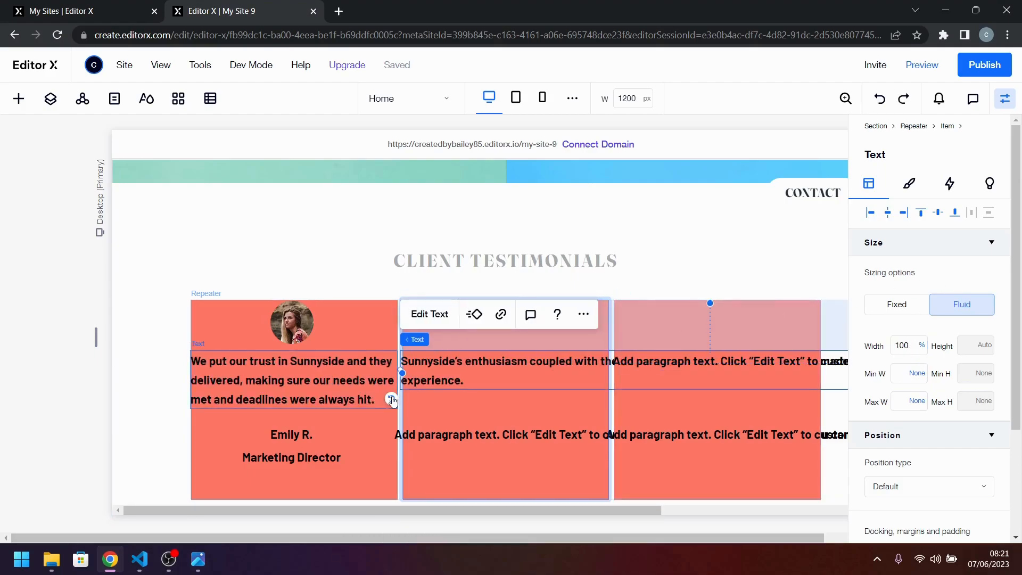
left_click(339, 383)
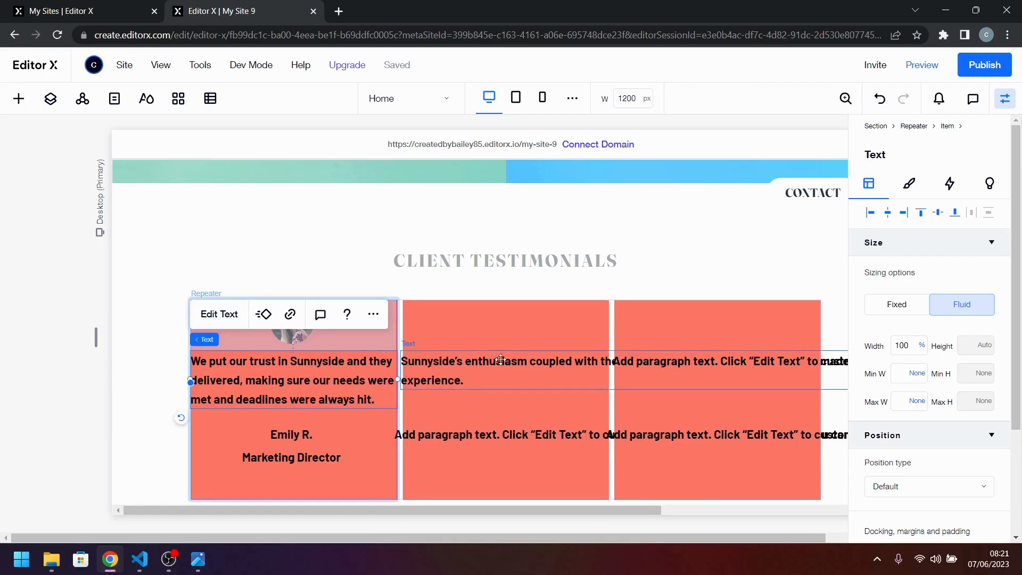
key("ctrl+z")
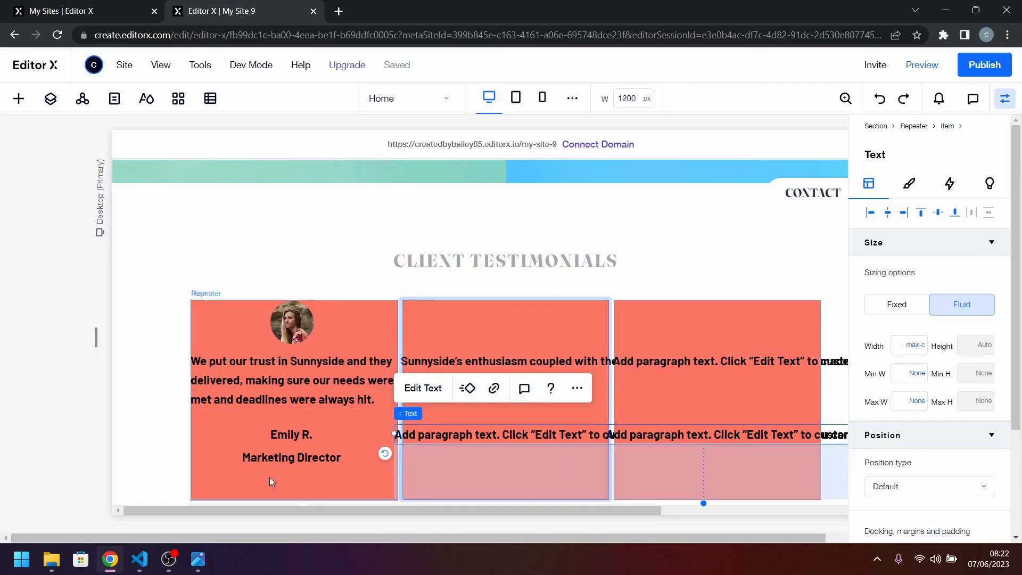
Replace the second card's name placeholder with the client's name and move it slightly down beneath the quote.
left_click(277, 435)
left_click(283, 459)
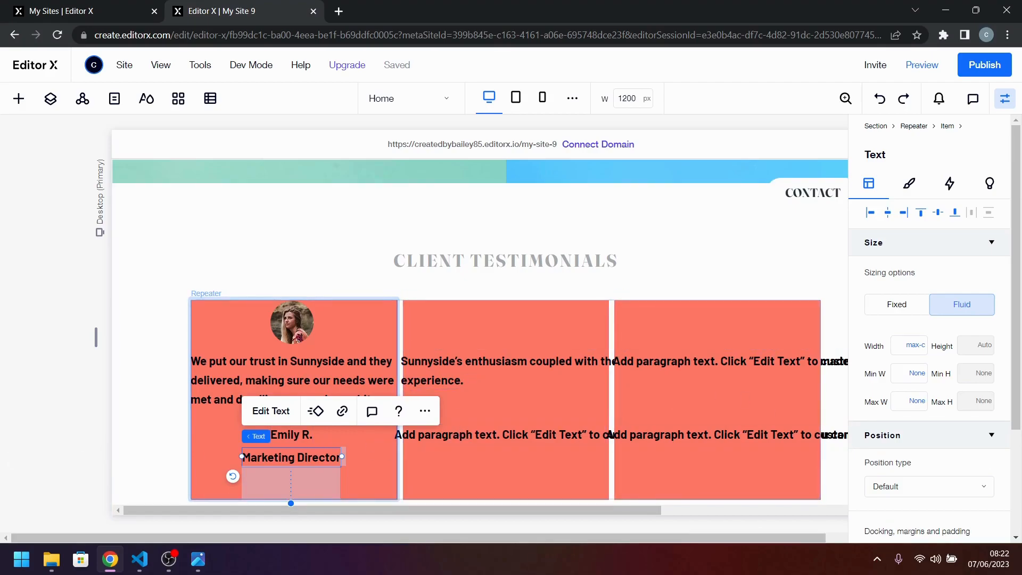
key("alt+Tab")
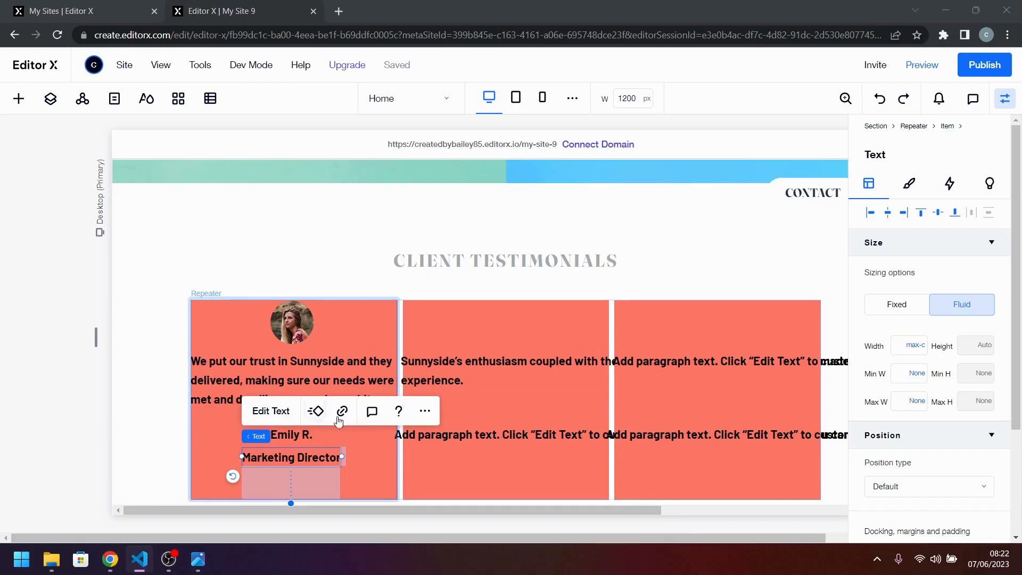
left_click(580, 436)
double_click(580, 437)
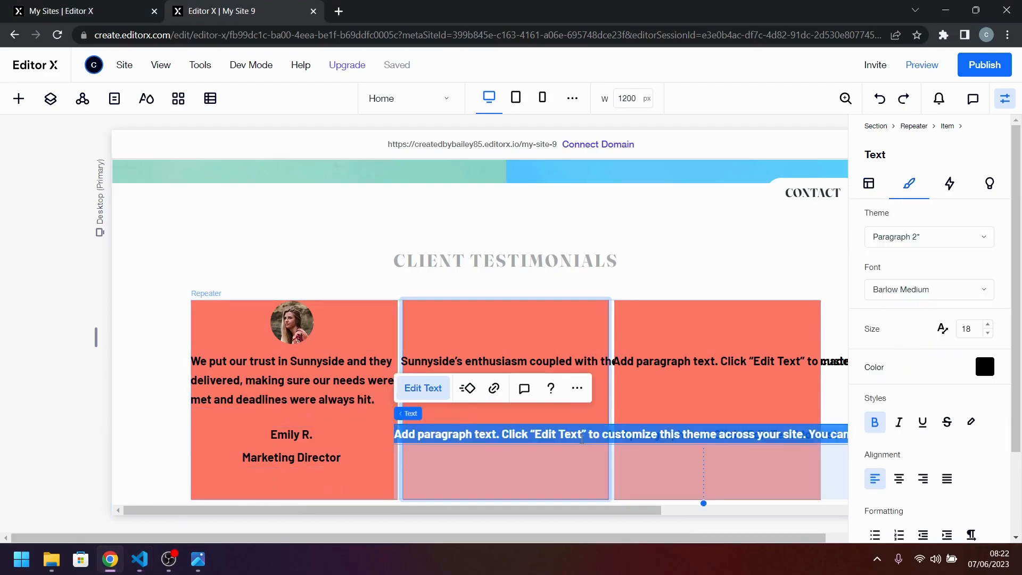
key("ctrl+v")
mouse_move(582, 439)
left_mouse_down()
mouse_move(542, 453)
mouse_move(577, 437)
left_mouse_up()
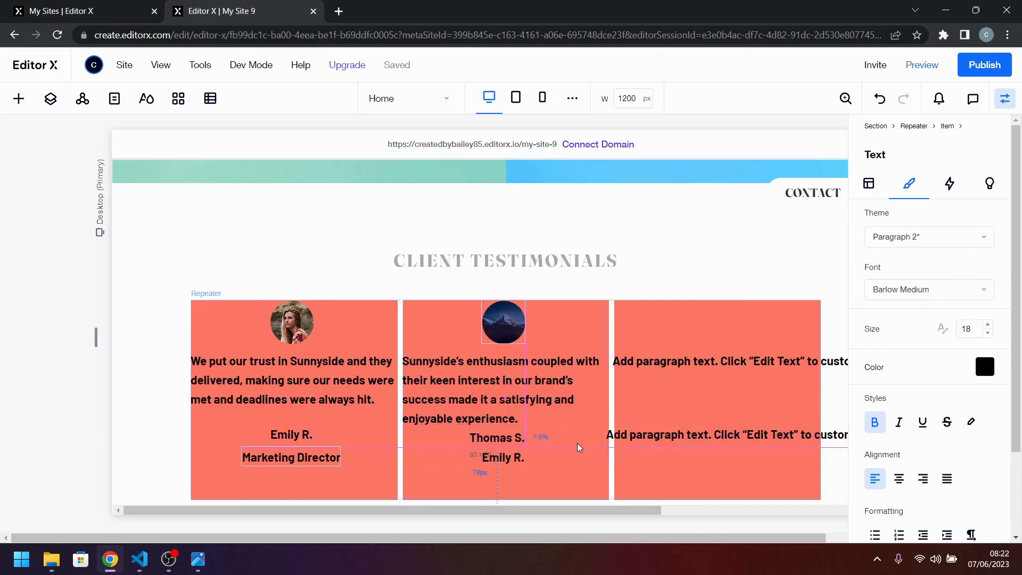
left_click(577, 443)
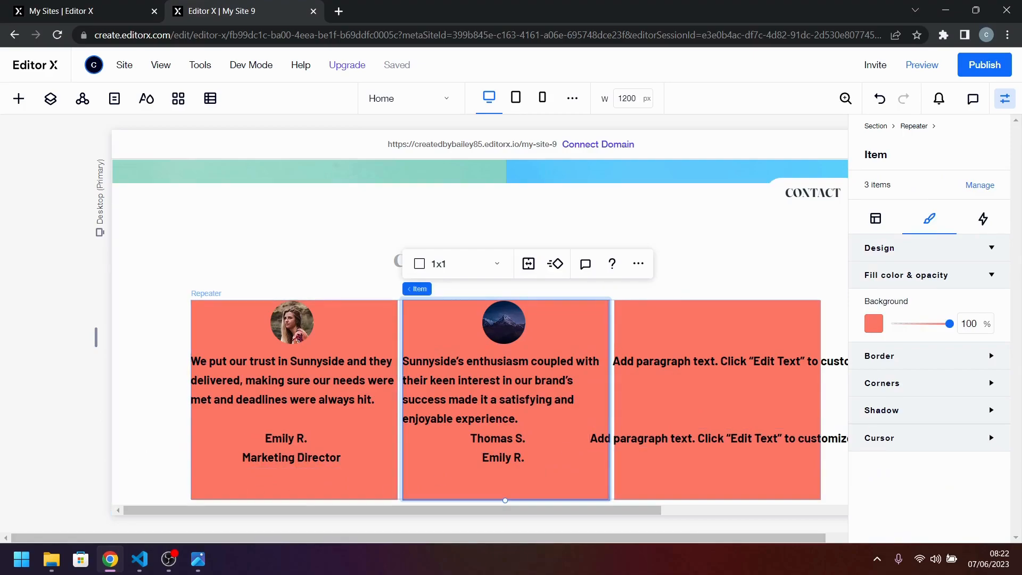
Replace the text below the client's name in the second card with the job title "Chief Operating Officer".
key("alt+Tab")
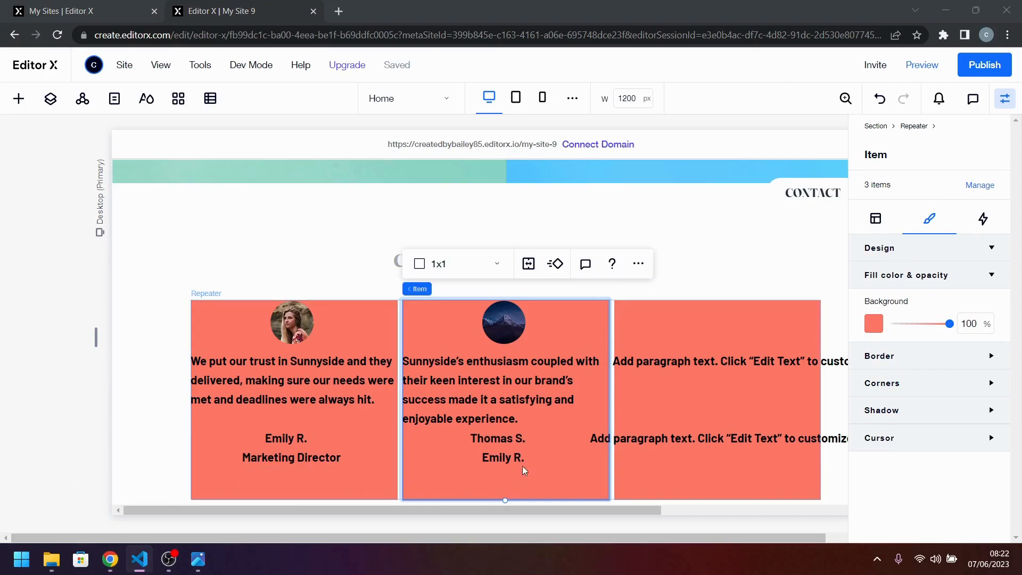
key("alt+Tab")
left_click(505, 457)
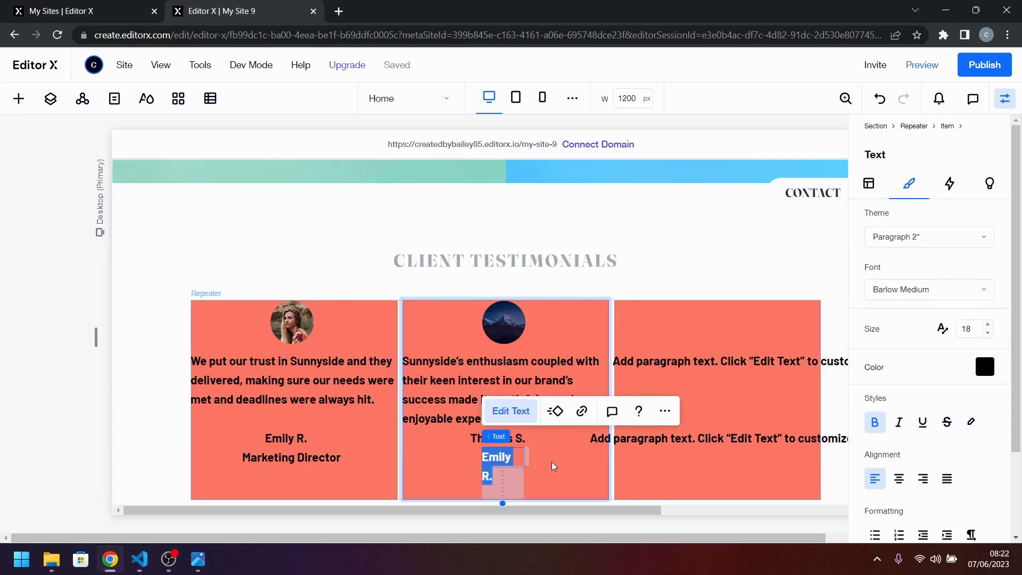
left_click(574, 461)
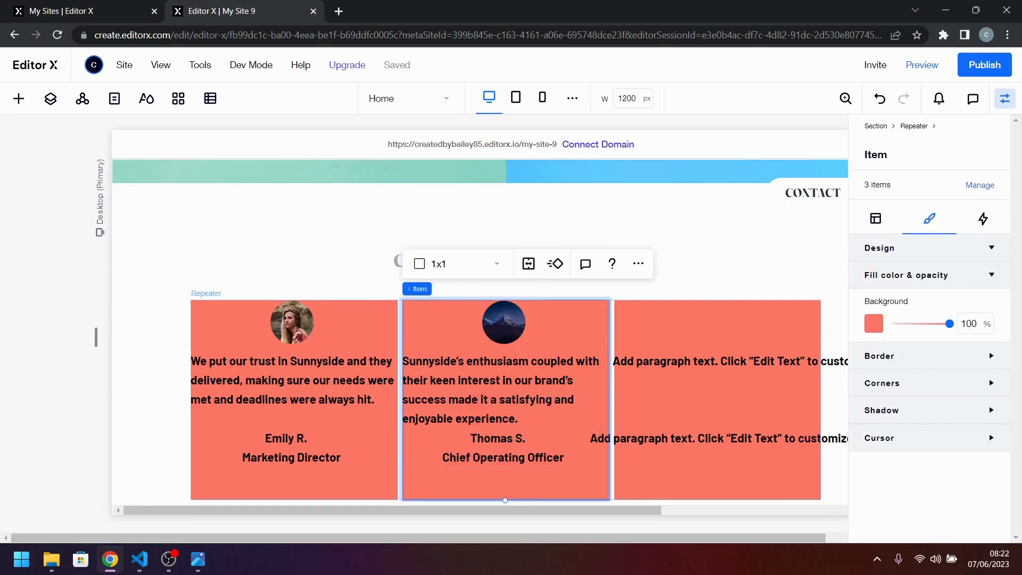
Replace the name placeholder in the third card with the client's name.
key("alt+Tab")
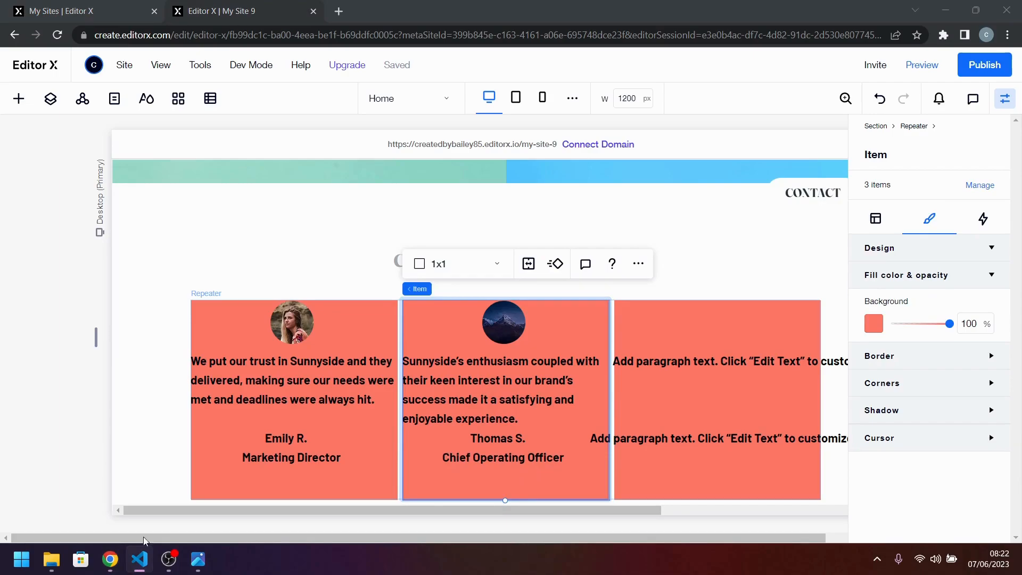
double_click(724, 438)
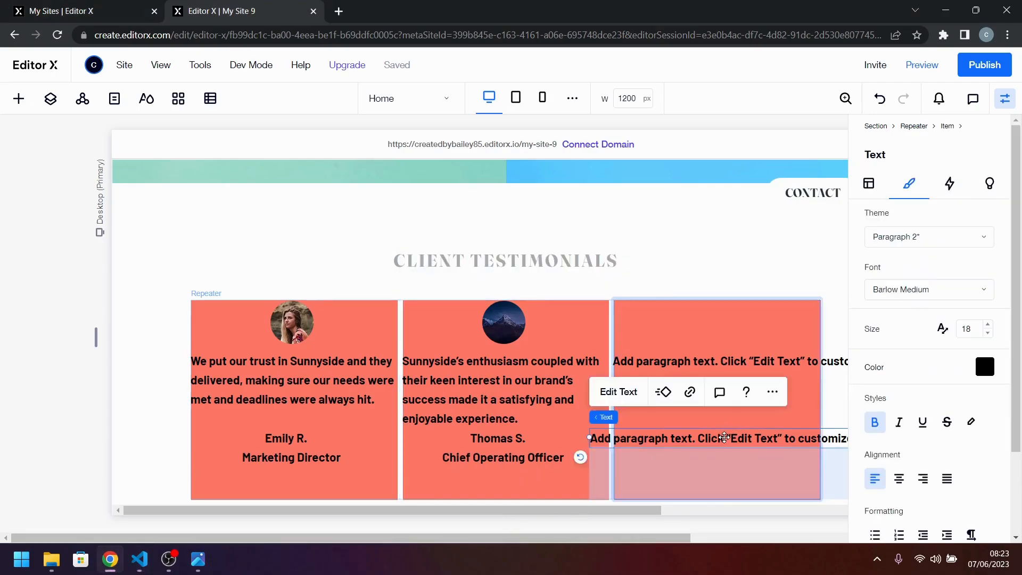
type("Jennie")
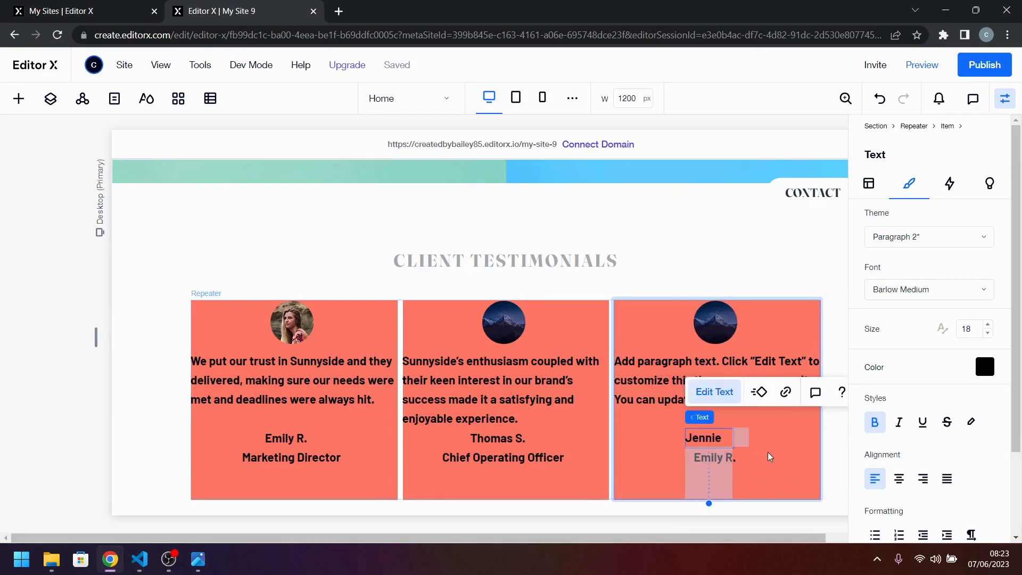
type(" F.")
left_click(767, 452)
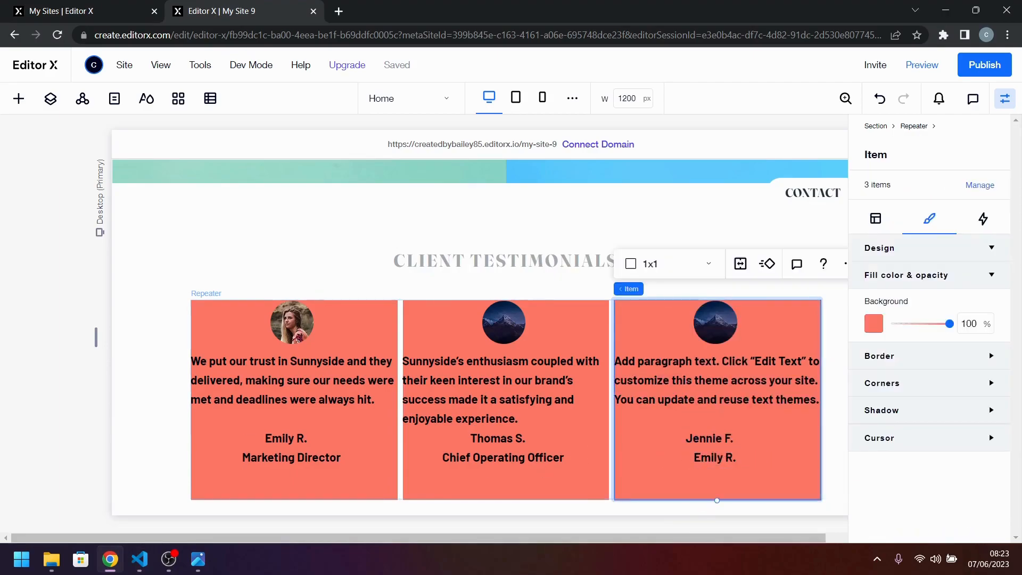
Replace the text below the client's name in the third card with the job title "Business Owner".
key("alt+Tab")
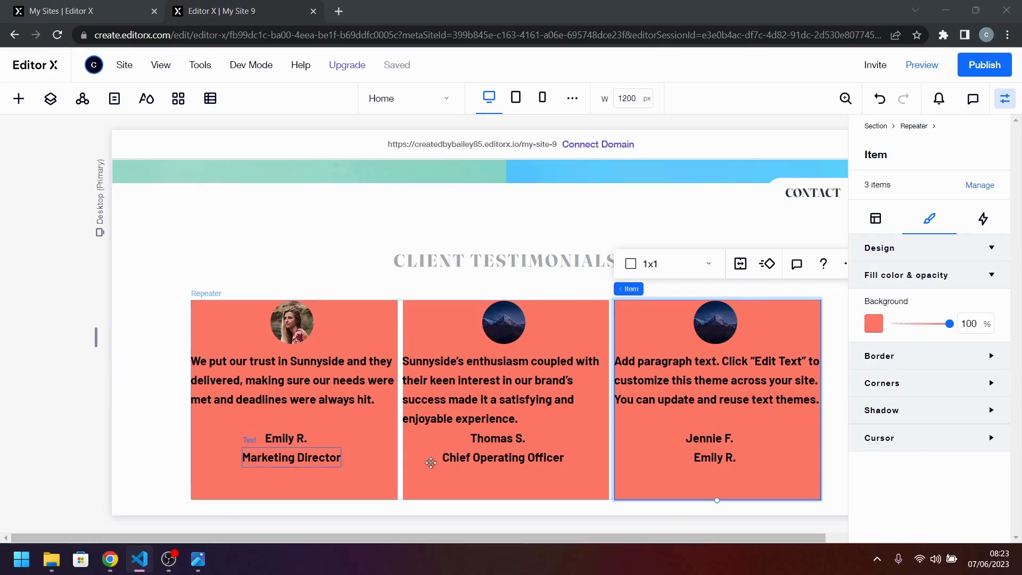
key("alt+Tab")
double_click(708, 459)
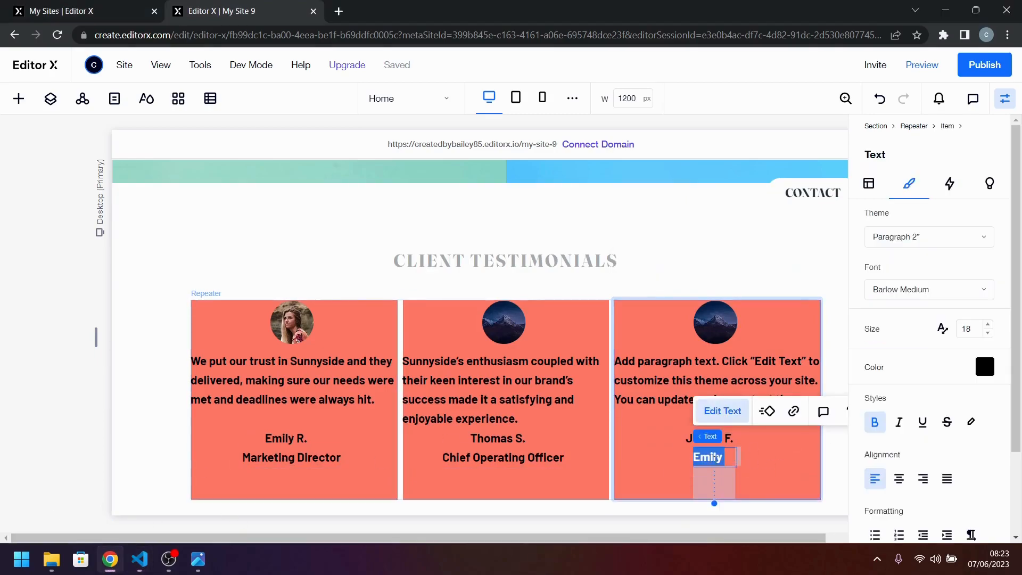
type("Business Owner")
left_click(786, 465)
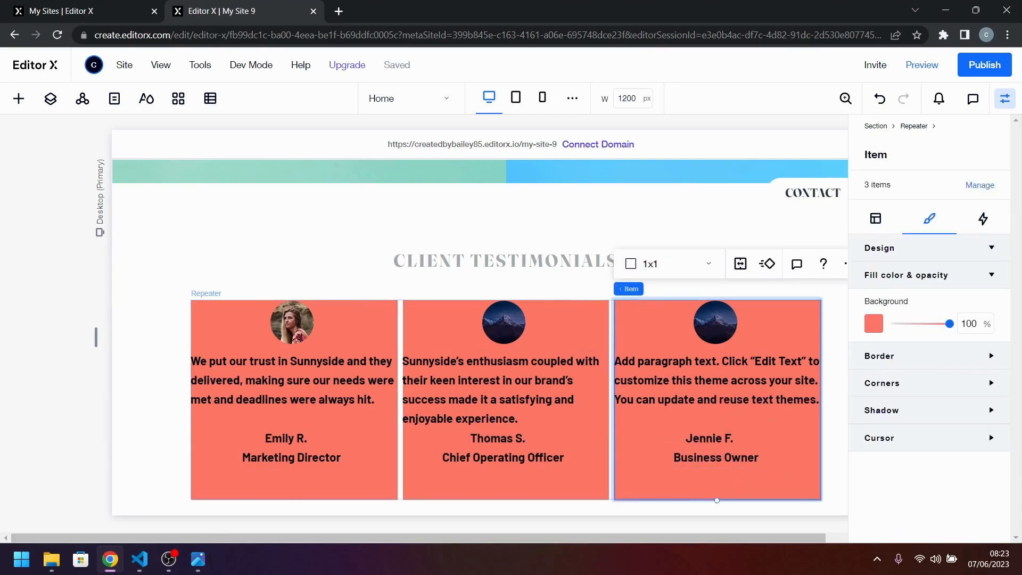
Replace the third card's quote placeholder with "Incredible end result! Our sales increased over 400% when we worked with Sunnyside. Highly recommended!".
key("alt+Tab")
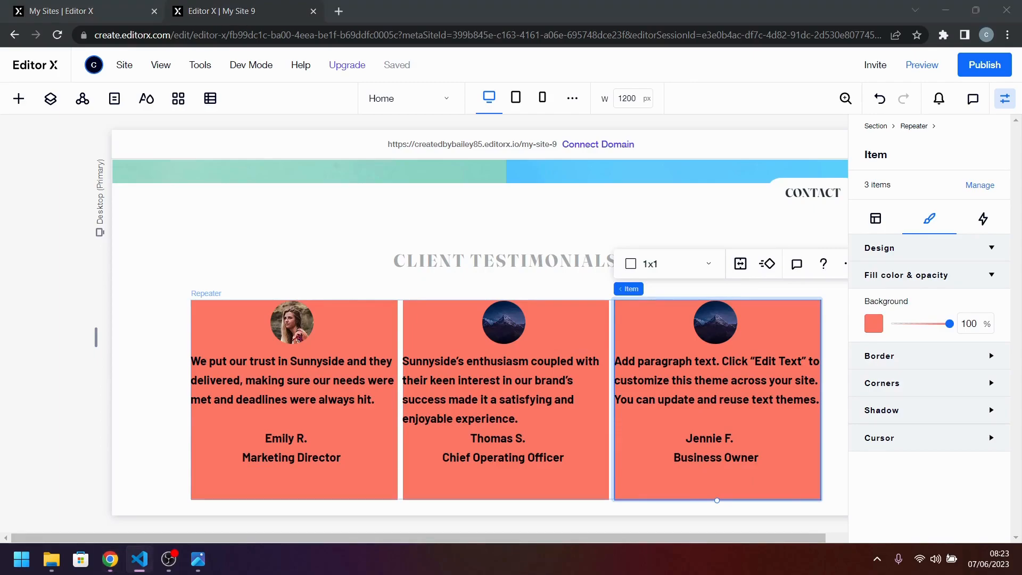
key("alt+Tab")
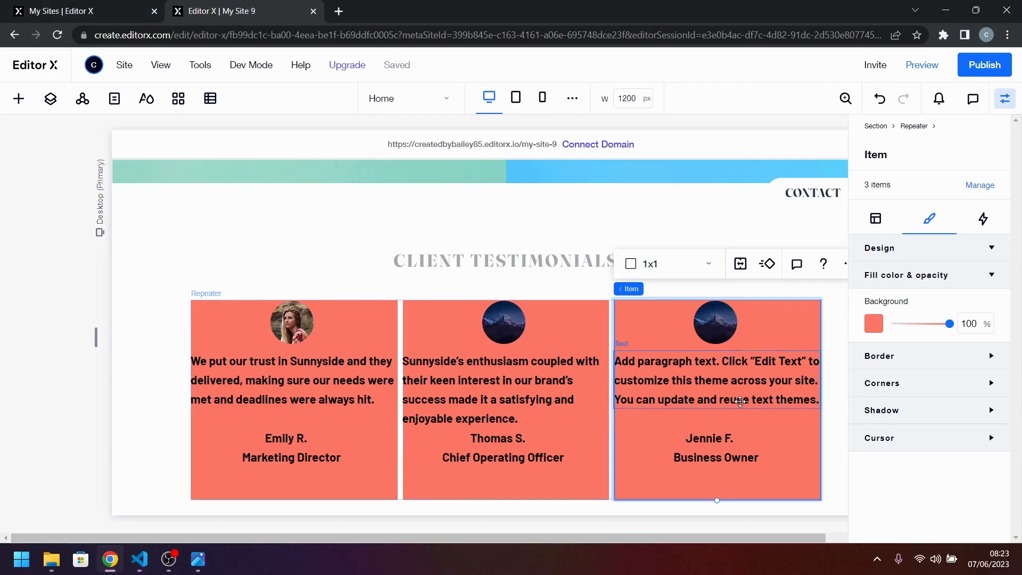
double_click(740, 402)
type("Incredible end result! Our sales increased over 400% when we worked with Sunnyside. Highly recommended!")
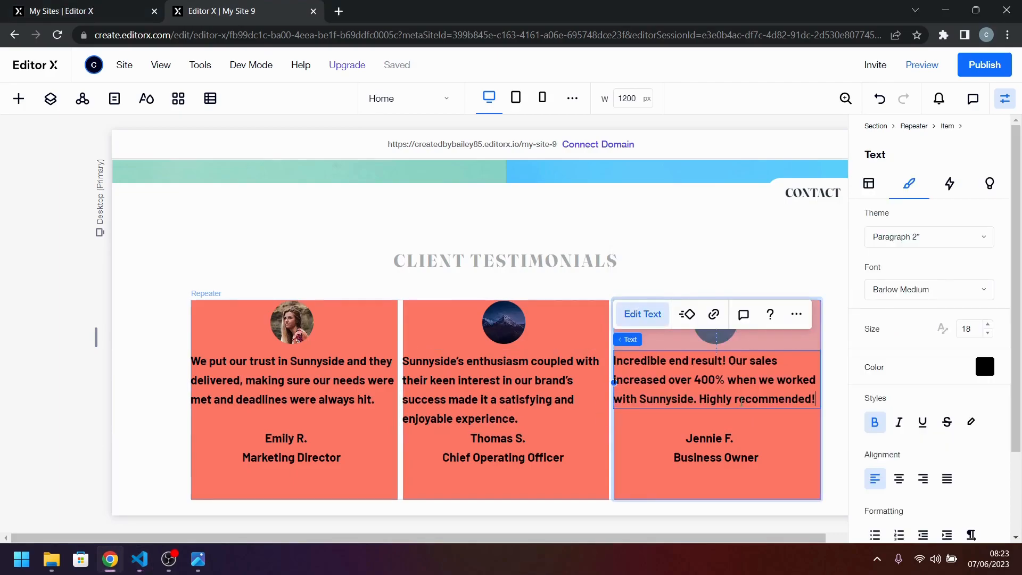
left_click(798, 452)
Replace the portrait in the second testimonial card with image-thomas.jpg from the site files.
left_click(504, 322)
left_click(517, 267)
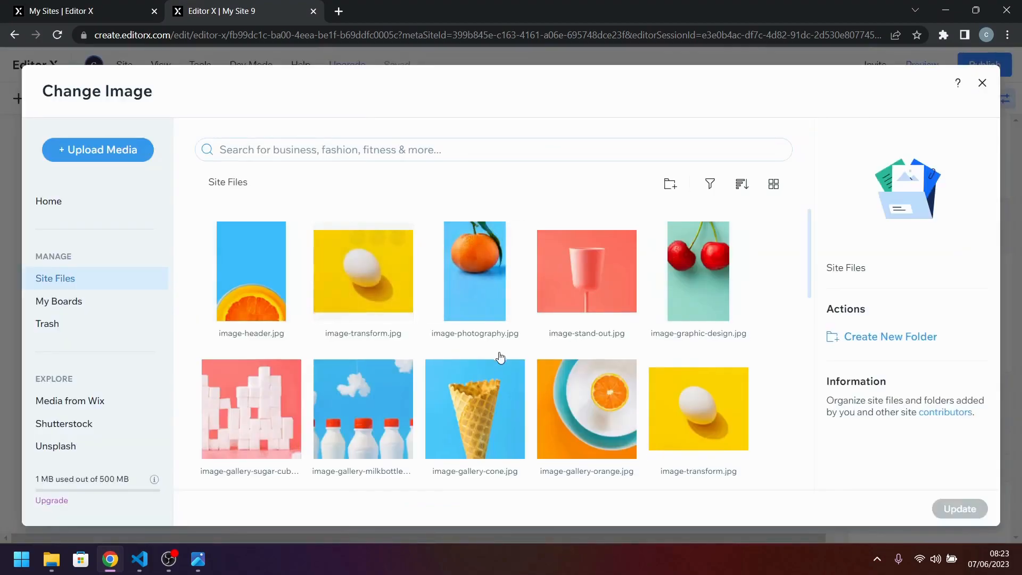
scroll(498, 354, "down", 2)
left_click(698, 421)
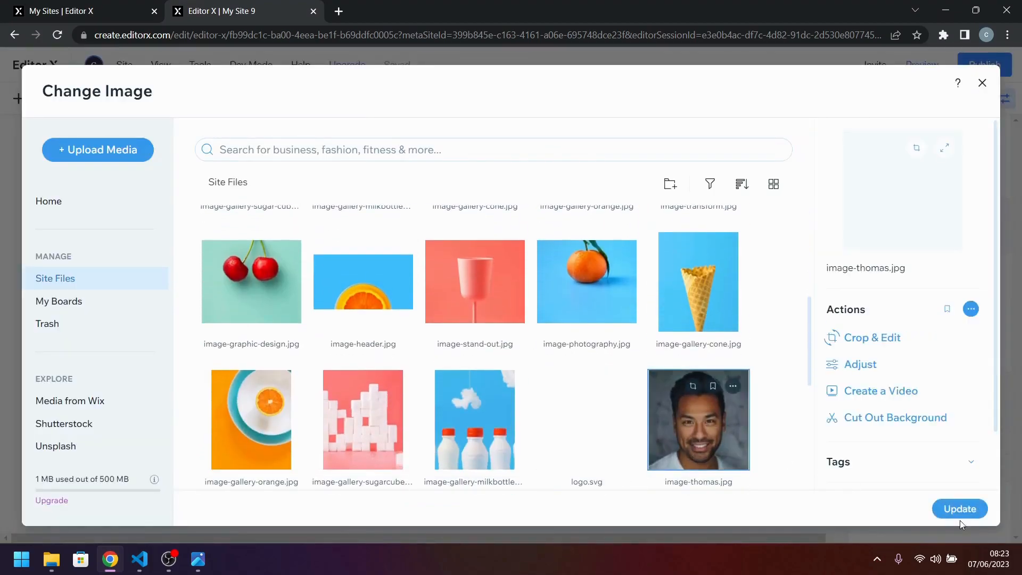
left_click(960, 509)
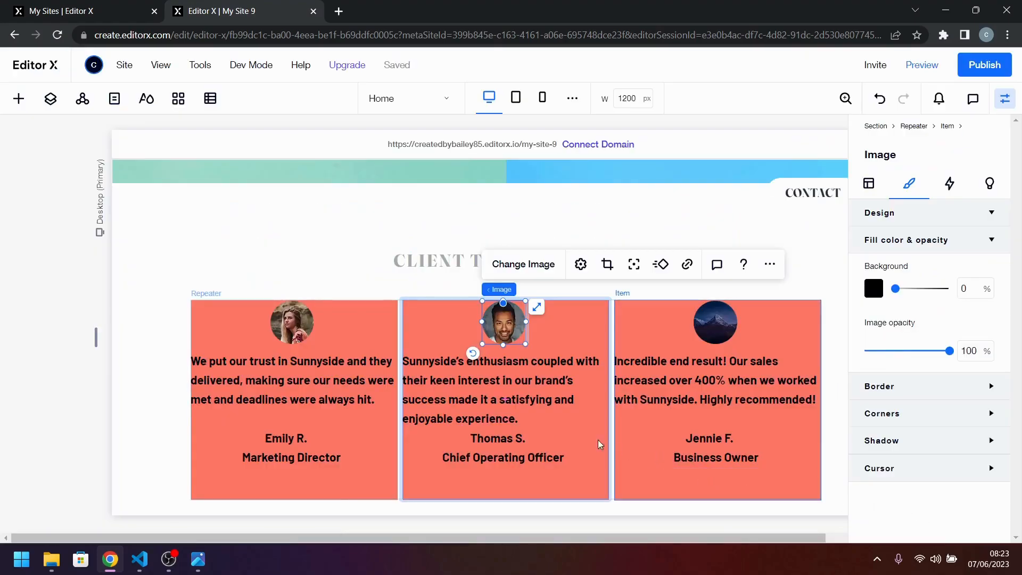
Replace the portrait in the third testimonial card with image-jennie.jpg from the site files.
left_click(715, 322)
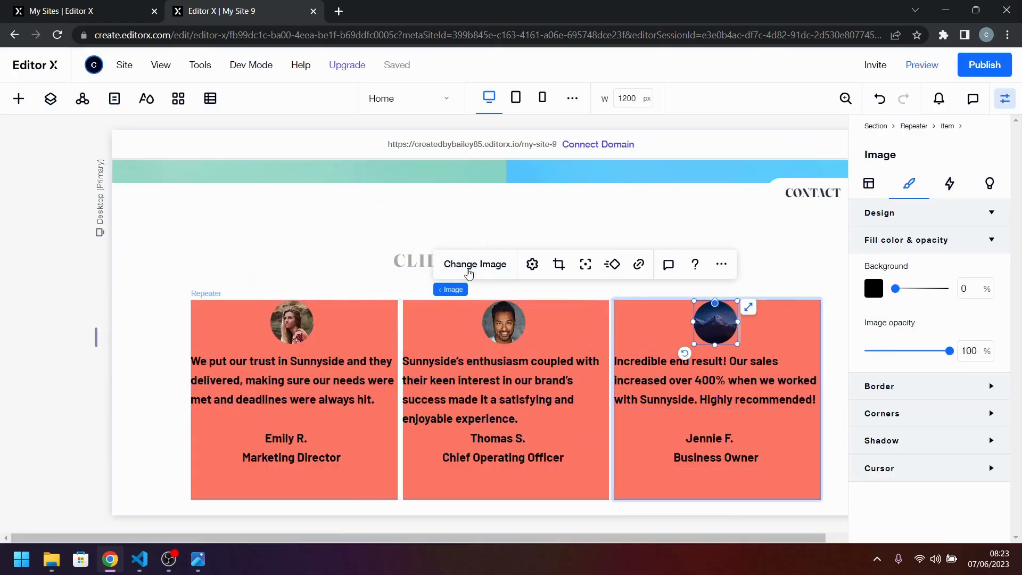
left_click(469, 266)
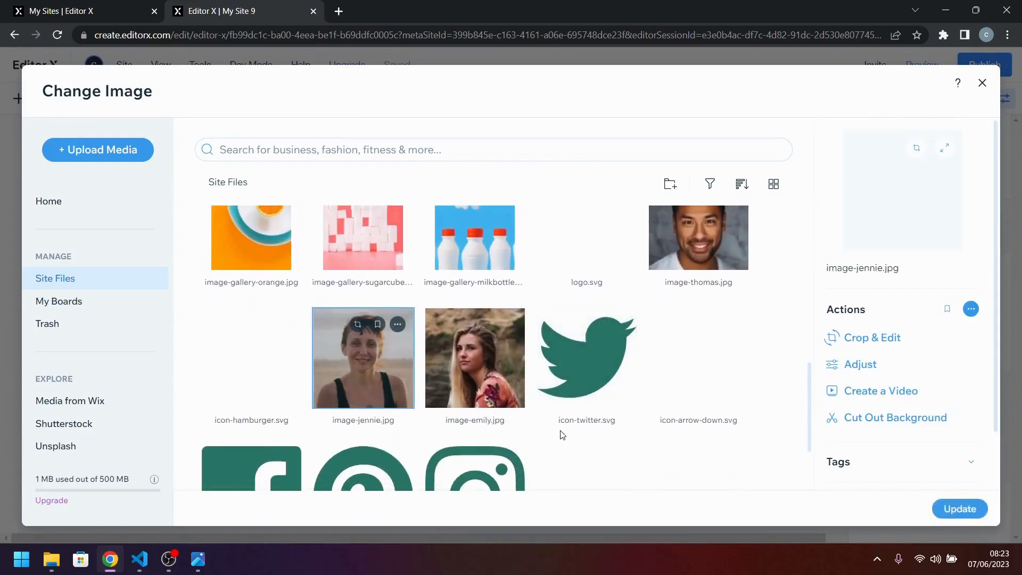
left_click(967, 511)
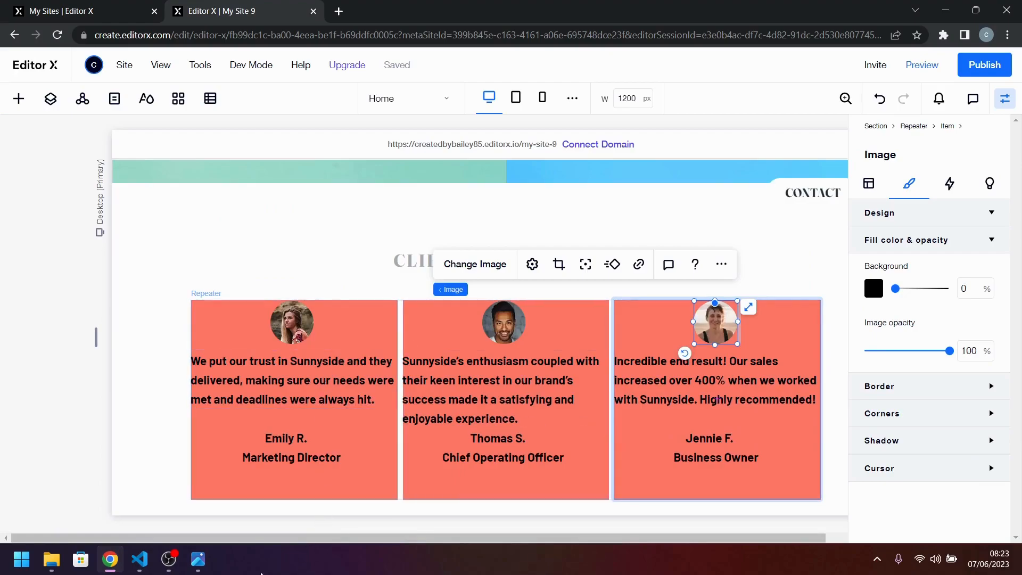
Check the reference design, and place the first card's client name and job title together in a container.
mouse_move(198, 559)
left_click(239, 520)
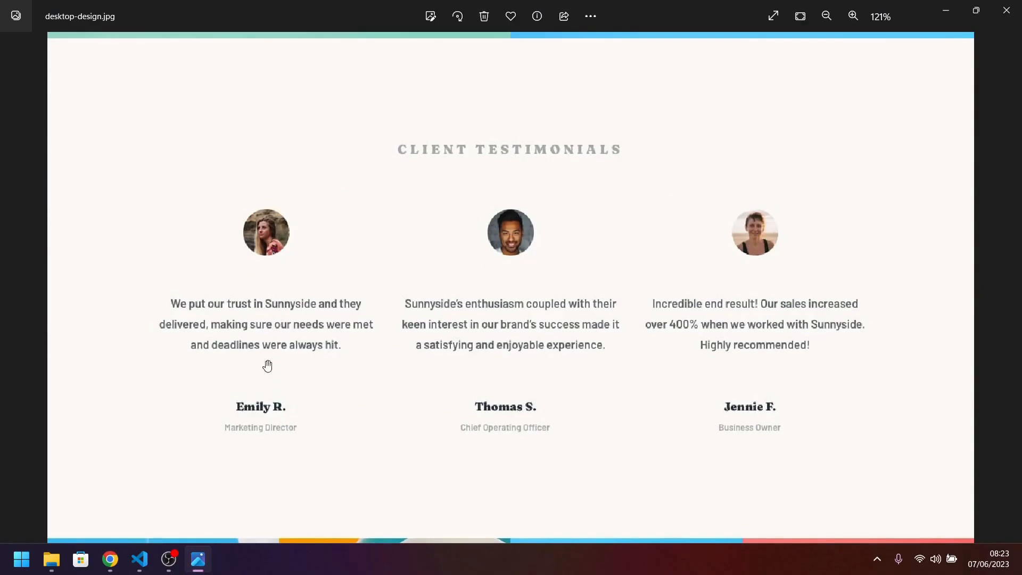
key("alt+Tab")
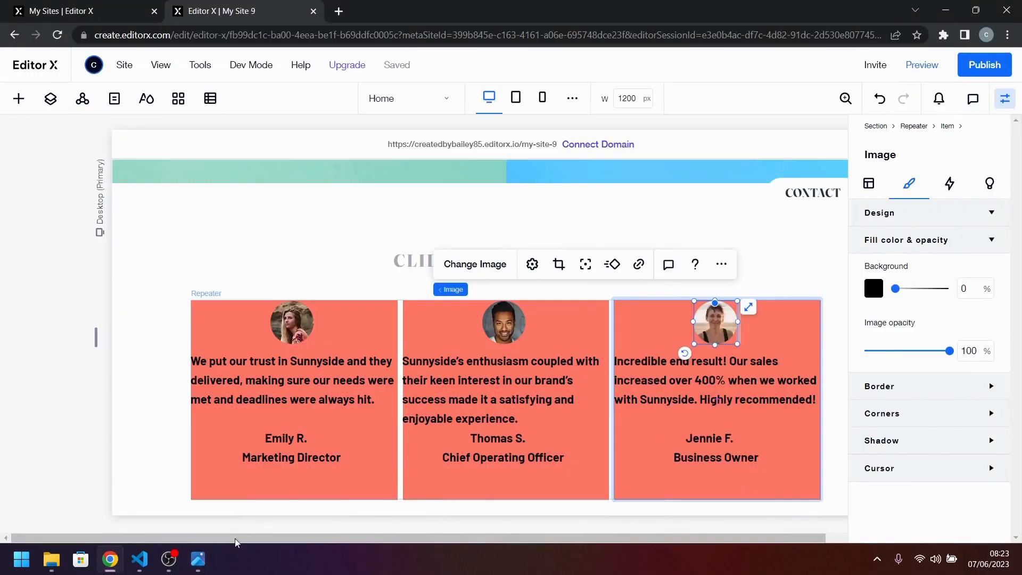
left_click(298, 459)
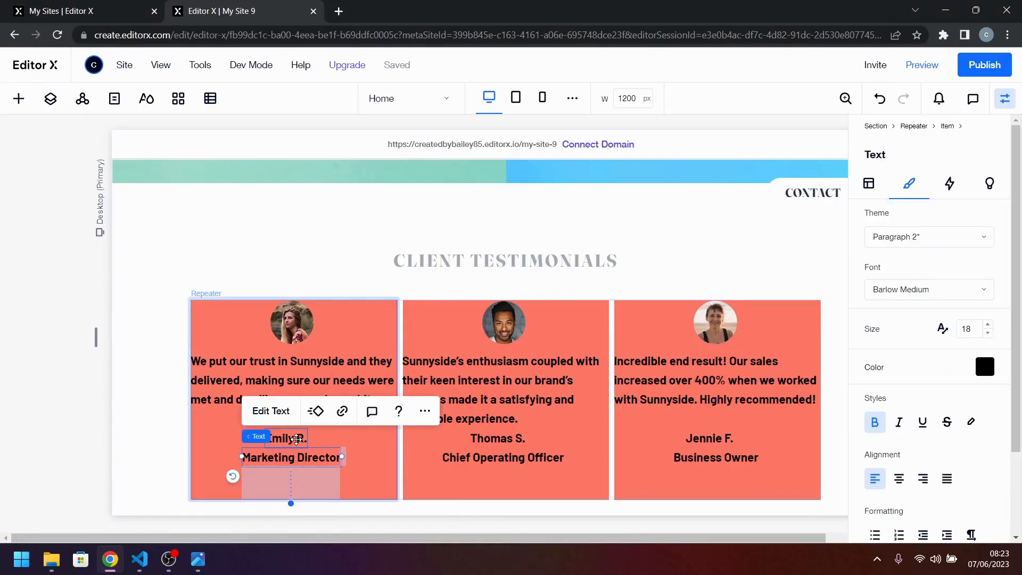
left_click(296, 439, "shift")
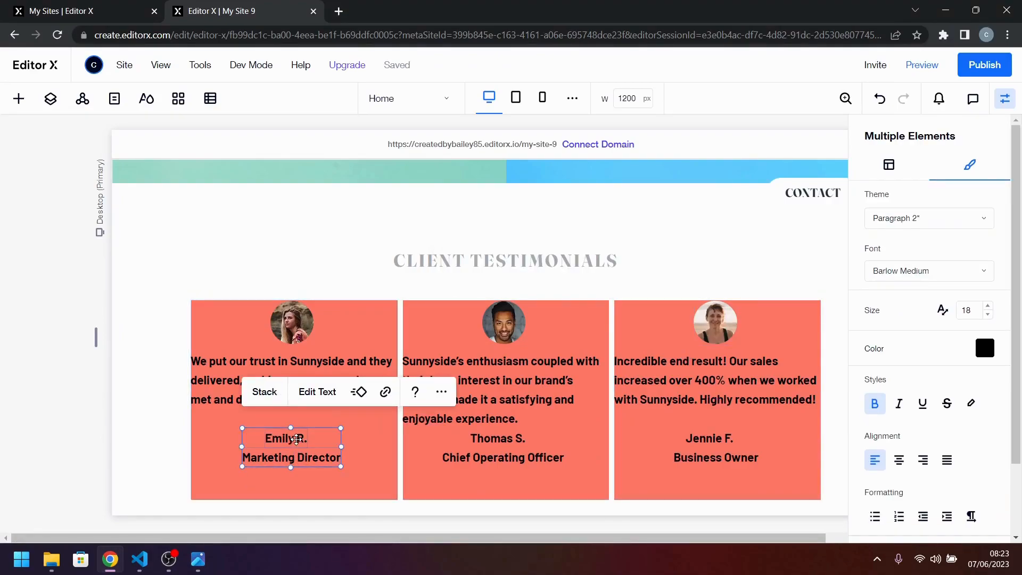
right_click(296, 440)
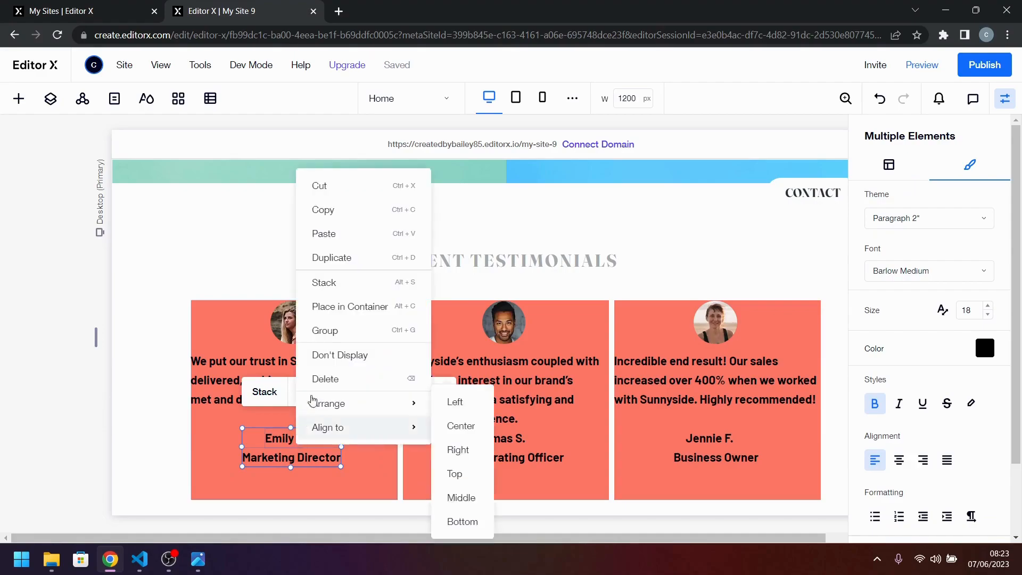
left_click(349, 307)
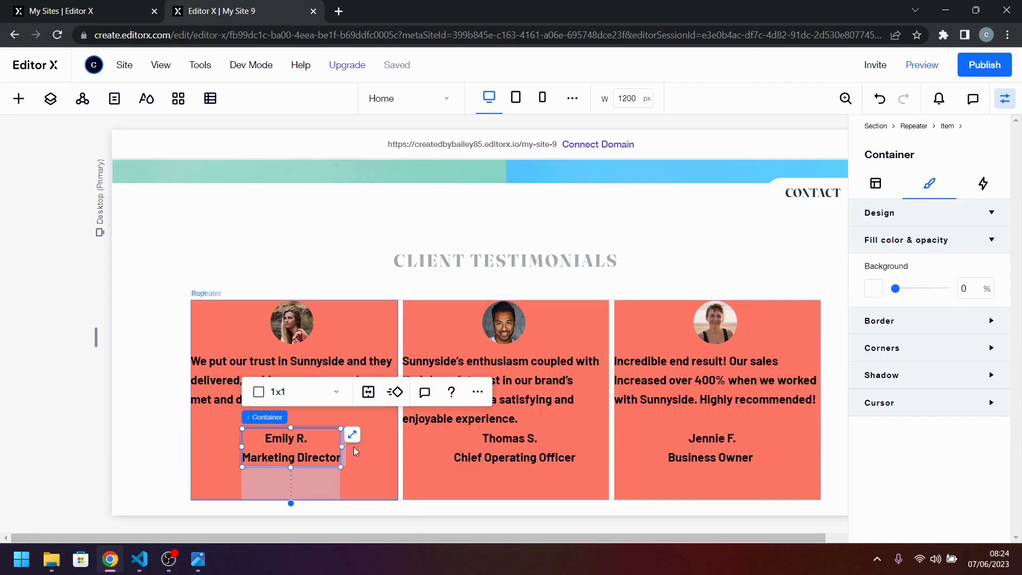
Stack the first card's portrait, quote and name-and-title container together.
left_click(370, 455)
left_click(302, 453)
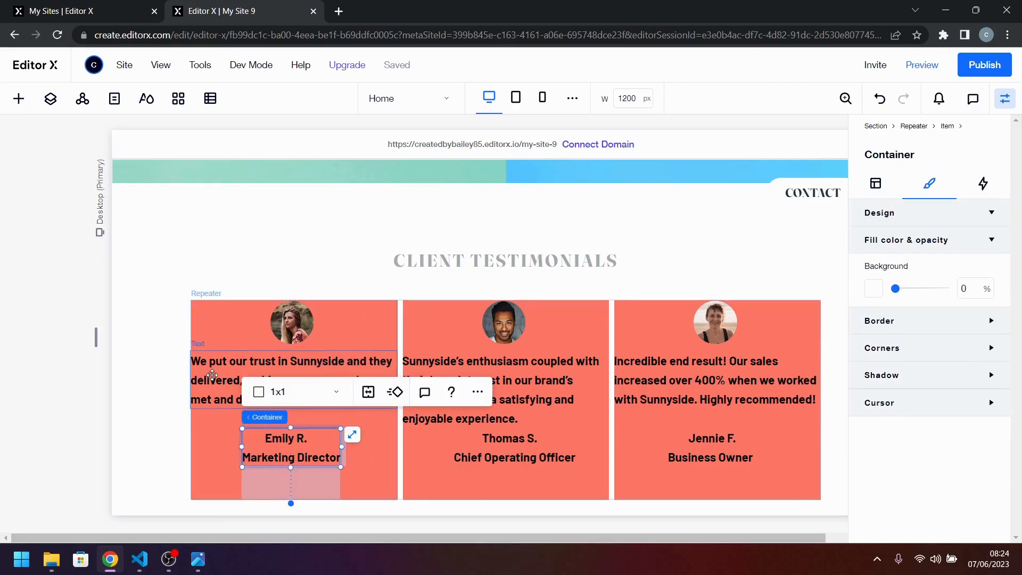
left_click(212, 375, "shift")
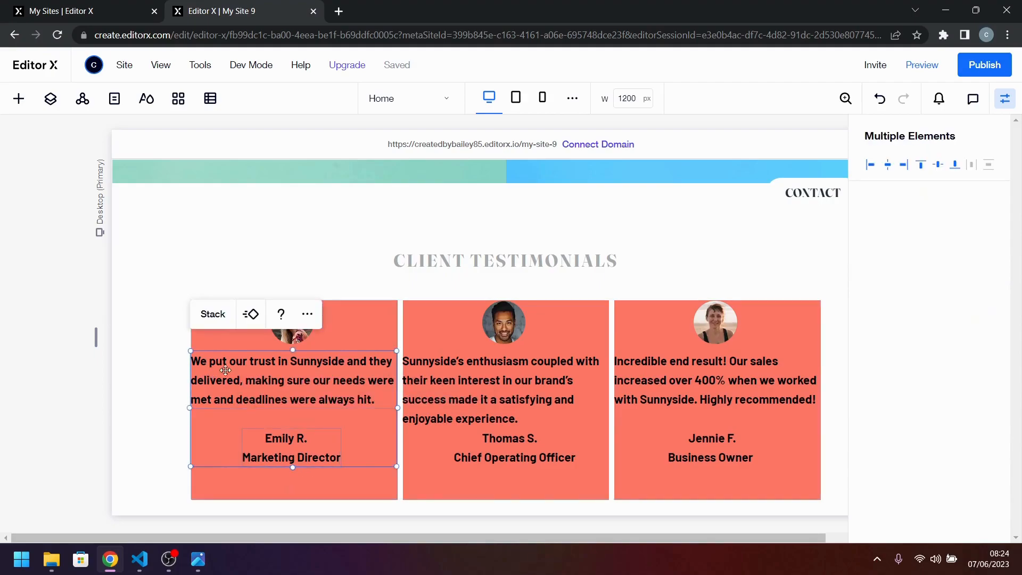
left_click(302, 340, "shift")
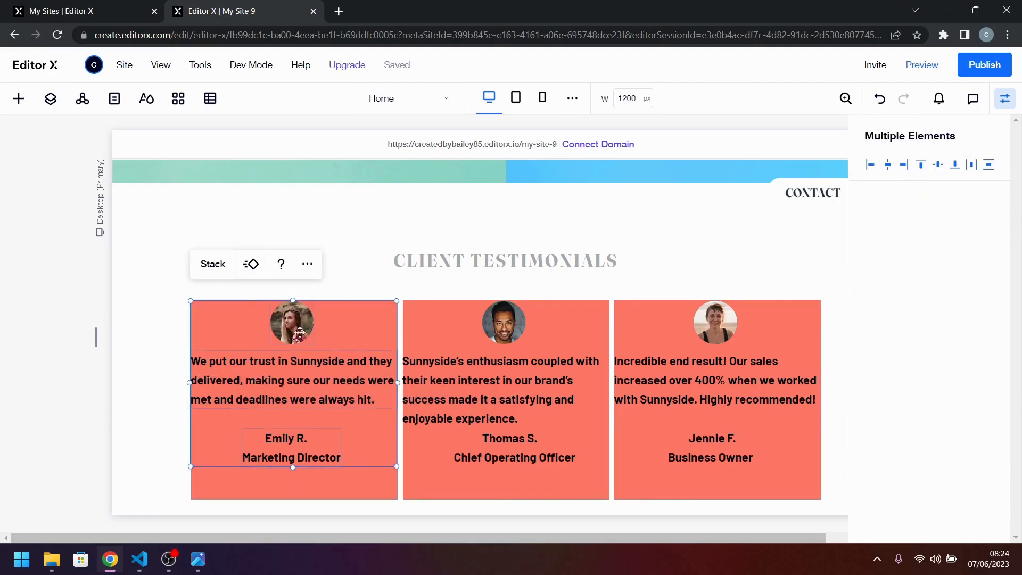
left_click(221, 269)
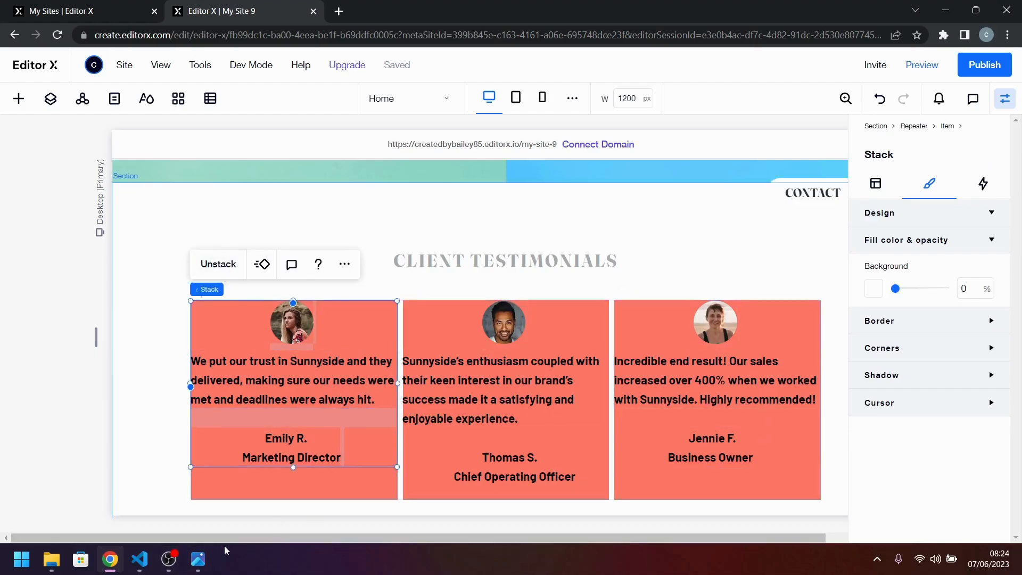
Set the card stack's item spacing to 48 px and compare the layout with the reference design.
left_click(202, 558)
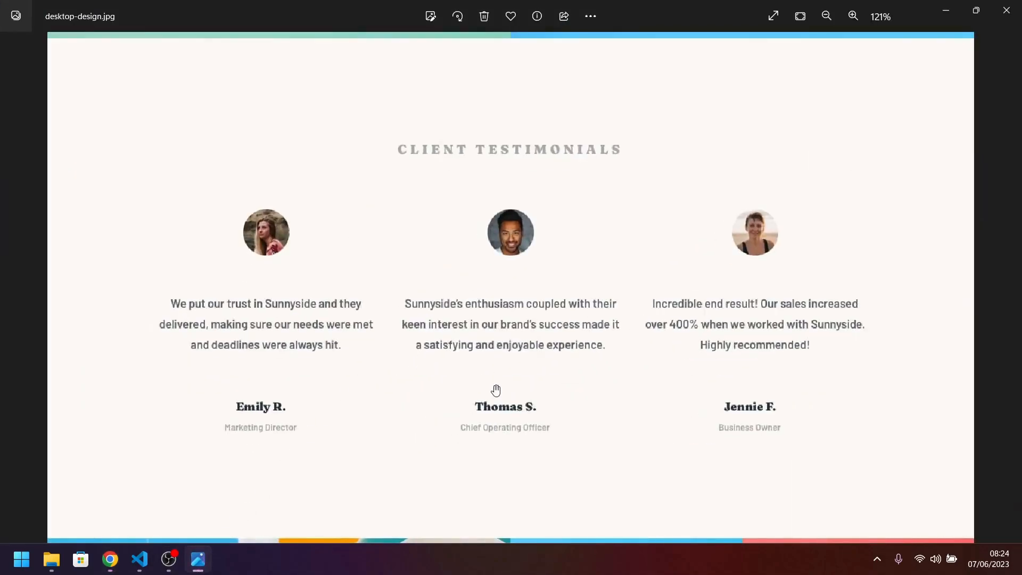
left_click(200, 558)
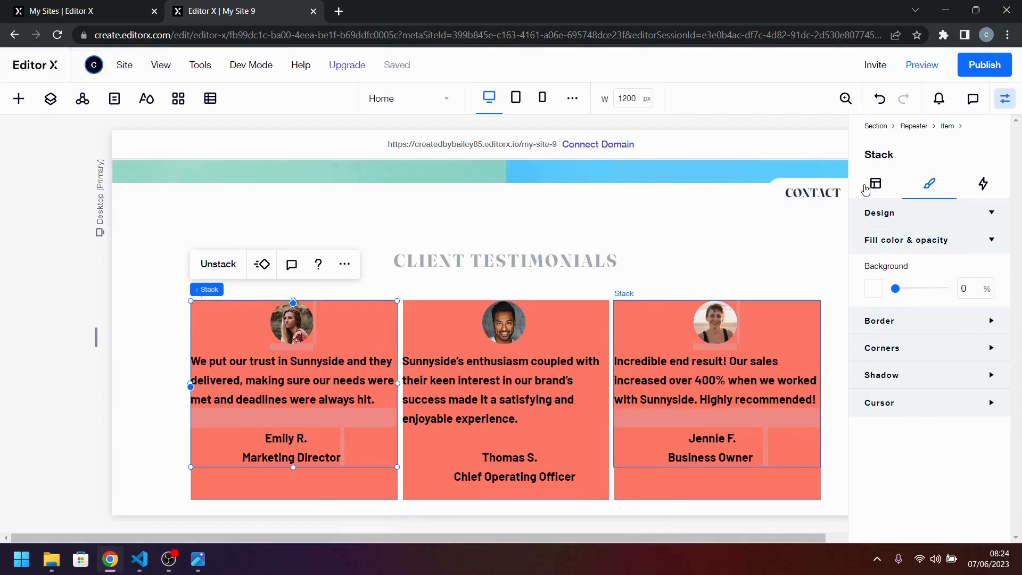
left_click(874, 187)
scroll(945, 464, "down", 1)
left_click(970, 406)
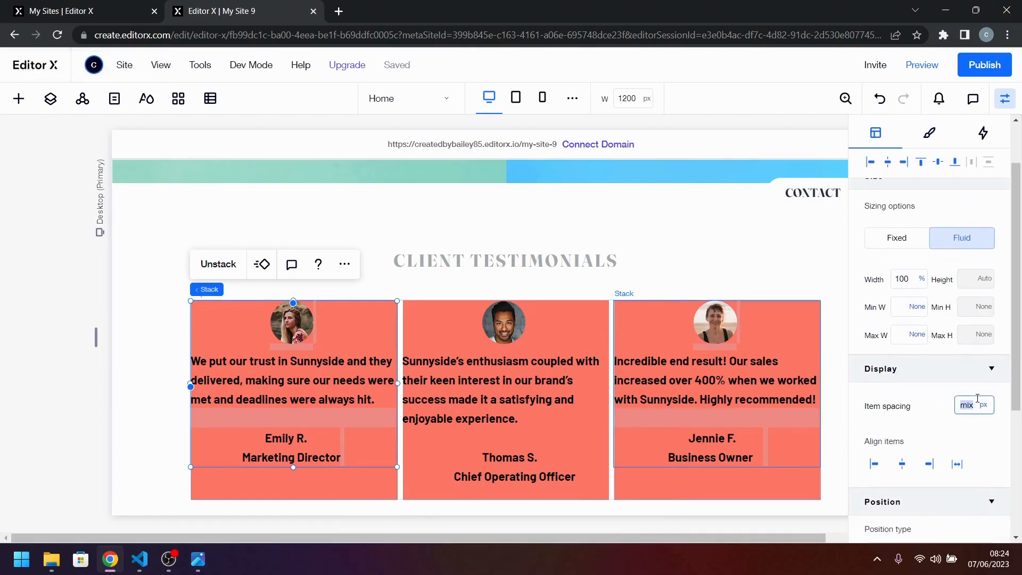
key("Return")
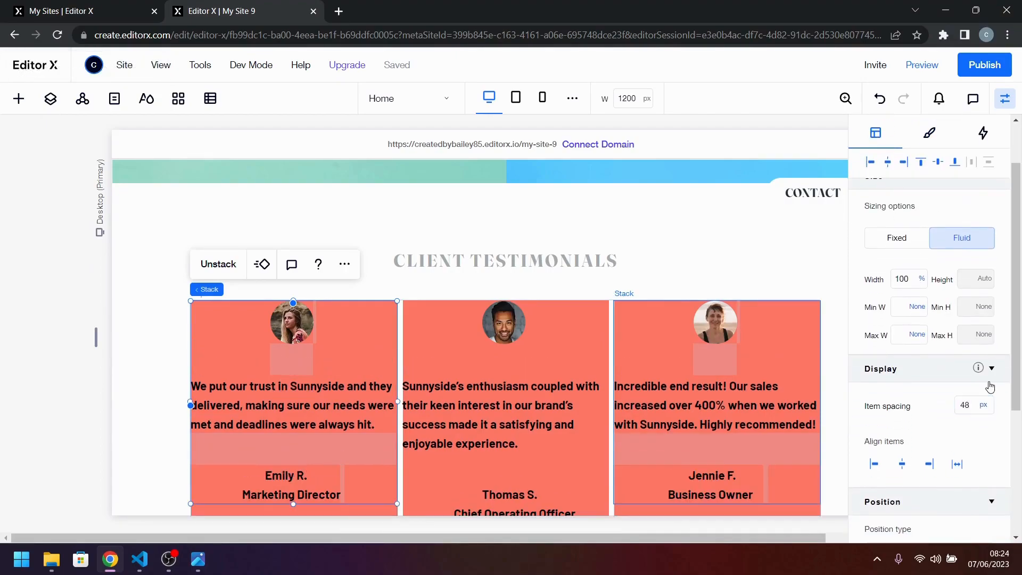
scroll(376, 459, "down", 1)
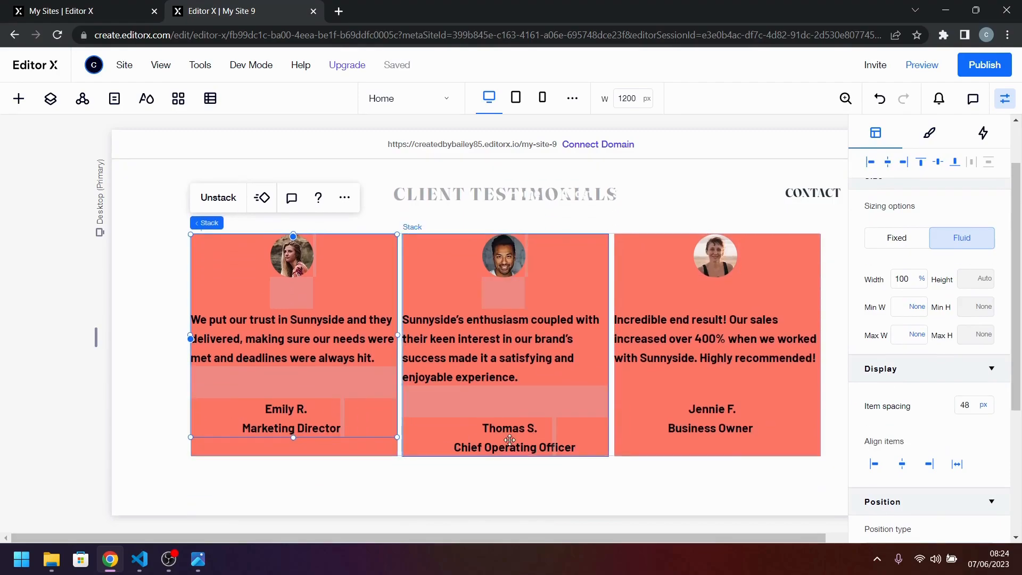
left_click(509, 440)
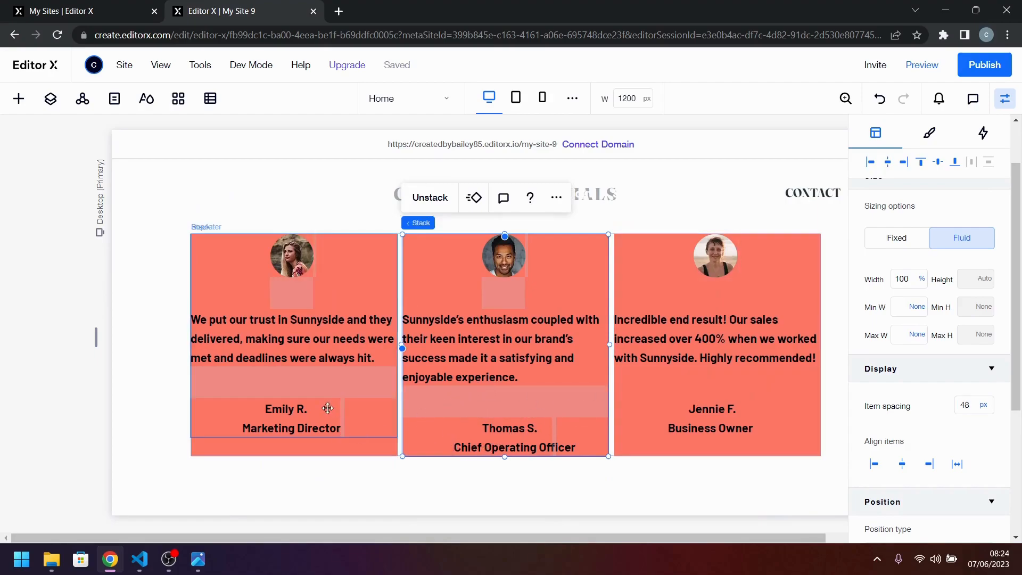
left_click(198, 568)
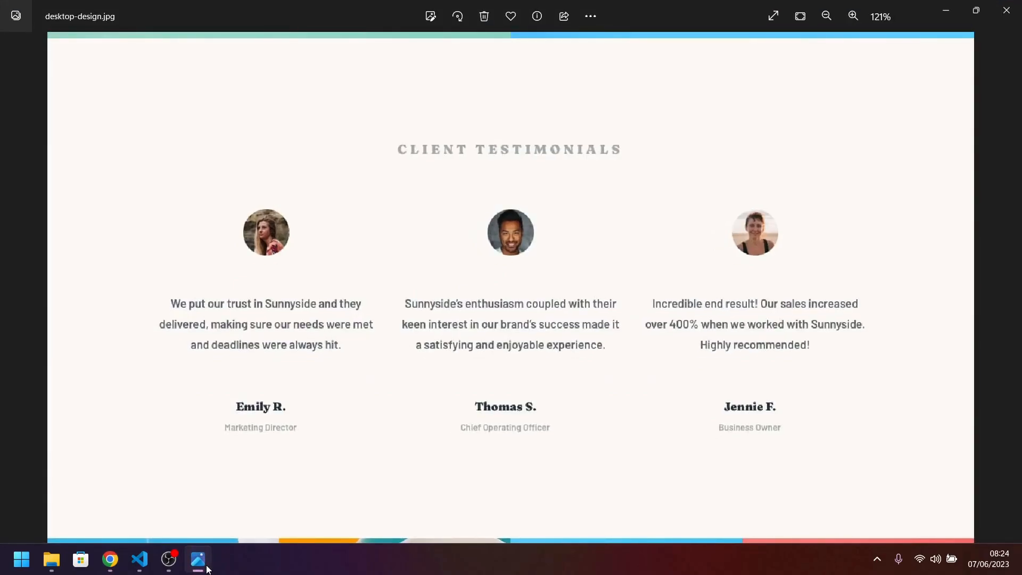
left_click(208, 568)
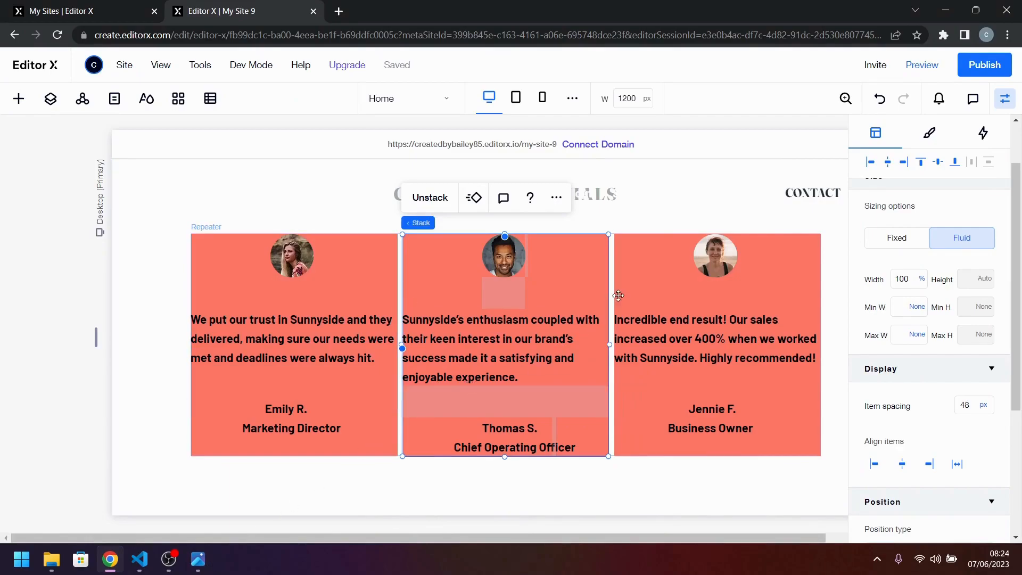
Reduce the background fill opacity of the repeater items to 0%.
scroll(462, 367, "up", 2)
left_click(352, 352)
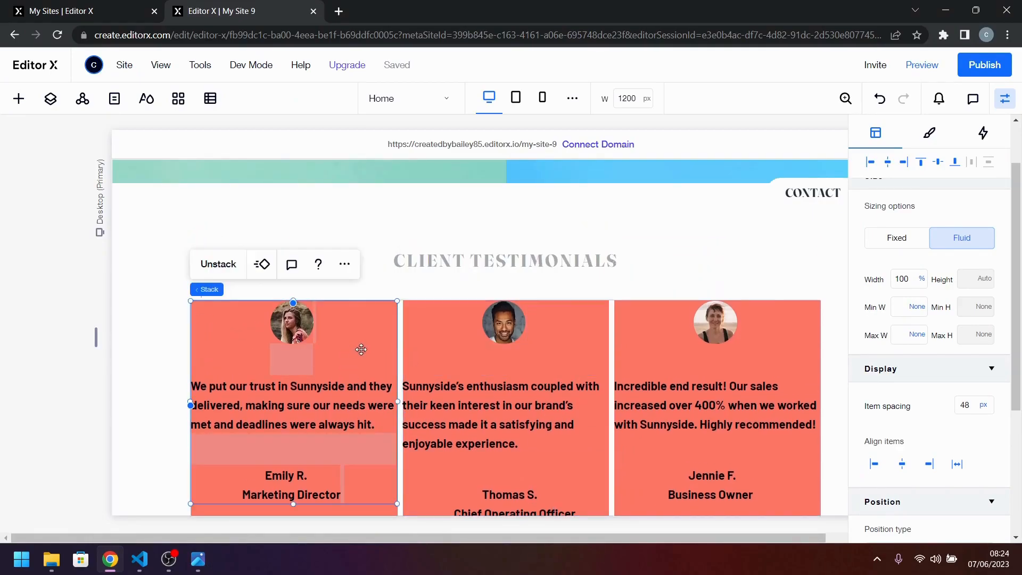
left_click(930, 135)
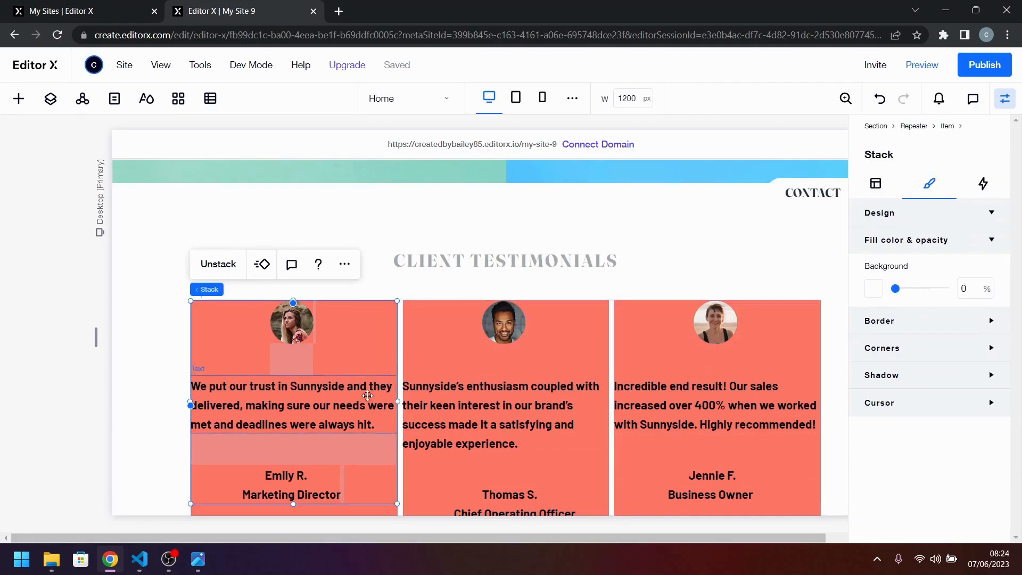
mouse_move(234, 290)
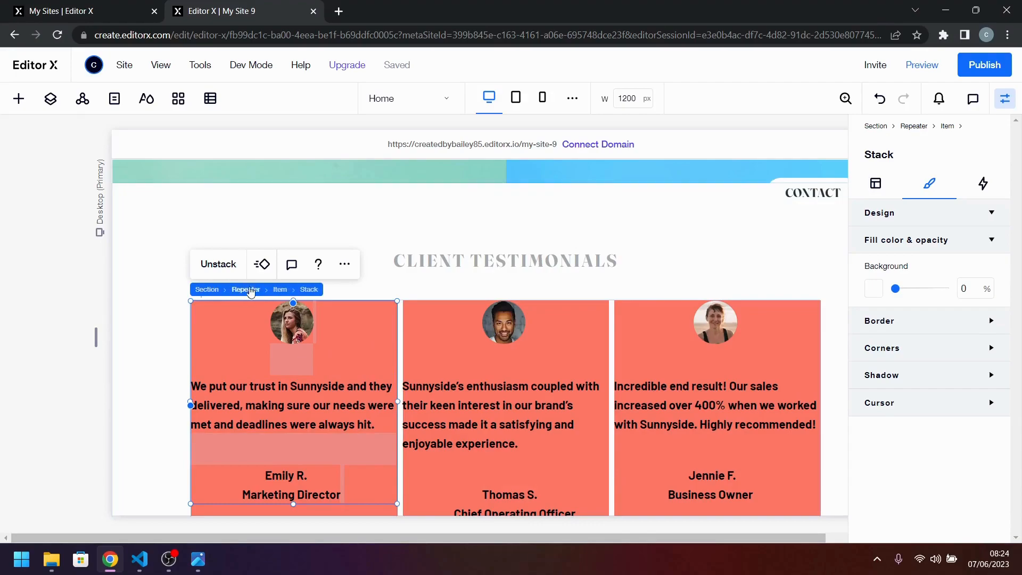
left_click(278, 291)
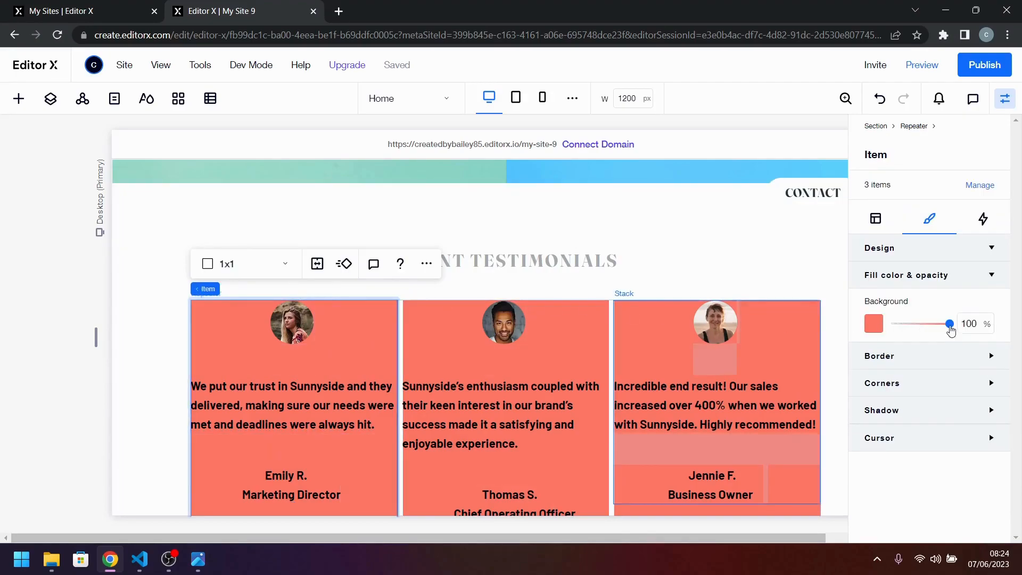
left_click_drag(952, 329, 859, 327)
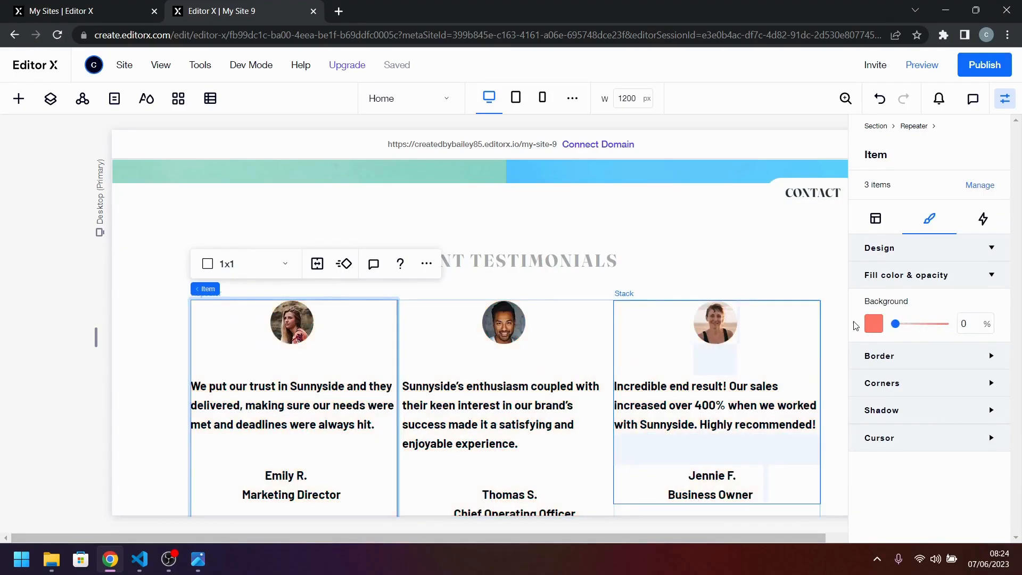
left_click(607, 347)
scroll(362, 449, "down", 3)
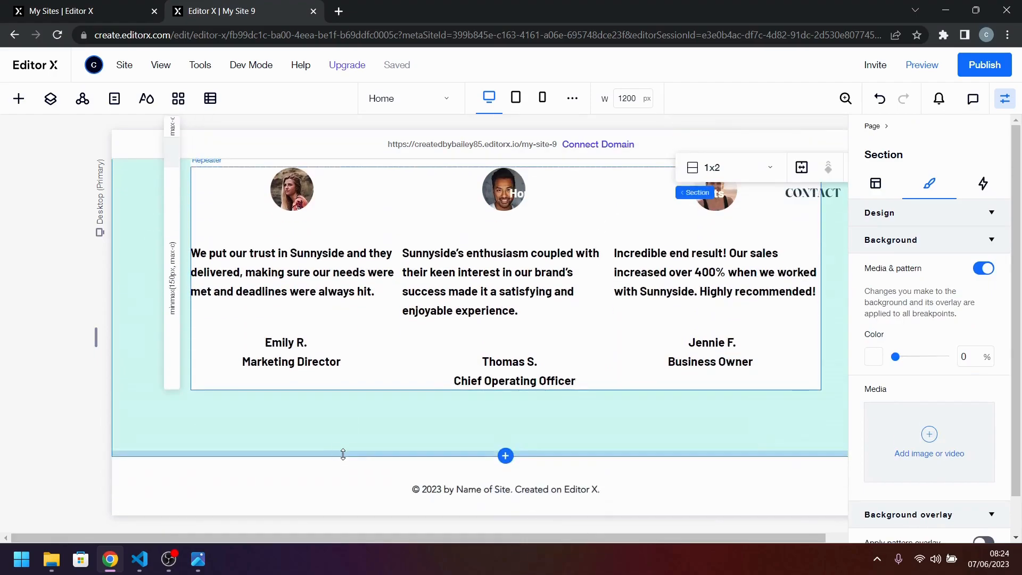
Centre-align the quote text in the testimonial cards and compare it with the reference design.
left_click(198, 559)
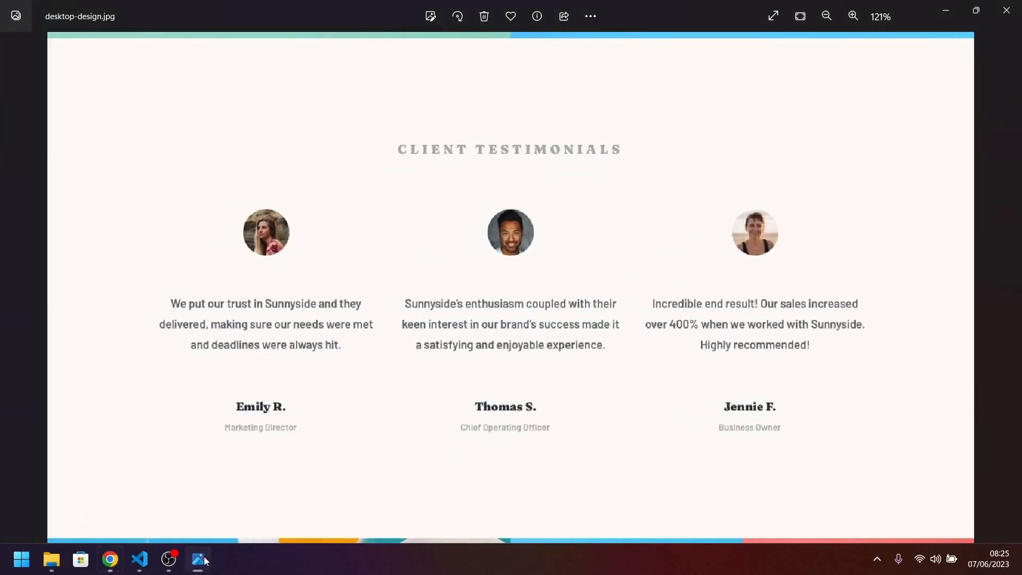
left_click(202, 562)
left_click(324, 281)
left_click(324, 279)
left_click(324, 281)
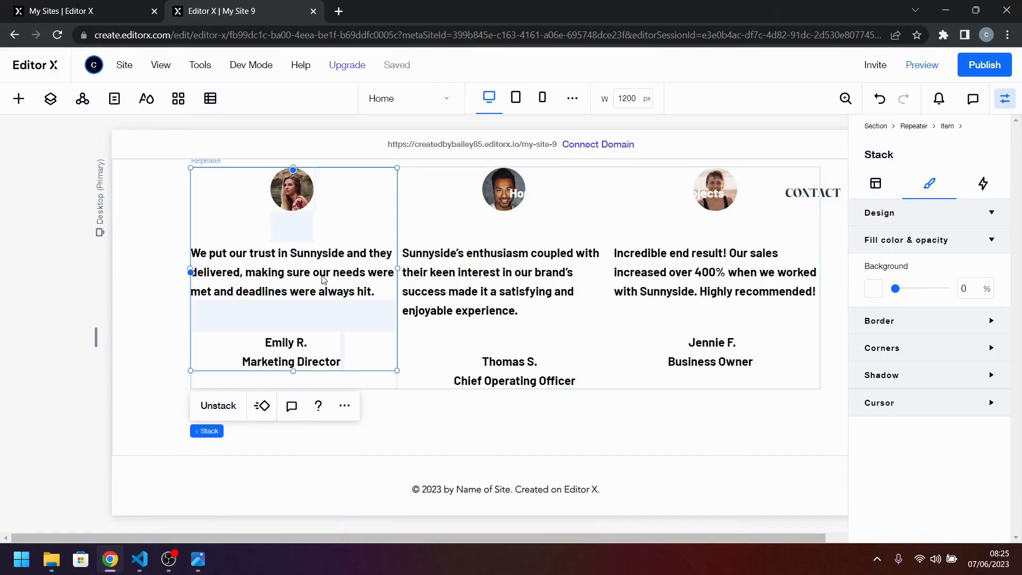
left_click(324, 281)
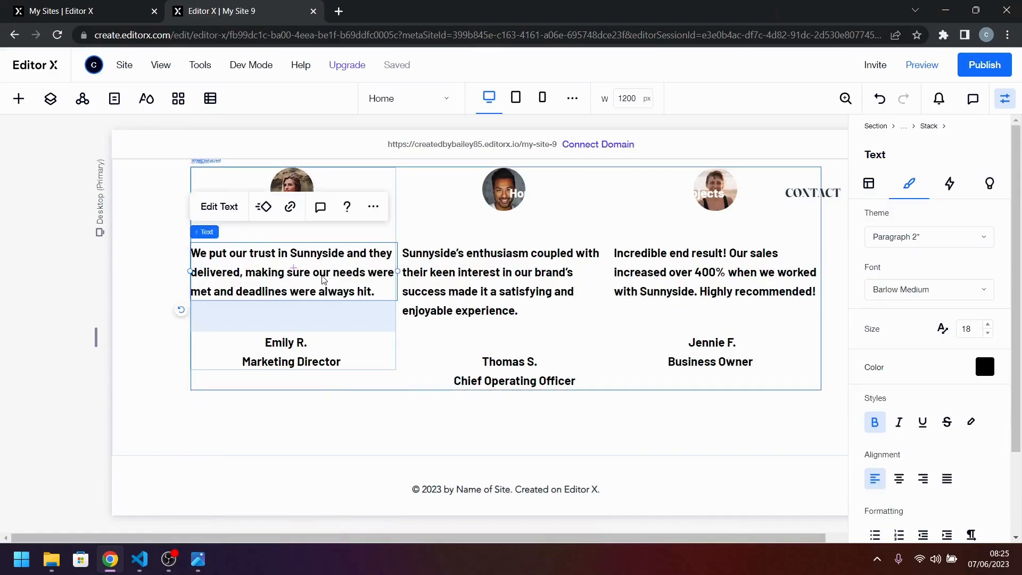
left_click(900, 480)
left_click(197, 559)
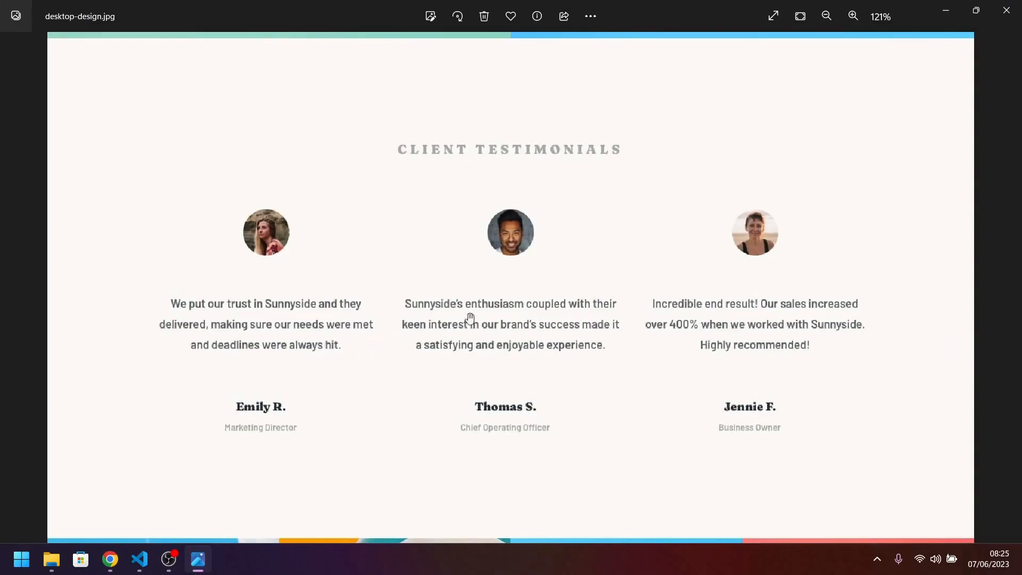
left_click(110, 559)
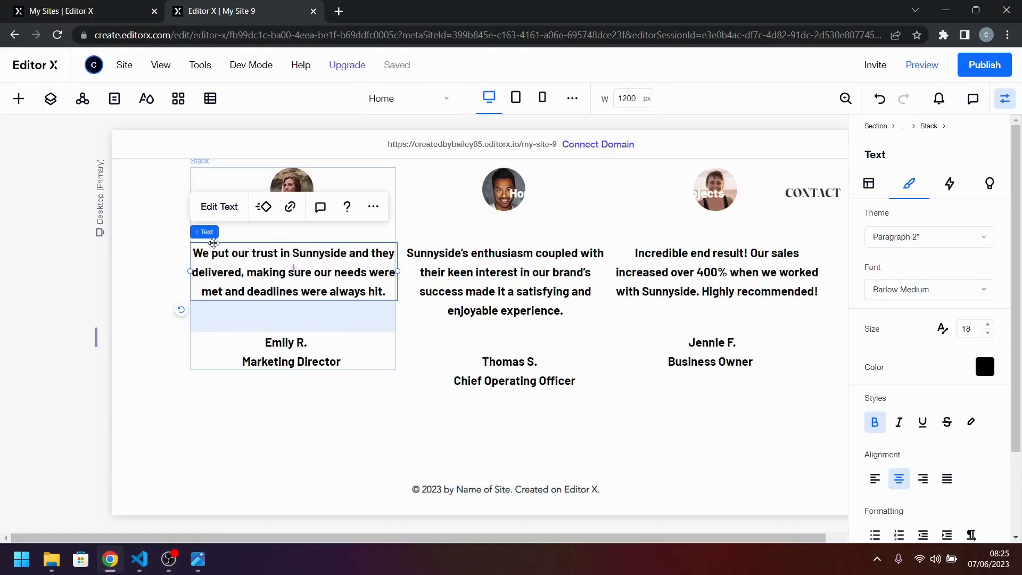
Set the testimonial repeater's horizontal gap between items to 24 px.
mouse_move(241, 234)
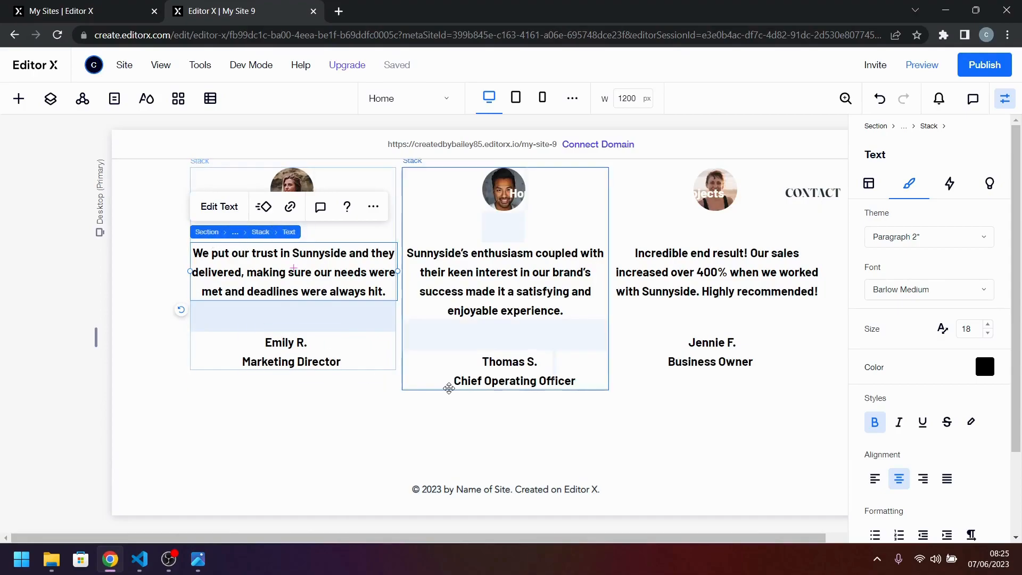
left_click(406, 387)
left_click(391, 387)
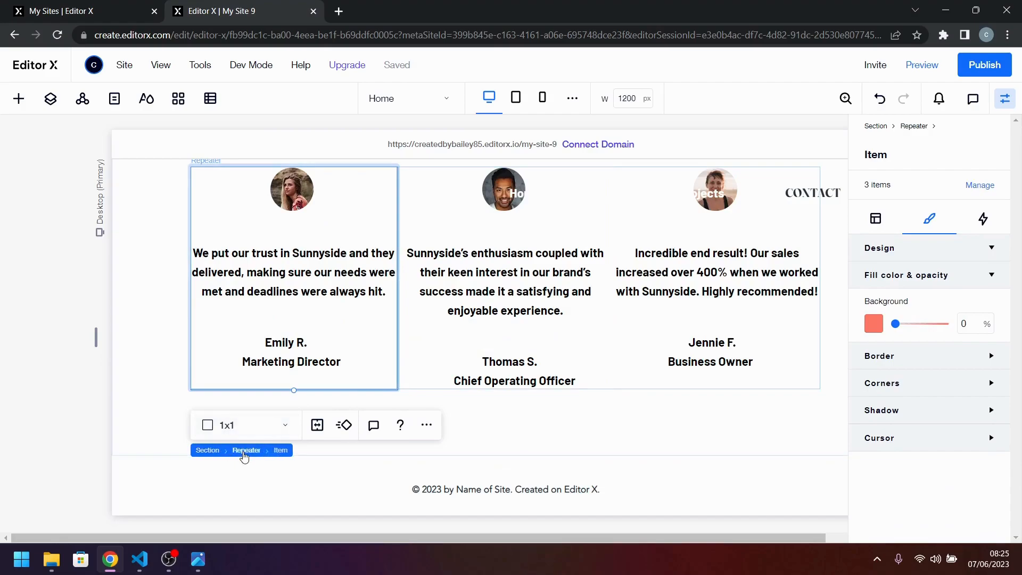
left_click(243, 451)
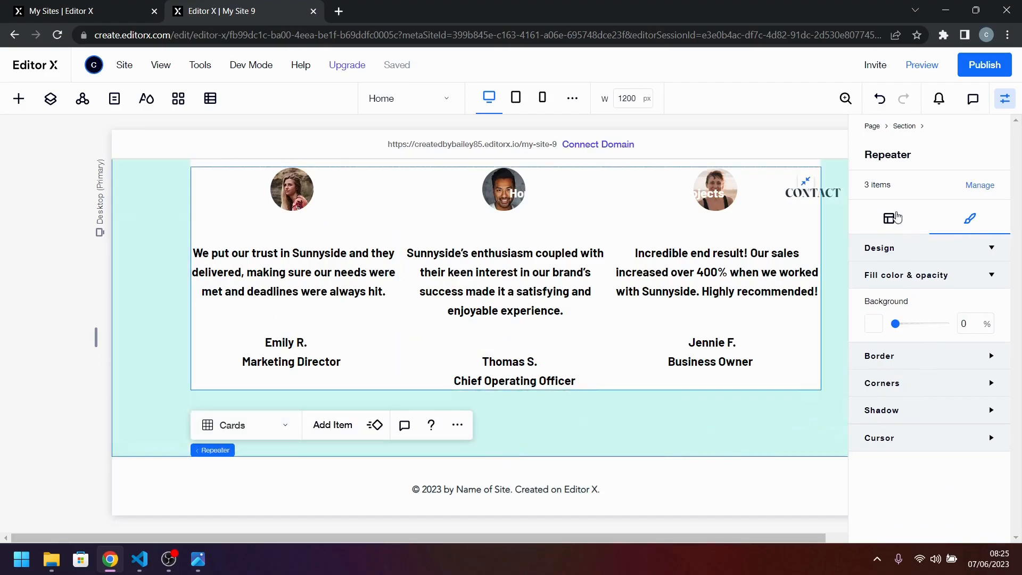
left_click(902, 223)
scroll(925, 259, "down", 5)
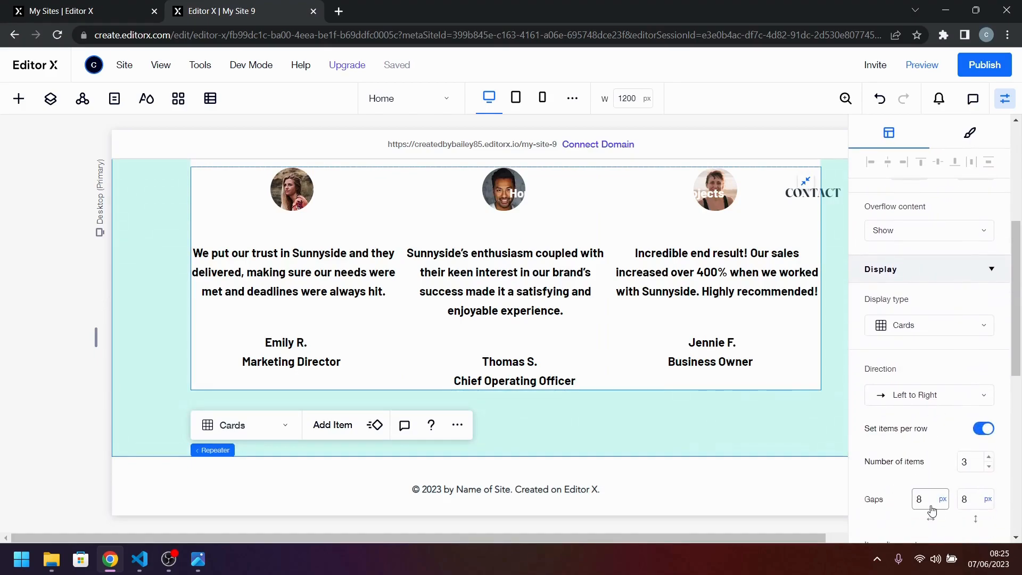
left_click(941, 504)
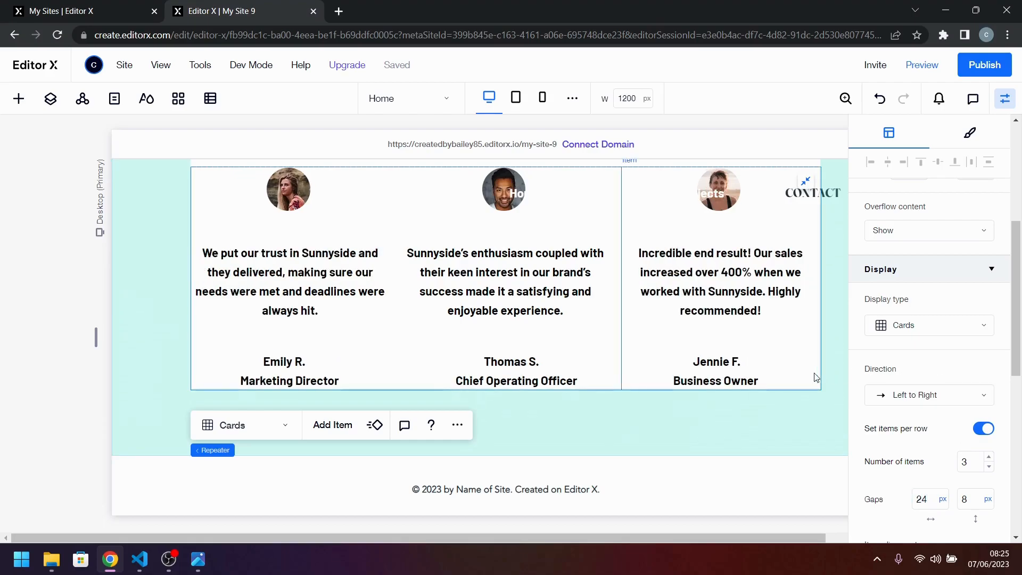
left_click(643, 429)
scroll(651, 344, "up", 3)
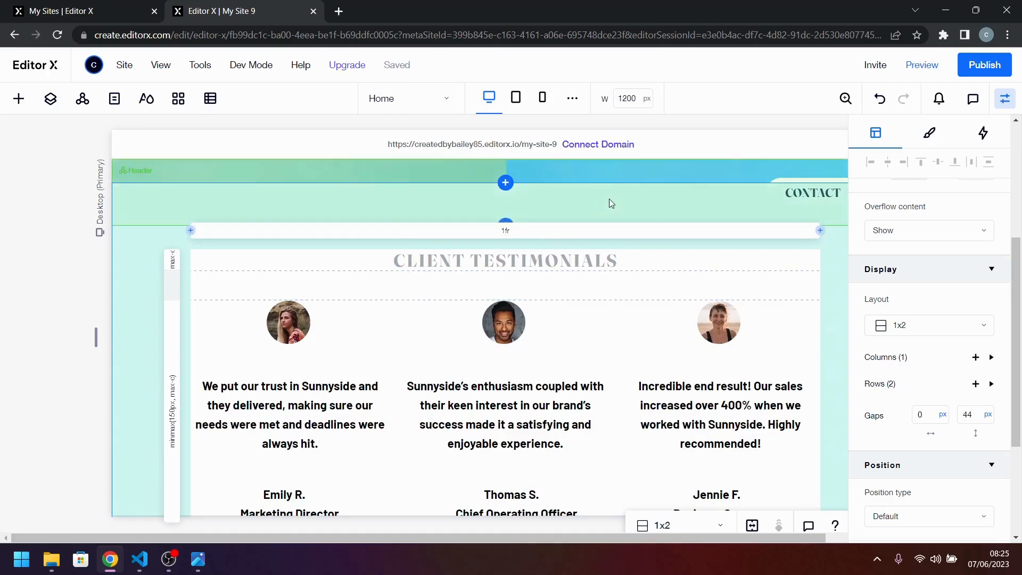
Compare the testimonials at a 1440 px canvas width with the reference design and return the canvas width to 1200 px.
left_click(1006, 98)
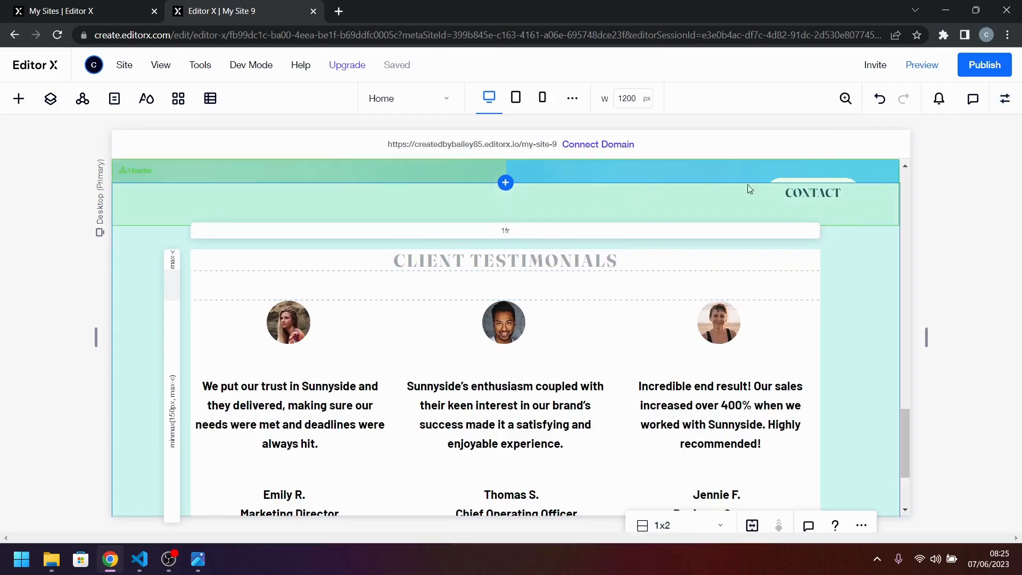
left_click(628, 100)
type("1")
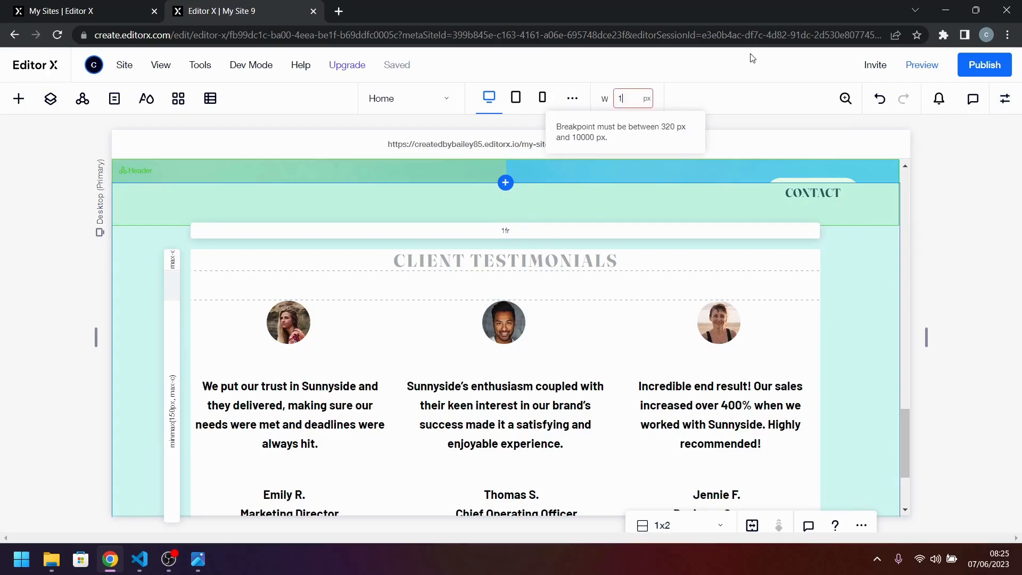
type("440")
key("Return")
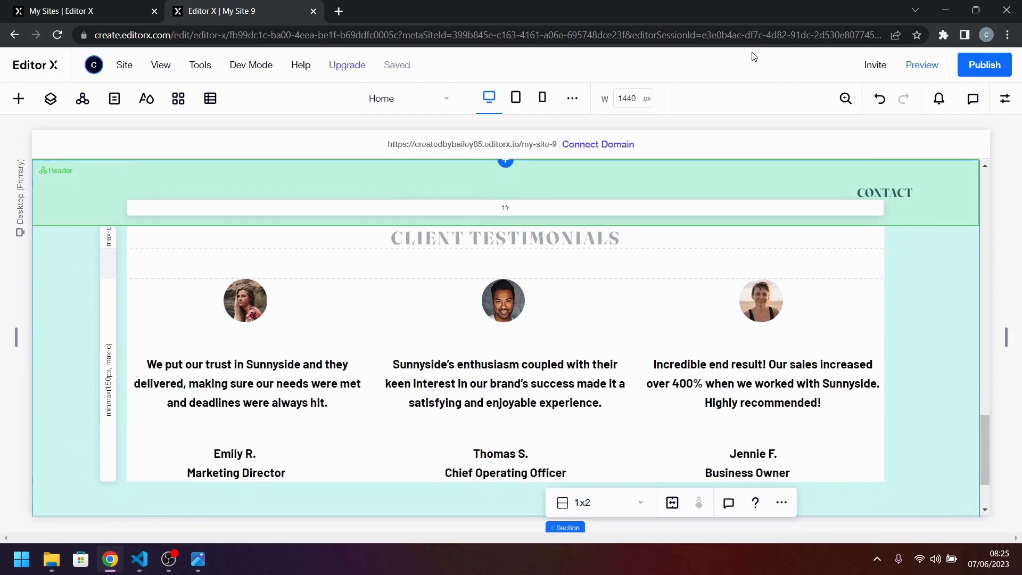
left_click(196, 568)
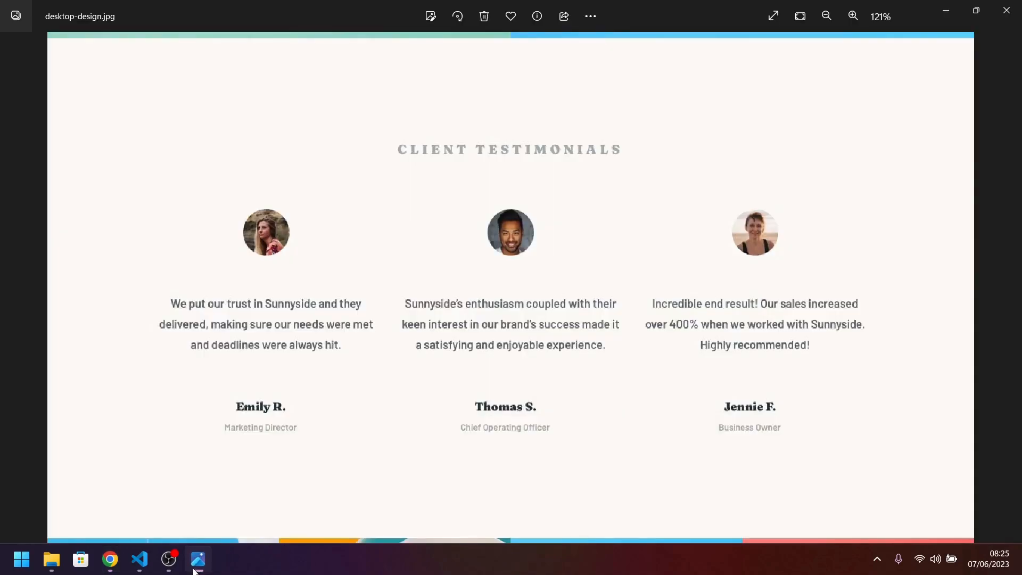
left_click(195, 568)
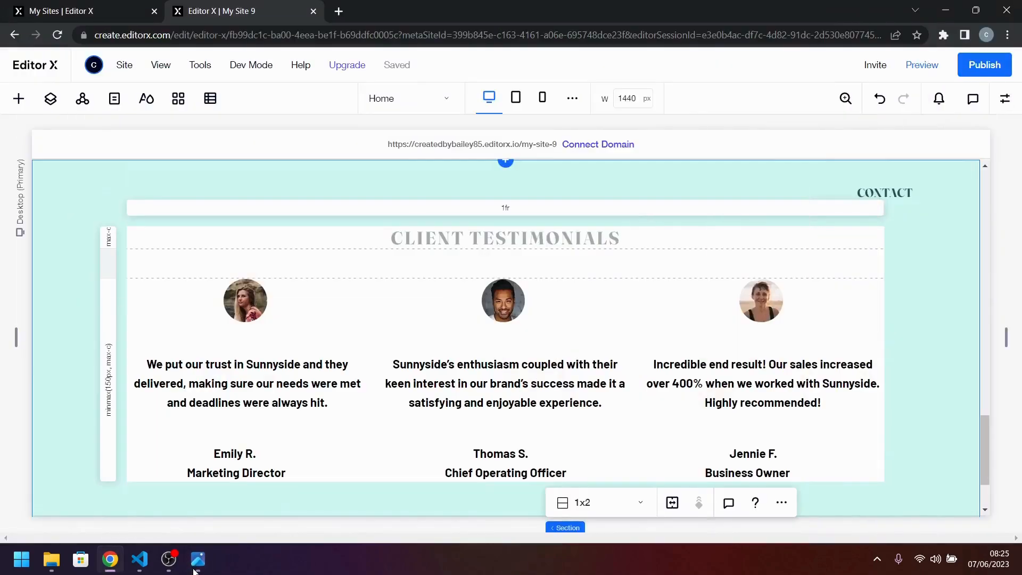
left_click(195, 569)
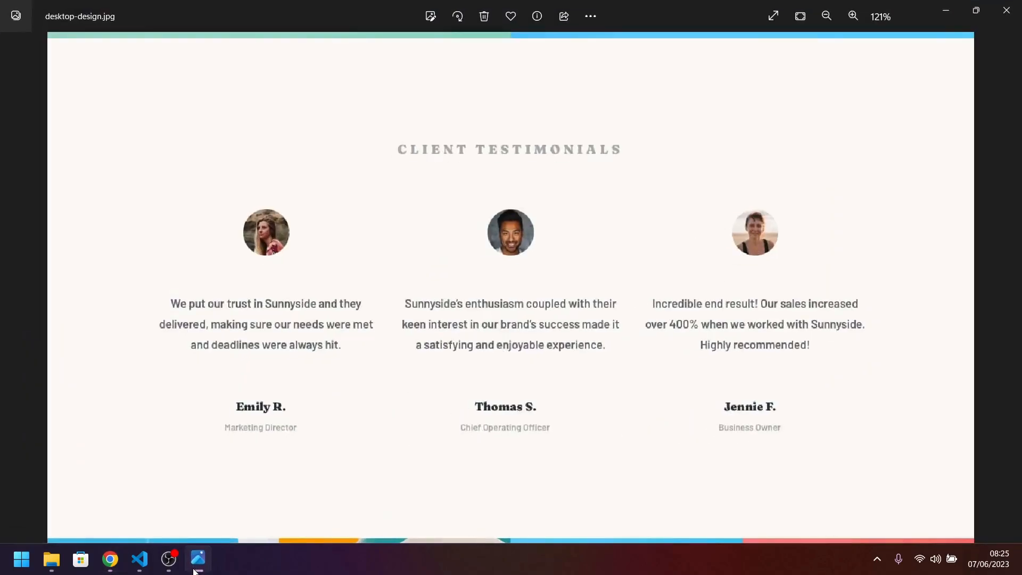
left_click(195, 568)
left_click(640, 104)
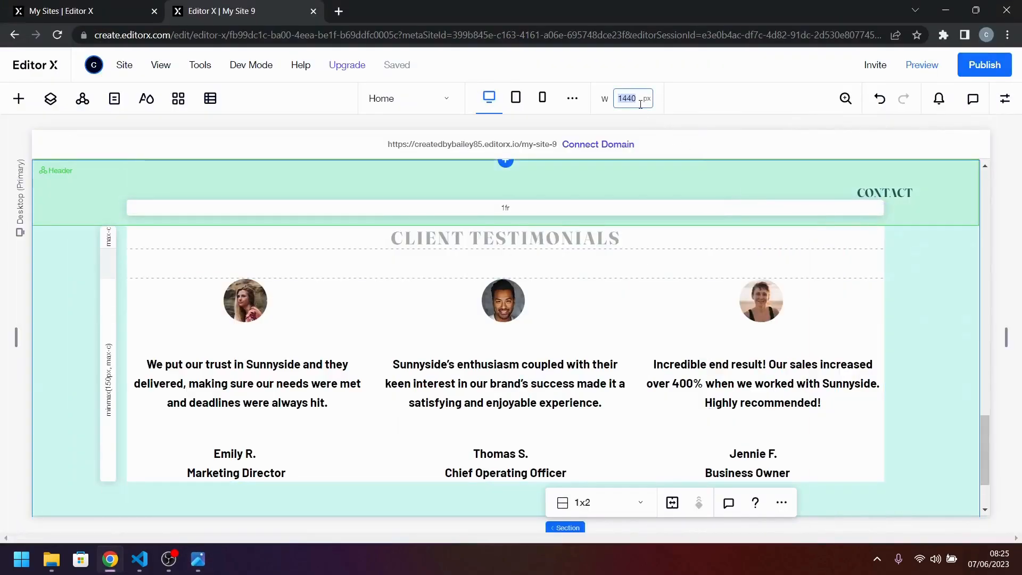
type("1200")
key("Return")
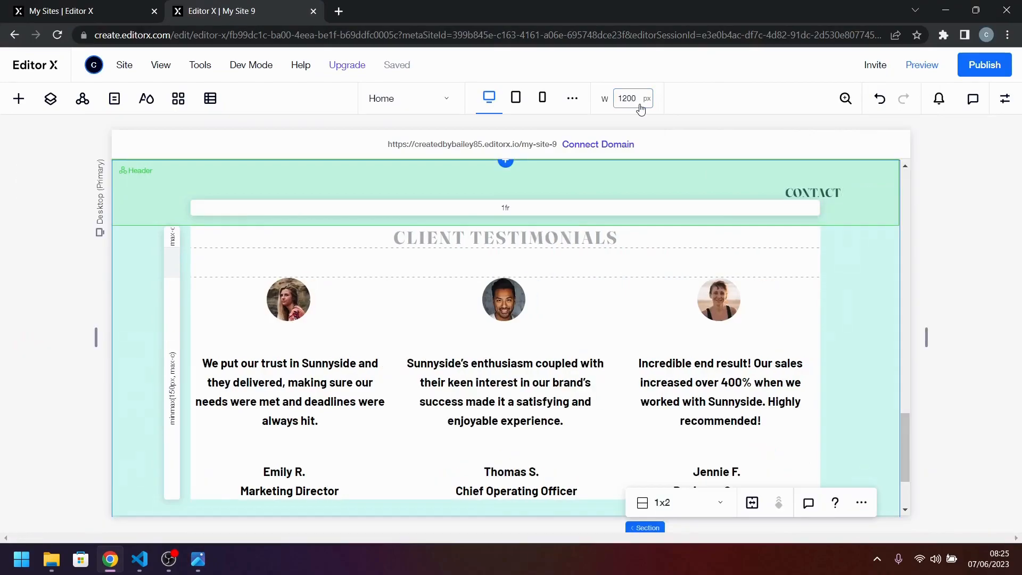
Centre the first card's name-and-title container horizontally, set its width to Max content, and check the containers in the other cards.
left_click(407, 475)
left_click(388, 480)
left_click(320, 481)
left_click(319, 481)
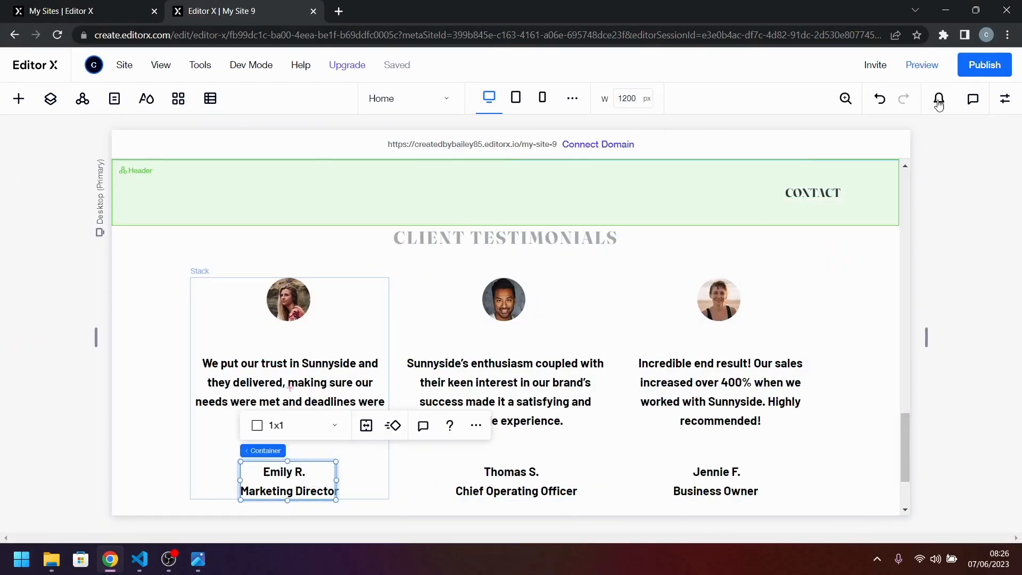
left_click(1005, 102)
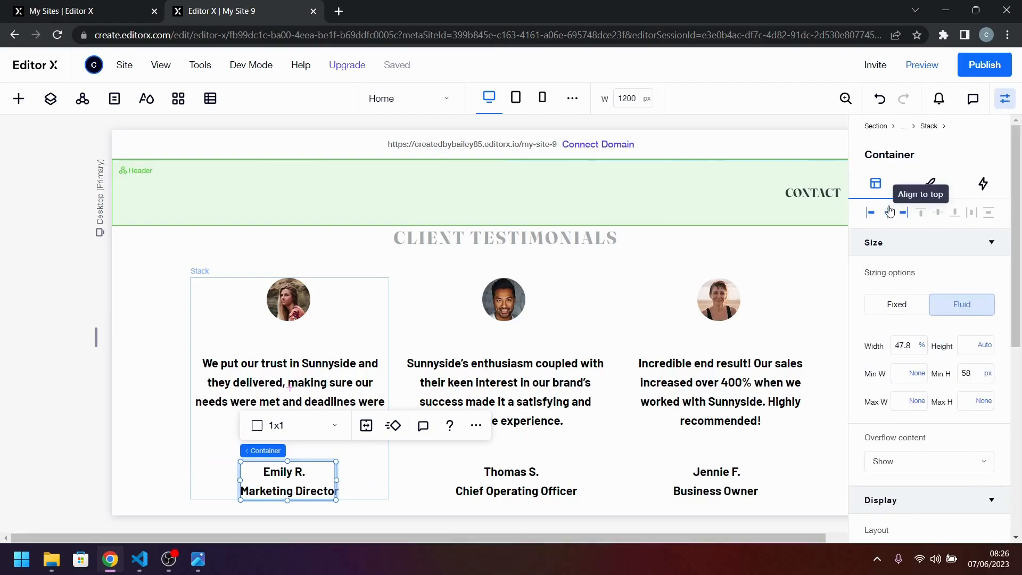
left_click(889, 212)
left_click(921, 342)
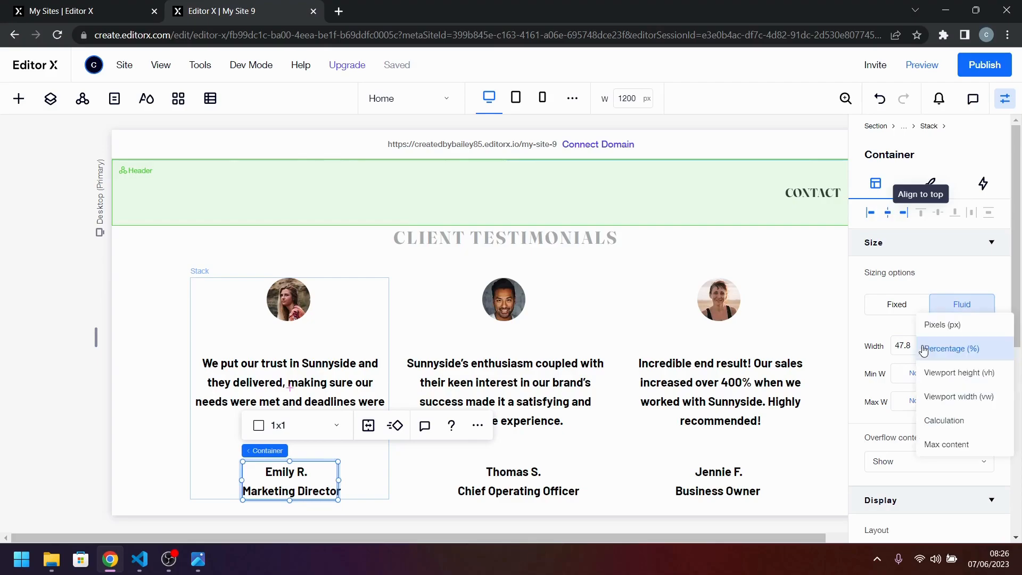
left_click(953, 445)
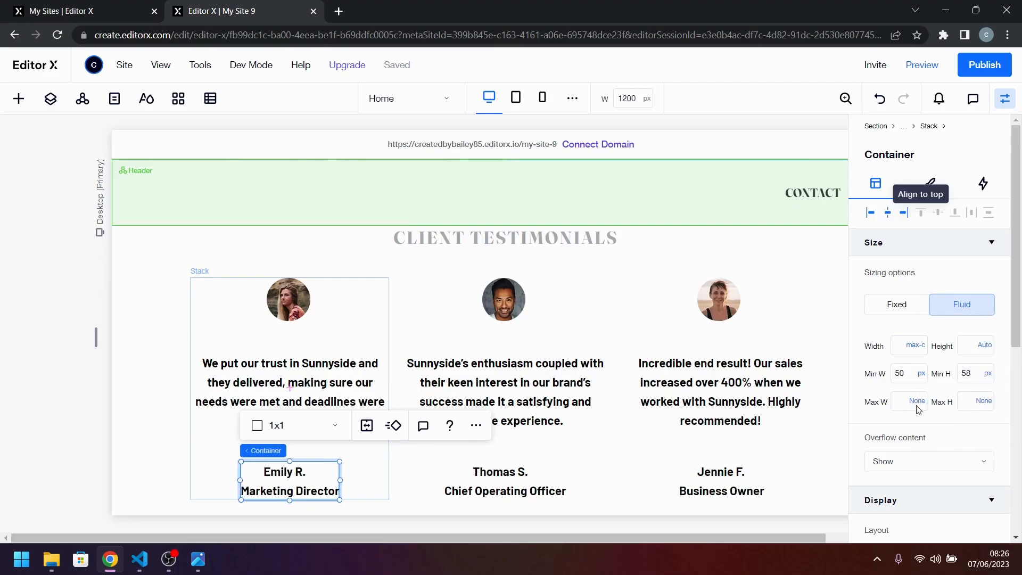
left_click(525, 479)
left_click(528, 483)
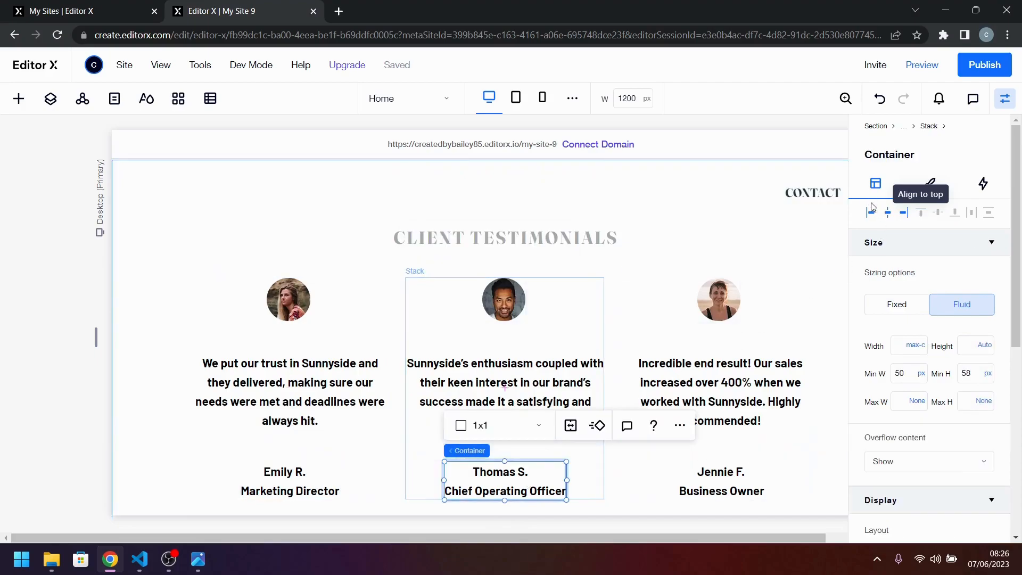
left_click(712, 481)
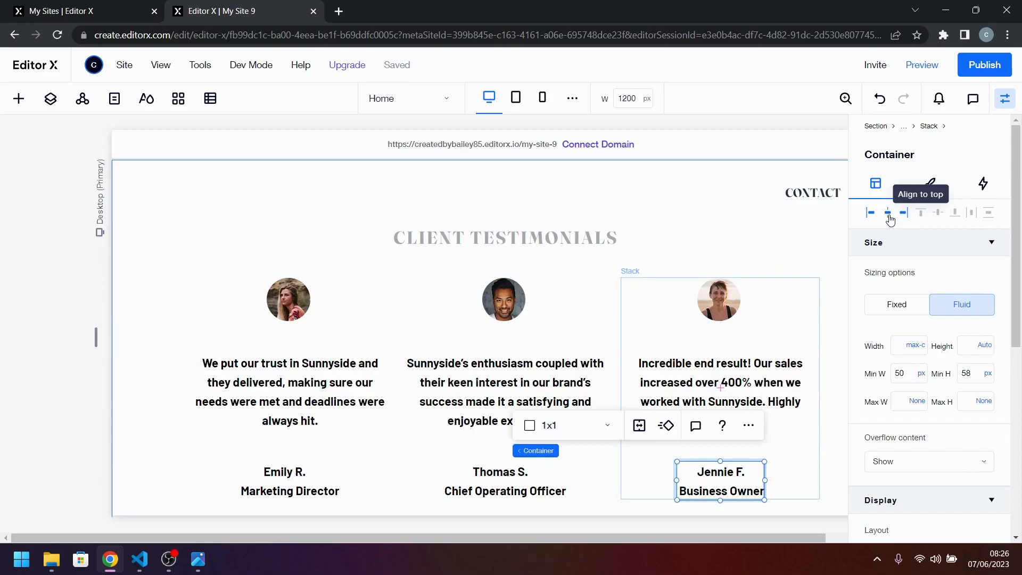
left_click(714, 255)
scroll(634, 363, "down", 3)
scroll(634, 364, "up", 4)
Colour the testimonial quote text with the dark grey theme colour #5A636C, comparing it with the reference design.
left_click(320, 411)
left_click(319, 411)
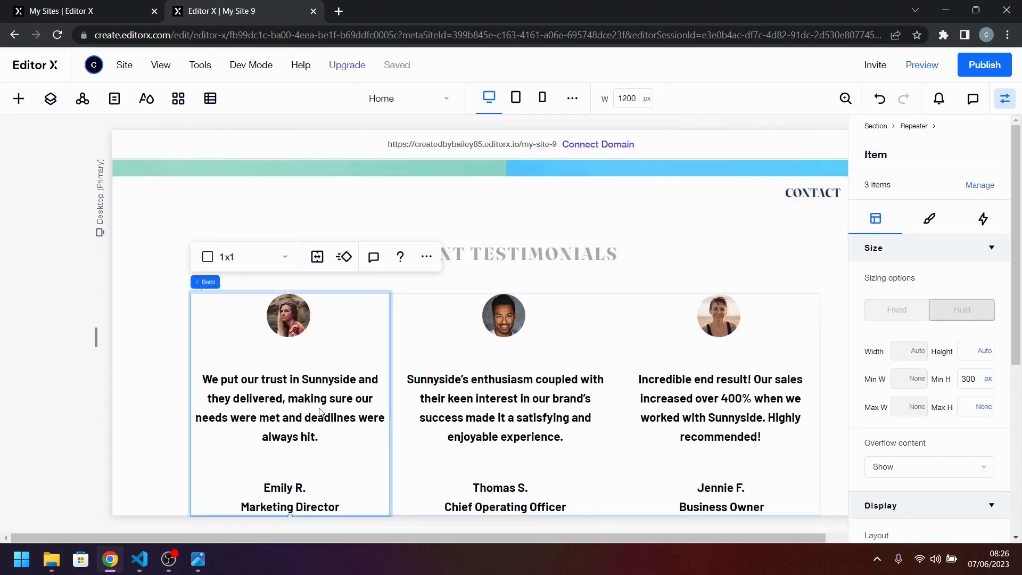
left_click(320, 411)
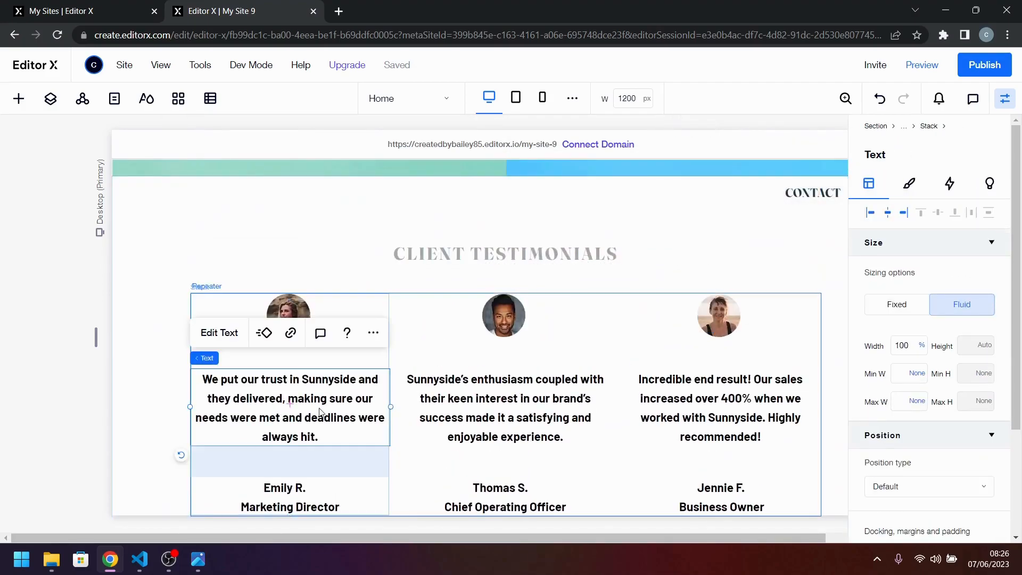
left_click(910, 184)
left_click(985, 373)
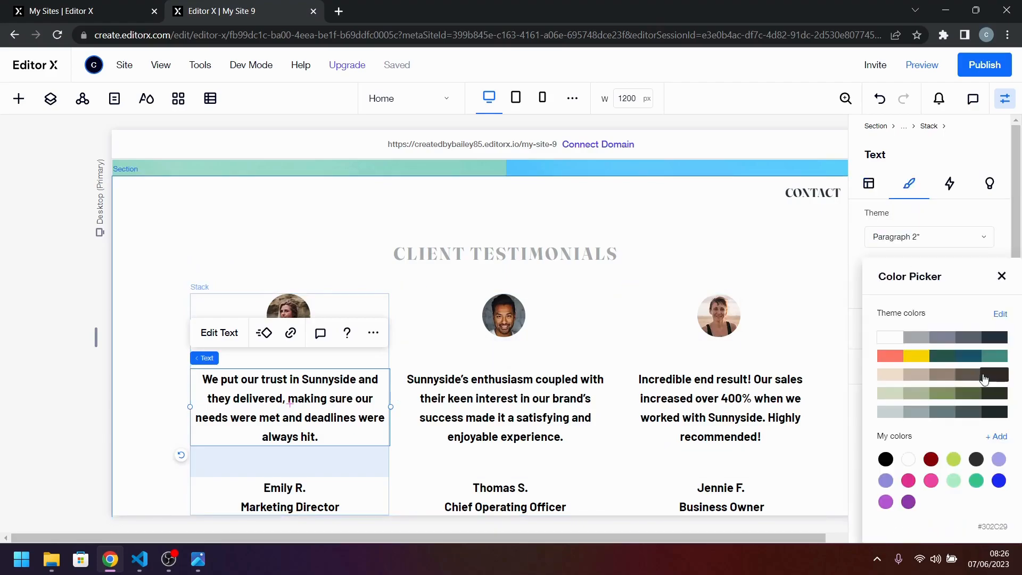
left_click(946, 338)
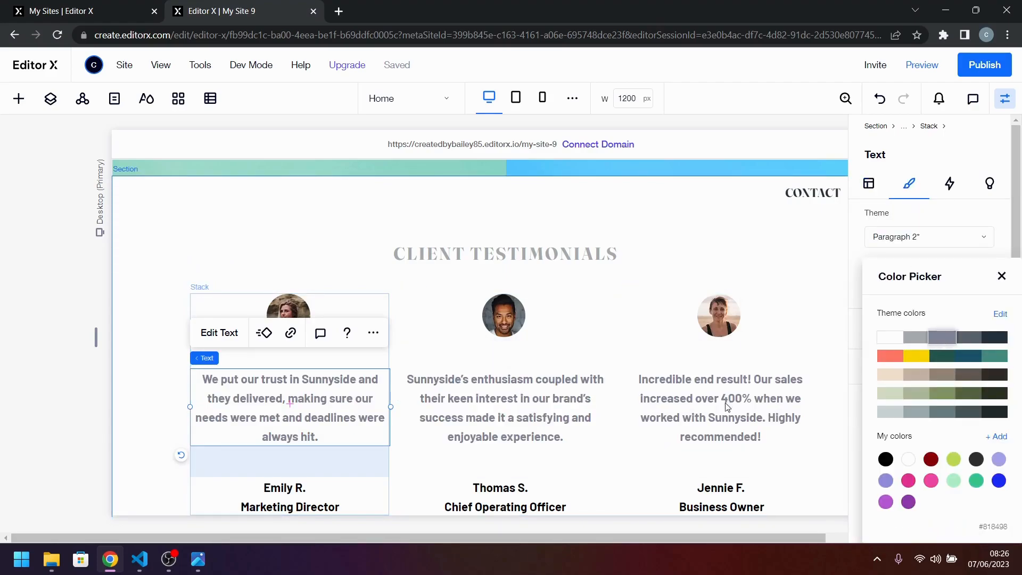
left_click(204, 557)
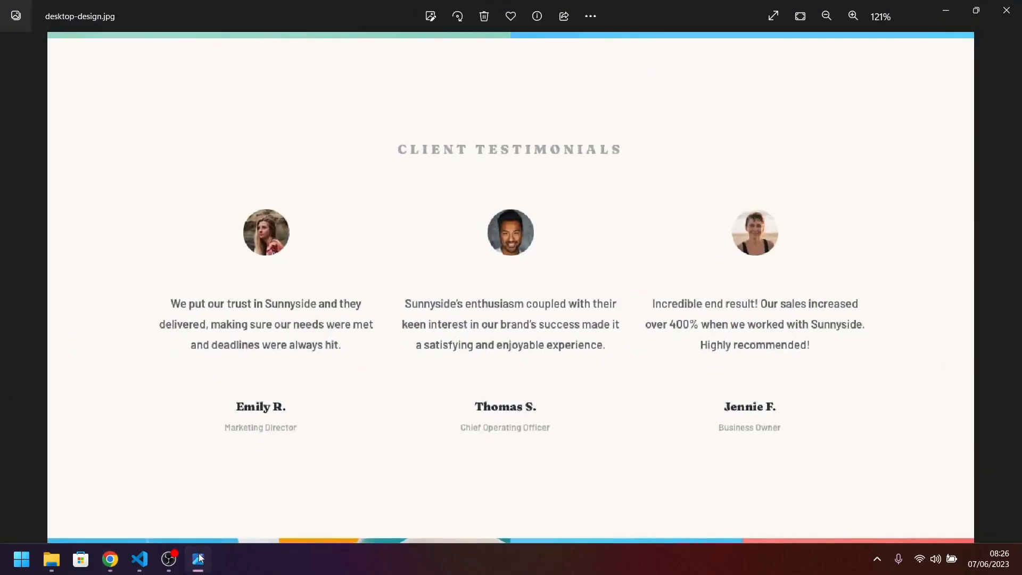
left_click(968, 340)
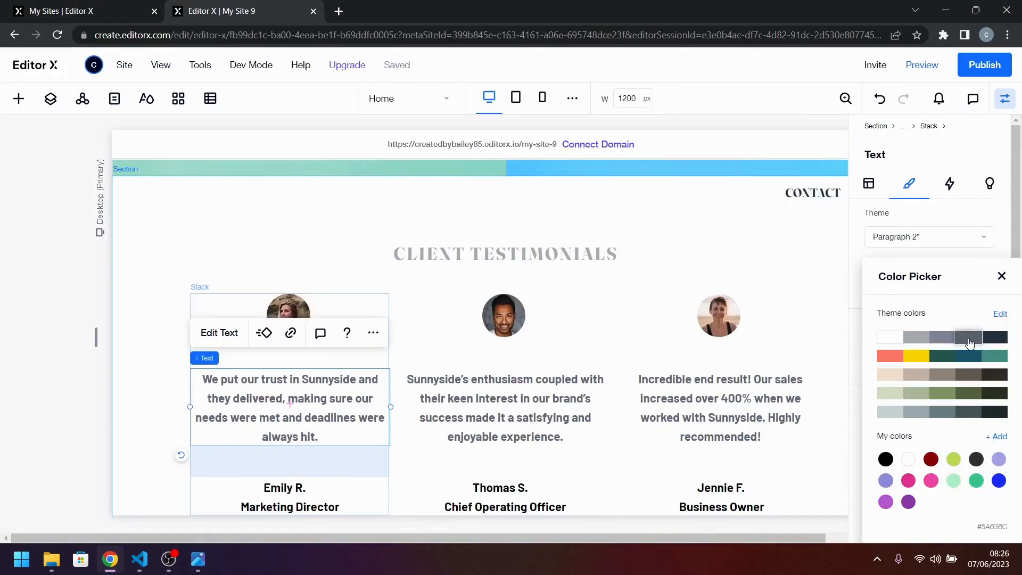
left_click(198, 563)
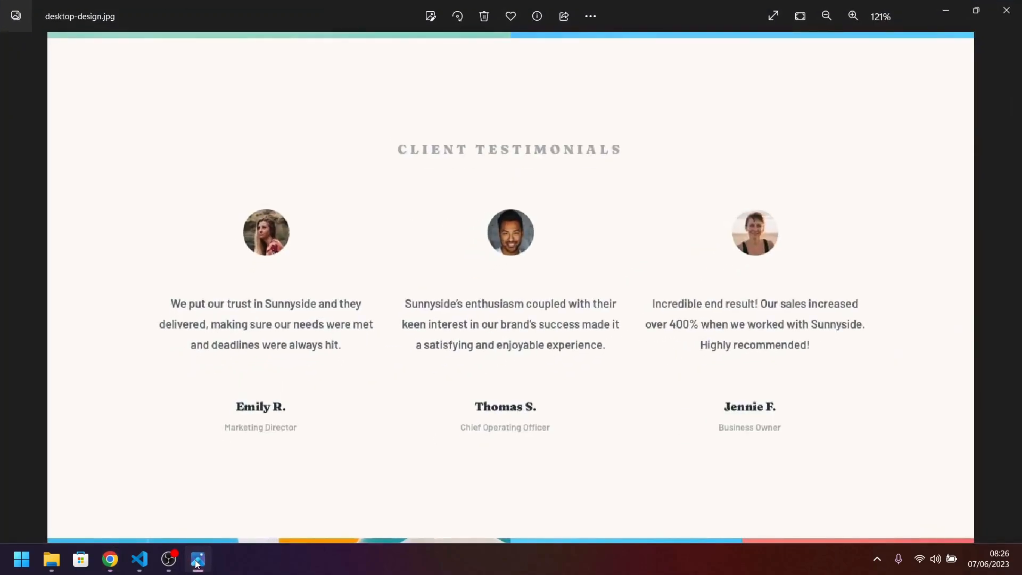
left_click(198, 562)
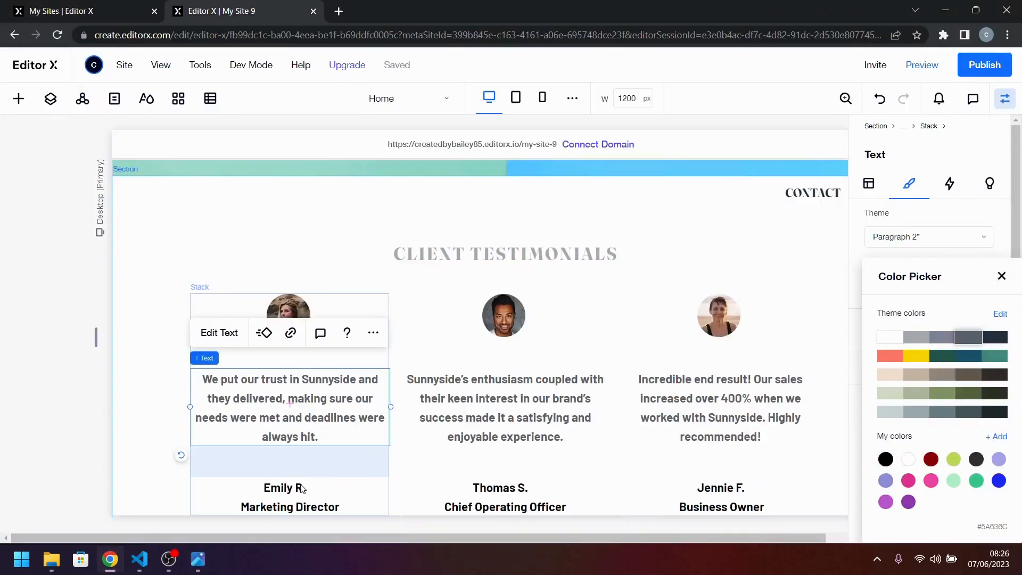
Apply the Heading 6 theme to the client name text in the first card and compare it with the reference design.
left_click(198, 559)
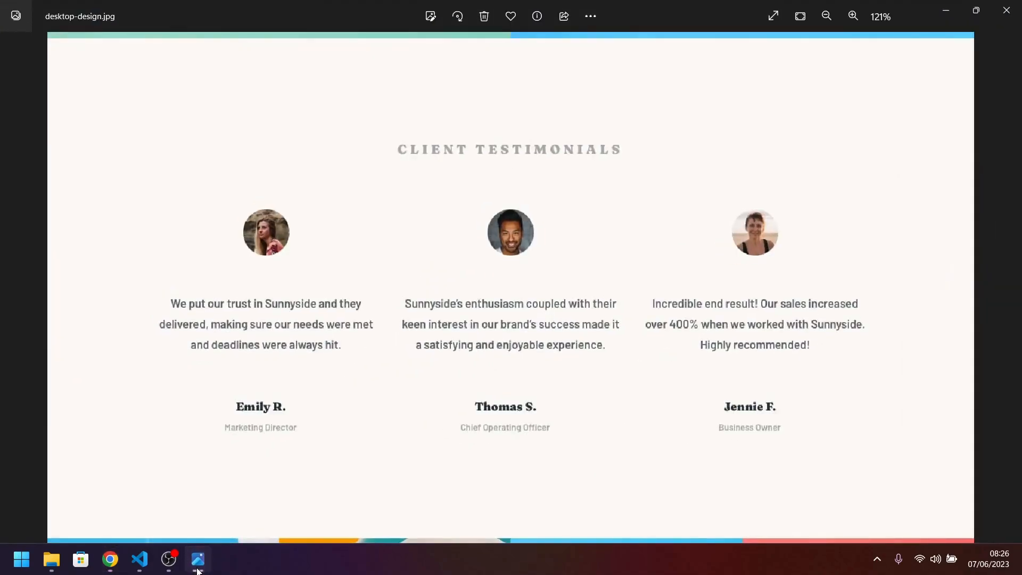
left_click(198, 559)
left_click(287, 488)
left_click(286, 488)
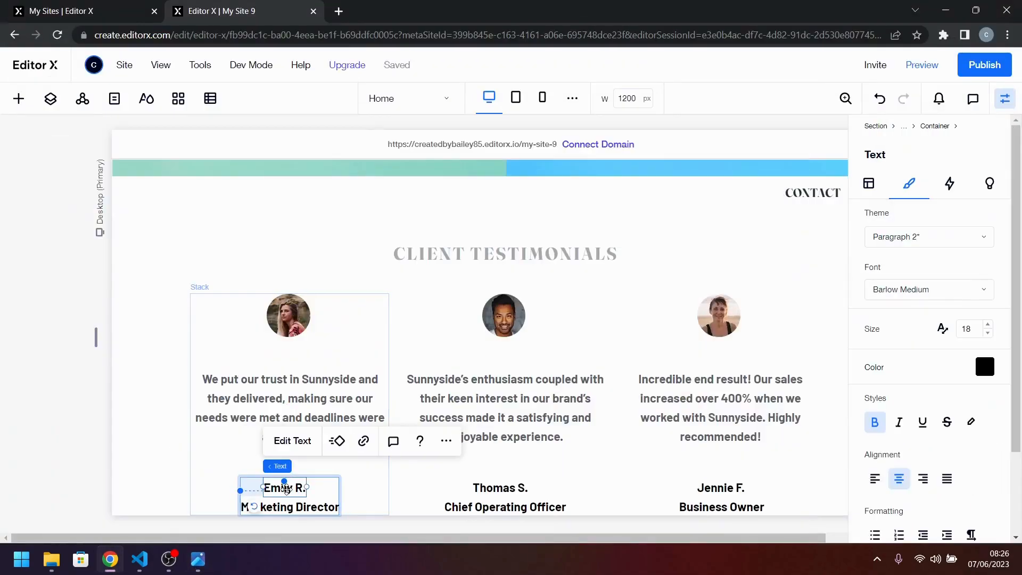
left_click(971, 248)
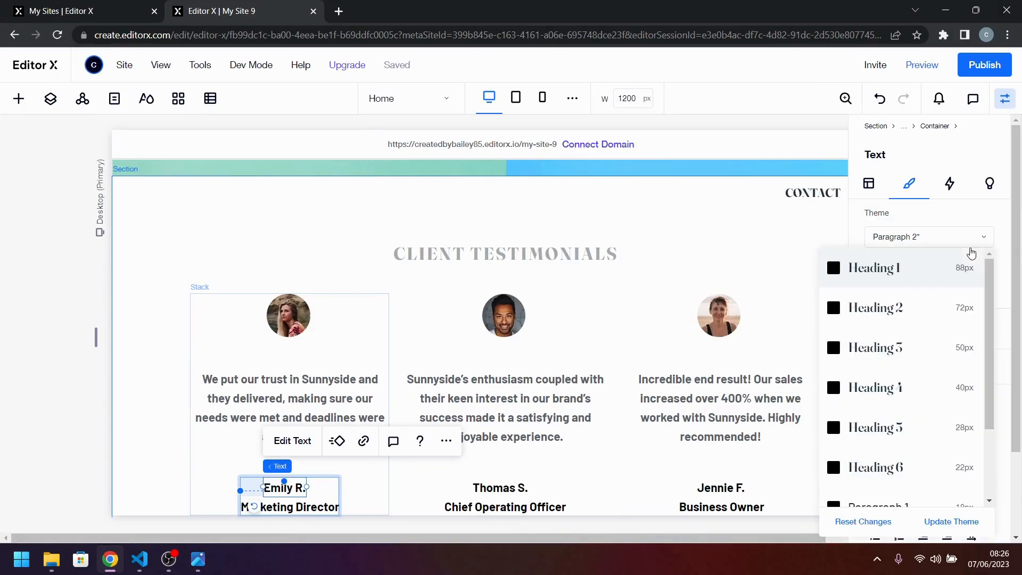
left_click(914, 476)
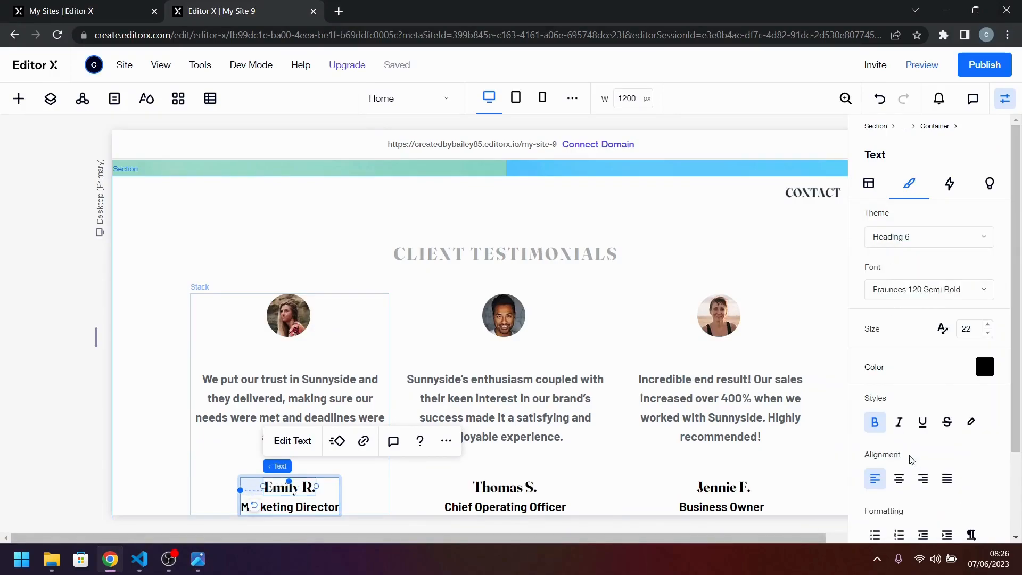
left_click(197, 560)
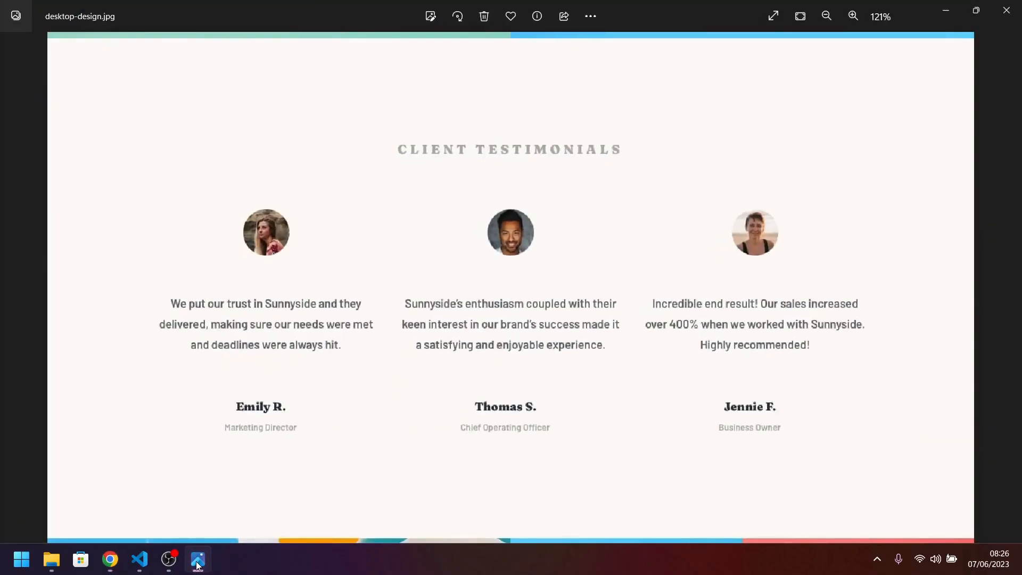
left_click(197, 562)
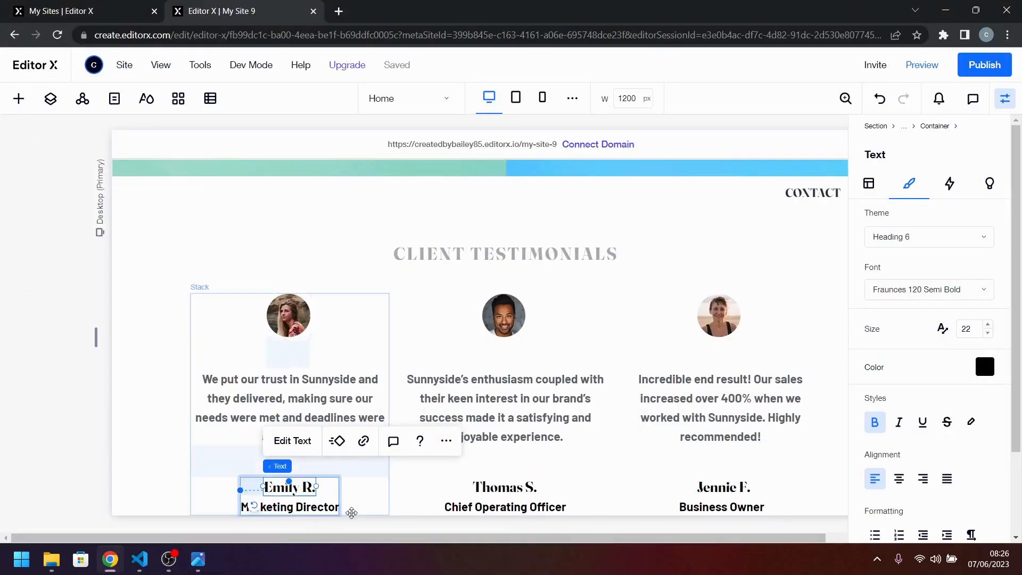
Colour the first card's job title with the light grey theme colour #A7ABAE, compare it with the reference design, and set its font size to 14.
left_click(298, 512)
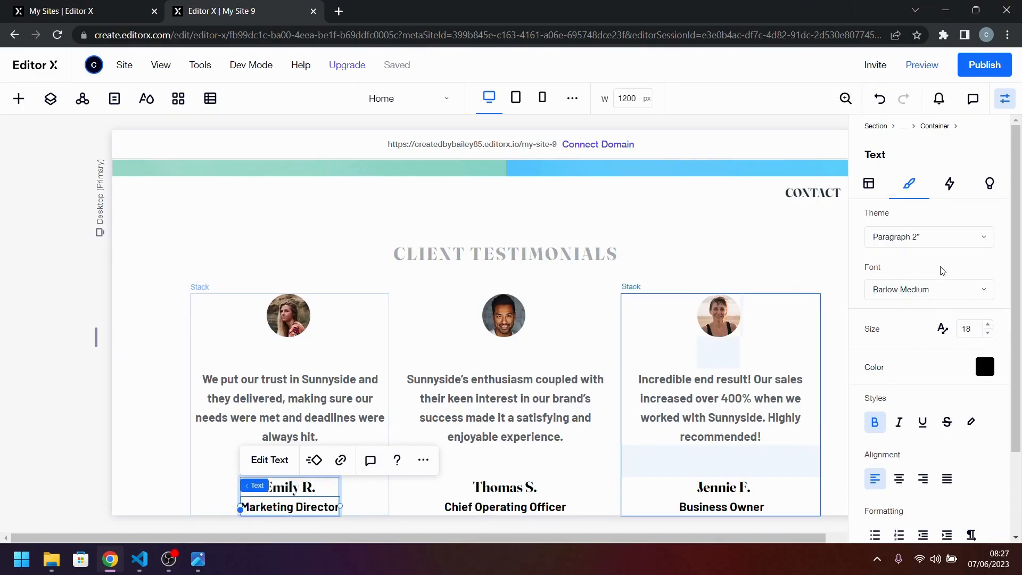
left_click(983, 370)
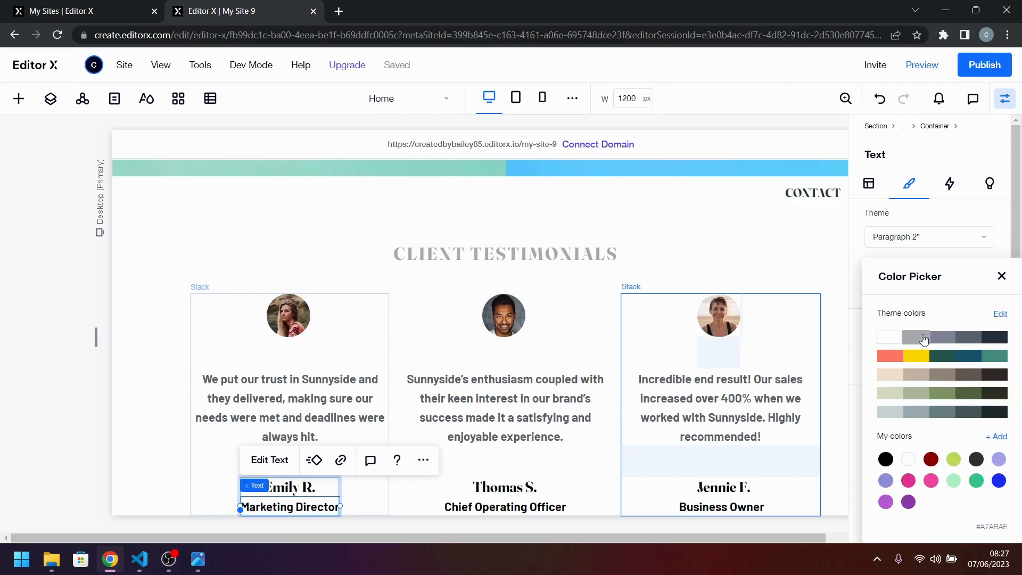
left_click(924, 339)
left_click(200, 561)
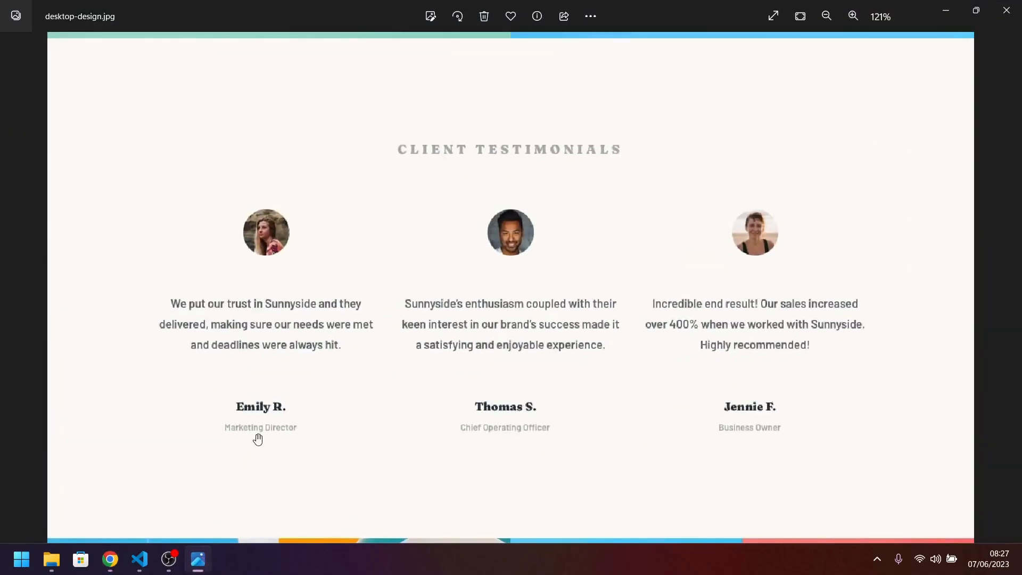
left_click(202, 561)
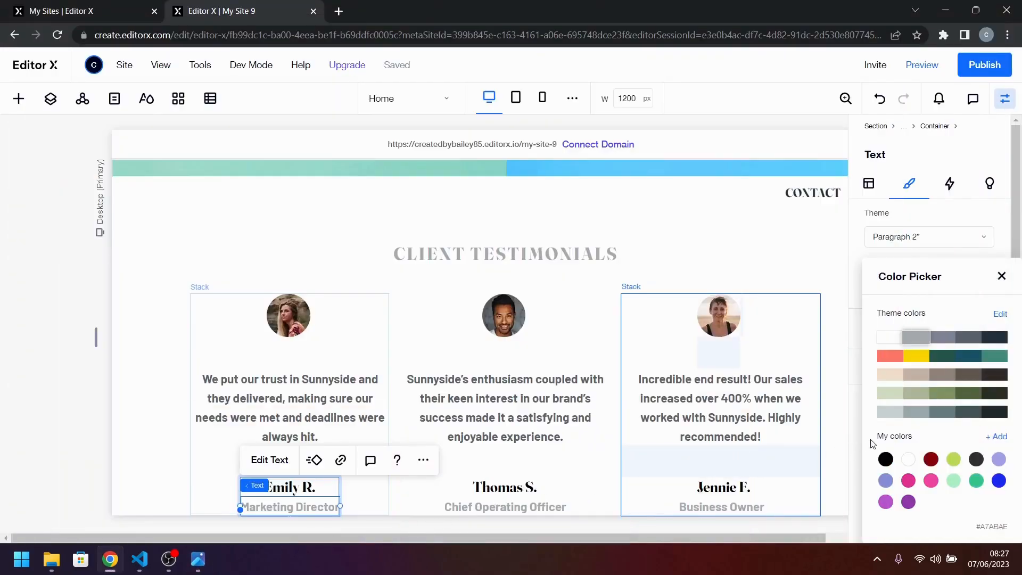
left_click(1002, 276)
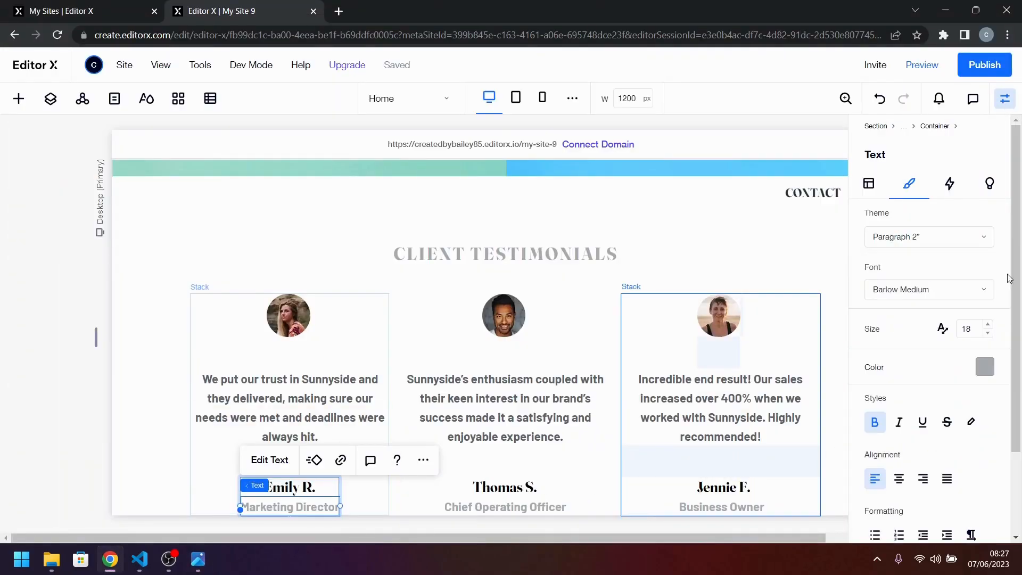
left_click(993, 330)
key("Return")
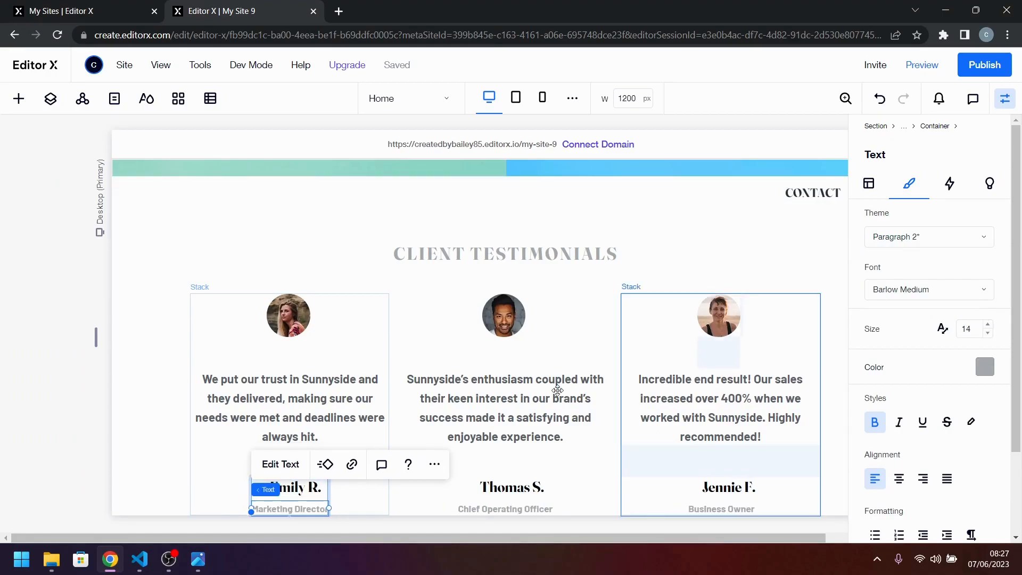
Centre the client name text horizontally within the first card's name-and-title container.
left_click(316, 499)
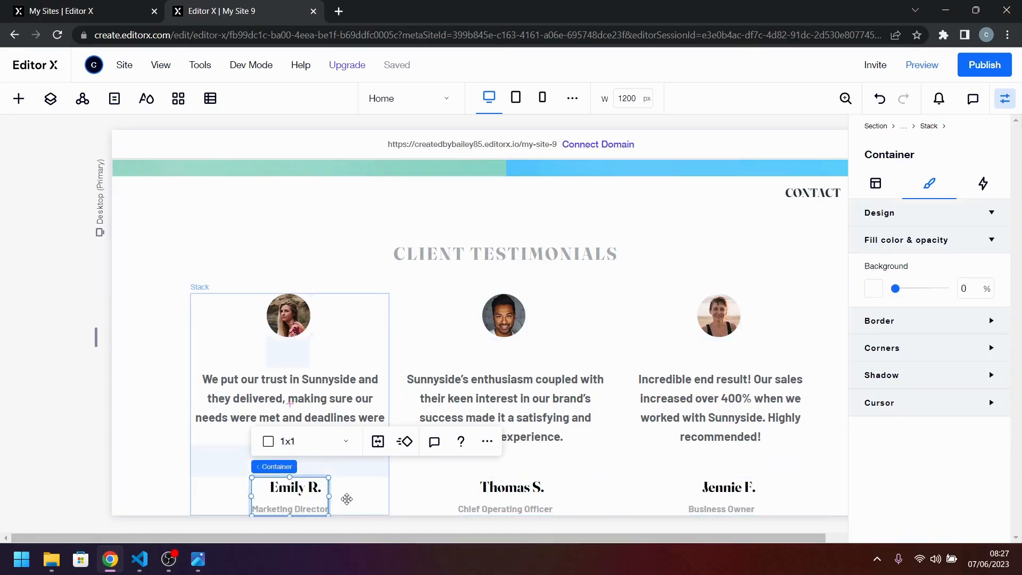
left_click(307, 491)
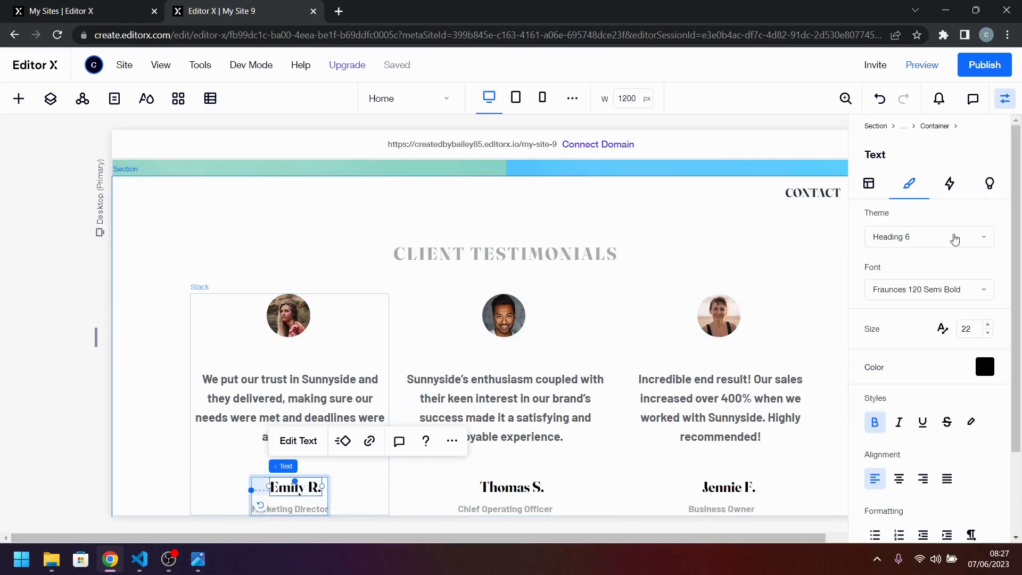
left_click(868, 186)
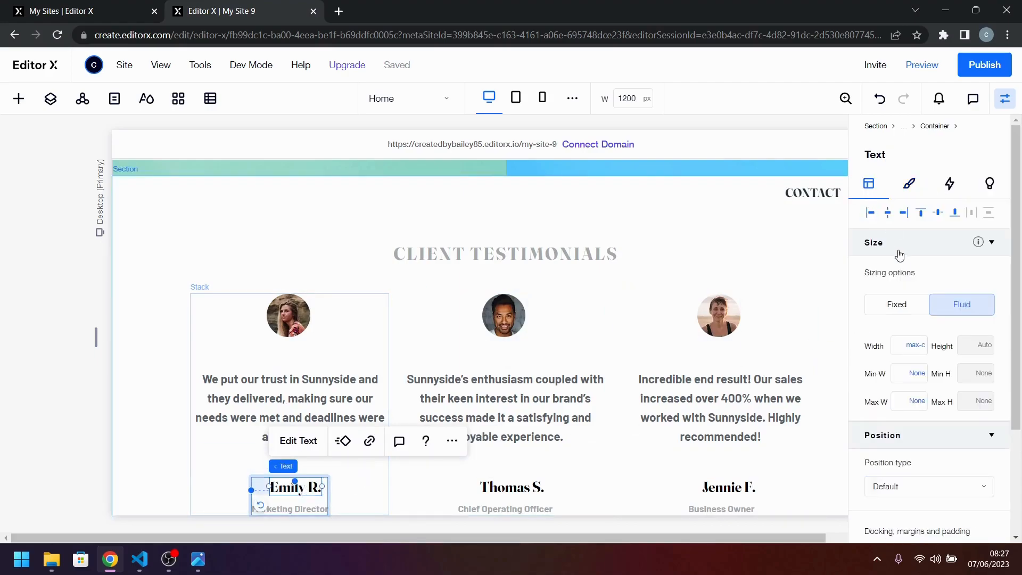
left_click(892, 217)
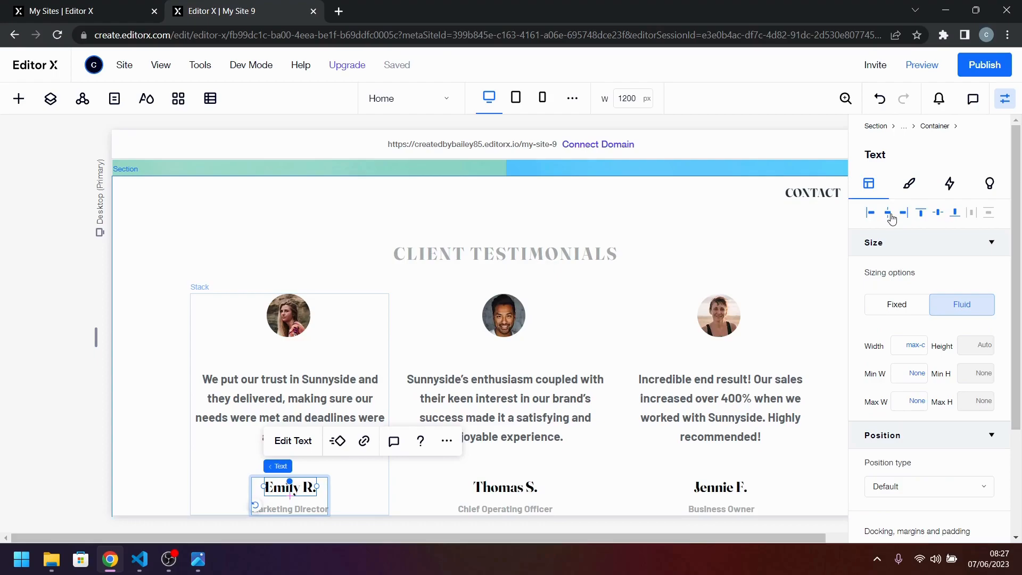
scroll(533, 409, "down", 1)
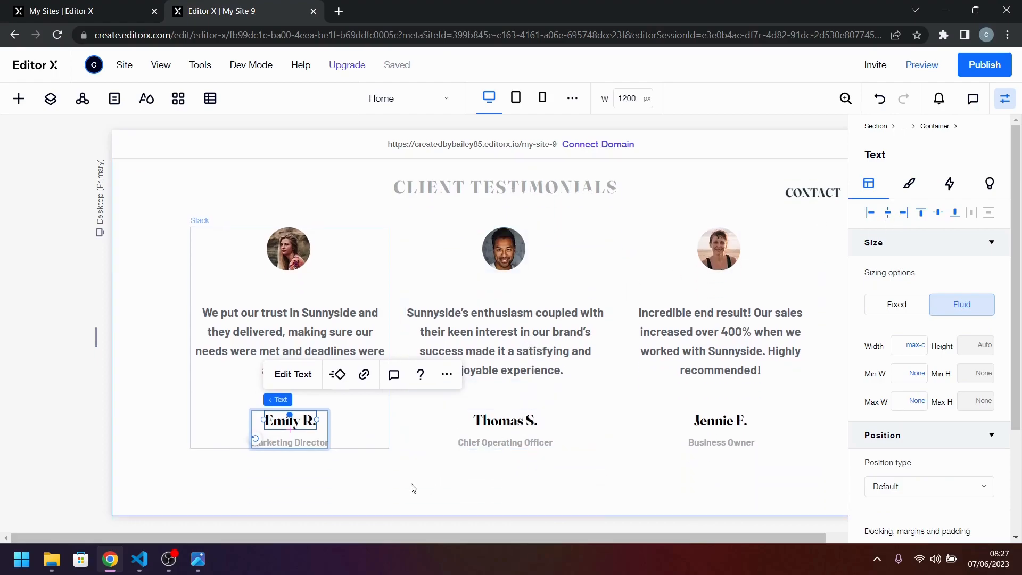
Compare the testimonial cards with the reference design and examine the image row that follows them in the reference.
left_click(414, 489)
left_click(304, 449)
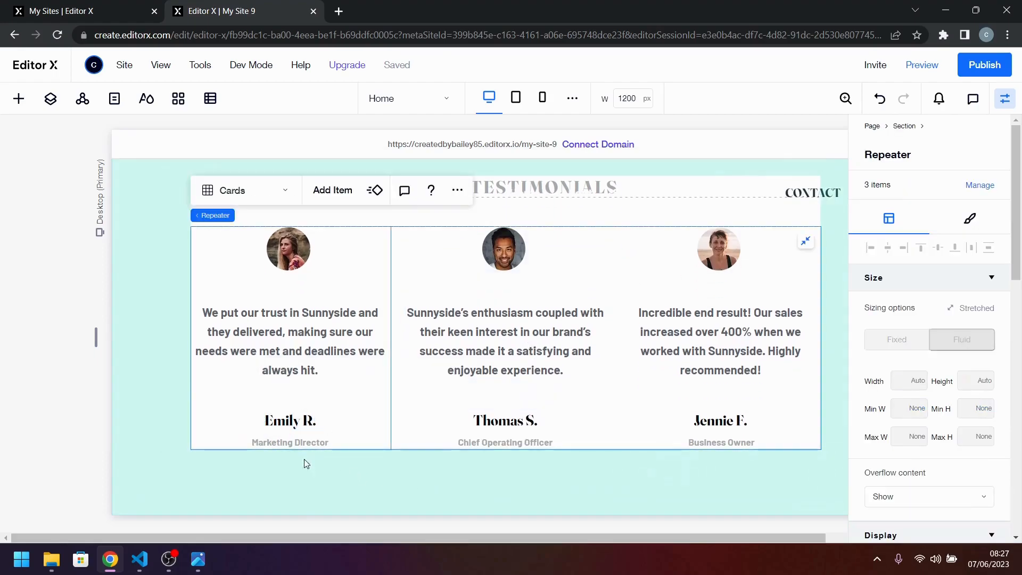
left_click(198, 560)
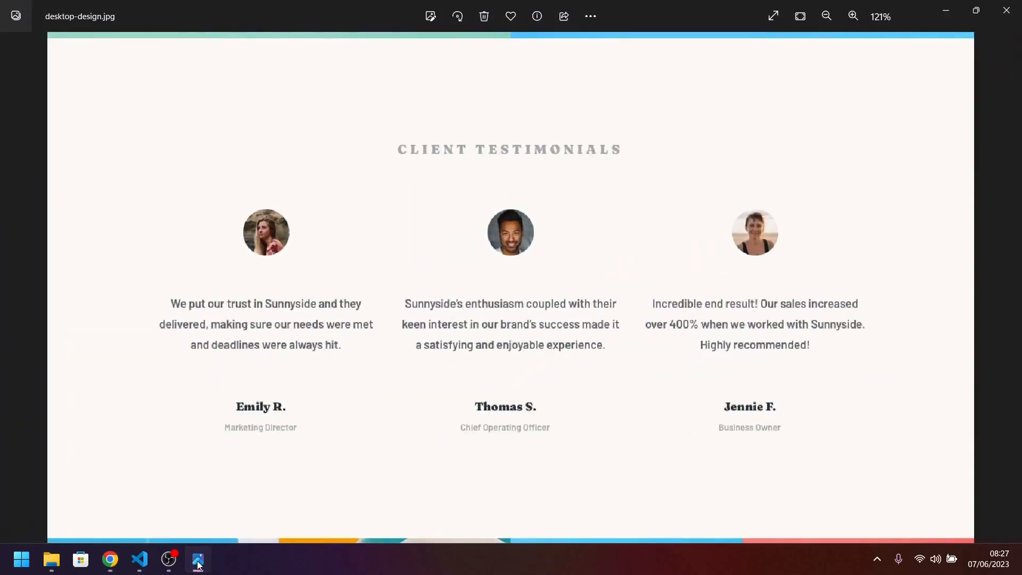
left_click(199, 563)
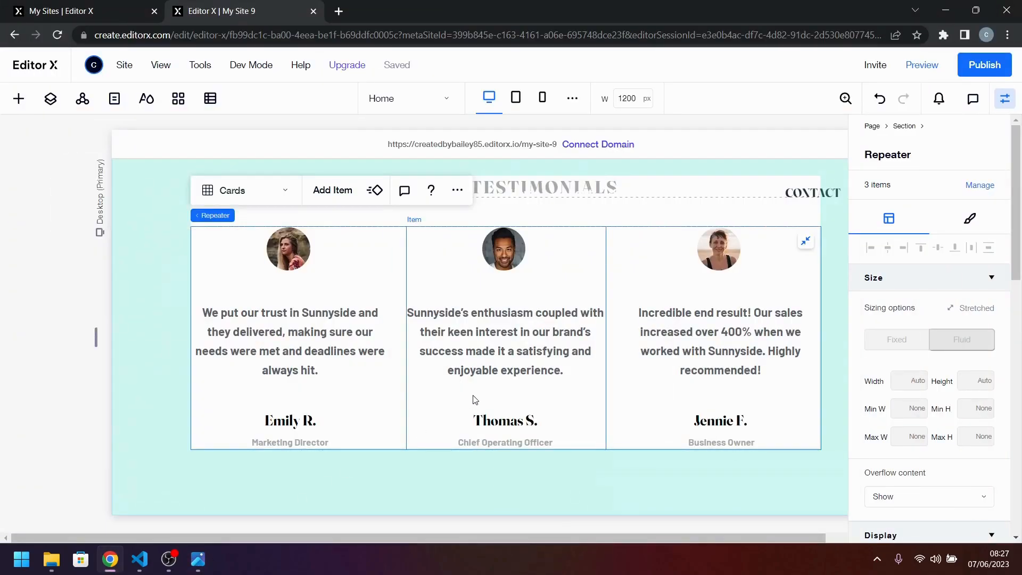
scroll(474, 399, "up", 3)
scroll(783, 381, "down", 4)
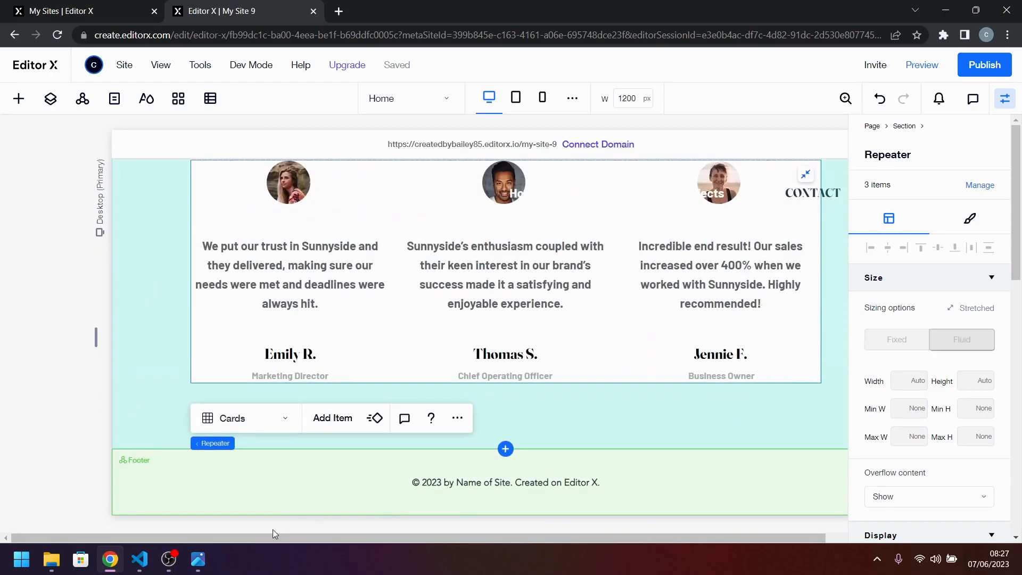
left_click(198, 559)
scroll(557, 376, "down", 2)
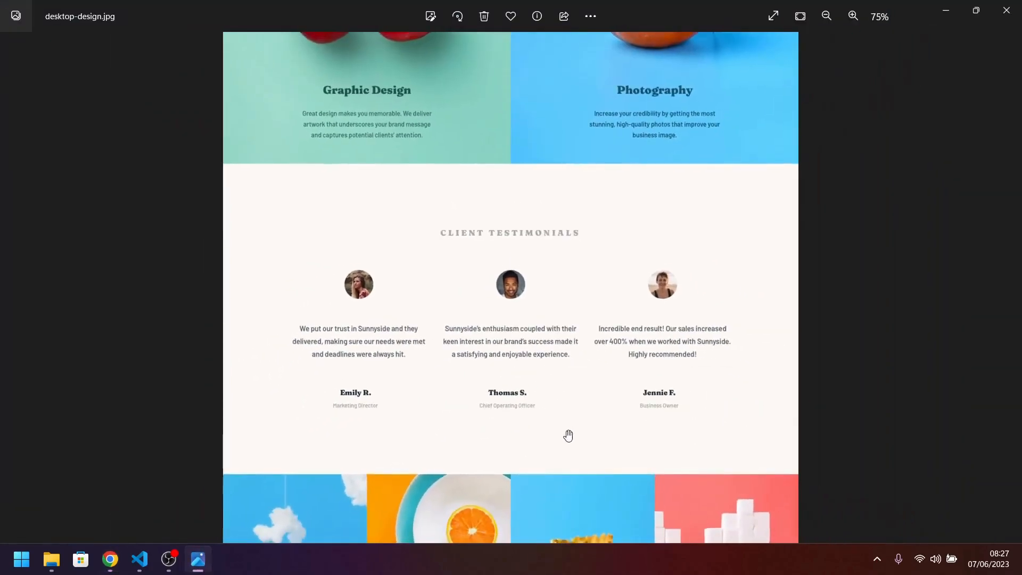
left_click_drag(568, 433, 580, 148)
scroll(520, 354, "up", 5)
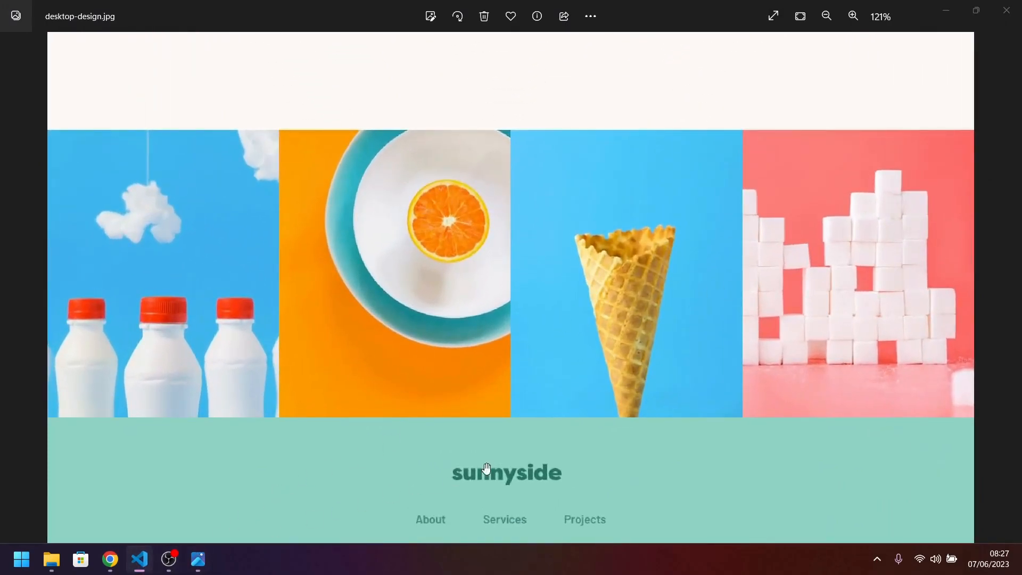
left_click(110, 559)
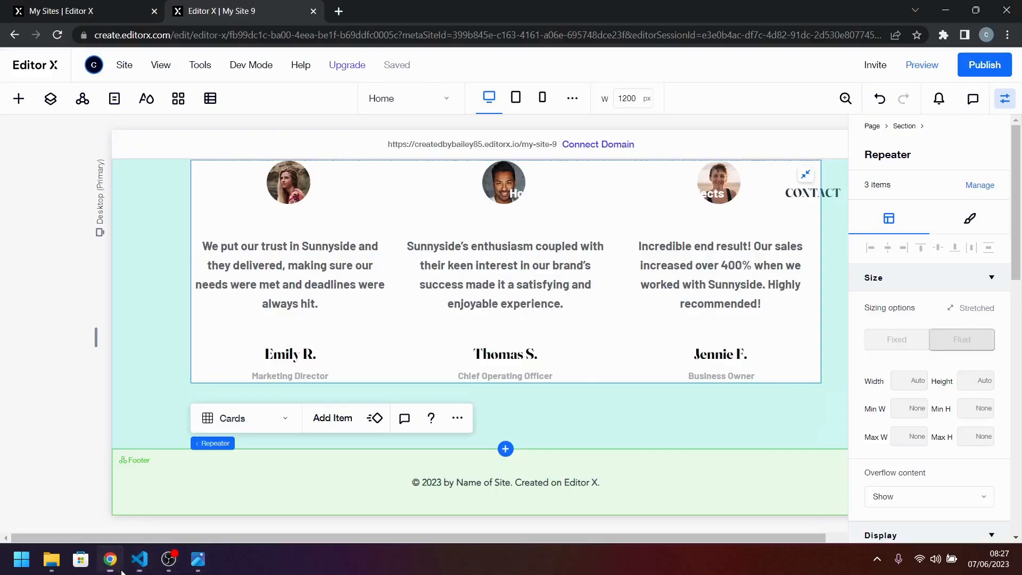
Add a blank section between the testimonials and the footer, and review the reference design's four-image row.
left_click(506, 449)
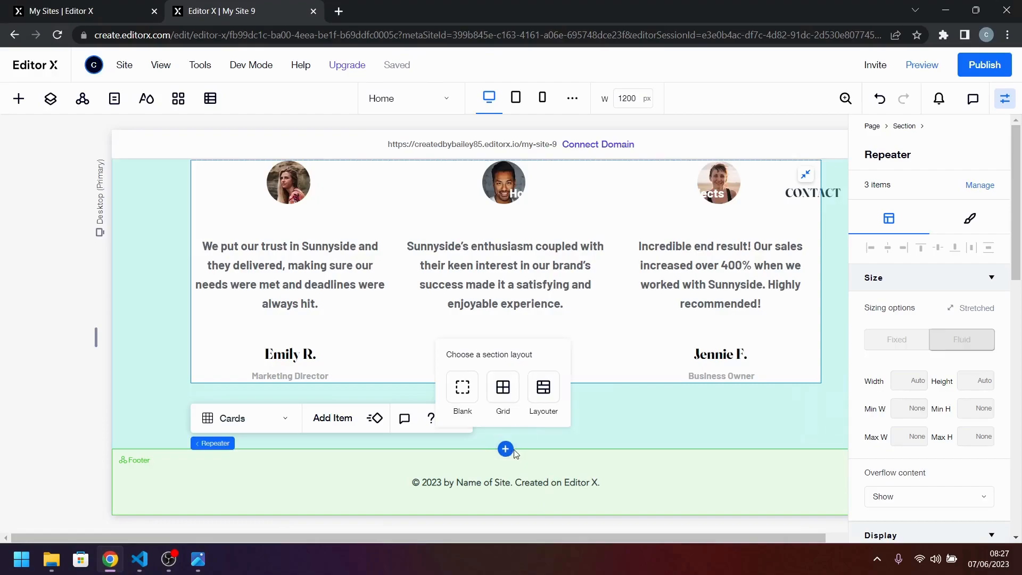
left_click(463, 389)
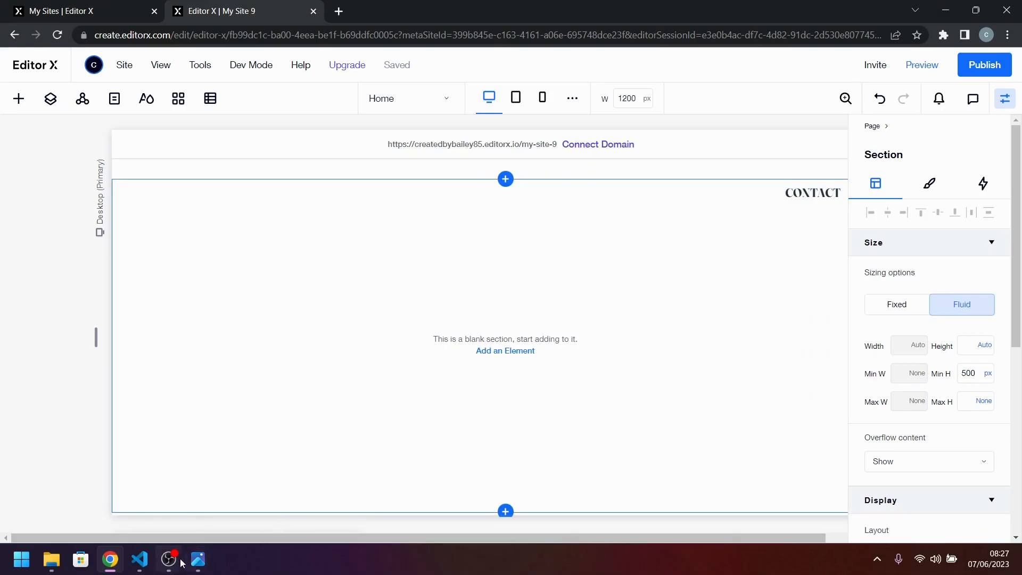
left_click(198, 559)
mouse_move(527, 310)
left_mouse_down()
mouse_move(550, 234)
mouse_move(530, 446)
mouse_move(535, 297)
left_mouse_up()
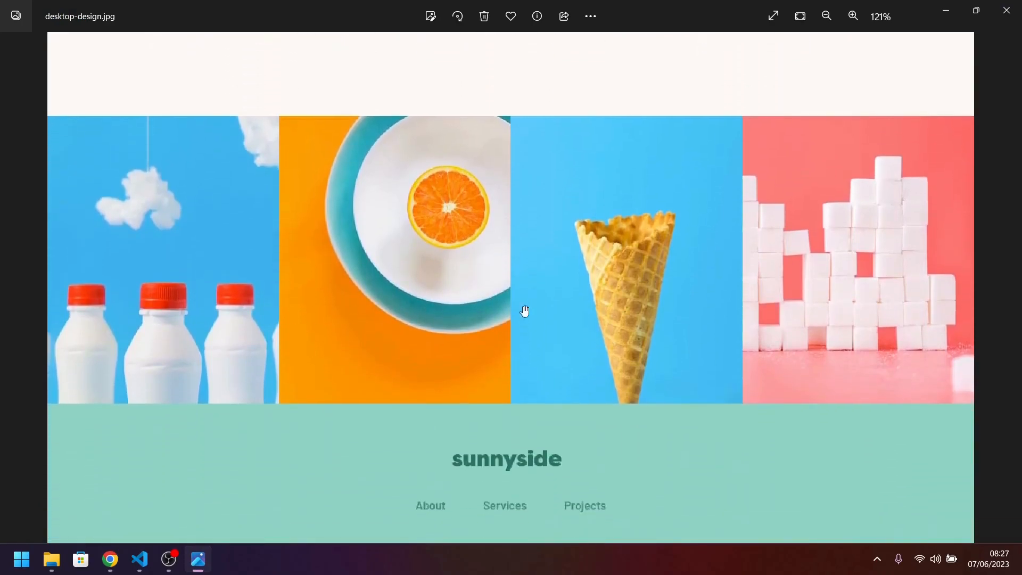
left_click(145, 564)
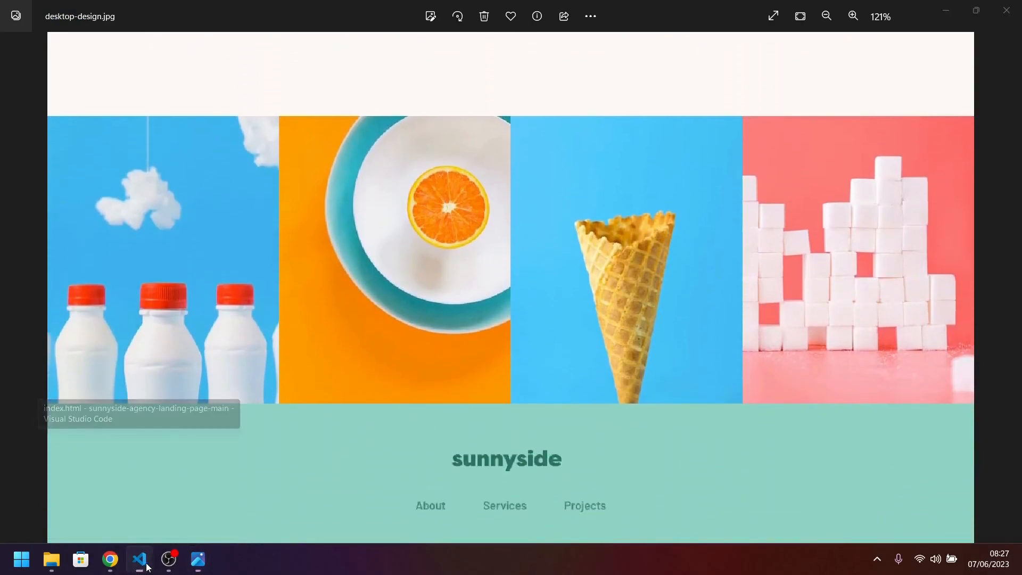
left_click(110, 559)
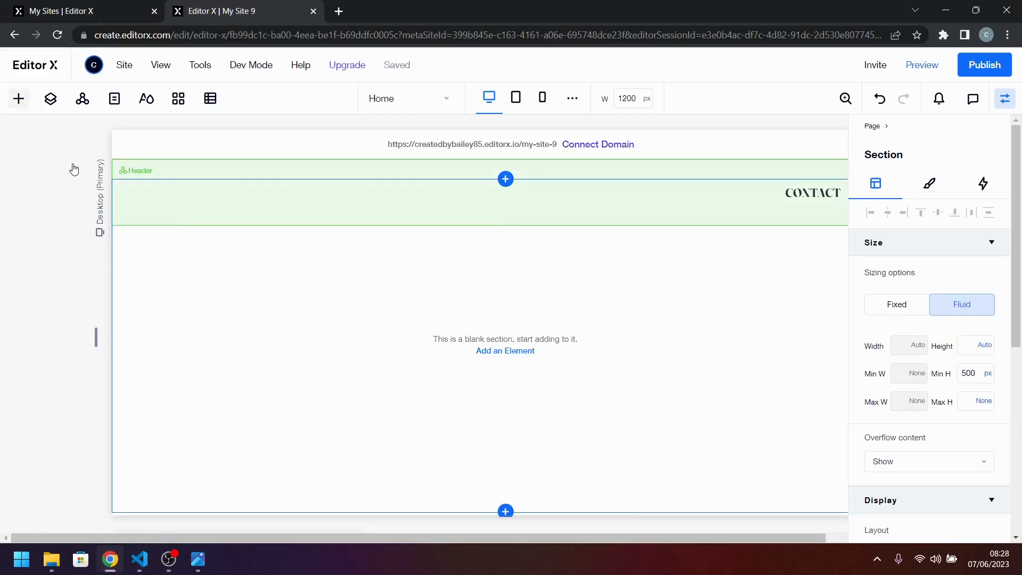
Add a cards repeater to the blank section, stretch it to fill the section, and compare it with the reference image row.
left_click(18, 99)
left_click_drag(174, 448, 532, 375)
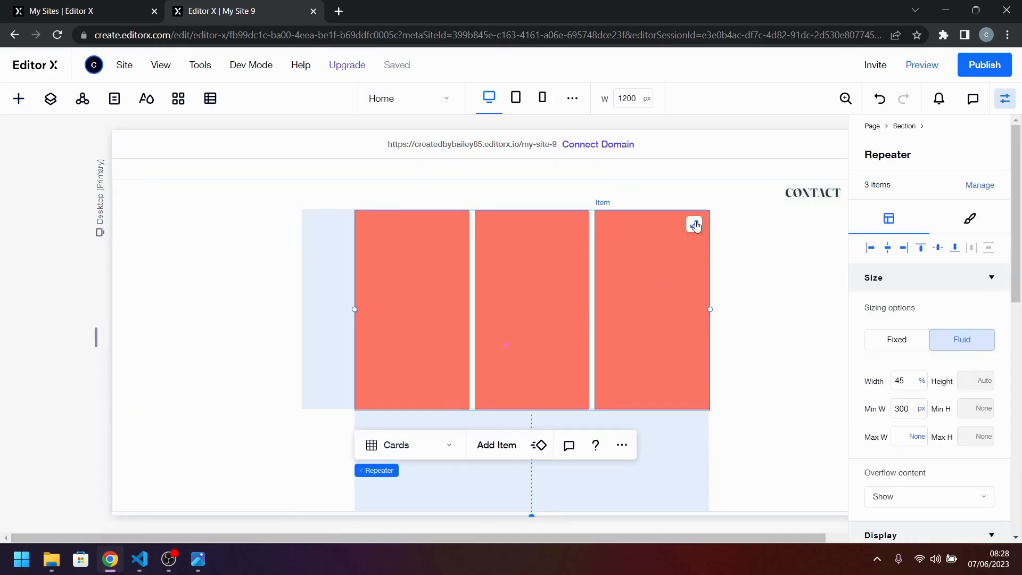
left_click(695, 225)
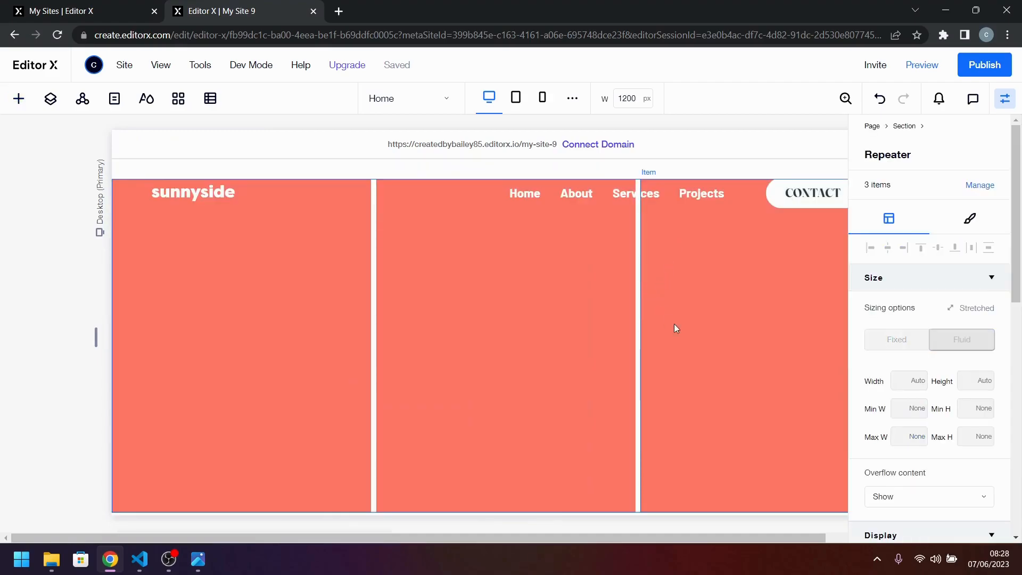
left_click(198, 559)
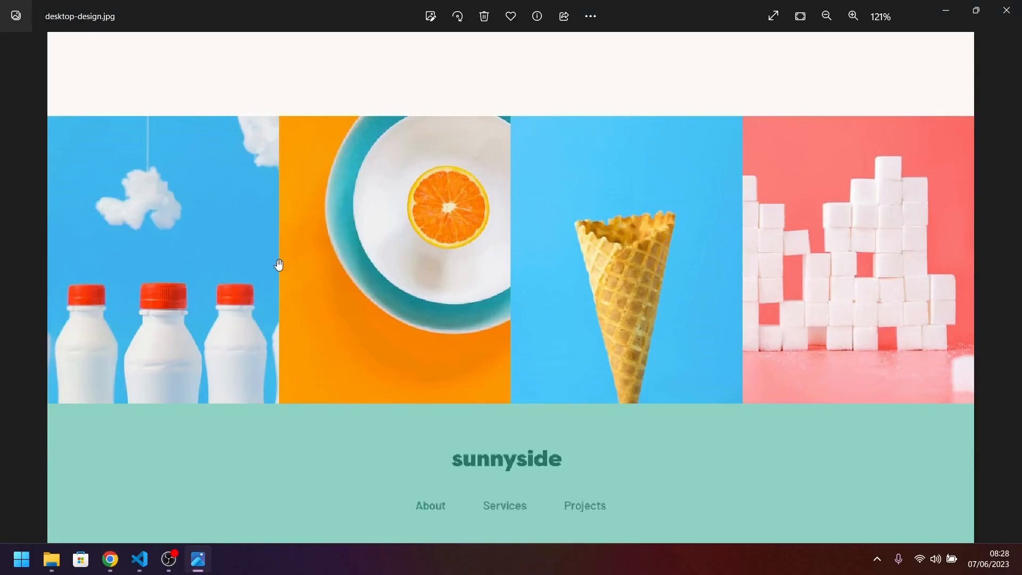
left_click(110, 559)
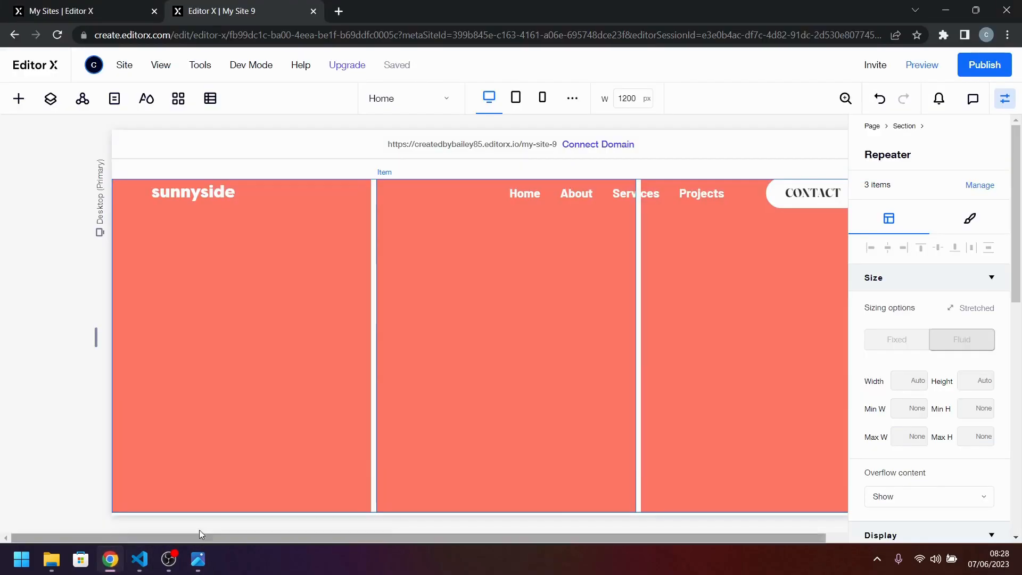
Try setting the new repeater's horizontal and vertical gaps to 0 px, and undo the change.
scroll(980, 425, "down", 5)
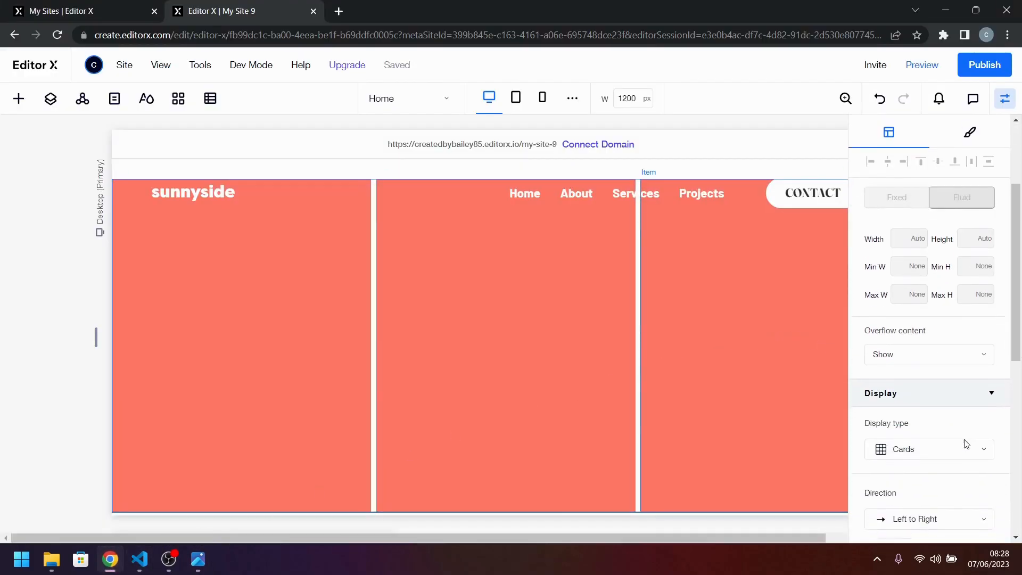
left_click(919, 498)
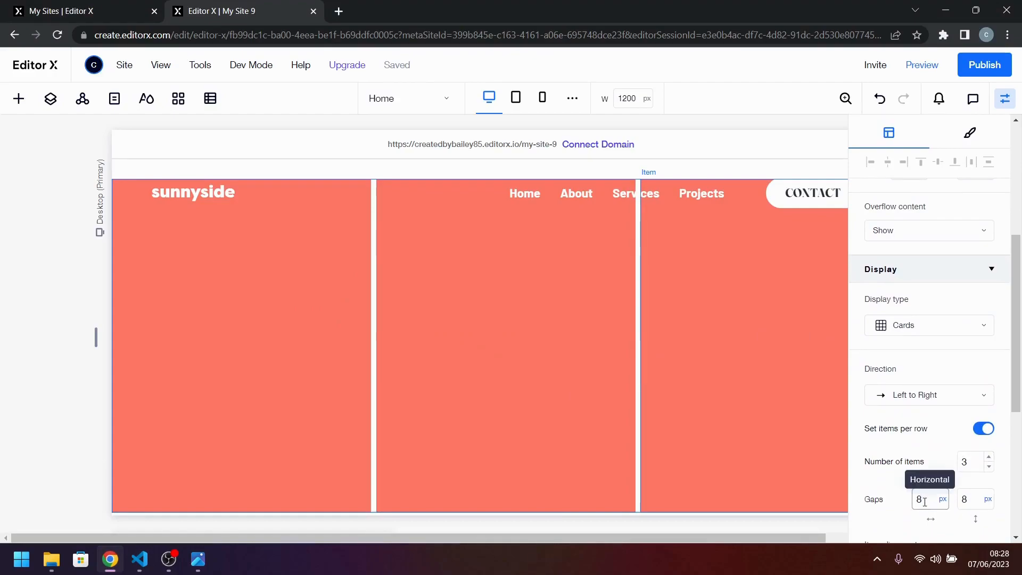
type("0")
key("Tab")
type("0")
key("Tab")
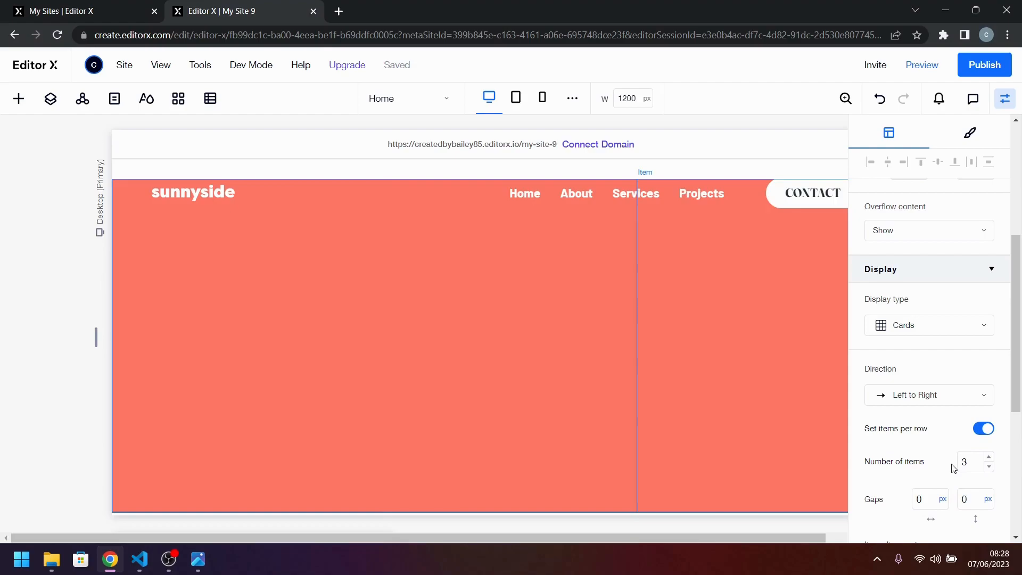
key("ctrl+z")
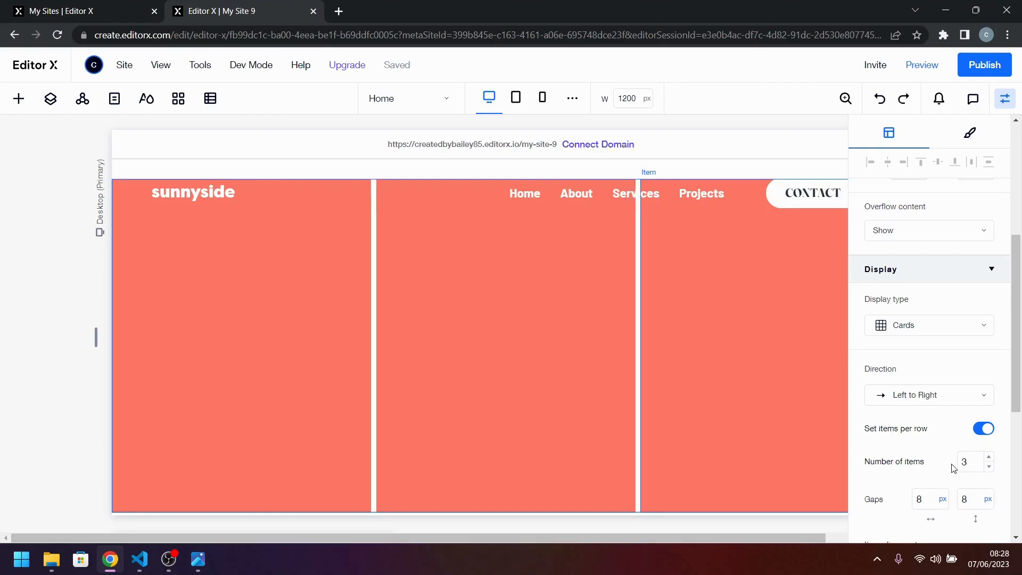
Set the new repeater's number of items per row to 4.
left_click(989, 458)
left_click(990, 457)
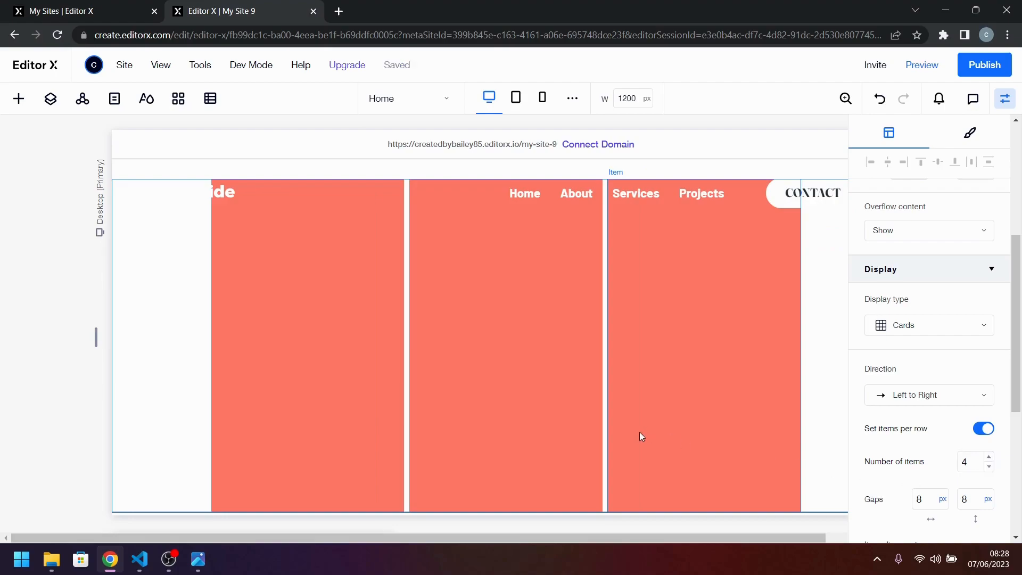
scroll(699, 414, "up", 2)
scroll(698, 415, "down", 1)
Unstretch the new repeater to check an item's size settings, and stretch it back across the section.
scroll(697, 411, "right", 2)
scroll(697, 411, "left", 2)
scroll(721, 384, "right", 1)
scroll(720, 383, "right", 1)
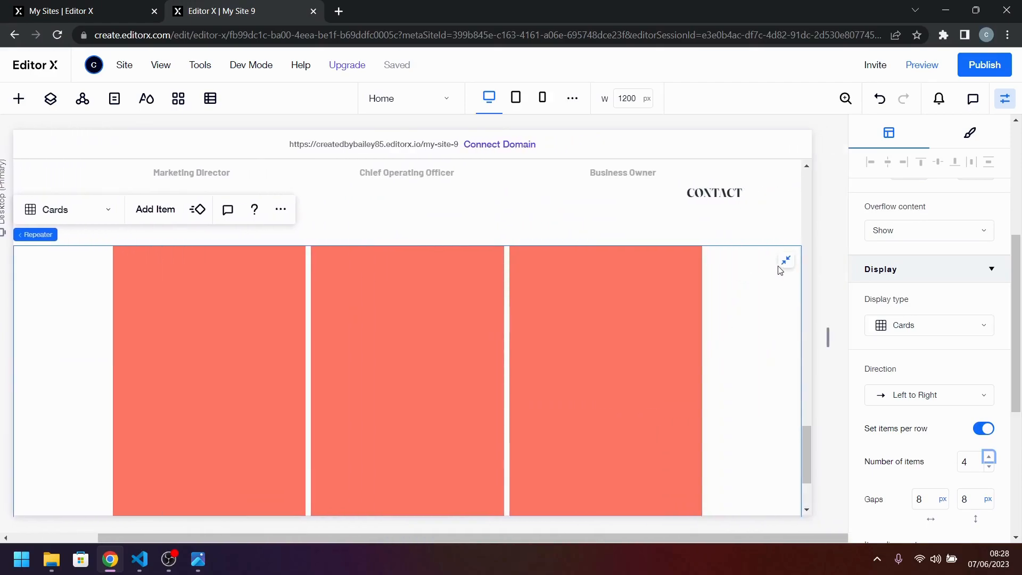
left_click(783, 263)
left_click(589, 387)
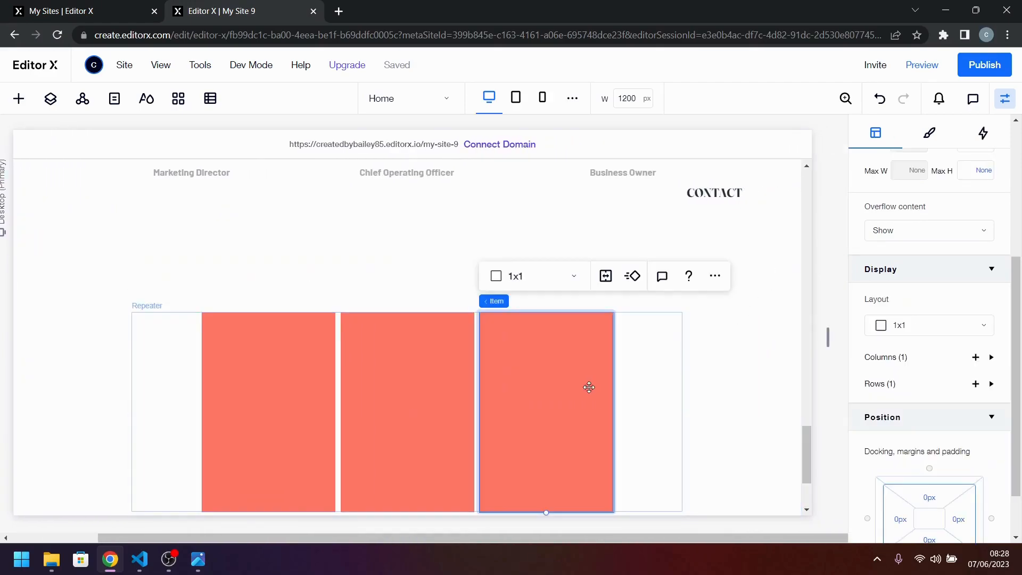
scroll(926, 426, "up", 2)
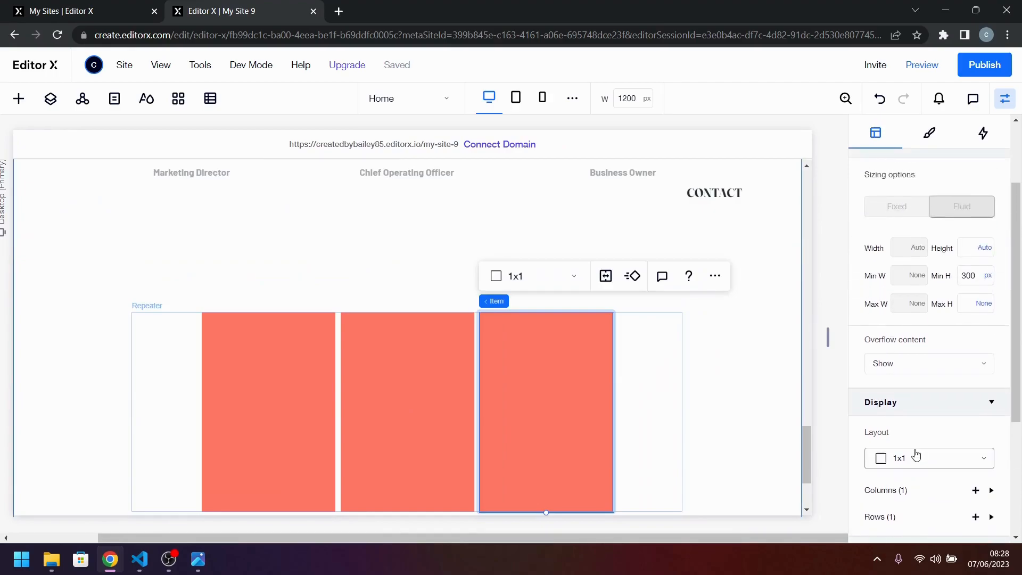
scroll(915, 456, "down", 1)
left_click(650, 373)
left_click(669, 330)
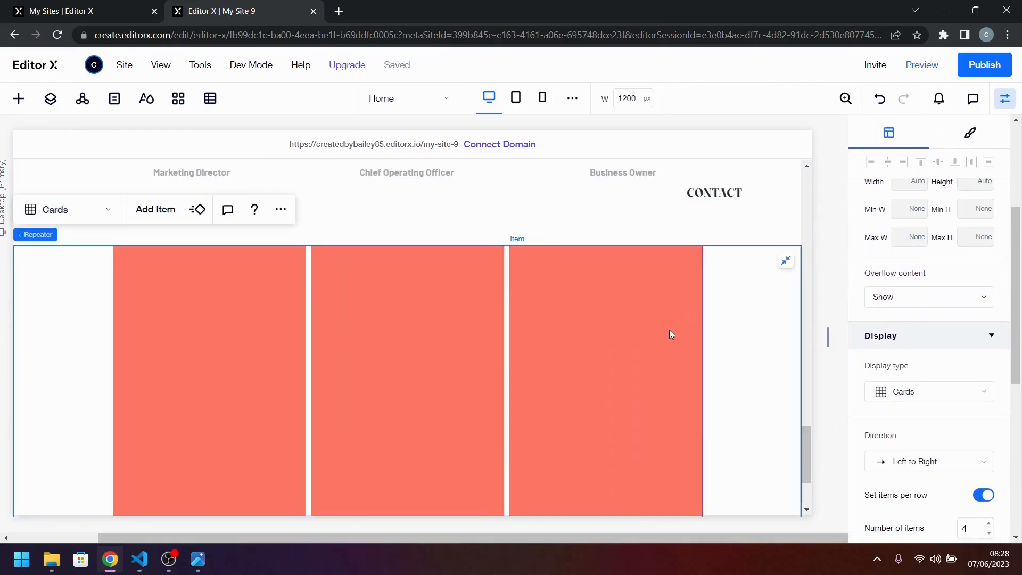
Add a fourth item to the repeater, and place an image in the first item stretched to fill it.
left_click(155, 209)
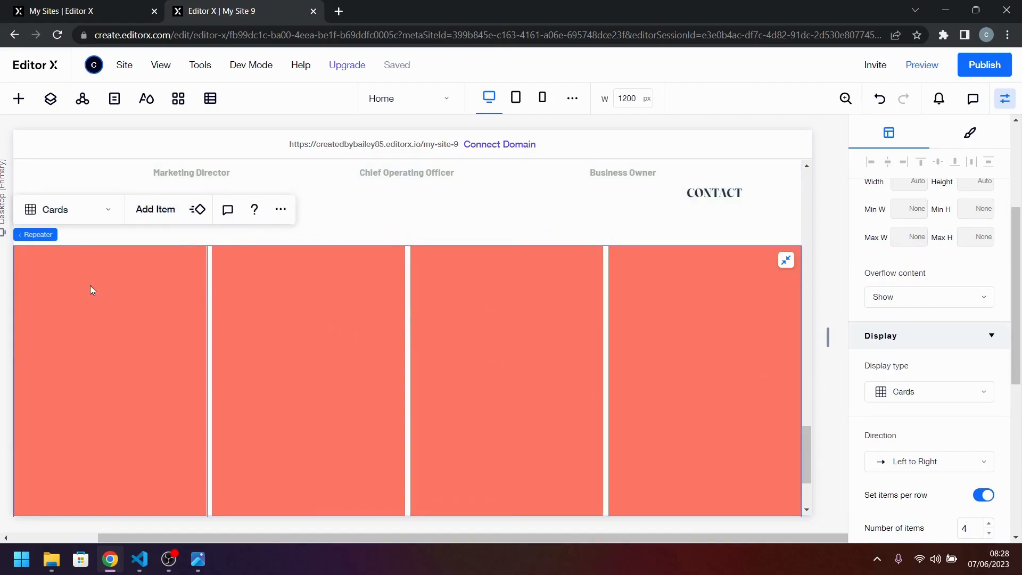
scroll(91, 286, "down", 1)
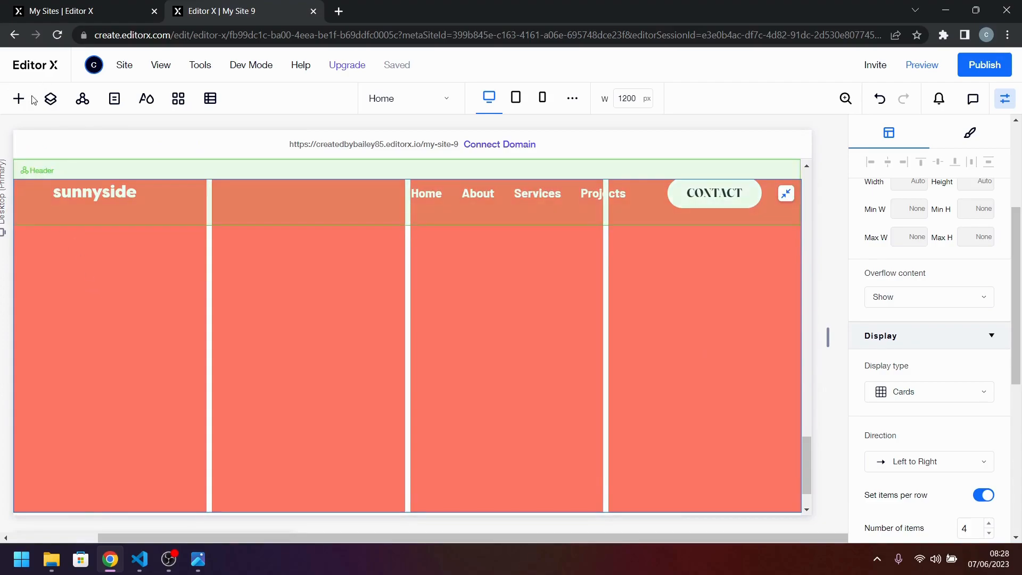
left_click_drag(151, 271, 258, 380)
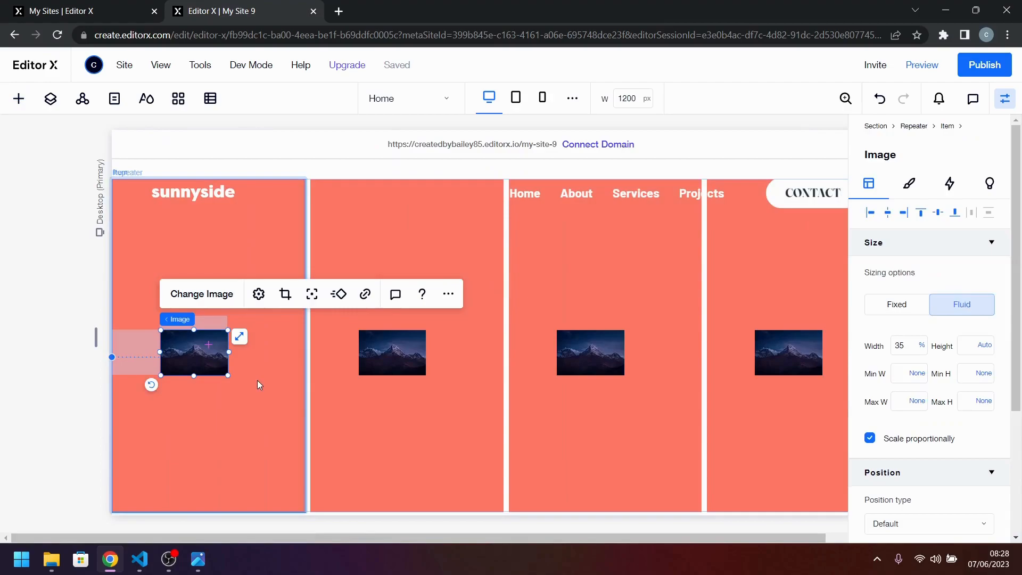
left_click(238, 339)
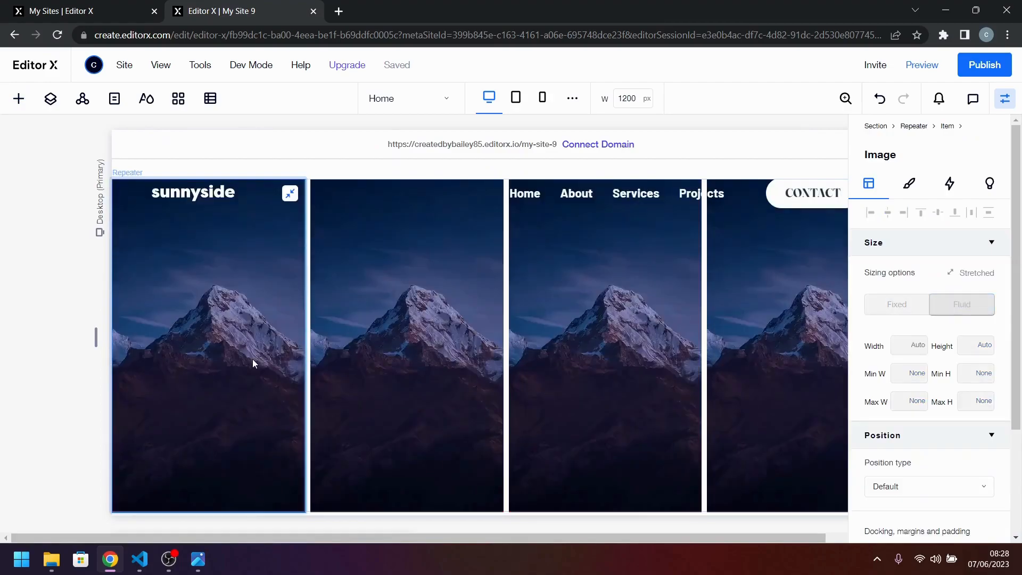
Check the reference design and replace the first item's image with image-gallery-milkbottles.jpg from the site files.
scroll(215, 330, "up", 1)
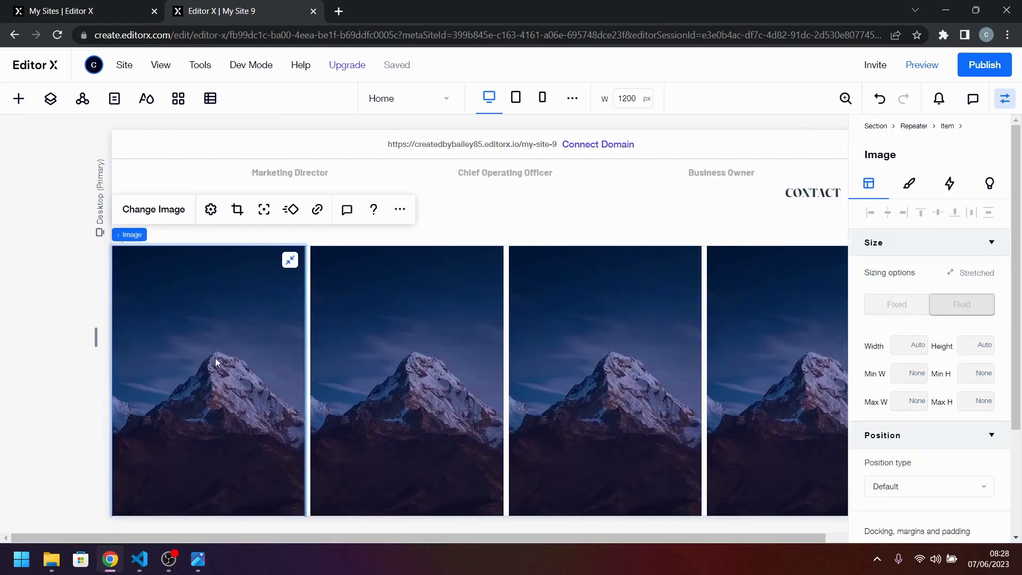
left_click(156, 212)
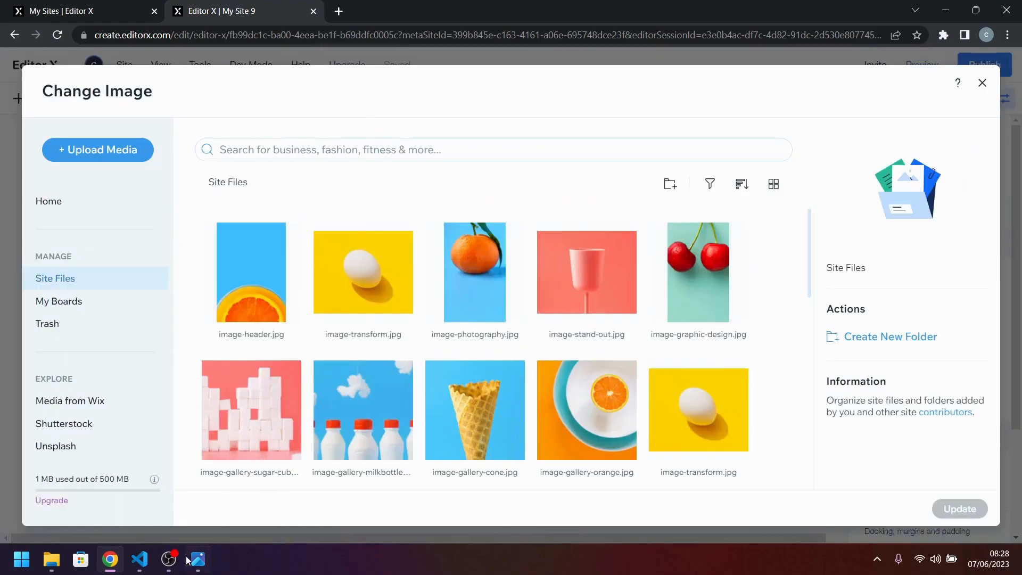
left_click(198, 560)
left_click(209, 568)
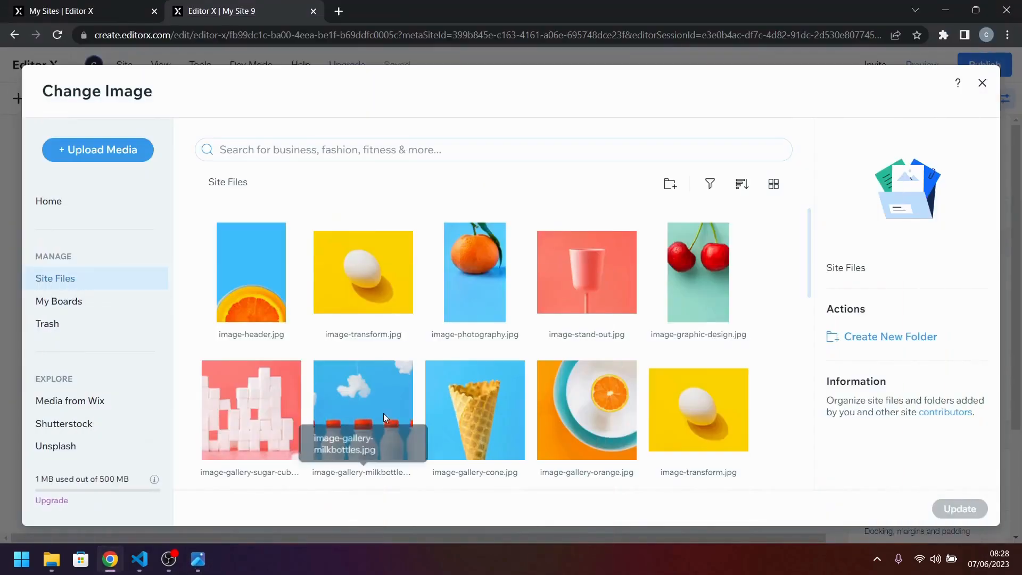
scroll(462, 355, "down", 4)
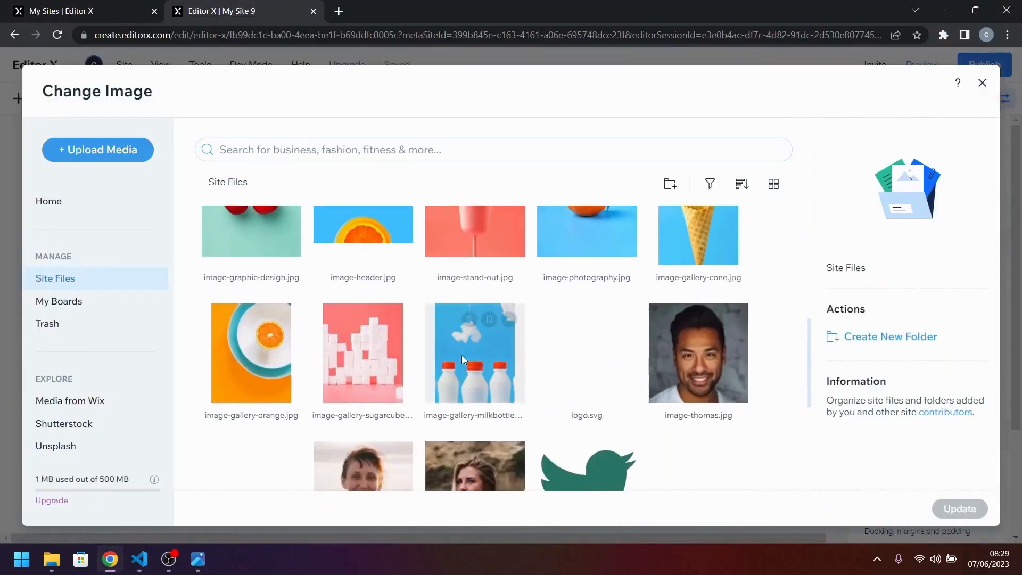
left_click(461, 356)
left_click(960, 509)
Replace the second item's image with image-gallery-orange.jpg from the site files.
left_click(390, 369)
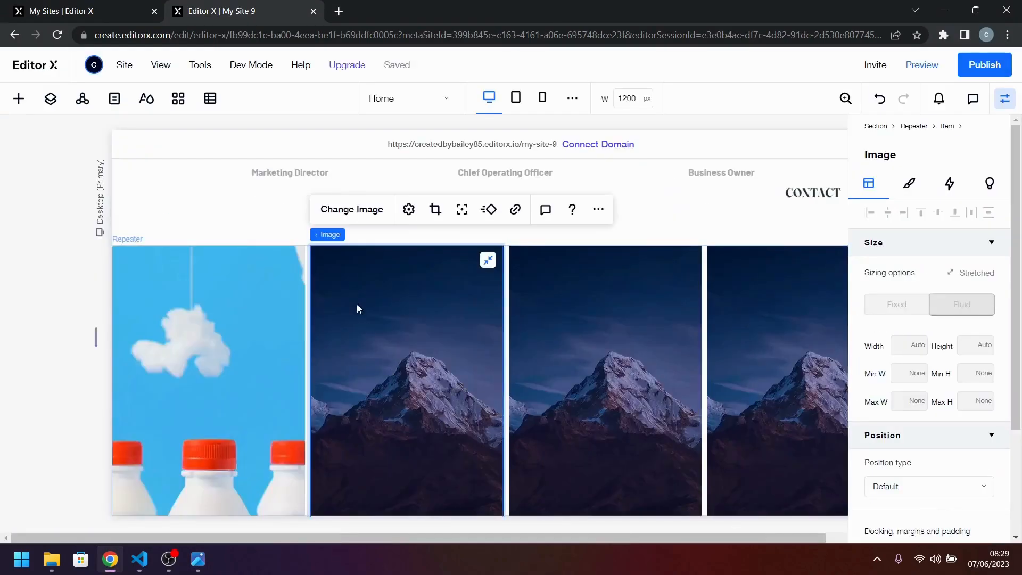
left_click(367, 209)
scroll(516, 360, "down", 6)
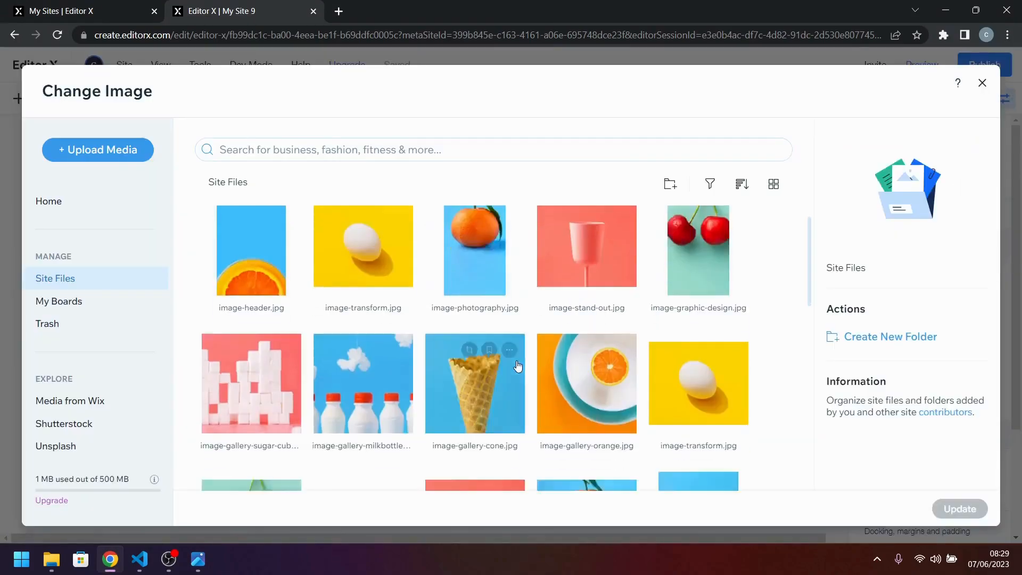
left_click(263, 375)
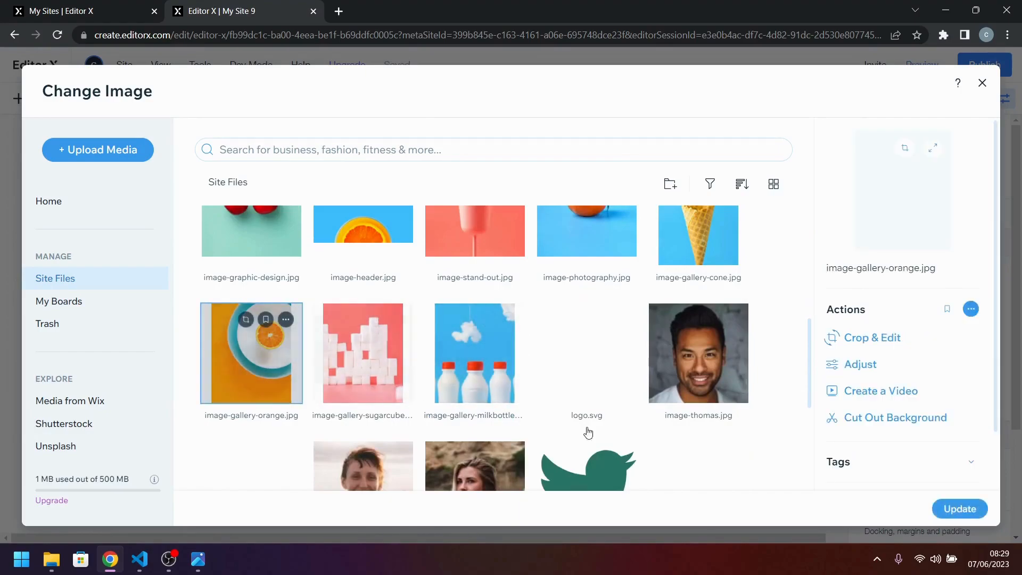
left_click(960, 508)
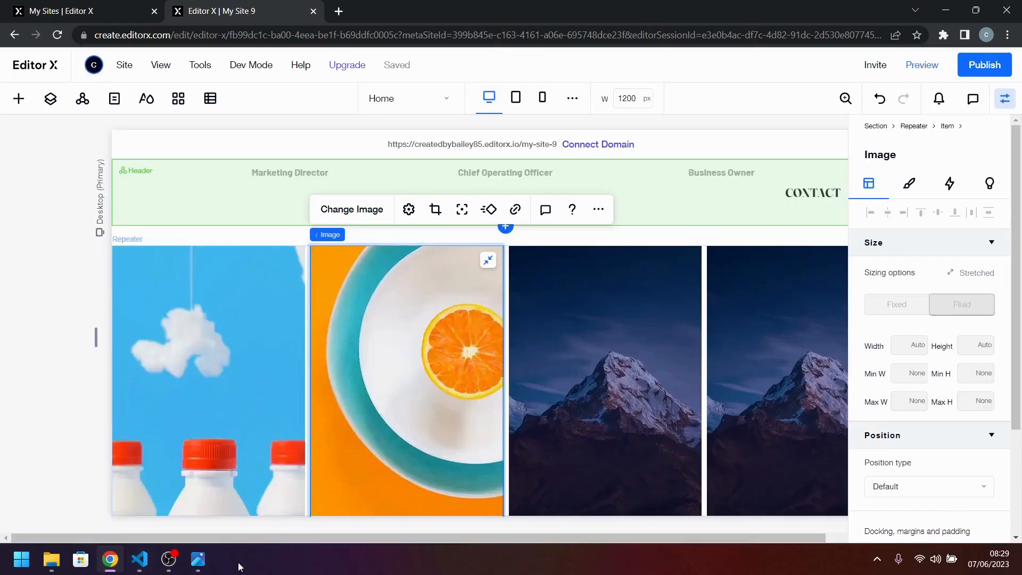
Check the reference design and replace the third item's image with image-gallery-cone.jpg from the site files.
left_click(201, 563)
left_click(205, 566)
left_click(563, 362)
left_click(566, 213)
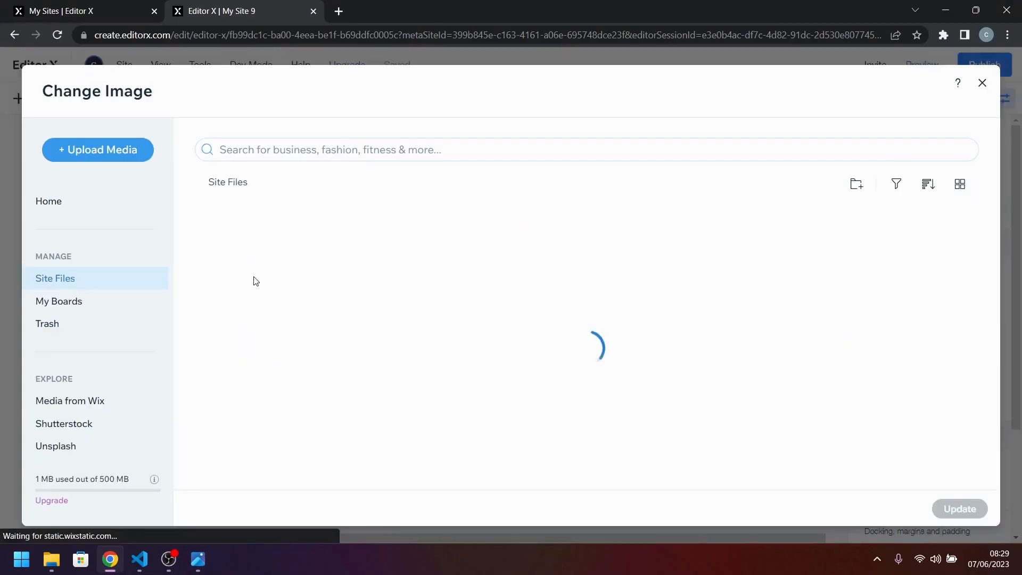
scroll(673, 415, "down", 2)
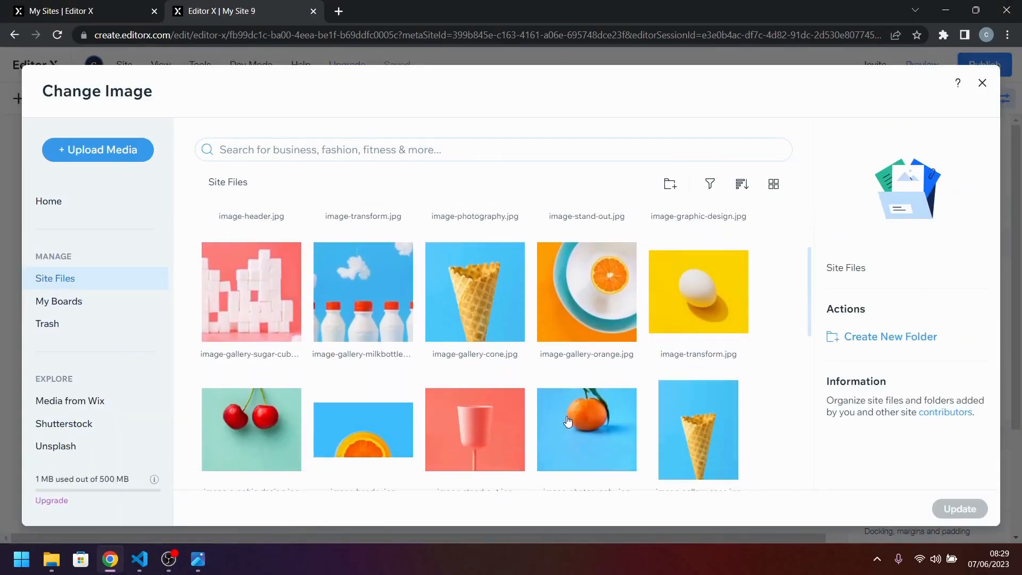
left_click(705, 423)
left_click(959, 509)
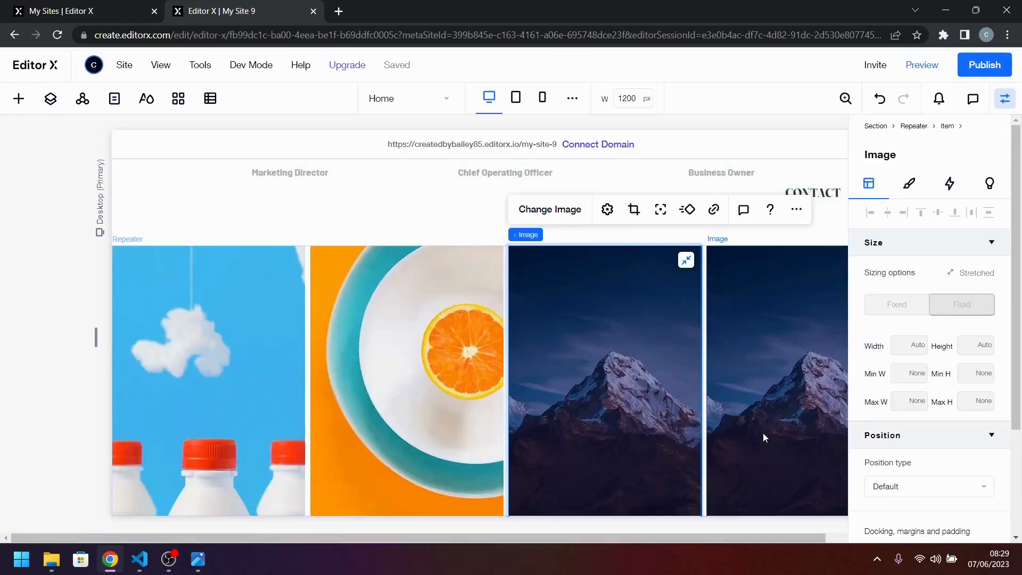
Replace the fourth item's image with image-gallery-sugarcubes.jpg from the site files.
left_click(637, 209)
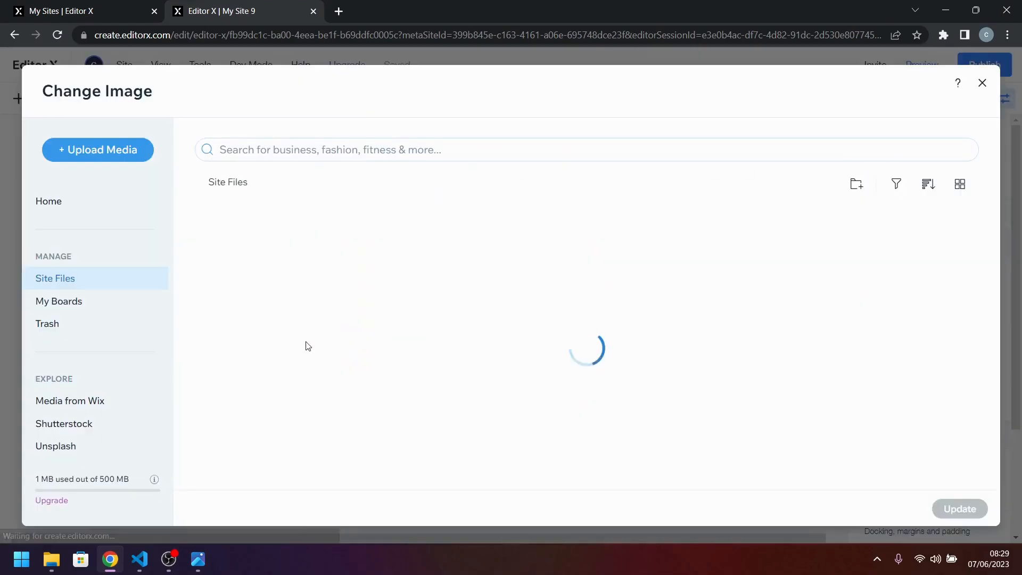
scroll(426, 417, "down", 2)
scroll(426, 417, "down", 2)
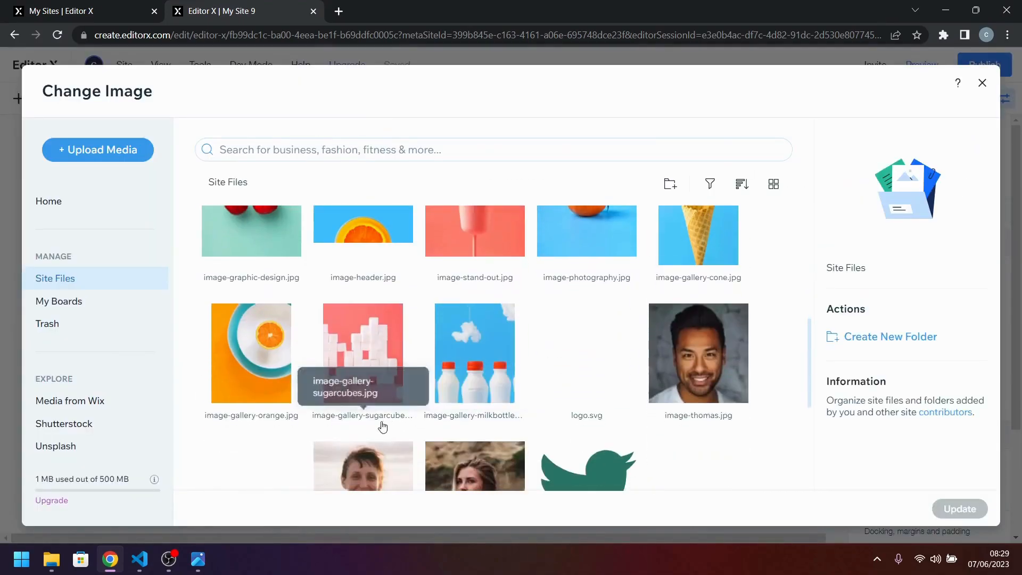
left_click(354, 373)
left_click(378, 320)
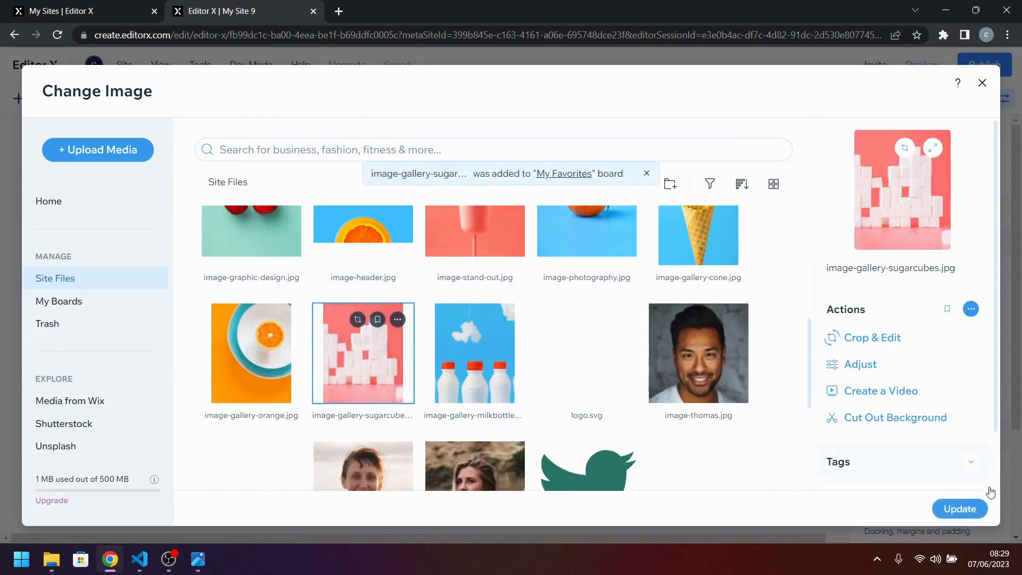
left_click(960, 509)
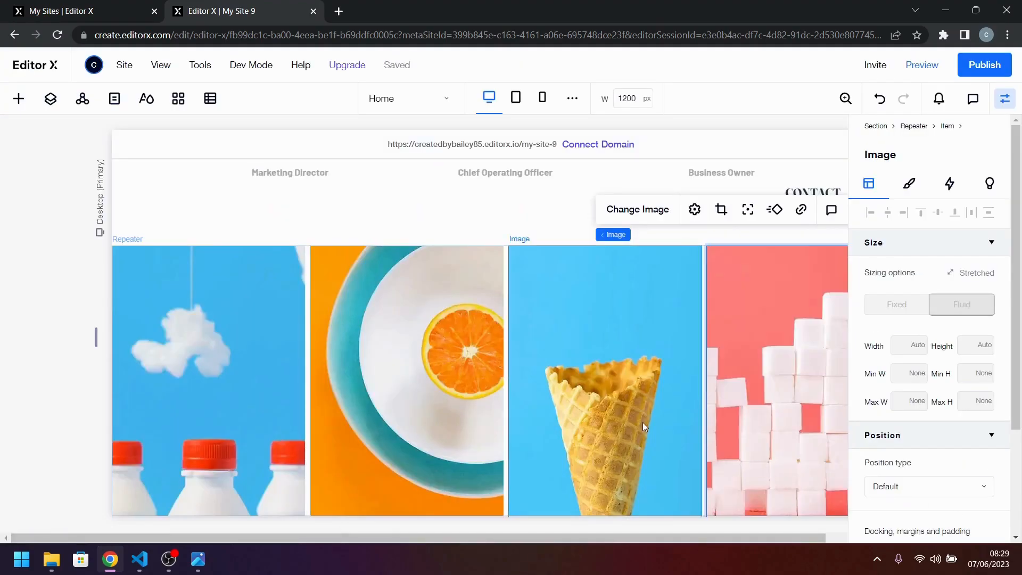
Compare the image row with the reference design, and set the repeater's horizontal and vertical gaps to 0 px.
scroll(530, 421, "down", 2)
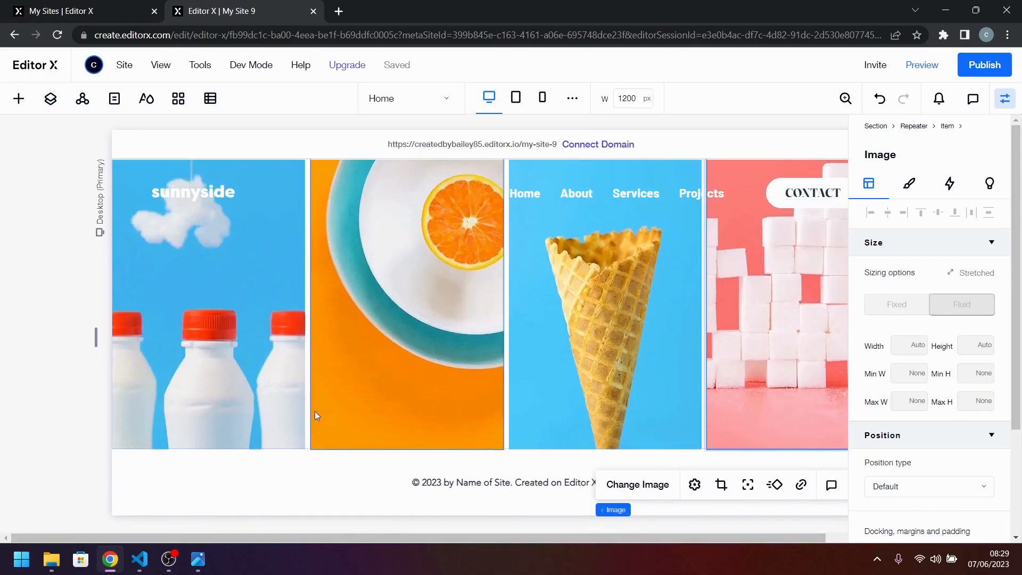
left_click(200, 568)
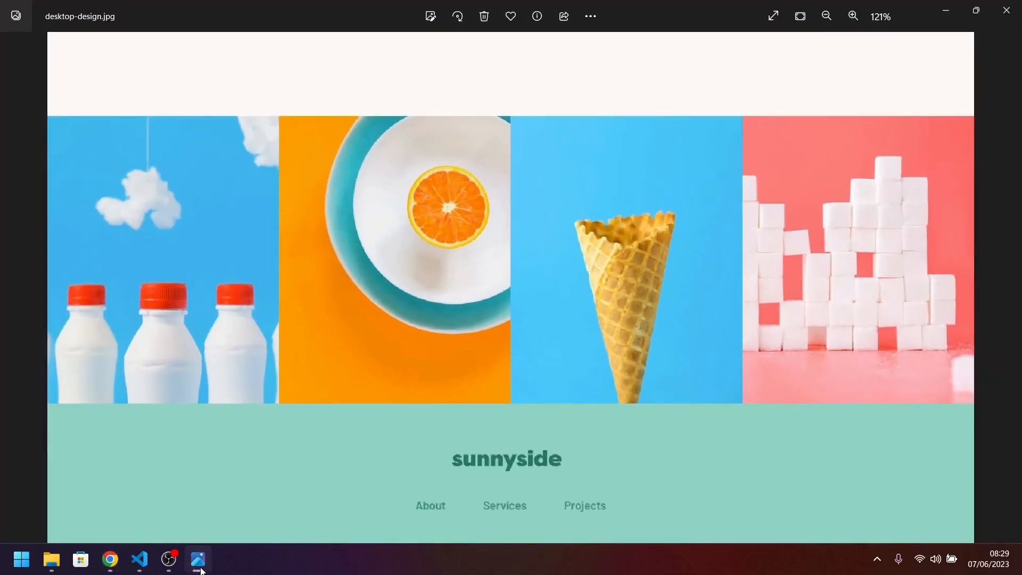
left_click(201, 568)
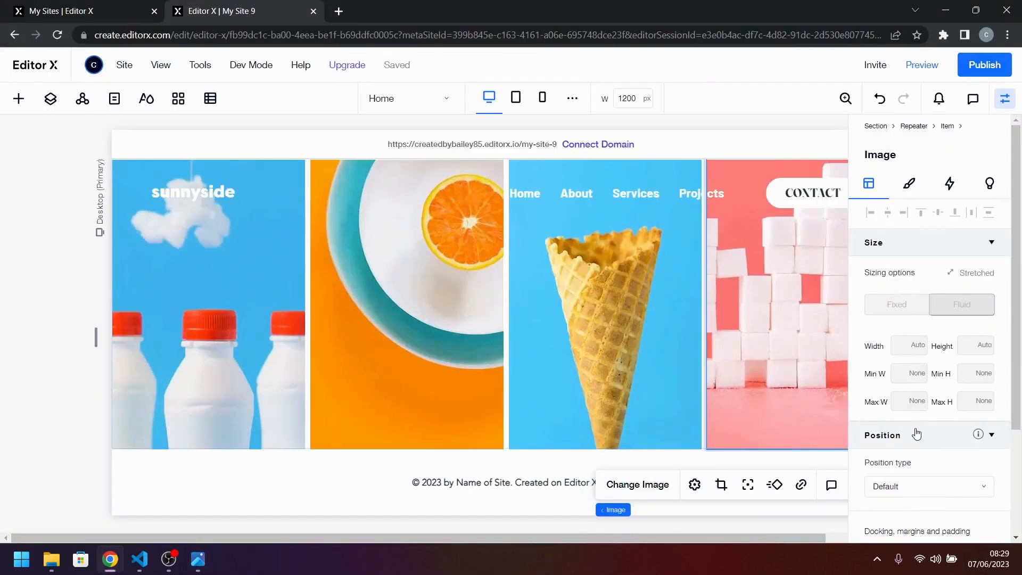
scroll(918, 434, "down", 2)
scroll(923, 437, "down", 2)
scroll(417, 350, "up", 2)
left_click(372, 343)
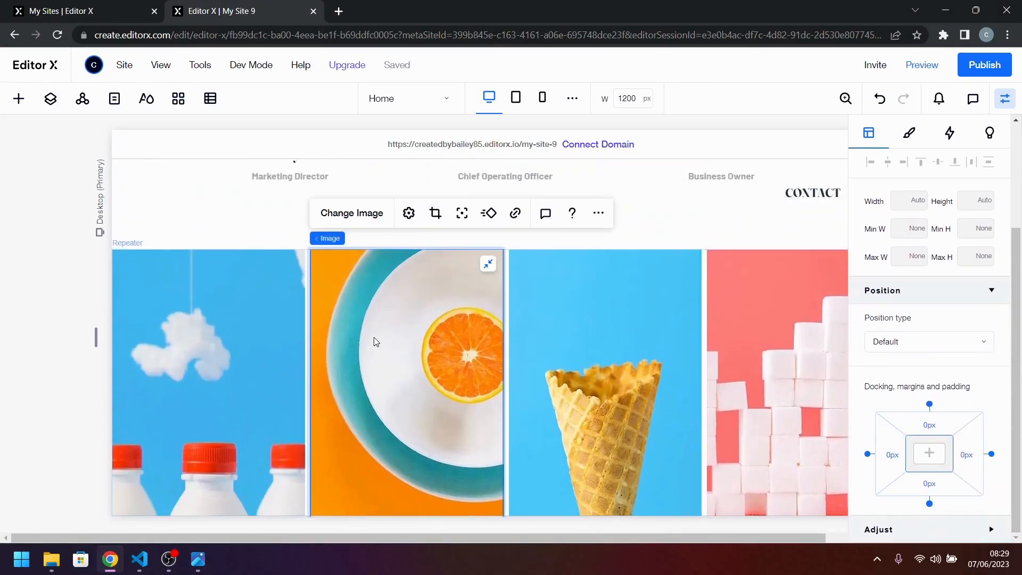
left_click(368, 236)
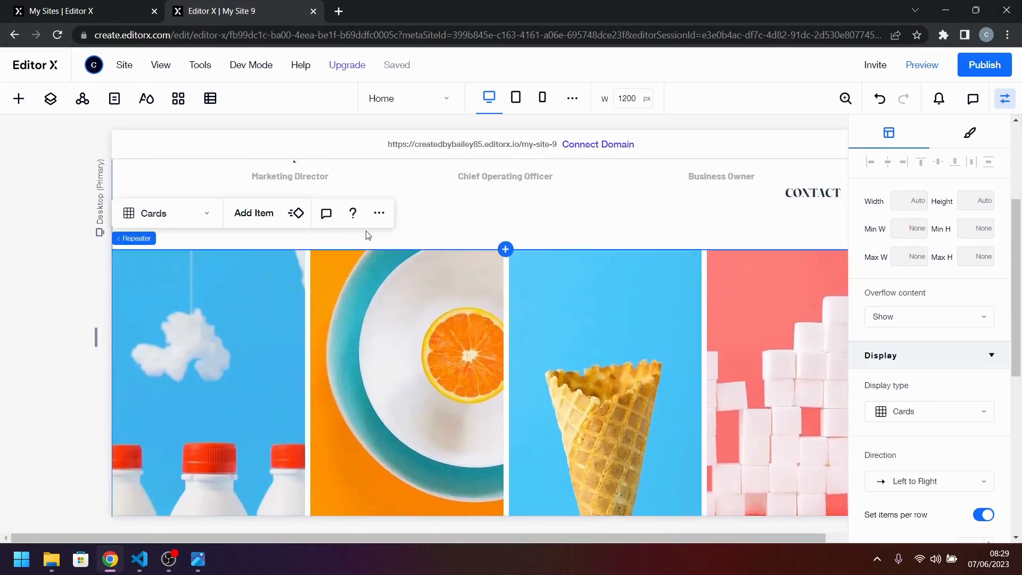
scroll(985, 432, "down", 2)
left_click(943, 448)
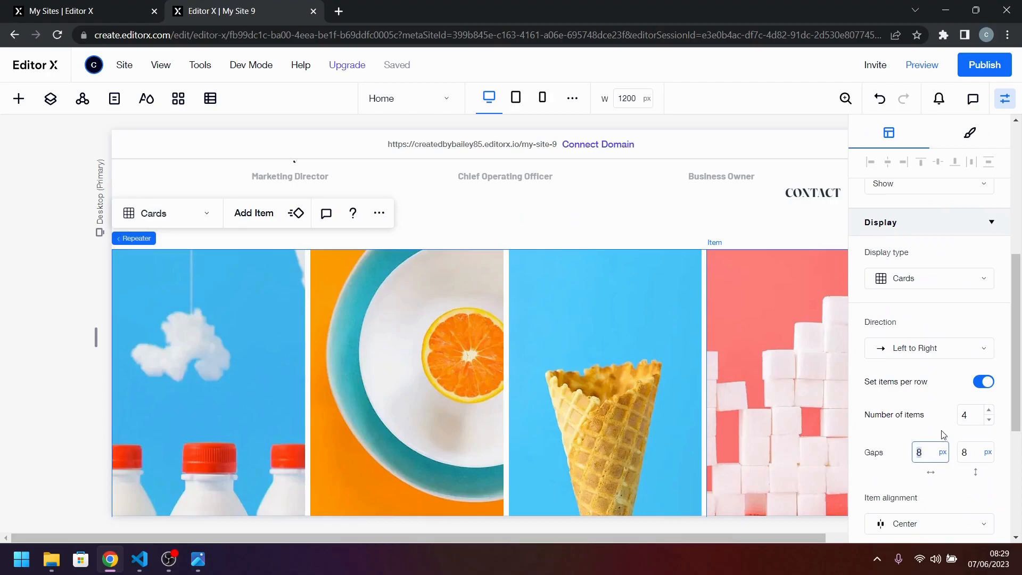
type("0")
key("Tab")
type("0")
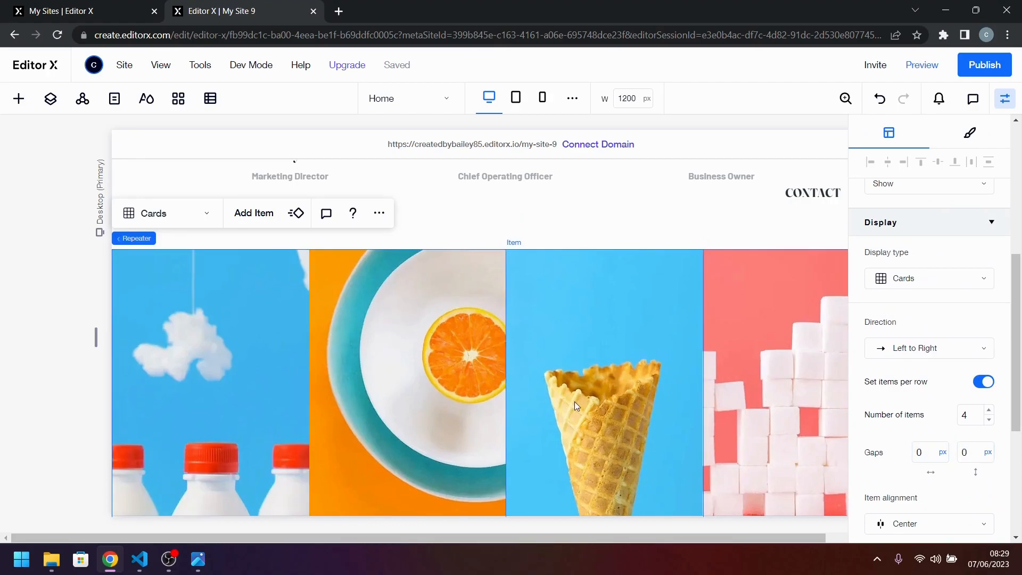
Compare the gapless image row with the reference design, and open the first item's minimum height for editing.
scroll(575, 403, "up", 1)
scroll(574, 401, "down", 3)
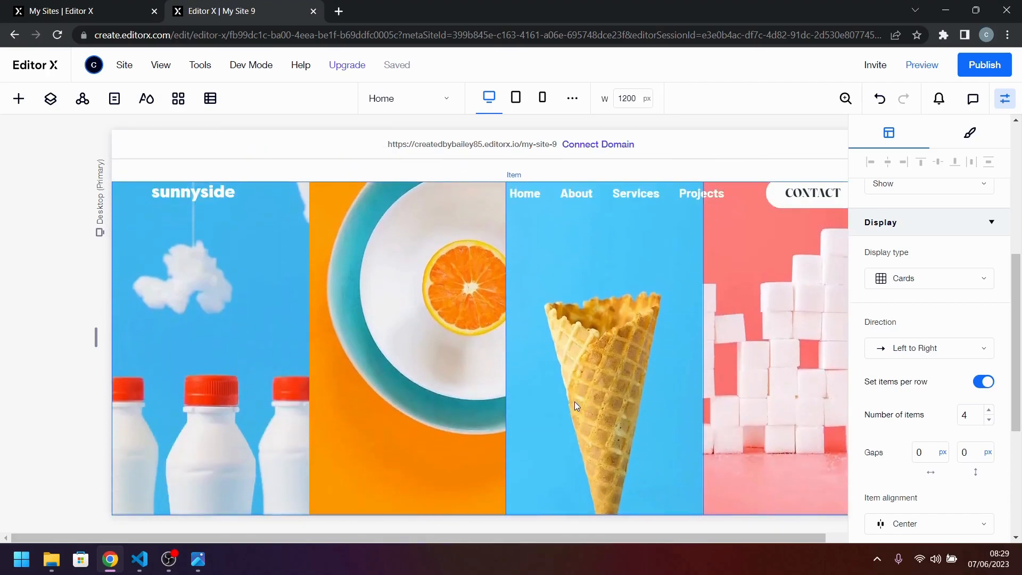
scroll(567, 370, "up", 1)
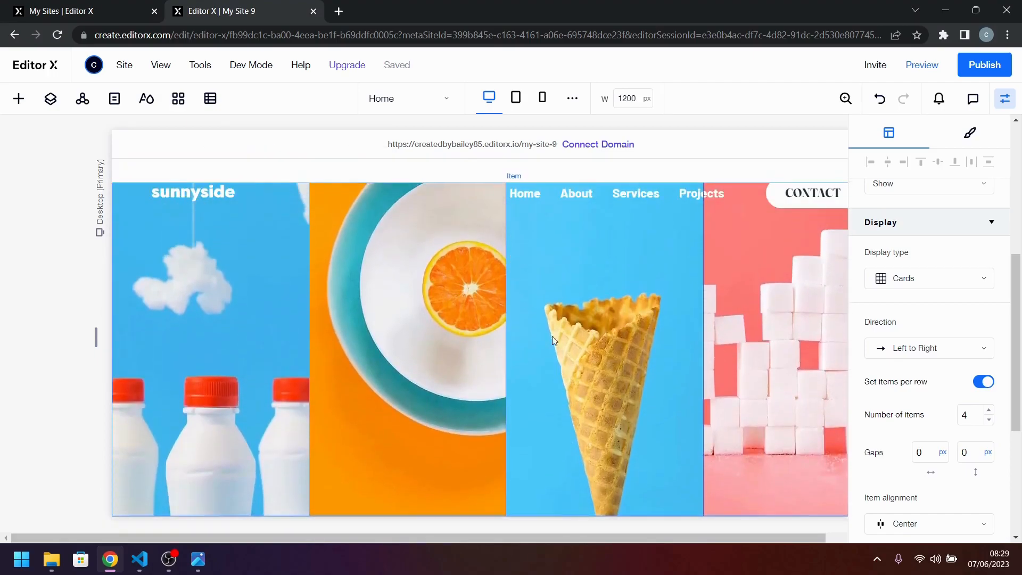
left_click(198, 559)
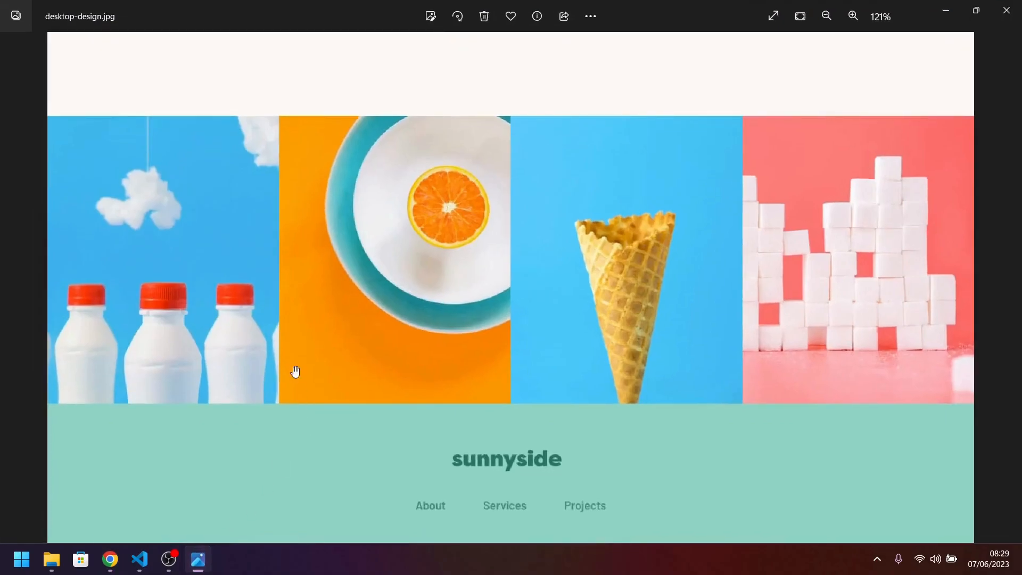
left_click(206, 566)
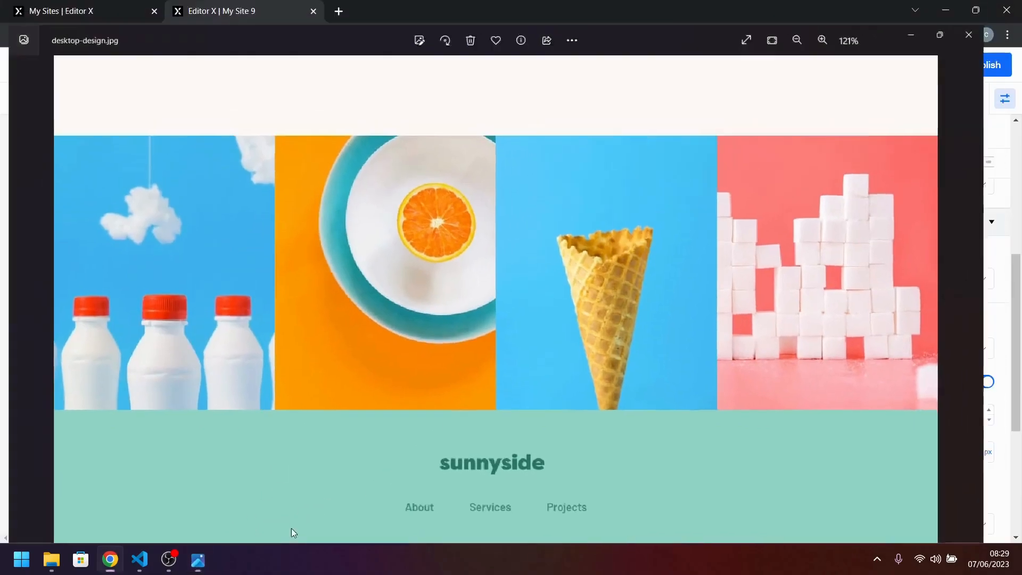
scroll(929, 392, "up", 3)
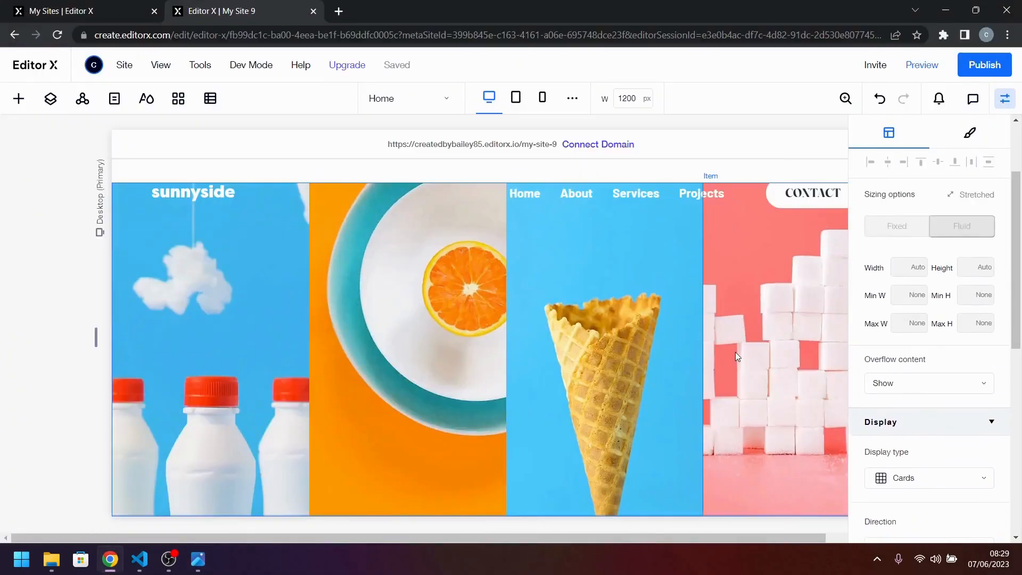
scroll(736, 352, "up", 1)
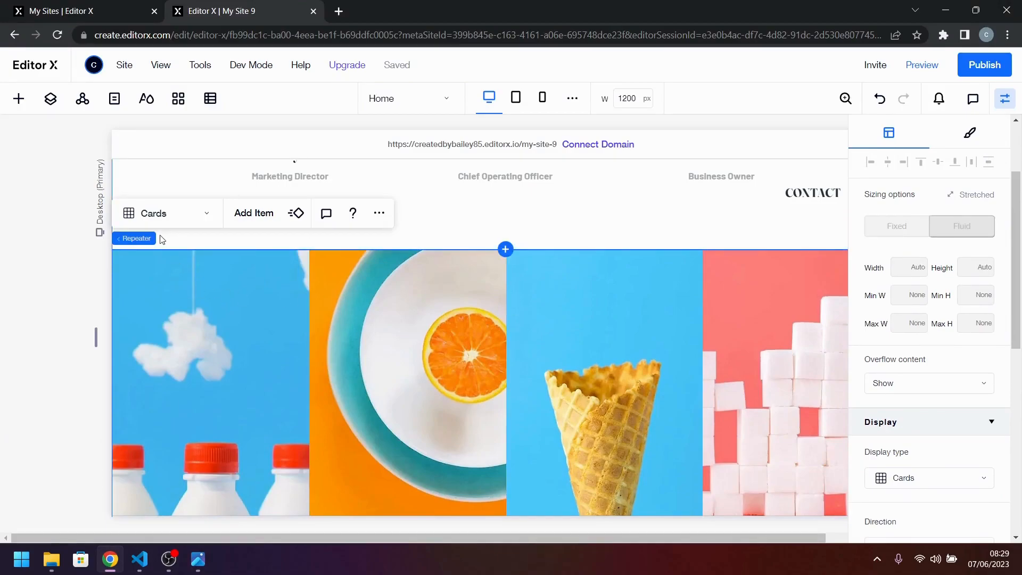
left_click(190, 306)
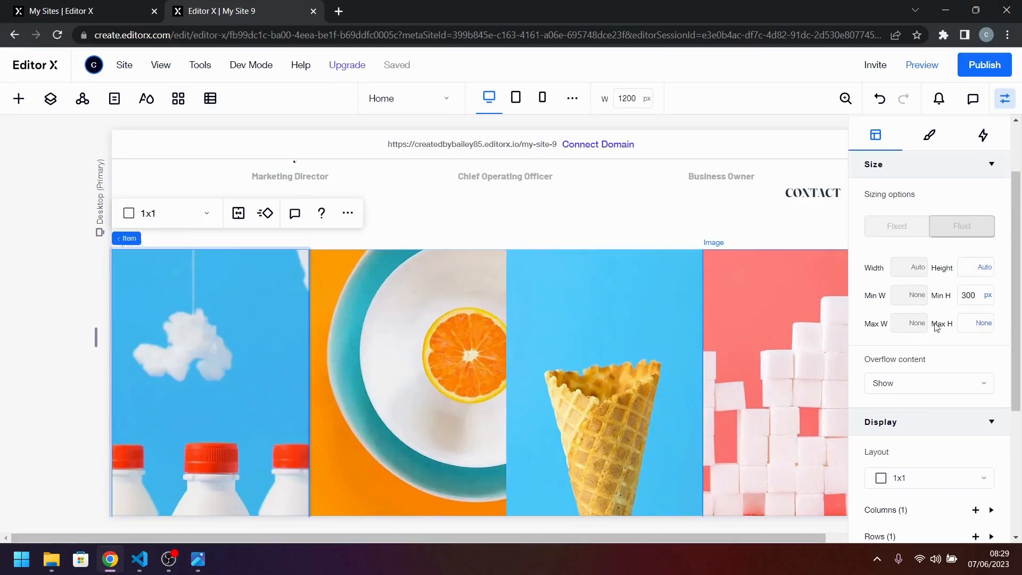
left_click(969, 295)
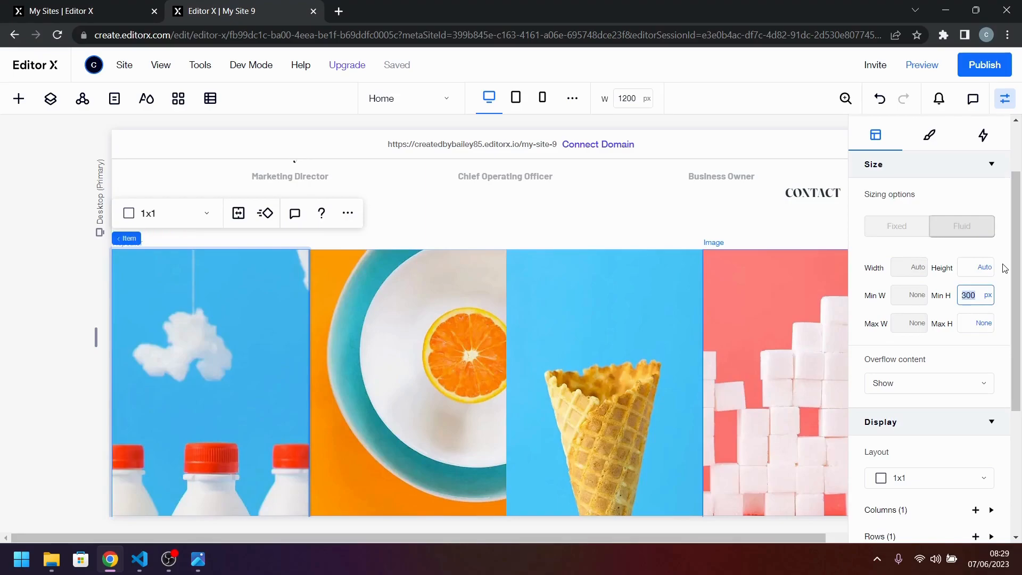
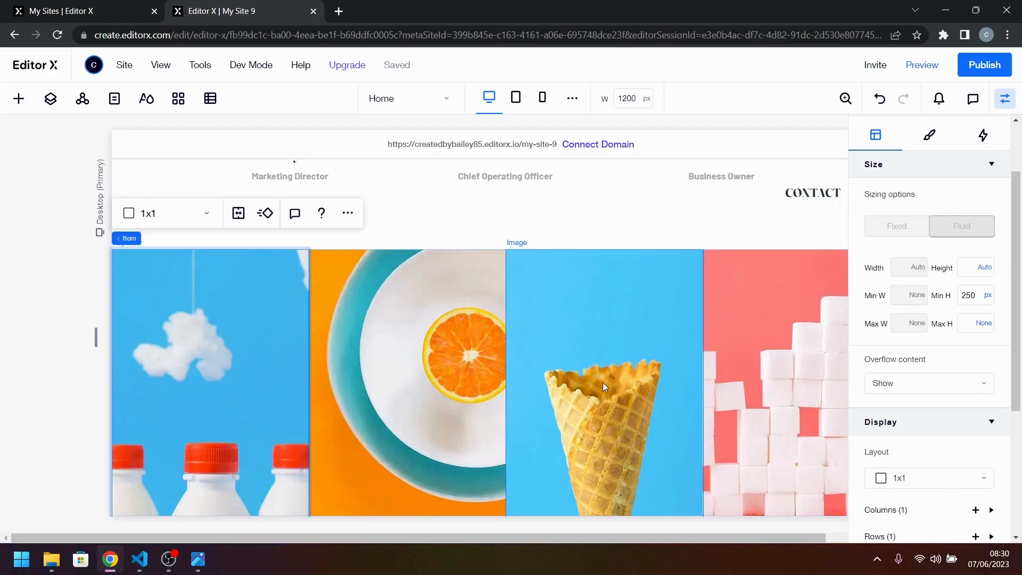
Select the section that holds the four-image row and set its minimum height to None.
scroll(603, 382, "down", 2)
scroll(603, 382, "up", 2)
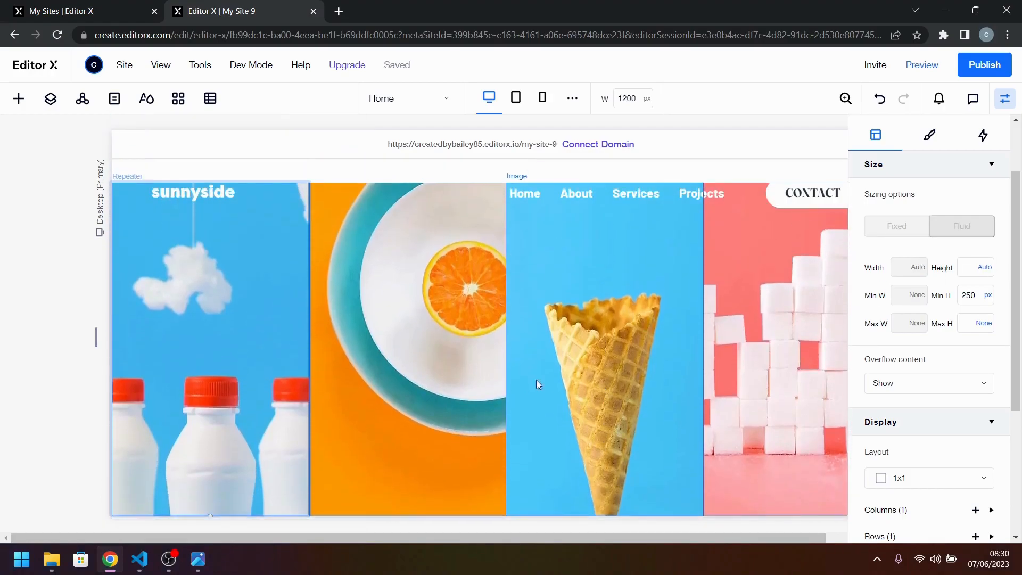
left_click(308, 296)
scroll(310, 299, "up", 2)
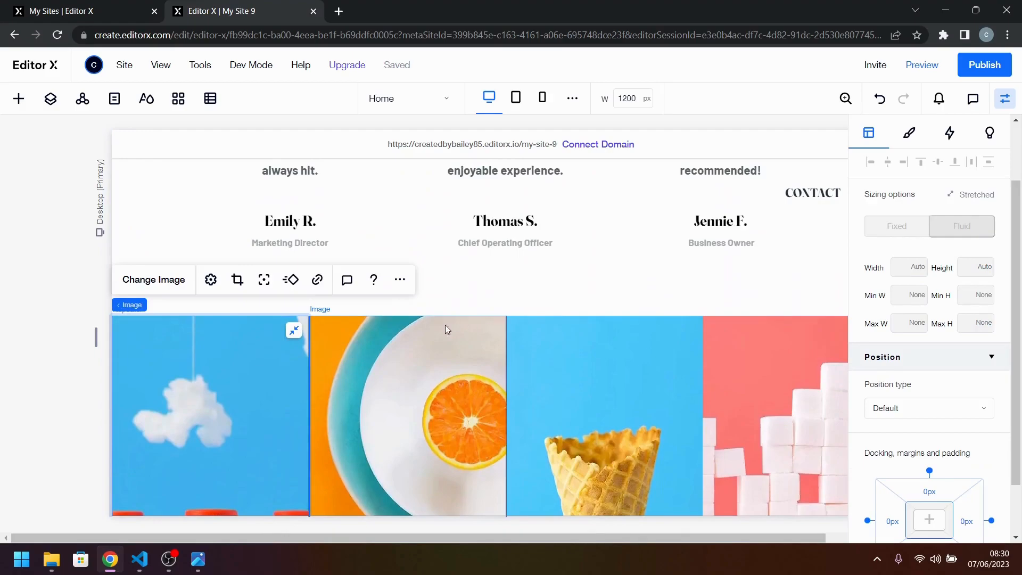
mouse_move(139, 303)
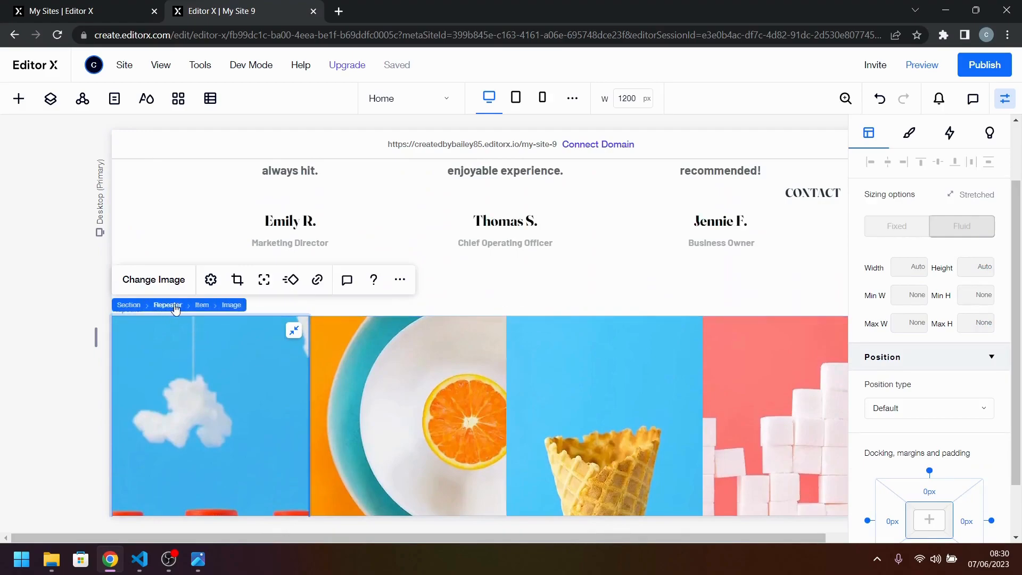
left_click(130, 306)
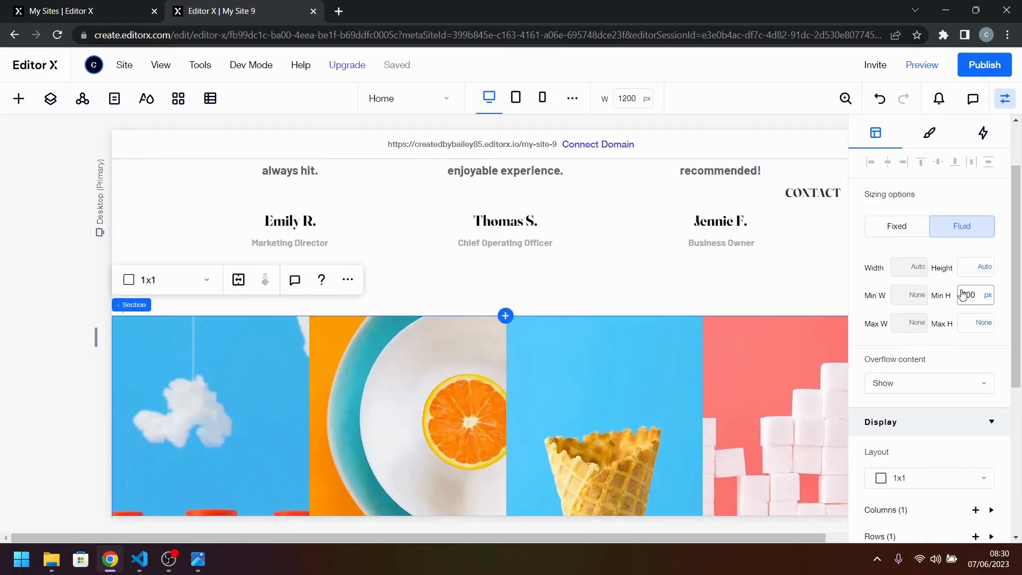
left_click(982, 298)
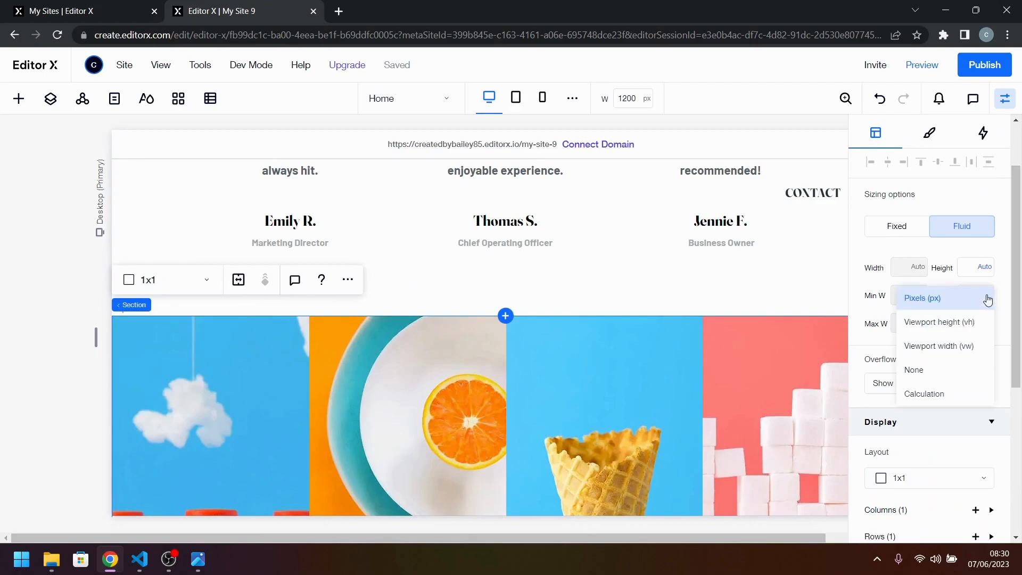
left_click(942, 376)
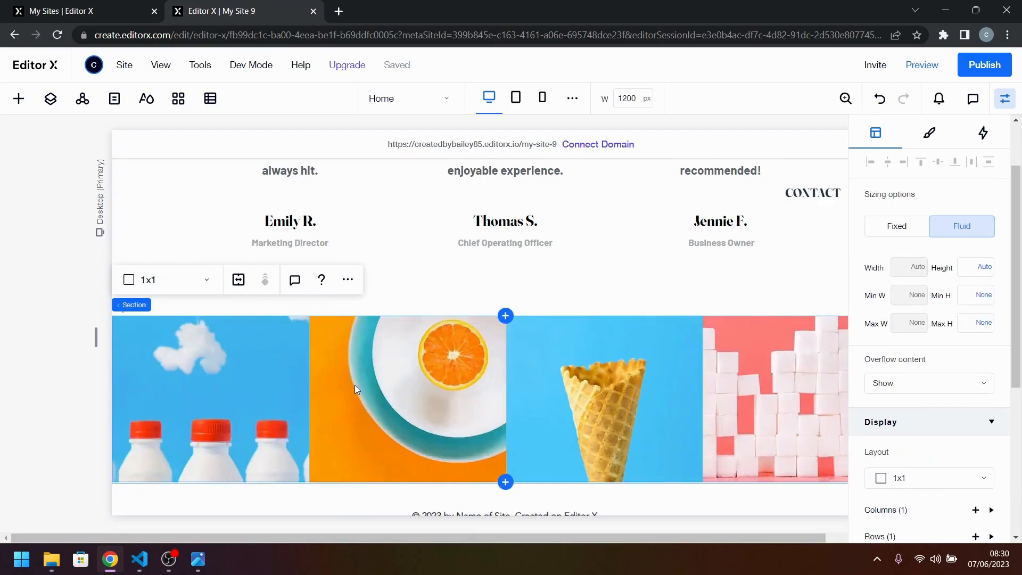
Set the minimum height of the image repeater's first item to 300 px.
left_click(272, 398)
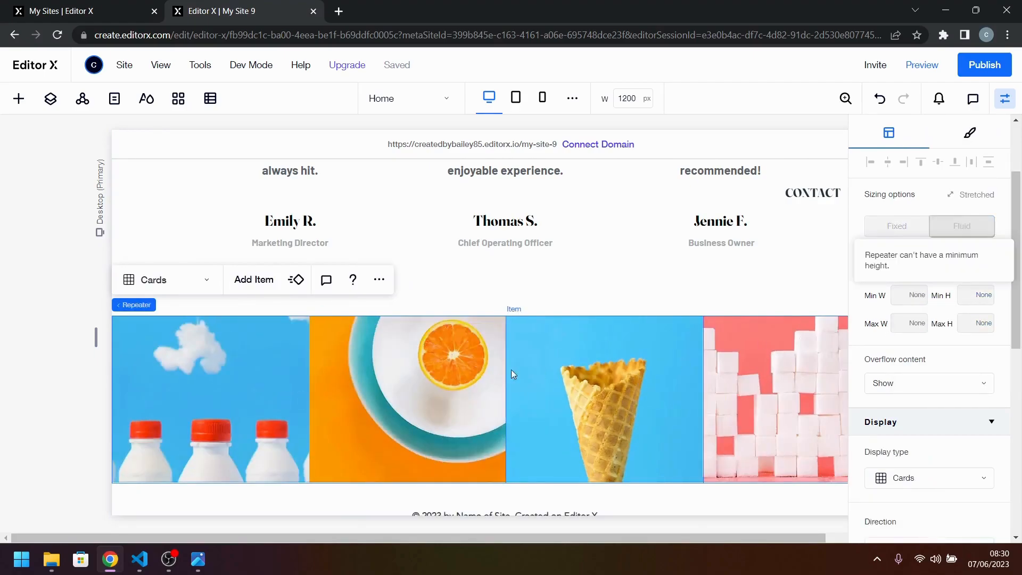
left_click(211, 401)
left_click(967, 296)
double_click(967, 296)
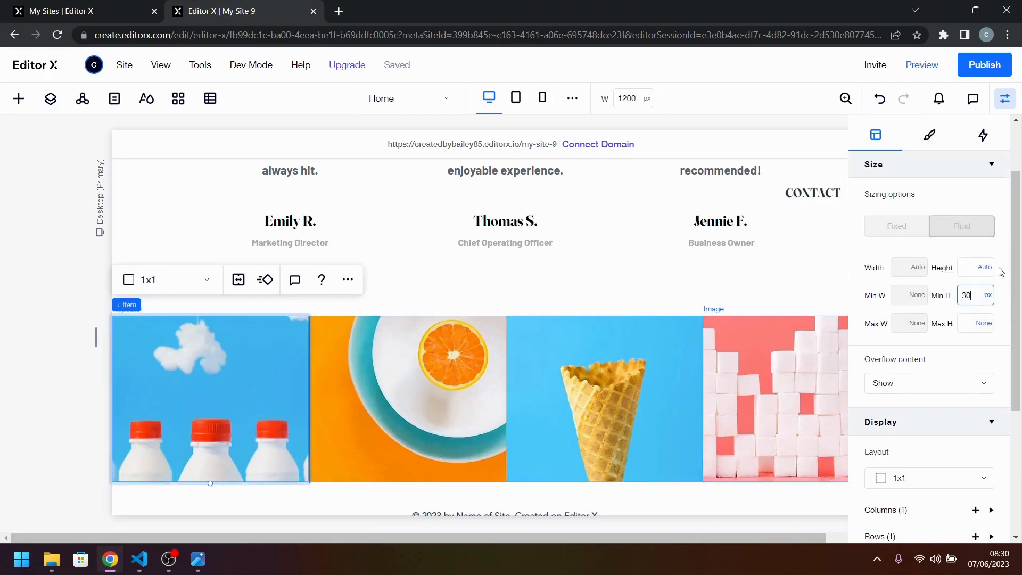
type("300")
key("Return")
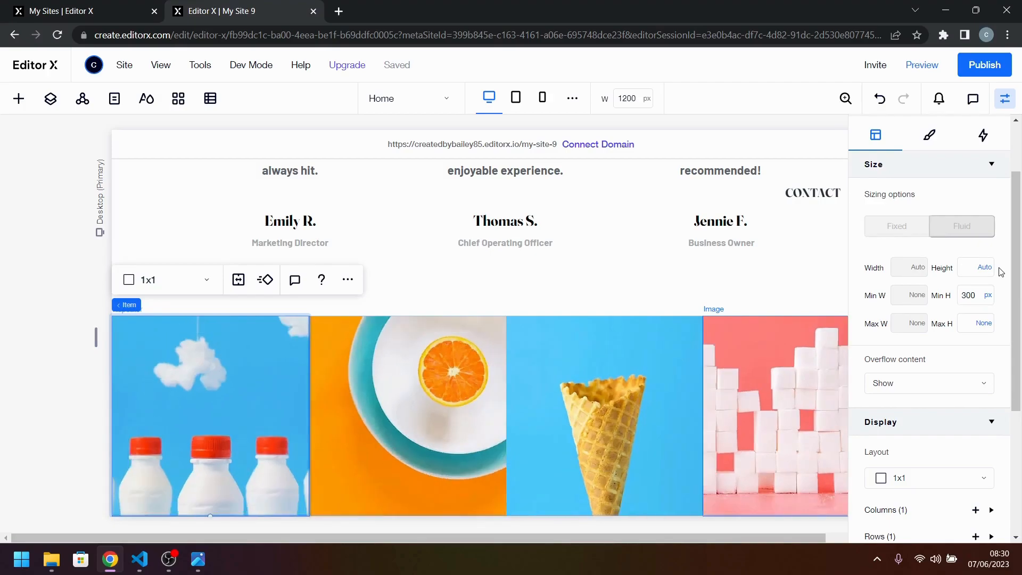
Compare the image row's height with the reference design and set the first item's minimum height to 400 px.
left_click(199, 565)
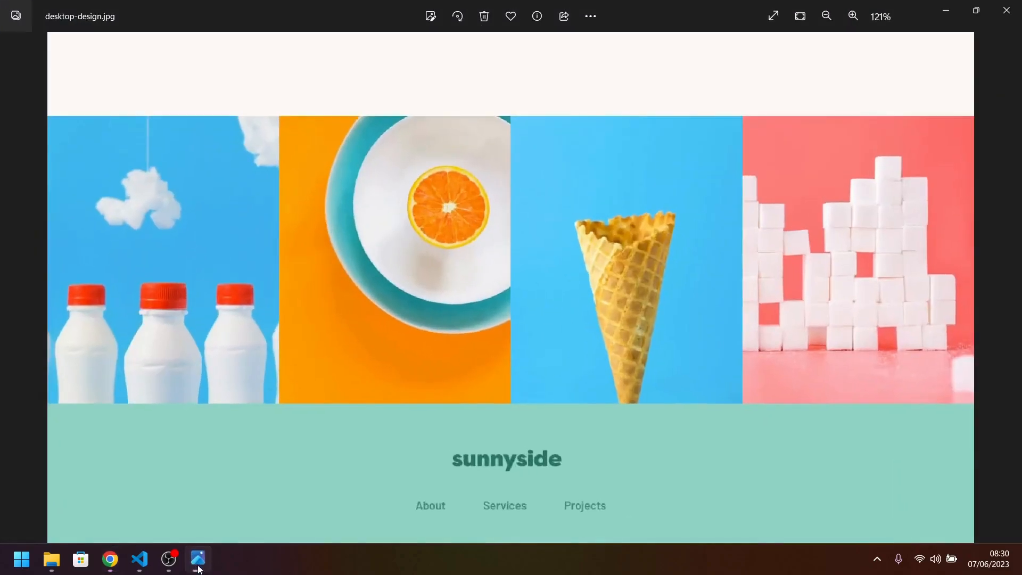
left_click(199, 566)
double_click(969, 295)
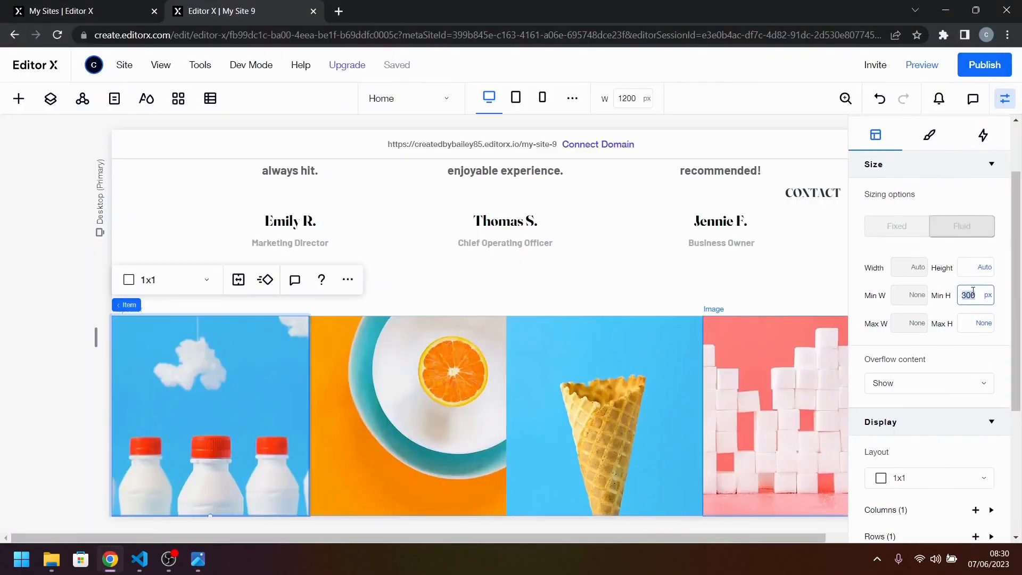
key("Return")
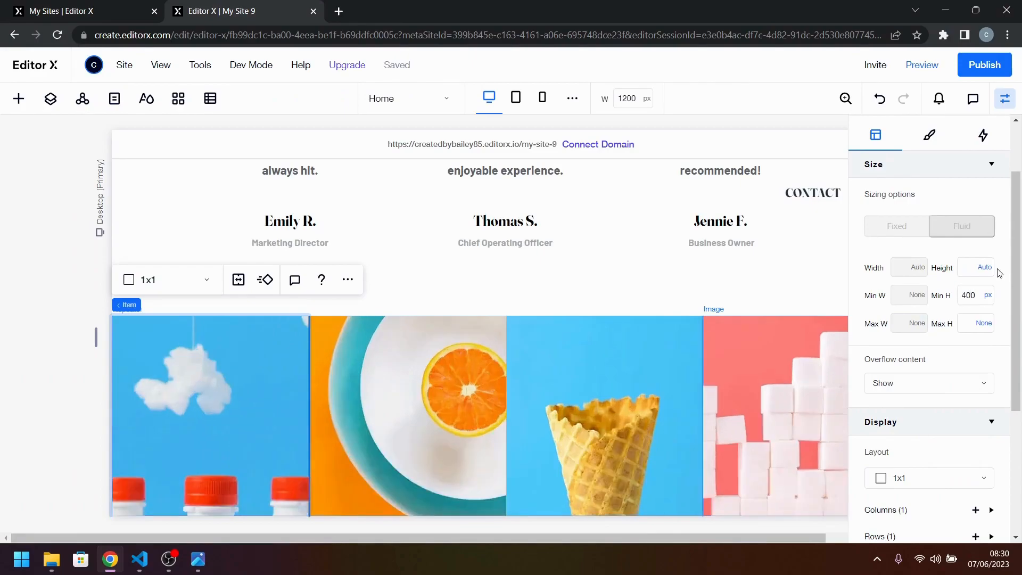
scroll(663, 349, "down", 3)
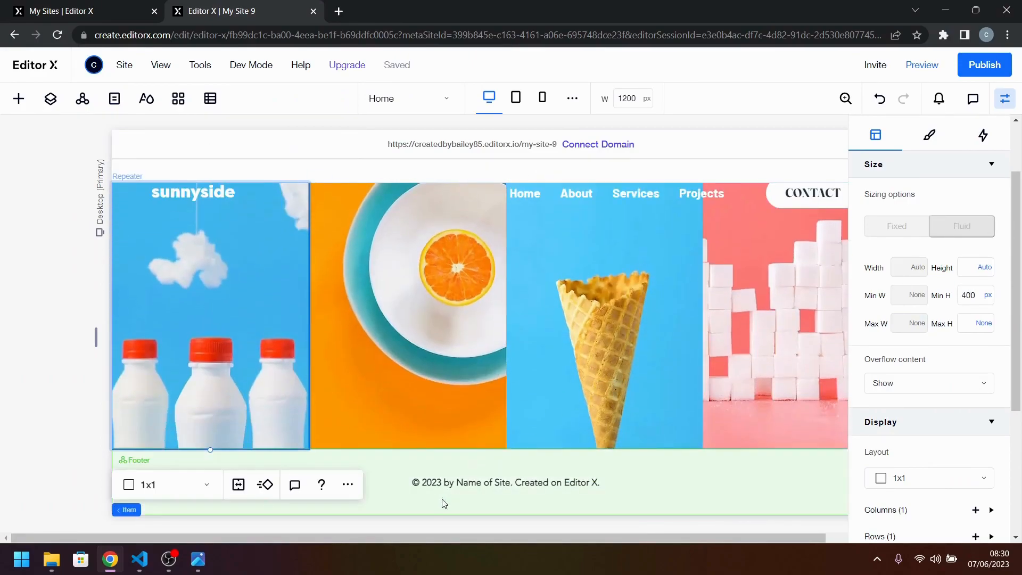
left_click(199, 565)
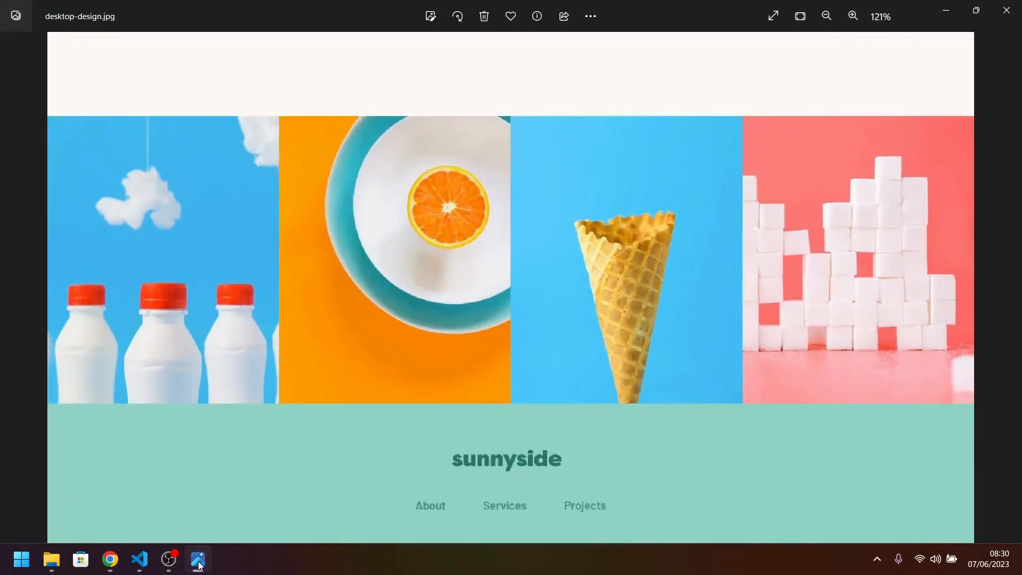
left_click(199, 566)
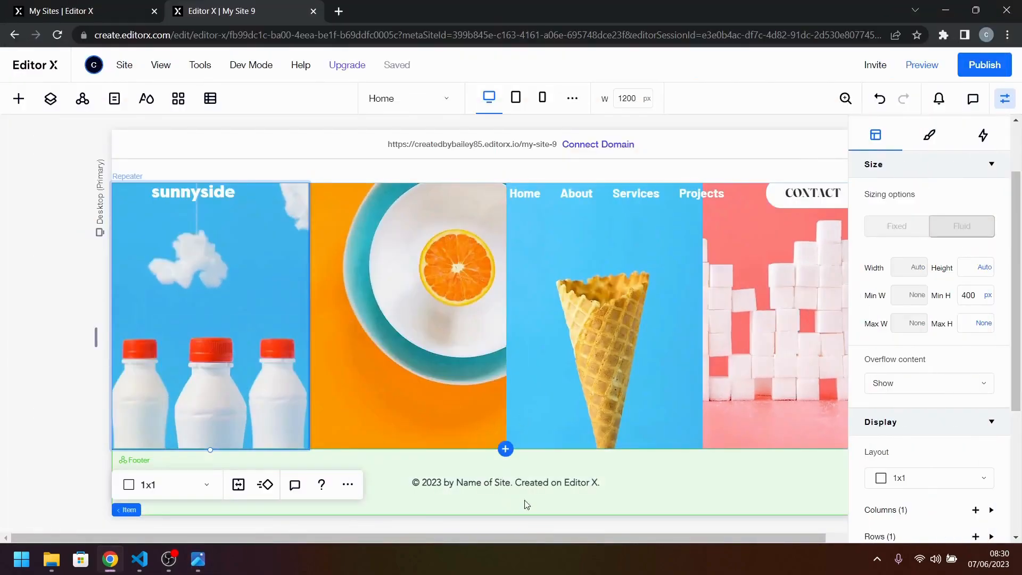
Check the footer in the reference design and move the copyright text down to the footer's lower edge.
left_click(701, 474)
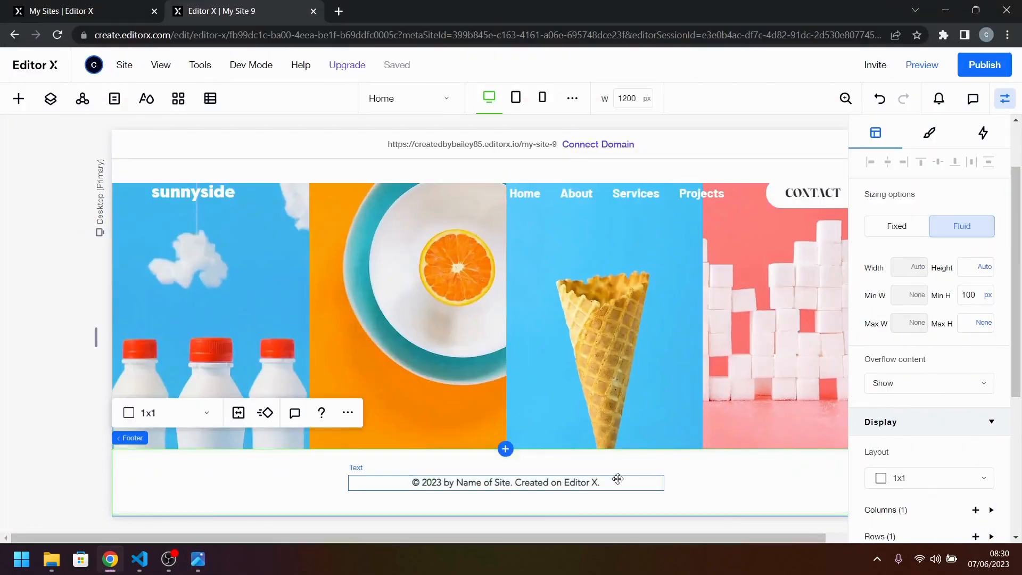
left_click(198, 559)
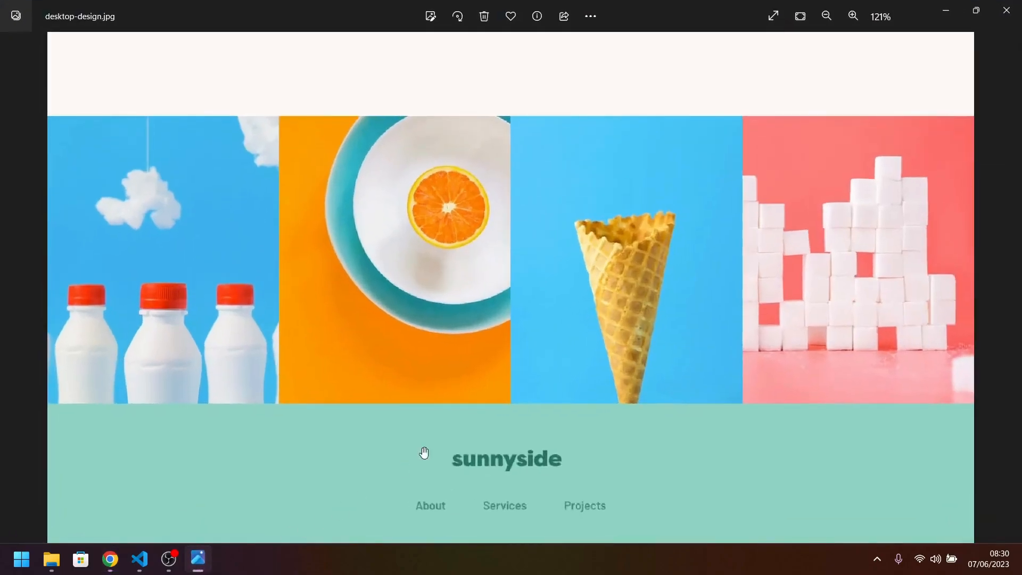
scroll(402, 468, "down", 2)
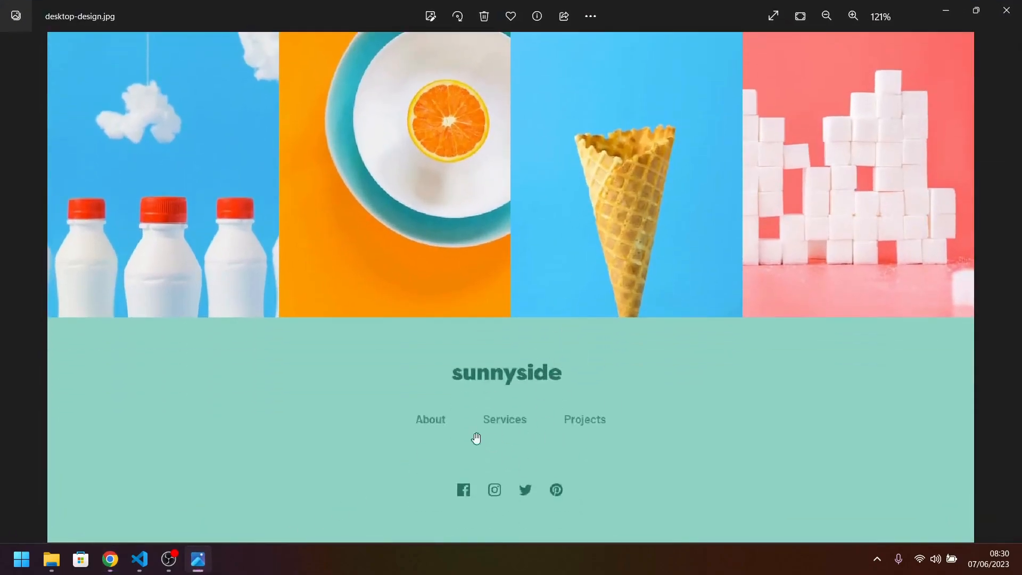
left_click(198, 559)
left_click(523, 488)
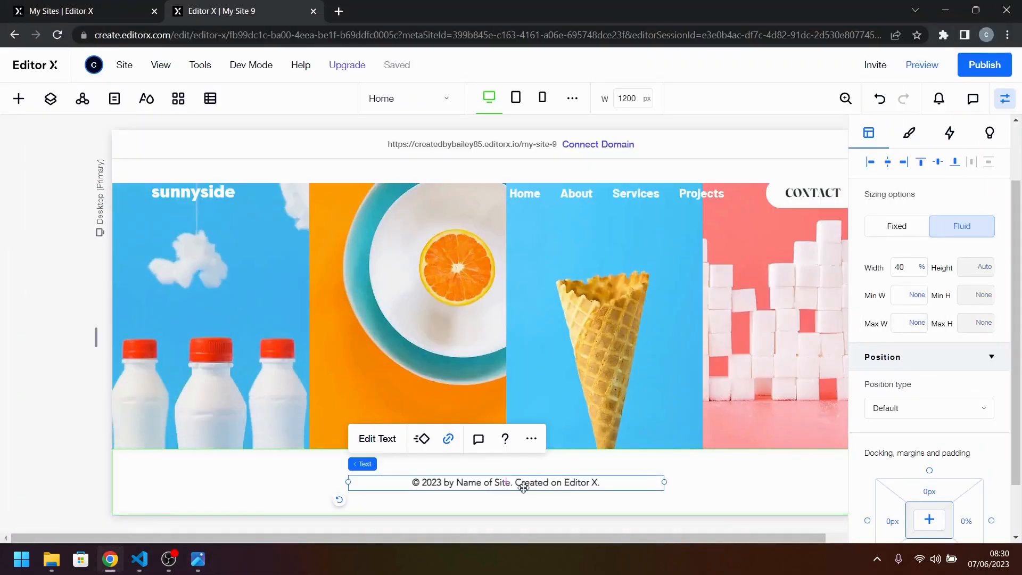
left_click_drag(523, 488, 528, 505)
left_click(538, 463)
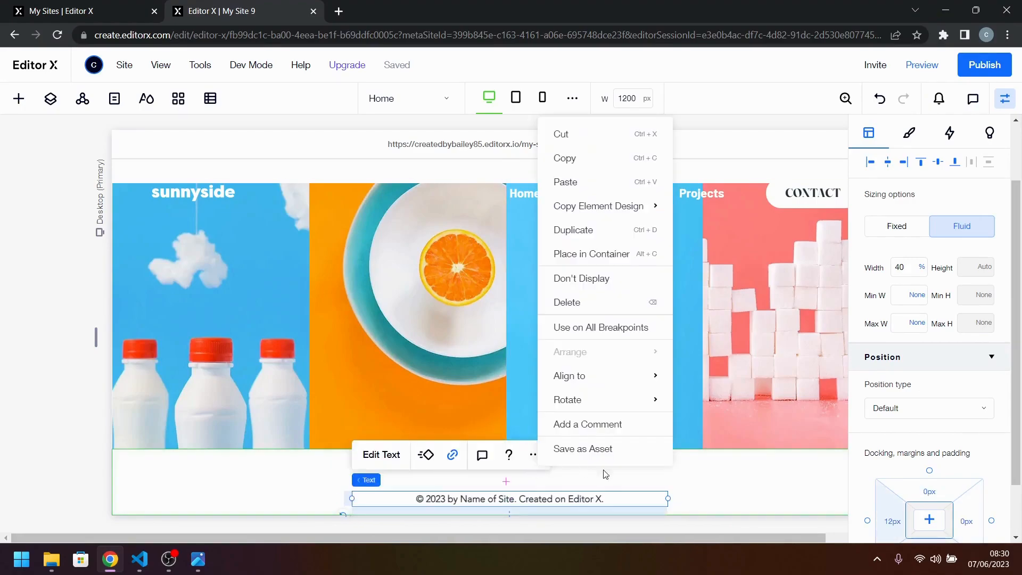
Set the footer's minimum height to 500 px.
left_click(711, 484)
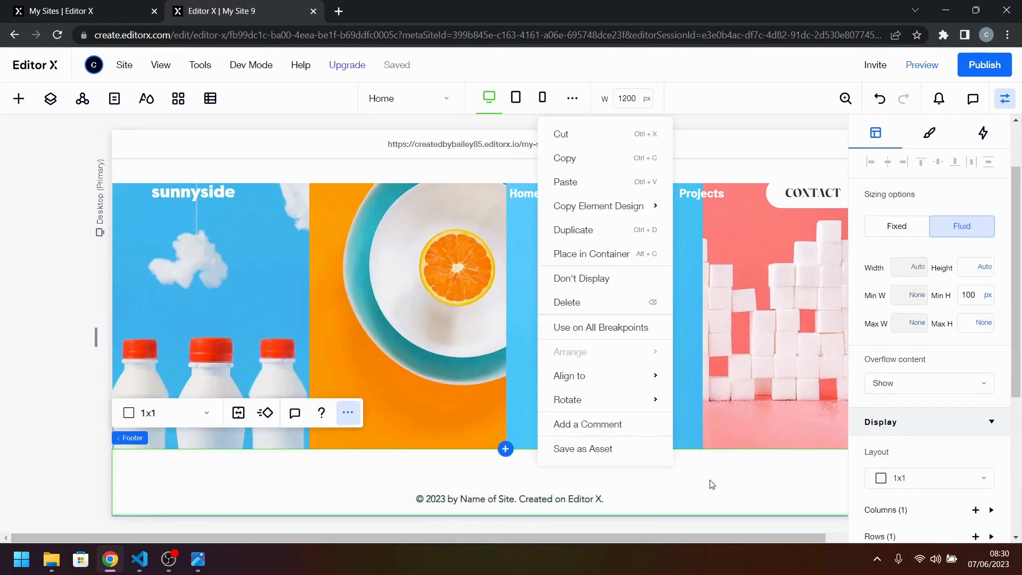
left_click(979, 302)
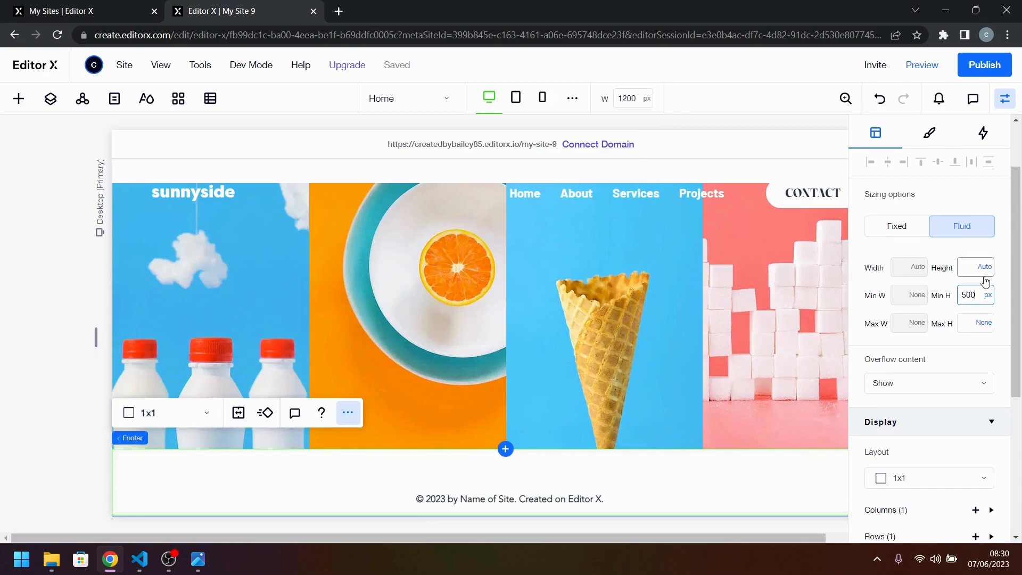
key("Return")
scroll(687, 377, "down", 5)
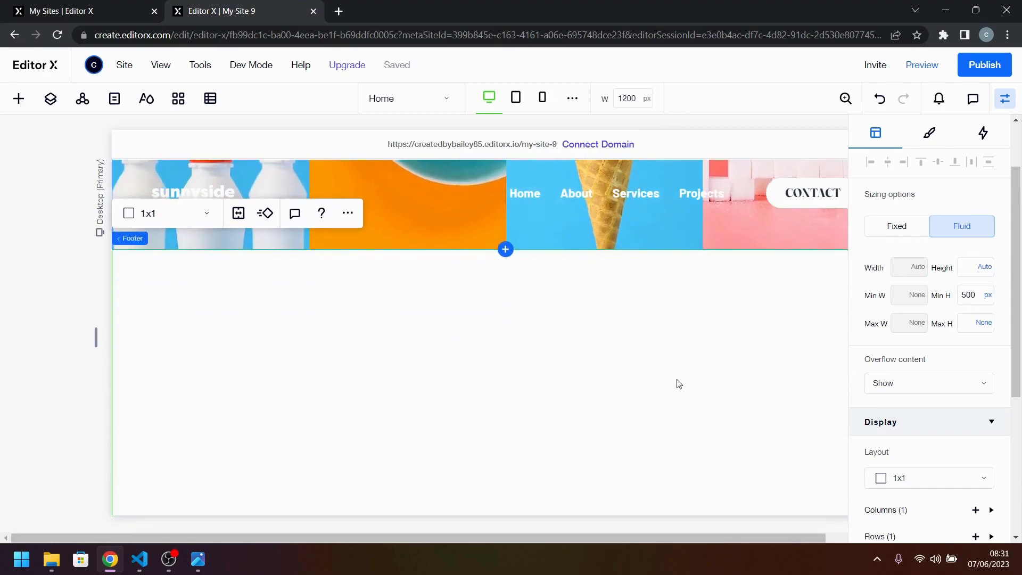
scroll(673, 343, "up", 3)
scroll(673, 343, "down", 3)
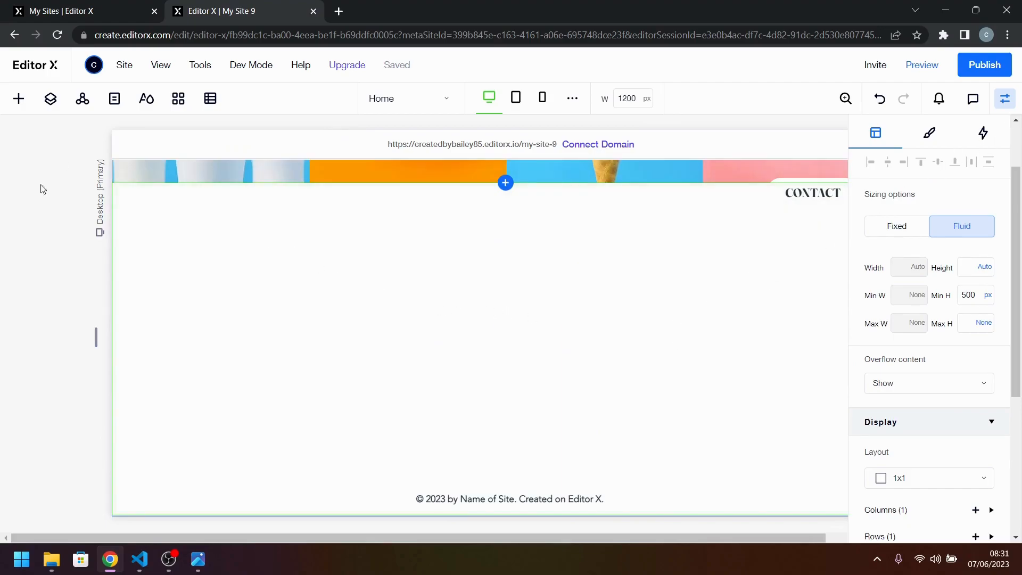
Check the footer colour in the reference design and set the footer background to the green theme colour #458C7E.
left_click(198, 559)
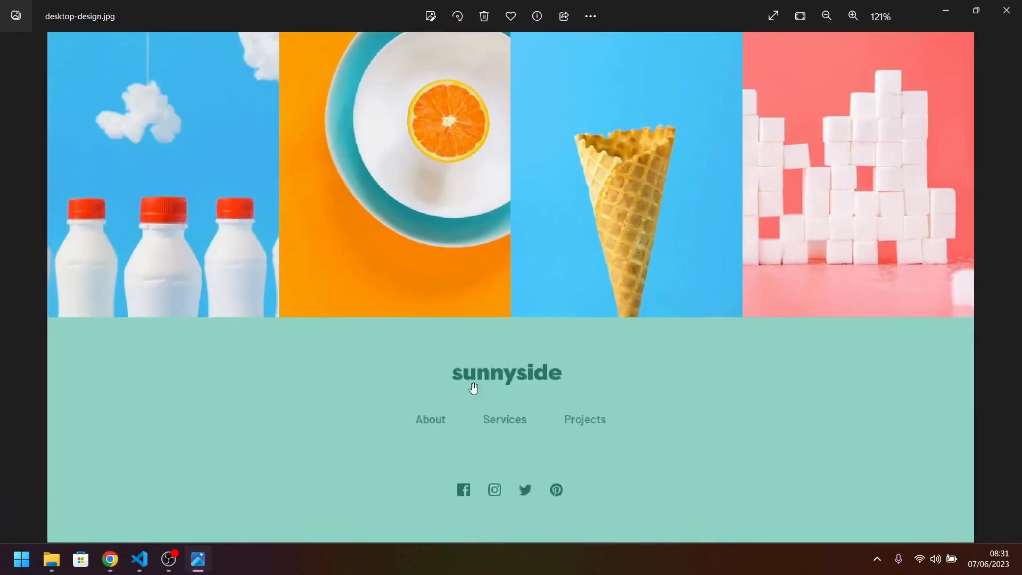
left_click(208, 567)
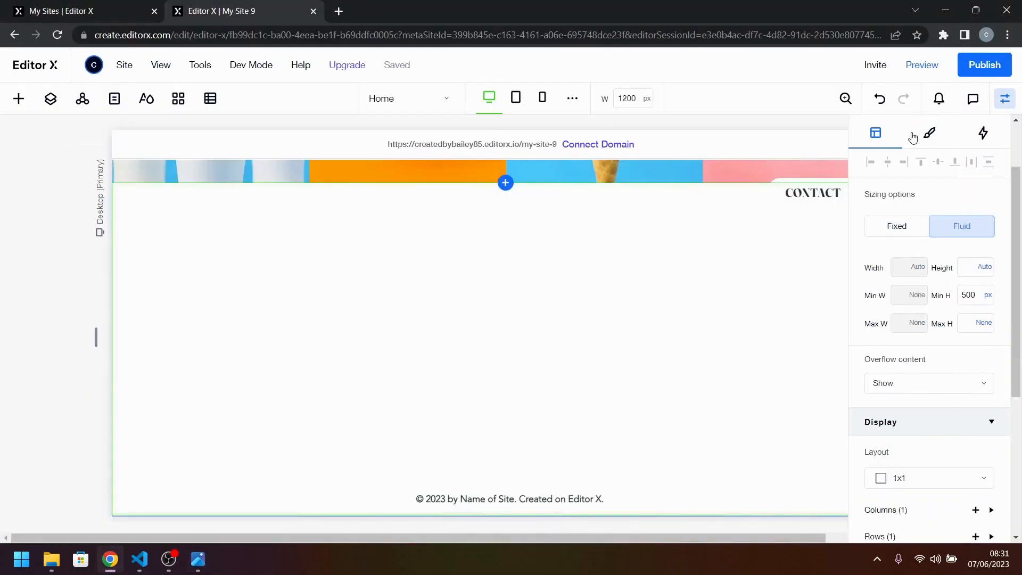
left_click(913, 137)
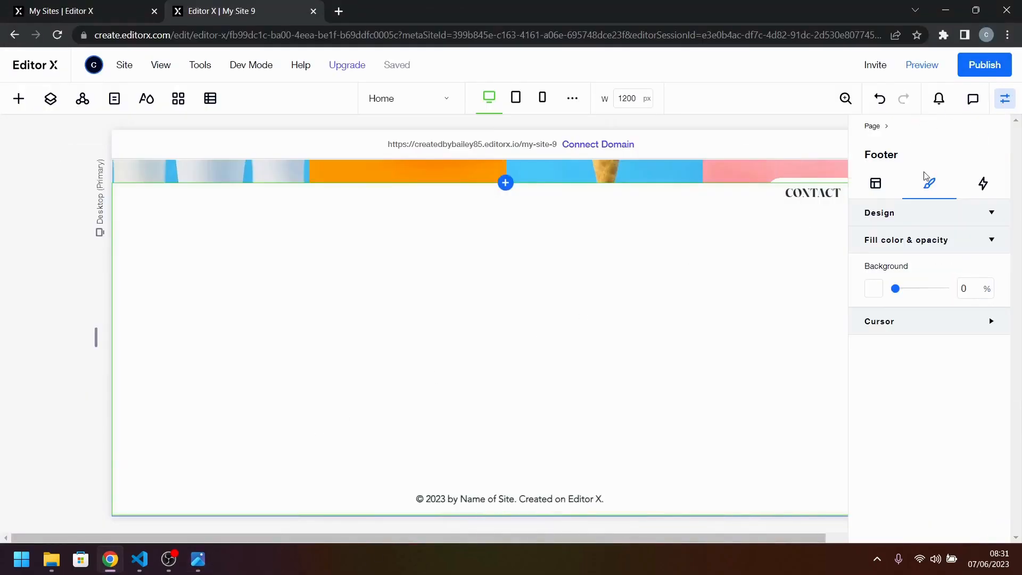
left_click(881, 289)
left_click(995, 356)
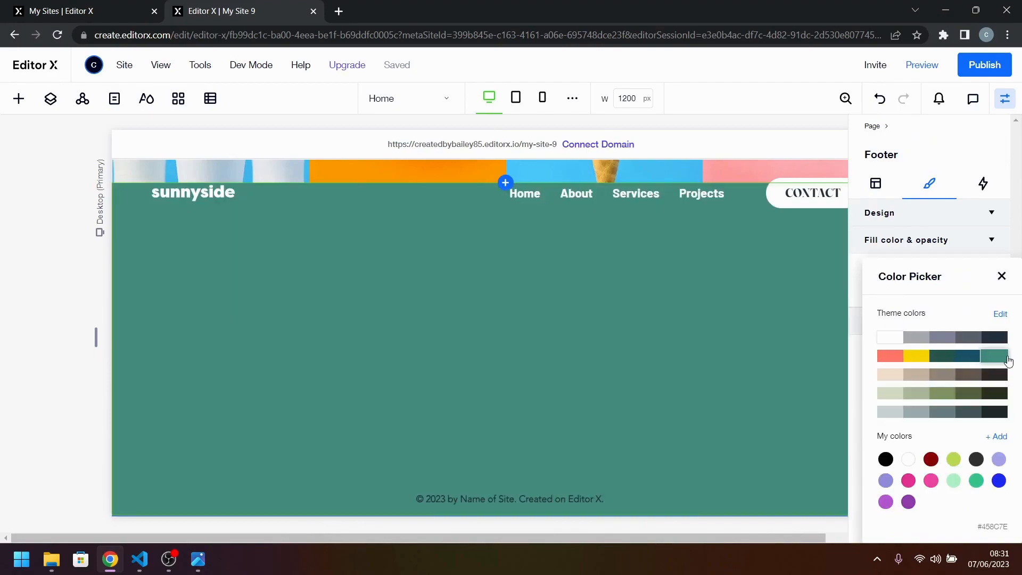
left_click(1001, 276)
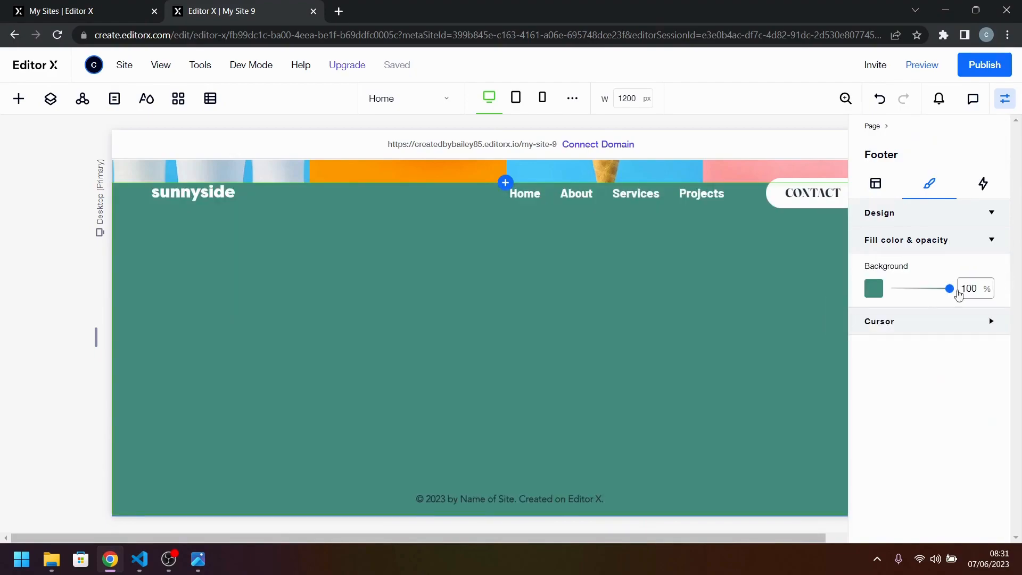
Compare the footer's background colour setting with the footer in the reference design.
left_click(198, 559)
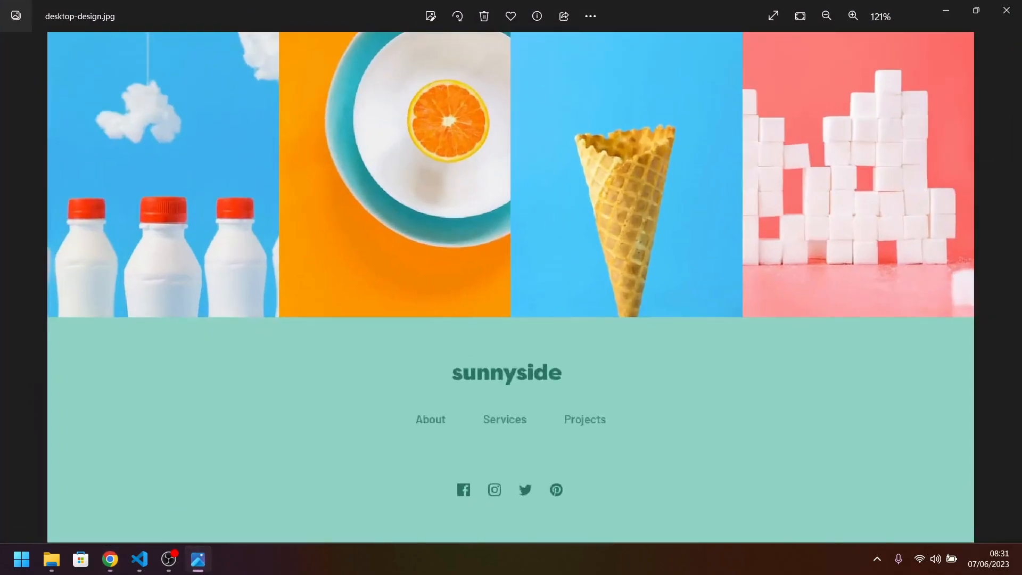
left_click(198, 559)
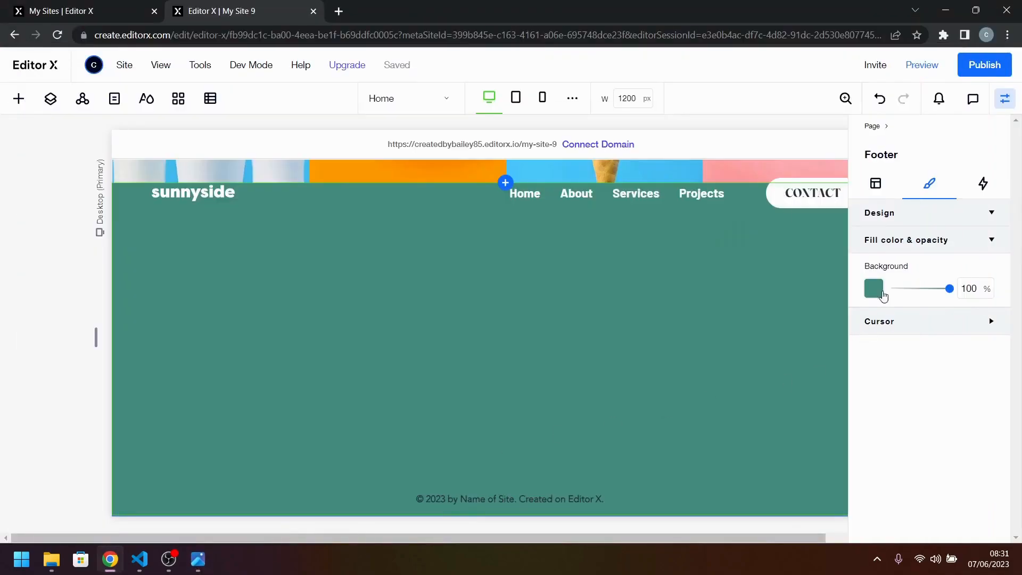
left_click(873, 289)
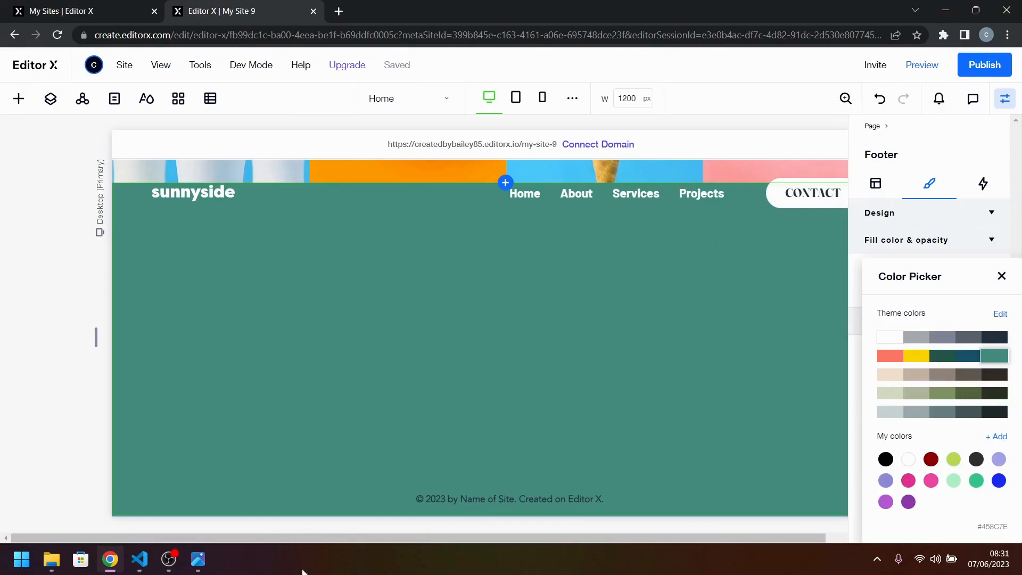
left_click(198, 566)
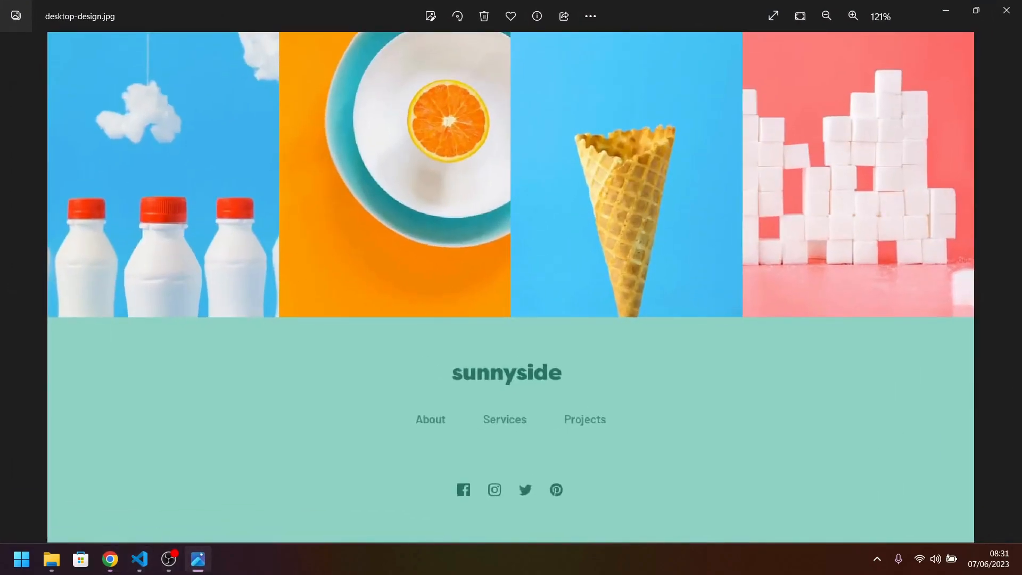
Fetch the green colour value from VS Code and open the W3Schools Color Converter in a new Chrome tab.
left_click(140, 559)
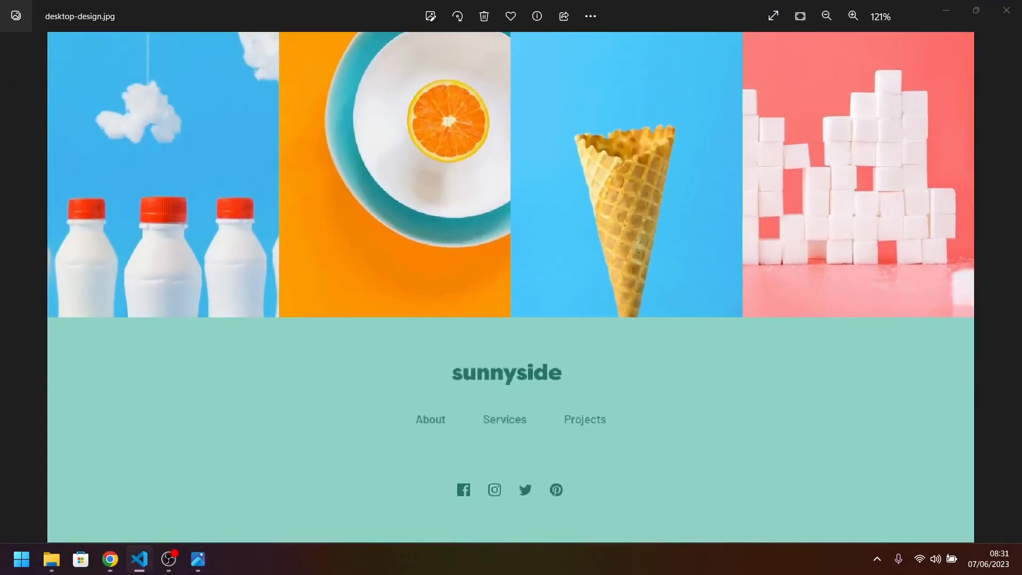
left_click(110, 559)
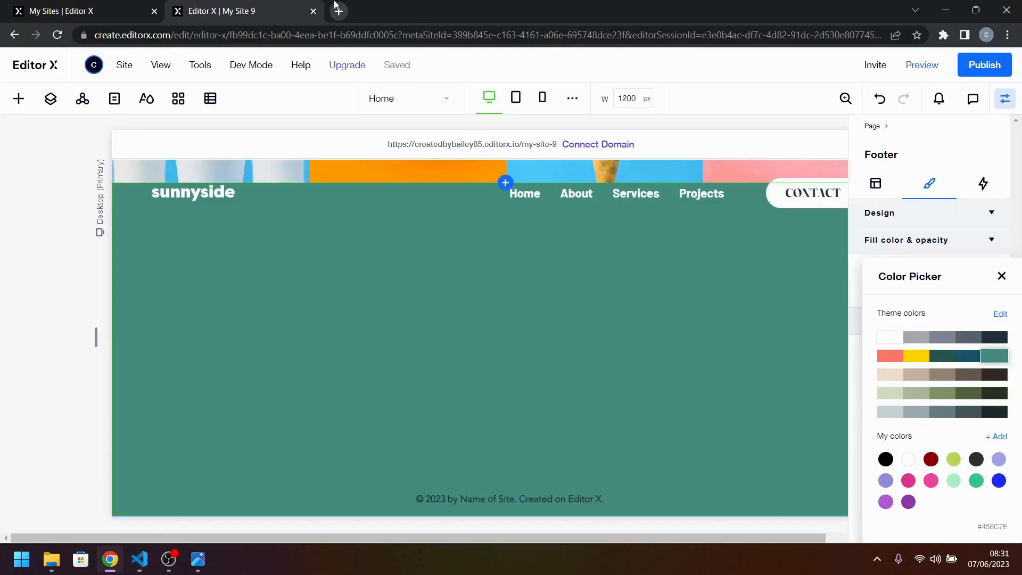
left_click(338, 11)
type("W3")
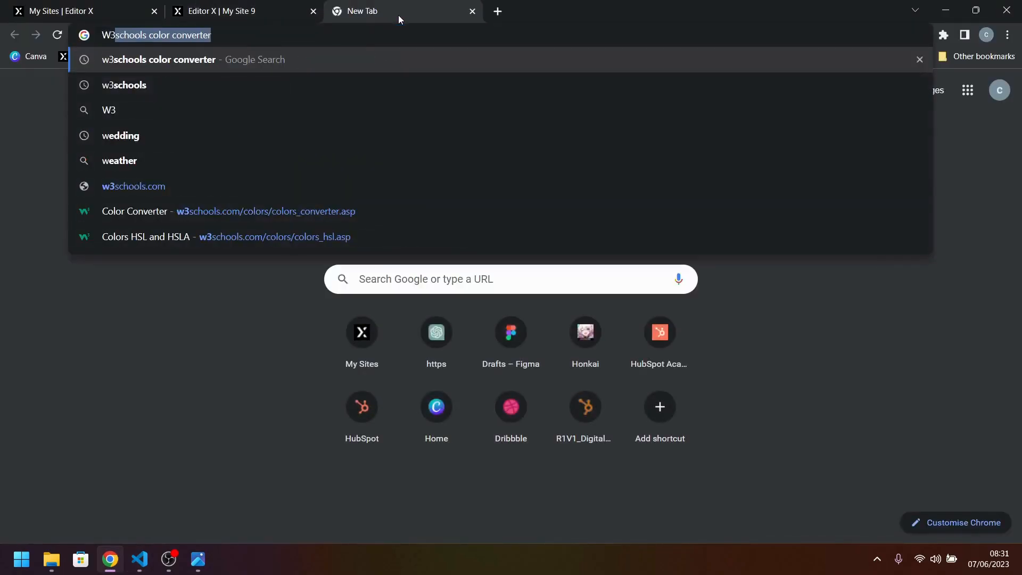
key("Return")
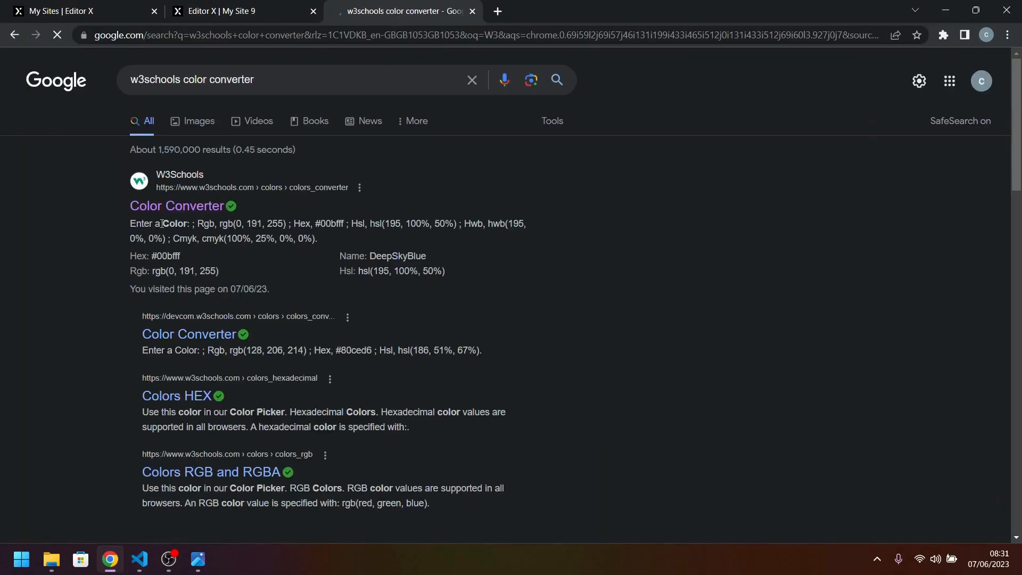
left_click(178, 206)
Convert hsl(168, 34%, 41%) in the colour converter and copy its hex value 458c7e.
left_click(338, 375)
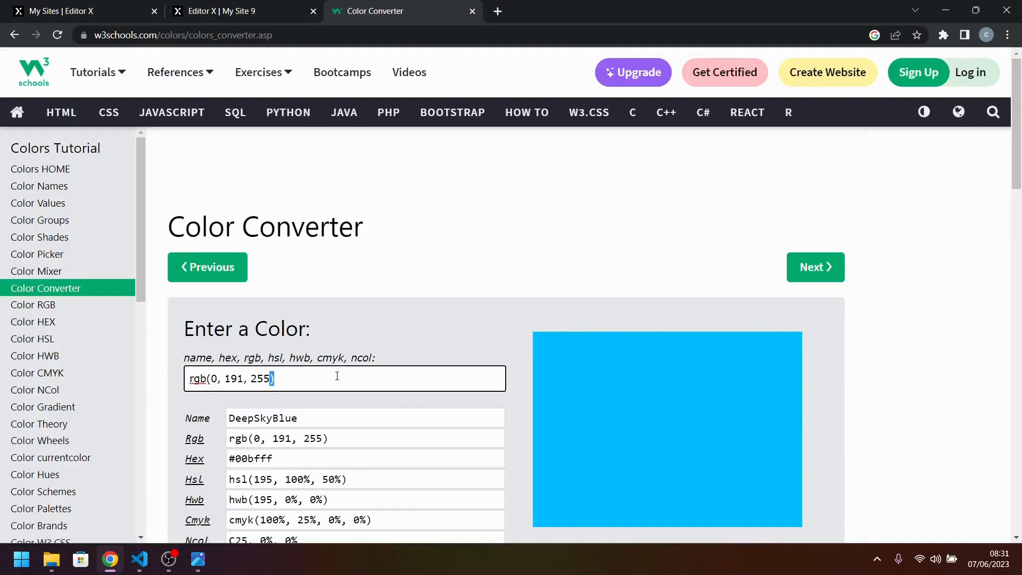
key("ctrl+a")
type("hsl(168, 34%, 41%)")
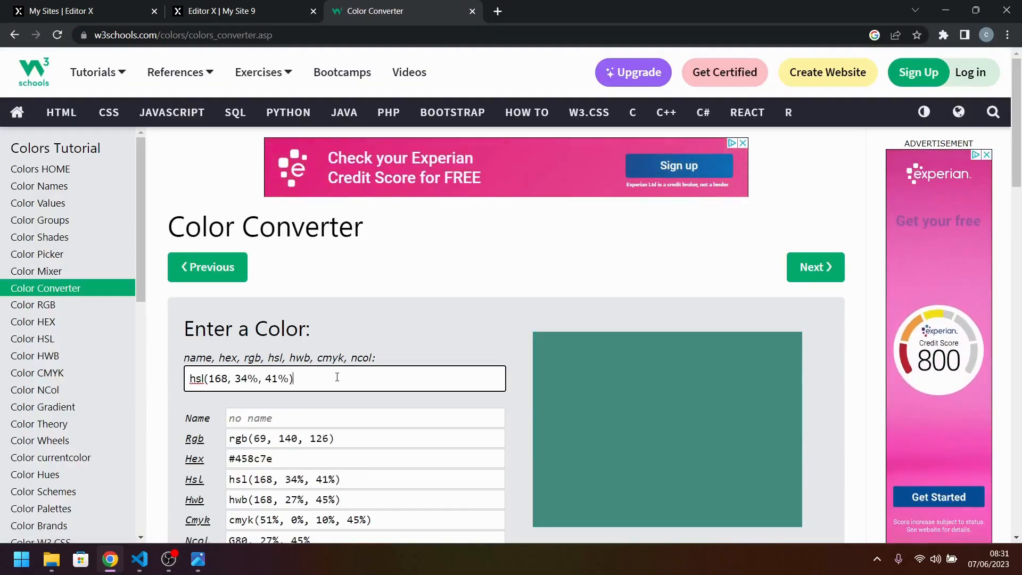
scroll(337, 376, "down", 2)
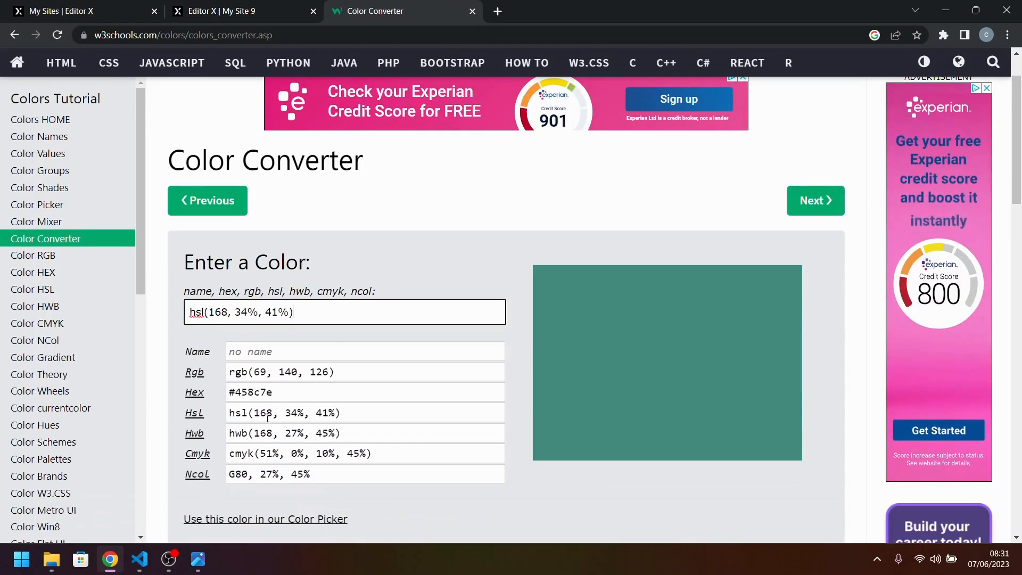
double_click(254, 392)
right_click(264, 394)
left_click(282, 405)
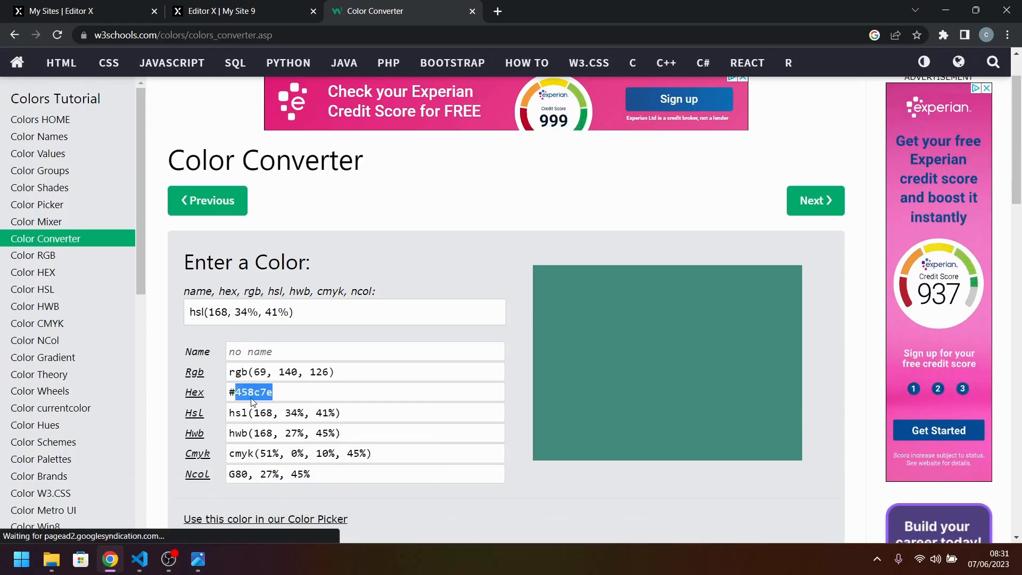
Return to the My Site 9 editor and check the green action colour in the site colour styles against the converted hex value.
left_click(111, 5)
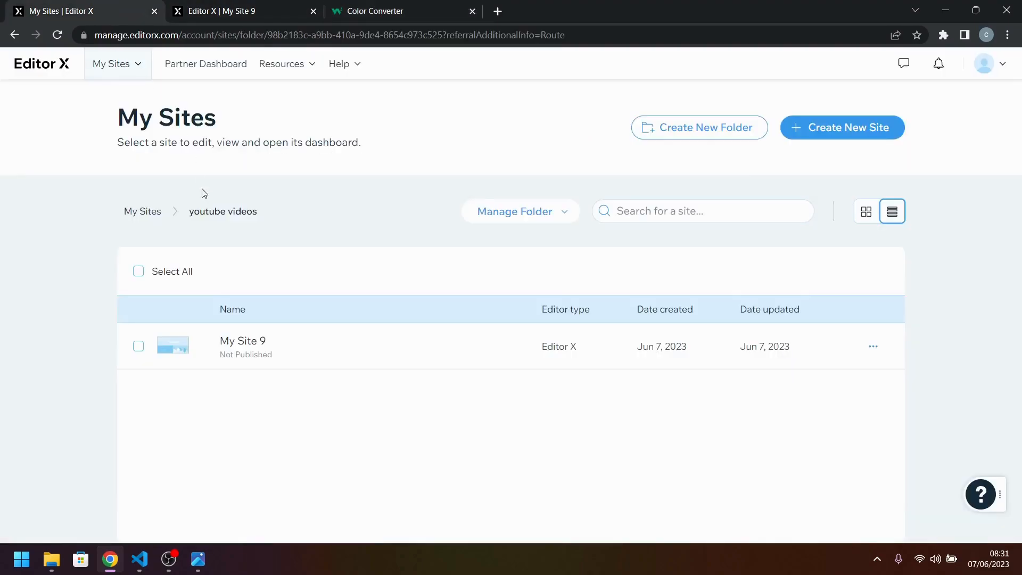
left_click(222, 4)
left_click(146, 98)
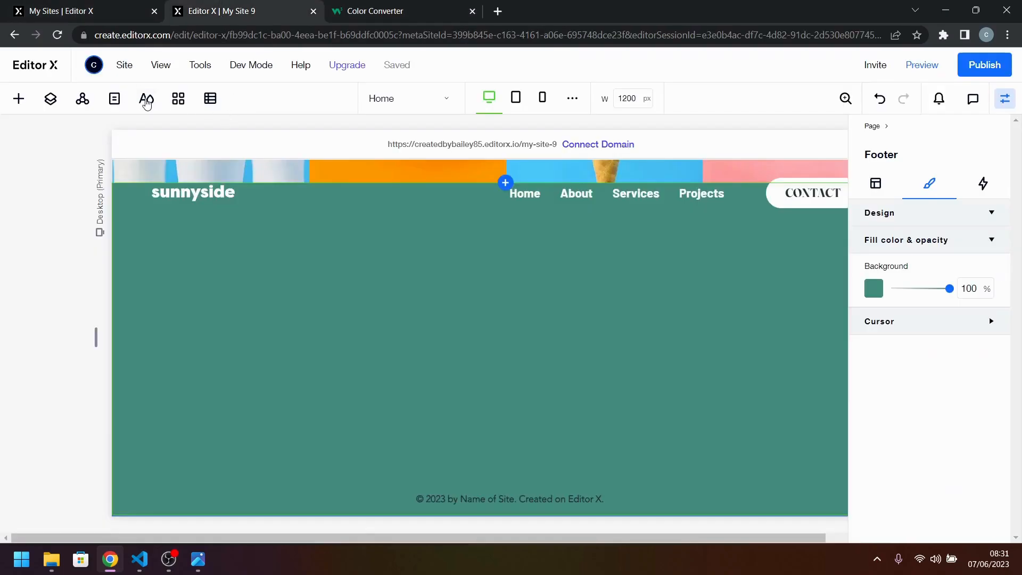
left_click(53, 167)
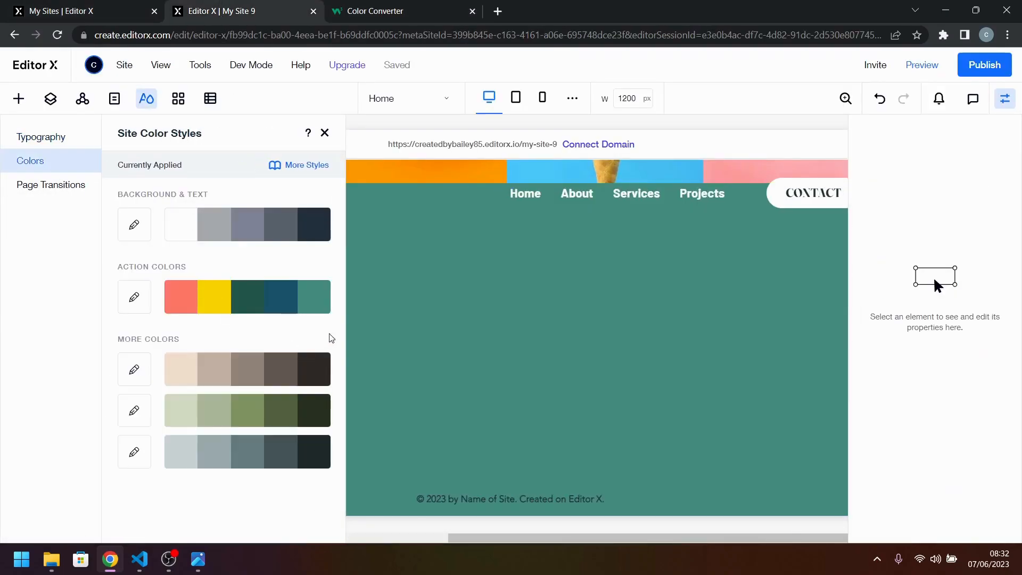
left_click(314, 298)
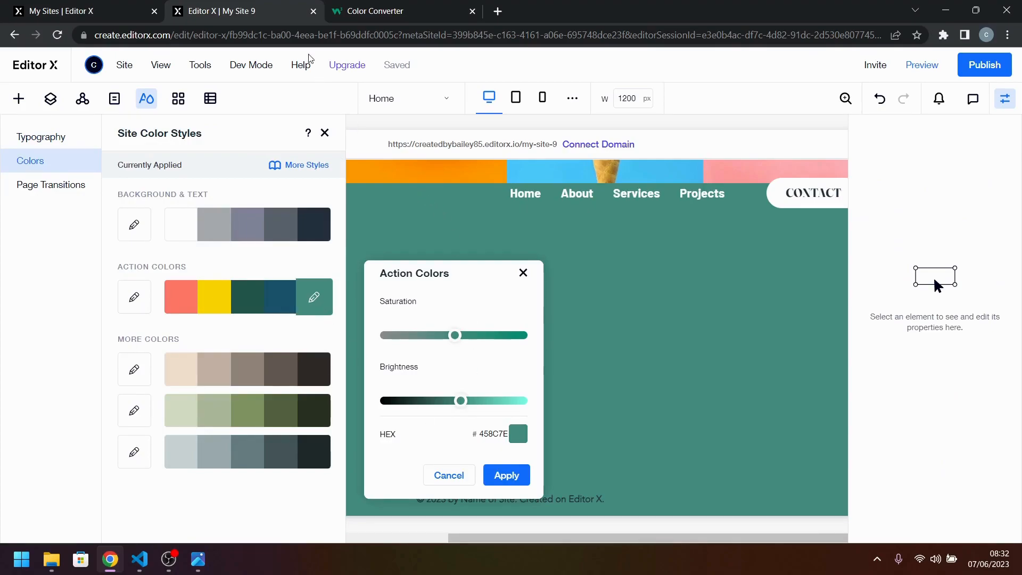
left_click(379, 11)
left_click(268, 4)
left_click(523, 273)
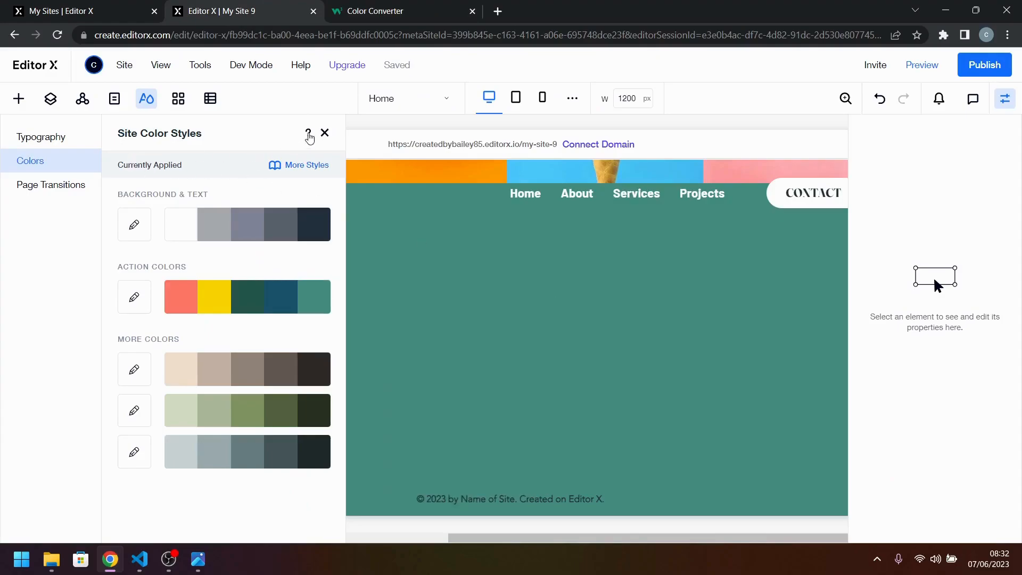
left_click(325, 133)
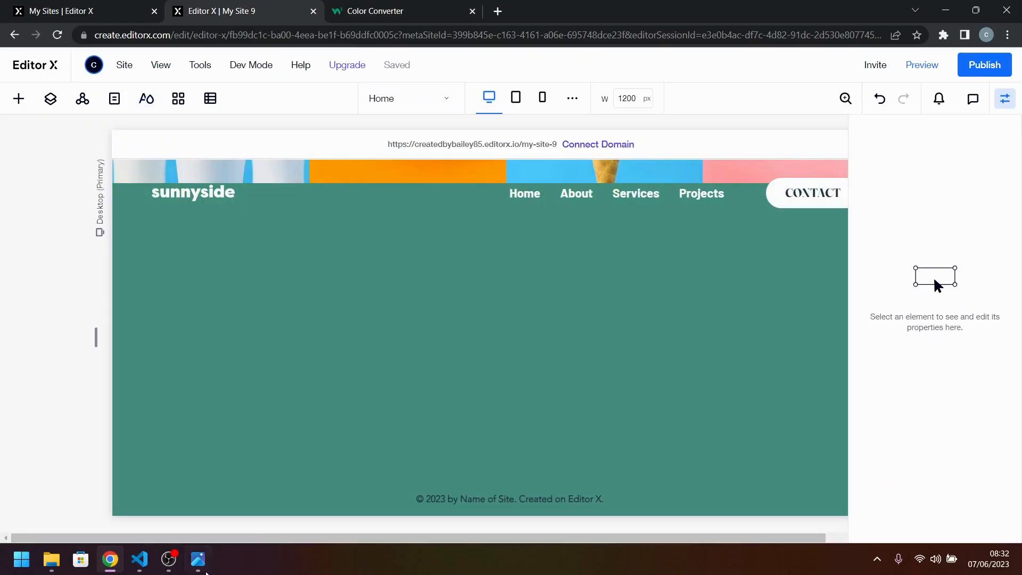
View the reference footer once more and recheck which theme colour the footer background uses, leaving it as is.
left_click(197, 565)
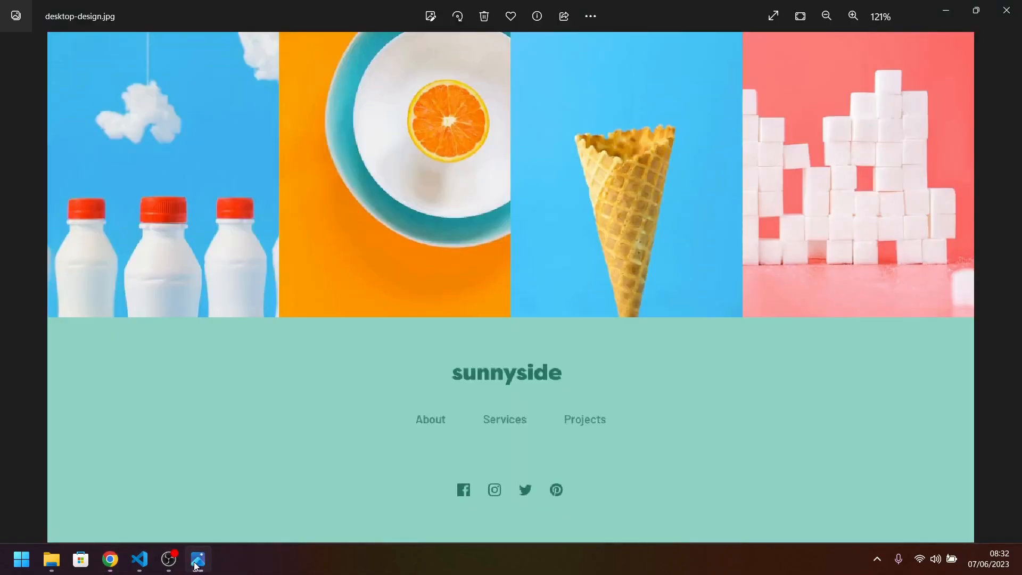
left_click(197, 565)
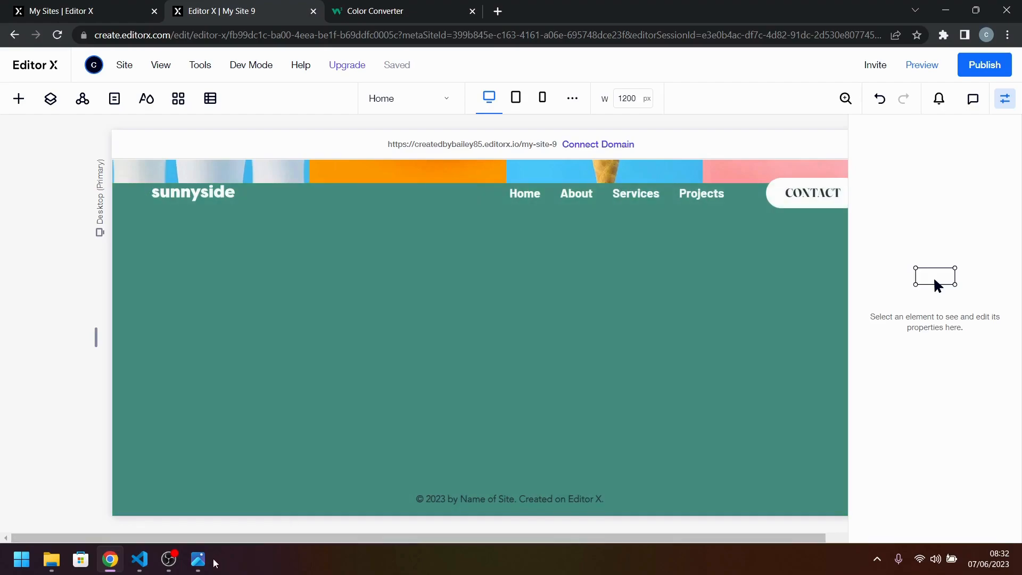
left_click(486, 399)
left_click(873, 292)
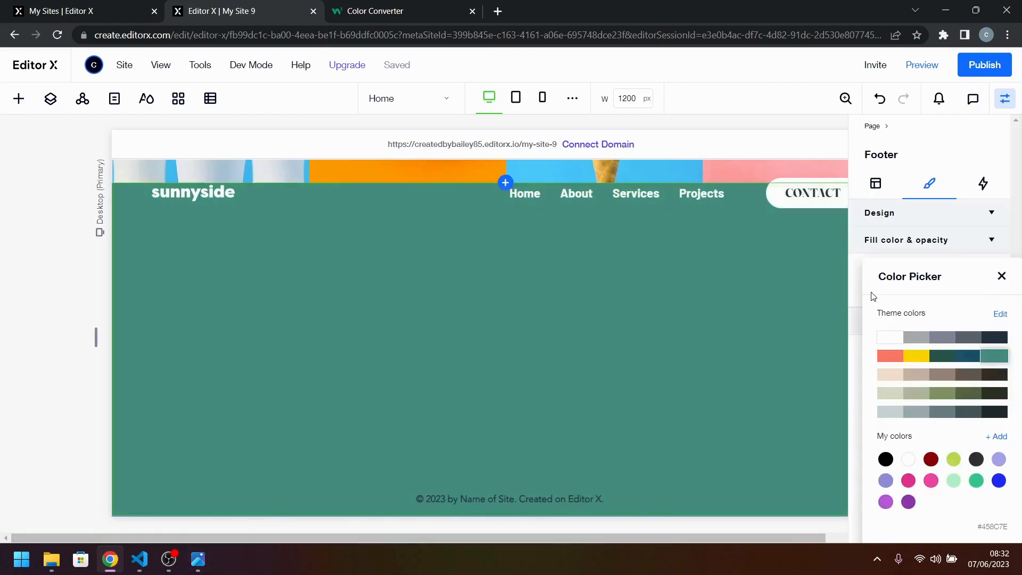
left_click(1002, 275)
left_click(678, 360)
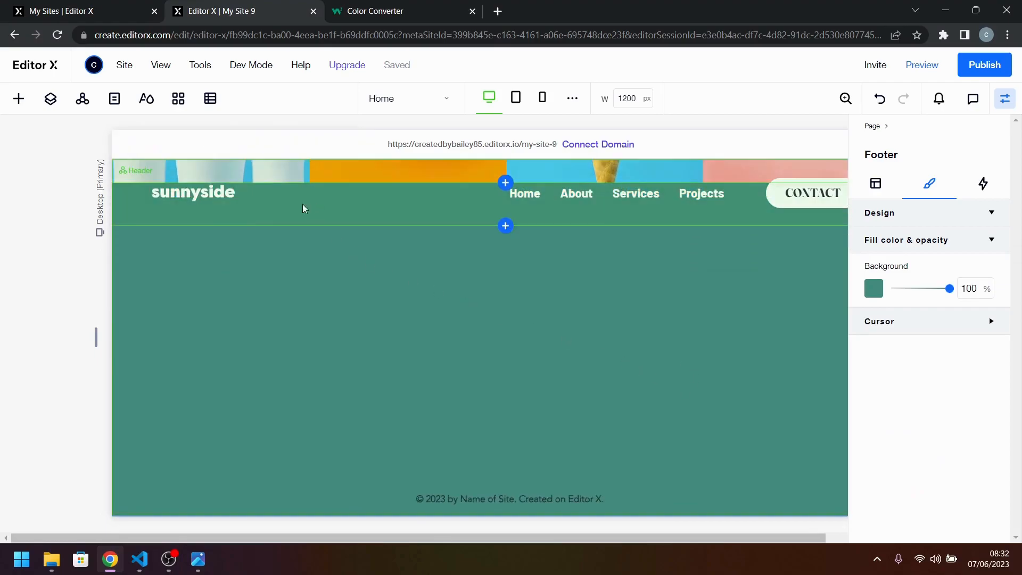
Add a star vector art element to the middle of the footer.
left_click(18, 99)
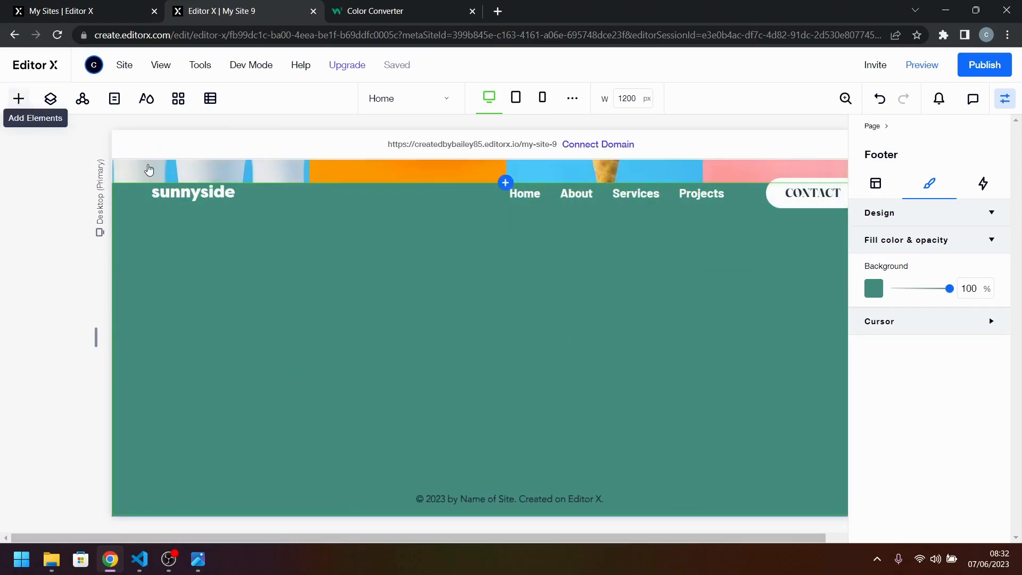
scroll(197, 424, "down", 1)
left_click_drag(160, 477, 518, 302)
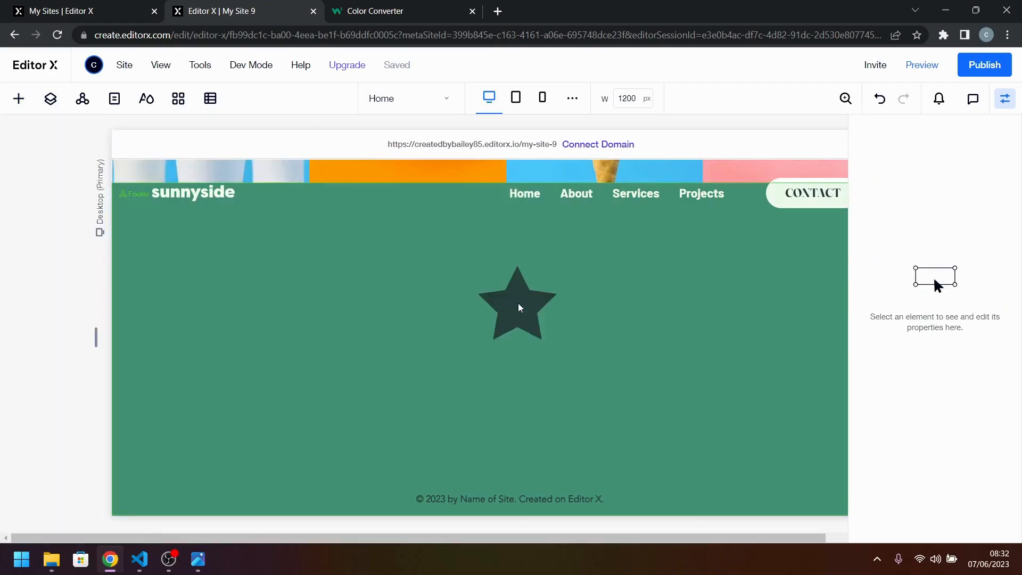
Replace the star in the footer with logo.svg from the site files.
left_click(533, 271)
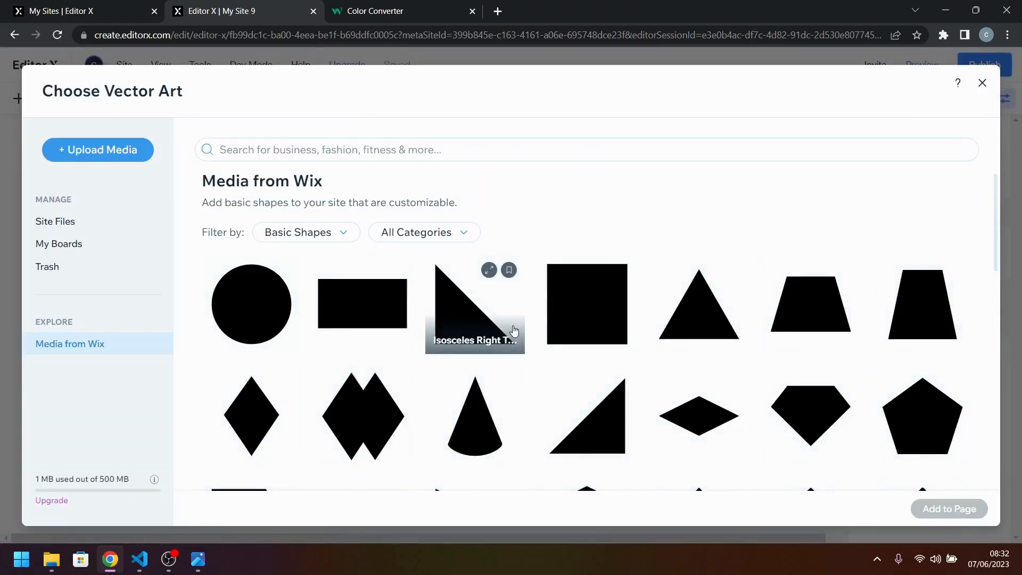
left_click(88, 228)
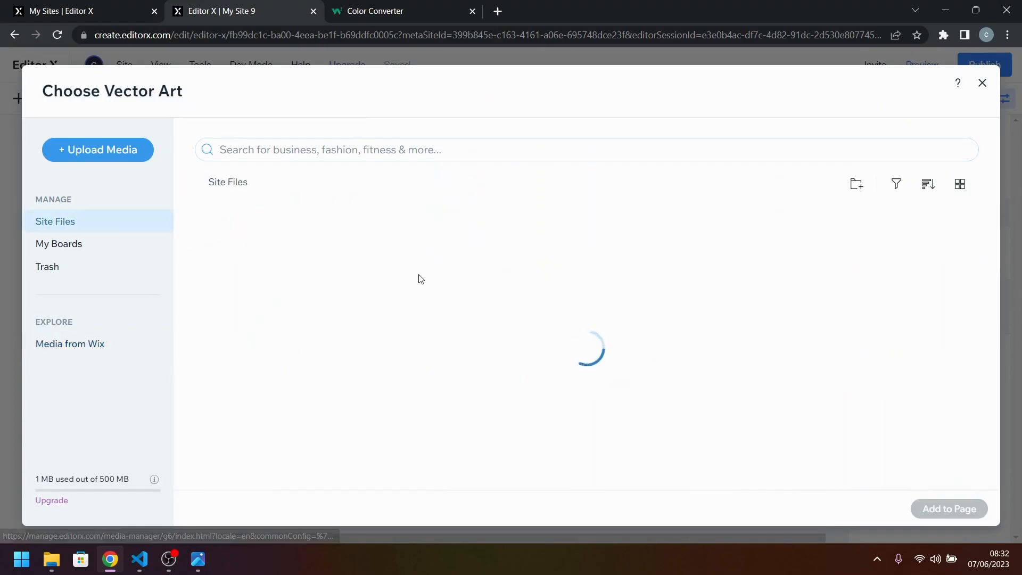
scroll(425, 296, "down", 5)
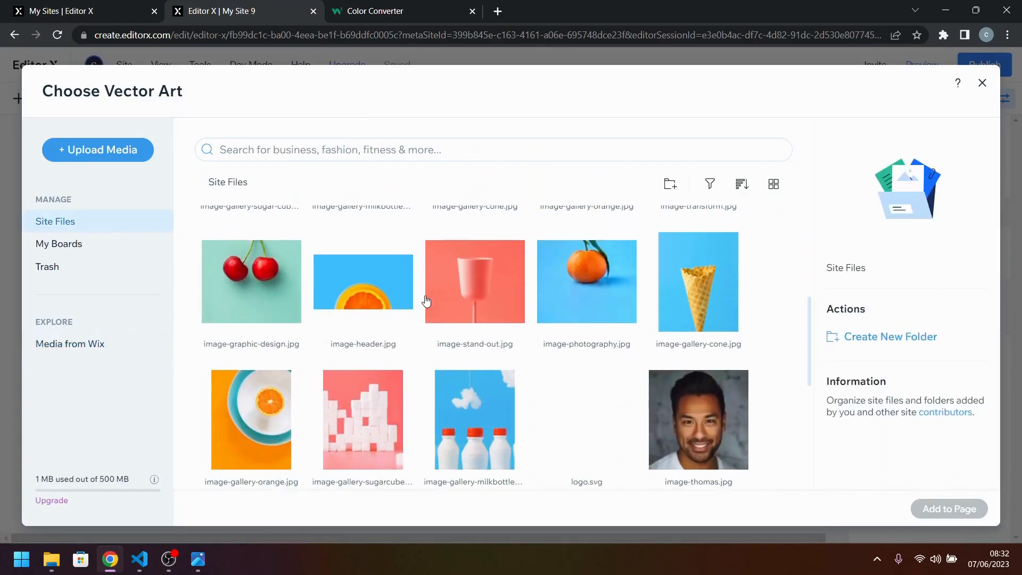
left_click(555, 290)
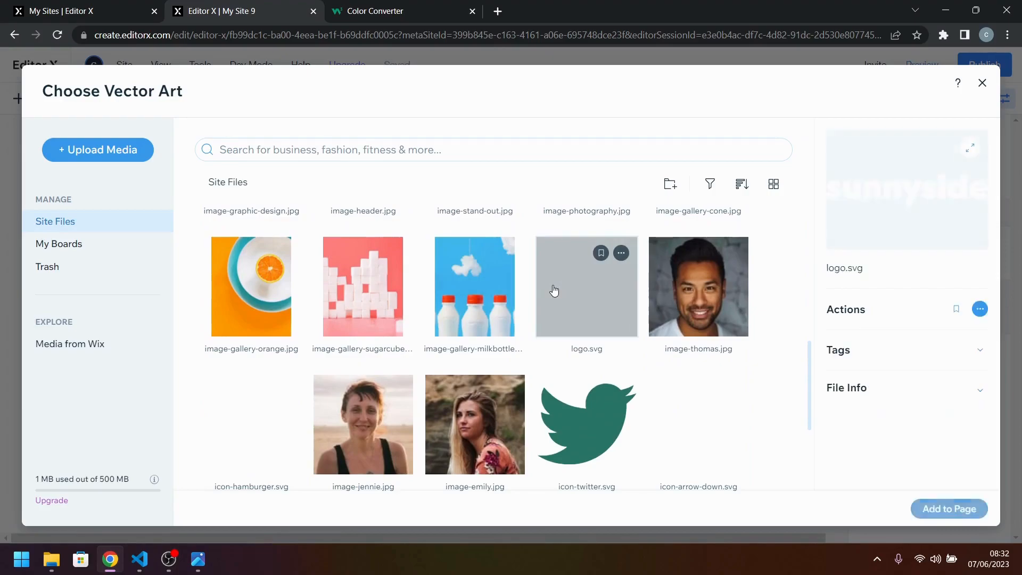
left_click(958, 509)
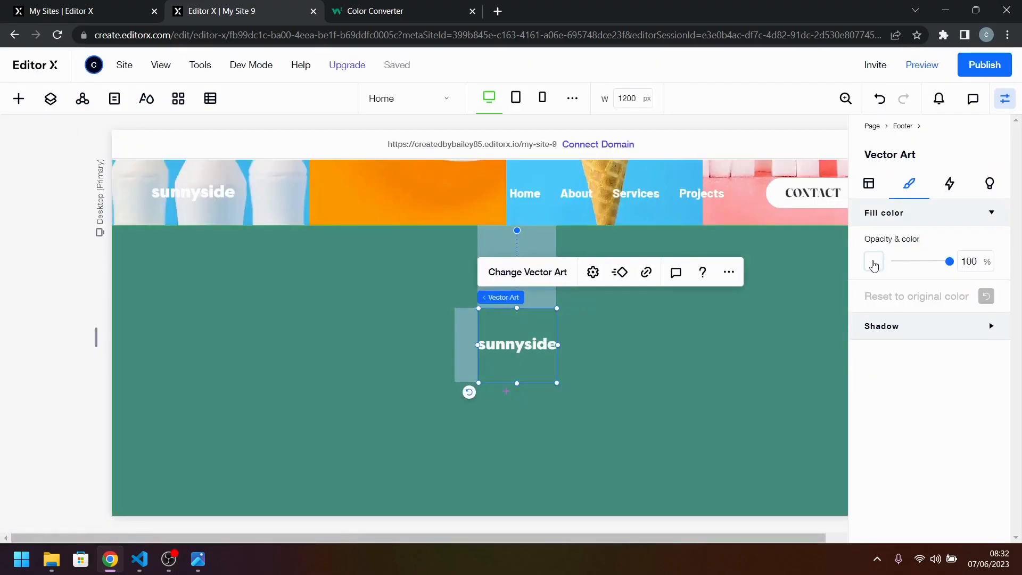
Set the footer logo's fill to the dark green theme colour.
left_click(874, 261)
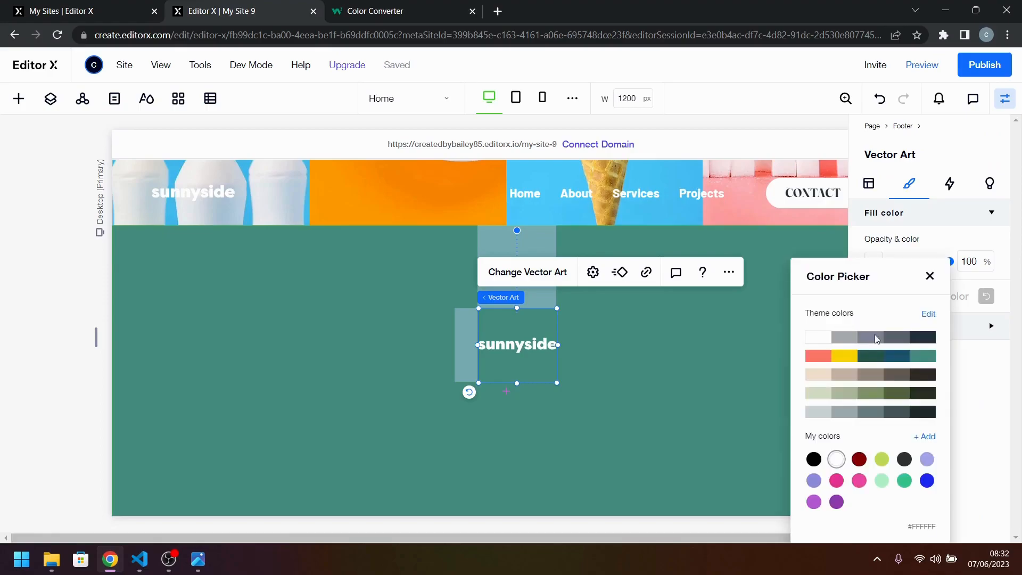
left_click(870, 356)
left_click(617, 406)
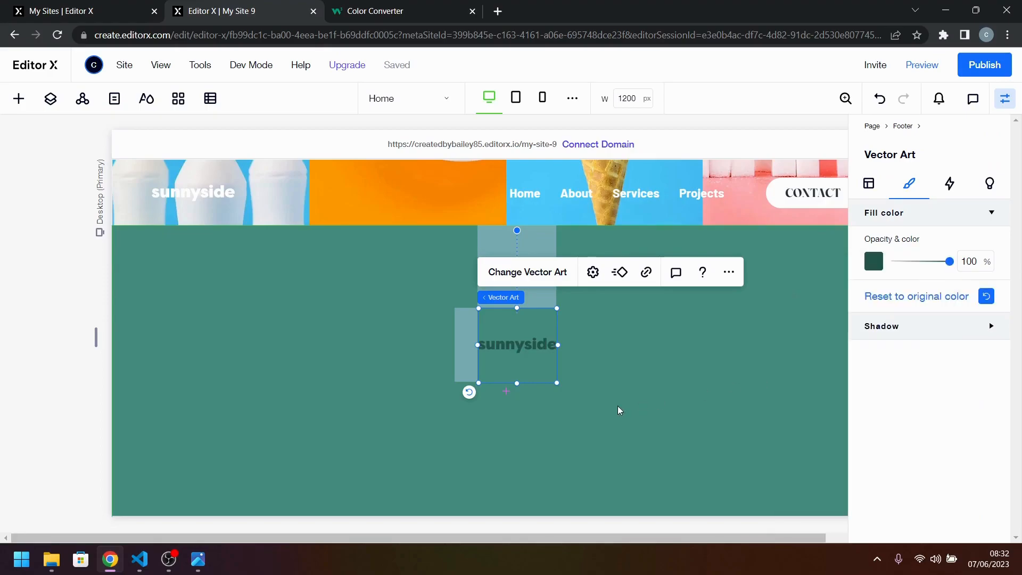
Check the logo position in the reference design and move the footer logo up, centred near the footer's upper edge.
left_click(198, 559)
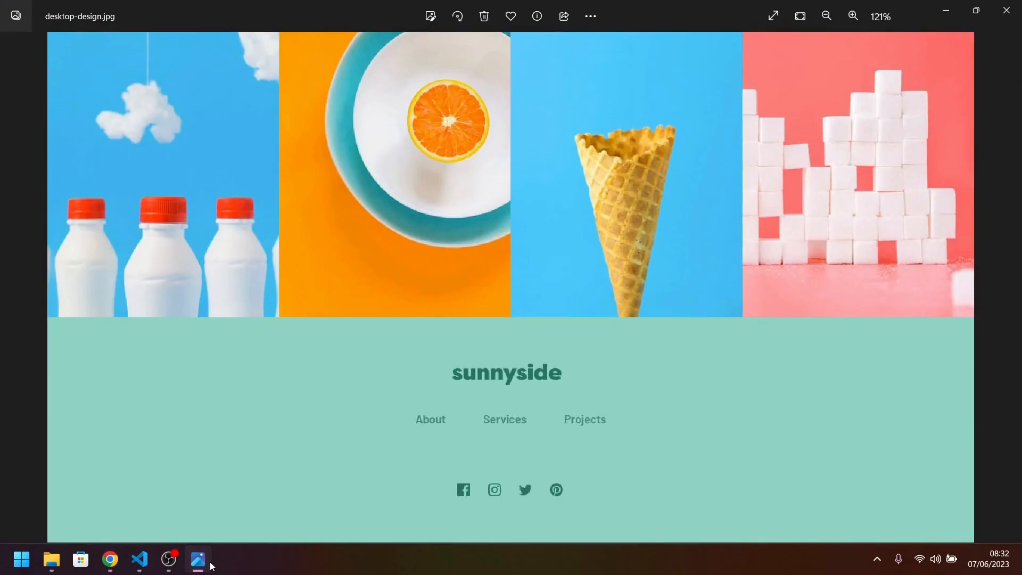
left_click(211, 564)
left_click_drag(538, 365, 533, 318)
Switch the footer logo's width unit to pixels and set the width to 200 px.
left_click(869, 184)
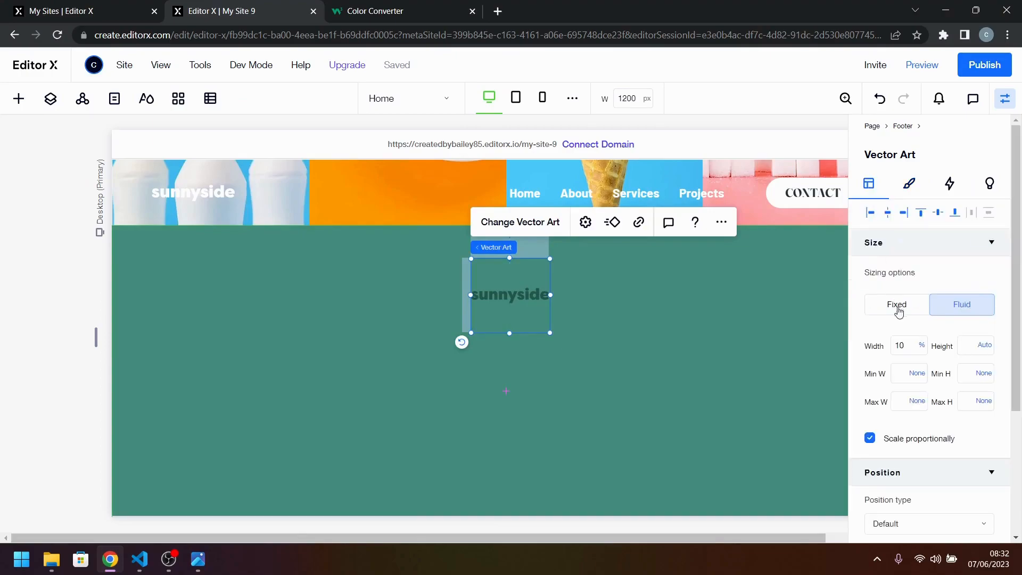
left_click(926, 347)
left_click(923, 347)
left_click(903, 347)
key("Return")
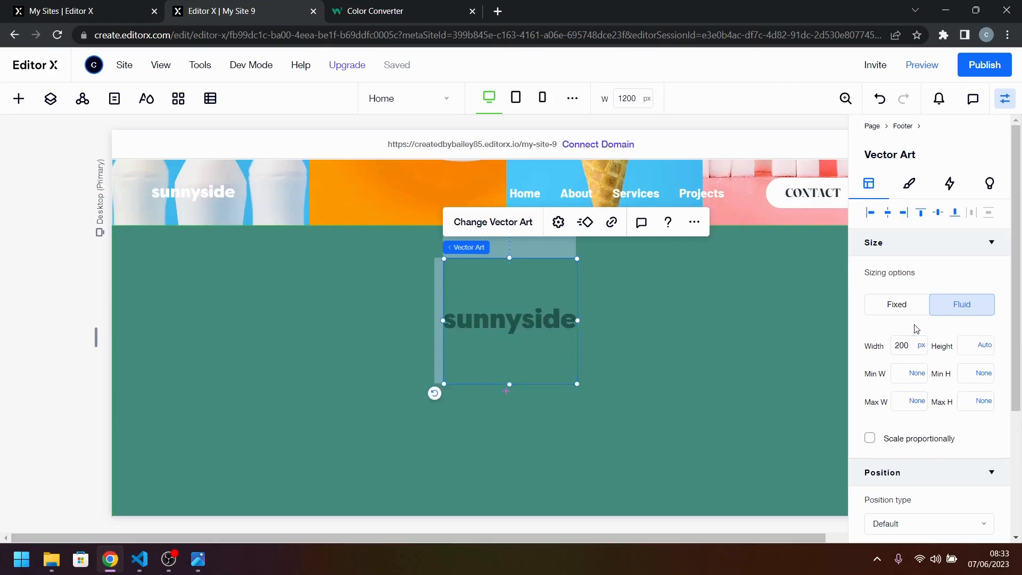
Compare the logo size with the reference design and set the footer logo's width to 150 px.
left_click(194, 560)
left_click(199, 560)
left_click(902, 347)
key("Return")
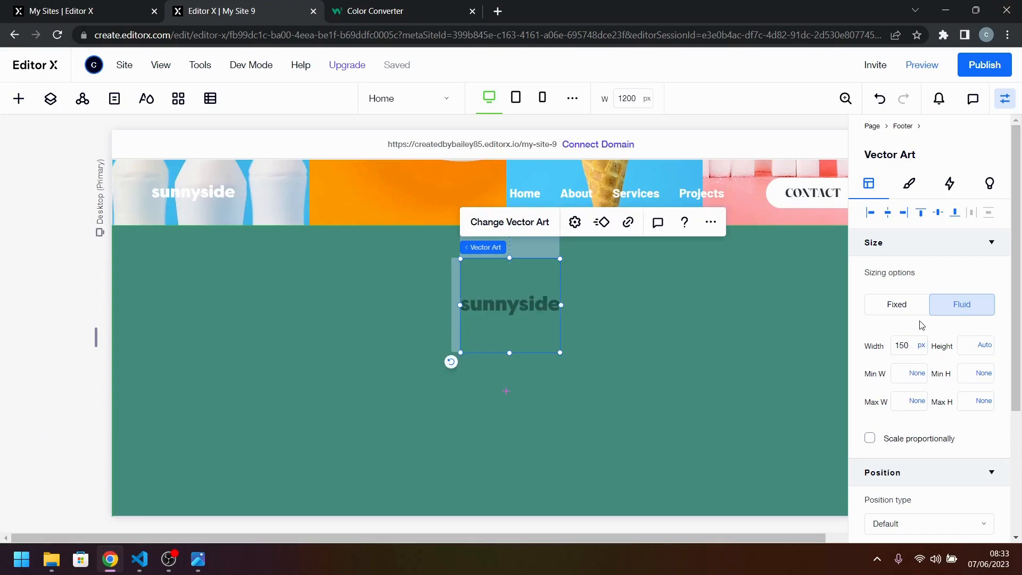
Switch the footer logo to fixed sizing with its height in pixels and set the height to 150 px.
left_click(606, 354)
left_click(540, 309)
left_click(996, 347)
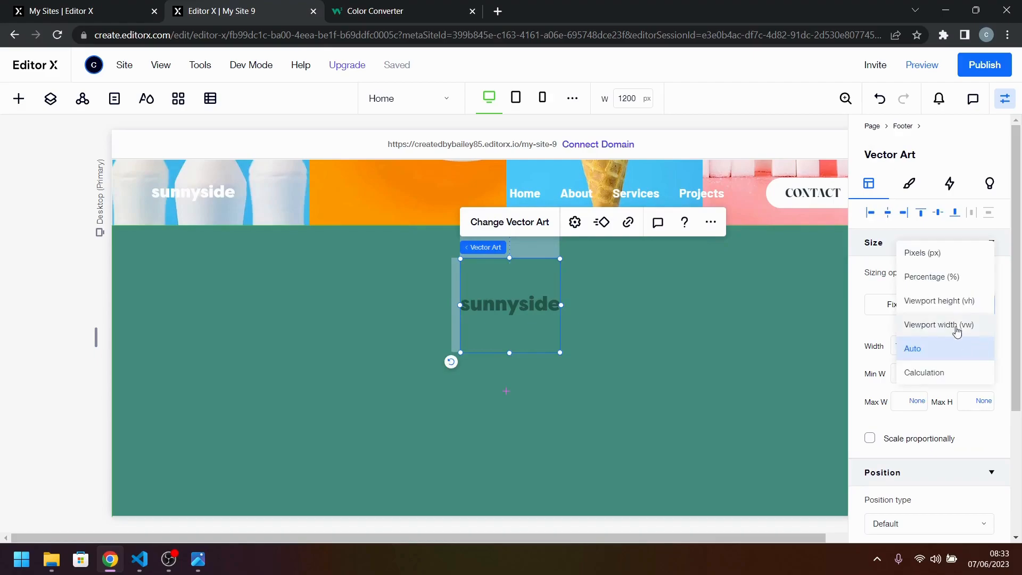
left_click(954, 259)
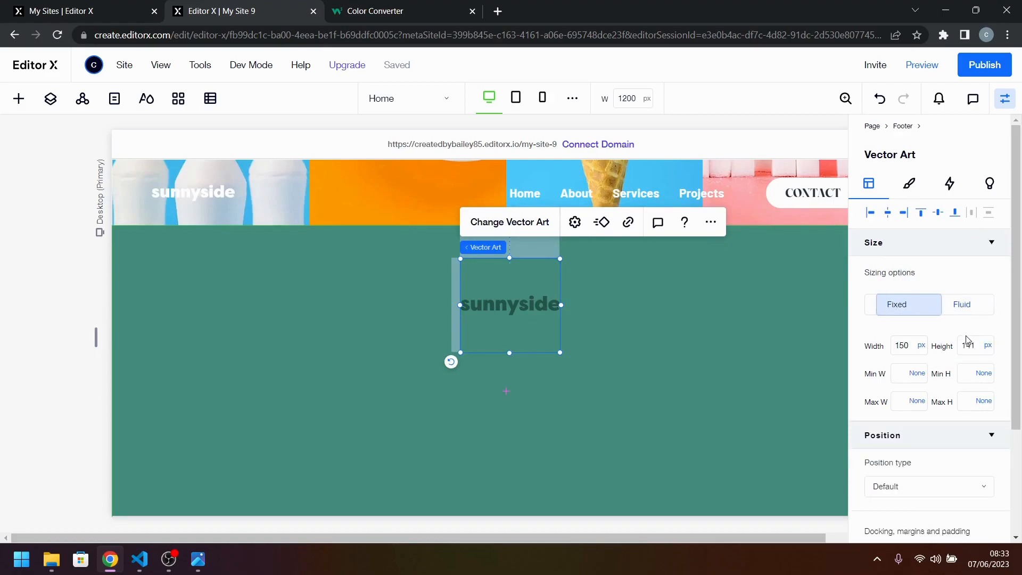
left_click(979, 346)
key("Return")
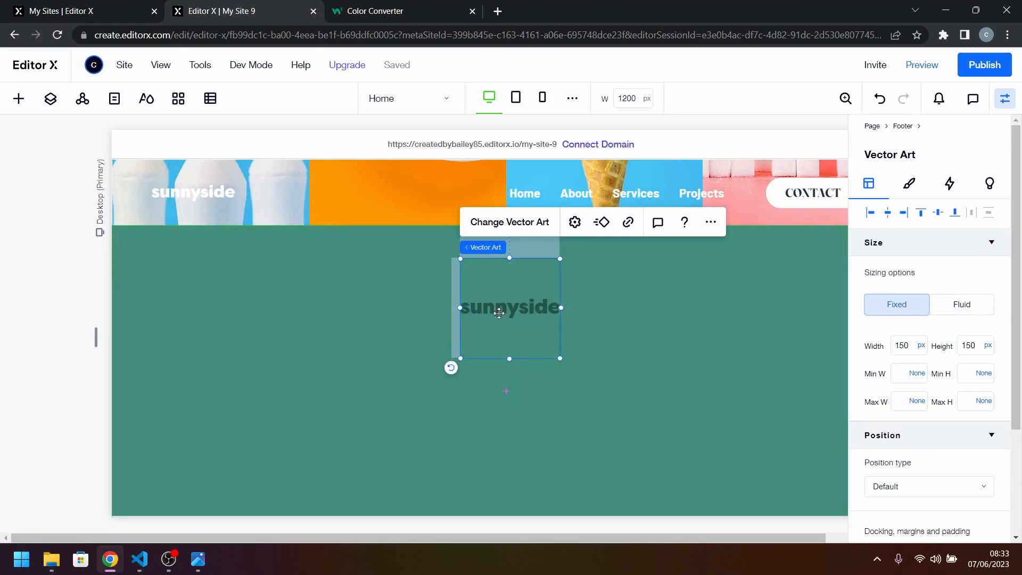
Set the footer logo's left margin to 0% so it sits centred in the footer.
scroll(947, 449, "down", 2)
scroll(947, 449, "down", 1)
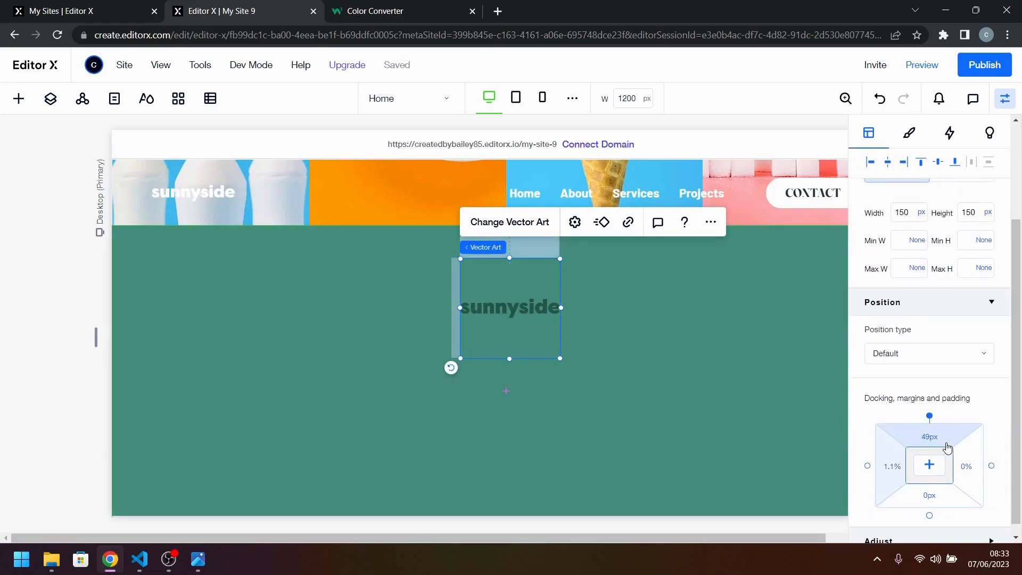
left_click(944, 438)
left_click(904, 465)
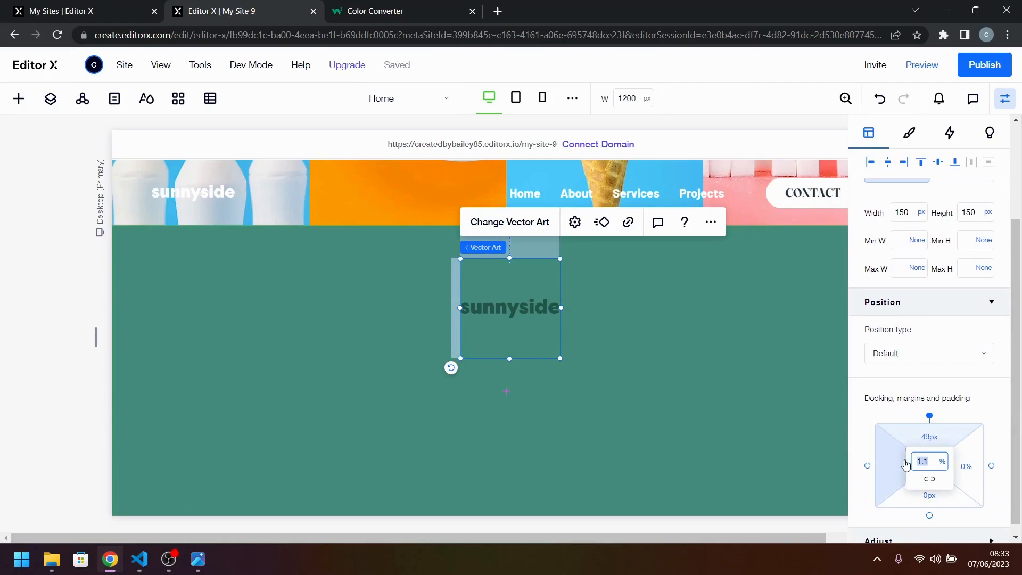
type("0")
key("Return")
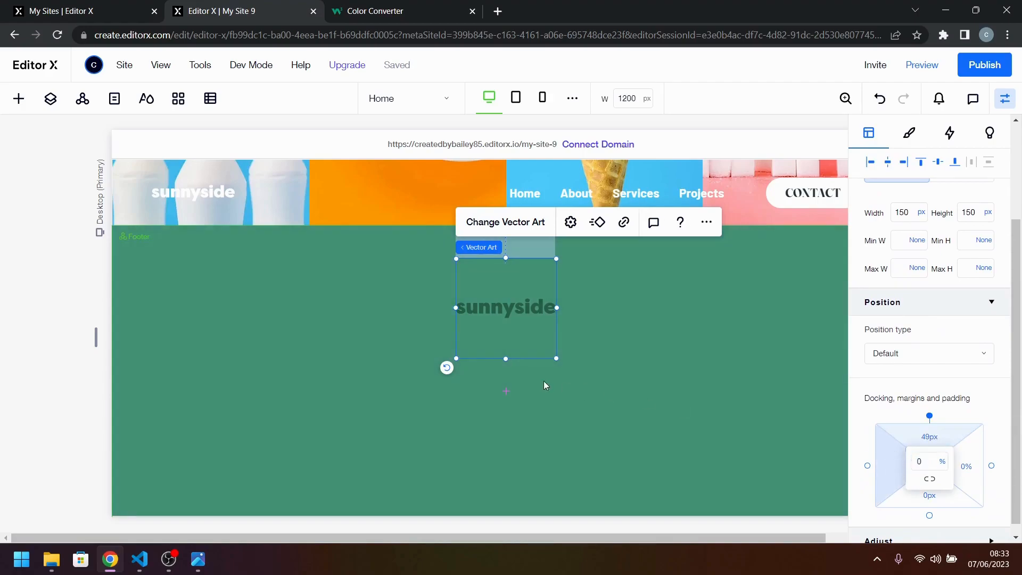
Switch the footer logo to fluid sizing and shorten its box to about 41 px high.
left_click(586, 378)
left_click(529, 324)
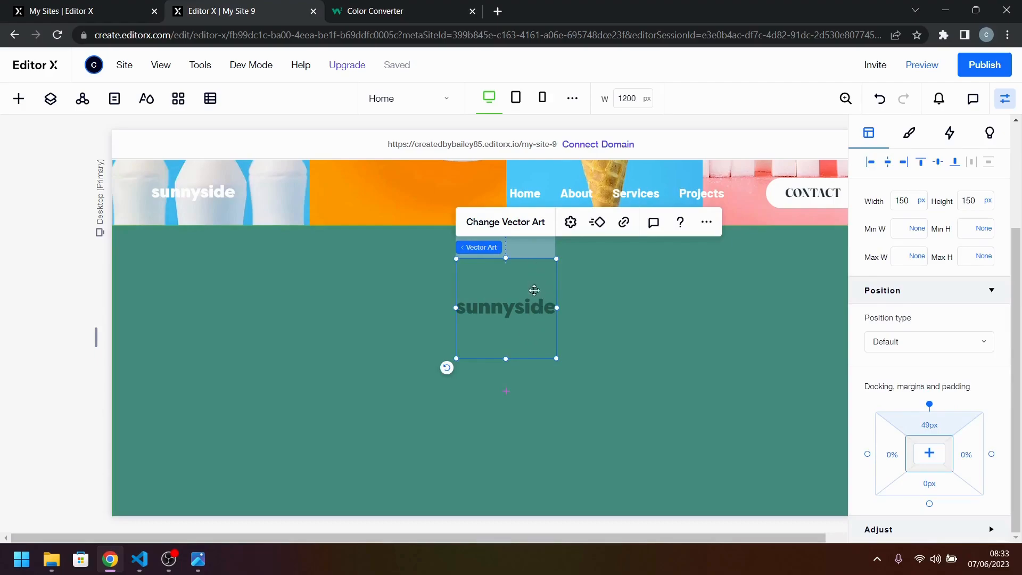
left_click(591, 376)
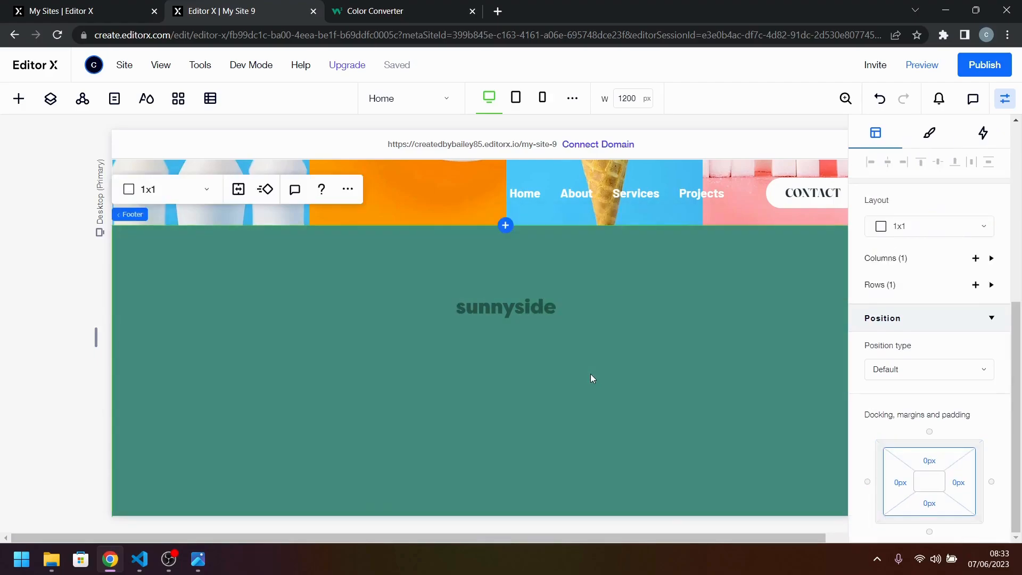
left_click(526, 329)
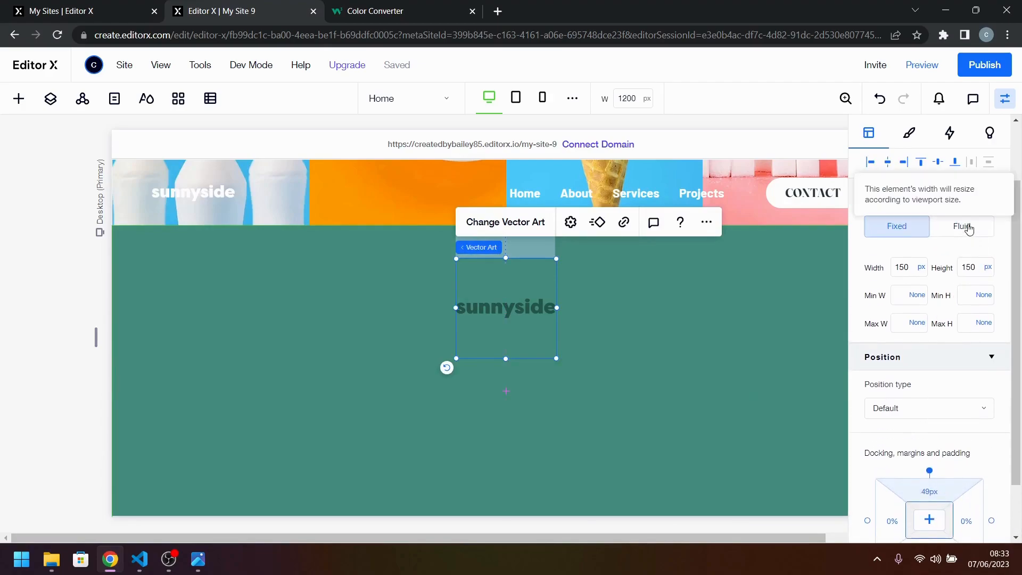
left_click(975, 243)
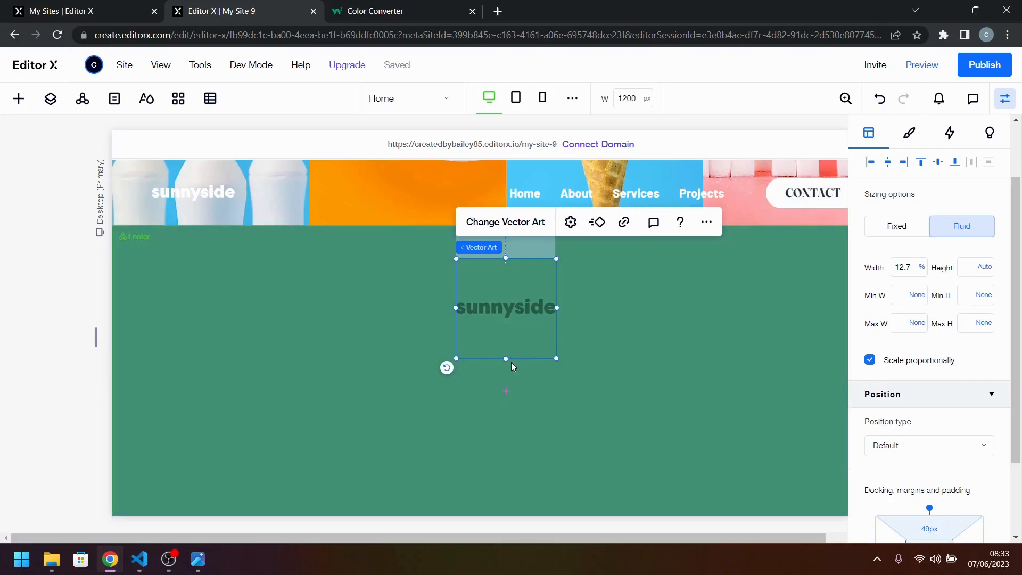
left_click_drag(504, 356, 522, 286)
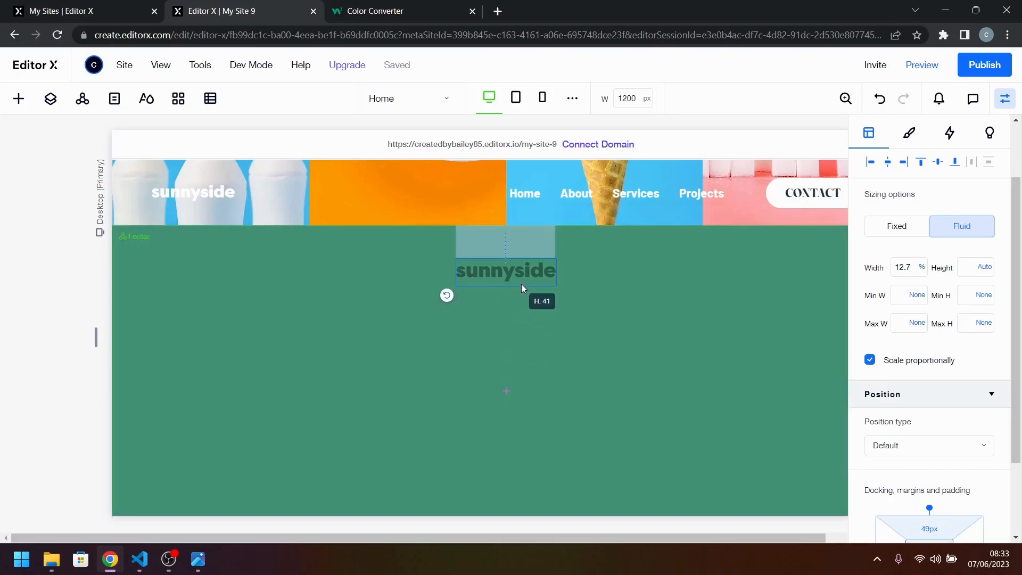
Shift the footer logo slightly lower in the footer, keeping it horizontally centred.
left_click(575, 312)
left_click(531, 278)
left_click_drag(522, 277, 546, 350)
left_click(545, 350)
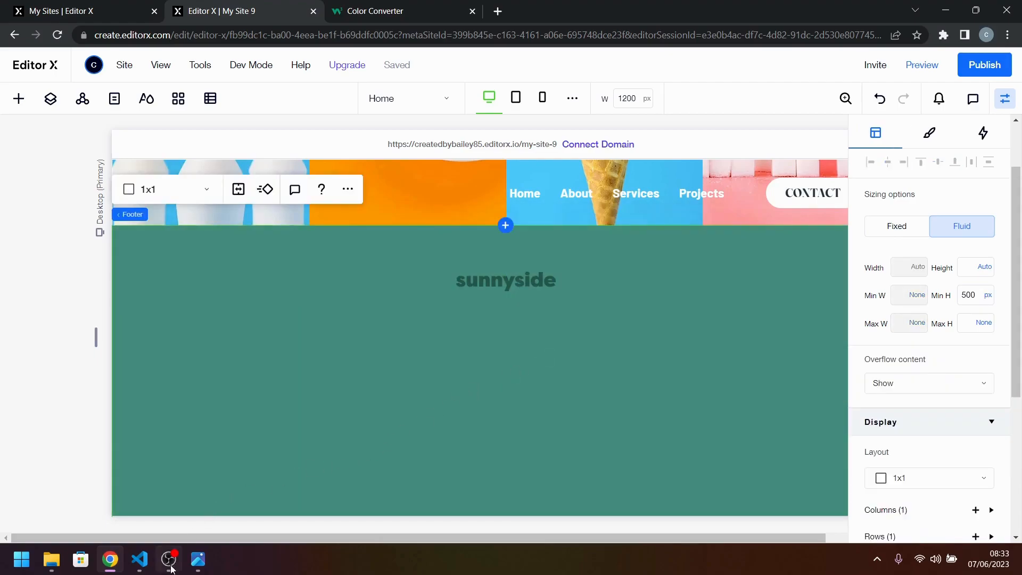
Check the footer links in the reference design and add the first horizontal menu style below the footer logo.
left_click(203, 560)
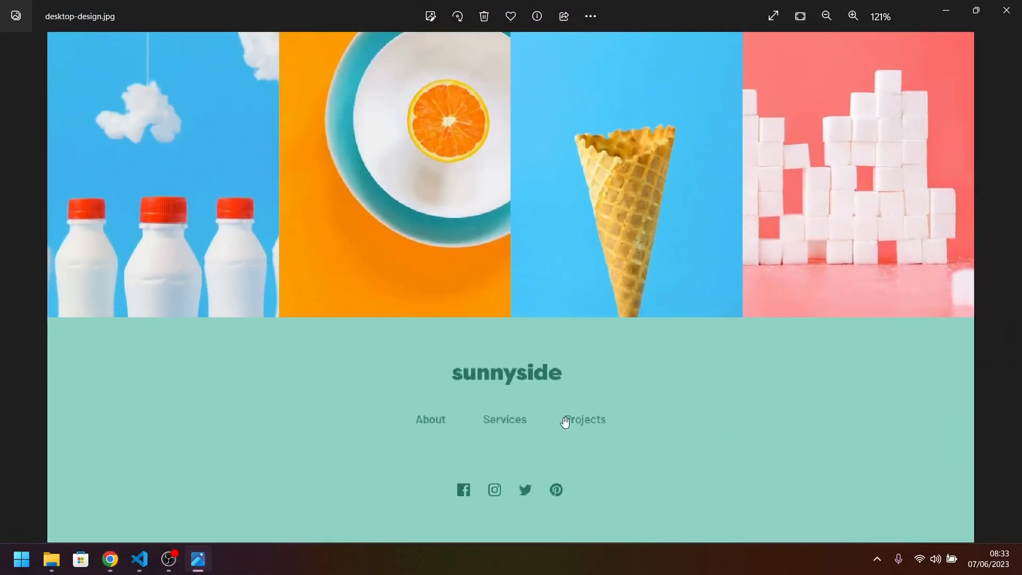
left_click(198, 559)
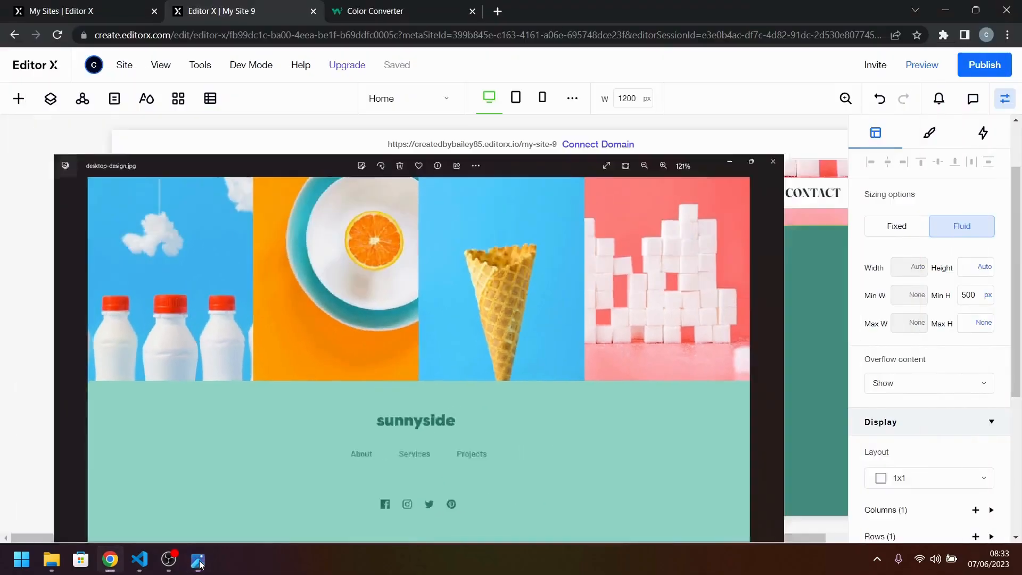
left_click(19, 98)
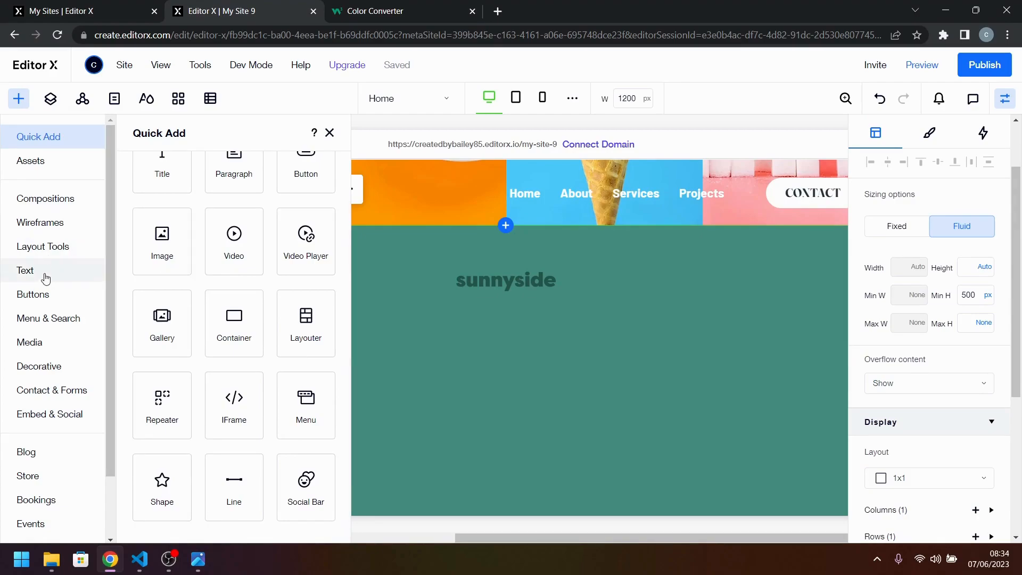
left_click(46, 318)
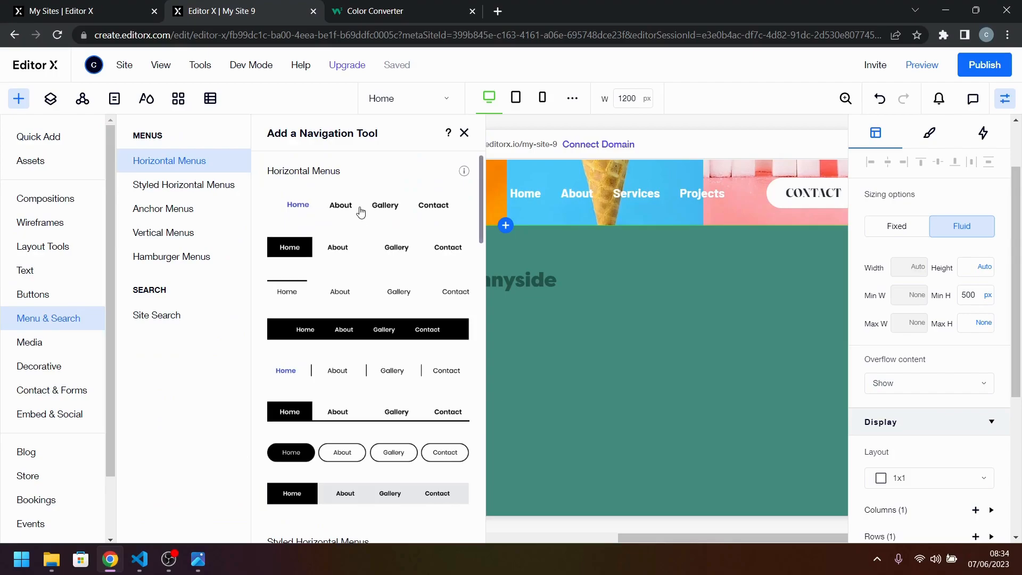
left_click_drag(361, 212, 551, 390)
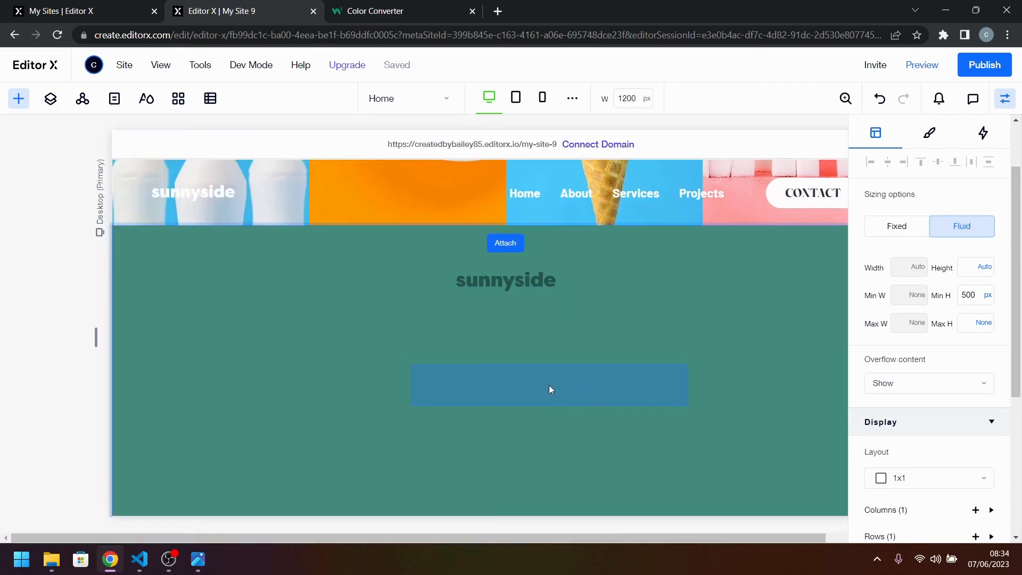
left_click_drag(516, 350, 516, 351)
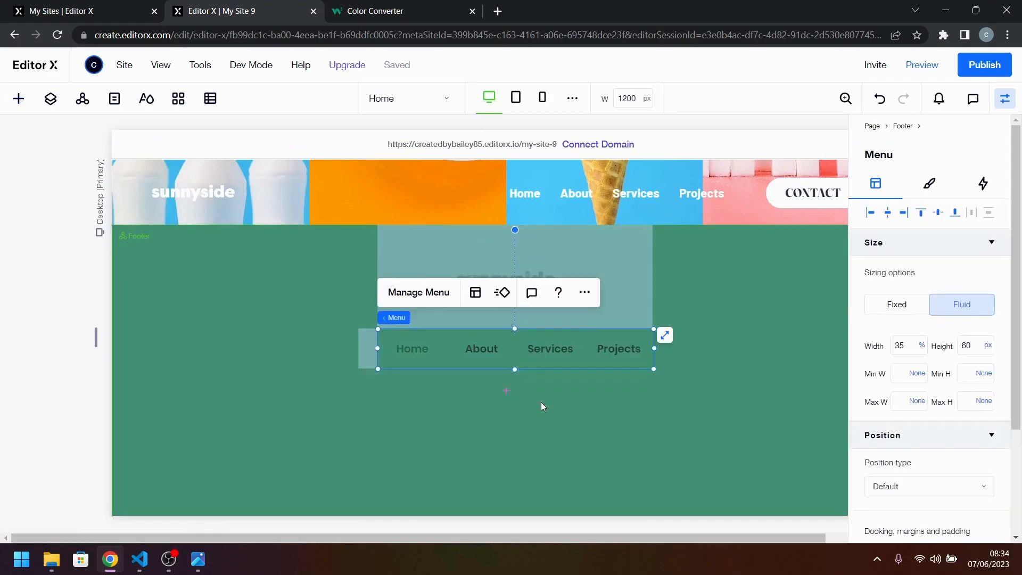
Create a new site menu named "Footer menu" for the footer's menu element.
left_click(419, 290)
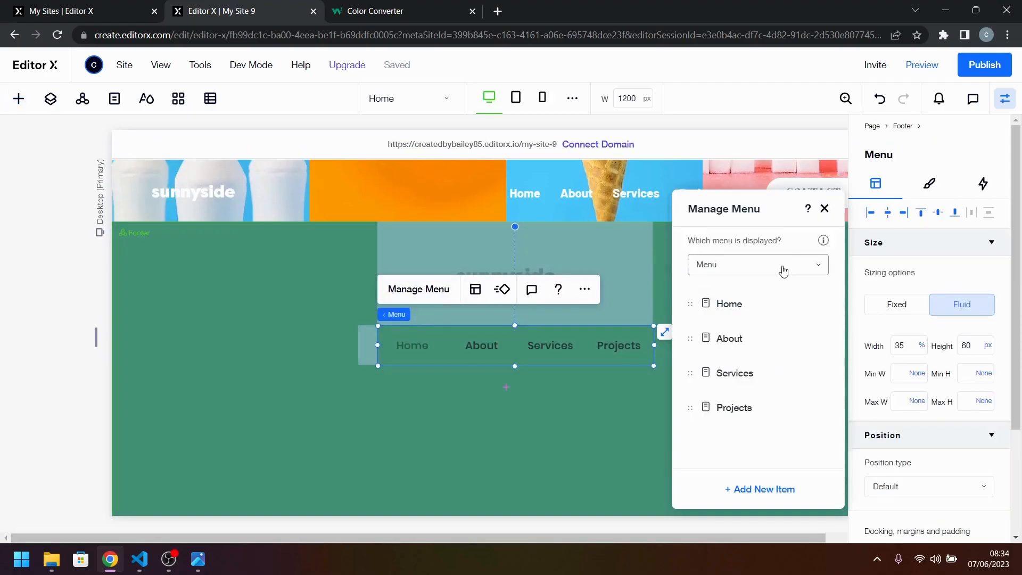
left_click(767, 268)
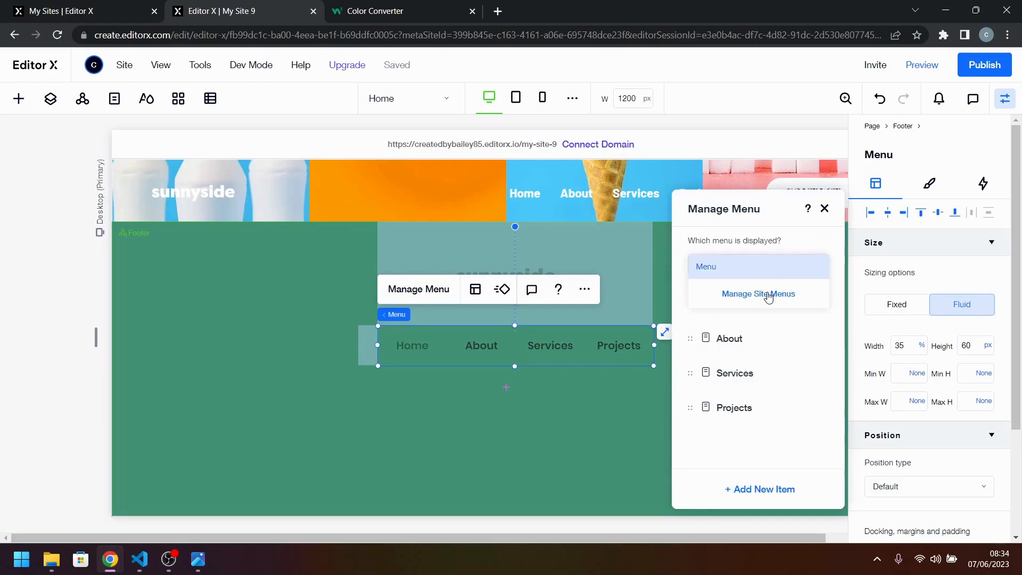
left_click(769, 296)
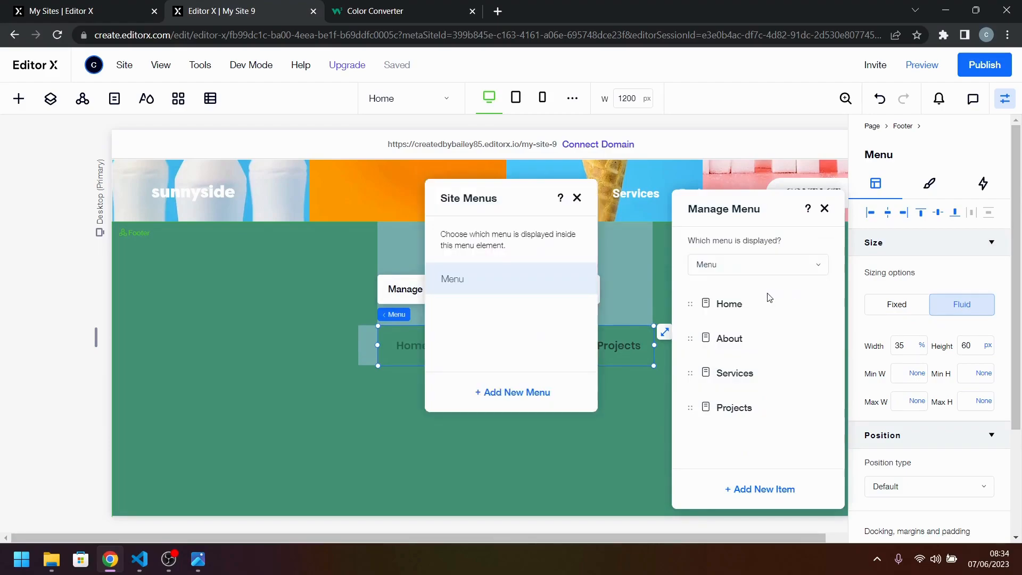
left_click(527, 394)
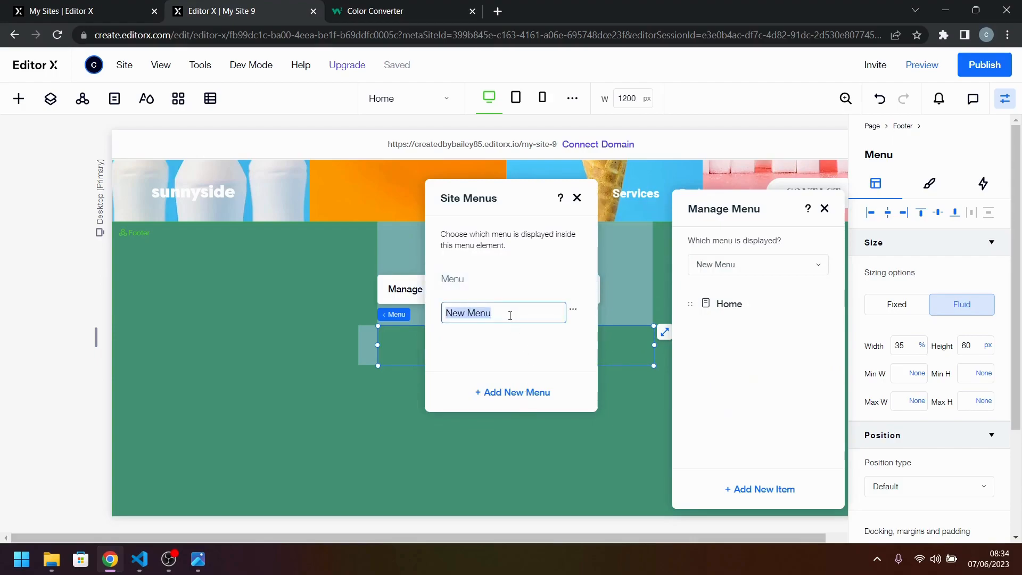
type("FOOT")
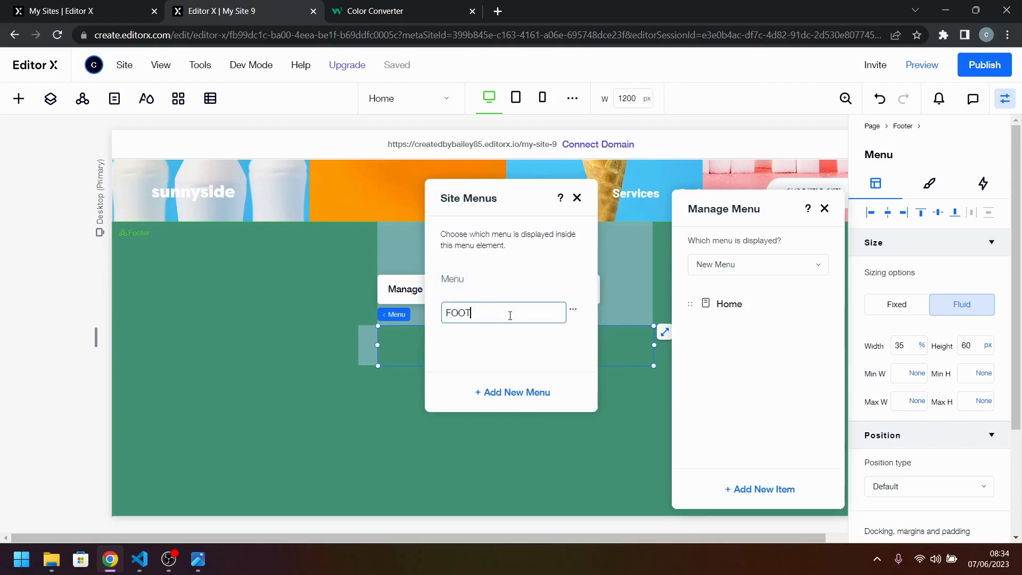
key("BackSpace")
key("BackSpace")
key("Caps_Lock")
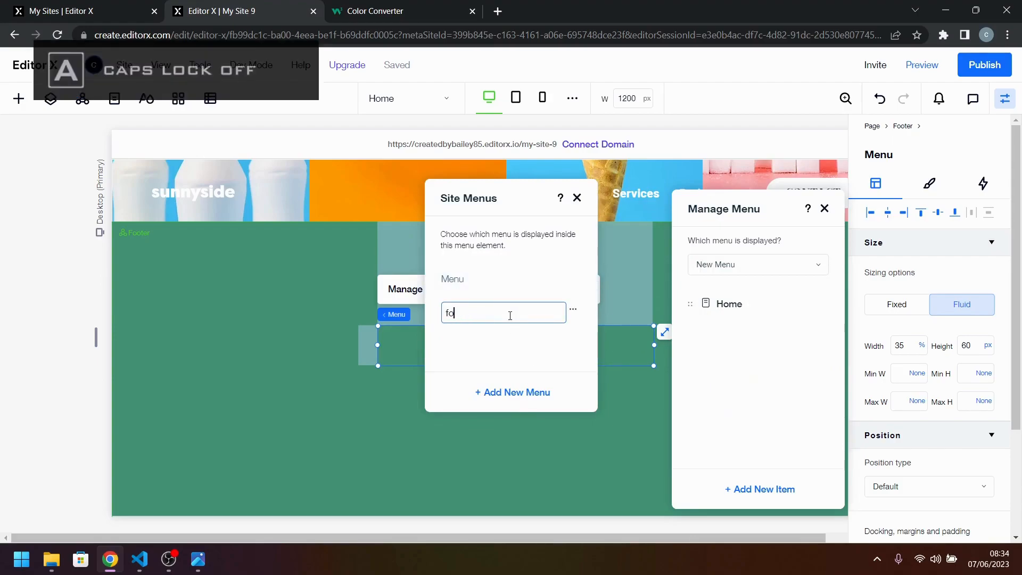
key("BackSpace")
key("BackSpace")
key("BackSpace")
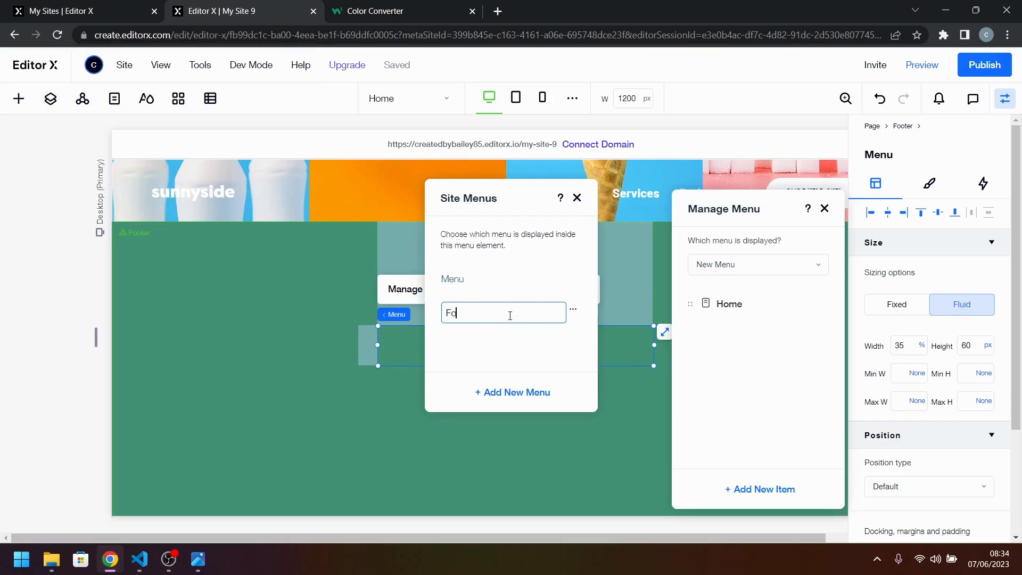
type("Footer menu")
key("Return")
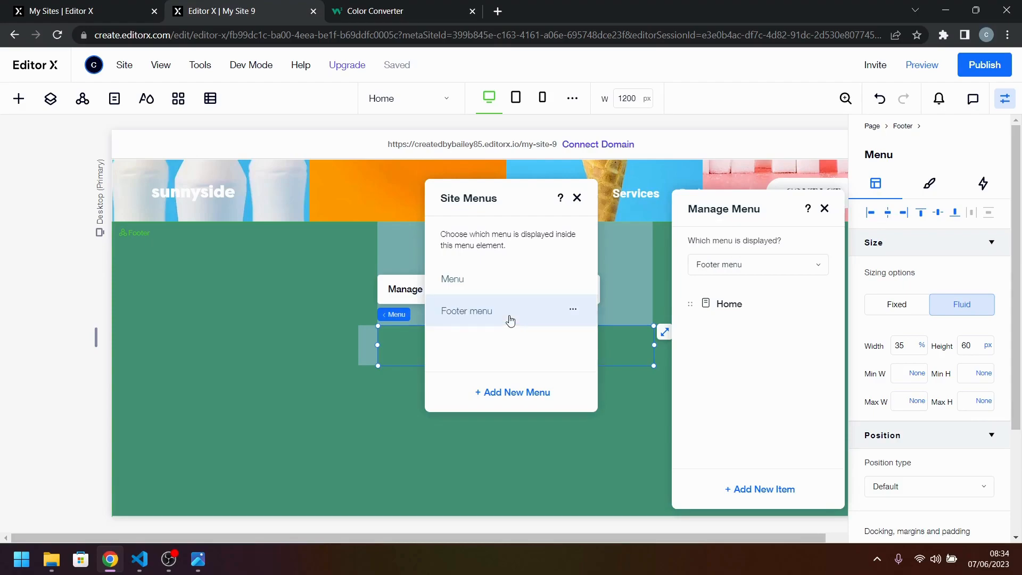
Link the footer menu's Home item to the About page and rename it "About".
left_click(763, 489)
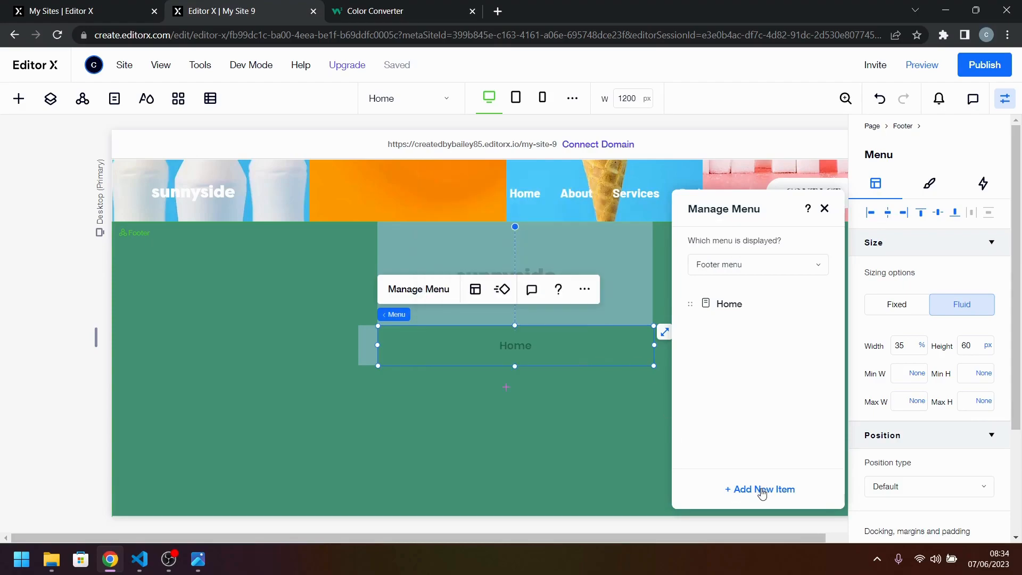
left_click(763, 489)
left_click(813, 305)
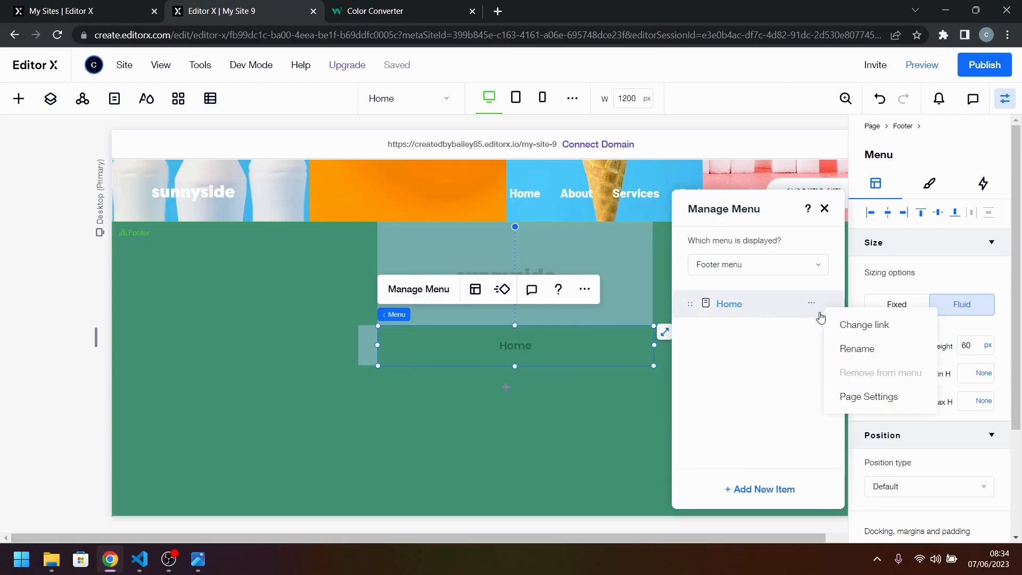
left_click(846, 326)
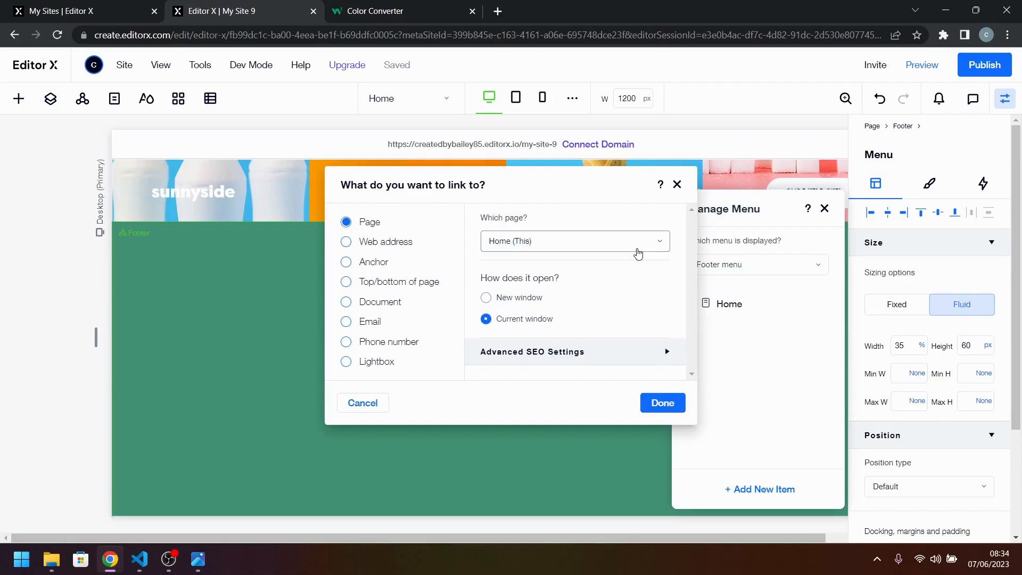
left_click(637, 252)
left_click(581, 322)
left_click(666, 406)
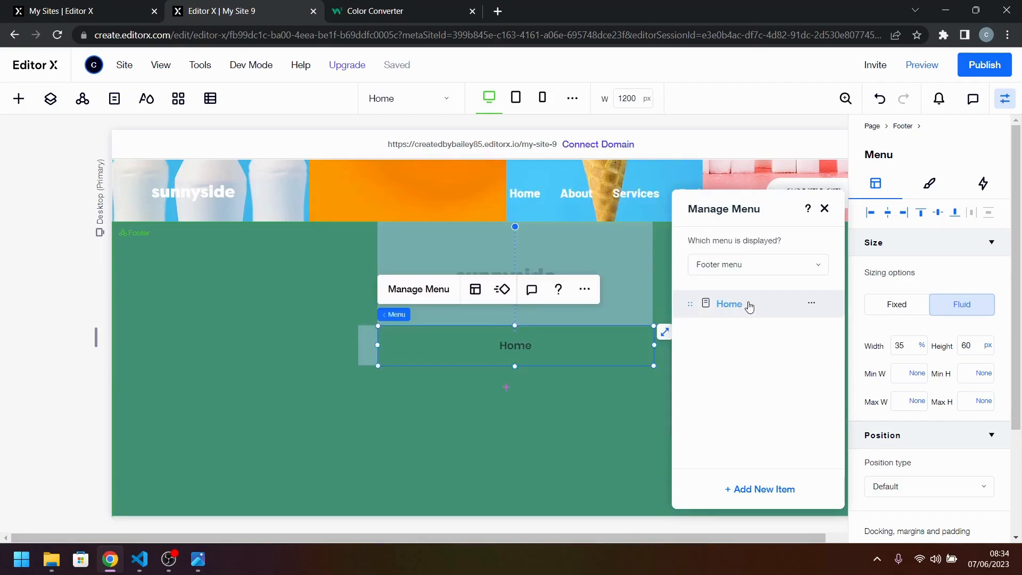
double_click(750, 306)
type("Abo")
key("Return")
Add the Services and Projects site pages to the footer menu and close the menu manager.
left_click(777, 489)
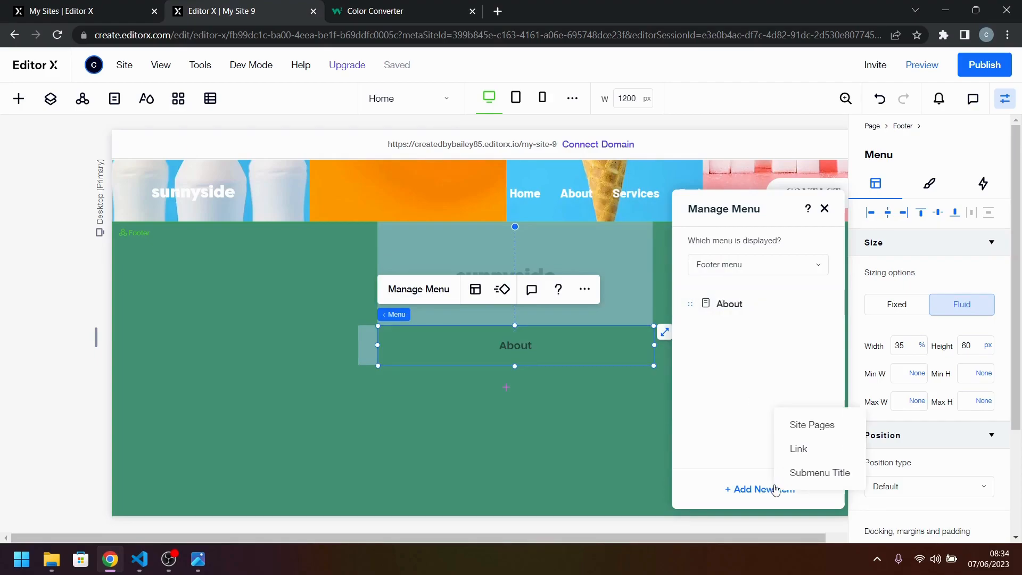
left_click(817, 428)
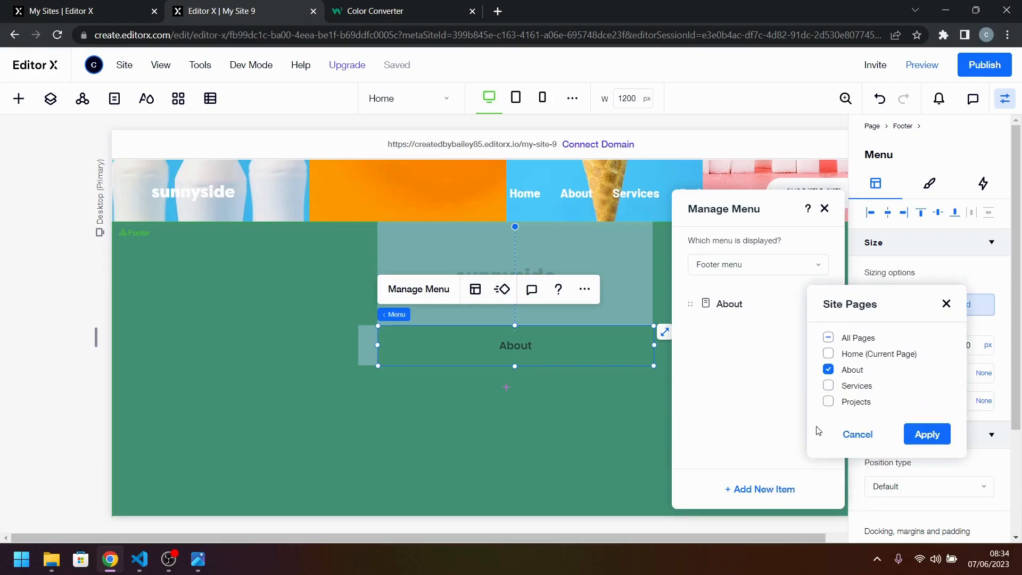
left_click(831, 387)
left_click(829, 402)
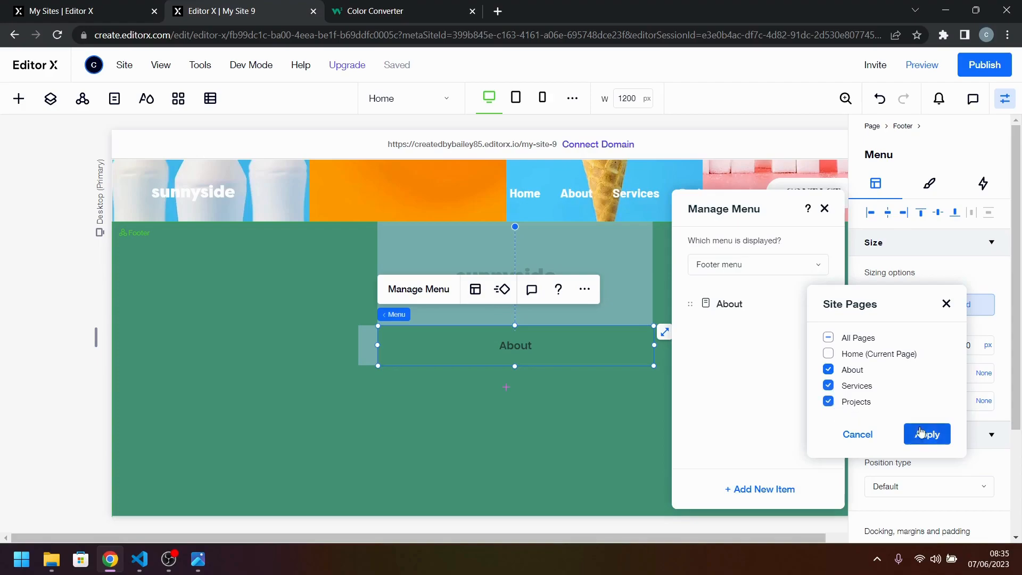
left_click(937, 434)
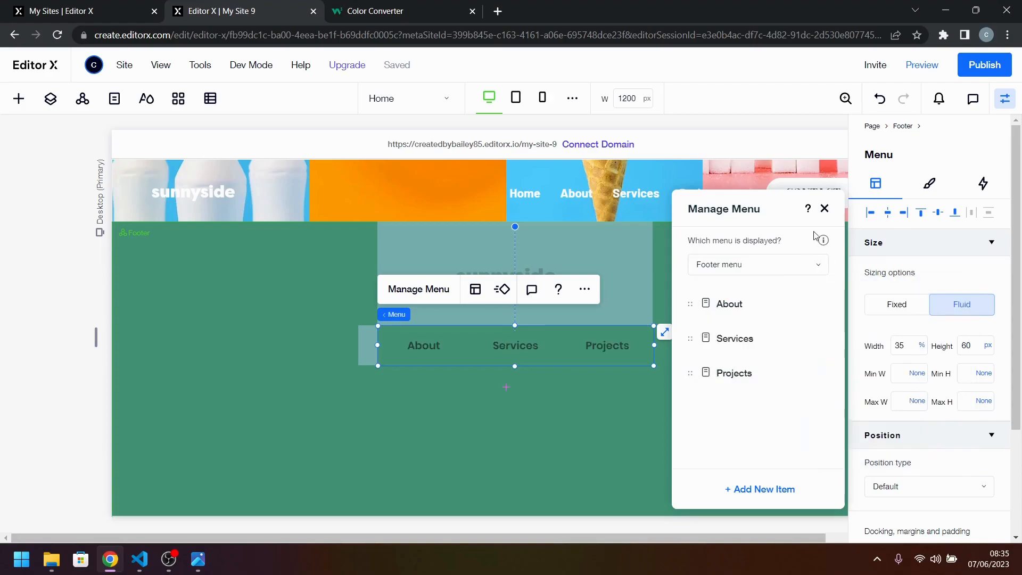
left_click(825, 209)
Set the footer menu's regular text color to the dark green theme color #25564B, checking it against the reference design.
left_click(208, 558)
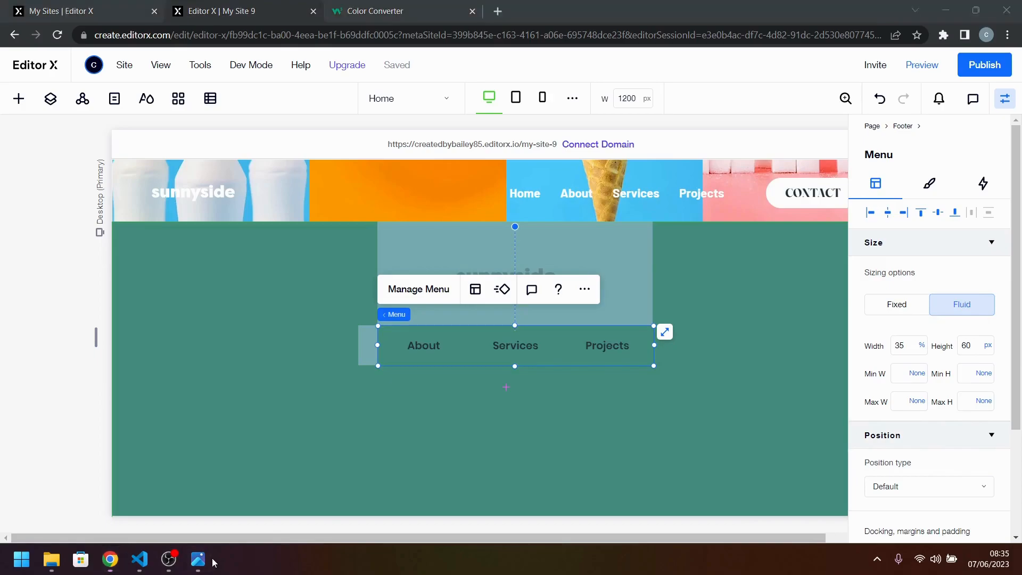
left_click(207, 557)
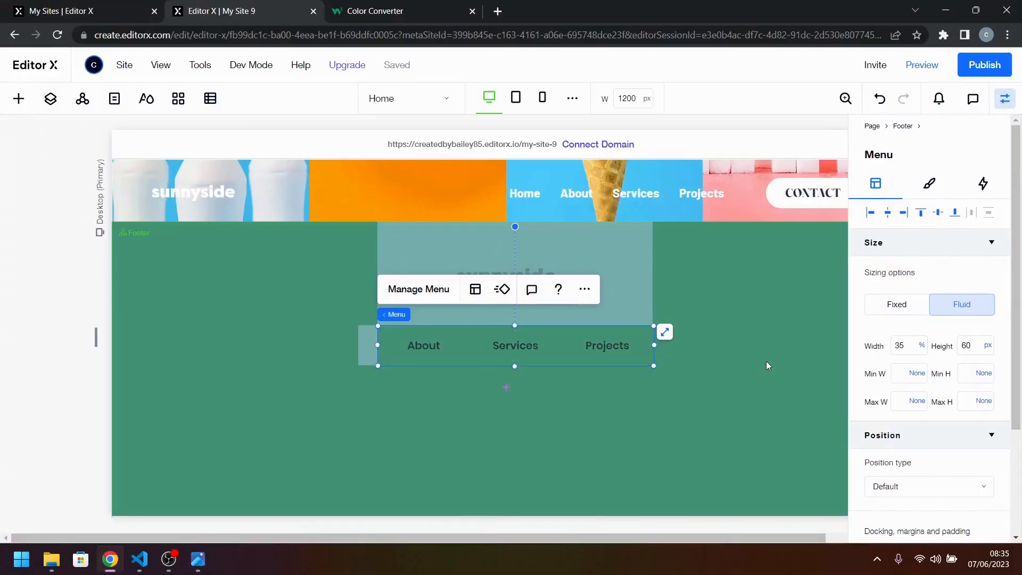
left_click(931, 186)
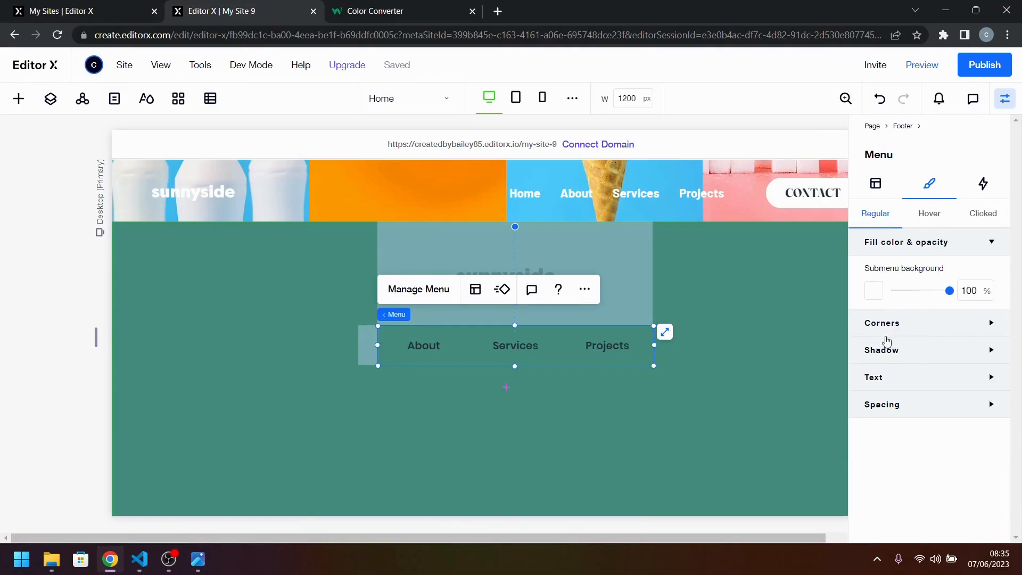
left_click(914, 378)
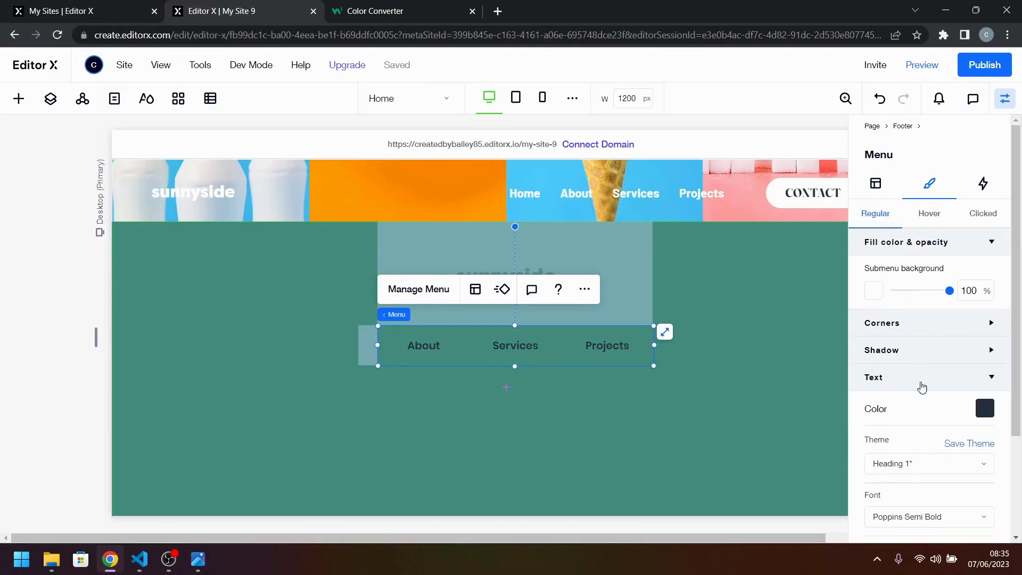
left_click(983, 408)
left_click(942, 356)
left_click(197, 565)
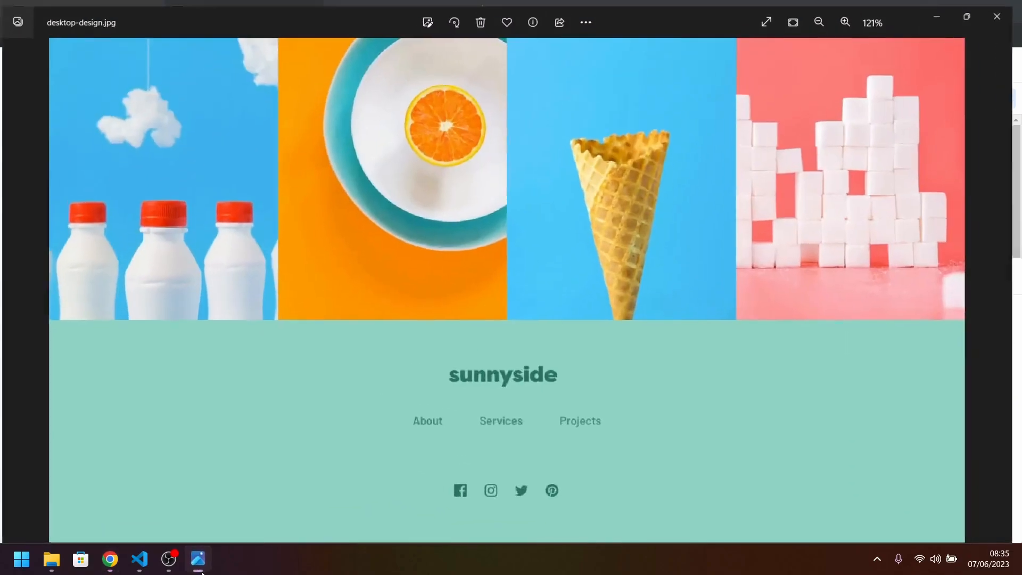
left_click(198, 568)
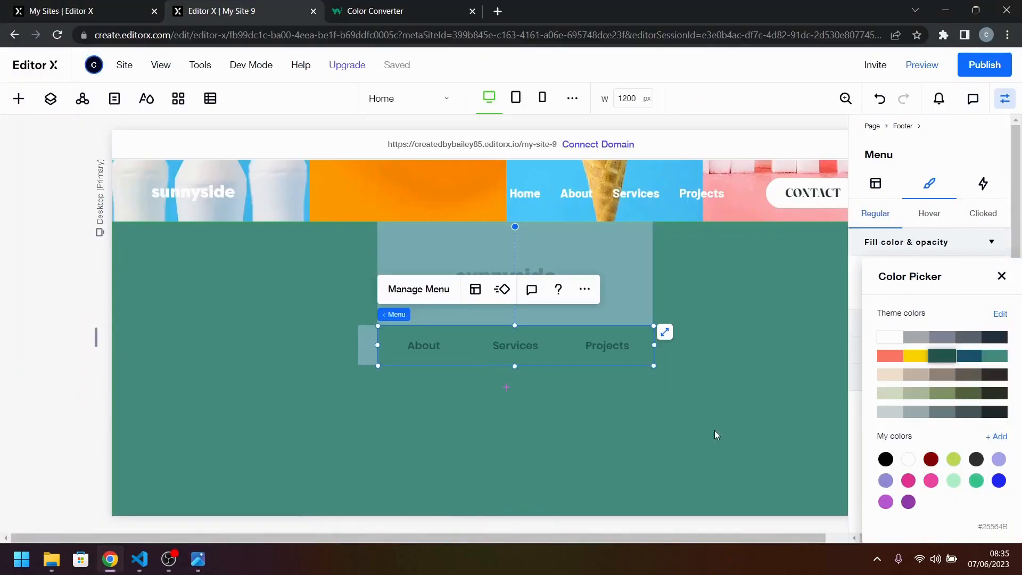
left_click(1001, 276)
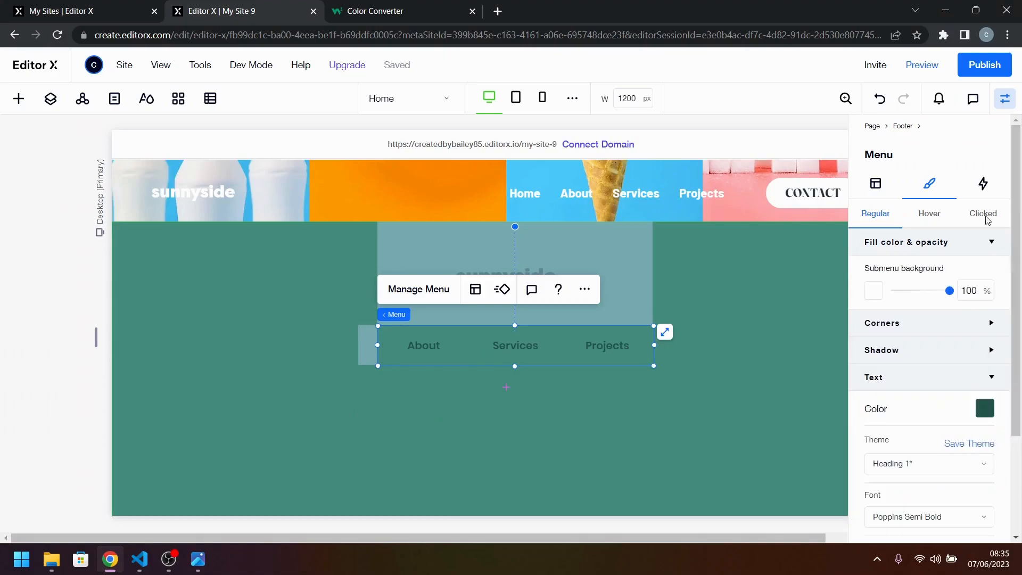
Set the footer menu's clicked-state text color to the same dark green, #25564B.
left_click(983, 213)
left_click(986, 273)
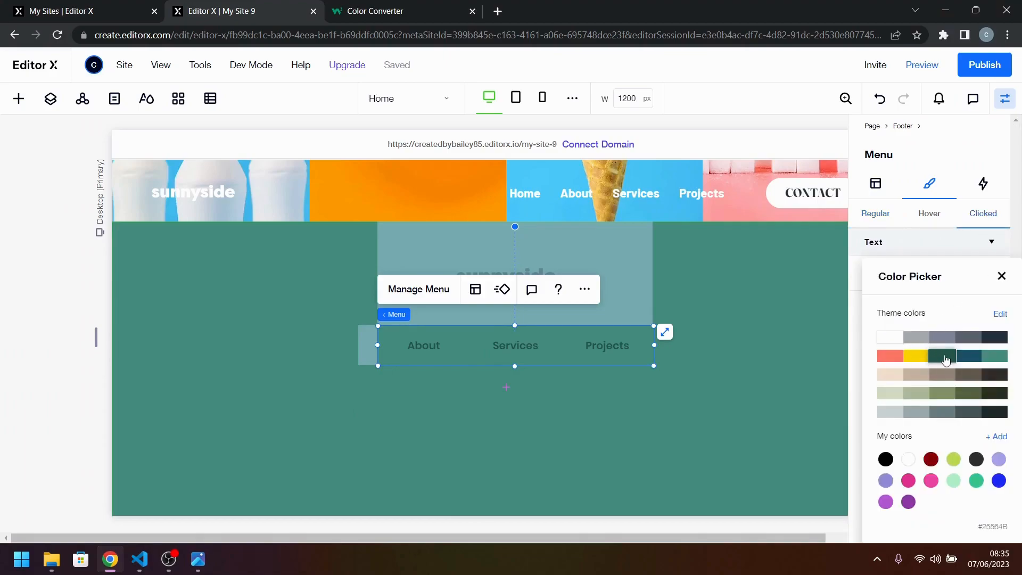
left_click(1002, 276)
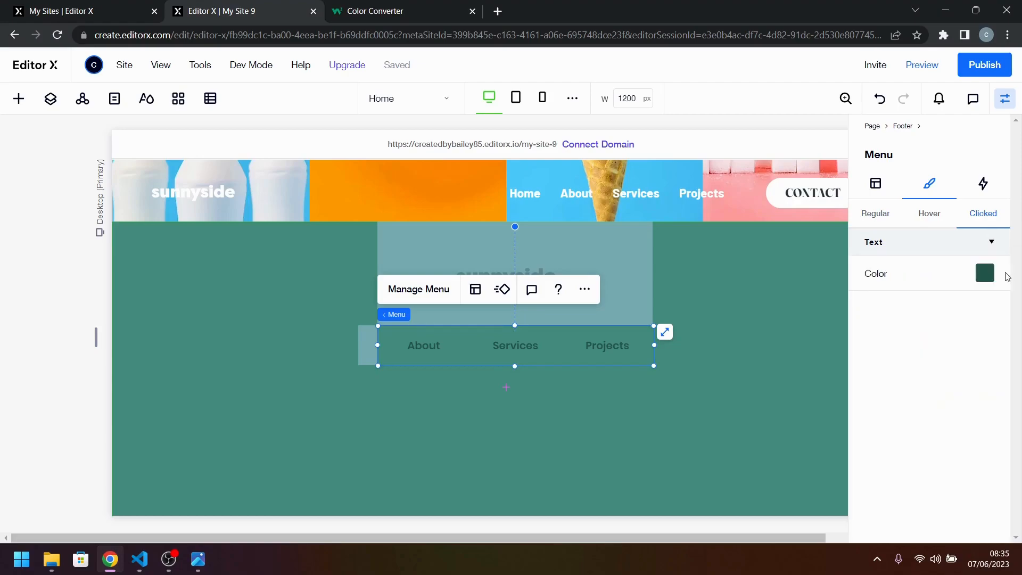
Move the footer menu slightly up so it is centered beneath the sunnyside logo.
left_click(761, 384)
left_click(550, 354)
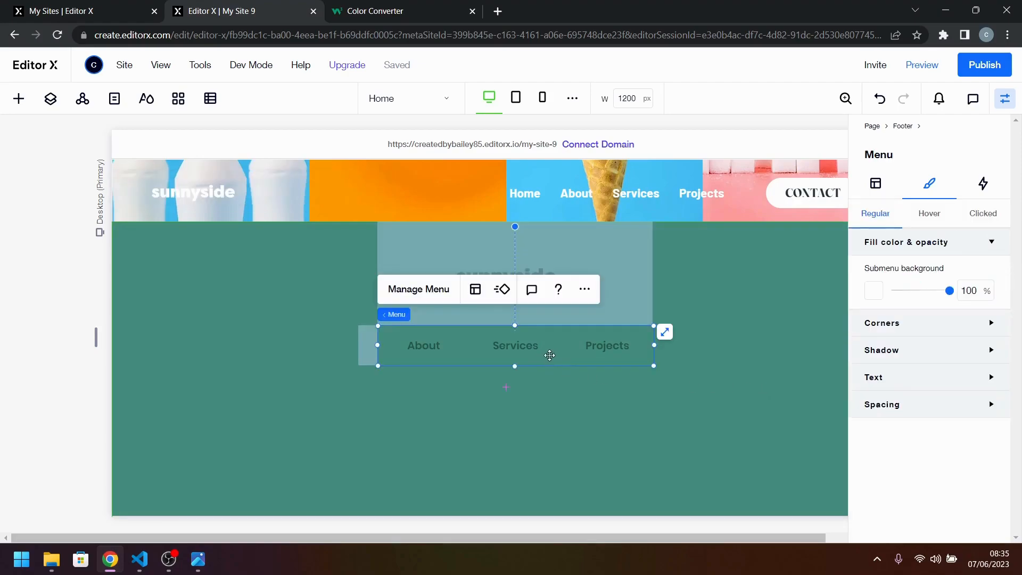
left_click_drag(550, 354, 550, 337)
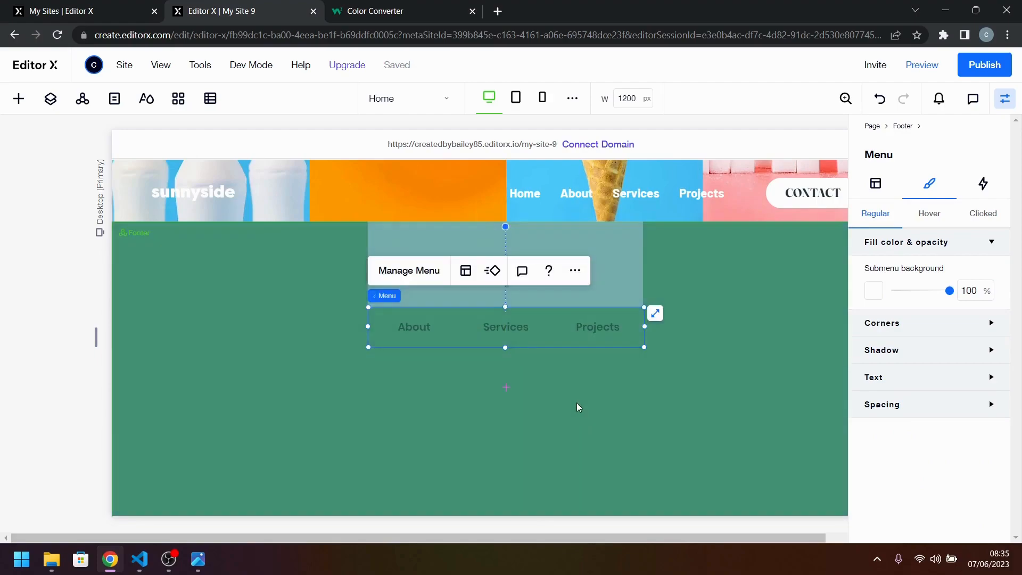
left_click(577, 403)
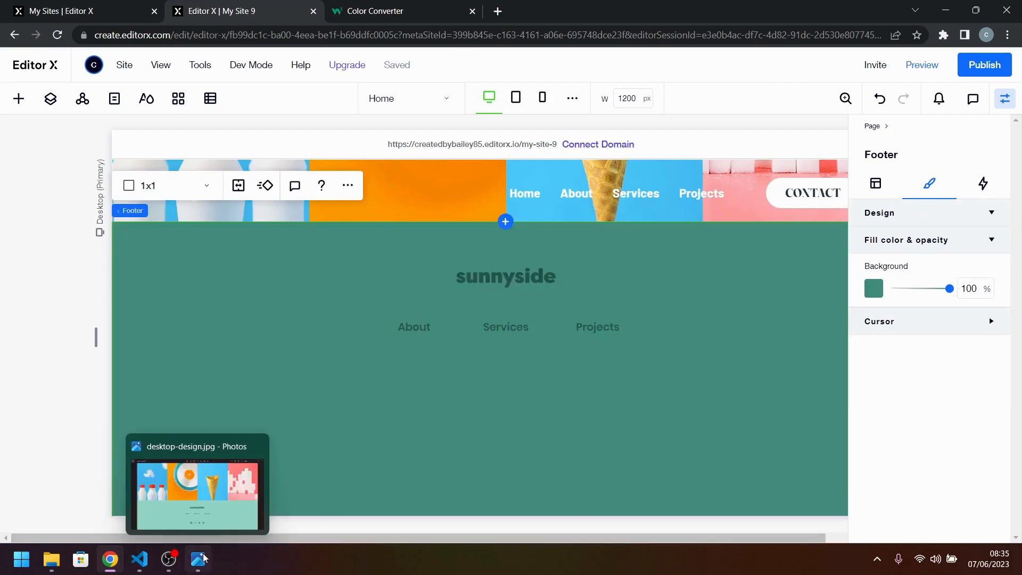
Try the plain black social bar below the footer menu, compare it with the reference design and delete it.
left_click(143, 570)
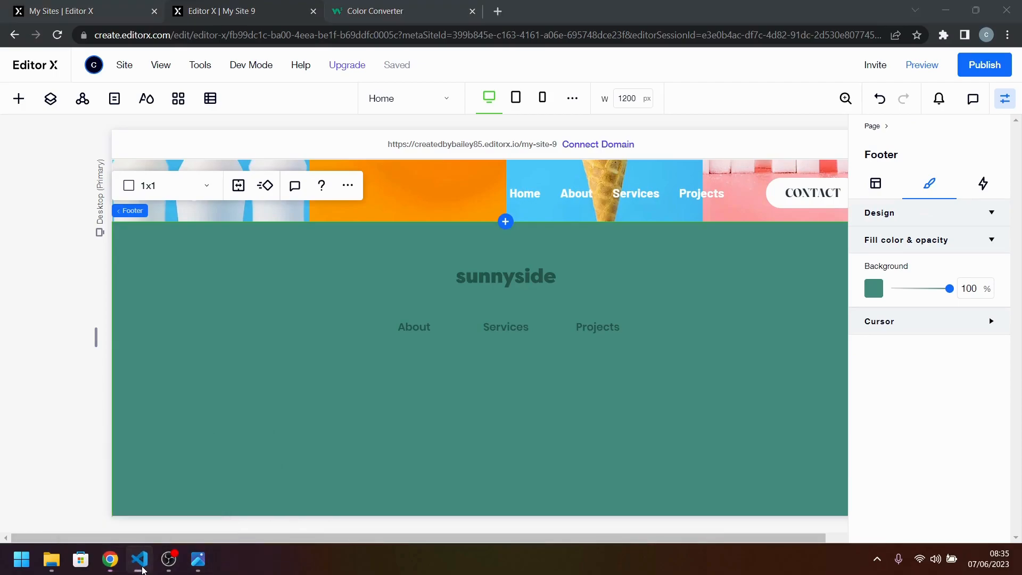
left_click(201, 560)
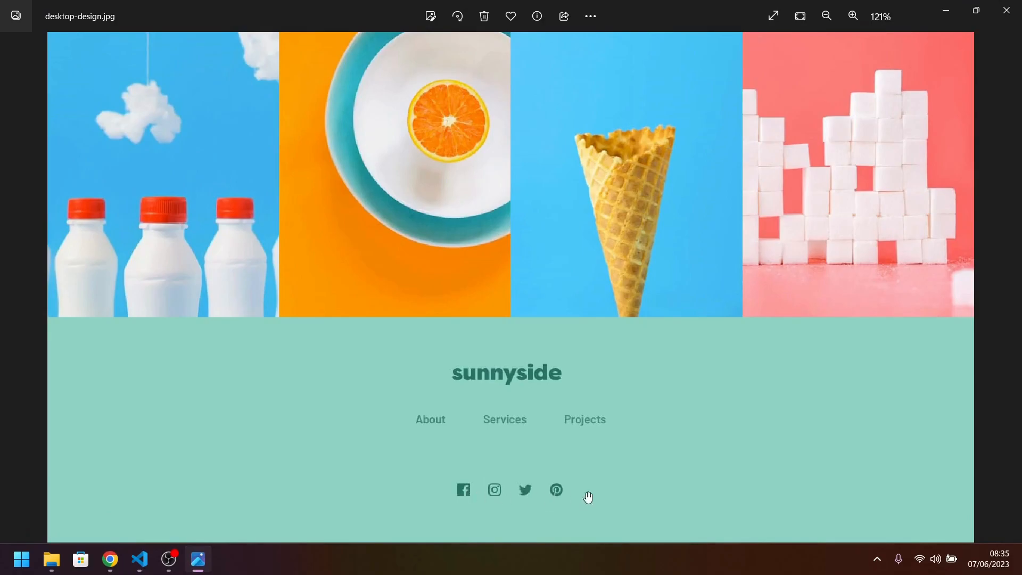
left_click(200, 562)
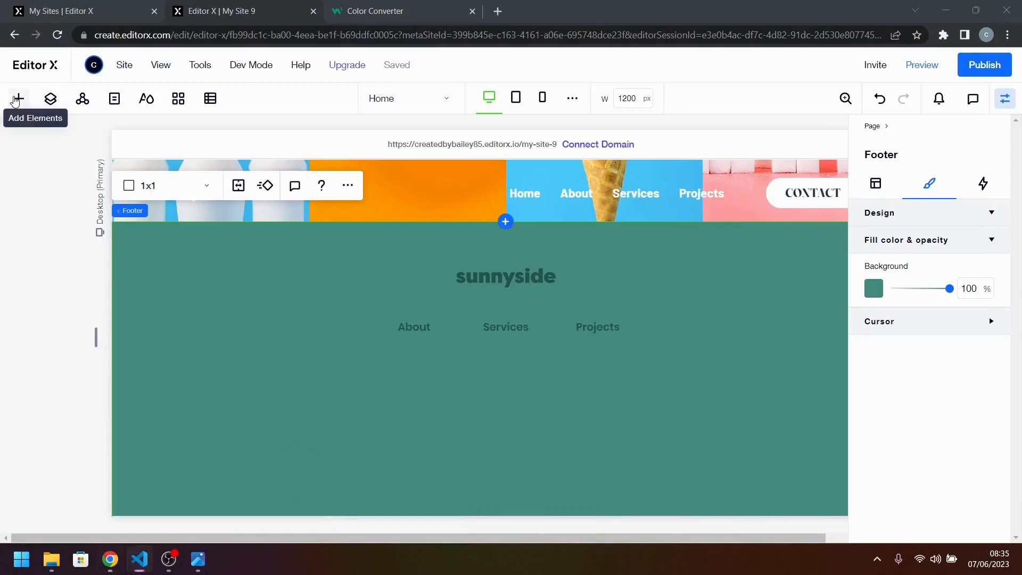
left_click(17, 99)
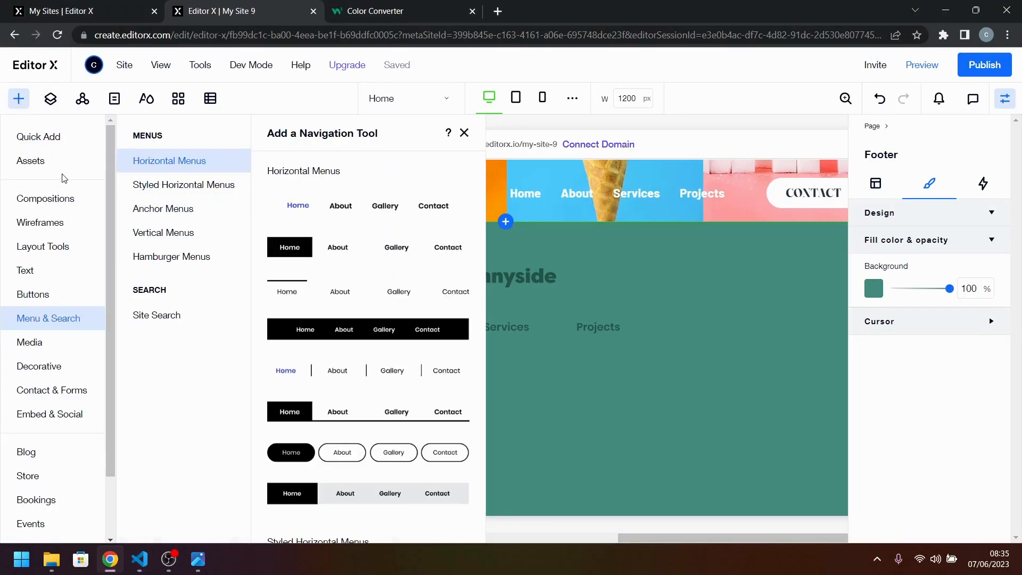
left_click(42, 417)
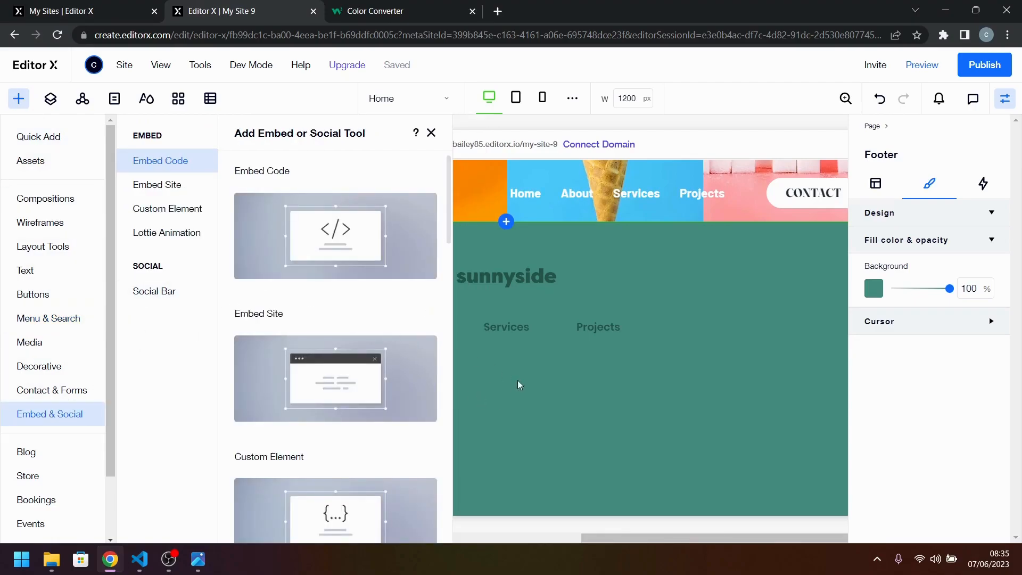
left_click(156, 292)
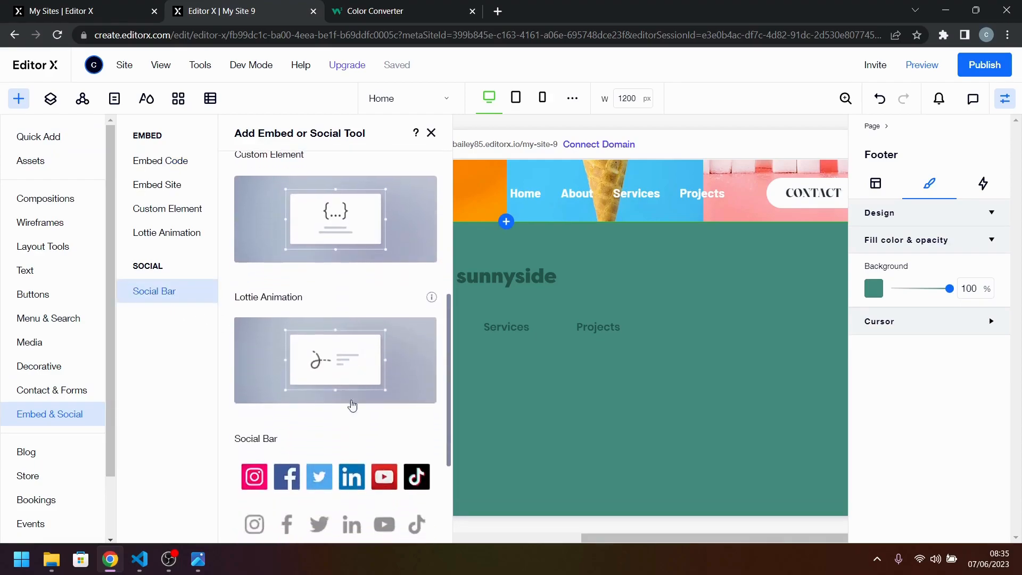
scroll(318, 468, "down", 3)
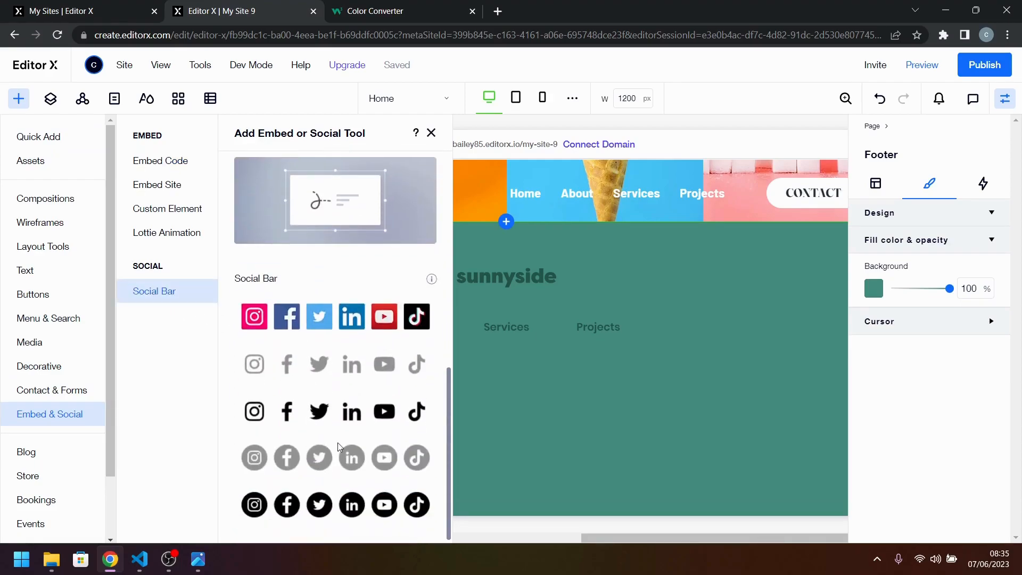
left_click_drag(333, 421, 528, 408)
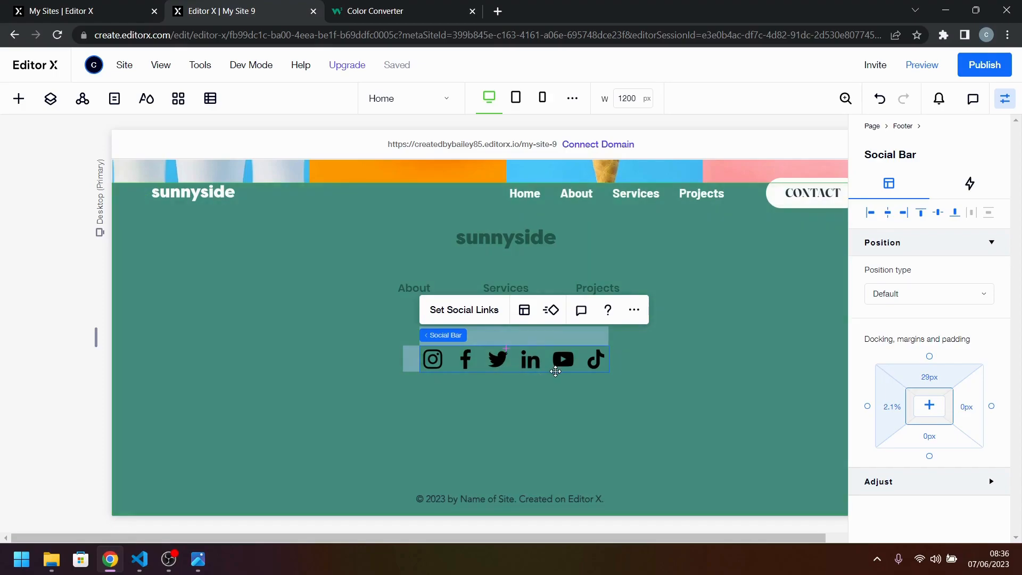
left_click(212, 562)
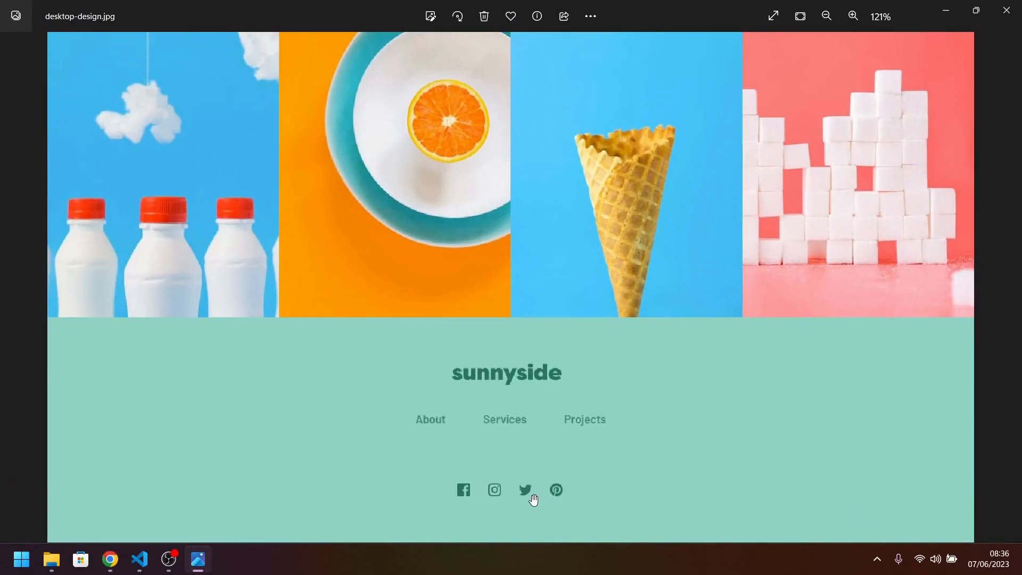
left_click(212, 566)
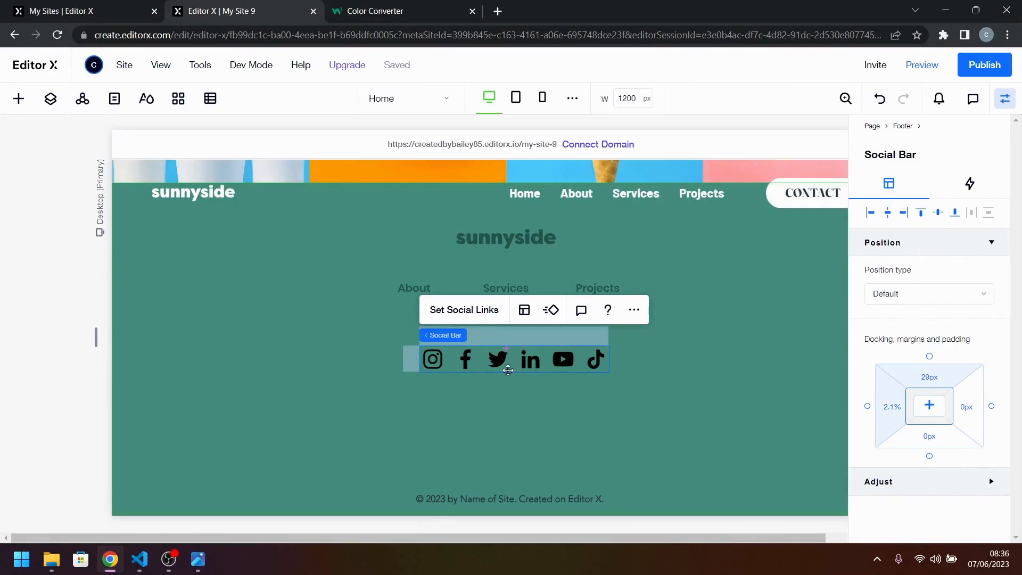
key("Delete")
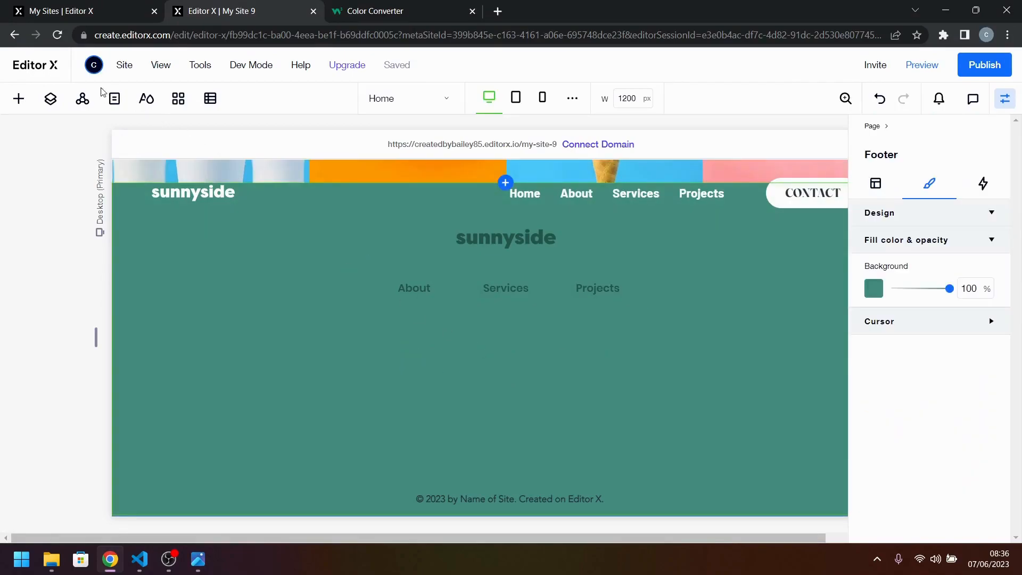
Add a container to the footer below the About, Services and Projects menu.
left_click(19, 98)
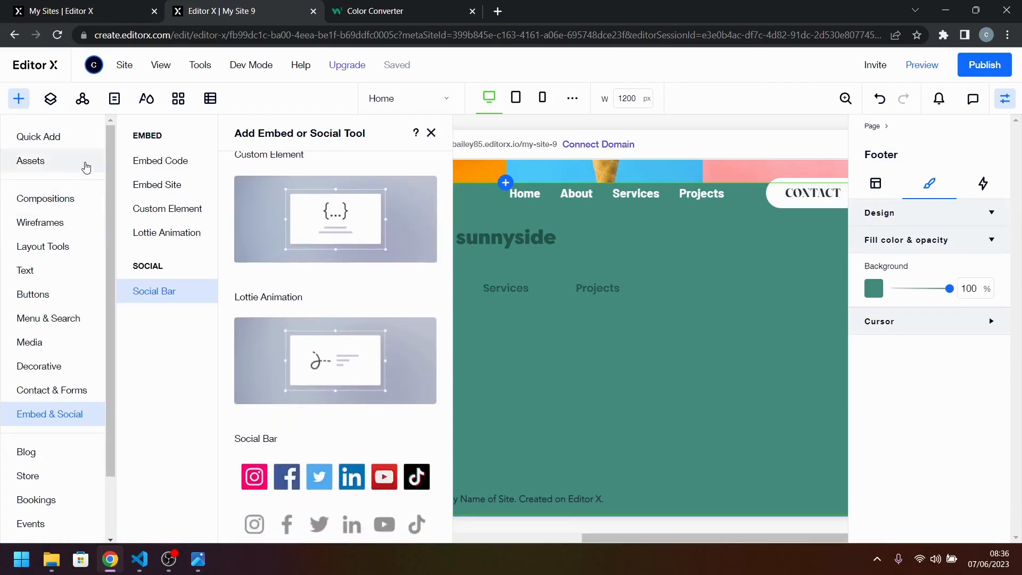
left_click(67, 139)
scroll(218, 373, "down", 1)
left_click_drag(234, 320, 516, 394)
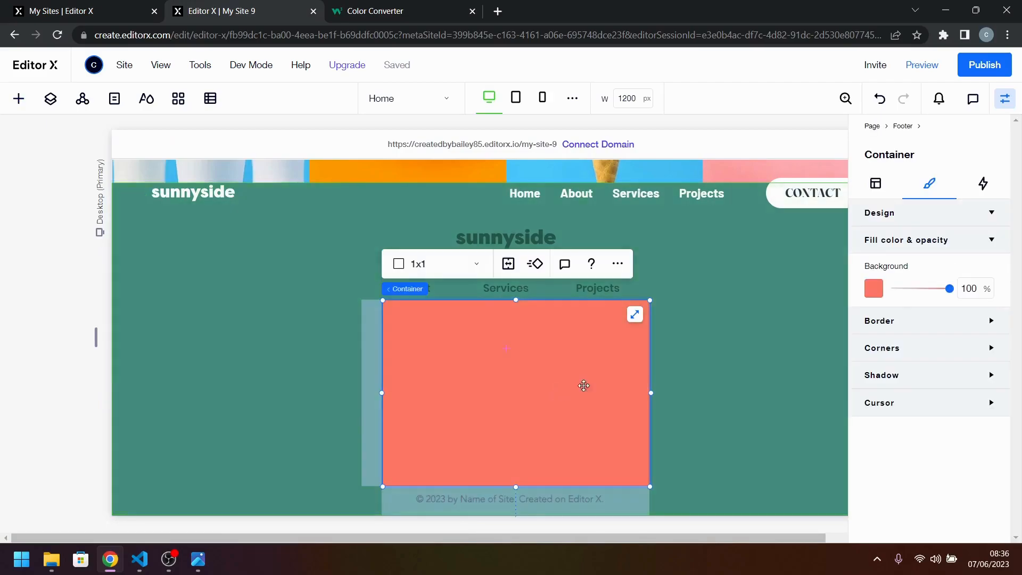
Set the container's minimum height to 50 px and move it up closer to the footer menu.
left_click(874, 190)
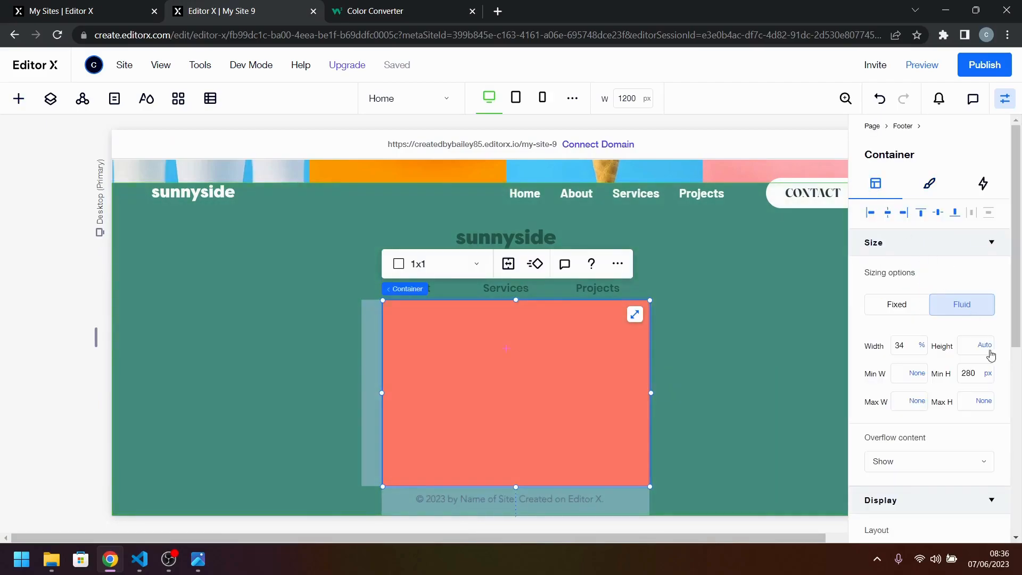
left_click(968, 373)
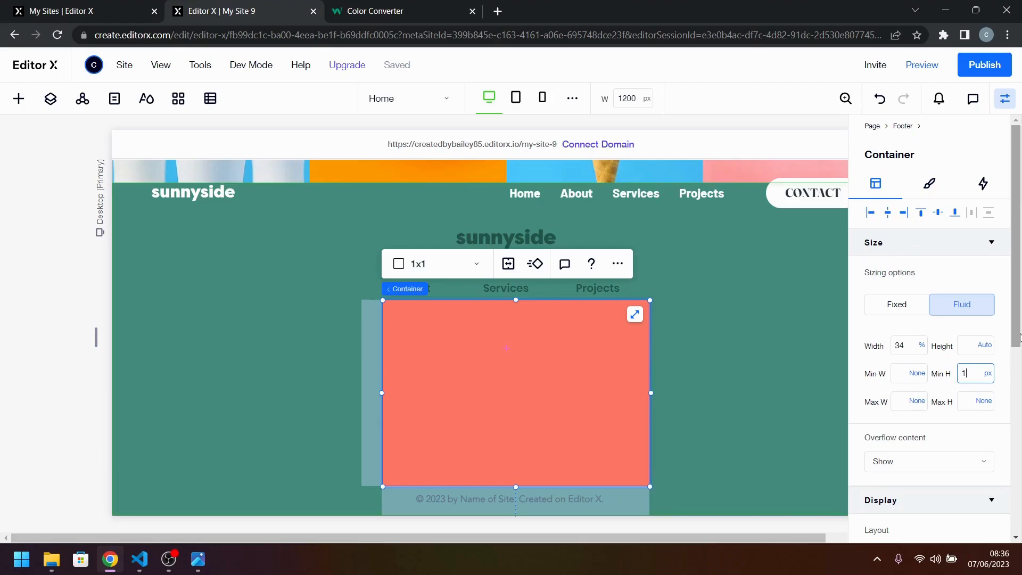
key("Return")
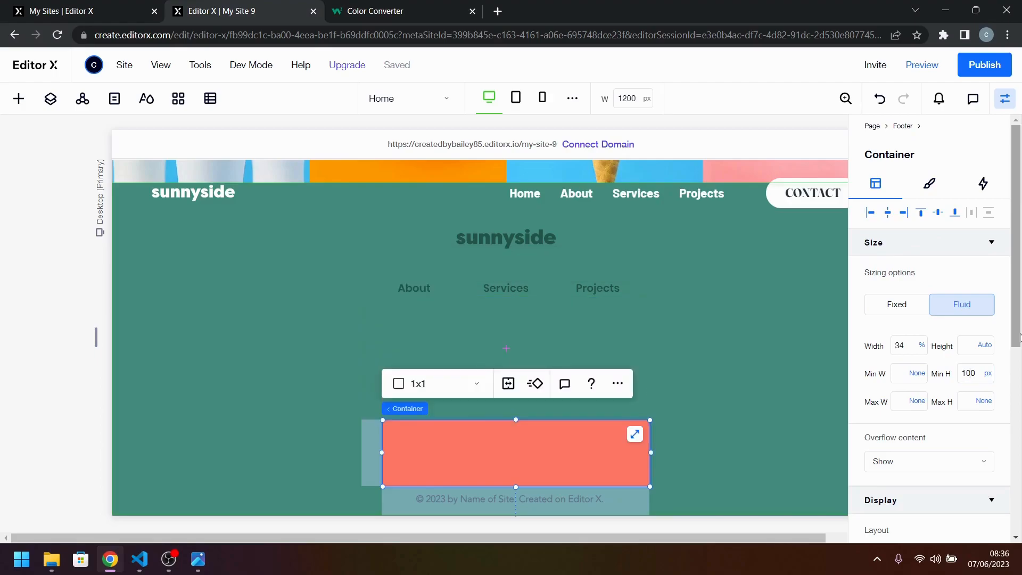
left_click(962, 374)
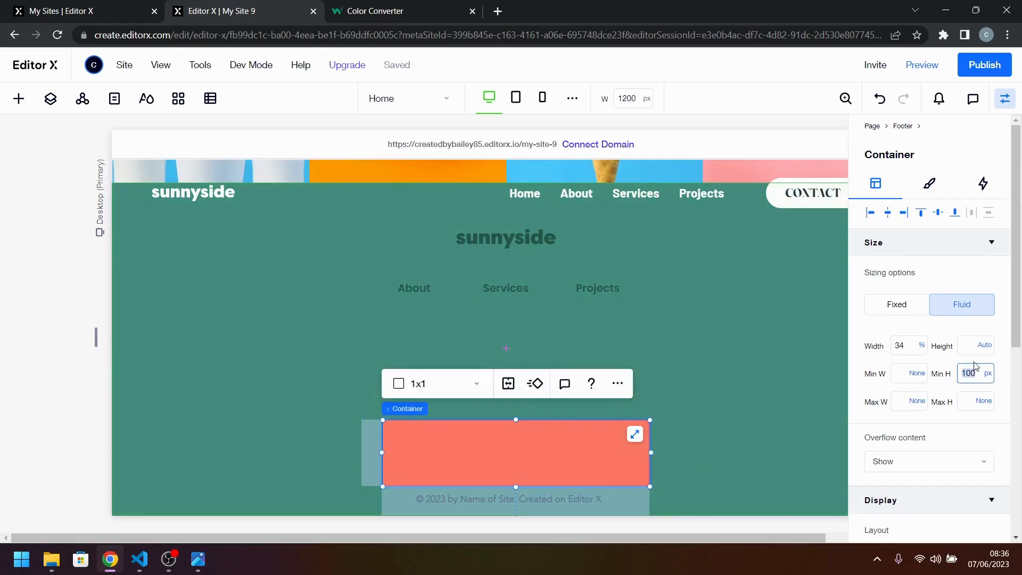
key("Return")
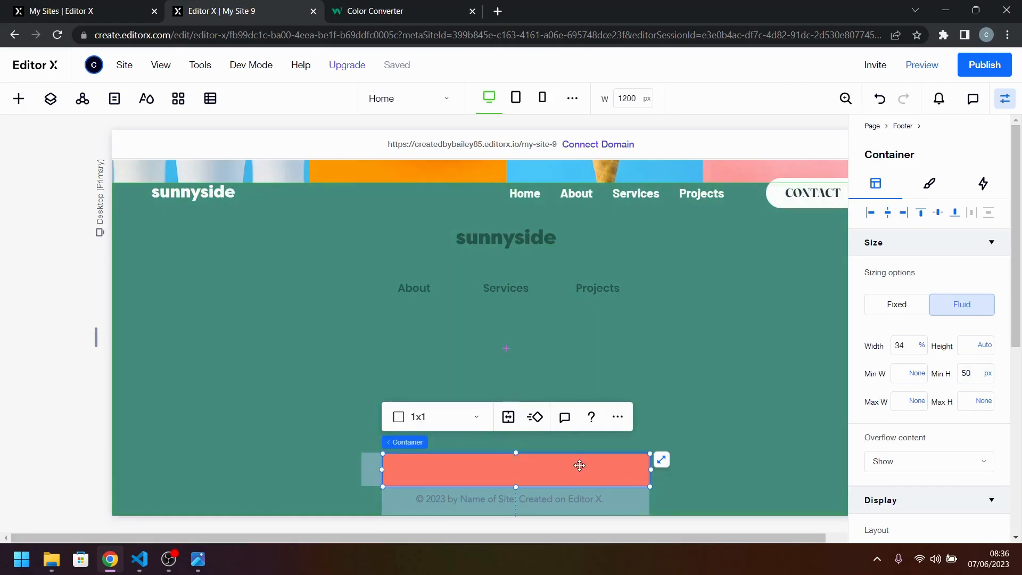
left_click(582, 400)
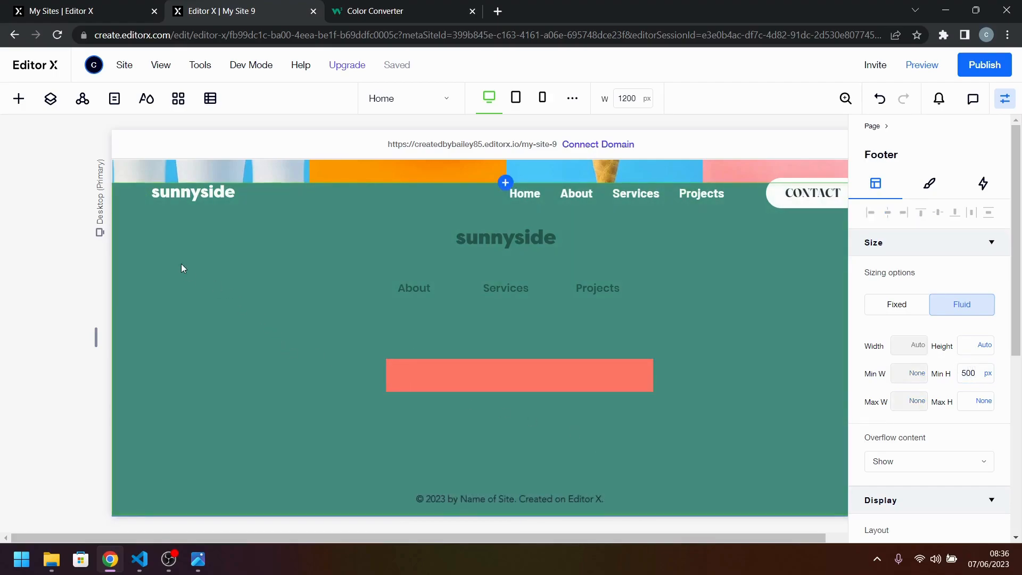
Add a star basic shape and attach it inside the left end of the footer container.
left_click(18, 98)
scroll(229, 341, "down", 1)
left_click_drag(160, 484, 431, 393)
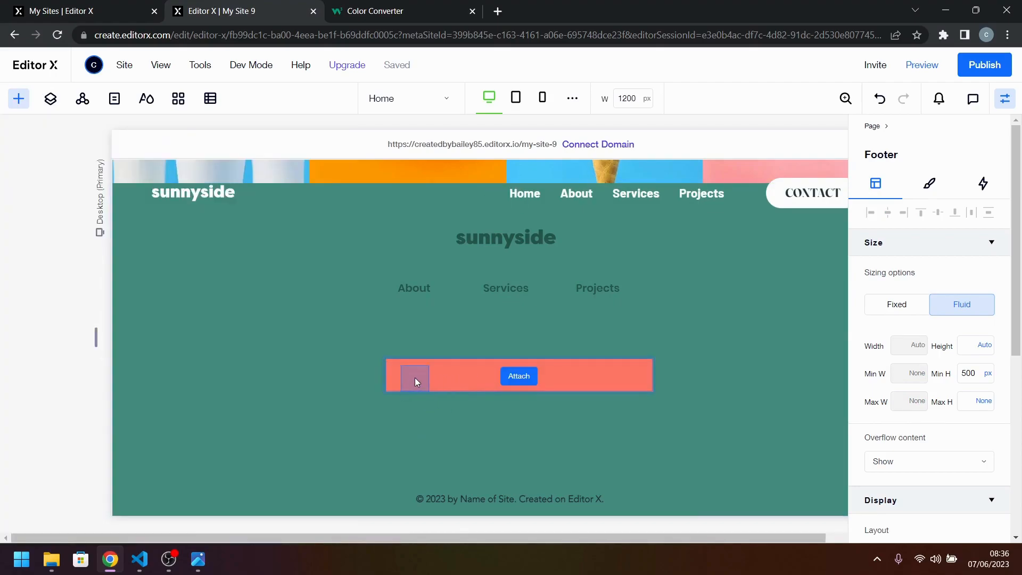
left_click_drag(414, 376, 415, 375)
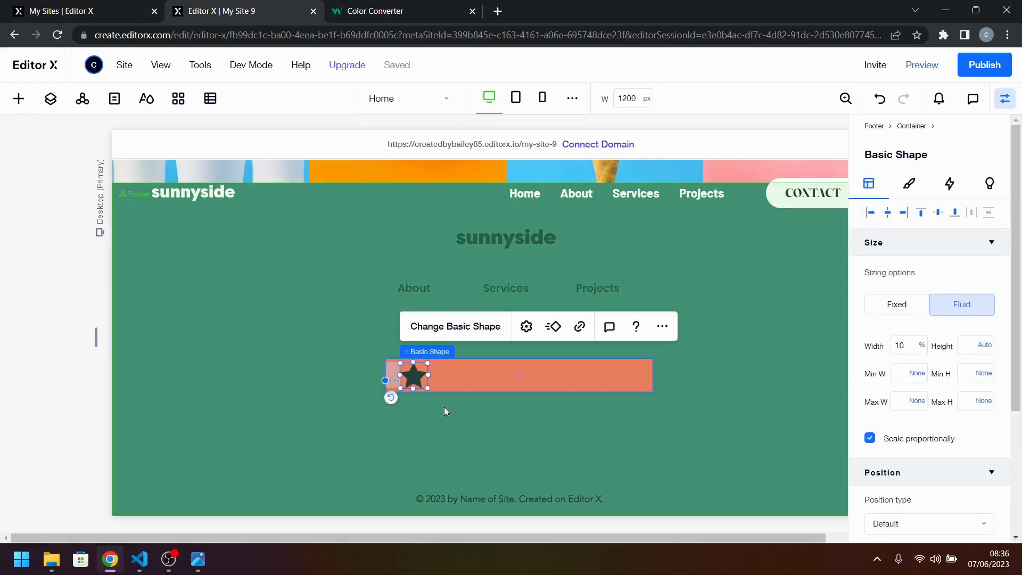
Divide the footer container into a grid of 4 columns and 1 row.
left_click_drag(414, 376, 433, 376)
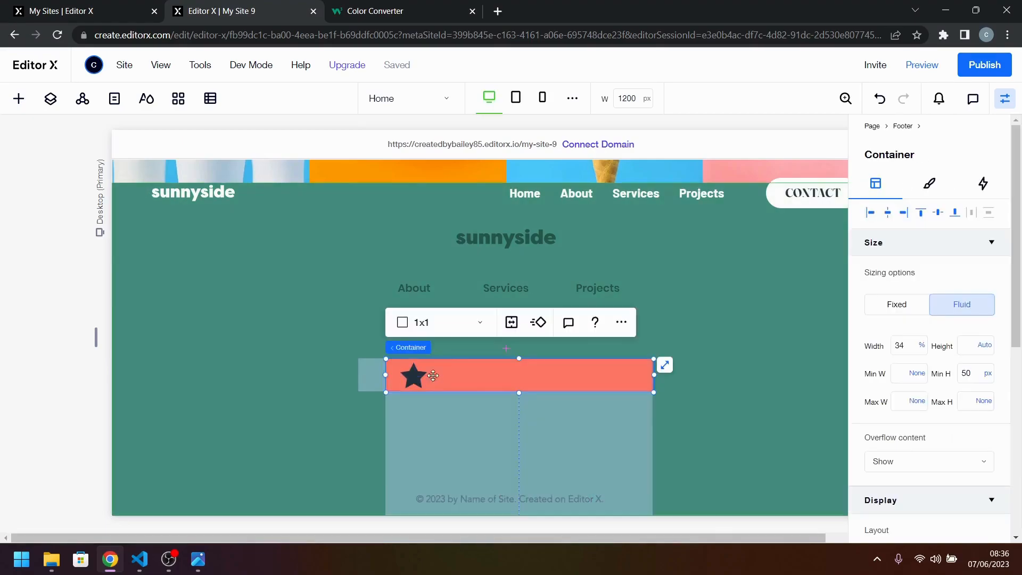
left_click(454, 332)
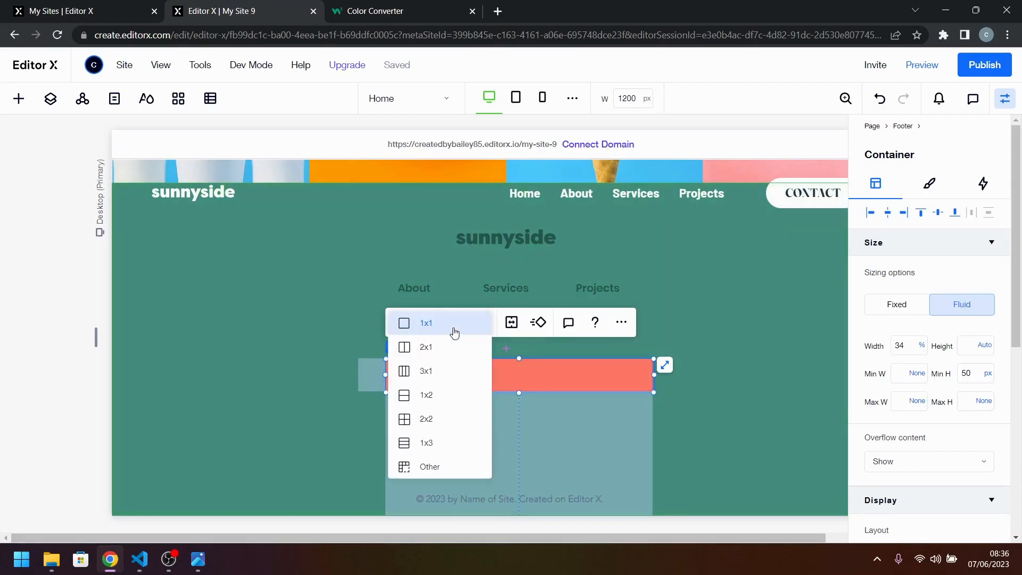
left_click(446, 472)
left_click(467, 337)
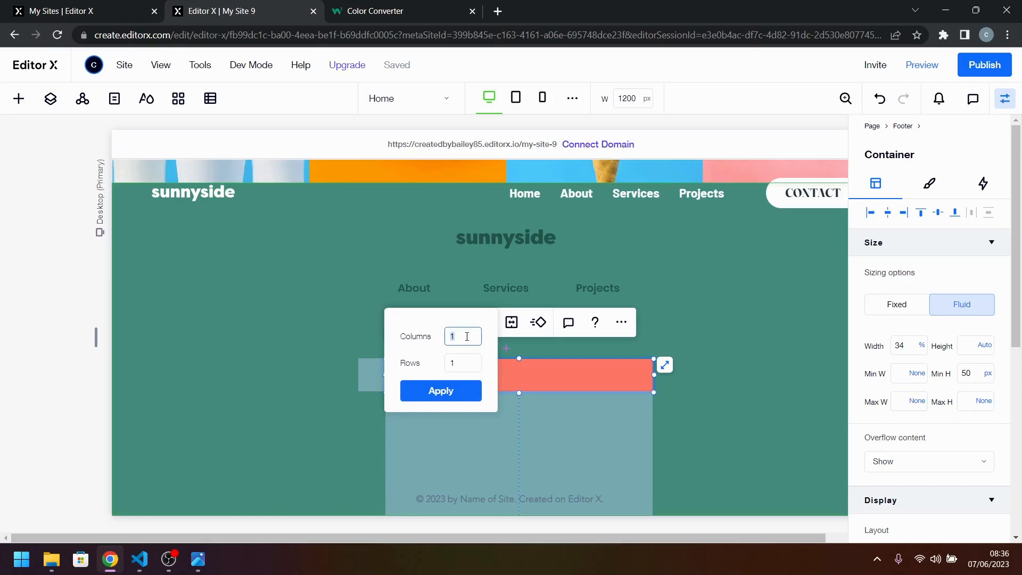
left_click(443, 392)
Duplicate the star three times and place the copies in grid columns 2, 3 and 4 of the footer container.
left_click(413, 375)
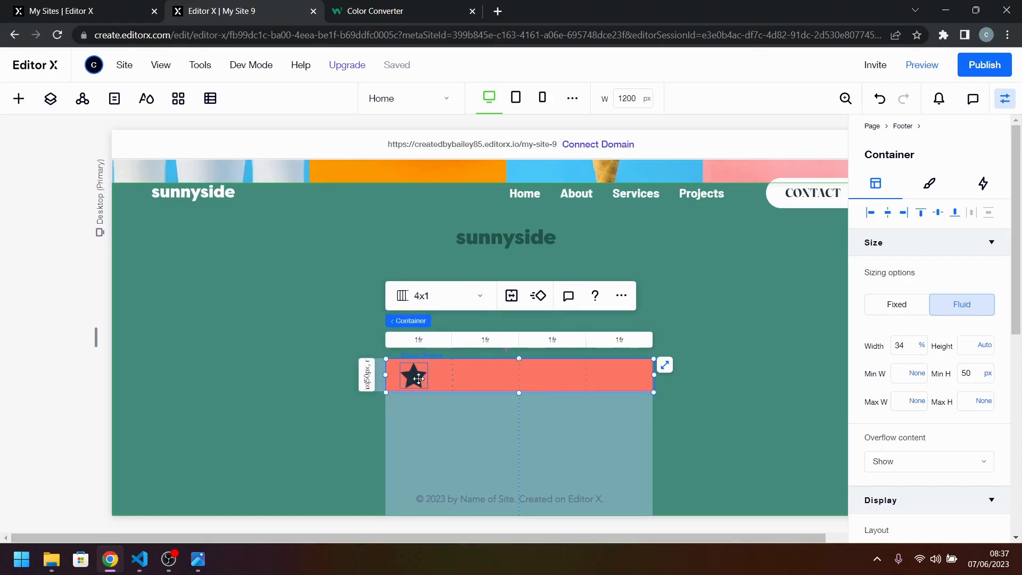
left_click(487, 384)
left_click(425, 380)
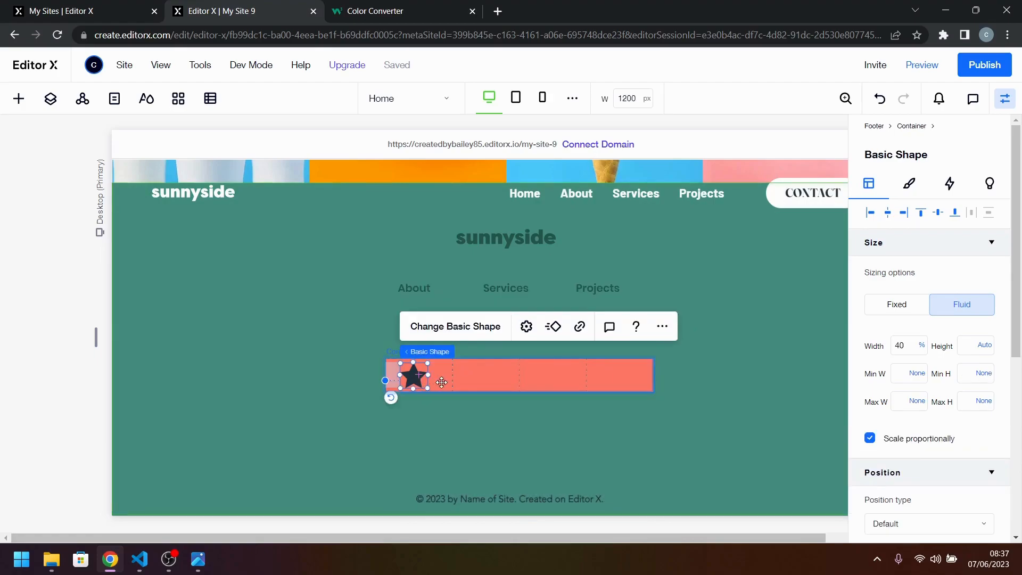
left_click_drag(442, 382, 455, 386)
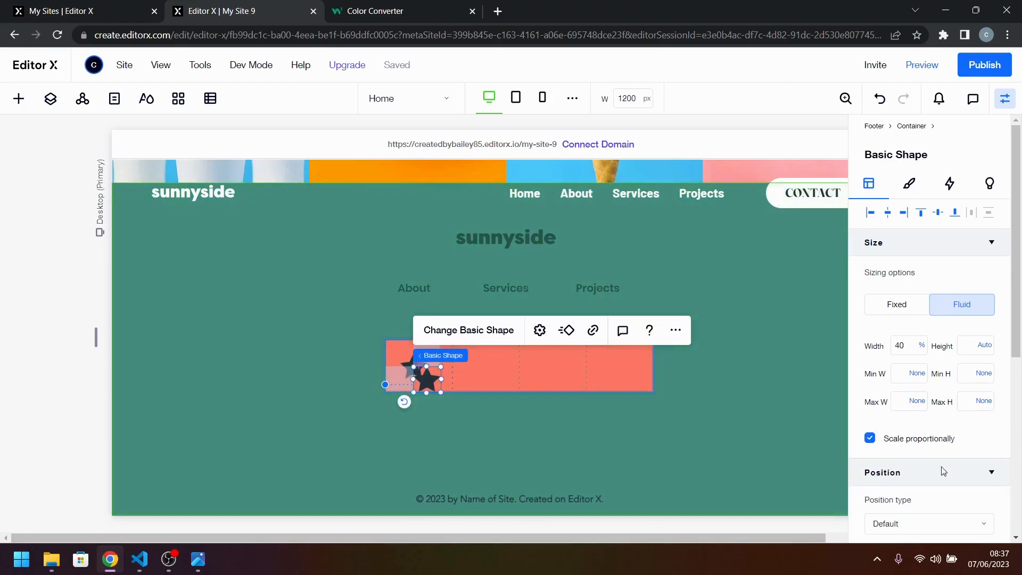
scroll(941, 484, "down", 4)
left_click(916, 399)
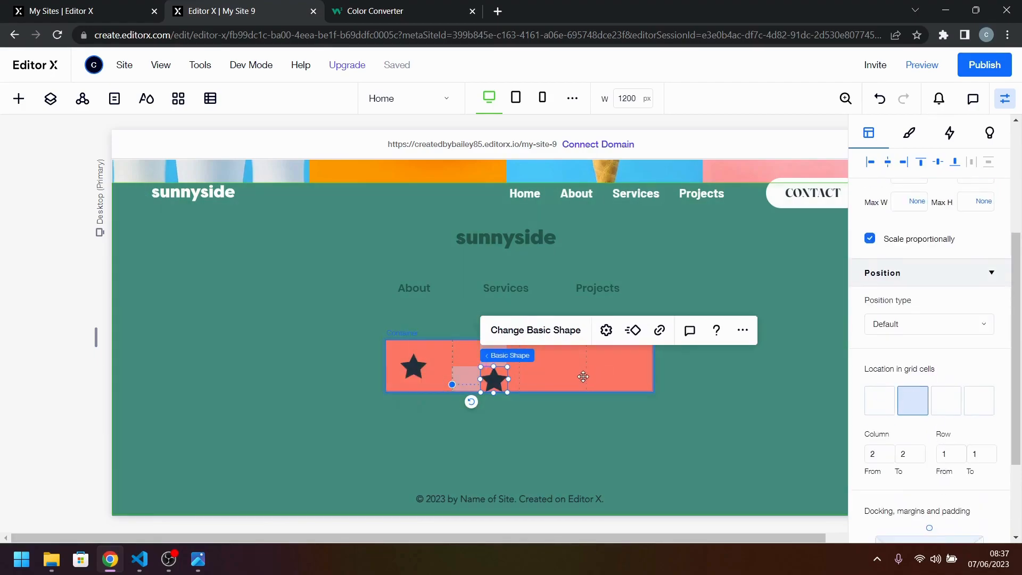
left_click(946, 400)
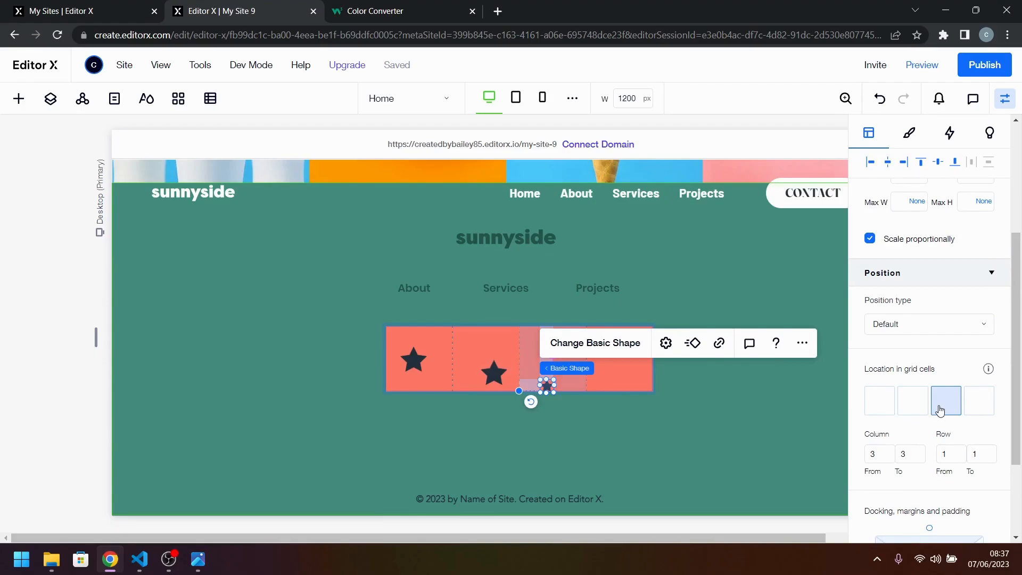
left_click(978, 405)
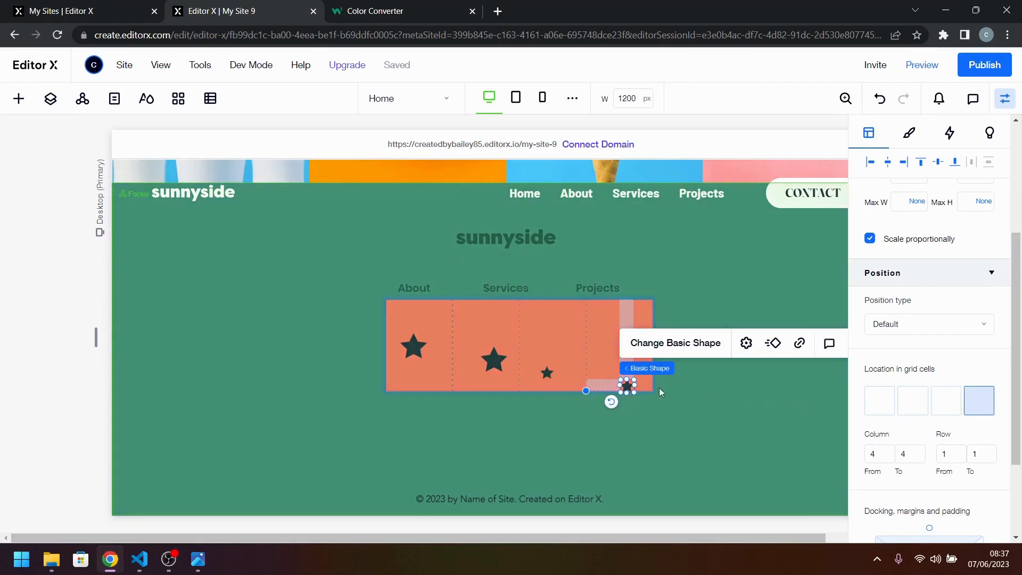
Align the star in the second grid column to the top of its cell.
left_click(731, 398)
left_click(523, 365)
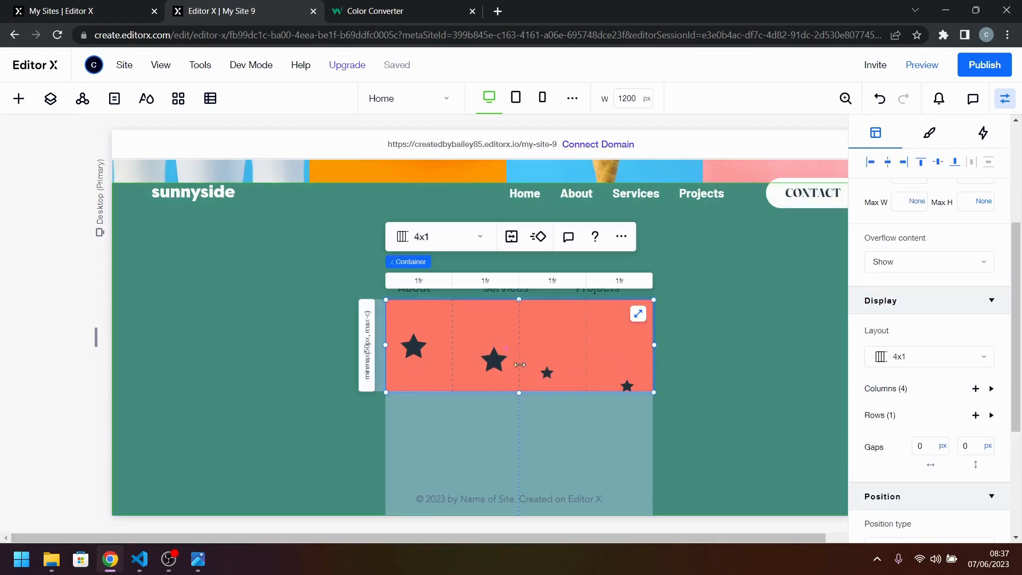
left_click(494, 360)
scroll(916, 308, "up", 3)
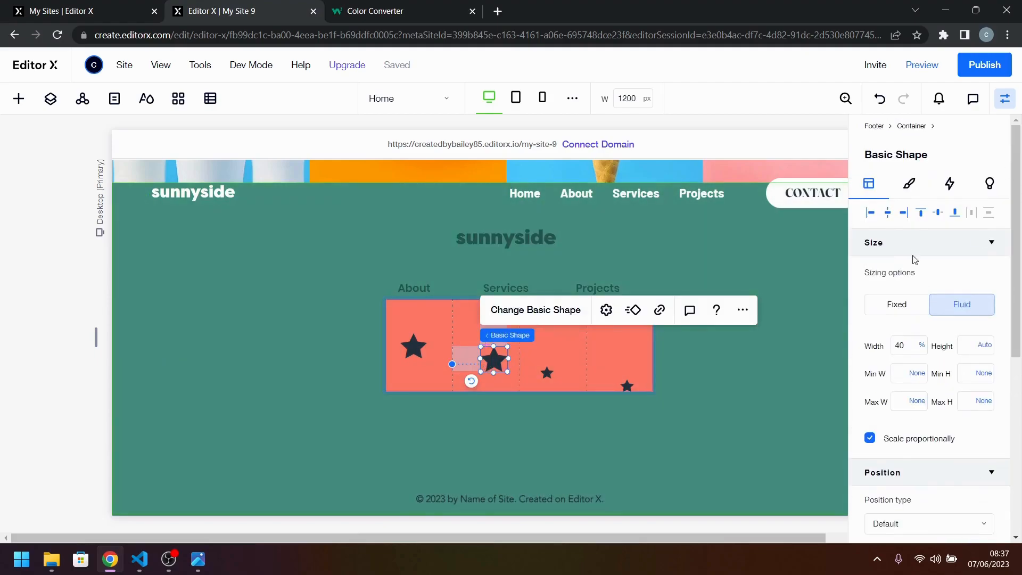
left_click(919, 213)
Delete all four stars from the footer and remove the container that held them.
left_click(419, 354)
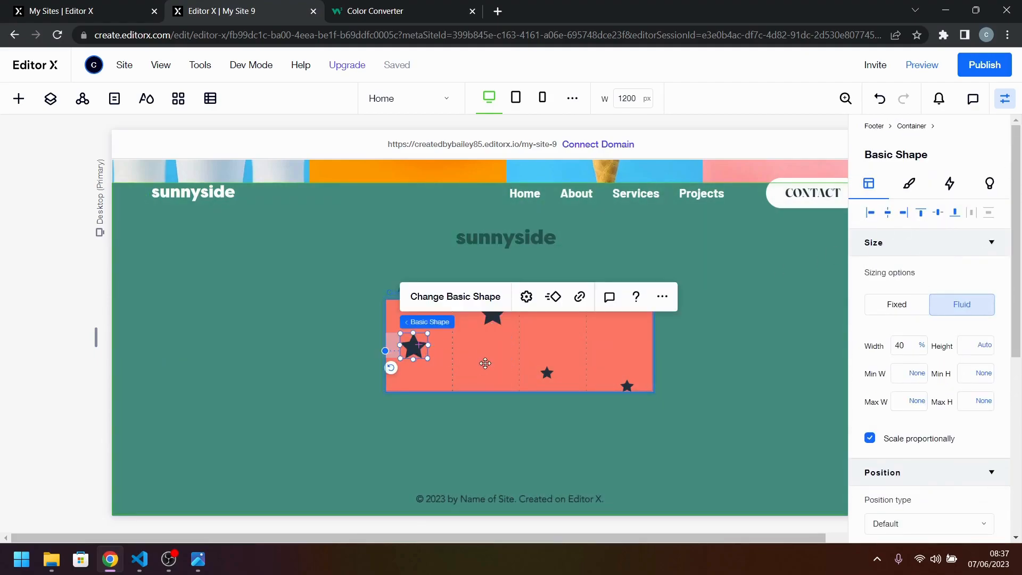
key("Delete")
left_click(495, 315)
key("Delete")
left_click(549, 372)
key("Delete")
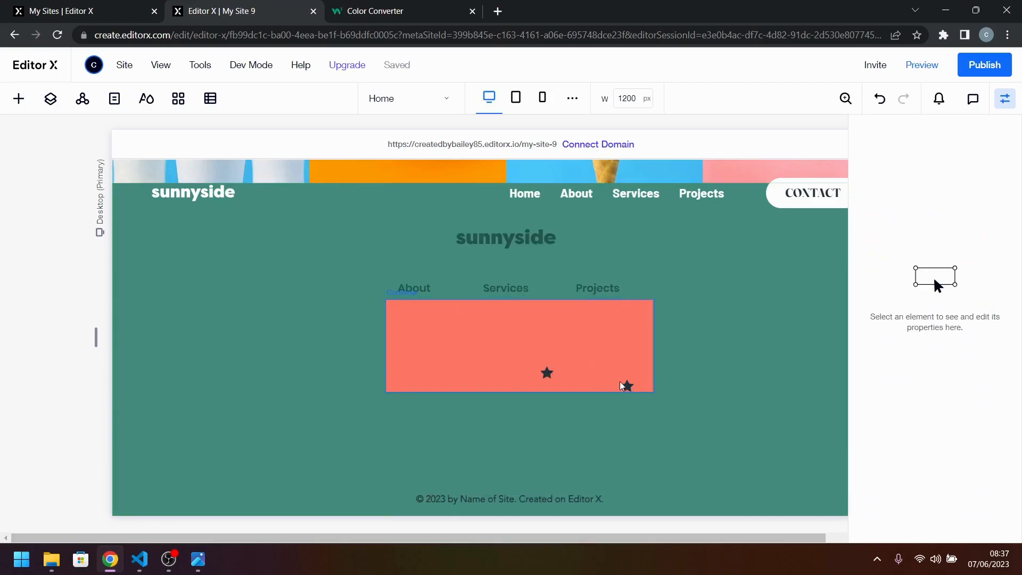
left_click(628, 385)
key("Delete")
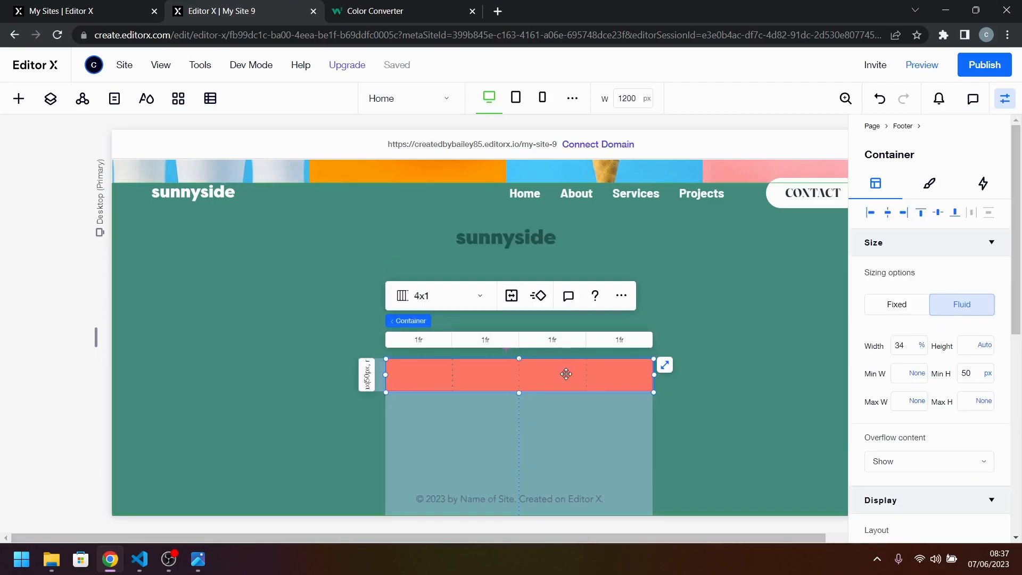
key("Delete")
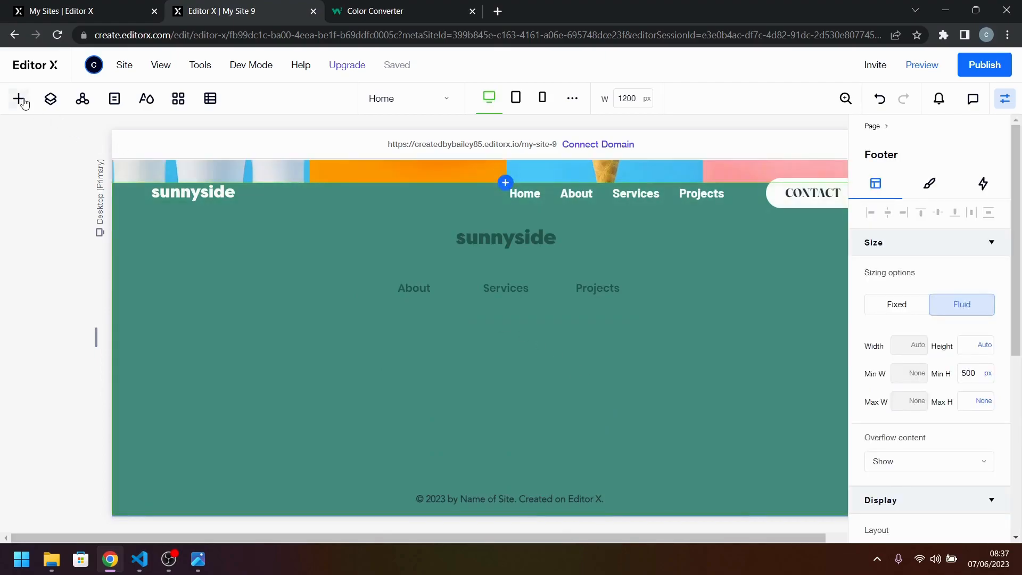
Add a repeater to the footer and move it down over the area below the menu links.
left_click(21, 100)
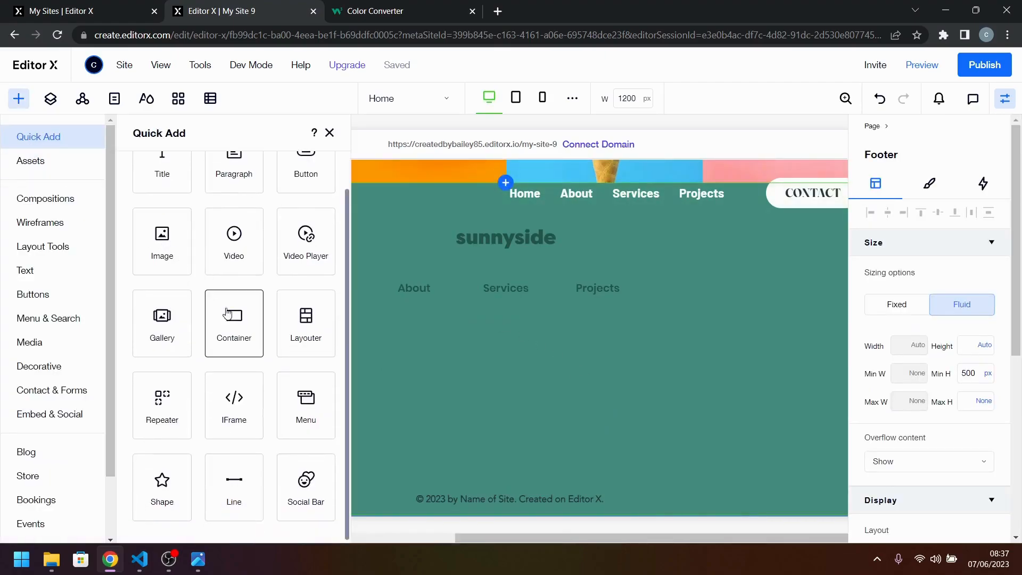
left_click_drag(171, 415, 528, 355)
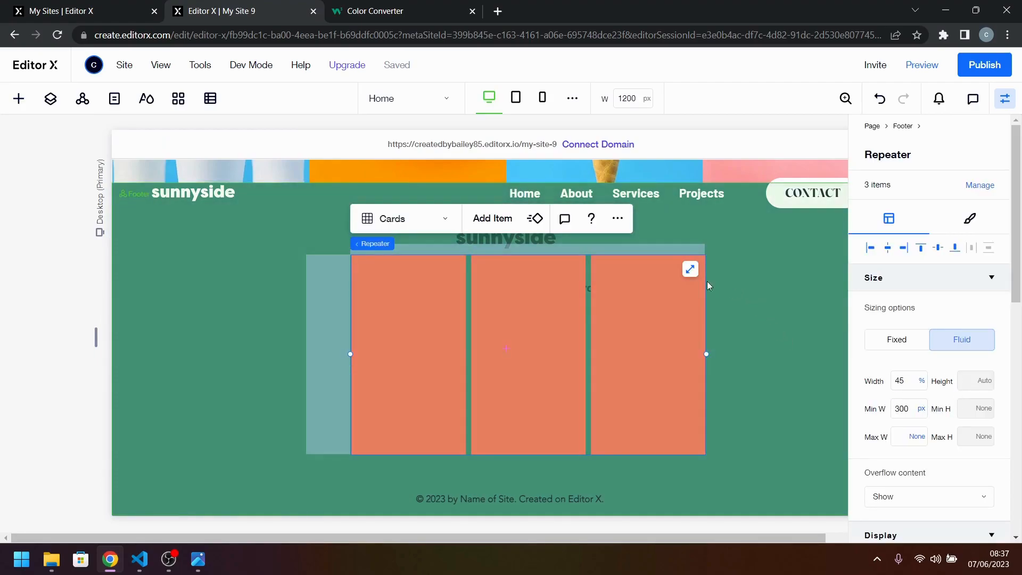
left_click_drag(558, 289, 557, 324)
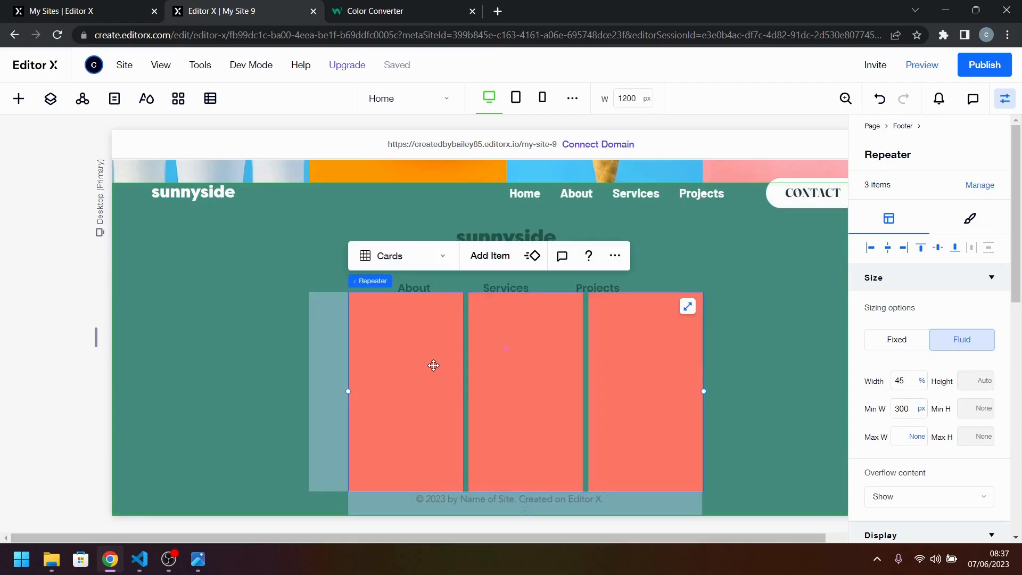
Set the minimum height of the footer repeater's items to 50 px.
left_click(429, 379)
left_click(982, 378)
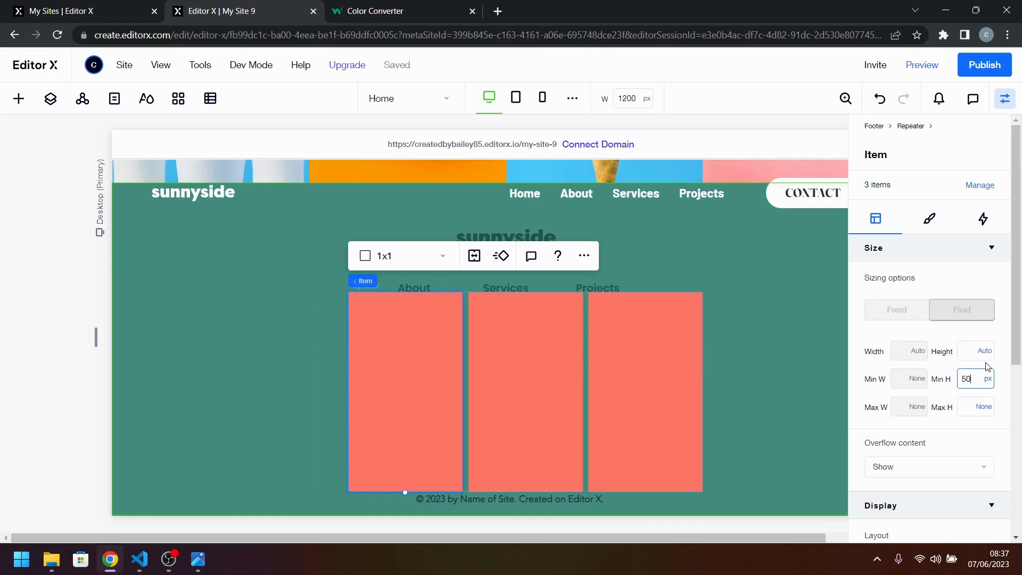
key("Return")
left_click(508, 484)
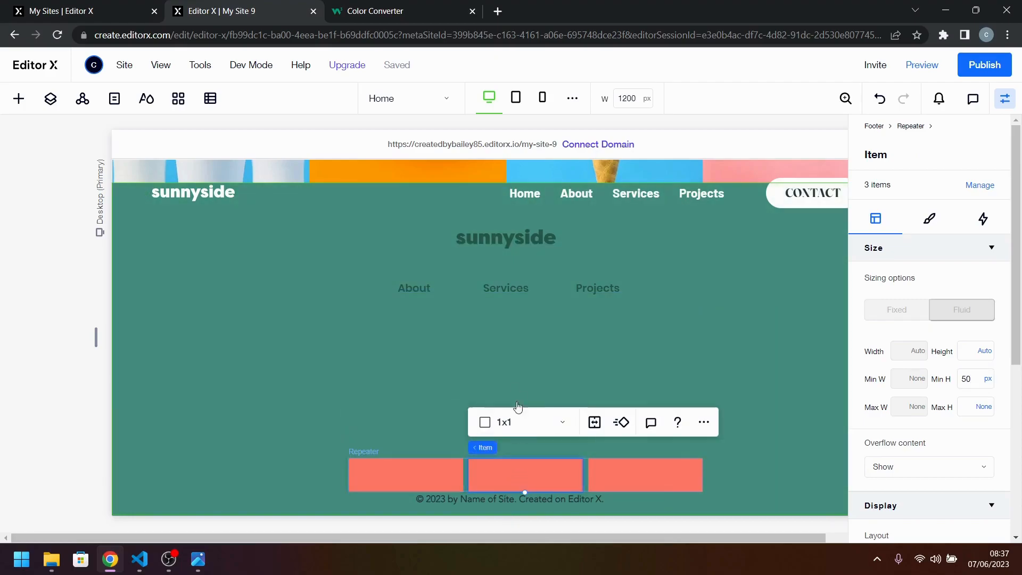
Add a fourth item to the footer repeater and set it to show 4 items per row.
left_click(394, 460)
left_click(404, 423)
left_click(569, 455)
mouse_move(359, 449)
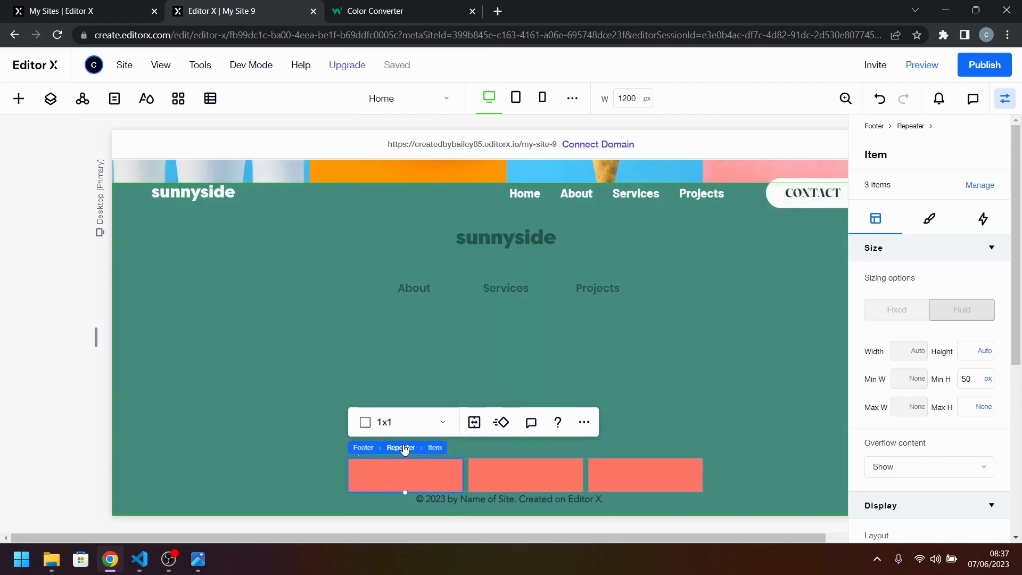
left_click(403, 448)
left_click(488, 421)
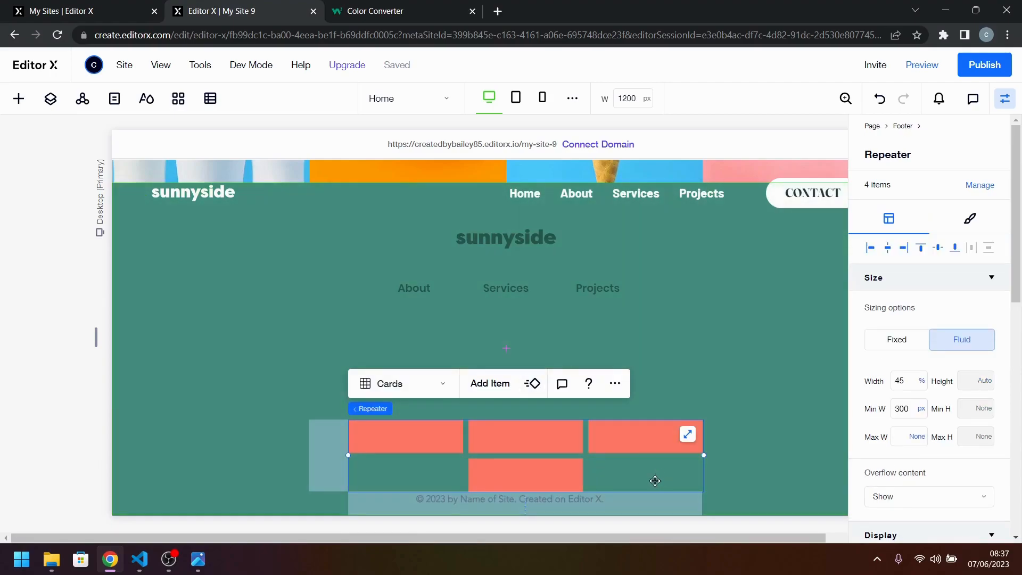
scroll(990, 415, "down", 5)
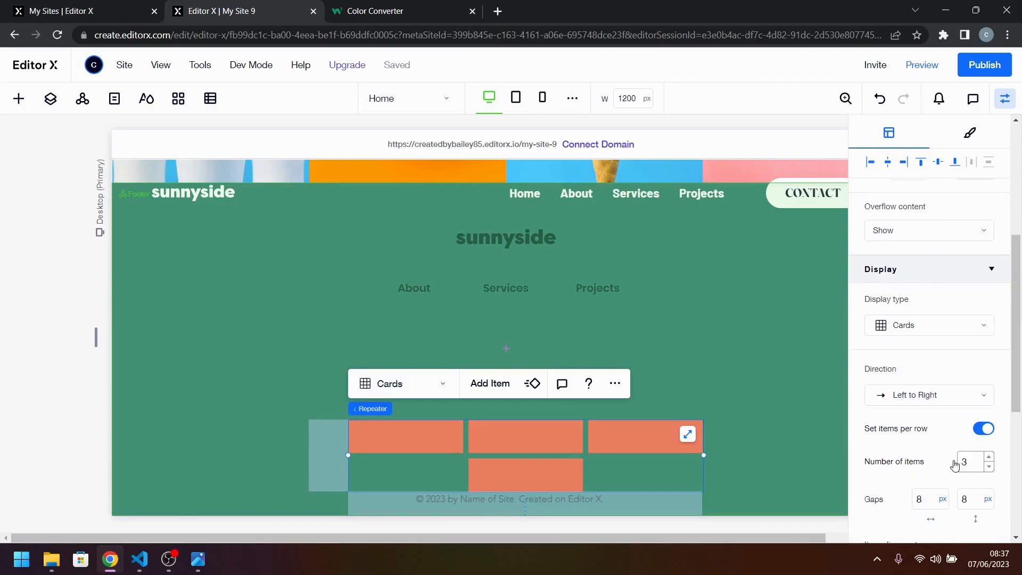
left_click(989, 457)
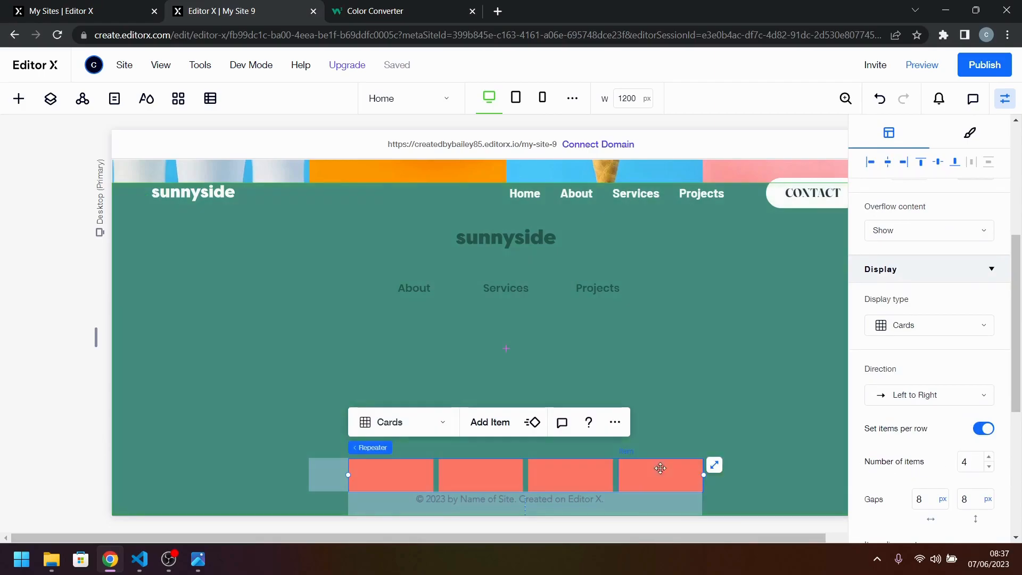
Move the repeater up closer to the footer menu and place a basic star shape inside its first item.
left_click_drag(633, 417, 607, 370)
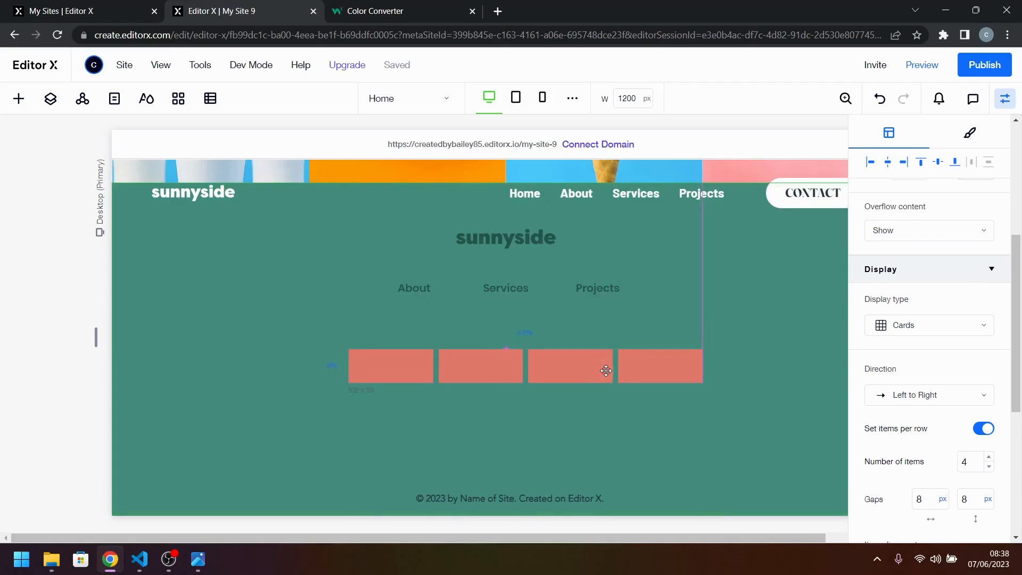
left_click(19, 98)
left_click_drag(163, 481, 394, 366)
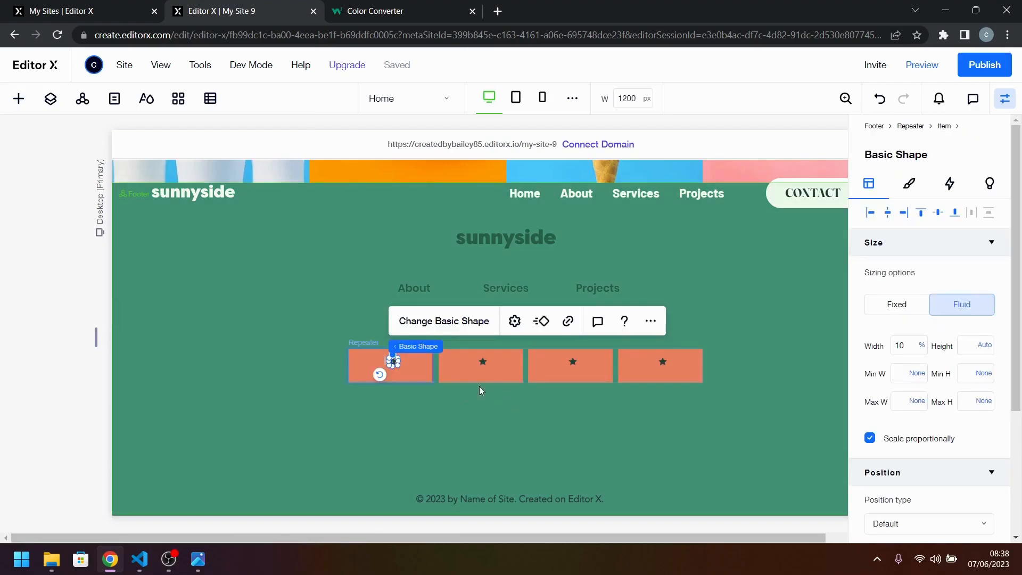
Replace the star in the first repeater item with icon-facebook.svg from the site files, checking the icon order in the reference design.
left_click(431, 320)
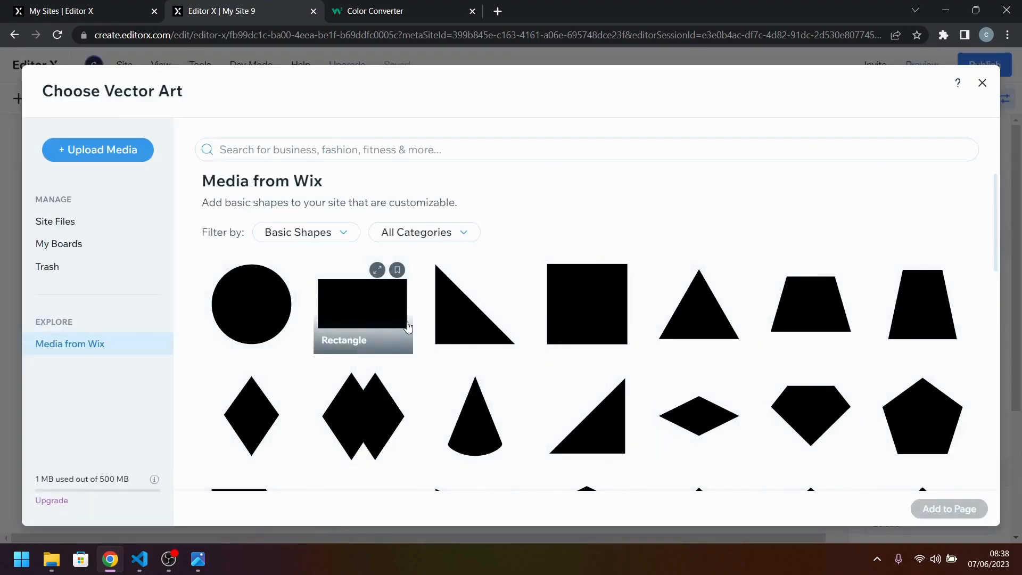
scroll(218, 342, "down", 3)
scroll(219, 342, "down", 3)
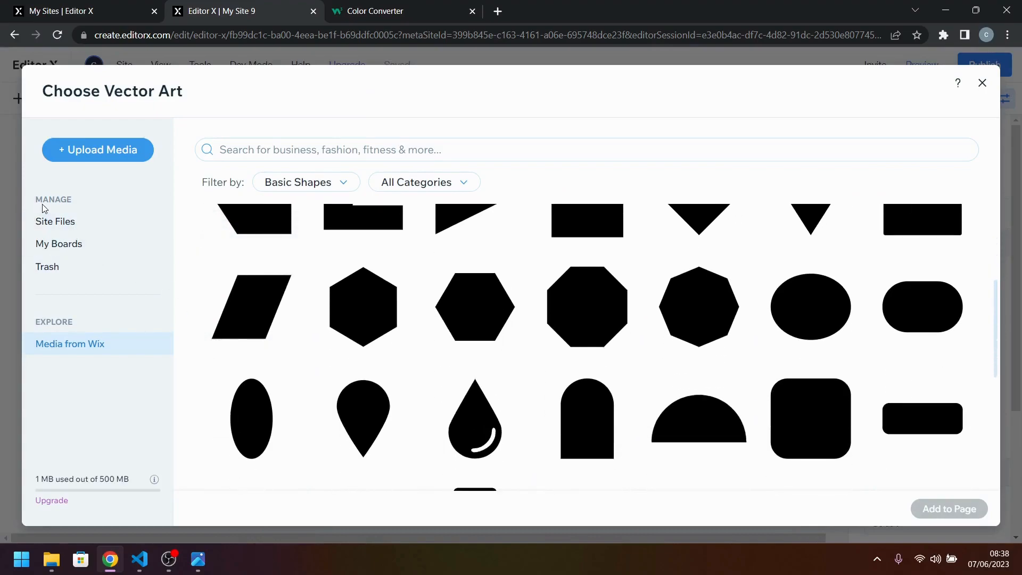
left_click(55, 221)
scroll(505, 331, "down", 5)
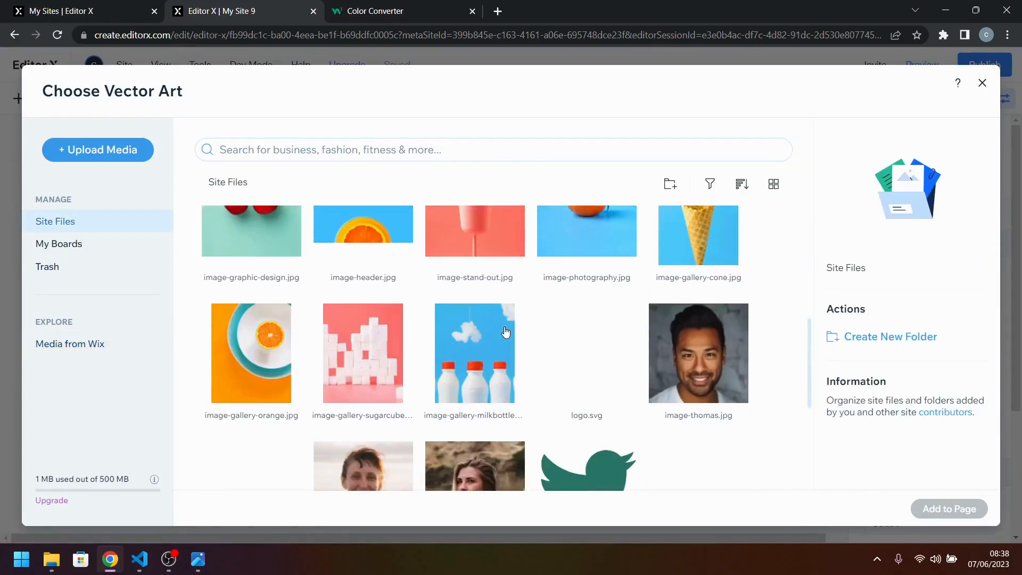
left_click(198, 560)
left_click(206, 568)
left_click(251, 394)
left_click(947, 510)
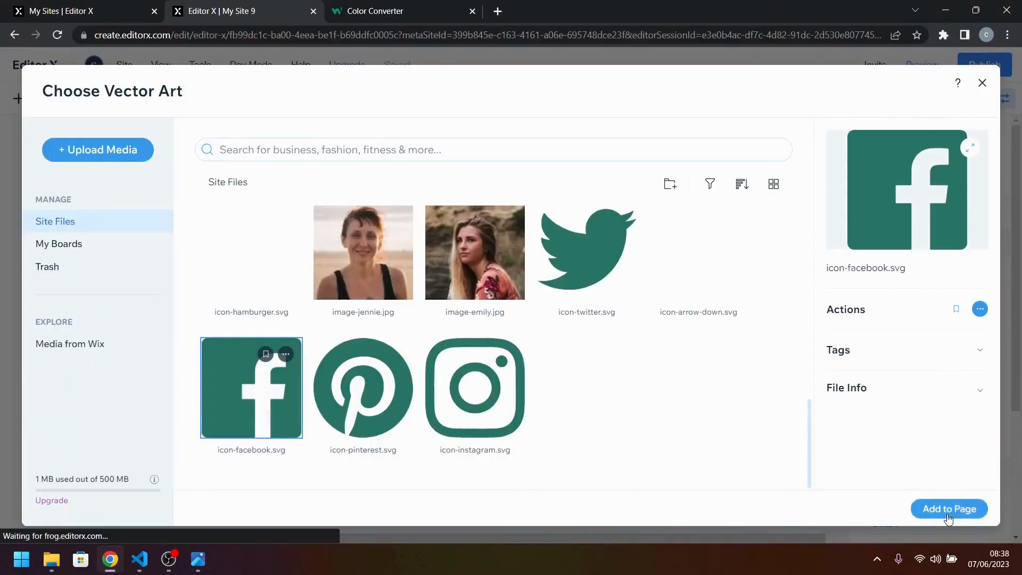
Replace the star in the second repeater item with icon-instagram.svg from the site files.
left_click(481, 360)
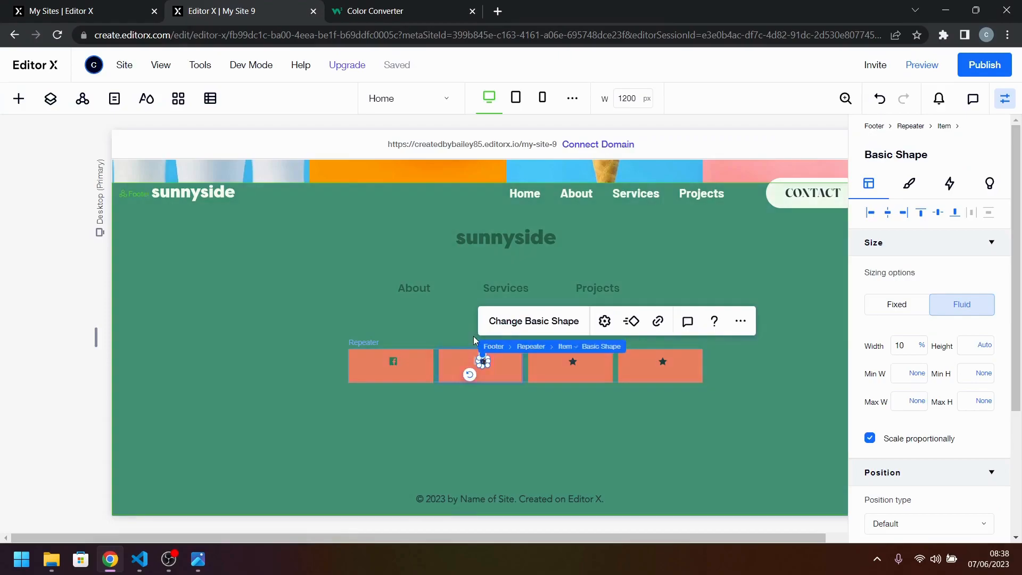
left_click(535, 321)
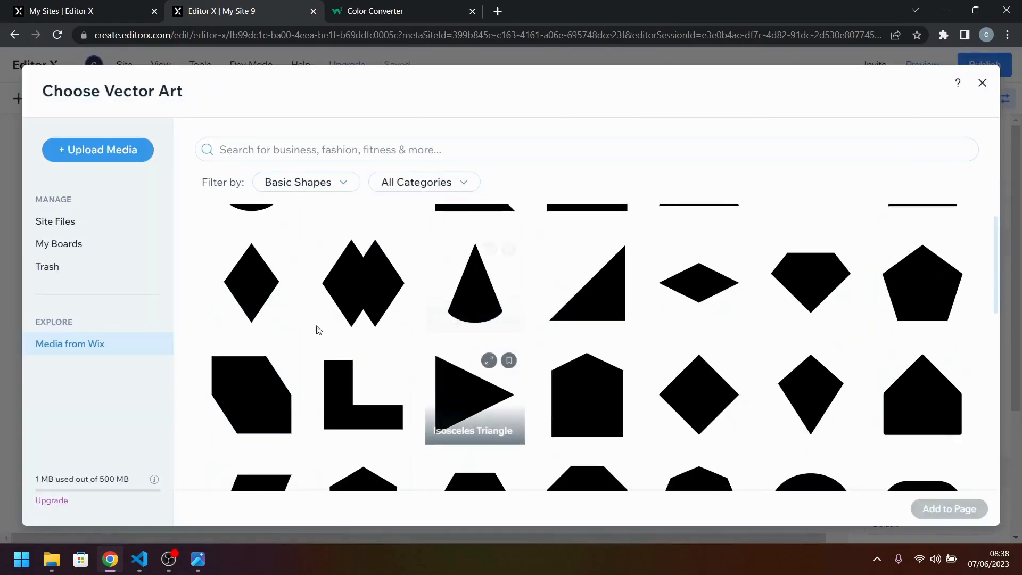
left_click(55, 221)
scroll(532, 349, "down", 8)
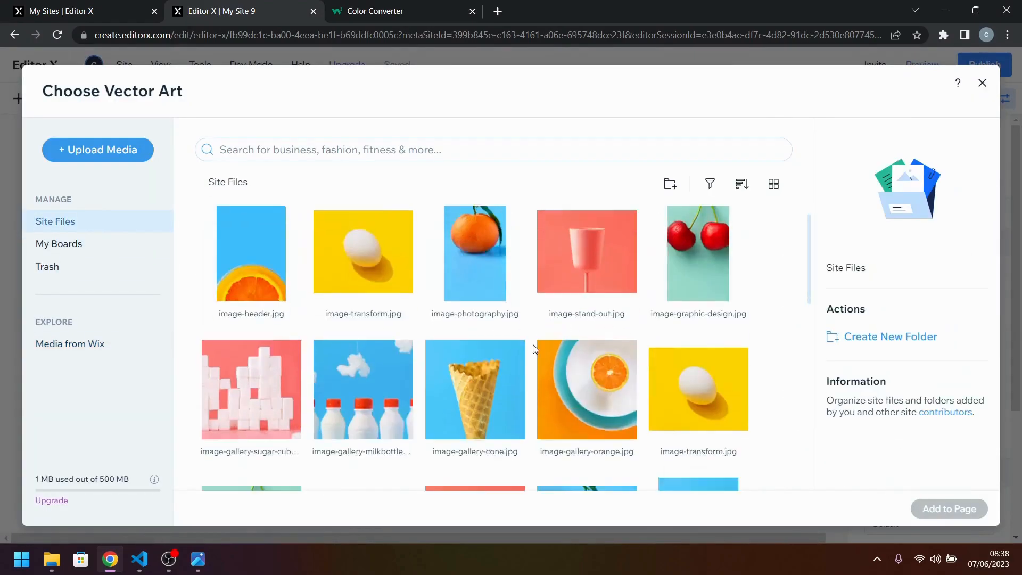
left_click(486, 379)
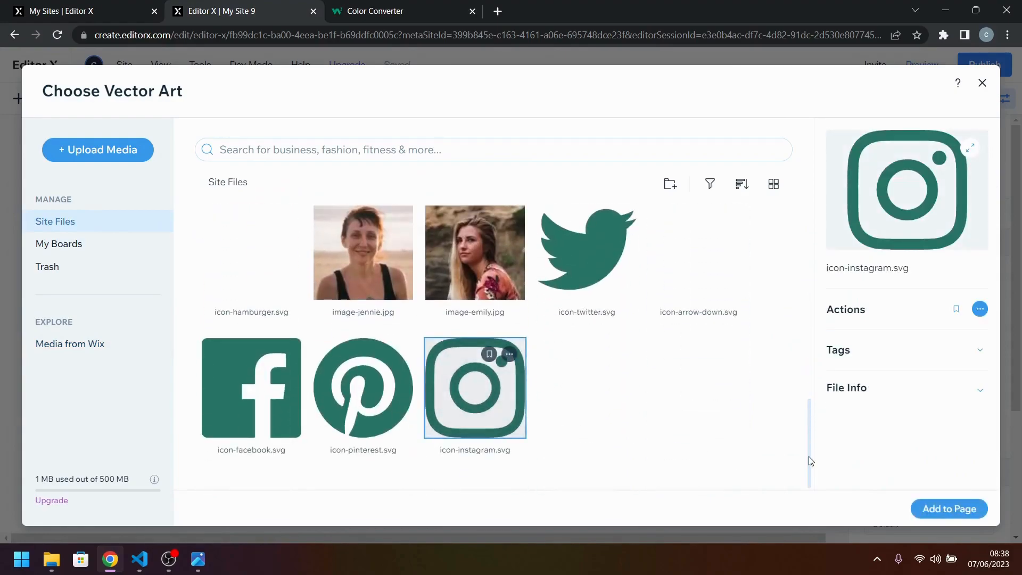
left_click(943, 507)
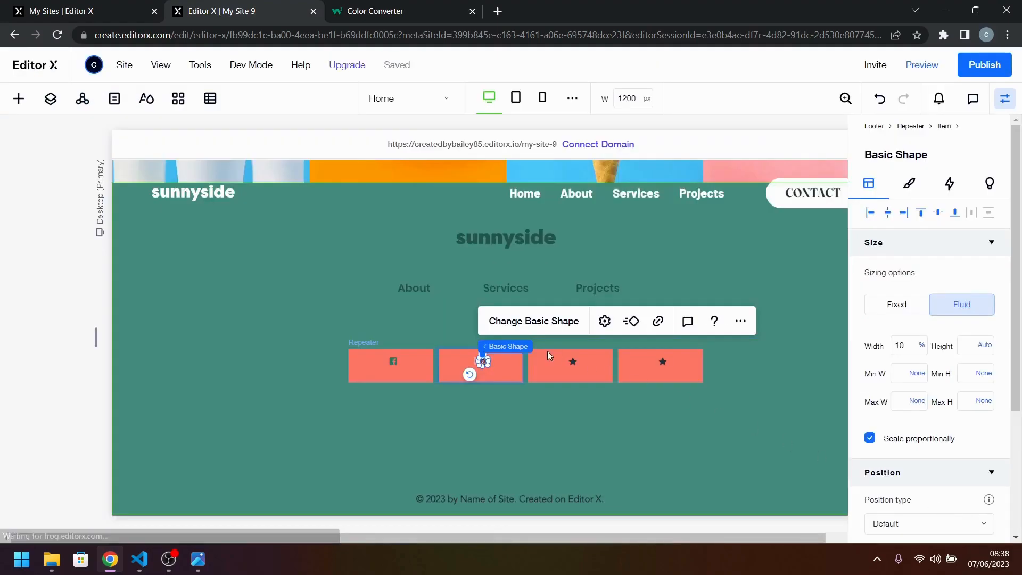
Replace the star in the third repeater item with icon-twitter.svg from the site files.
left_click(577, 365)
left_click(580, 322)
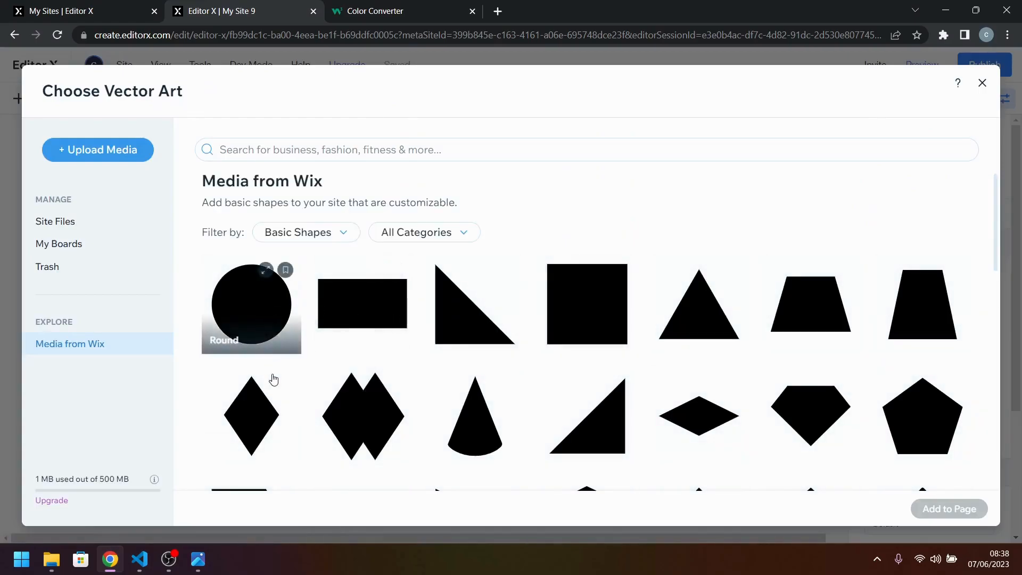
left_click(55, 221)
scroll(650, 399, "down", 10)
left_click(580, 294)
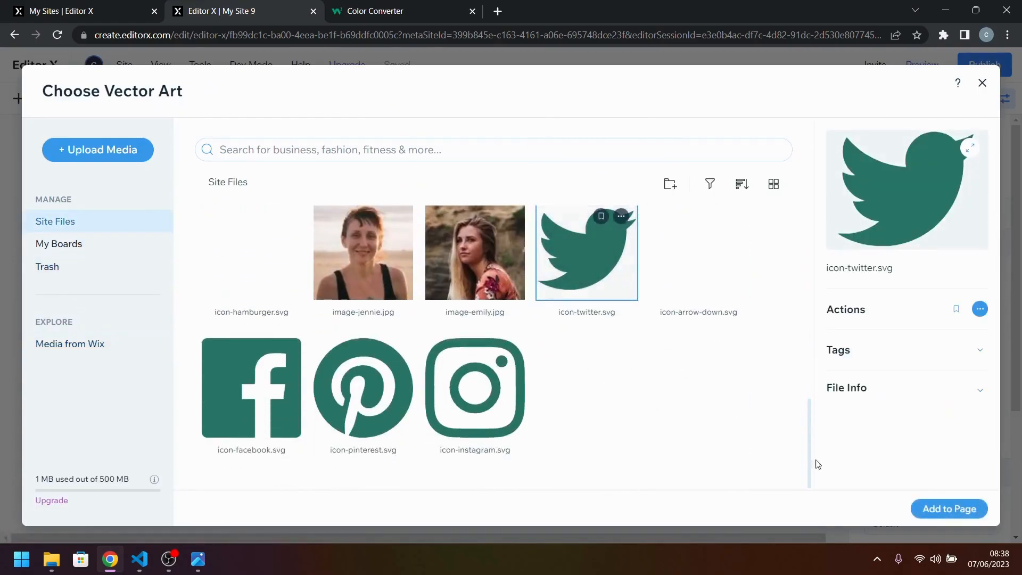
left_click(950, 508)
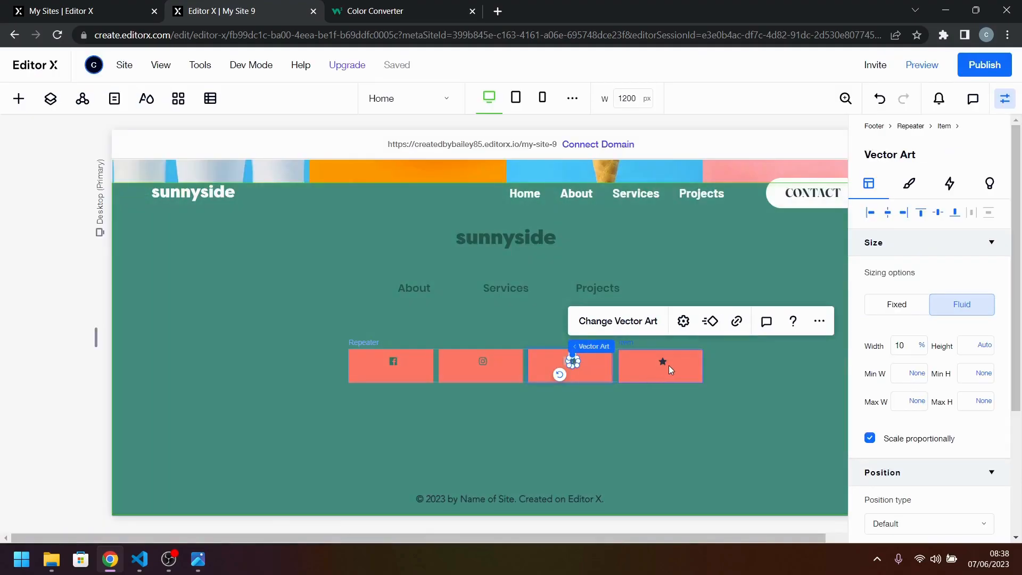
Replace the star in the fourth repeater item with icon-pinterest.svg from the site files.
left_click(669, 365)
left_click(664, 363)
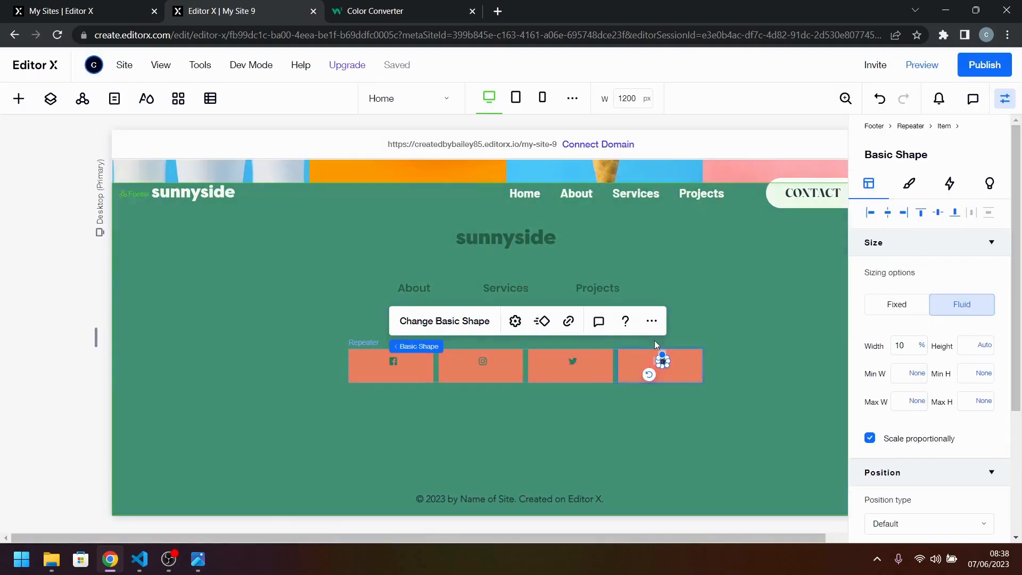
left_click(415, 322)
scroll(463, 394, "down", 7)
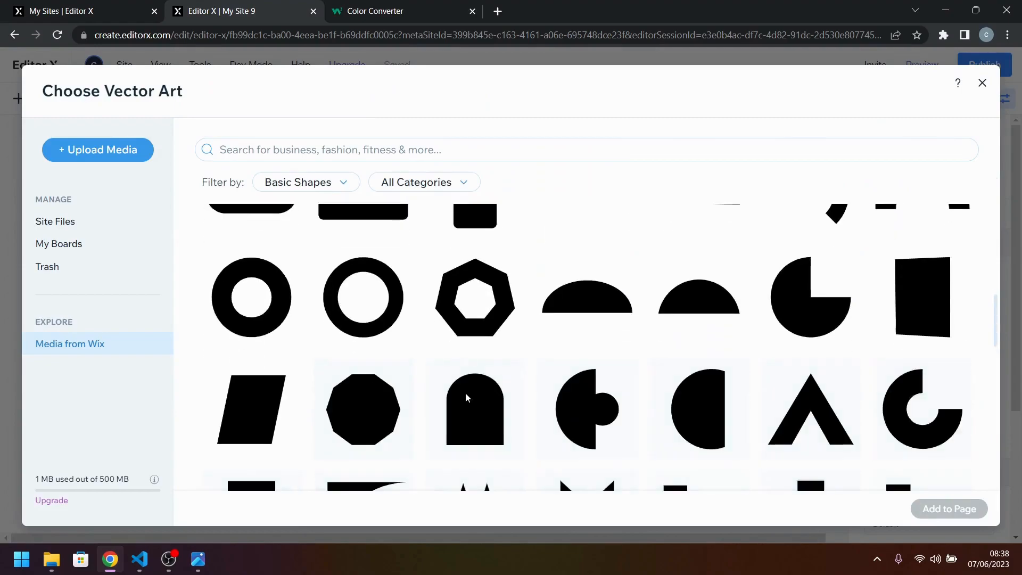
scroll(465, 397, "up", 5)
left_click(84, 221)
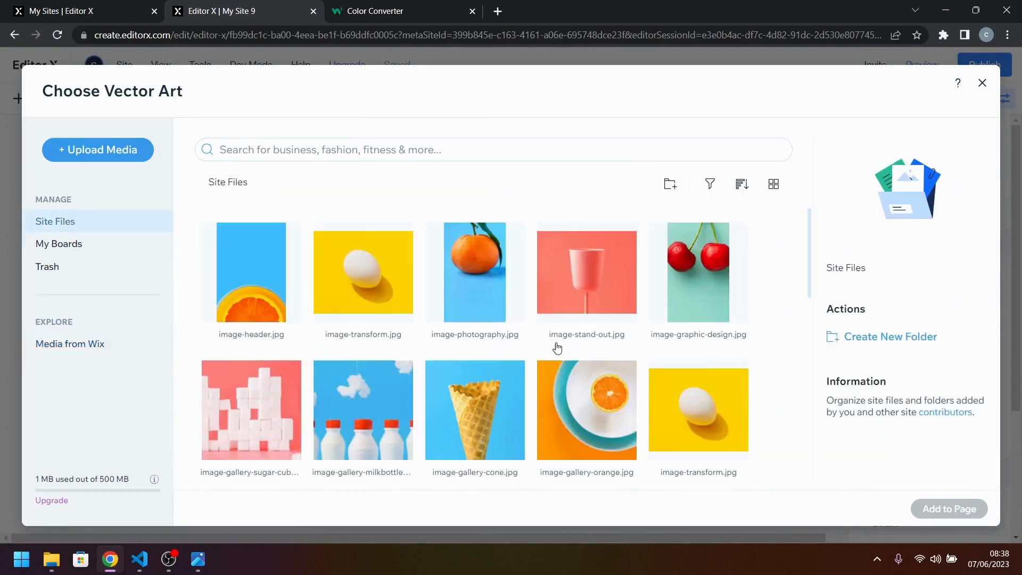
scroll(491, 338, "down", 5)
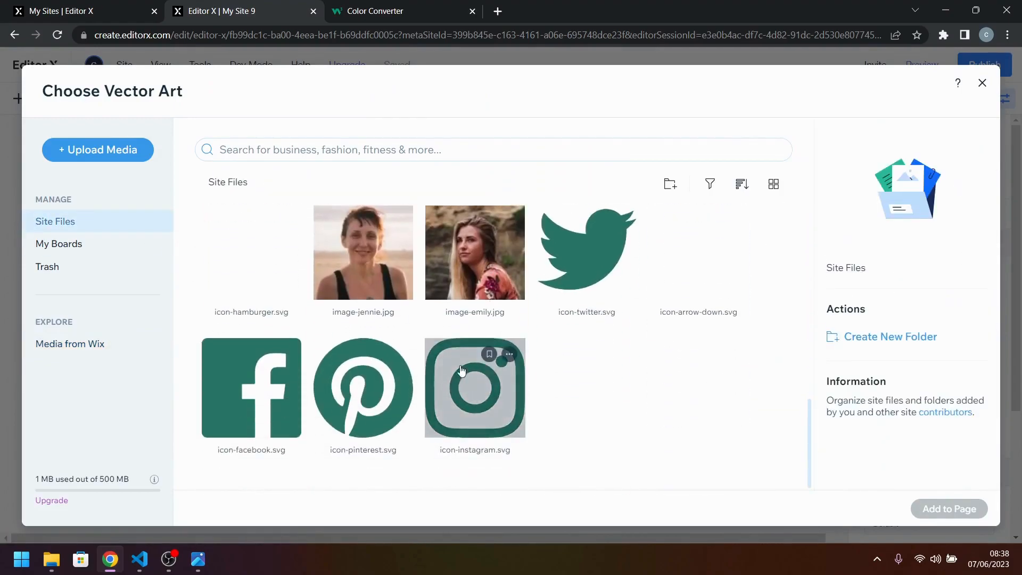
left_click(363, 388)
left_click(953, 509)
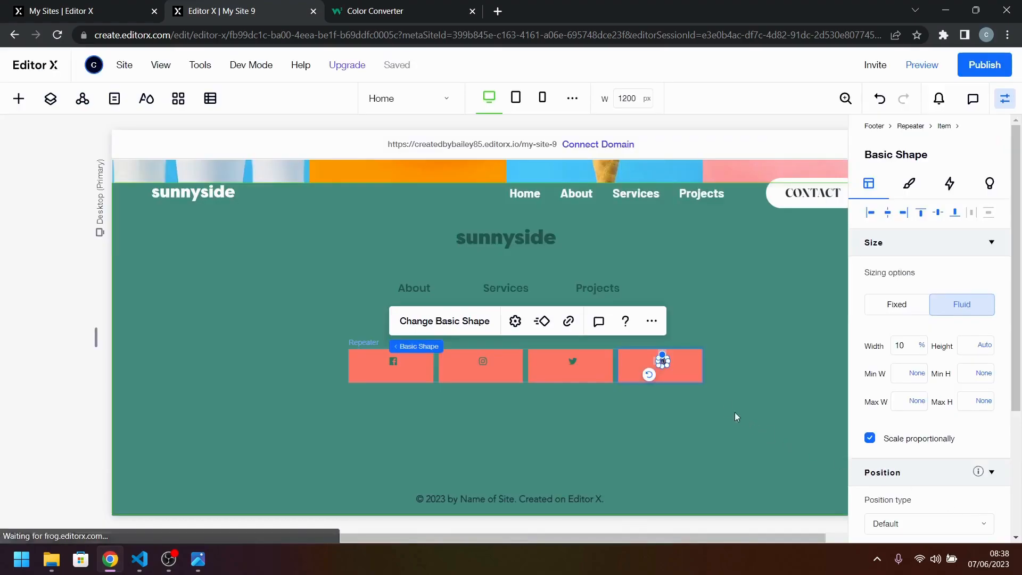
left_click(708, 392)
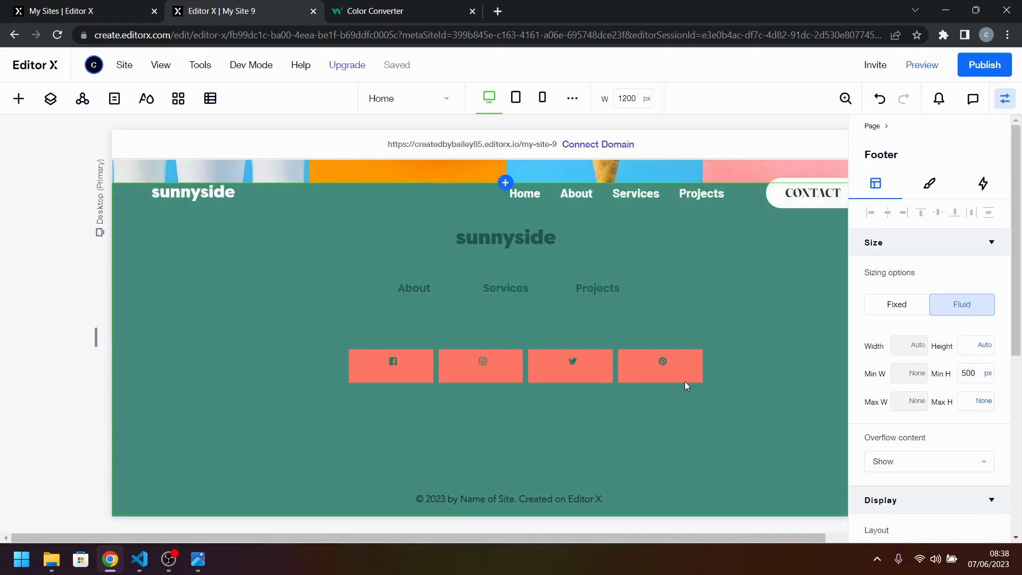
Set the width of the Facebook icon in the repeater to 25 px and compare the icon size with the reference design.
left_click(595, 368)
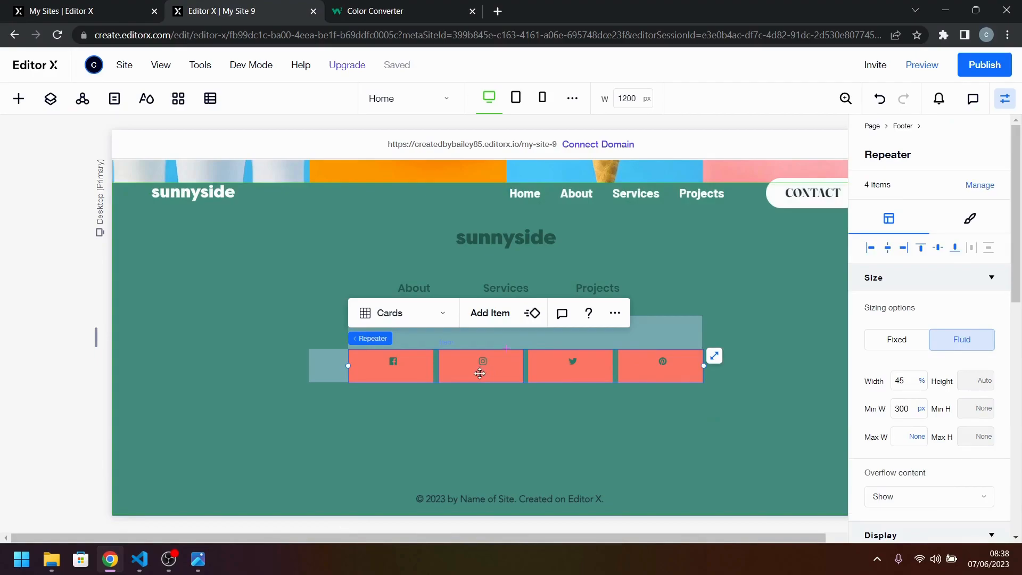
left_click(409, 376)
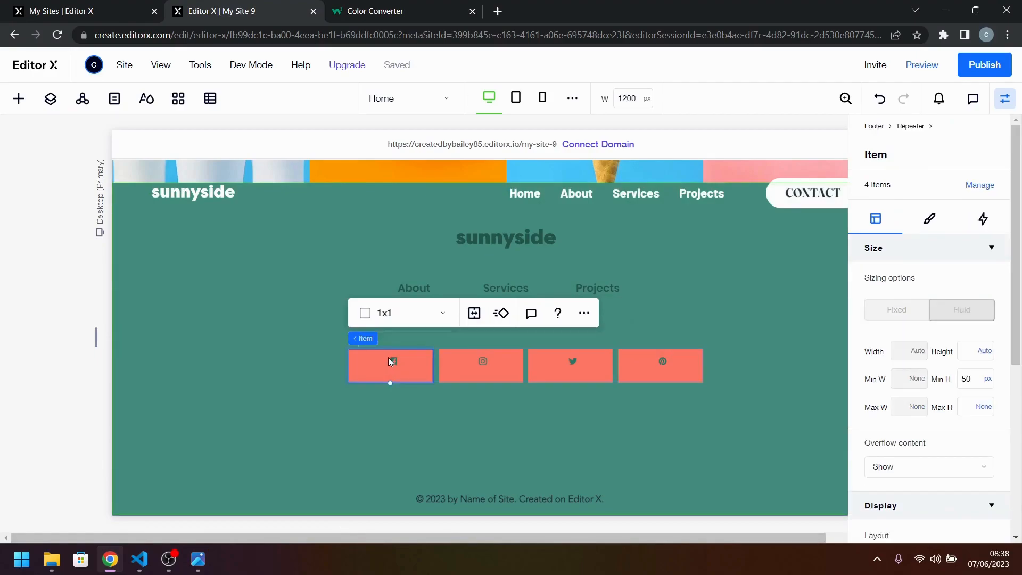
left_click(393, 361)
left_click(198, 560)
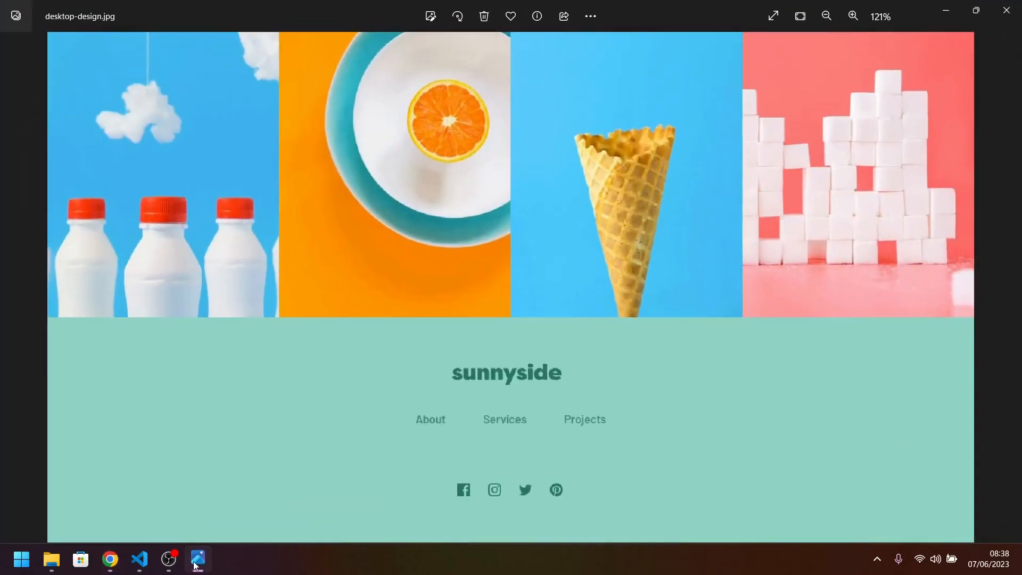
left_click(197, 560)
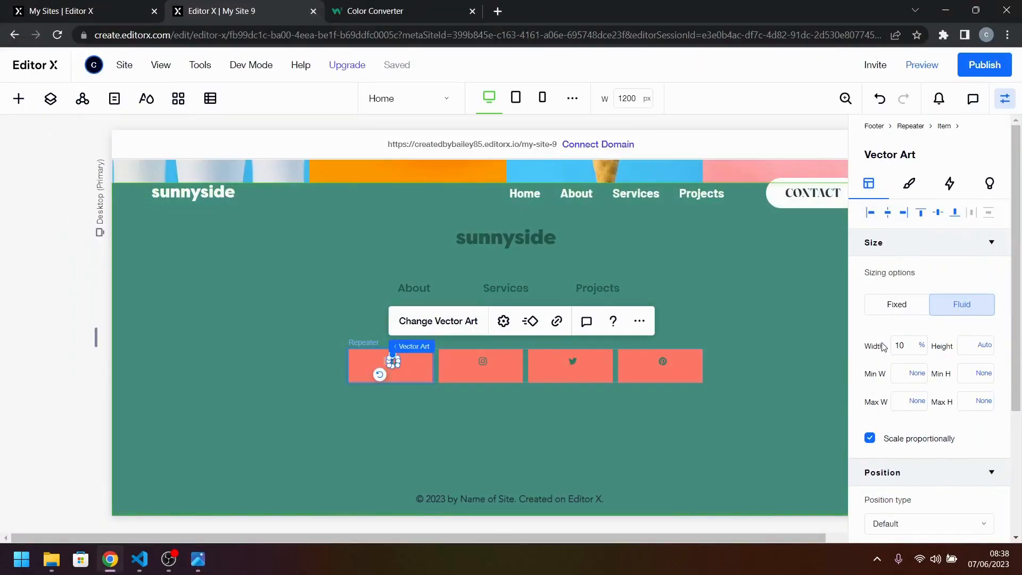
left_click(912, 349)
left_click(925, 323)
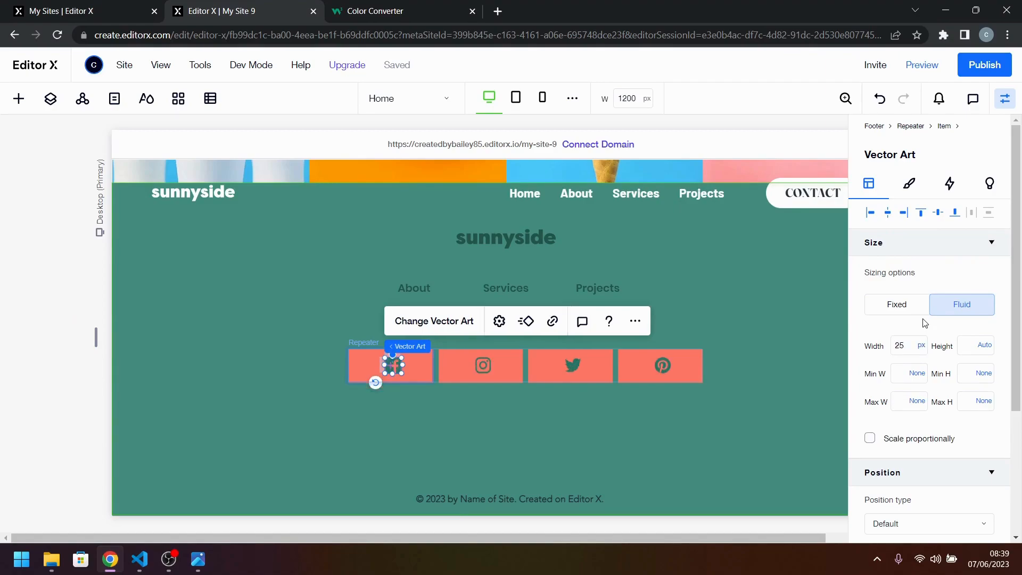
left_click(196, 560)
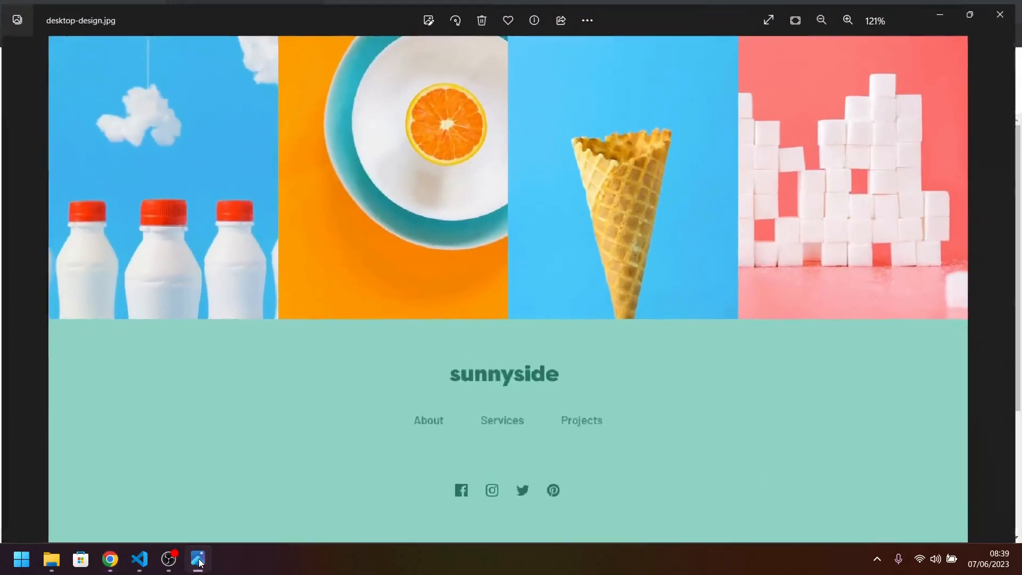
scroll(493, 434, "up", 1)
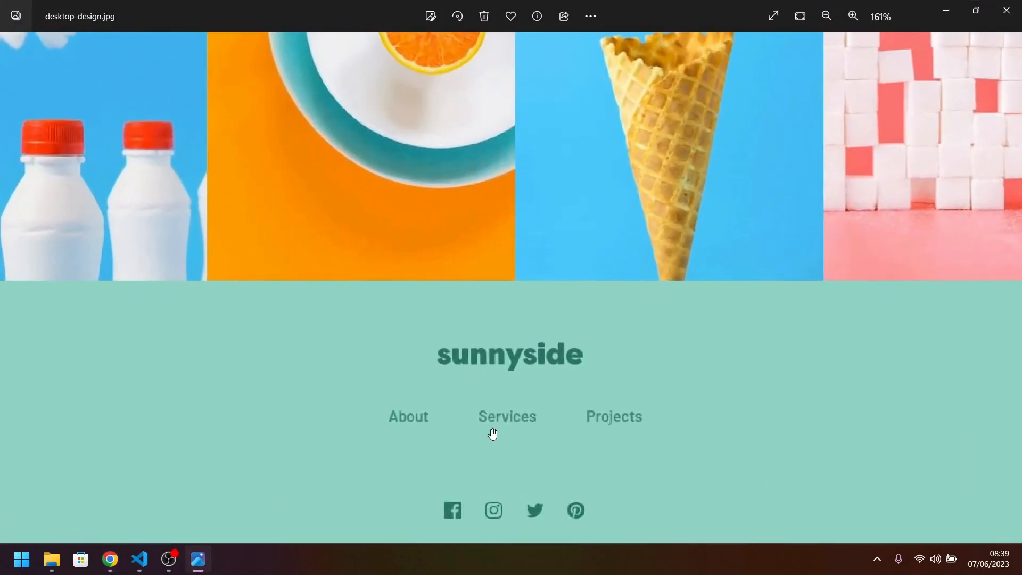
scroll(493, 434, "down", 2)
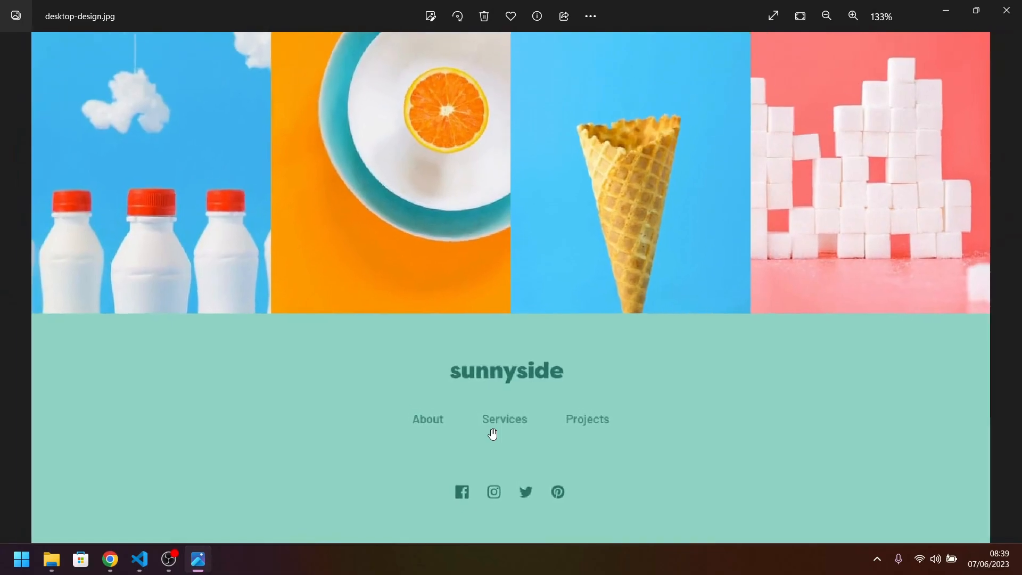
left_click(200, 562)
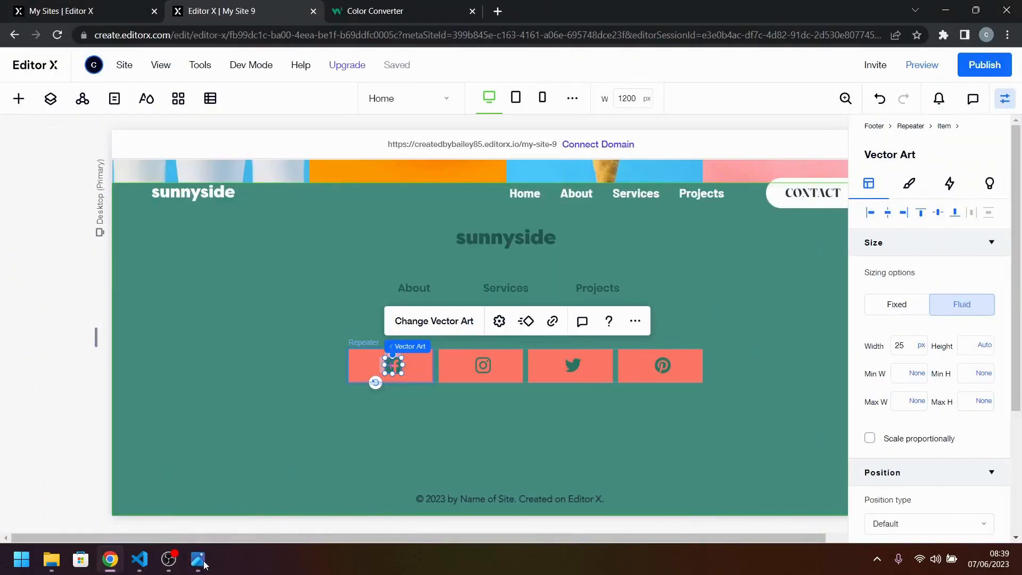
Set the footer repeater's width to max-content and its minimum width to 200 px, checking the icon spacing against the reference design.
left_click(423, 372)
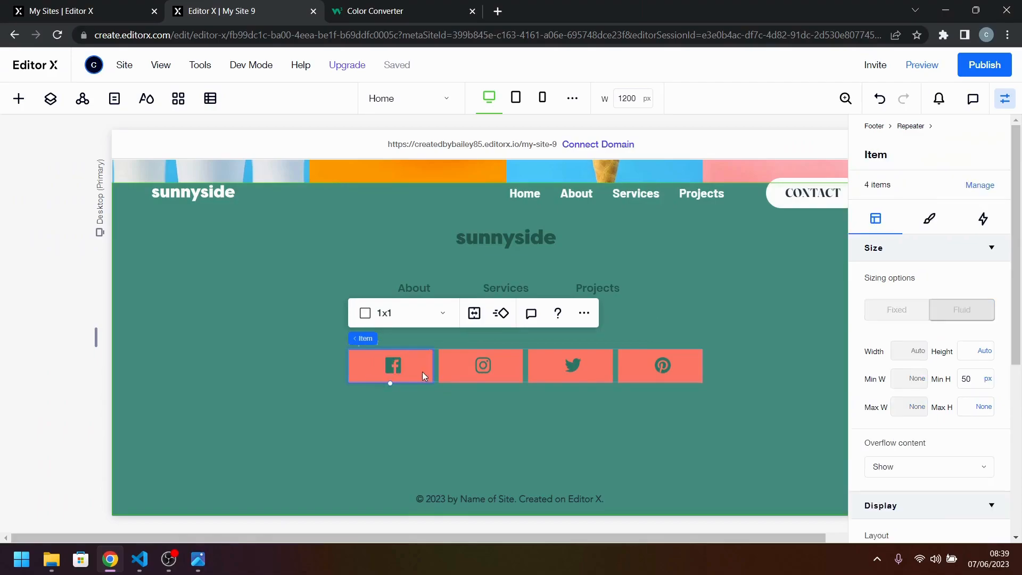
left_click(399, 349)
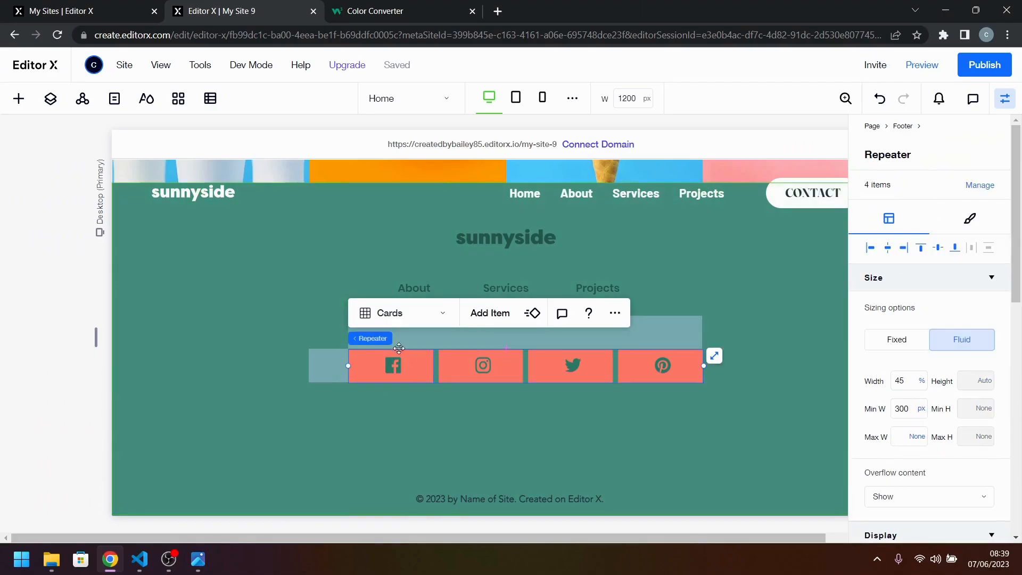
left_click(906, 381)
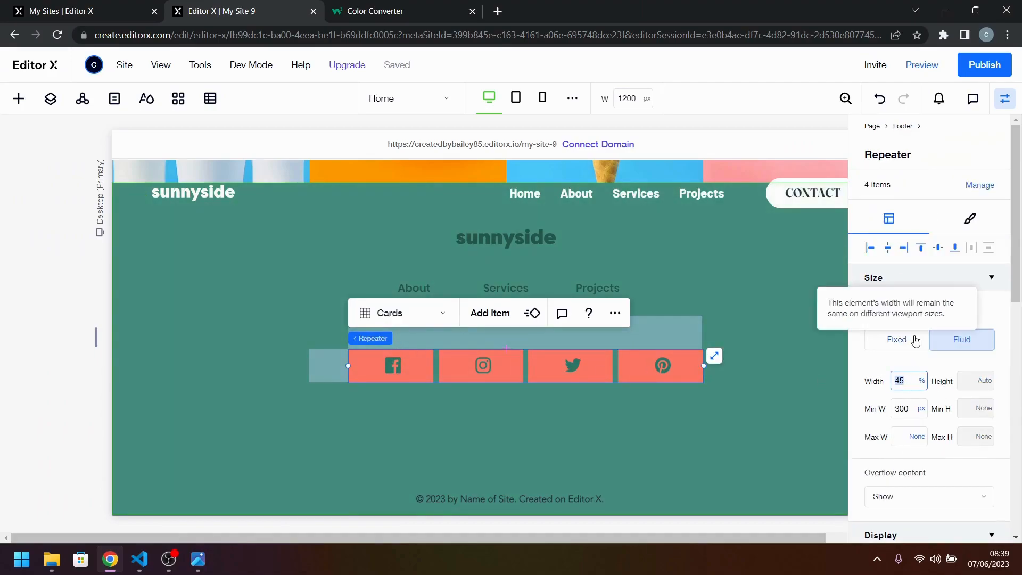
left_click(921, 381)
left_click(963, 455)
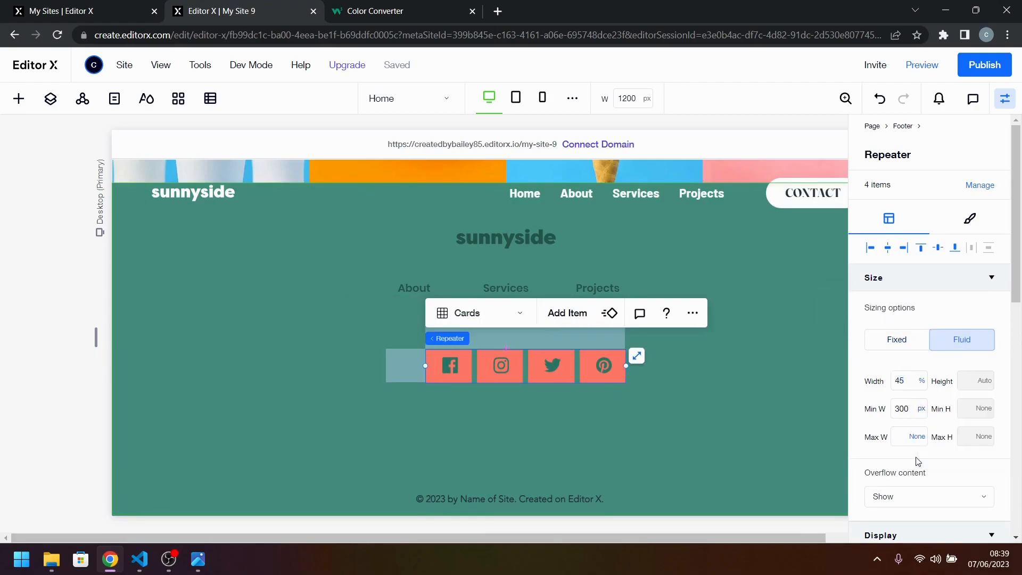
left_click(904, 411)
key("Return")
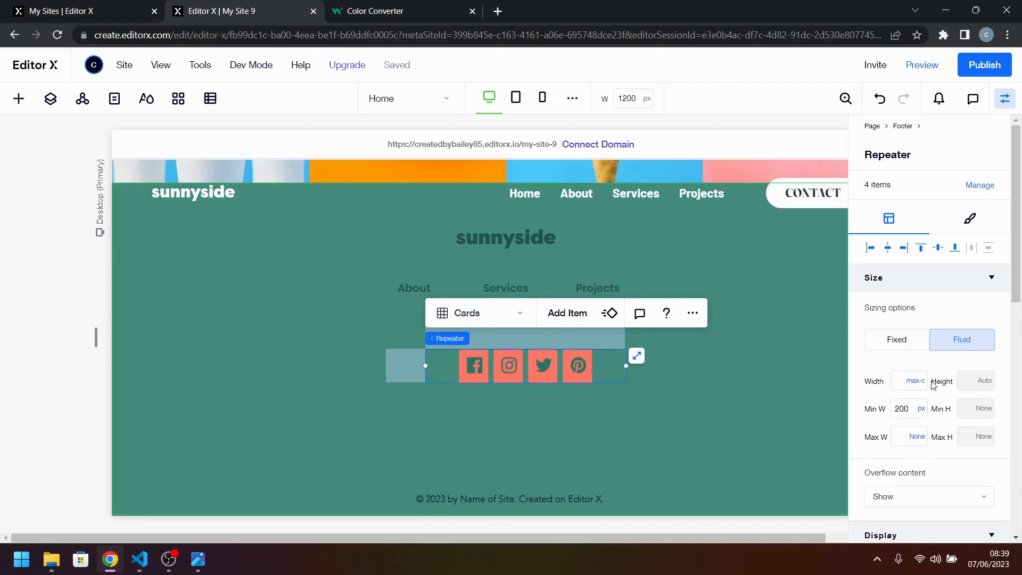
left_click(198, 559)
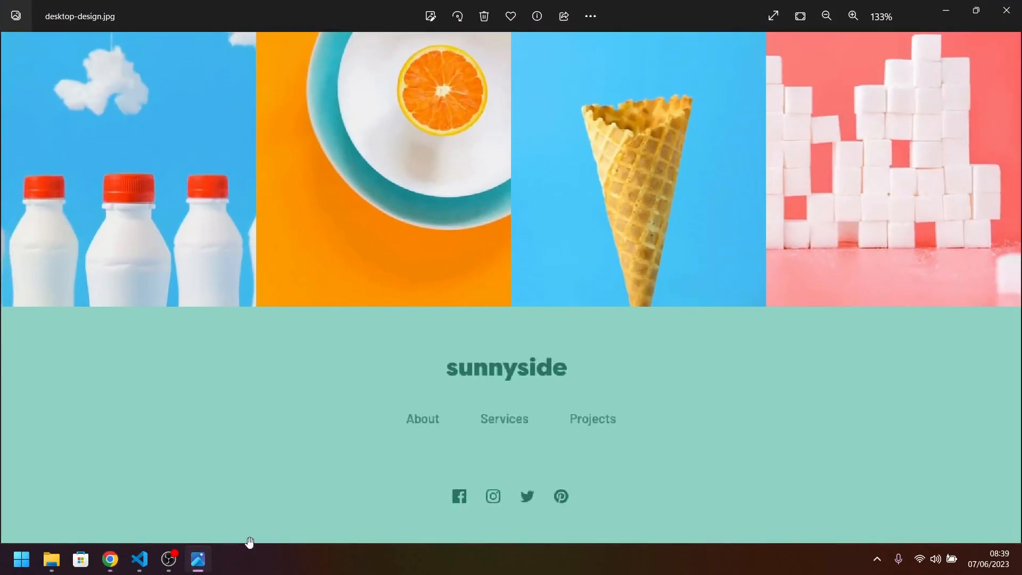
left_click(196, 562)
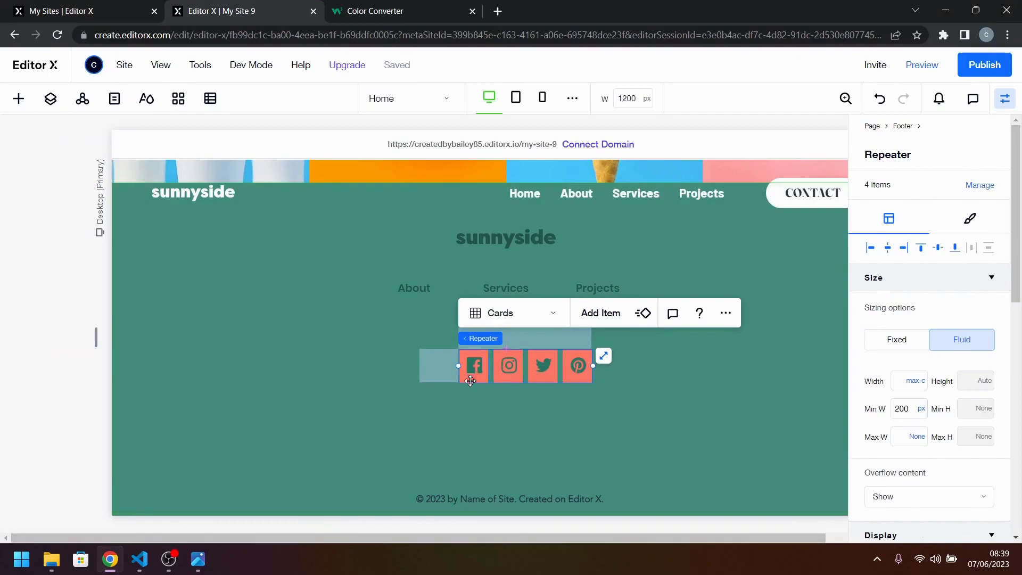
Make the repeater items' coral background fully transparent by lowering its opacity to 0%.
left_click(476, 378)
left_click(493, 369)
scroll(692, 394, "up", 1)
scroll(892, 445, "down", 5)
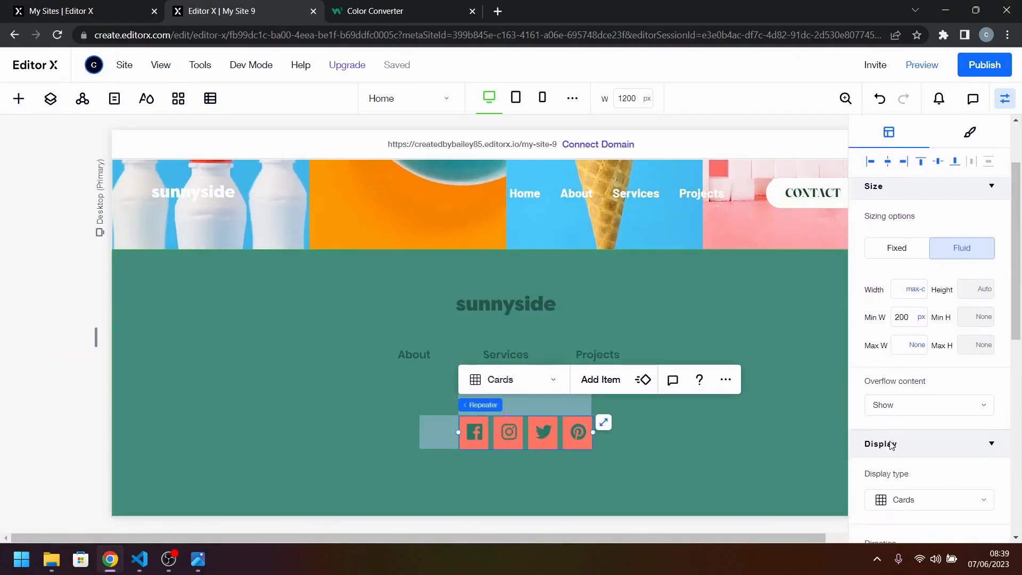
scroll(892, 445, "down", 4)
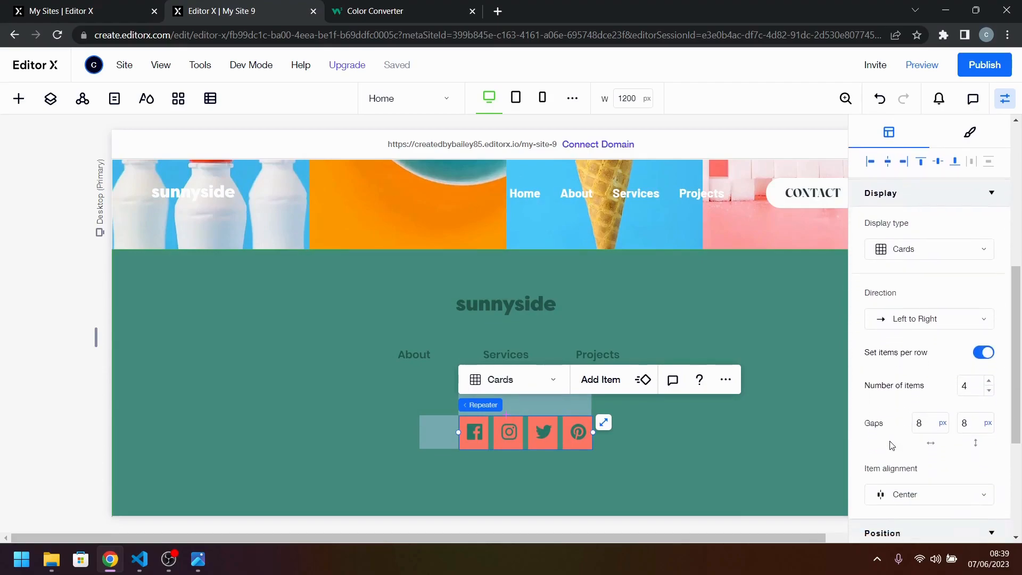
left_click(483, 443)
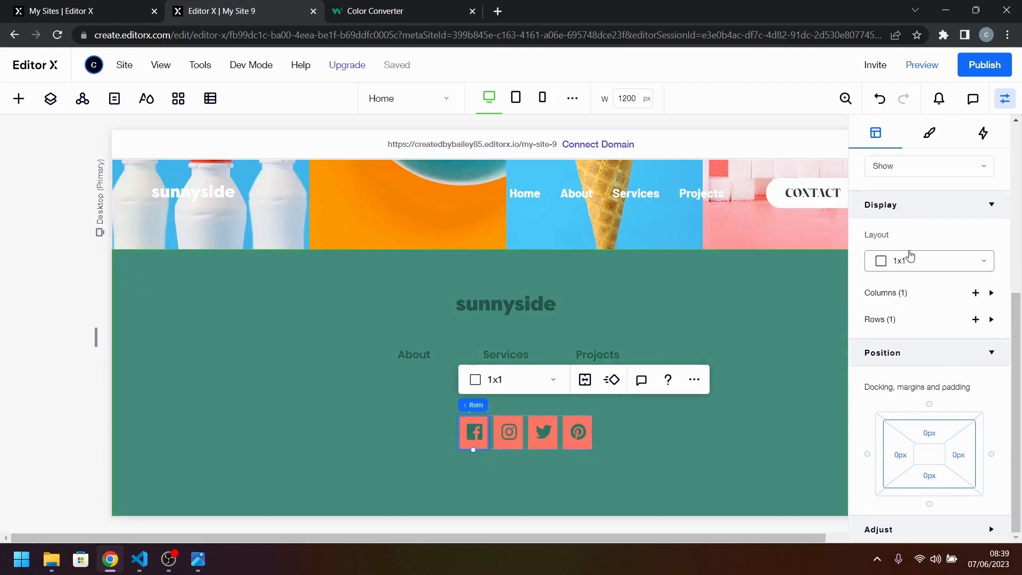
scroll(916, 240, "up", 3)
left_click(925, 132)
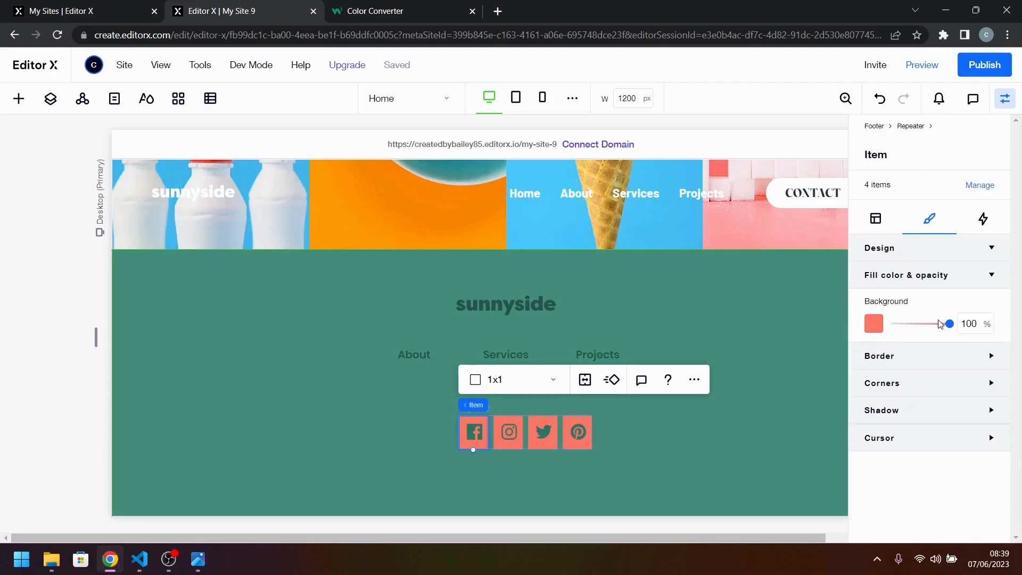
left_click_drag(949, 324, 896, 324)
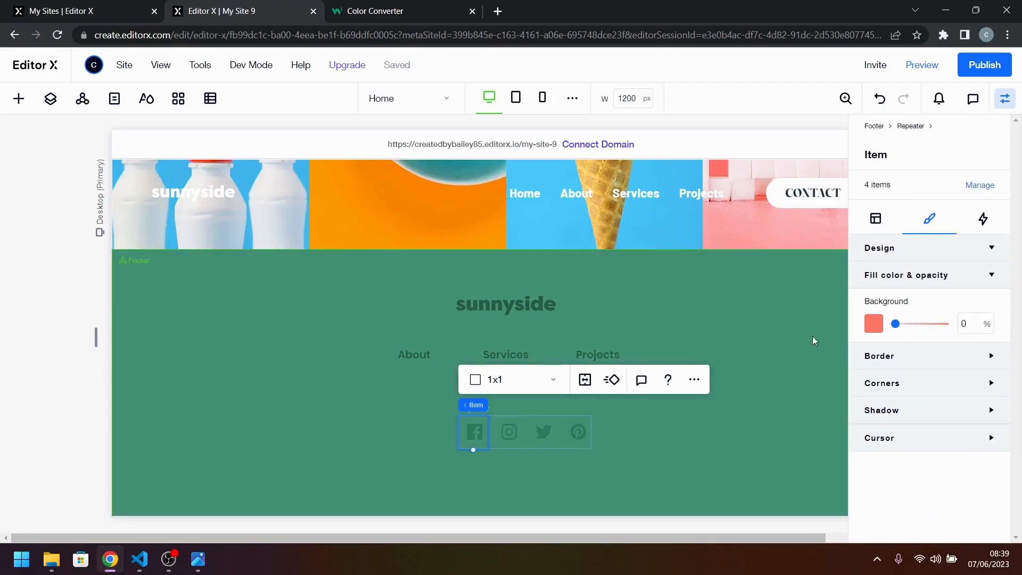
left_click(677, 448)
Move the social icon repeater up and centre it beneath the footer menu, comparing its placement with the reference design.
left_click(537, 438)
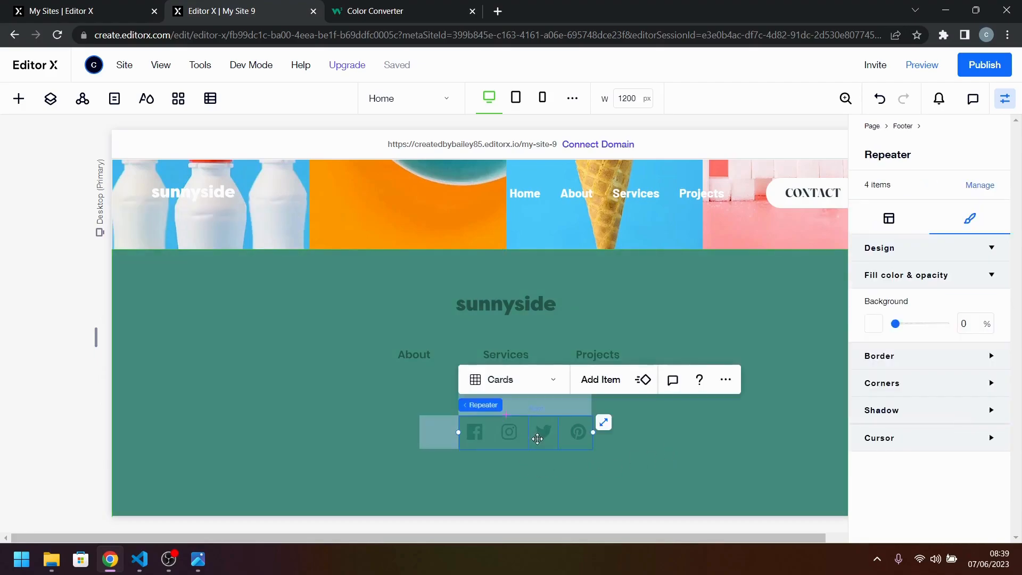
left_click_drag(533, 437, 522, 410)
left_click(618, 455)
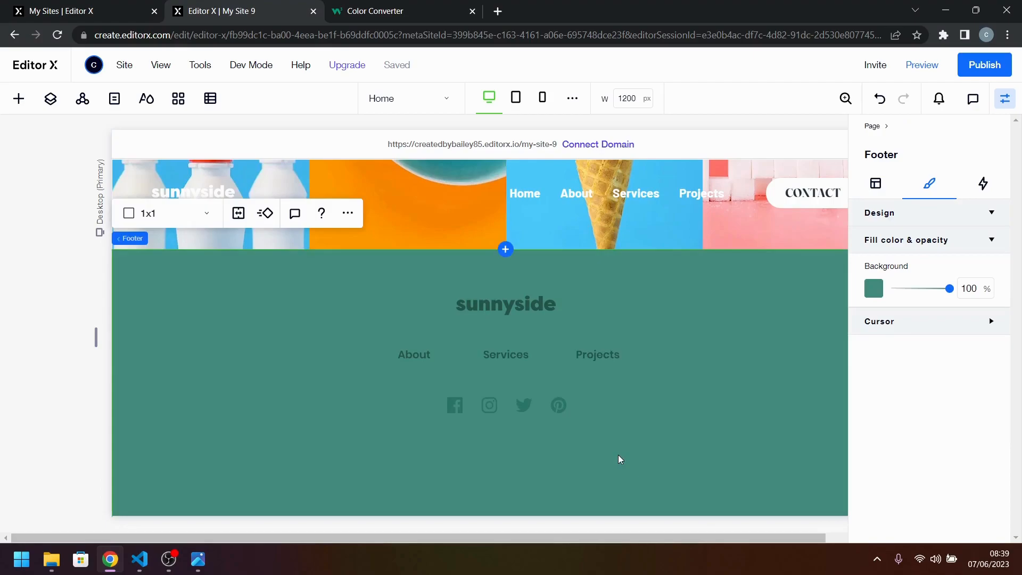
left_click(204, 562)
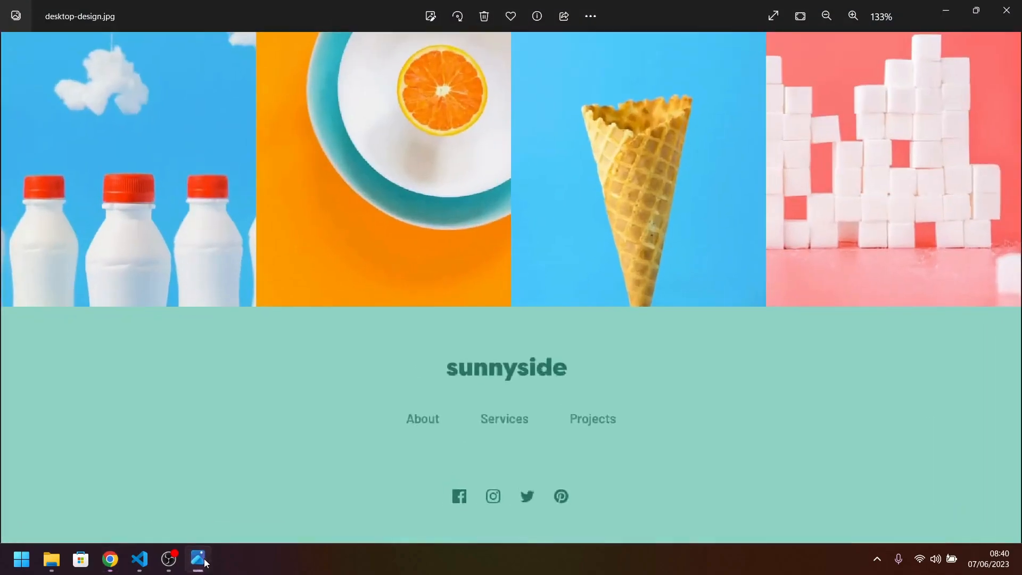
left_click(204, 562)
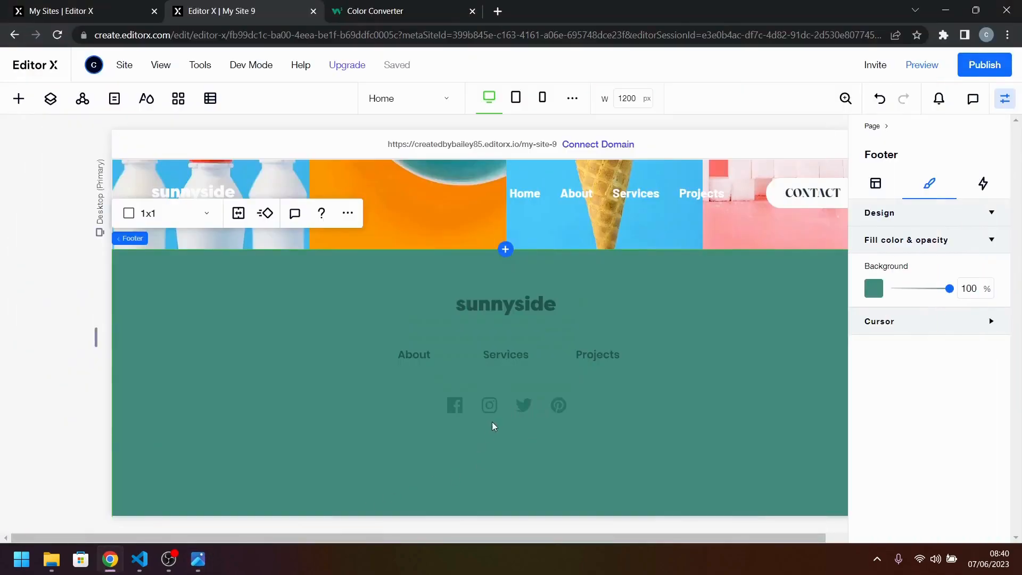
Centre the Facebook icon horizontally and vertically within its repeater item.
left_click(483, 407)
left_click(452, 410)
left_click(455, 409)
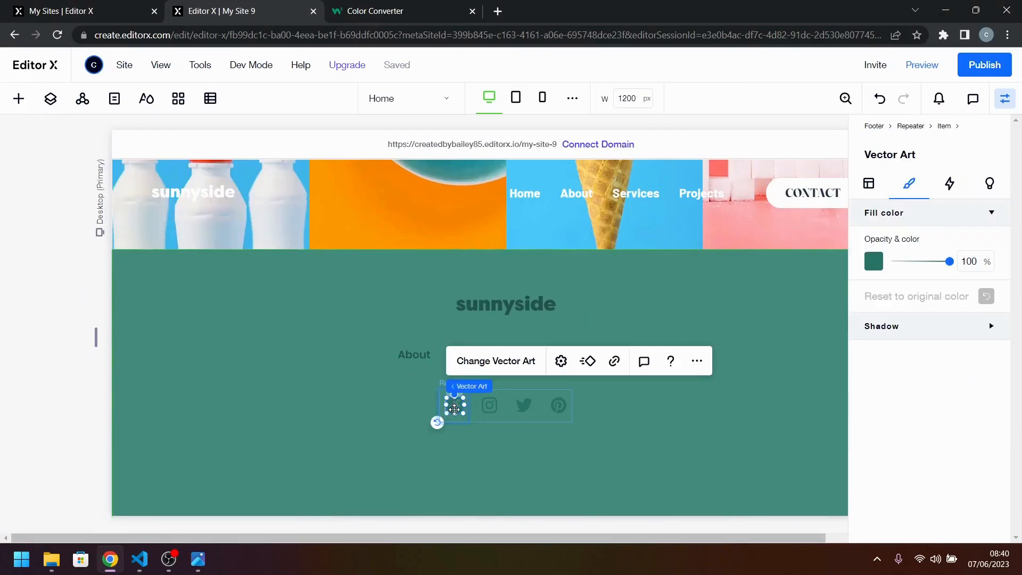
left_click(869, 183)
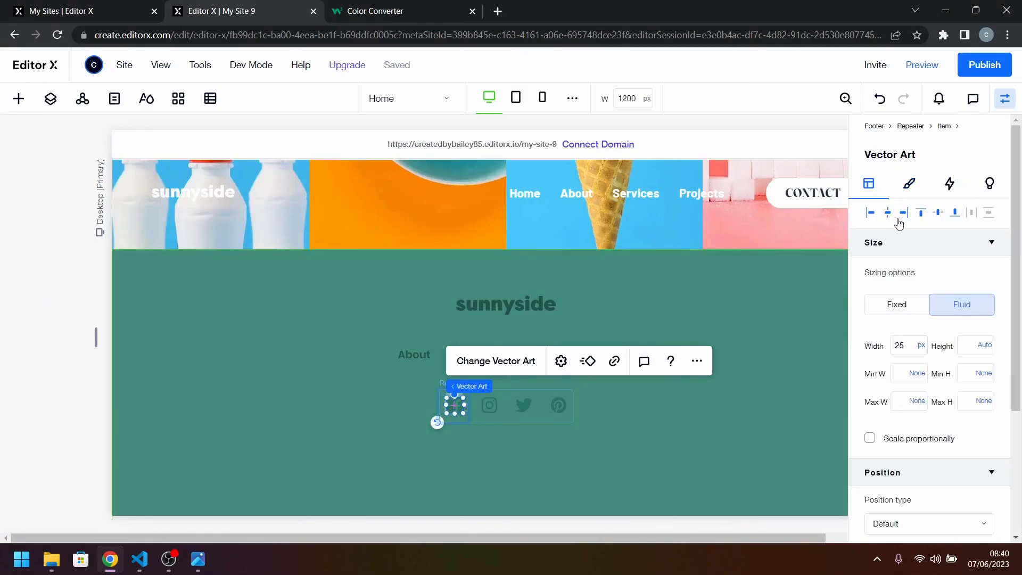
left_click(889, 214)
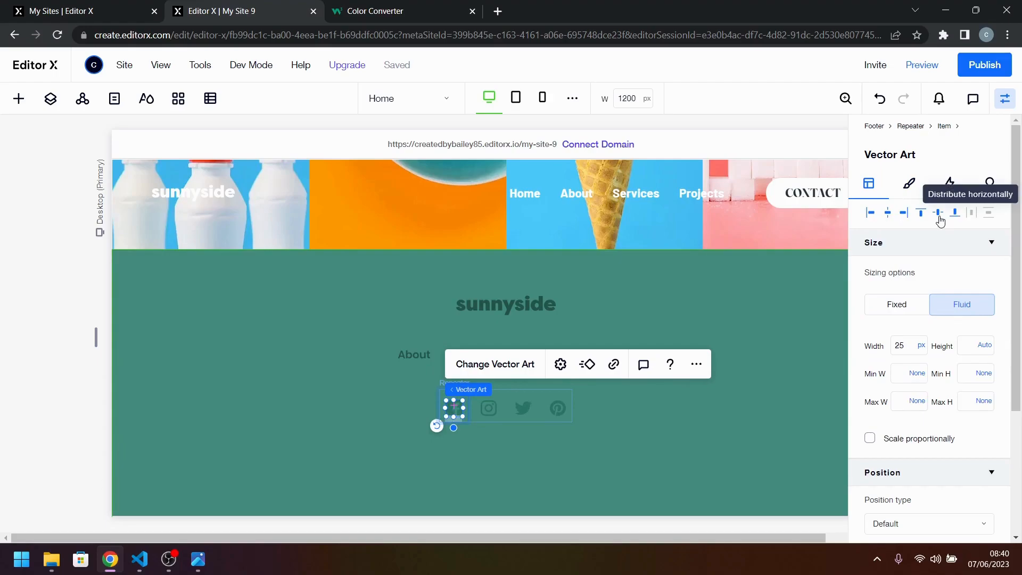
left_click(664, 440)
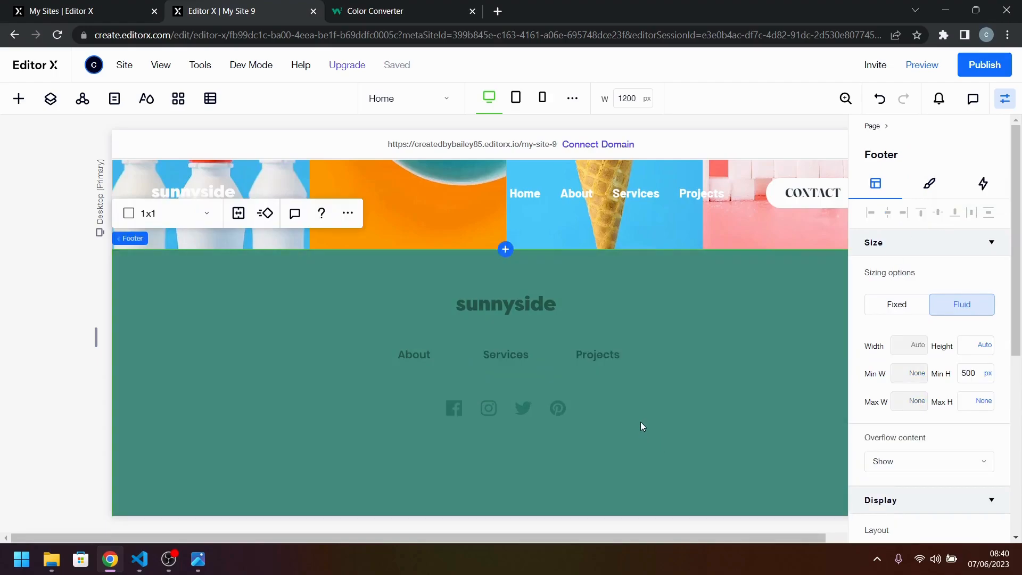
Compare the footer's background colour with the reference design, and open the Electric Tattoo file in Figma in a new browser tab.
scroll(391, 464, "down", 1)
left_click(389, 472)
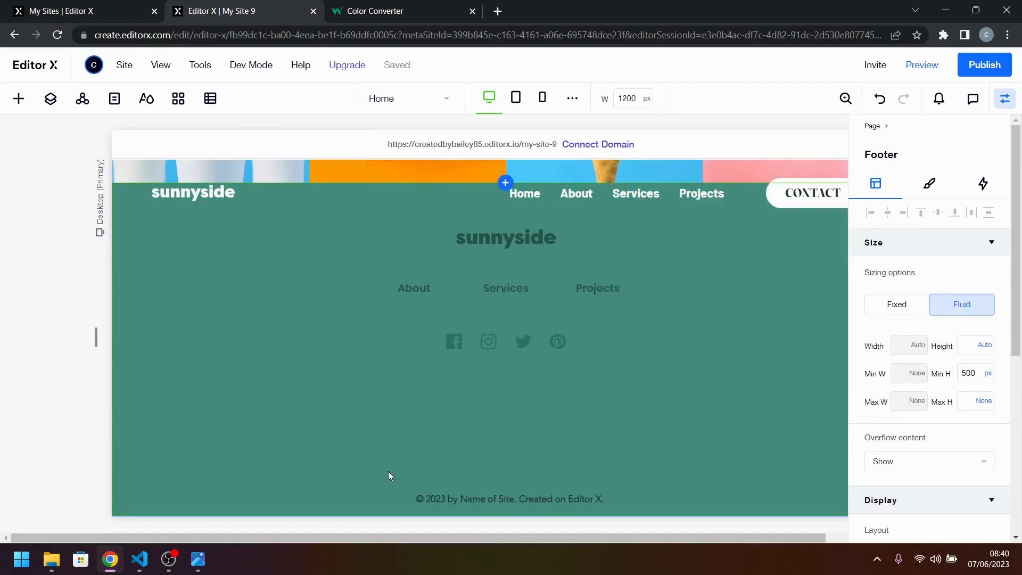
left_click(199, 568)
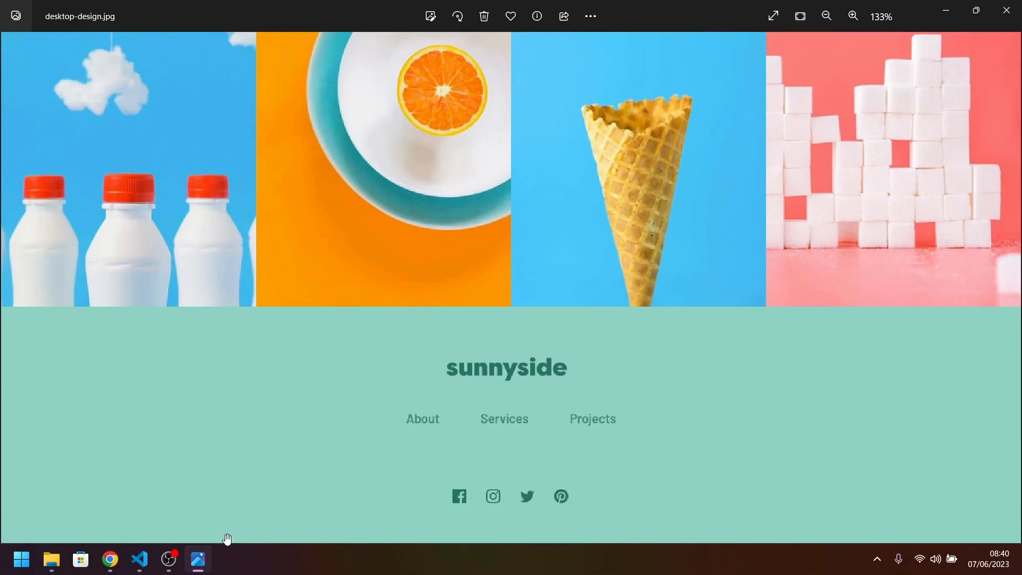
left_click(208, 567)
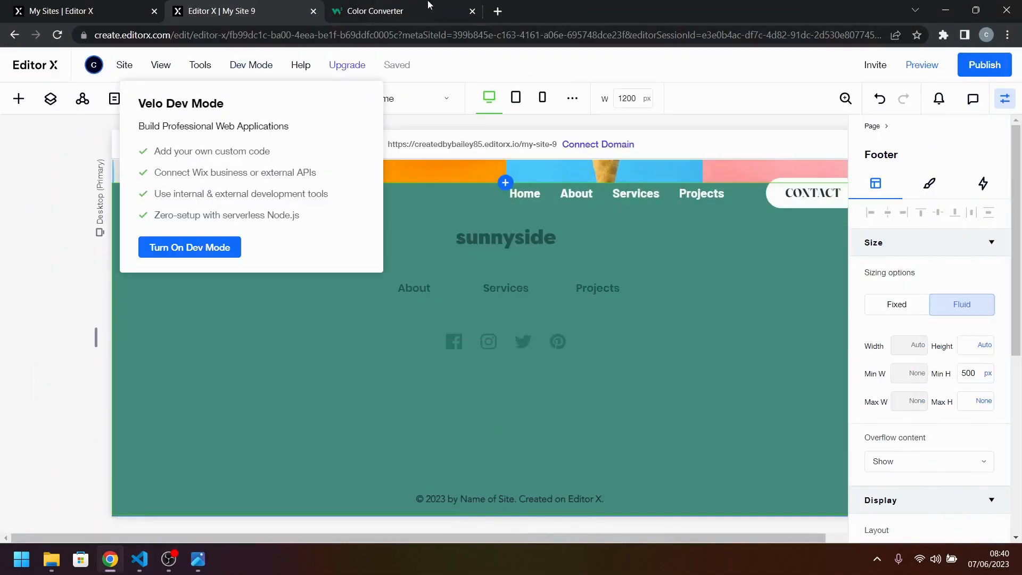
left_click(496, 10)
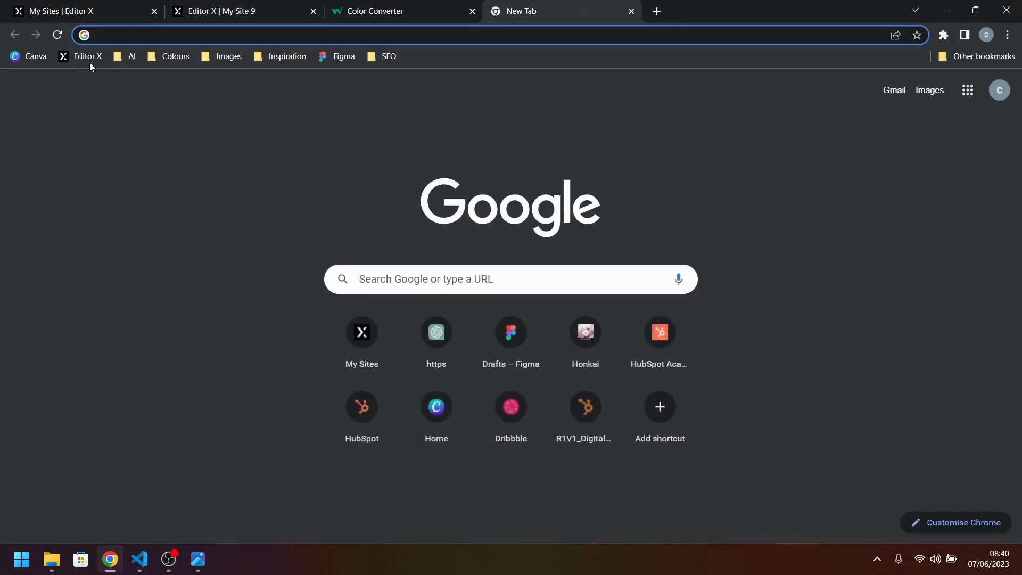
left_click(361, 56)
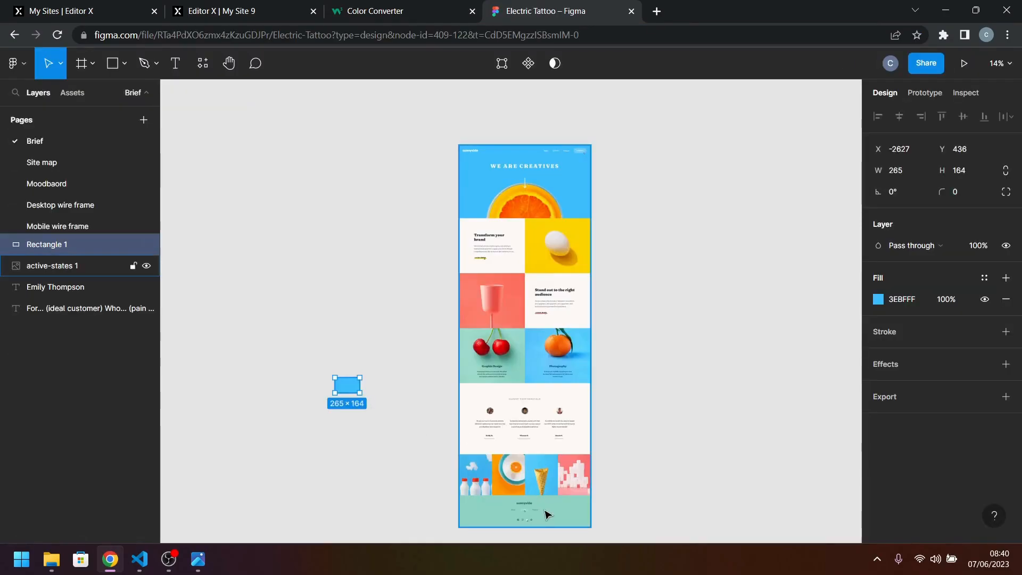
Sample the reference design's footer green, 90D4C5, as the fill of Rectangle 1 and copy its hex code.
left_click(879, 300)
left_click(721, 395)
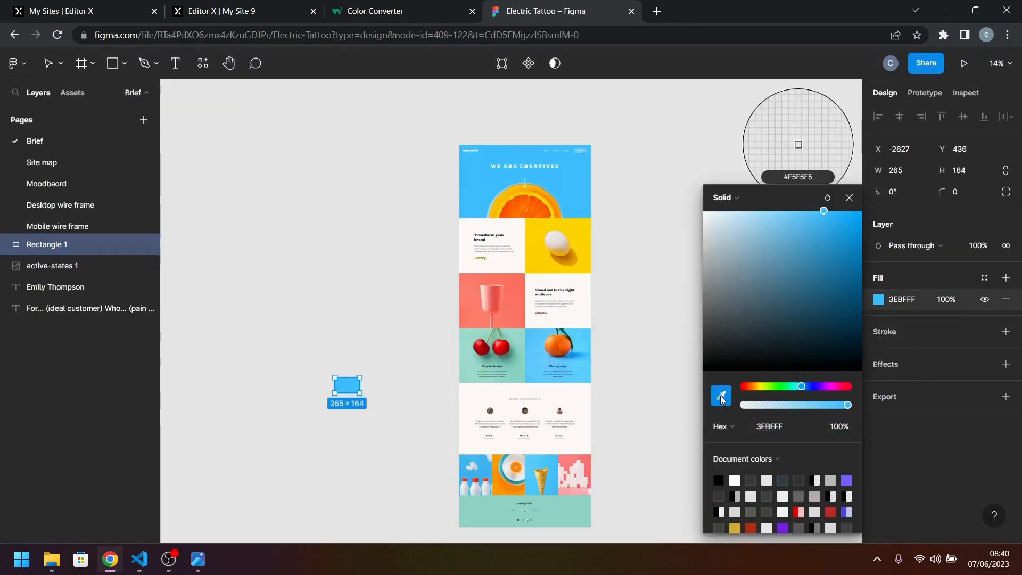
left_click(571, 515)
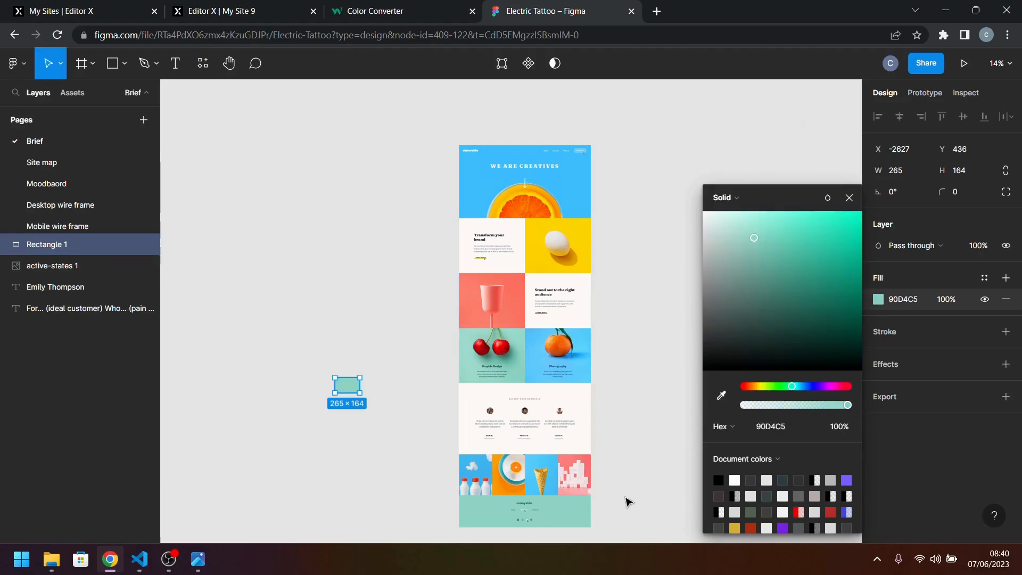
left_click(782, 427)
key("ctrl+c")
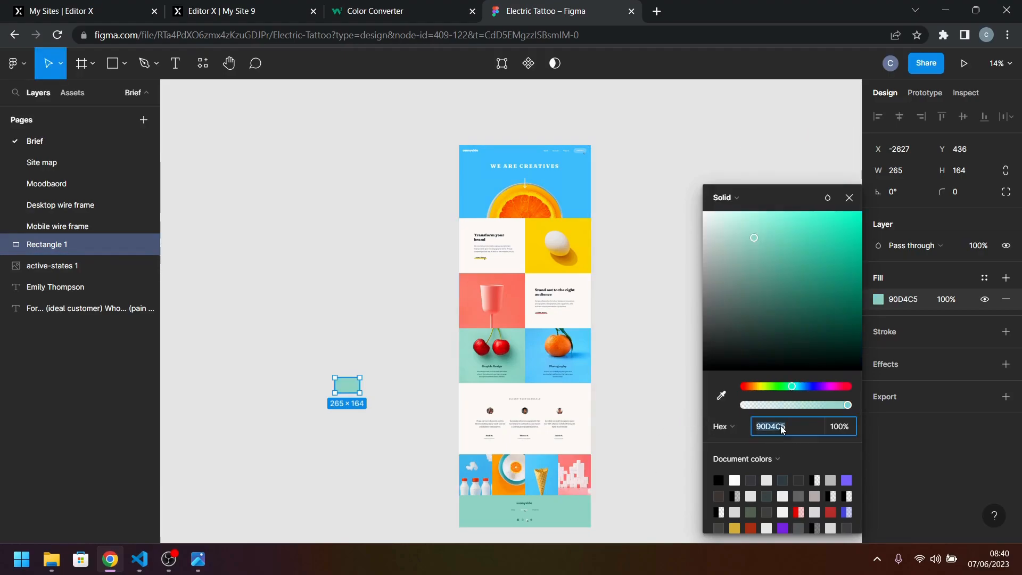
left_click(669, 371)
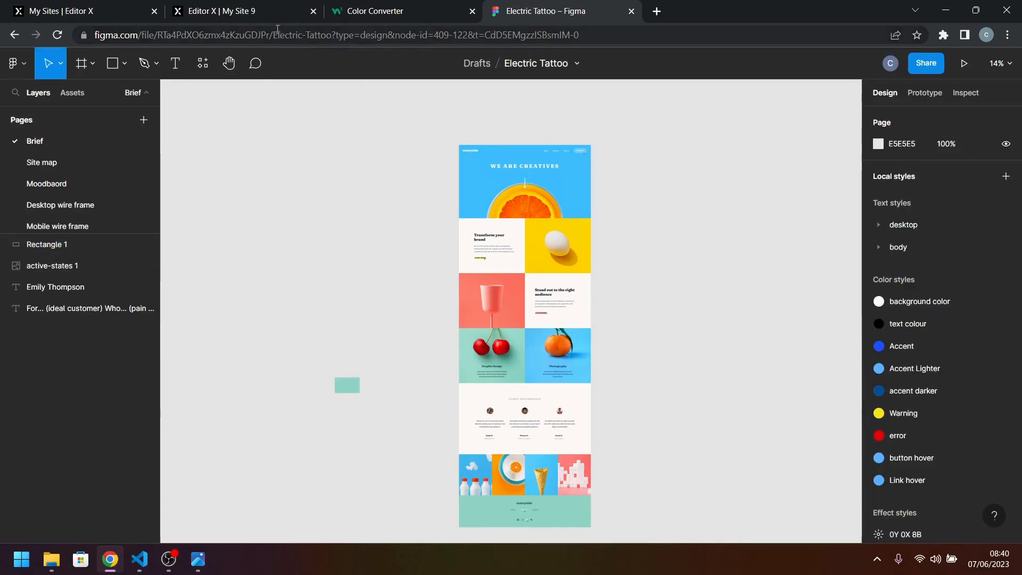
Back in Editor X, set the footer background to the custom colour #90D4C5 and compare it with the reference design.
left_click(265, 12)
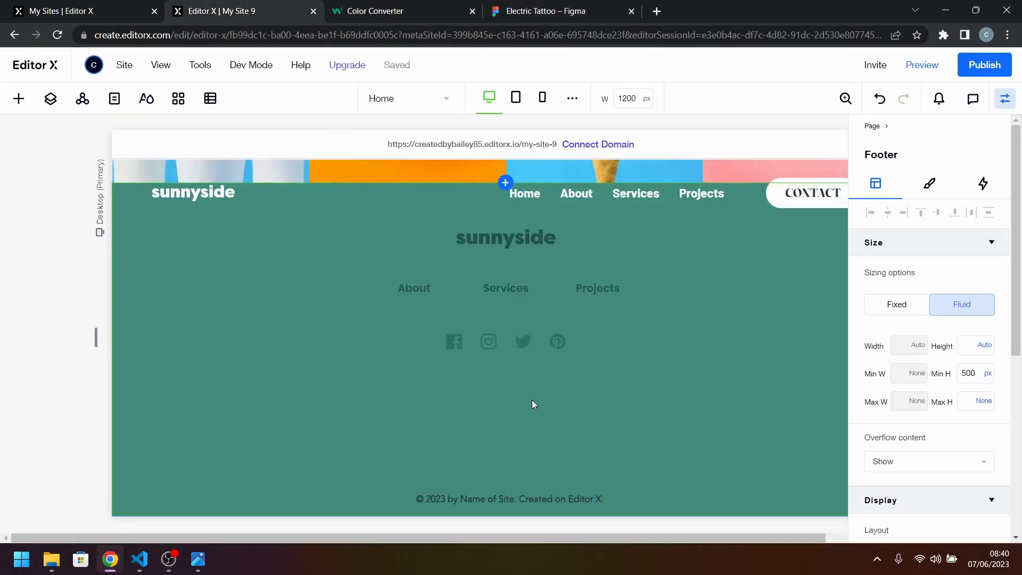
left_click(928, 185)
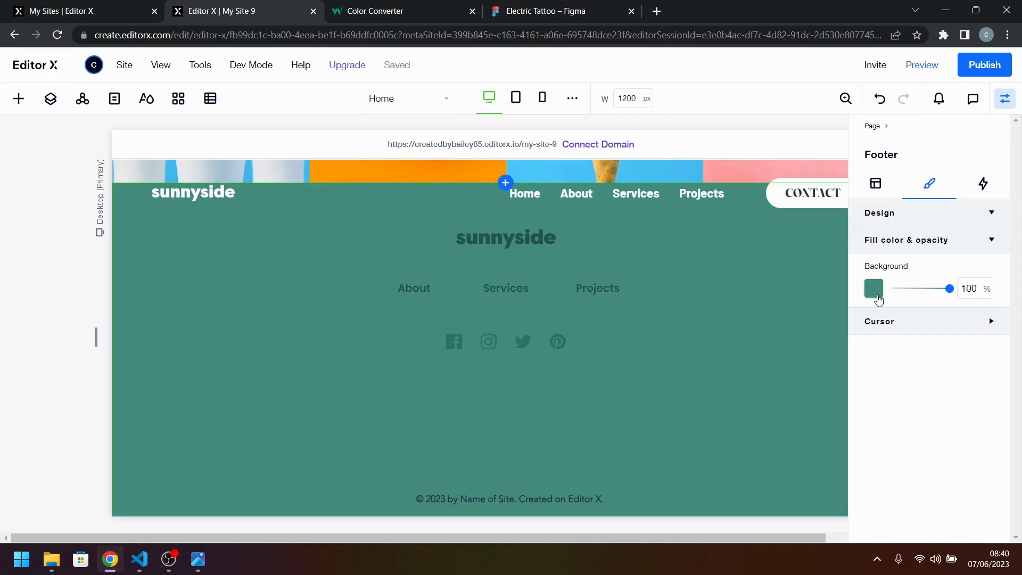
left_click(874, 289)
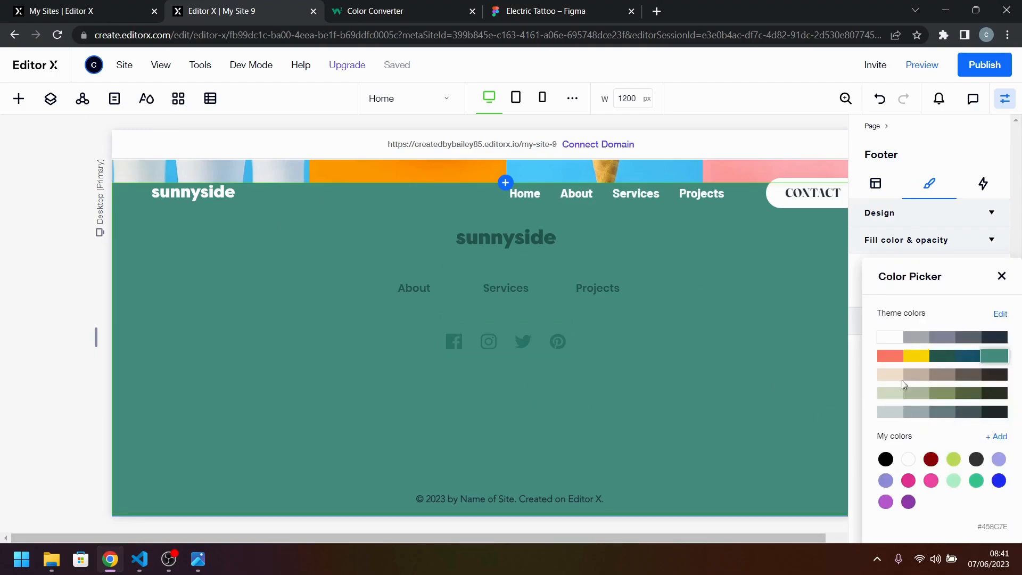
left_click(996, 437)
double_click(953, 475)
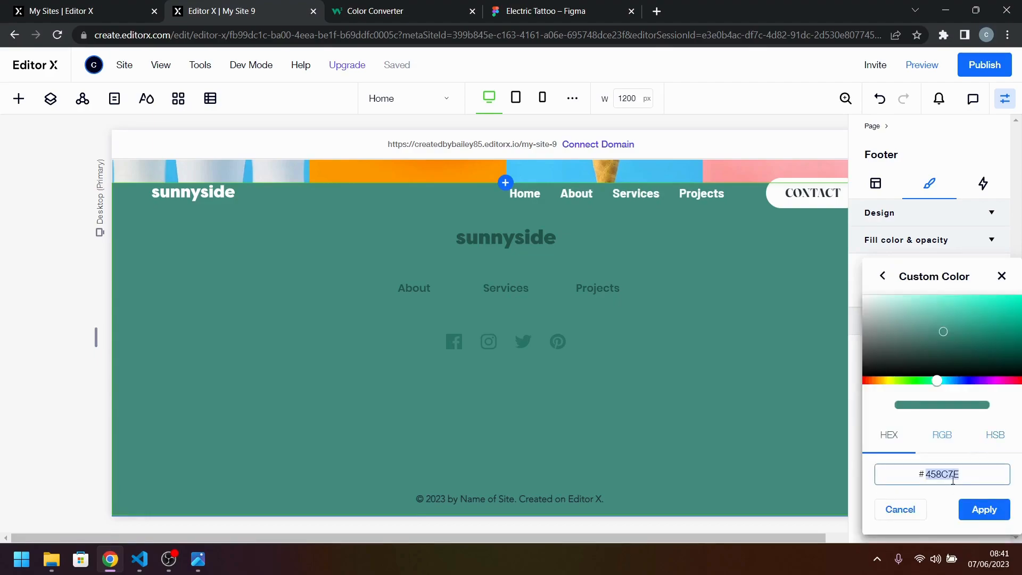
key("ctrl+v")
left_click(984, 510)
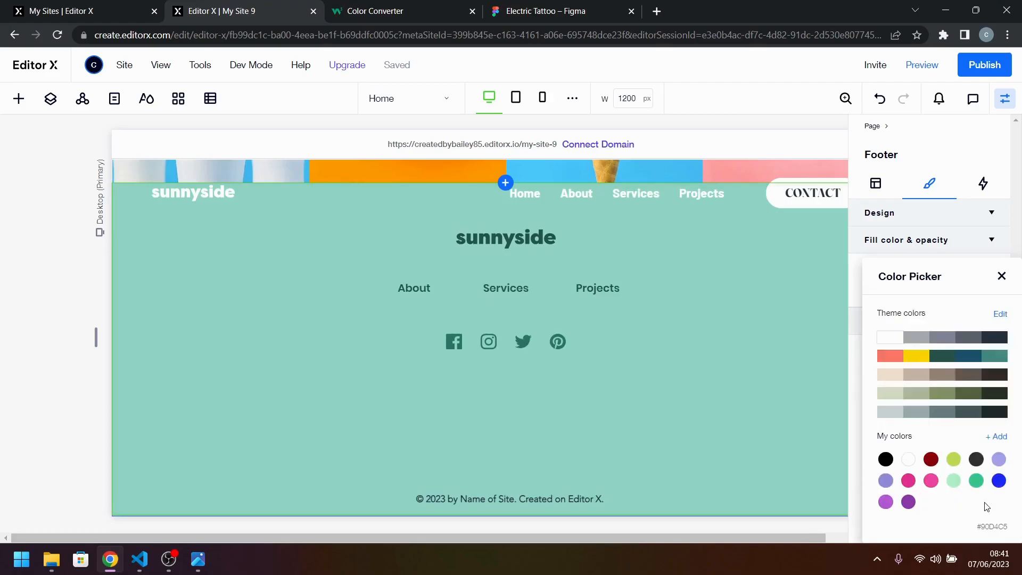
left_click(197, 559)
left_click(197, 559)
left_click(571, 456)
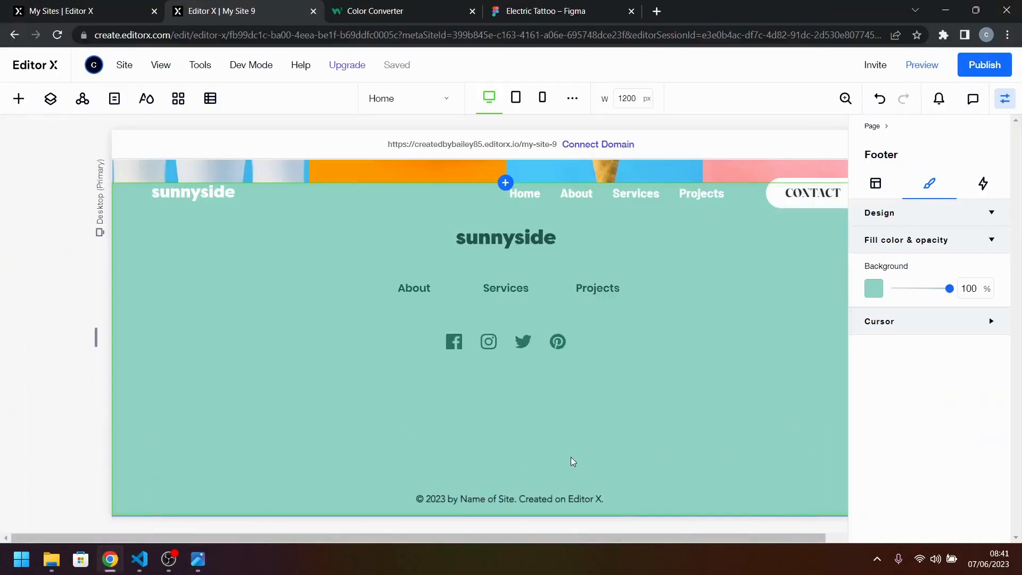
Combine the footer's social icon repeater, menu and sunnyside logo into one stack.
left_click(555, 342)
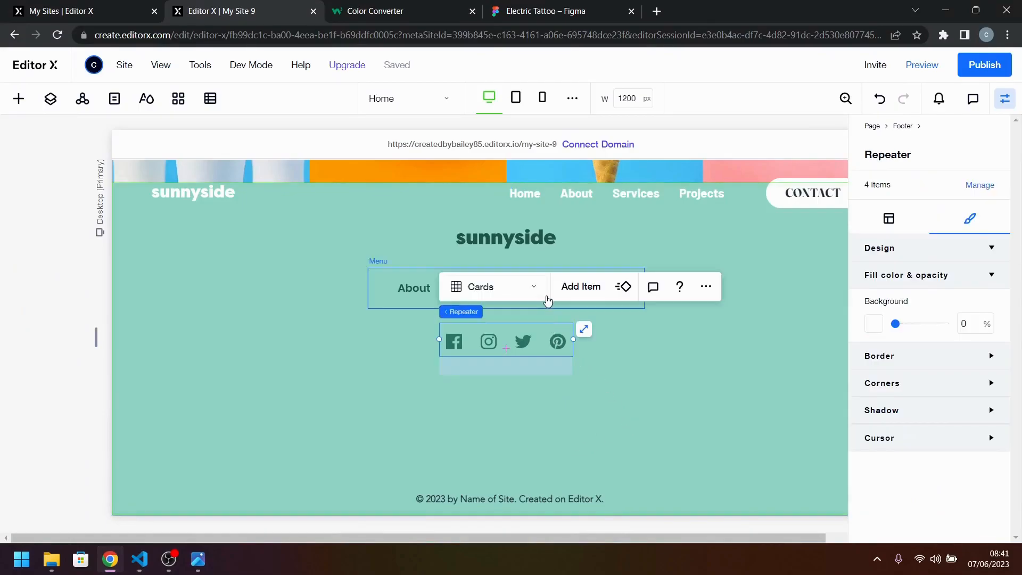
left_click(390, 287, "shift")
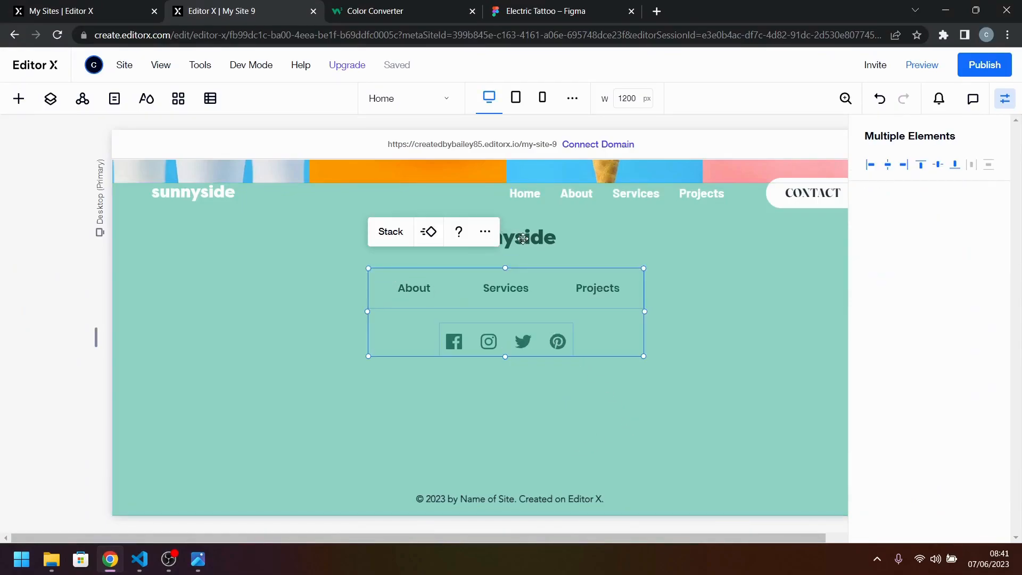
left_click(520, 238, "shift")
left_click(394, 195)
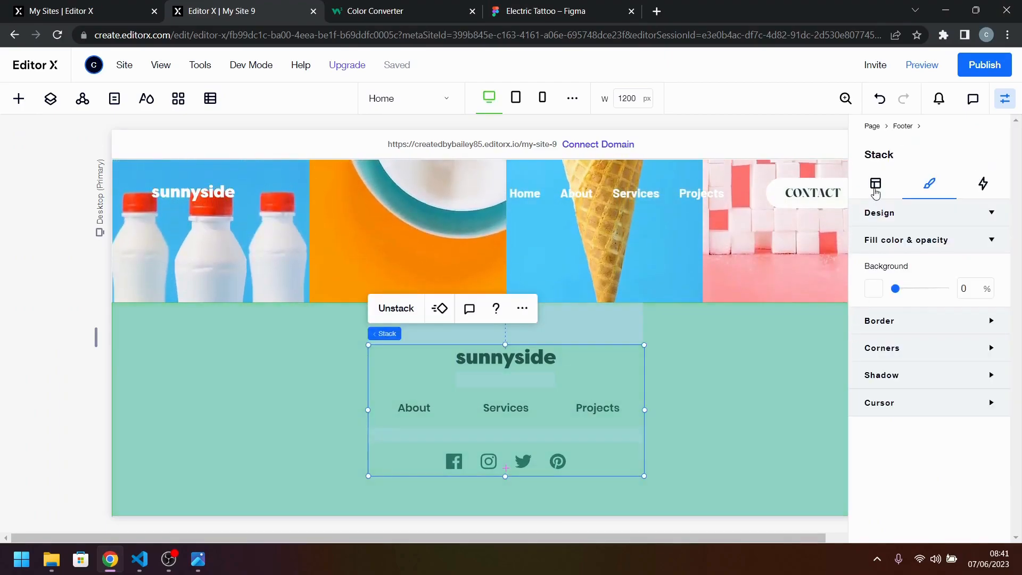
Set the footer stack's item spacing to 48 px and compare the vertical gaps with the reference design.
left_click(875, 188)
left_click(198, 559)
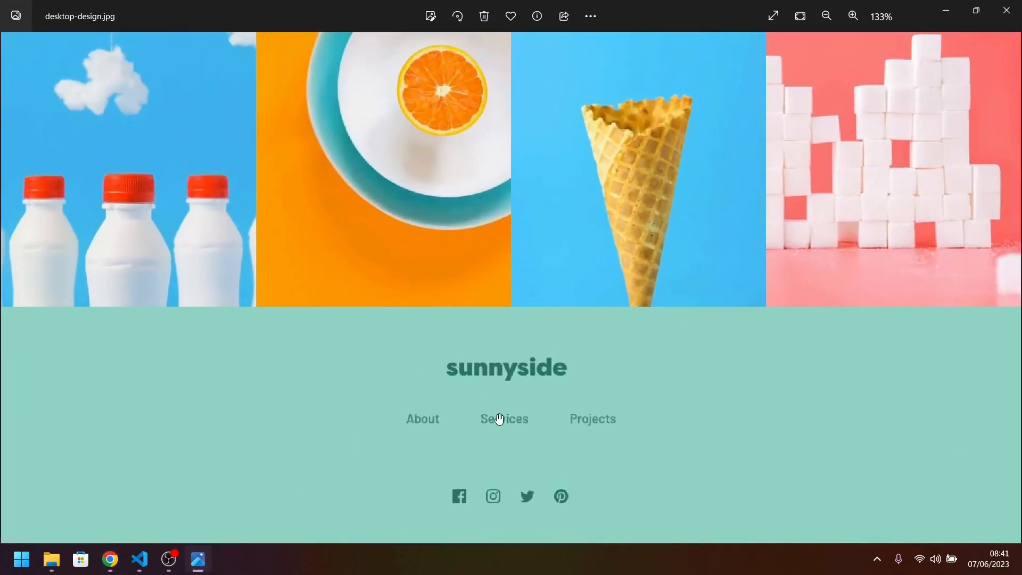
left_click(110, 559)
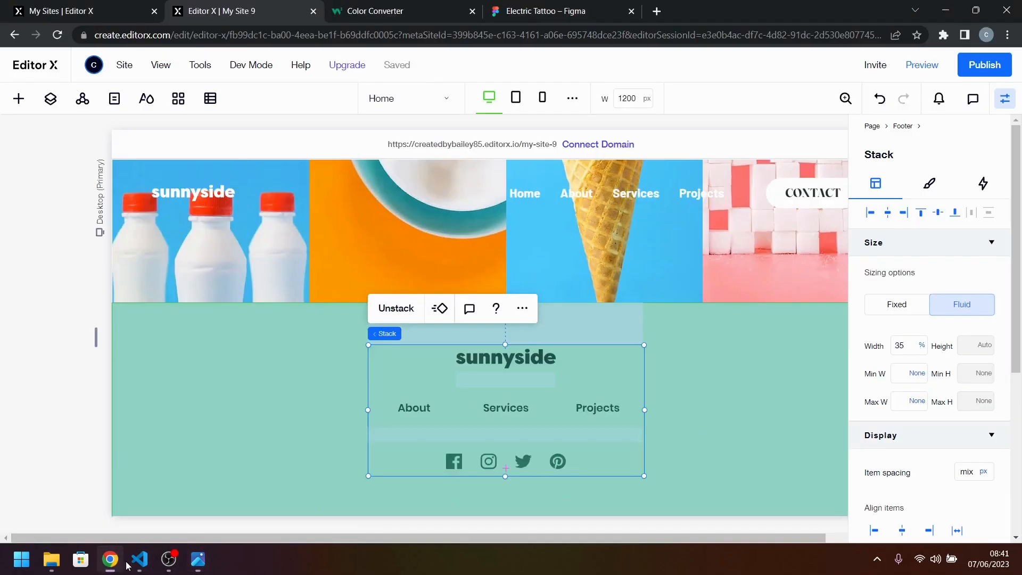
left_click(966, 471)
key("Return")
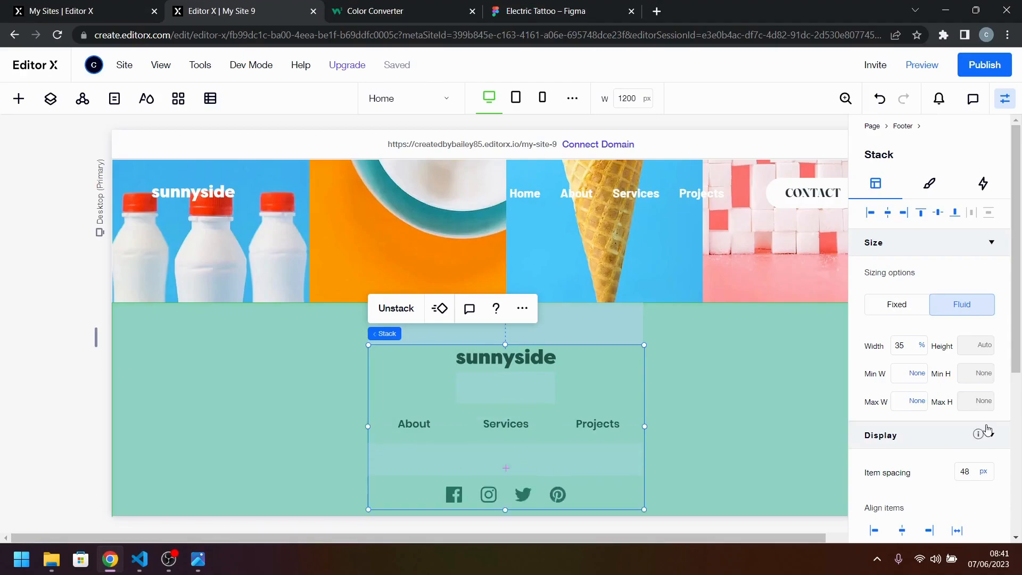
left_click(203, 564)
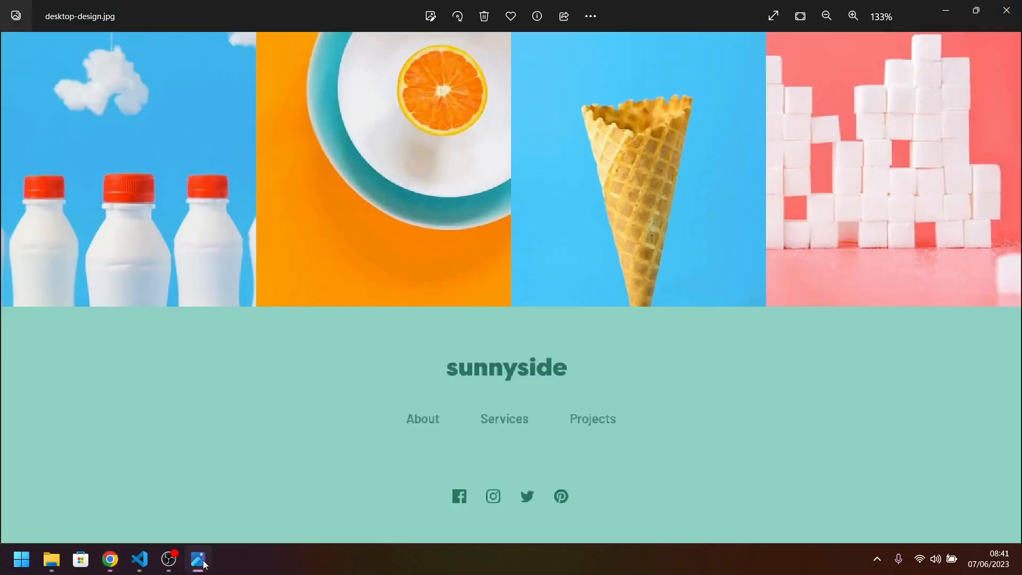
left_click(204, 564)
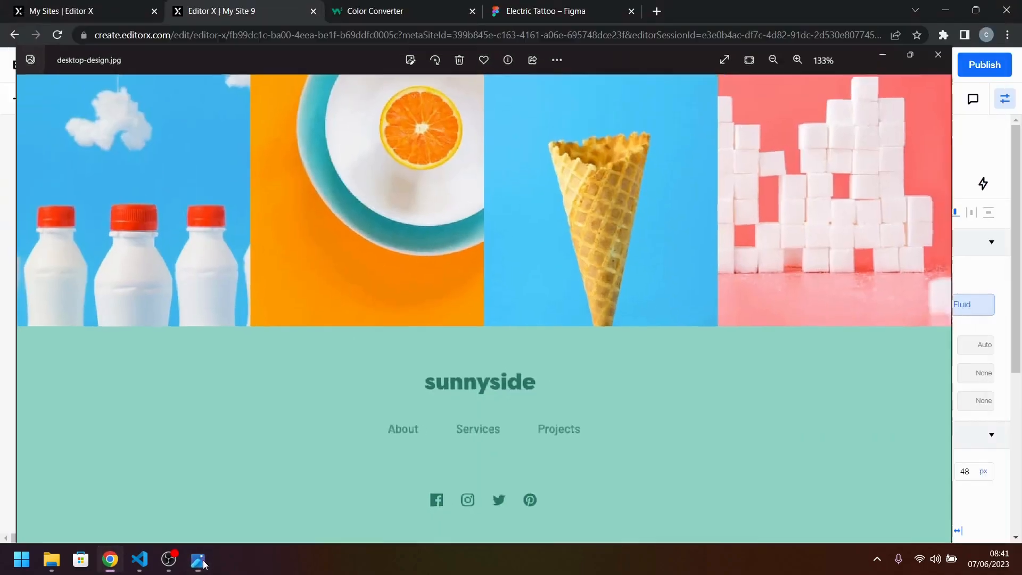
left_click(204, 563)
left_click(205, 564)
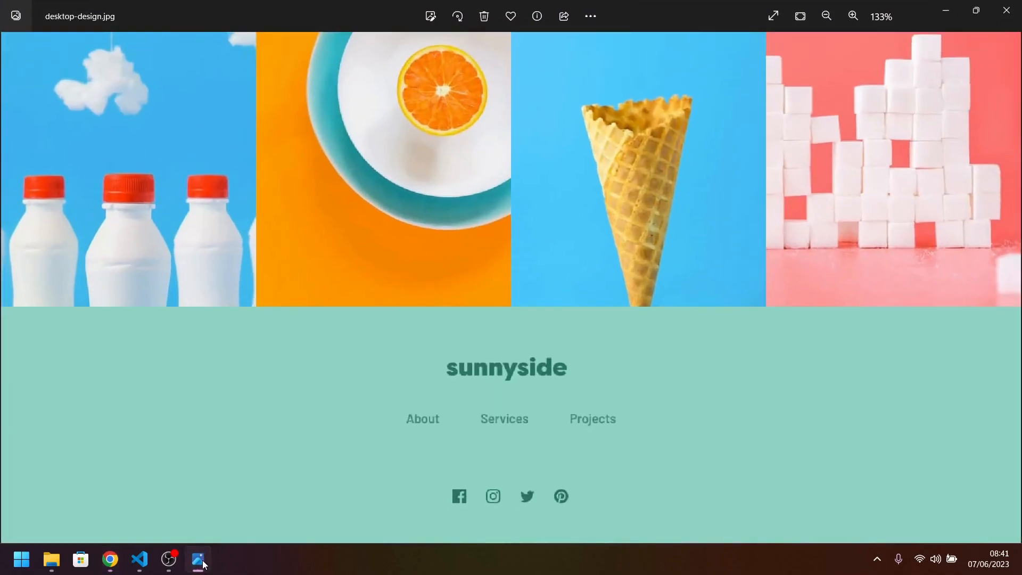
left_click(706, 421)
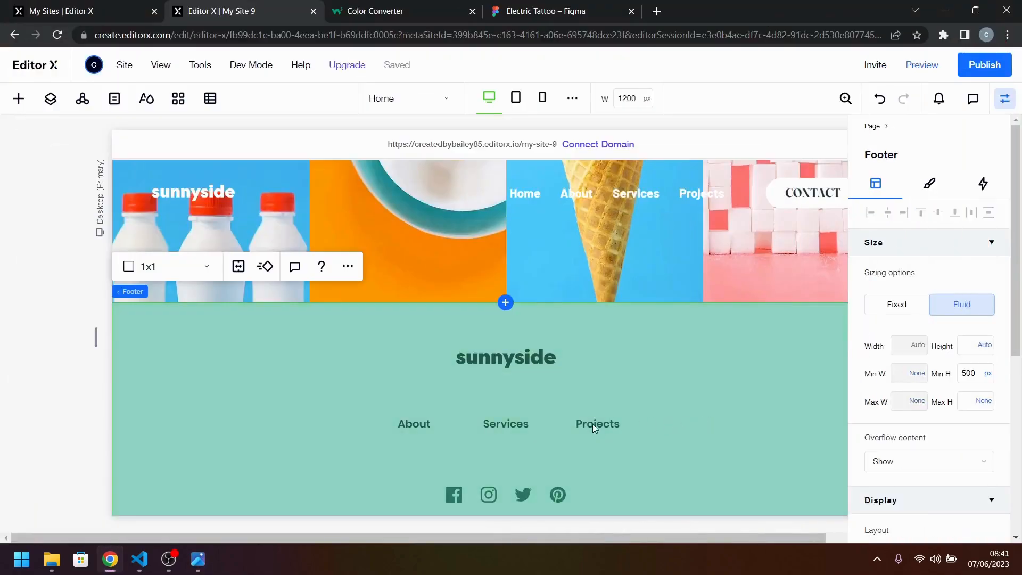
Set the footer stack's item spacing to 40 px and check it against the reference design.
left_click(526, 424)
left_click(966, 472)
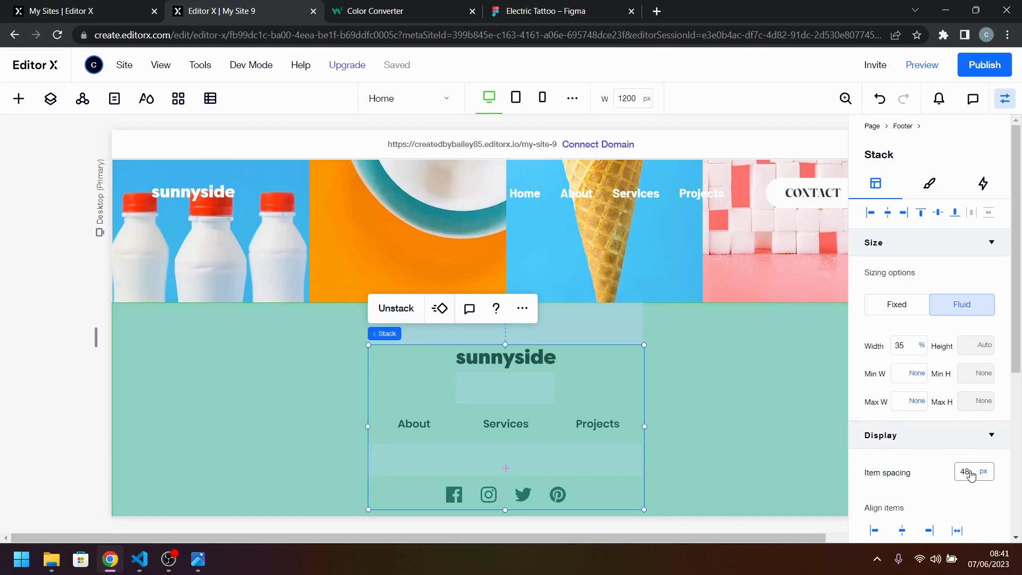
type("40")
key("Return")
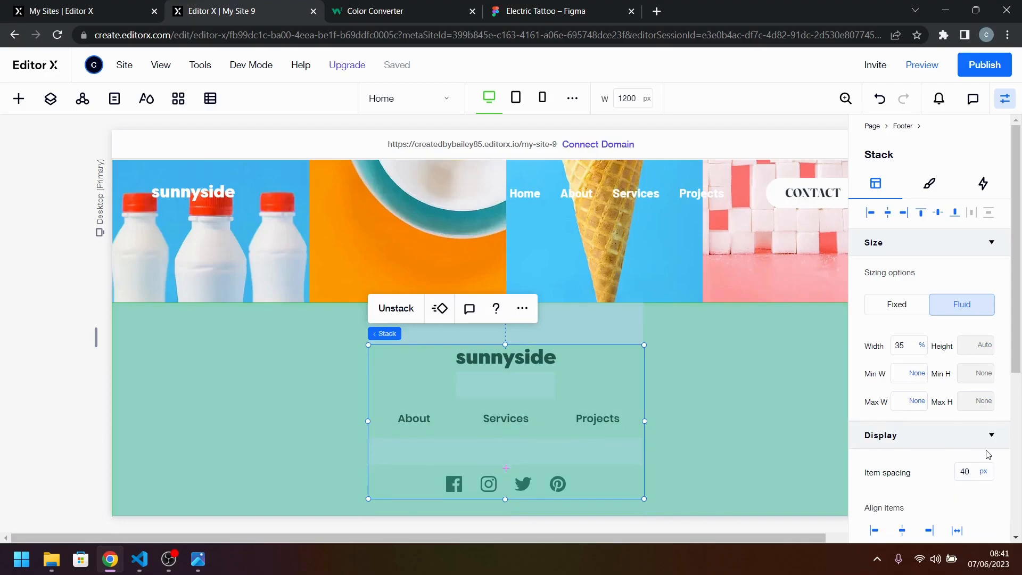
left_click(198, 559)
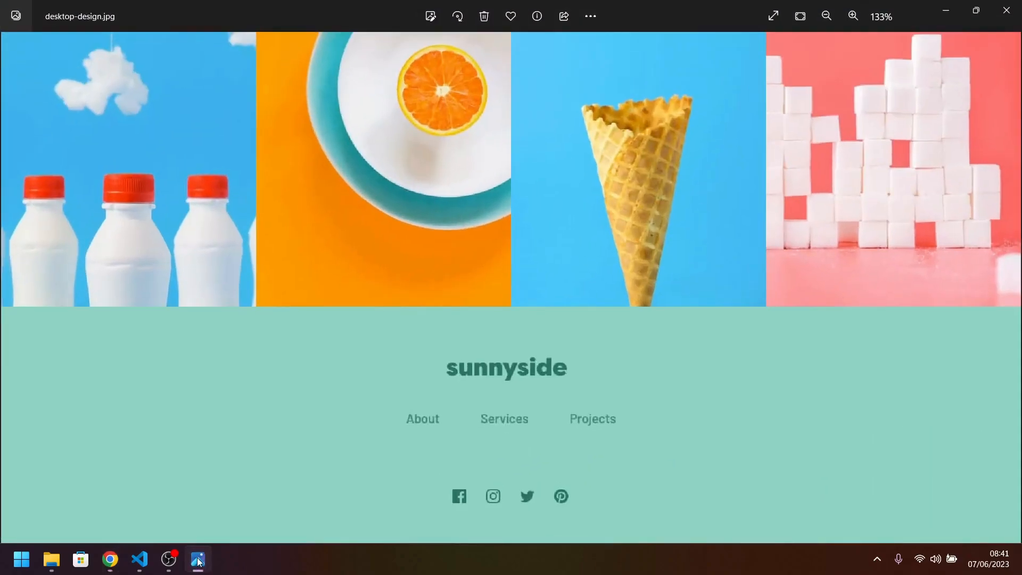
left_click(198, 559)
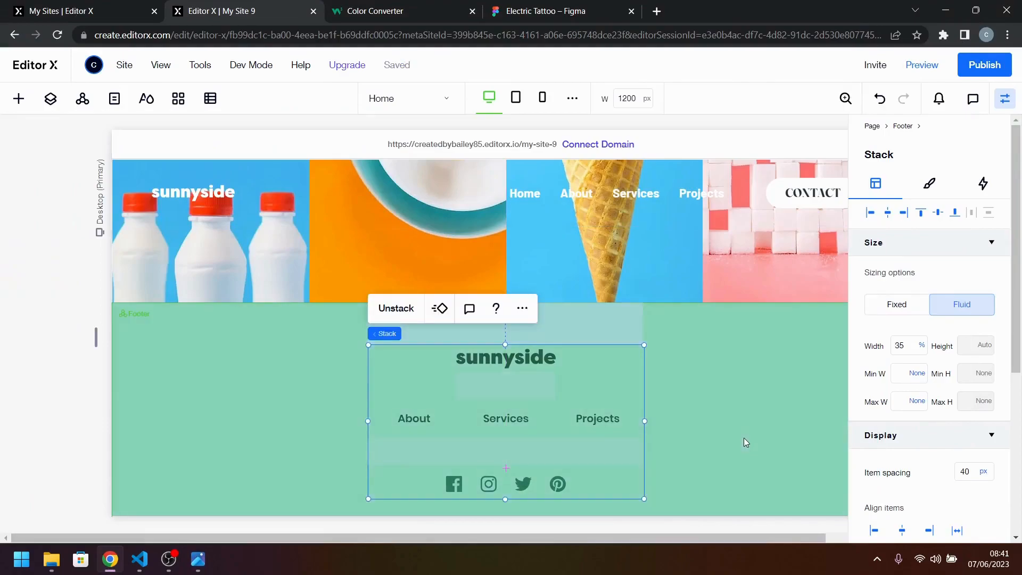
Set the footer's minimum height to None.
left_click(746, 442)
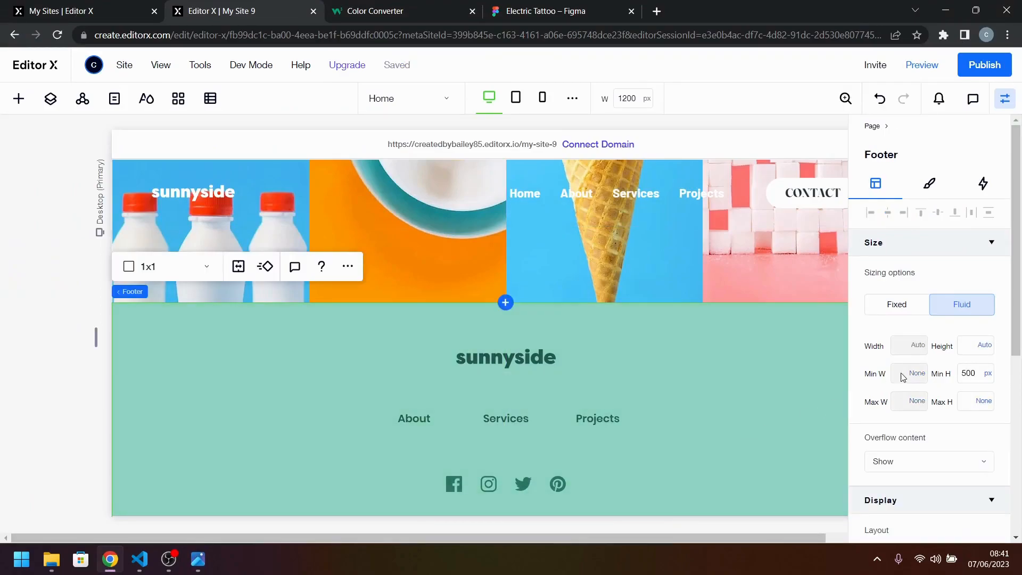
left_click(987, 376)
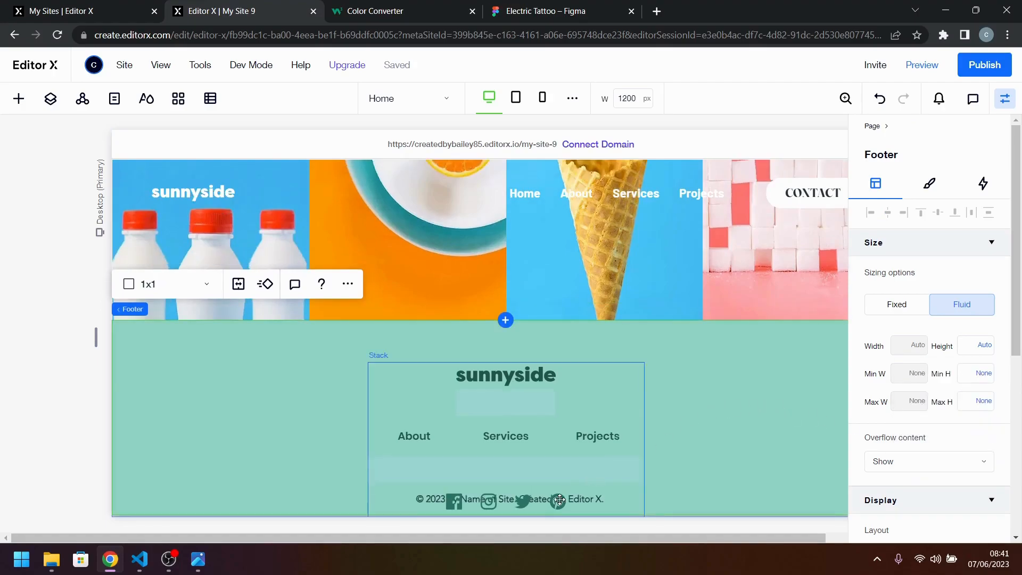
Undo the footer's minimum height change and the recent item spacing changes of its stack.
left_click(560, 499)
left_click(559, 499)
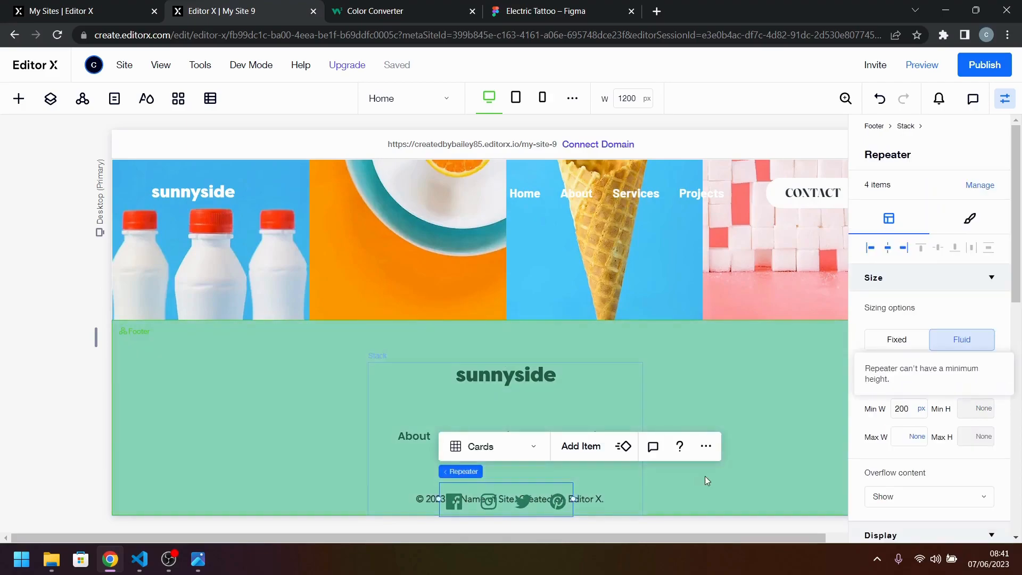
key("ctrl+z")
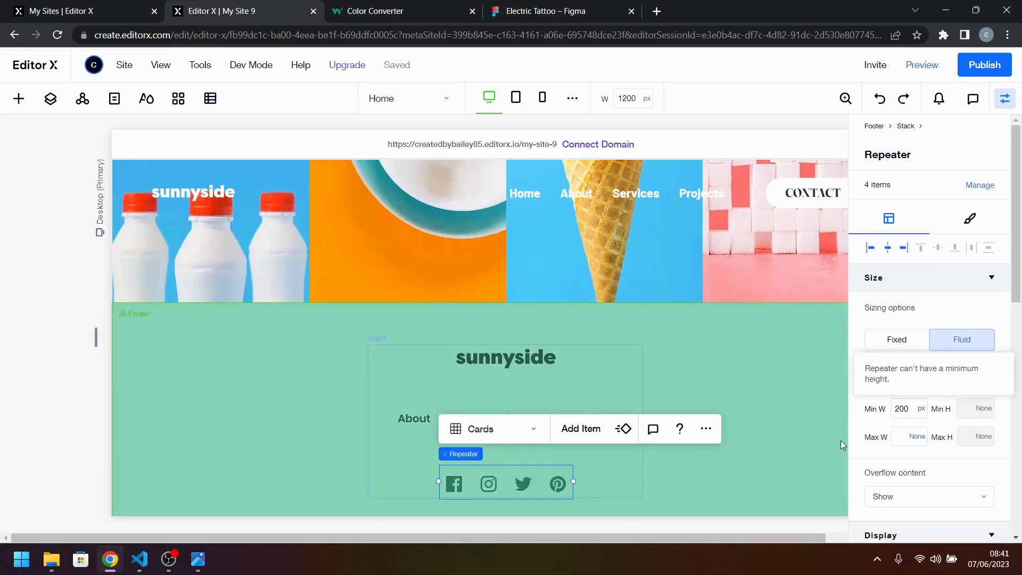
key("ctrl+z")
key("ctrl+z")
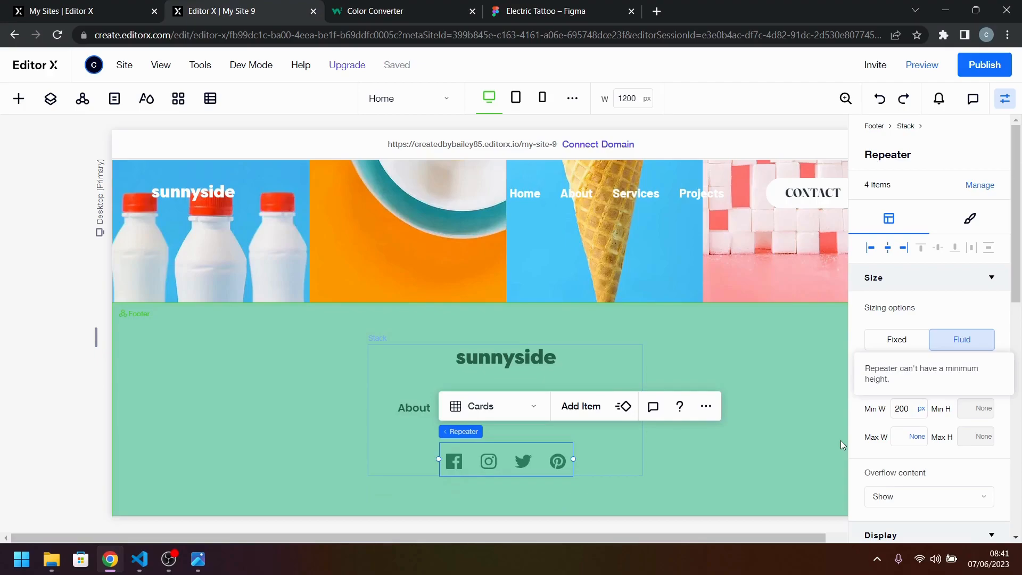
Try moving the copyright text up beneath the footer stack and selecting both together, and undo the move.
left_click(679, 451)
left_click(542, 500)
left_click_drag(543, 503, 538, 391)
left_click(560, 345, "shift")
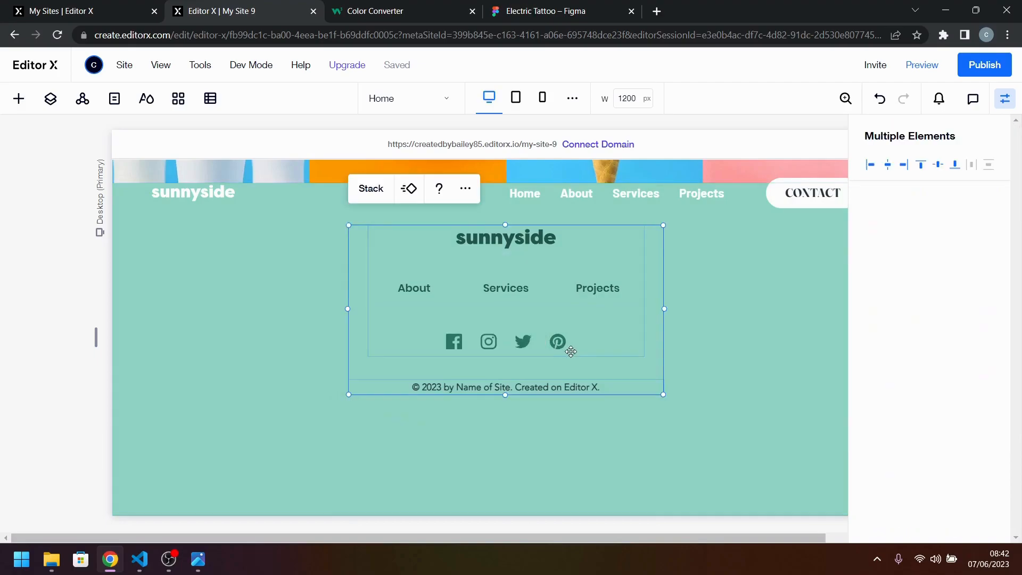
left_click(542, 344)
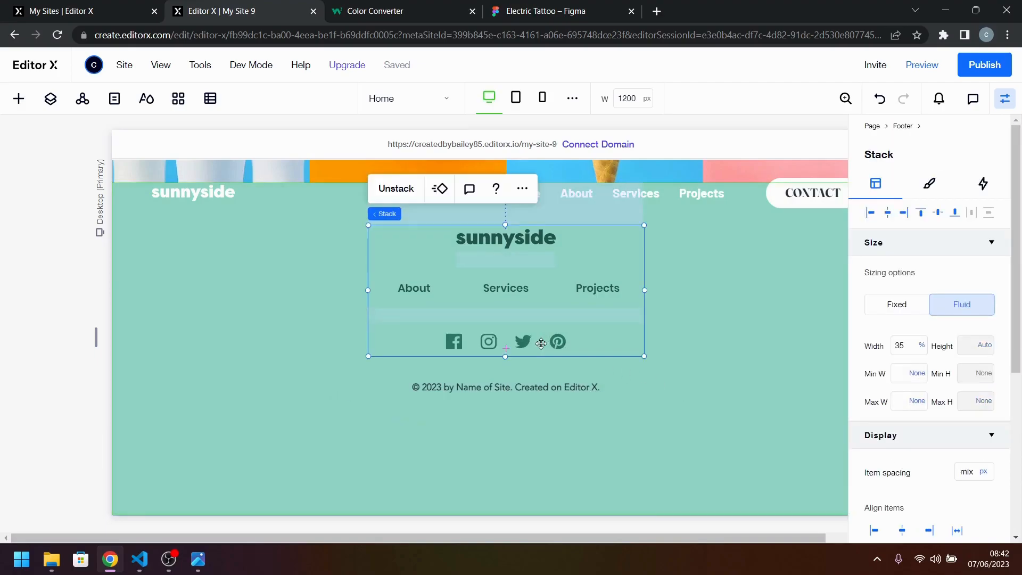
key("ctrl+z")
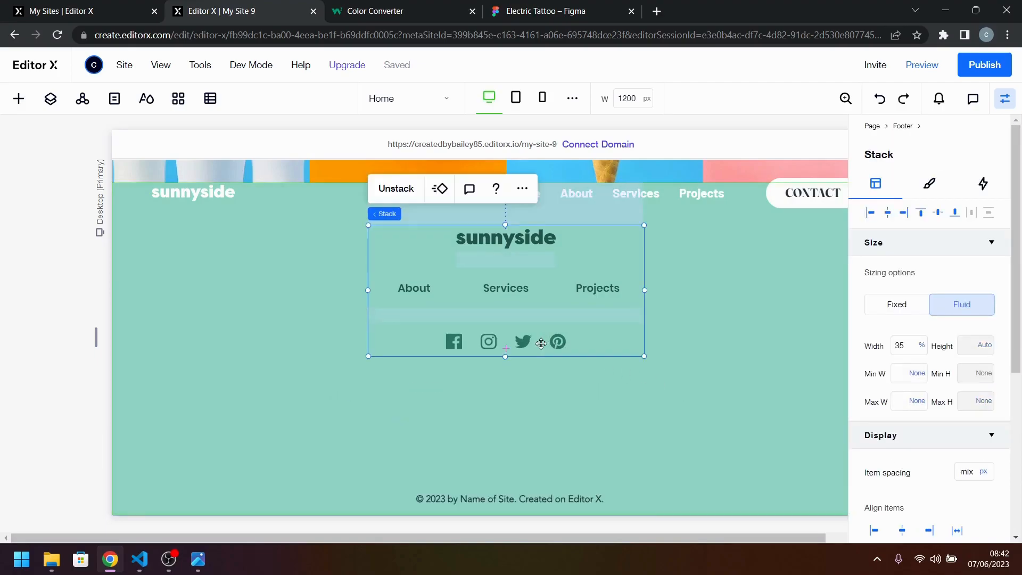
Undo the stacking of the footer elements and set the footer's background to the saved light green #90D4C5.
key("ctrl+z")
left_click(600, 396)
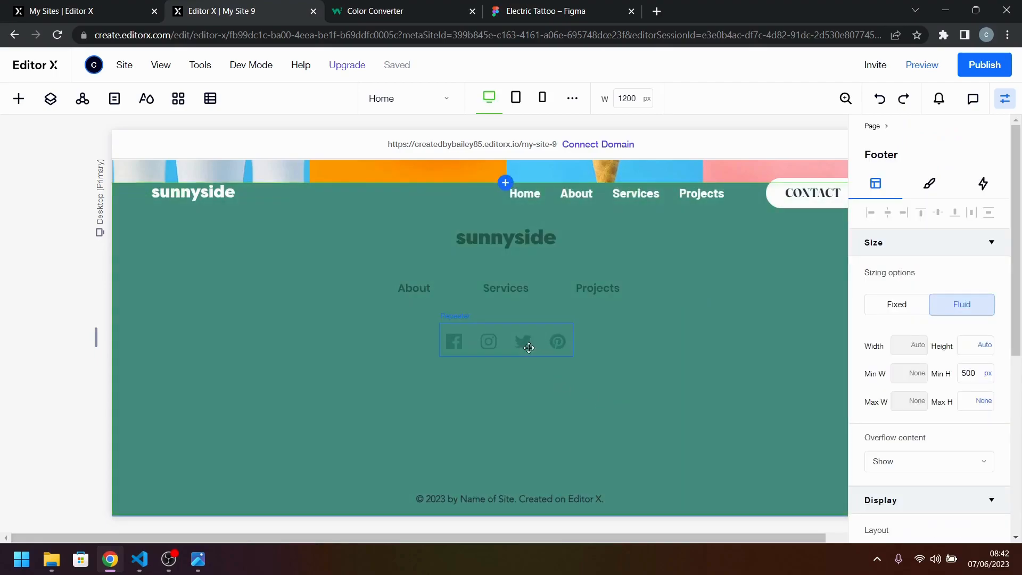
left_click(931, 193)
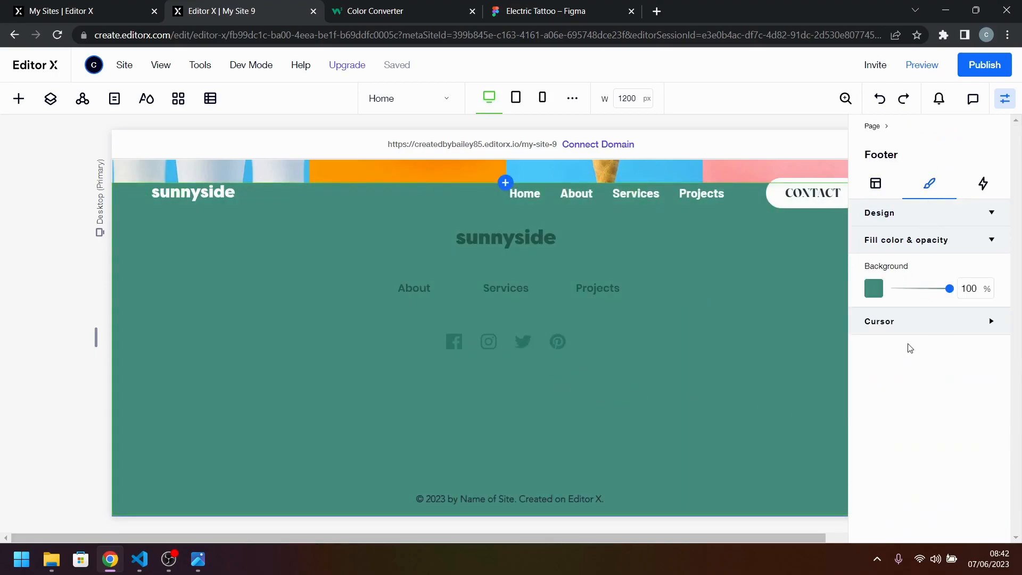
left_click(873, 288)
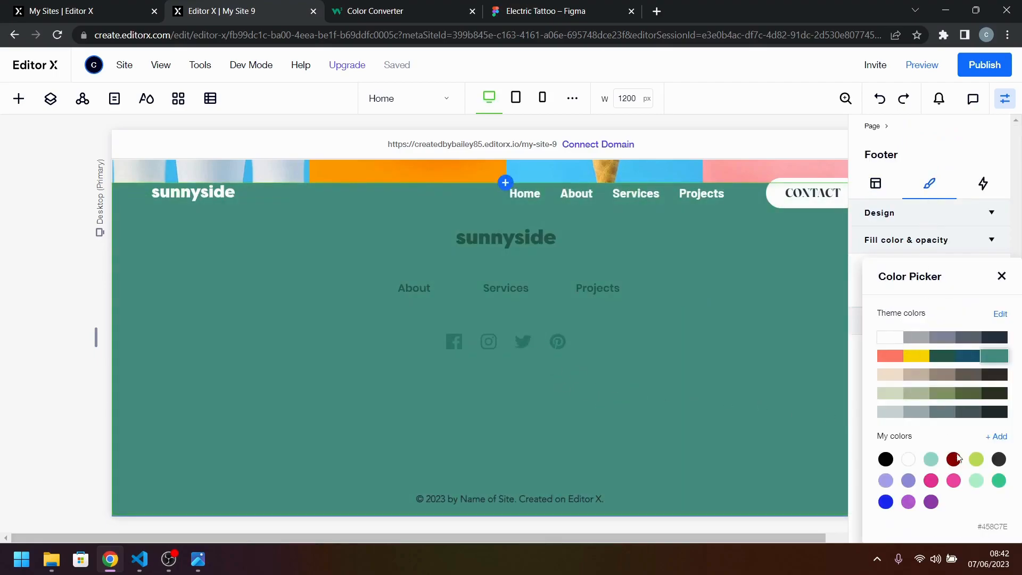
left_click(1004, 484)
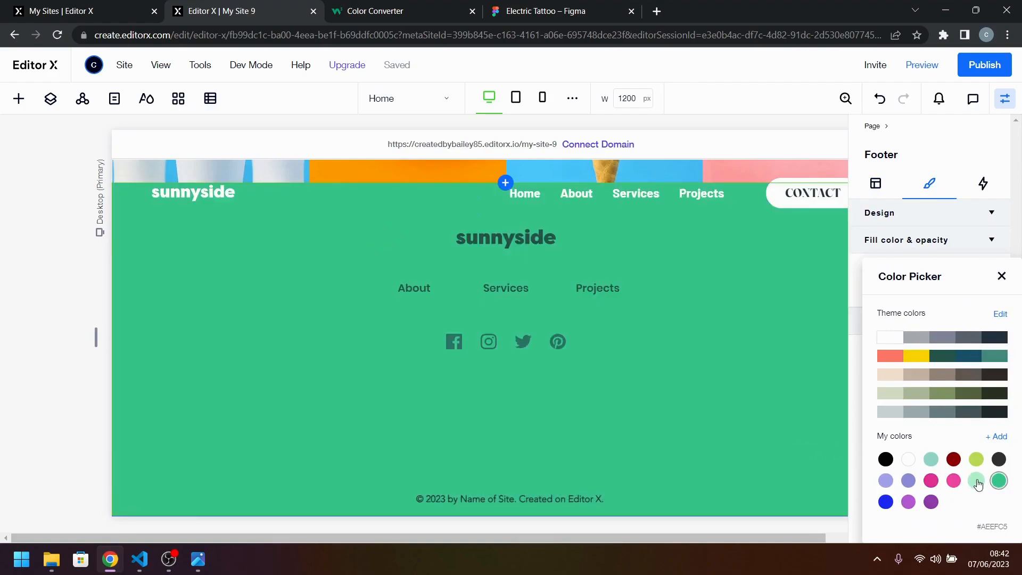
left_click(933, 464)
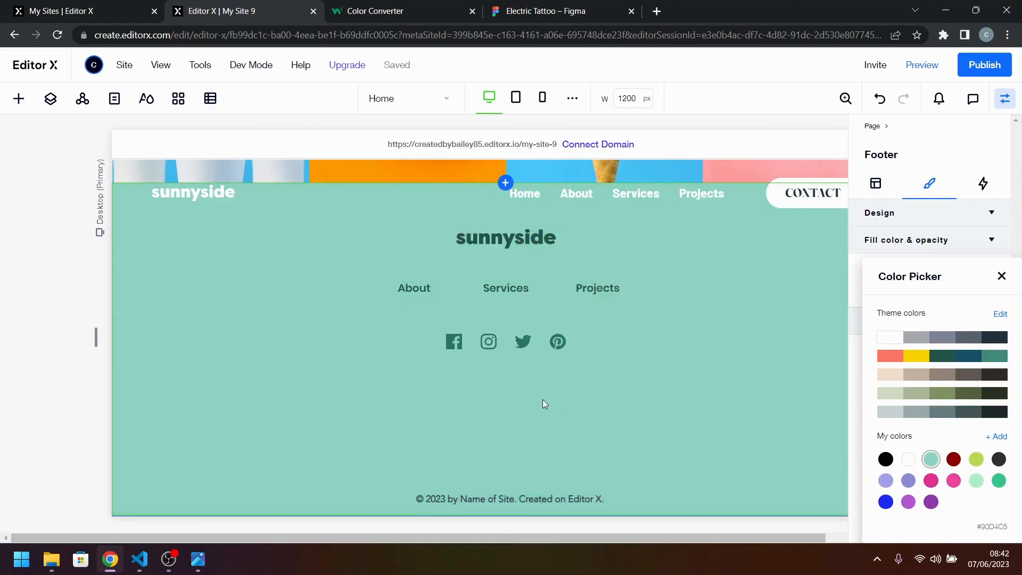
left_click(519, 411)
Combine the footer's copyright text, social icon repeater, menu and sunnyside logo into one stack.
left_click(521, 498)
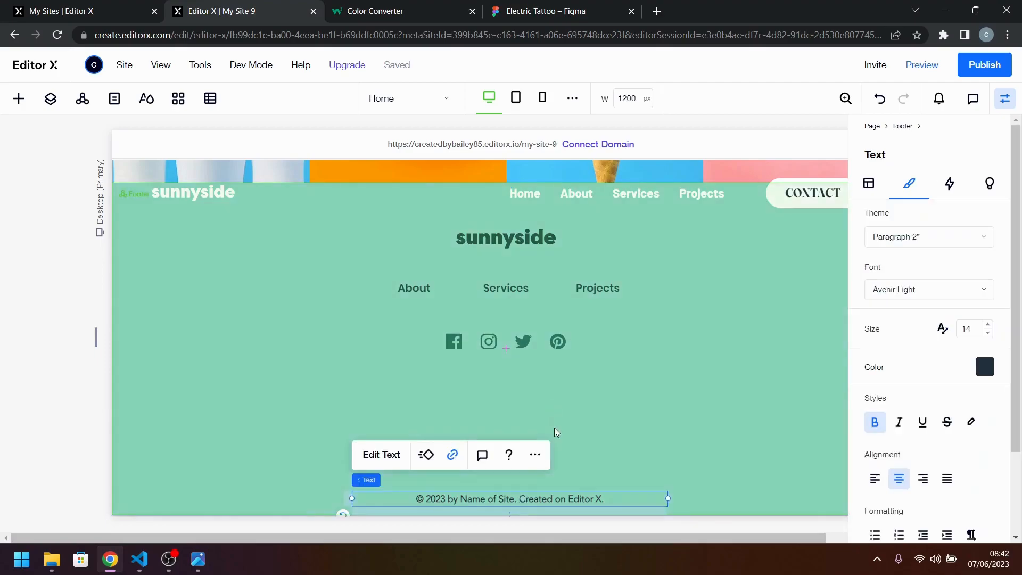
left_click(539, 348, "shift")
left_click(530, 292, "shift")
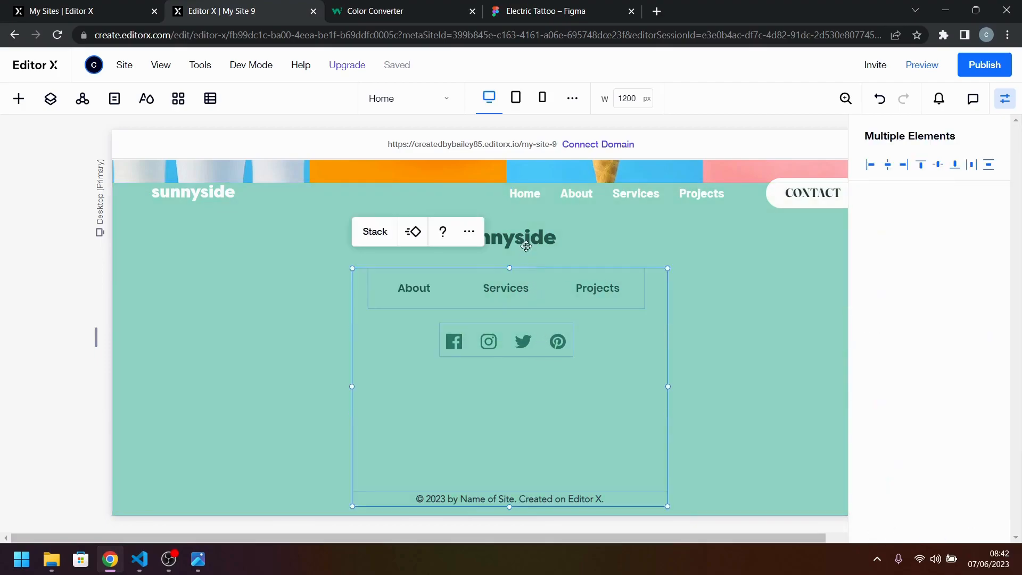
key("Escape")
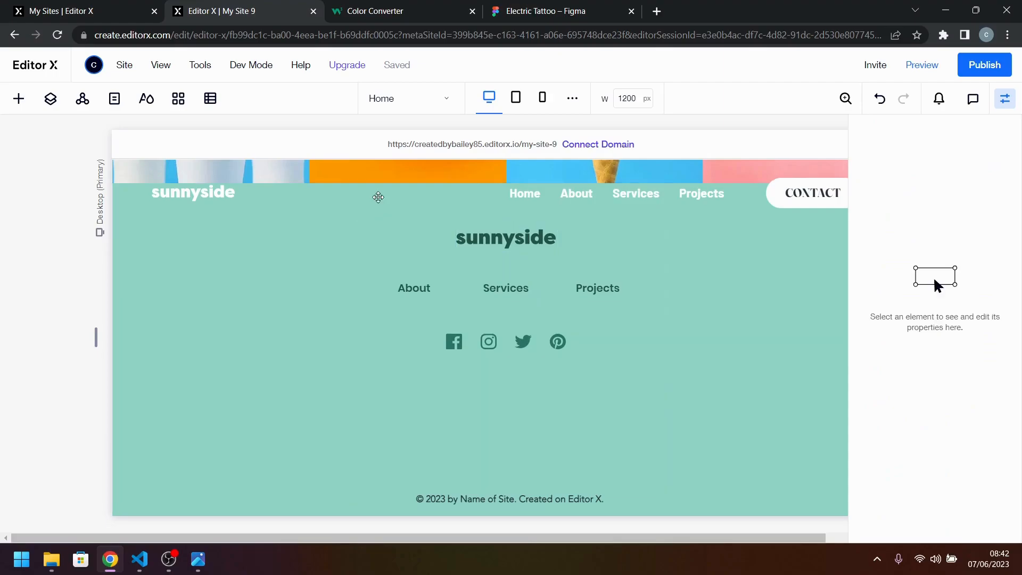
left_click(465, 281)
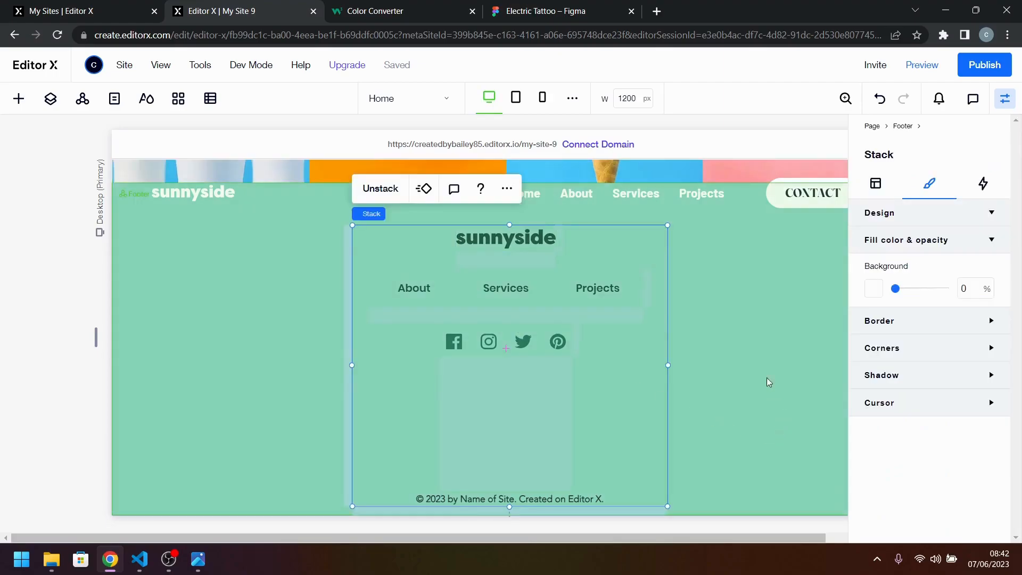
Set the item spacing of the new footer stack to 40 px.
left_click(876, 184)
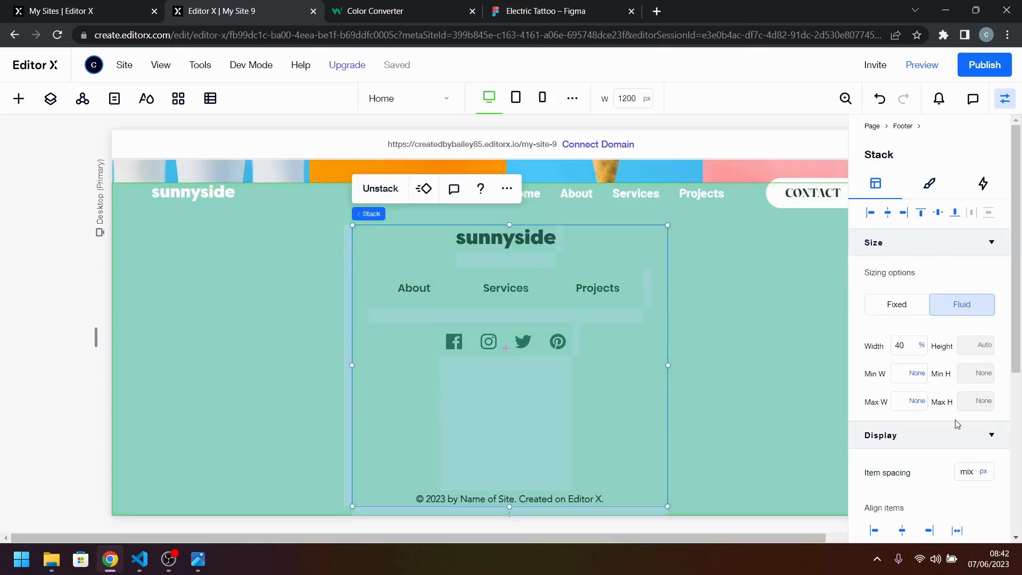
left_click(970, 475)
mouse_move(982, 438)
type("40")
key("Return")
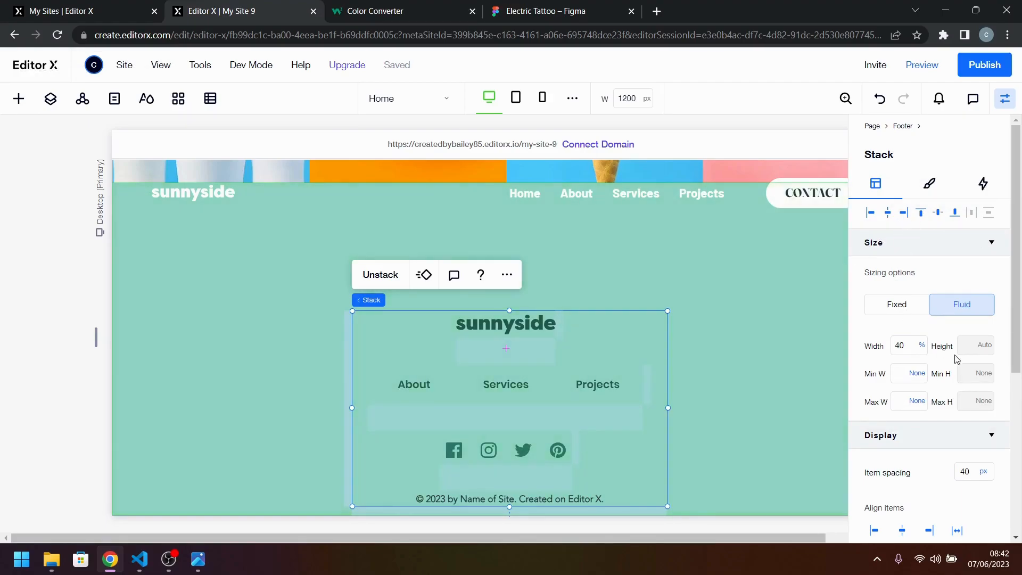
Set the footer's minimum height to None and check its spacing against the desktop-design.jpg reference.
left_click(695, 282)
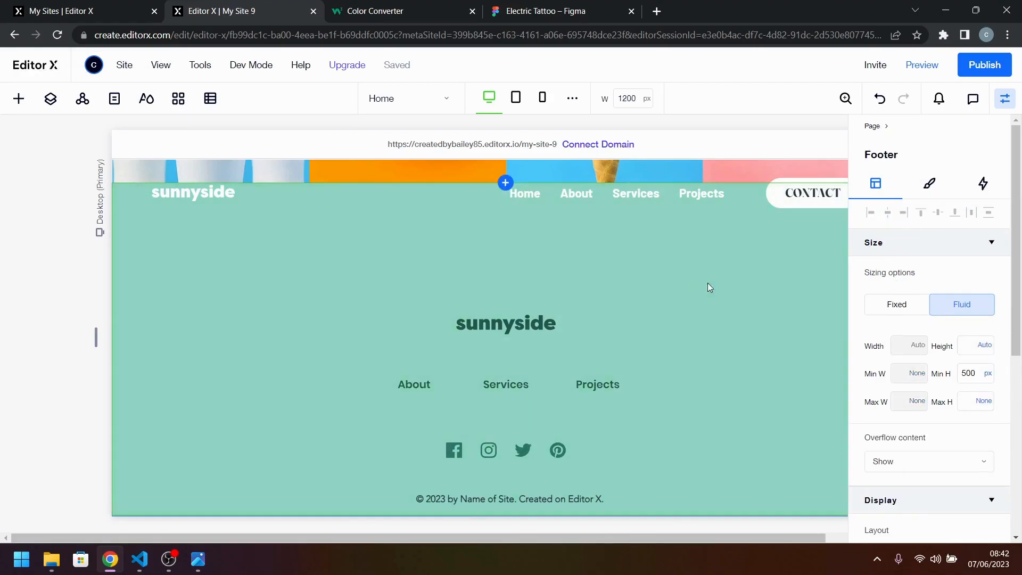
left_click(992, 373)
left_click(943, 459)
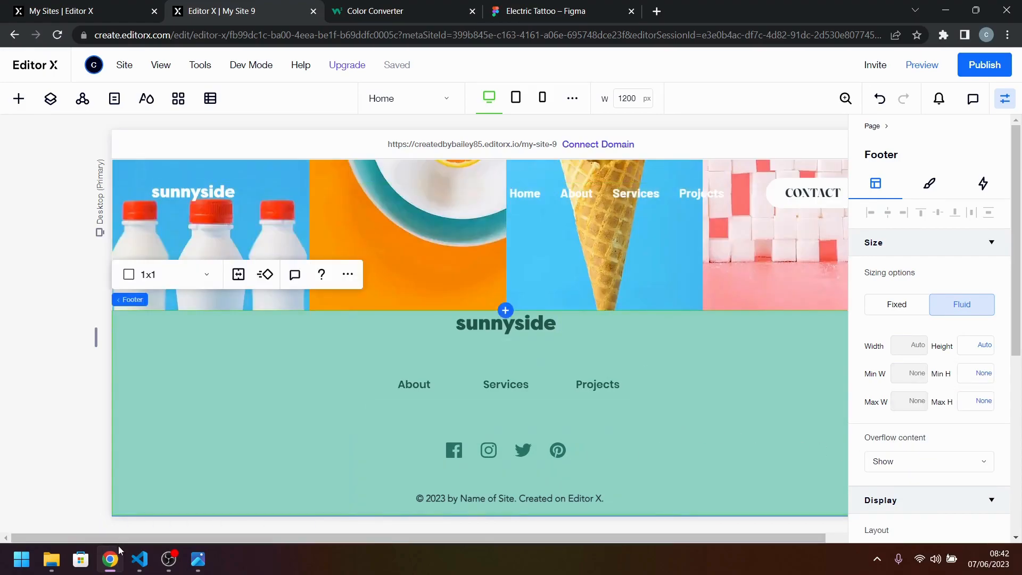
left_click(140, 563)
left_click(199, 562)
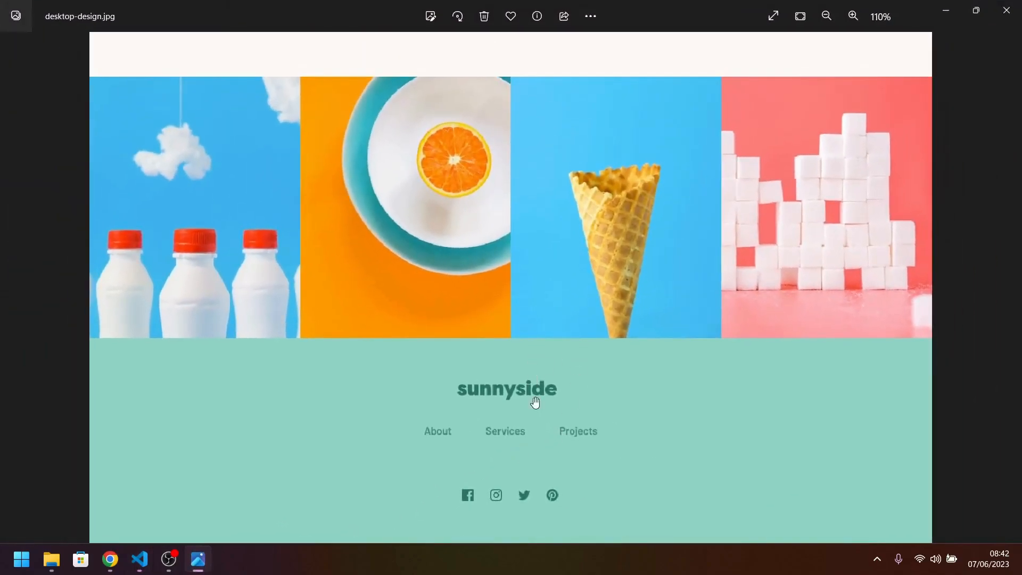
left_click(139, 559)
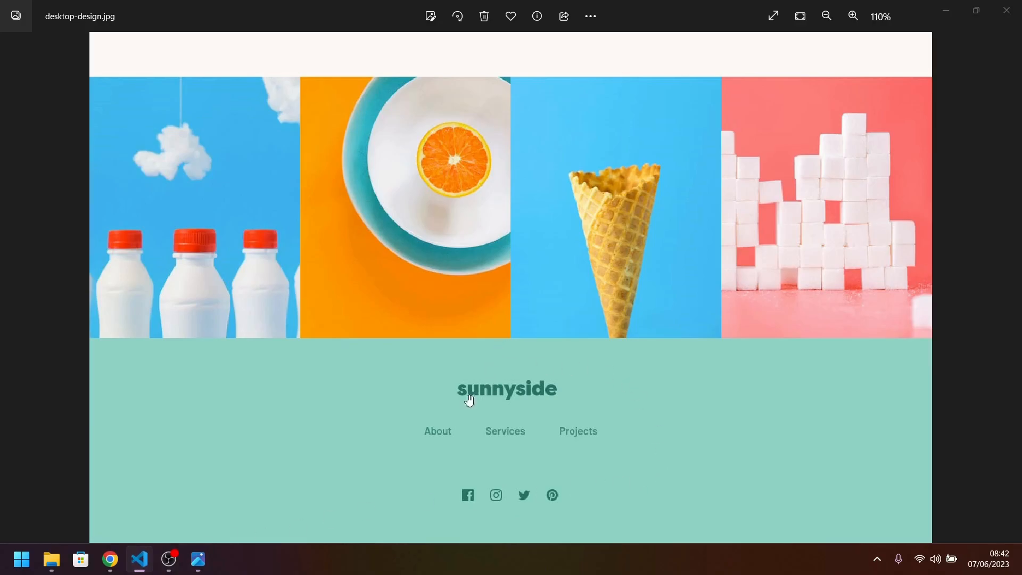
left_click(111, 559)
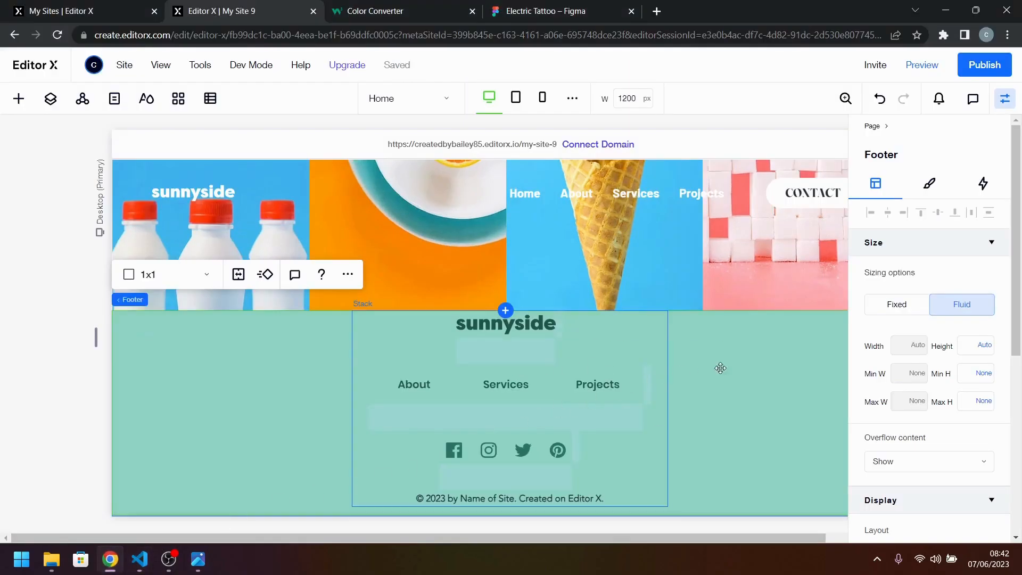
Set the footer's top and bottom padding to 50 px each.
scroll(958, 464, "down", 5)
scroll(964, 465, "down", 1)
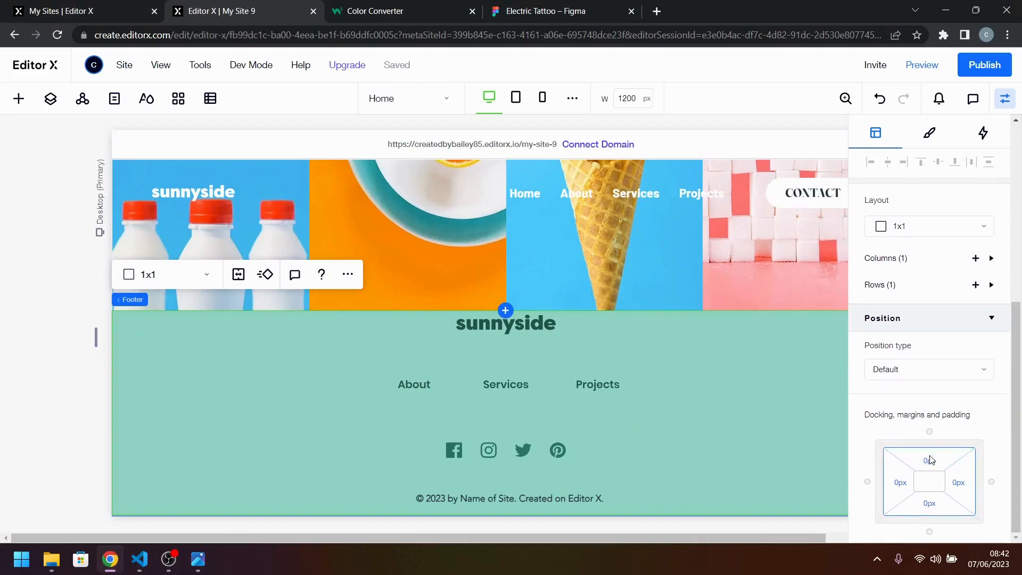
left_click(929, 456)
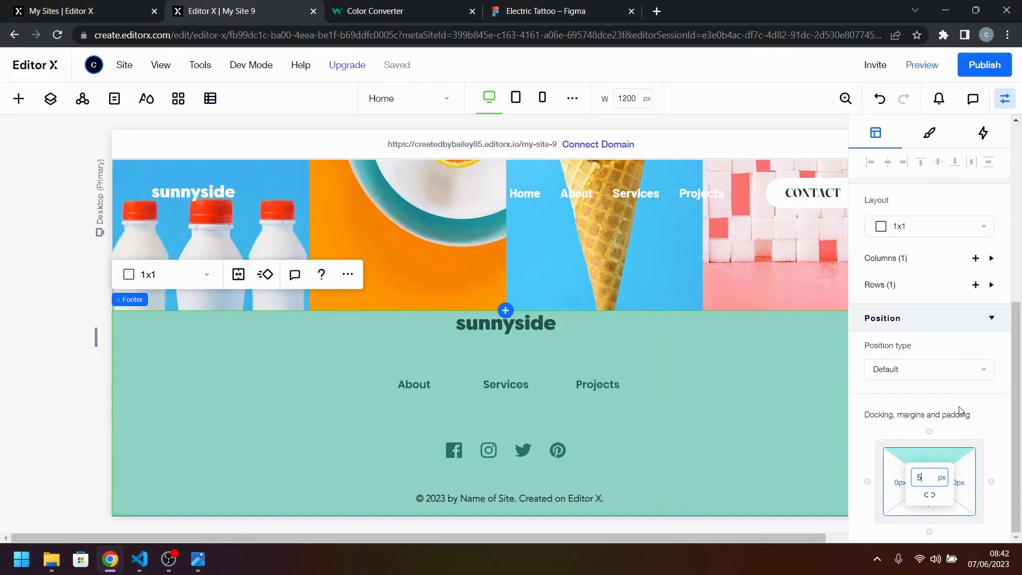
type("50")
key("Return")
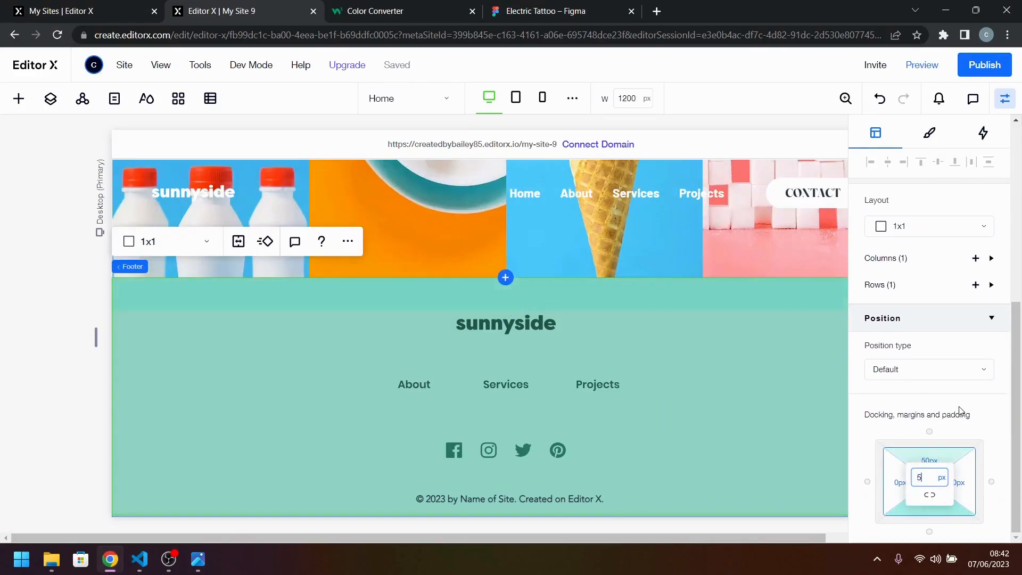
key("Return")
left_click(660, 337)
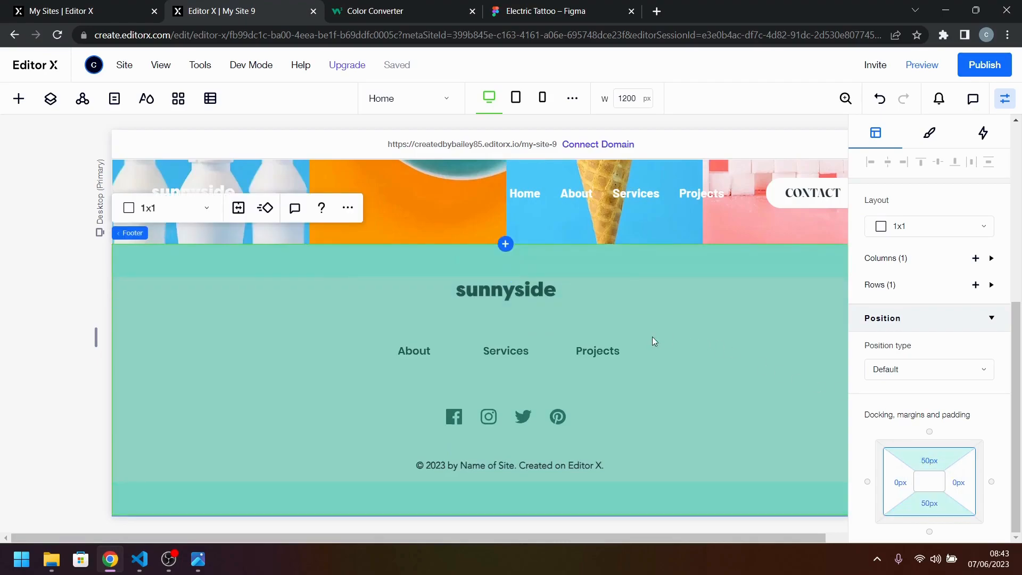
Center the stack horizontally in the footer, docked to the top with zero margins.
left_click(520, 403)
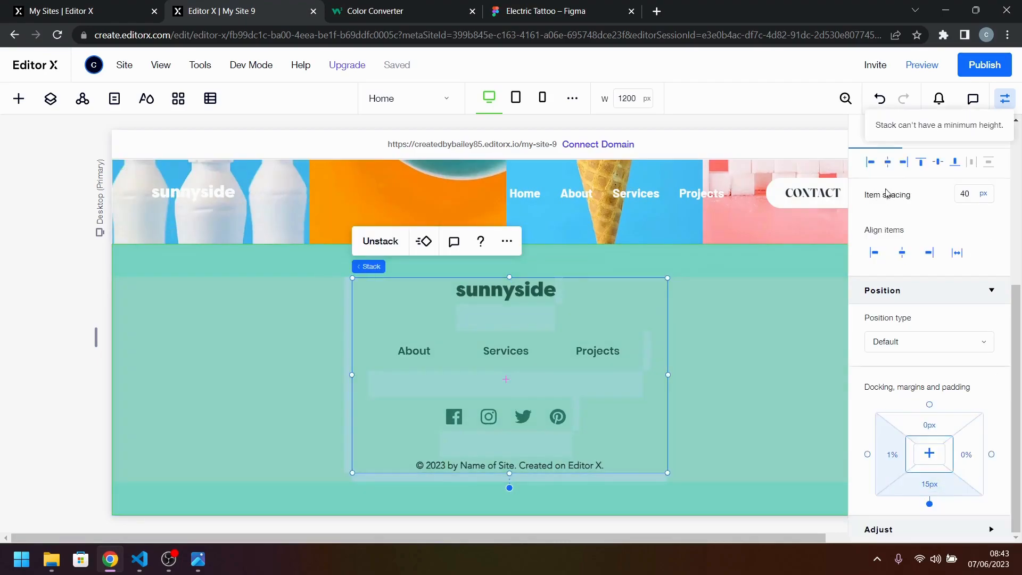
left_click(885, 166)
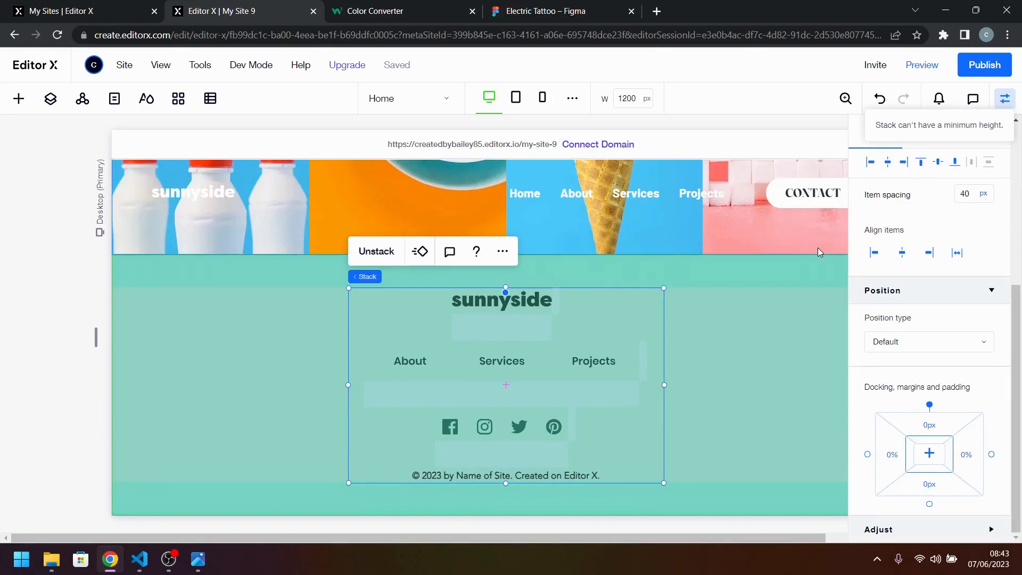
Compare the footer's logo, menu and social icon layout with the desktop-design.jpg reference.
left_click(202, 563)
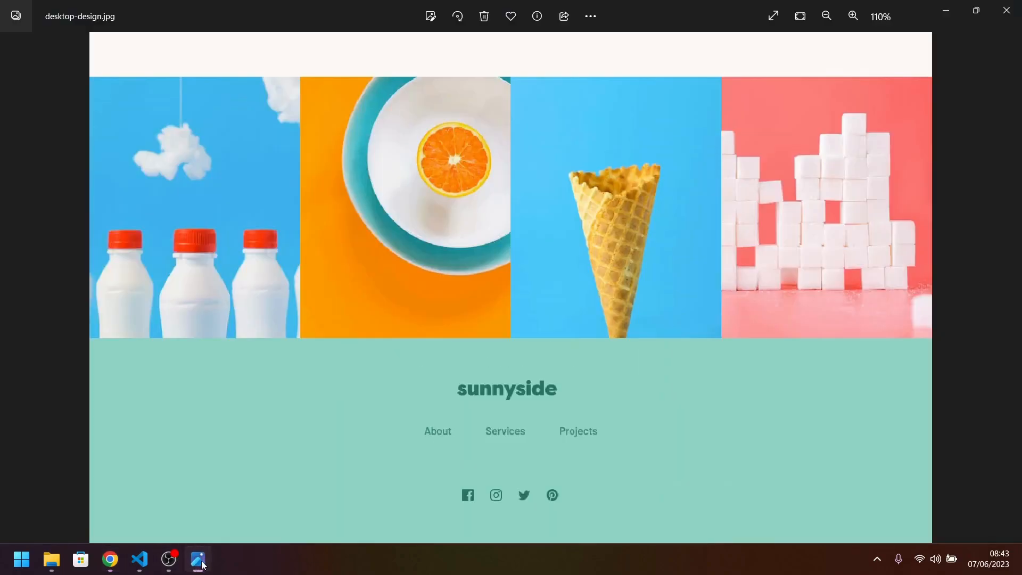
left_click(202, 564)
left_click(765, 413)
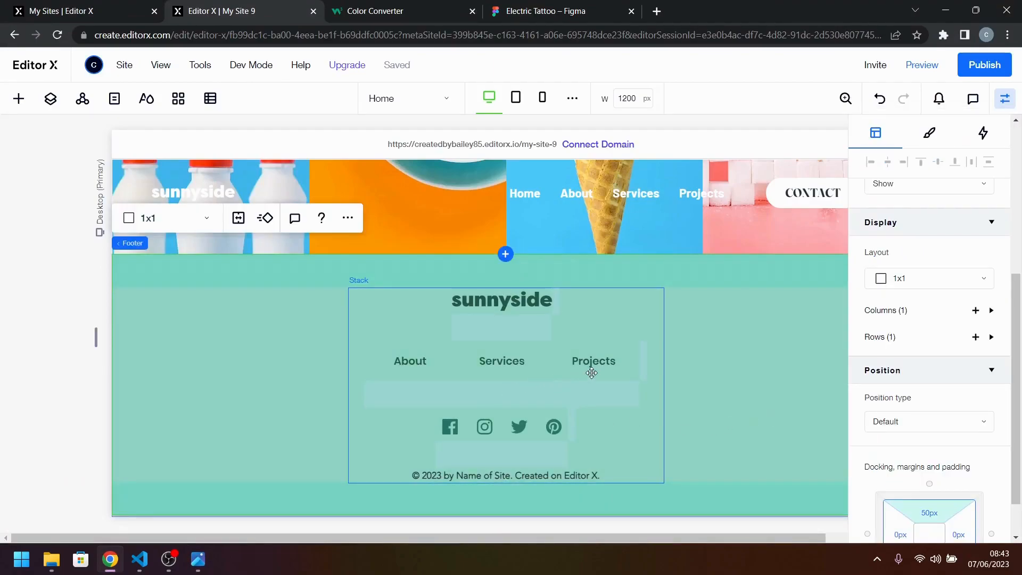
left_click(53, 406)
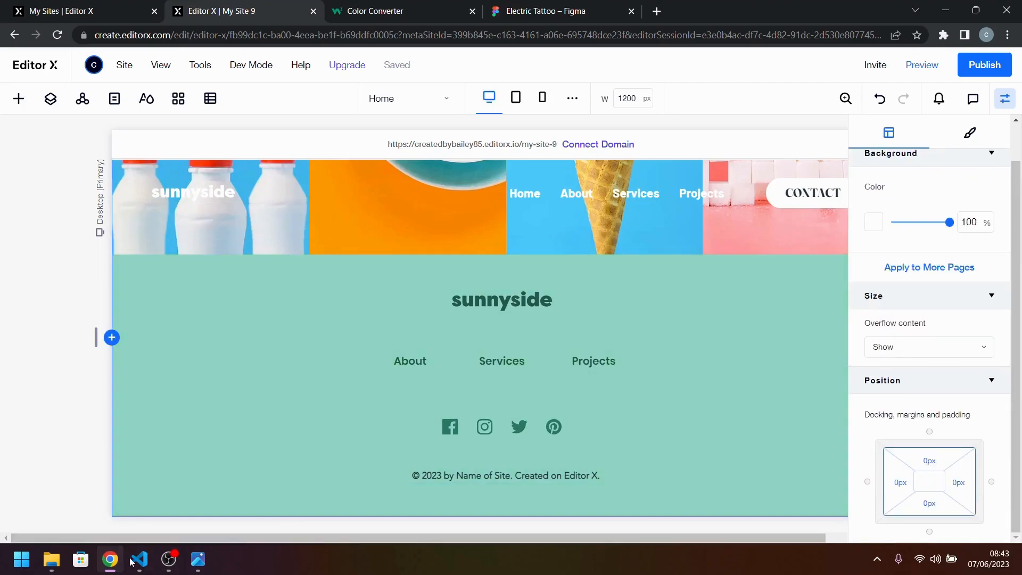
left_click(193, 563)
left_click(195, 564)
left_click(196, 566)
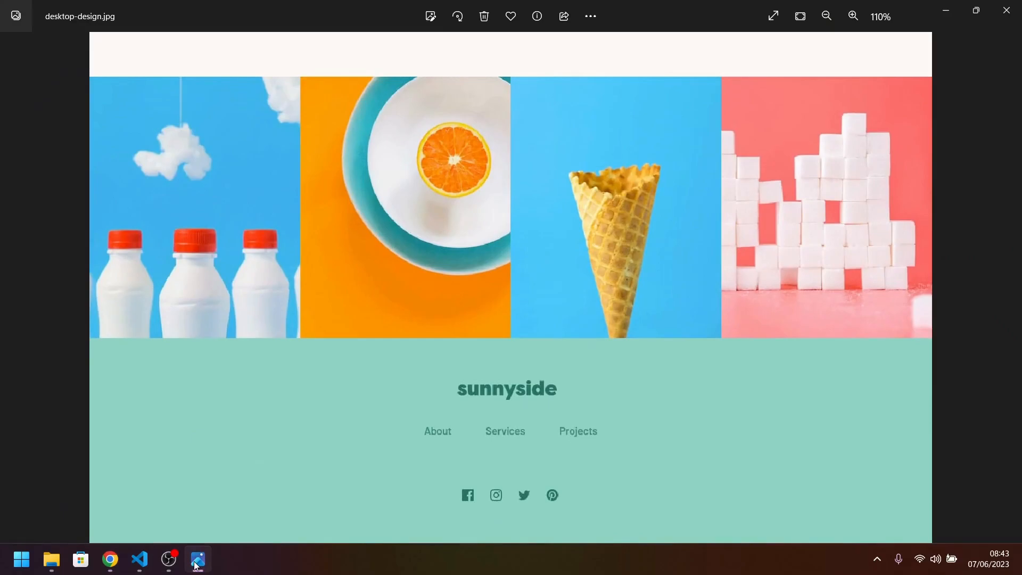
left_click(196, 566)
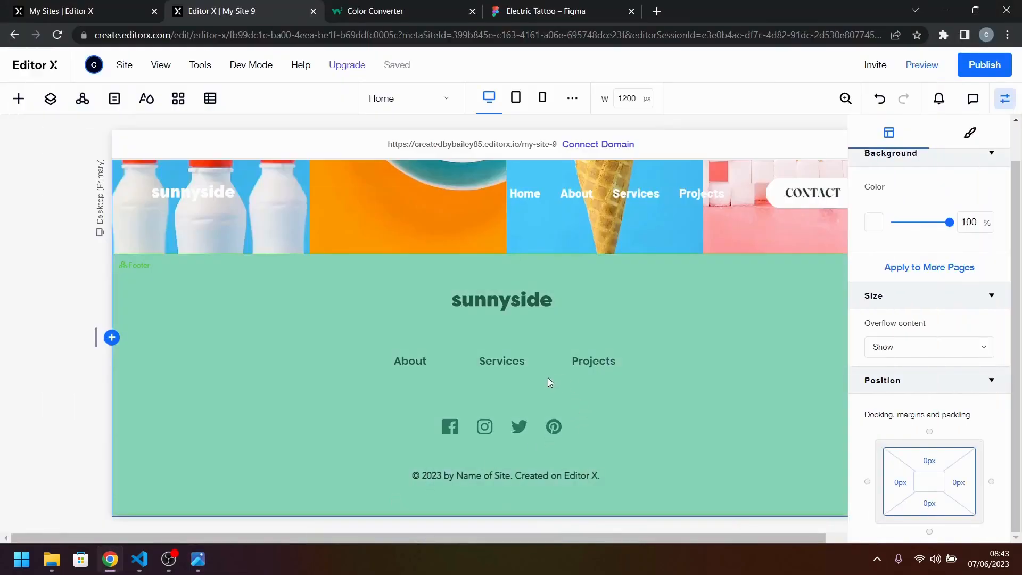
Set the item spacing of the footer's stack to 32 px.
left_click(528, 393)
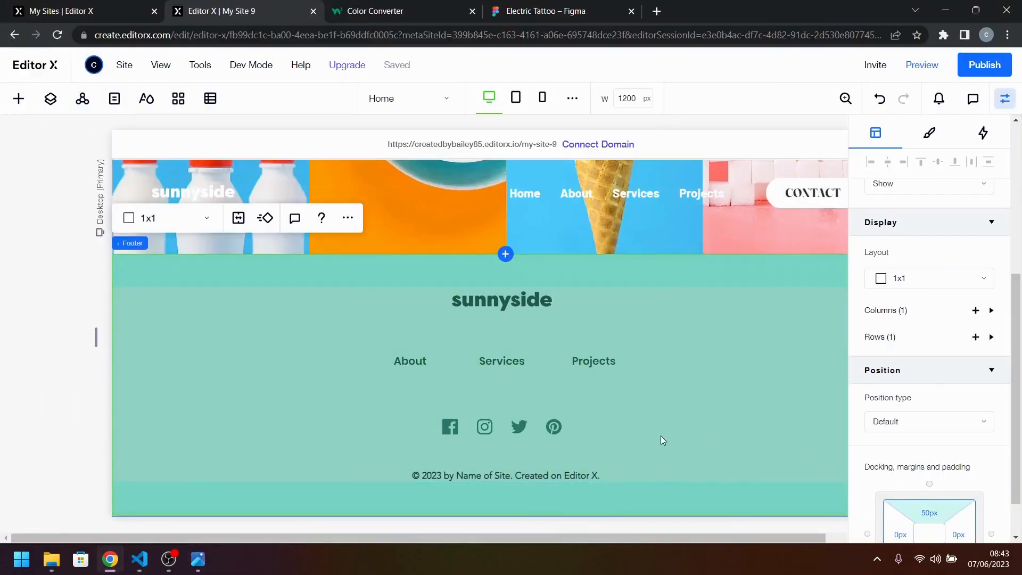
left_click(569, 407)
scroll(936, 455, "down", 2)
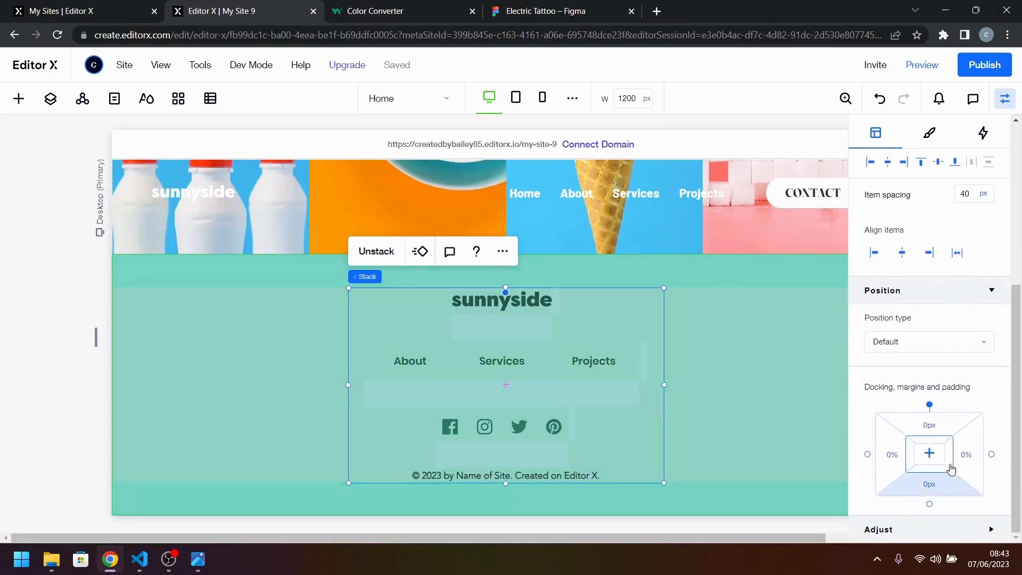
scroll(953, 469, "up", 3)
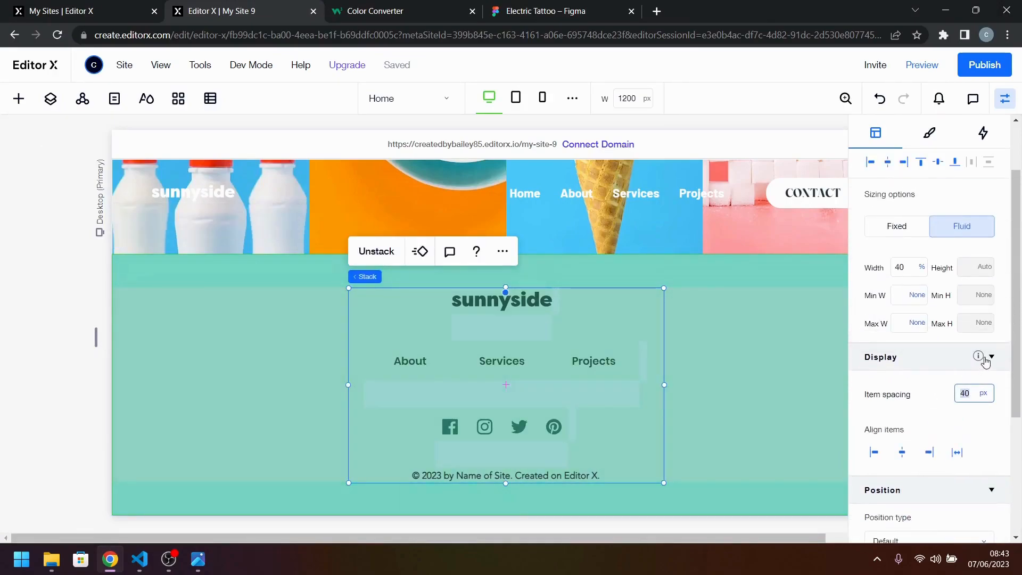
type("32")
key("Return")
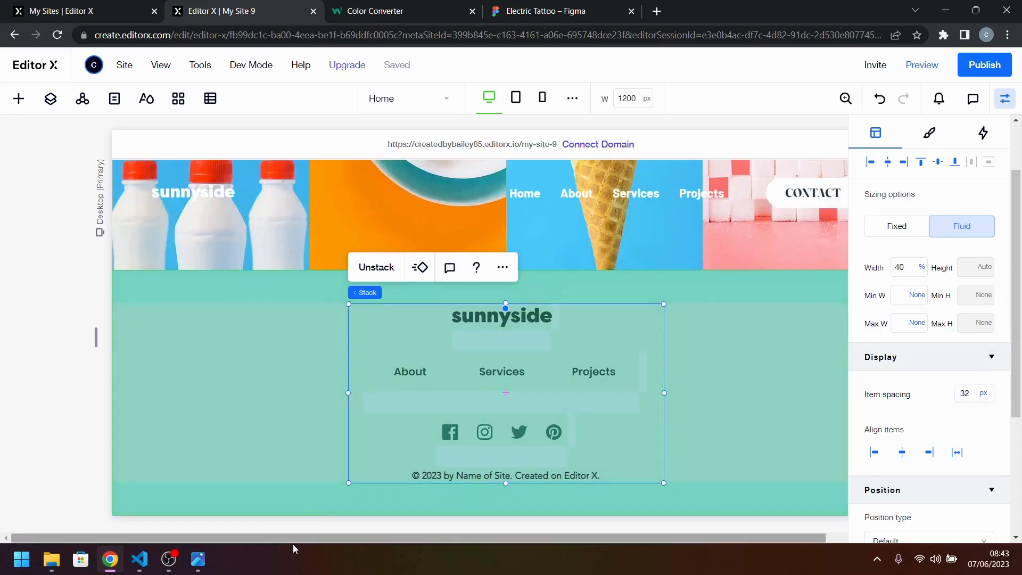
Compare the footer stack's vertical spacing with the desktop-design.jpg reference and return to the Editor X page.
left_click(198, 559)
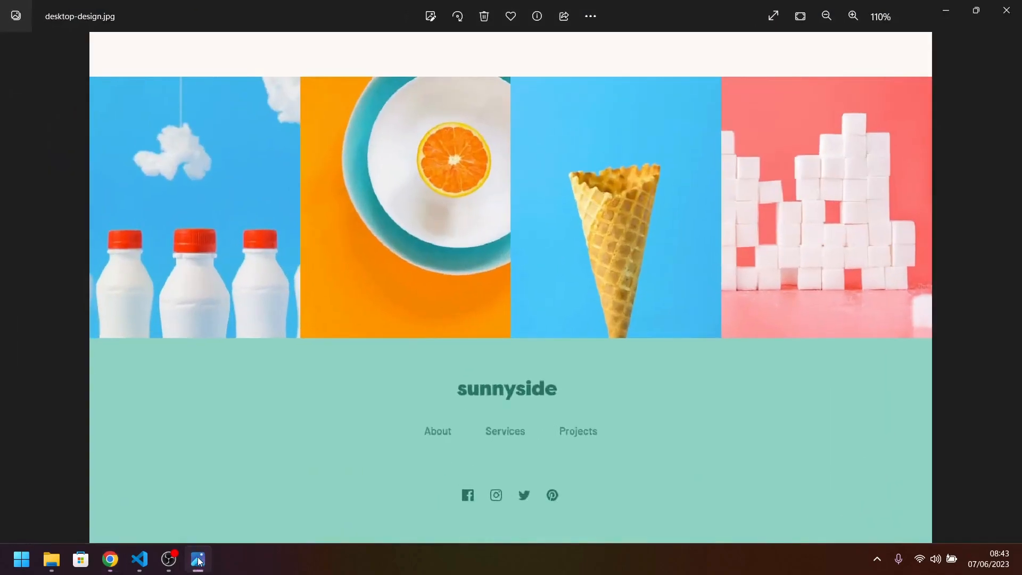
left_click(198, 559)
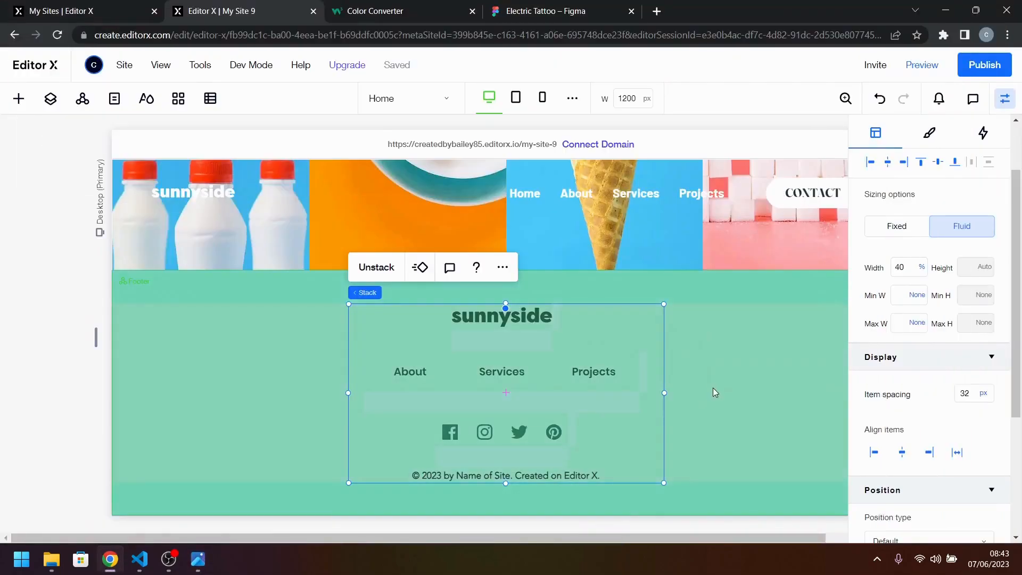
left_click(713, 392)
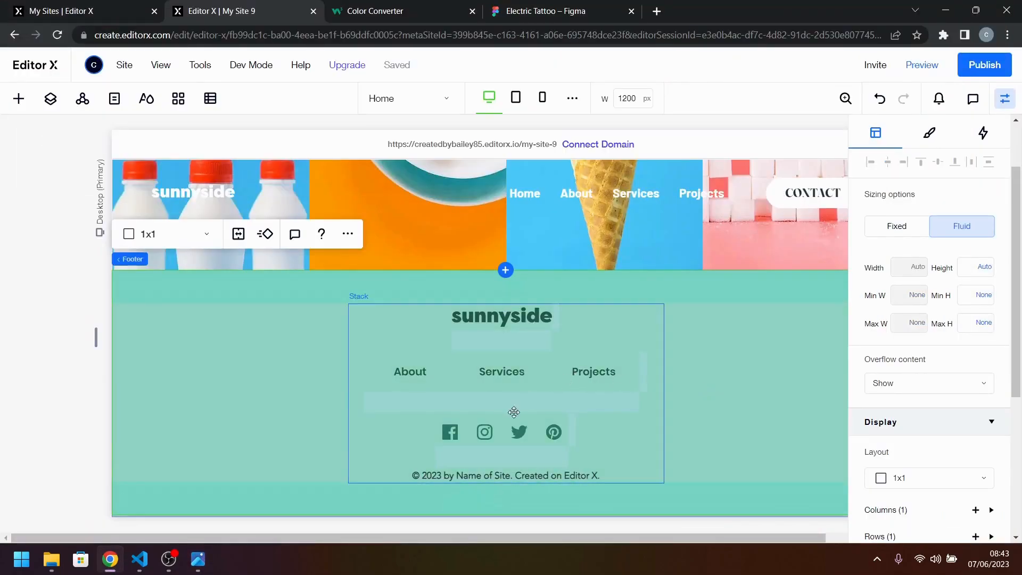
left_click(198, 559)
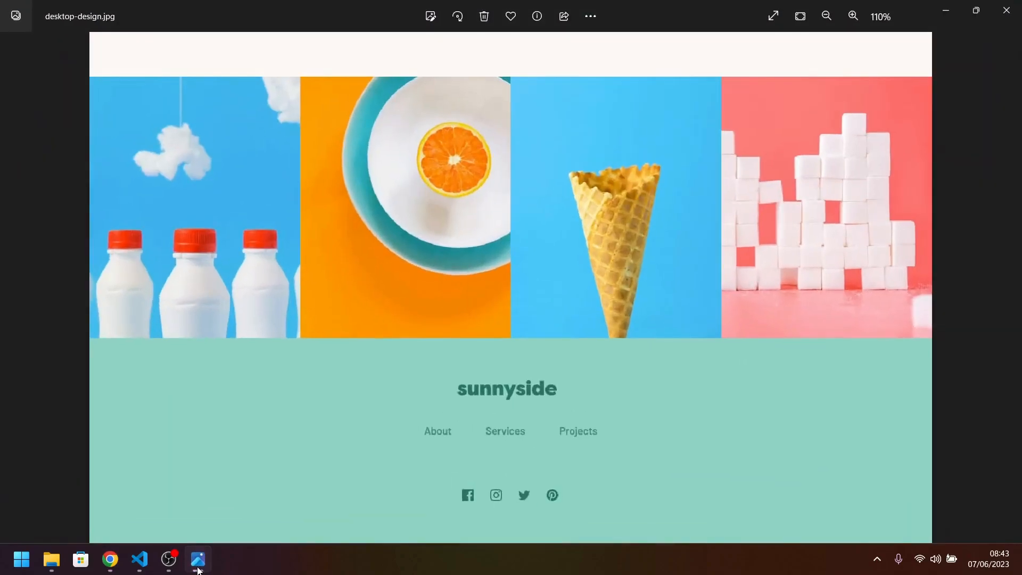
left_click(198, 568)
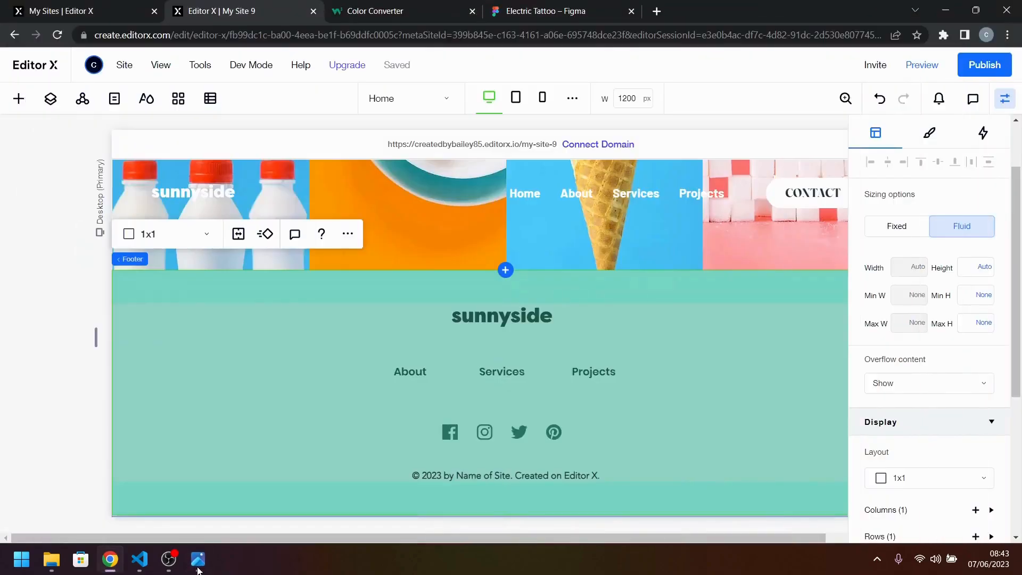
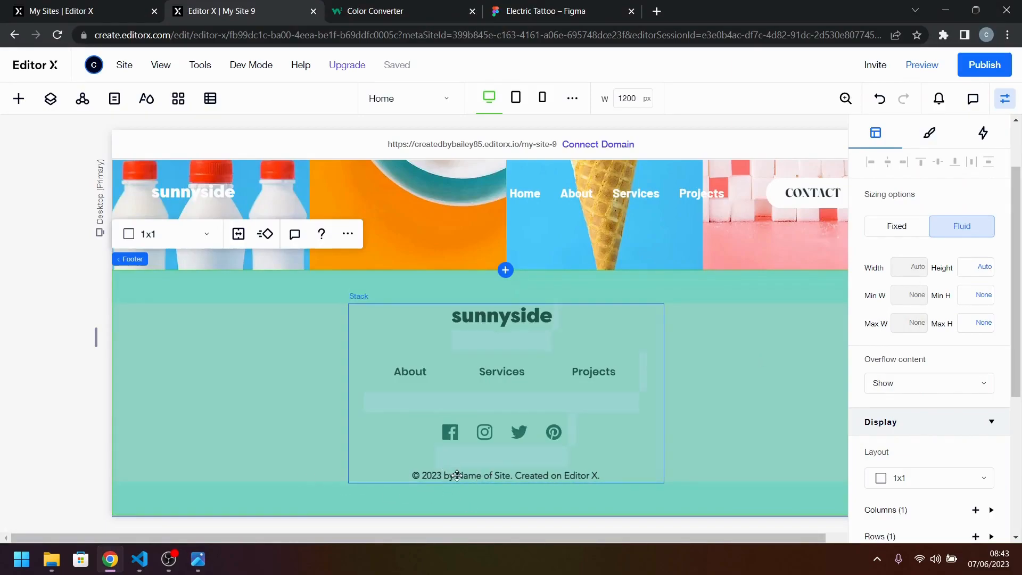
Replace the footer's copyright line with the text "Challenge by Frontend Mentor.".
left_click(472, 475)
double_click(472, 475)
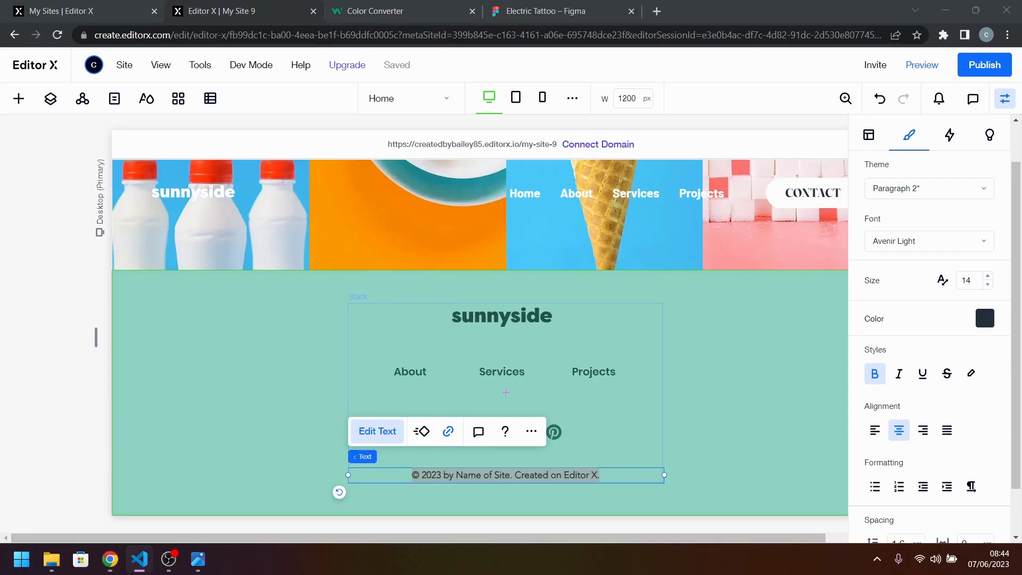
double_click(466, 475)
key("ctrl+a")
type("Challenge by")
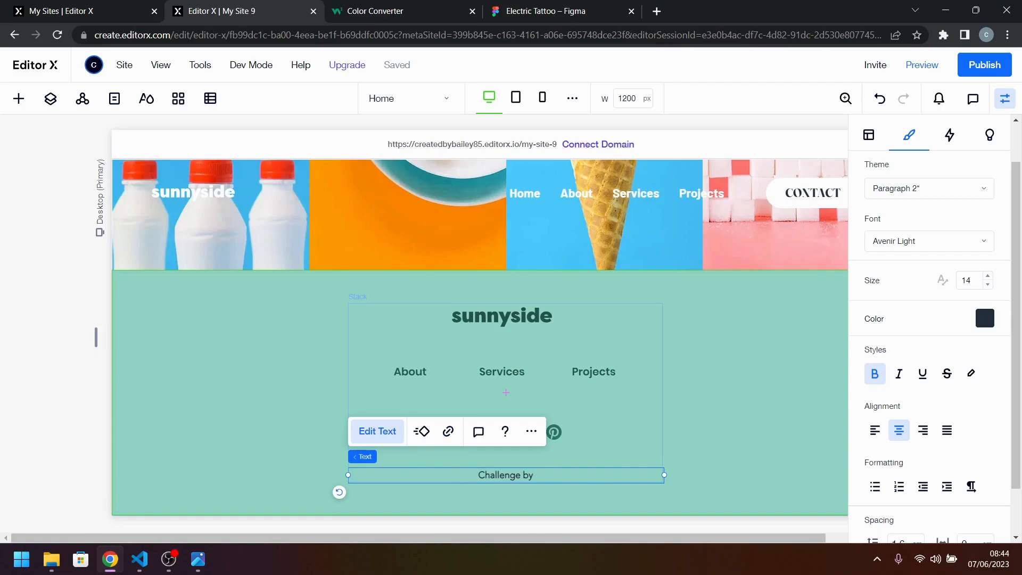
left_click(566, 466)
left_click(554, 477)
double_click(540, 475)
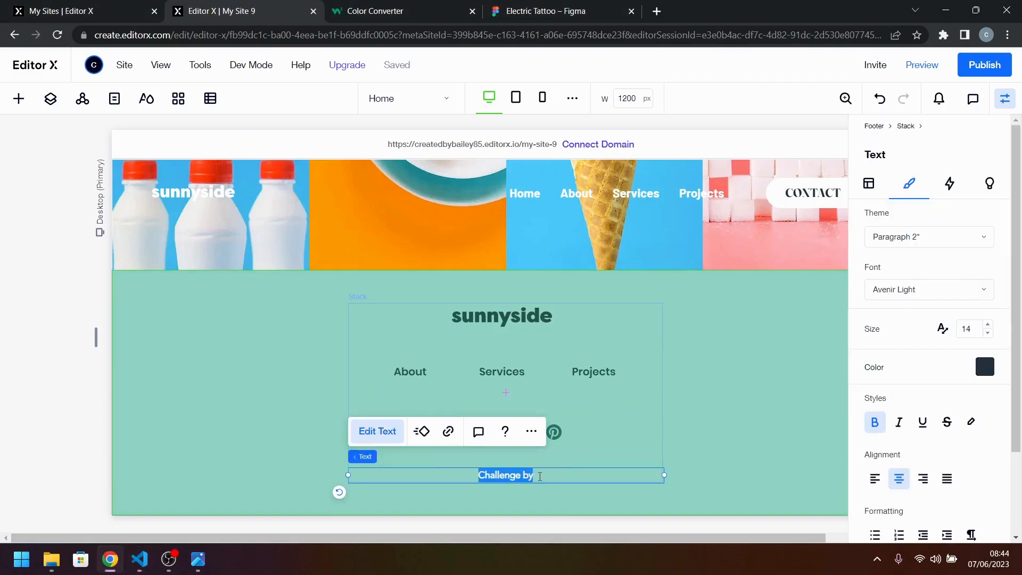
left_click(553, 475)
type("Frontend Mentor")
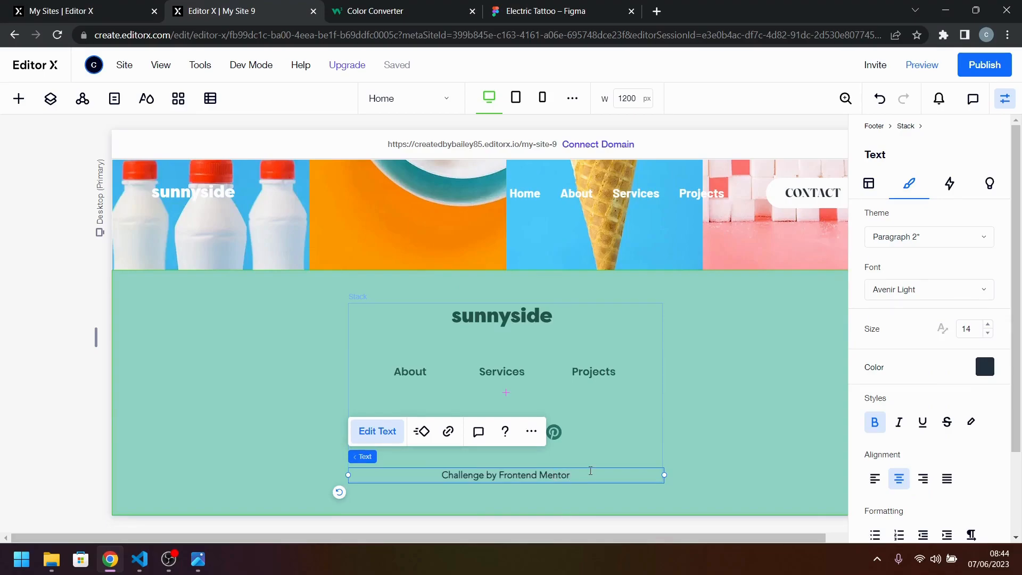
type(".")
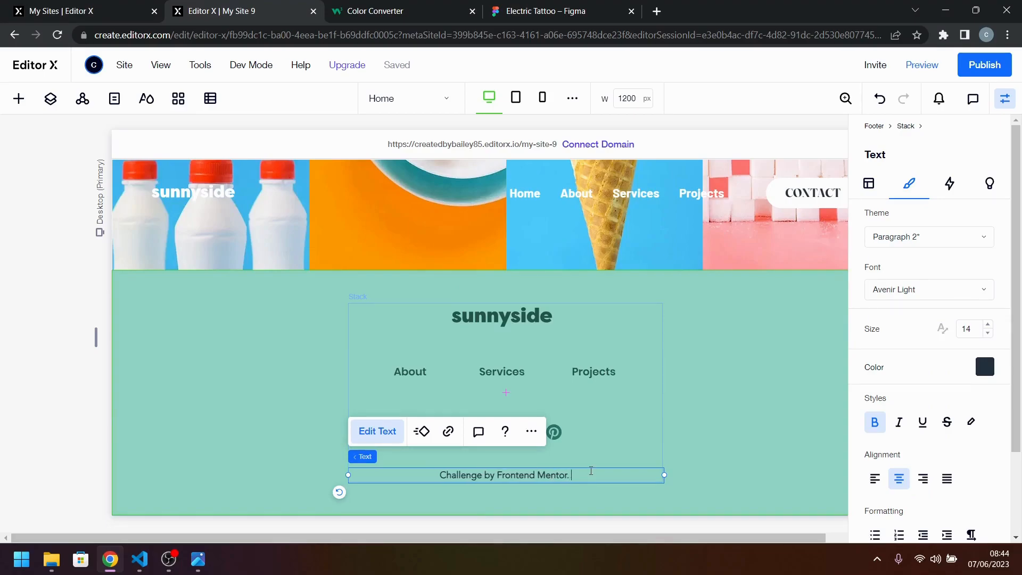
type(" Made by")
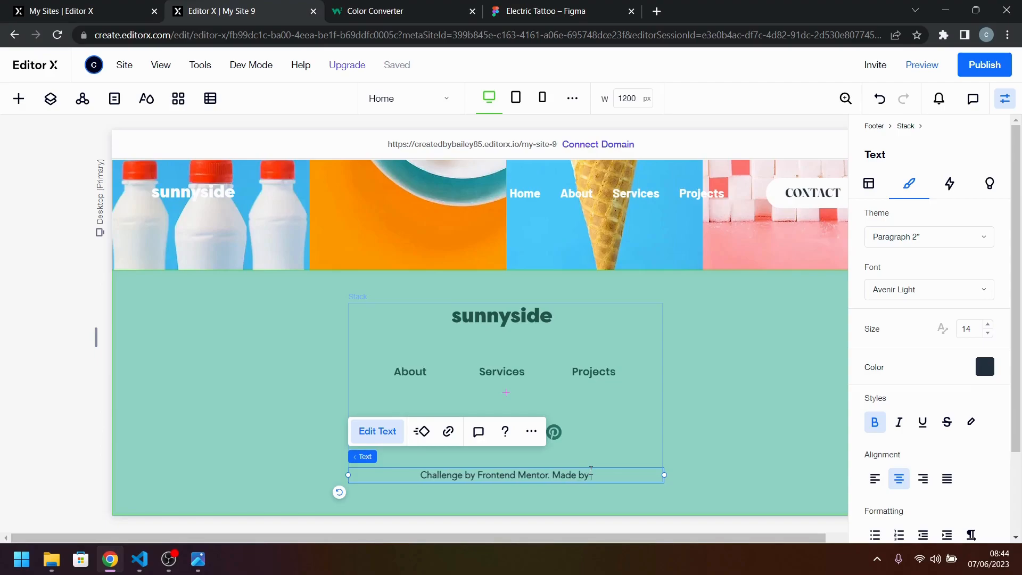
type(" Create")
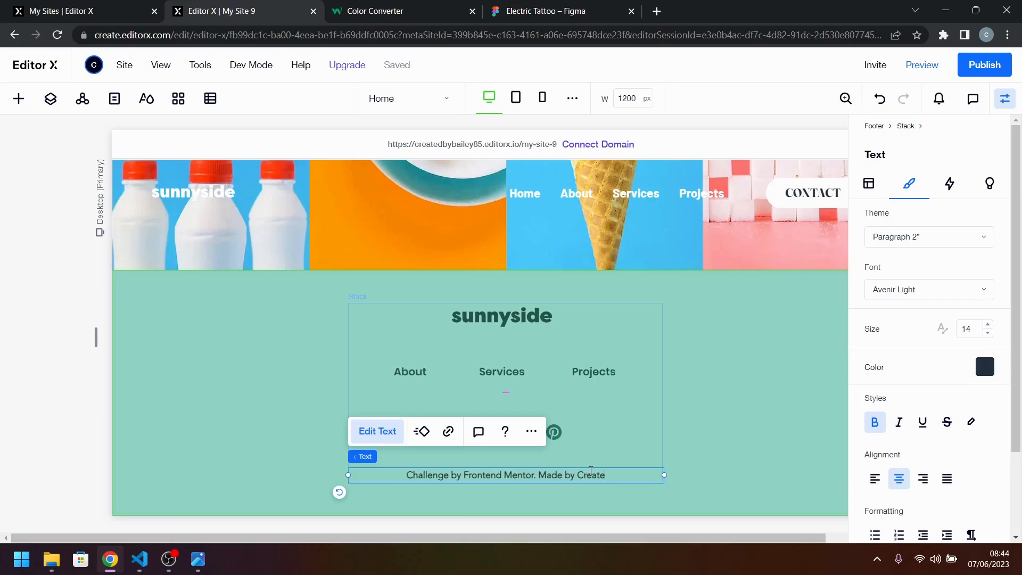
type("d by ba")
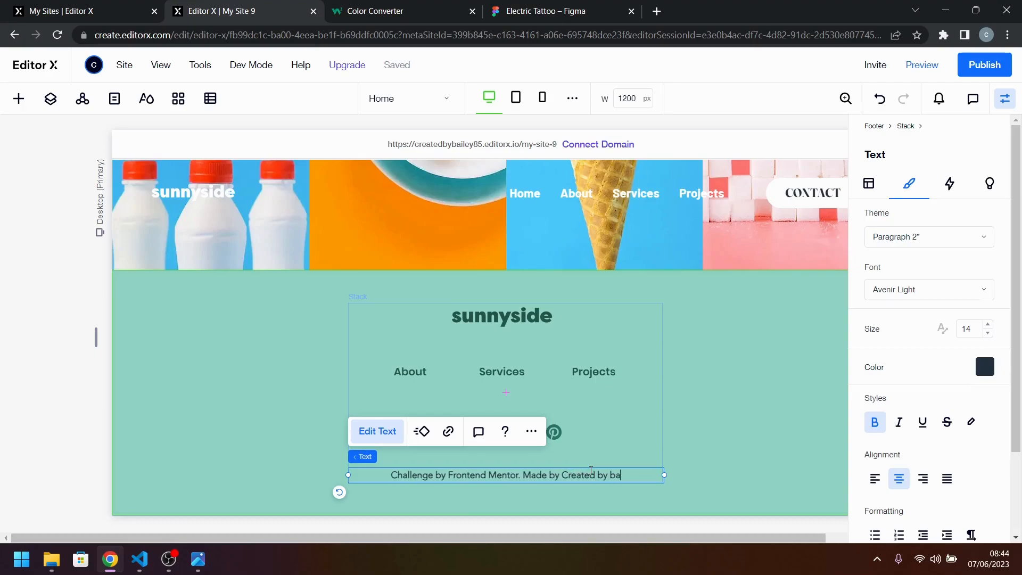
type("iley")
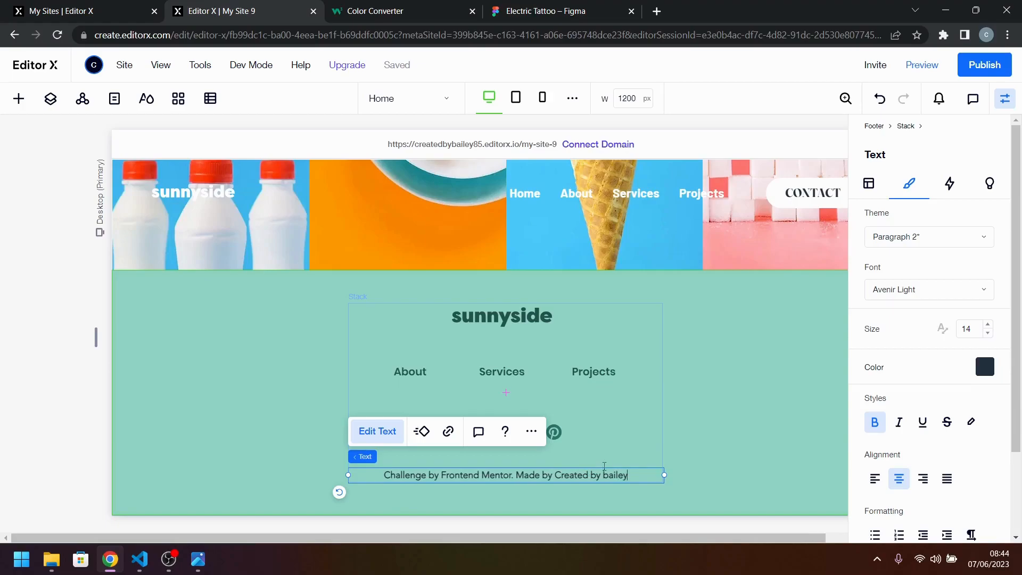
Append "Made by" and the creator's credit name to the end of the footer's attribution line.
left_click(612, 457)
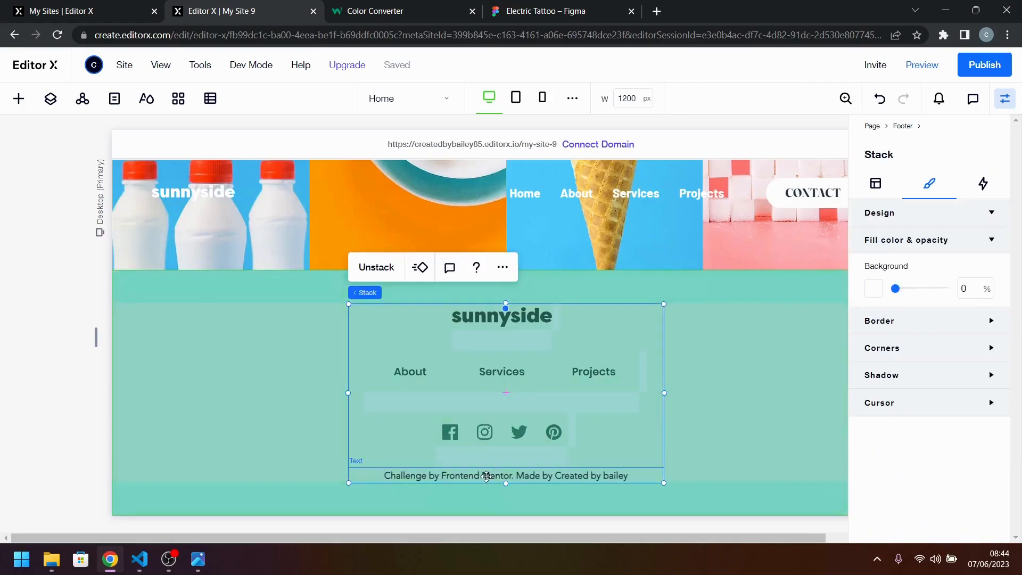
left_click(486, 476)
double_click(486, 475)
double_click(486, 475)
left_click(518, 476)
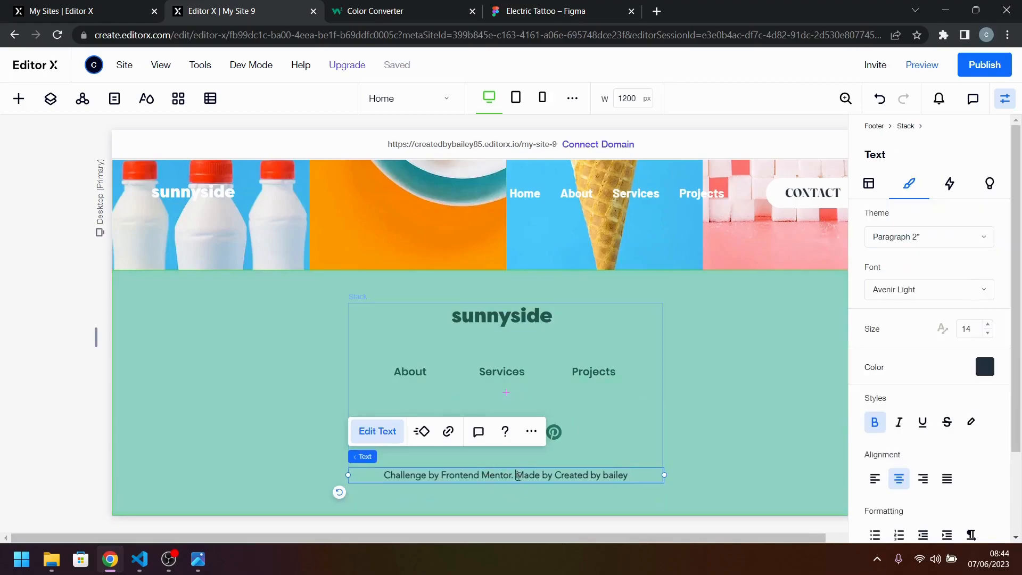
left_click_drag(513, 475, 442, 475)
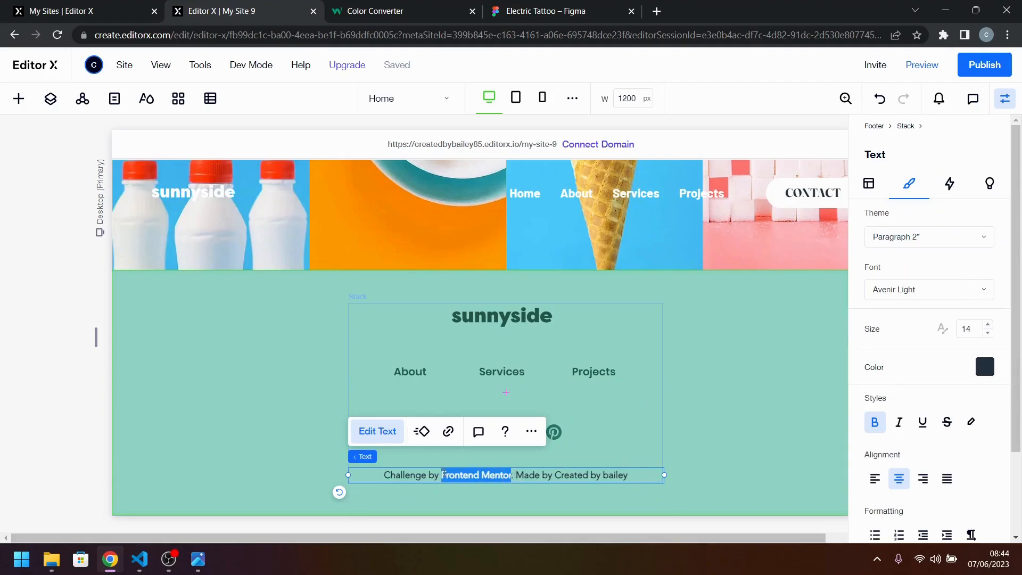
left_click(448, 433)
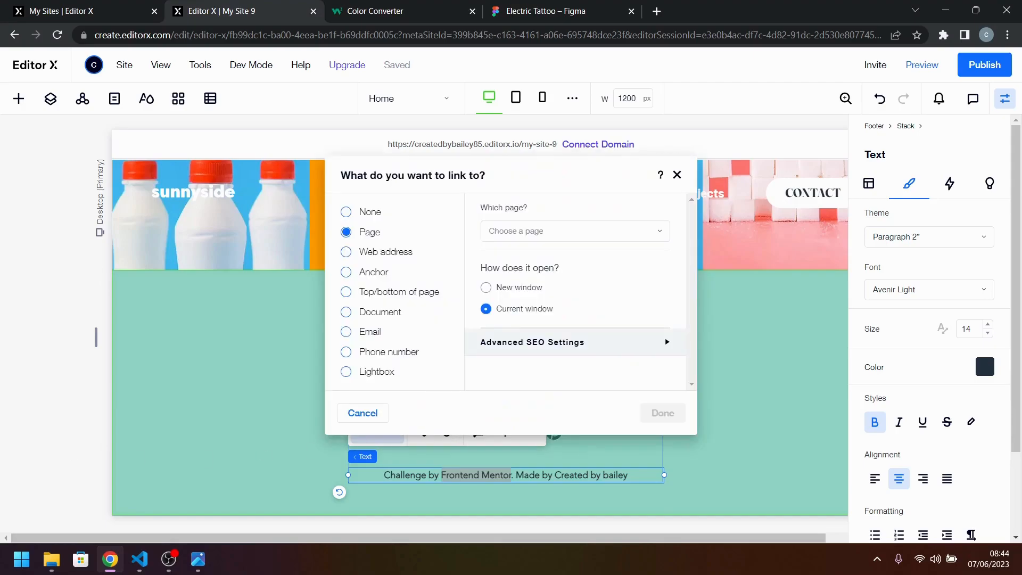
key("alt+Tab")
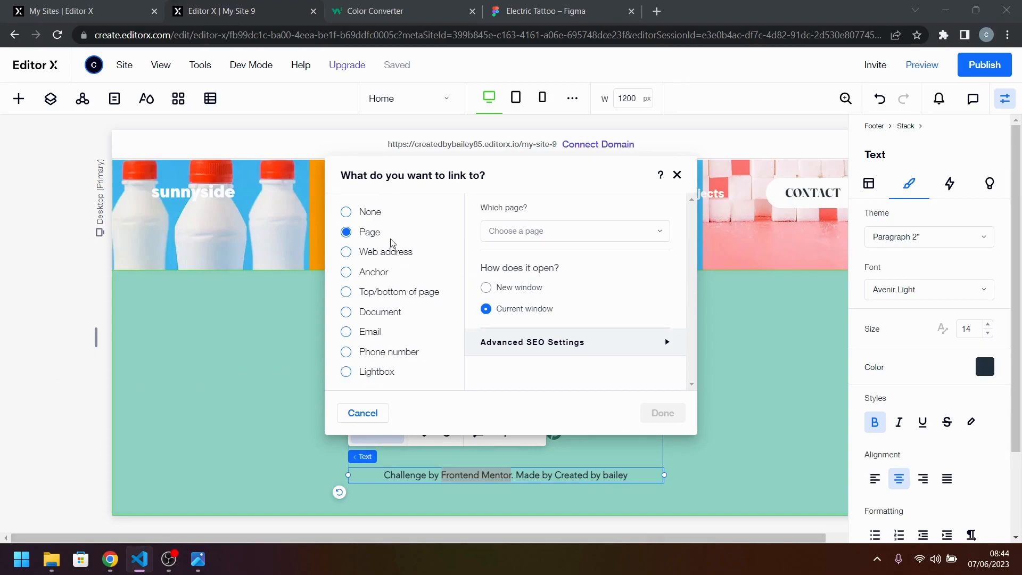
left_click(395, 253)
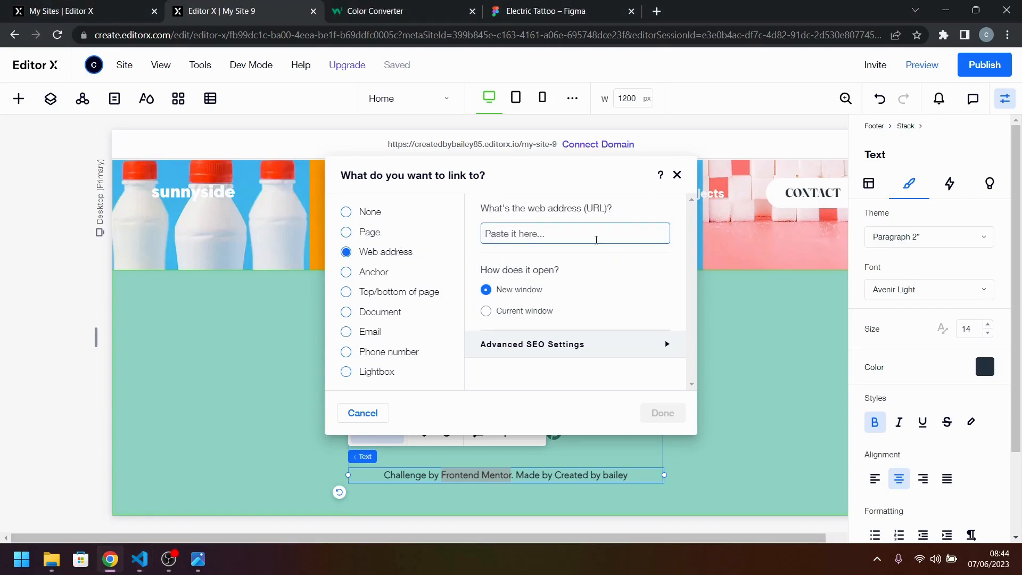
type("https://www.frontendmentor.io?ref=challenge")
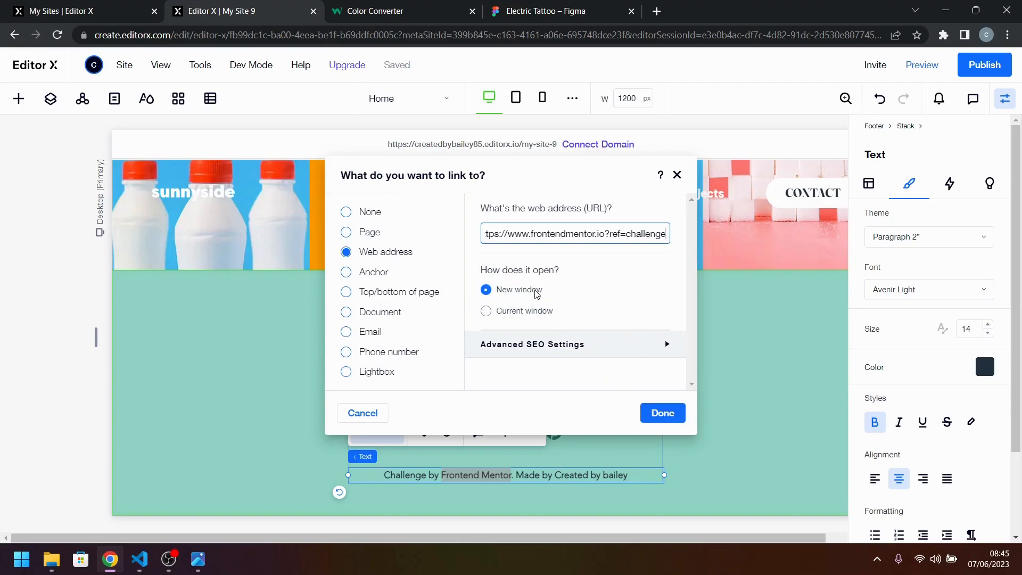
left_click(621, 346)
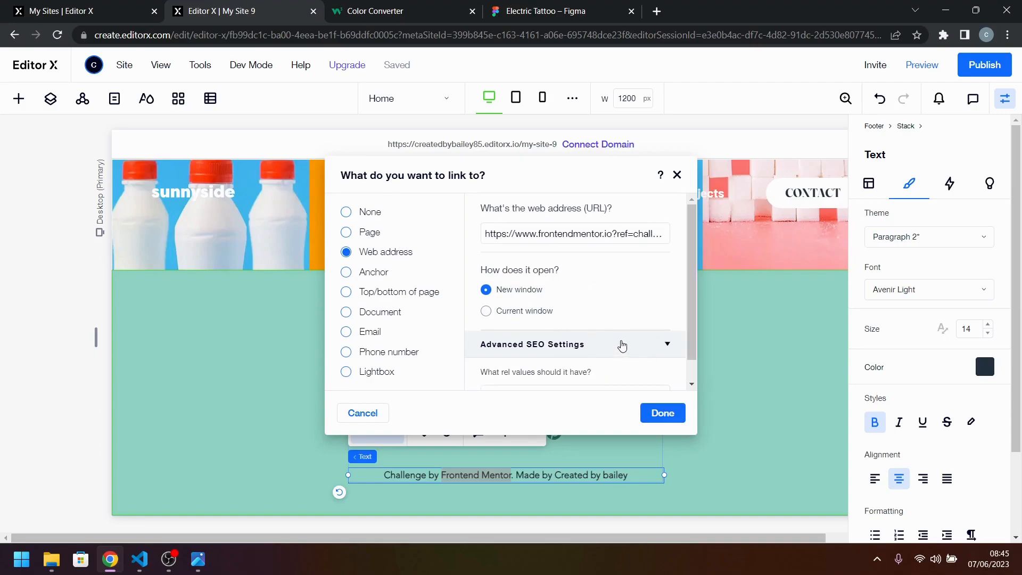
left_click(612, 317)
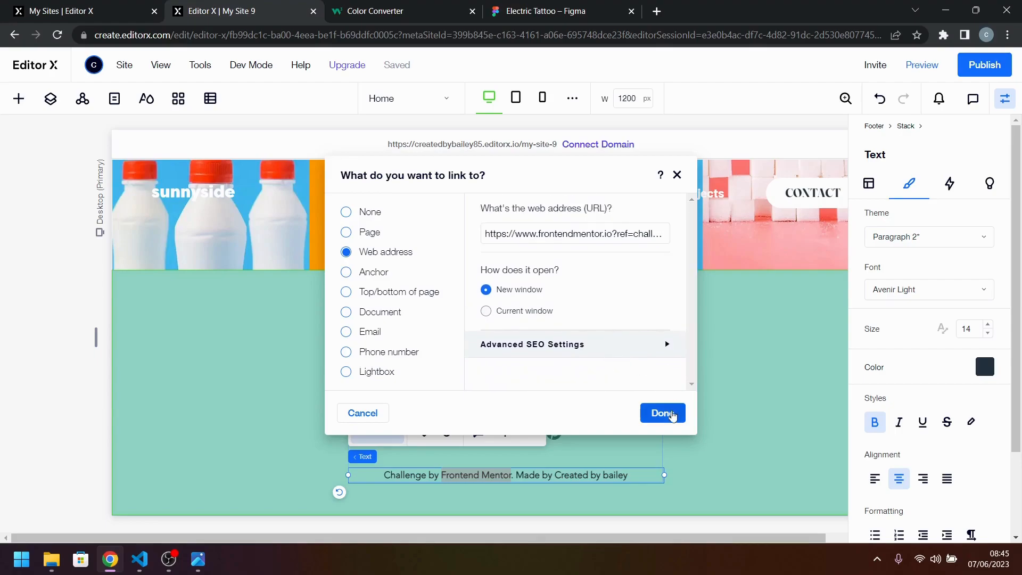
left_click(660, 414)
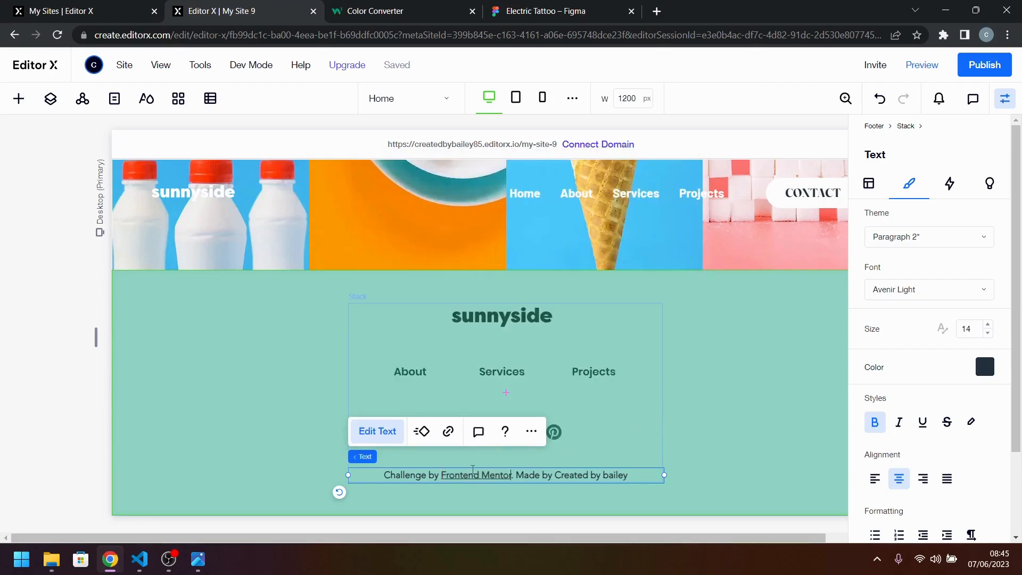
Link the creator's credit name in the footer text to the creator's own .co.uk web address, opening in a new window.
left_click_drag(555, 474, 633, 473)
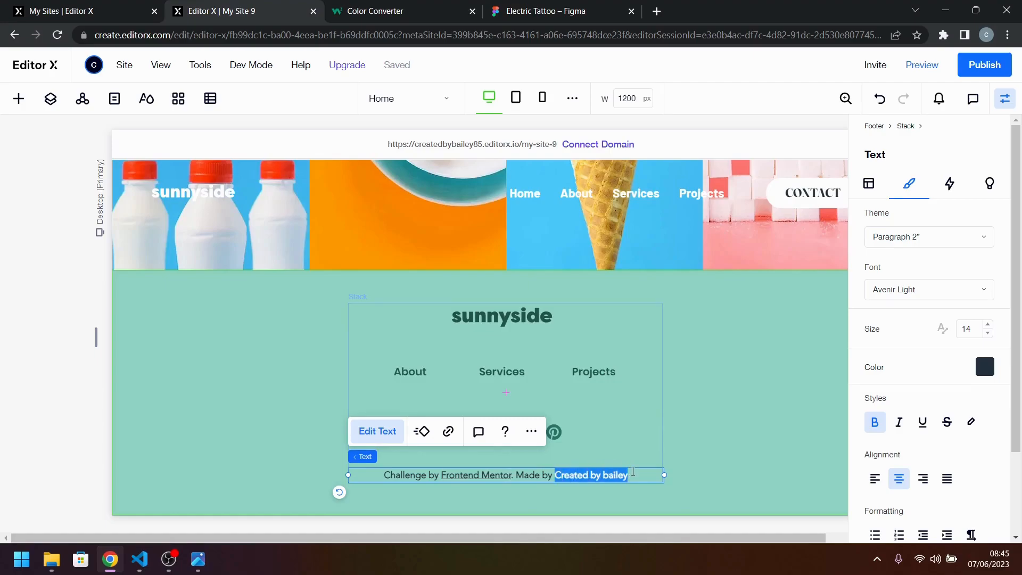
left_click(448, 431)
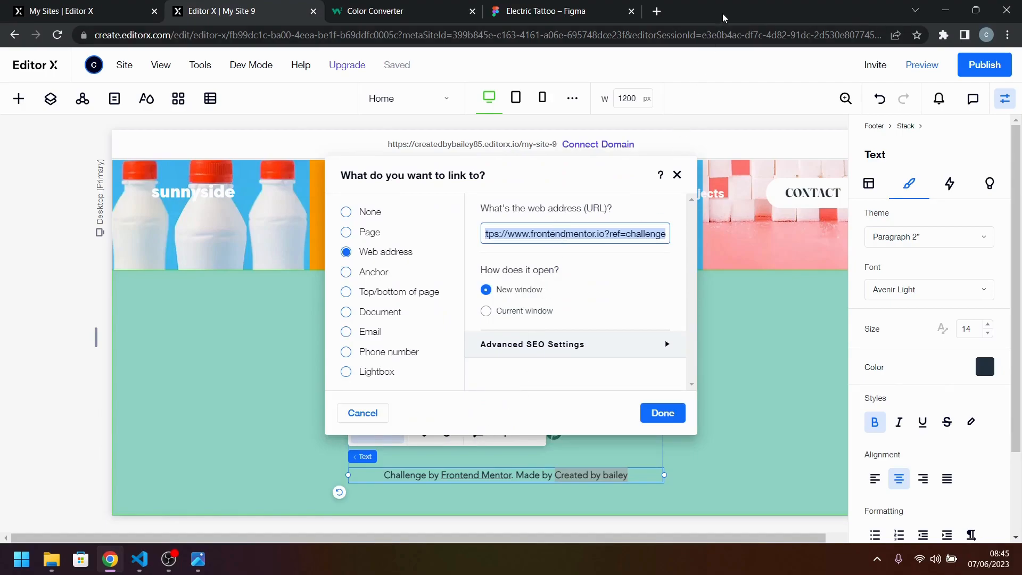
left_click(656, 10)
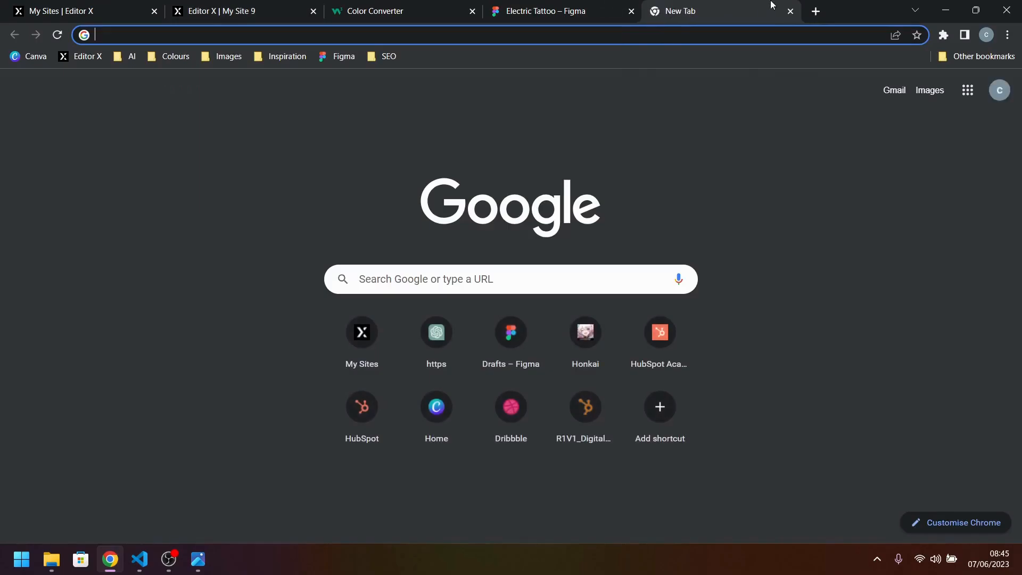
left_click(790, 11)
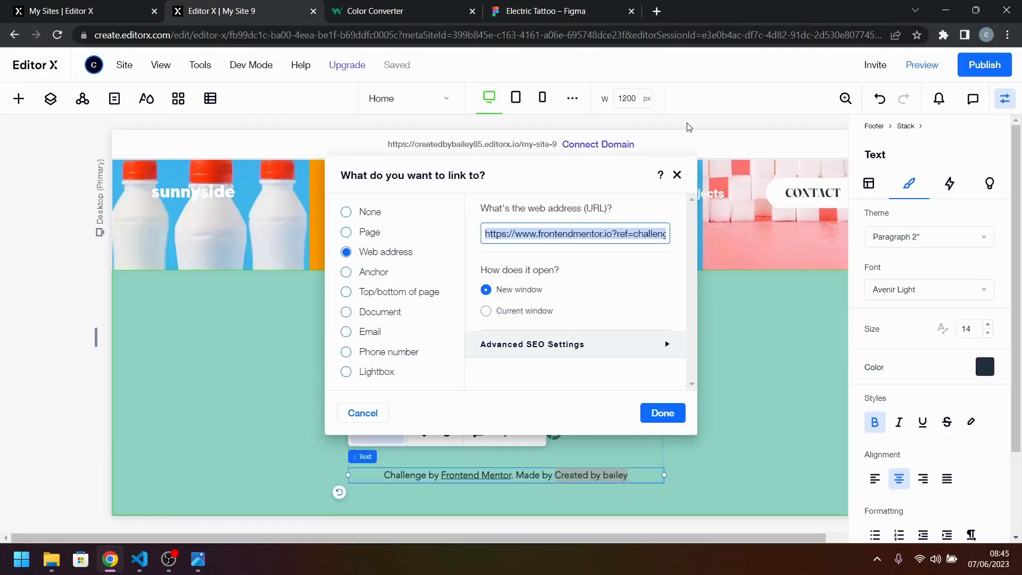
key("Right")
key("BackSpace")
key("BackSpace")
key("BackSpace")
key("BackSpace")
key("BackSpace")
key("BackSpace")
key("BackSpace")
key("BackSpace")
key("BackSpace")
key("BackSpace")
key("BackSpace")
key("BackSpace")
key("BackSpace")
key("BackSpace")
key("BackSpace")
key("BackSpace")
key("BackSpace")
key("BackSpace")
key("BackSpace")
key("BackSpace")
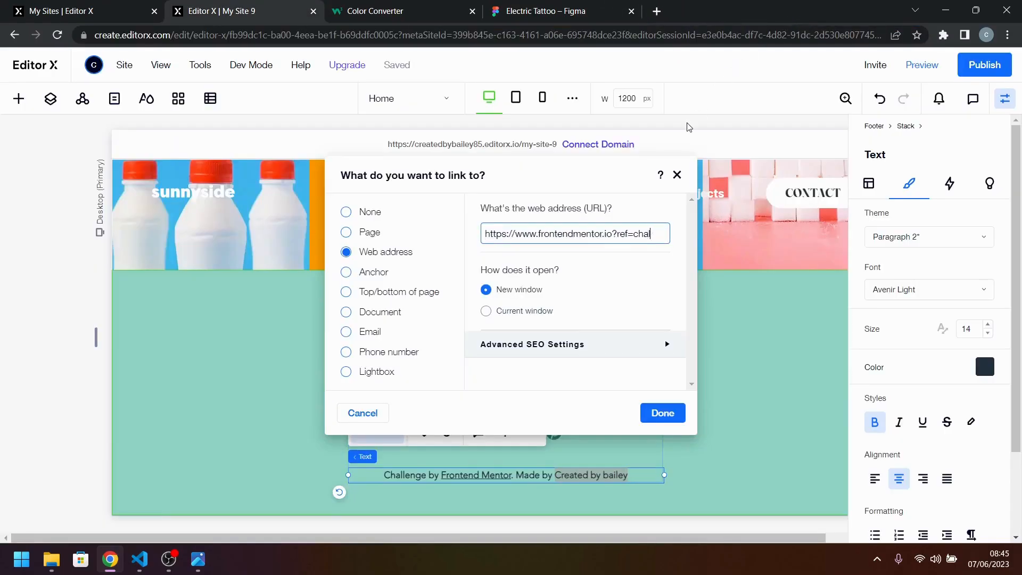
key("BackSpace")
key("BackSpace")
type("created")
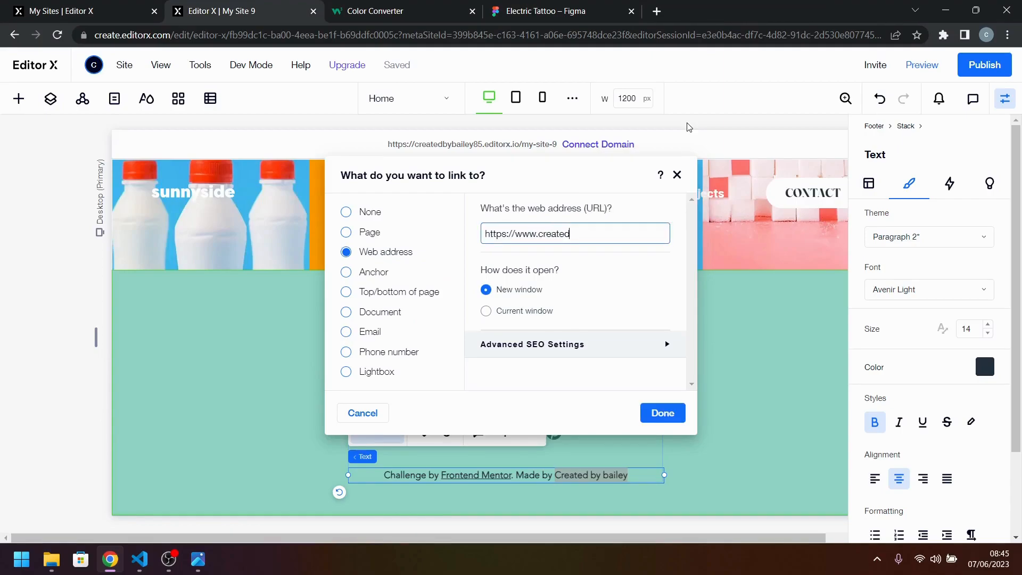
type("bybailey.co.uk")
left_click(662, 413)
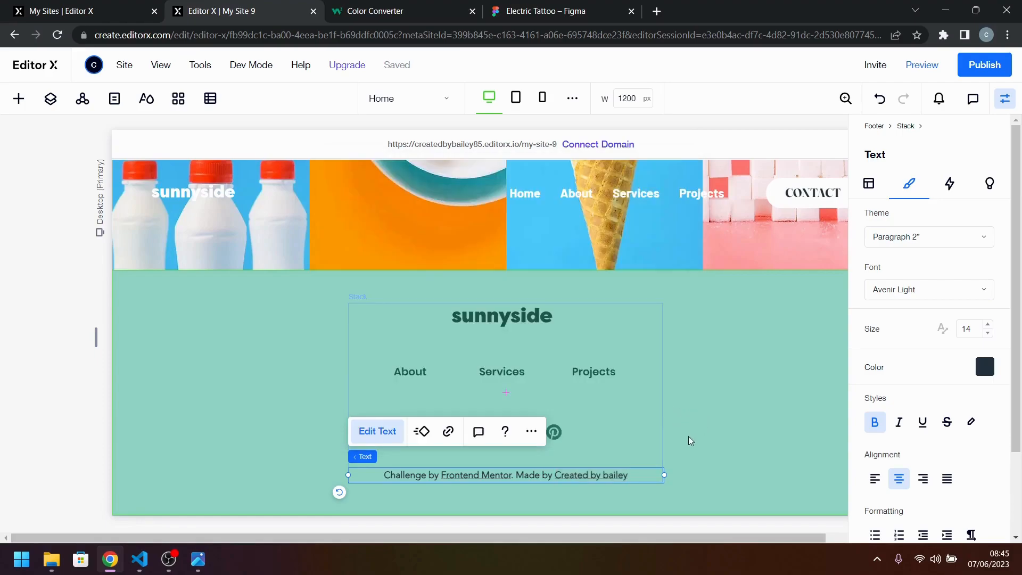
left_click(688, 436)
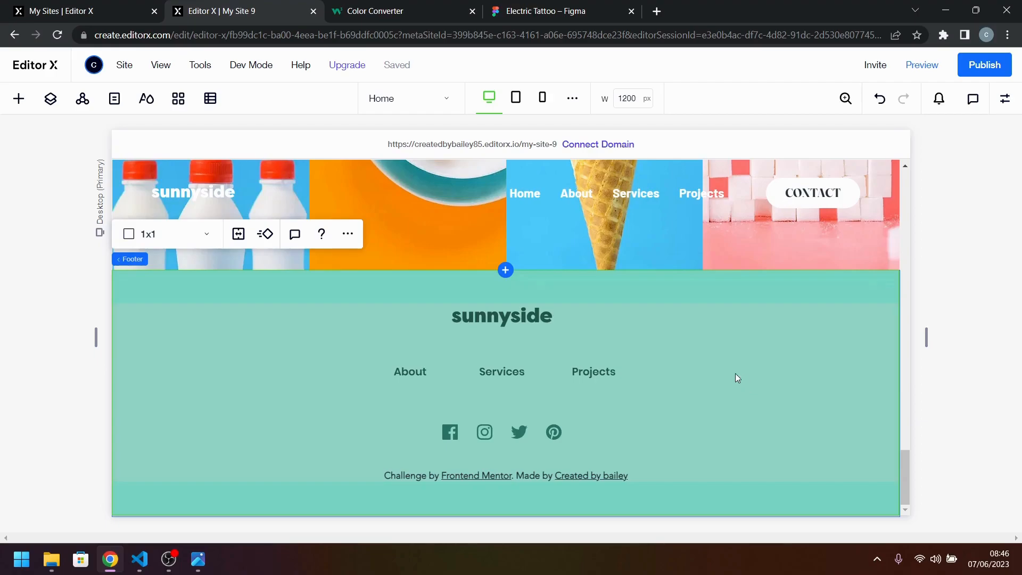
Review the desktop page's sections from the footer upward.
scroll(741, 376, "up", 10)
scroll(647, 326, "up", 10)
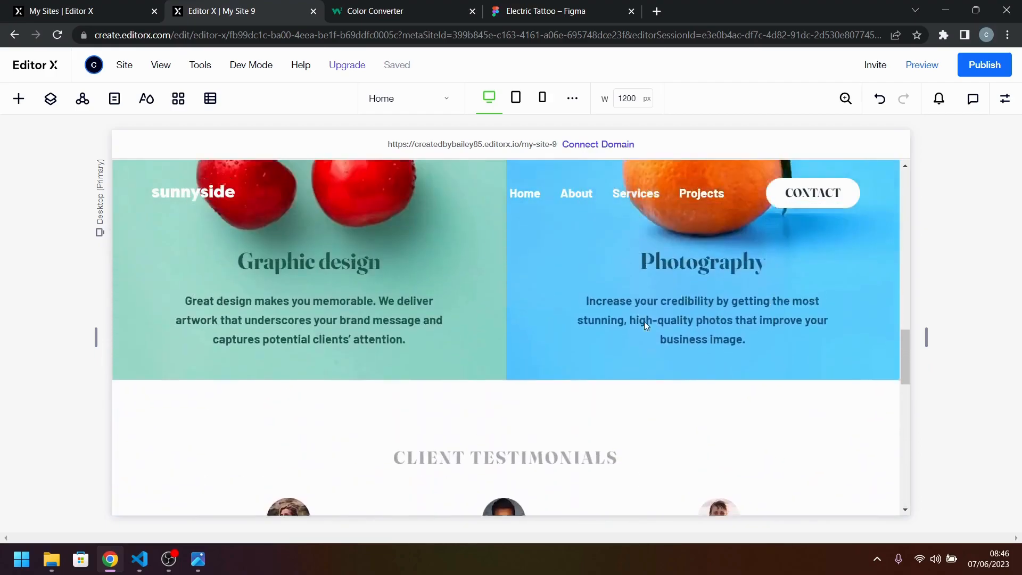
scroll(645, 324, "up", 10)
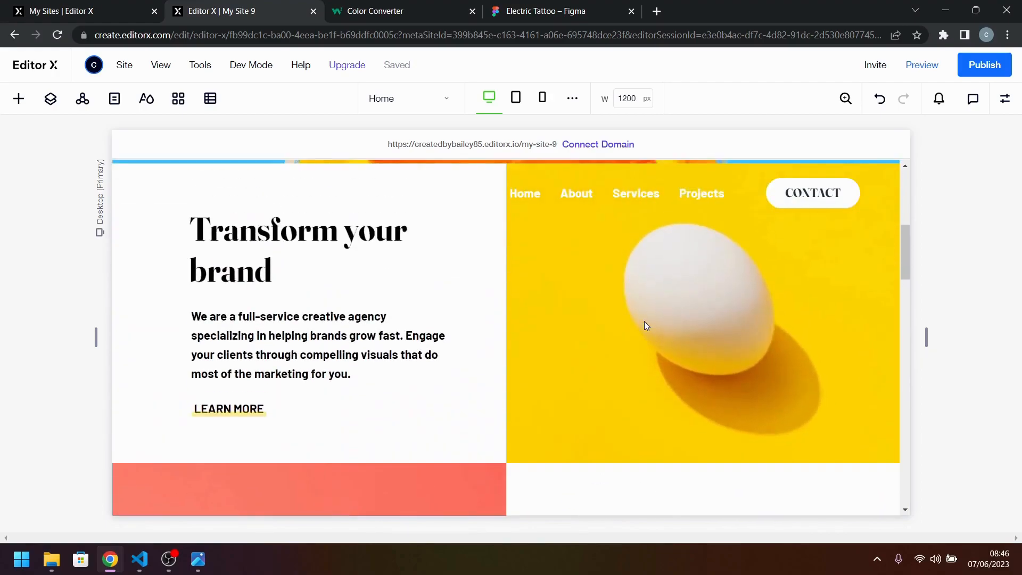